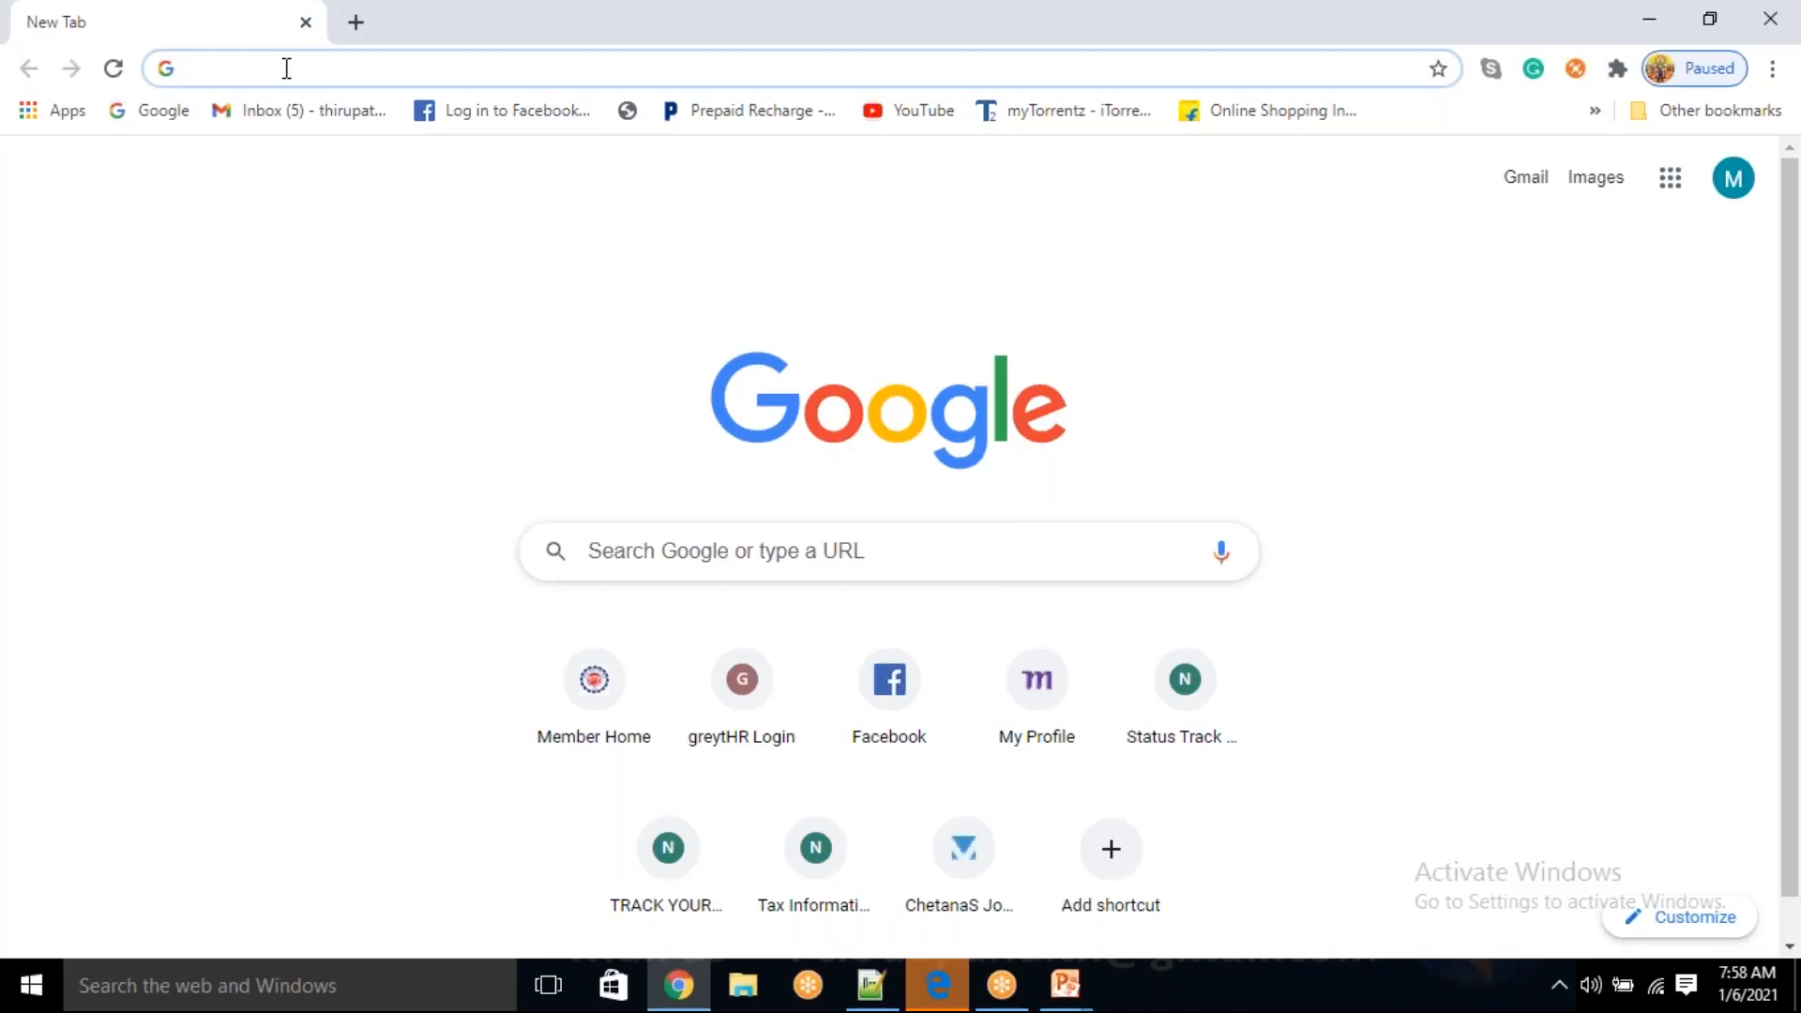
# - Open portal.azure.com and start creating a new storage account from the storage accounts list
pyautogui.write('portal.azure.com')
pyautogui.press('Return')
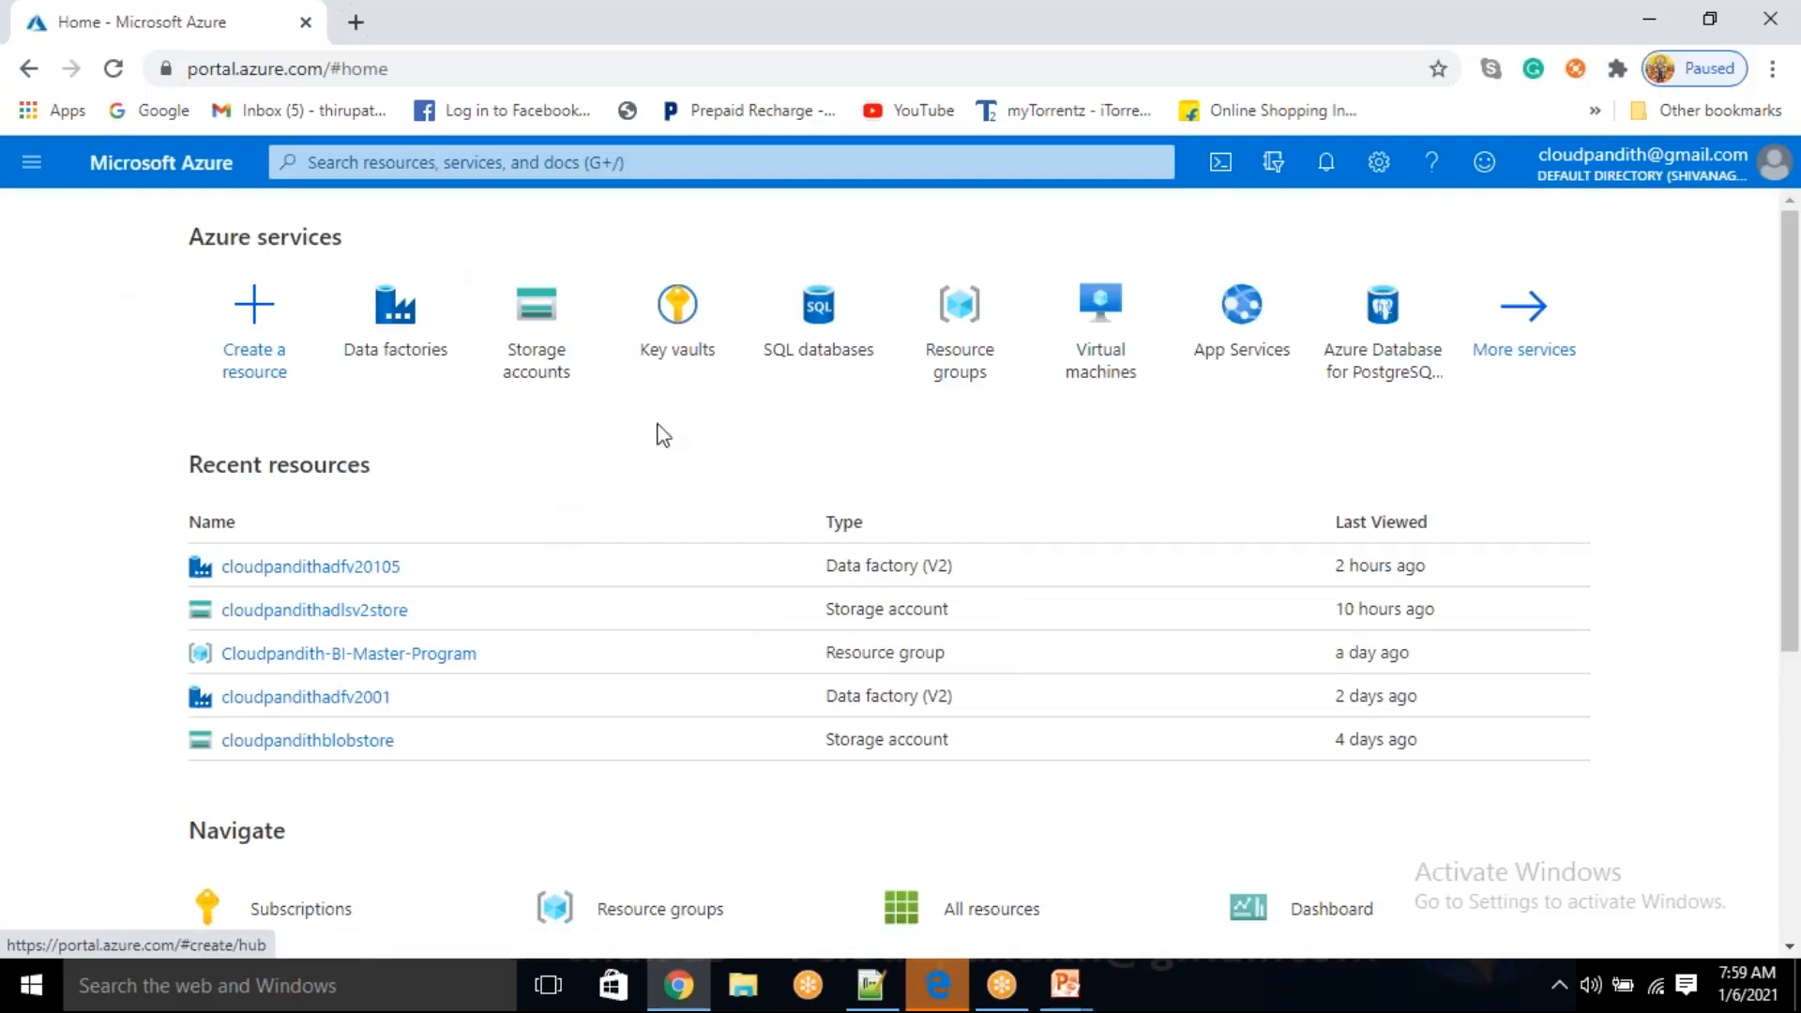
pyautogui.click(570, 321)
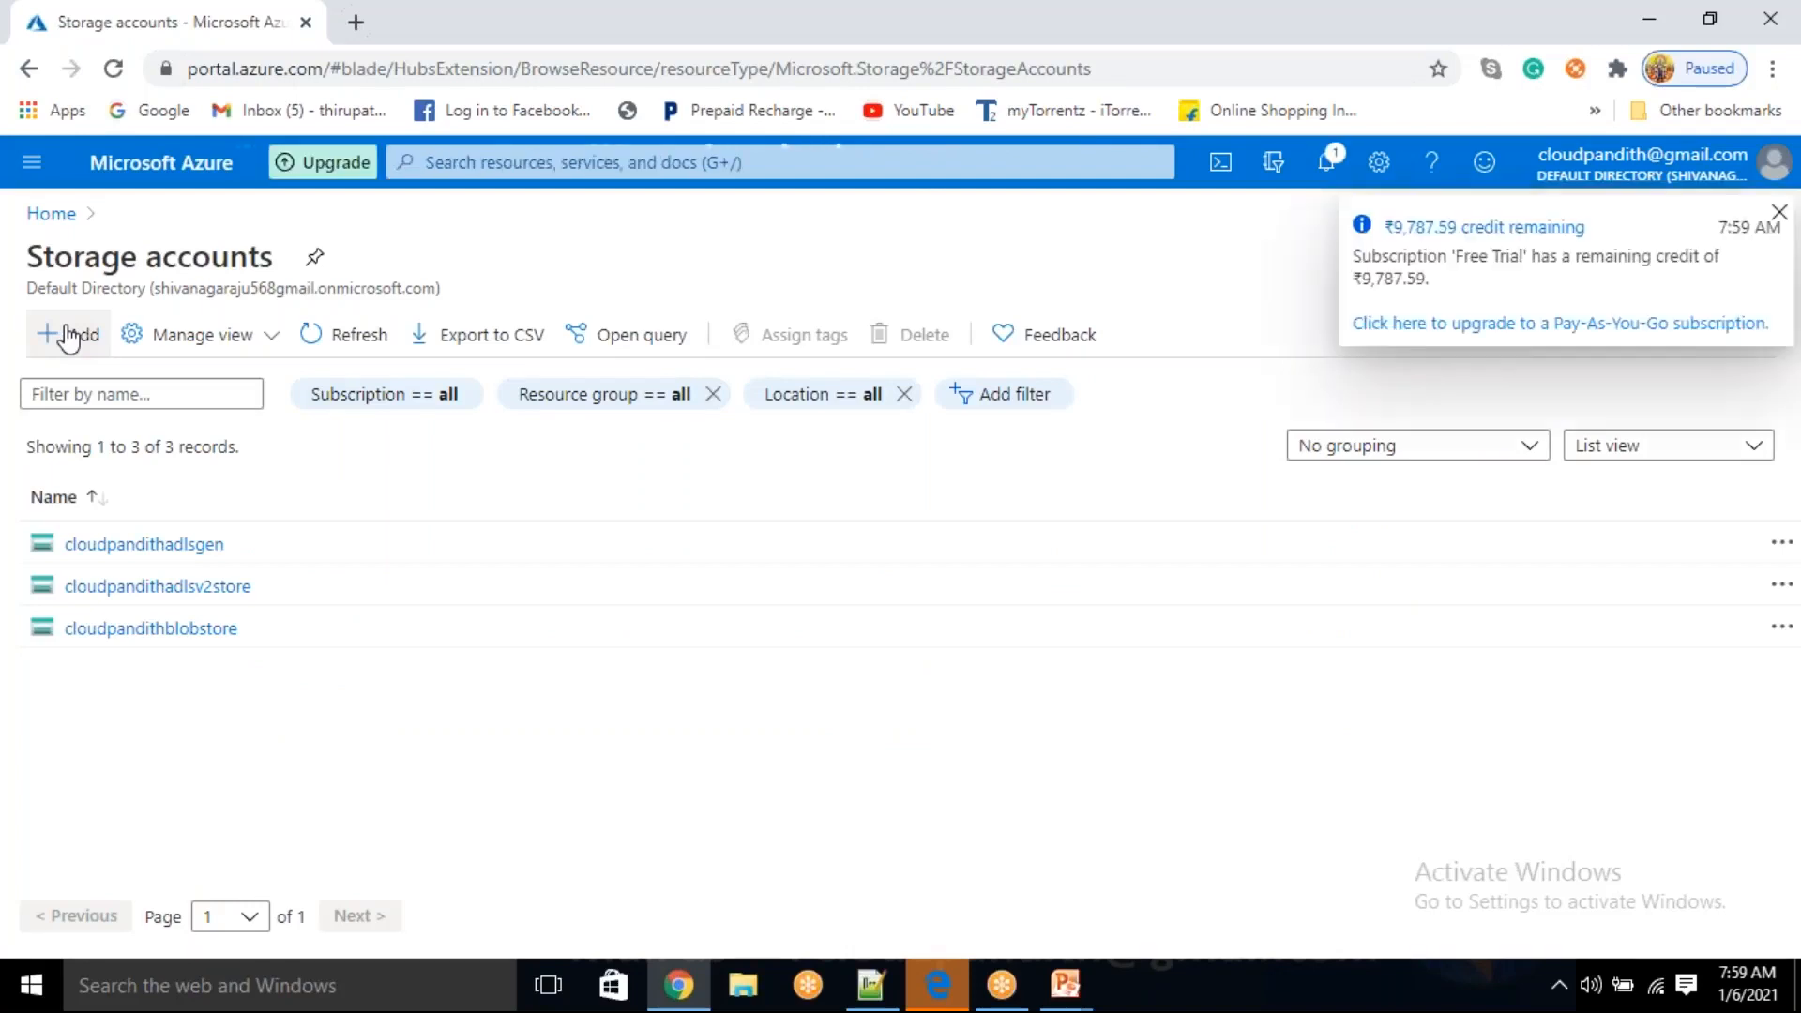
pyautogui.click(68, 336)
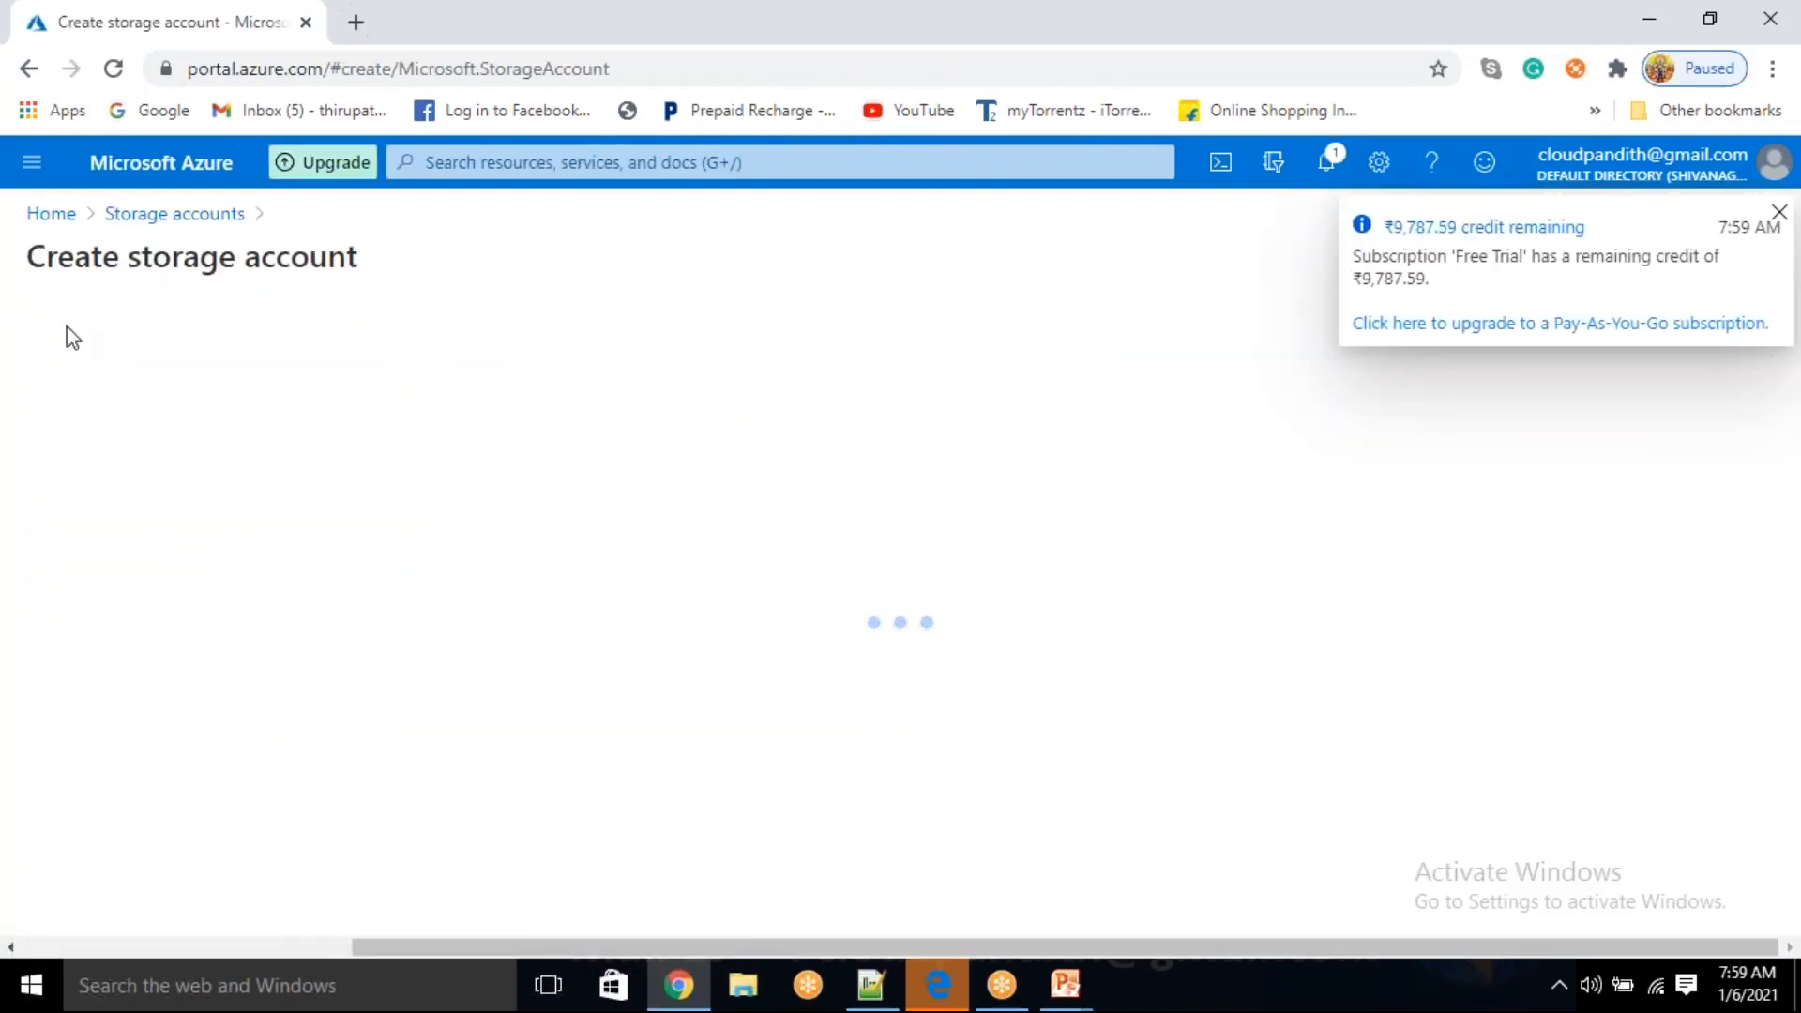
# - Create a new resource group named cloudpandith_BI_Master_Program for the storage account
pyautogui.scroll(-3, 370, 704)
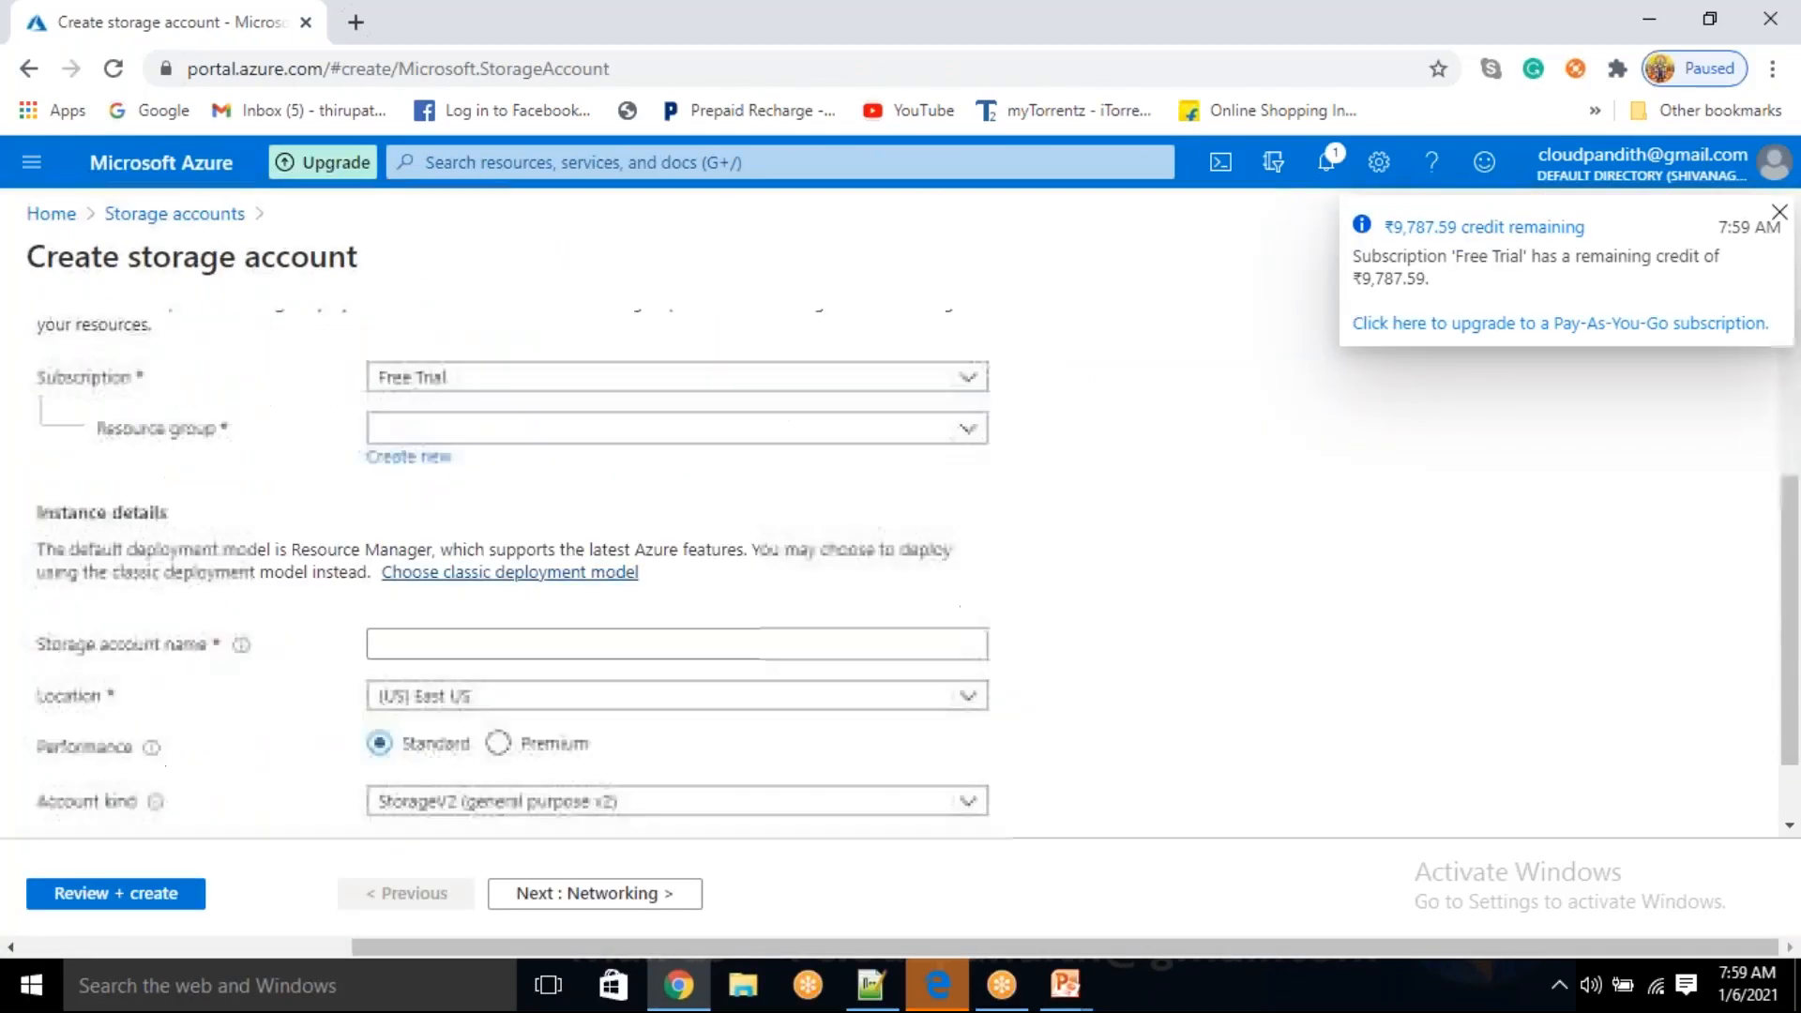
pyautogui.click(531, 429)
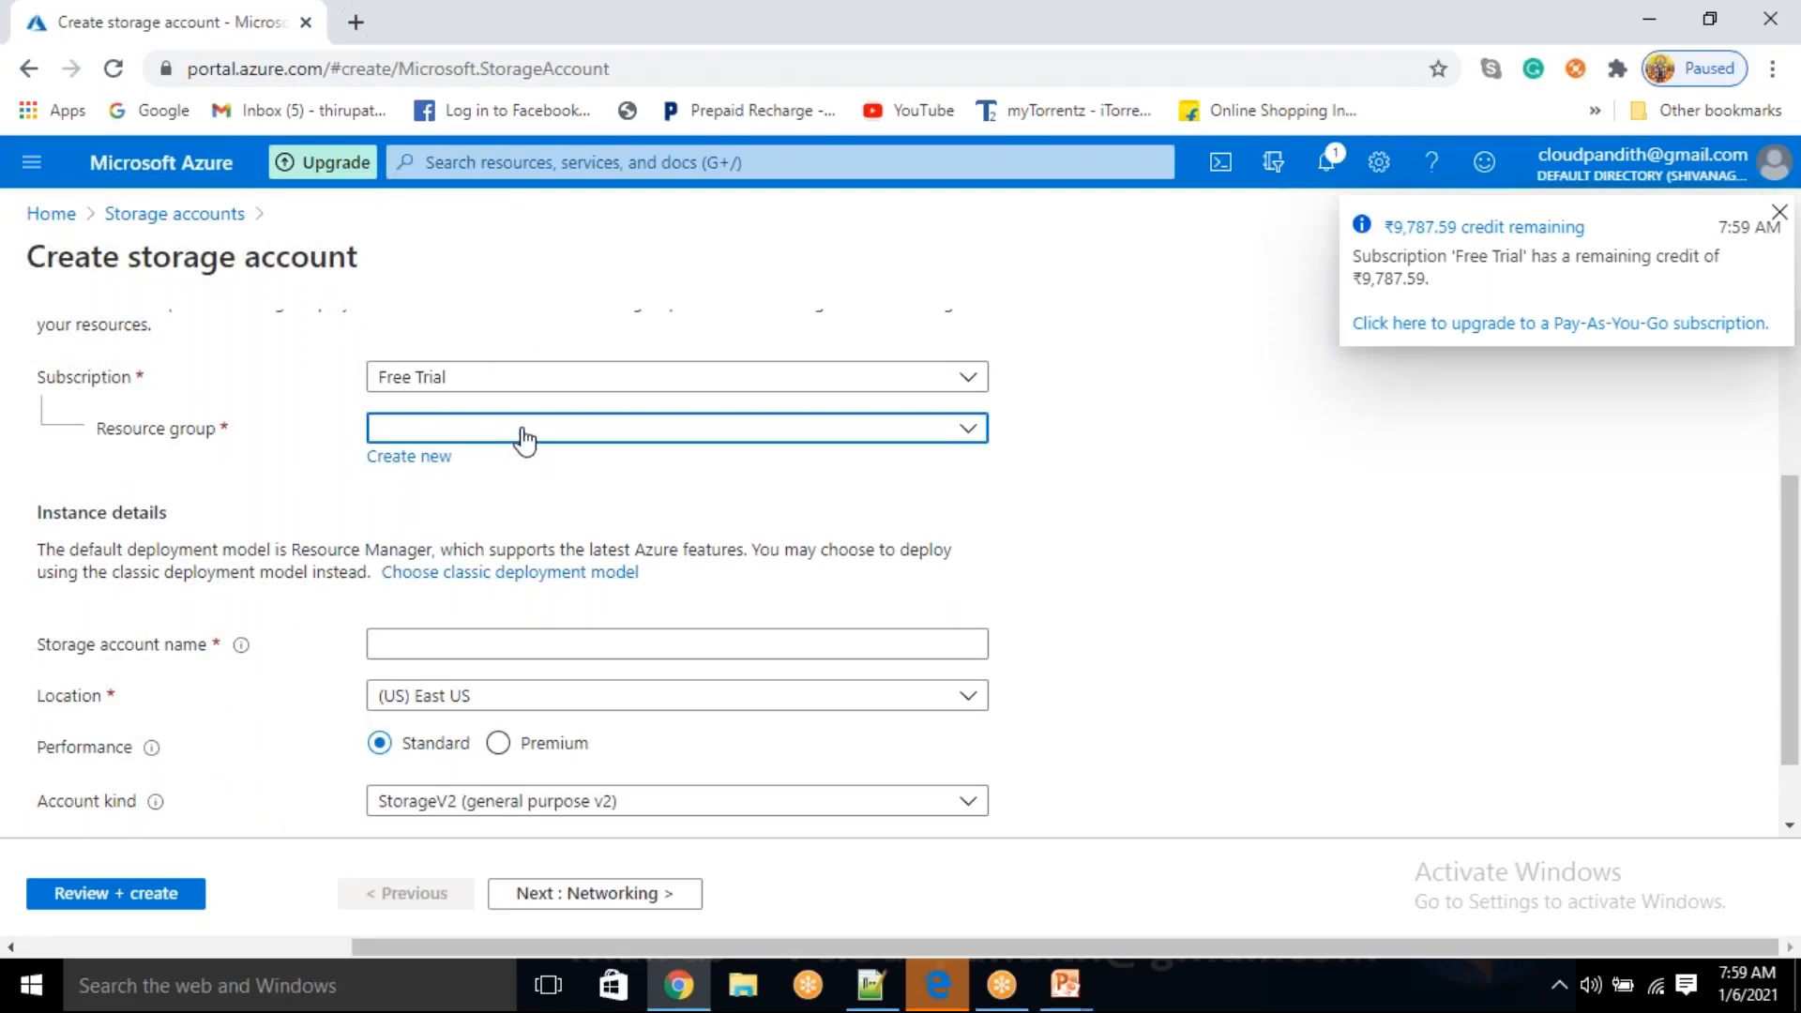
pyautogui.click(402, 459)
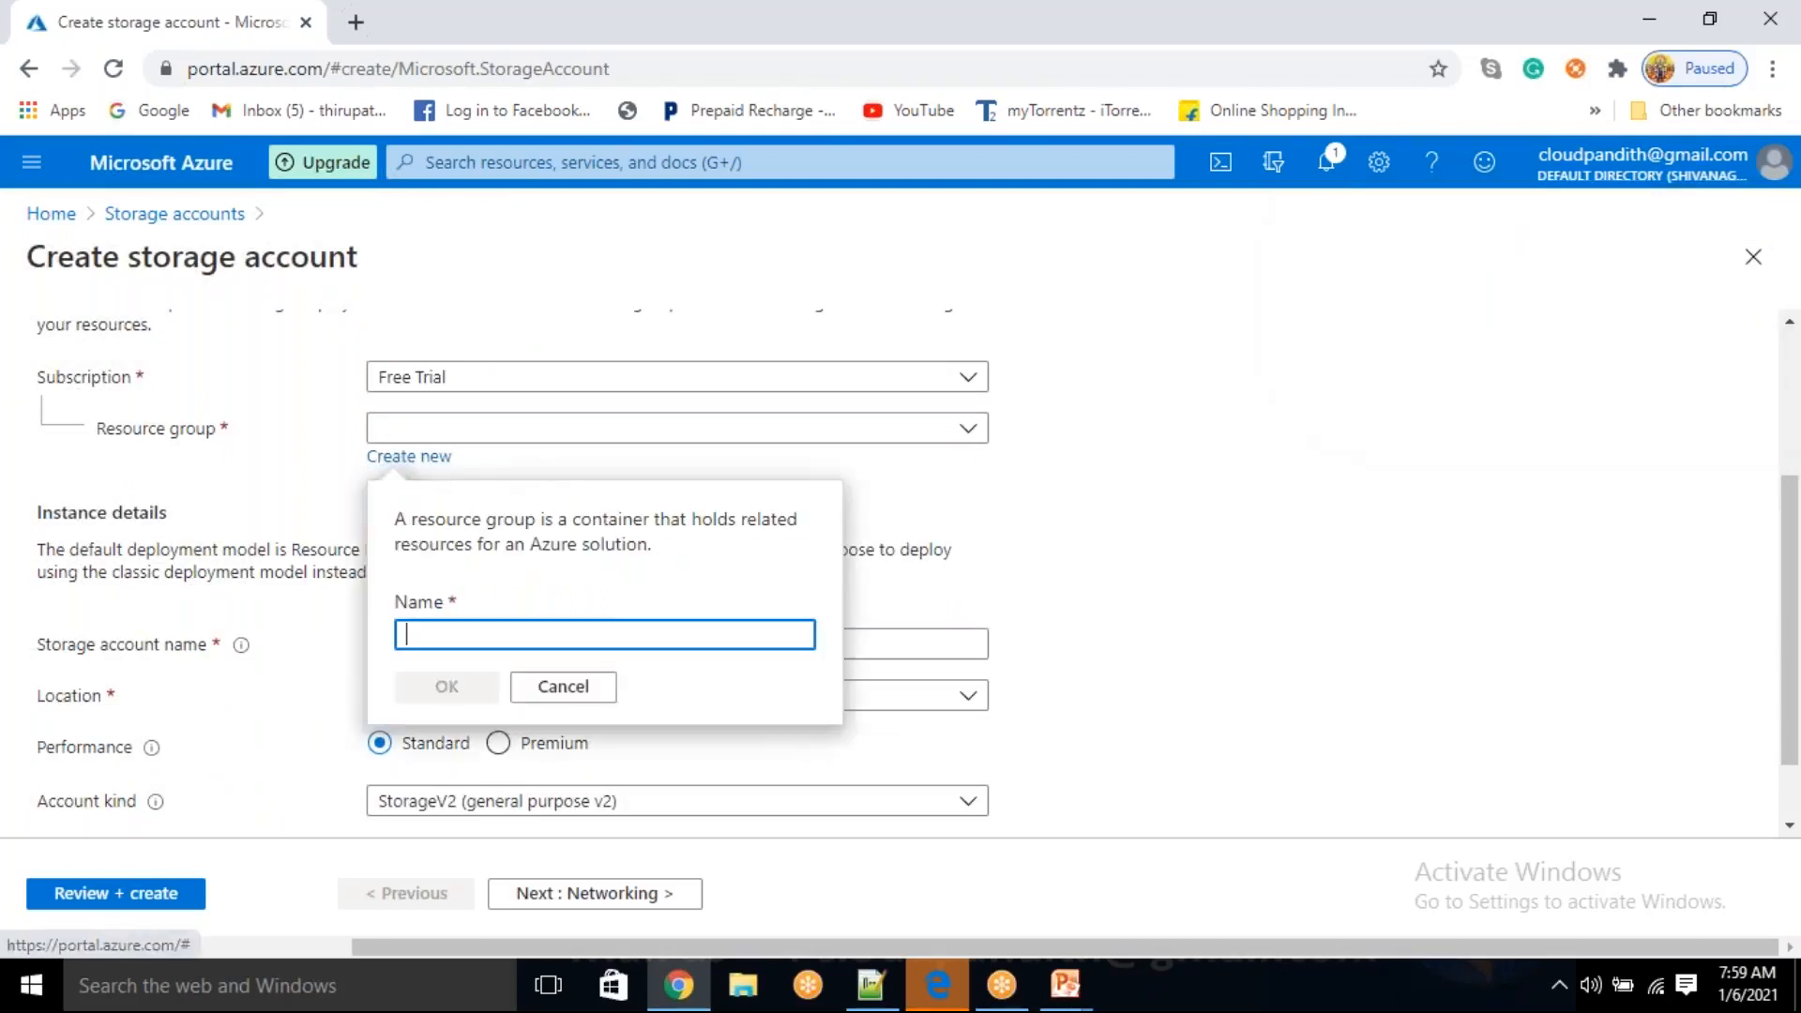
pyautogui.write('CLOUDPAND')
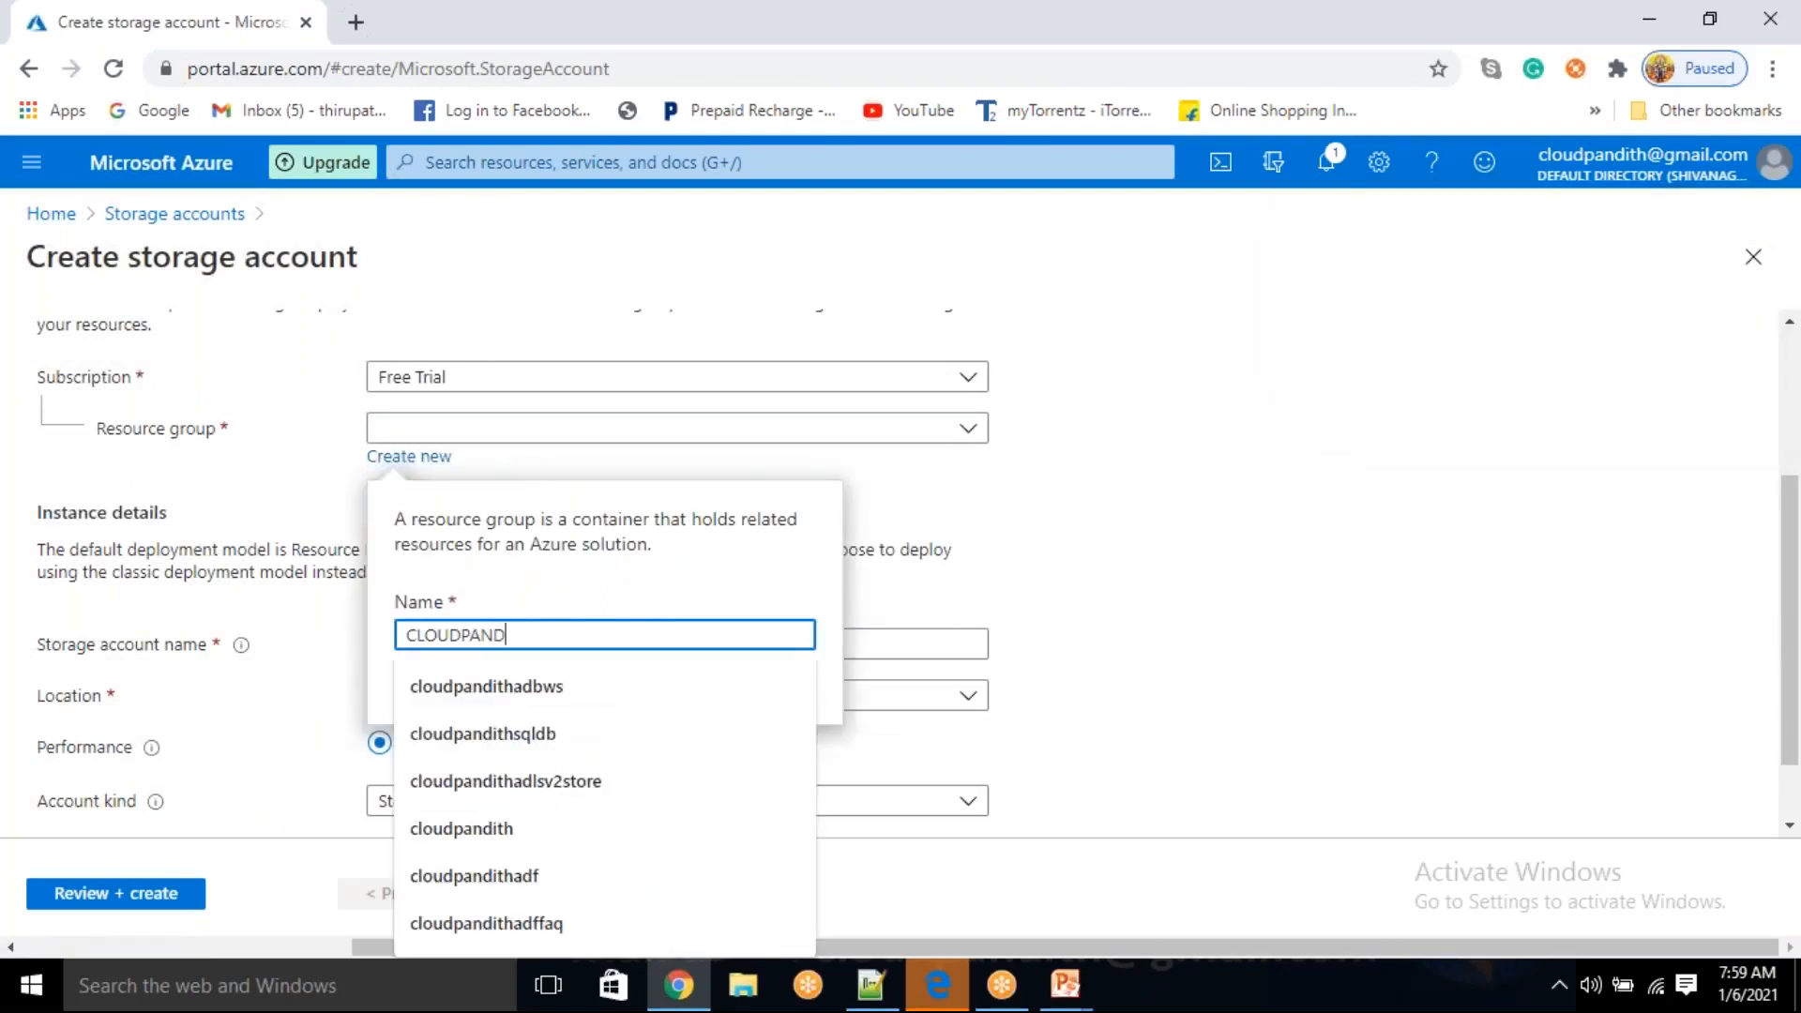
pyautogui.write('ITH')
pyautogui.hotkey('ctrl', 'a')
pyautogui.write('cloudpandith_B')
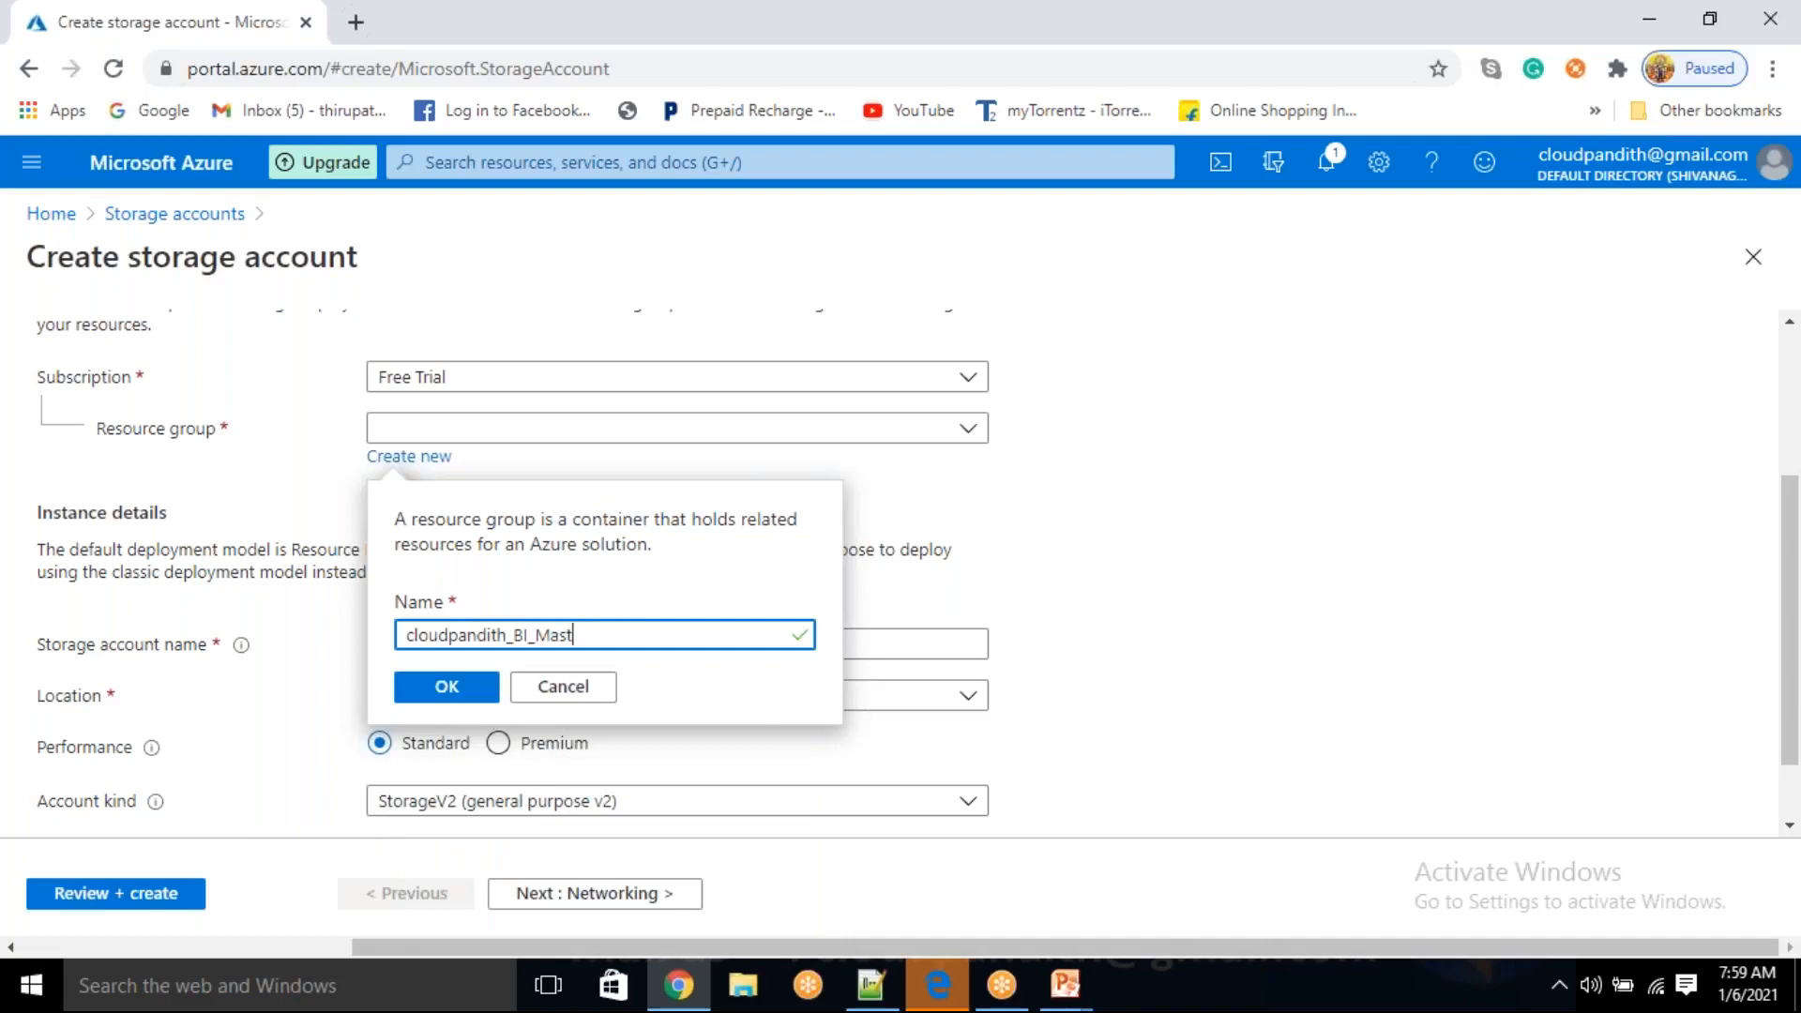
pyautogui.write('I_Master_p')
pyautogui.click(441, 685)
# - Name the storage account cloudpandithadlsv2store1
pyautogui.click(426, 643)
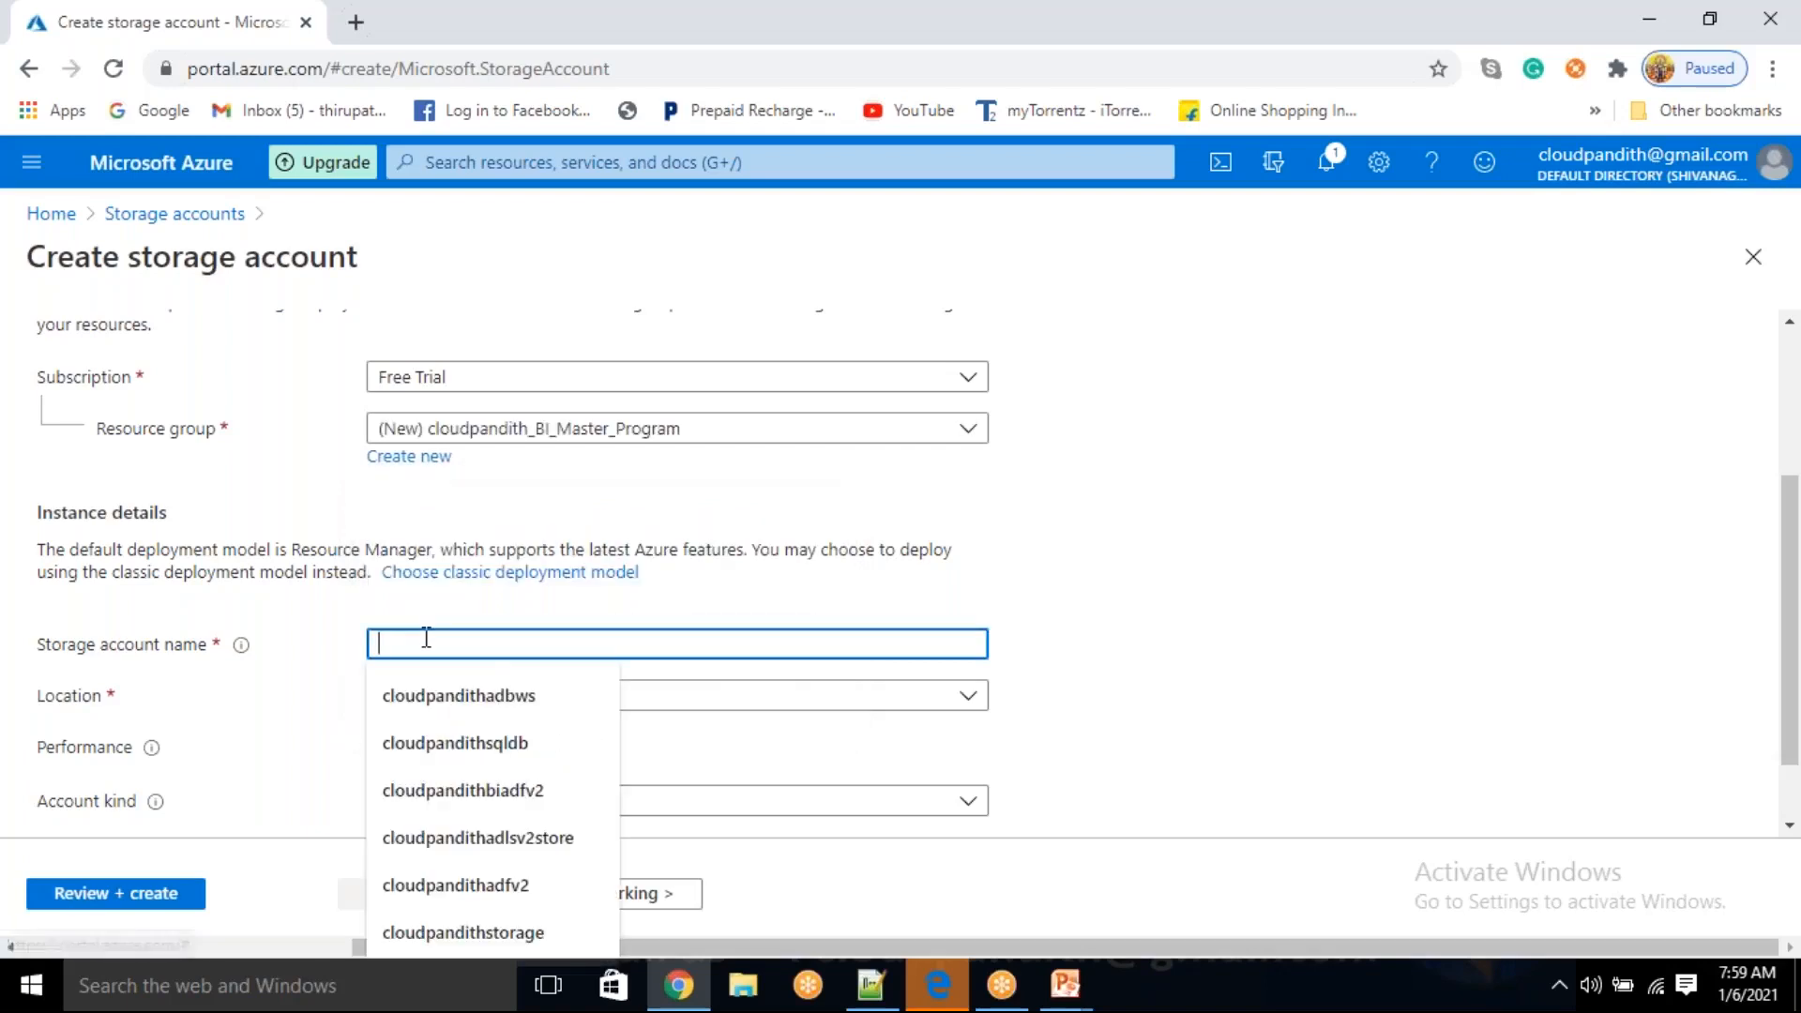
pyautogui.write('cl')
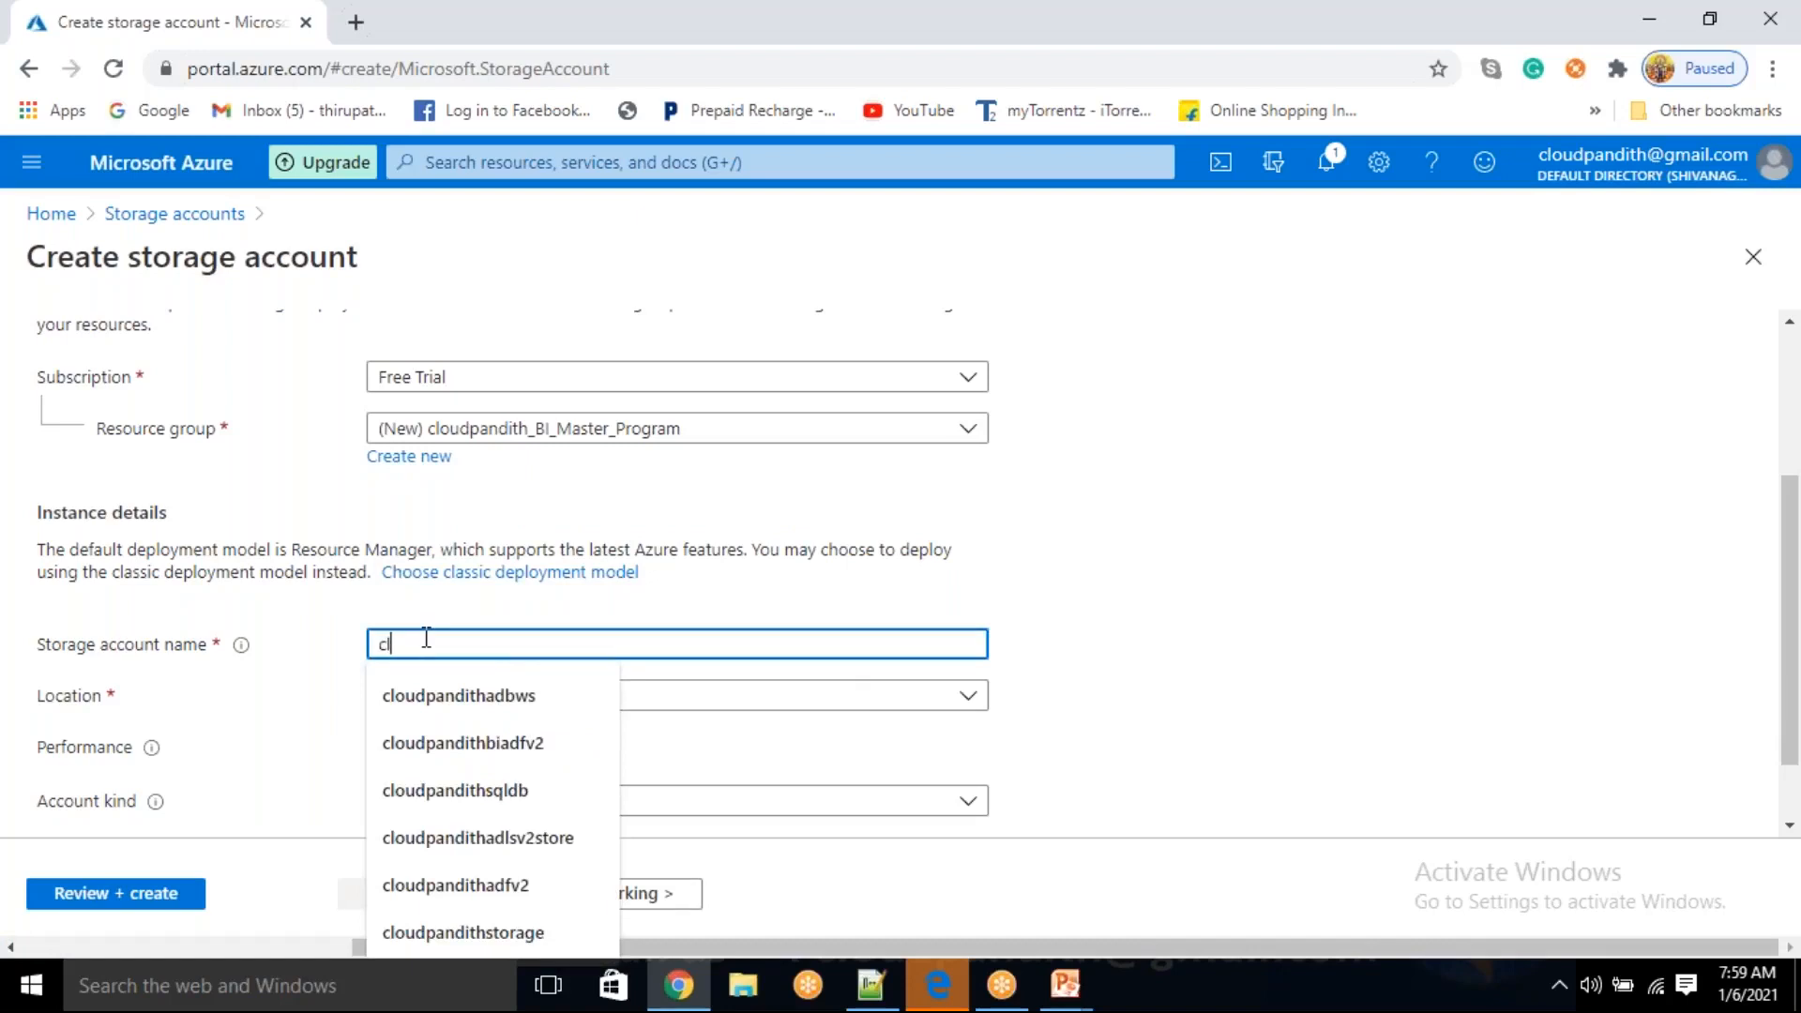
pyautogui.write('oudpanditha')
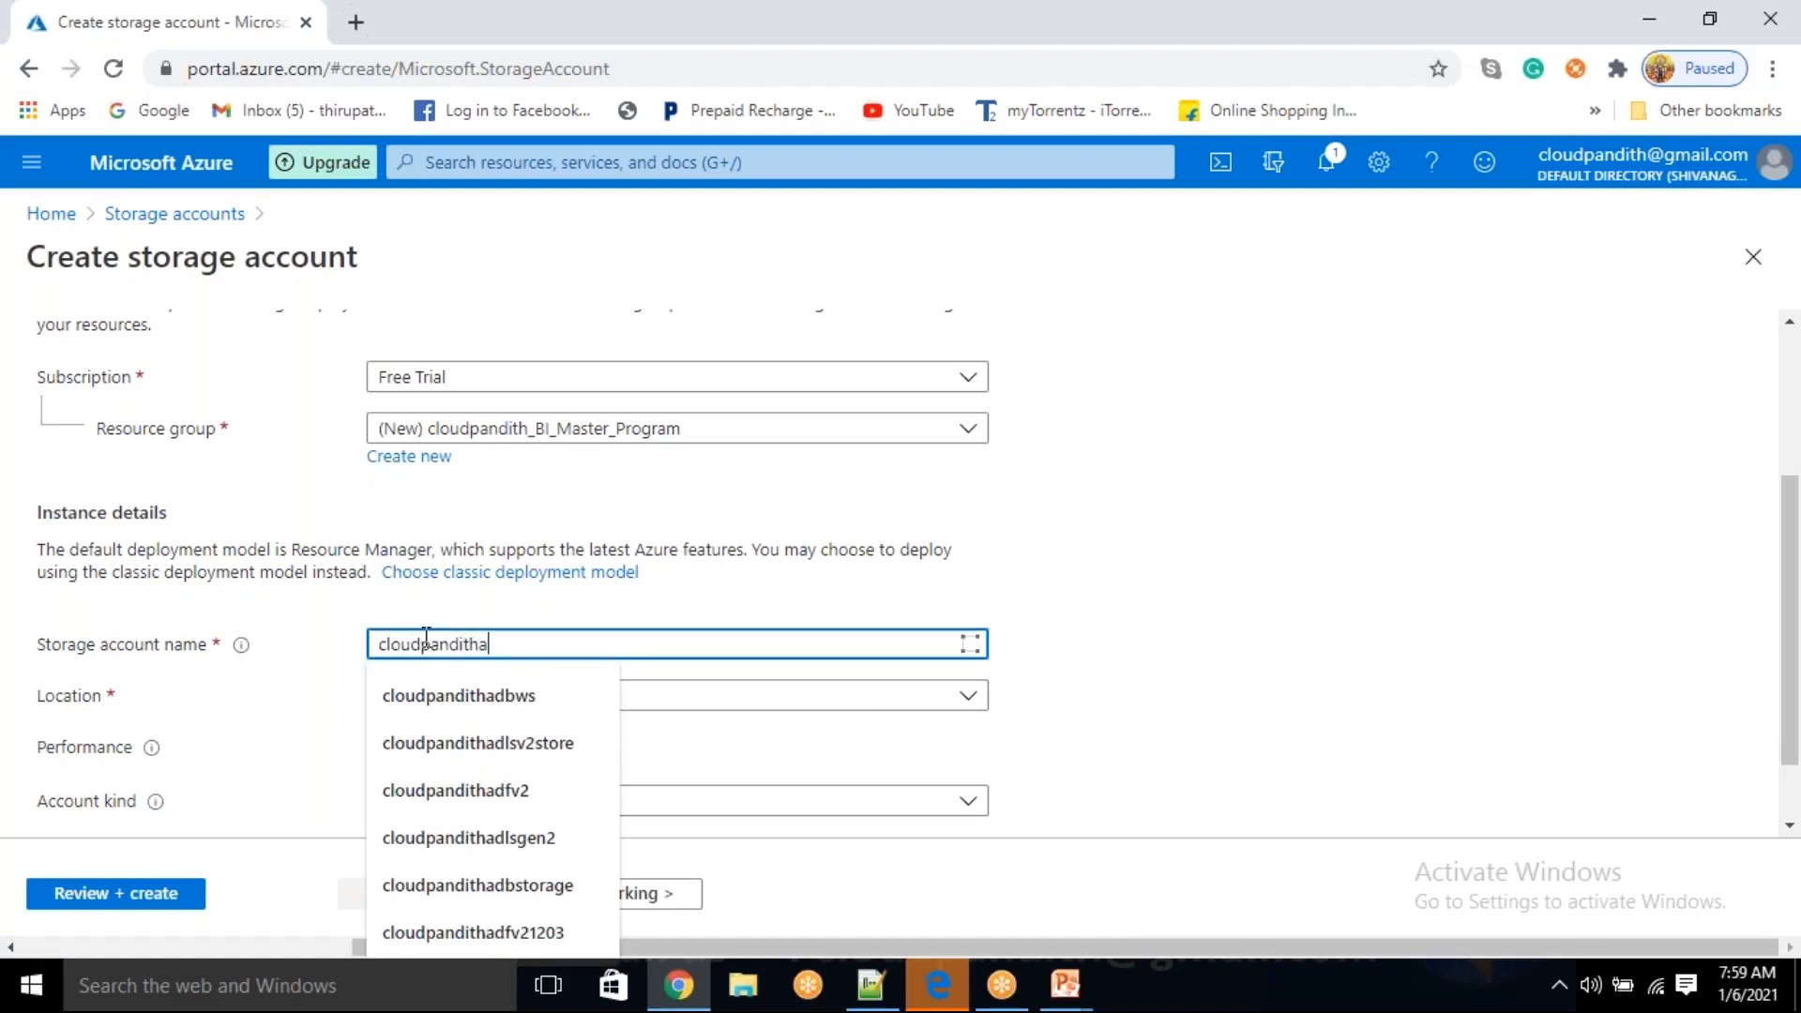
pyautogui.write('dlsv2store1')
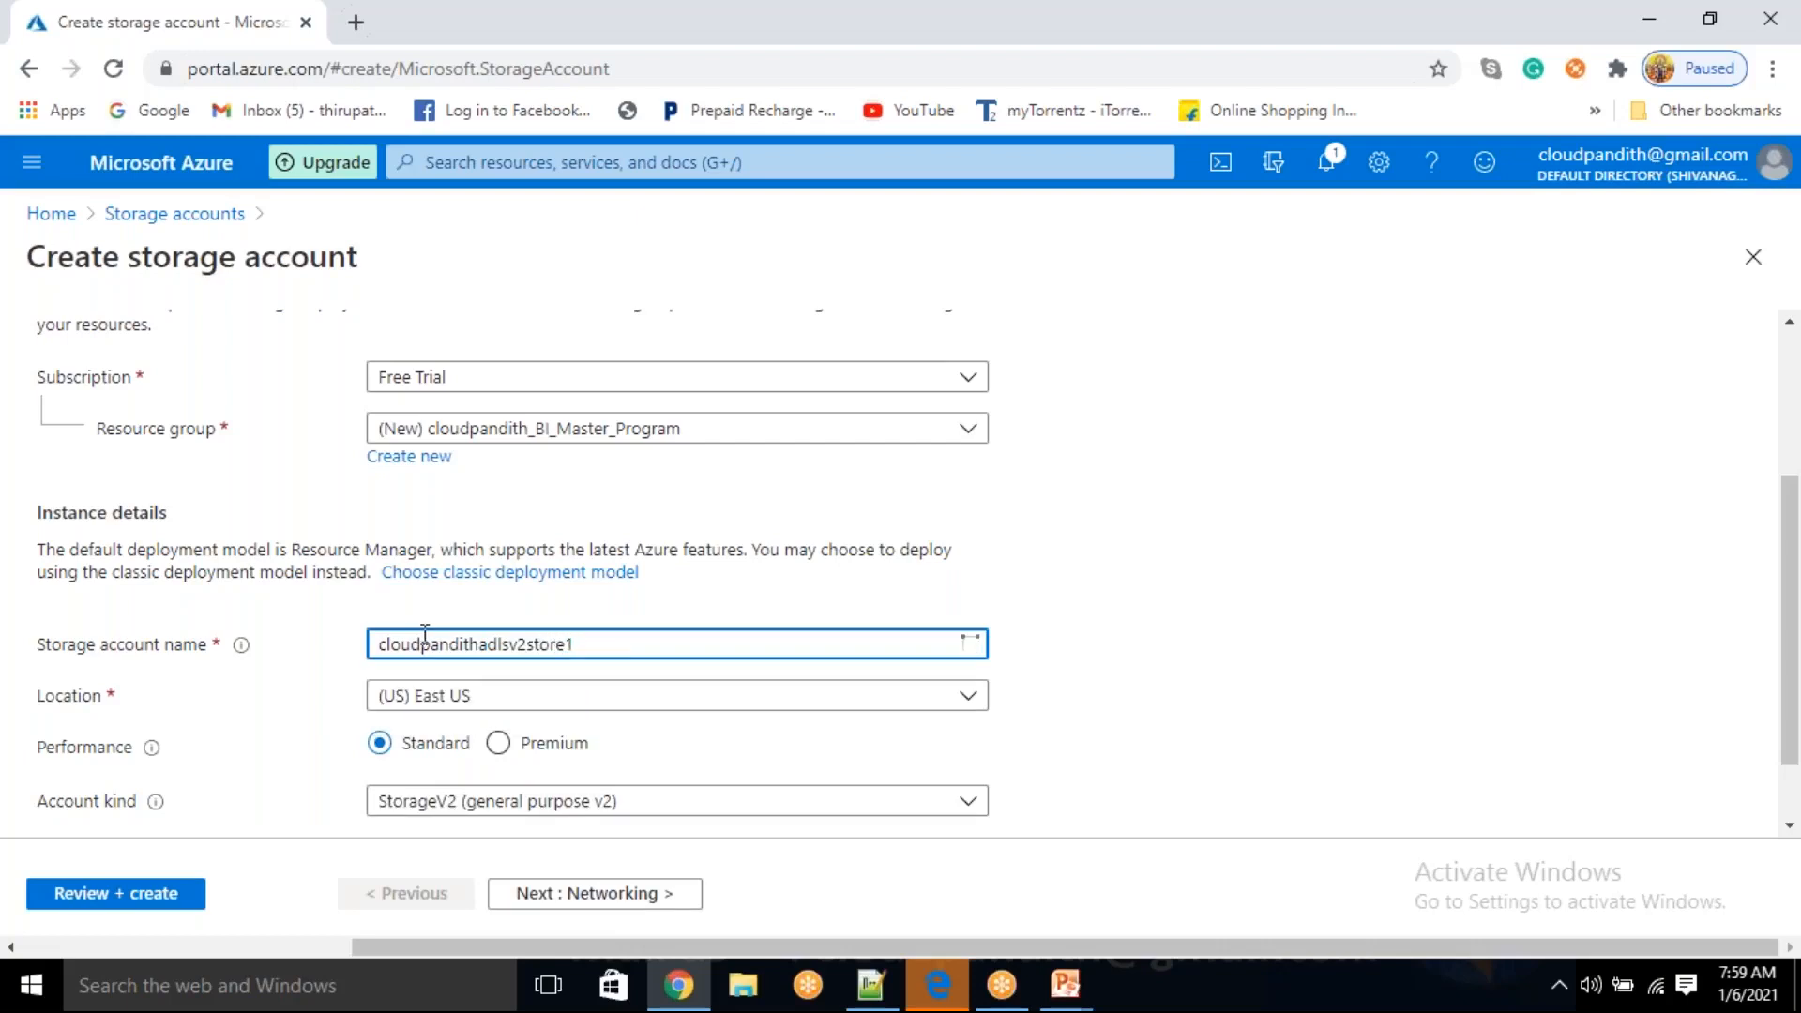
pyautogui.click(1226, 608)
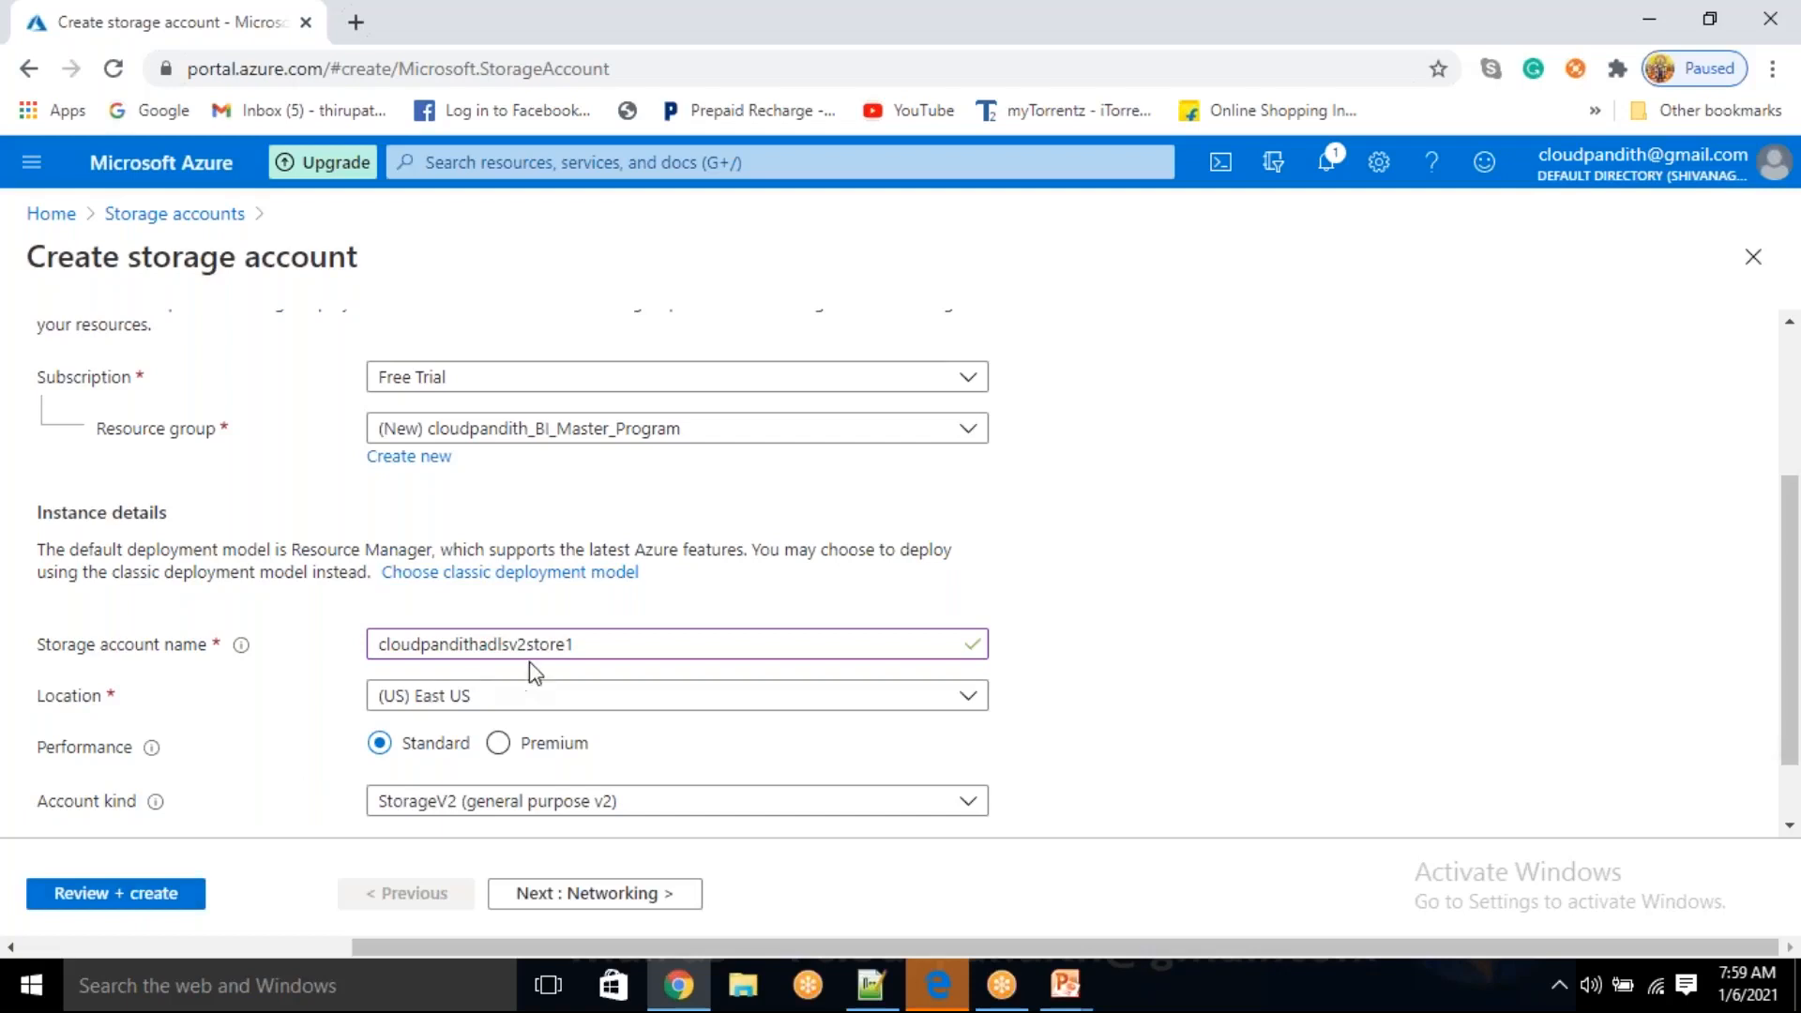
pyautogui.moveTo(603, 644); pyautogui.dragTo(368, 631)
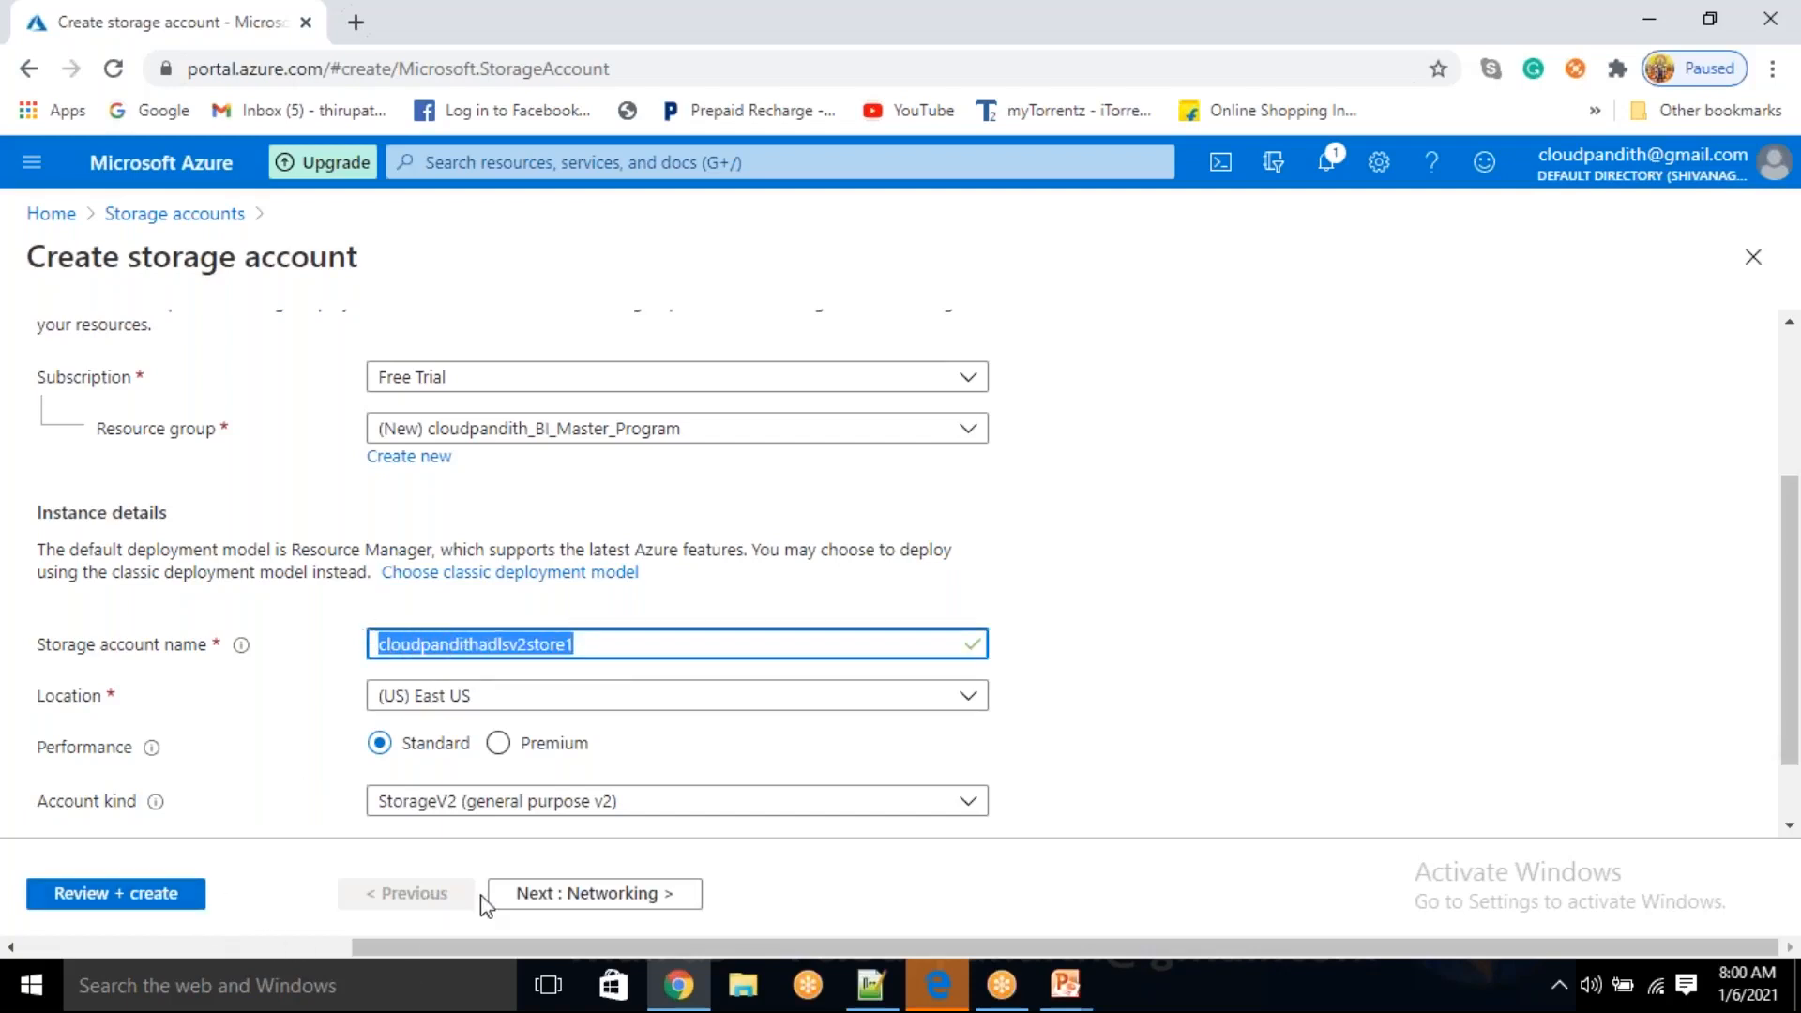
# - Enable the Data Lake Storage Gen2 hierarchical namespace in the advanced settings, then review and create the storage account
pyautogui.click(512, 894)
pyautogui.click(528, 900)
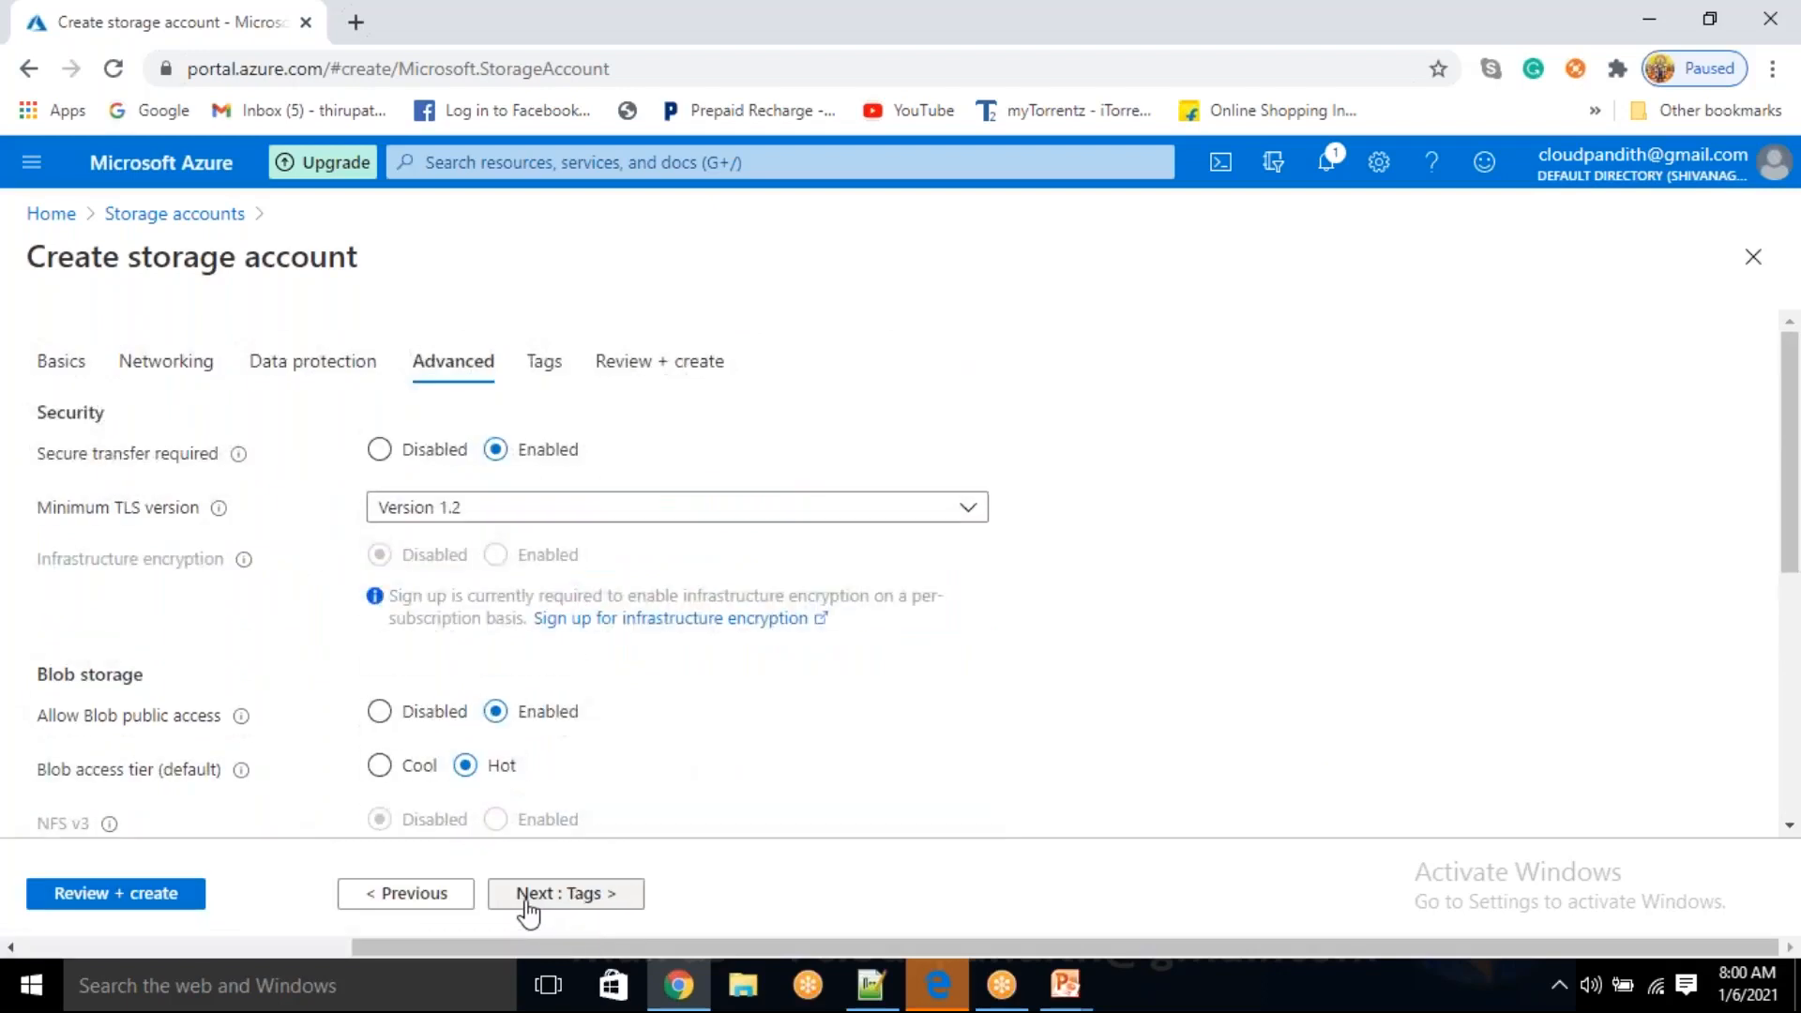
pyautogui.scroll(-5, 432, 576)
pyautogui.click(497, 450)
pyautogui.click(144, 895)
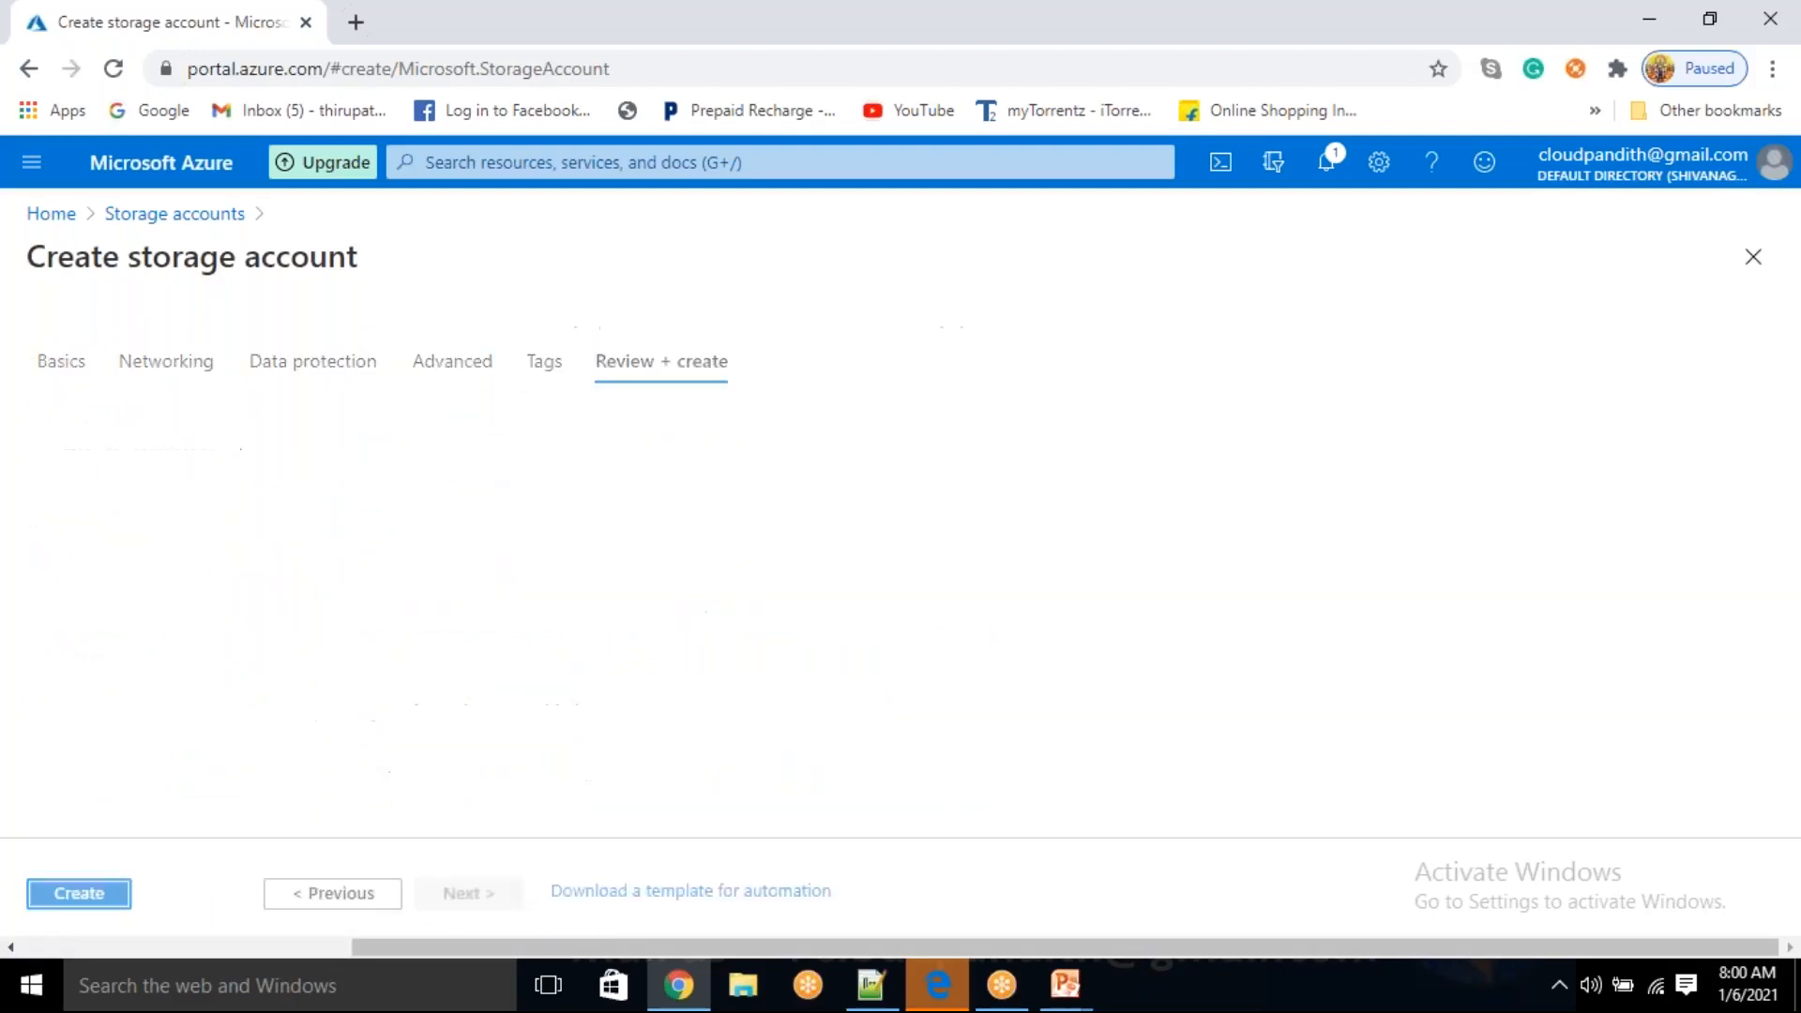
pyautogui.click(78, 898)
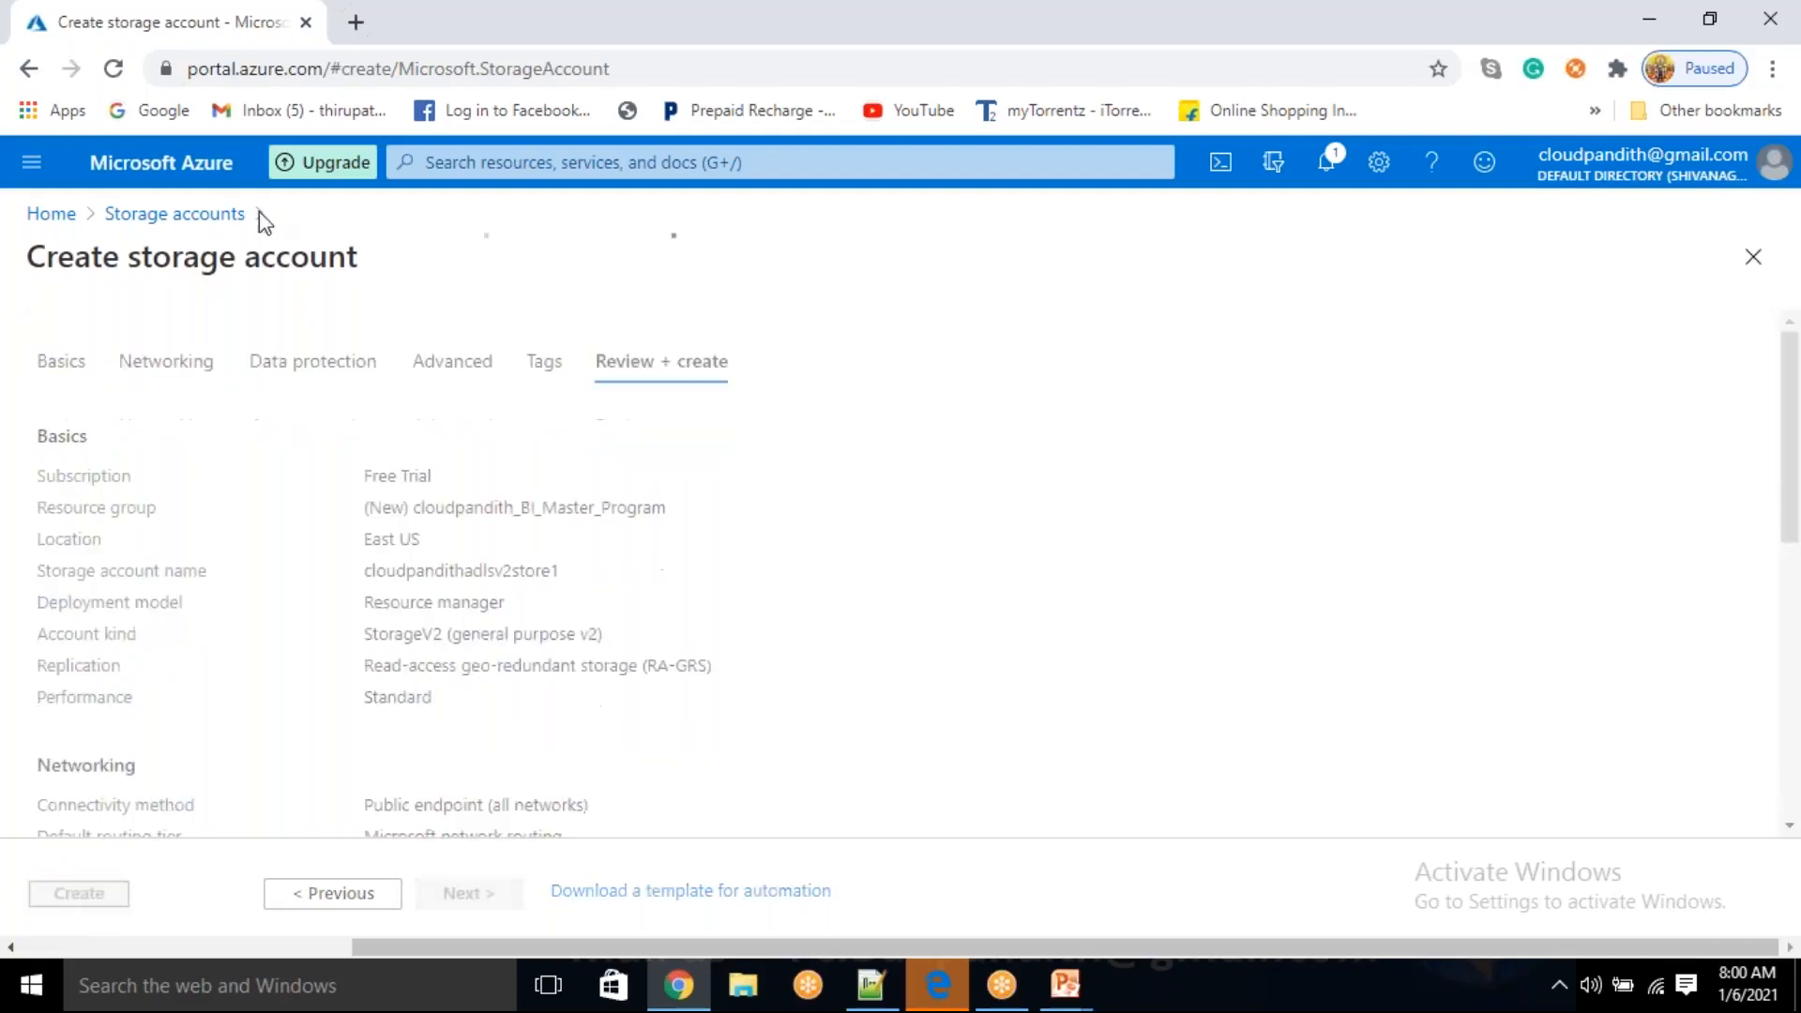
# - Open the Azure portal in a new browser tab and start creating a new data factory
pyautogui.click(356, 22)
pyautogui.write('poe')
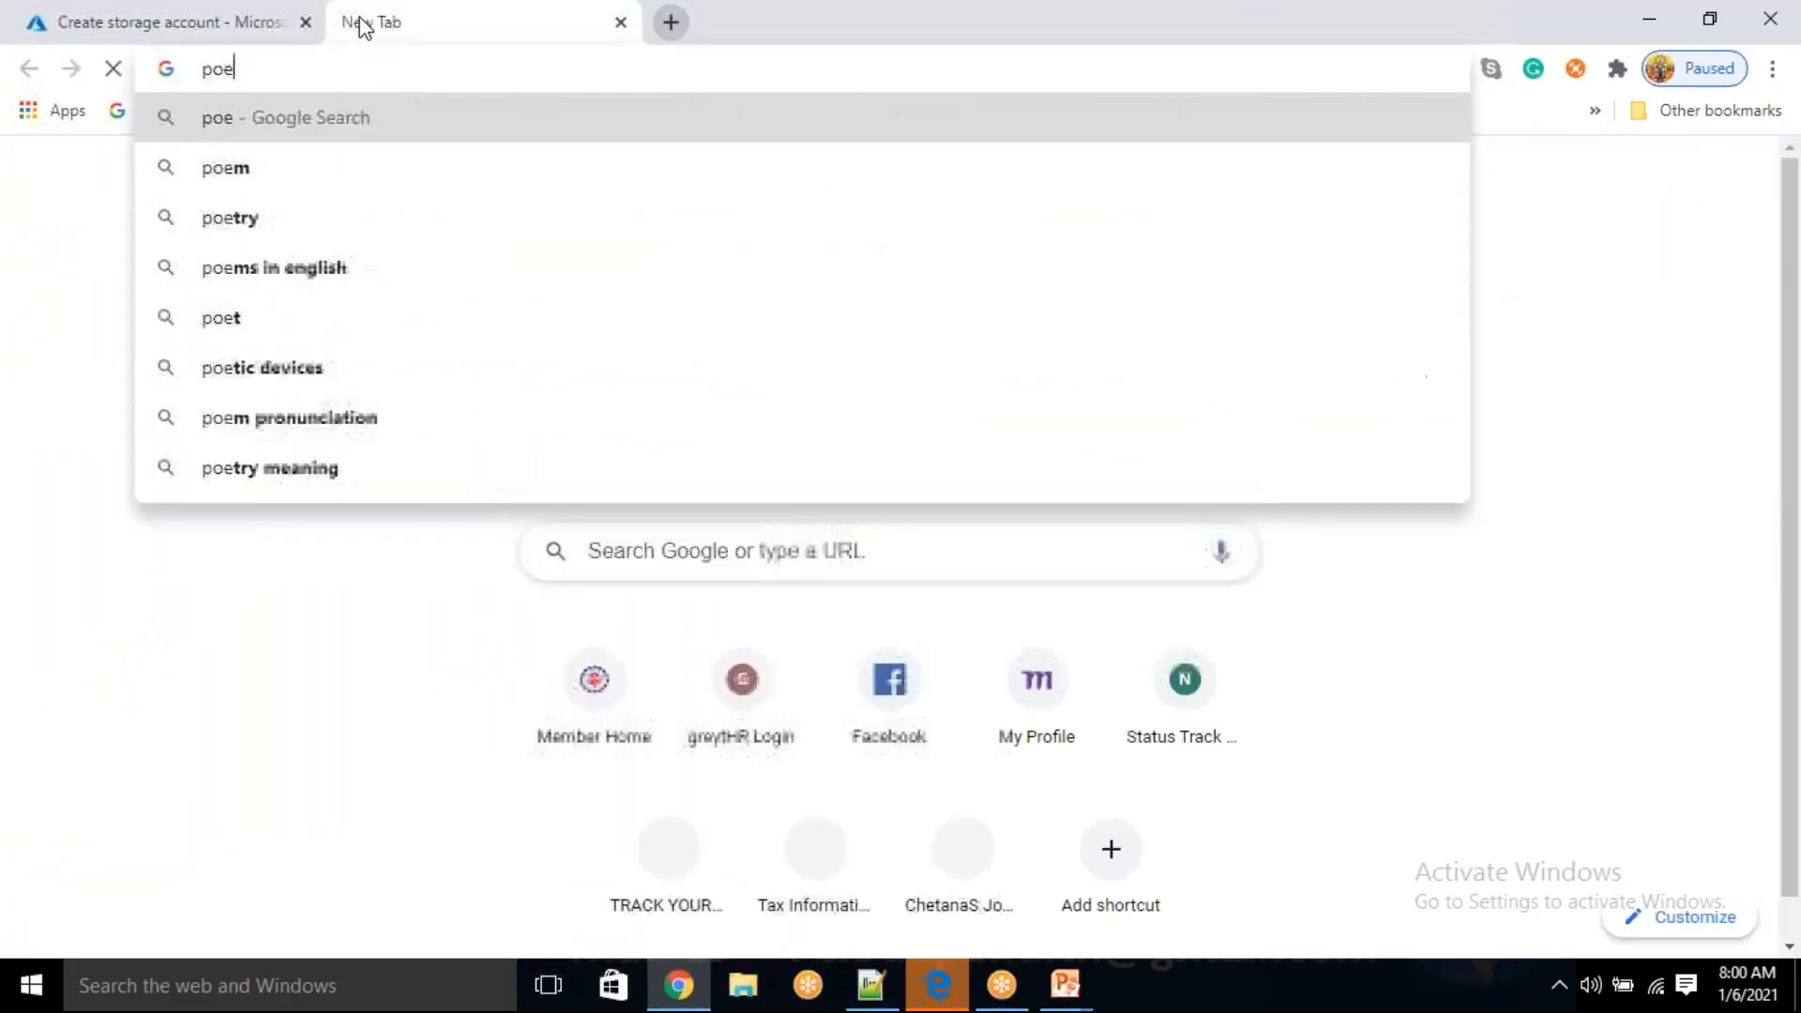
pyautogui.press('BackSpace')
pyautogui.write('r')
pyautogui.press('Return')
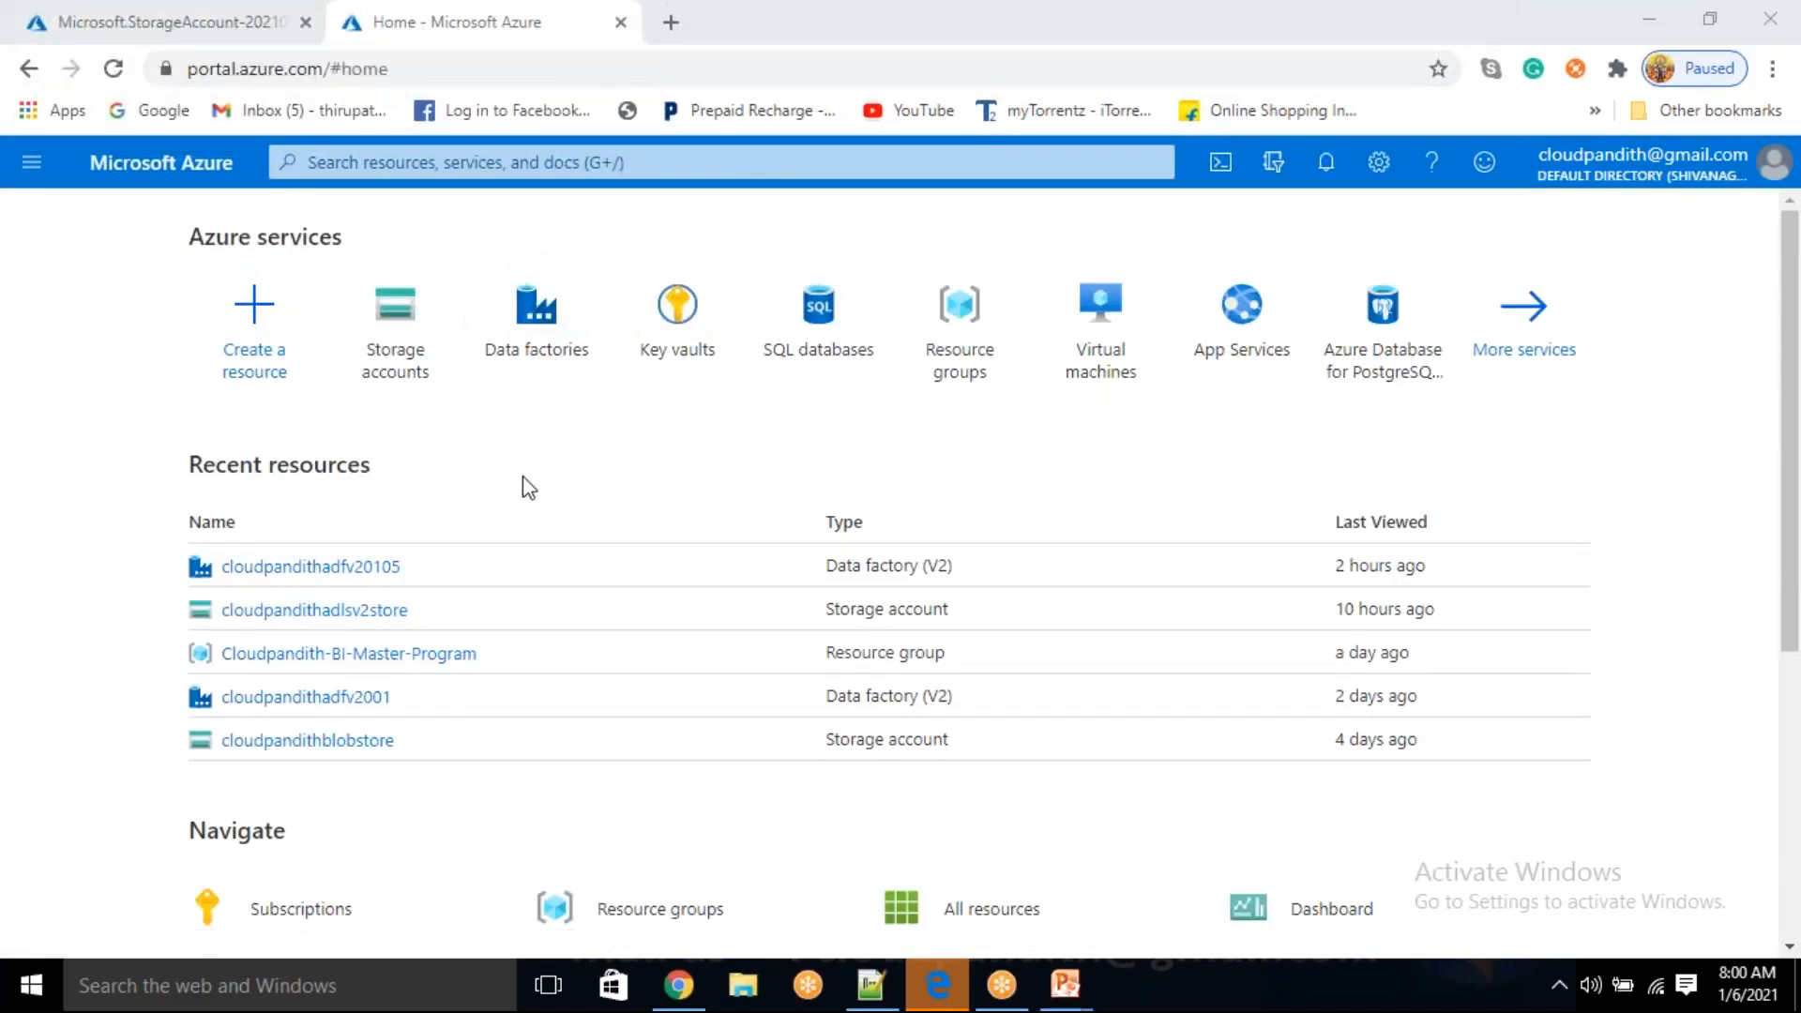
pyautogui.click(554, 340)
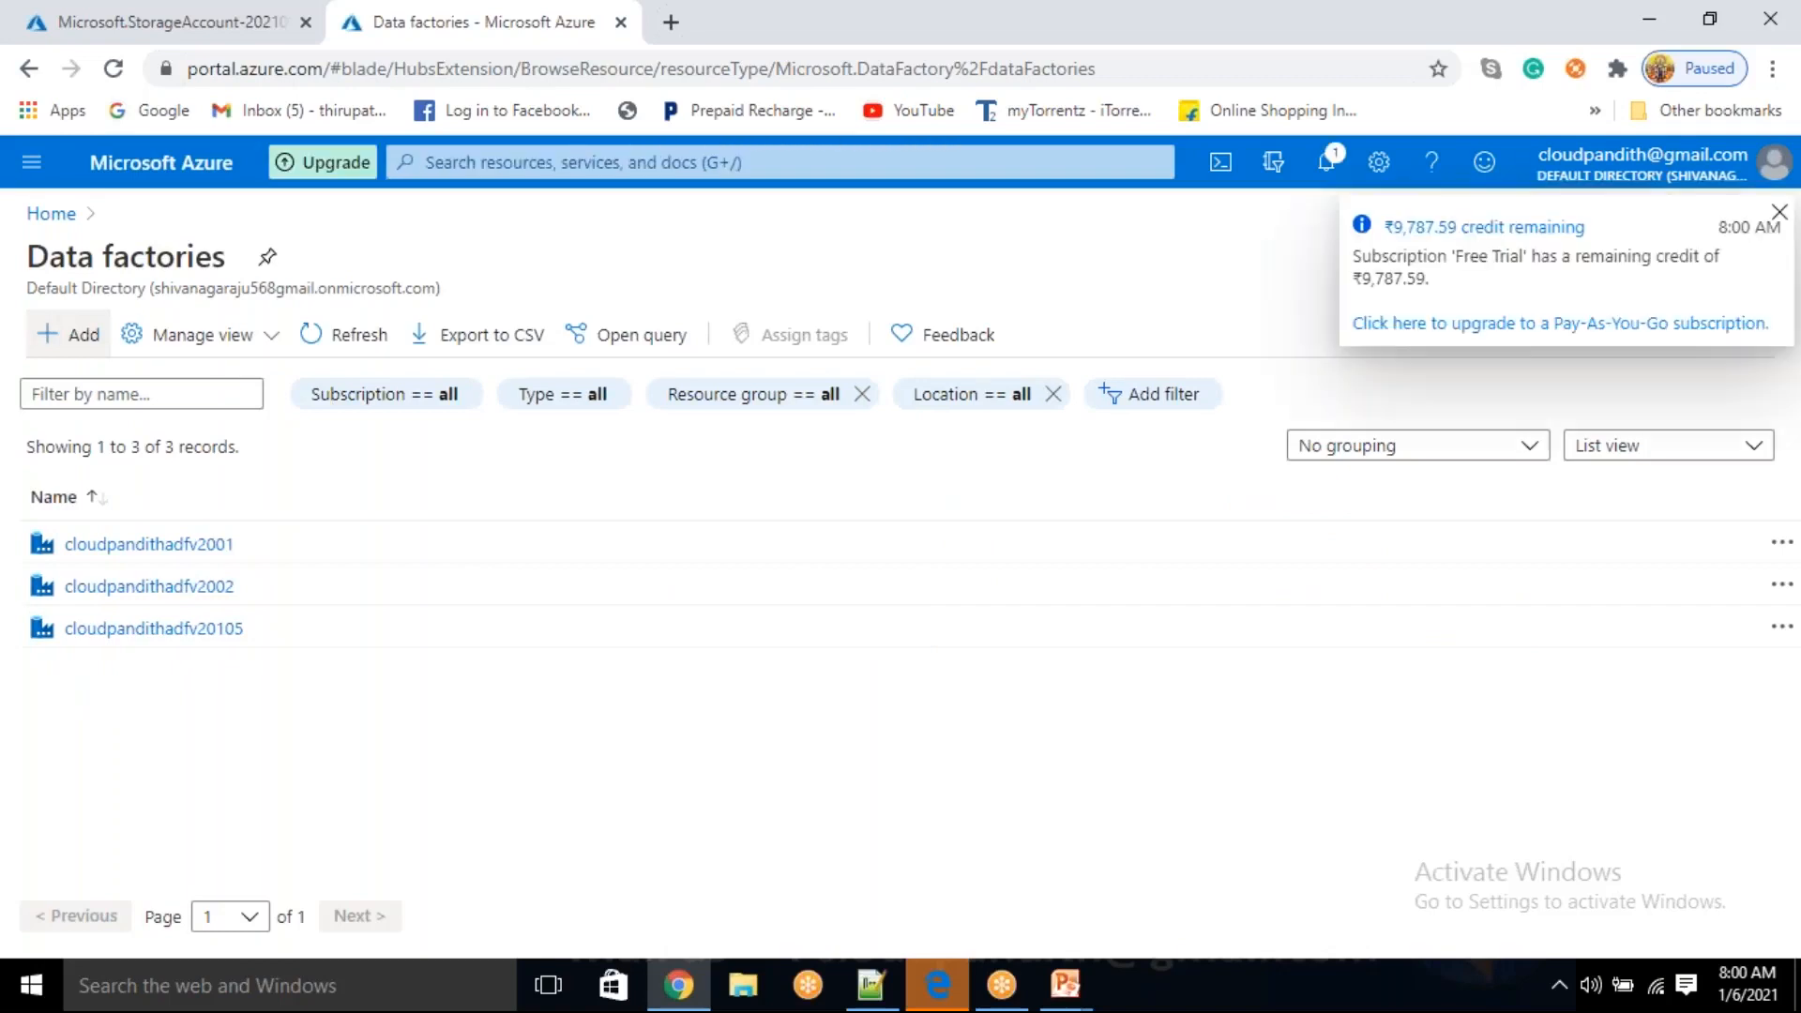
pyautogui.click(68, 334)
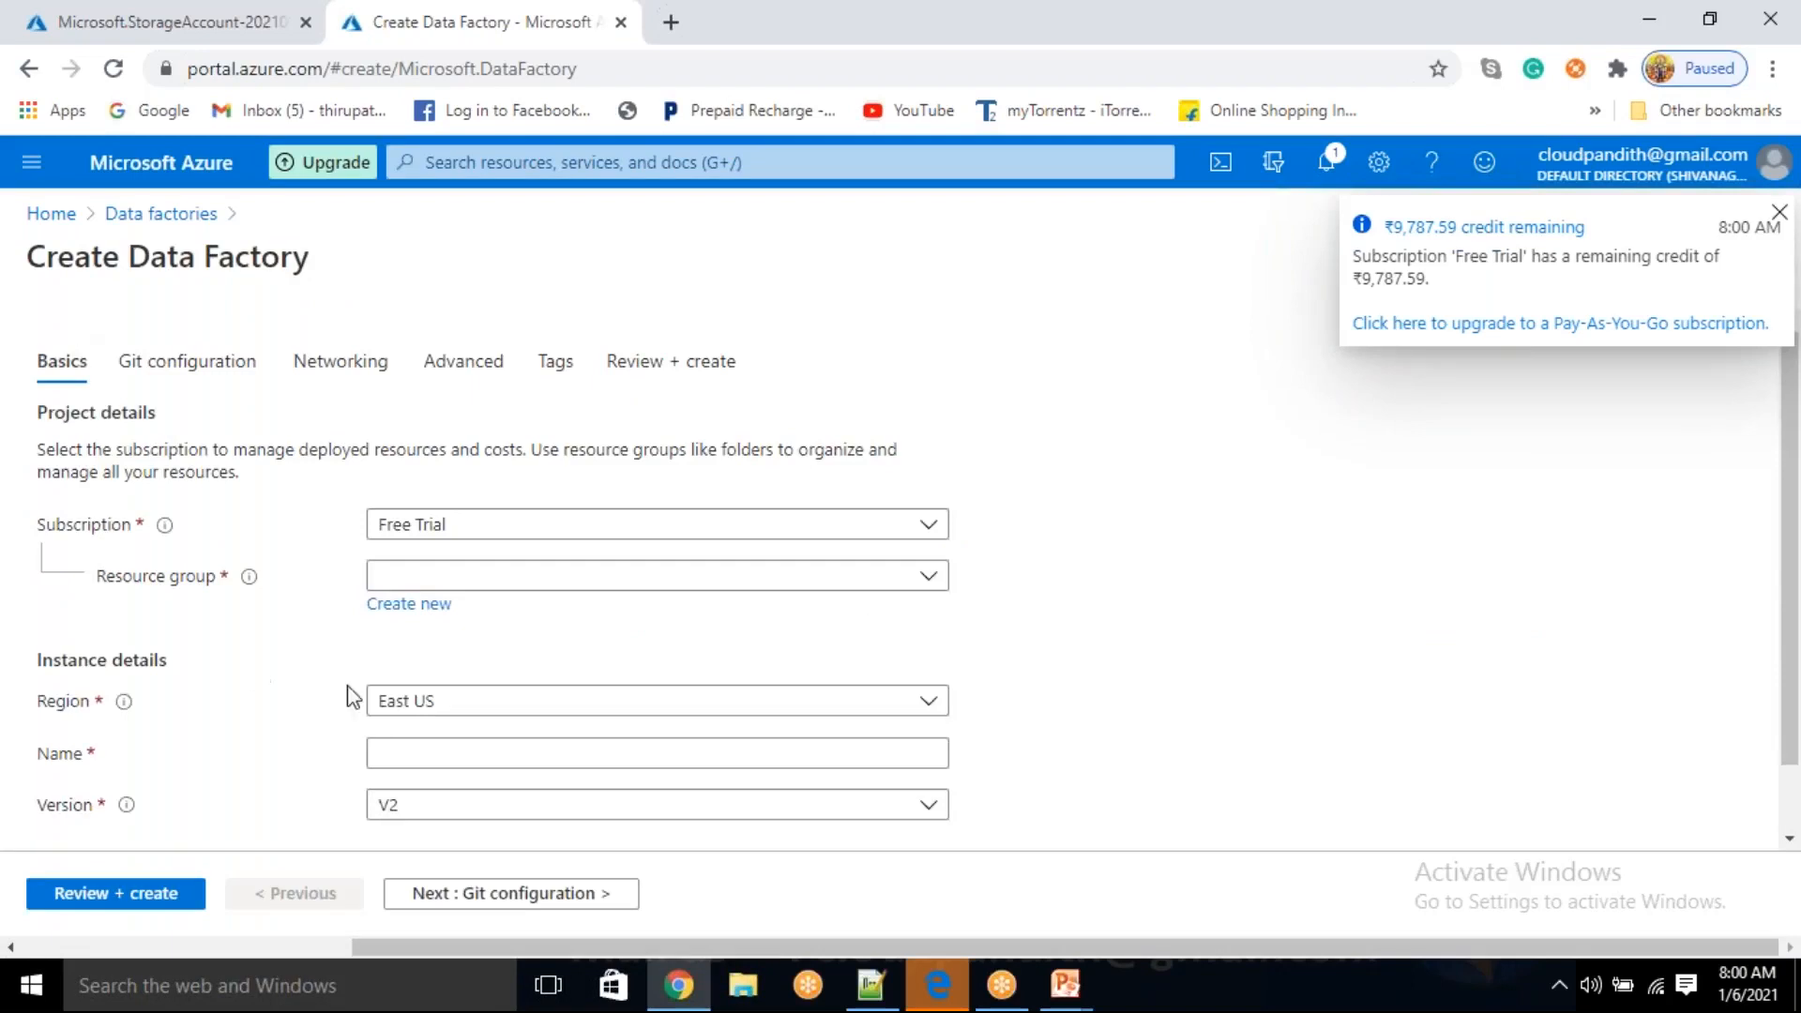
# - Assign the data factory to the existing resource group cloudpandith_BI_Master_Program and name it cloudpandithadfv21
pyautogui.click(447, 582)
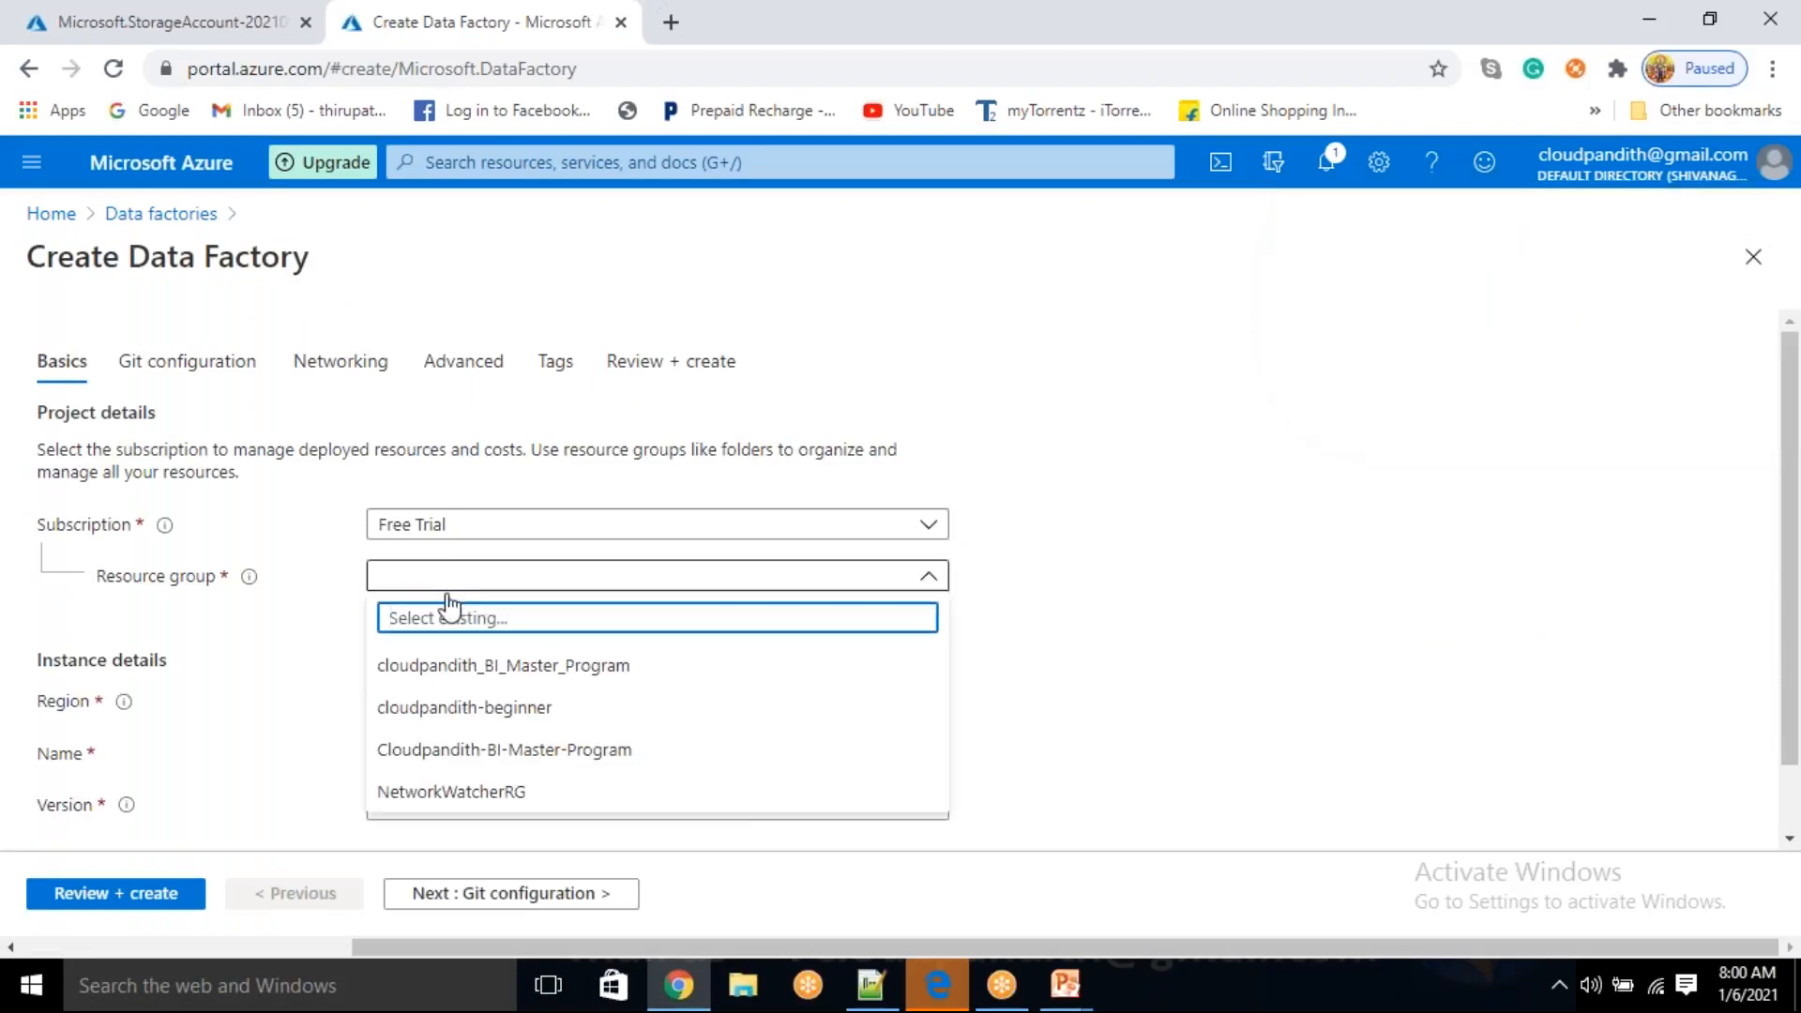
pyautogui.click(479, 668)
pyautogui.scroll(-1, 459, 635)
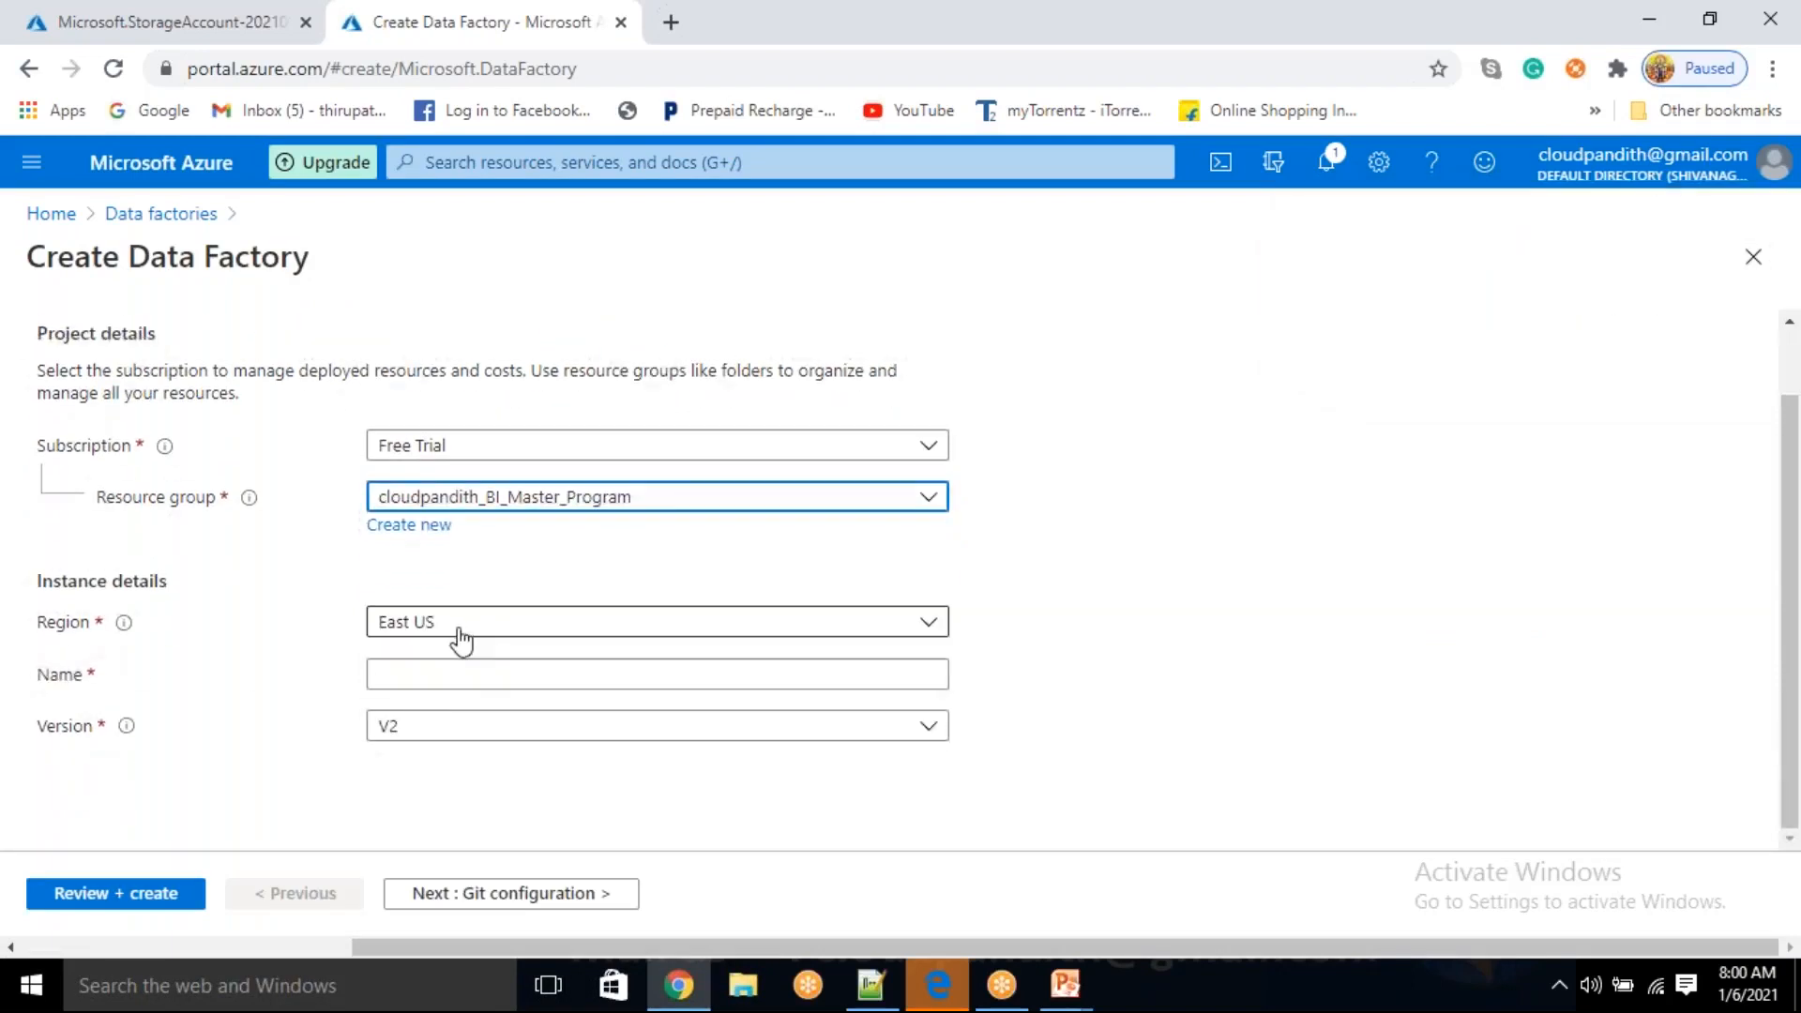
pyautogui.click(447, 673)
pyautogui.write('c')
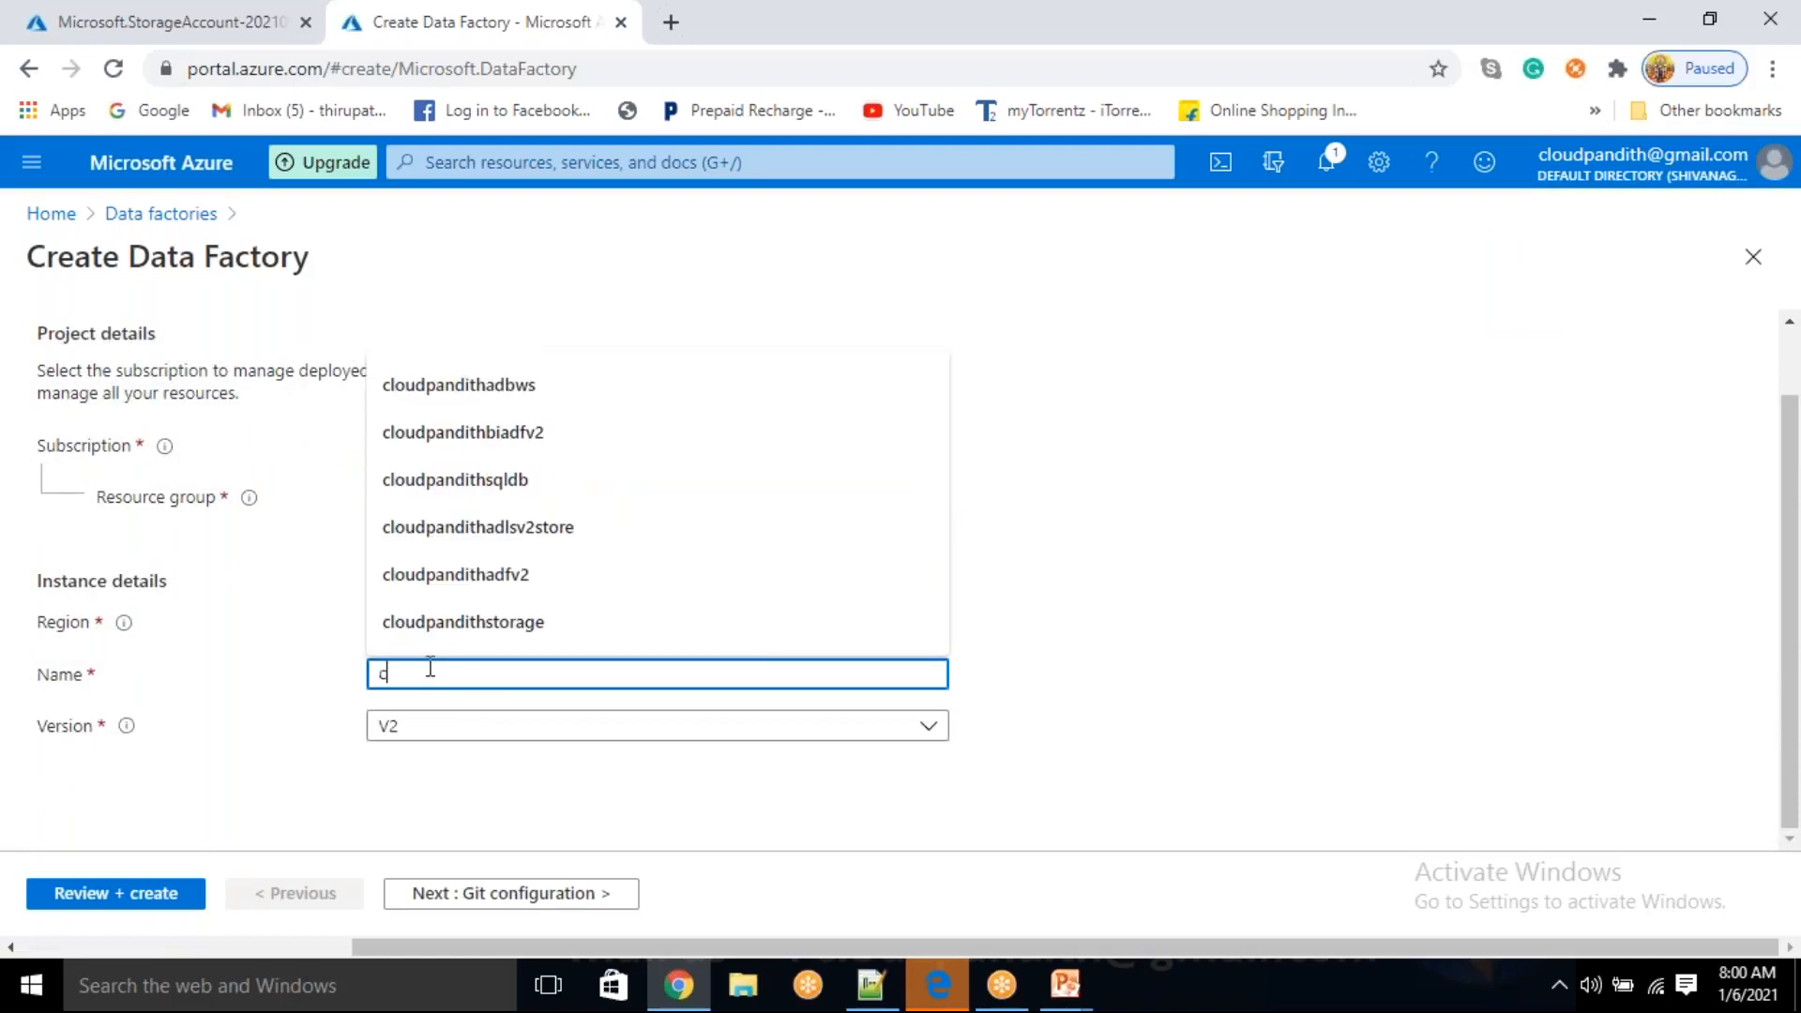
pyautogui.write('loudpandithadfv2')
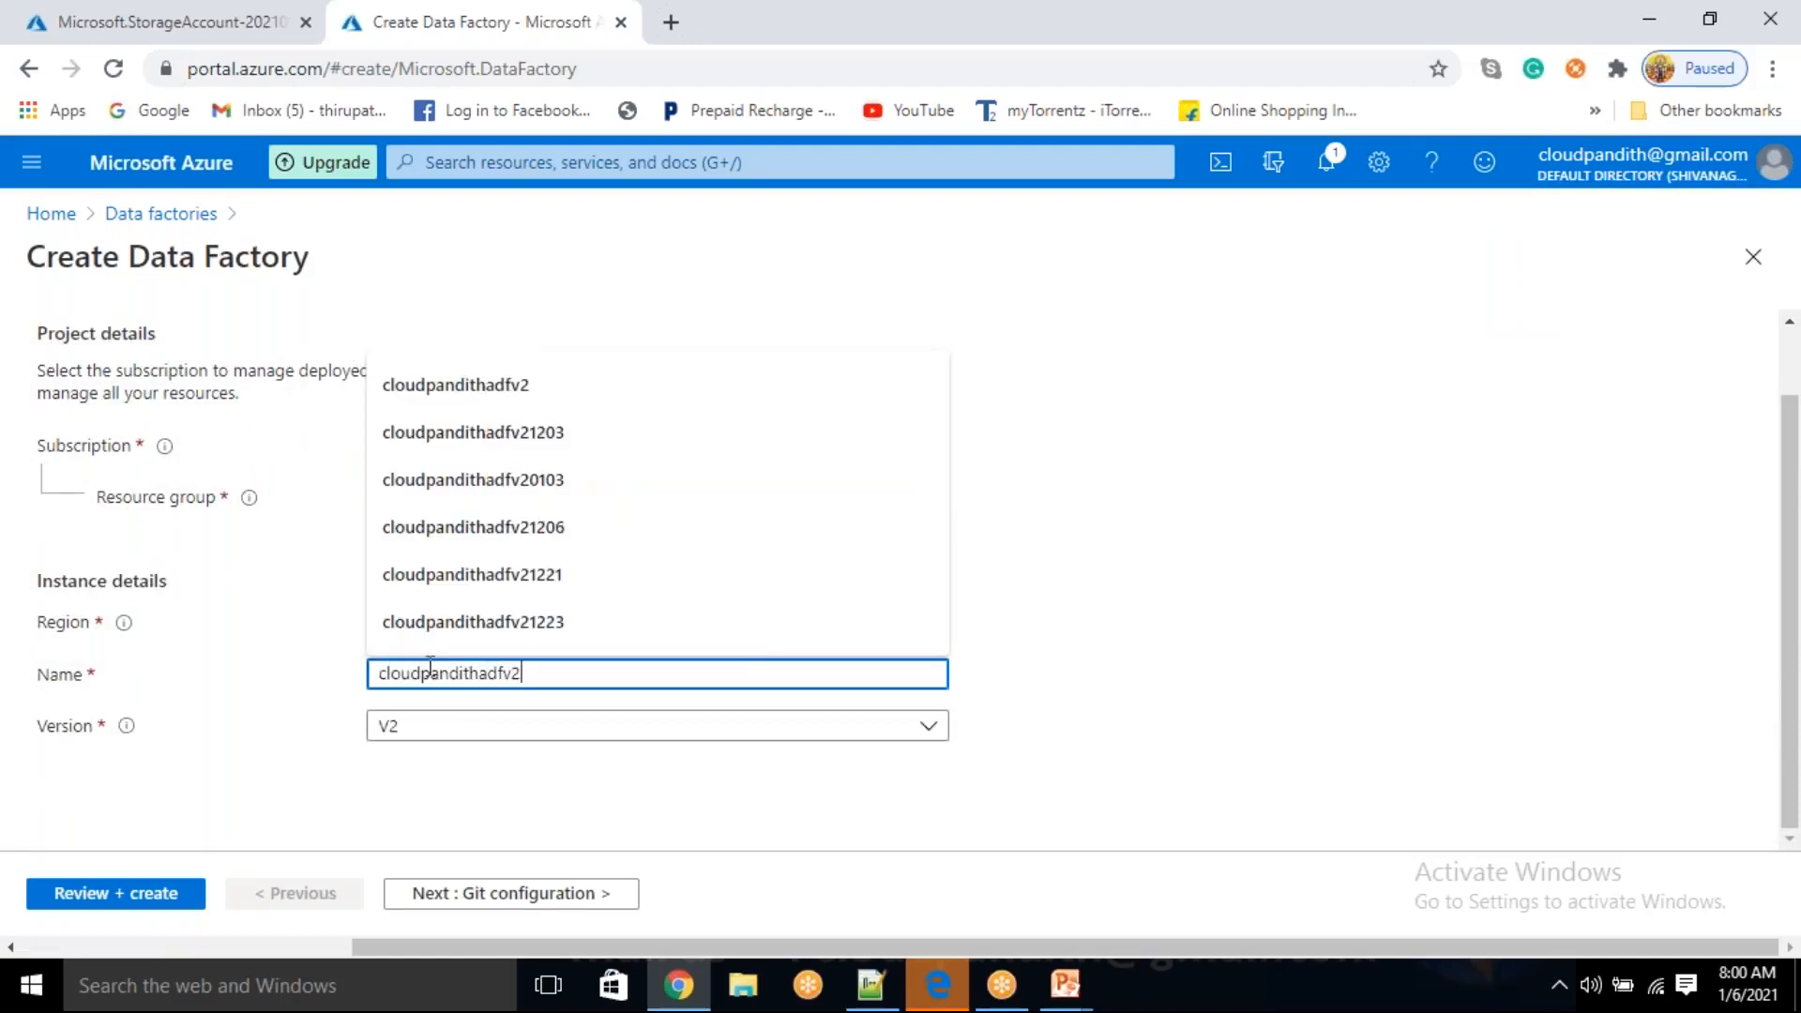
pyautogui.write('1')
pyautogui.click(1347, 764)
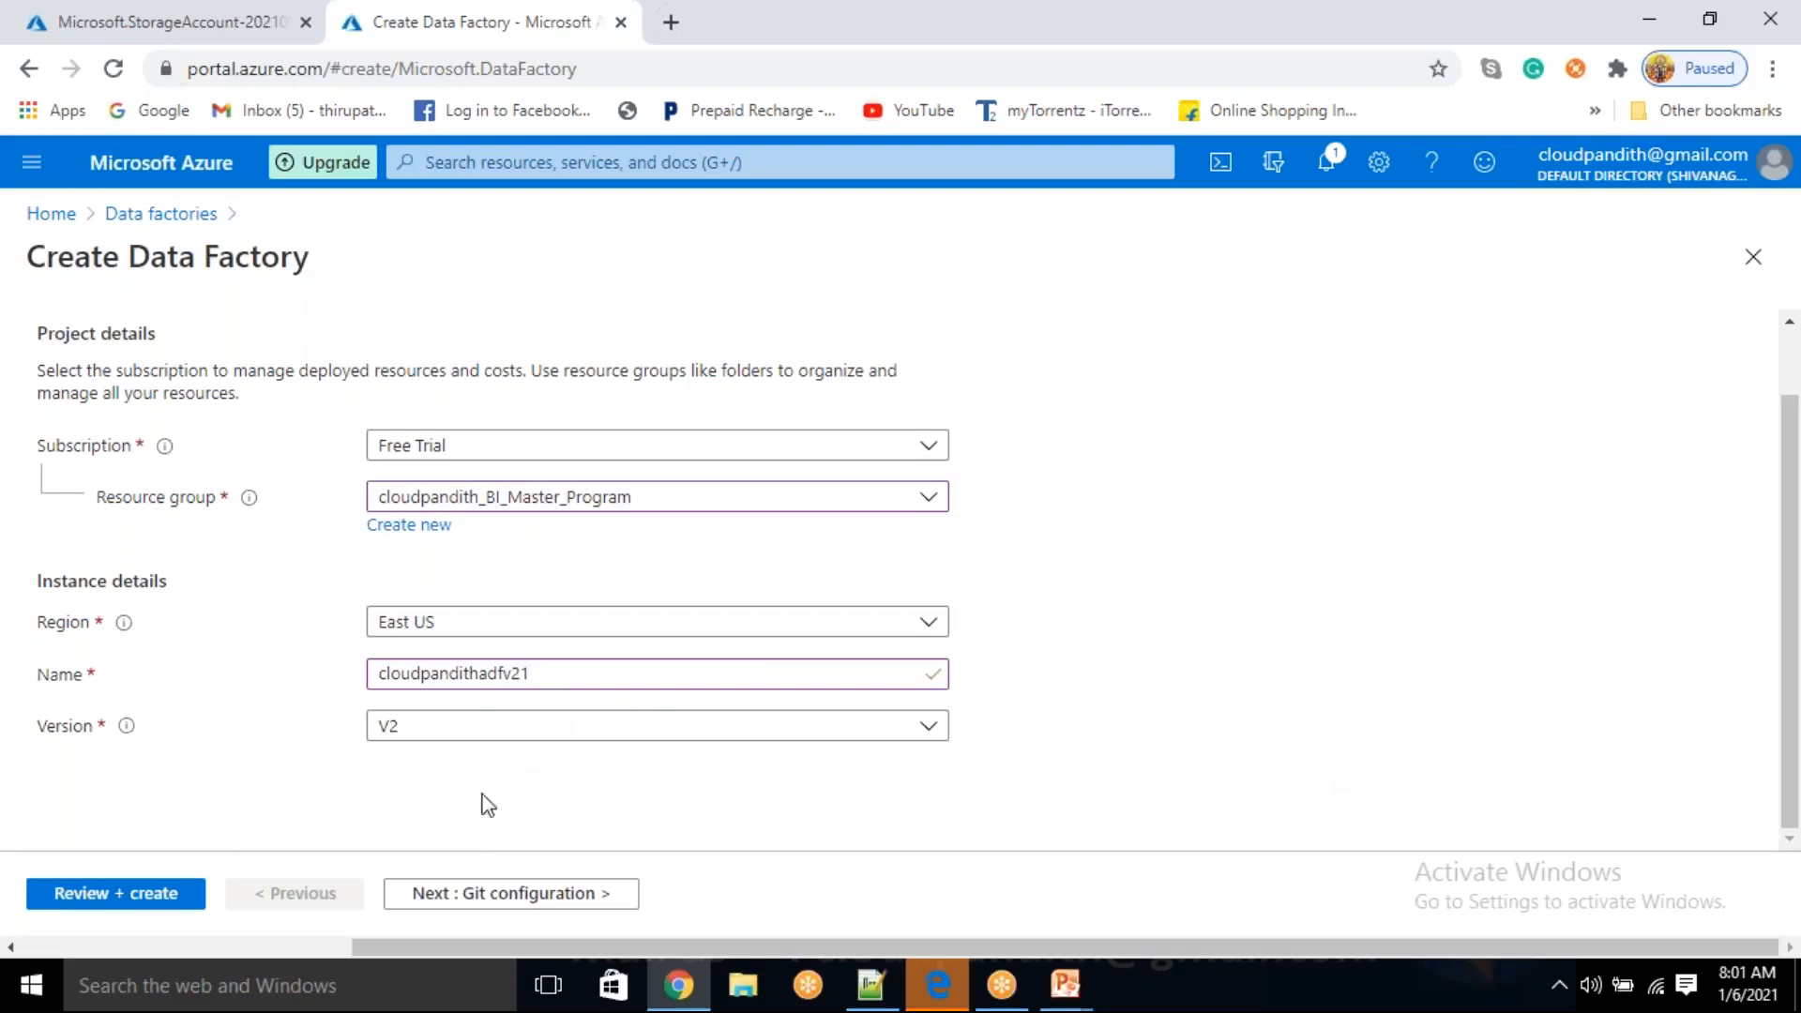
# - Choose to configure Git later, then review and create the data factory
pyautogui.click(475, 902)
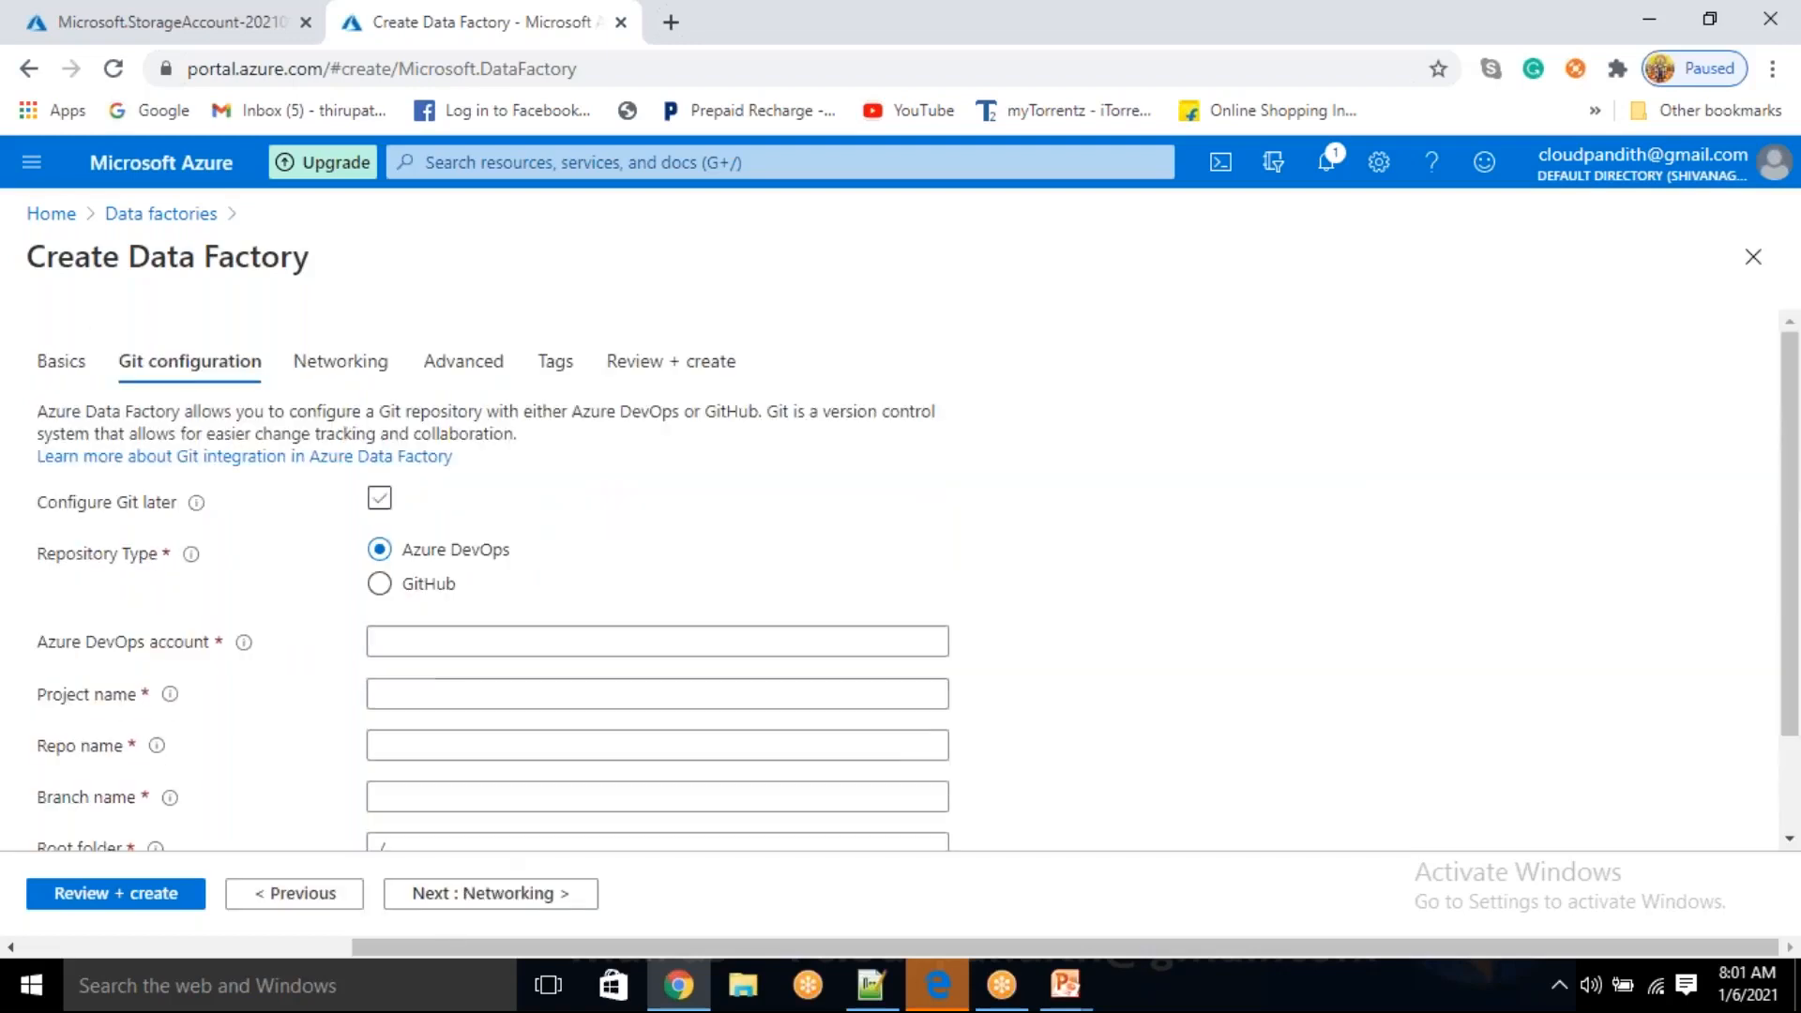
pyautogui.click(379, 498)
pyautogui.click(108, 897)
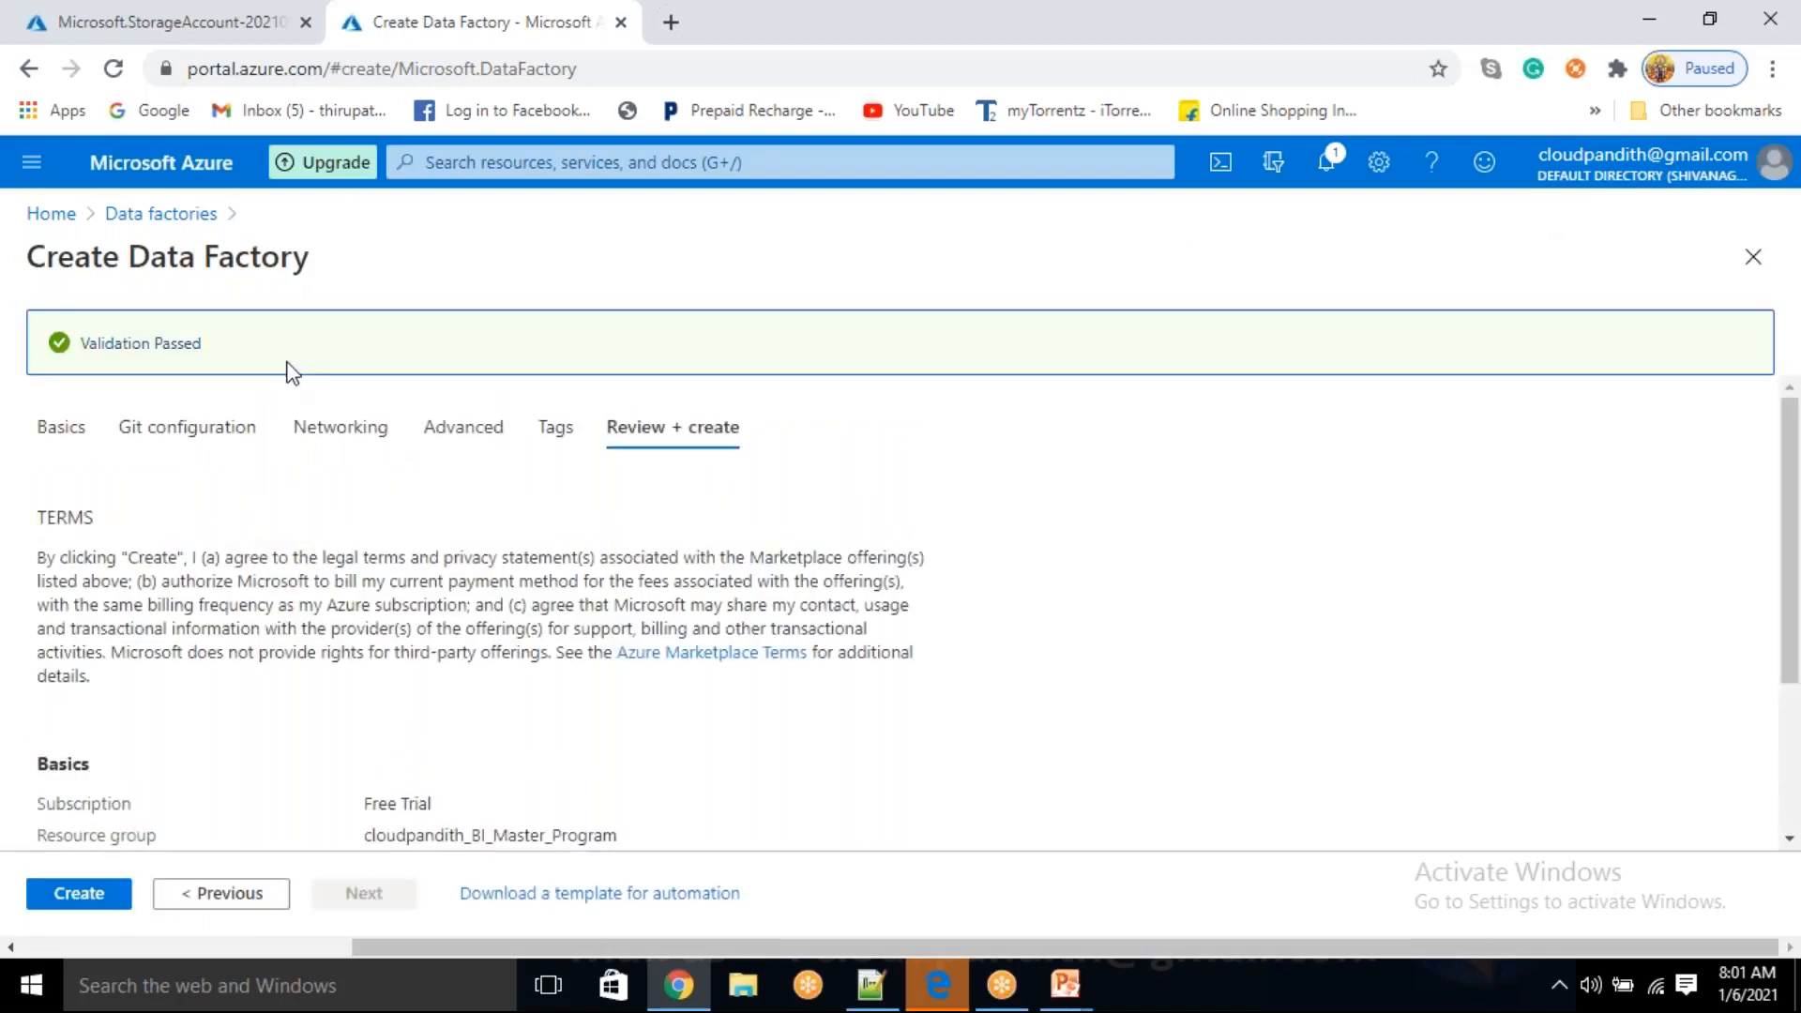
pyautogui.click(79, 893)
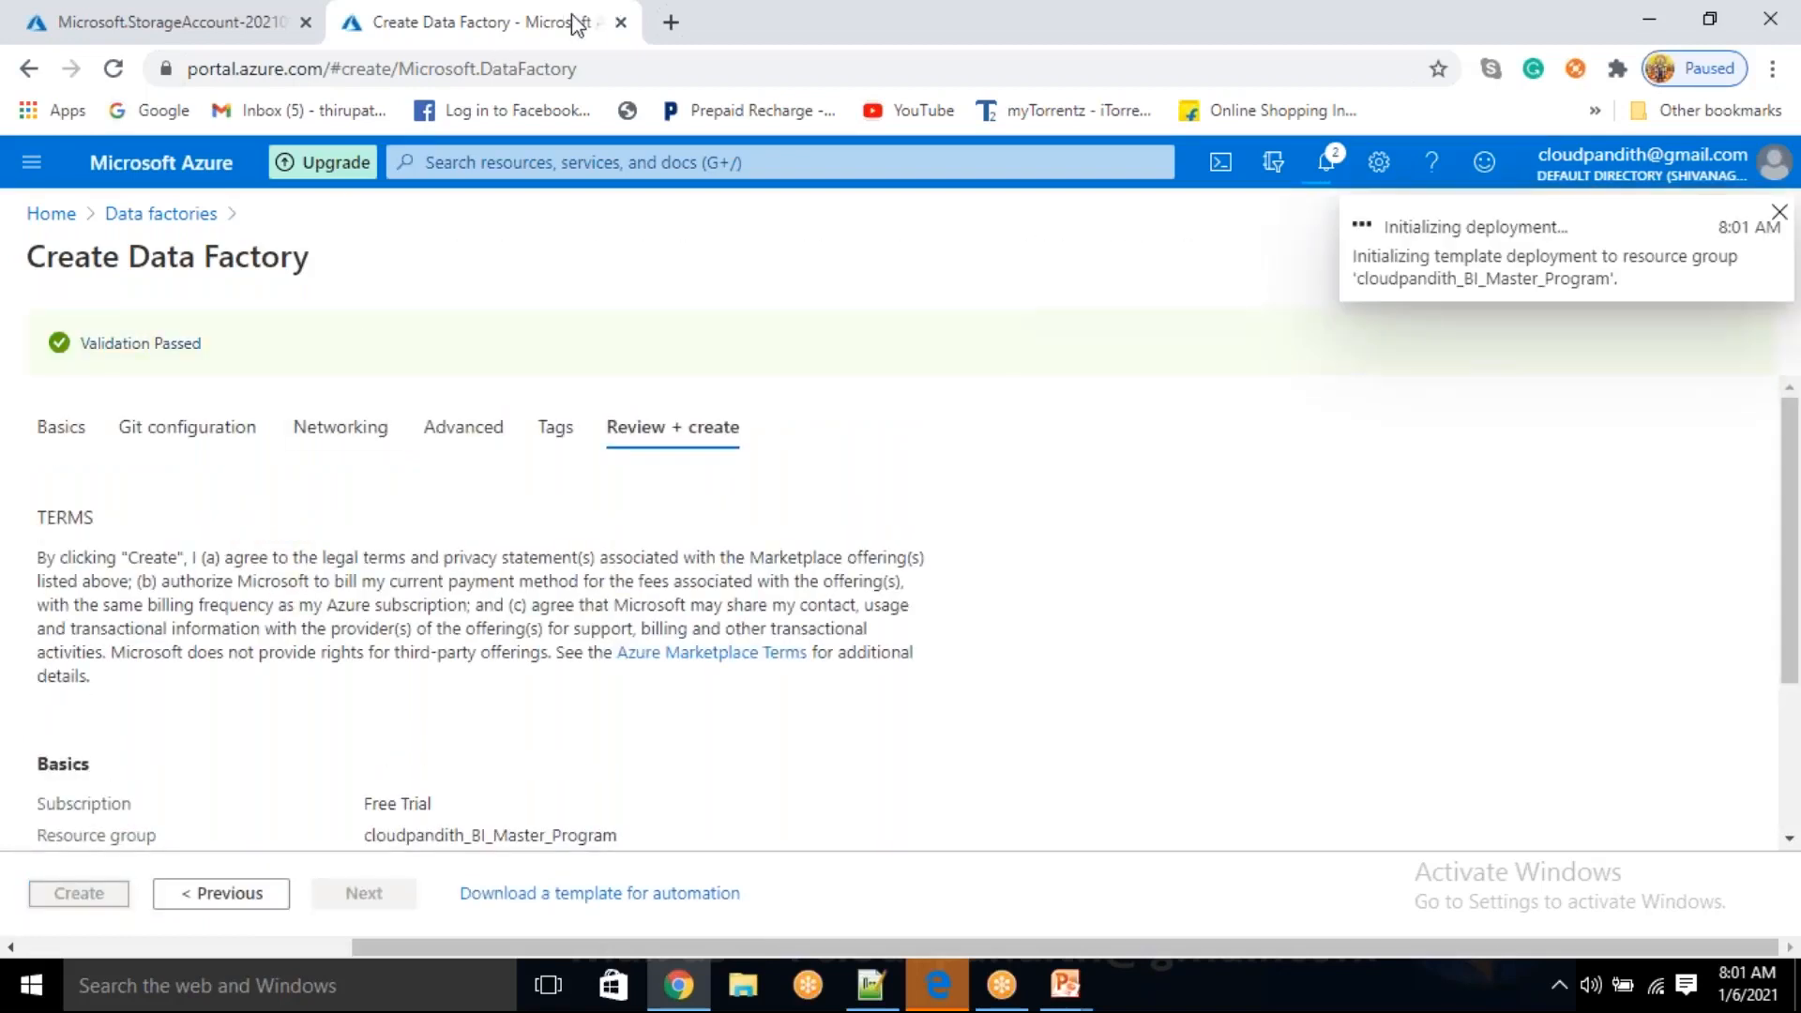
# - Open portal.azure.com in another new browser tab and start creating a new key vault
pyautogui.click(671, 21)
pyautogui.write('portal.azure.com')
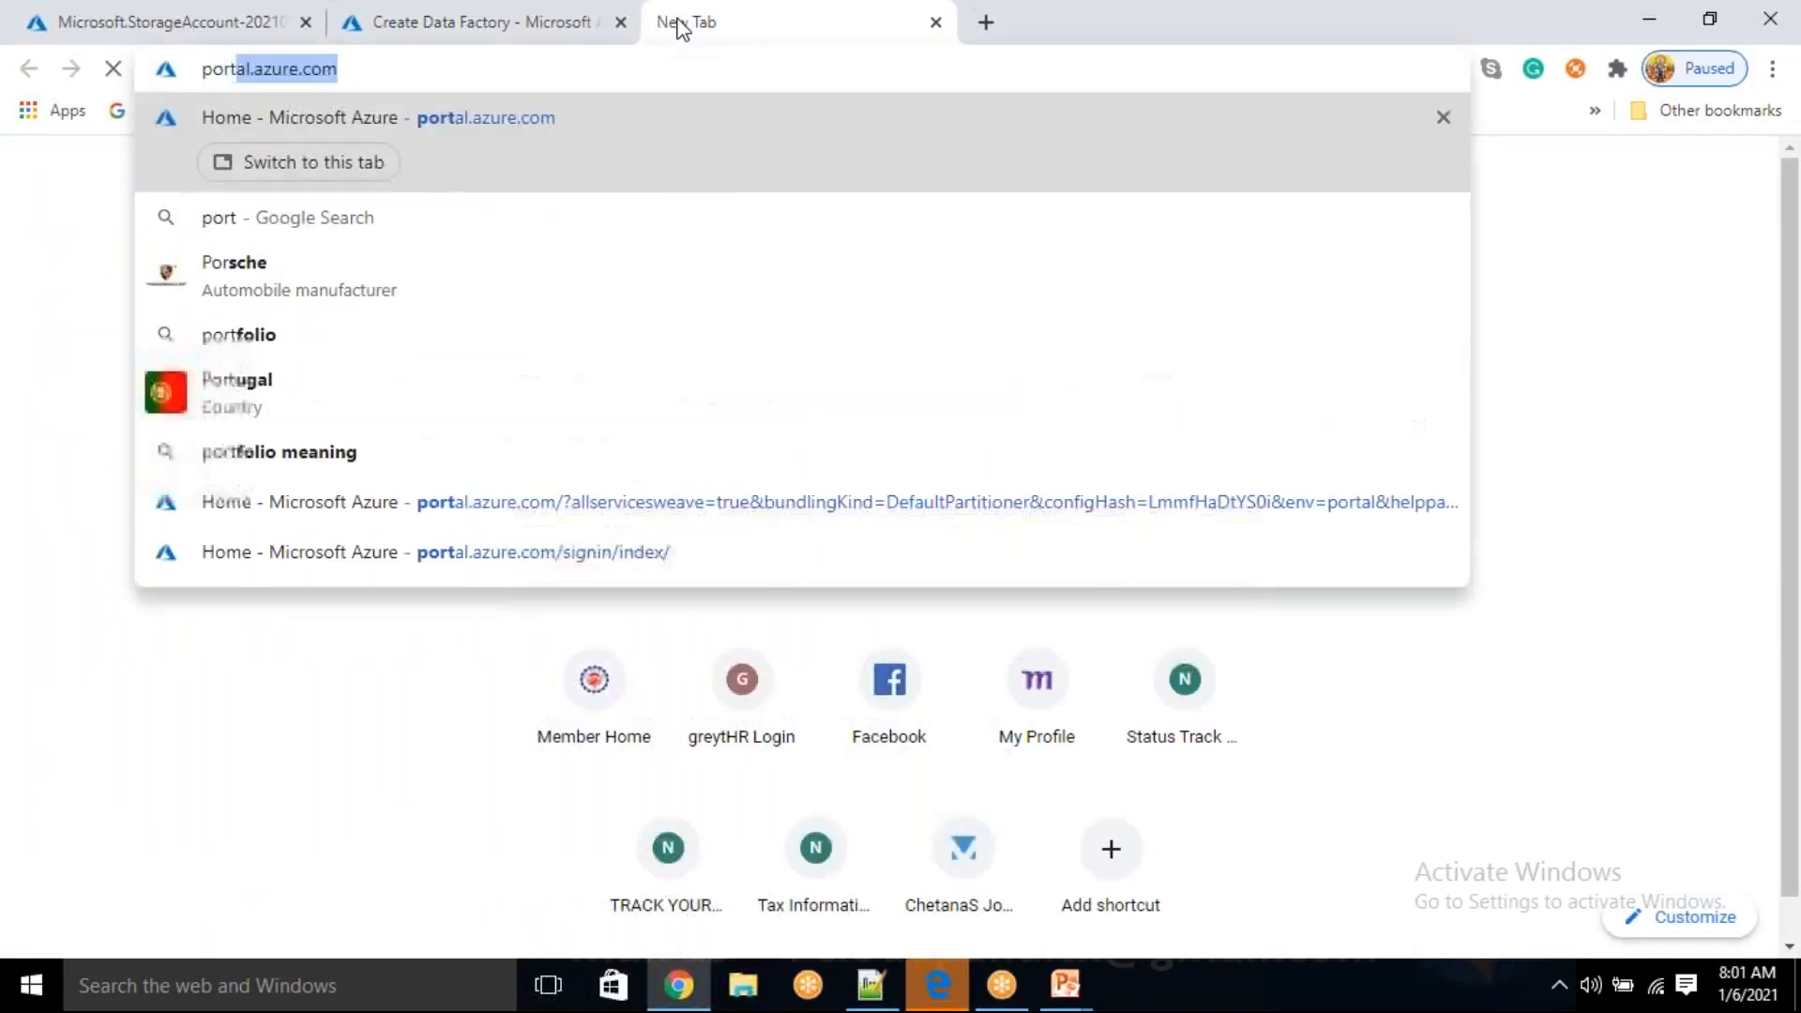
pyautogui.press('Return')
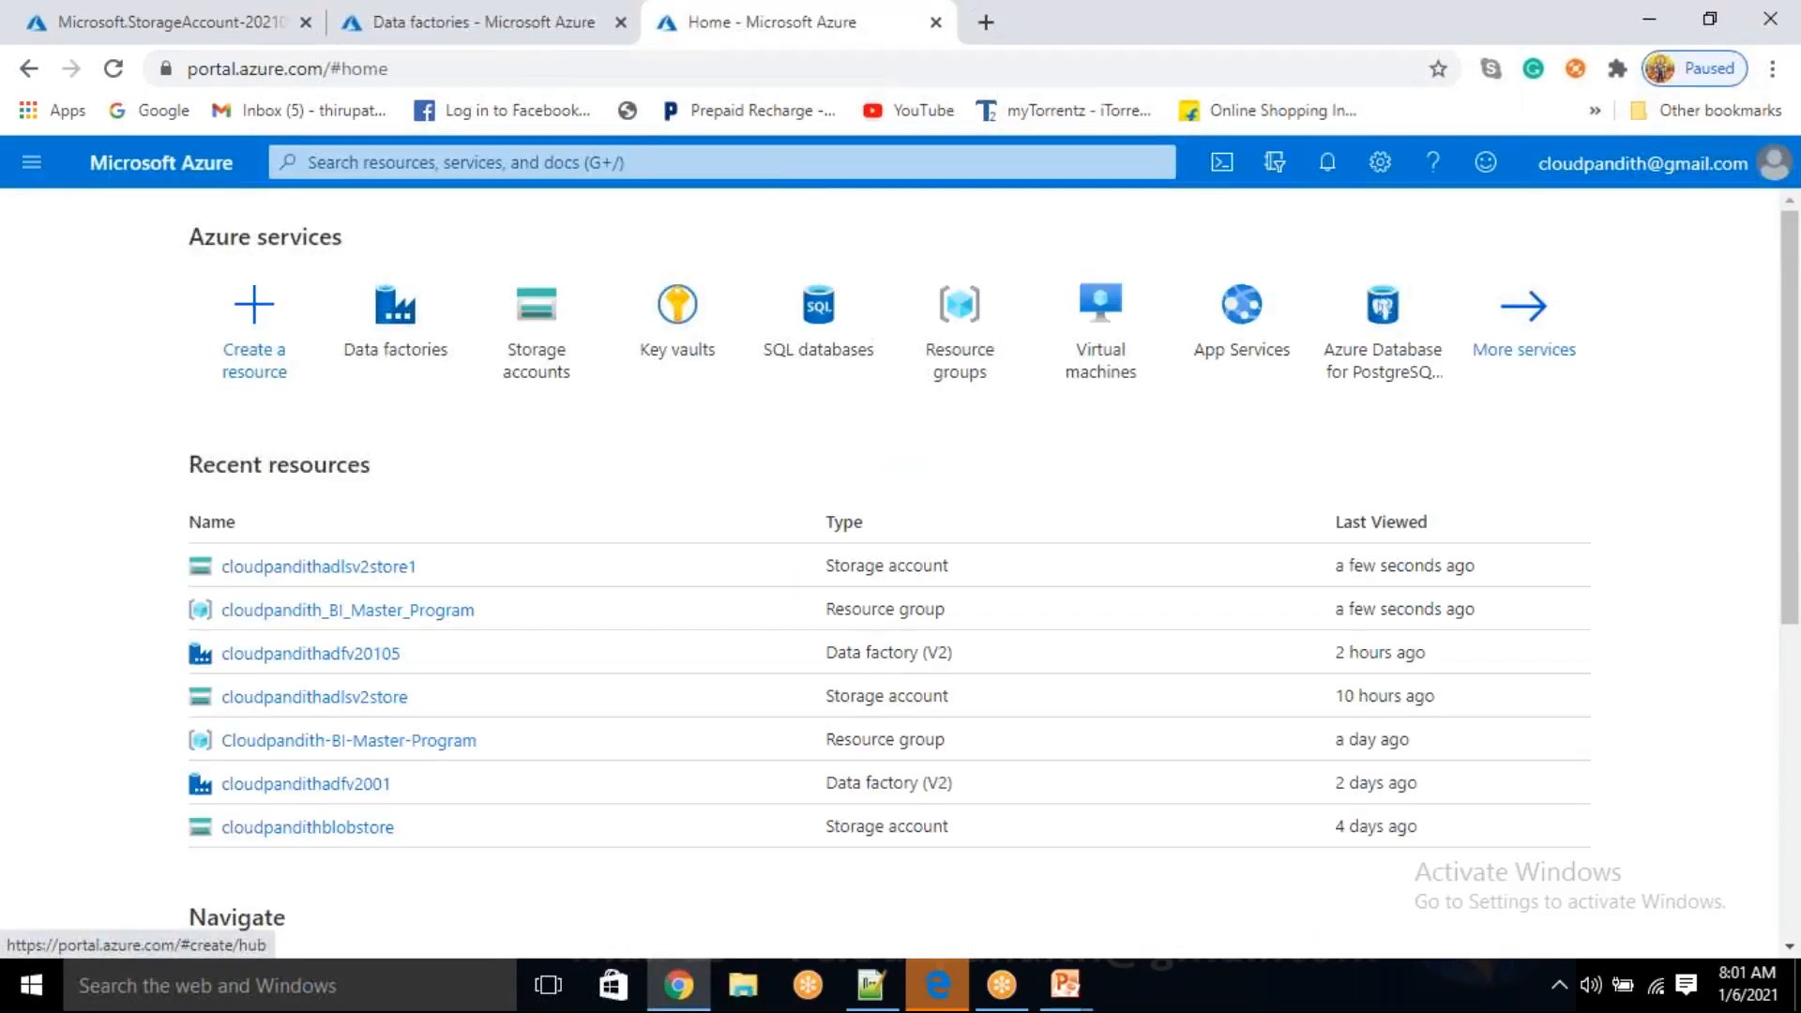
pyautogui.click(673, 319)
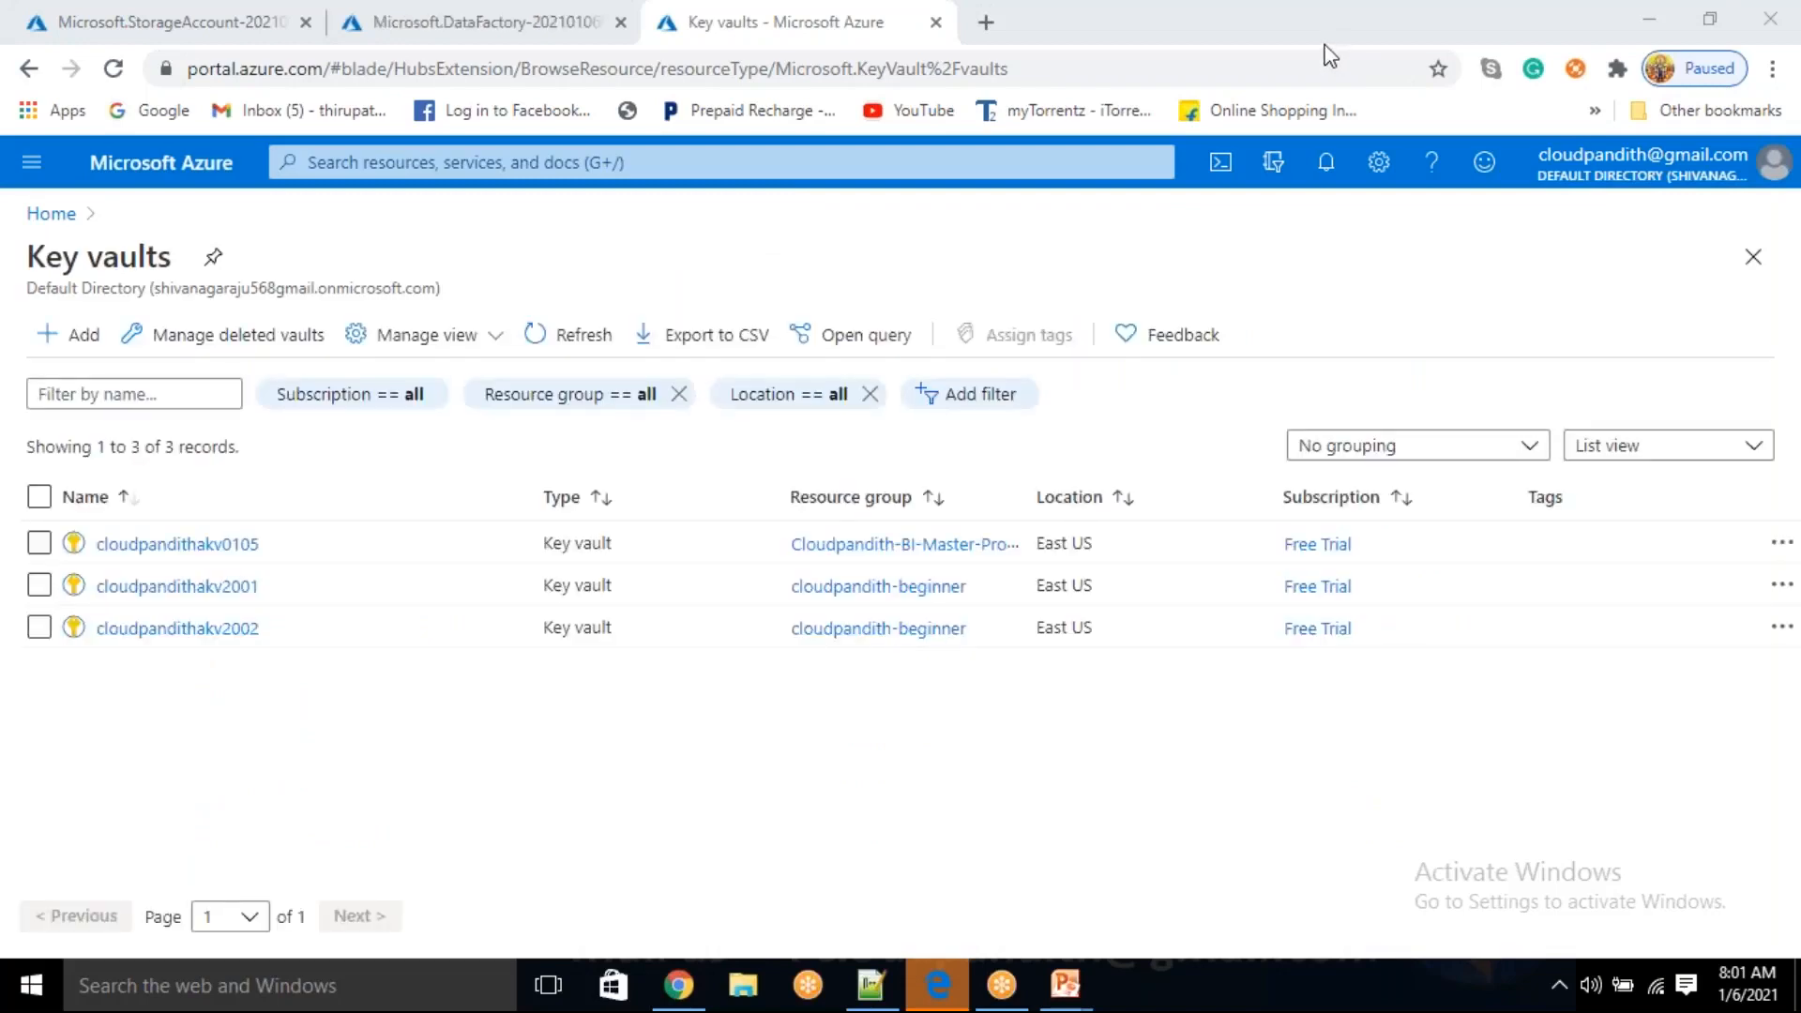
pyautogui.click(80, 354)
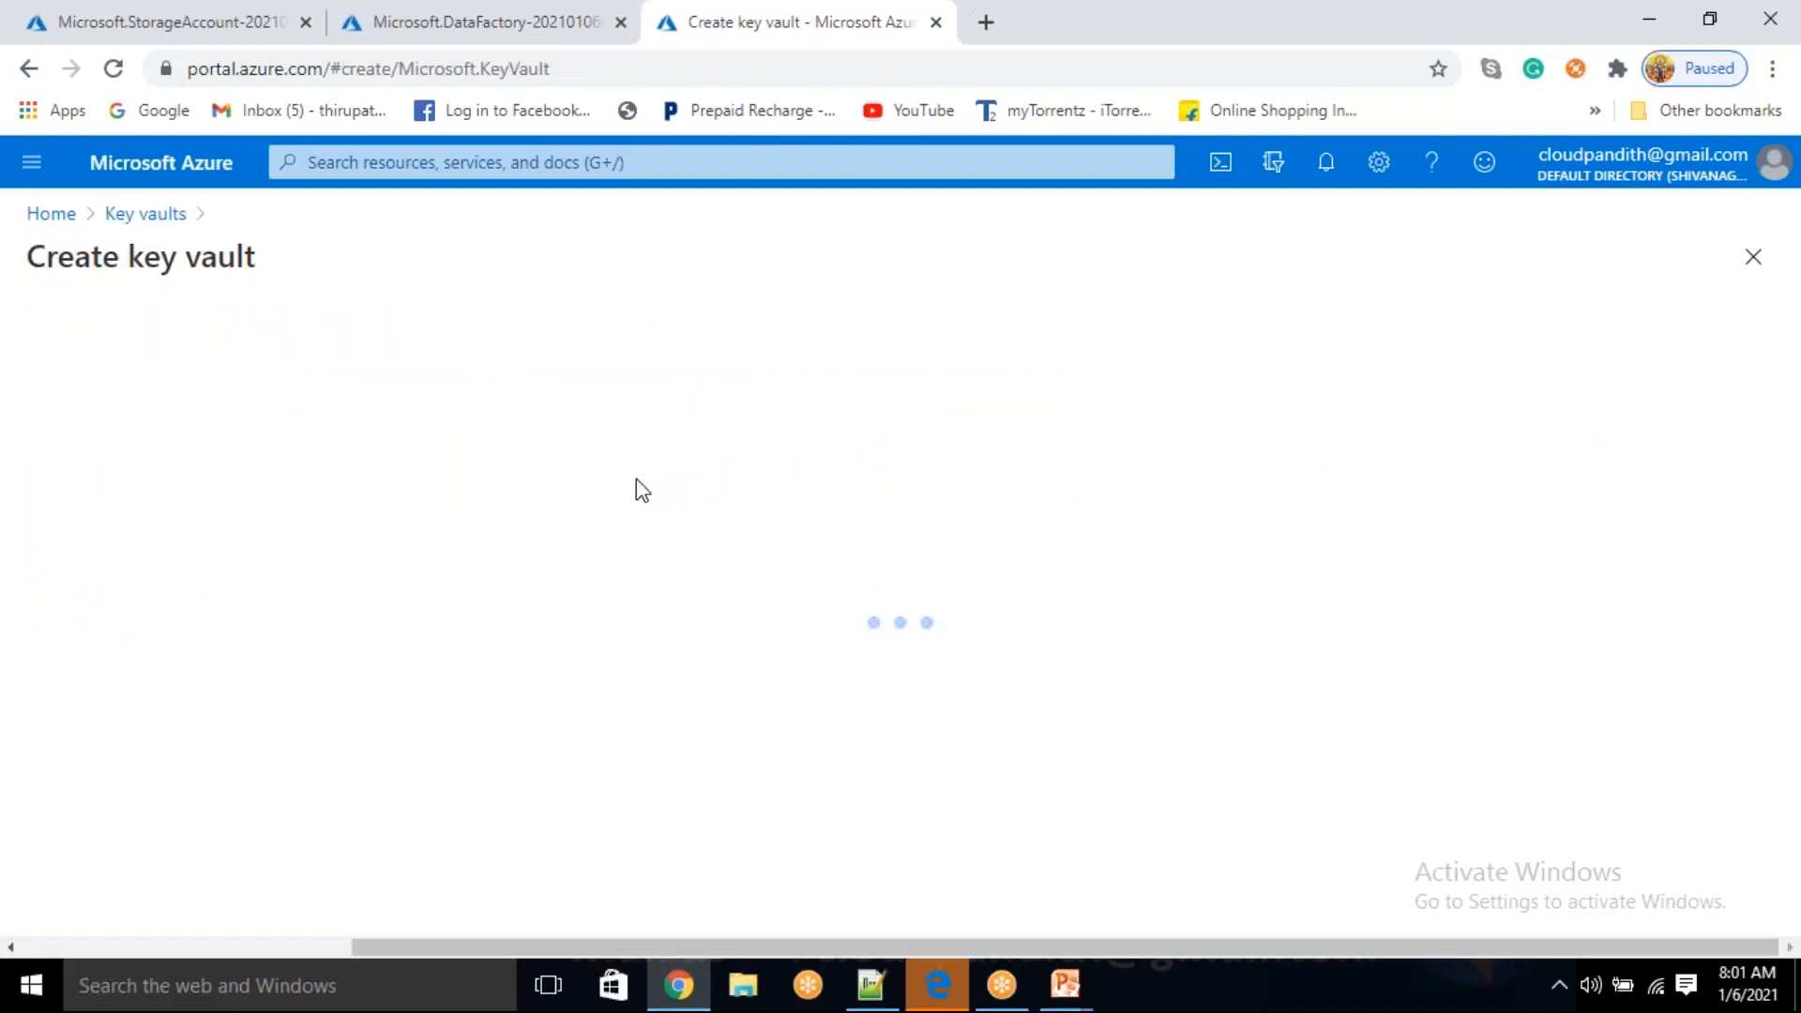
# - Assign the key vault to the existing resource group cloudpandith_BI_Master_Program
pyautogui.scroll(-1, 637, 481)
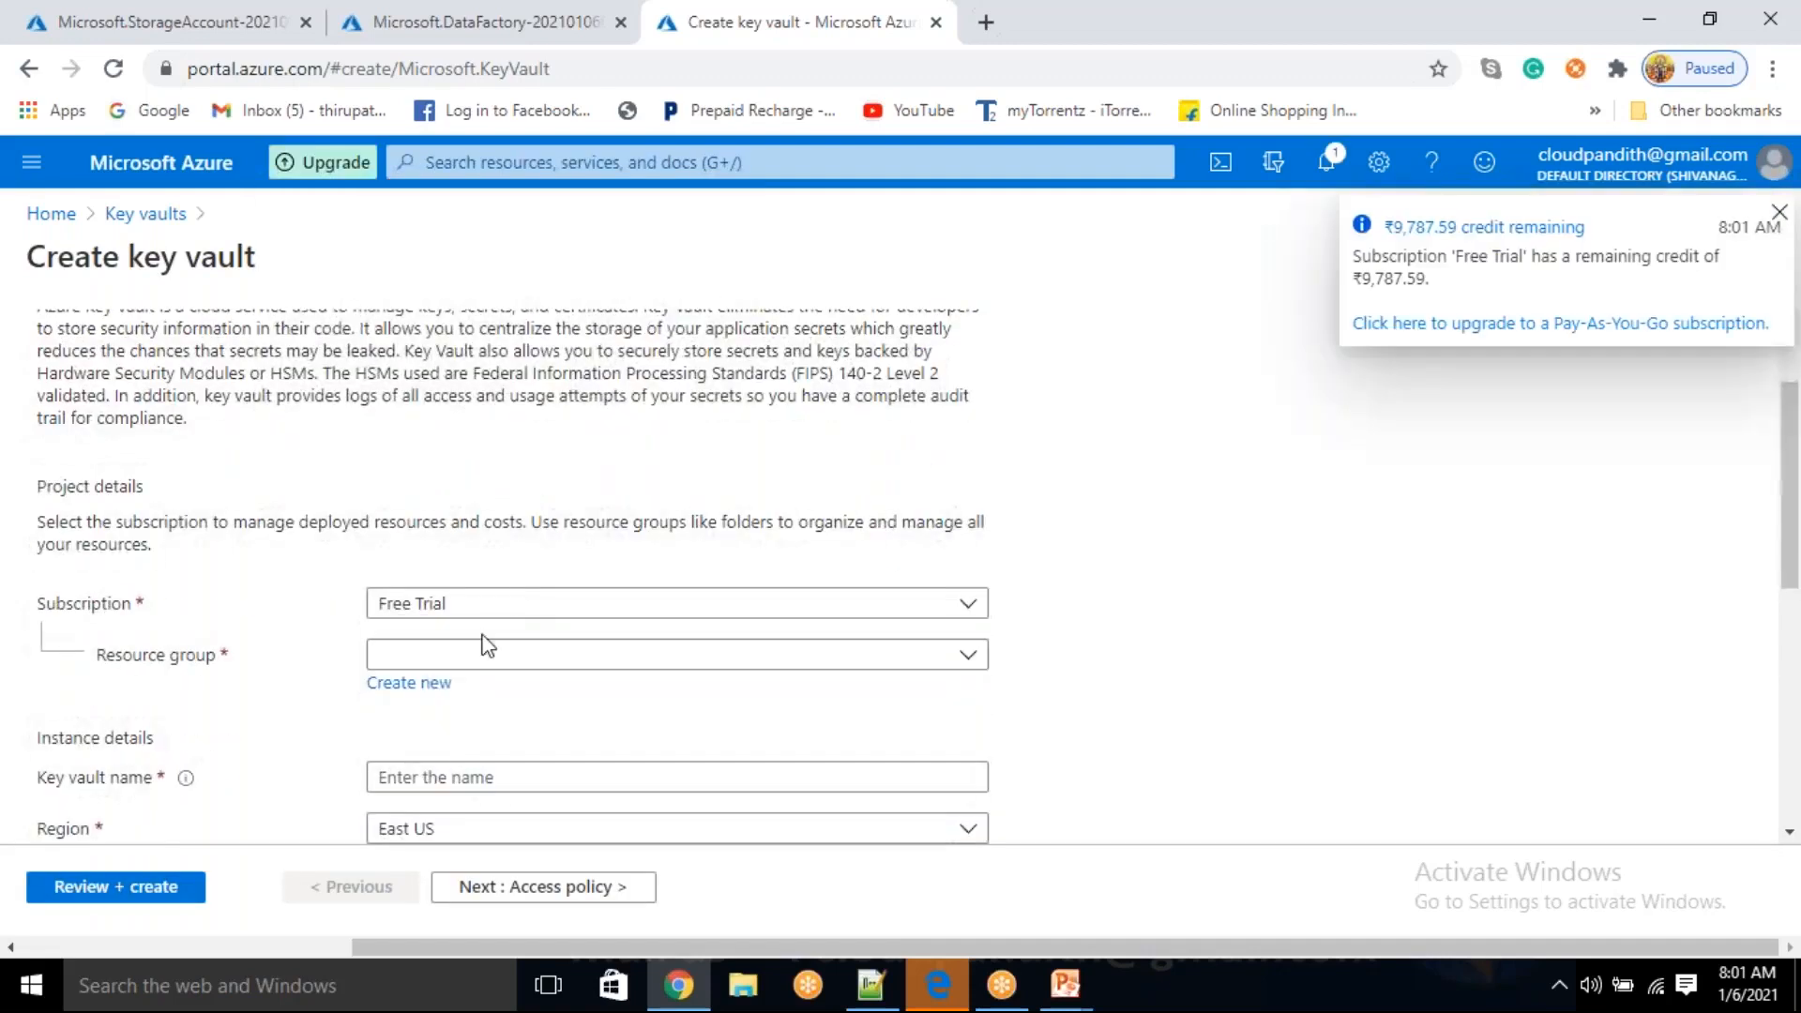
pyautogui.click(485, 657)
pyautogui.click(499, 760)
# - Name the key vault cloudpandithakv1, keep the other default settings, and create it
pyautogui.click(480, 788)
pyautogui.write('cloudpandithadfv2')
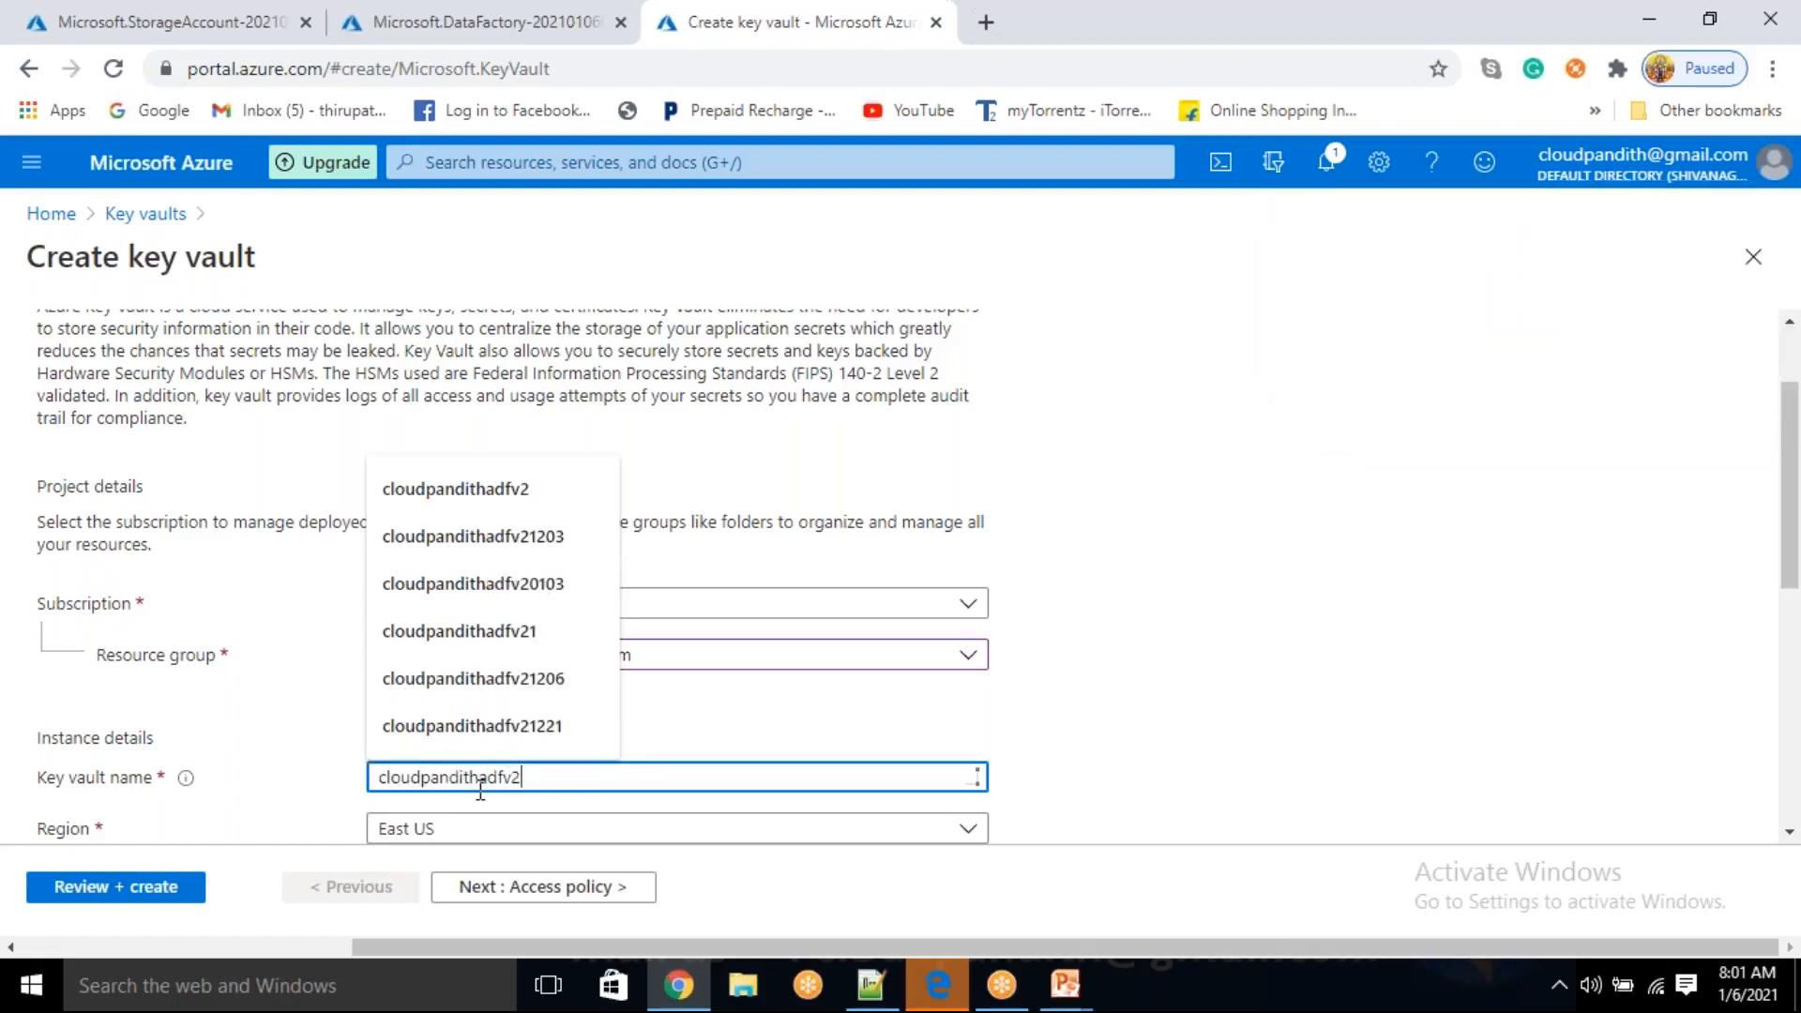
pyautogui.press('BackSpace')
pyautogui.press('BackSpace')
pyautogui.press('BackSpace')
pyautogui.press('BackSpace')
pyautogui.write('k')
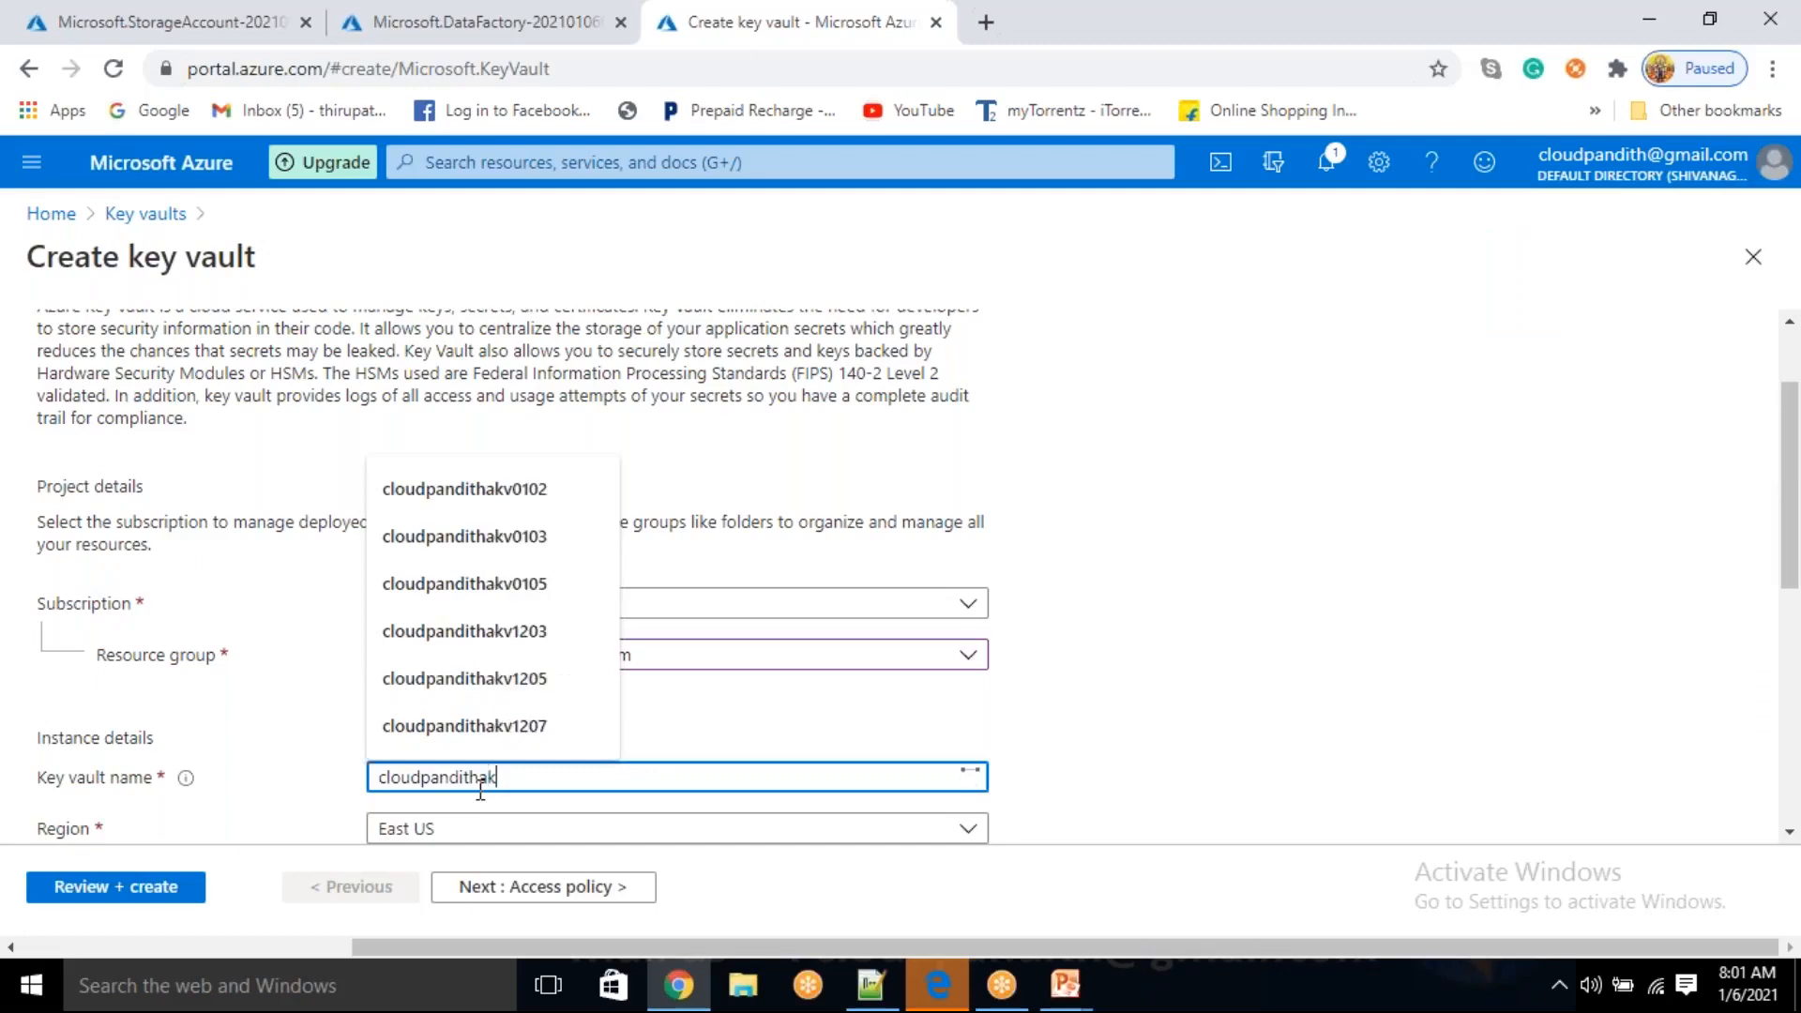
pyautogui.write('v010')
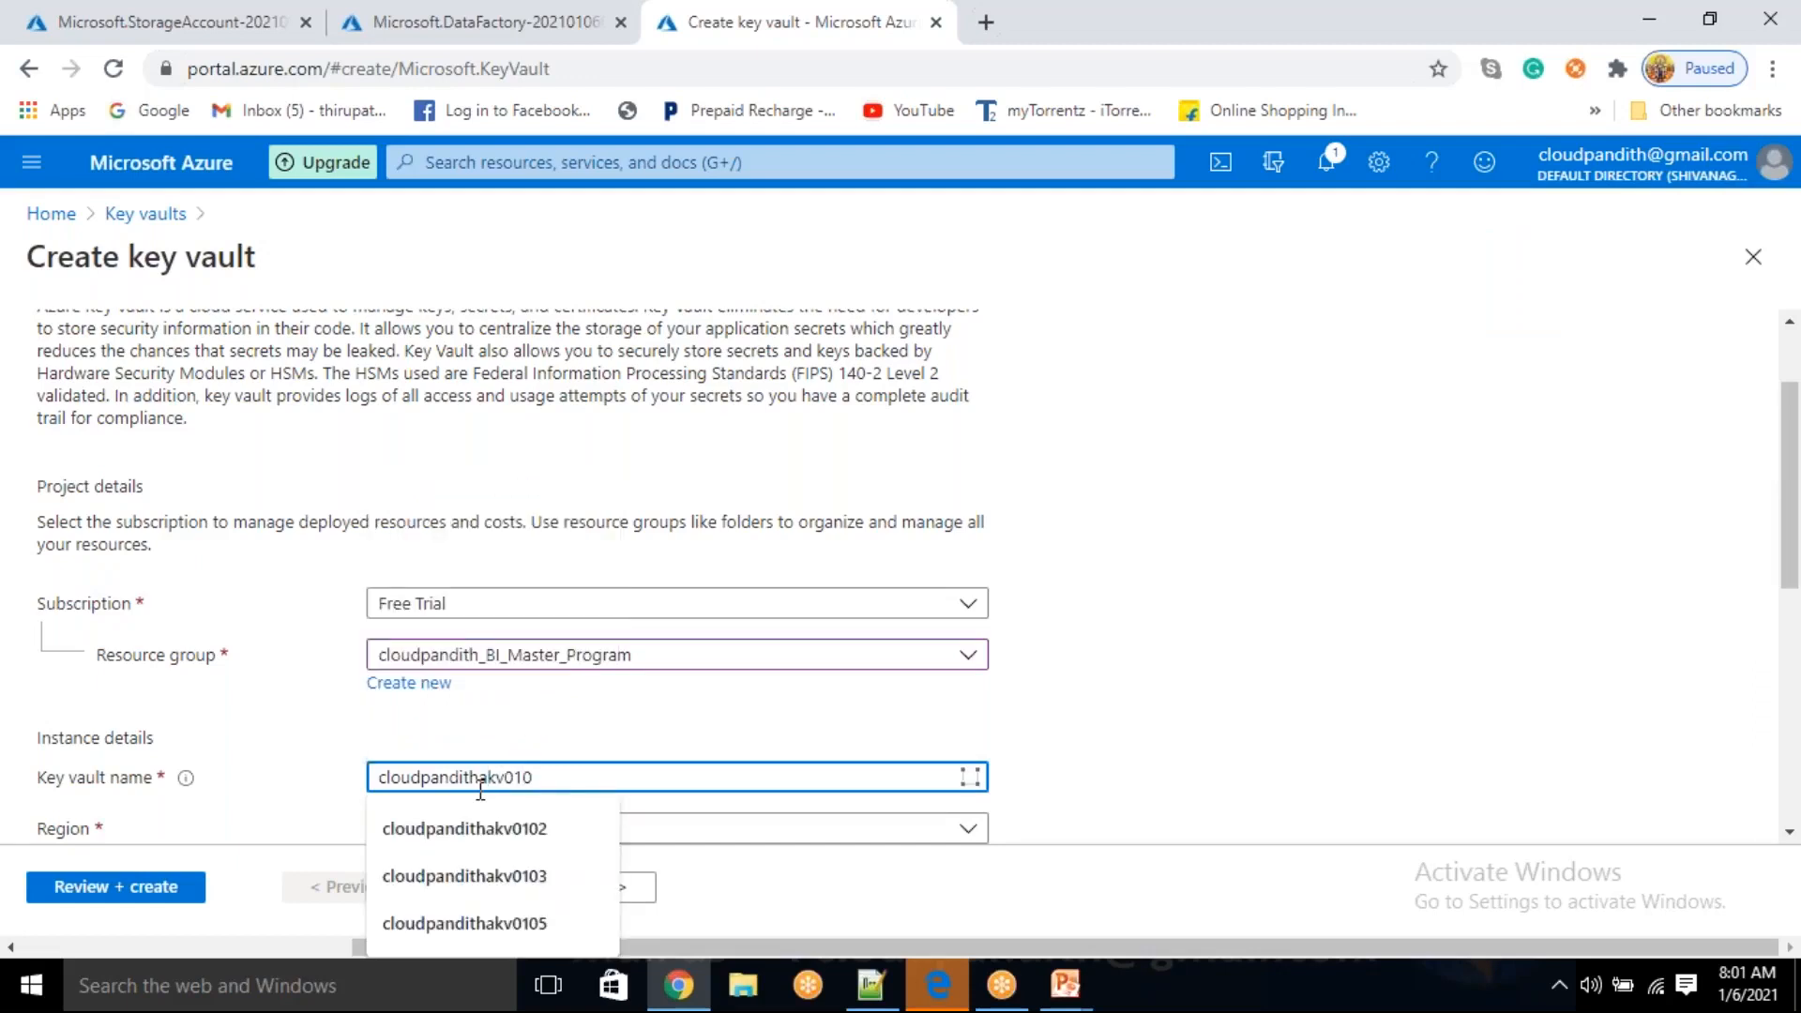
pyautogui.press('BackSpace')
pyautogui.press('BackSpace')
pyautogui.press('BackSpace')
pyautogui.write('1')
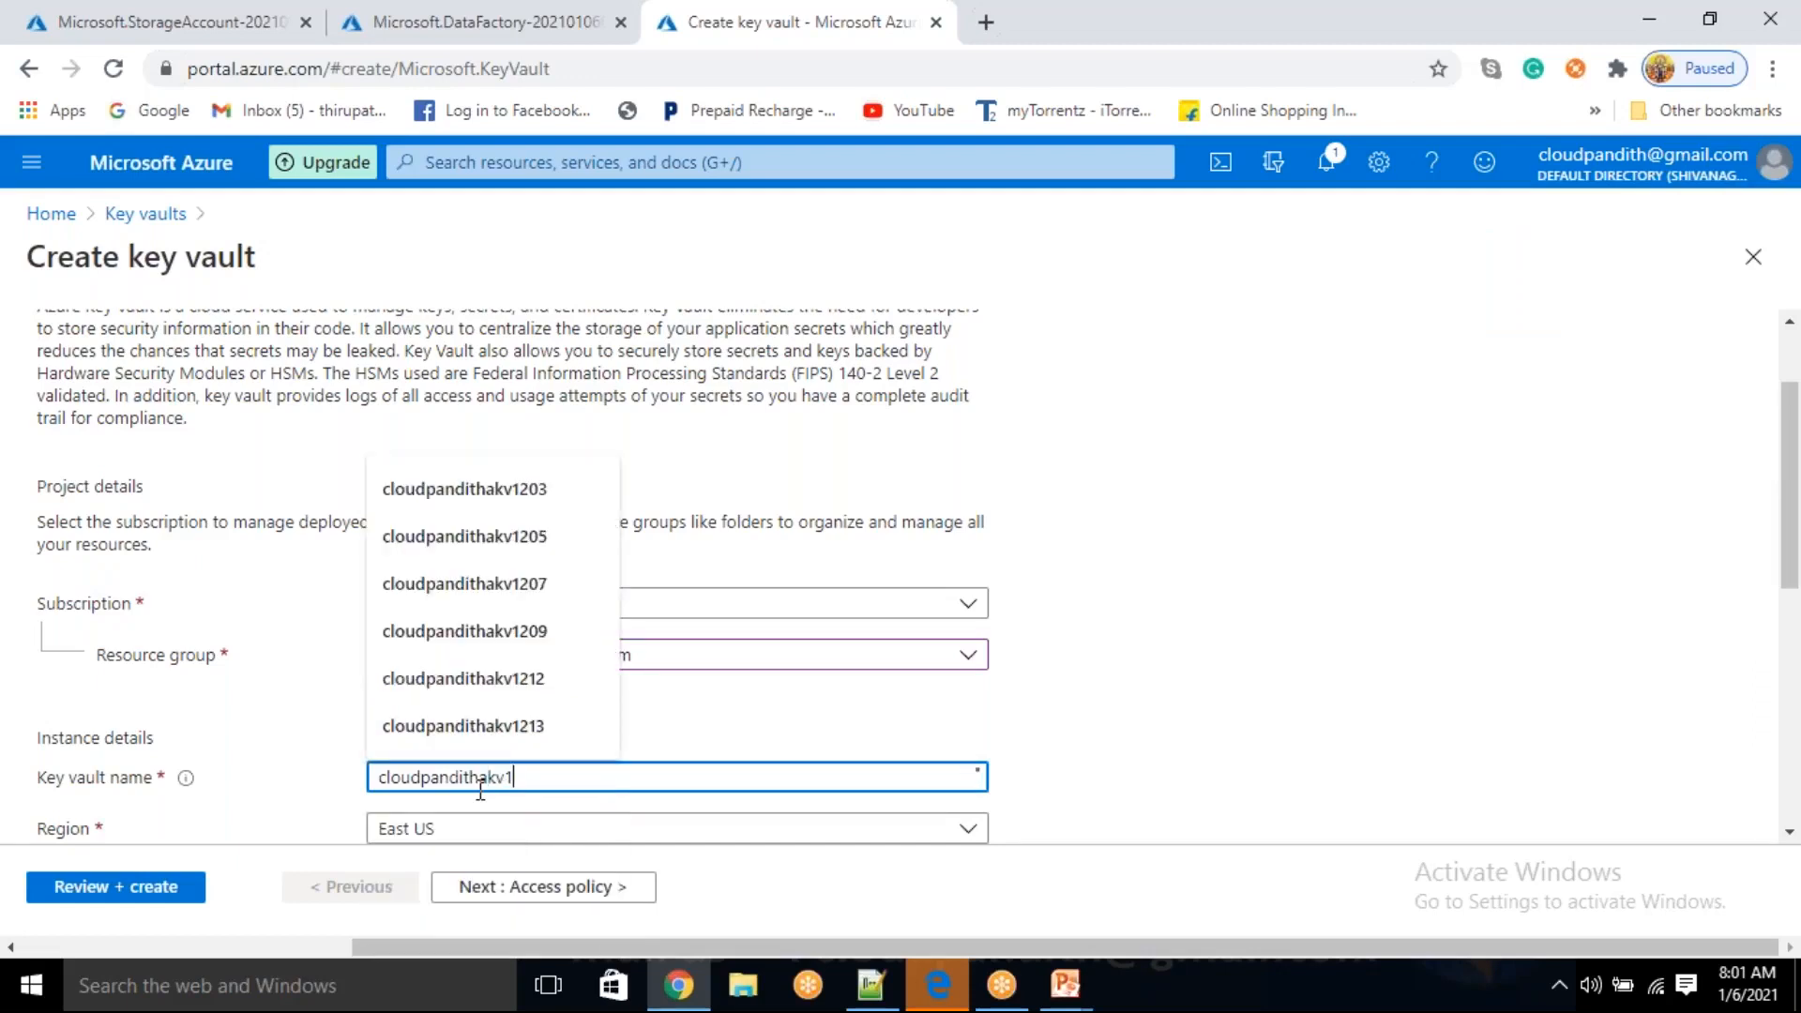
pyautogui.click(1269, 675)
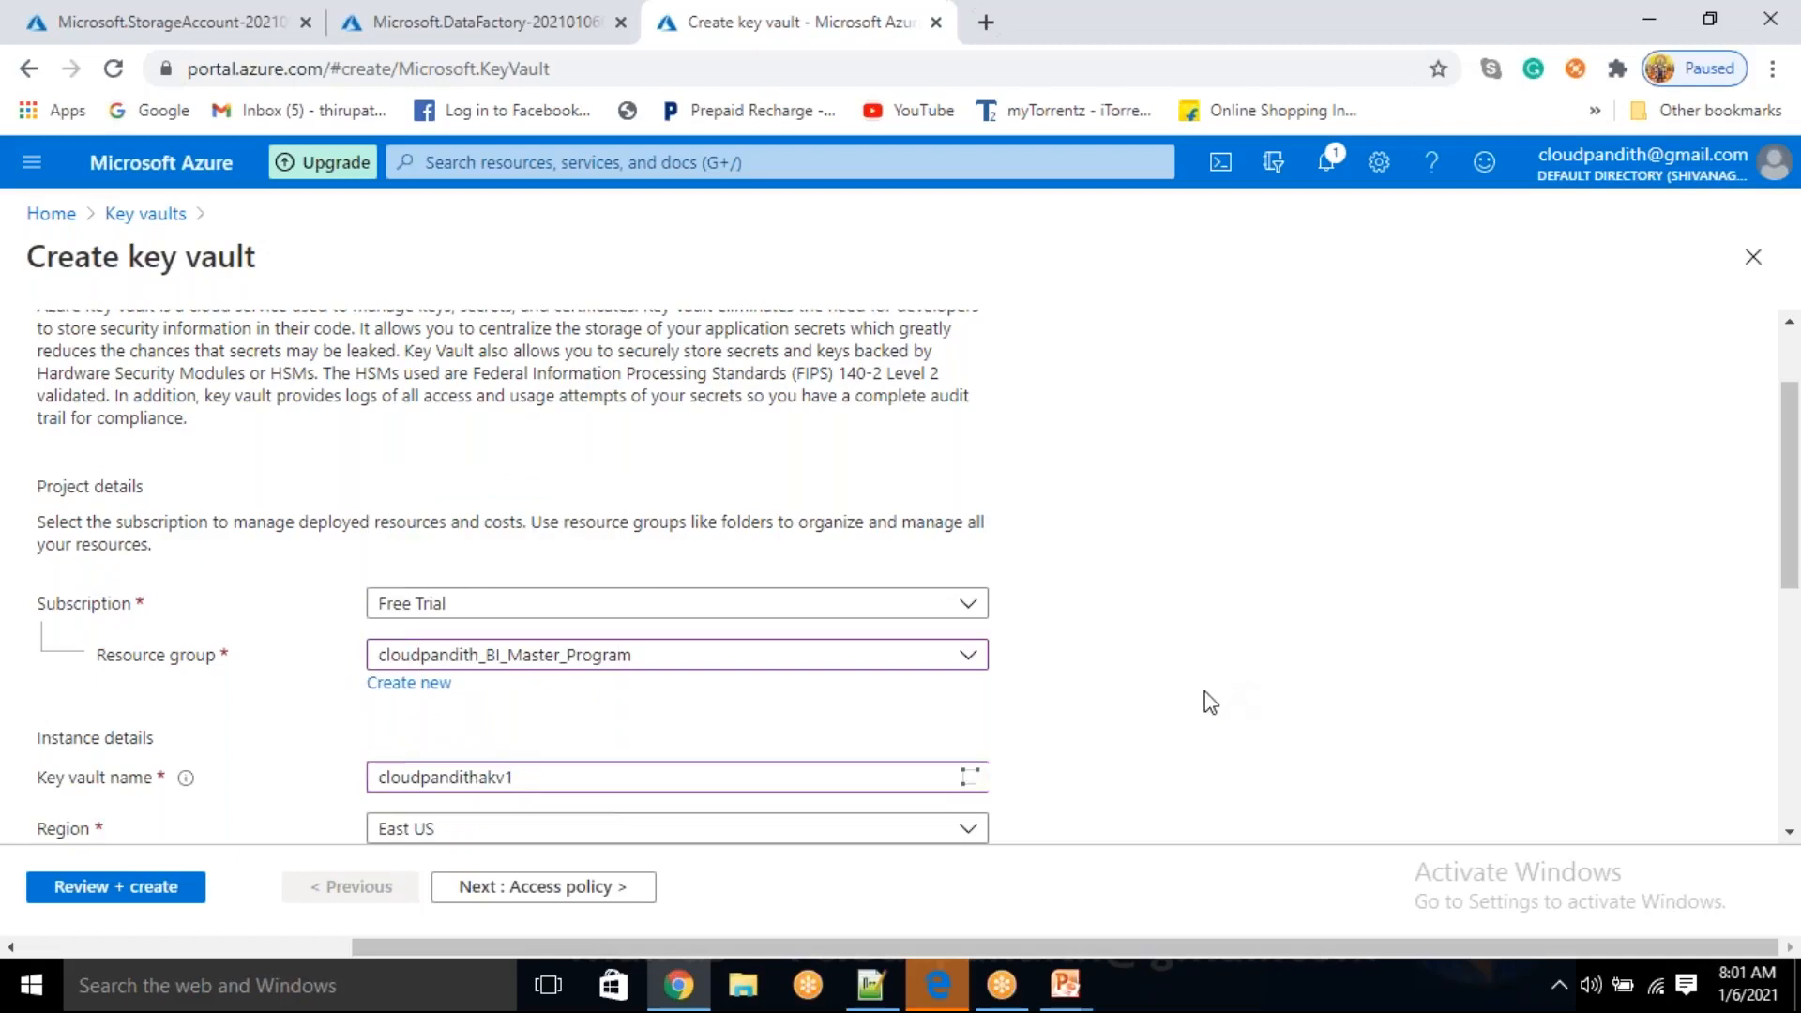
pyautogui.click(128, 891)
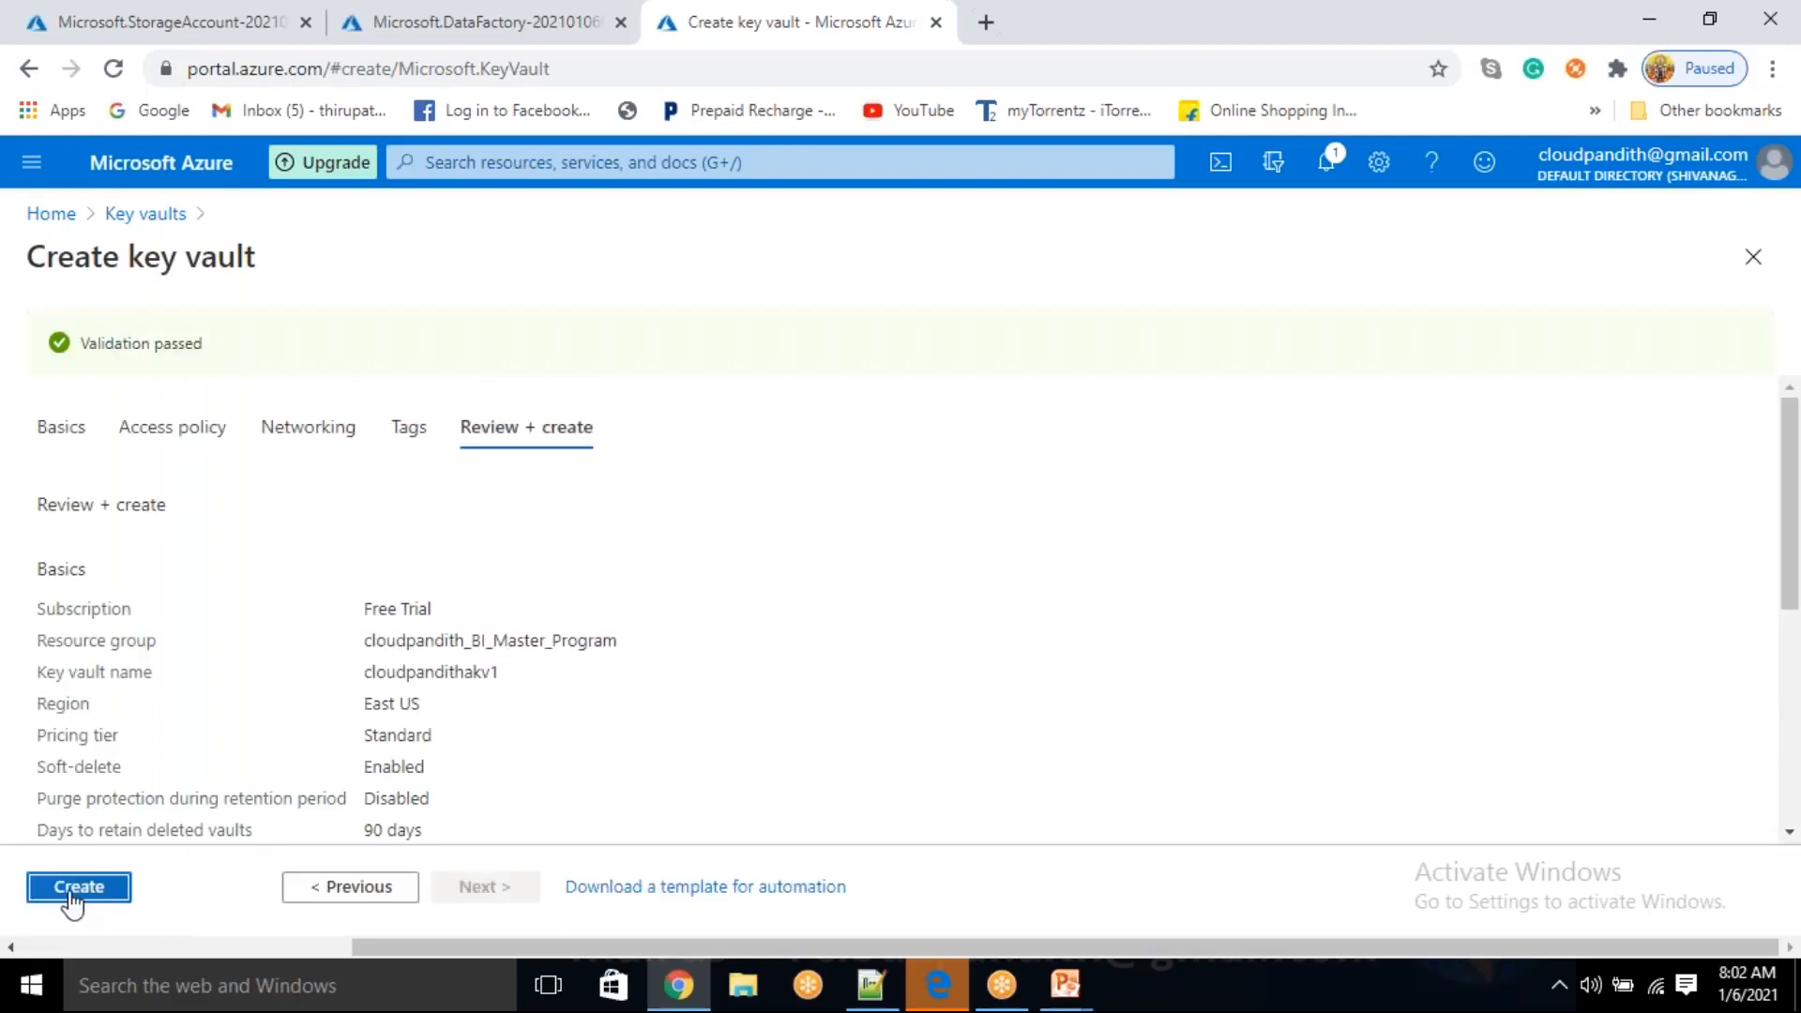
pyautogui.click(76, 897)
# - Go to the deployed storage account from its deployment page and open its containers list
pyautogui.click(140, 12)
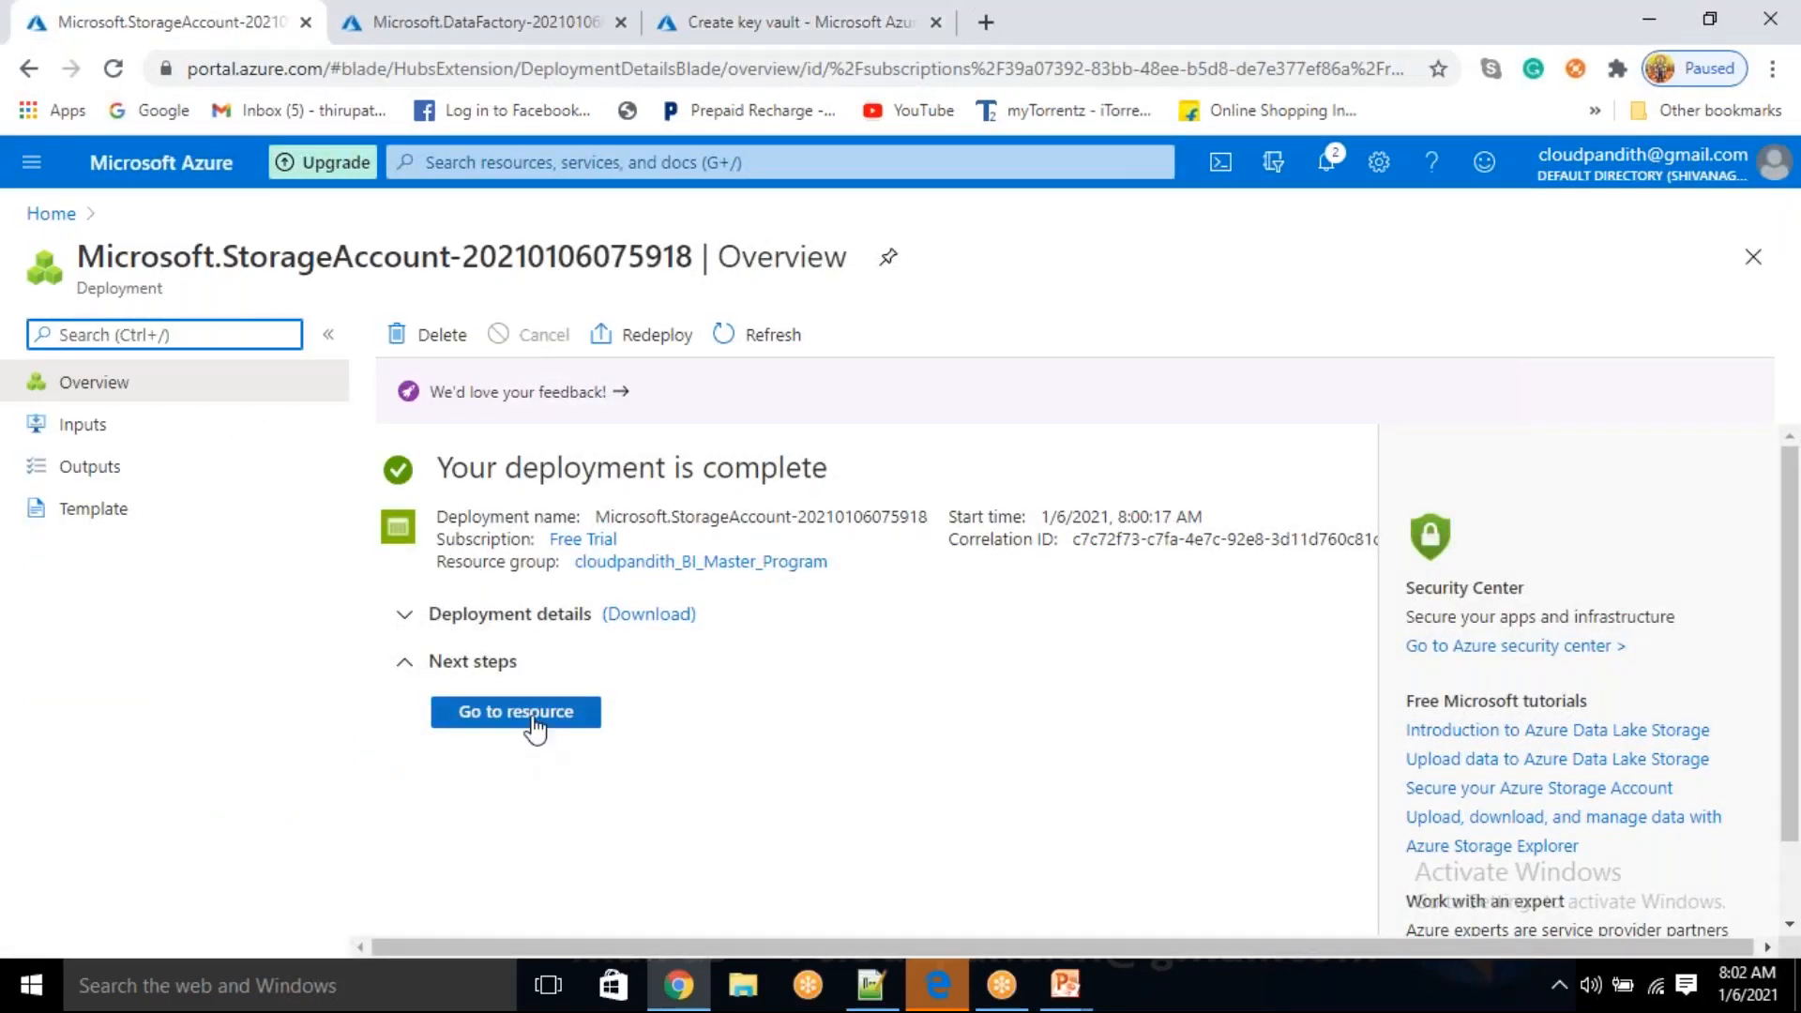
pyautogui.click(535, 720)
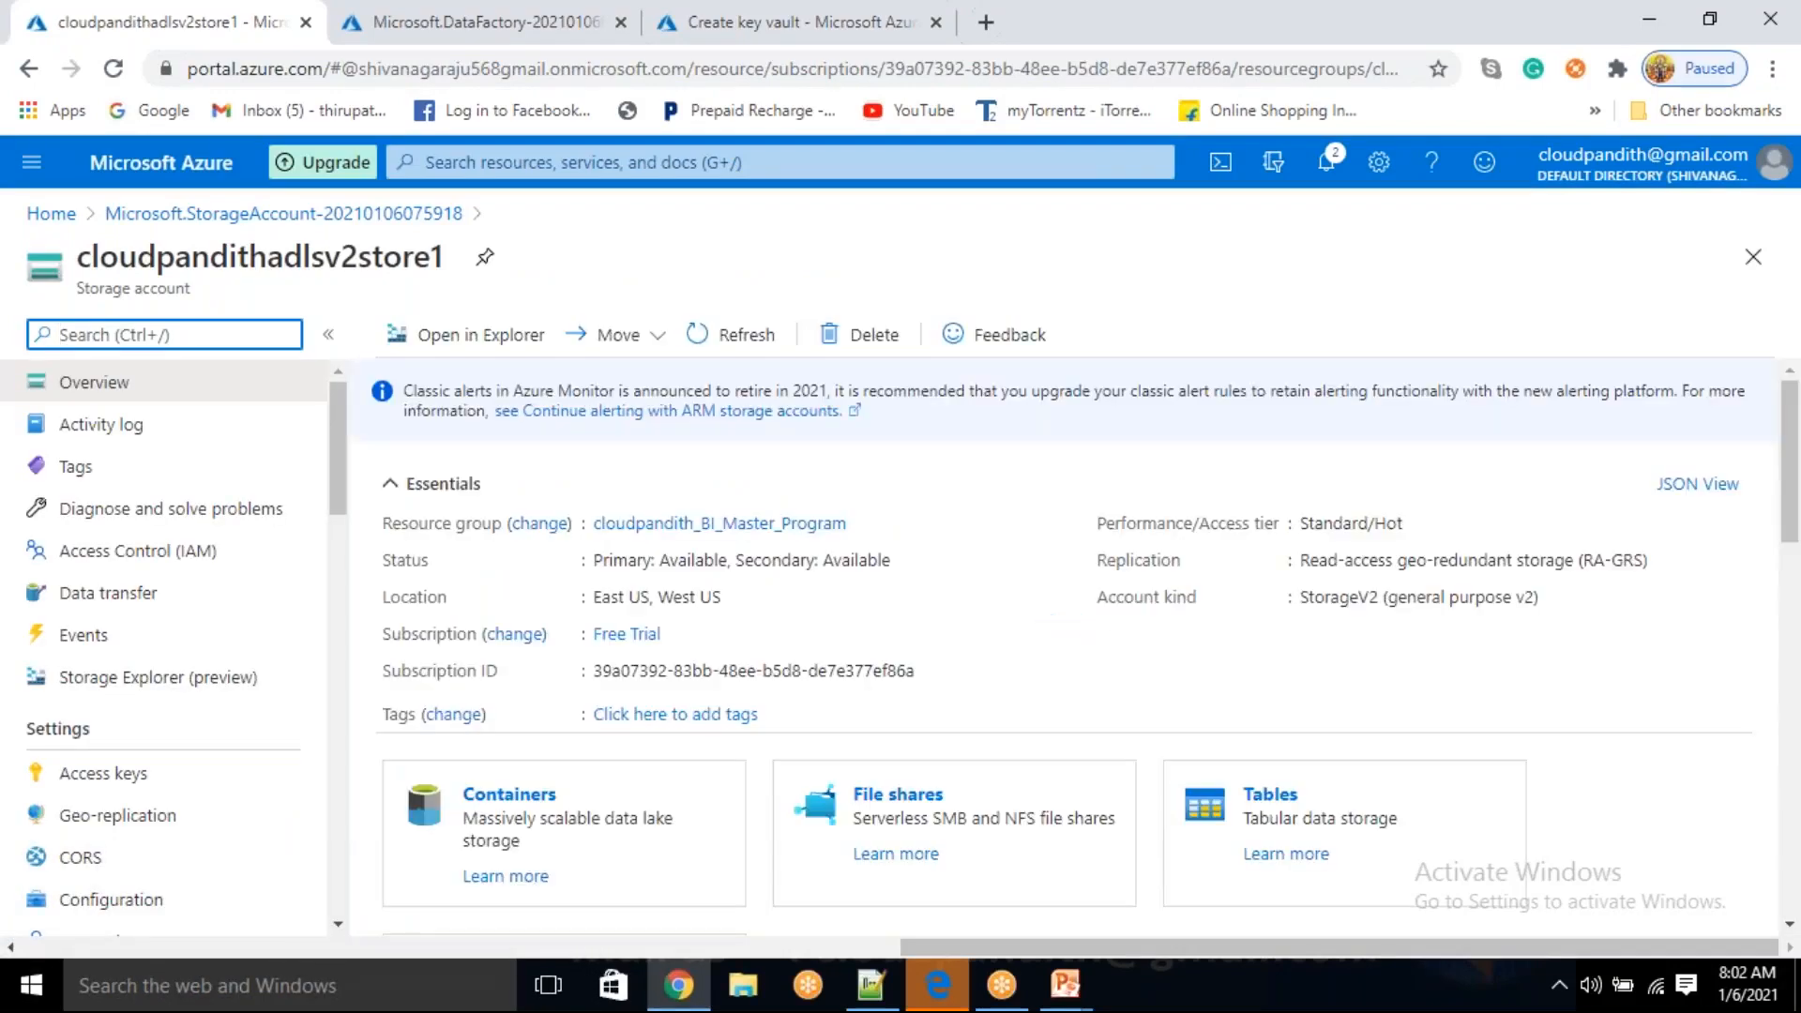
pyautogui.click(508, 805)
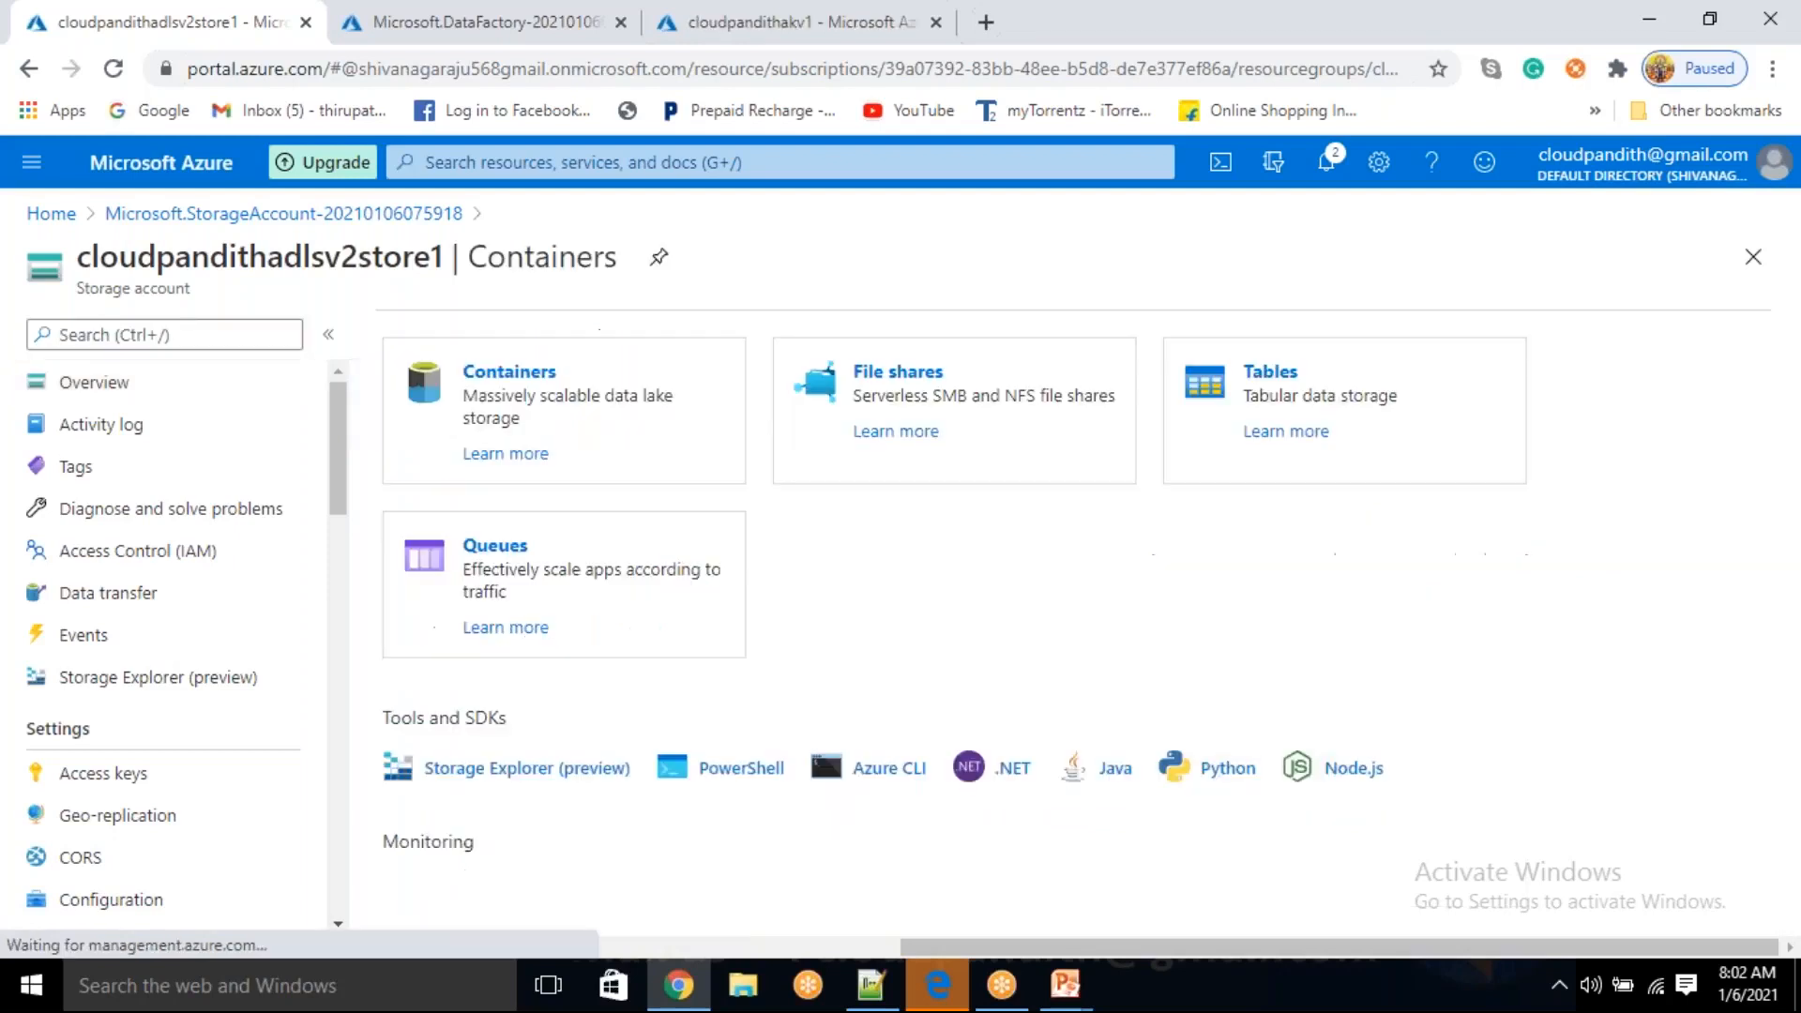
# - Create a container named cloudpandith in the storage account and open it
pyautogui.click(441, 335)
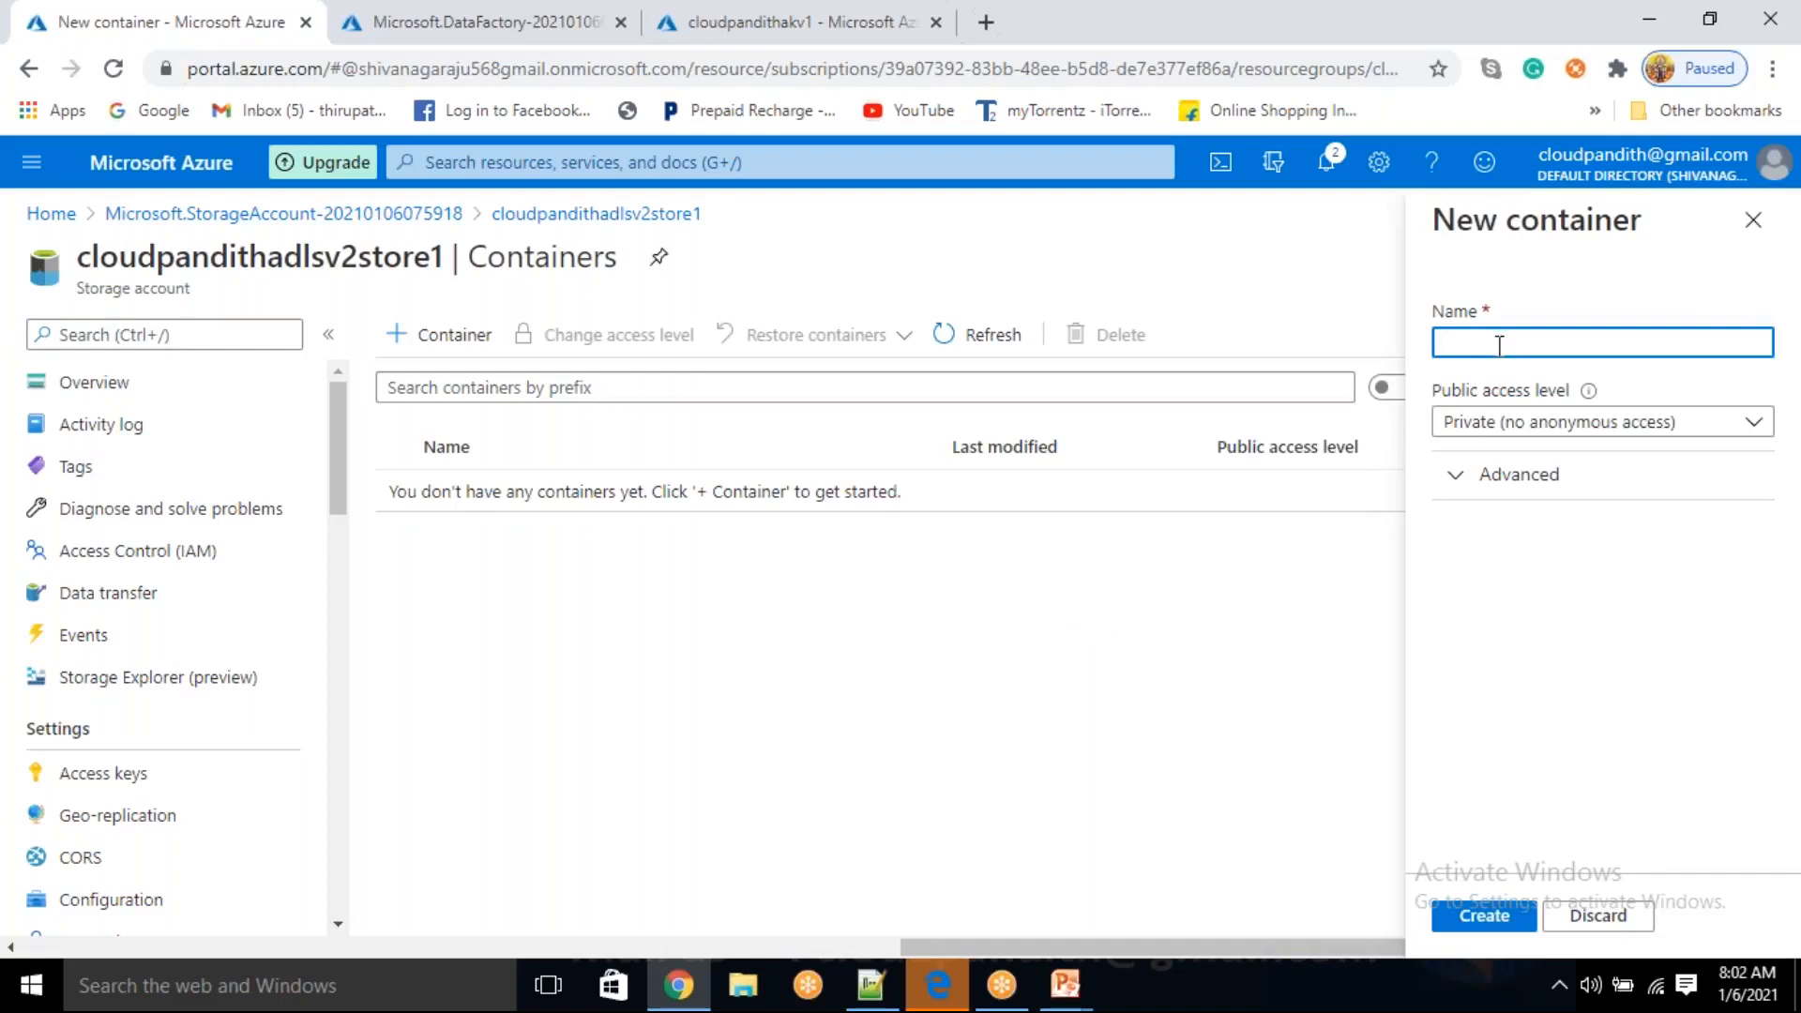
pyautogui.write('cloudpandith')
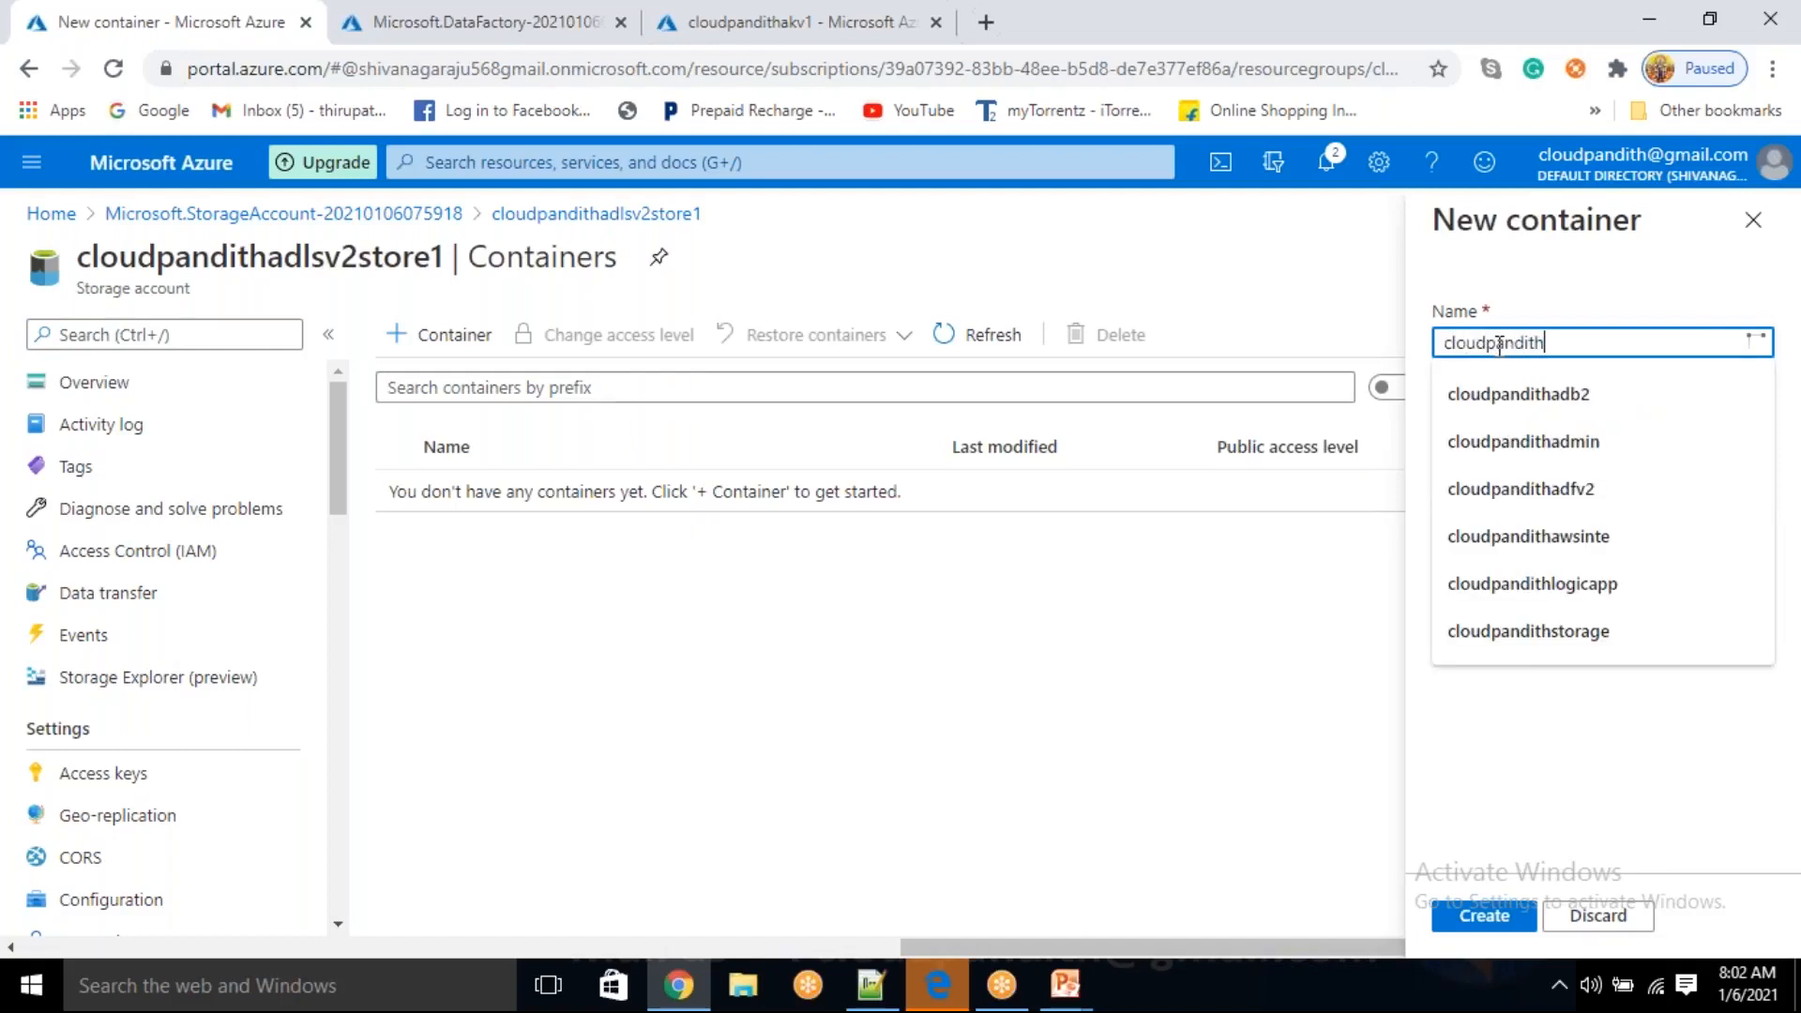
pyautogui.click(1491, 912)
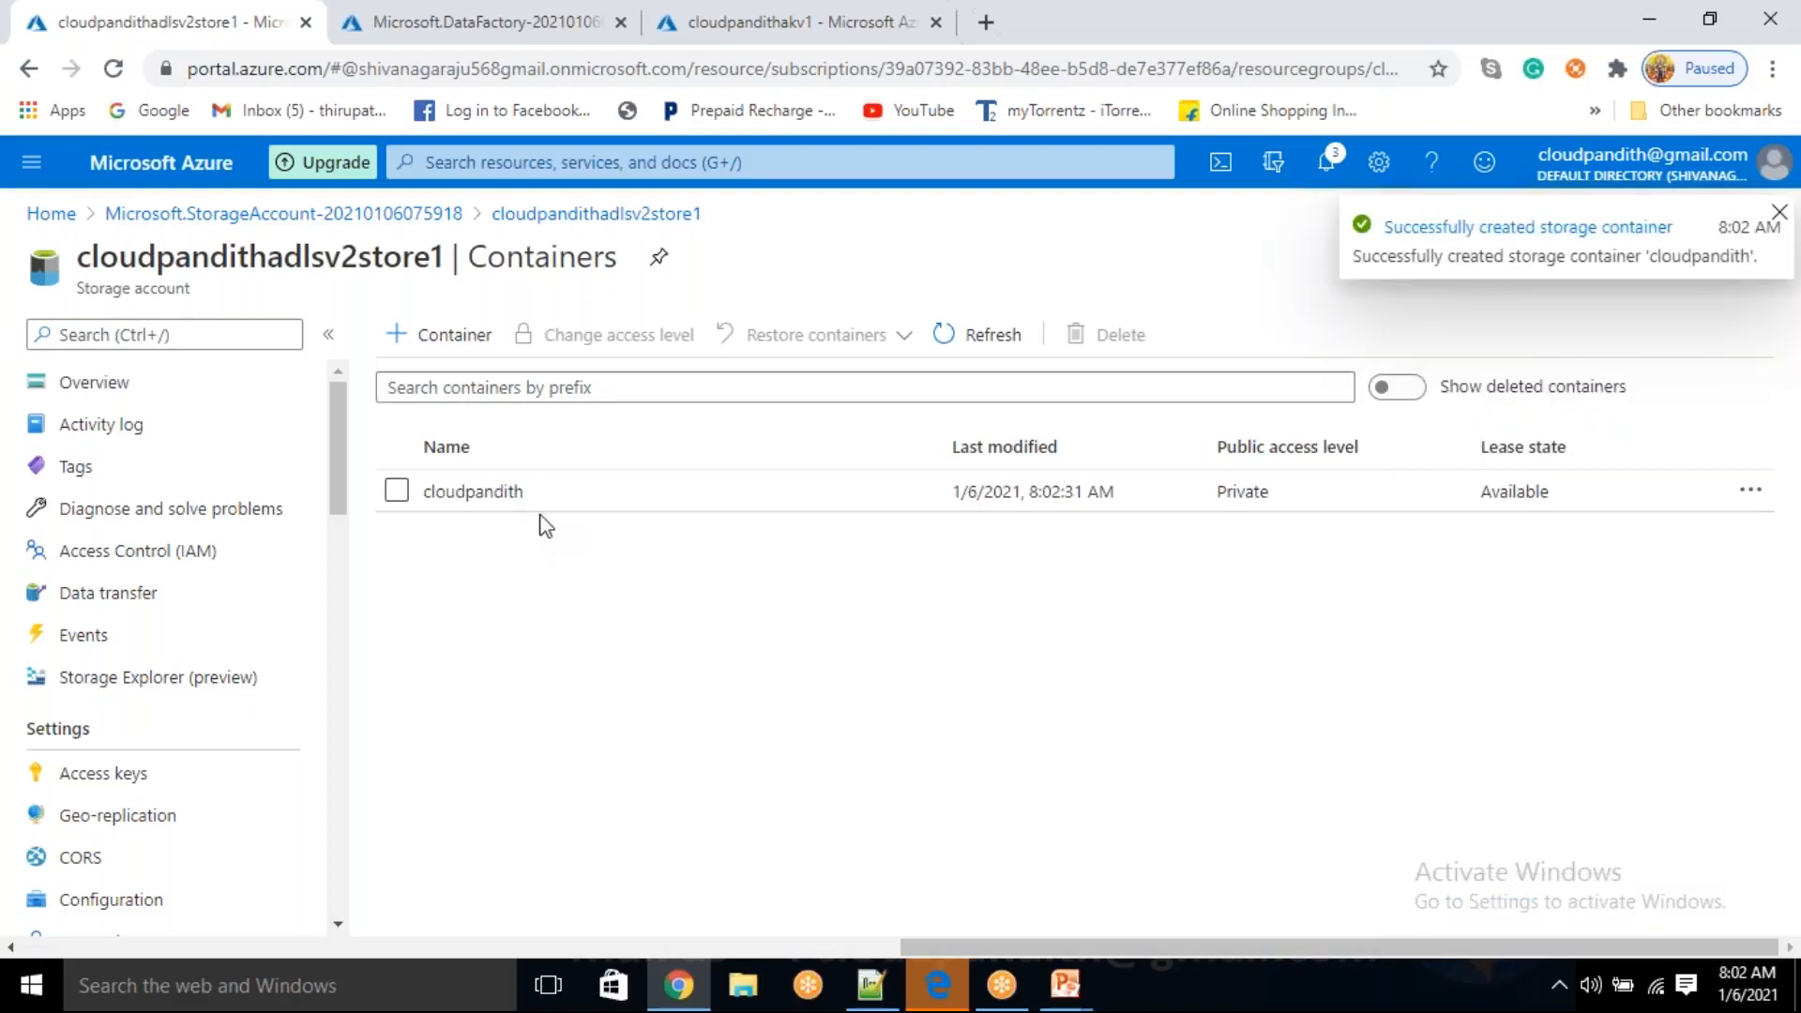
pyautogui.click(527, 498)
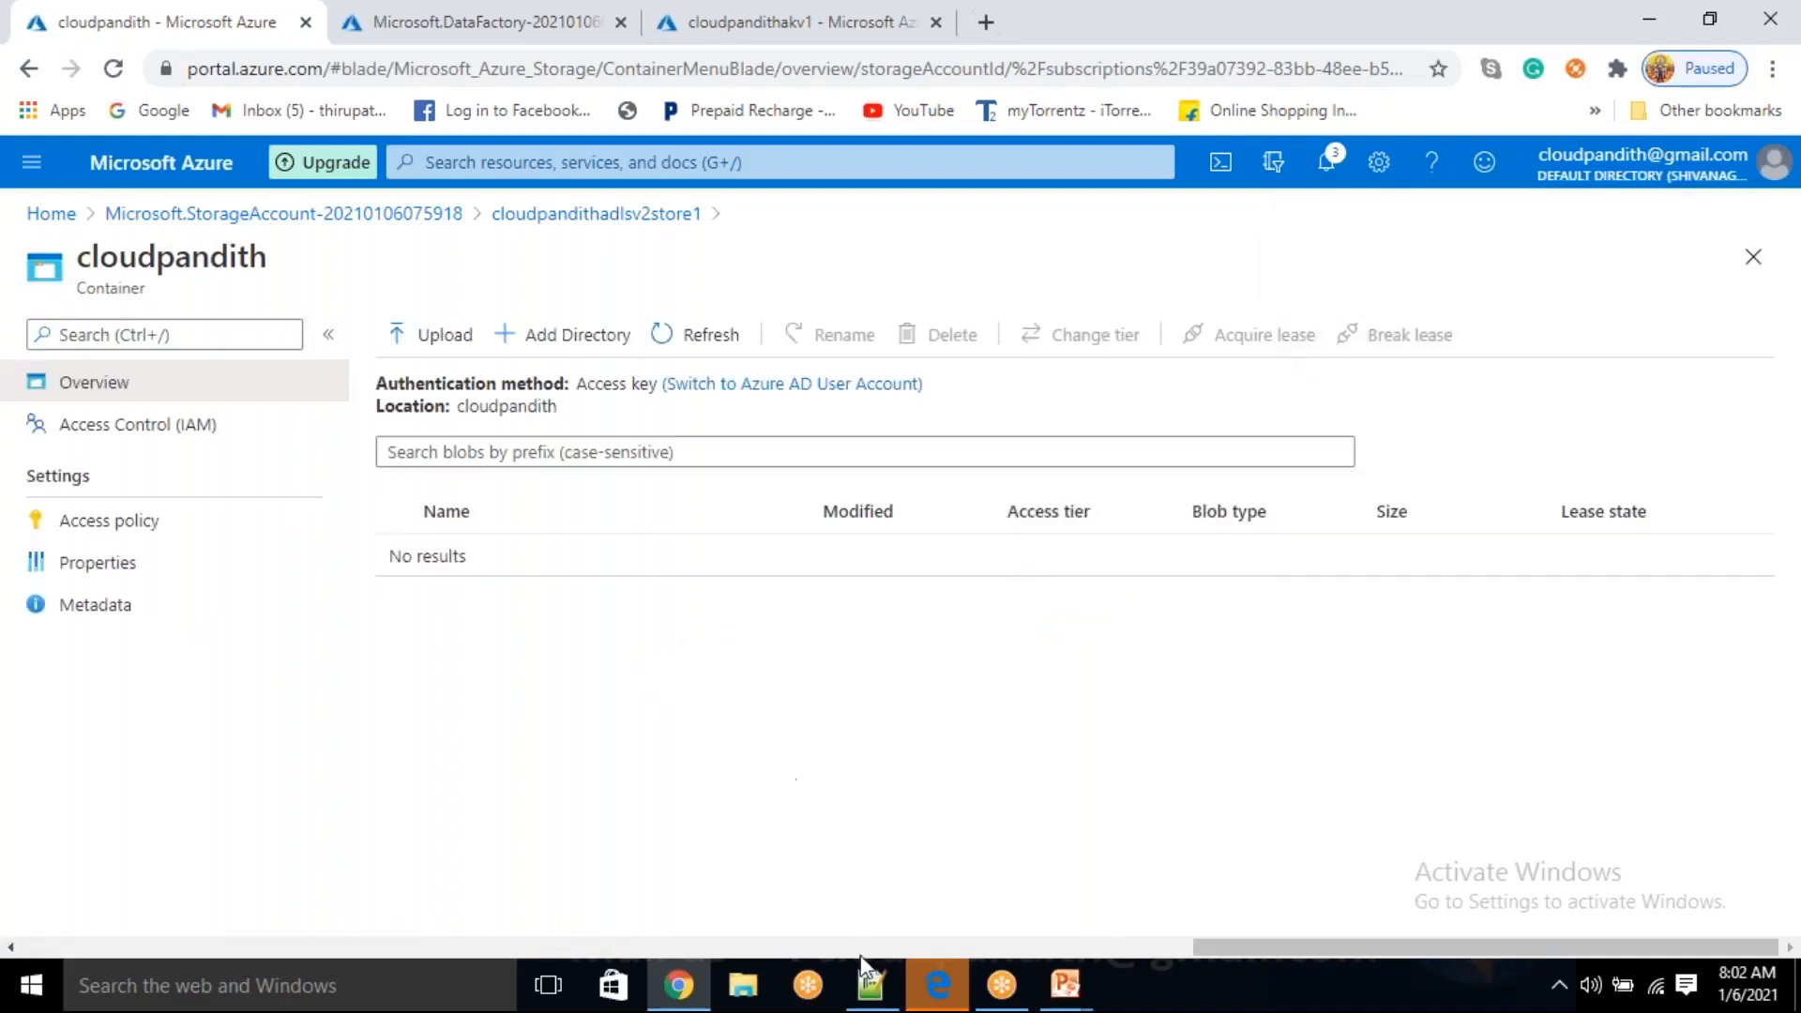
# - Switch to File Explorer and open the Data Flow Performance folder inside cloudpandith-datasets on the Desktop
pyautogui.click(744, 985)
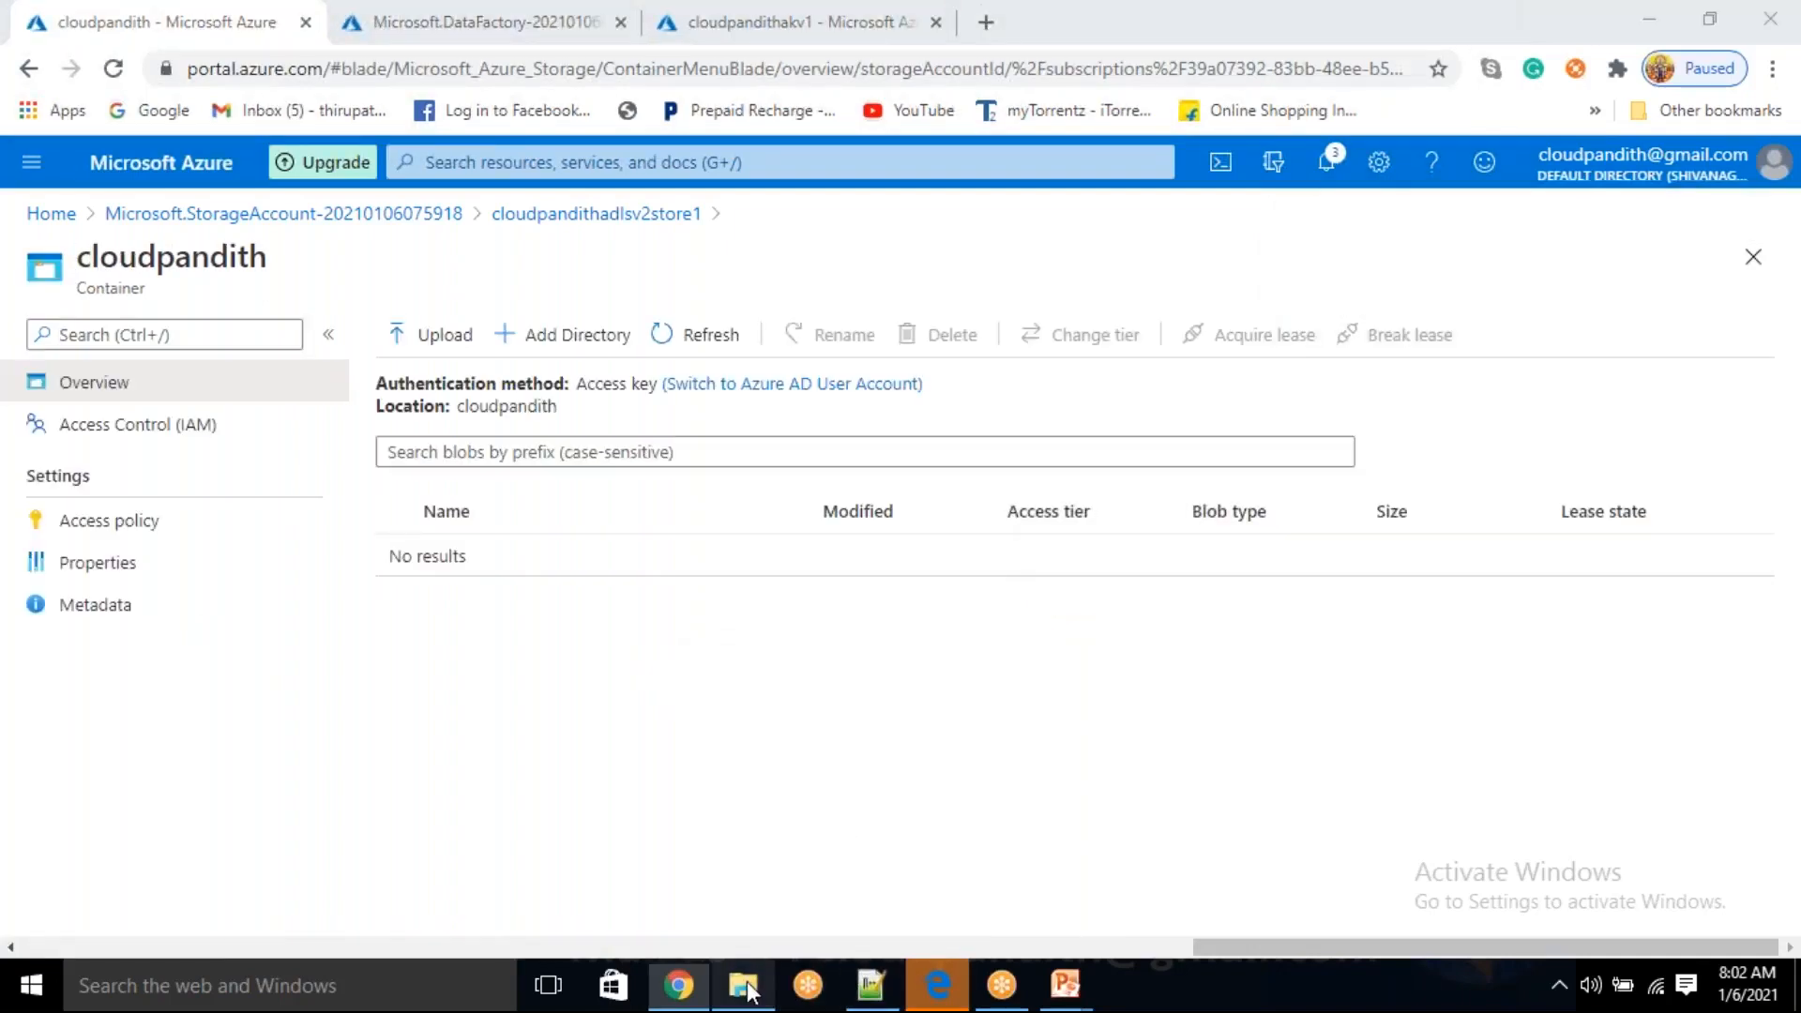
pyautogui.click(113, 168)
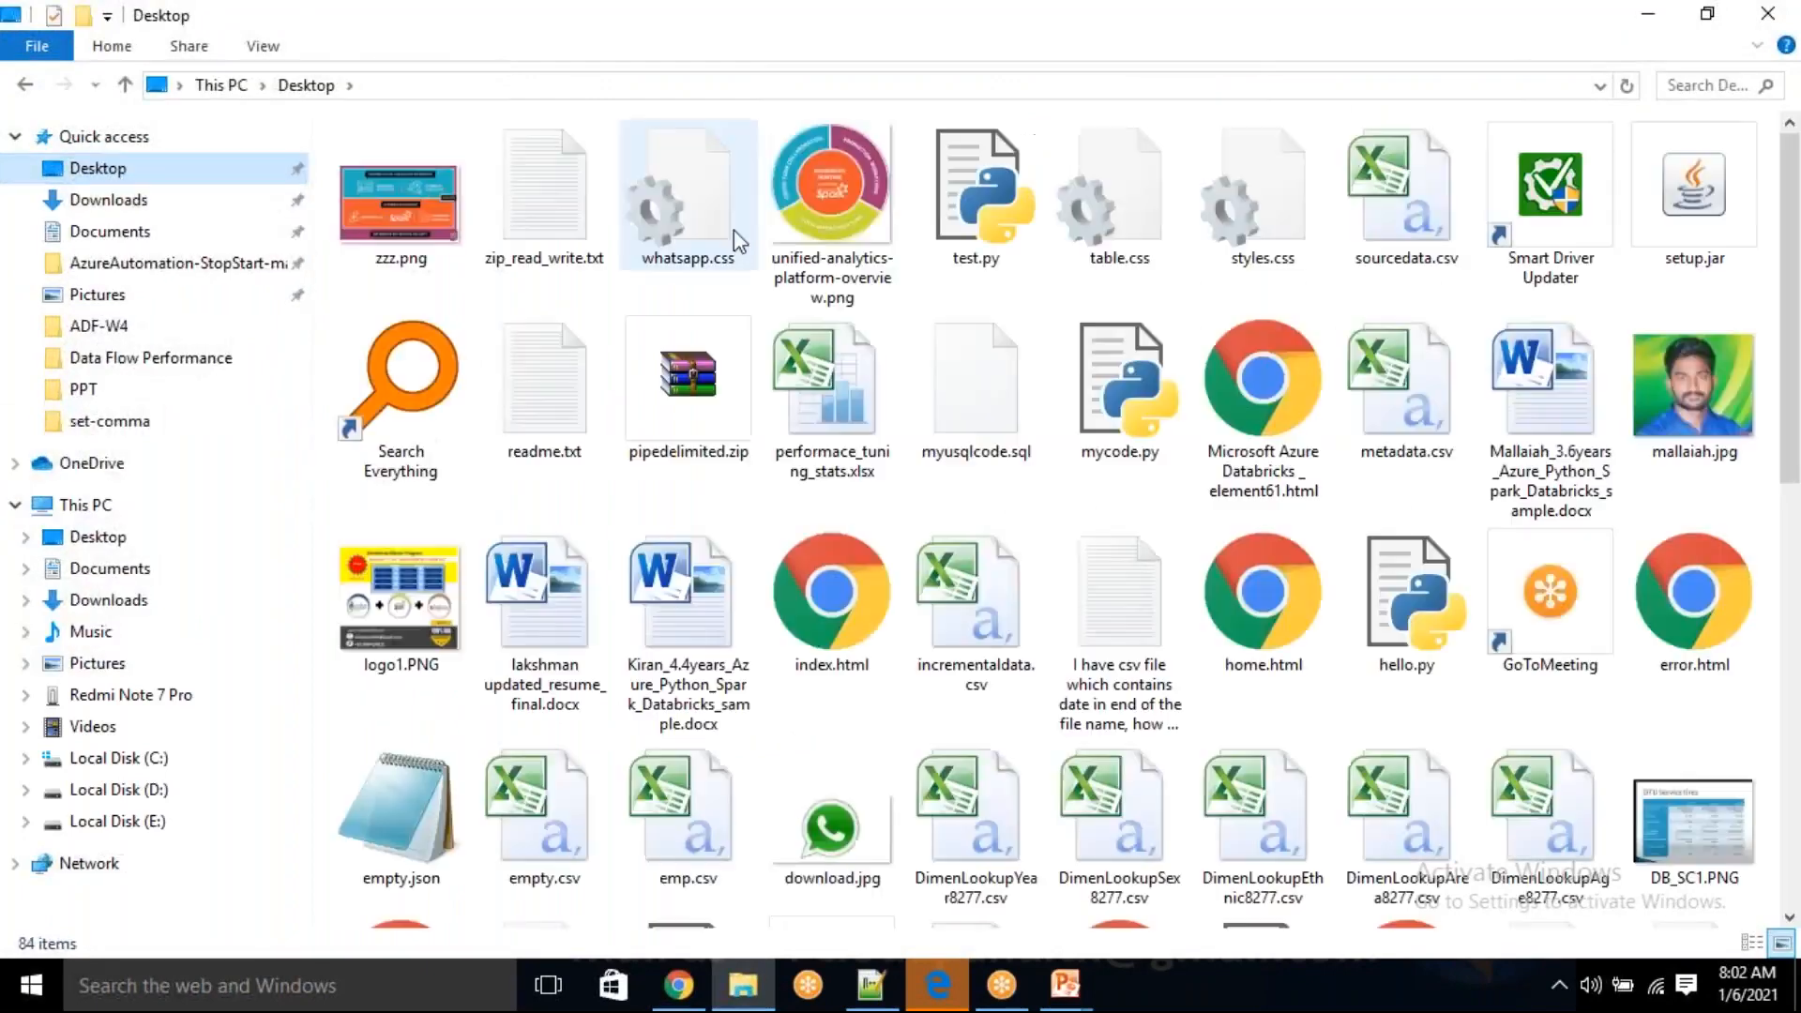
pyautogui.scroll(-10, 921, 756)
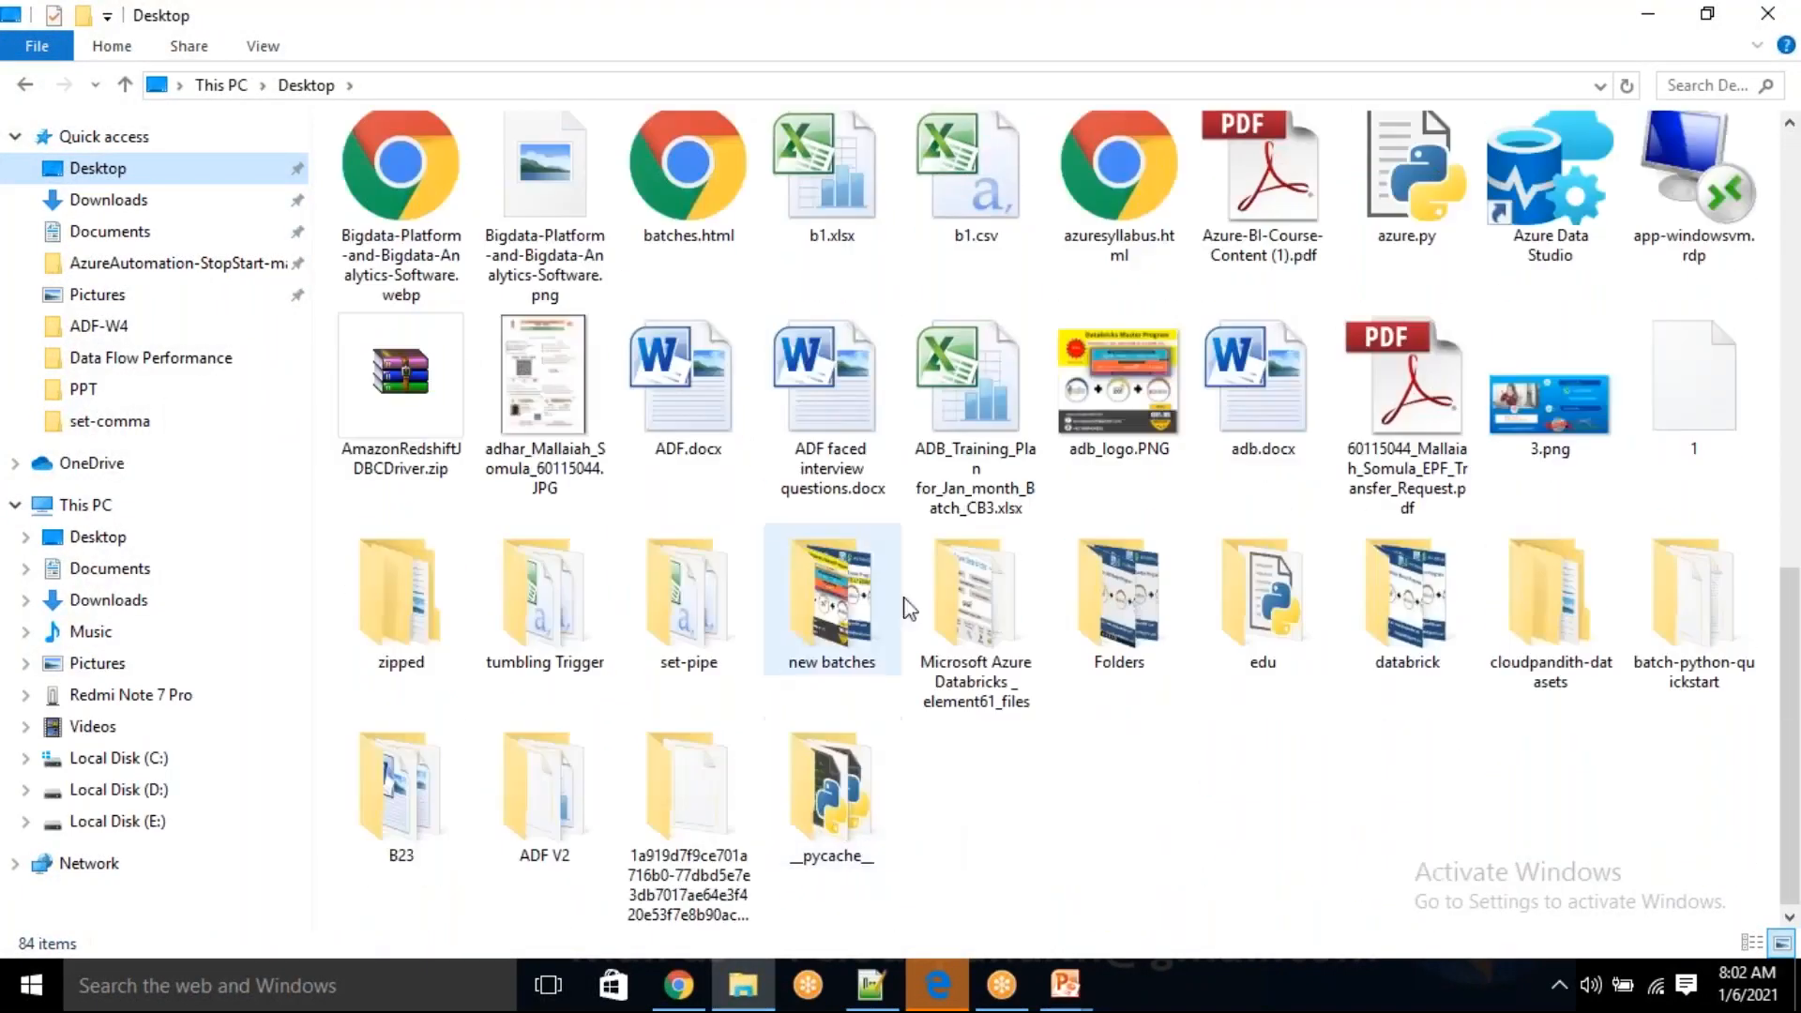
pyautogui.doubleClick(1551, 601)
pyautogui.doubleClick(434, 232)
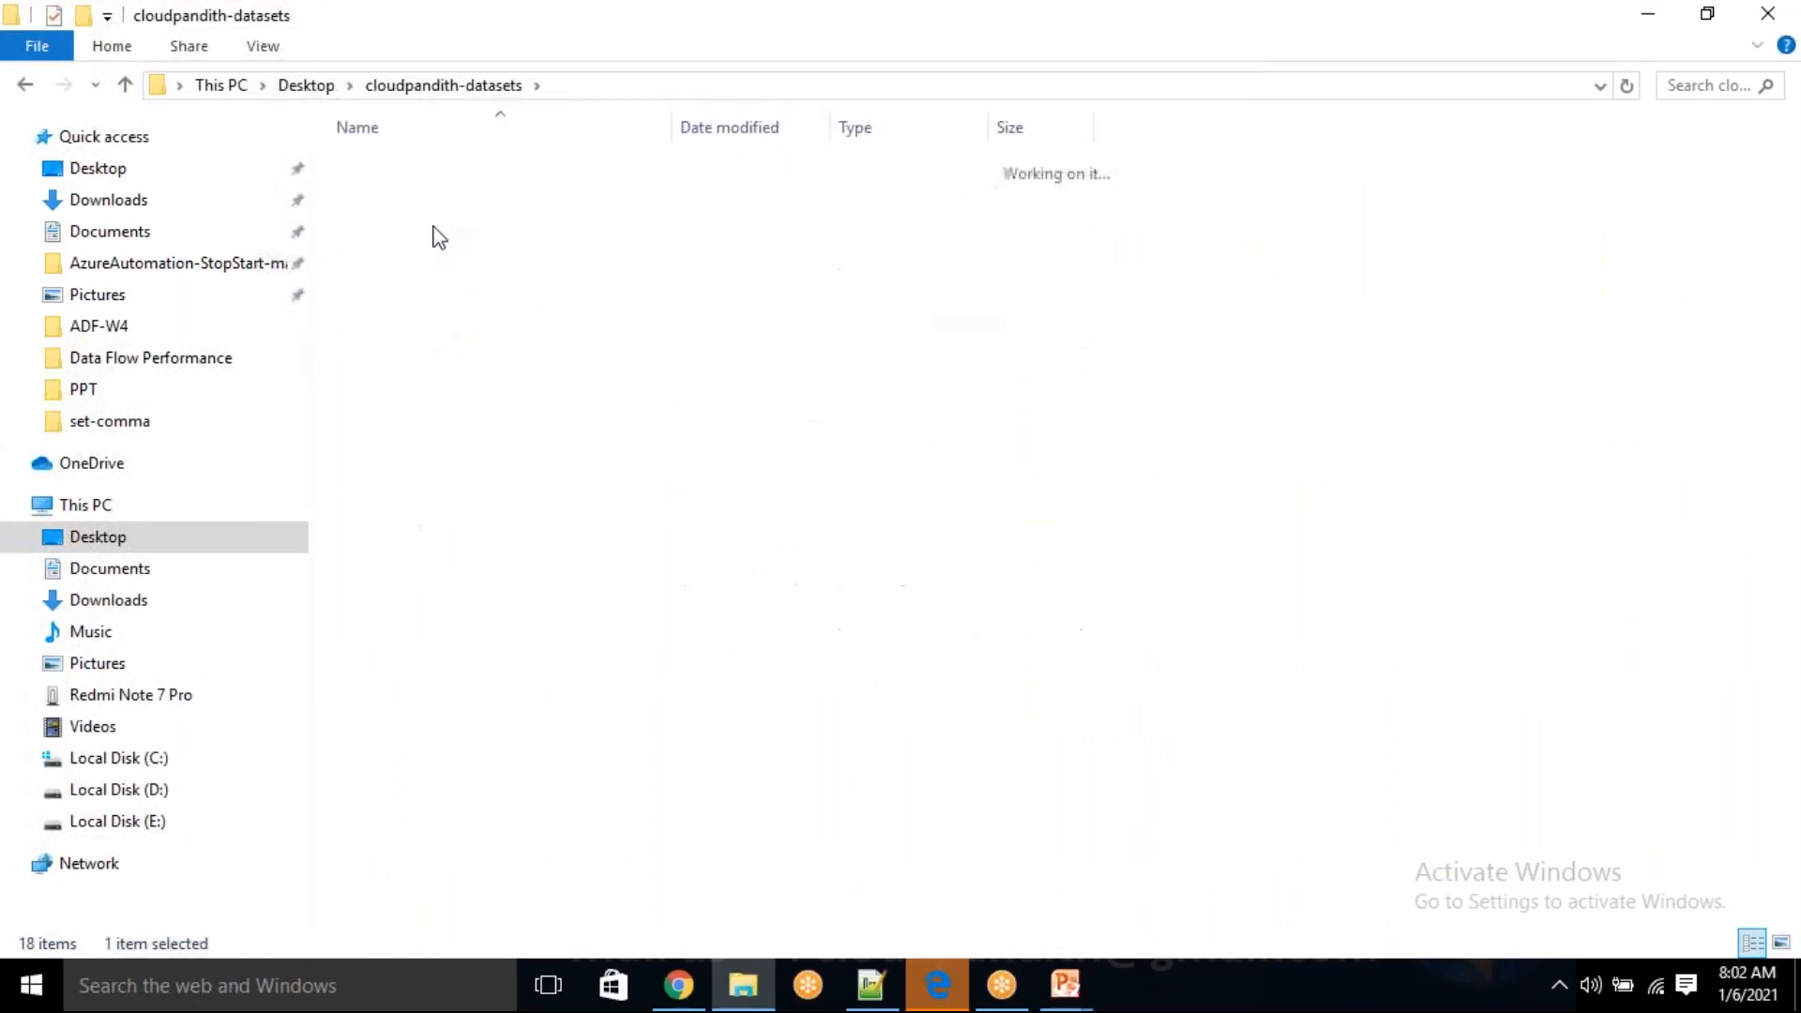
# - Open Actual_schema.csv in Notepad++ and look over its header and rows
pyautogui.click(424, 174)
pyautogui.rightClick(425, 171)
pyautogui.click(525, 274)
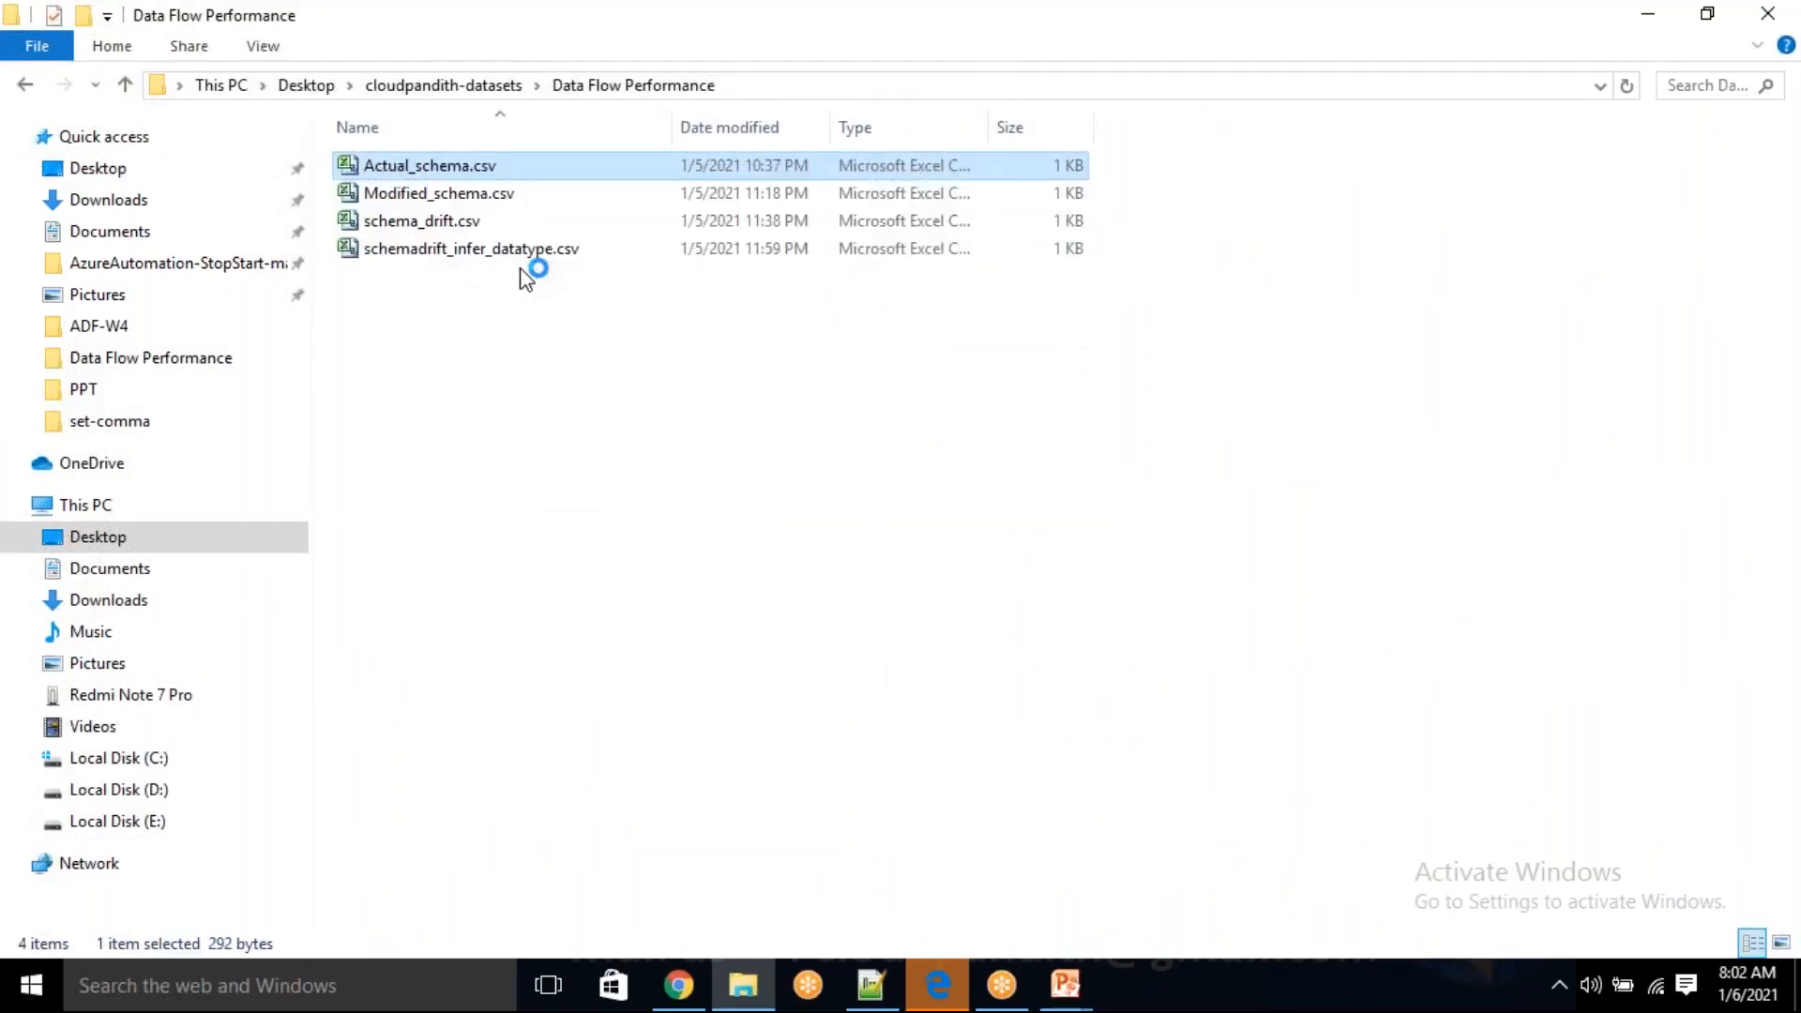
pyautogui.moveTo(401, 505); pyautogui.dragTo(89, 141)
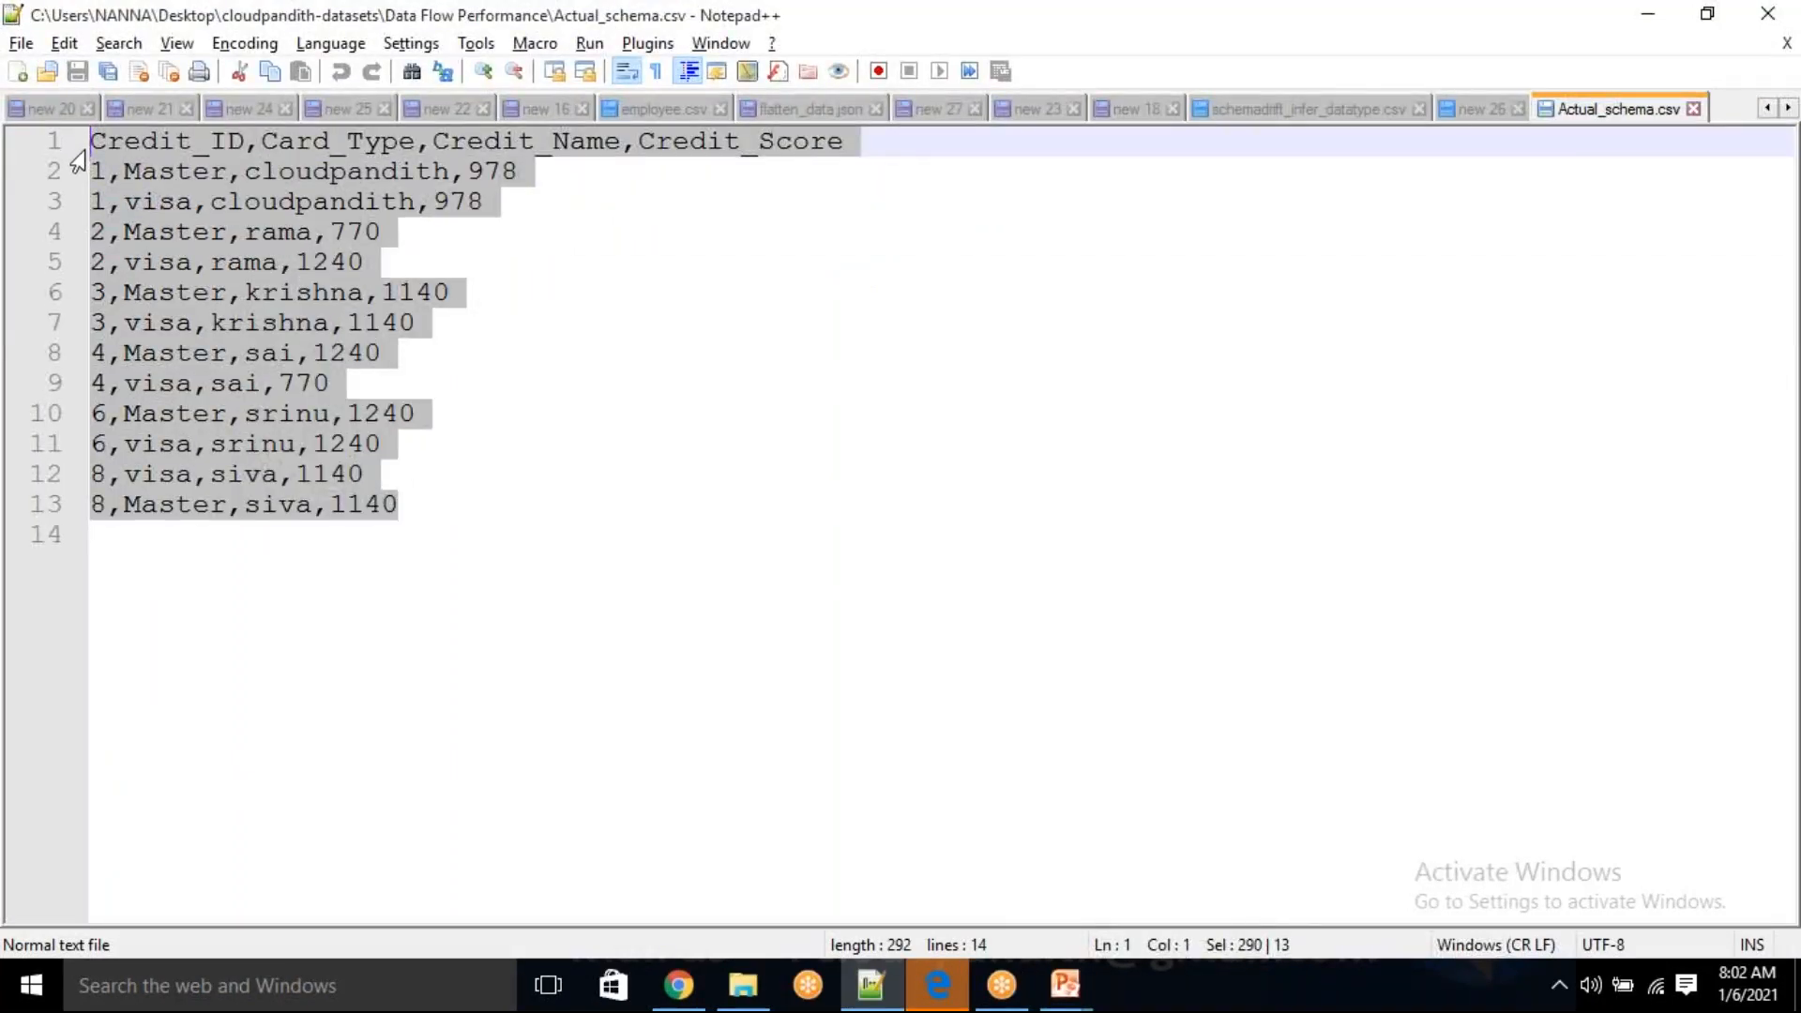
pyautogui.click(926, 424)
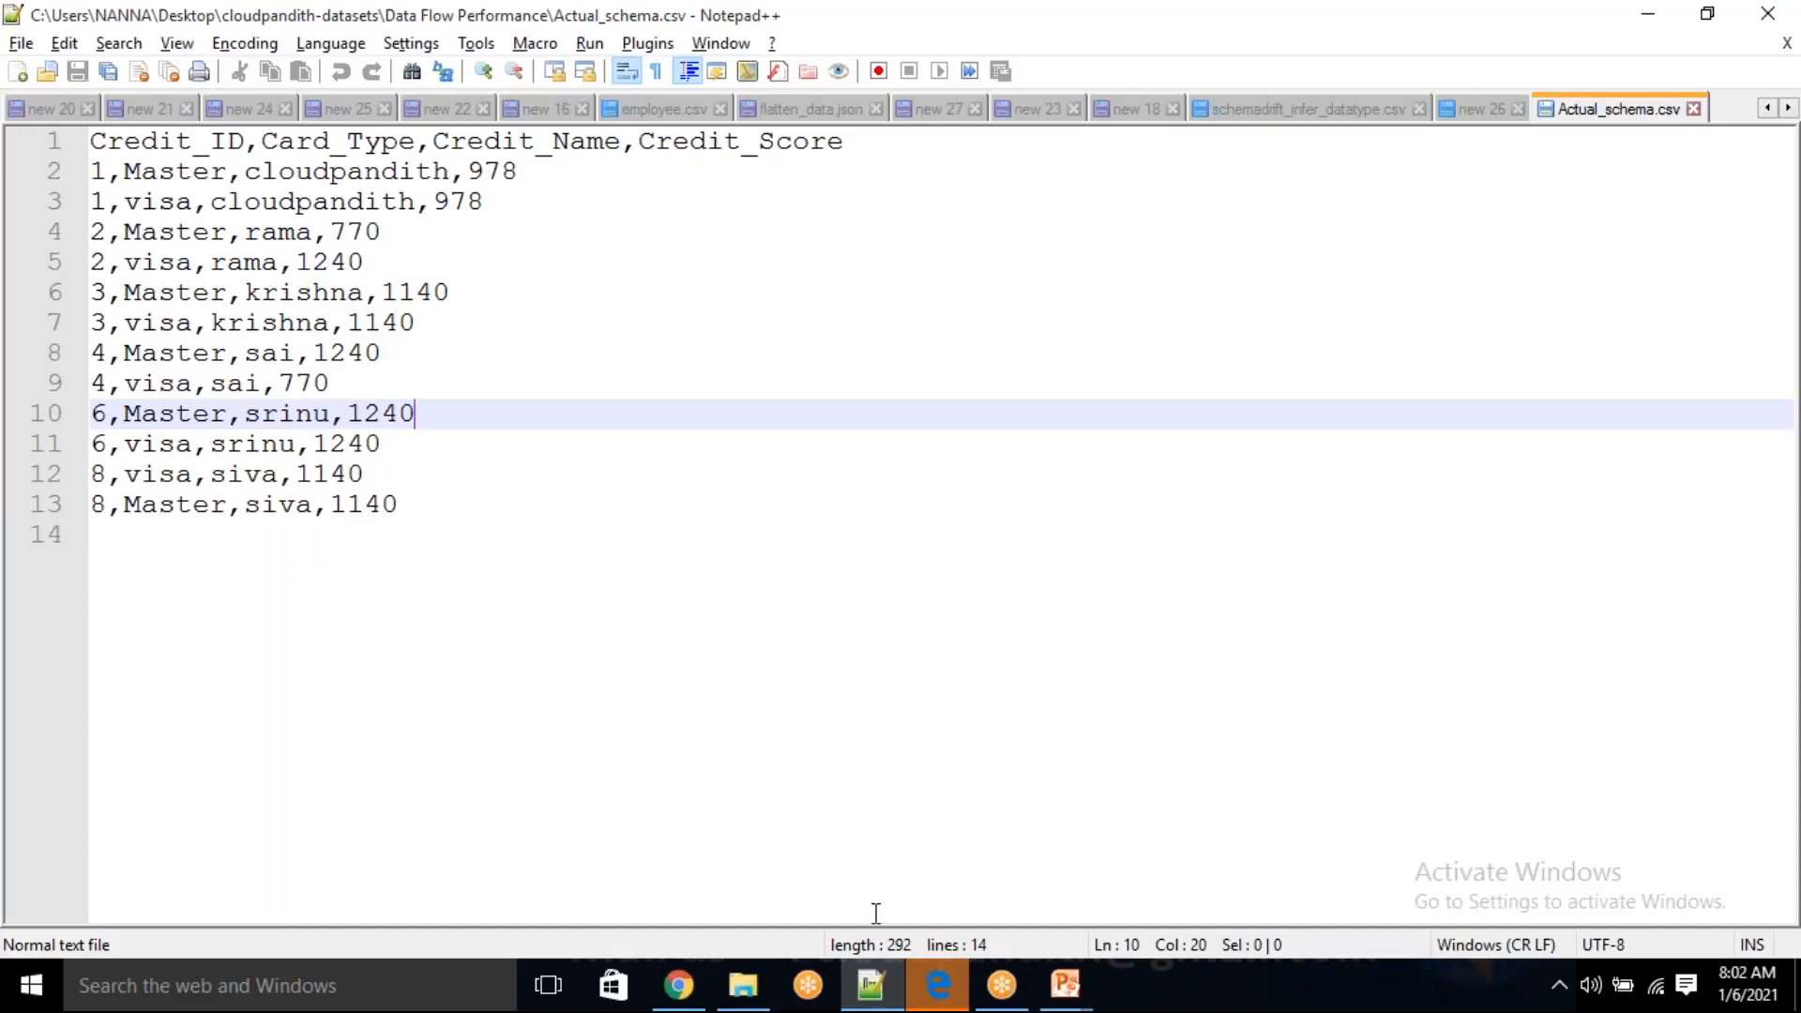
# - Switch back to the Azure portal in Chrome and upload Actual_schema.csv to the cloudpandith container
pyautogui.click(680, 985)
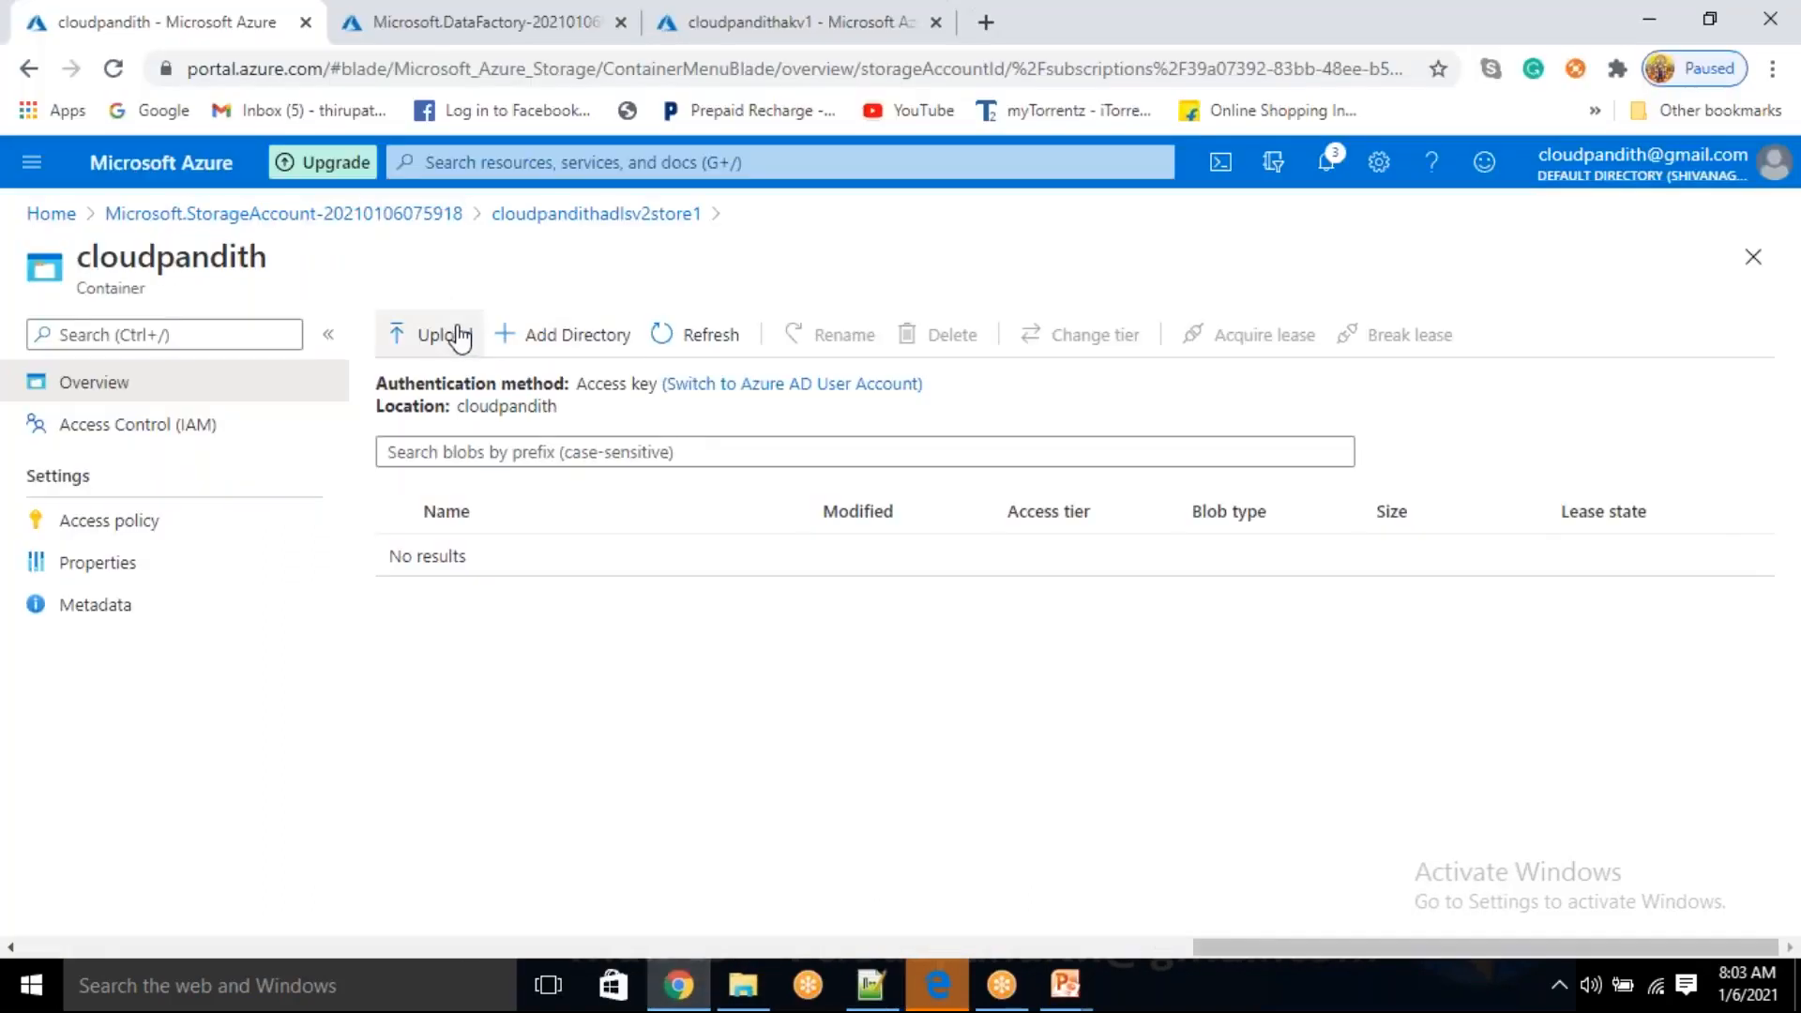
pyautogui.click(459, 338)
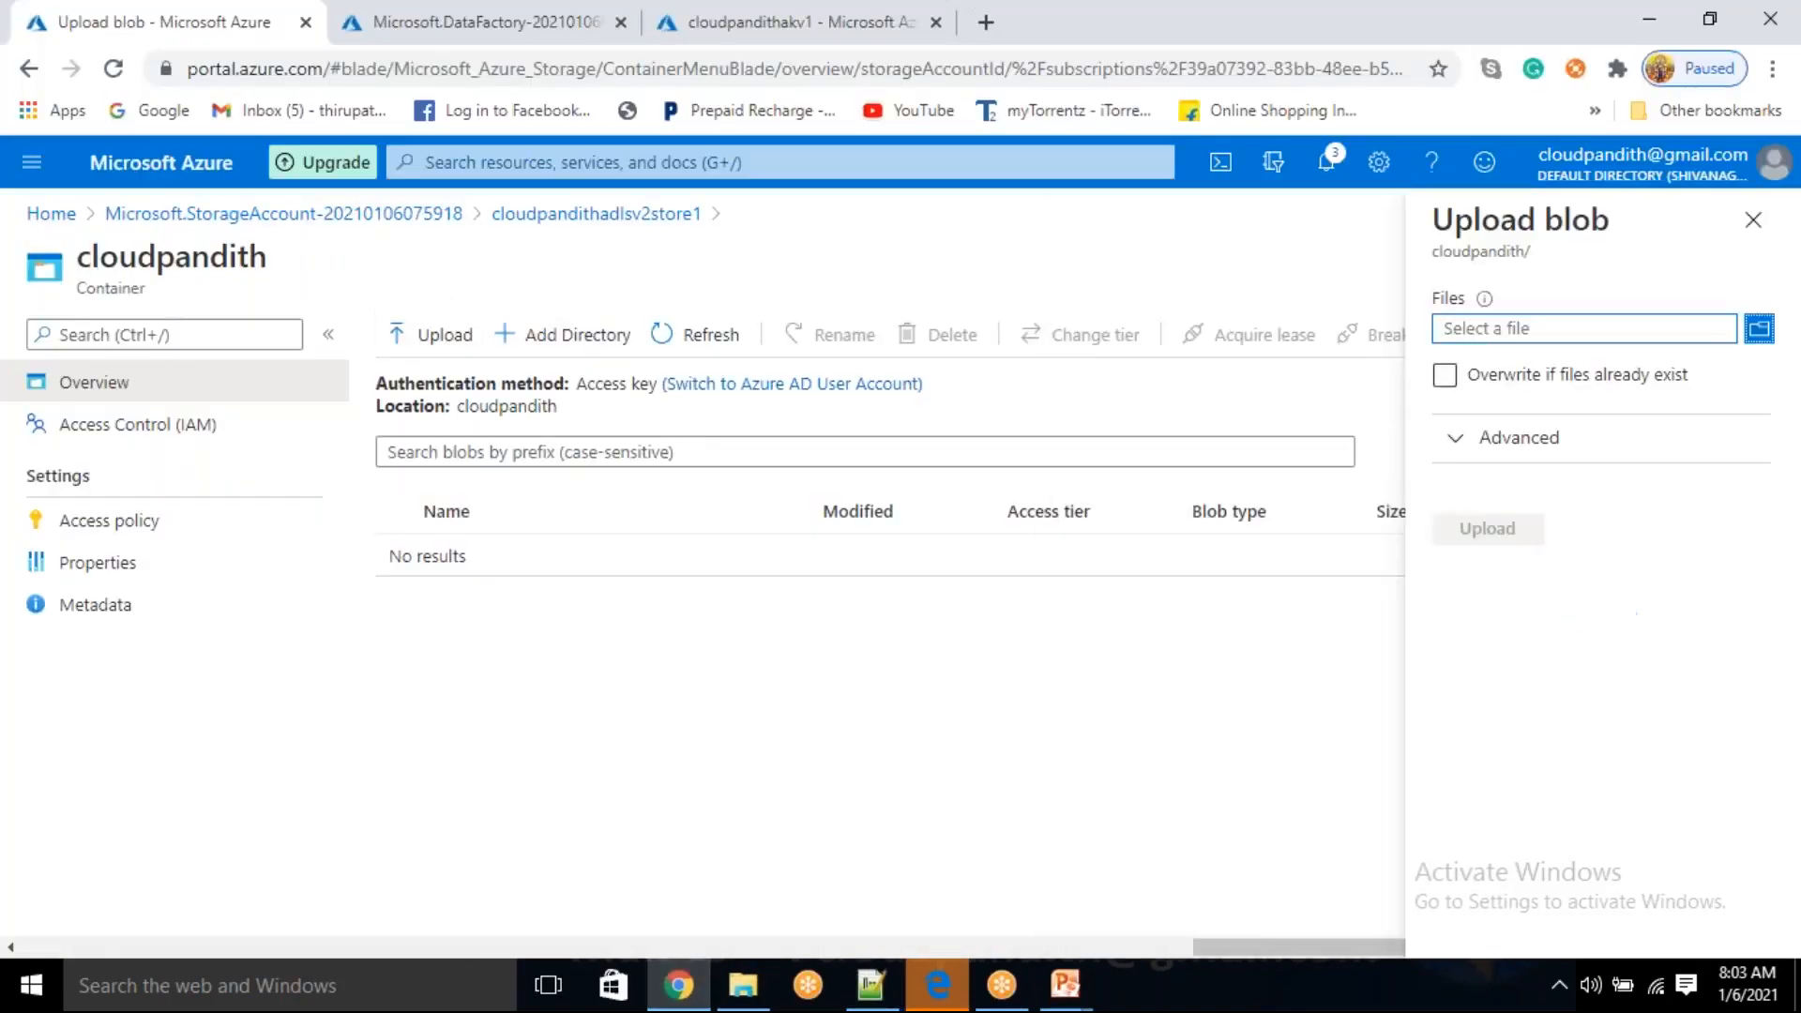
pyautogui.click(1759, 329)
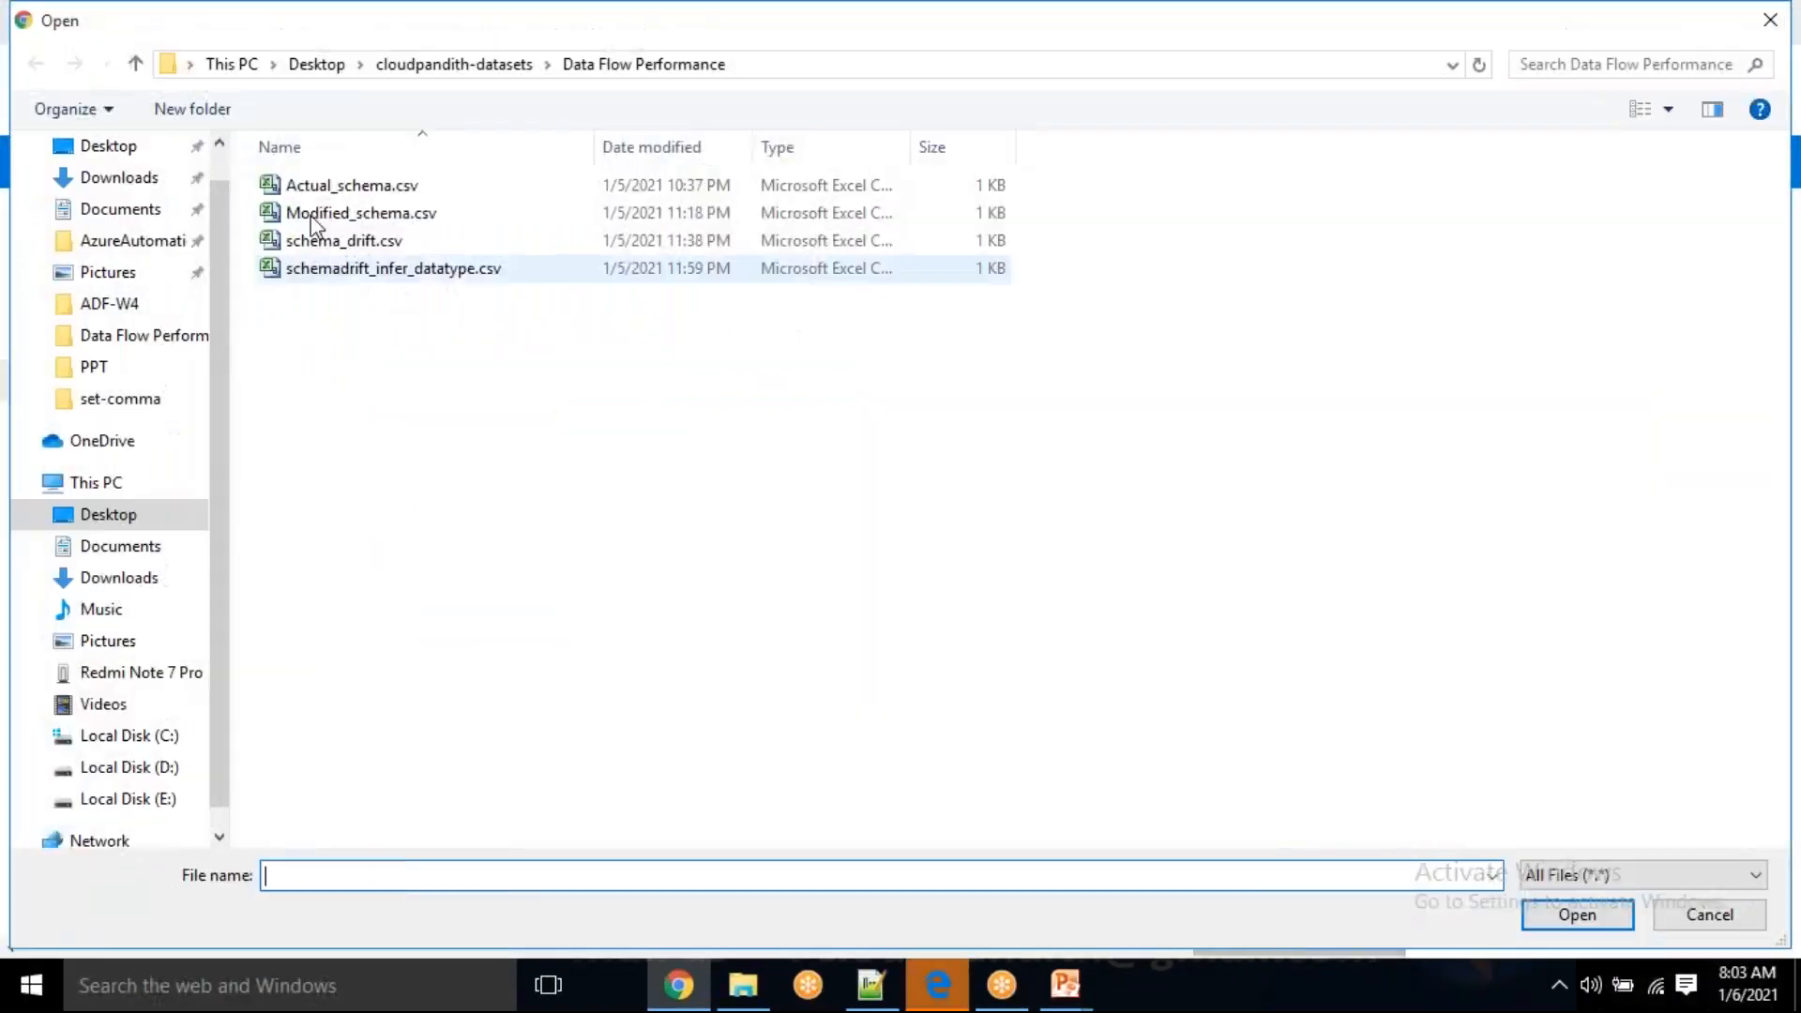
pyautogui.click(348, 188)
pyautogui.click(1583, 917)
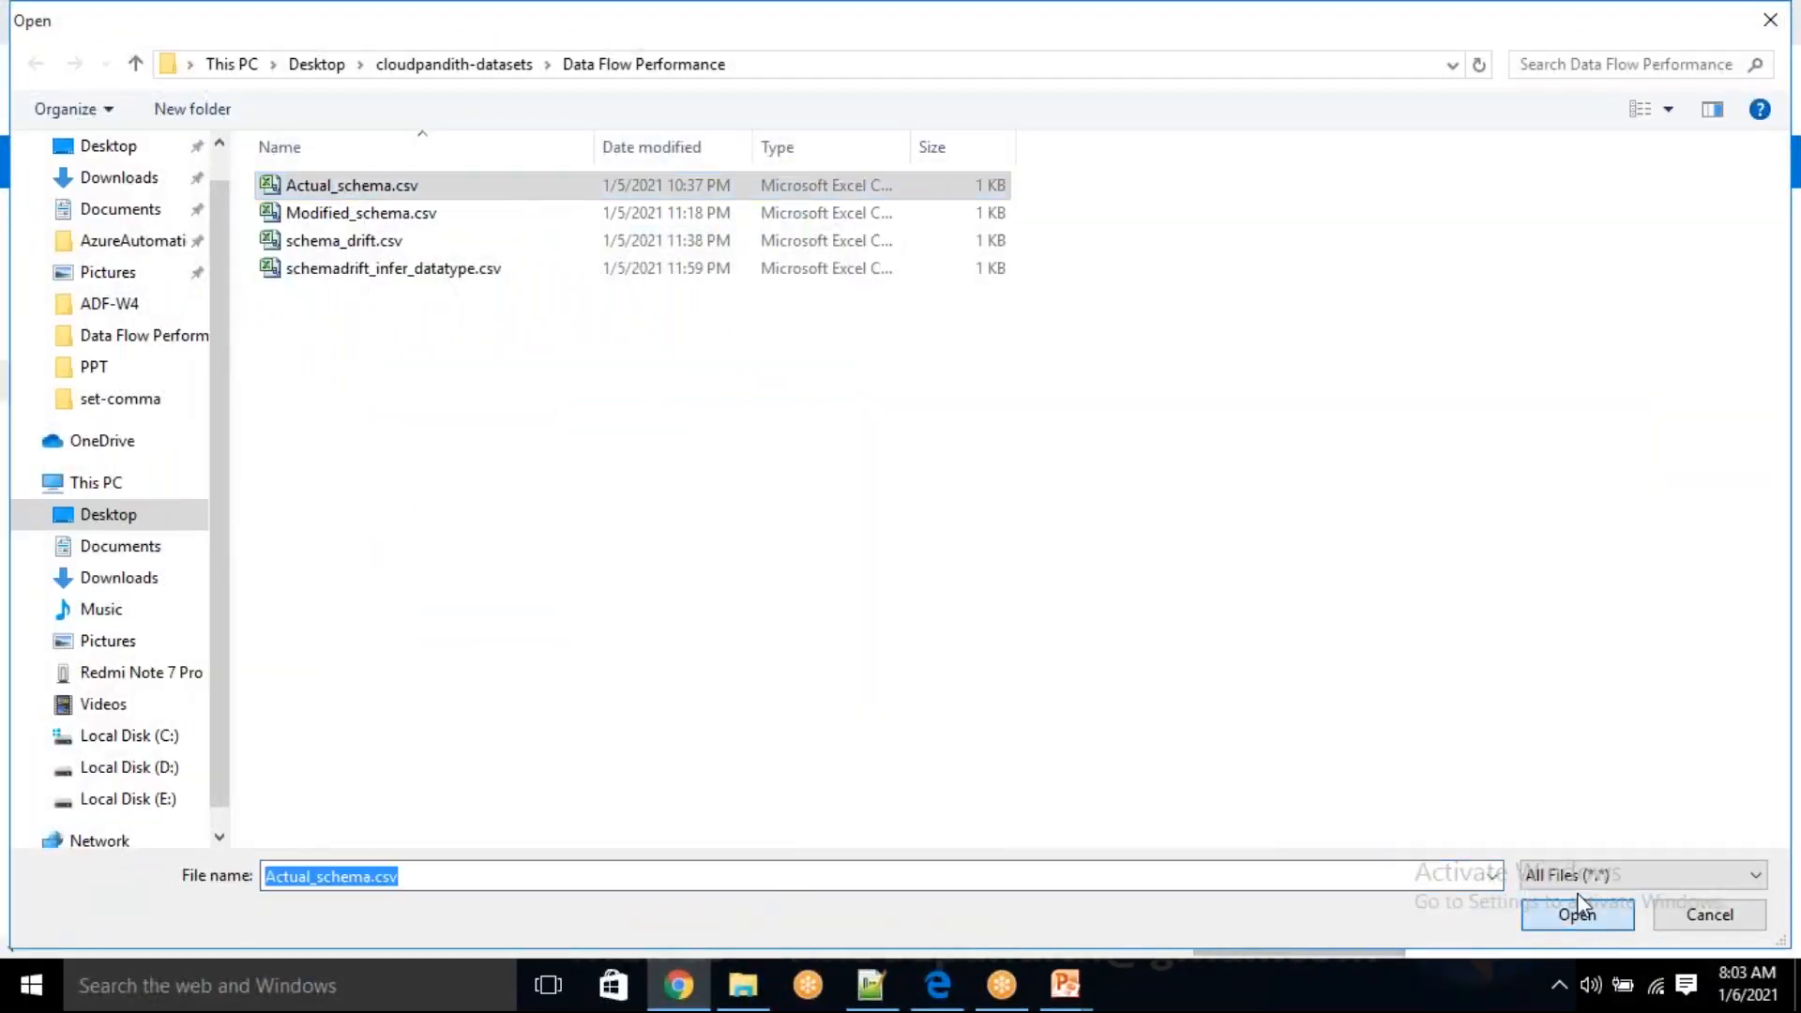
pyautogui.click(1501, 530)
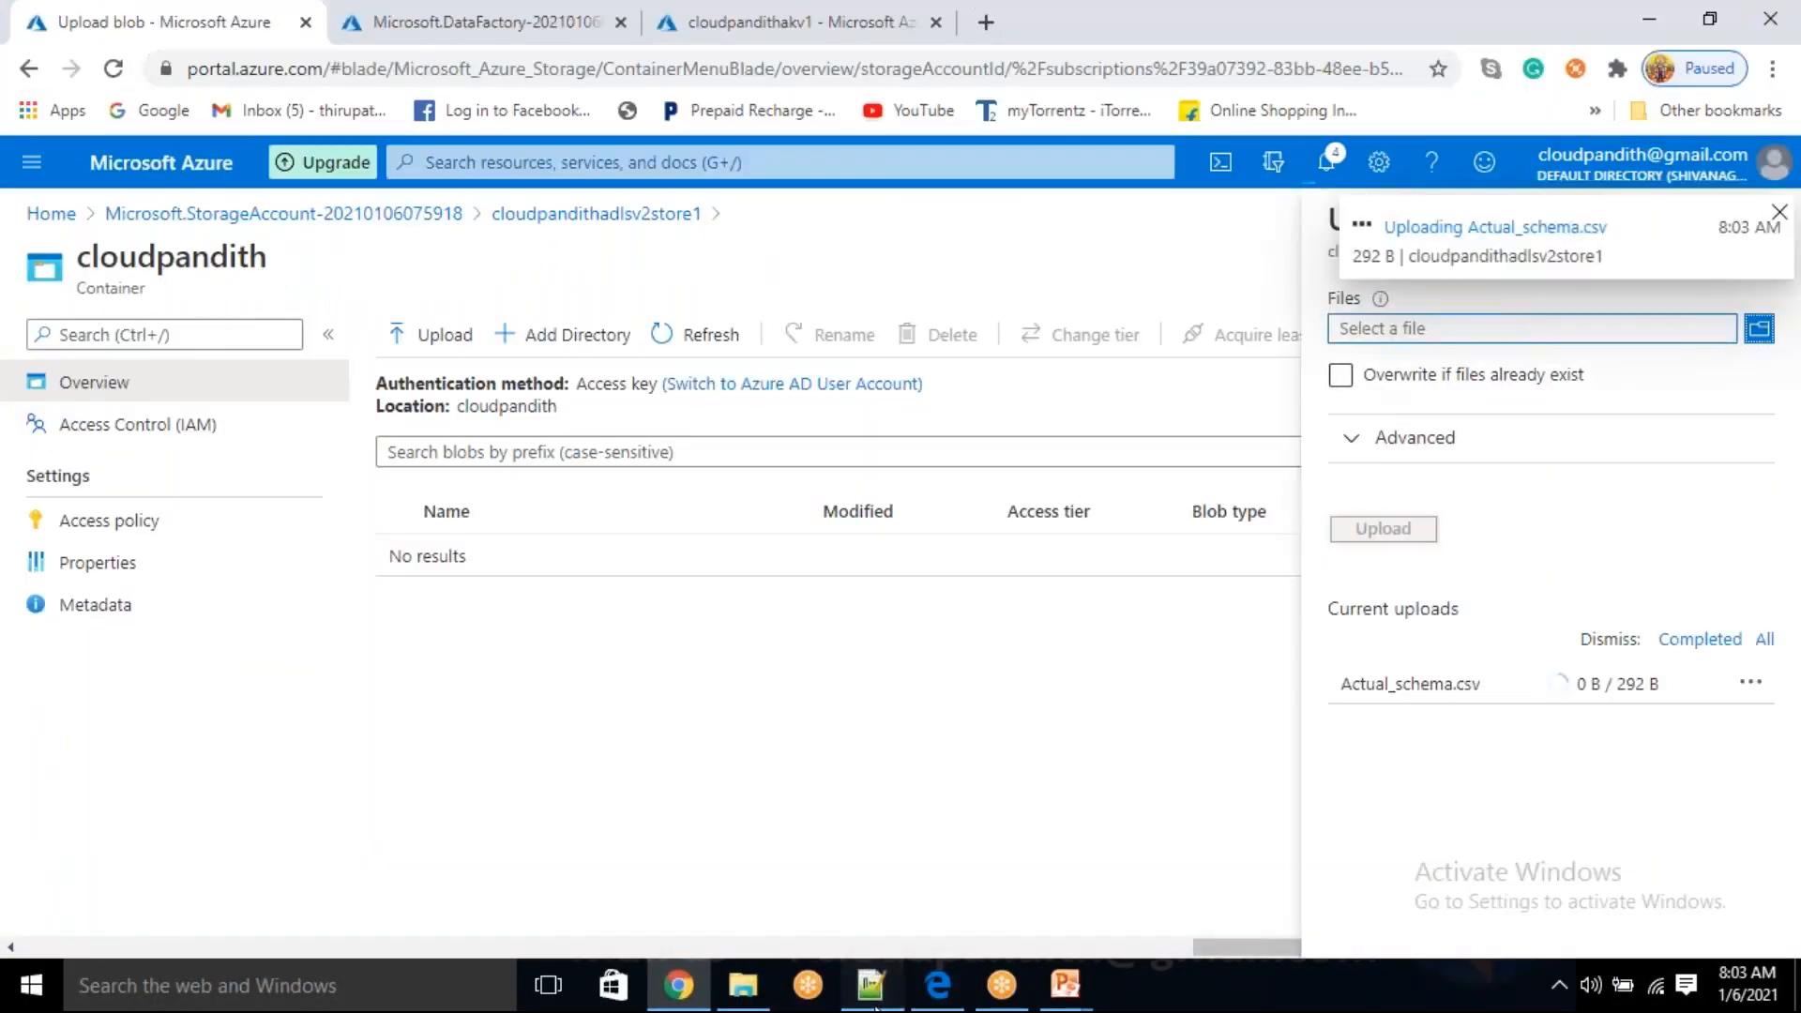
# - Recheck the data rows of Actual_schema.csv in Notepad++ and return to the Azure portal in Chrome
pyautogui.click(871, 985)
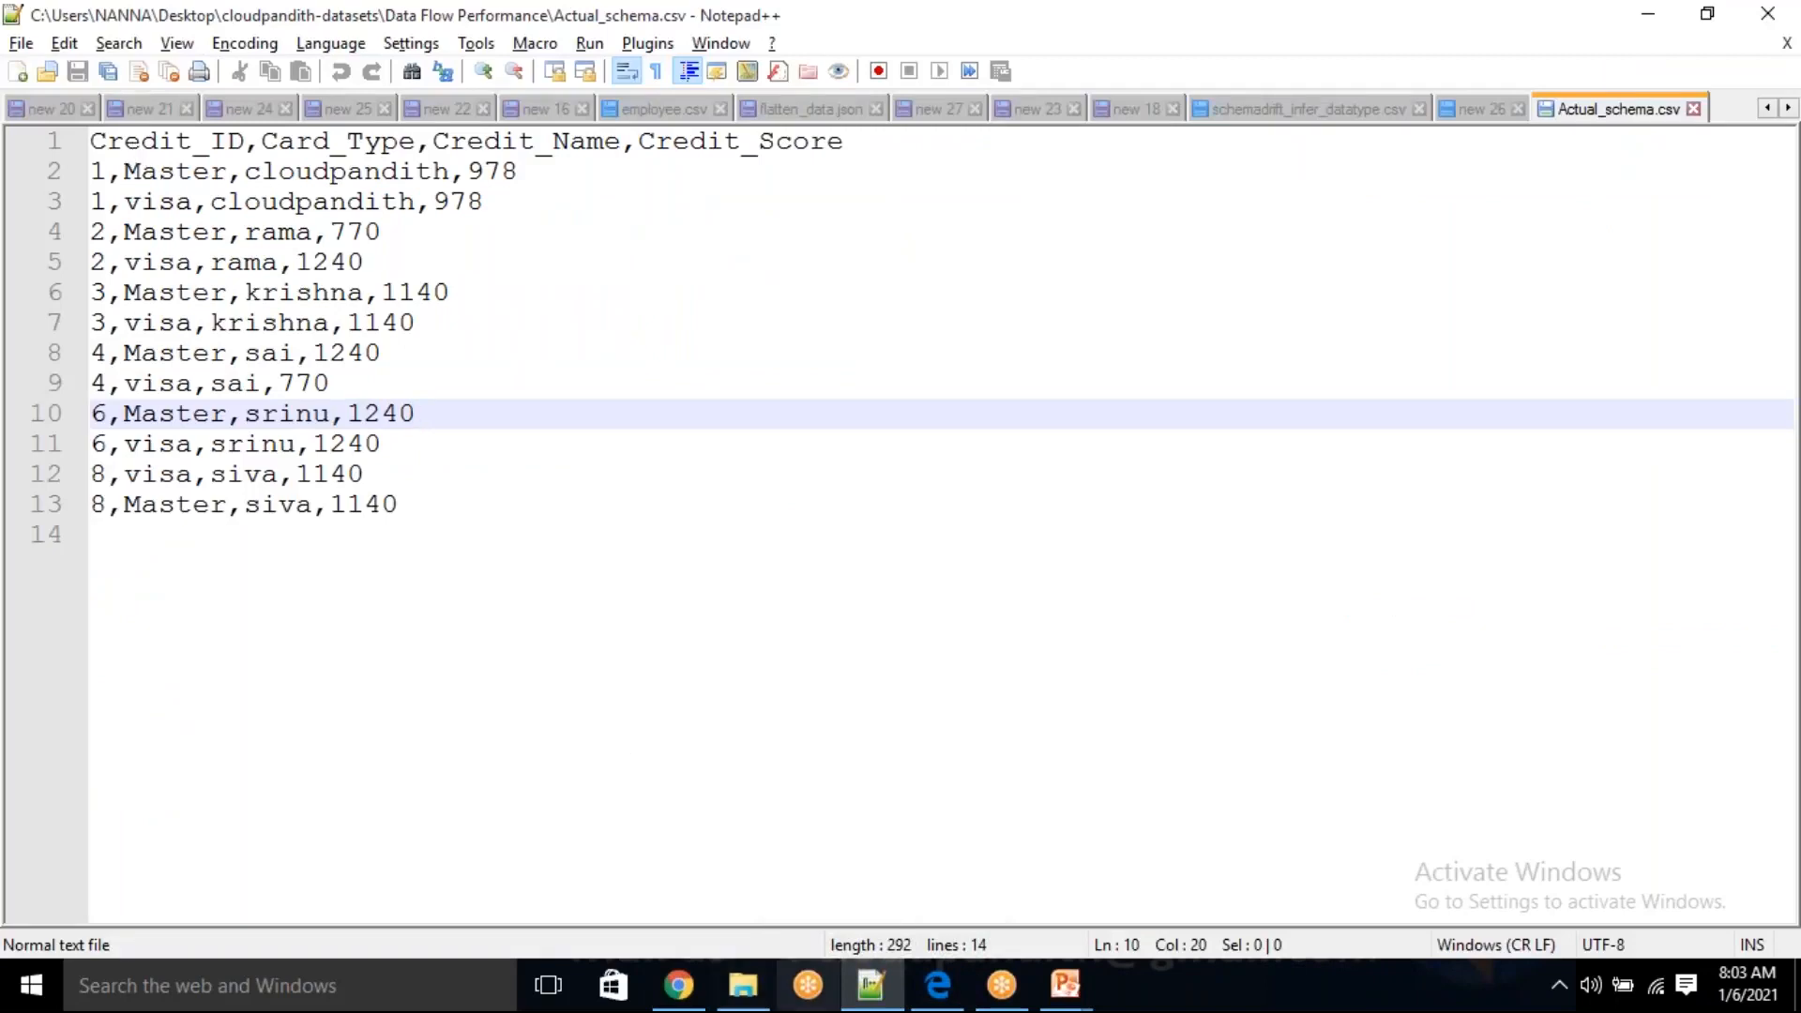
pyautogui.moveTo(482, 542); pyautogui.dragTo(225, 169)
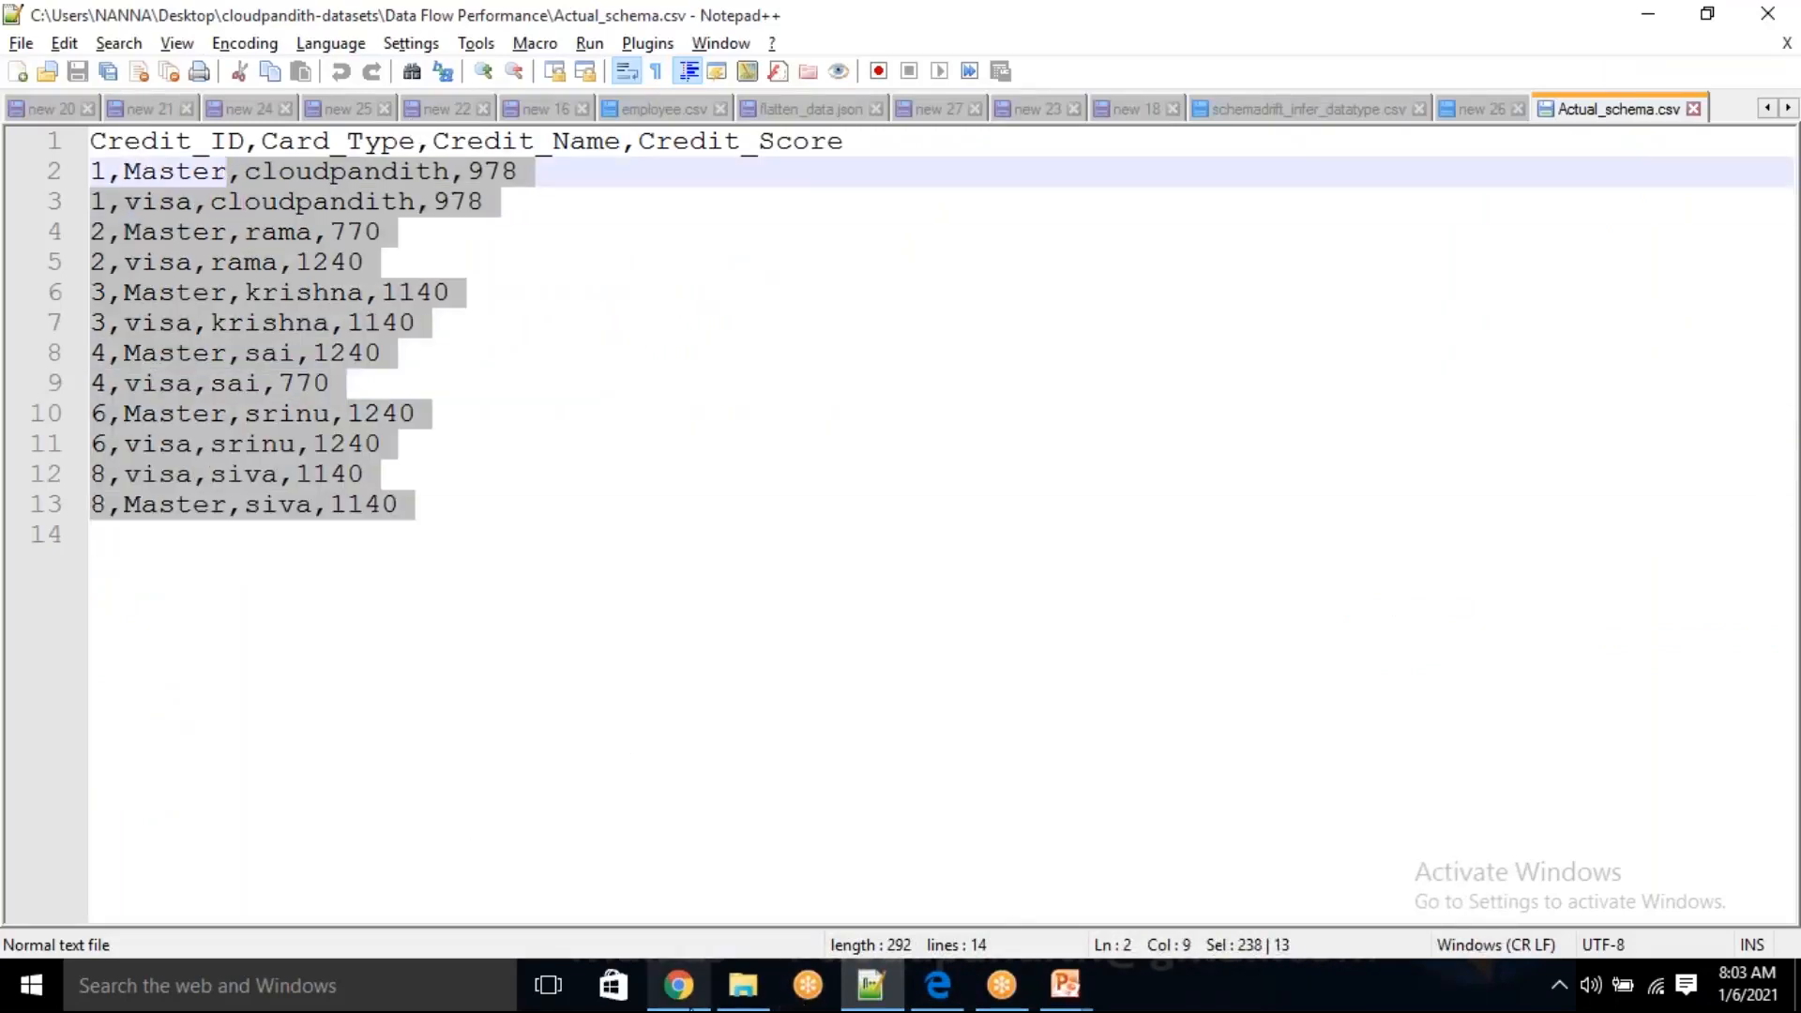
pyautogui.click(679, 985)
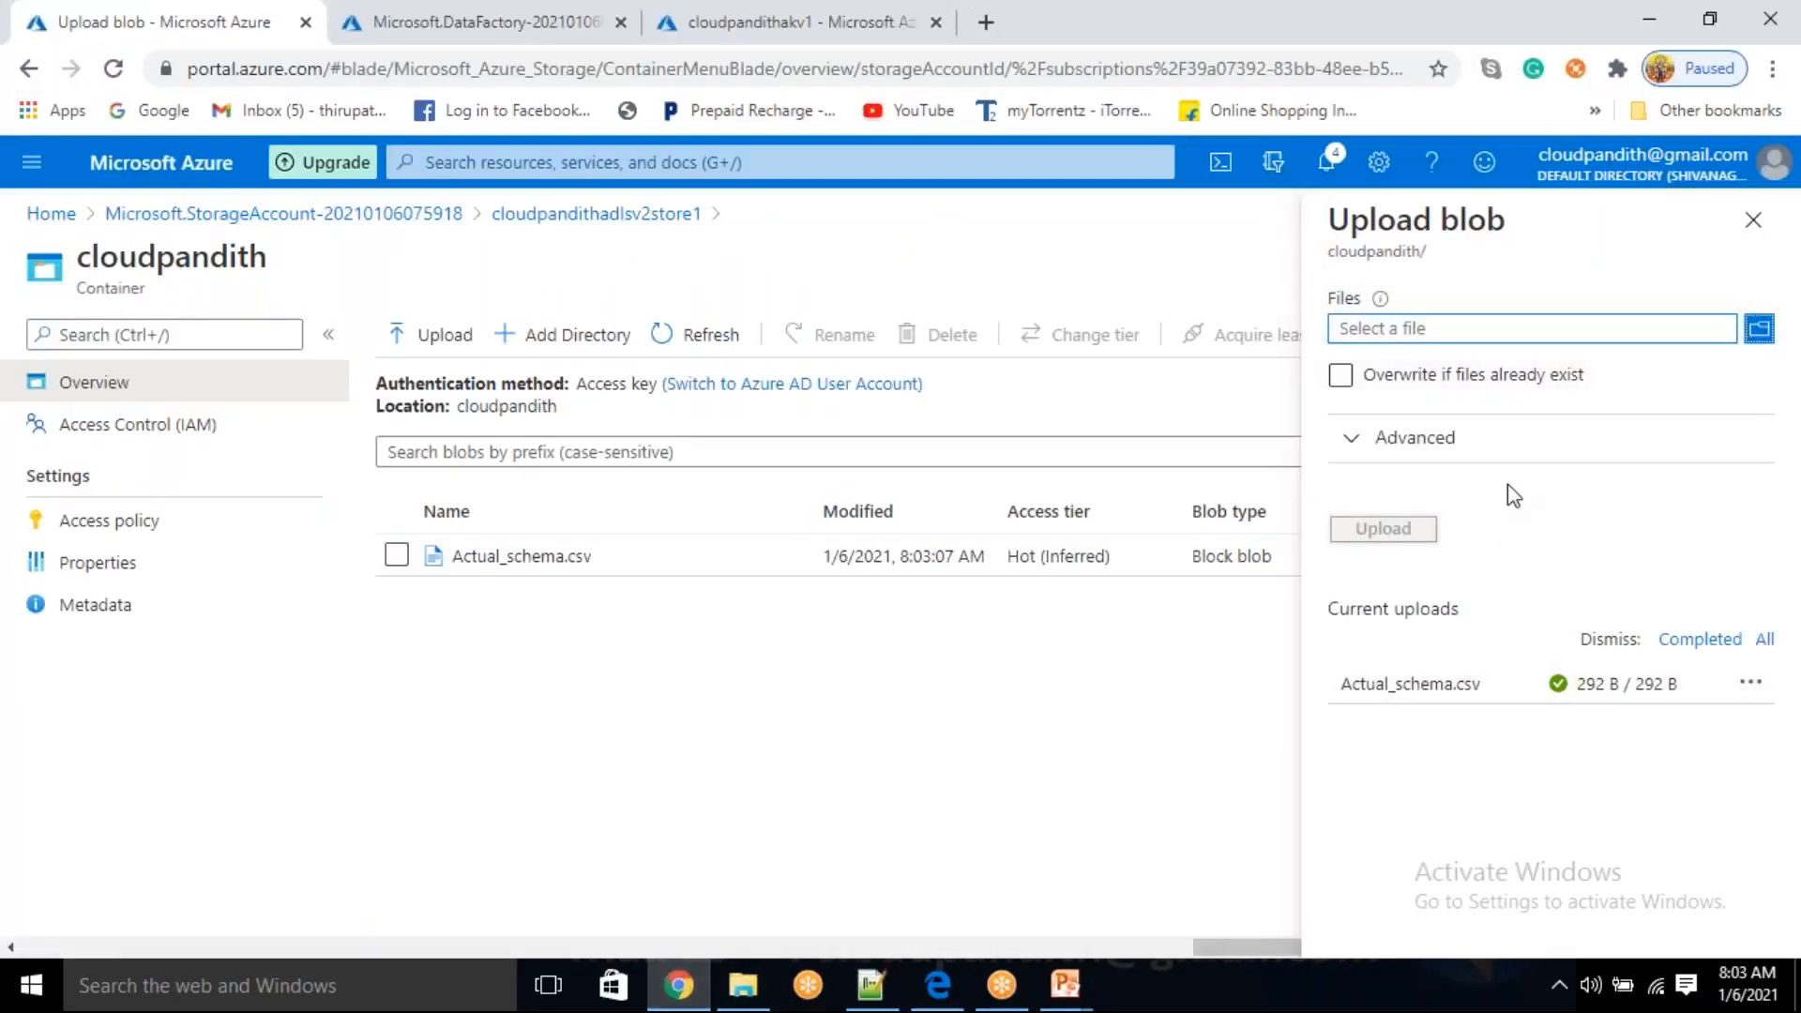
# - Close the upload pane and examine the text contents of the uploaded Actual_schema.csv blob in its editor
pyautogui.click(1754, 220)
pyautogui.click(610, 569)
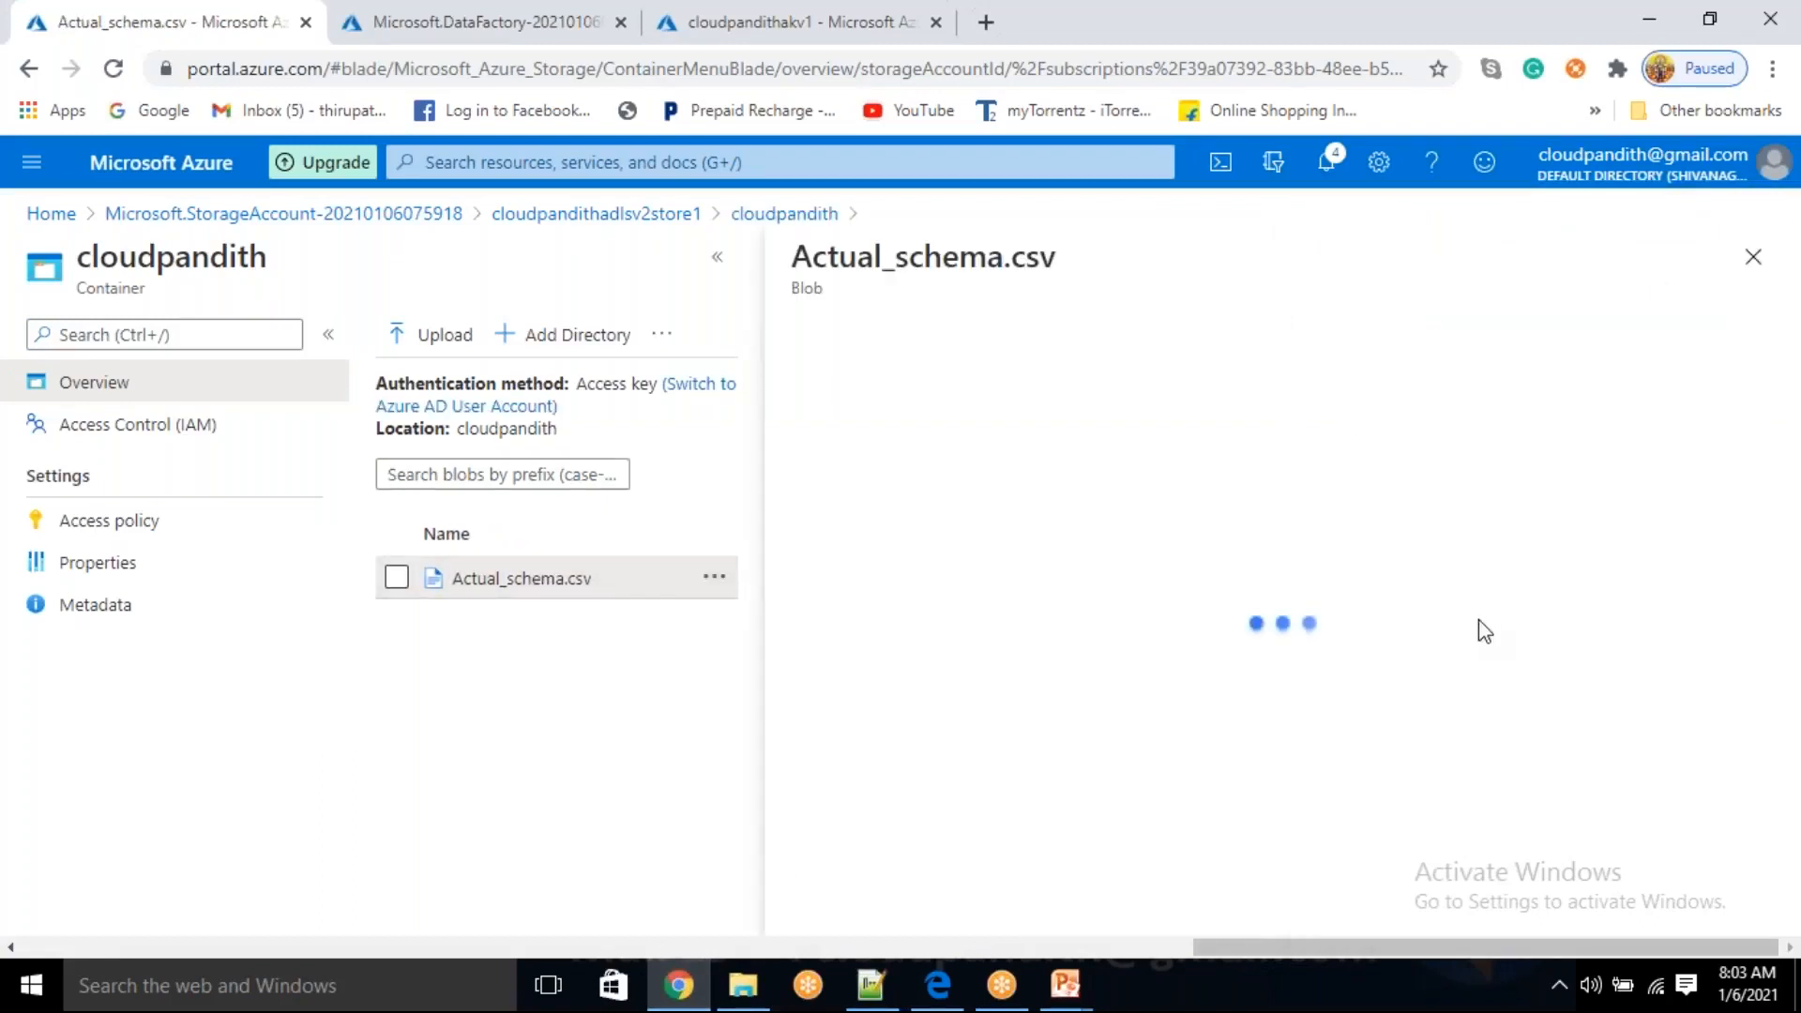
pyautogui.click(1029, 401)
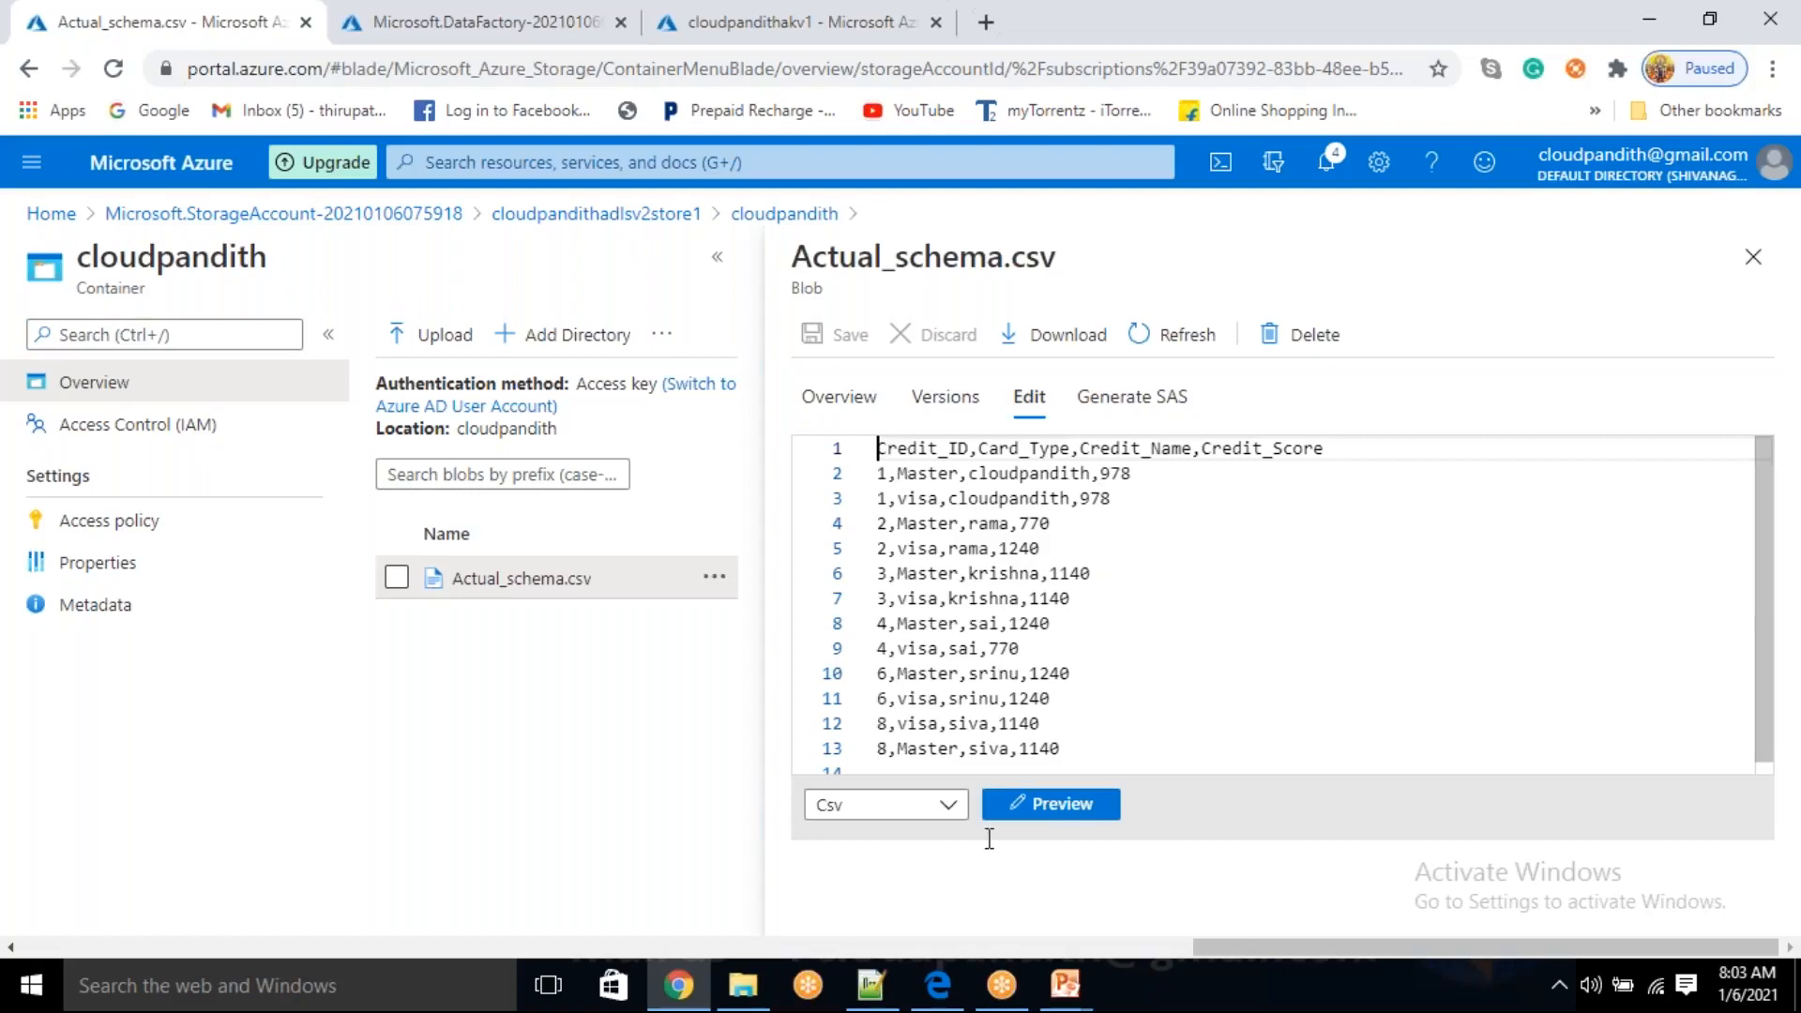
pyautogui.hotkey('ctrl', 'a')
pyautogui.scroll(1, 1087, 738)
pyautogui.scroll(-1, 1086, 738)
# - Preview the Actual_schema.csv blob as a table and examine its columns and rows
pyautogui.click(1065, 807)
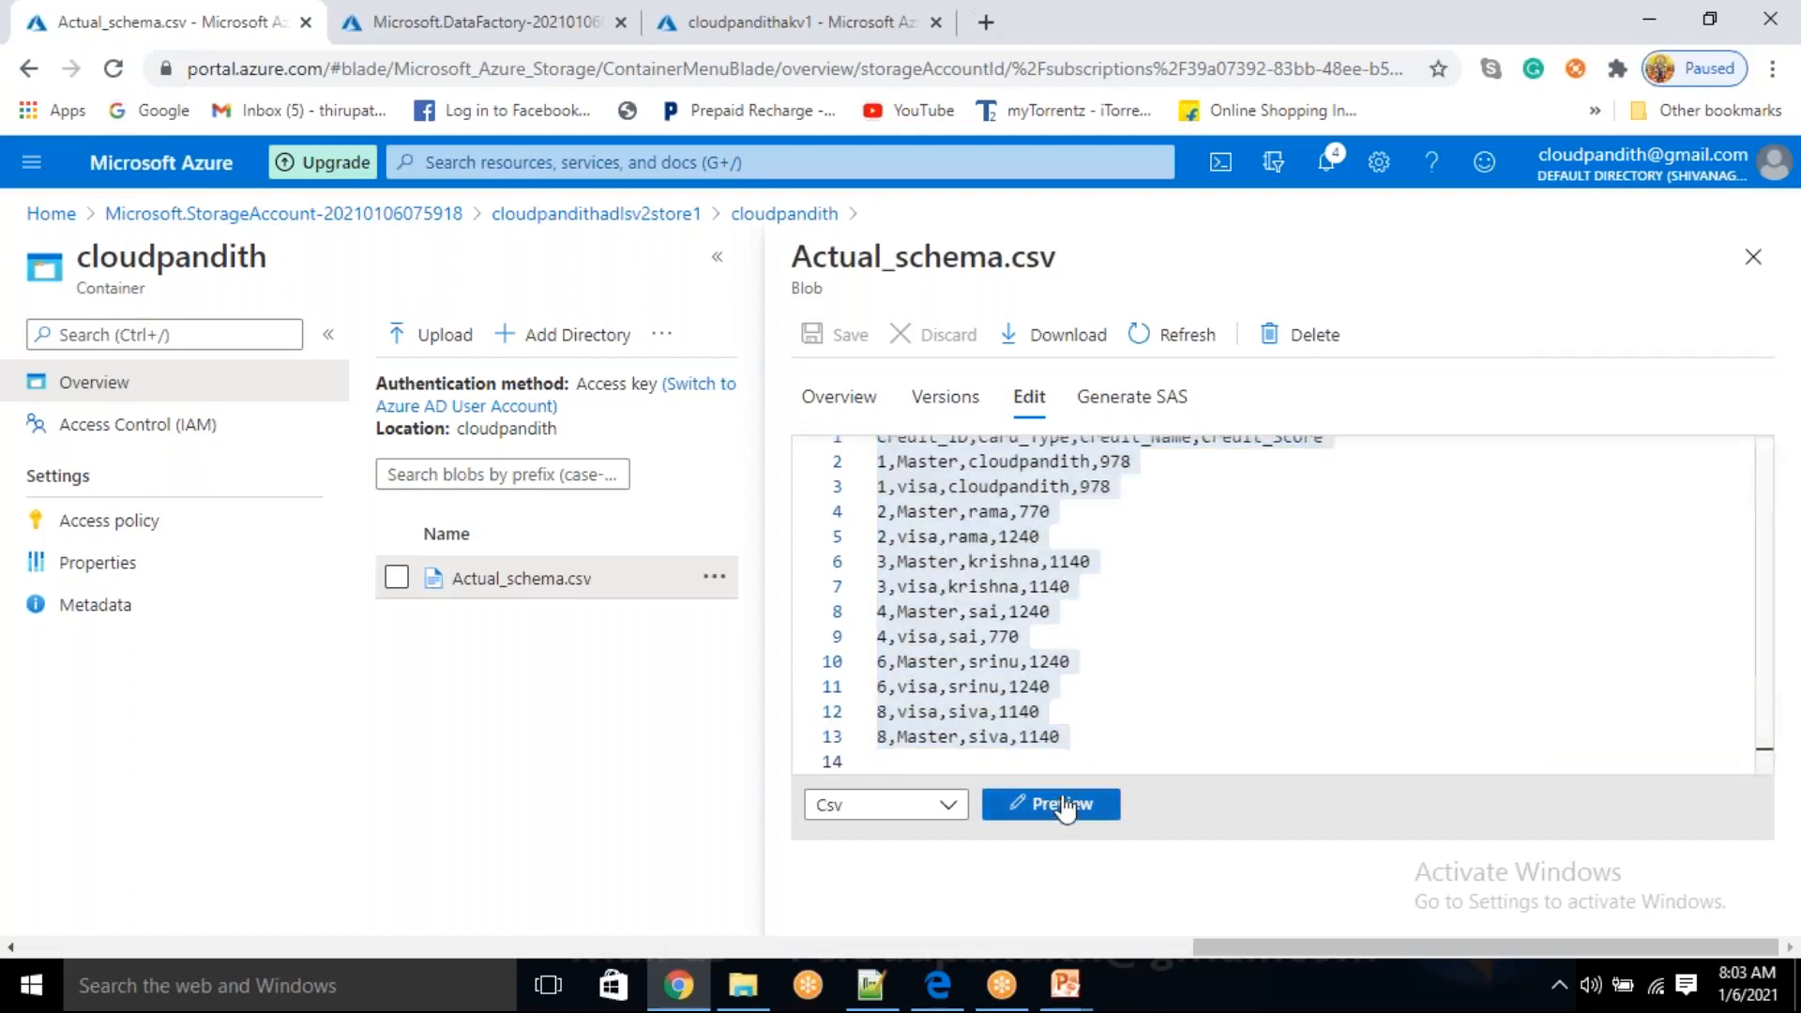
pyautogui.scroll(-1, 1145, 610)
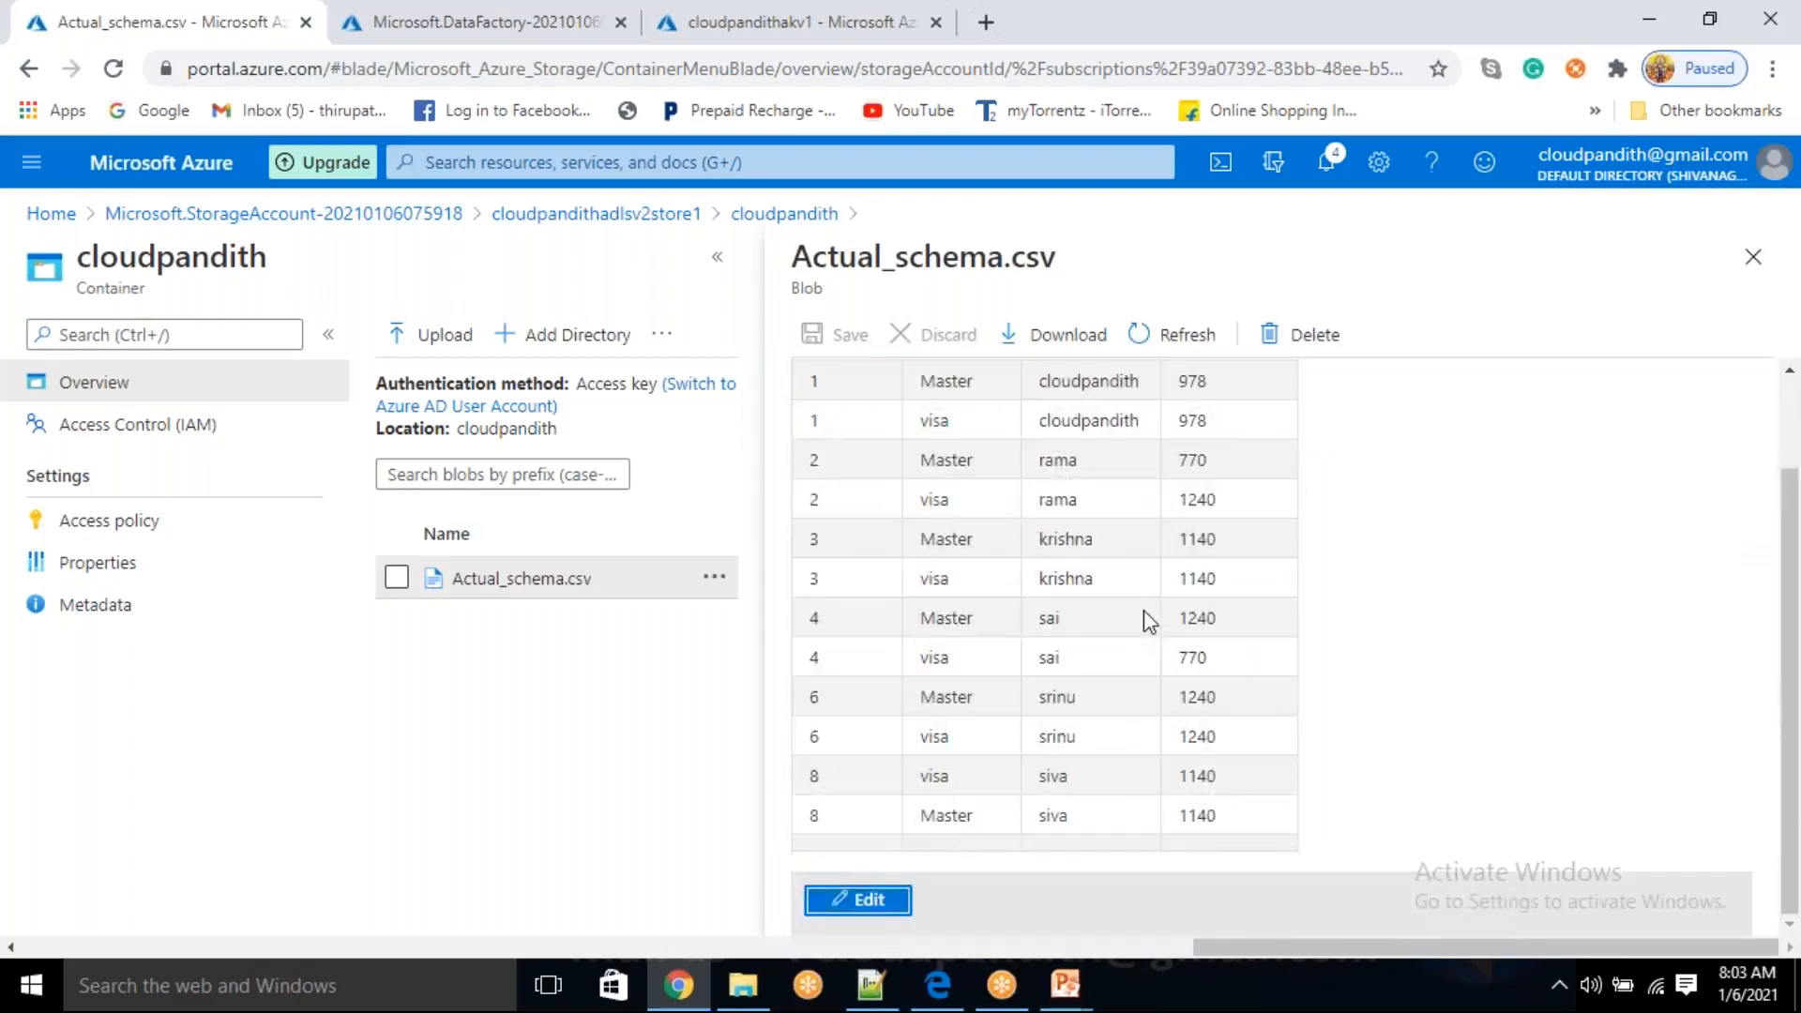
pyautogui.scroll(1, 1144, 609)
pyautogui.moveTo(910, 498); pyautogui.dragTo(1316, 833)
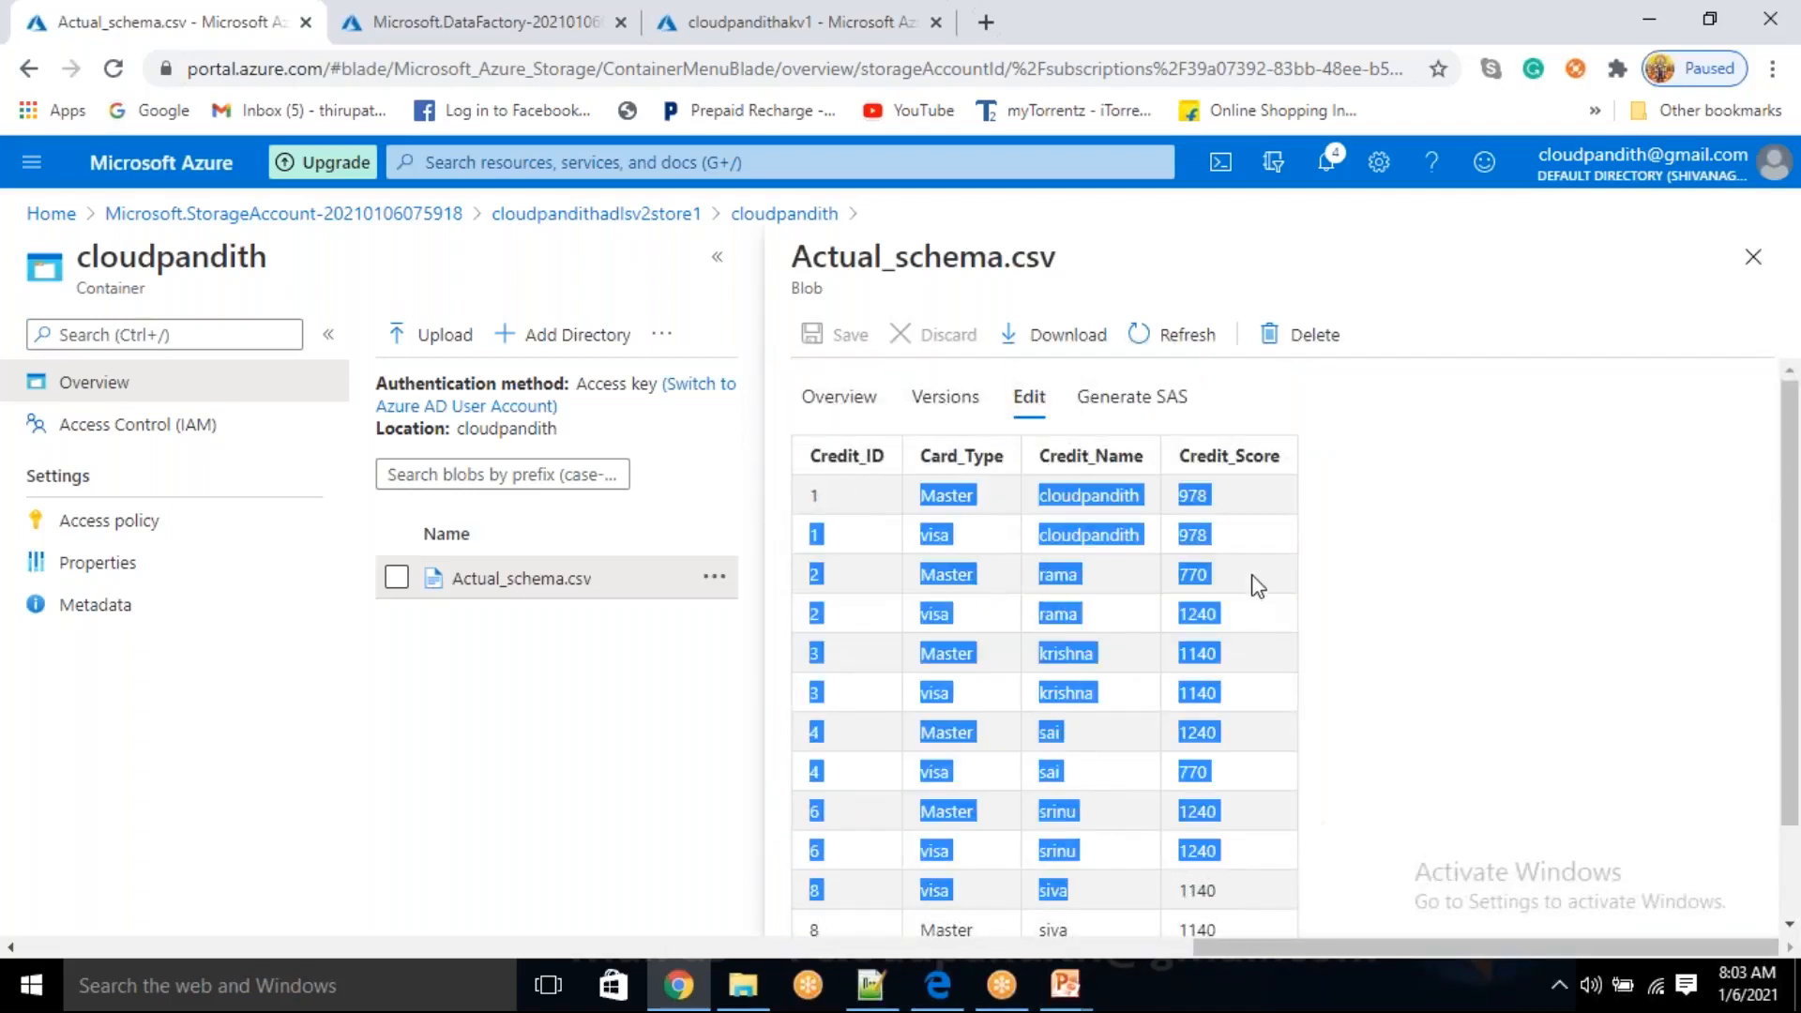
pyautogui.click(1237, 516)
pyautogui.scroll(-1, 1399, 788)
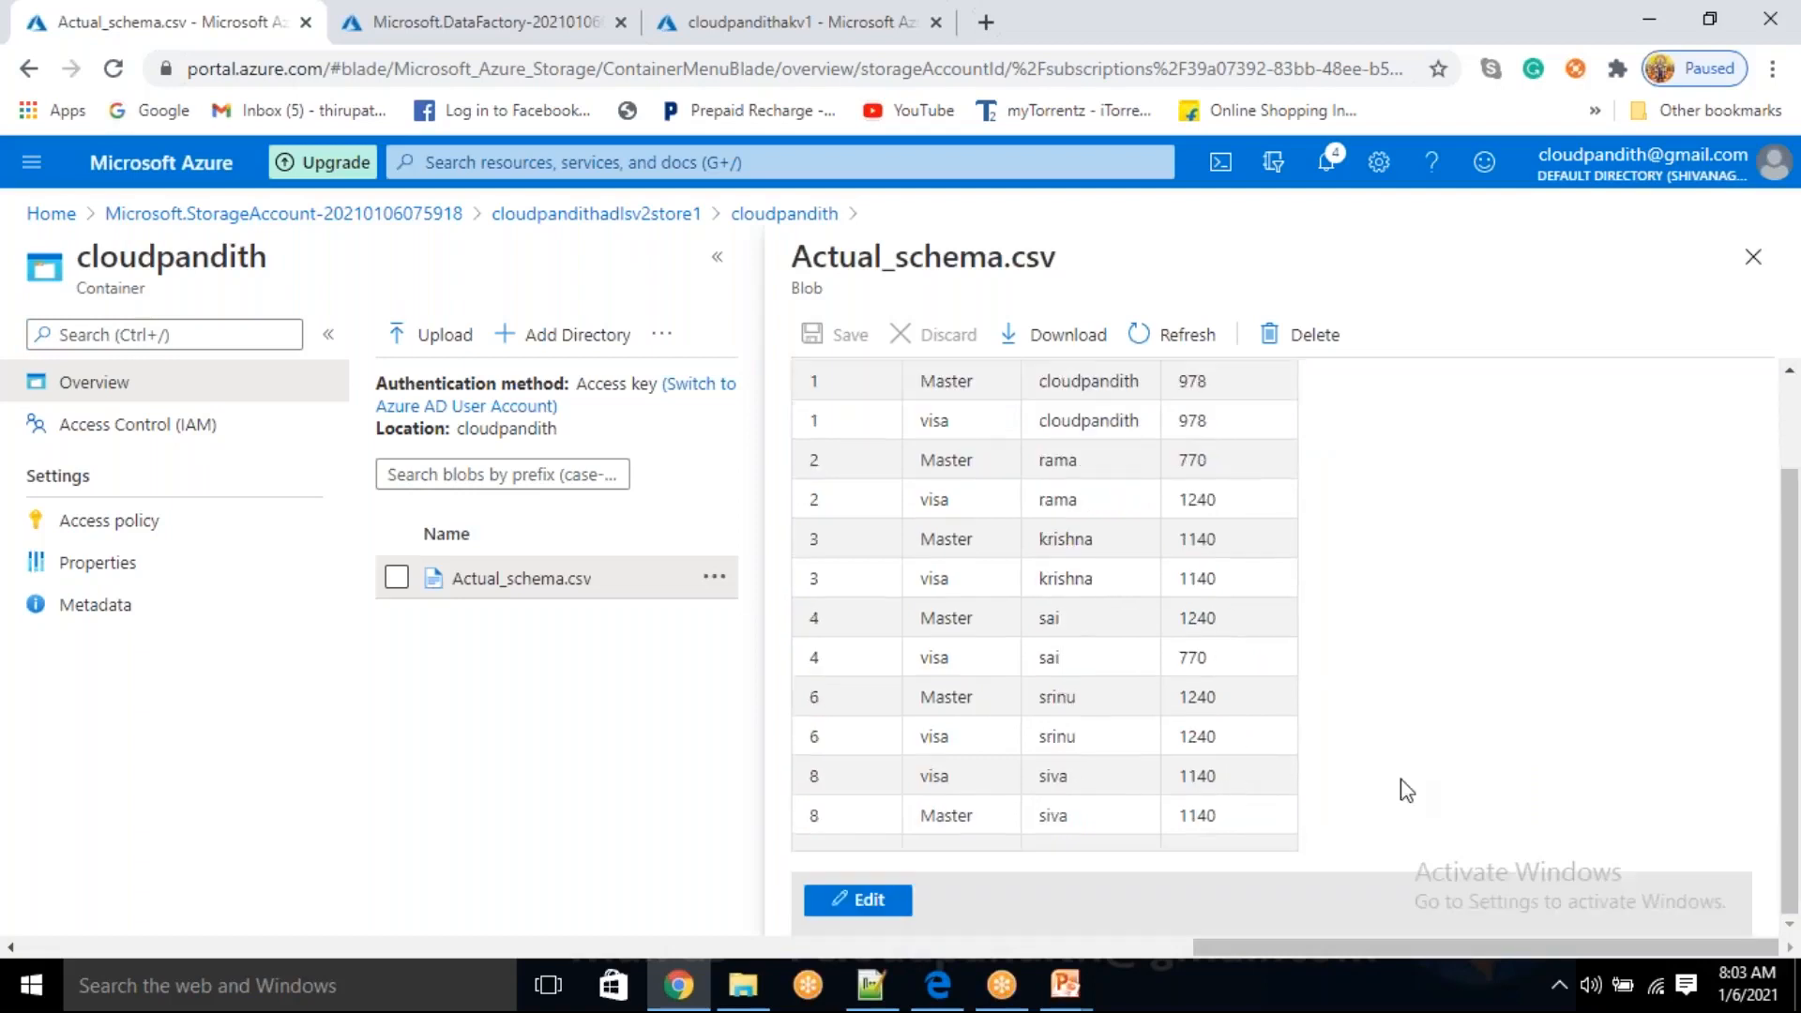
# - Examine the Credit_Name and Credit_Score values across the rows of the Actual_schema.csv table preview
pyautogui.scroll(1, 1404, 788)
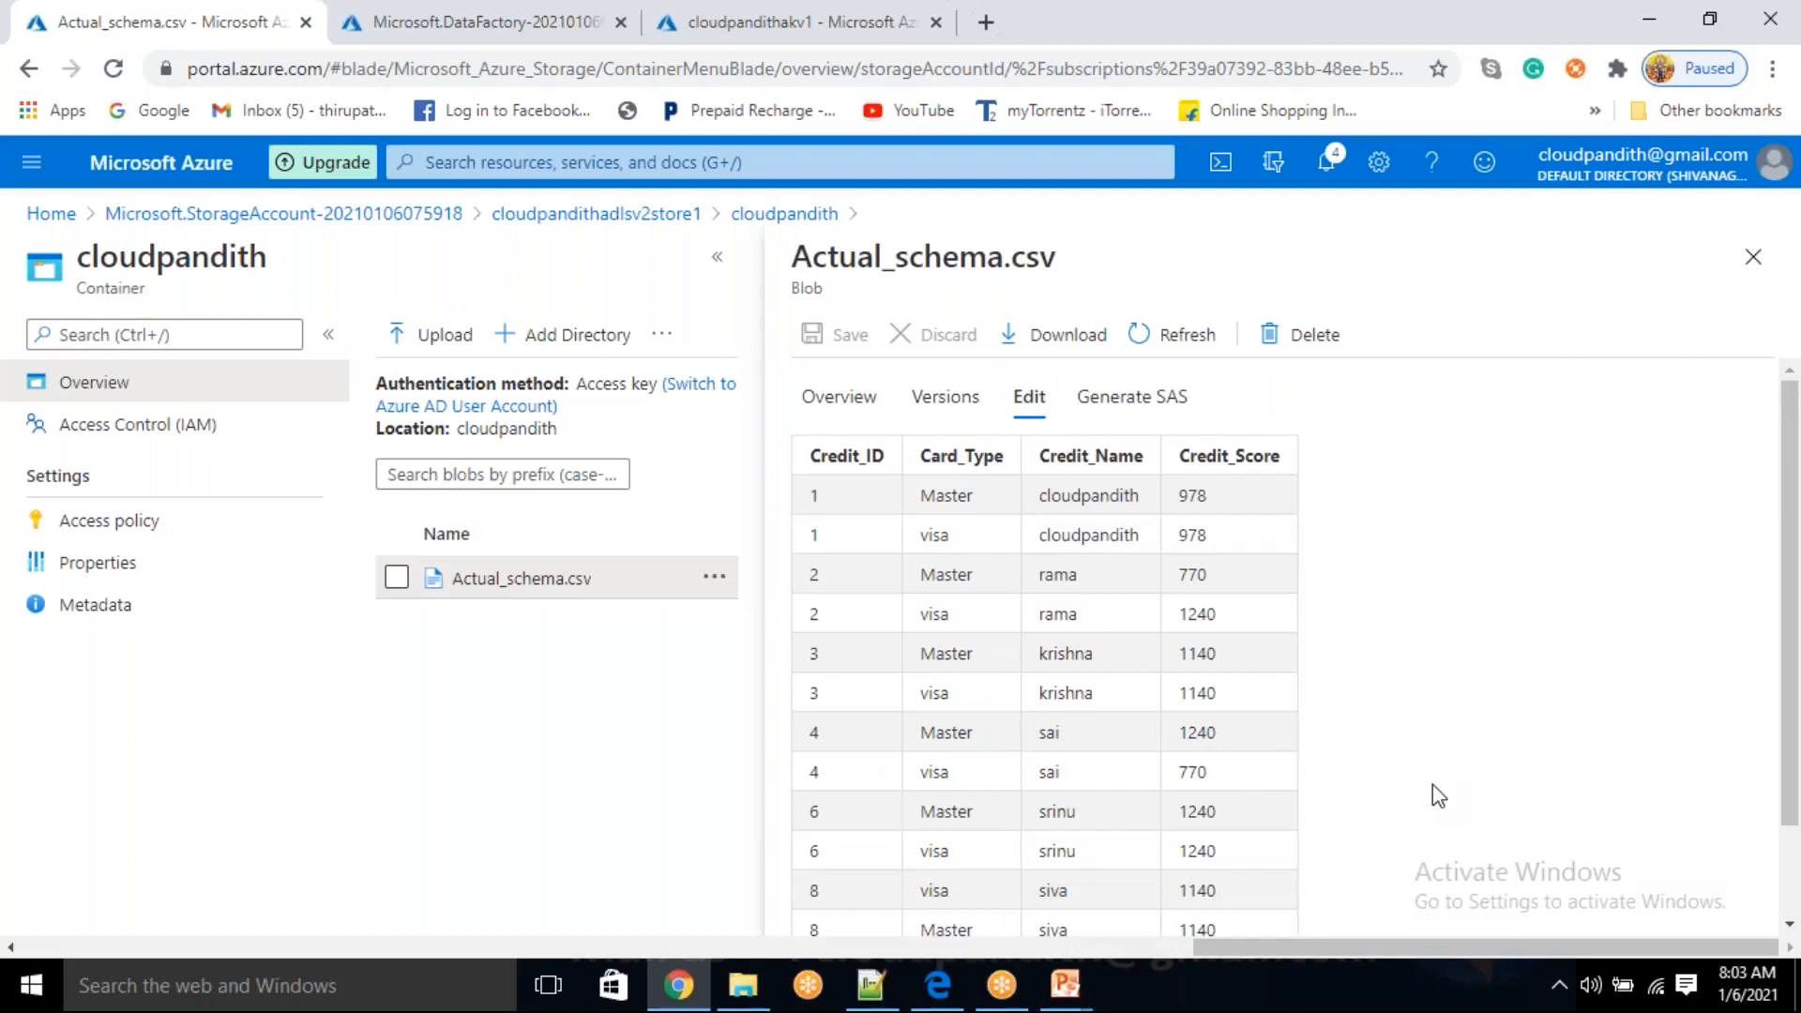
pyautogui.moveTo(993, 553); pyautogui.dragTo(1417, 750)
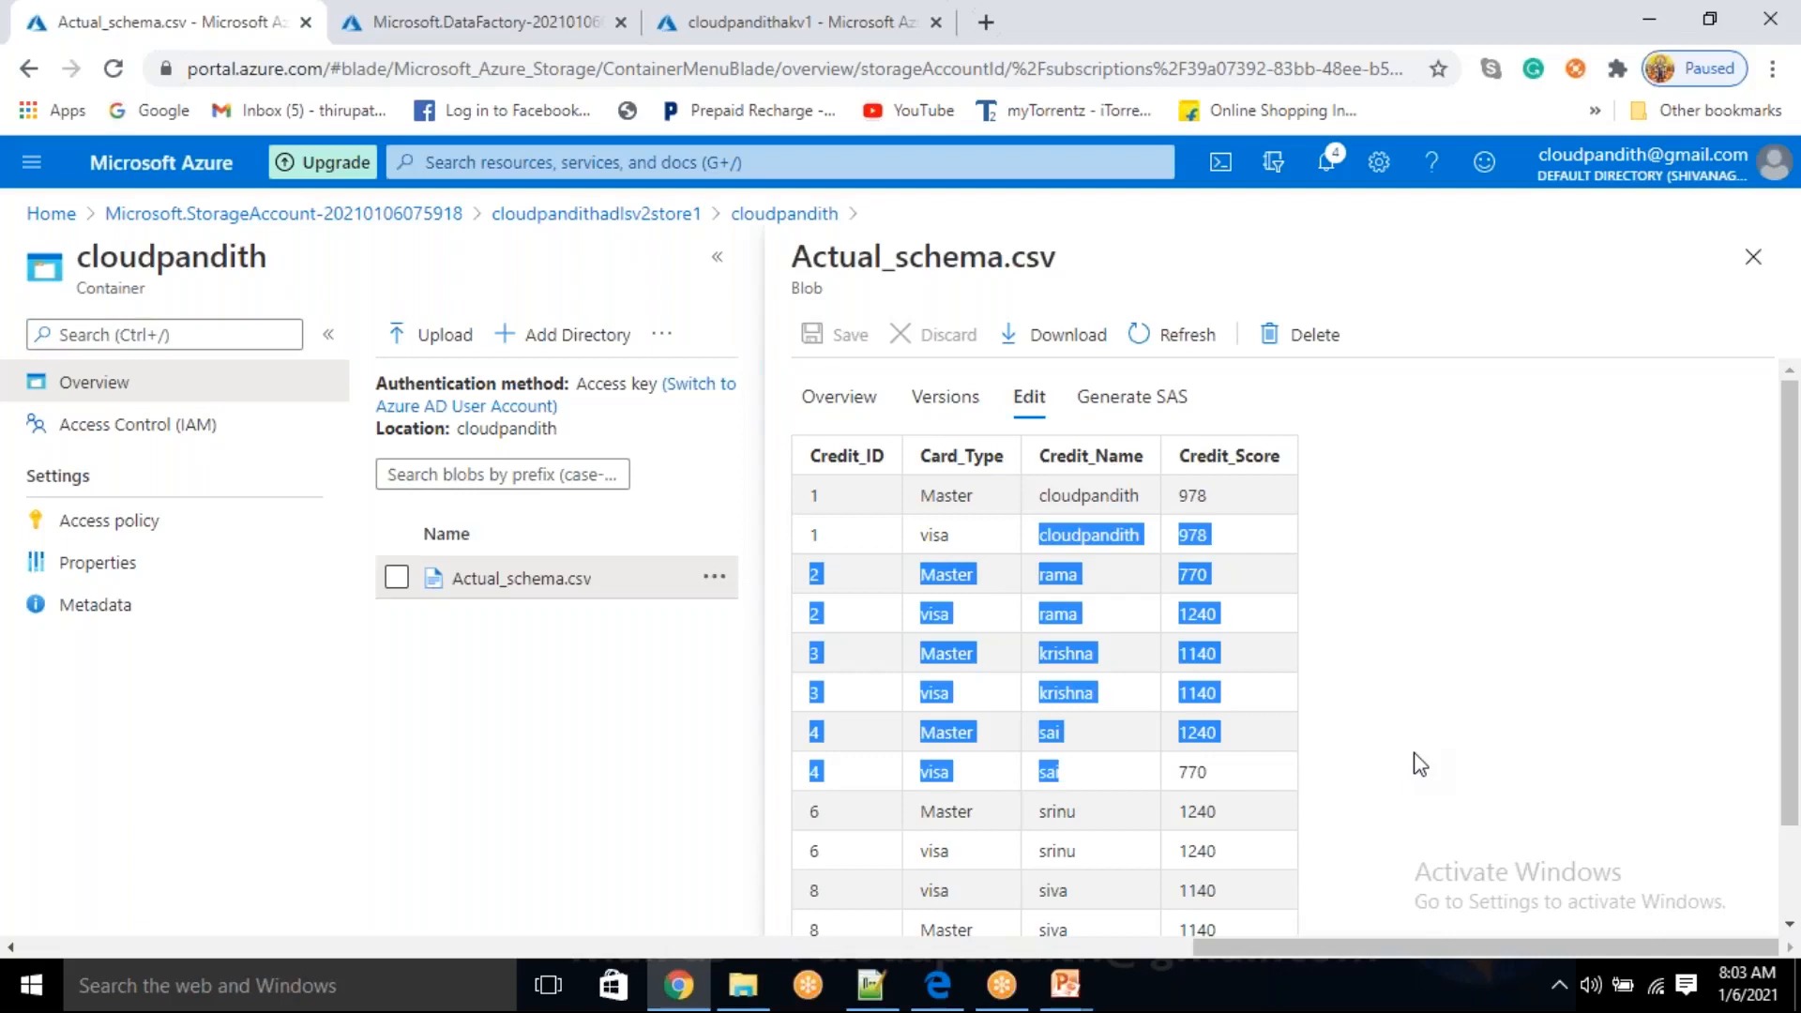
pyautogui.click(1501, 763)
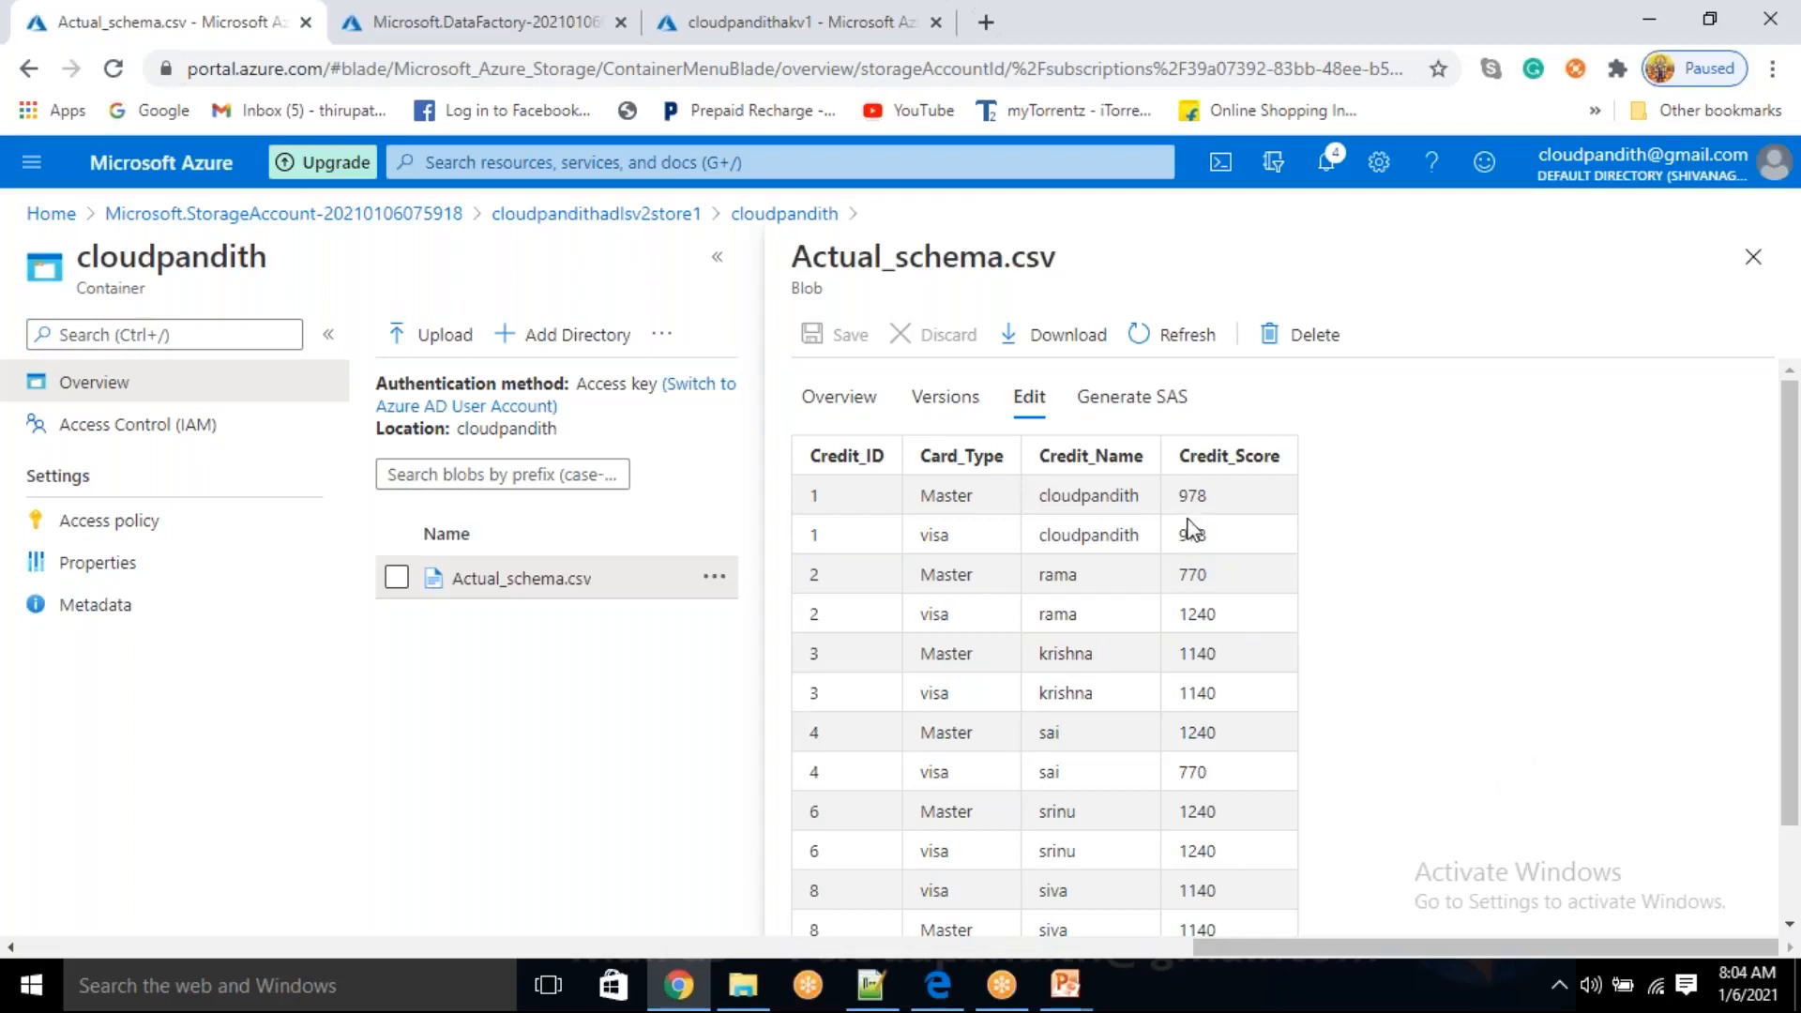
pyautogui.moveTo(1183, 498); pyautogui.dragTo(1426, 763)
pyautogui.click(1433, 756)
pyautogui.scroll(-1, 1438, 758)
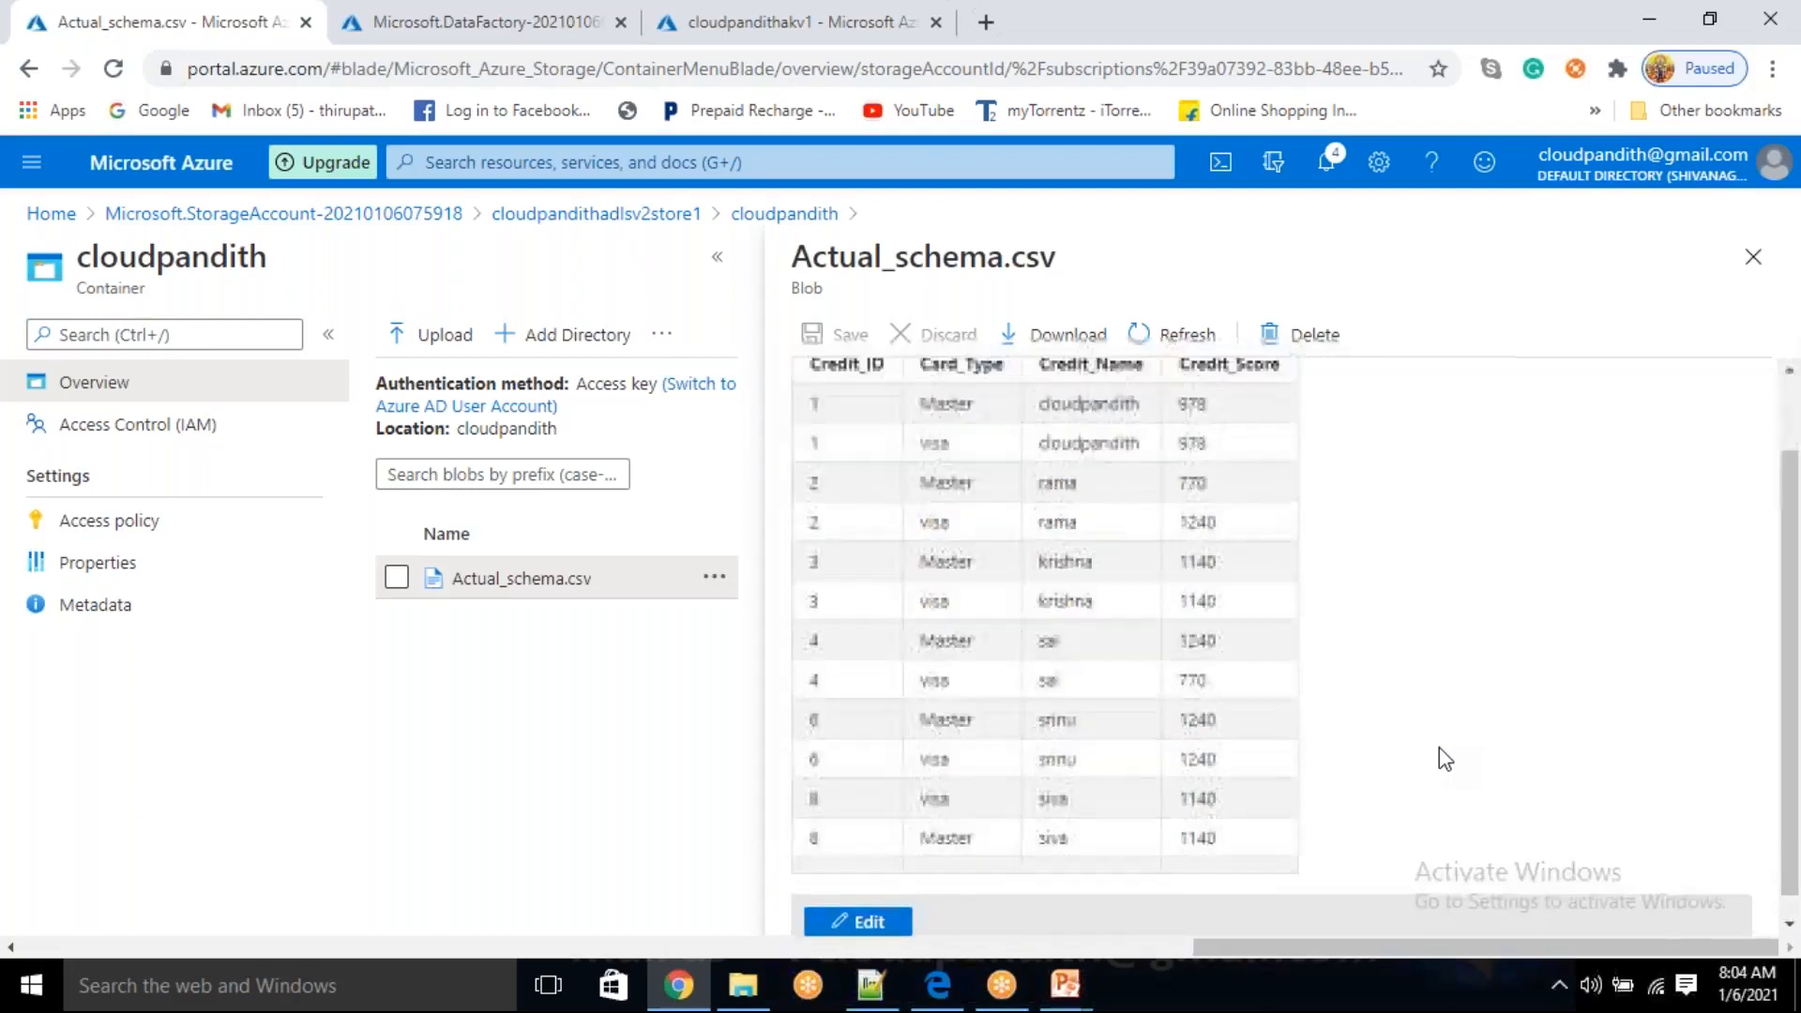
pyautogui.scroll(-1, 1445, 758)
pyautogui.scroll(2, 1444, 758)
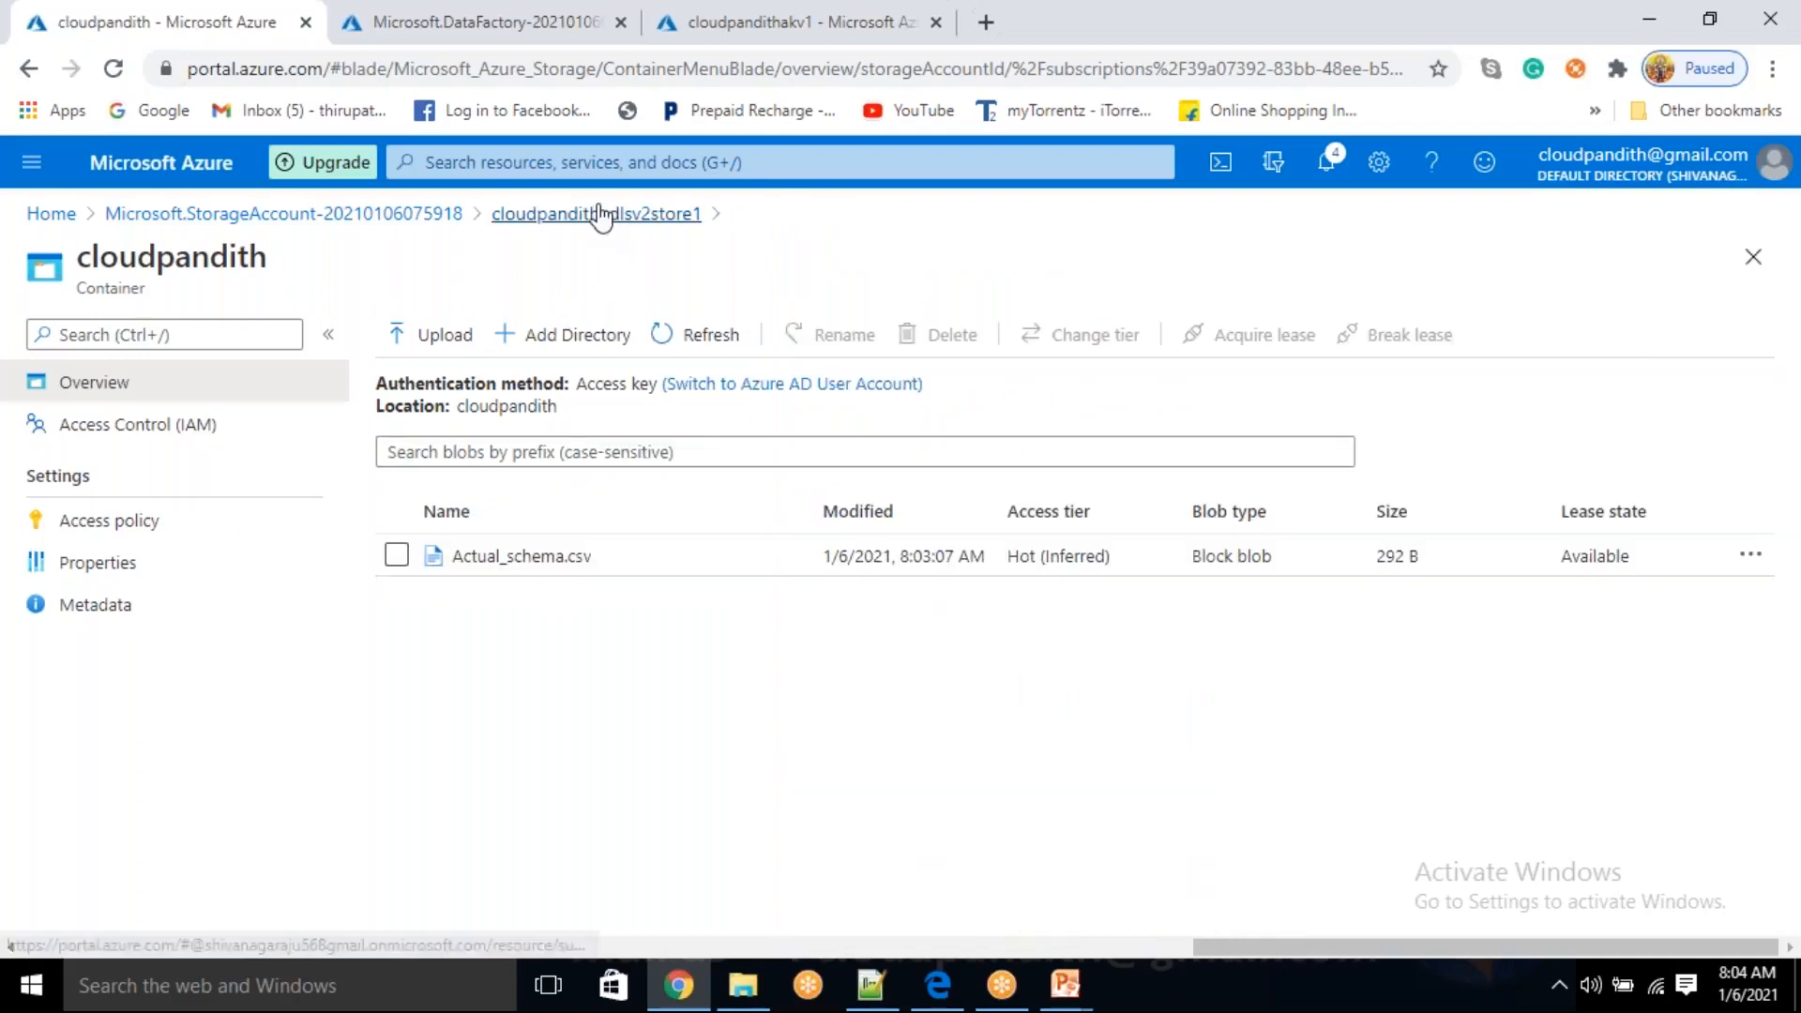
# - Reveal the access keys of the cloudpandithadlsv2store1 storage account and copy the key1 key value
pyautogui.click(602, 214)
pyautogui.click(148, 779)
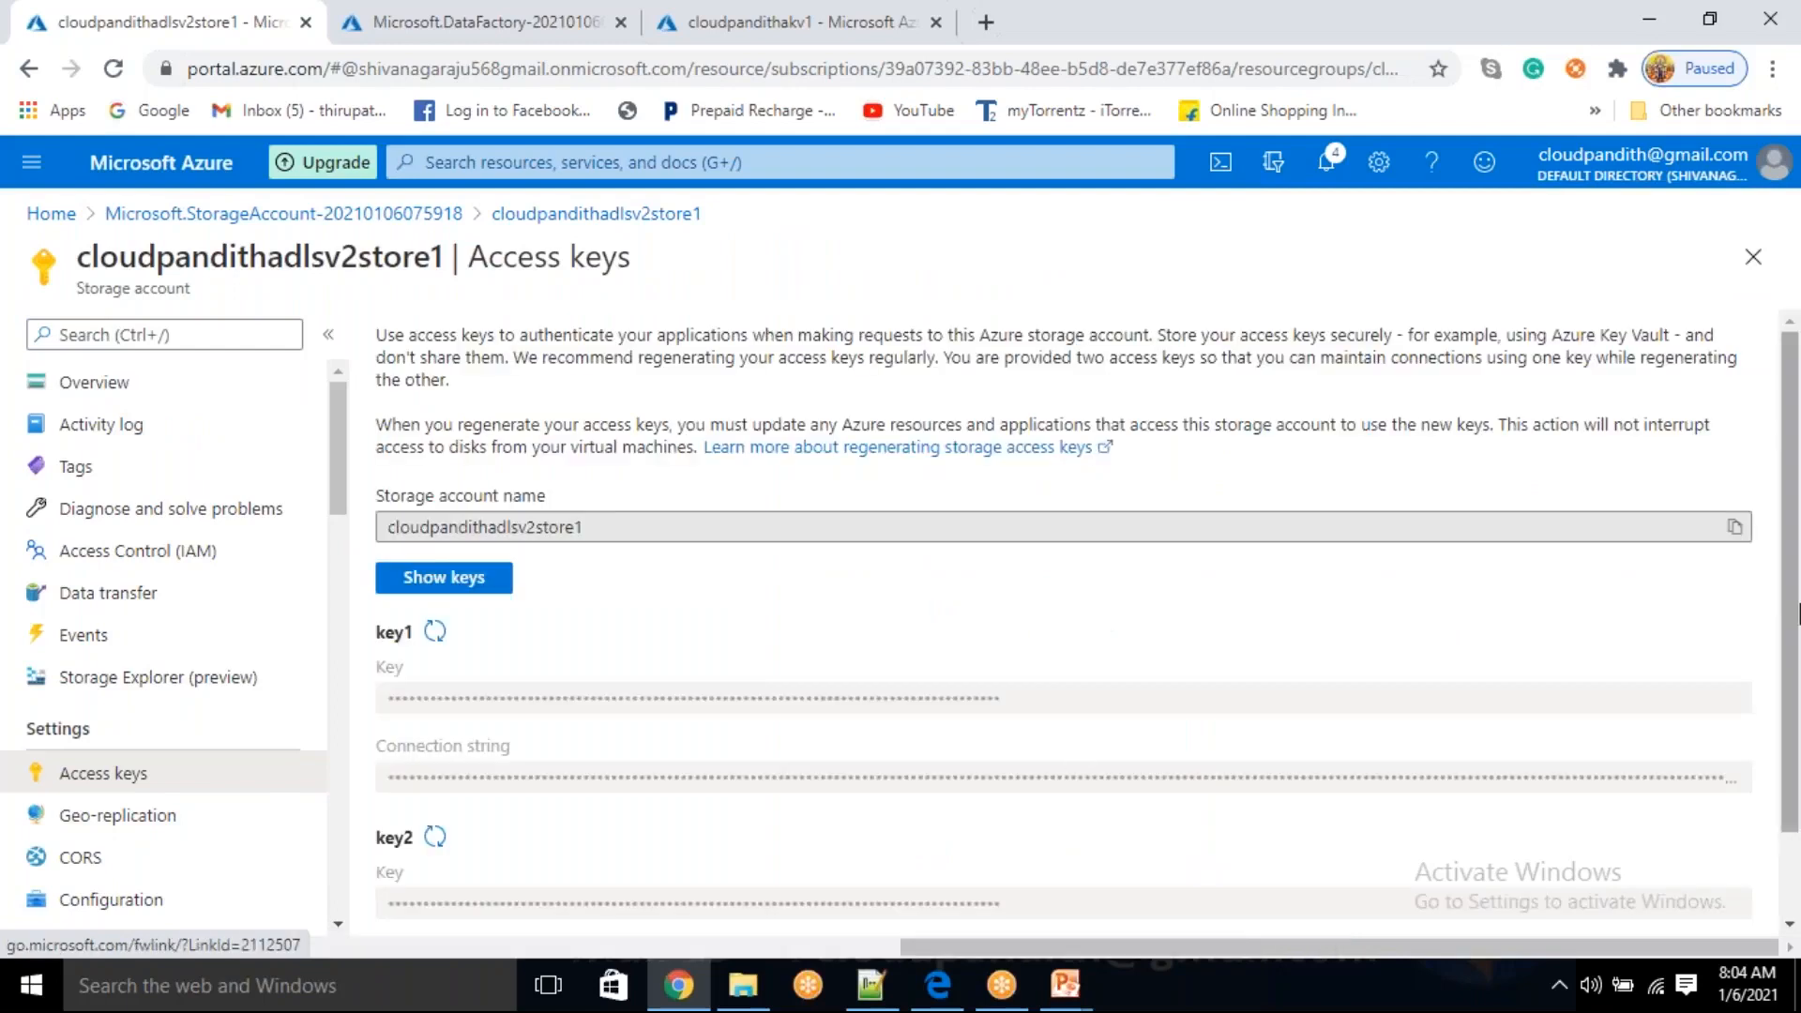
pyautogui.click(469, 590)
pyautogui.click(1734, 698)
# - Create a secret named adlskey in the cloudpandithakv1 key vault, pasting the copied storage account key as its value
pyautogui.click(791, 25)
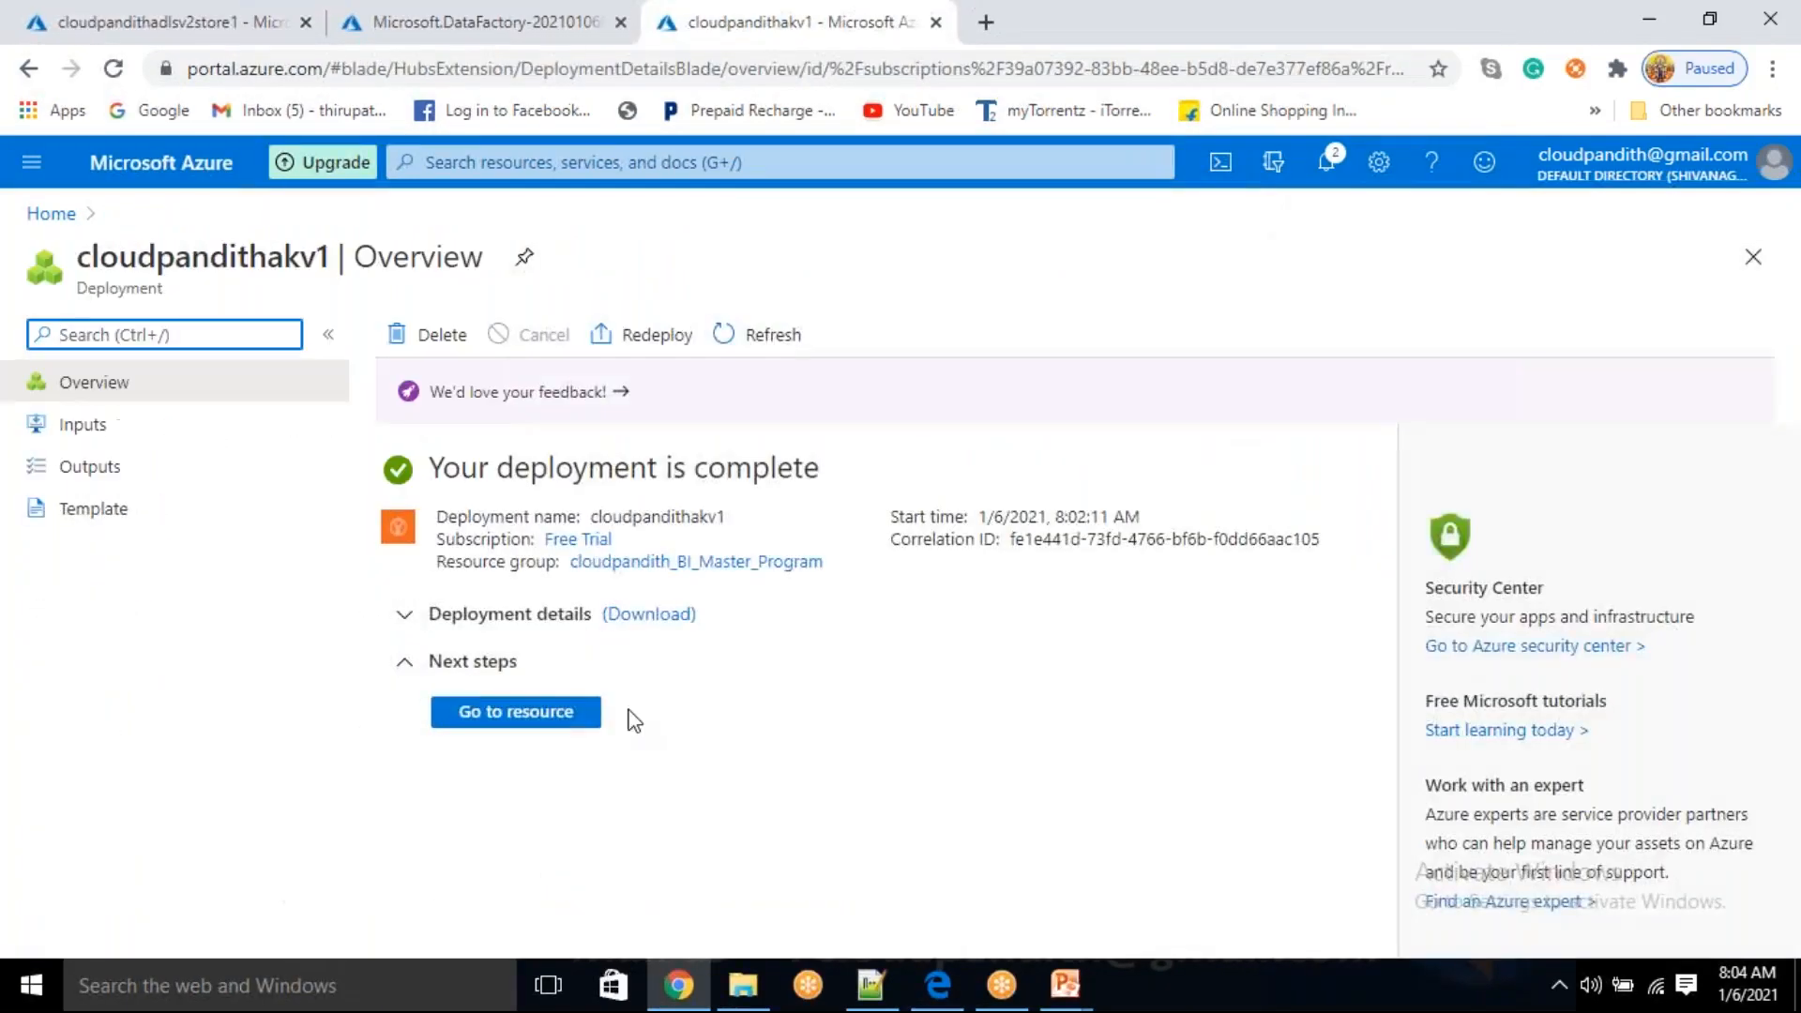
pyautogui.click(516, 712)
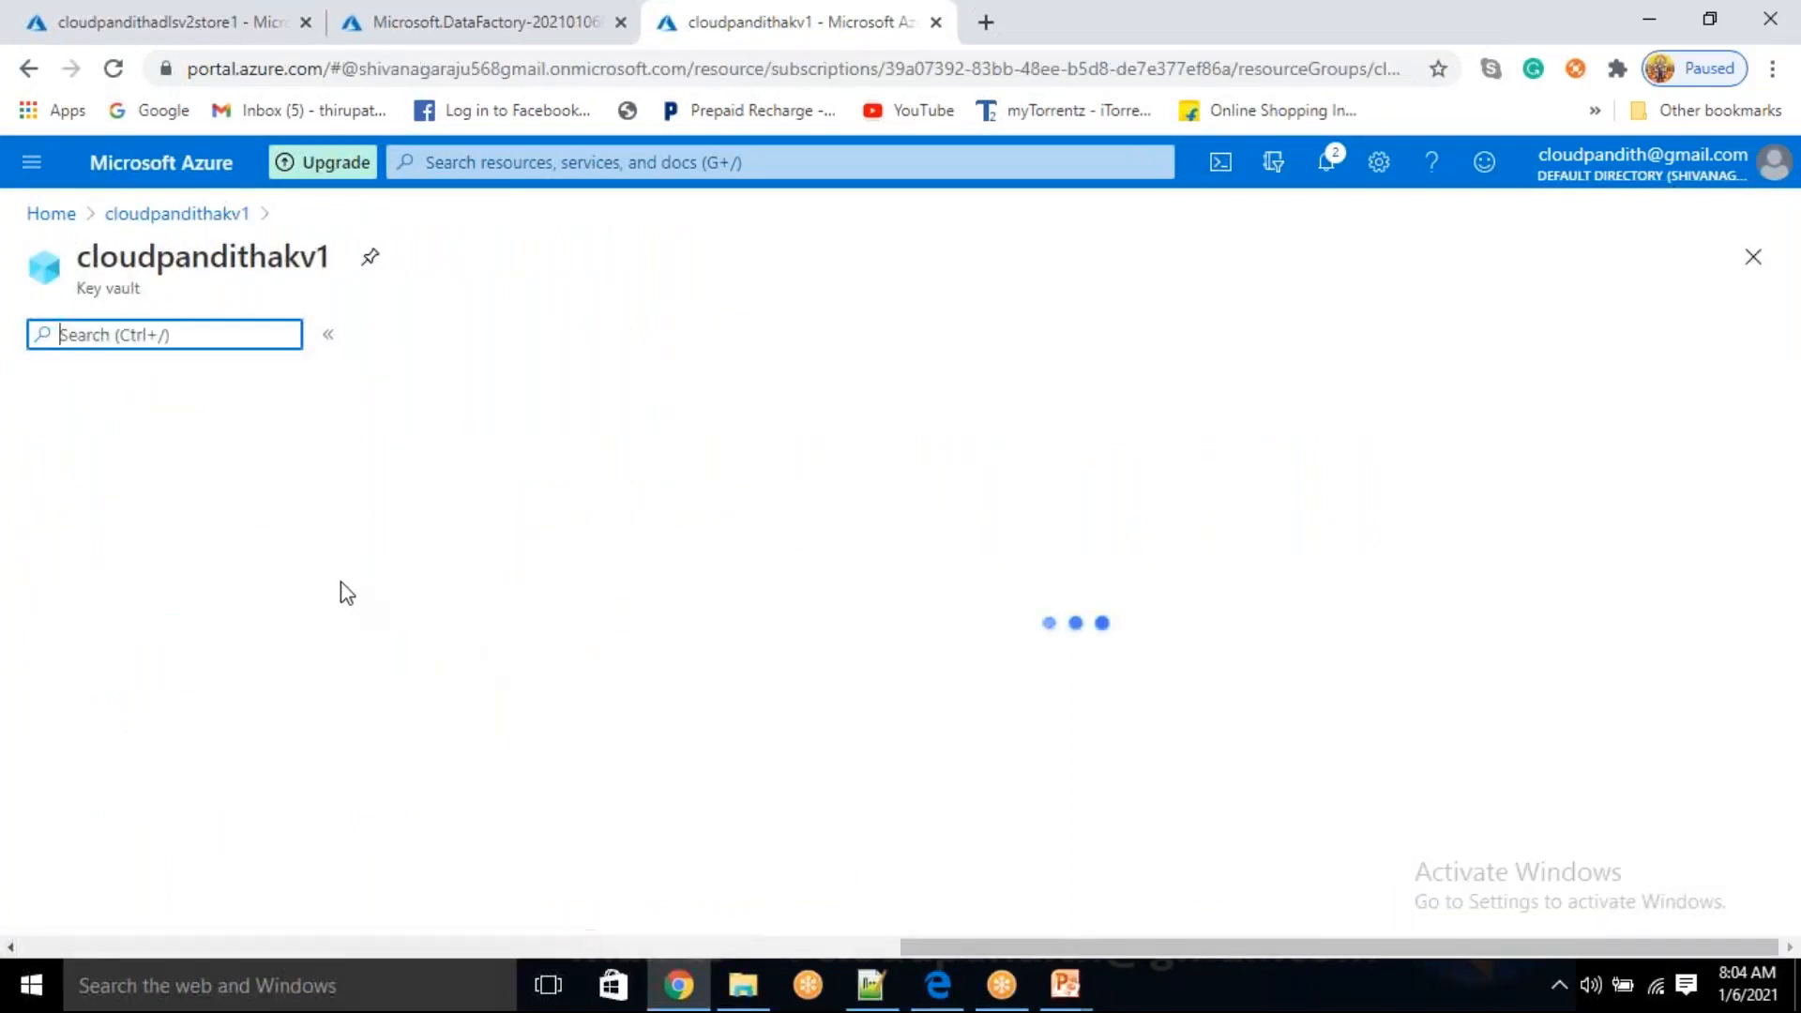
pyautogui.click(145, 743)
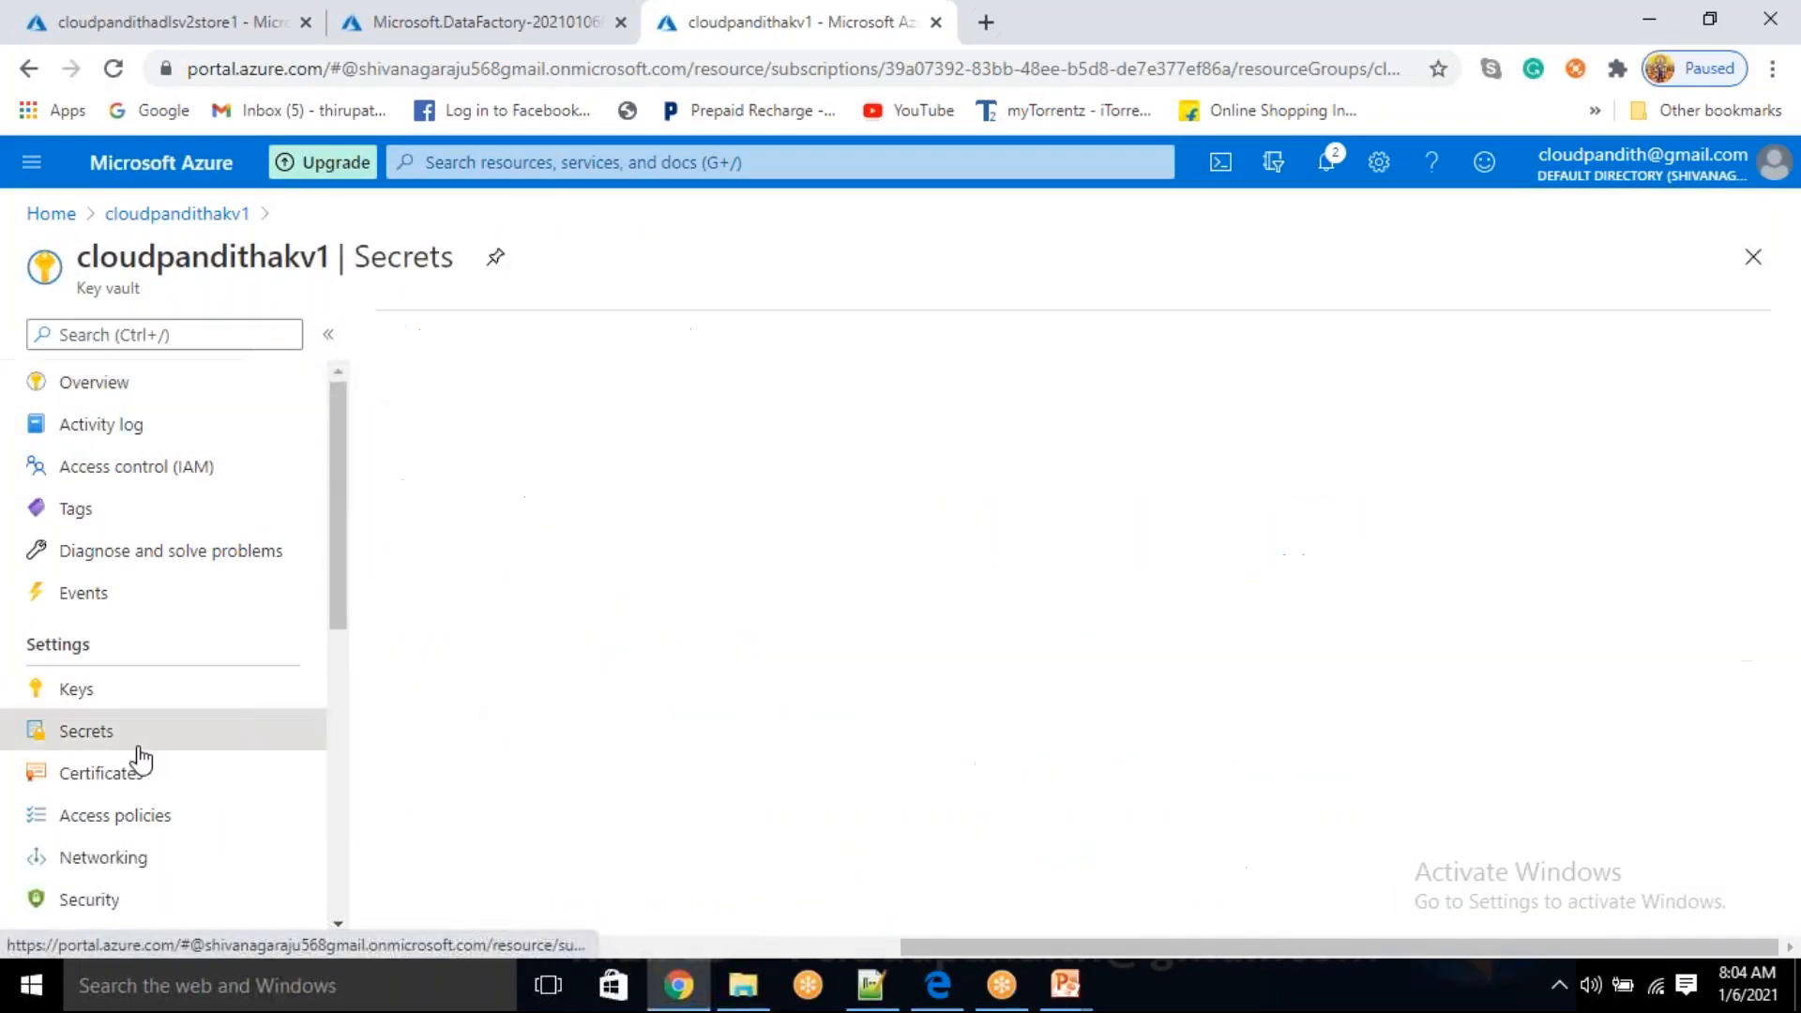
pyautogui.click(472, 336)
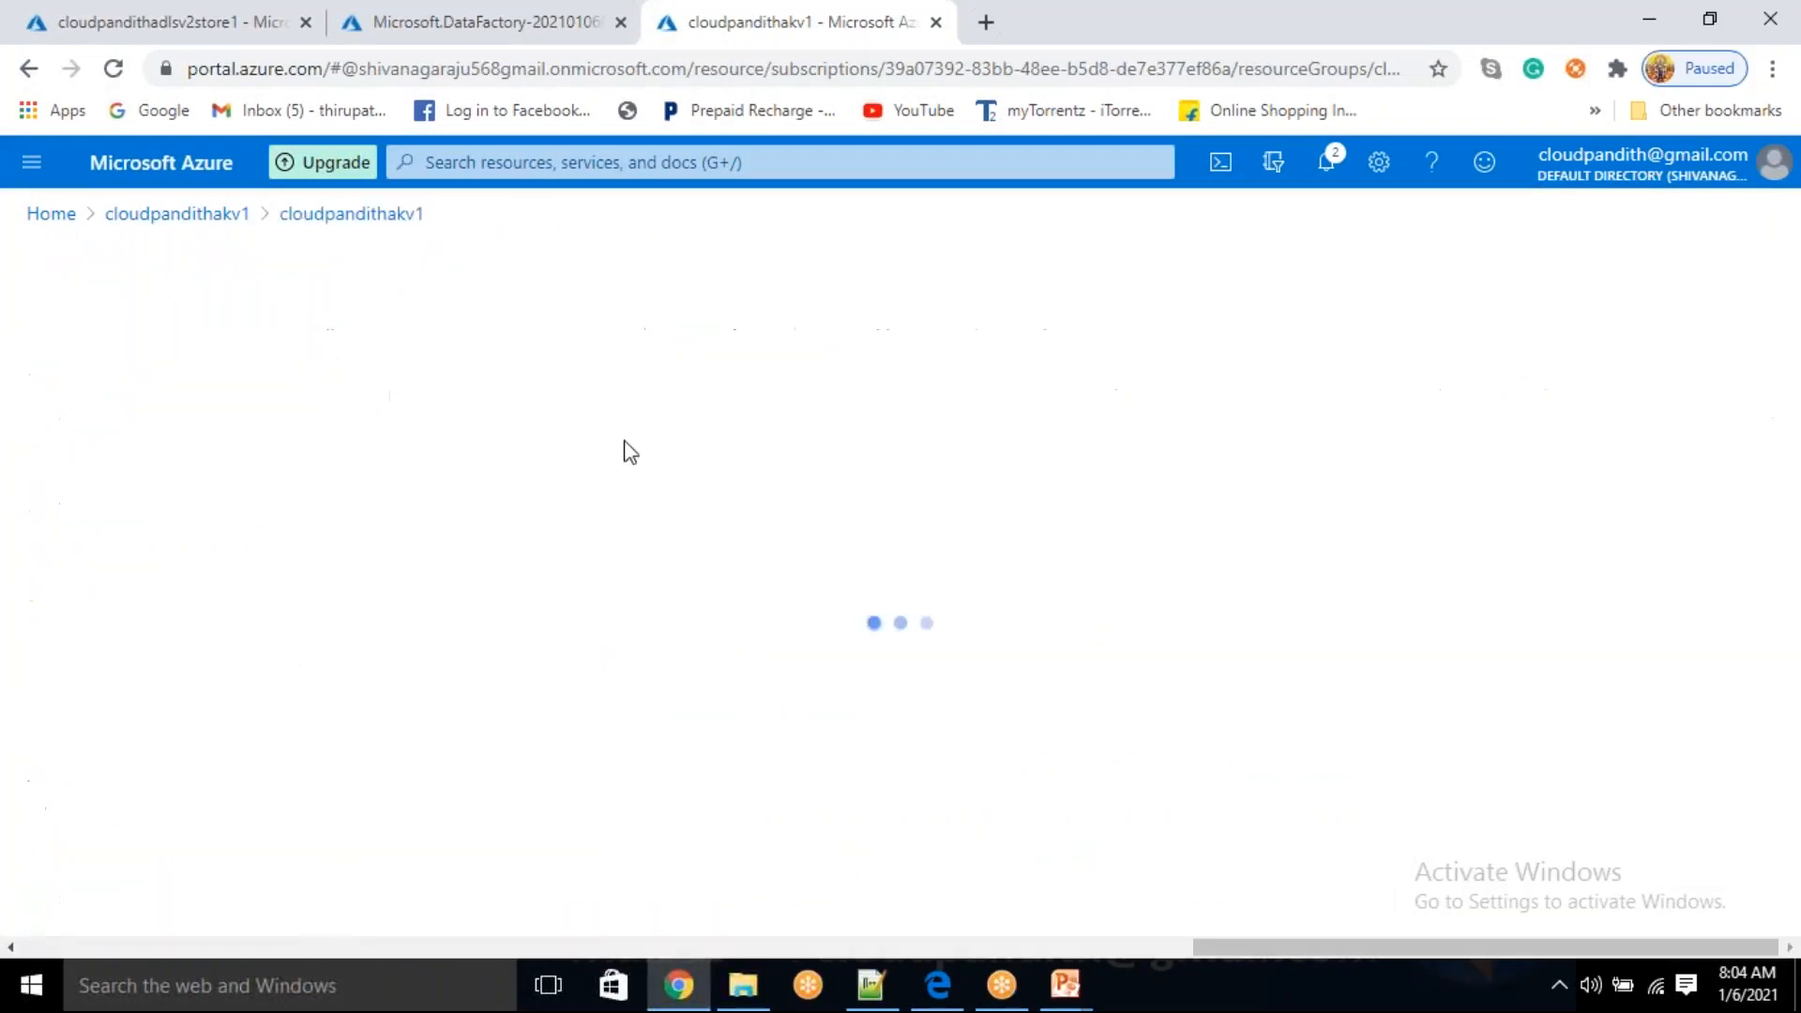
pyautogui.click(473, 415)
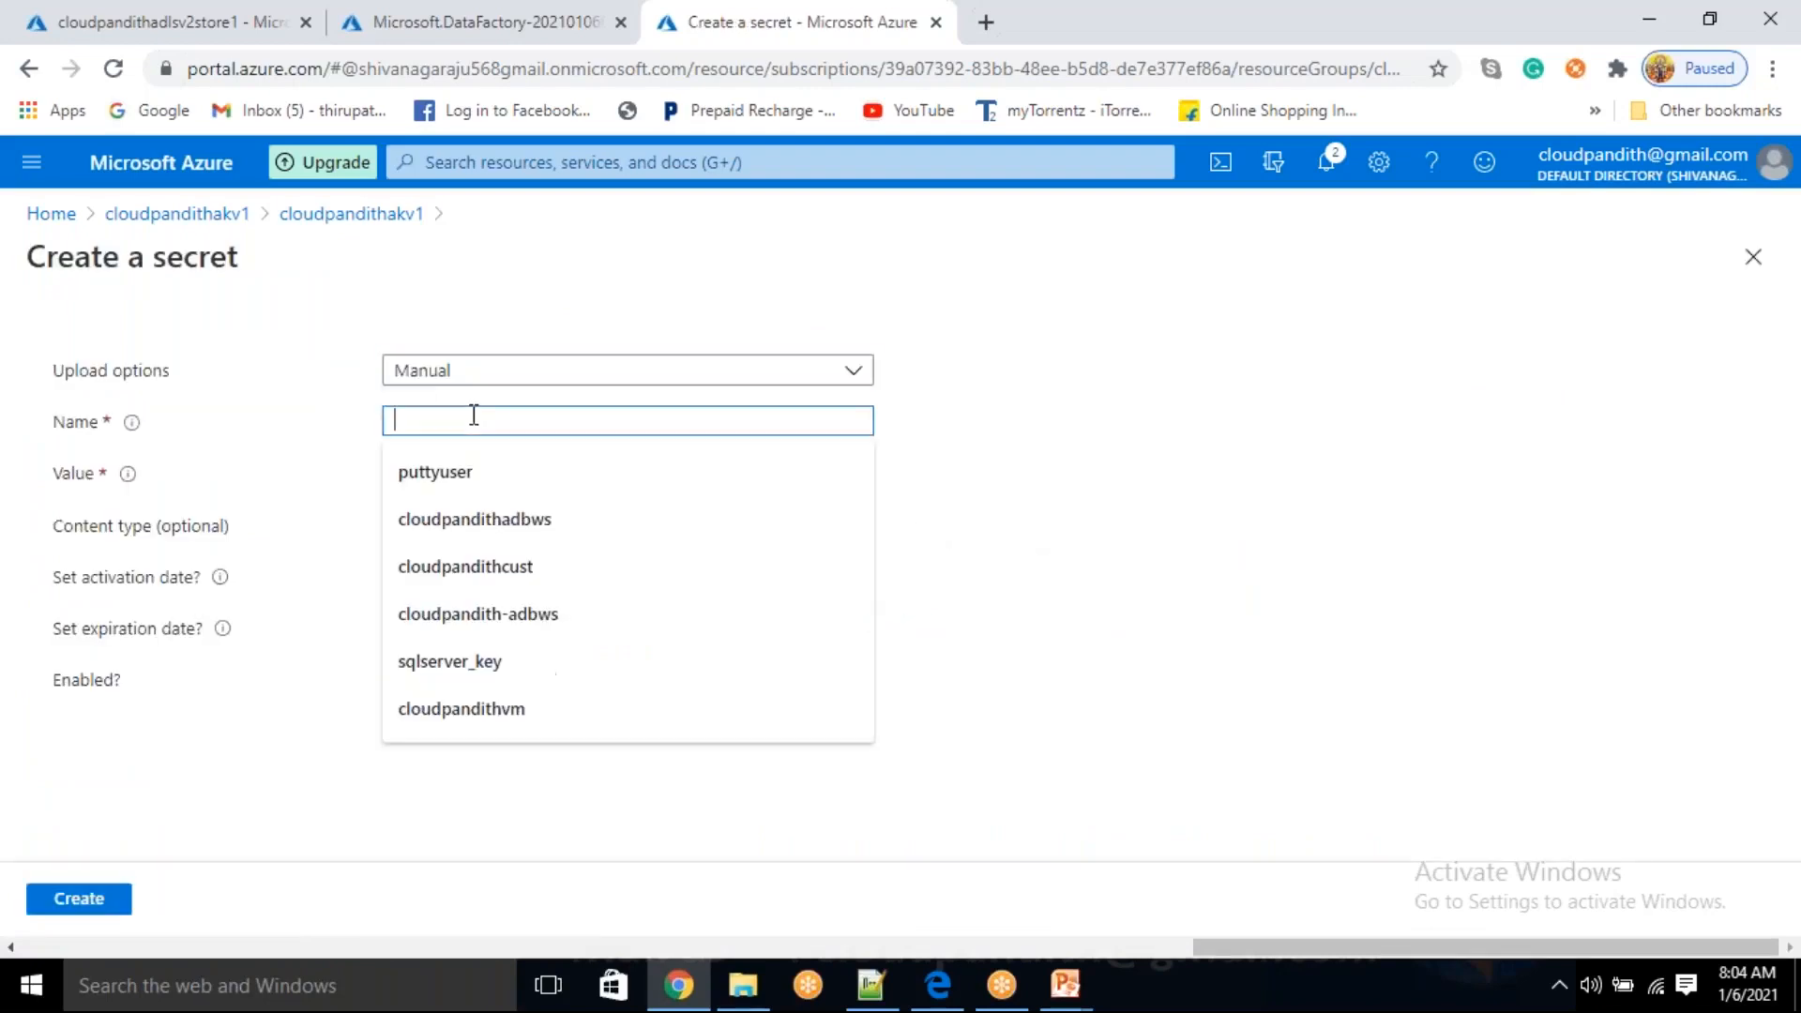
pyautogui.write('adlskey')
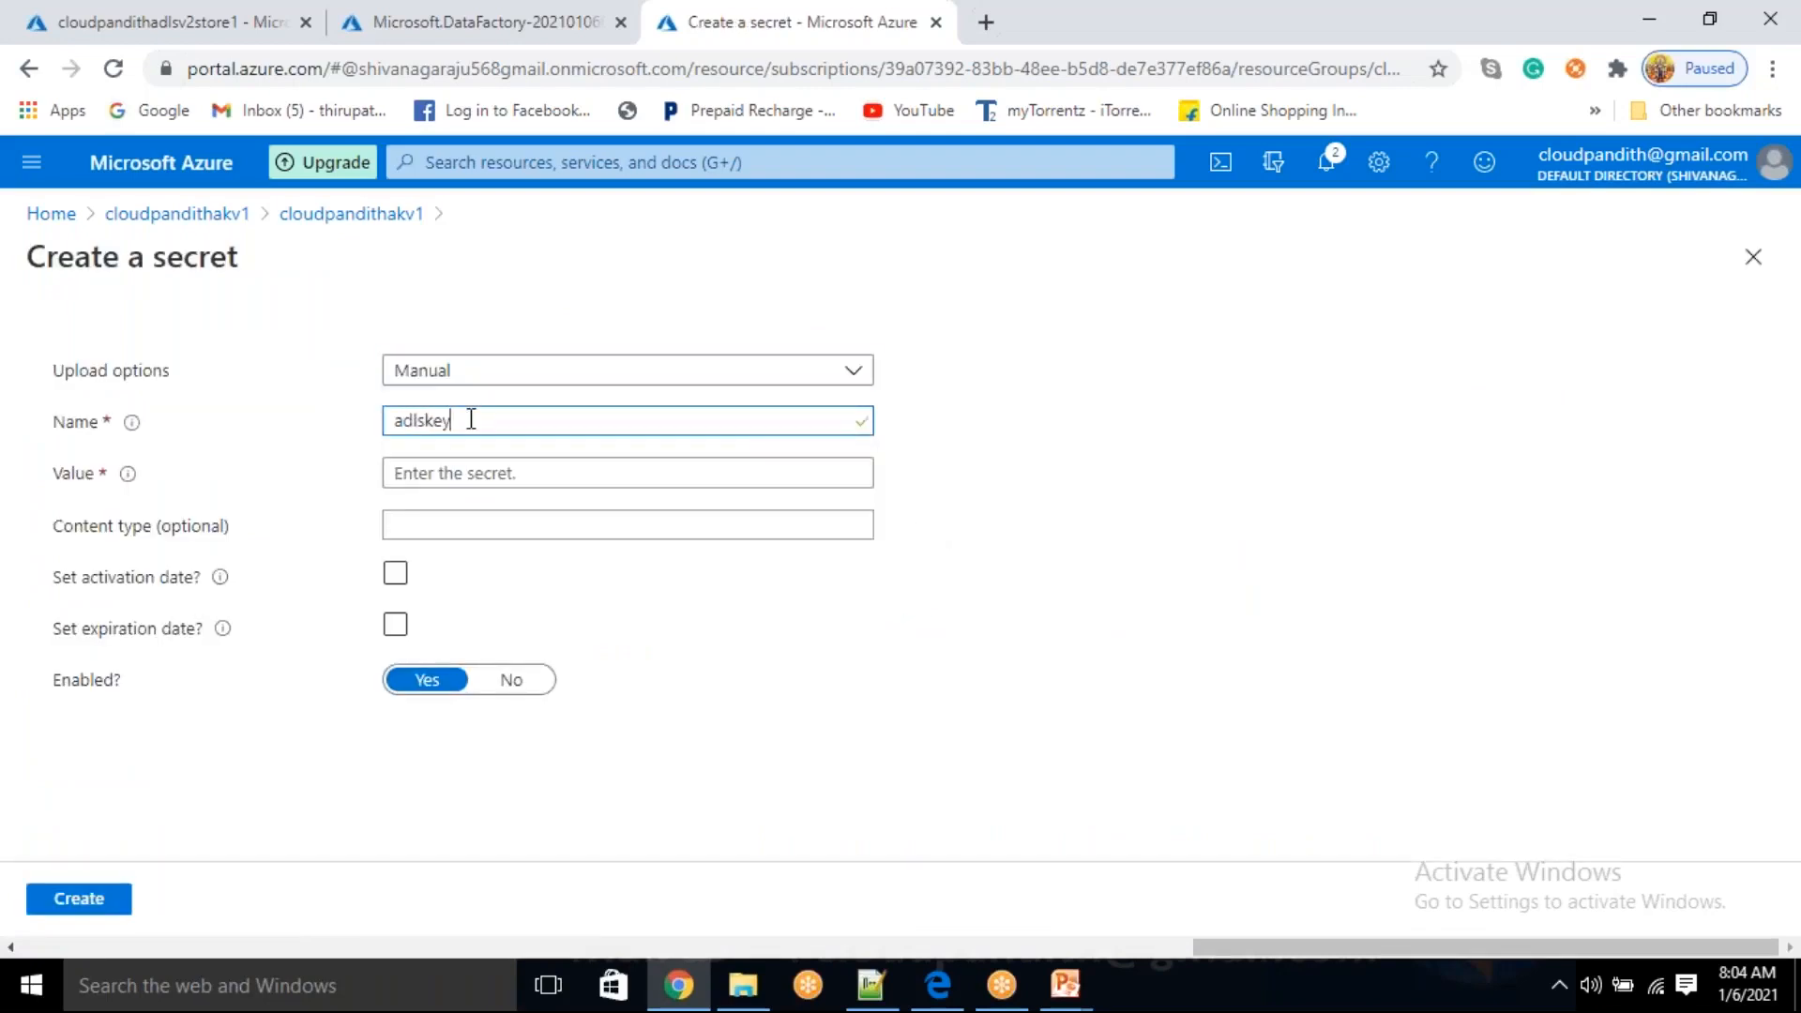
pyautogui.press('Tab')
pyautogui.hotkey('ctrl', 'v')
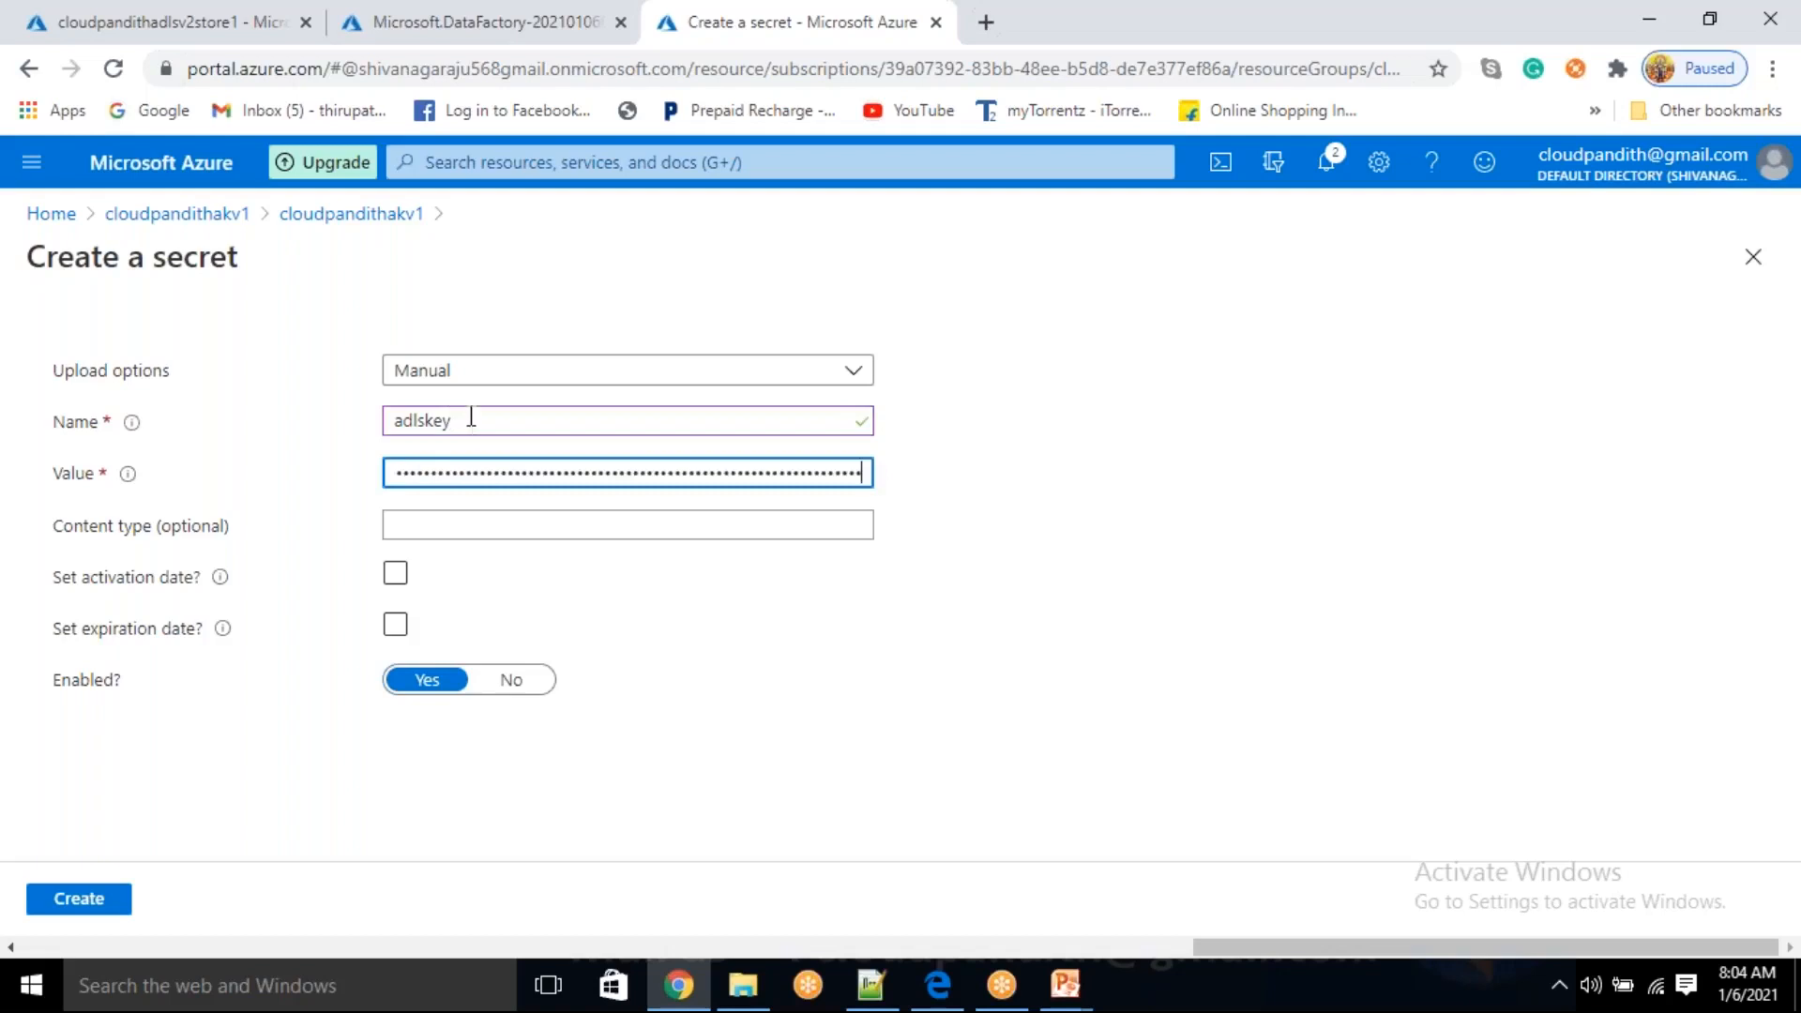
pyautogui.click(42, 907)
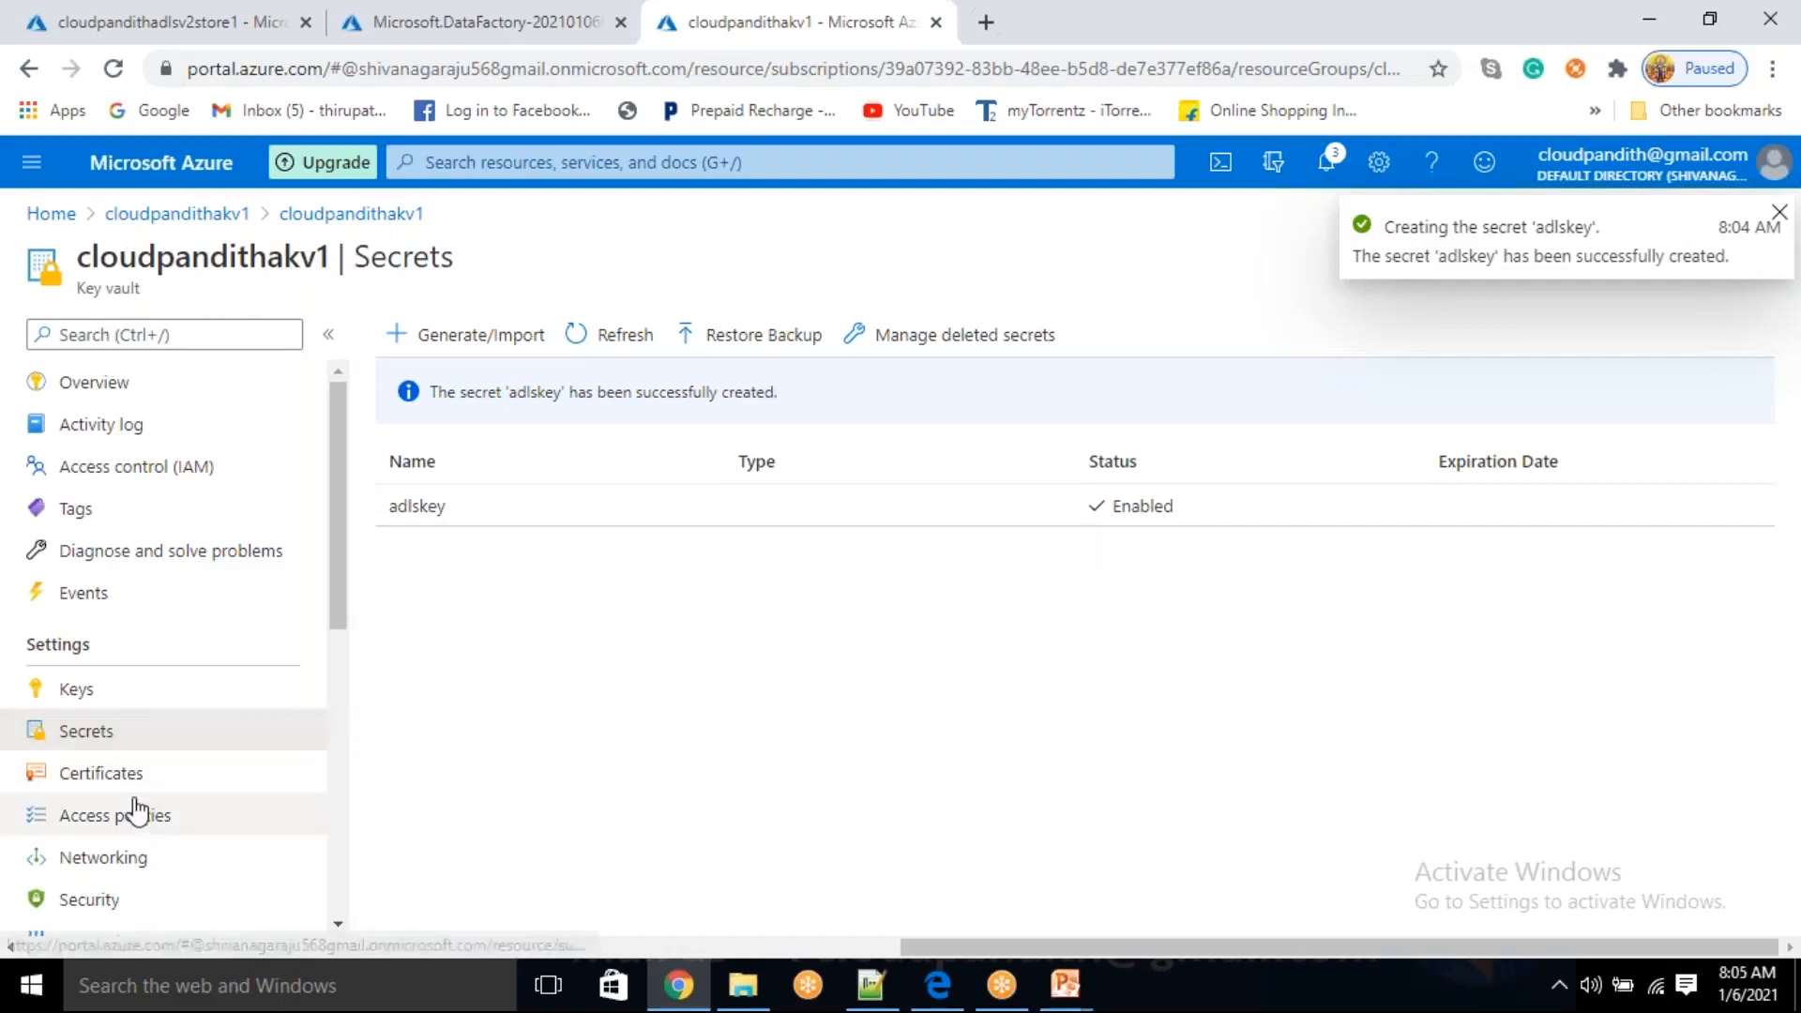
# - Start a new access policy for the key vault using the Key, Secret, & Certificate Management template
pyautogui.scroll(-2, 132, 807)
pyautogui.click(130, 686)
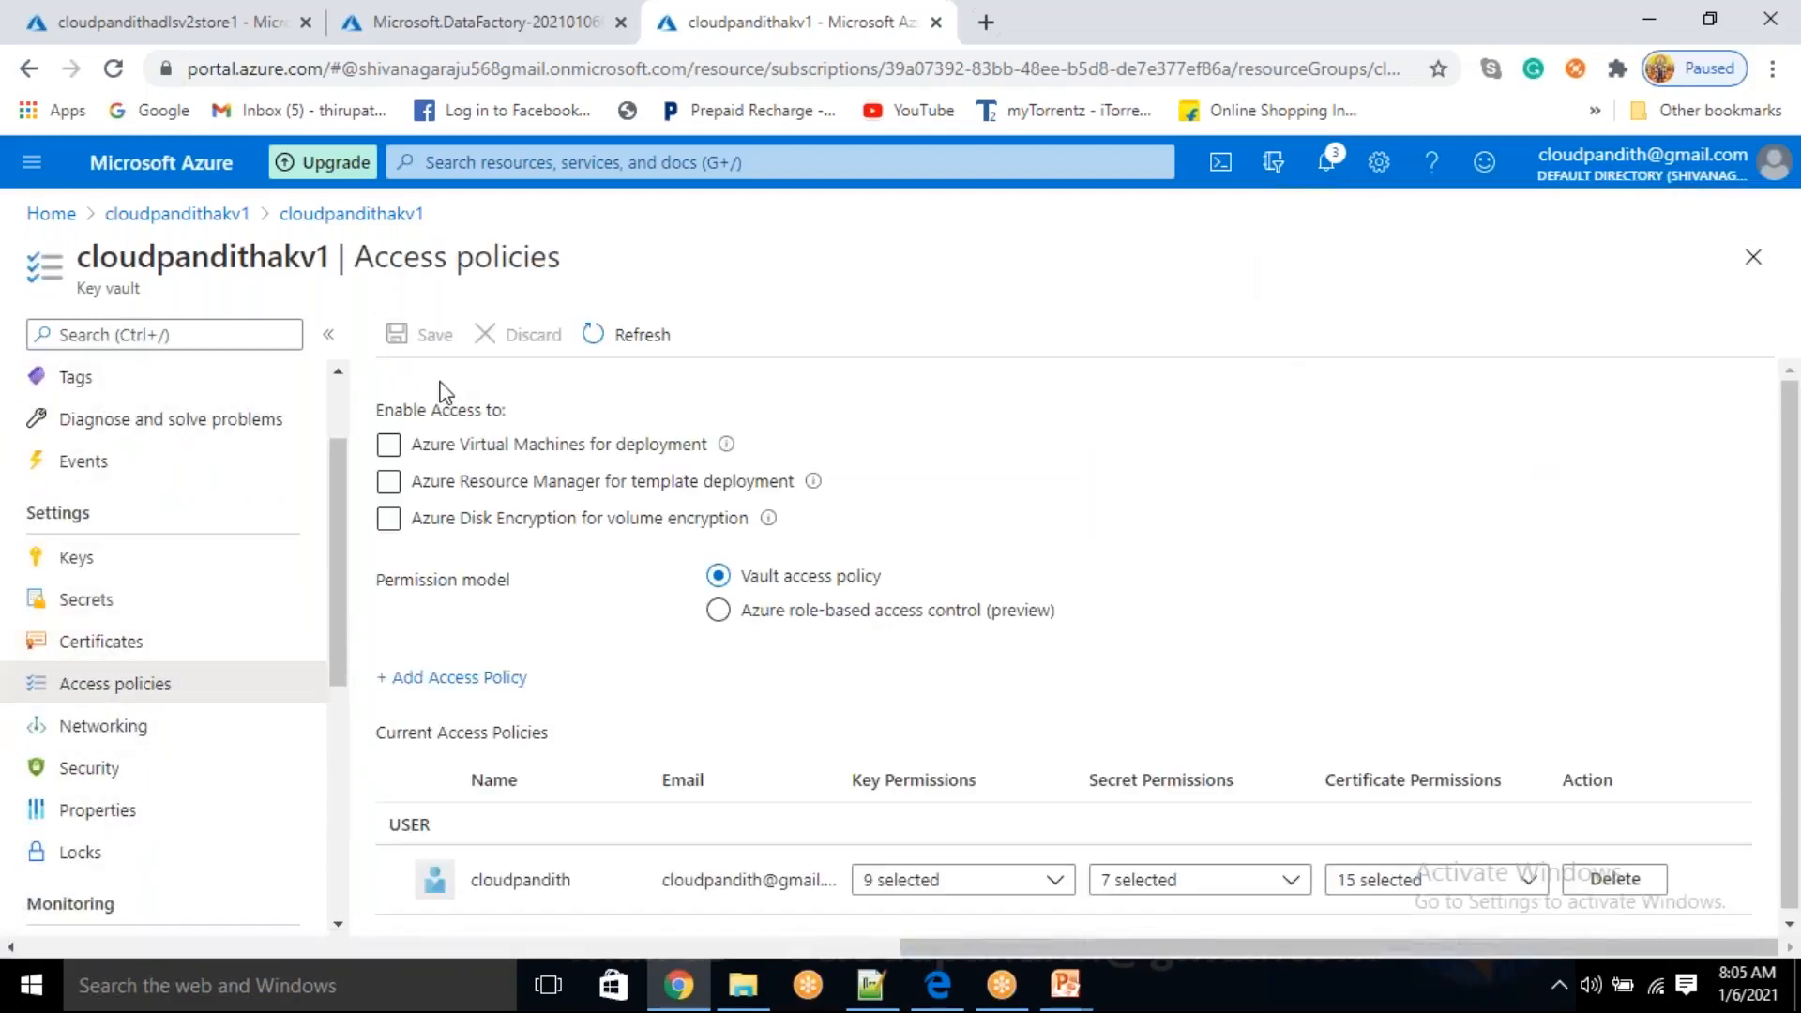
pyautogui.click(478, 677)
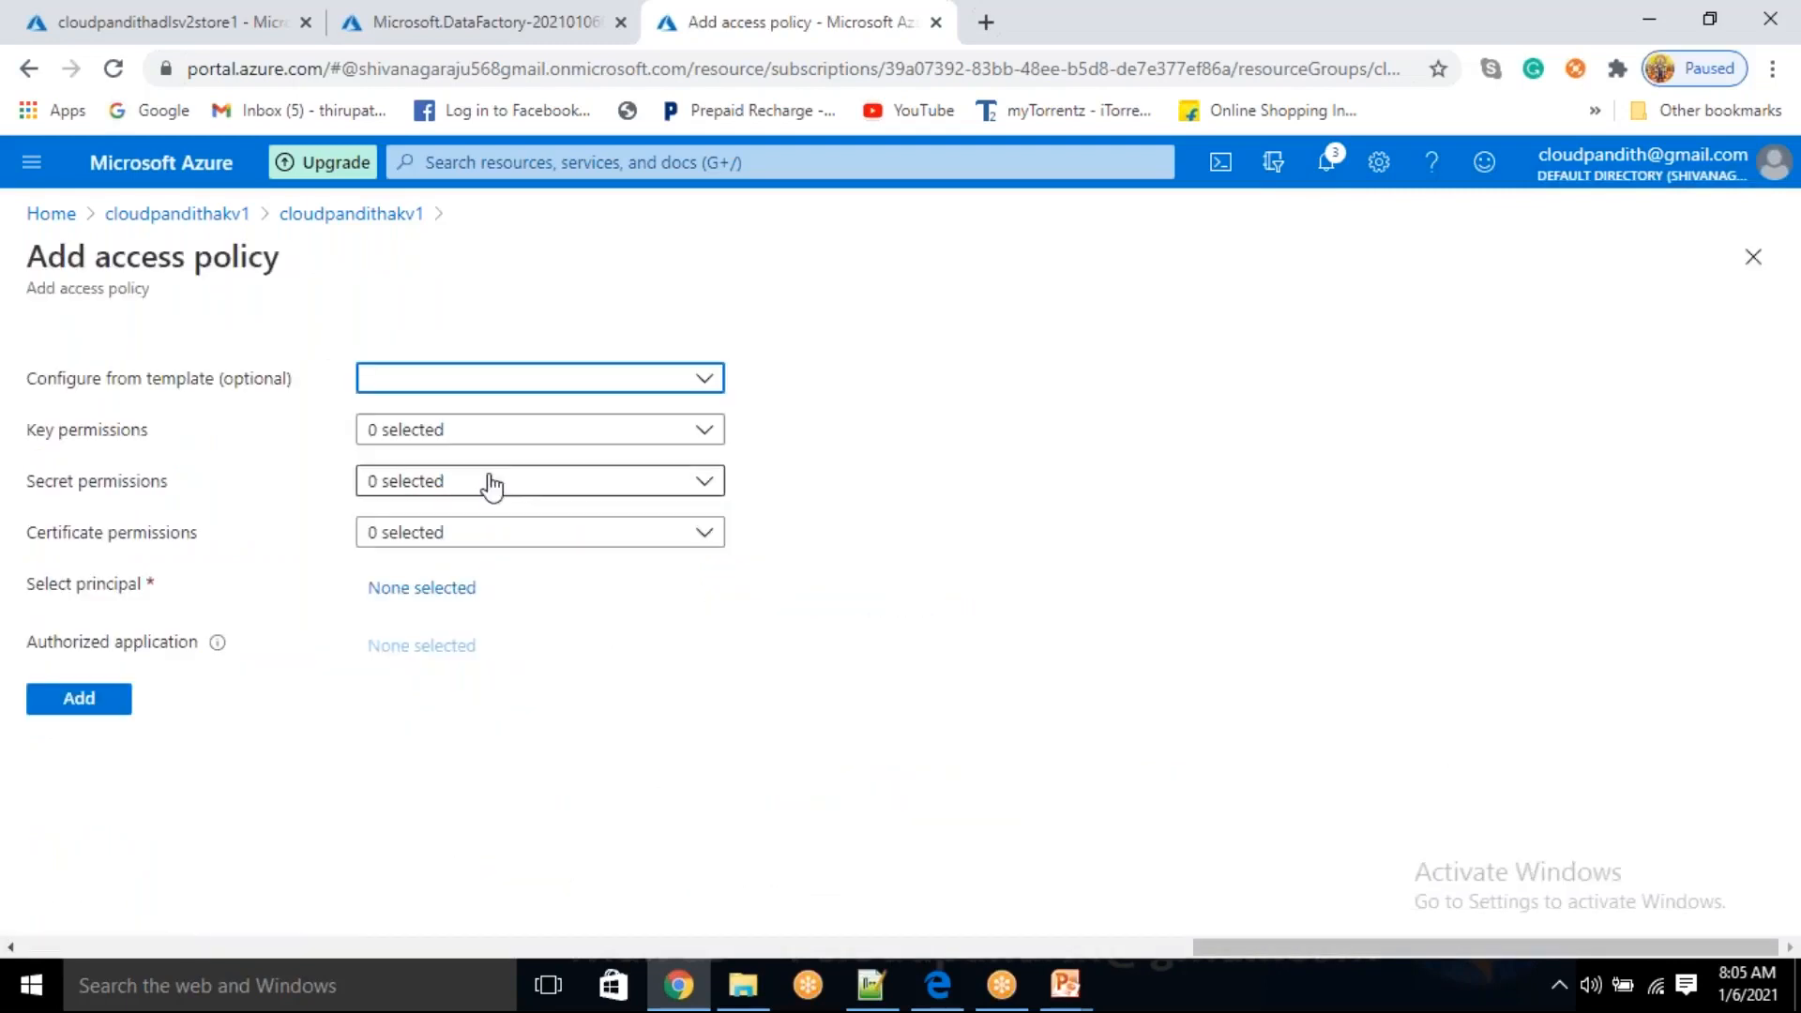
pyautogui.click(479, 392)
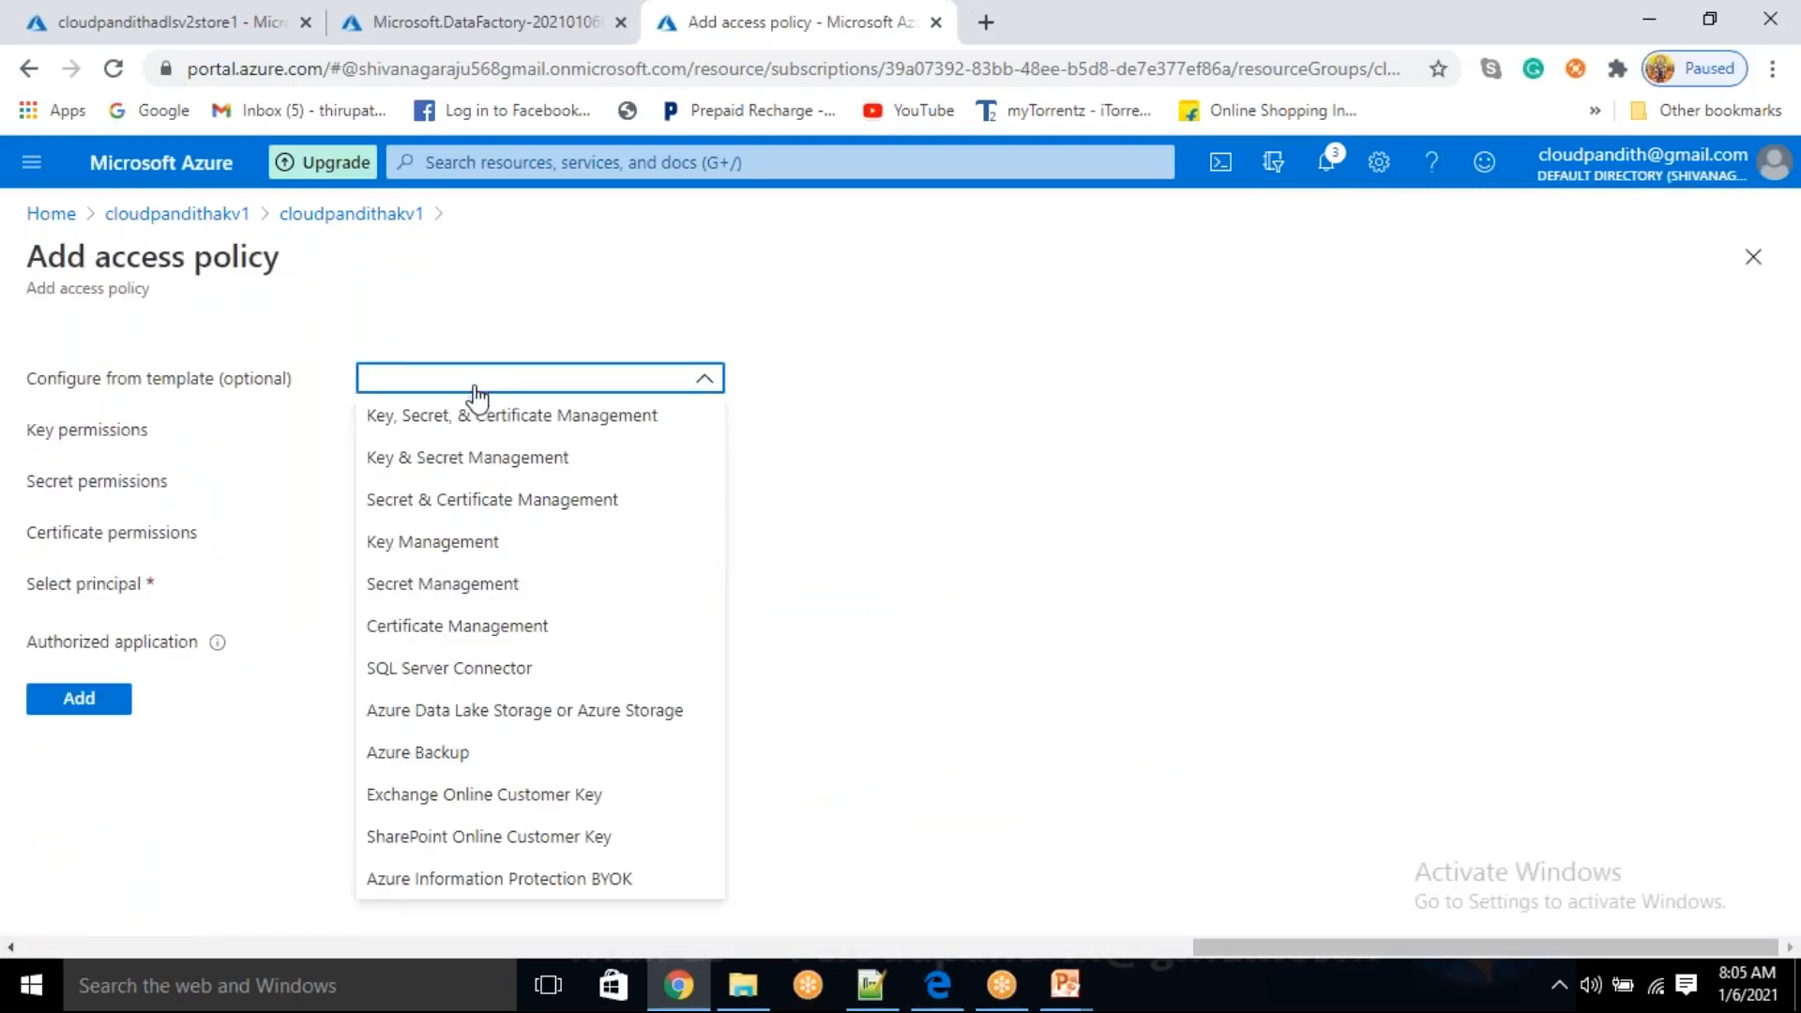
pyautogui.click(465, 427)
# - Assign the cloudpandithadfv21 data factory as the policy's principal, then add the policy and save the key vault's access policies
pyautogui.click(438, 601)
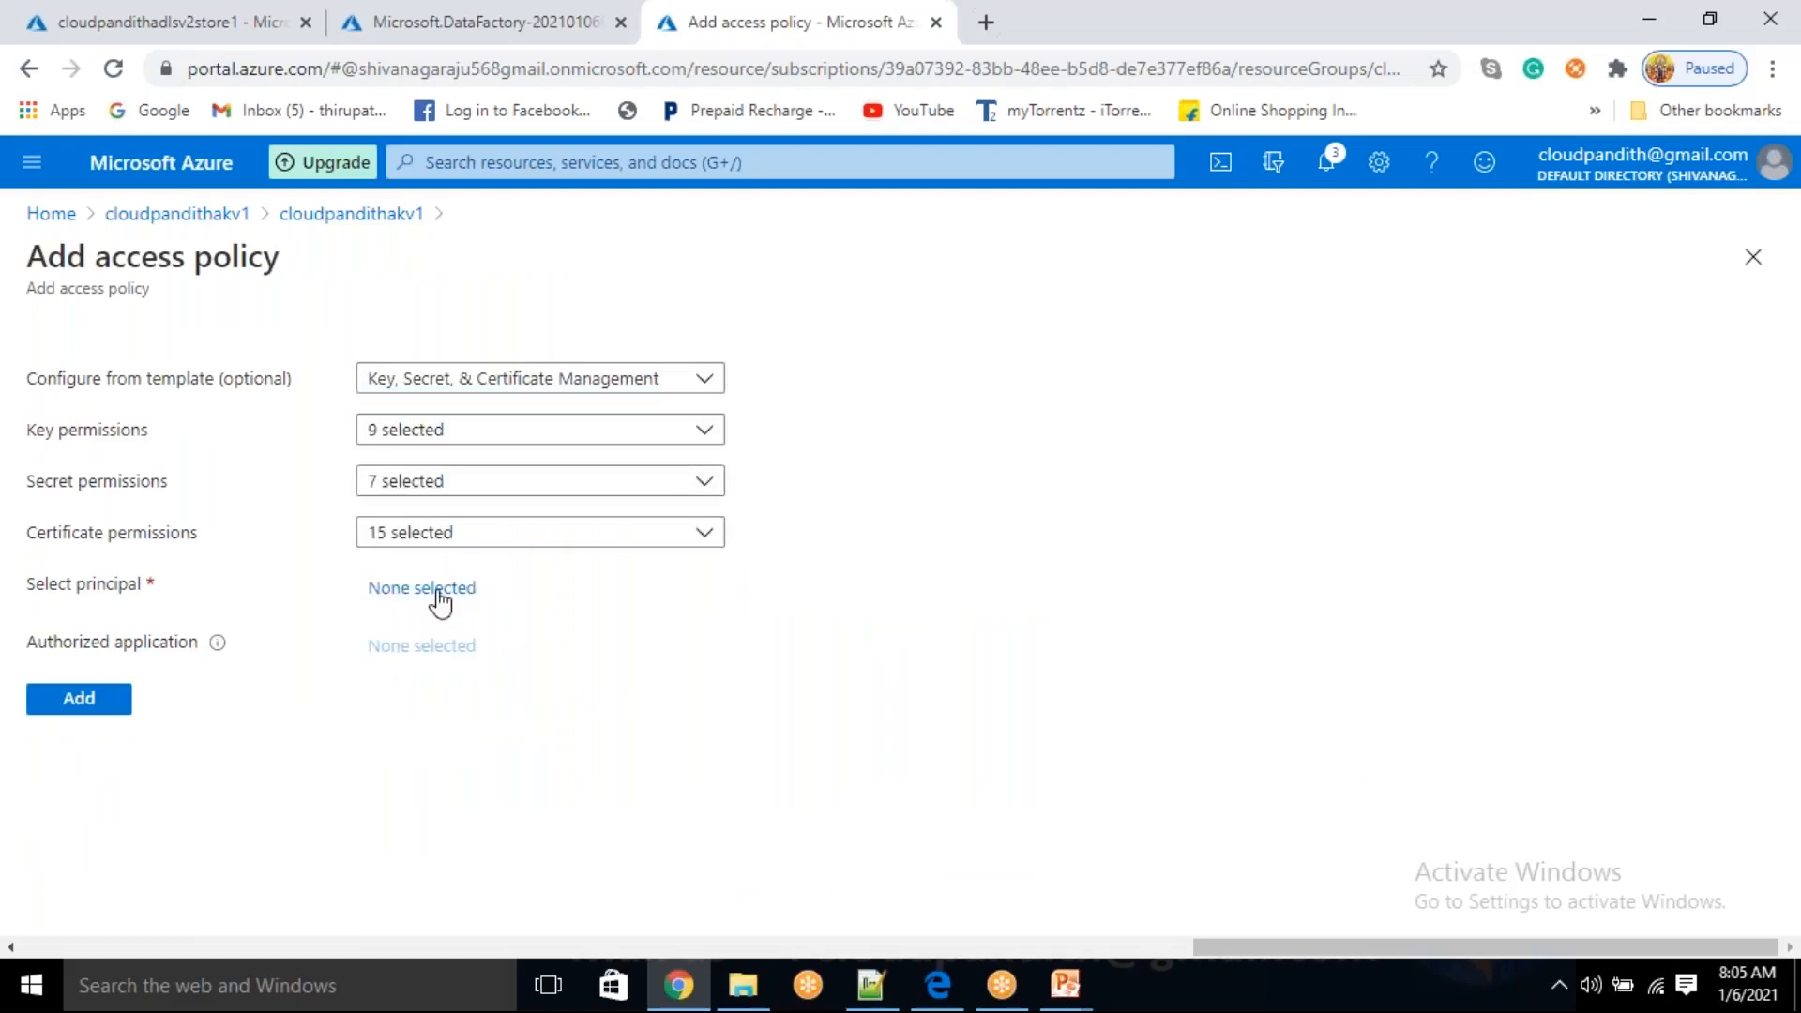
pyautogui.click(1240, 319)
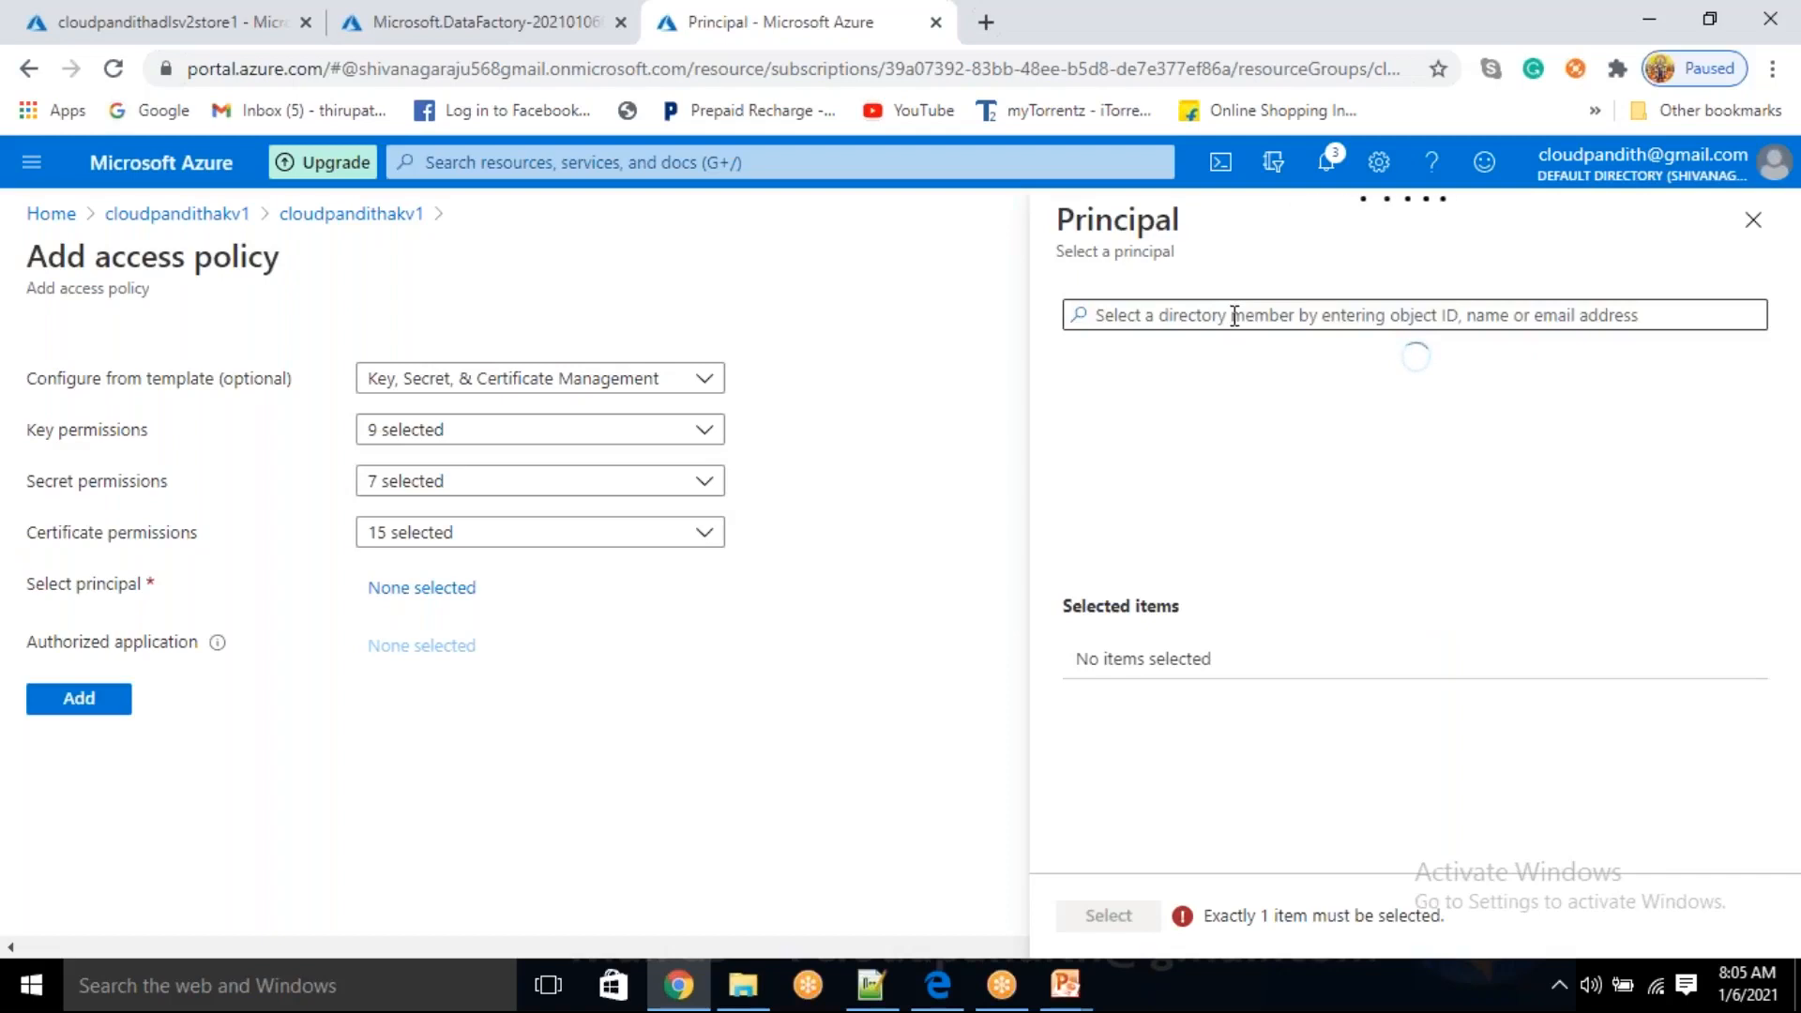
pyautogui.write('cloudpandith')
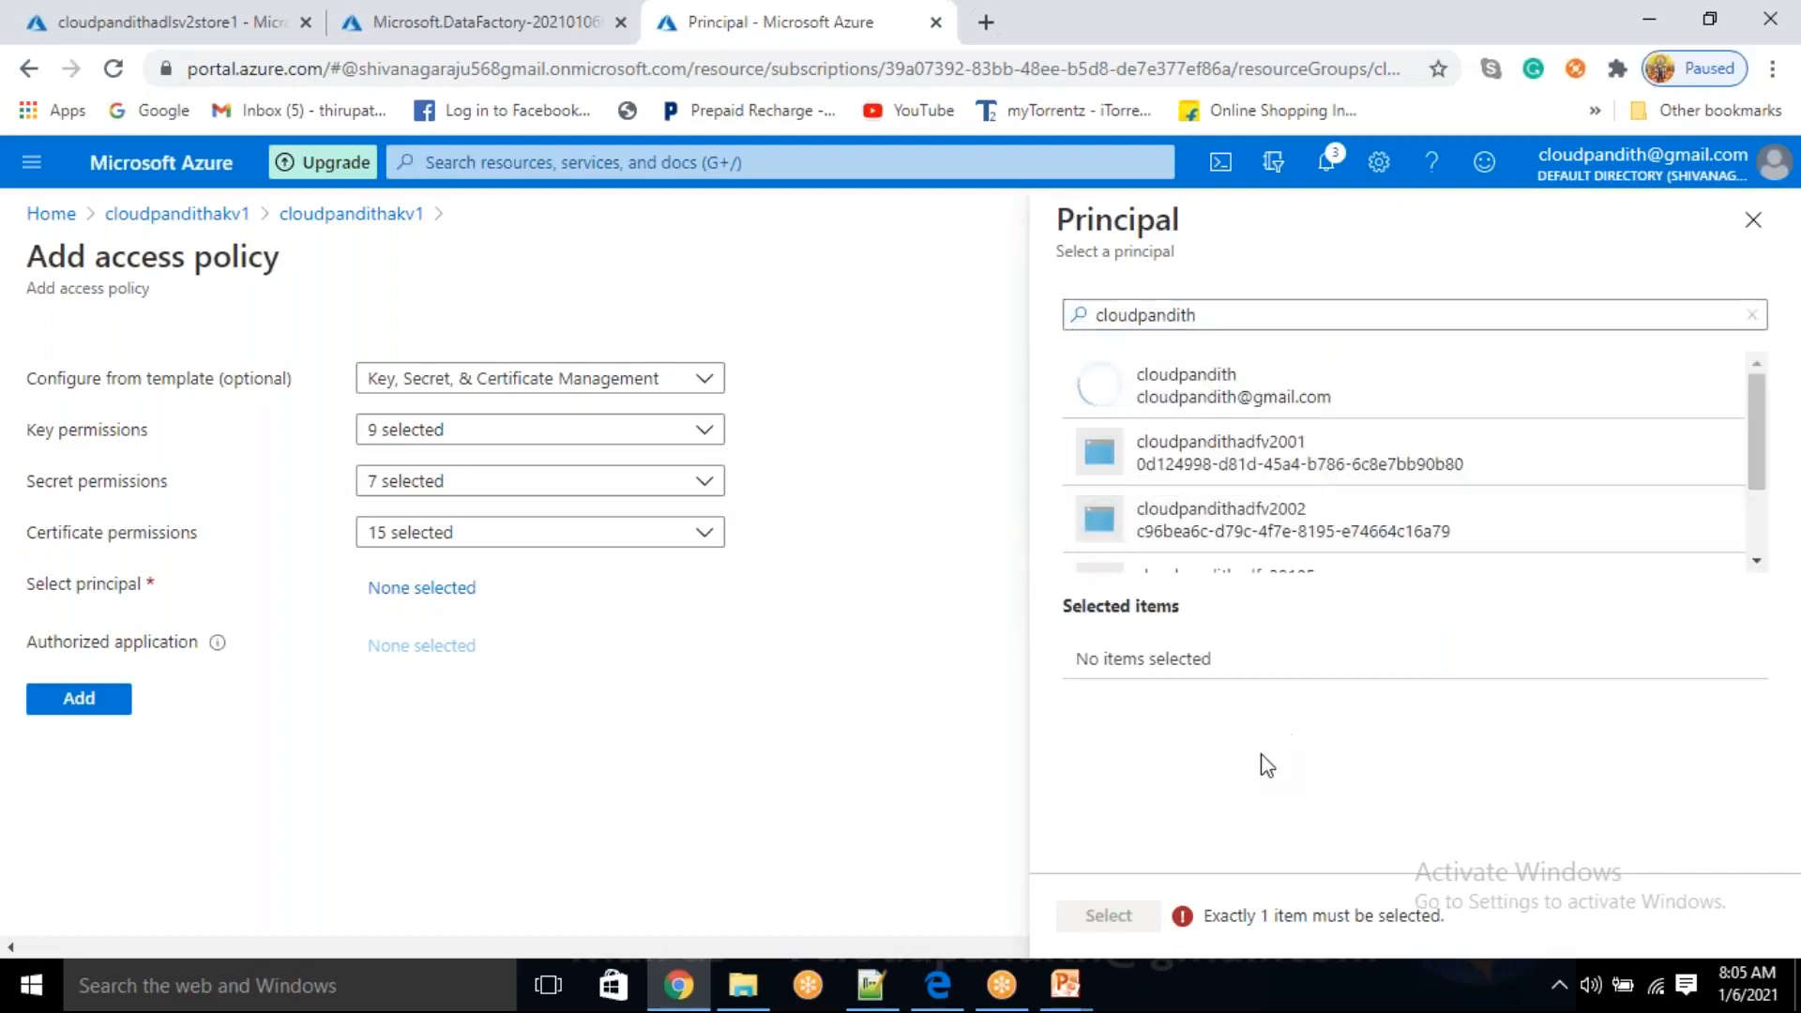
pyautogui.scroll(-1, 1333, 511)
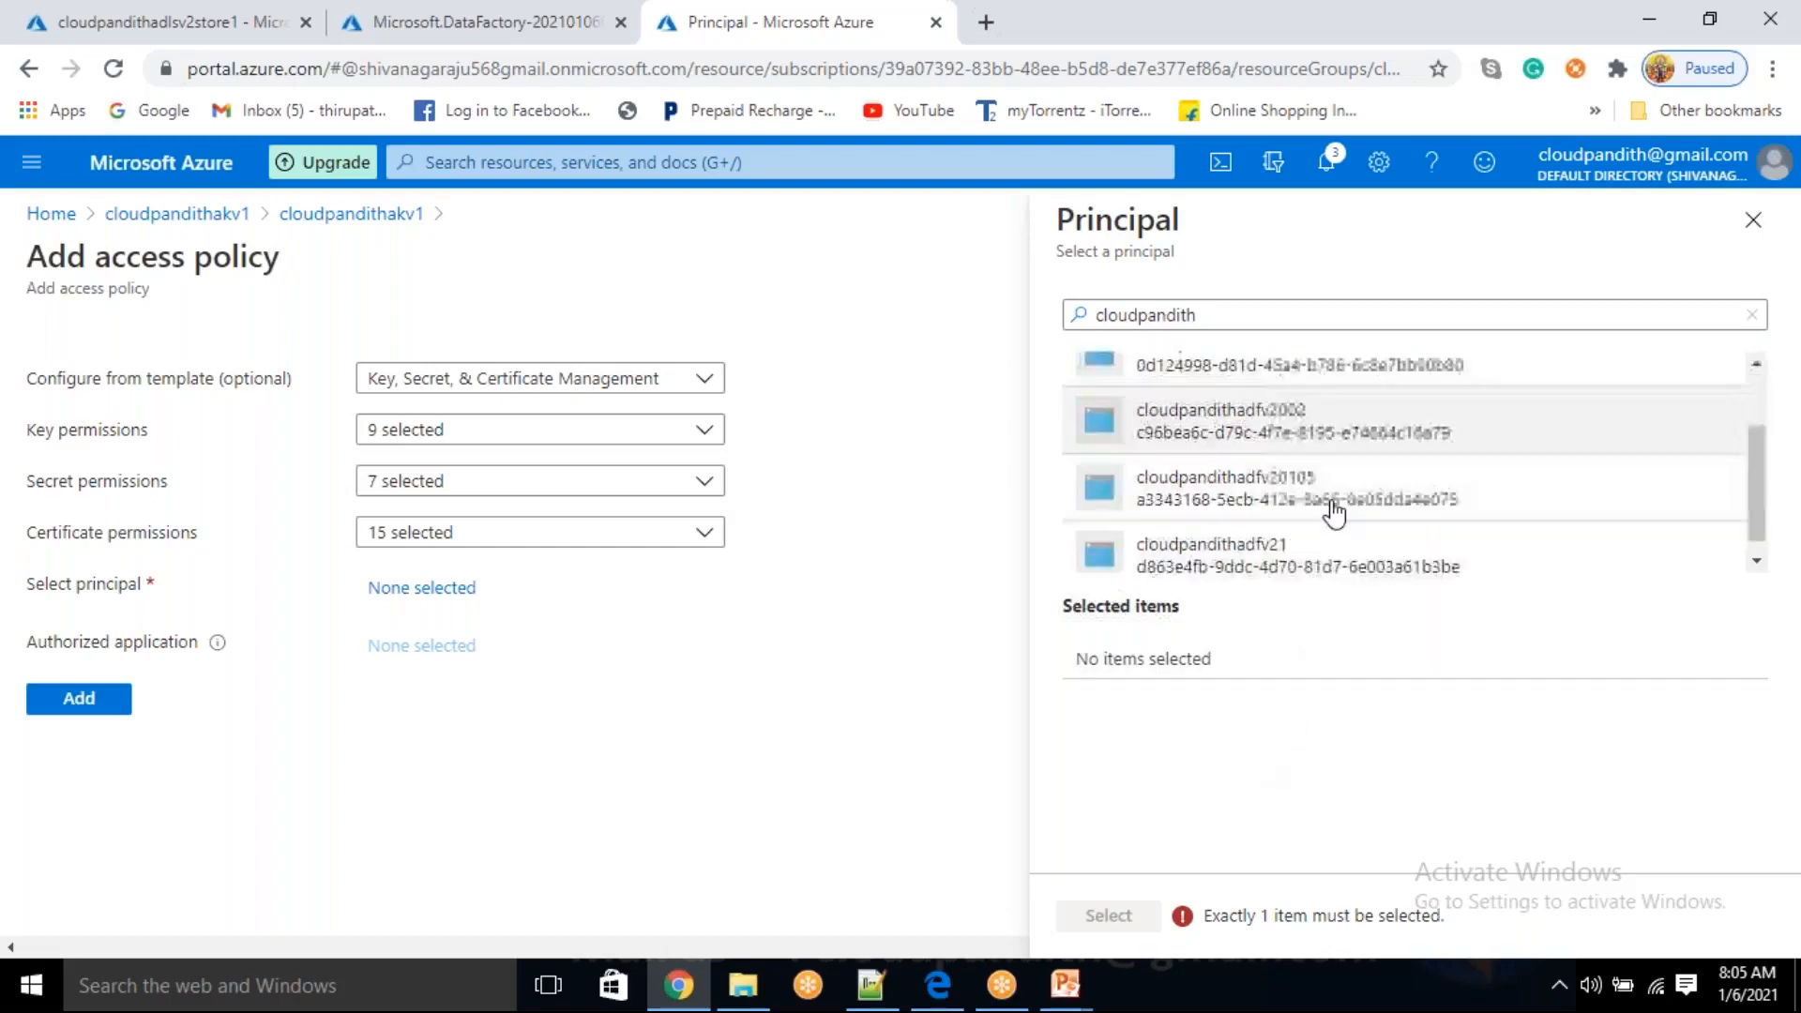
pyautogui.click(1304, 540)
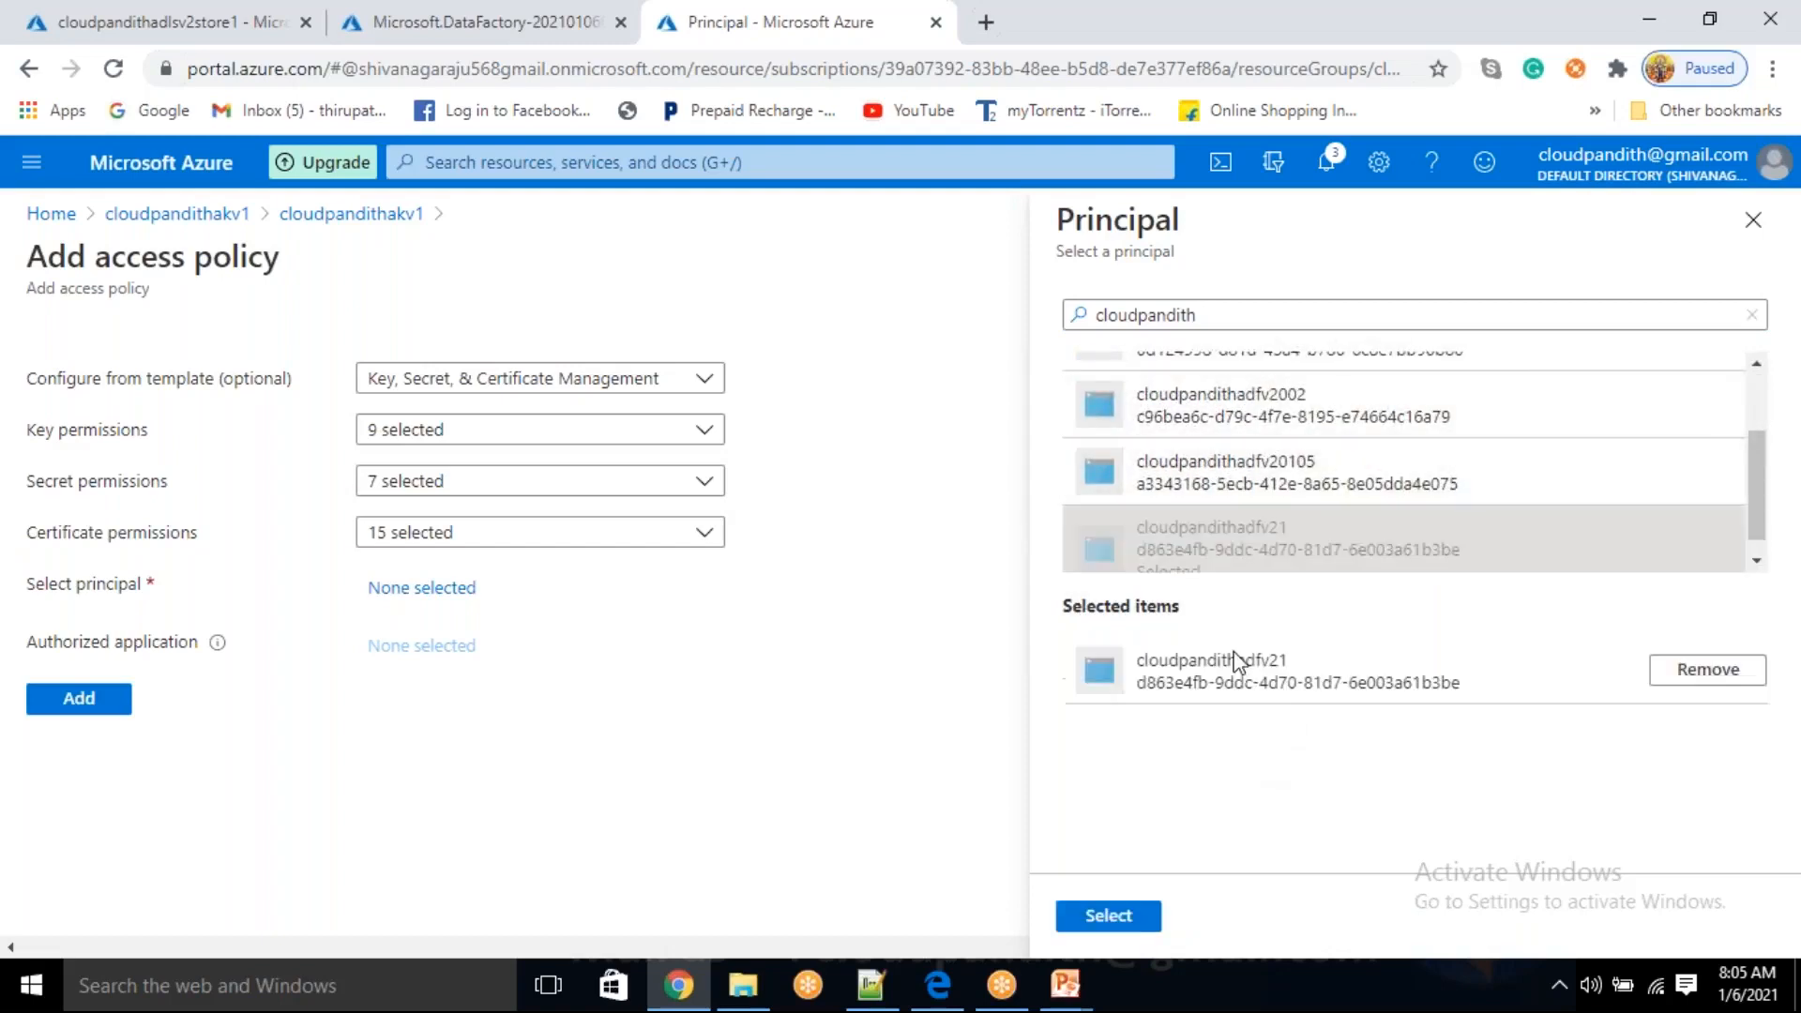
pyautogui.click(1107, 916)
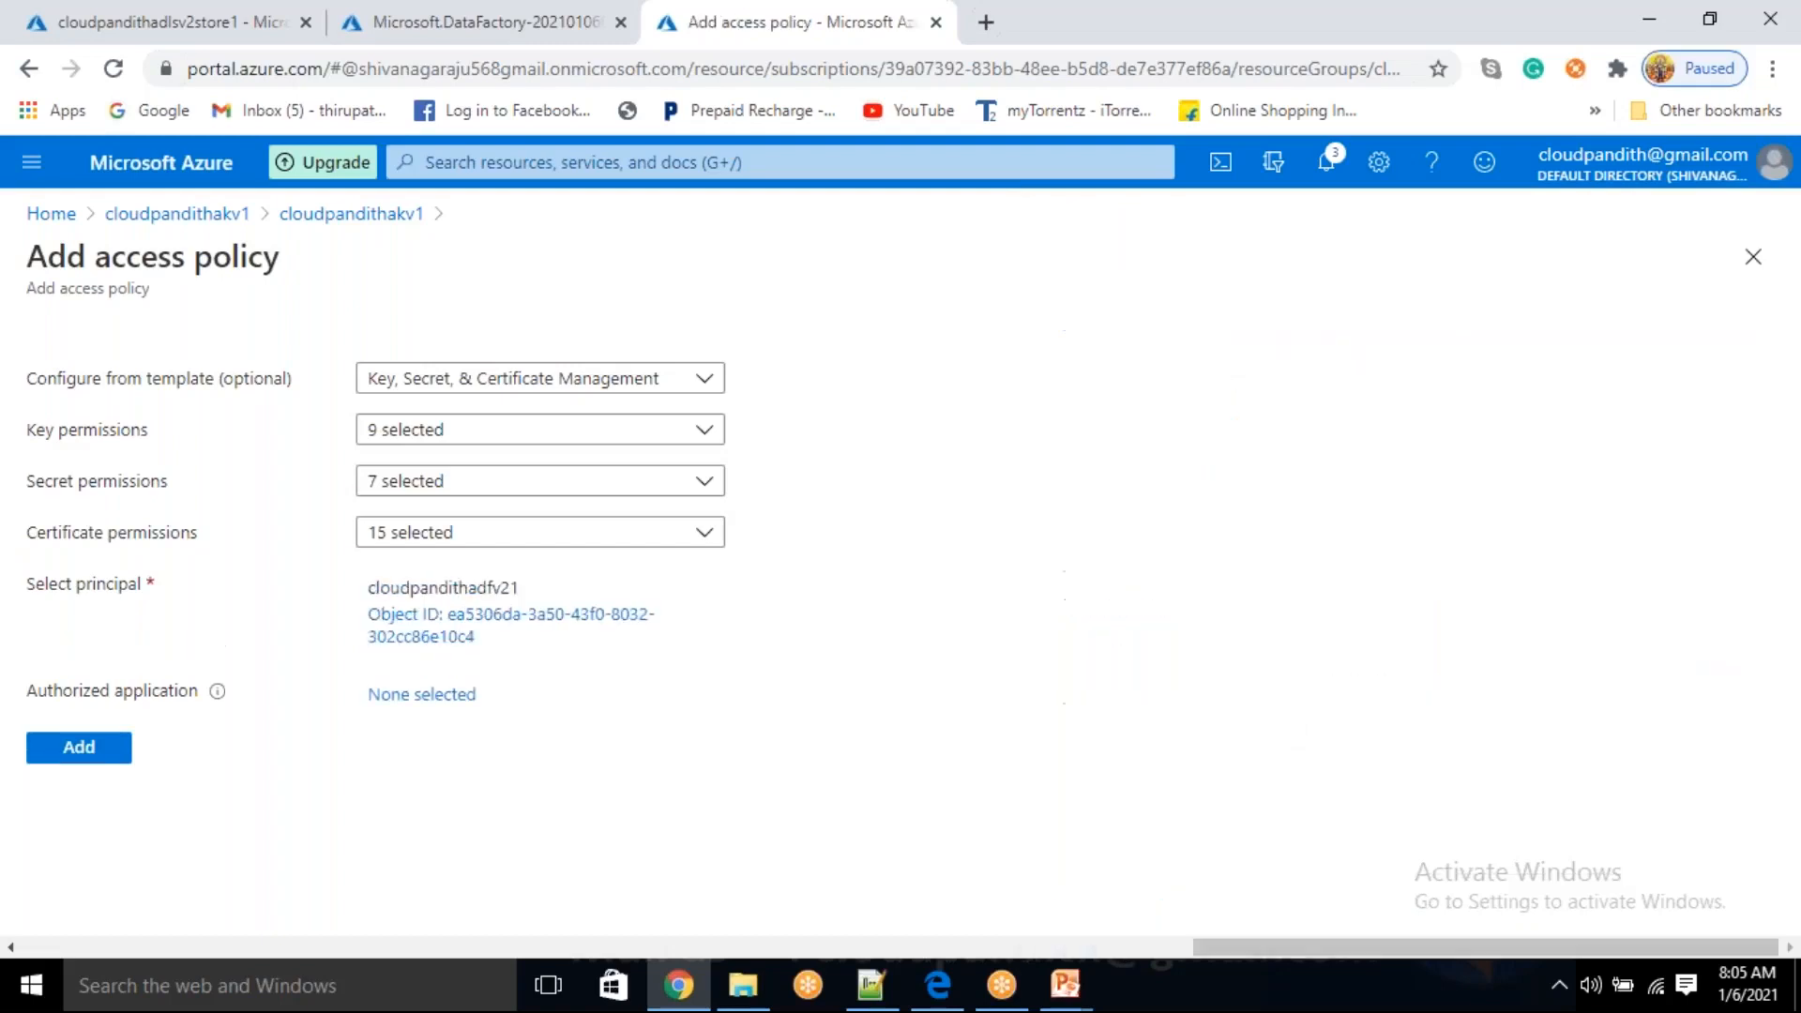
pyautogui.click(71, 756)
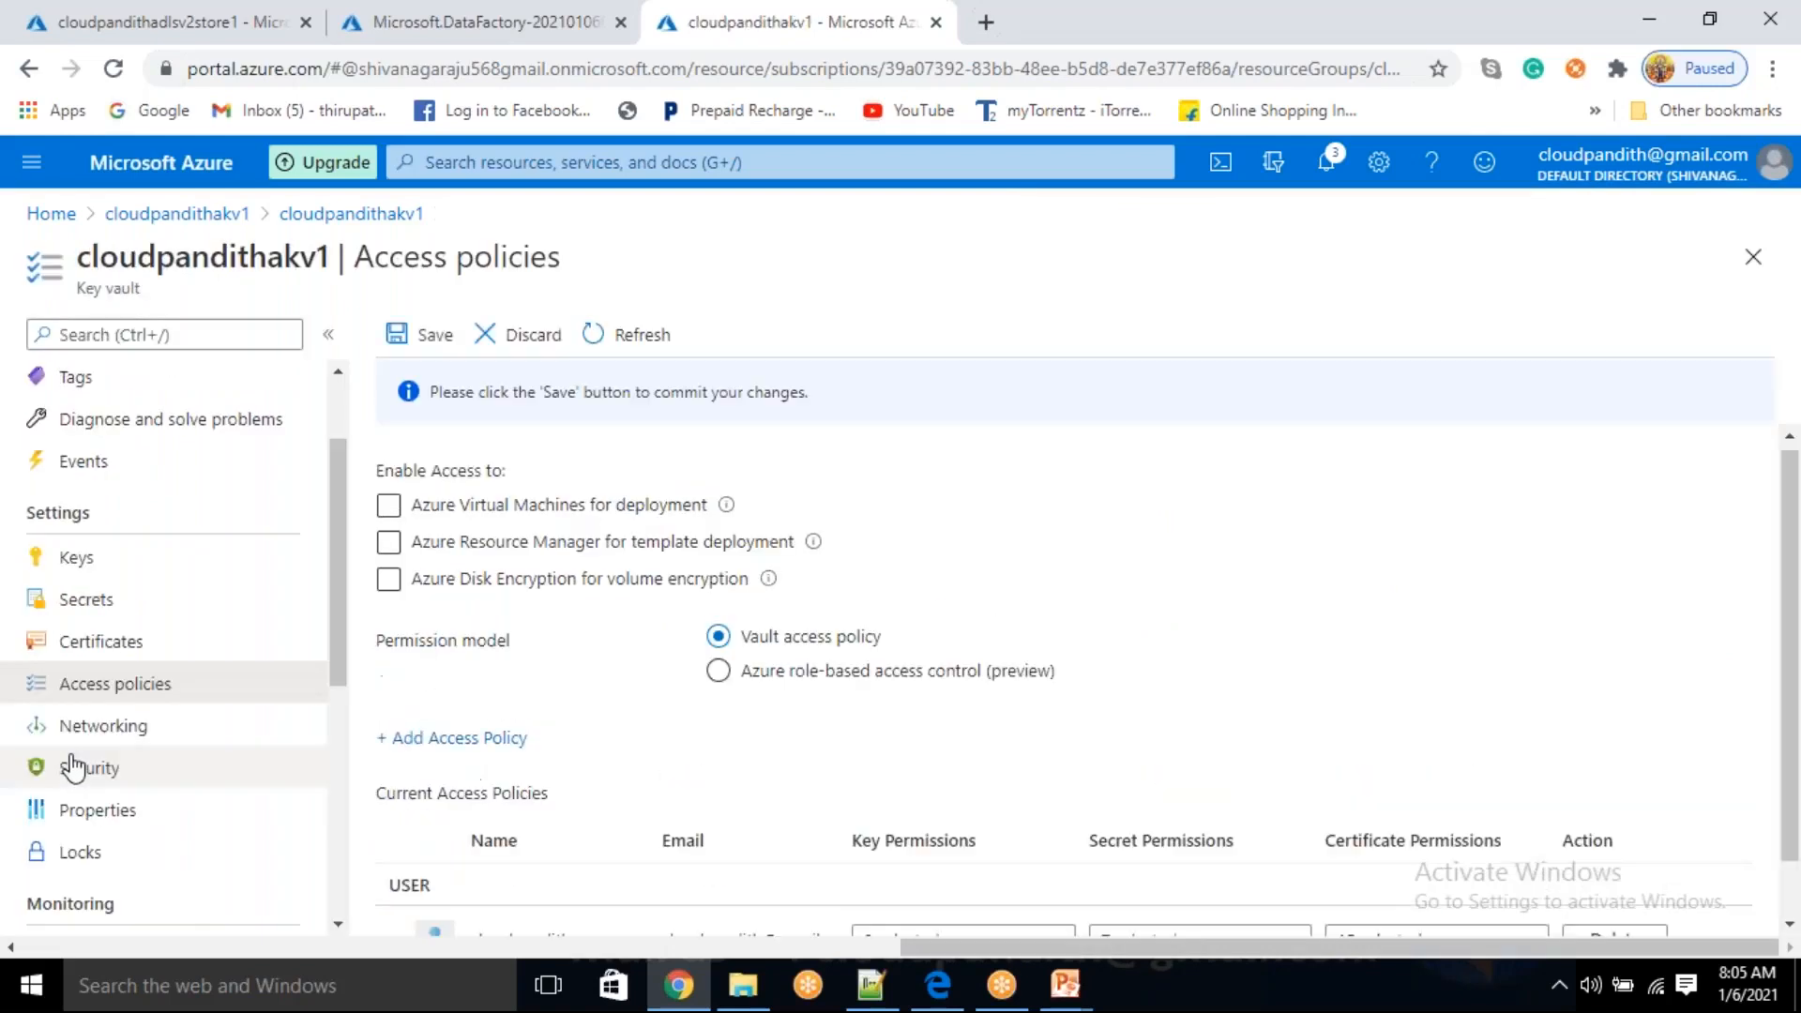
pyautogui.click(435, 338)
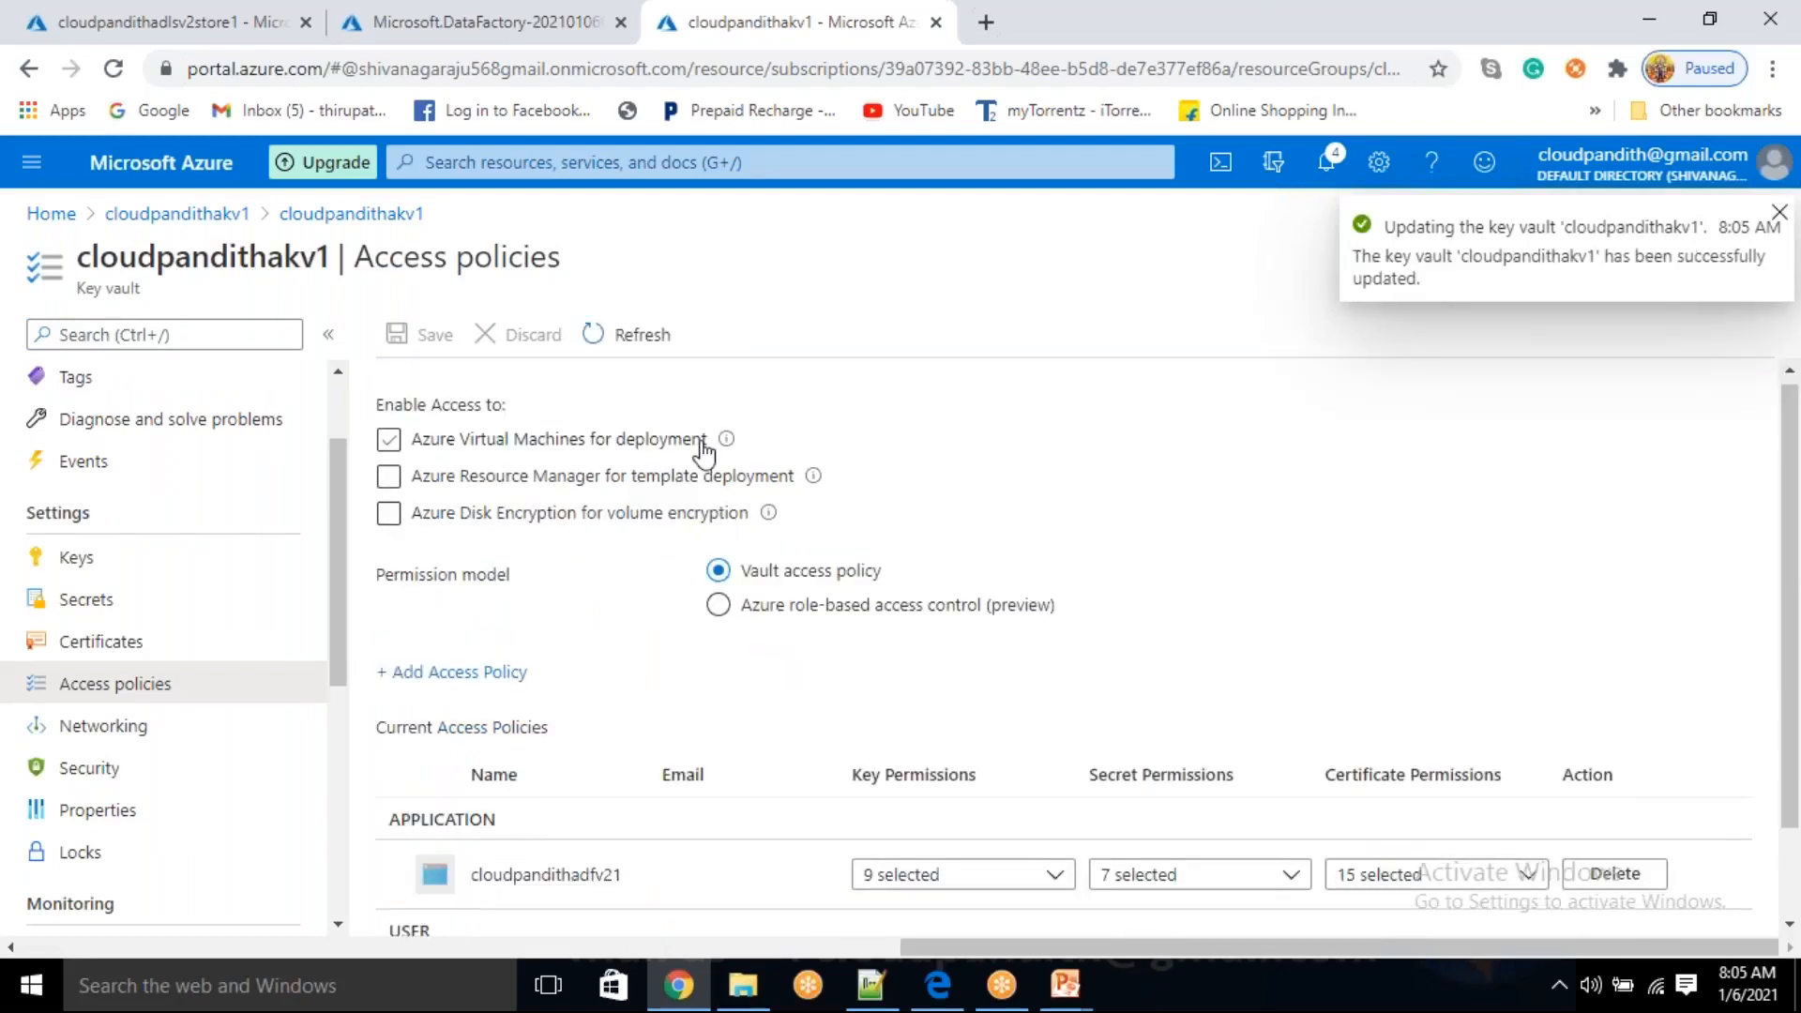
# - Go to the deployed cloudpandithadfv21 data factory resource and launch its Author & Monitor site
pyautogui.click(143, 11)
pyautogui.click(487, 14)
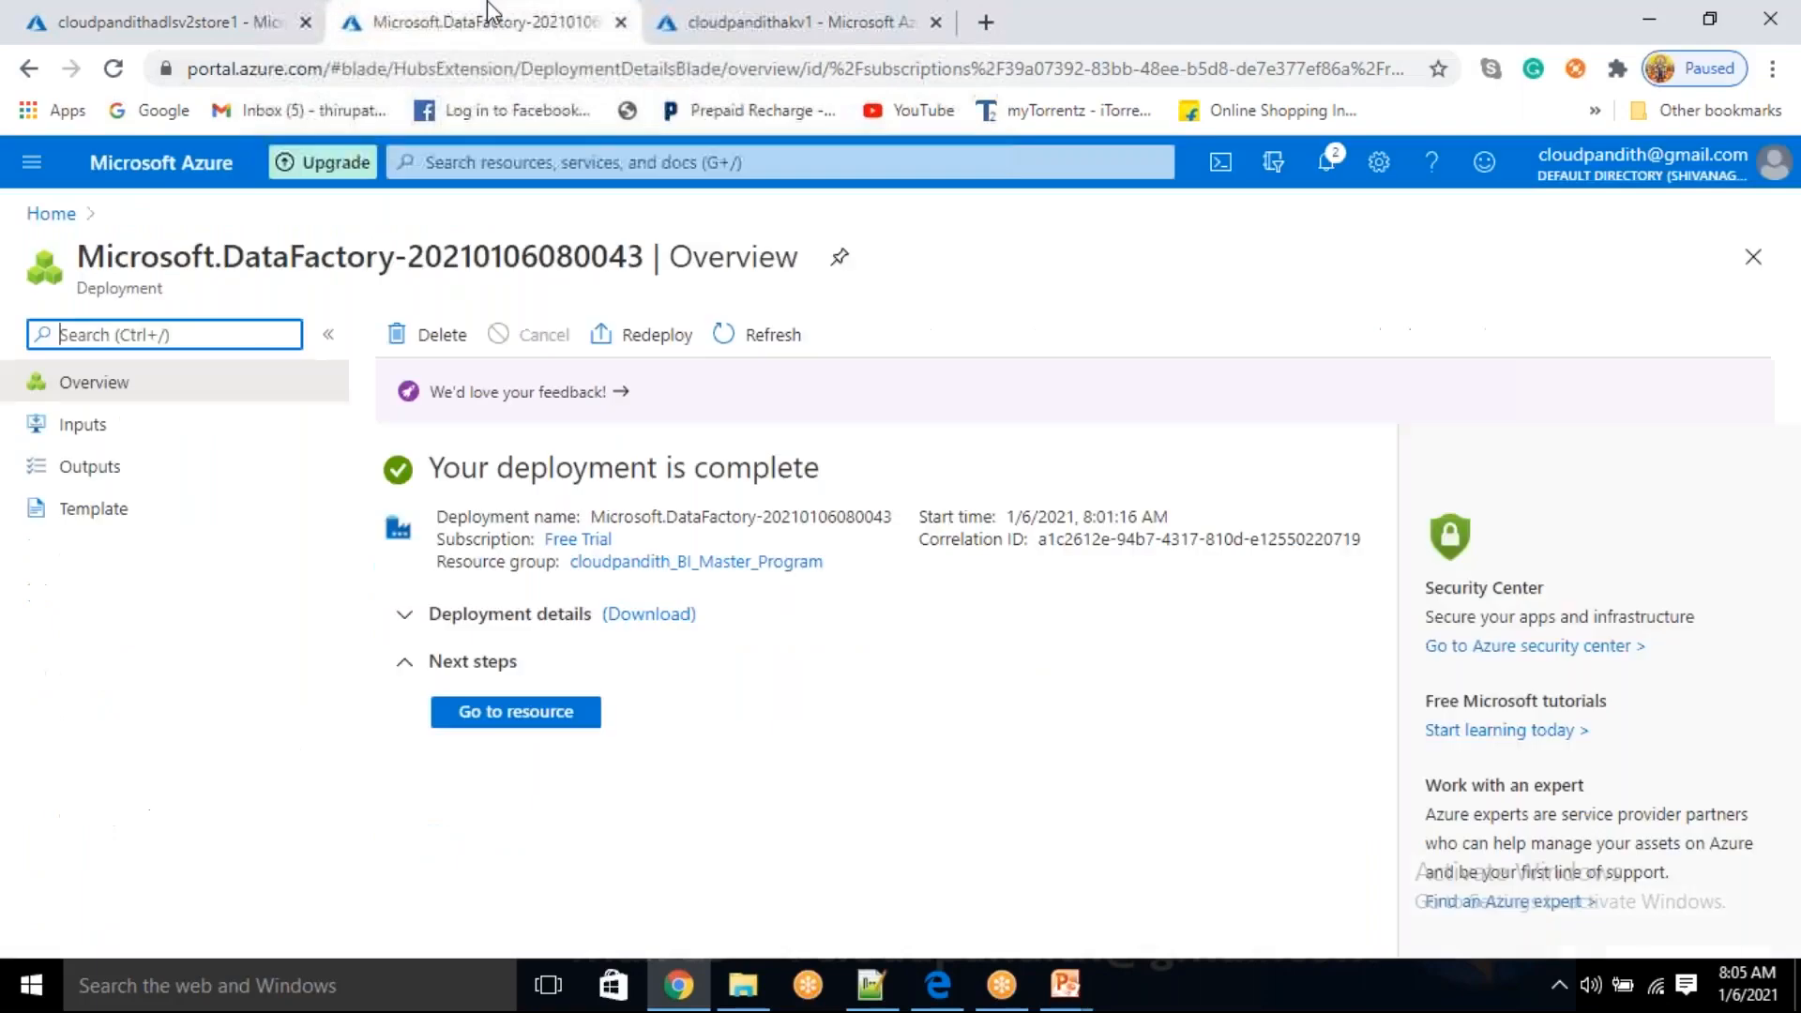
pyautogui.click(557, 717)
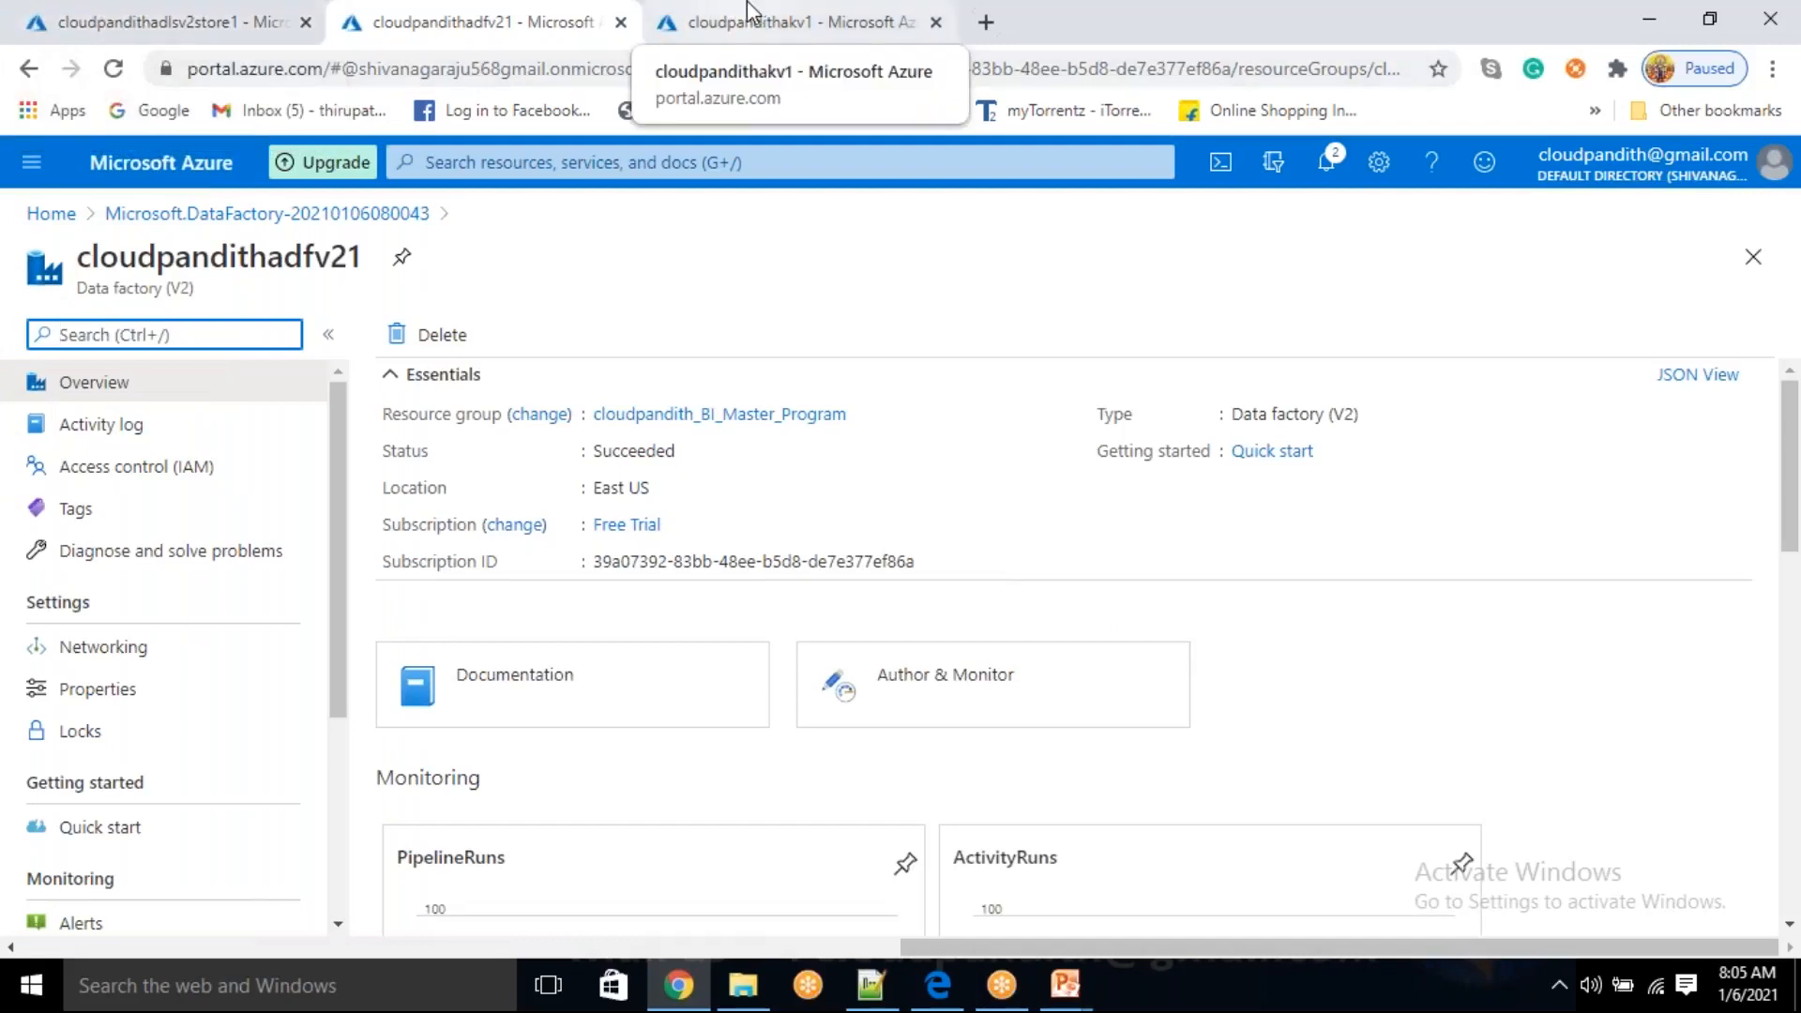
pyautogui.click(964, 678)
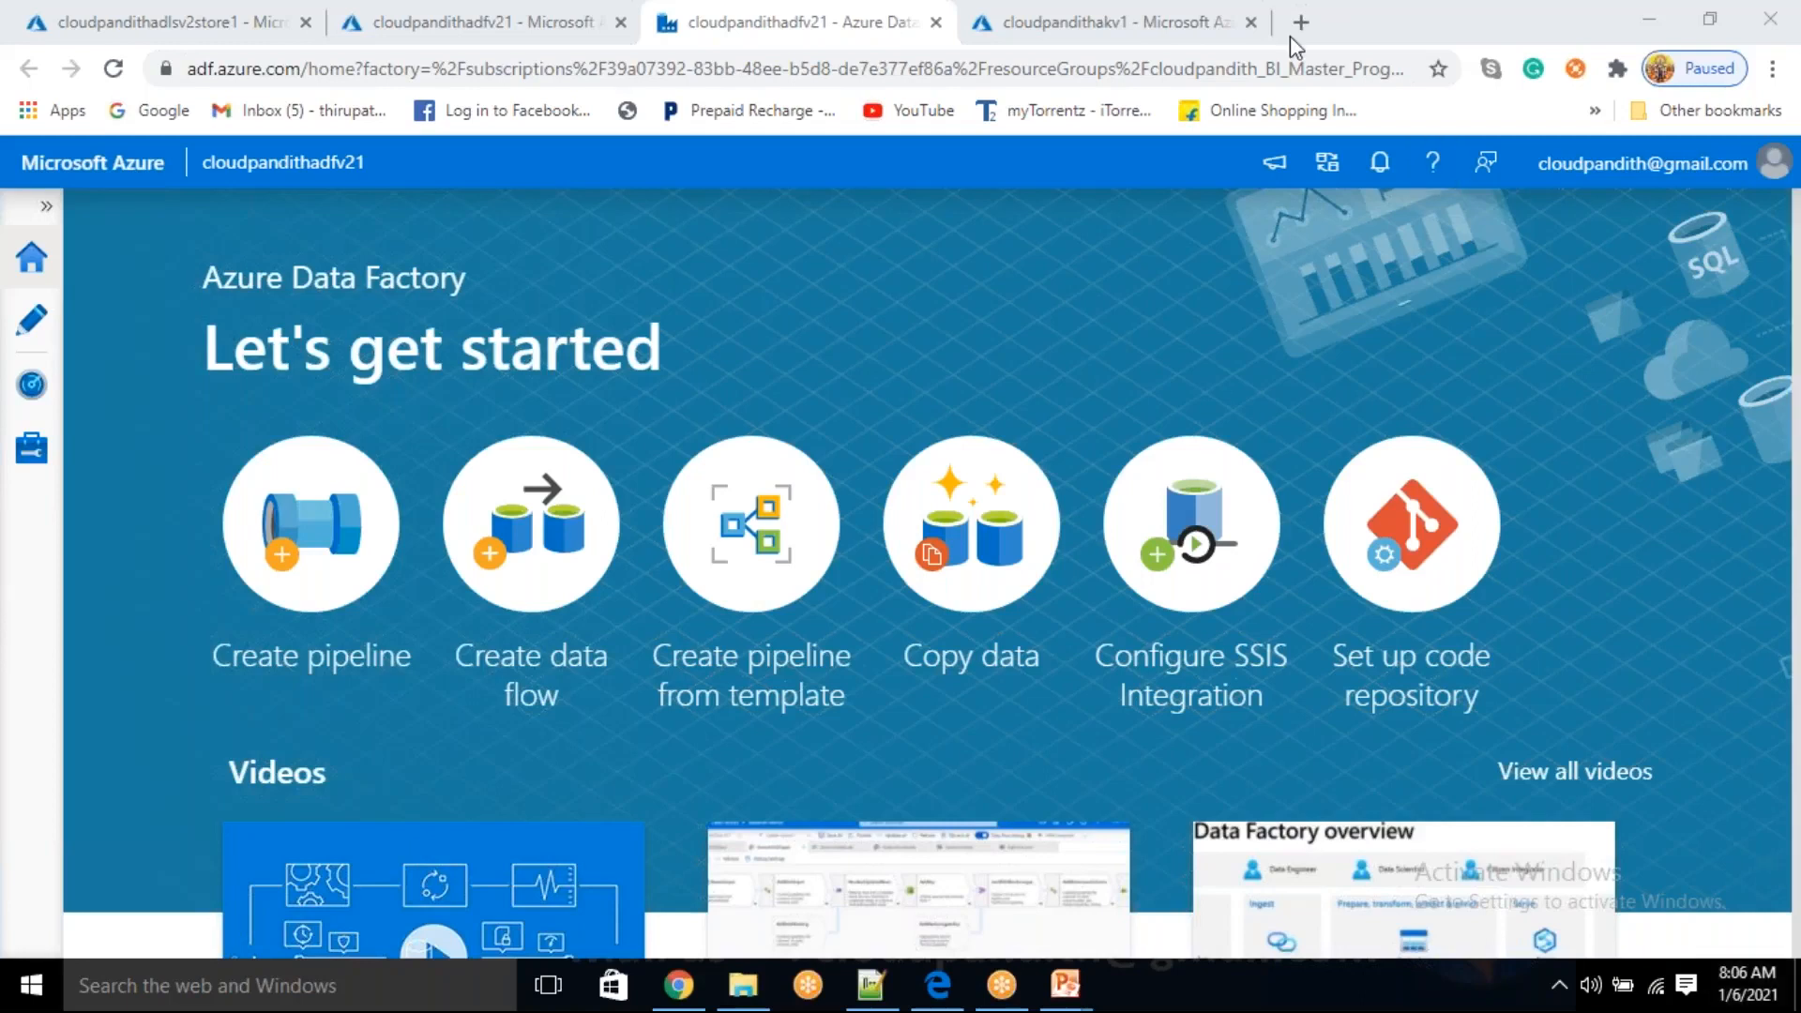
# - Open the data factory's linked services management and turn on data flow debug with a time to live of 2 hours
pyautogui.scroll(-1, 282, 609)
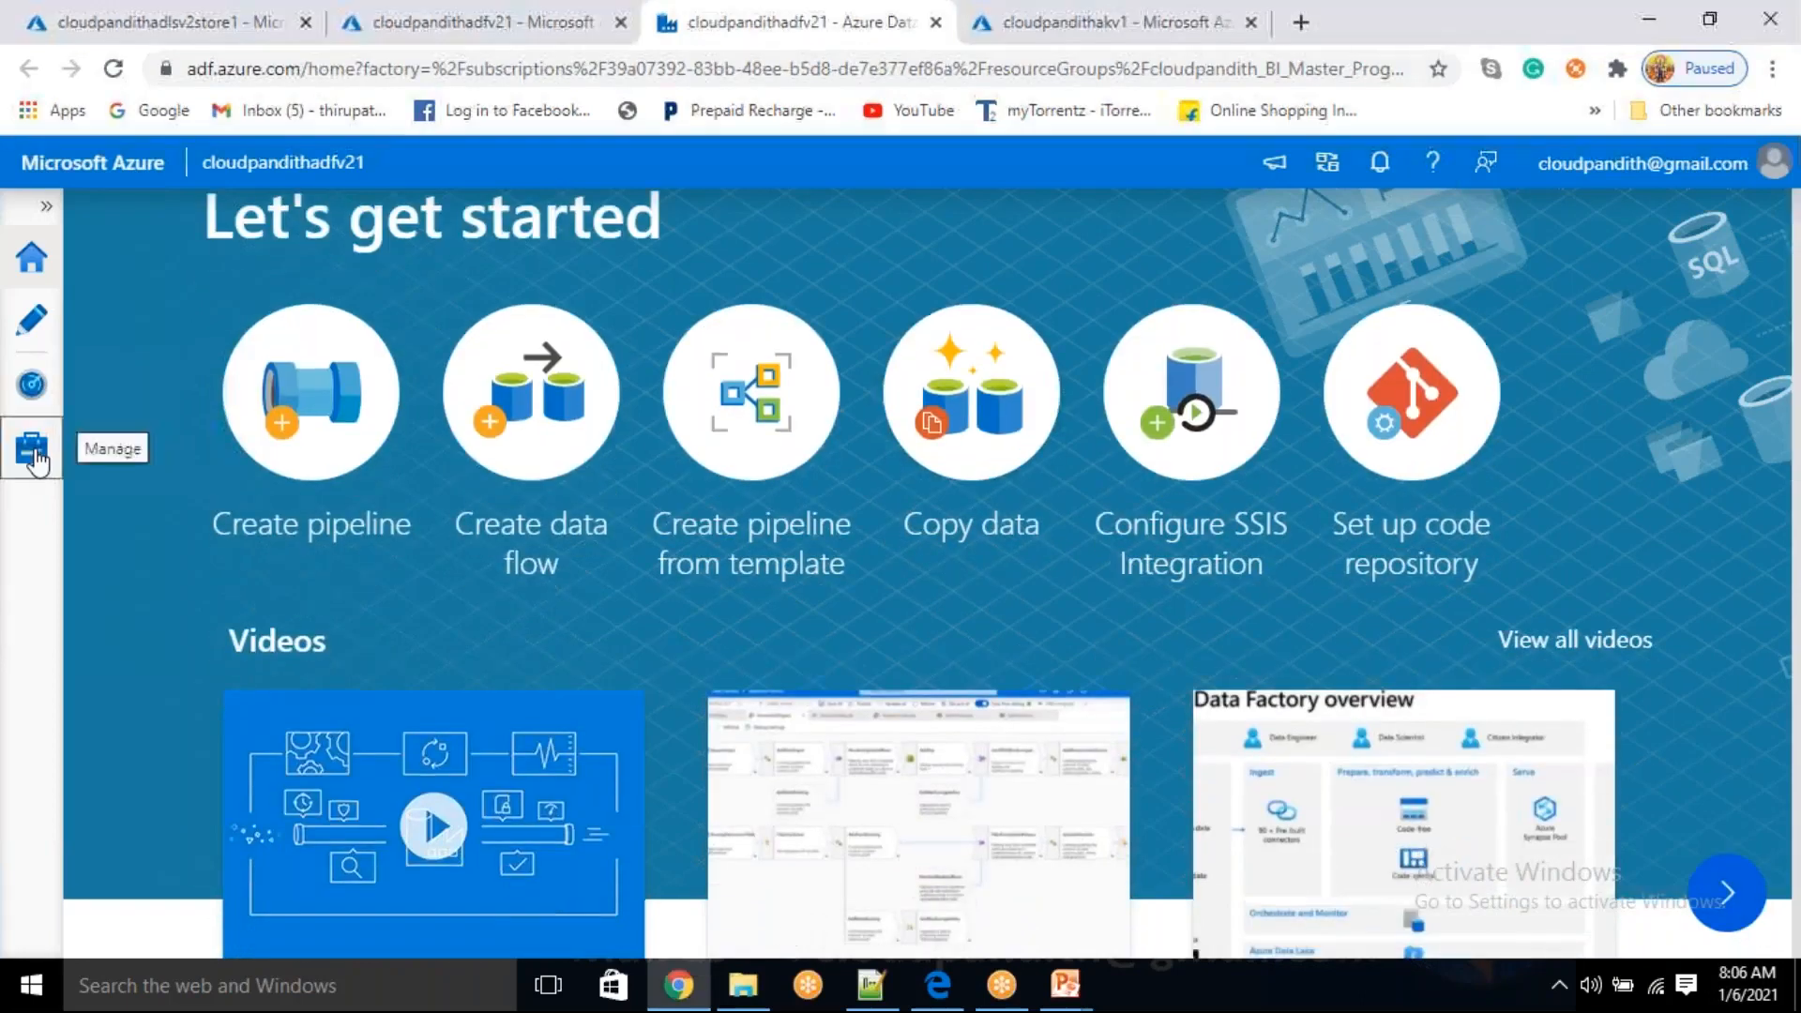
pyautogui.click(35, 458)
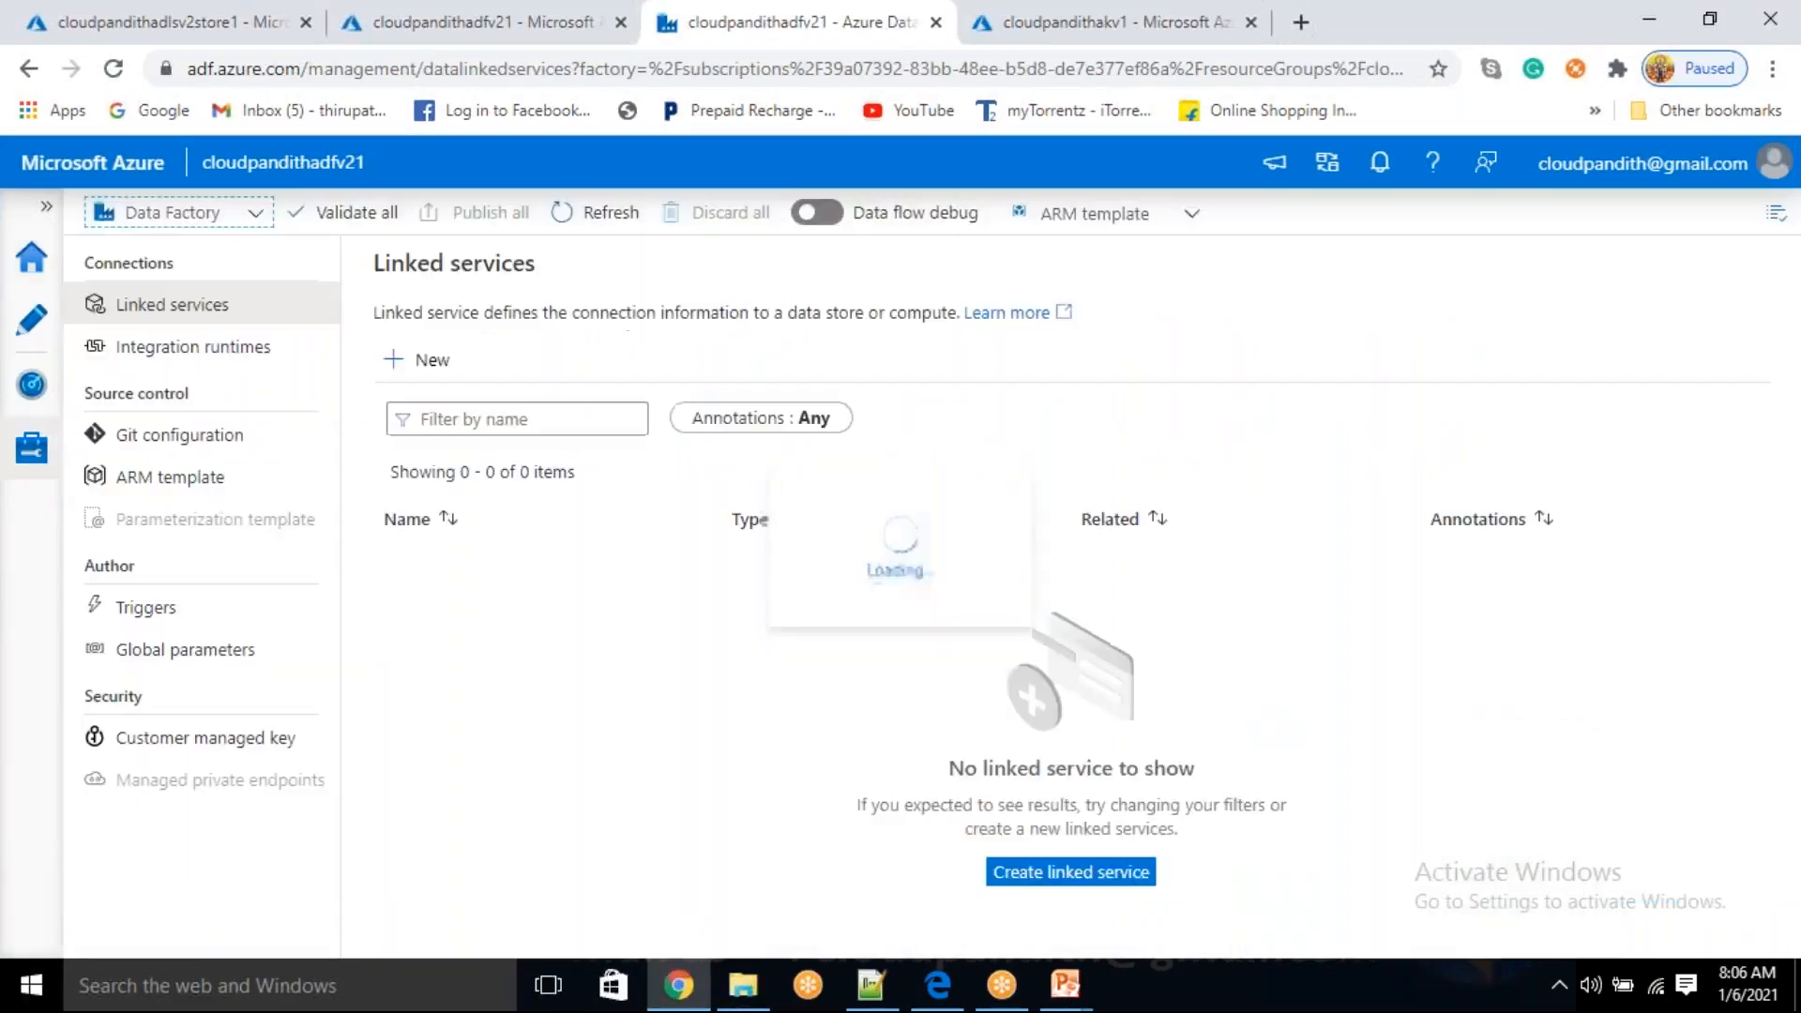
pyautogui.click(816, 213)
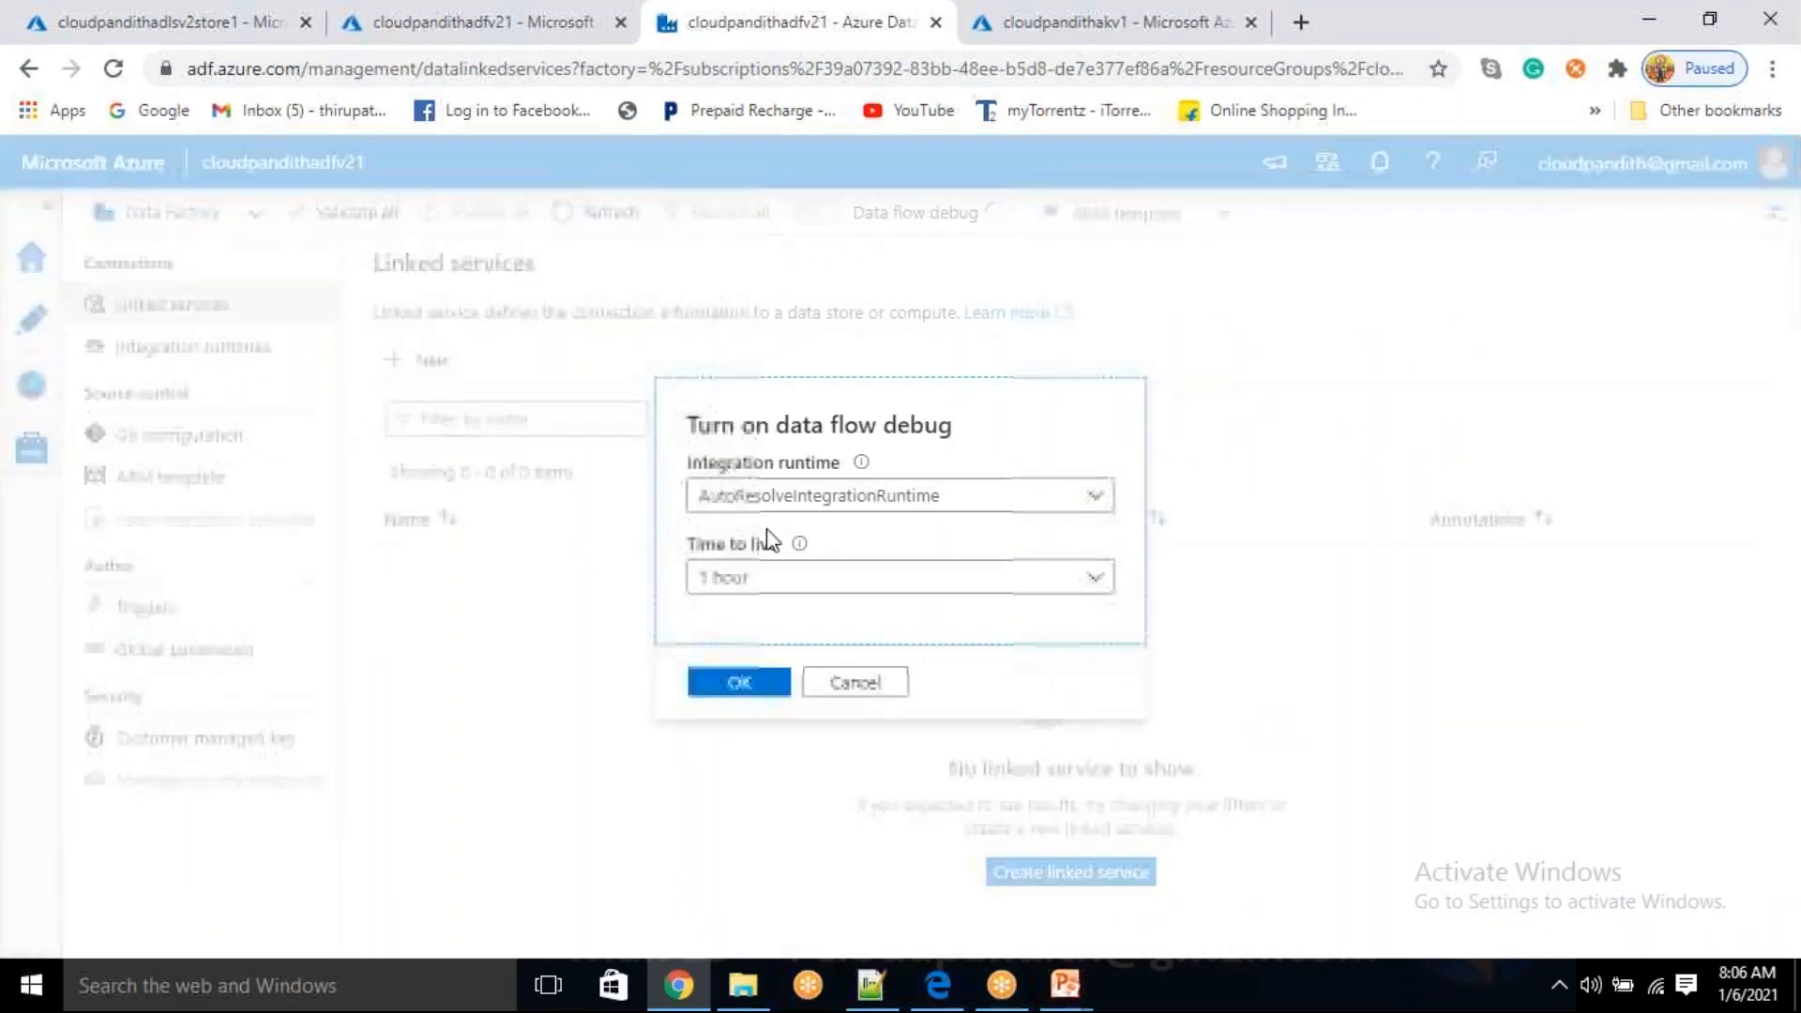
pyautogui.click(749, 587)
pyautogui.click(737, 657)
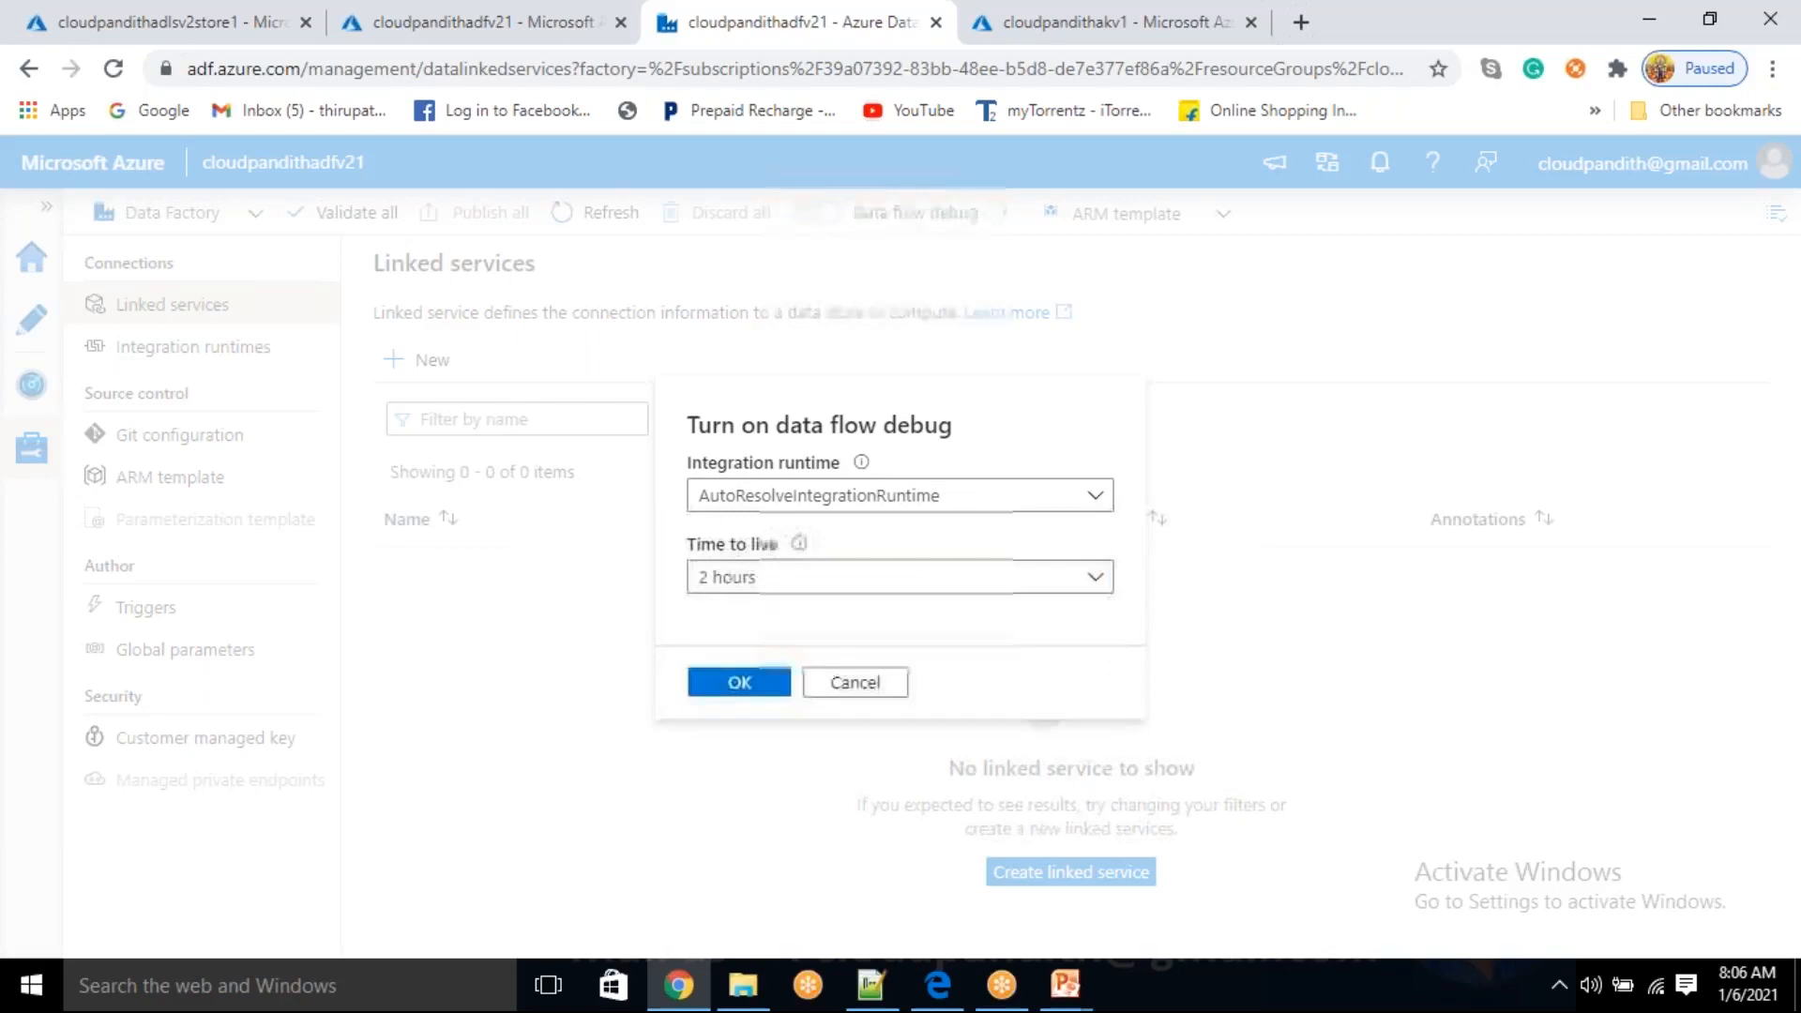
pyautogui.click(738, 683)
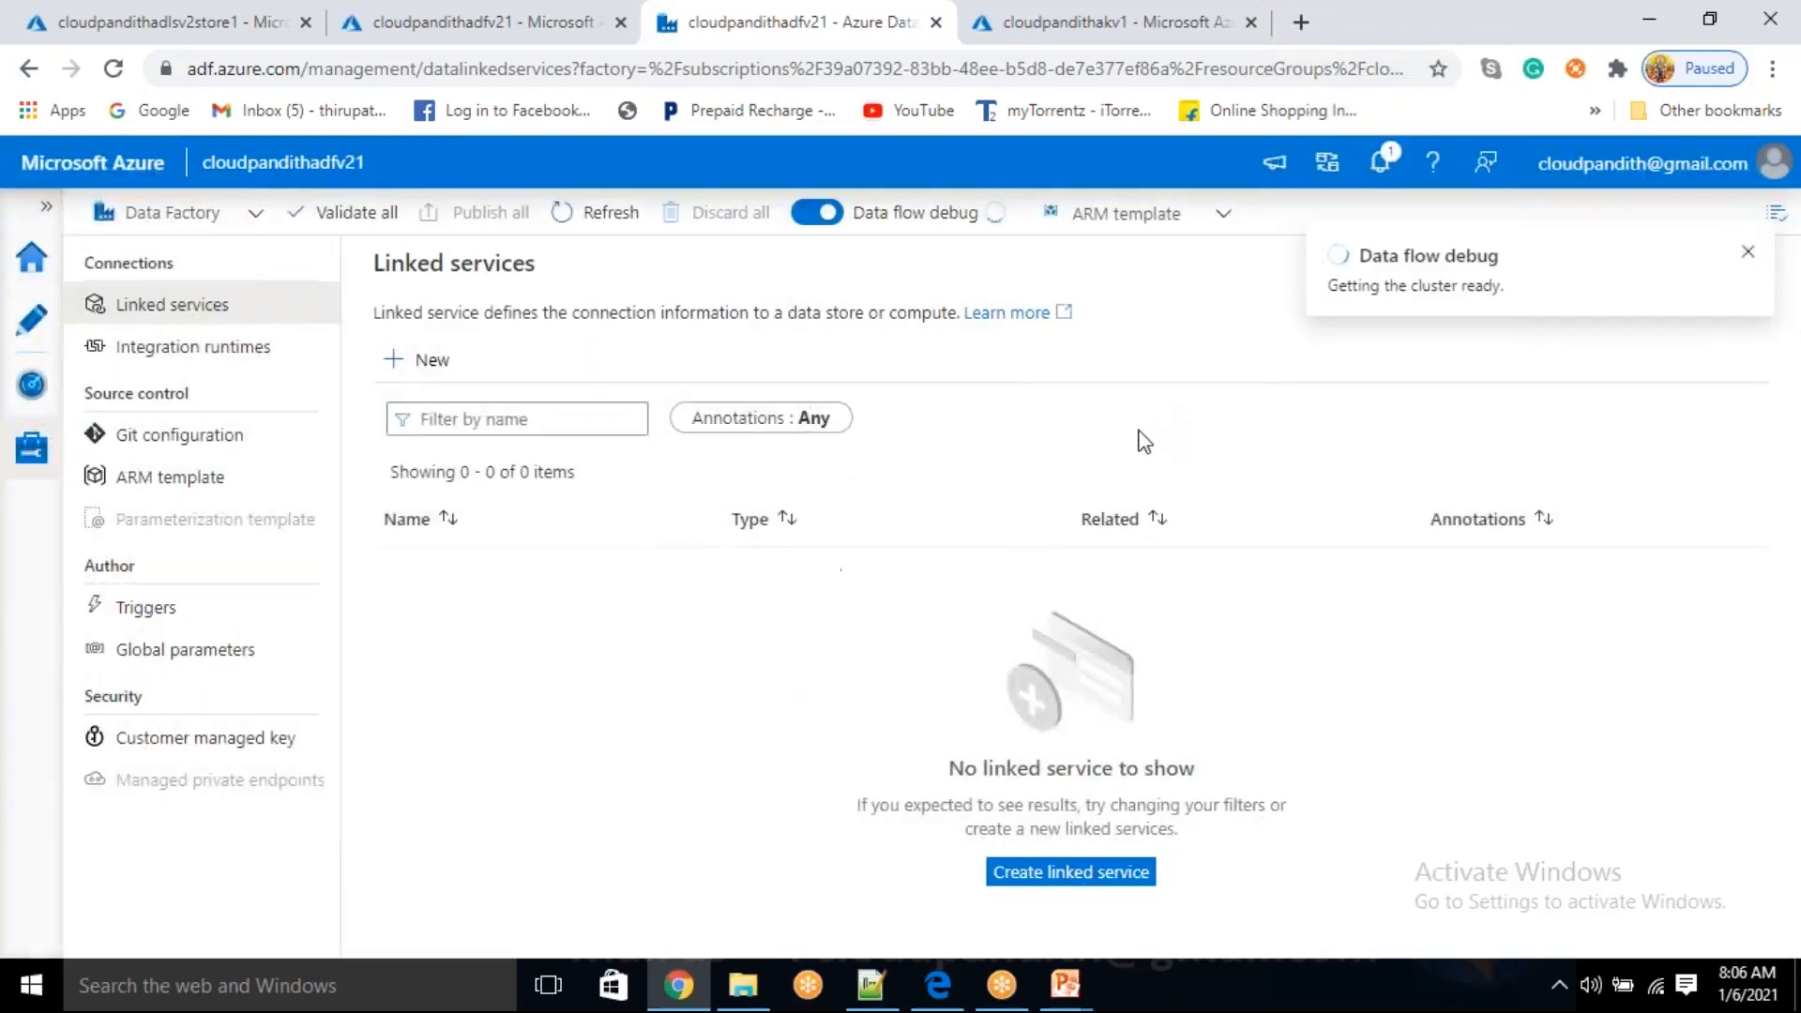
pyautogui.click(1745, 253)
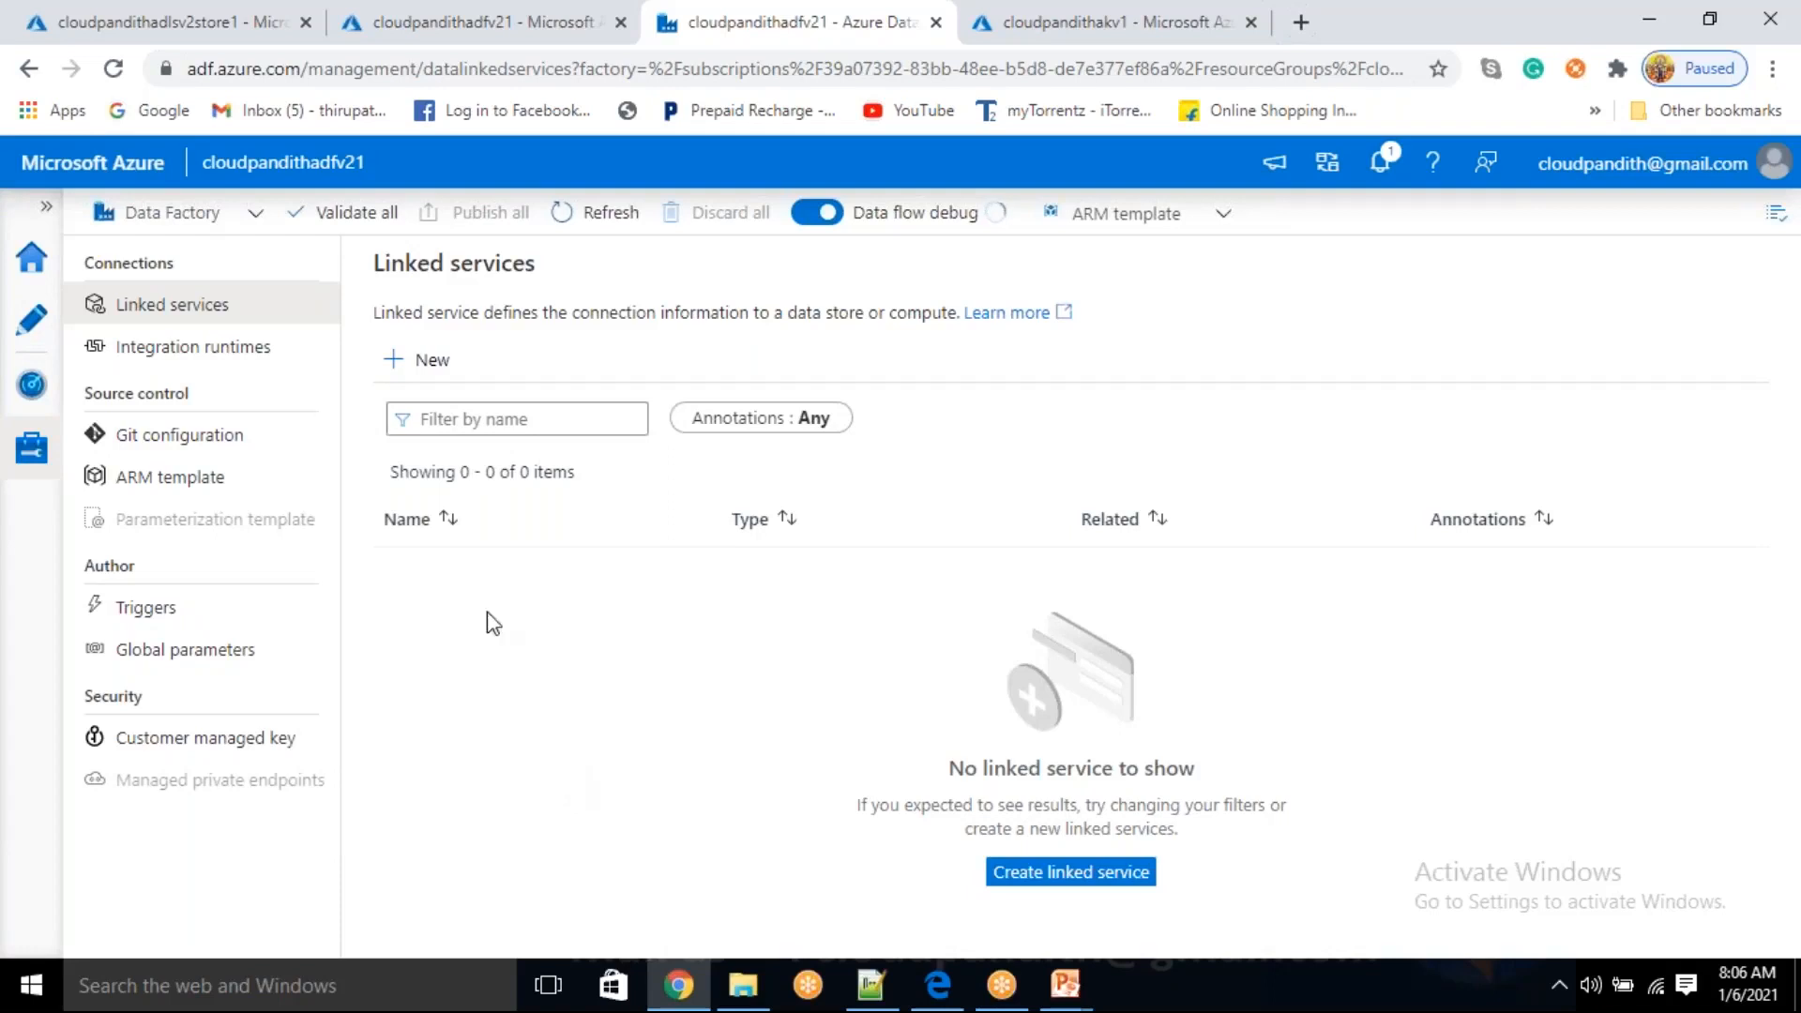
# - Start a new Azure Data Lake Storage Gen2 linked service and name it LS_ADLSGen2
pyautogui.click(434, 361)
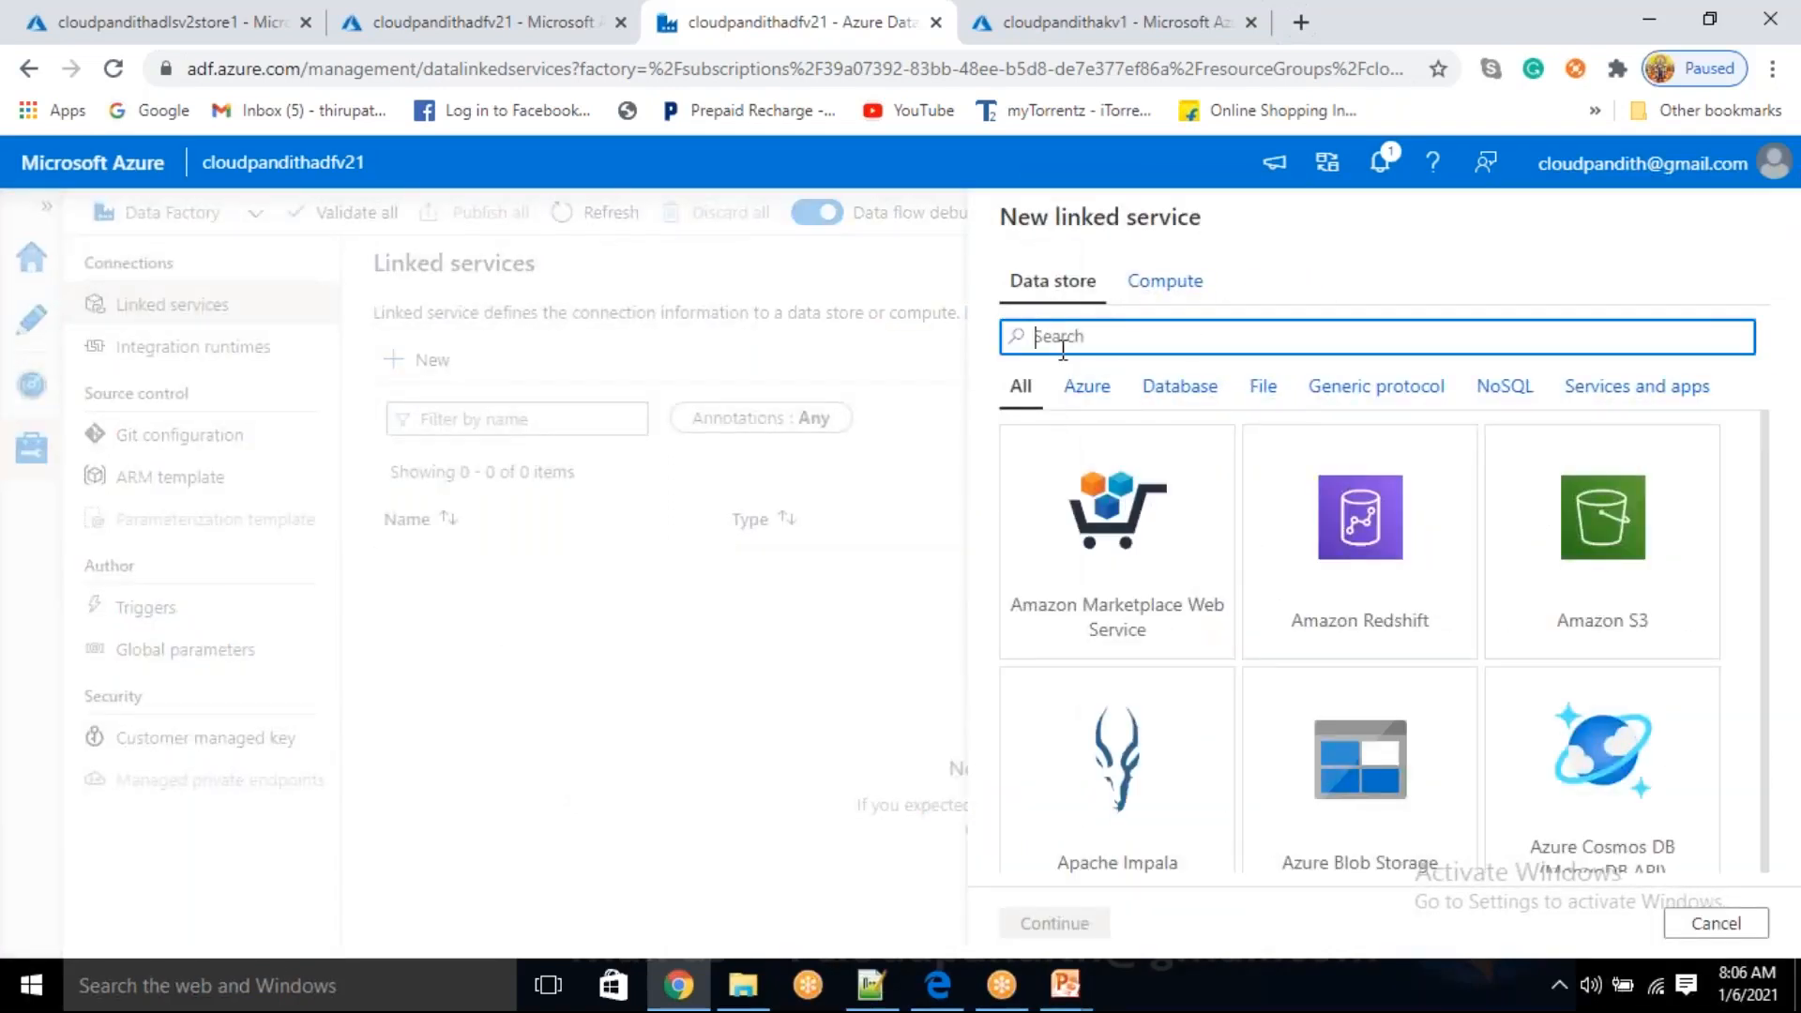
pyautogui.write('gen2')
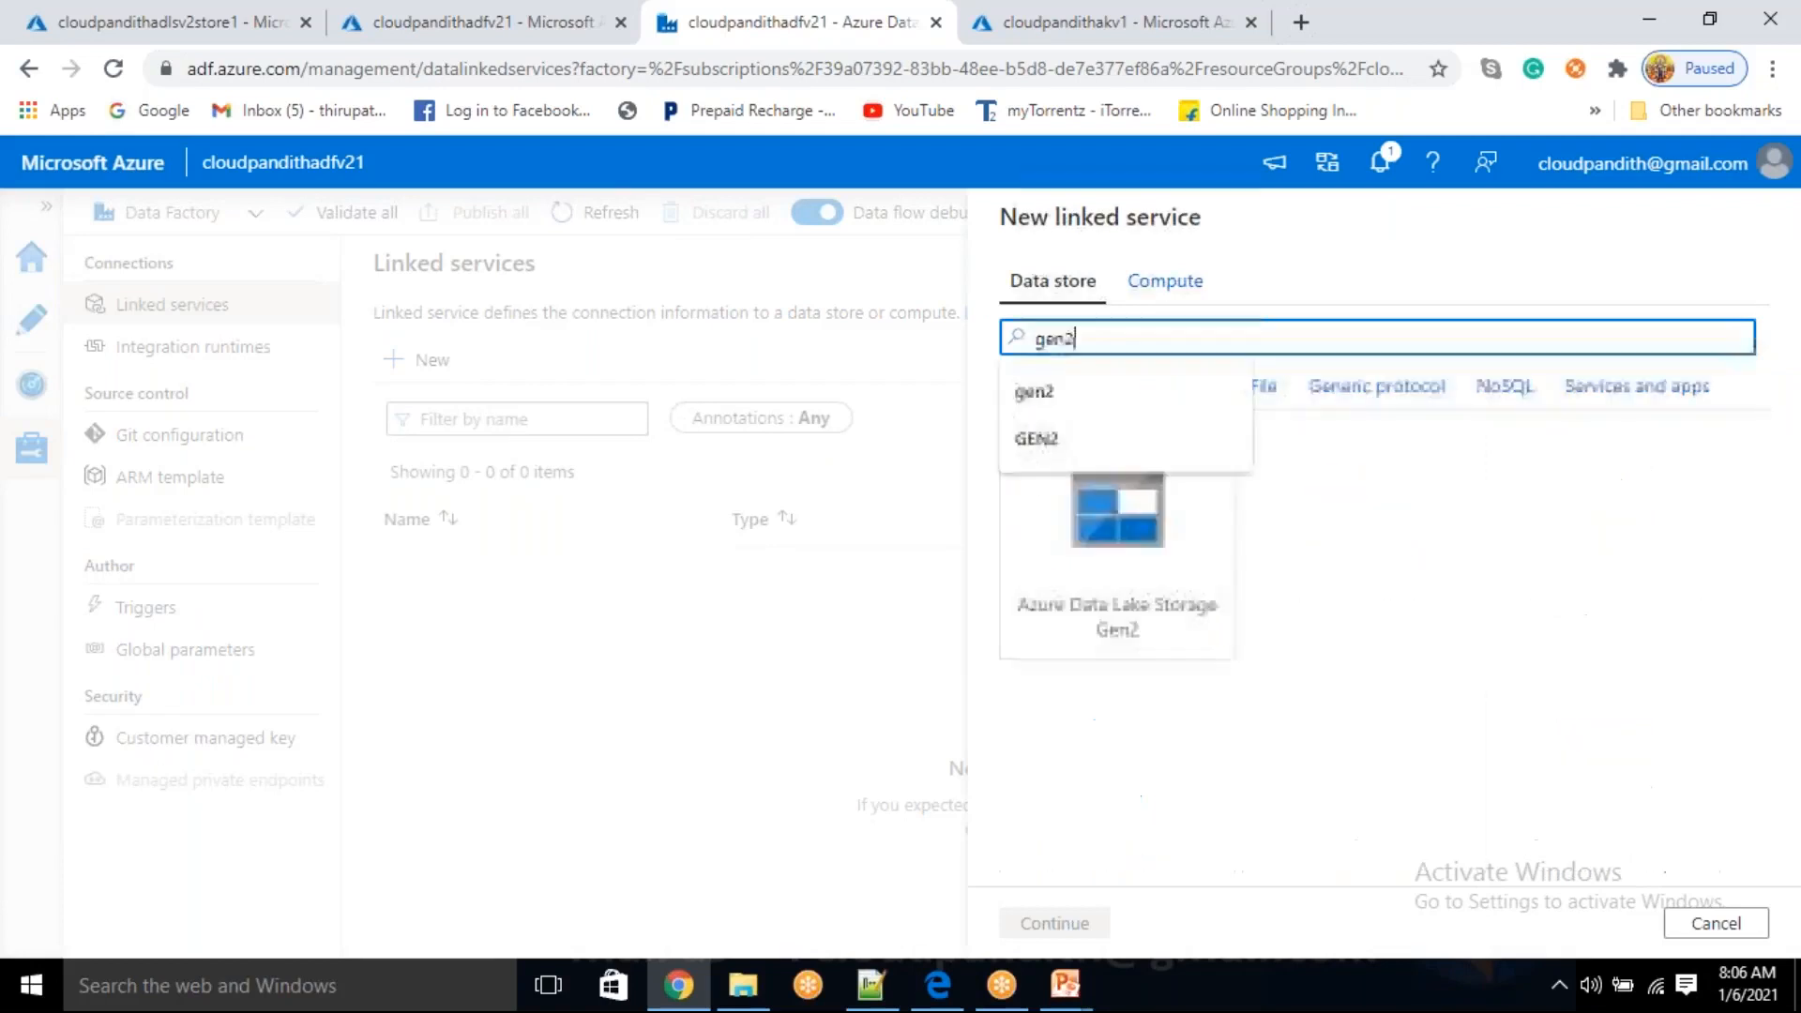
pyautogui.click(1480, 775)
pyautogui.click(1077, 599)
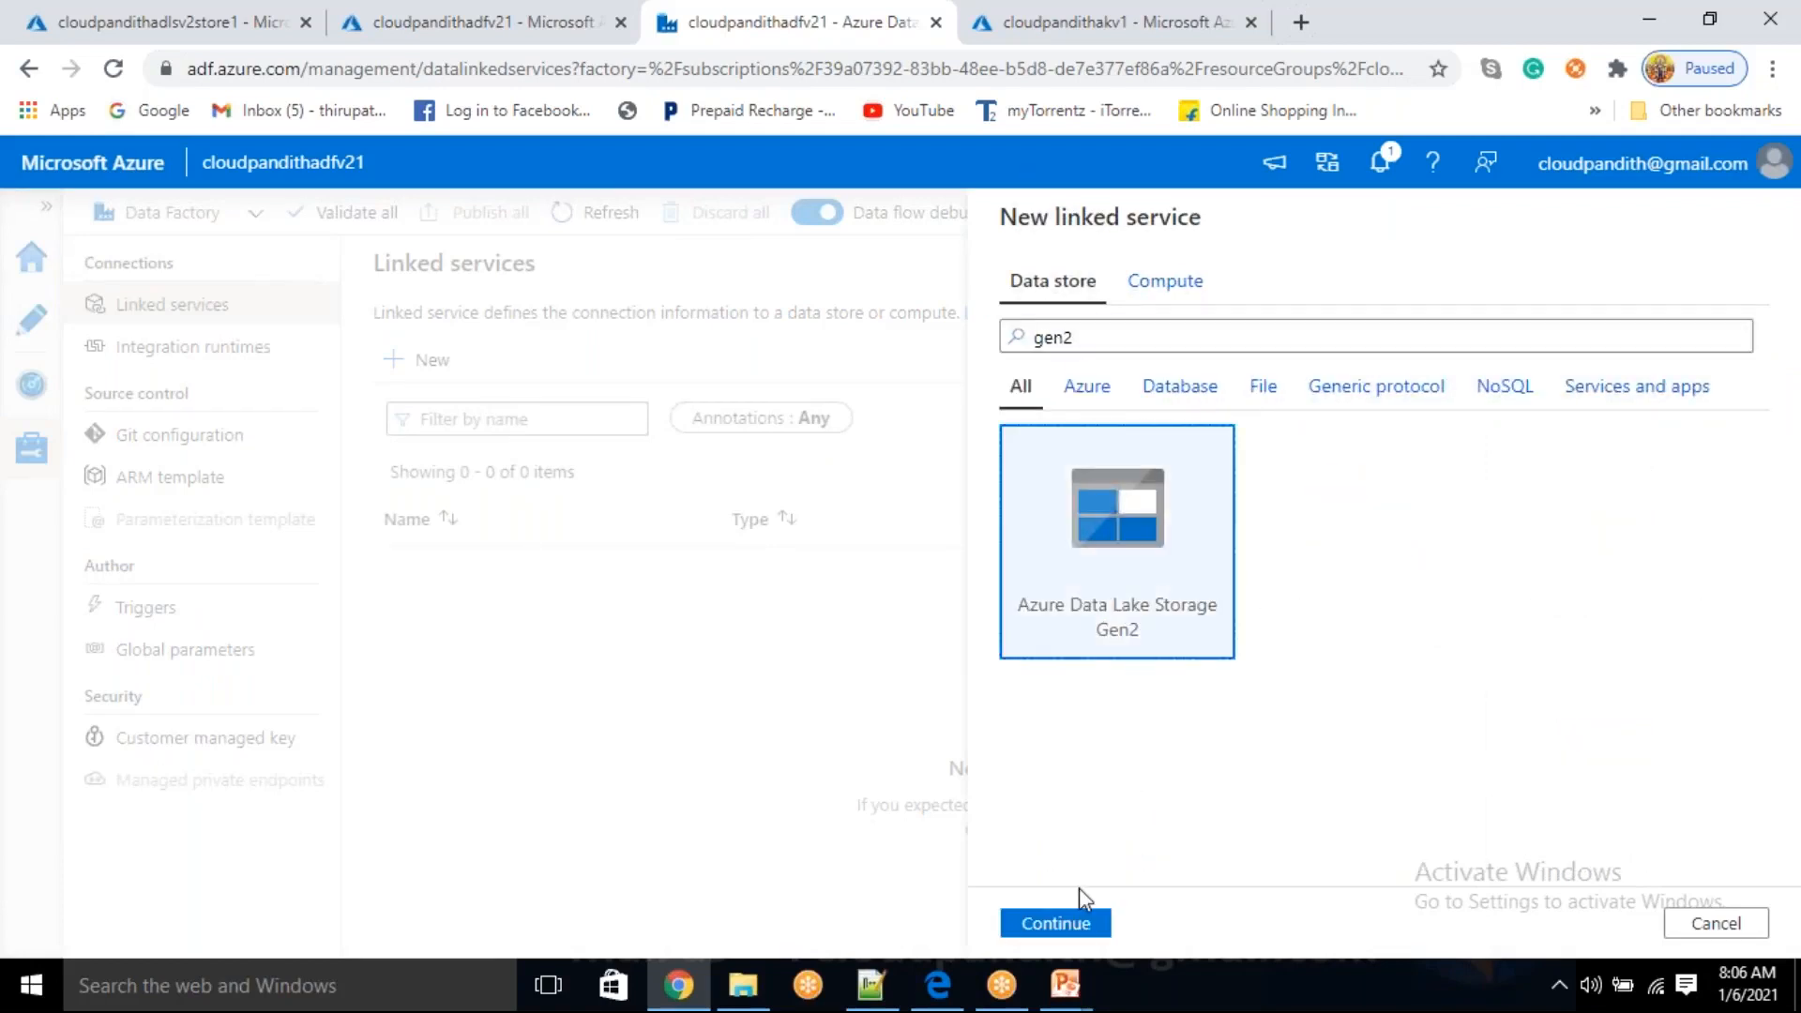
pyautogui.click(1080, 925)
pyautogui.moveTo(1215, 302); pyautogui.dragTo(1022, 307)
pyautogui.press('BackSpace')
pyautogui.press('BackSpace')
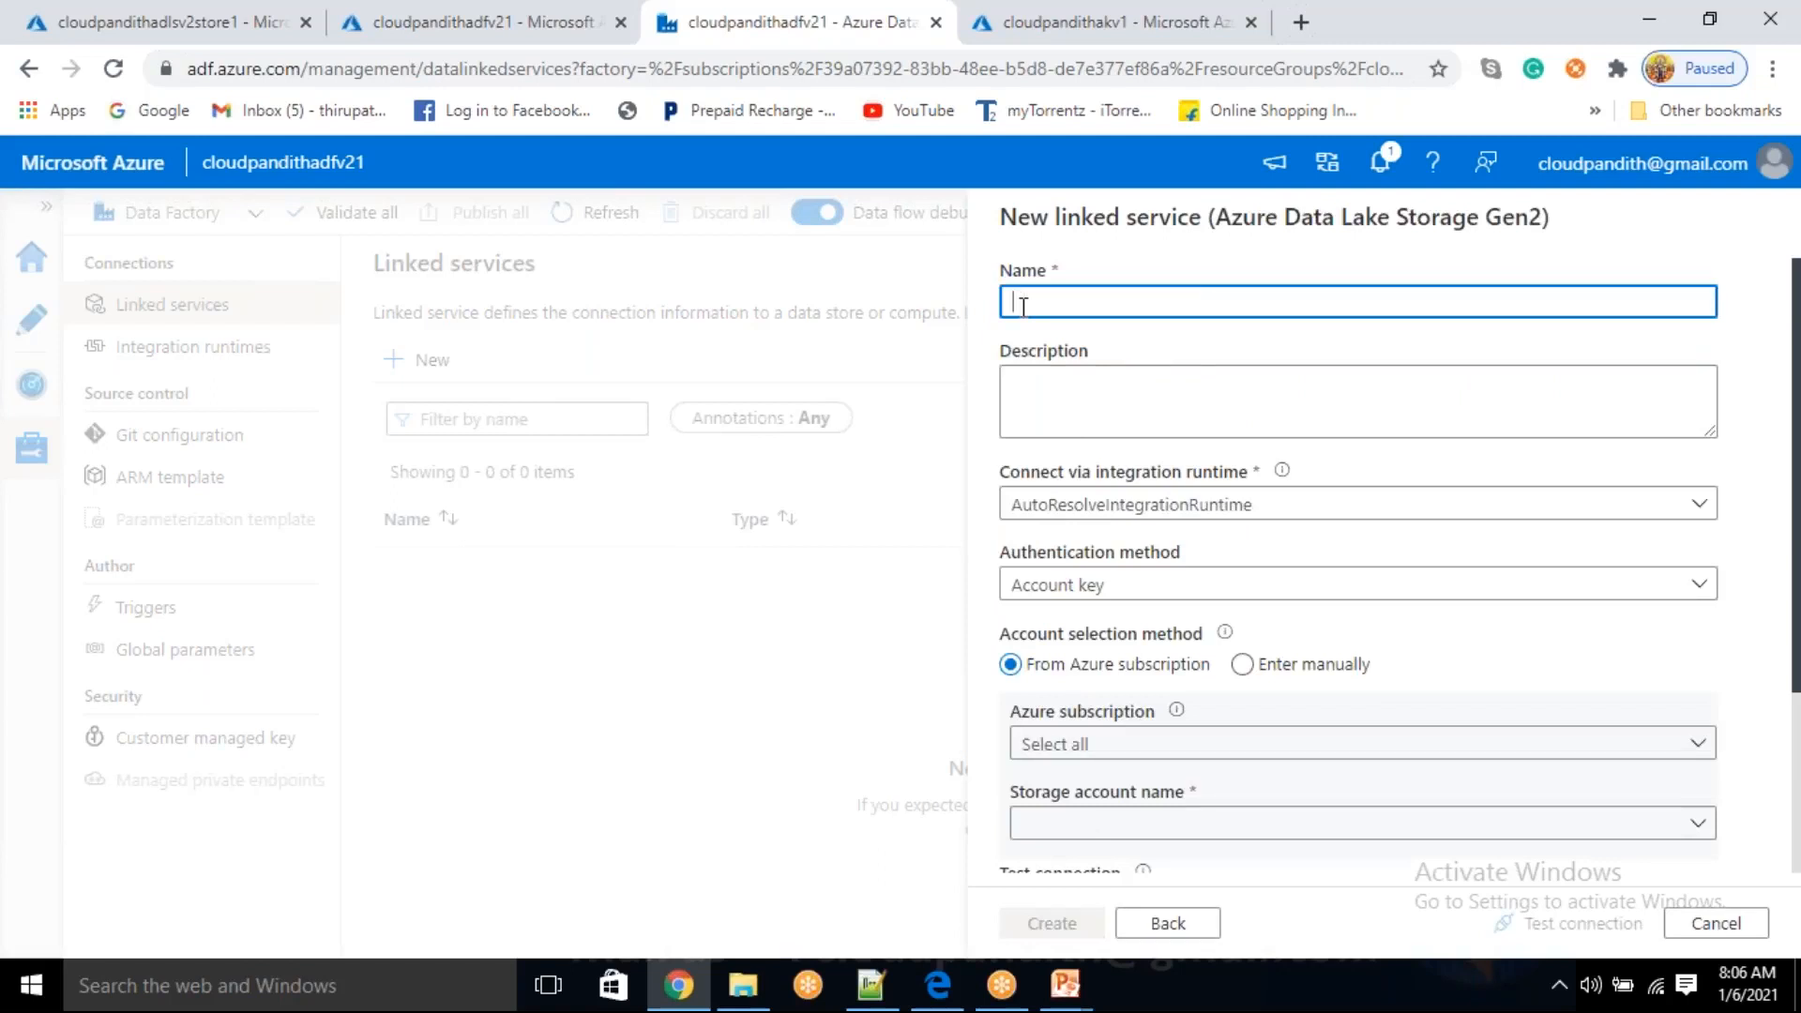
pyautogui.write('LS_ADLSGen2')
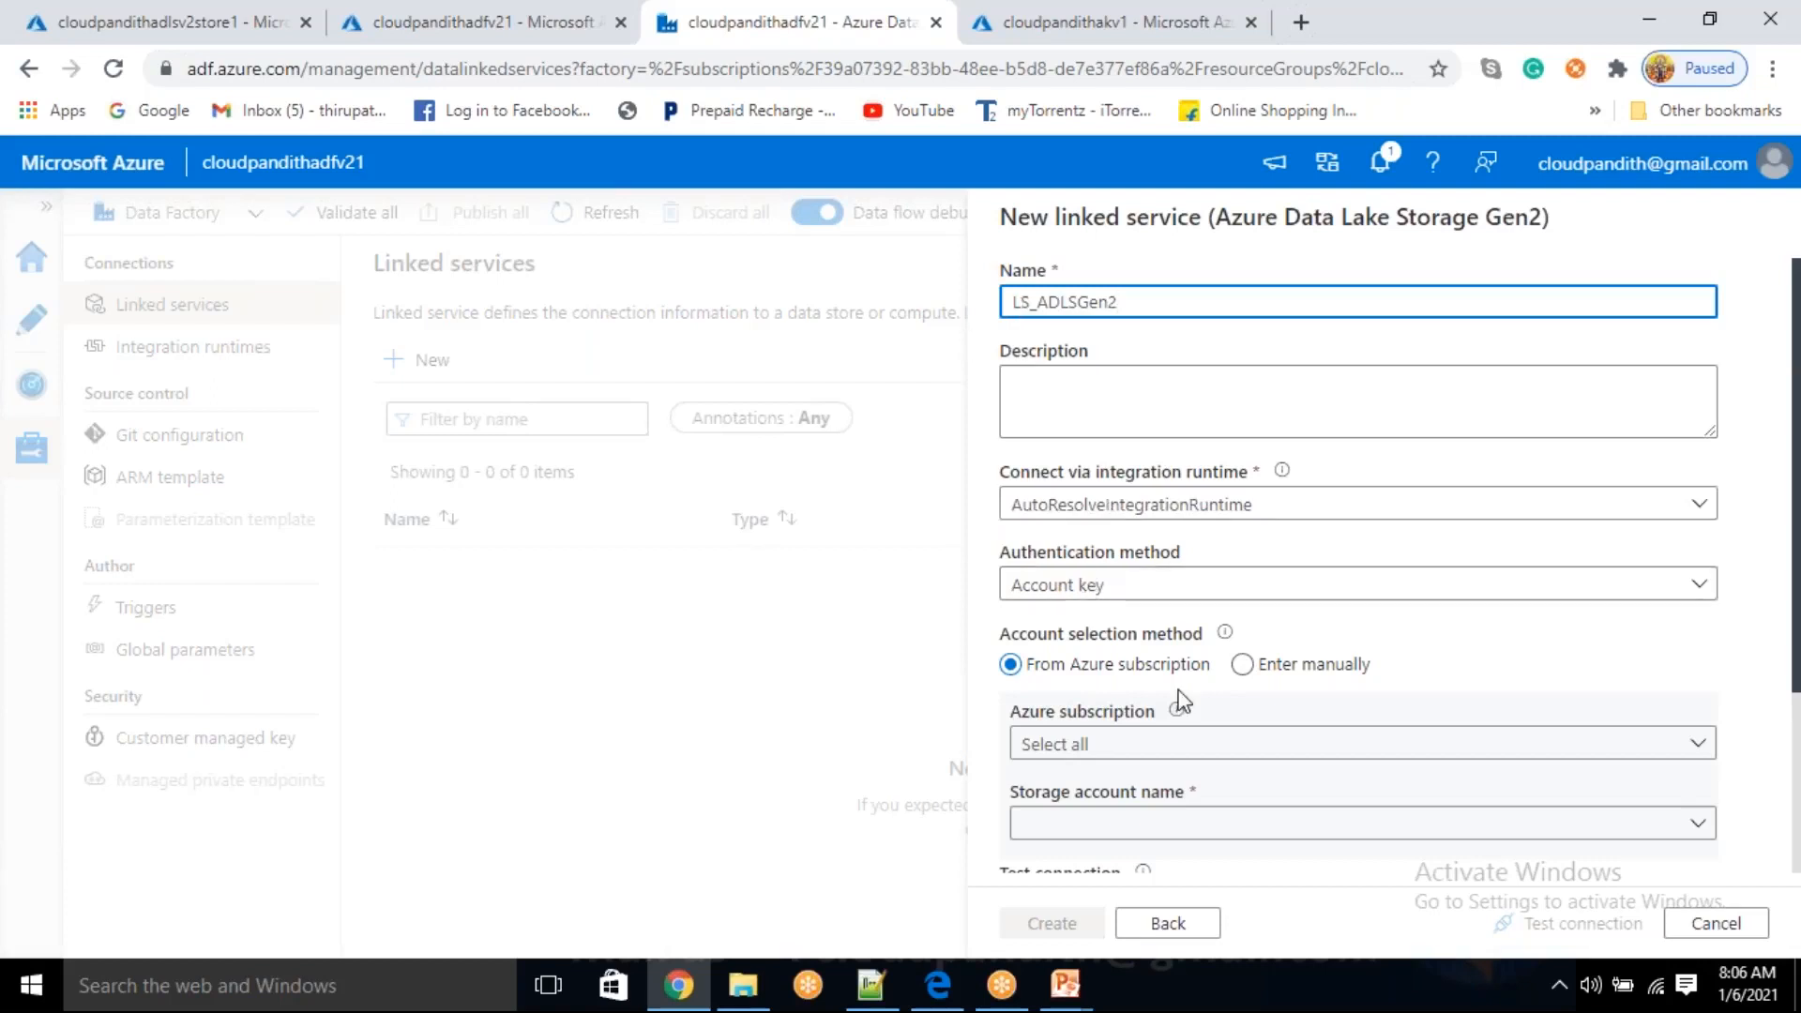
pyautogui.click(1240, 666)
pyautogui.scroll(-2, 1126, 619)
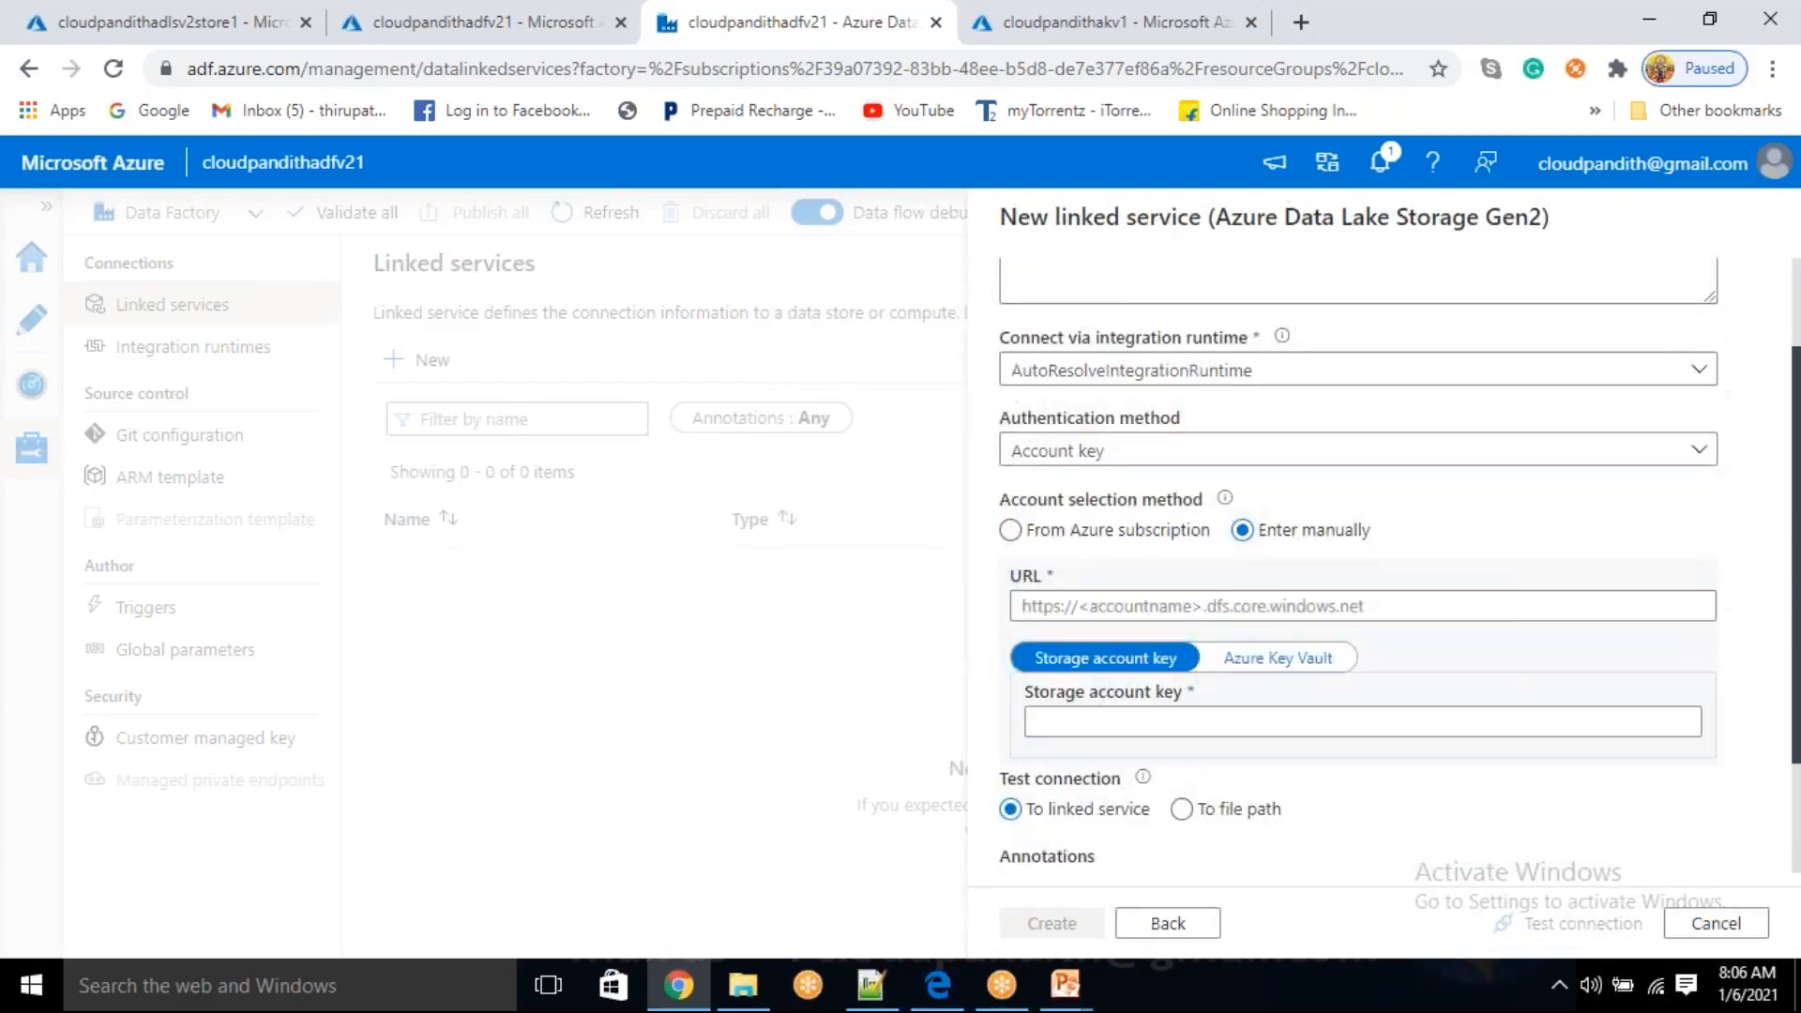
pyautogui.click(1077, 602)
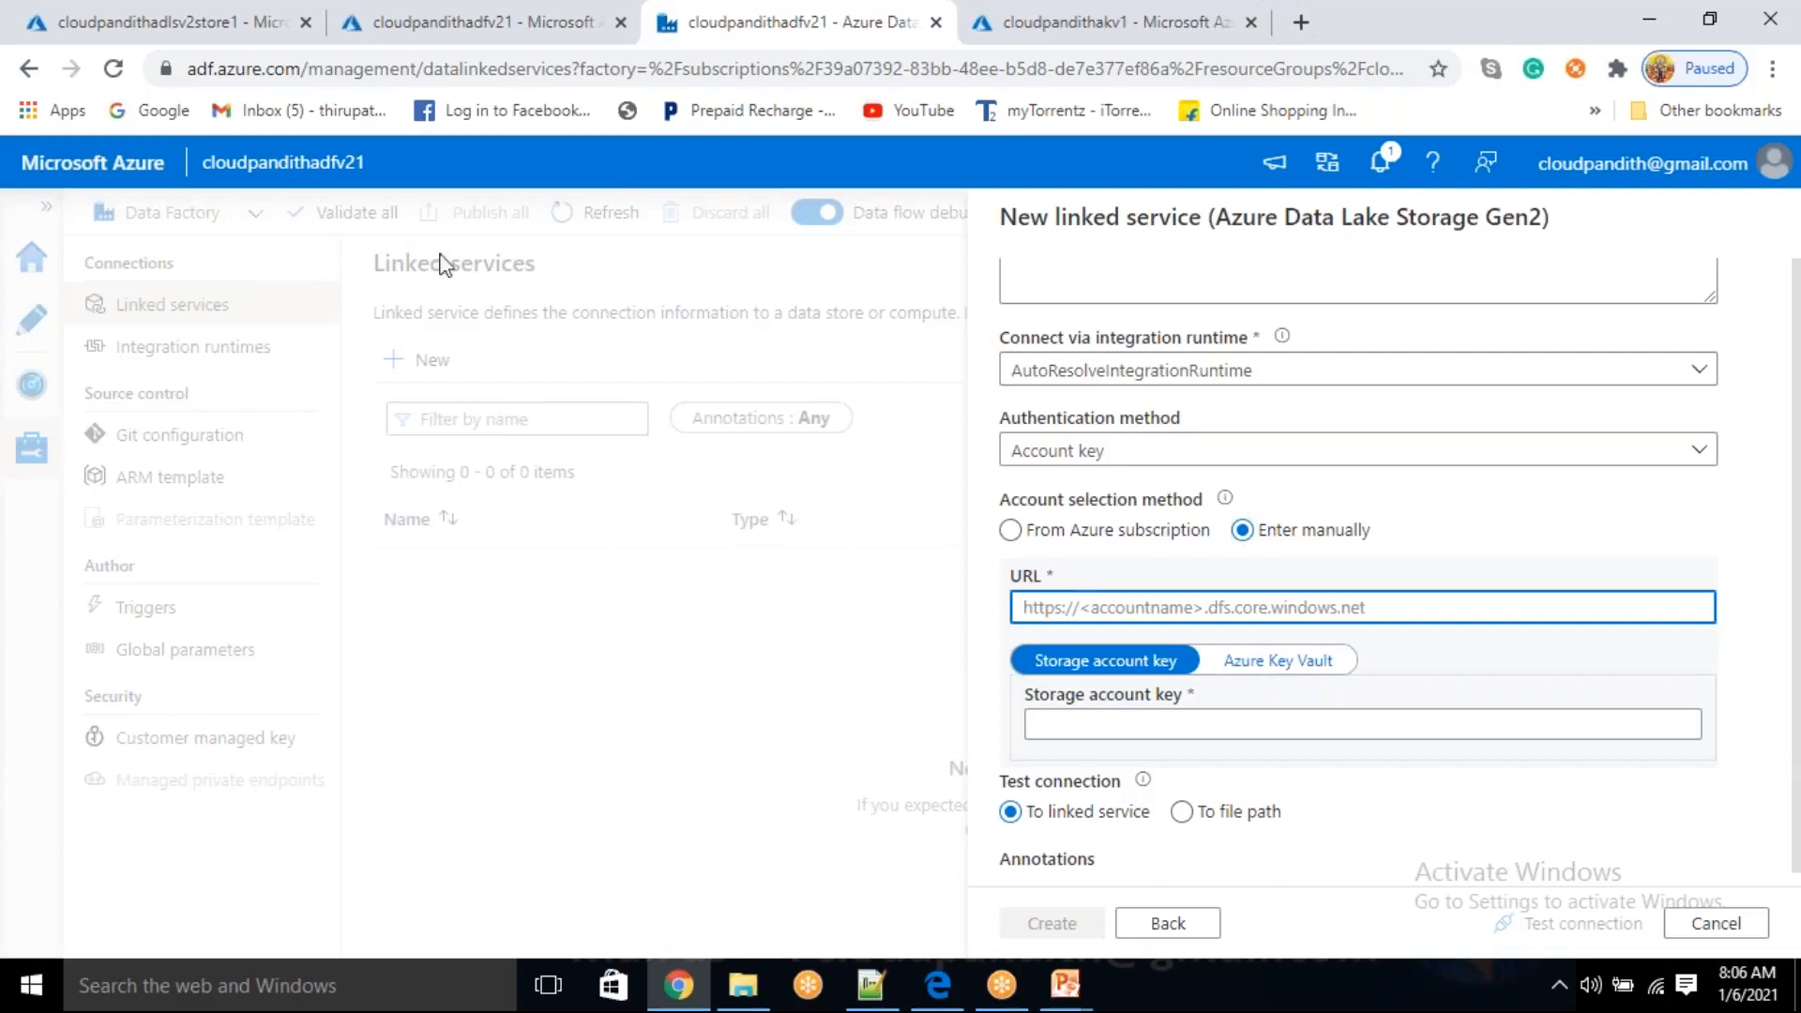
pyautogui.click(207, 28)
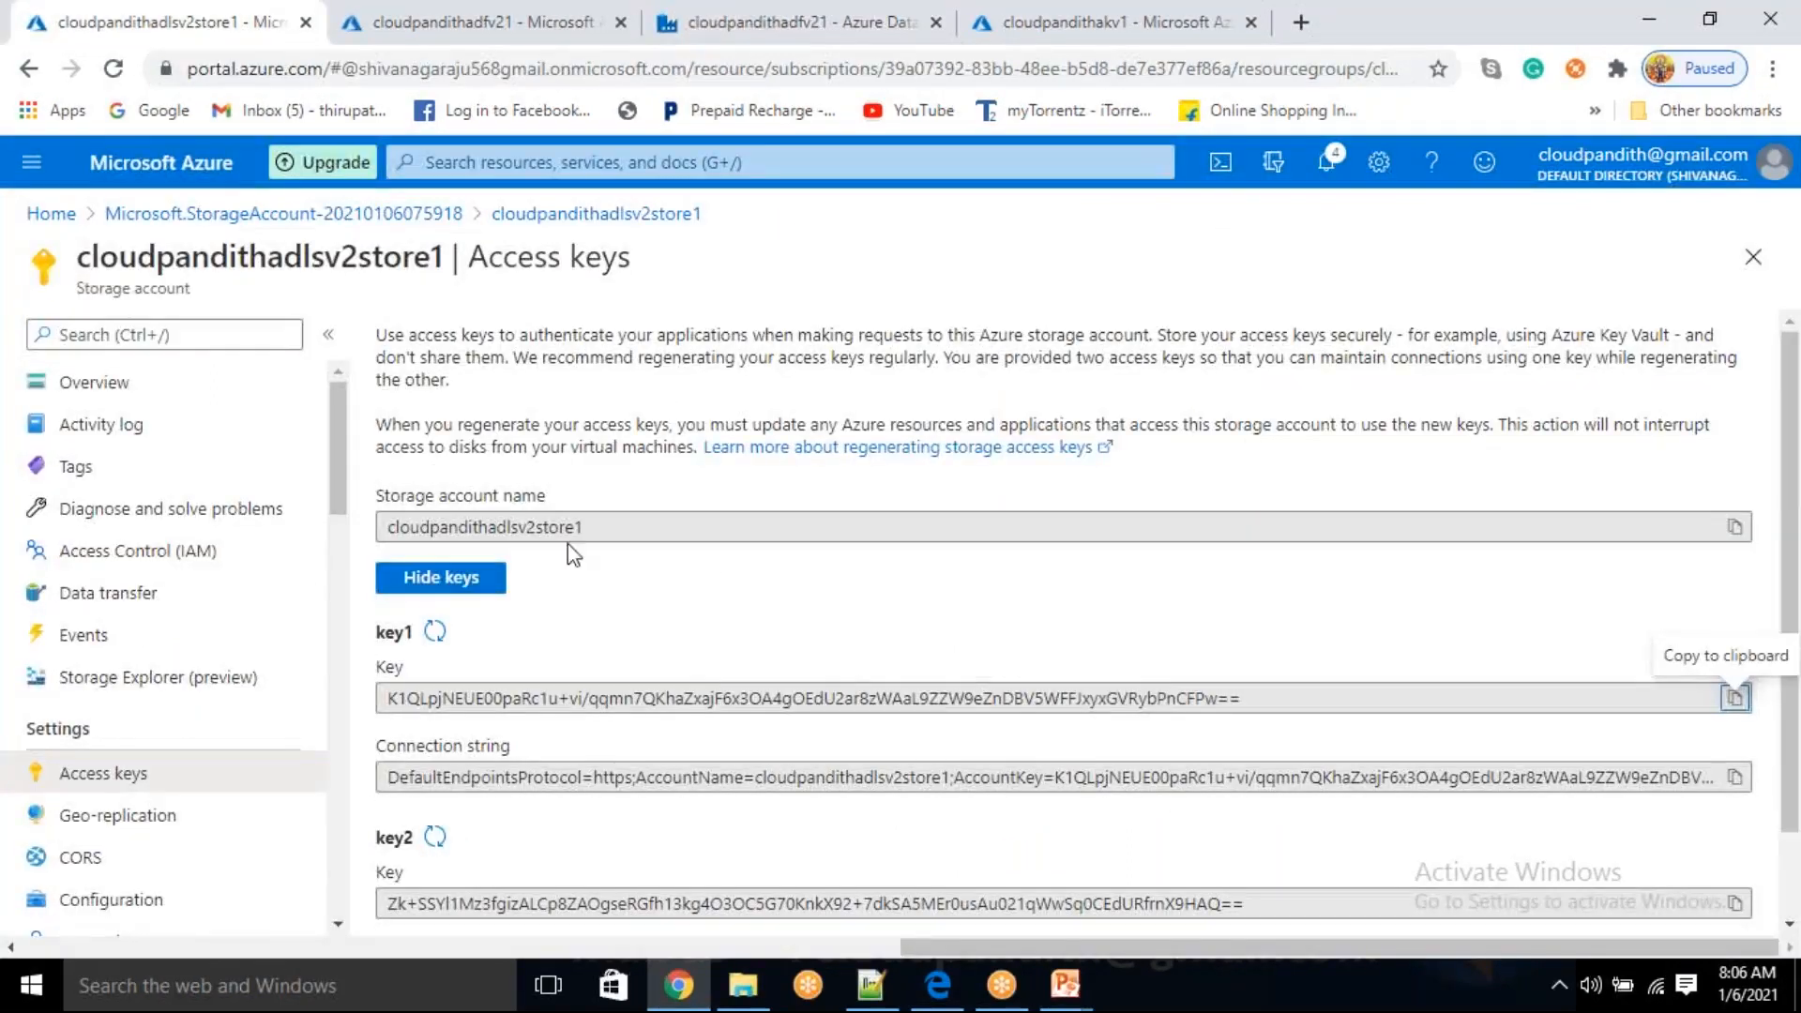
pyautogui.click(1735, 527)
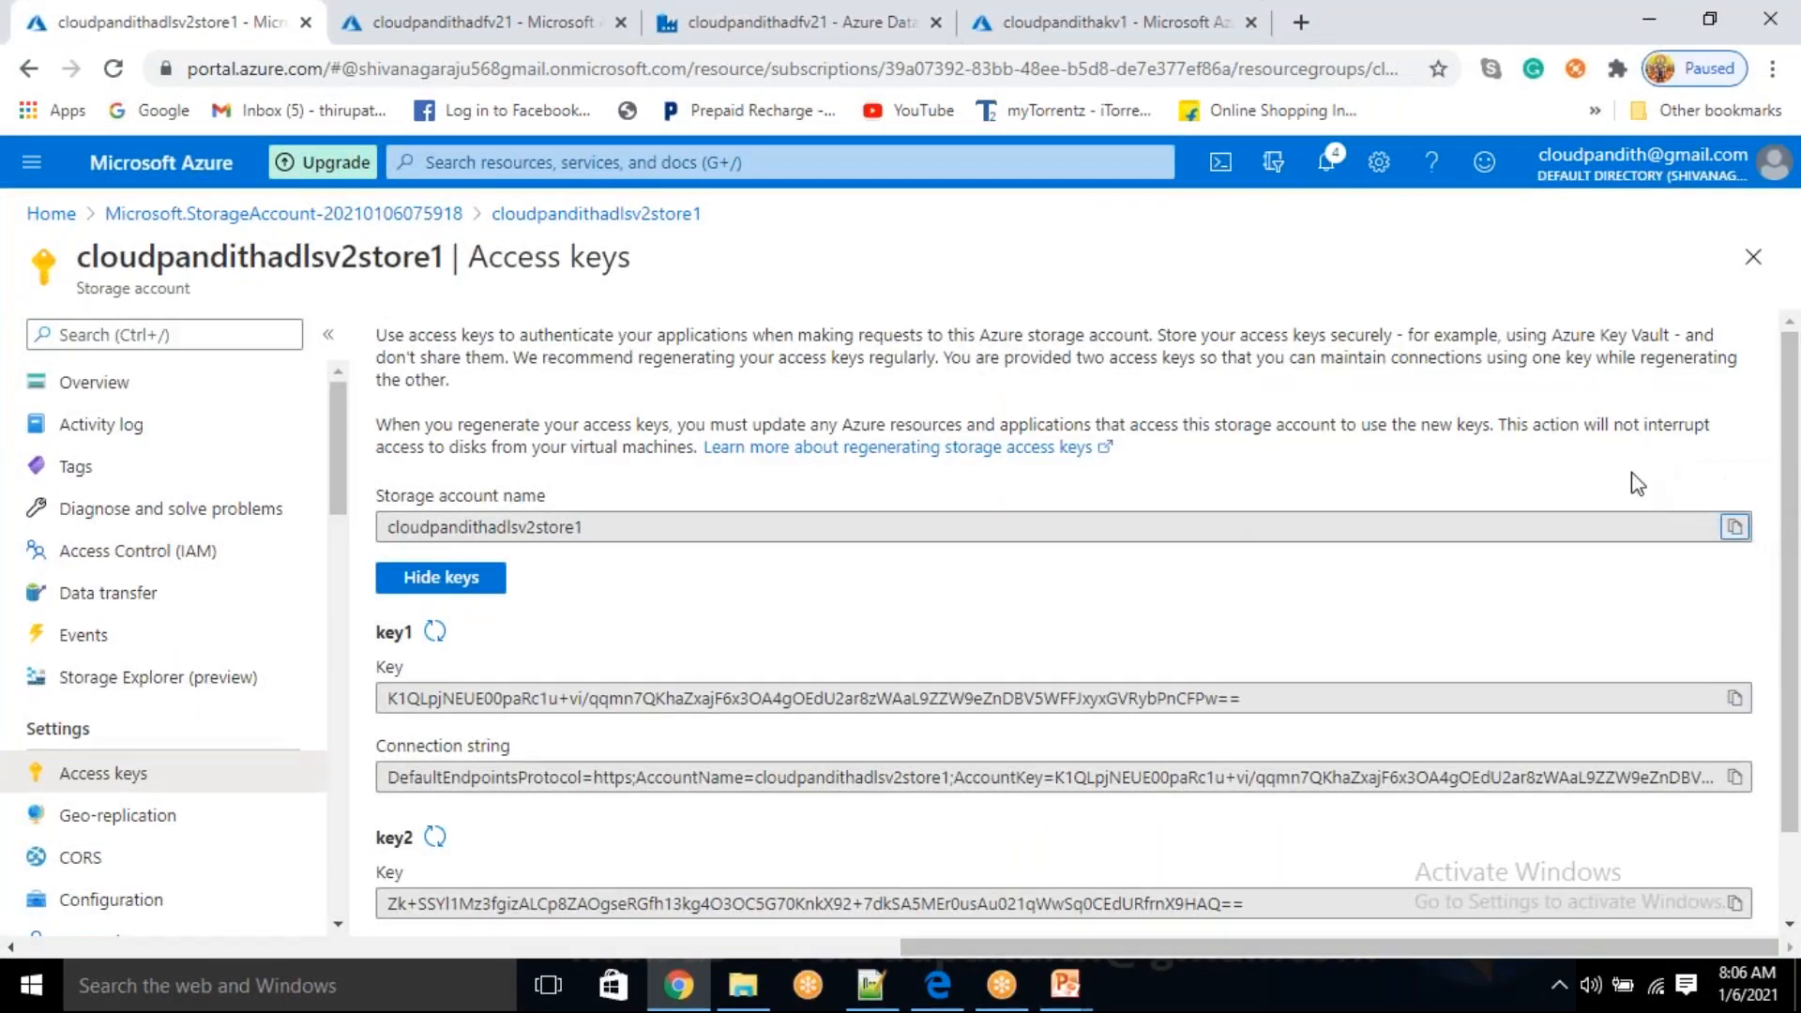
pyautogui.click(802, 14)
pyautogui.write('HTTPS')
pyautogui.hotkey('ctrl', 'a')
pyautogui.write('http')
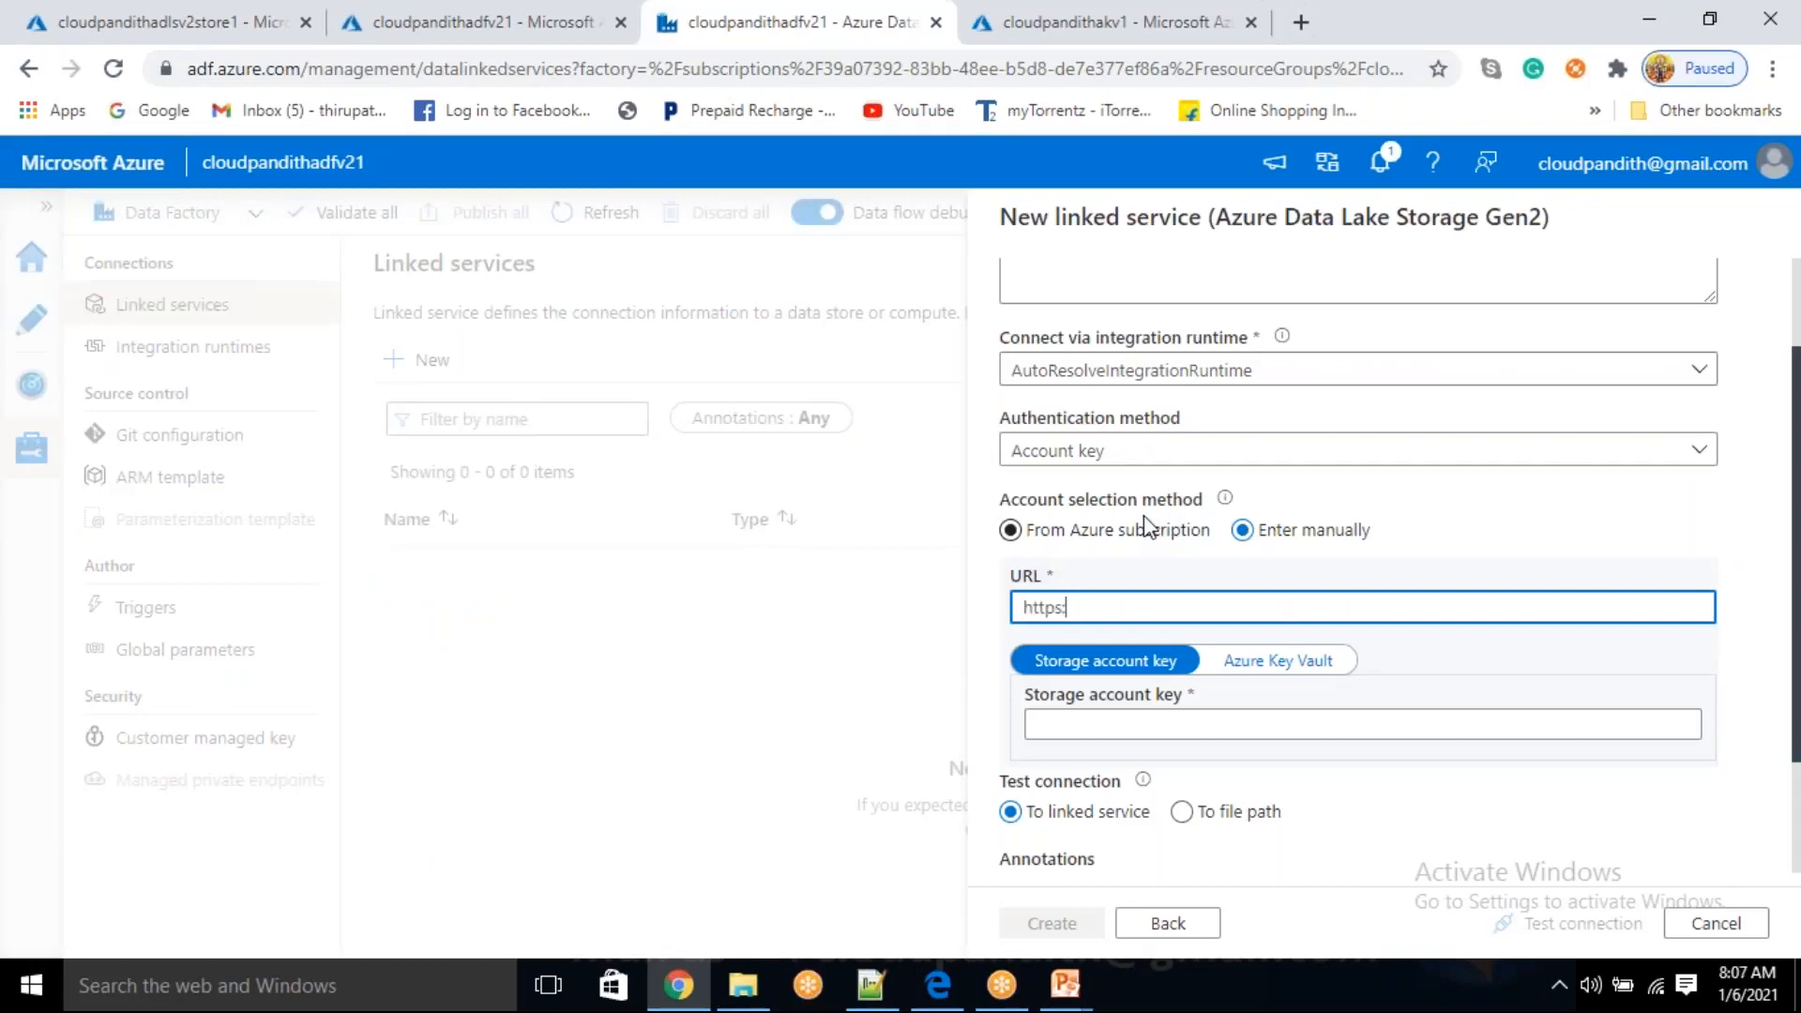
pyautogui.write('s://')
pyautogui.hotkey('ctrl', 'v')
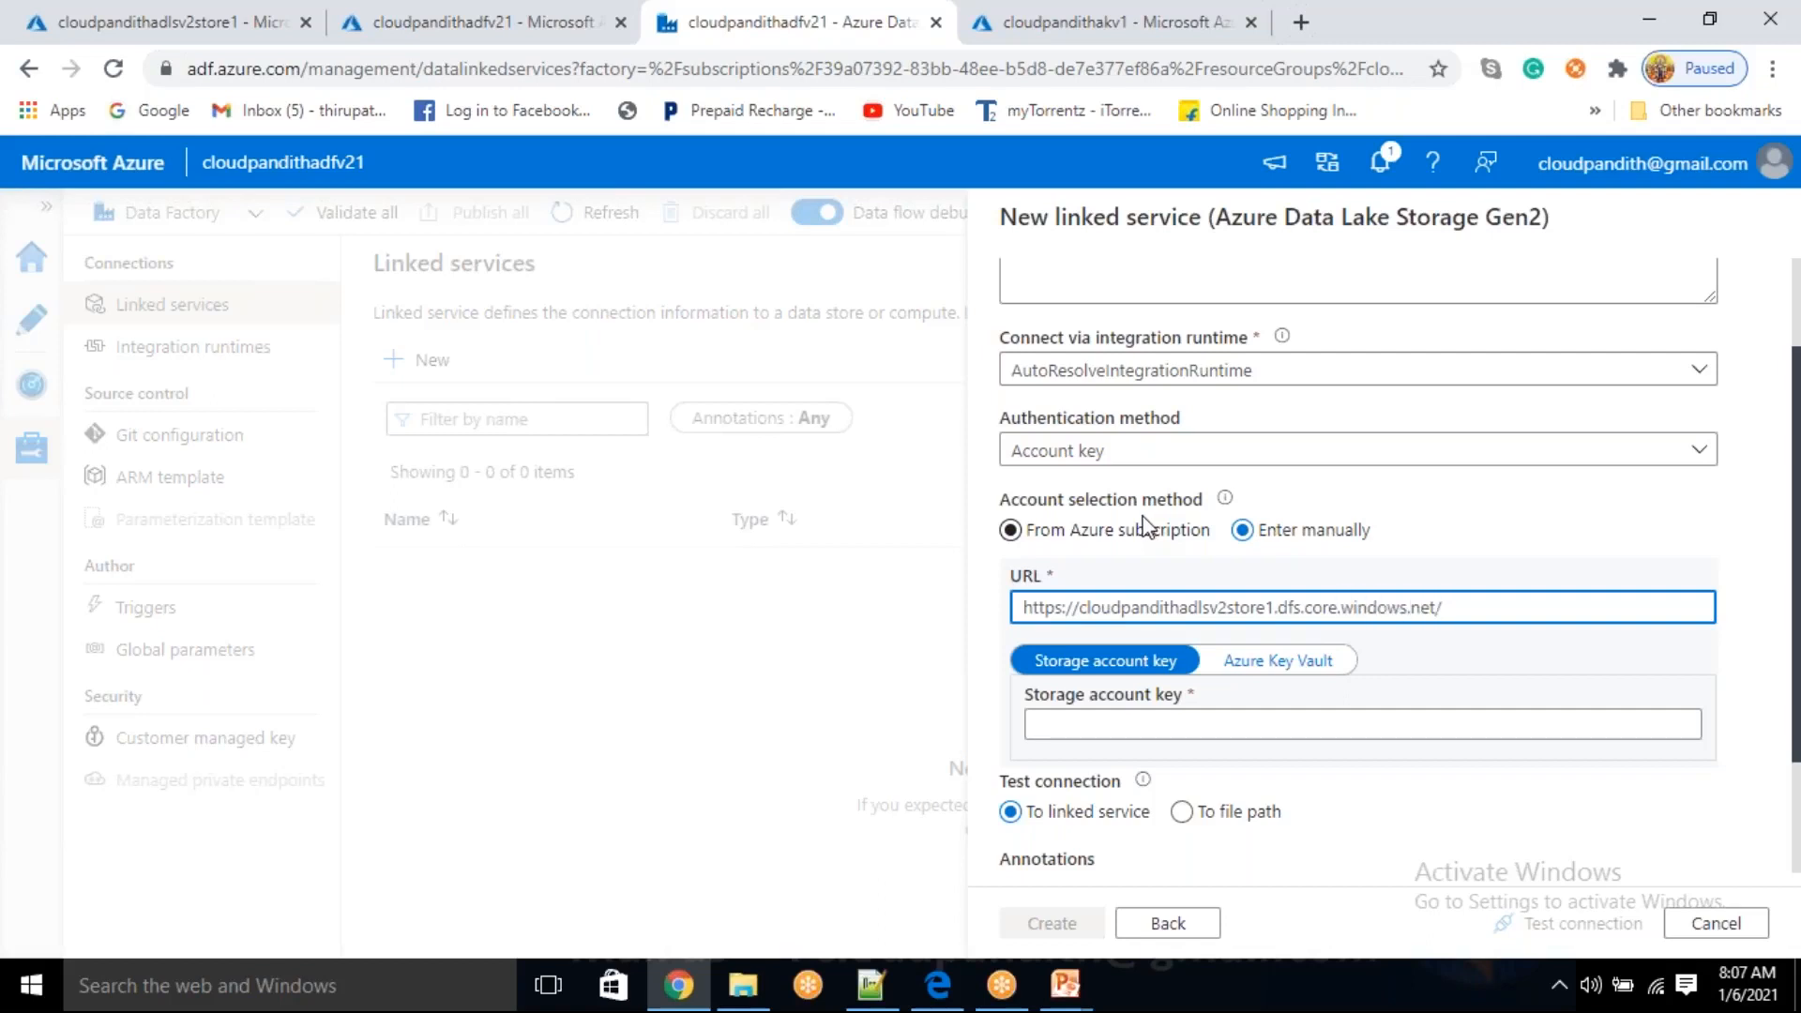
# - Choose Azure Key Vault as the account key source and start a new key vault linked service named LS_AKV
pyautogui.click(1316, 663)
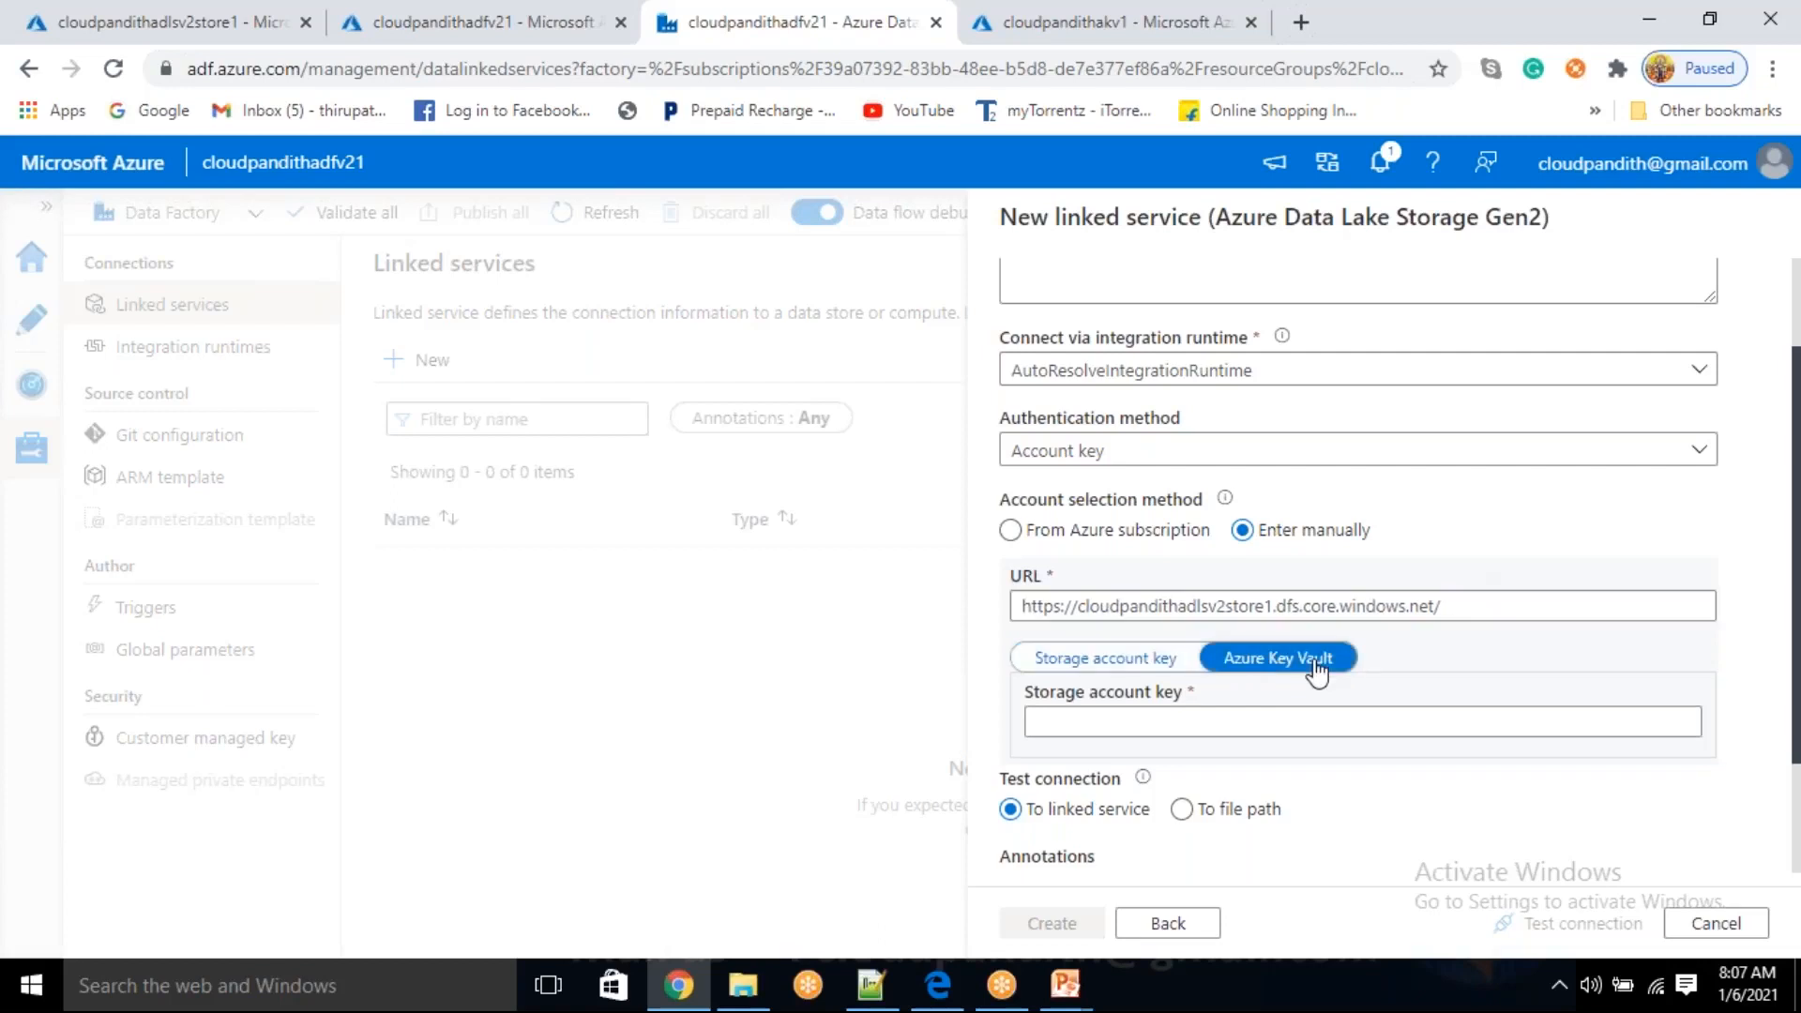
pyautogui.click(1214, 730)
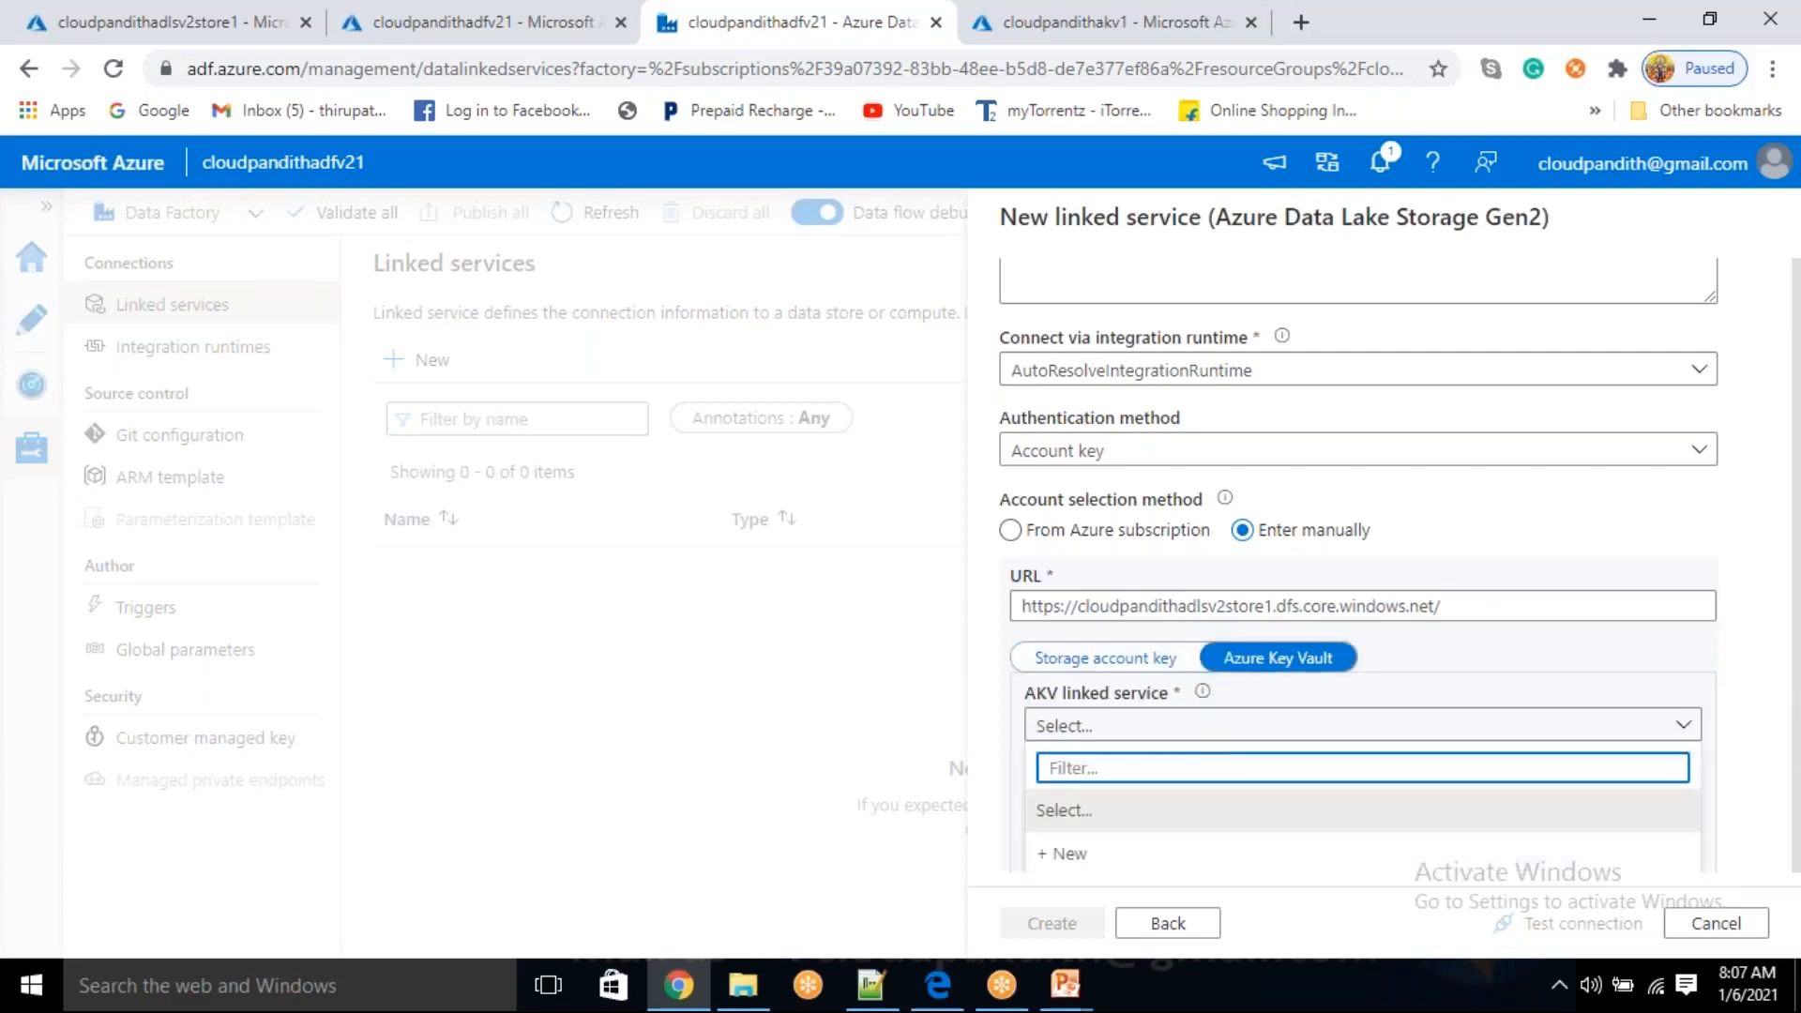
pyautogui.click(1064, 853)
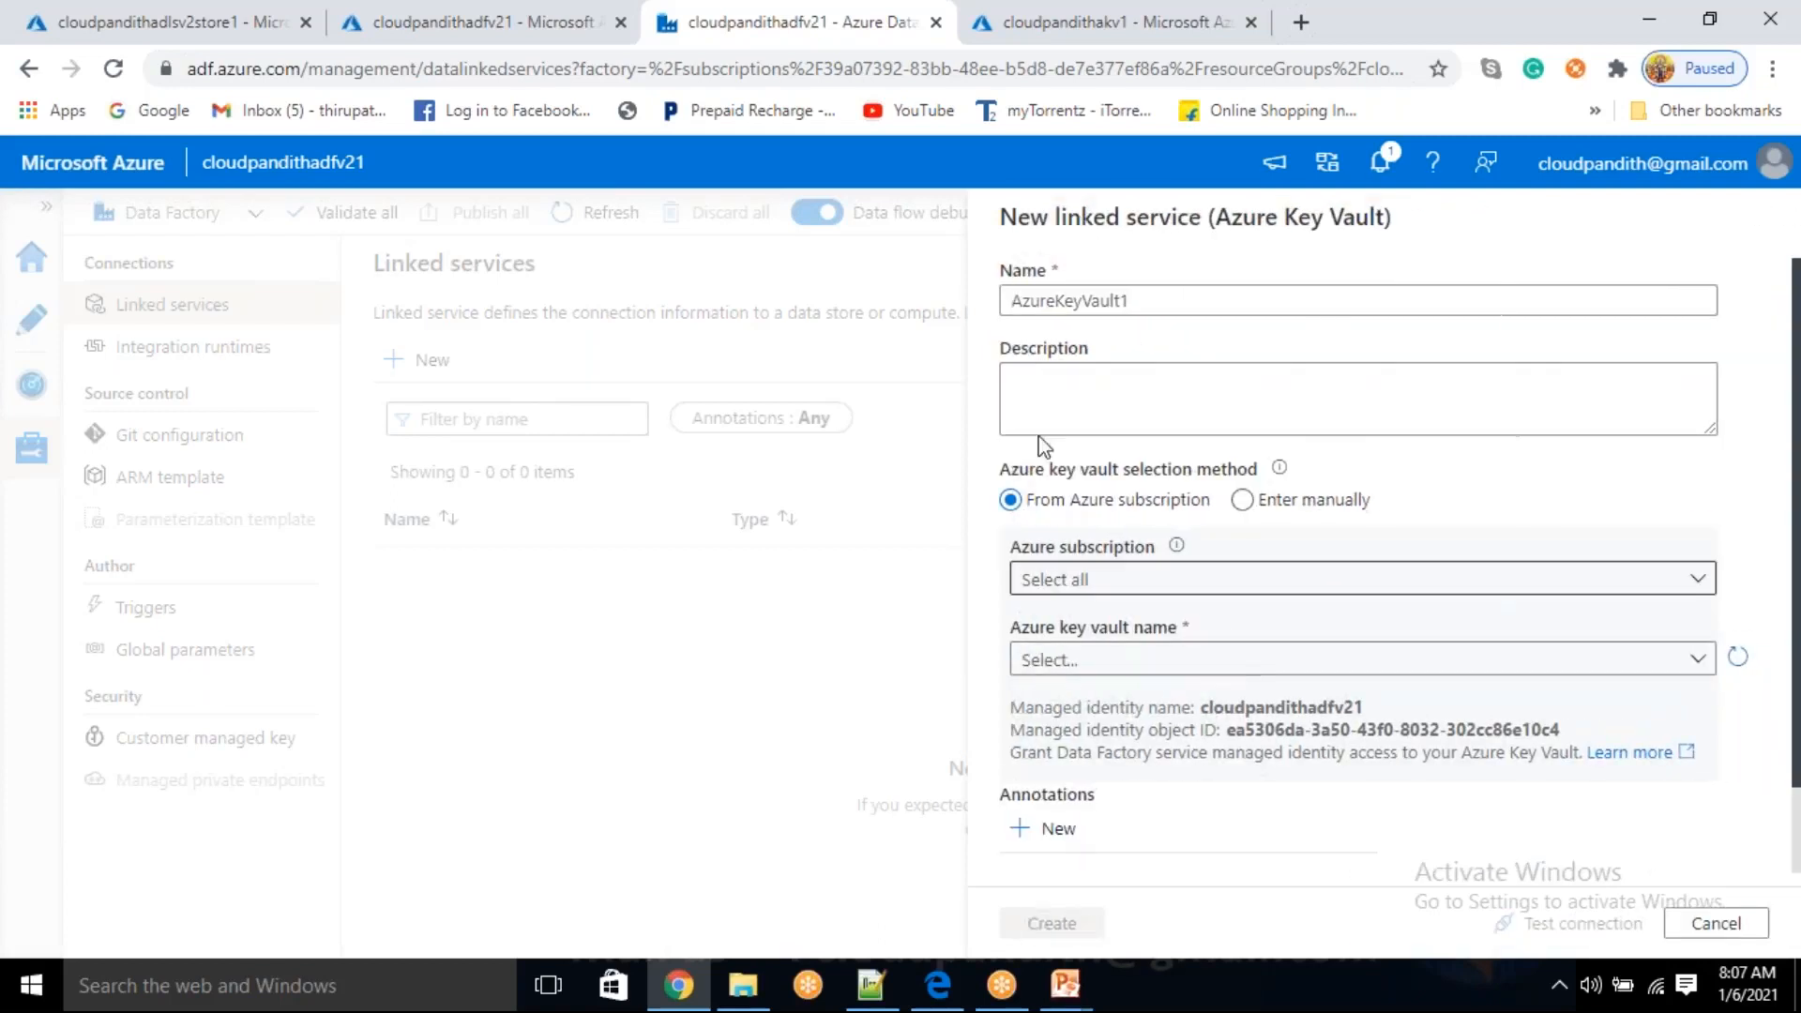
pyautogui.moveTo(1191, 301); pyautogui.dragTo(985, 283)
pyautogui.press('BackSpace')
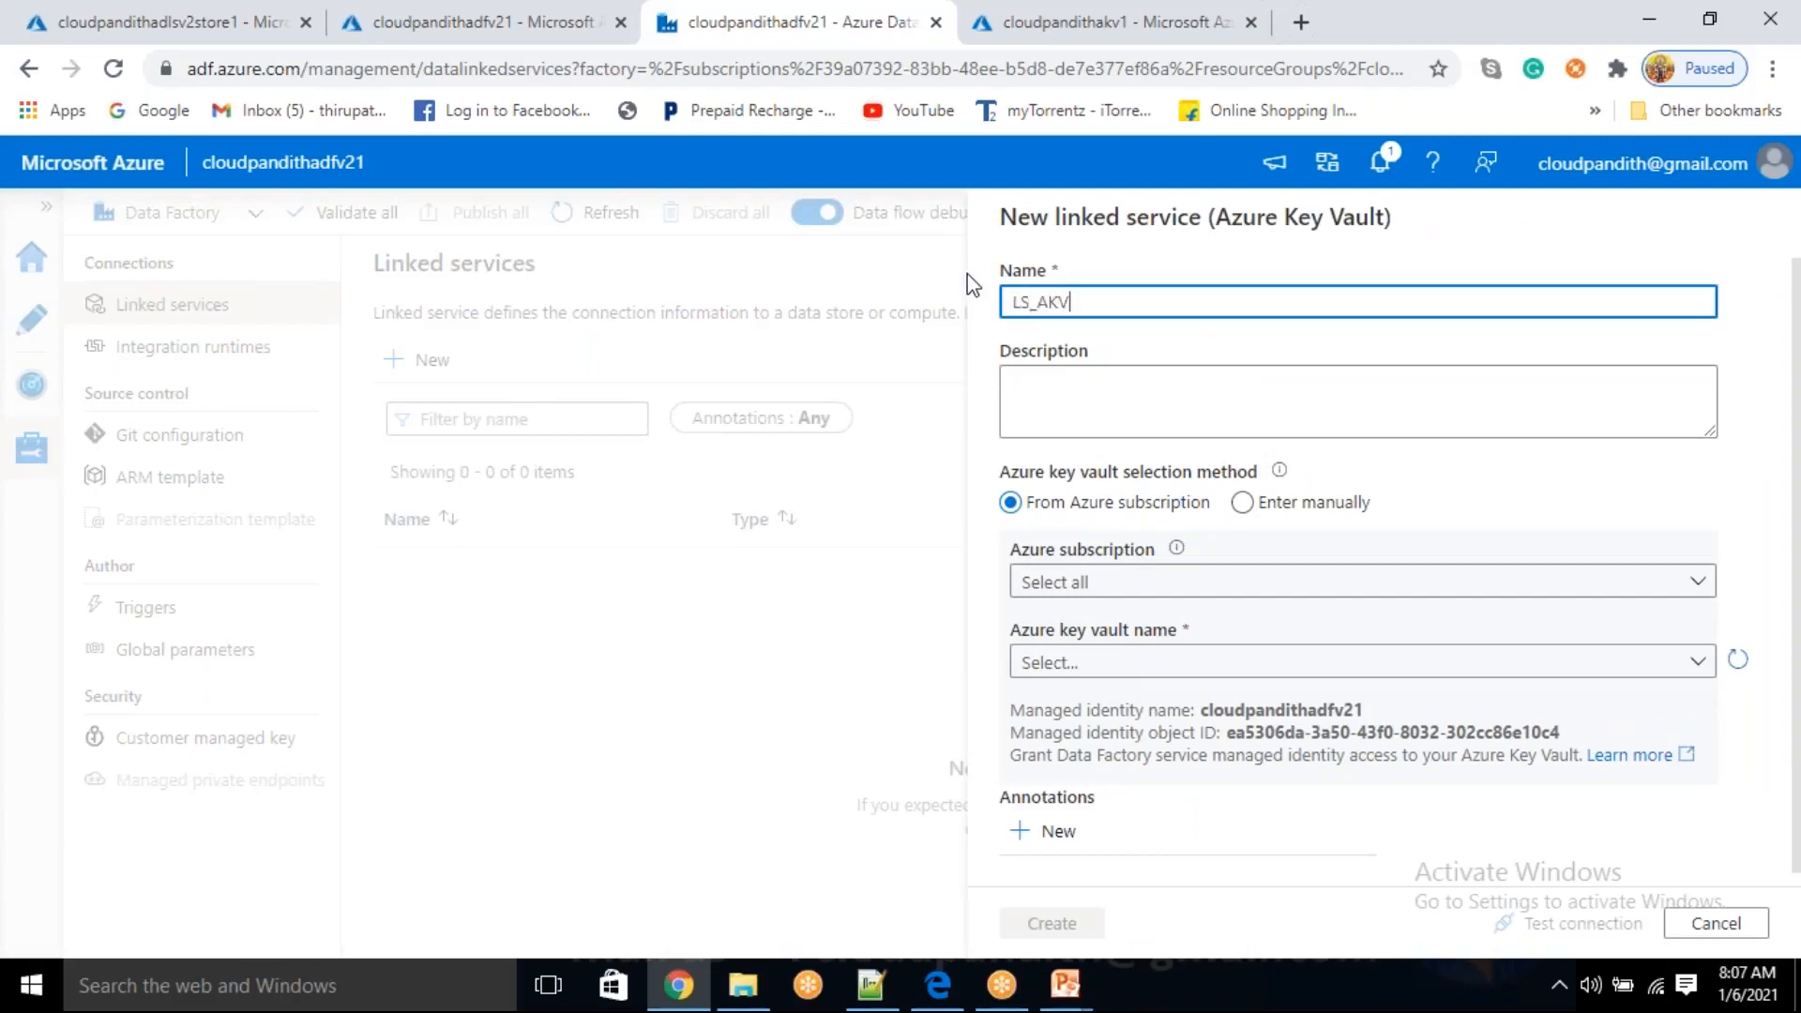
pyautogui.write('LS_AKV')
# - Point LS_AKV to the cloudpandithakv1 vault in the Free Trial subscription, then test its connection and create it
pyautogui.click(1140, 581)
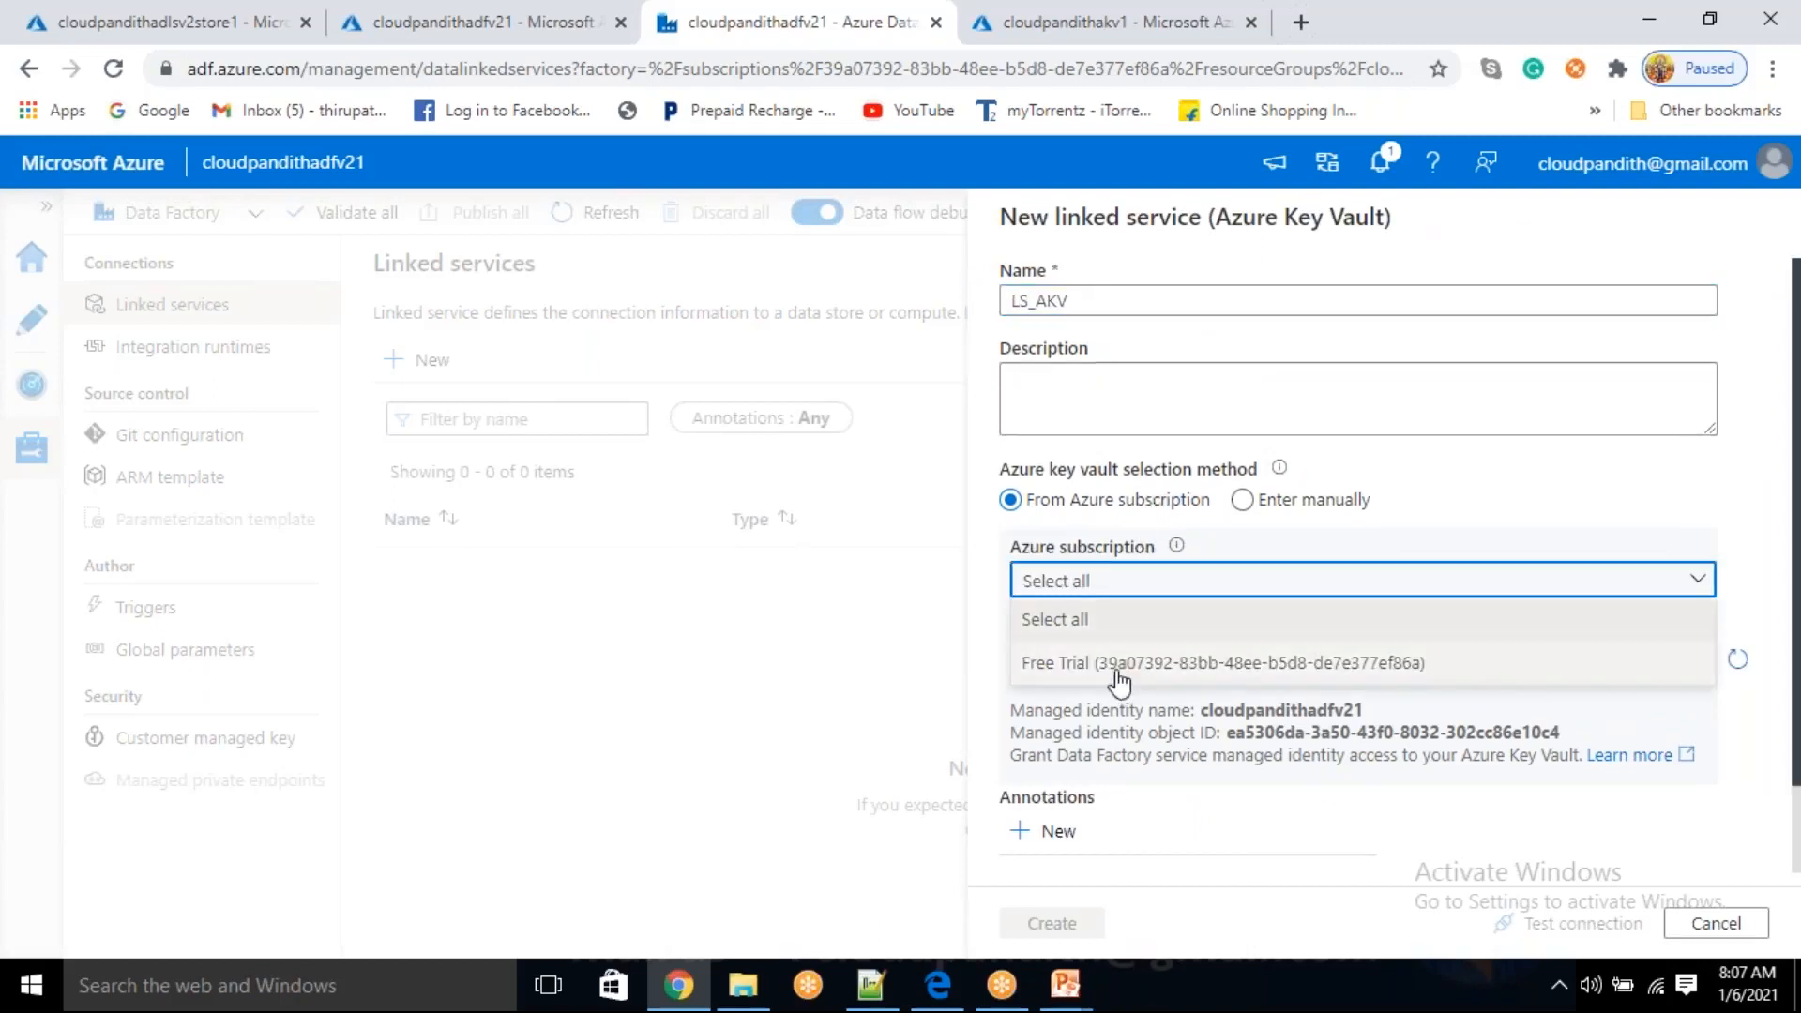
pyautogui.click(1121, 665)
pyautogui.click(1116, 666)
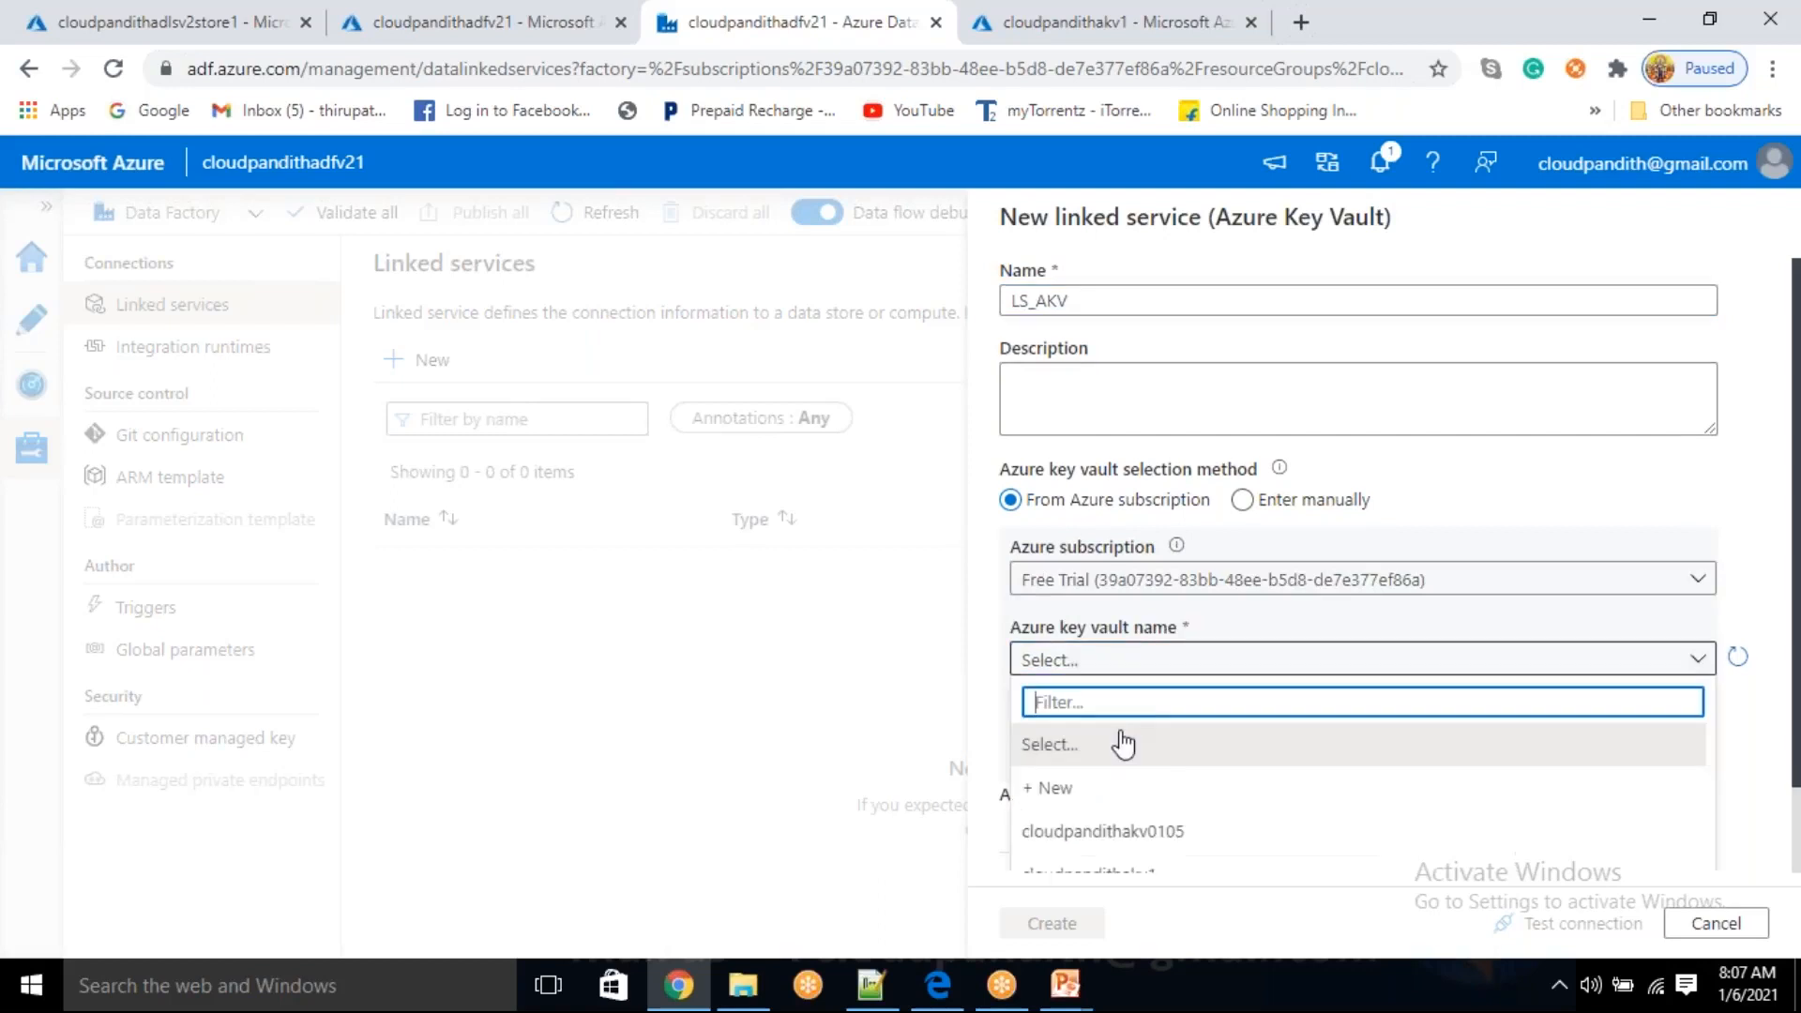
pyautogui.click(1093, 844)
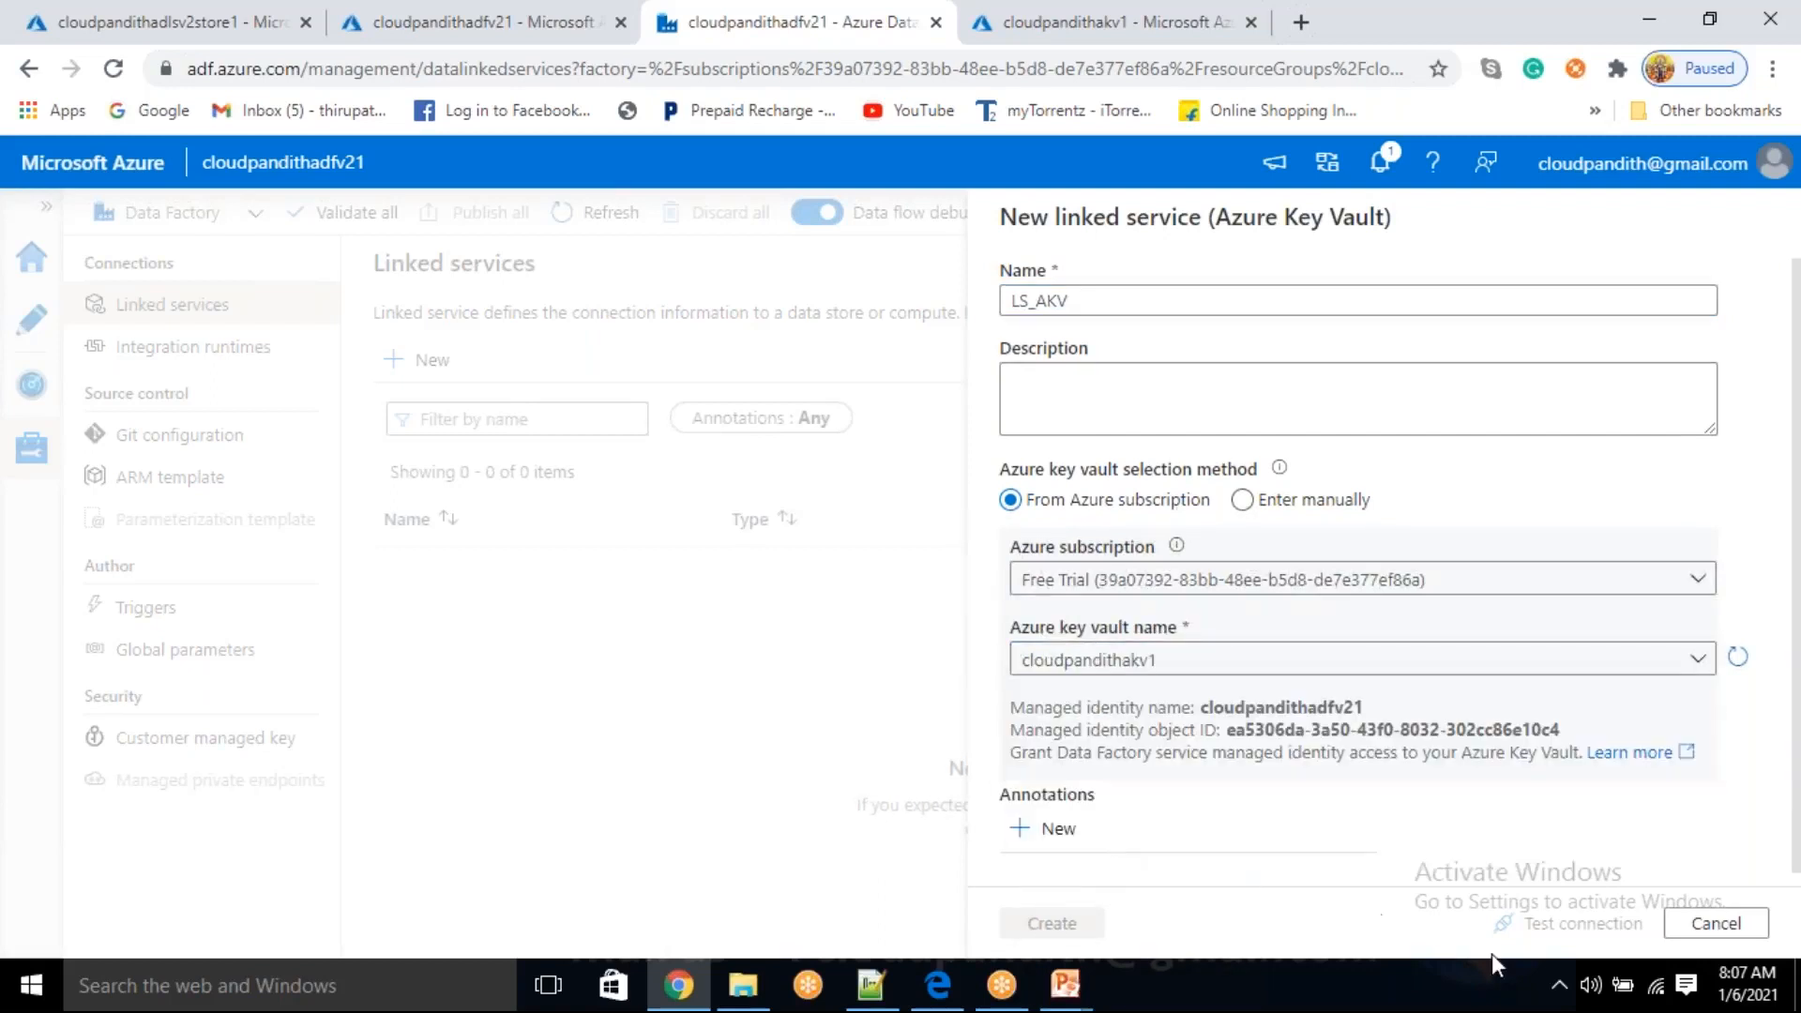
pyautogui.click(1506, 923)
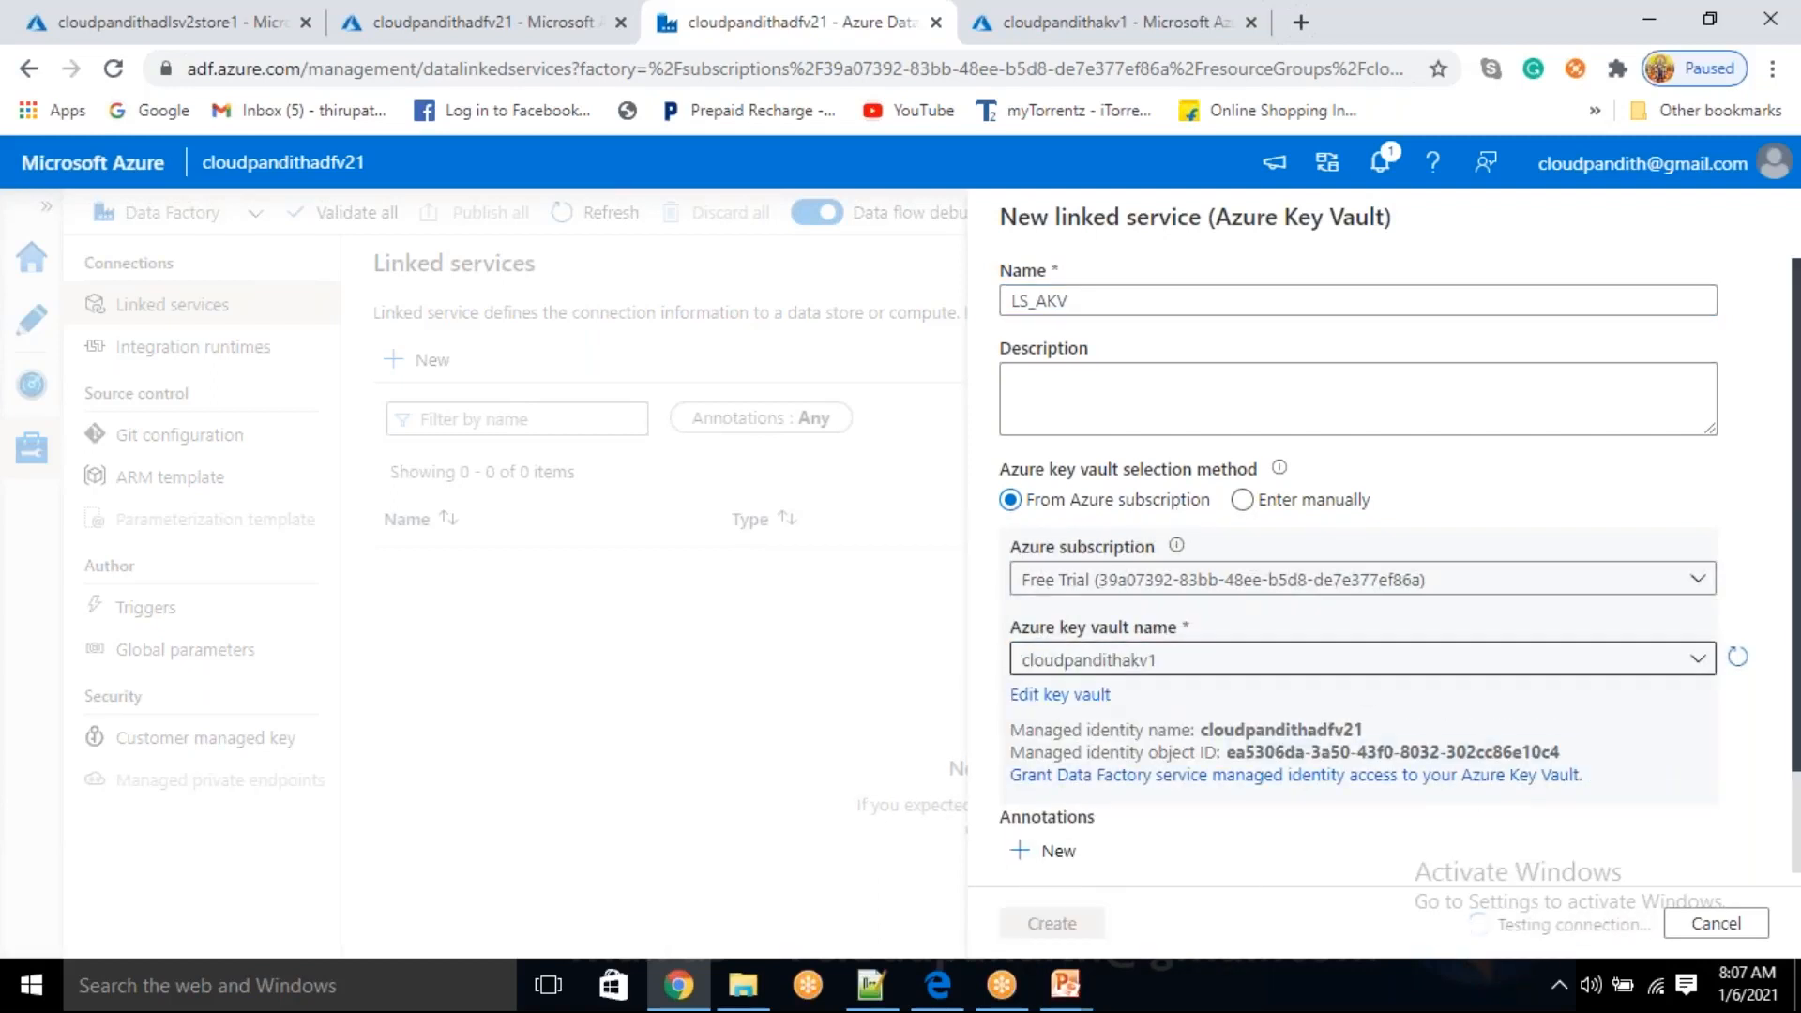
pyautogui.click(123, 938)
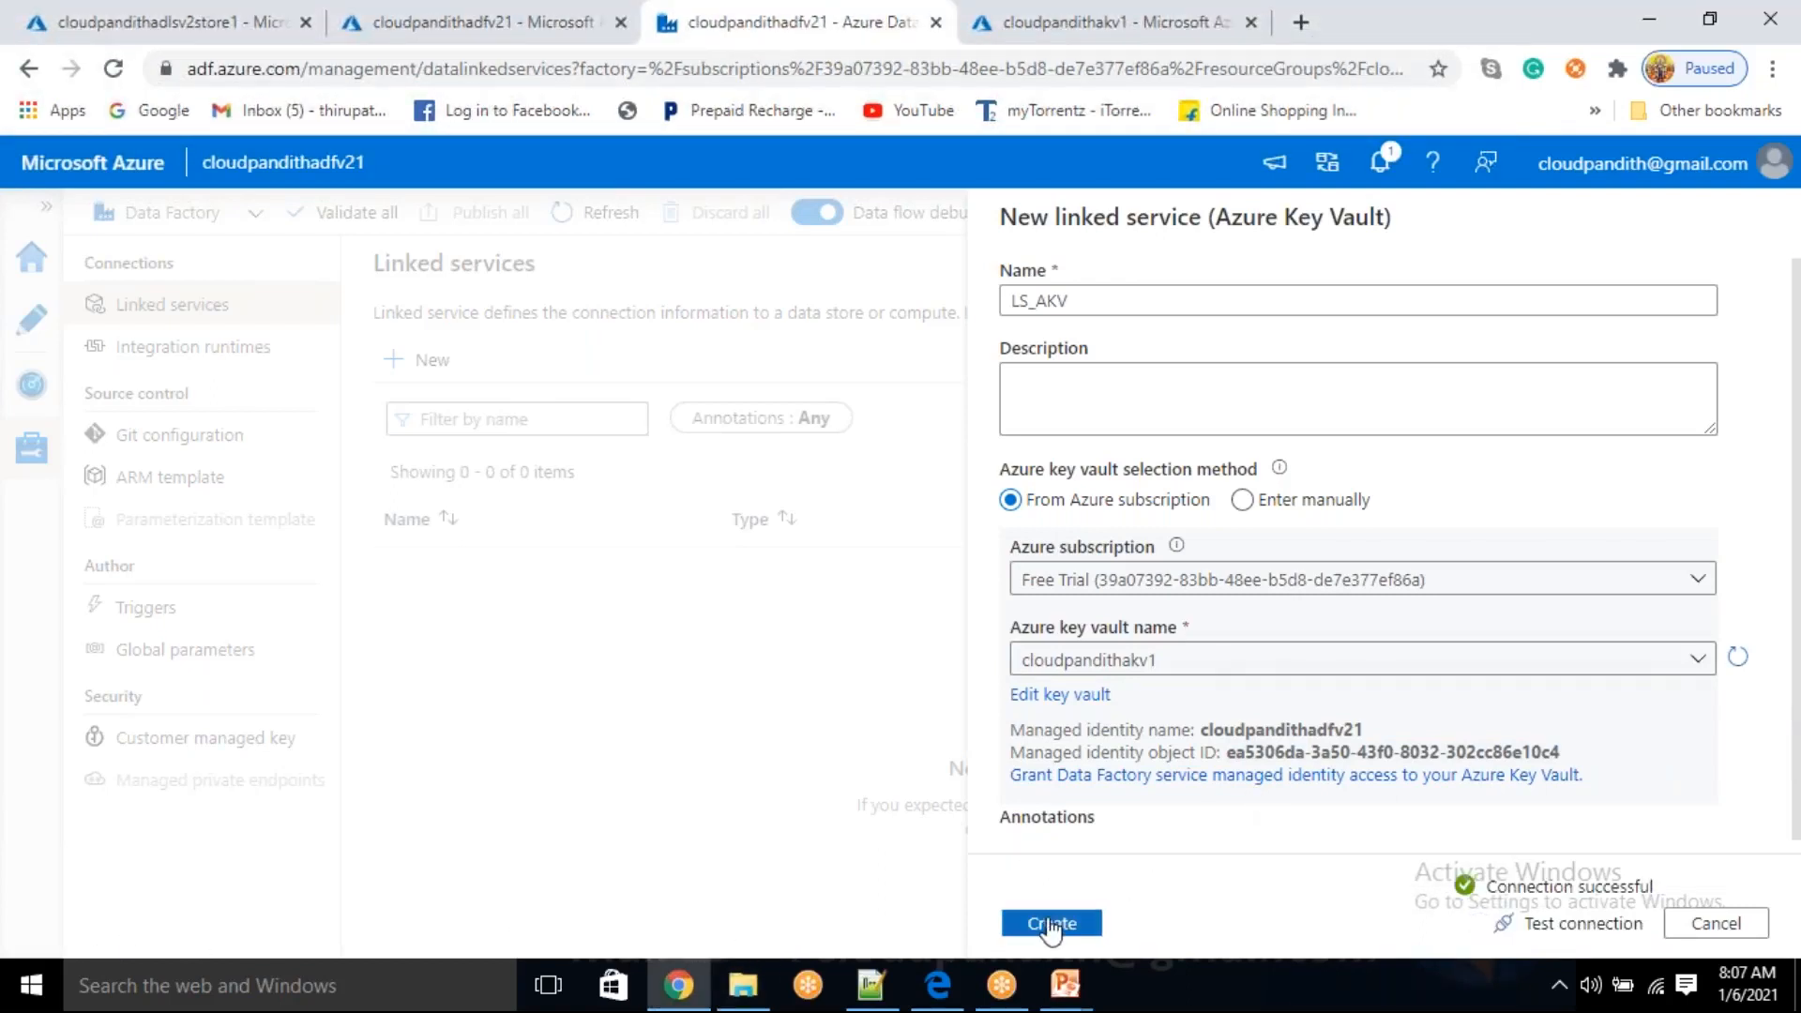
pyautogui.click(1051, 927)
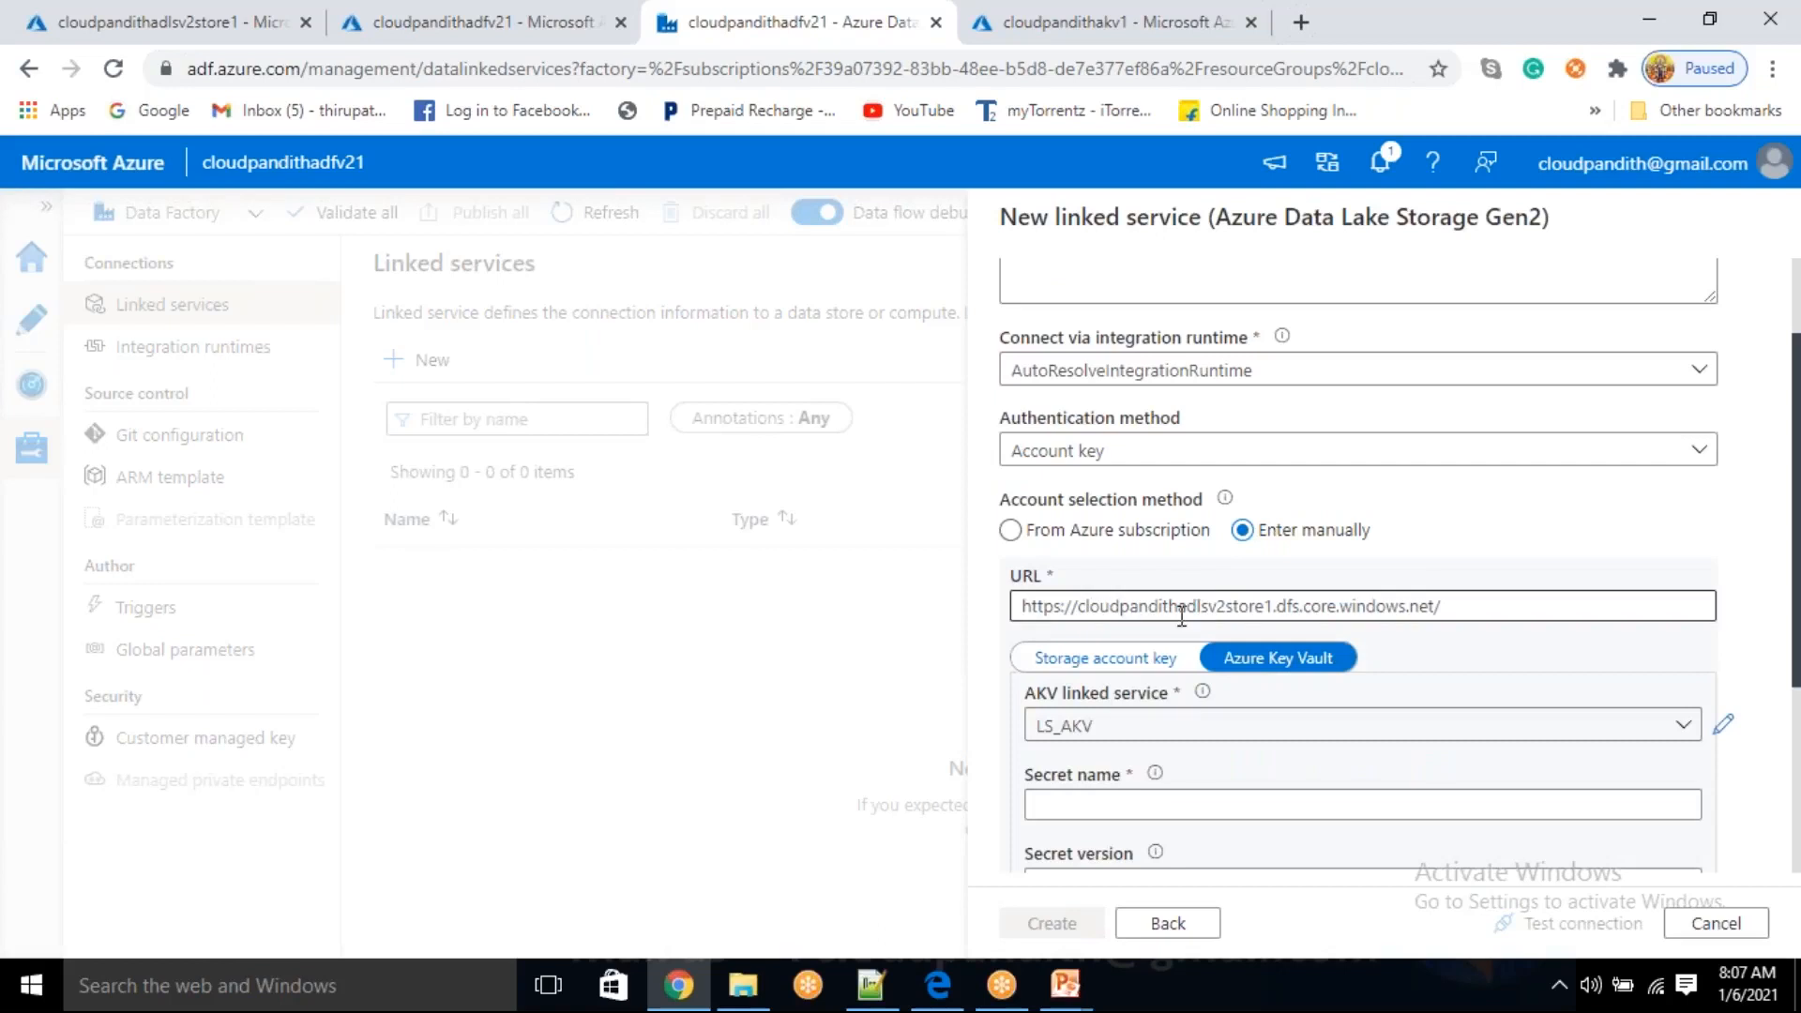
# - Copy the secret name adlskey from the cloudpandithakv1 vault's secrets and enter it as the linked service's secret name
pyautogui.click(1076, 804)
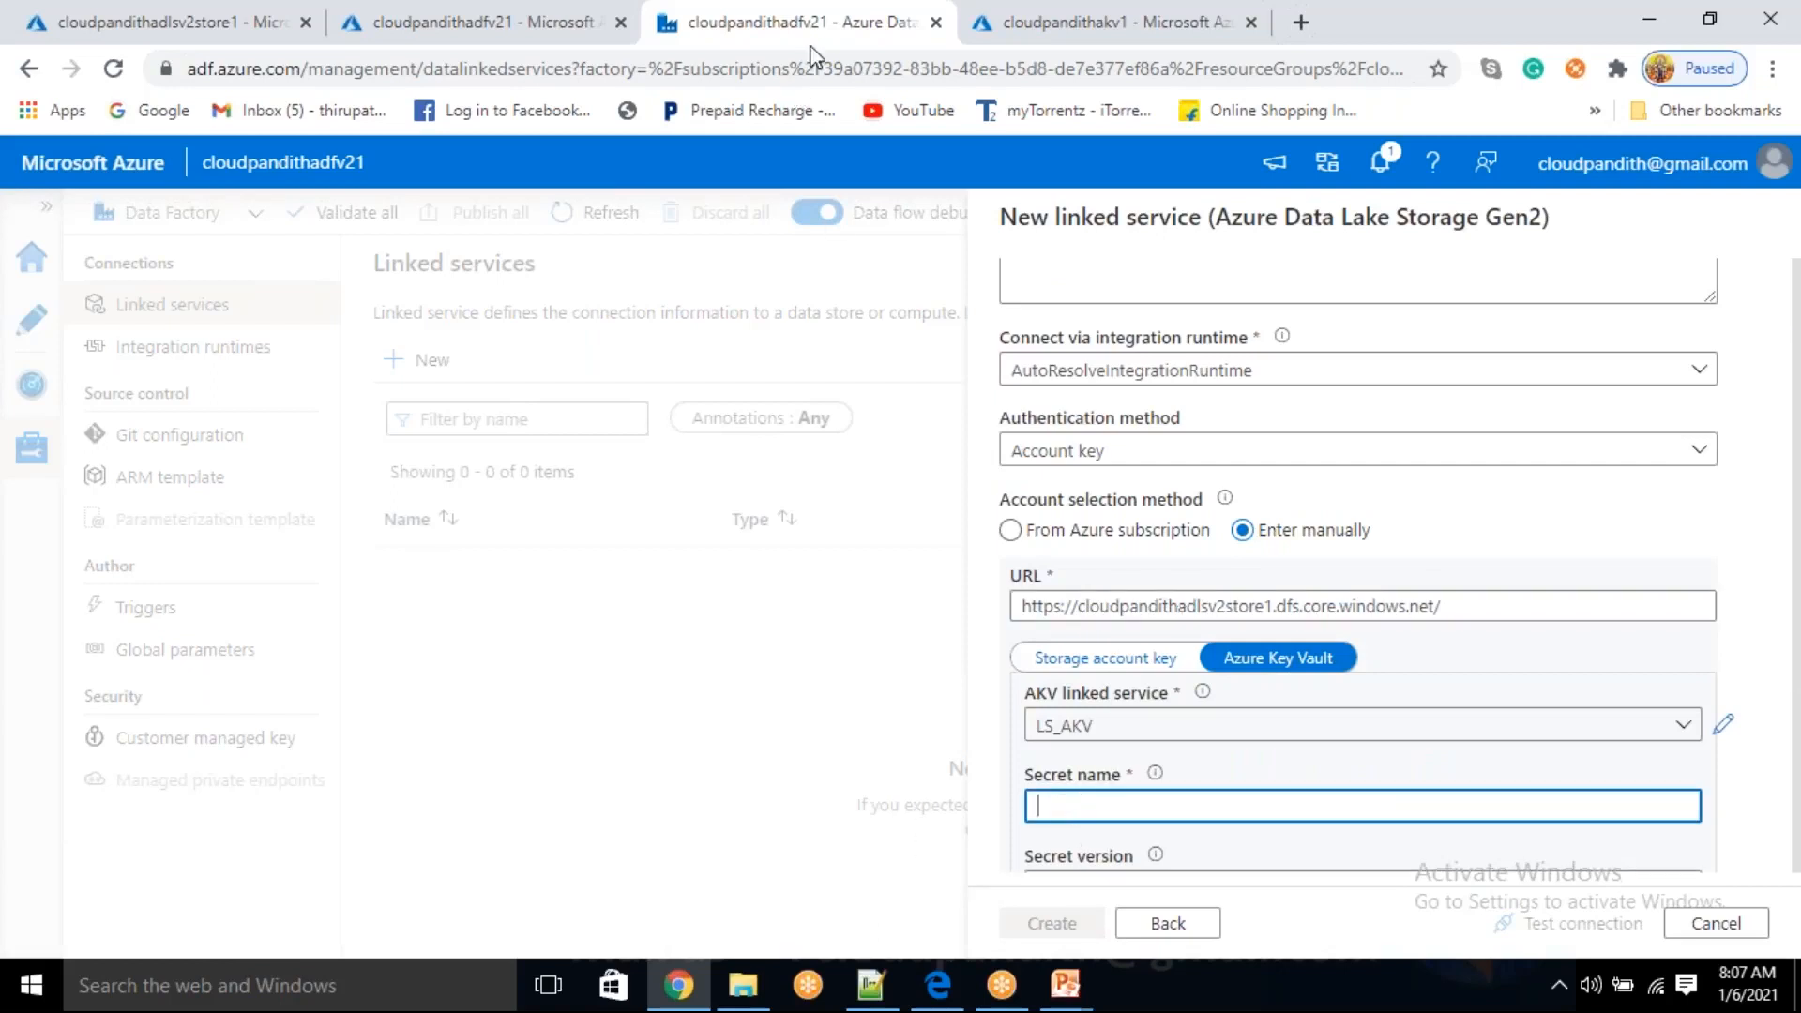
pyautogui.click(1055, 9)
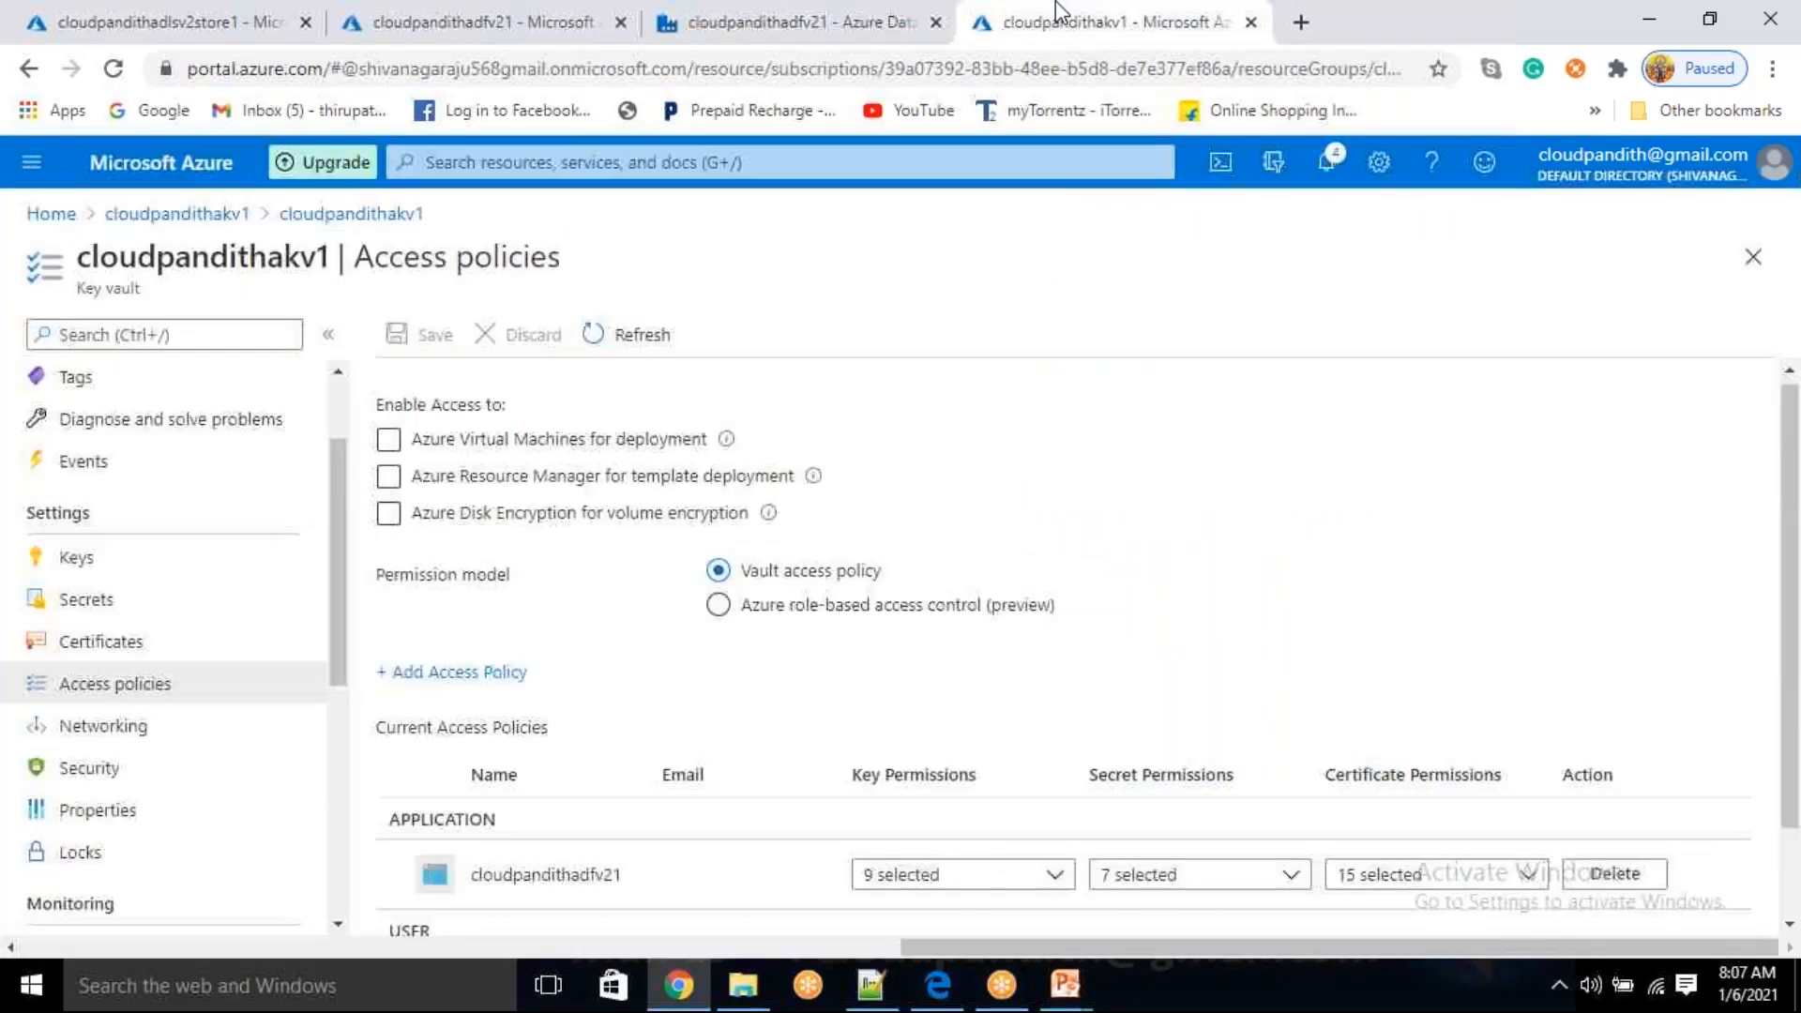
pyautogui.click(131, 608)
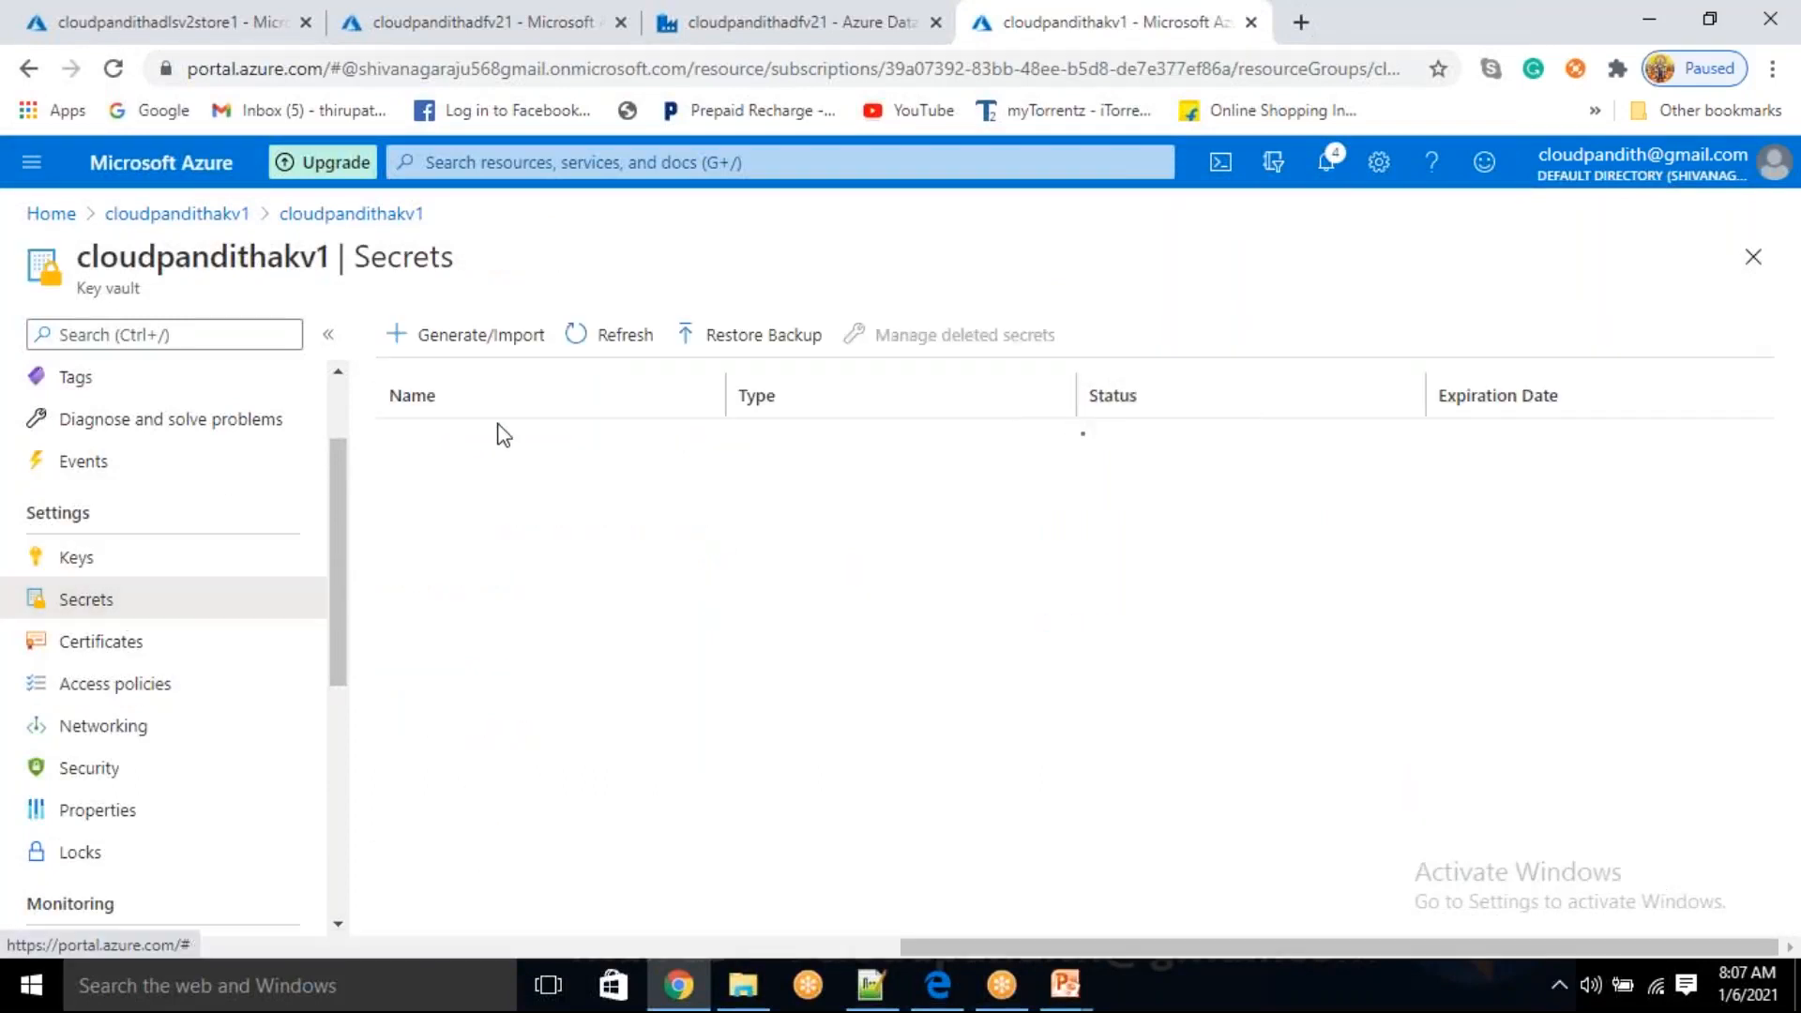
pyautogui.moveTo(455, 460); pyautogui.dragTo(384, 441)
pyautogui.hotkey('ctrl', 'c')
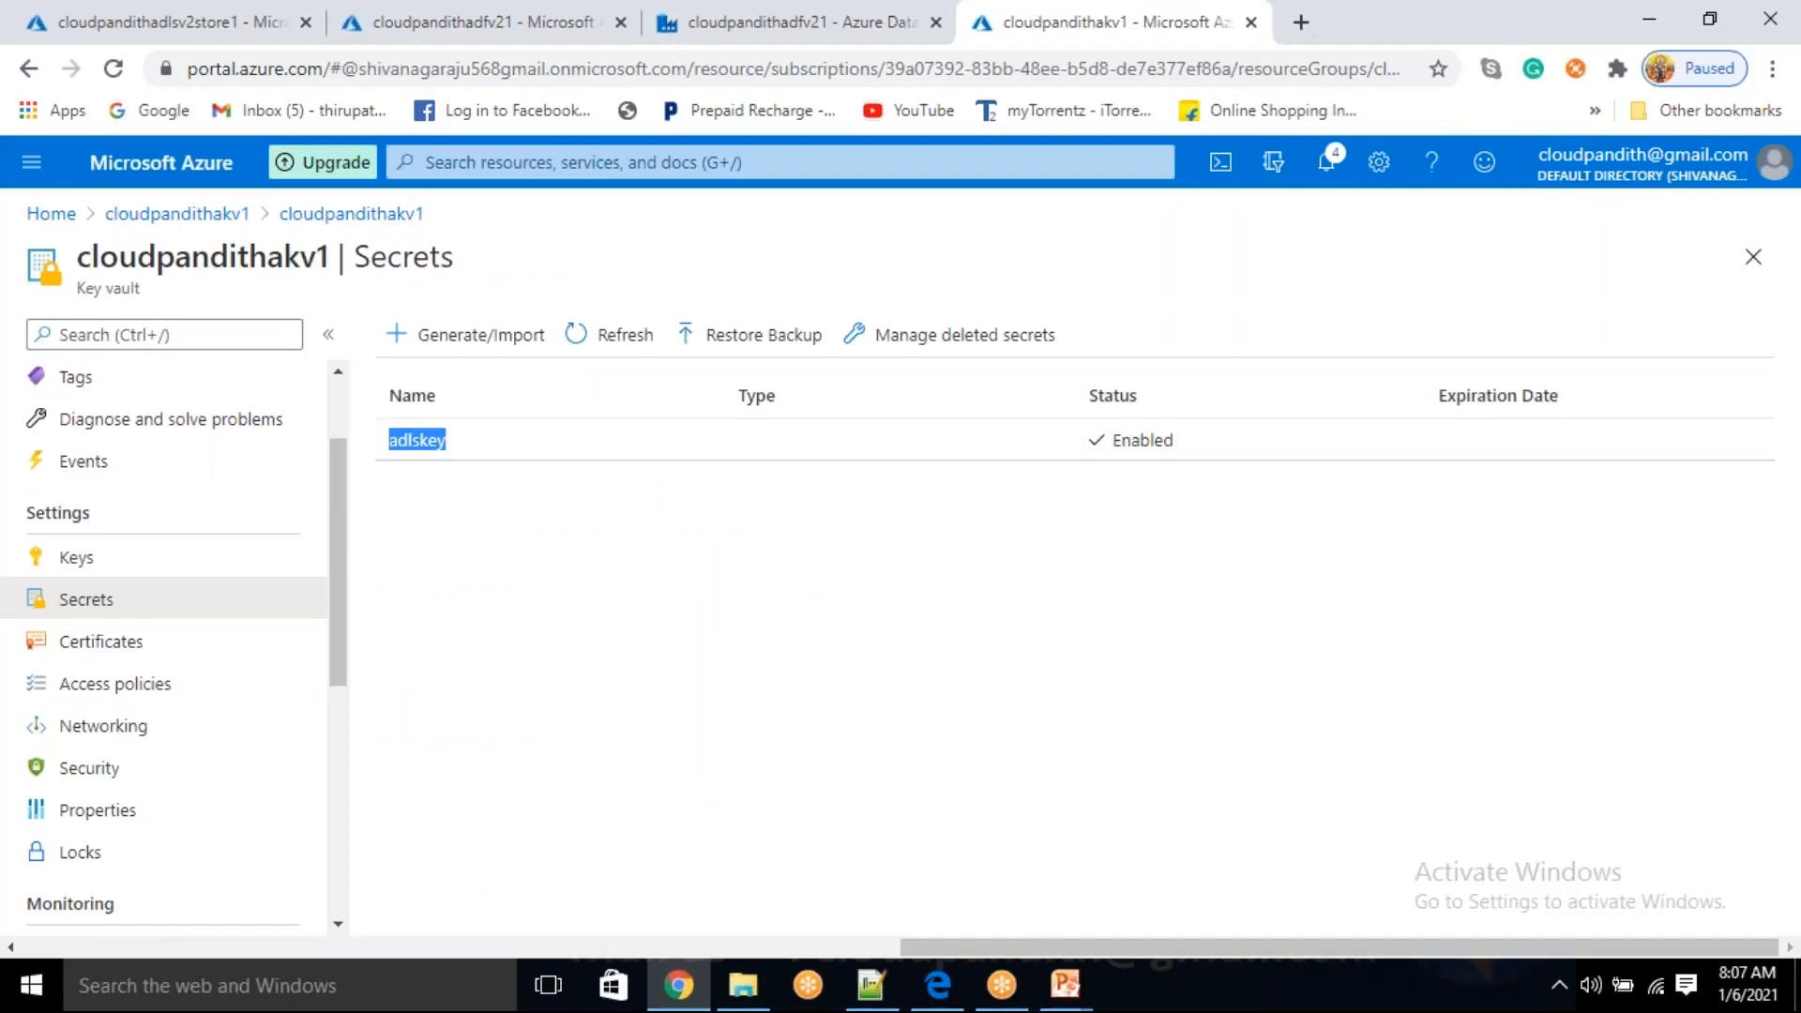
pyautogui.click(769, 21)
pyautogui.hotkey('ctrl', 'v')
# - Test and create the LS_ADLSGen2 linked service, then publish all pending changes to the data factory
pyautogui.click(1503, 922)
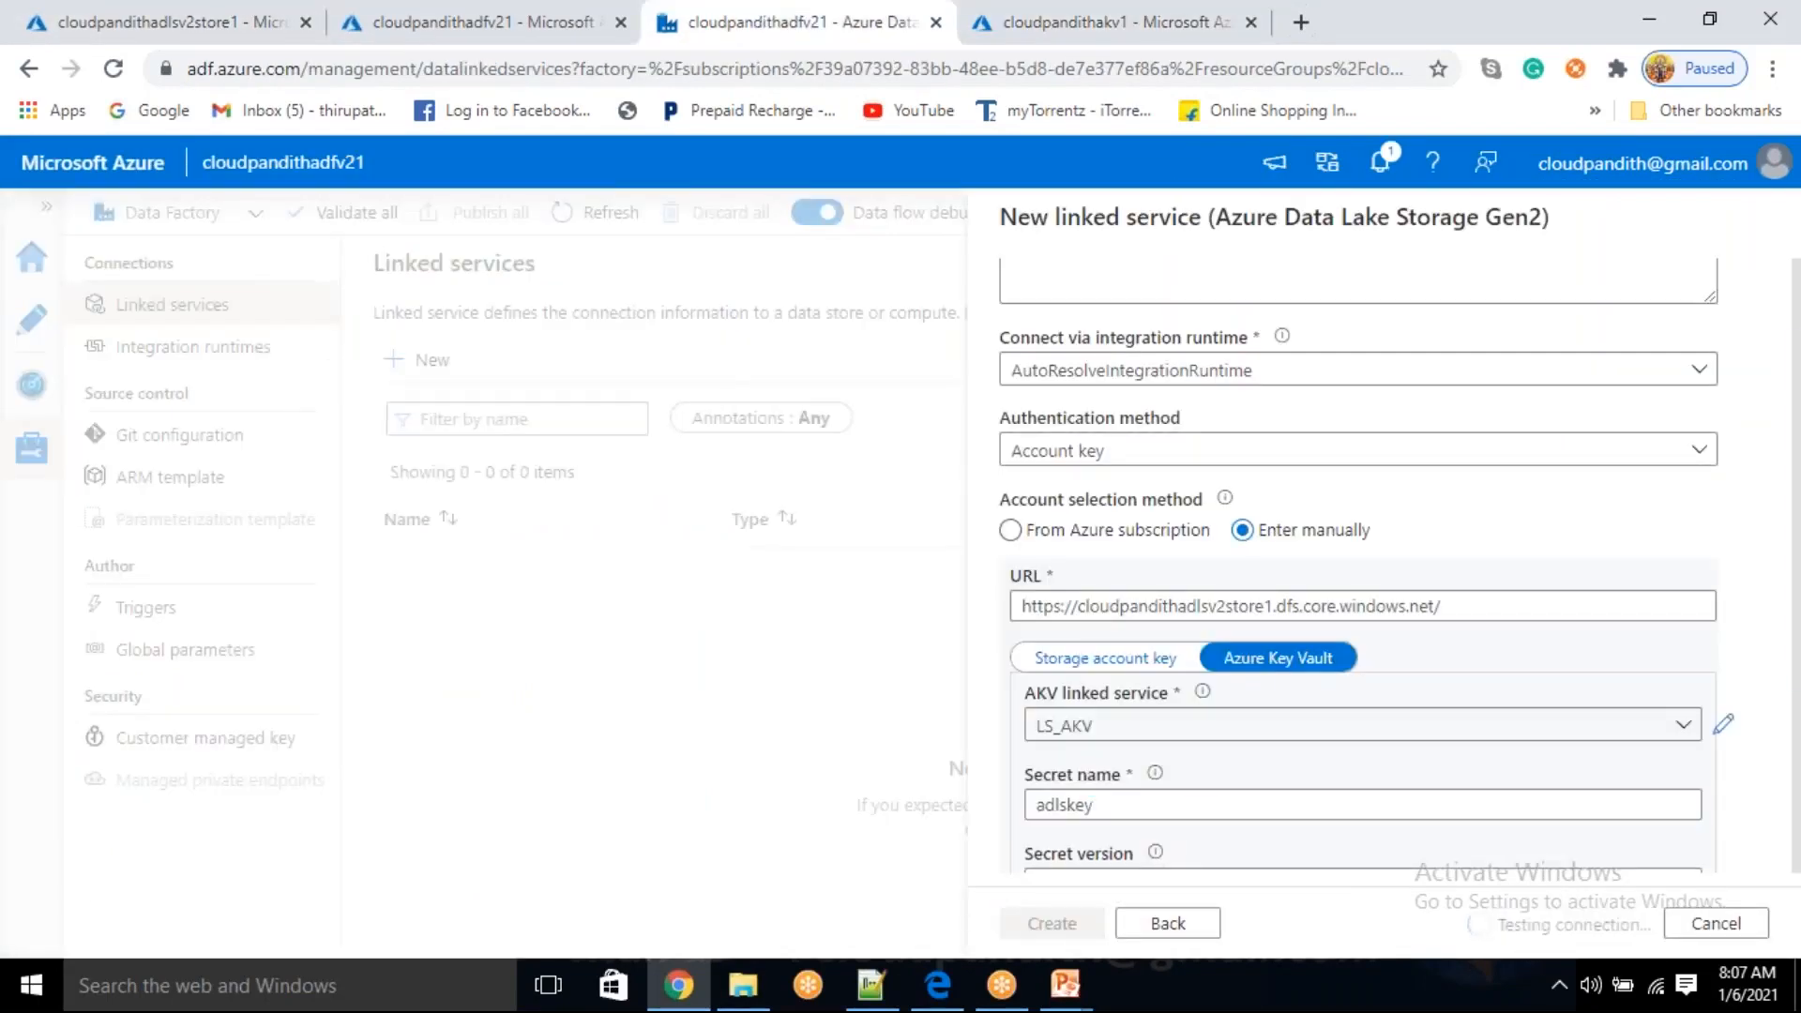
pyautogui.scroll(-3, 1307, 582)
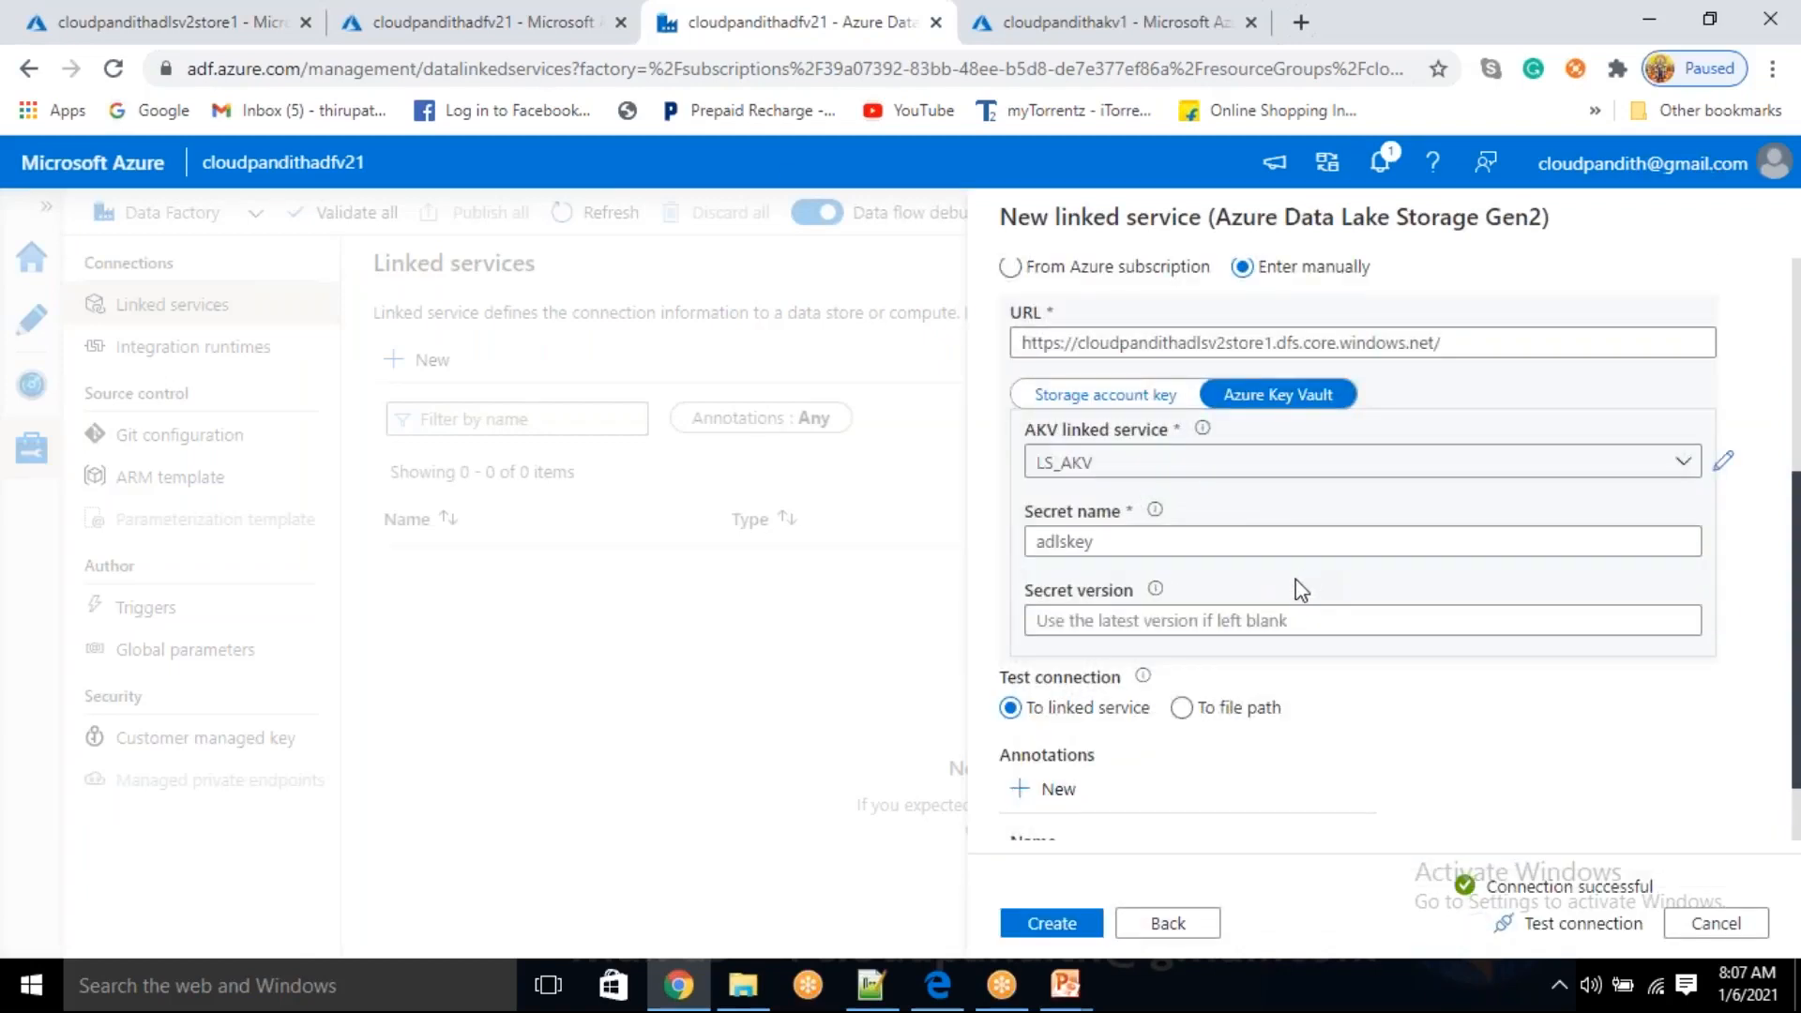
pyautogui.click(1070, 924)
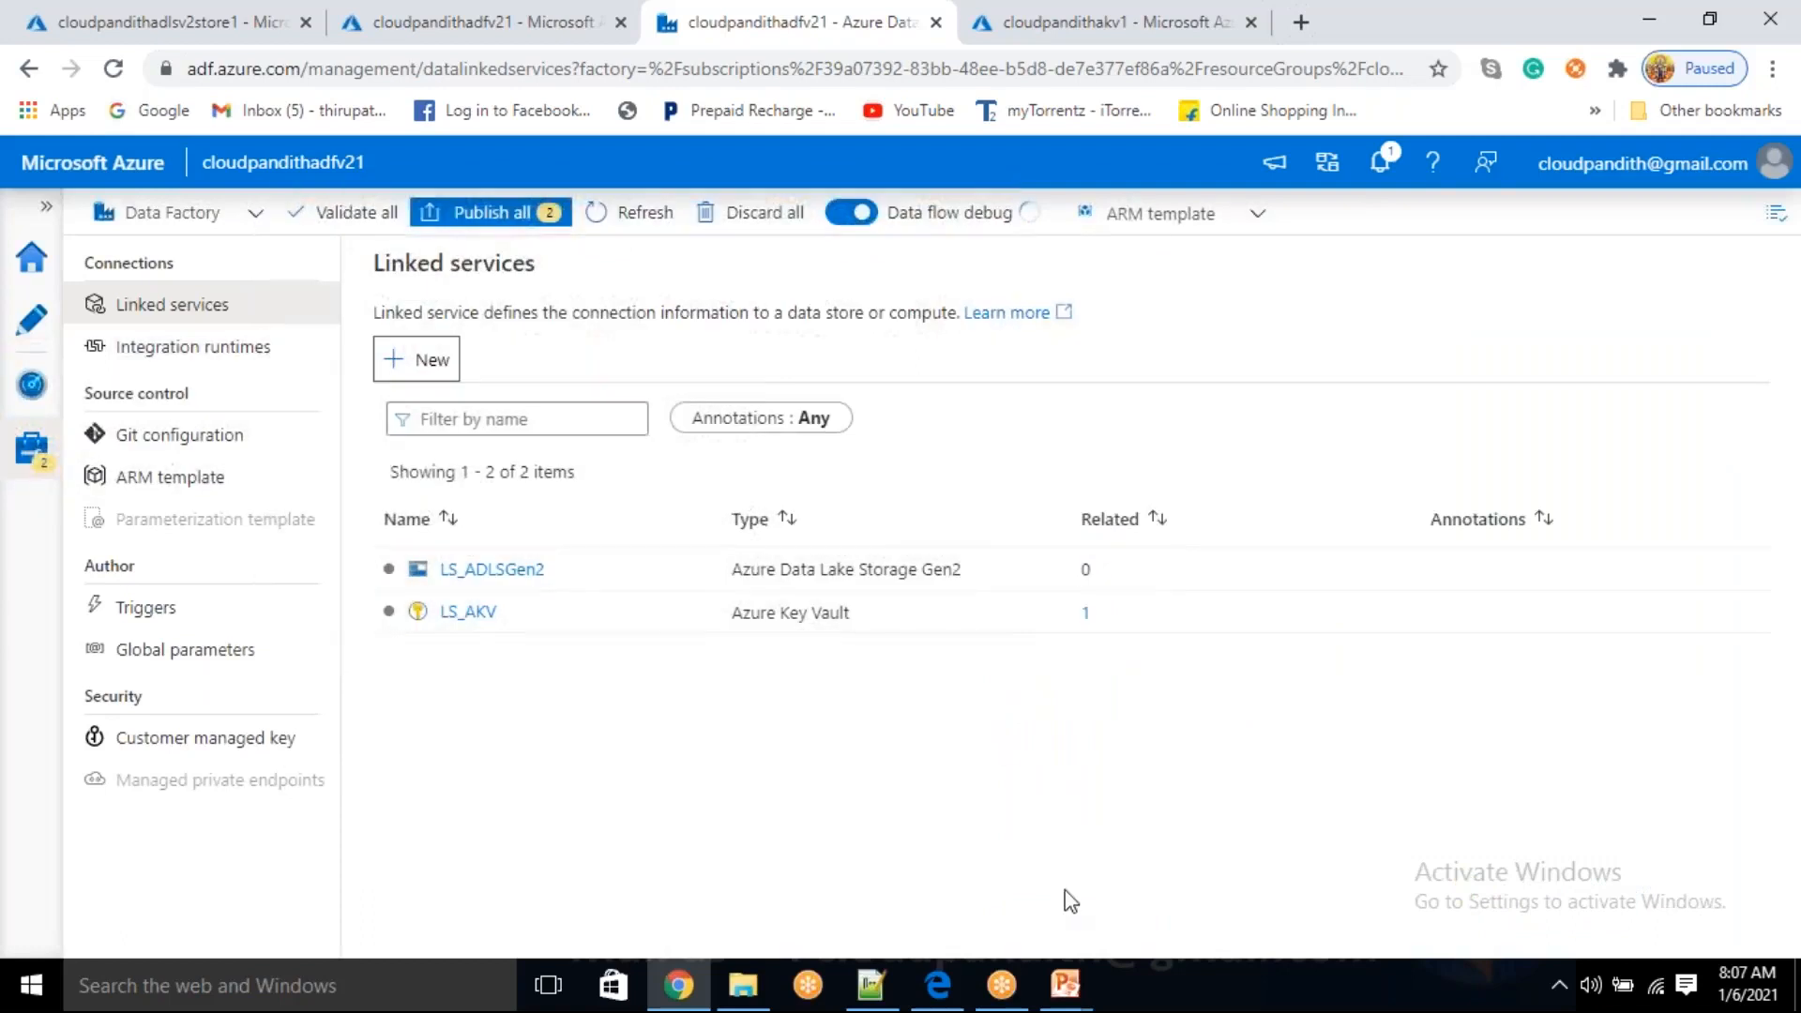
pyautogui.click(469, 214)
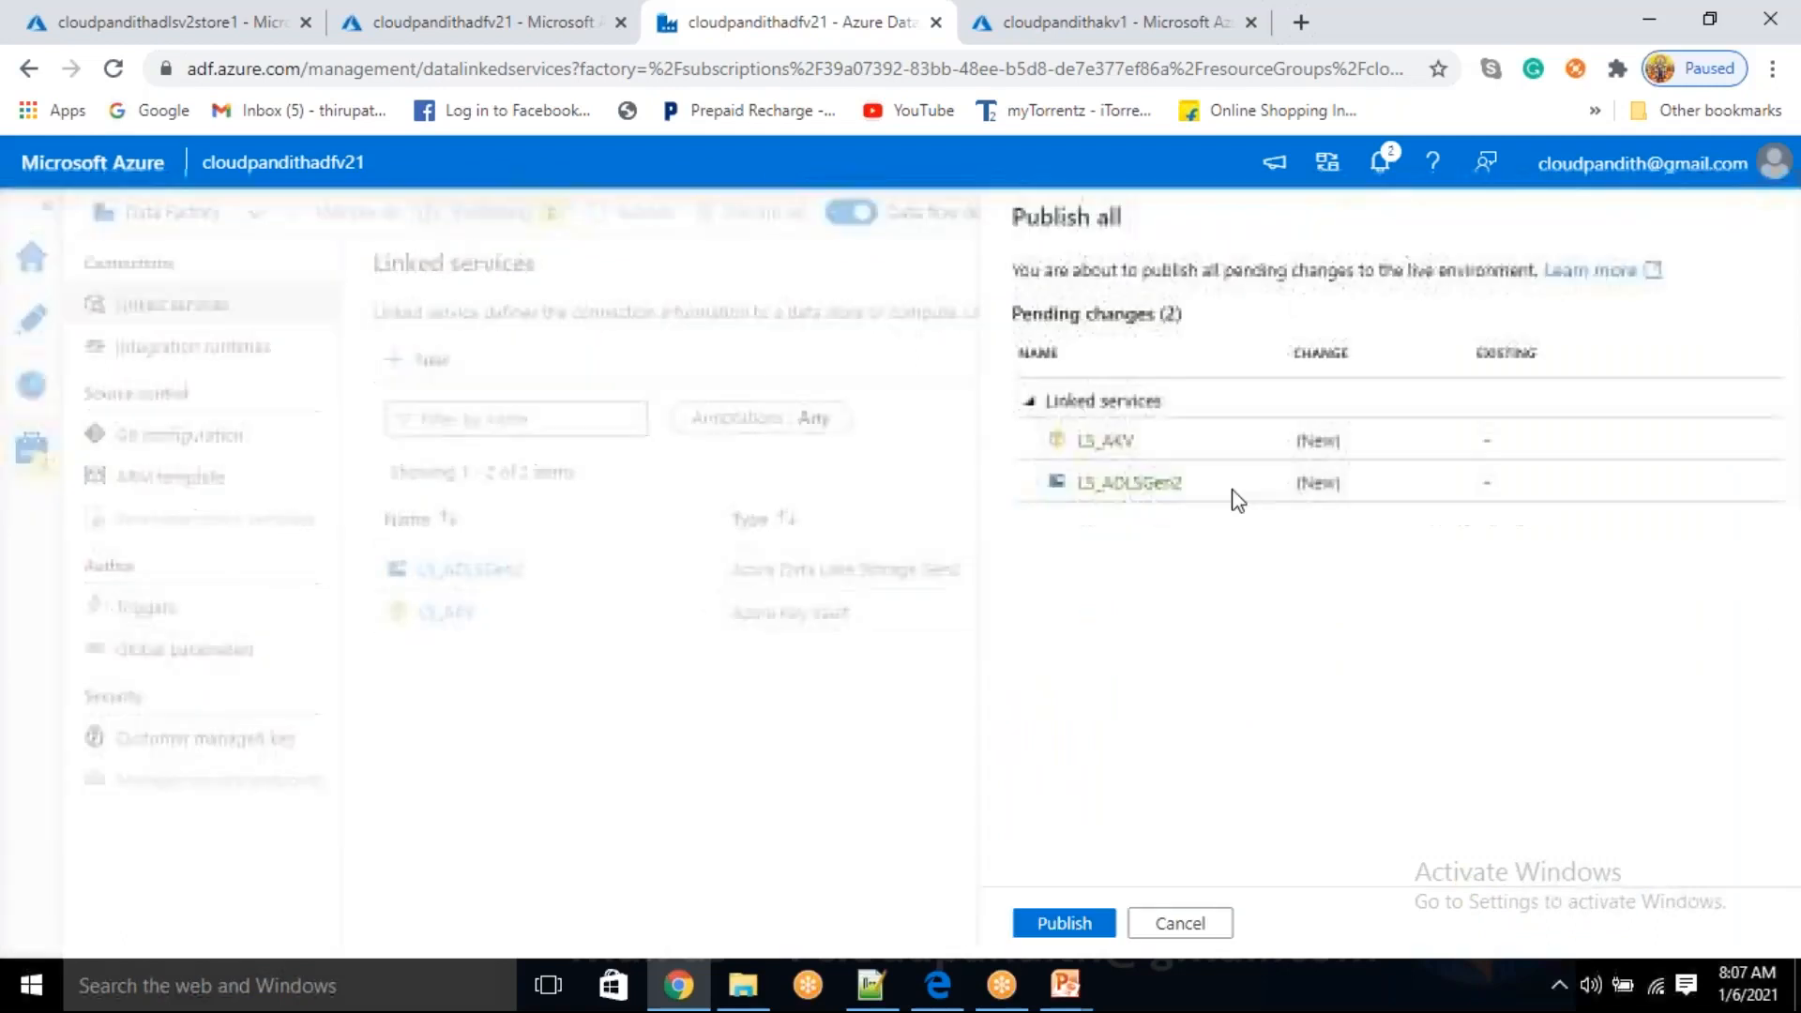
pyautogui.click(1055, 922)
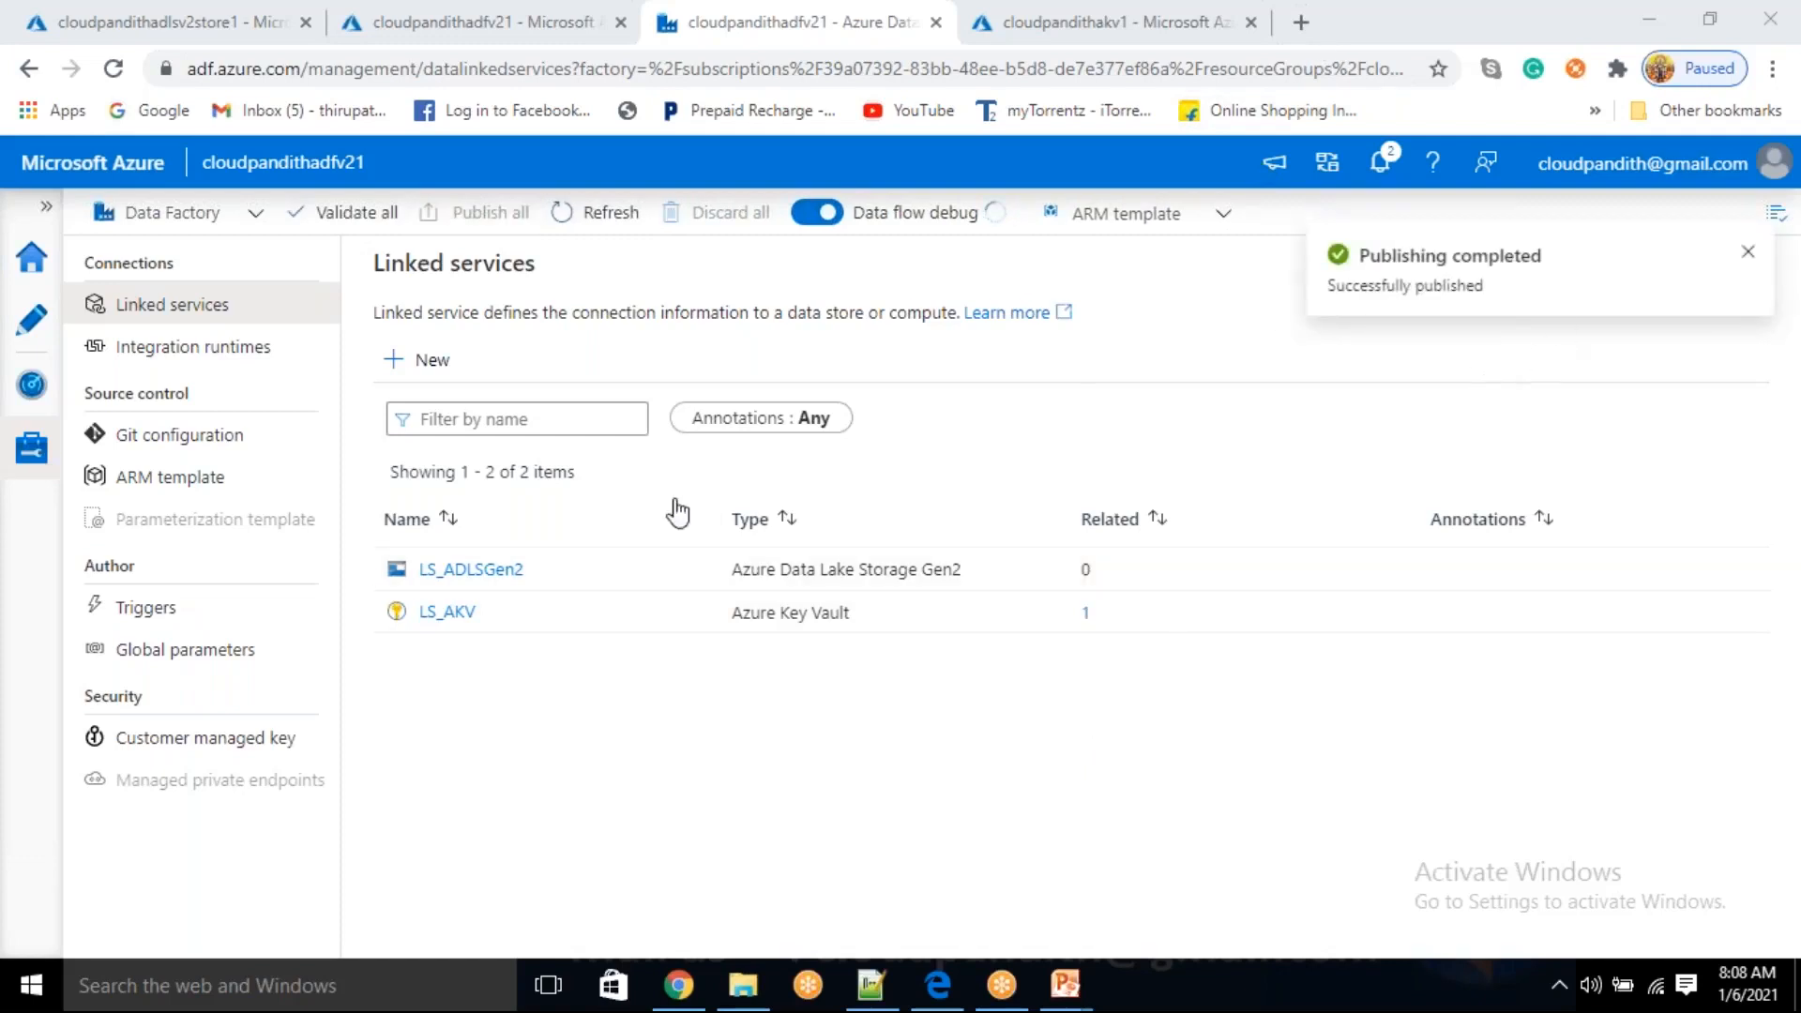
# - Start a new dataset in the factory's authoring area with Azure Data Lake Storage Gen2 as its data store
pyautogui.click(29, 319)
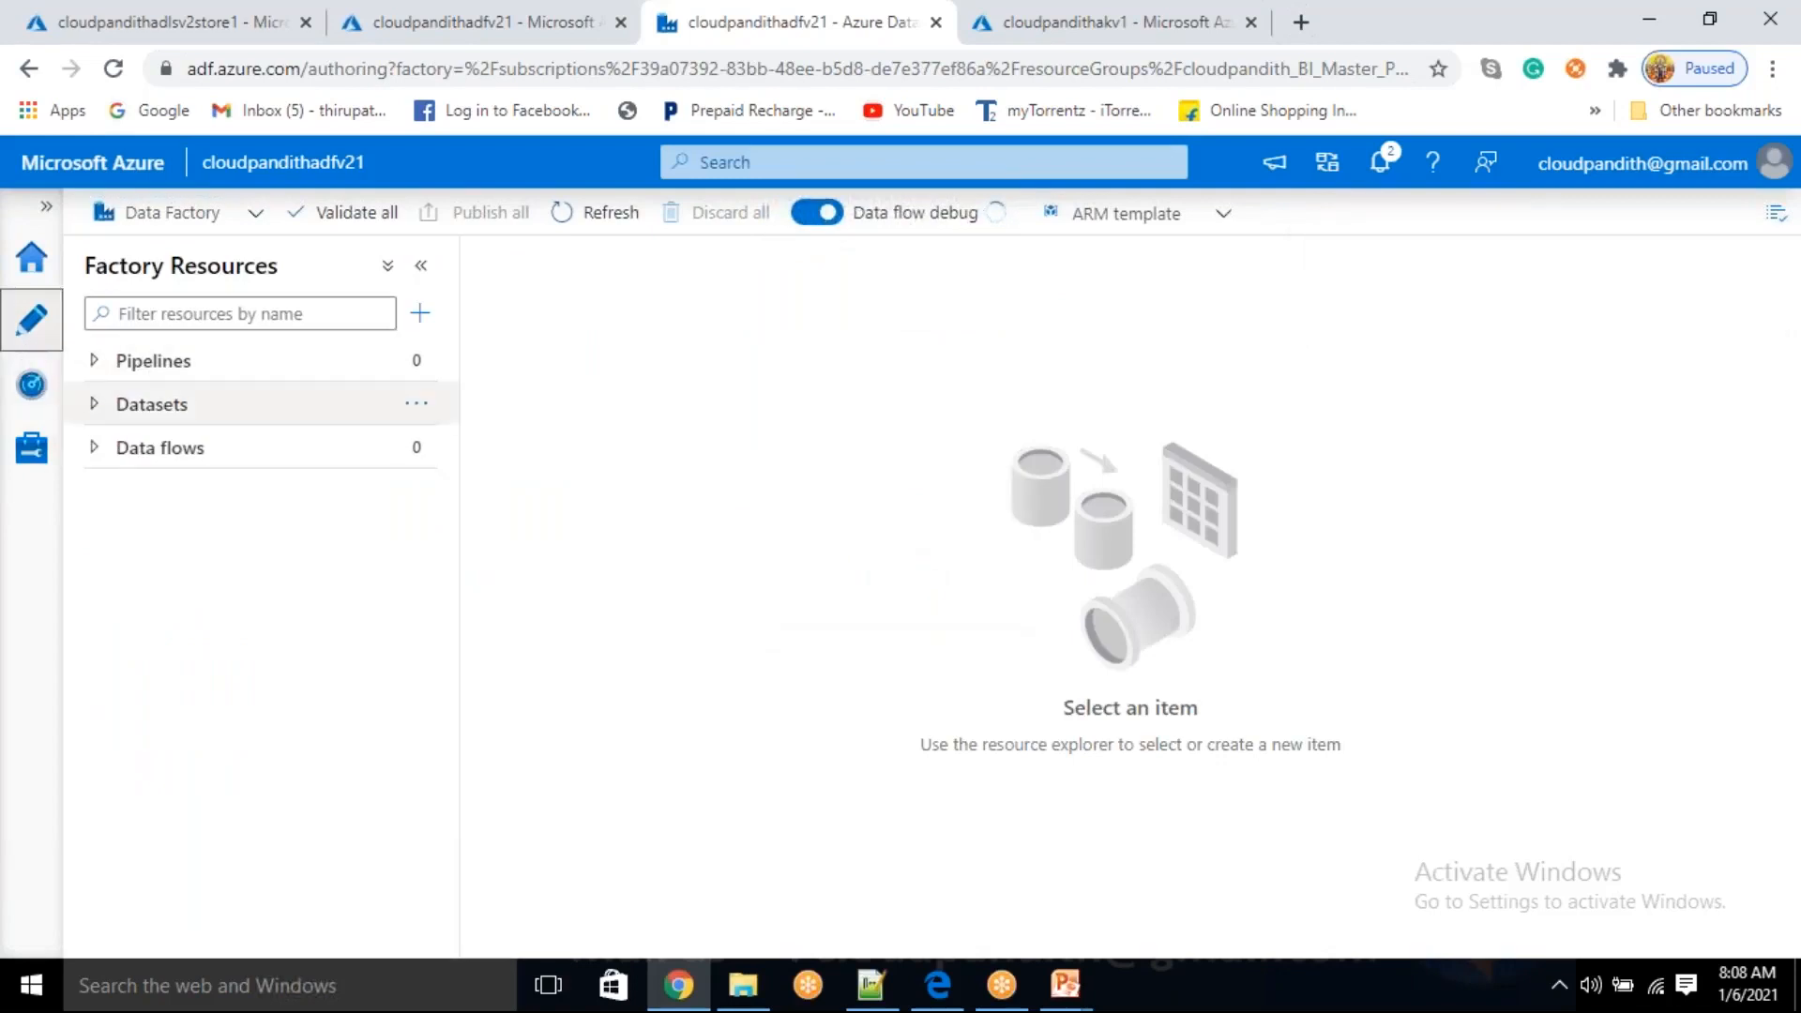
pyautogui.click(418, 406)
pyautogui.click(450, 447)
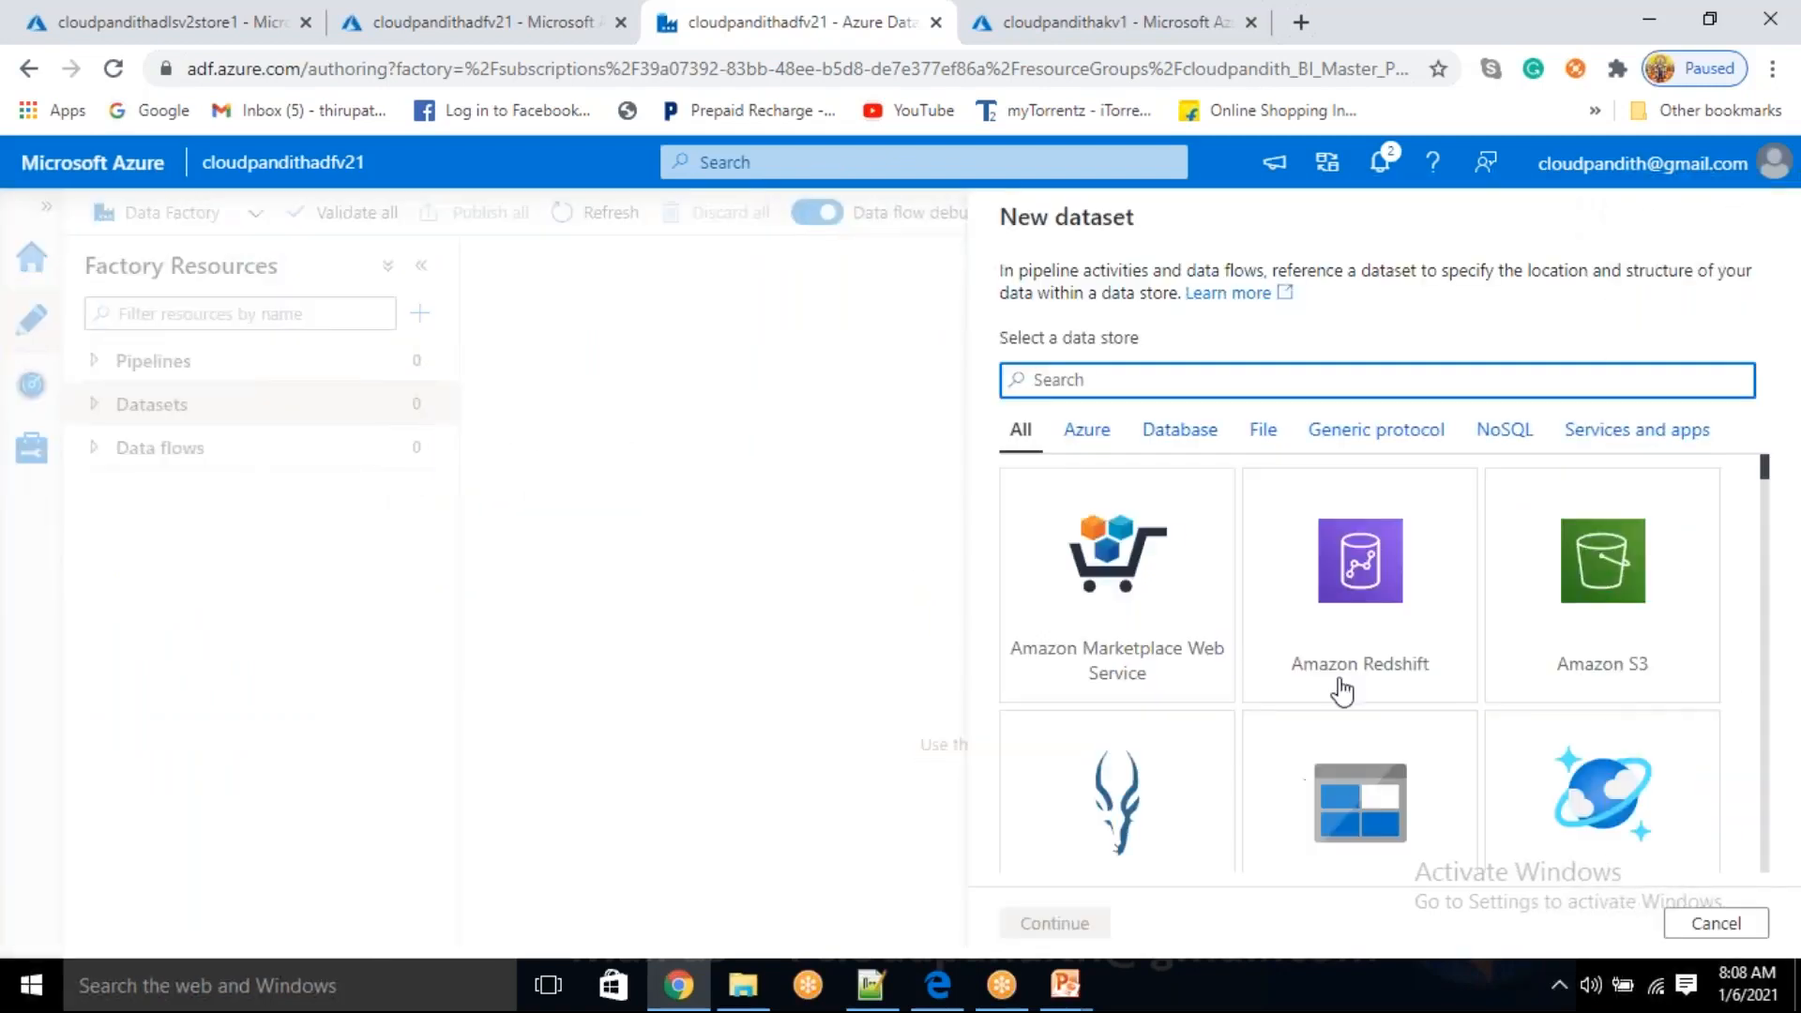
pyautogui.write('gen2')
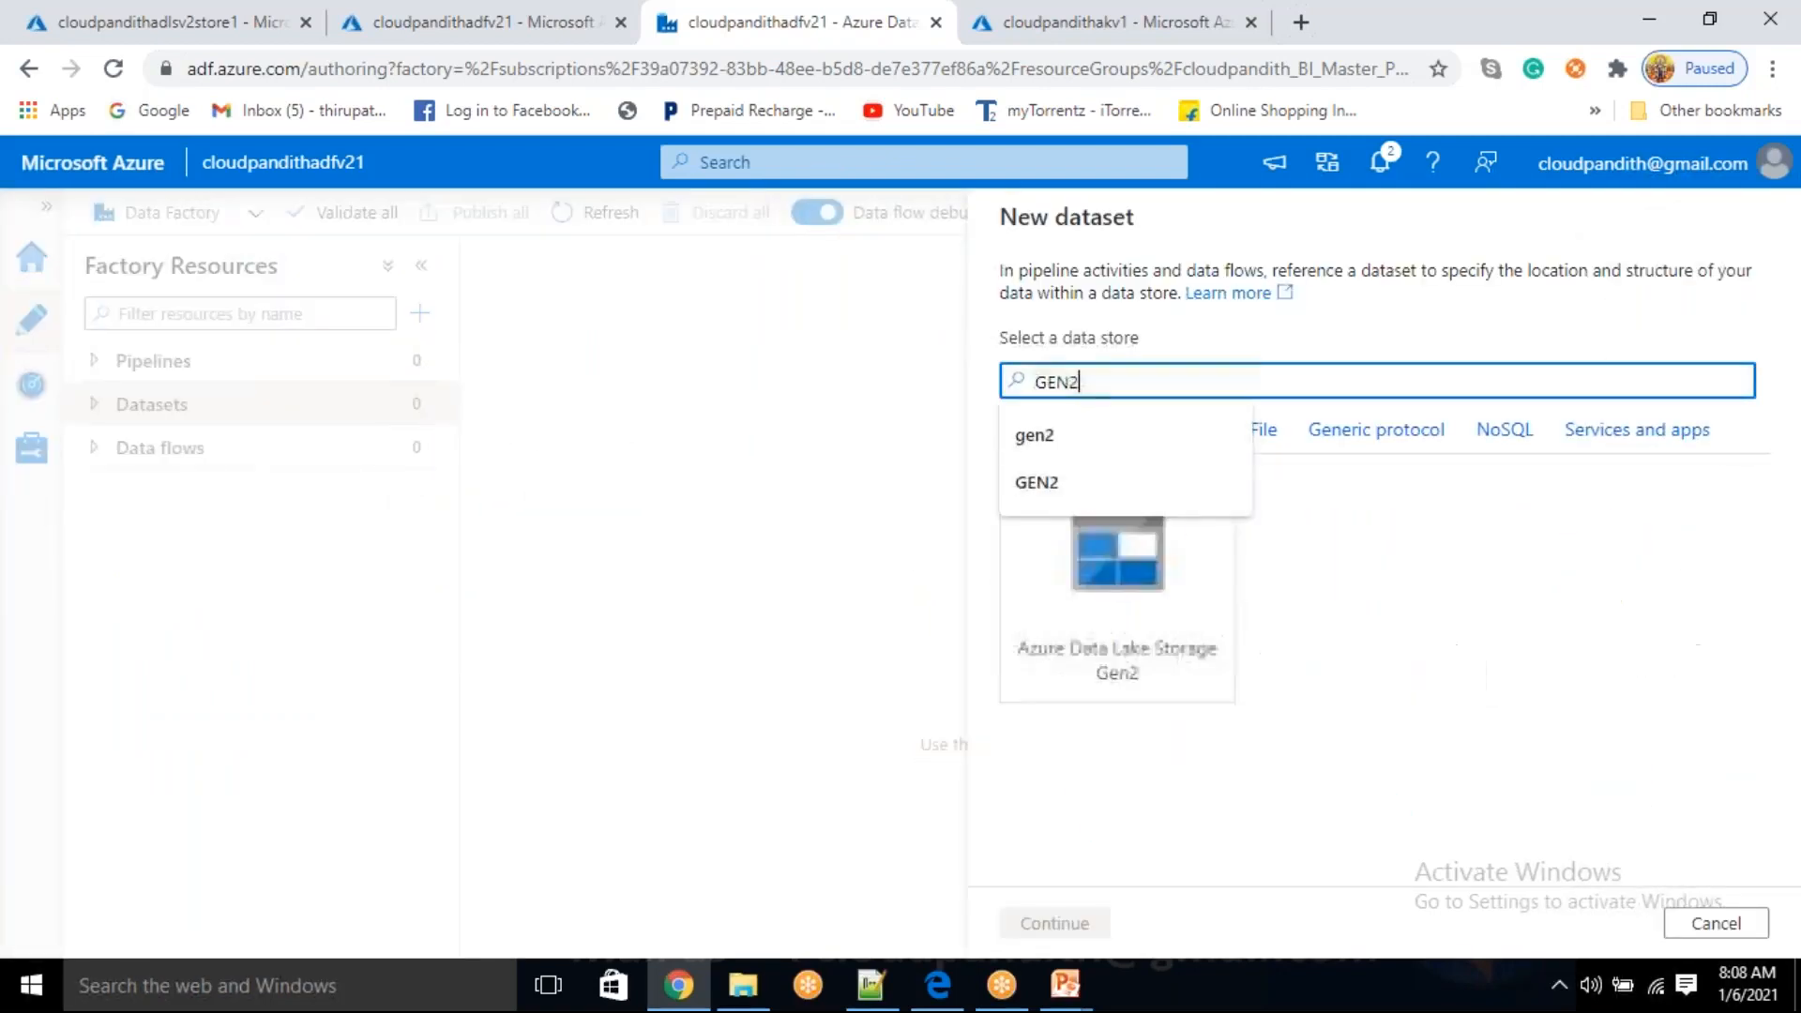
pyautogui.click(1133, 478)
pyautogui.click(1186, 673)
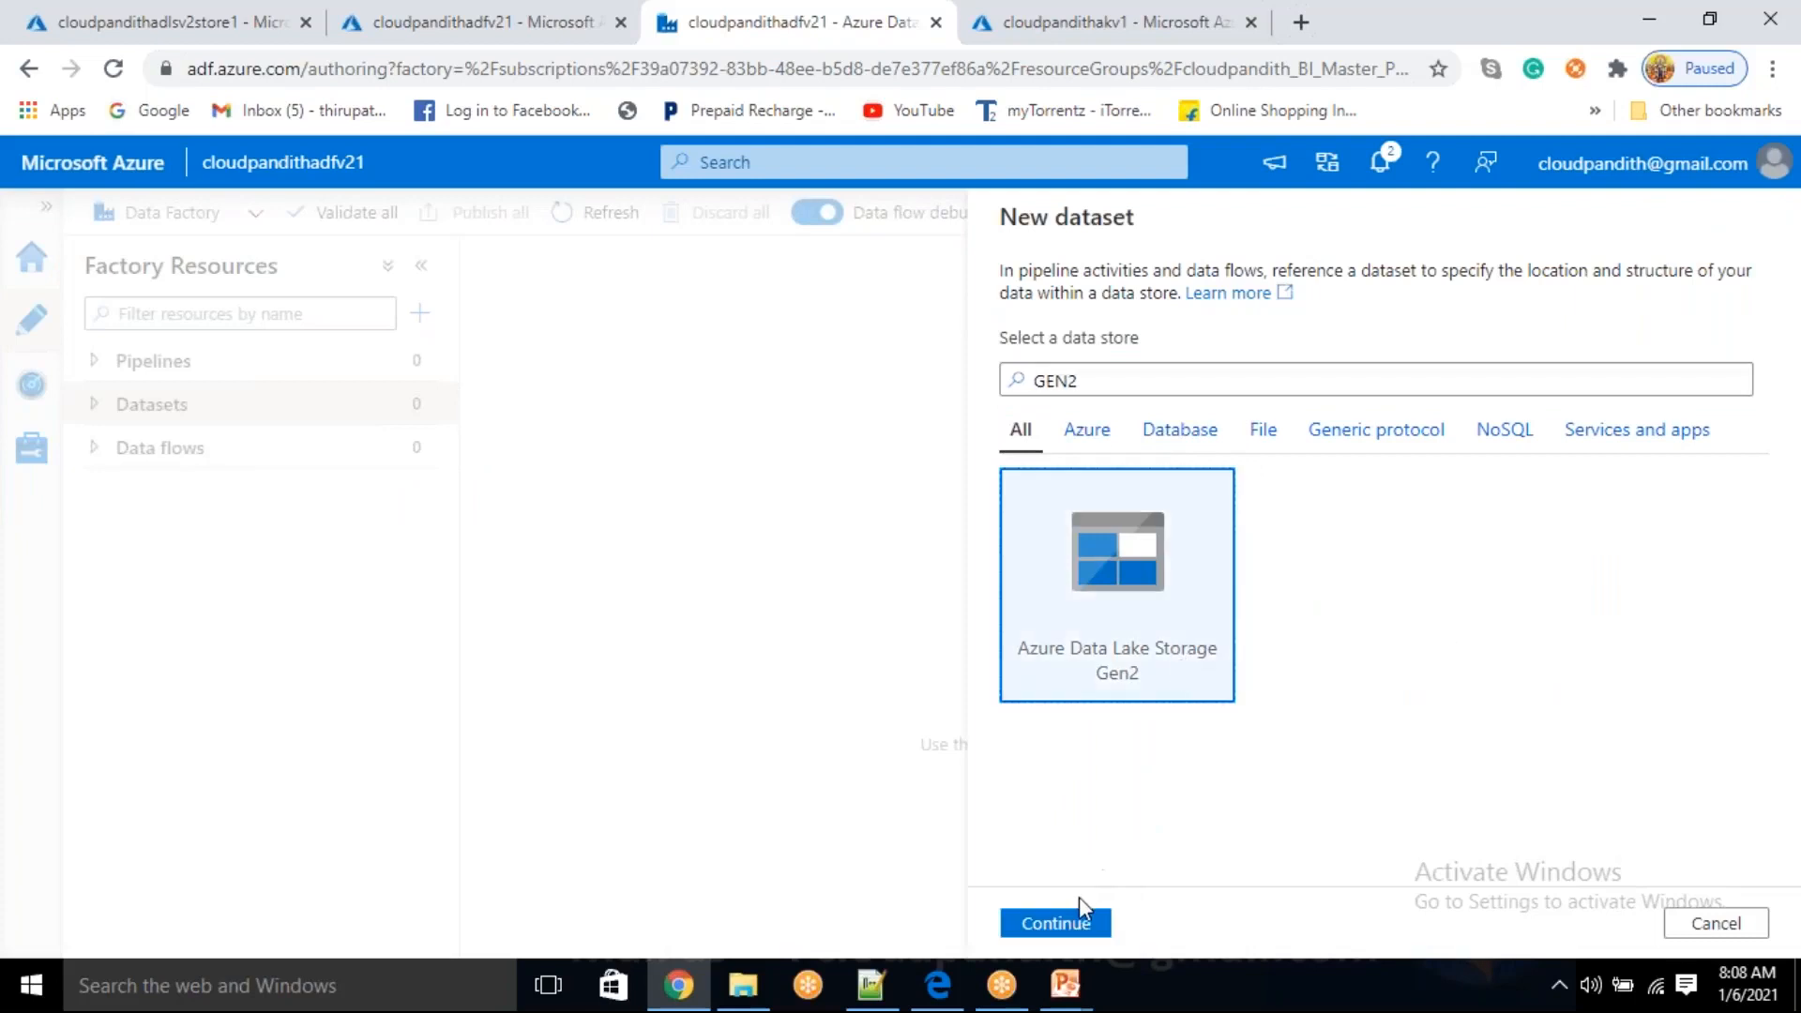
pyautogui.click(1062, 927)
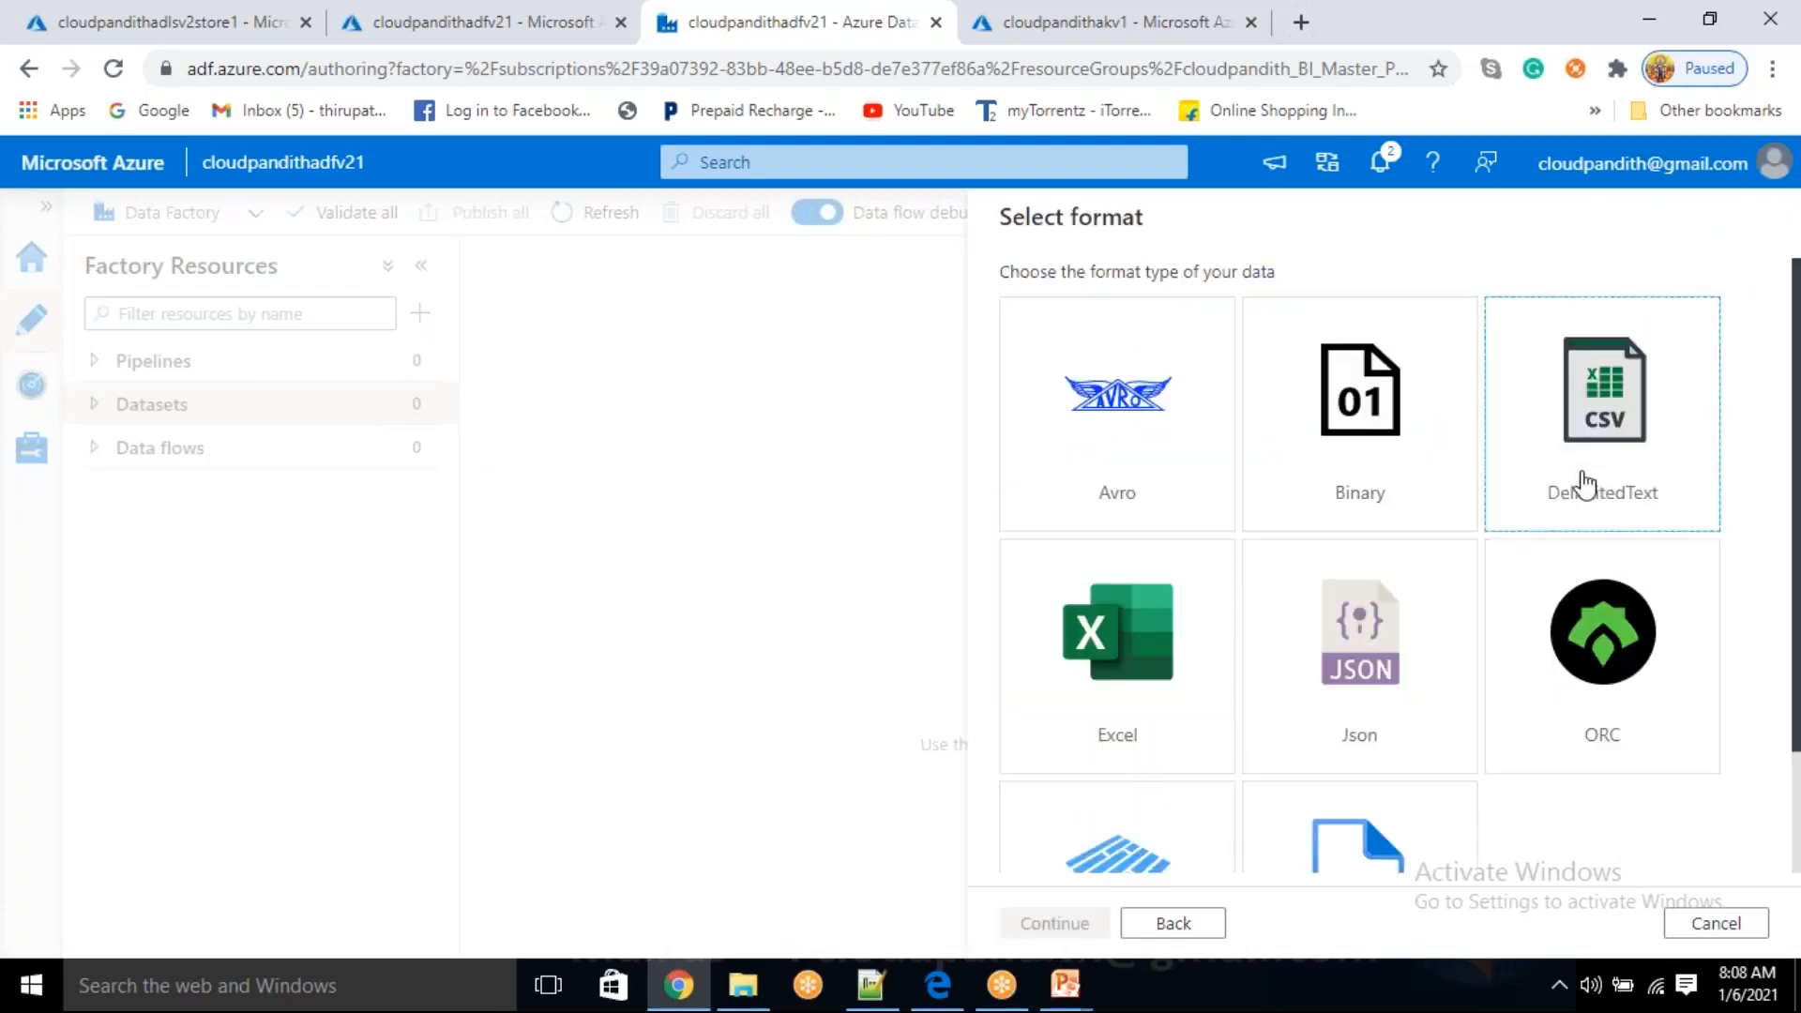
# - Choose DelimitedText as the dataset's format and name the dataset DS_ADLSGen2_CreditCSV
pyautogui.click(1588, 487)
pyautogui.click(1086, 927)
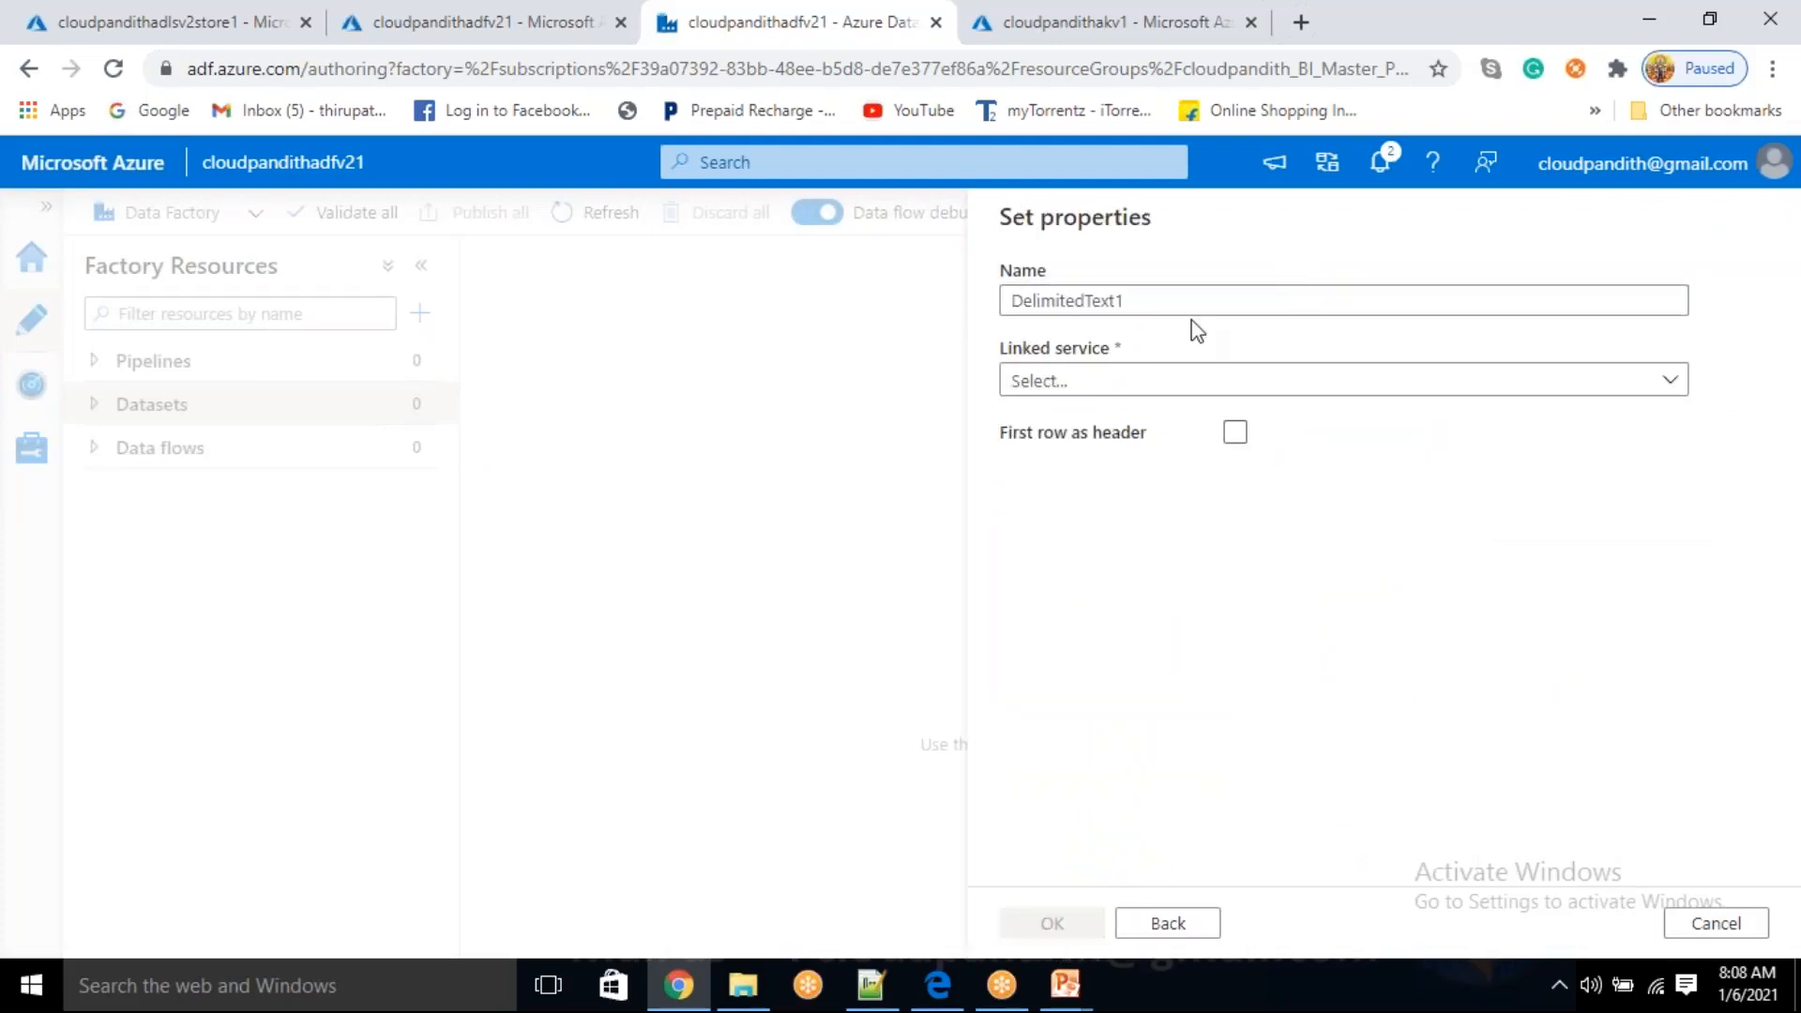
pyautogui.press('BackSpace')
pyautogui.write('d')
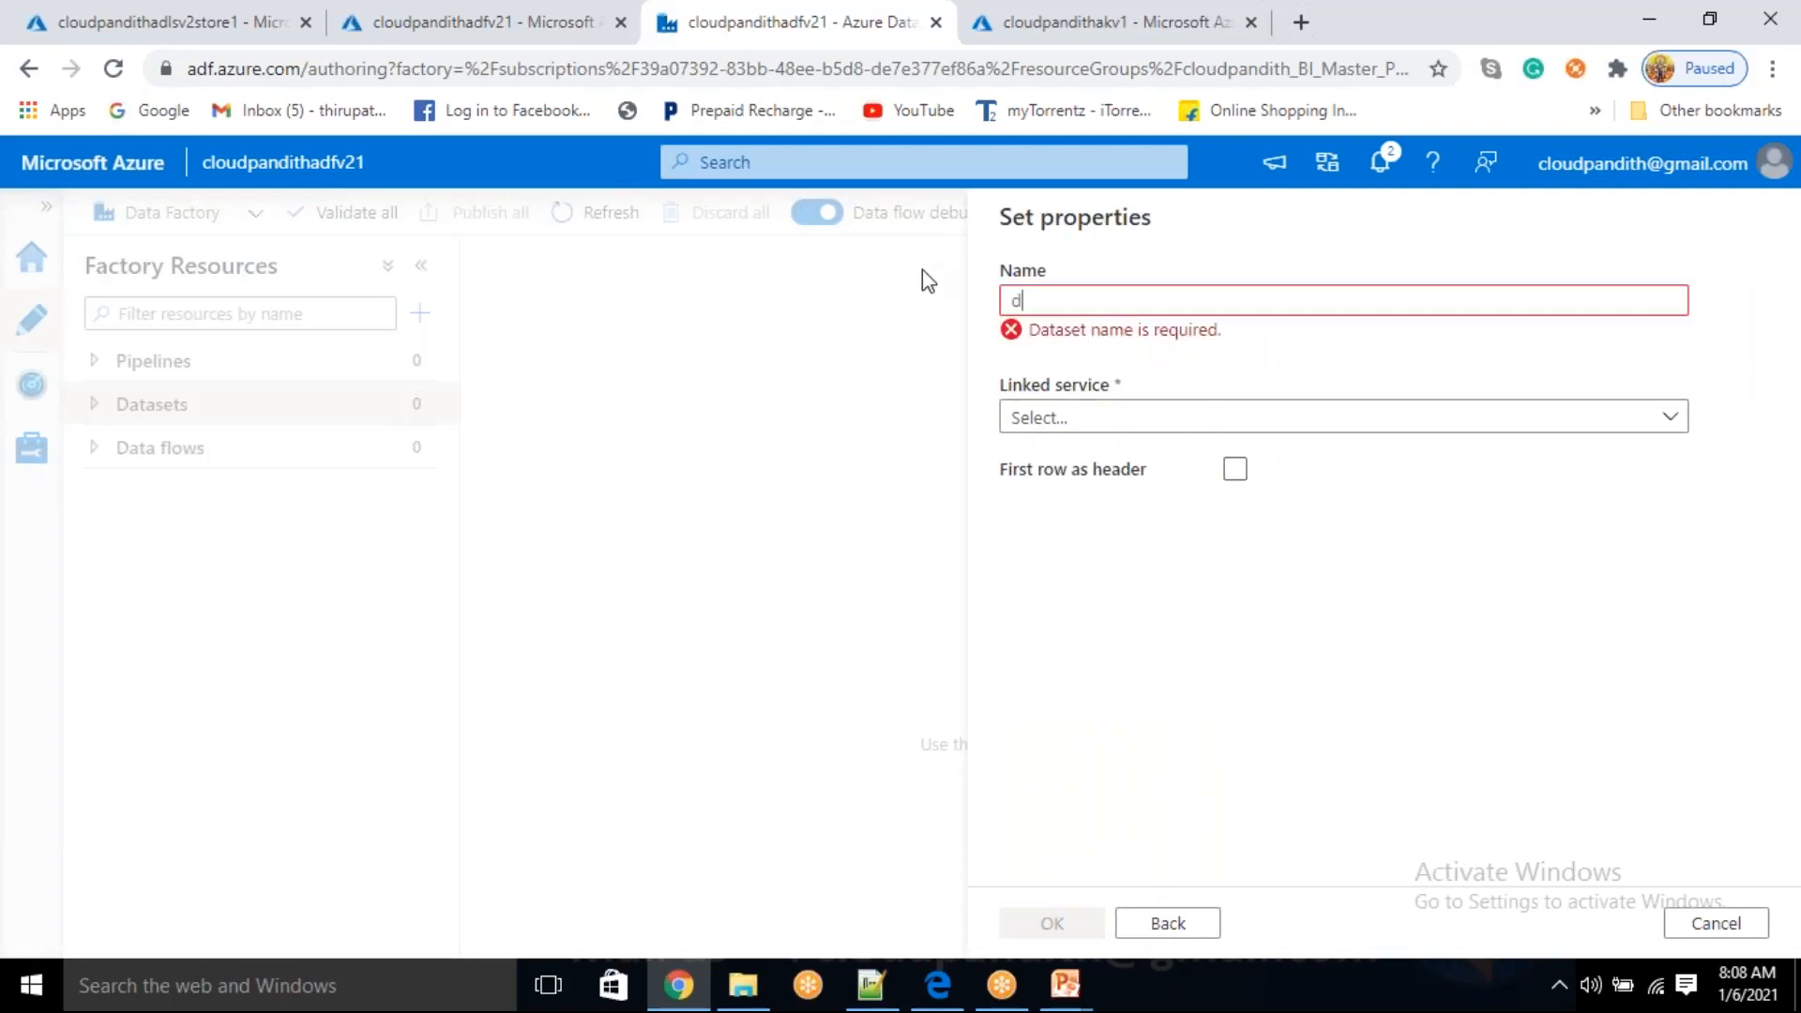
pyautogui.write('s_ad')
pyautogui.press('BackSpace')
pyautogui.press('BackSpace')
pyautogui.press('BackSpace')
pyautogui.press('BackSpace')
pyautogui.press('BackSpace')
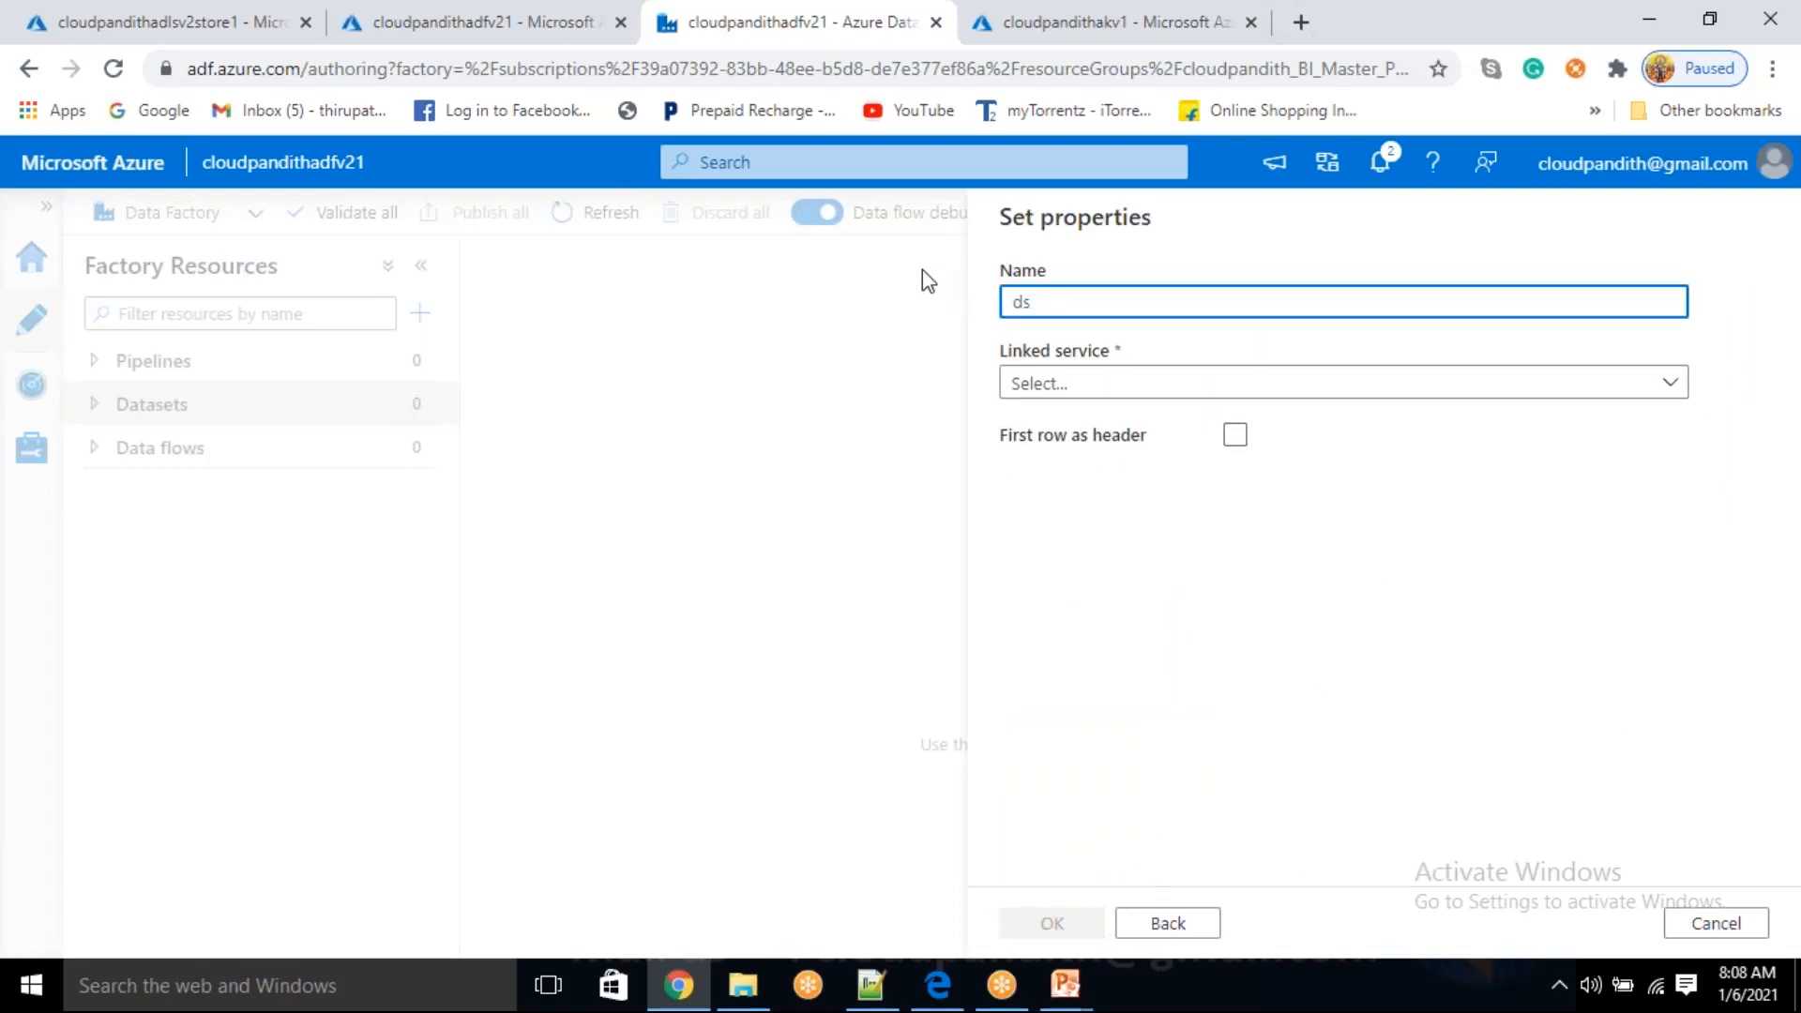
pyautogui.write('df')
pyautogui.press('BackSpace')
pyautogui.press('BackSpace')
pyautogui.write('DS')
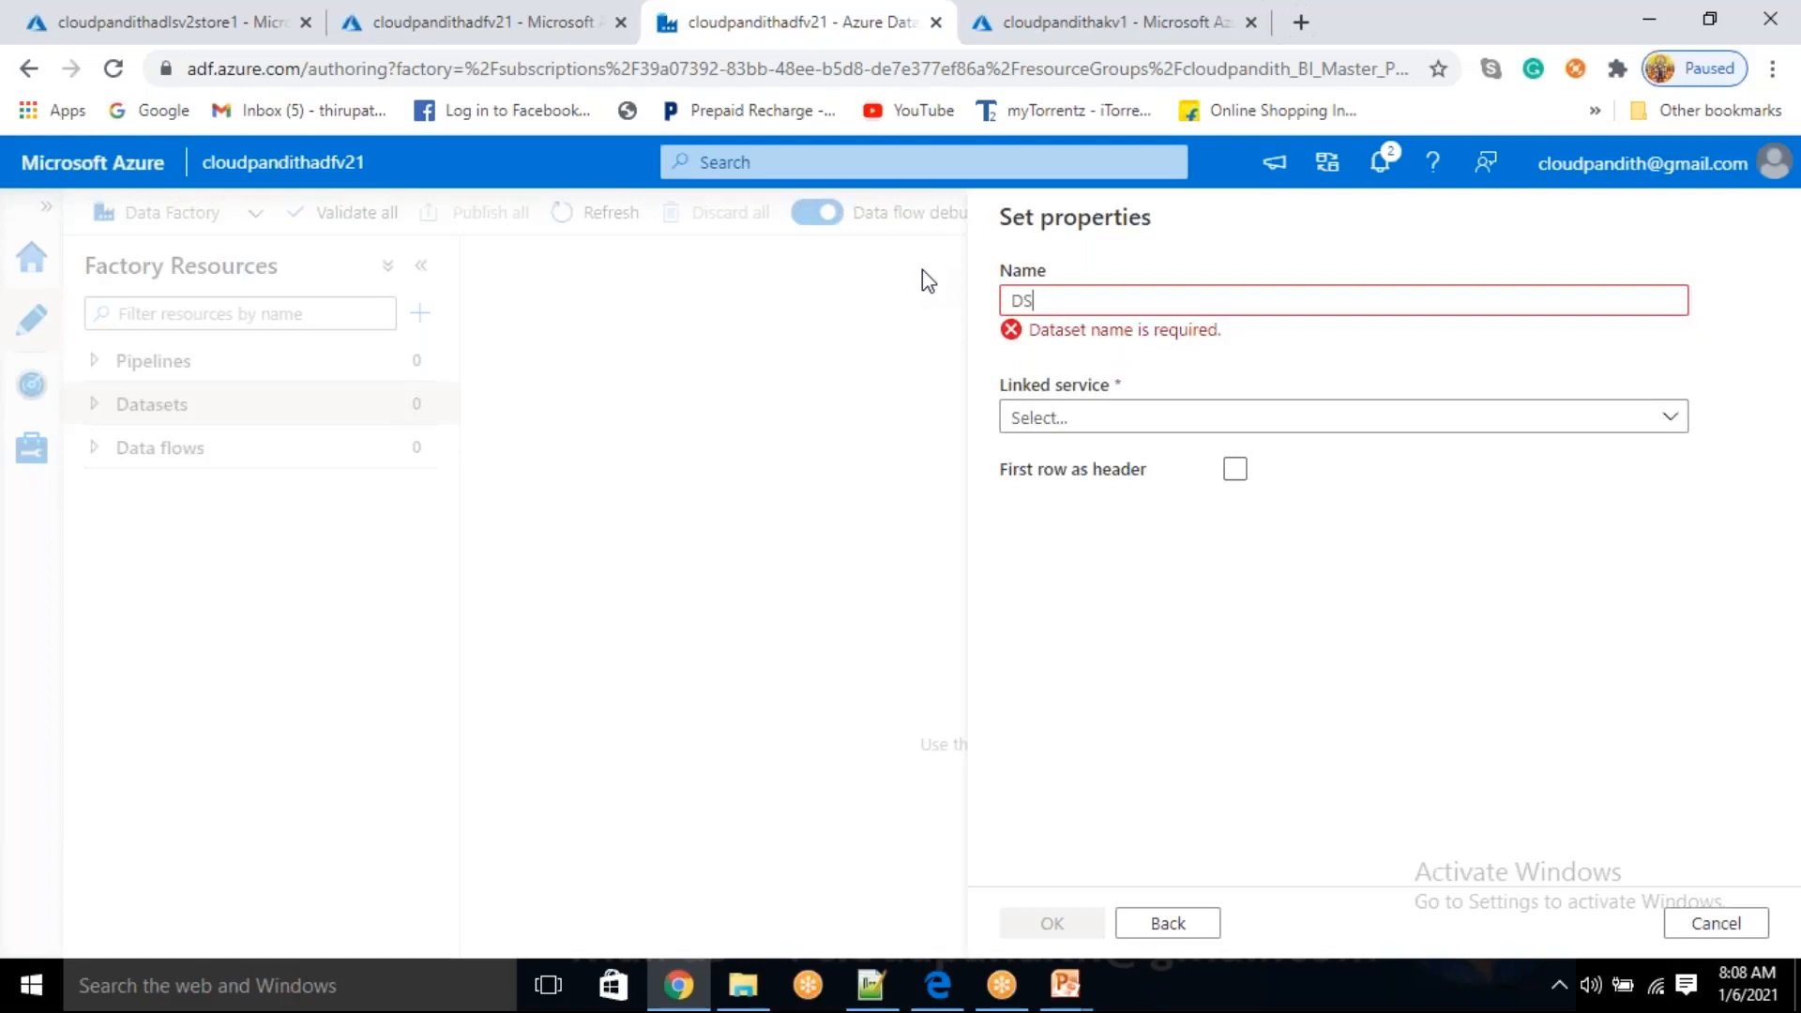
pyautogui.write('_ADLSG')
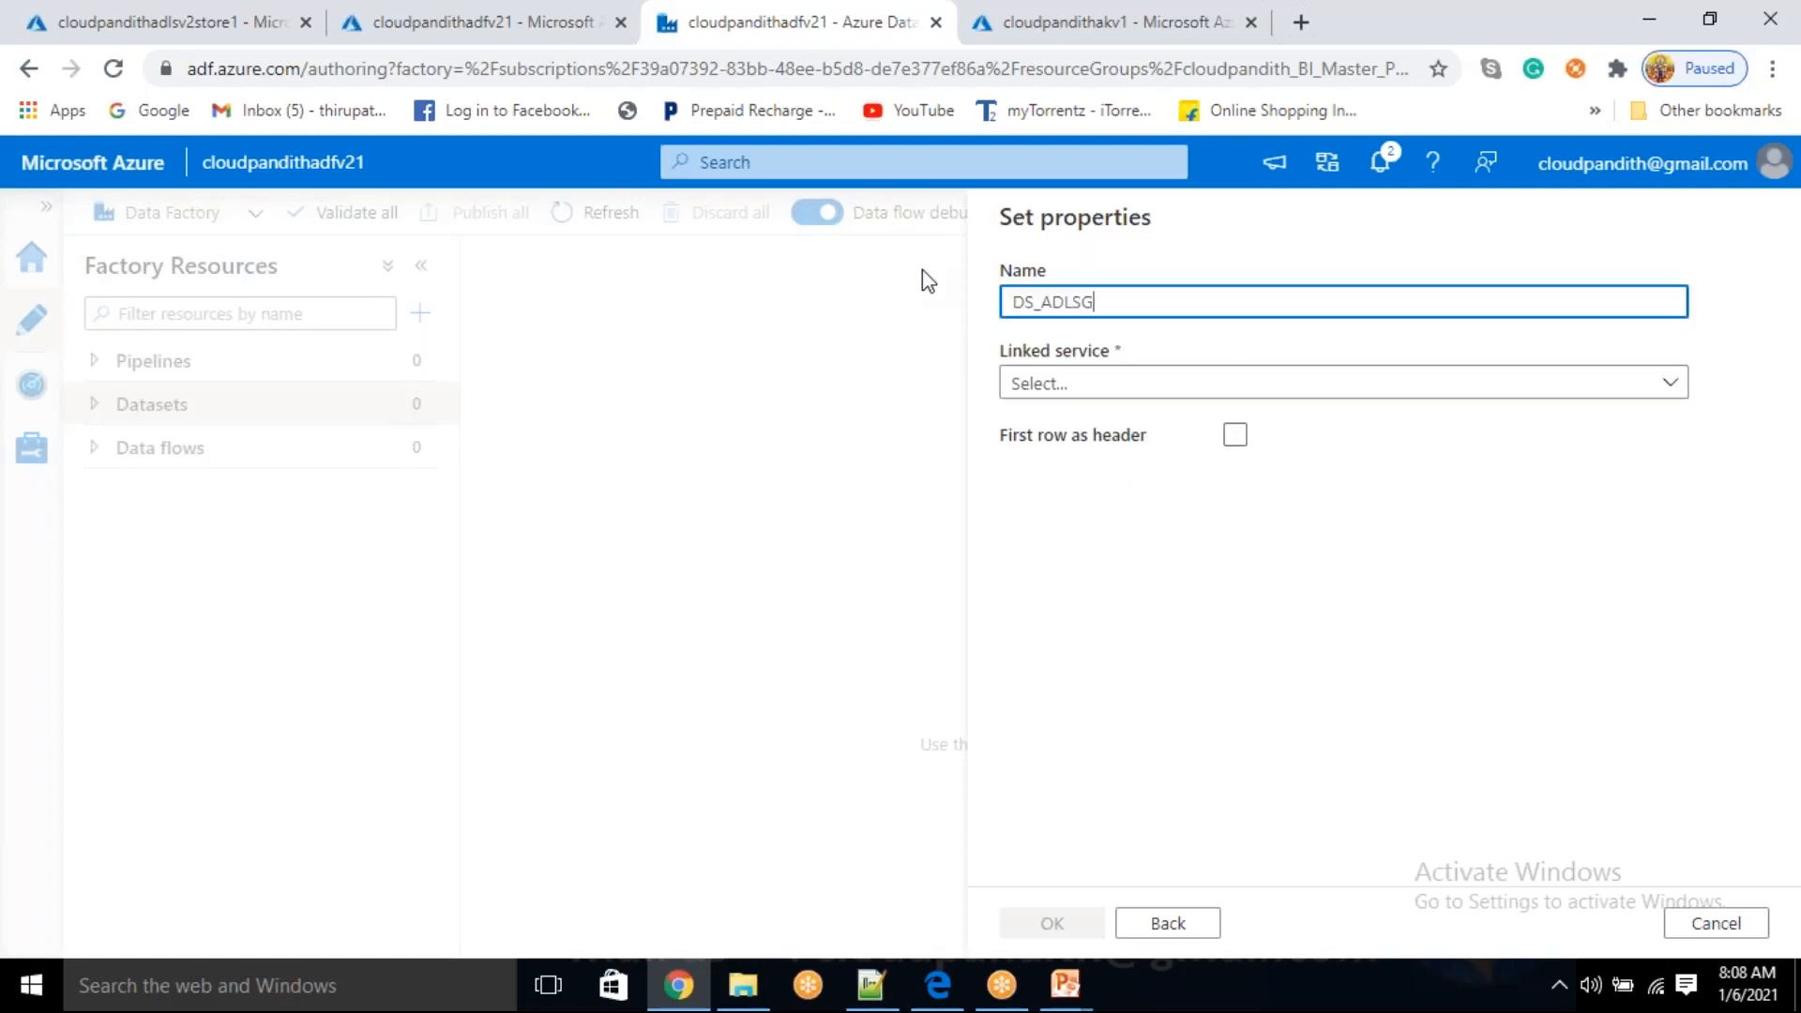
pyautogui.write('en2_')
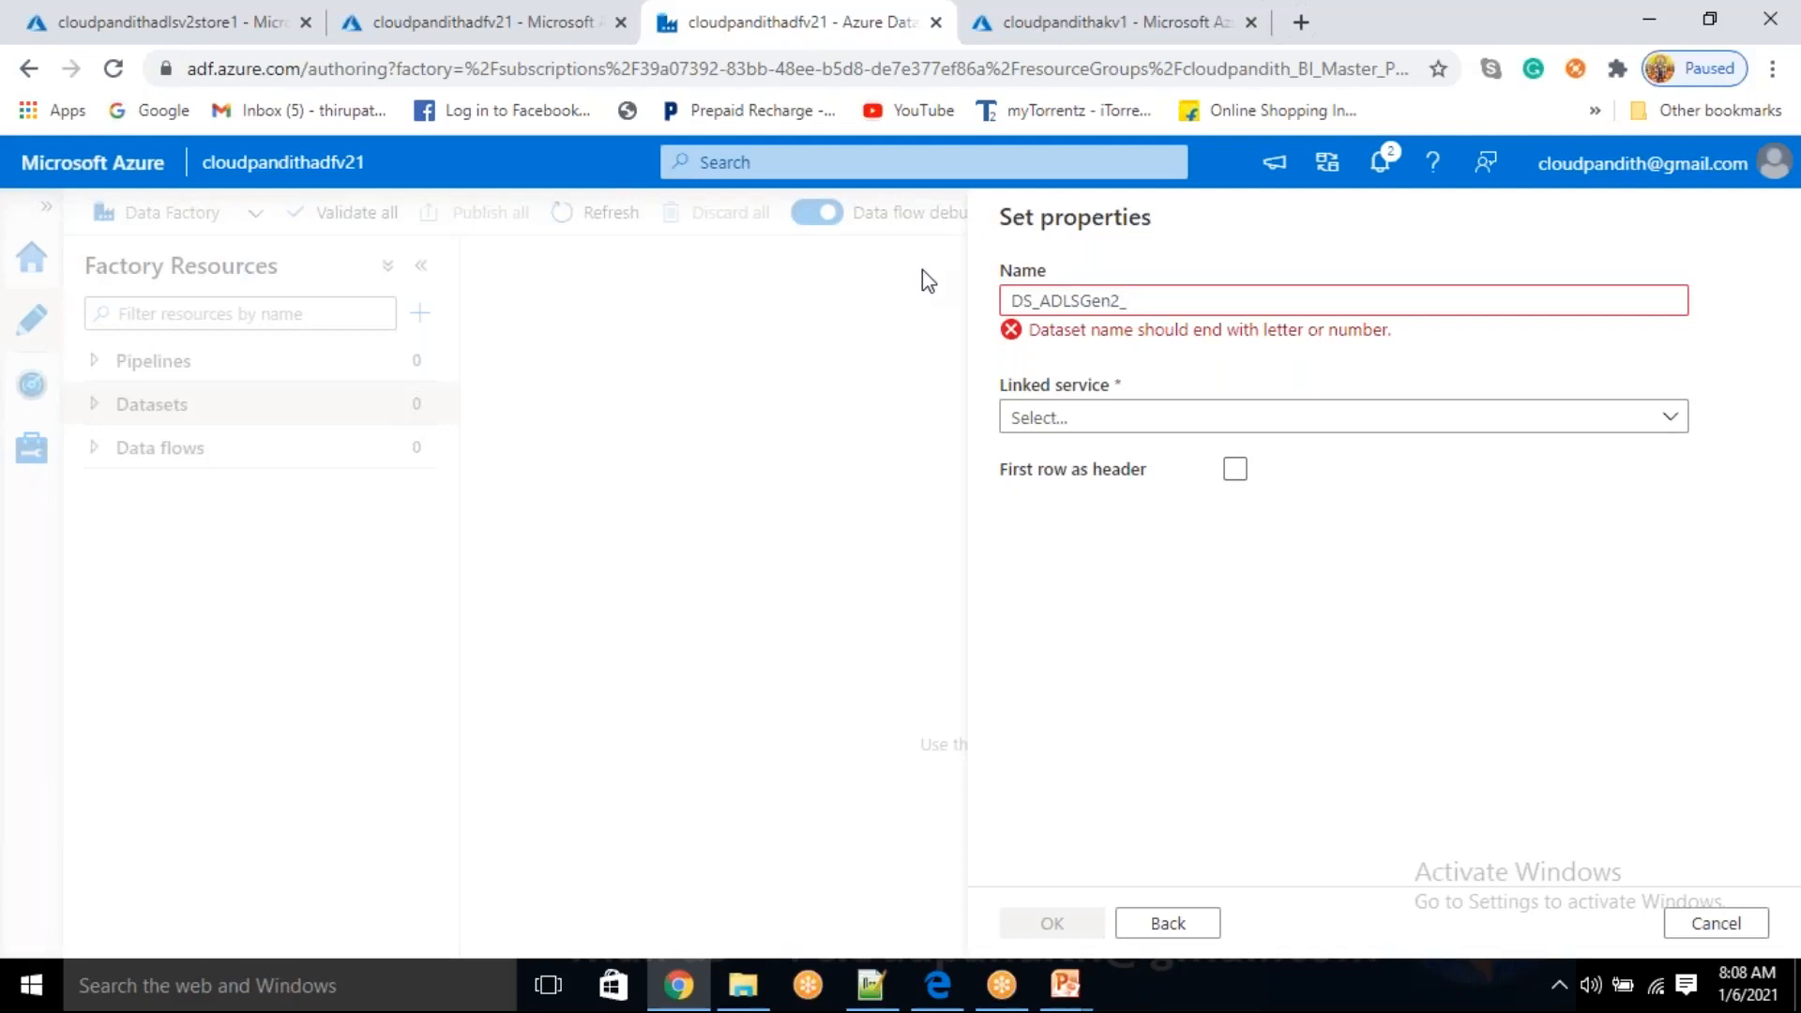
pyautogui.write('cREDITCSV')
pyautogui.press('BackSpace')
pyautogui.press('BackSpace')
pyautogui.press('BackSpace')
pyautogui.press('BackSpace')
pyautogui.press('BackSpace')
pyautogui.press('BackSpace')
pyautogui.press('BackSpace')
pyautogui.press('BackSpace')
pyautogui.press('BackSpace')
pyautogui.write('C')
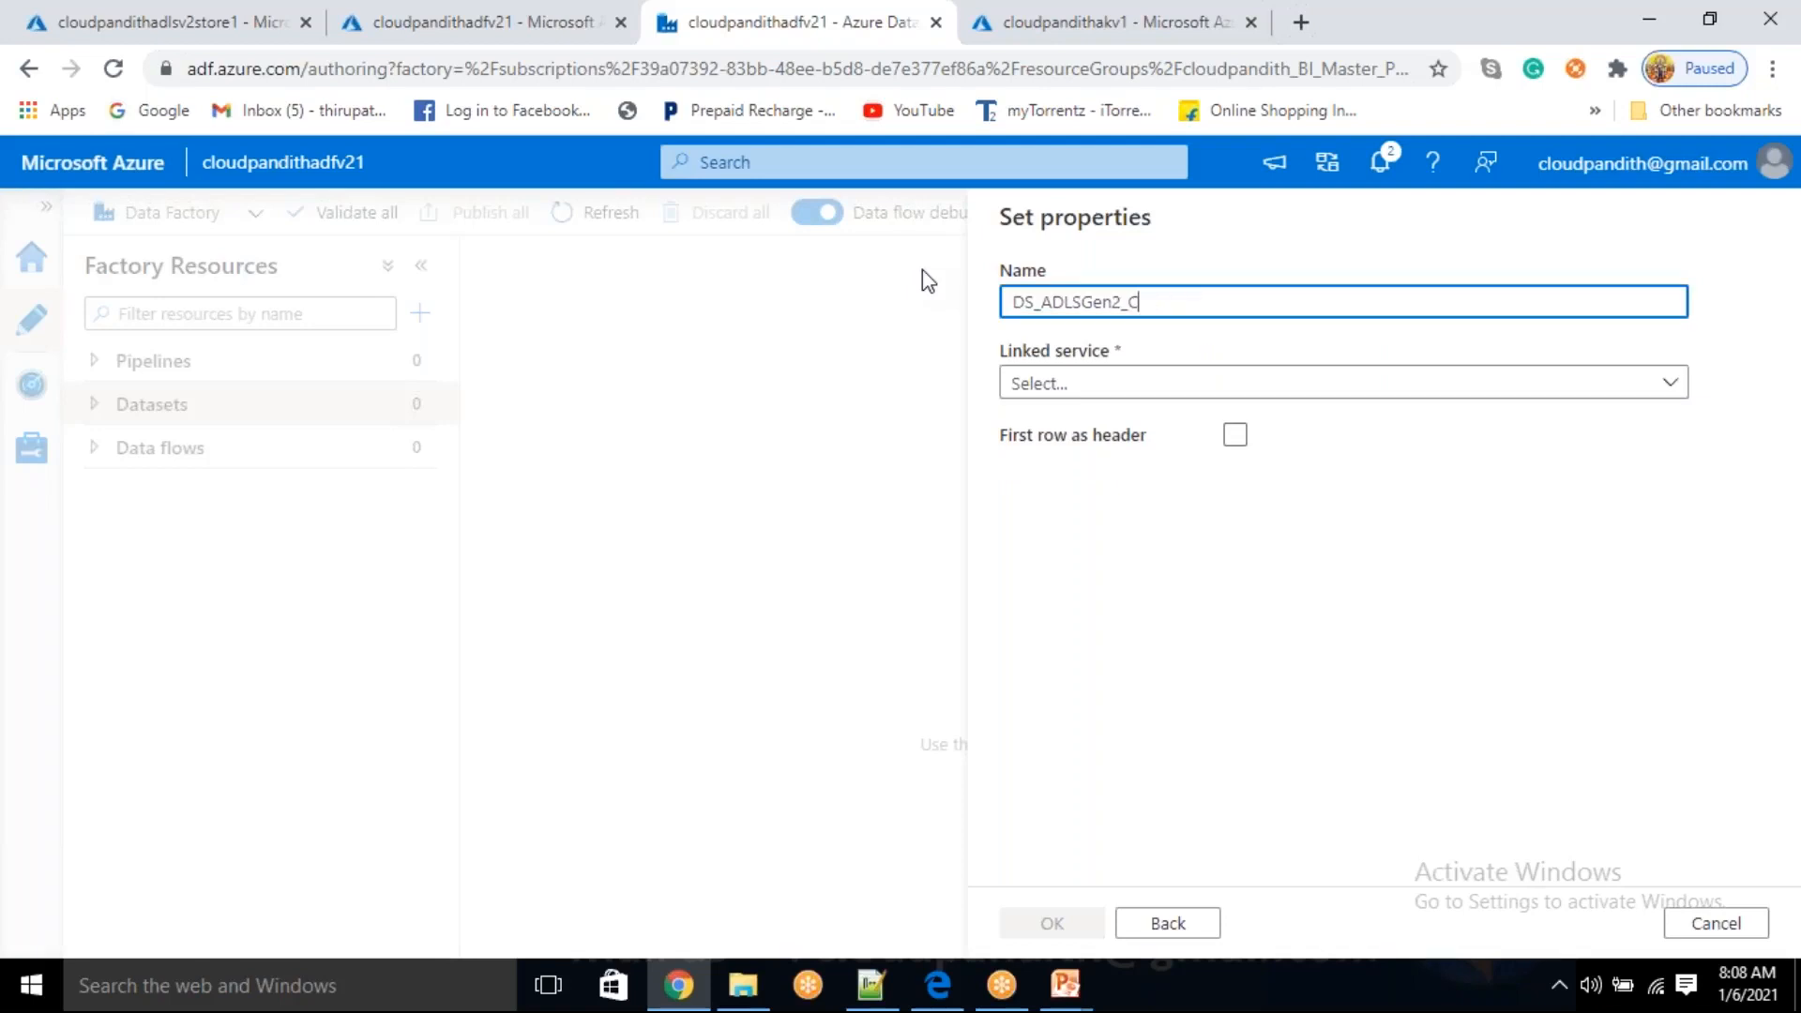
pyautogui.write('reditCSV')
# - Create the dataset on the LS_ADLSGen2 linked service with first row as header and cloudpandith as its file system
pyautogui.click(1138, 384)
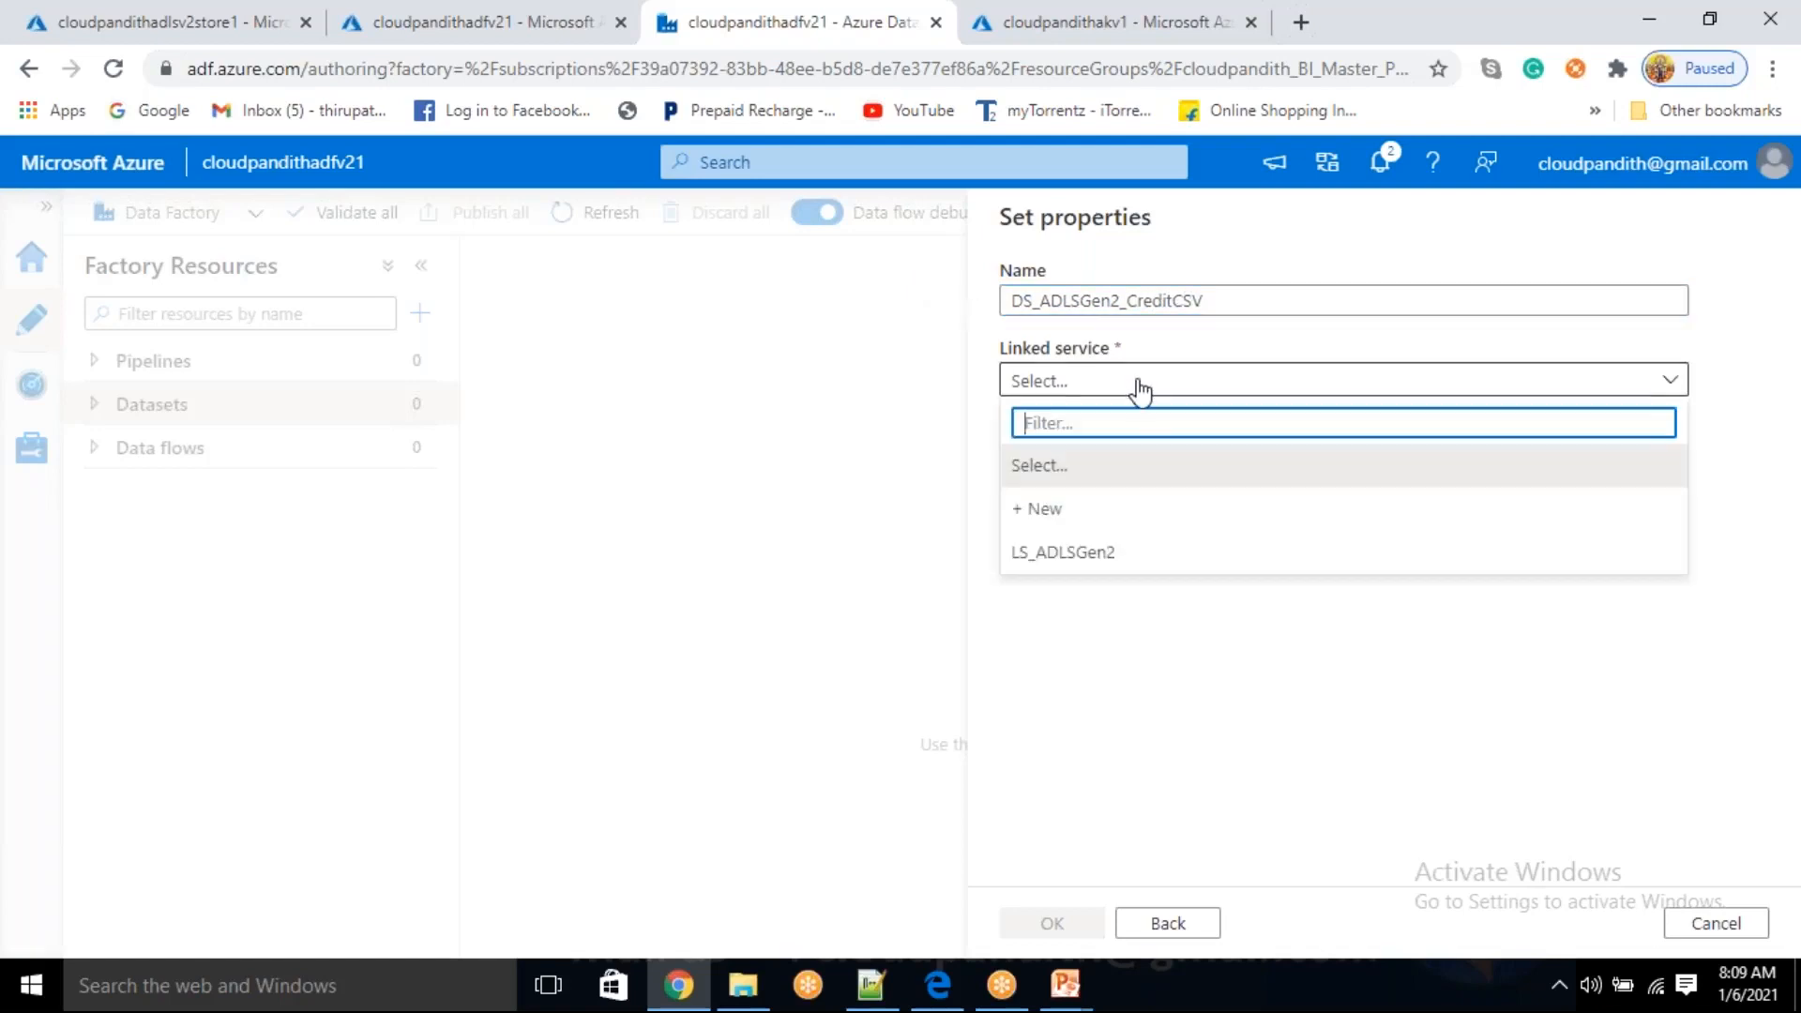
pyautogui.click(1105, 563)
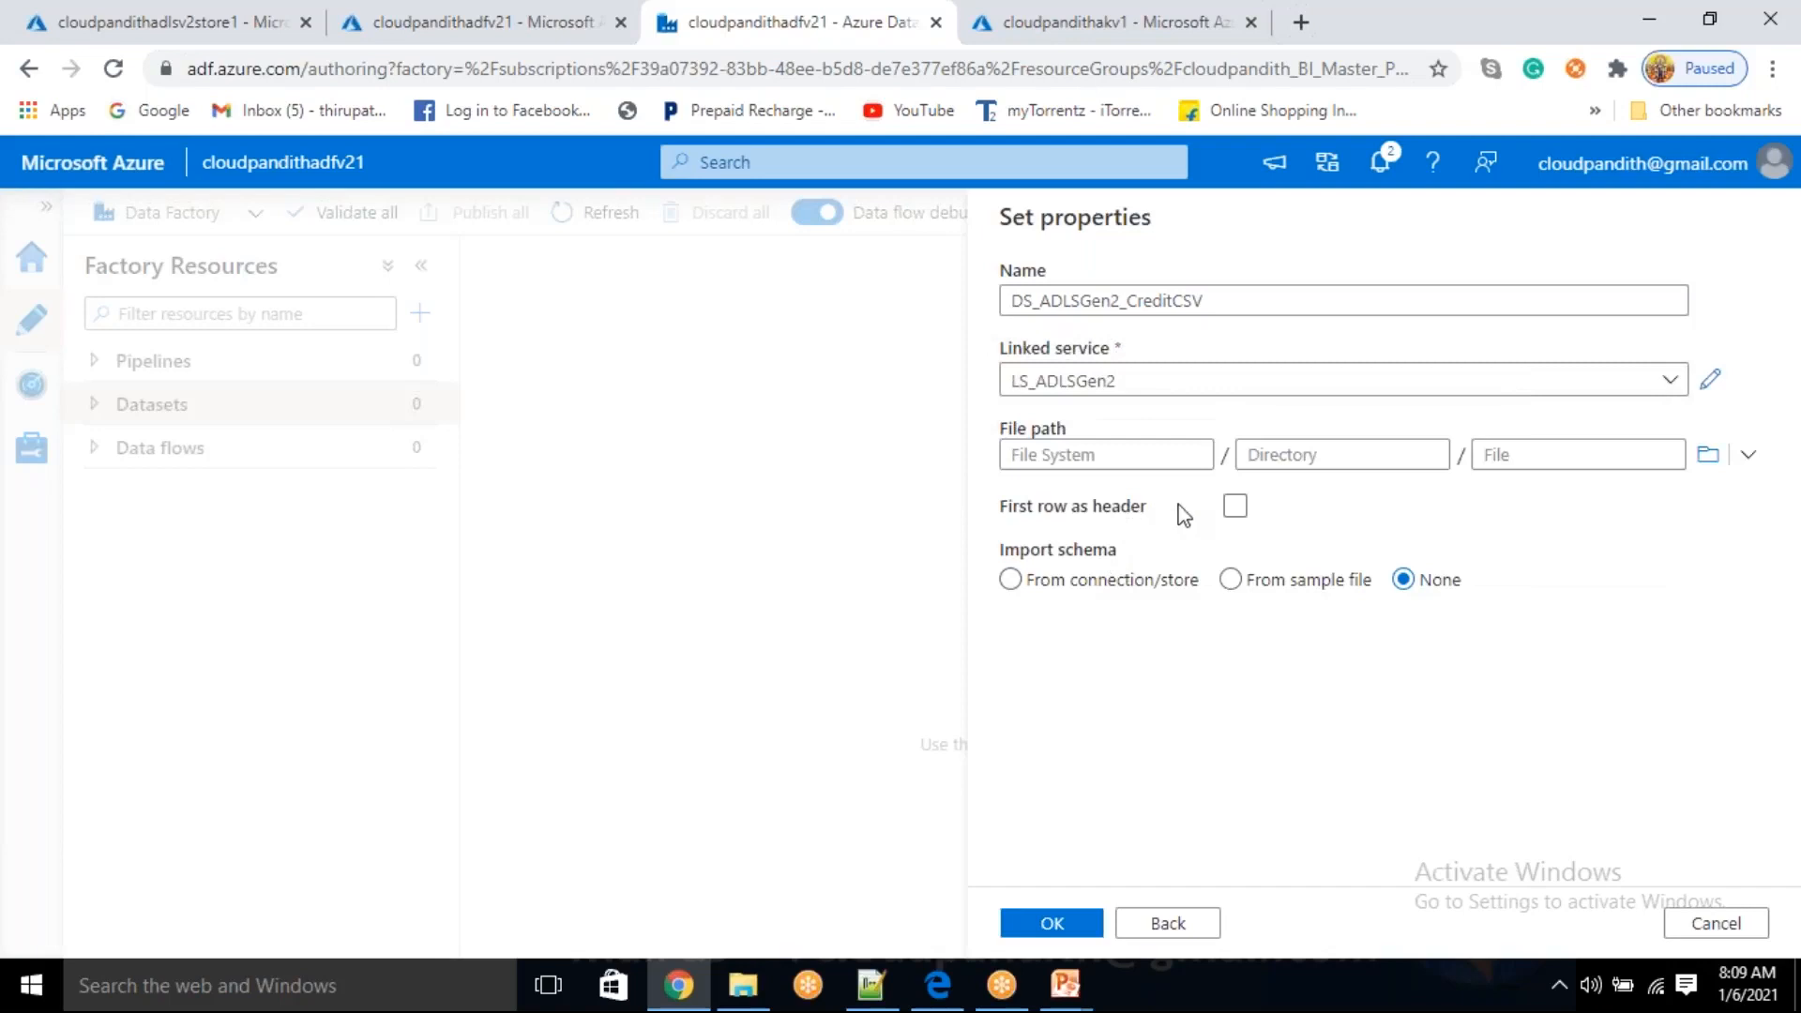
pyautogui.click(1234, 505)
pyautogui.click(1709, 458)
pyautogui.click(1230, 372)
pyautogui.click(1070, 924)
pyautogui.click(1076, 926)
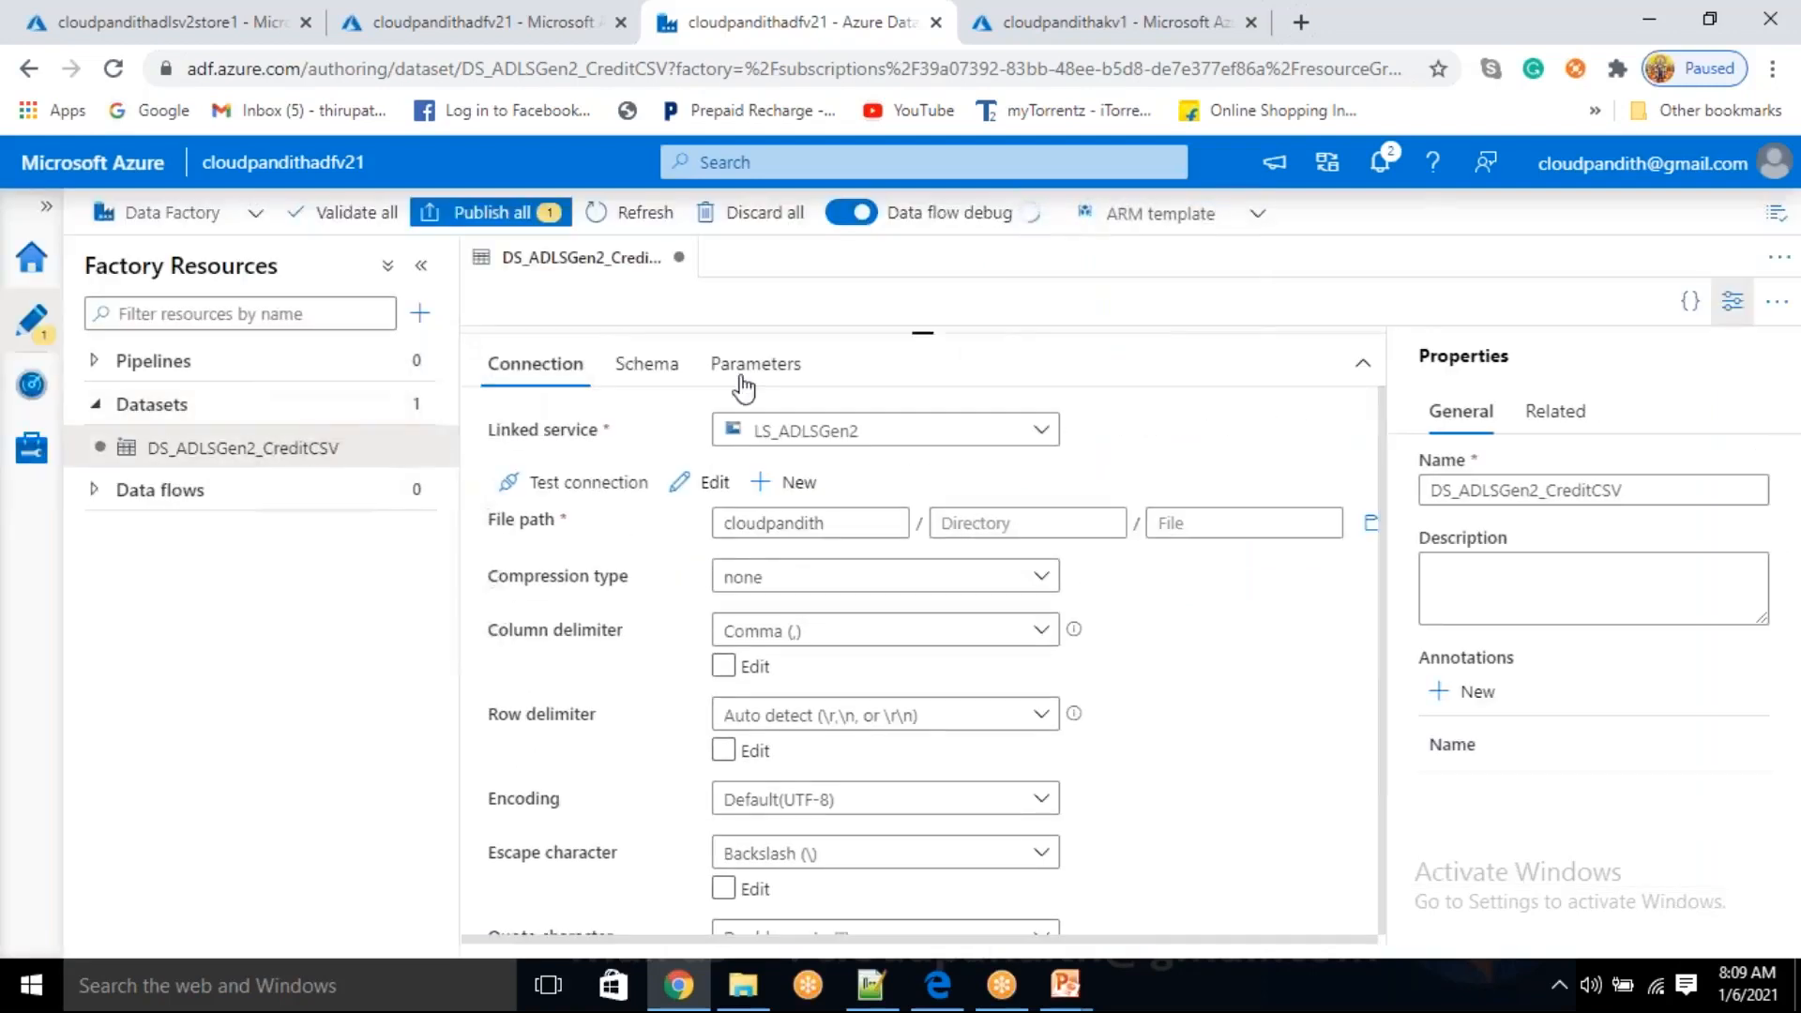
# - Add a String parameter named dp_filename to the DS_ADLSGen2_CreditCSV dataset and hide the properties pane
pyautogui.click(789, 385)
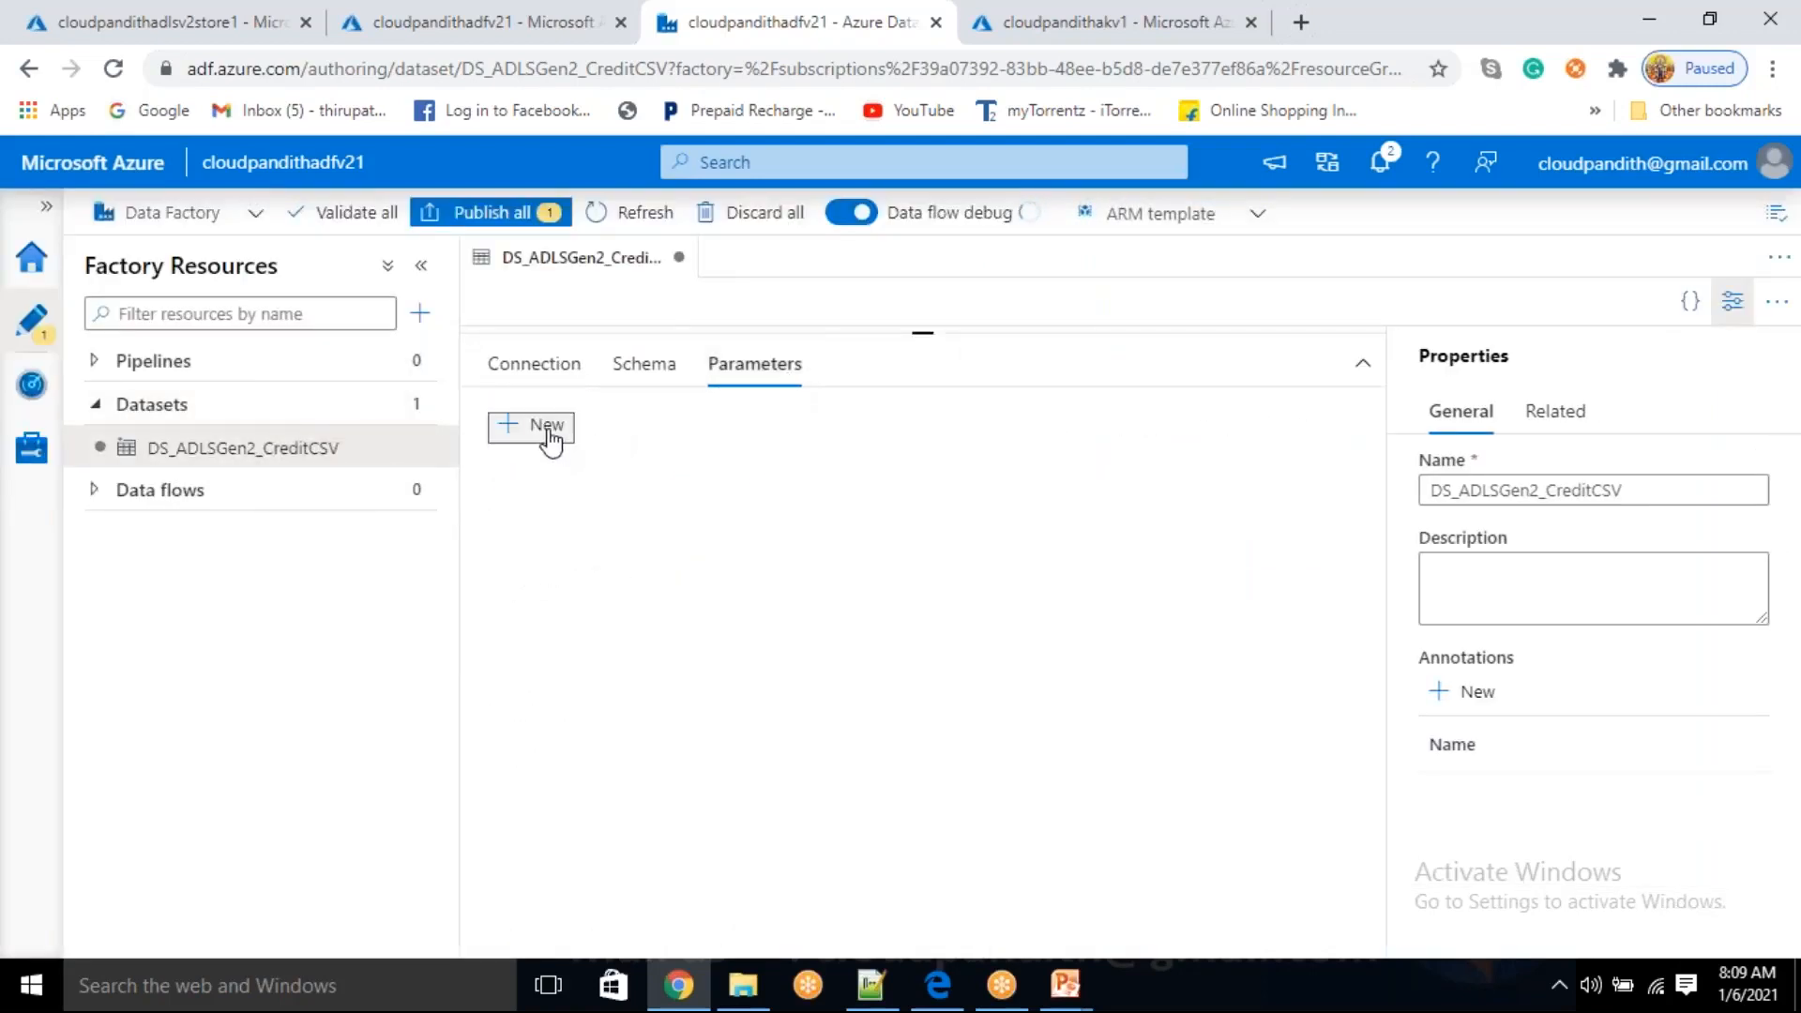
pyautogui.click(619, 531)
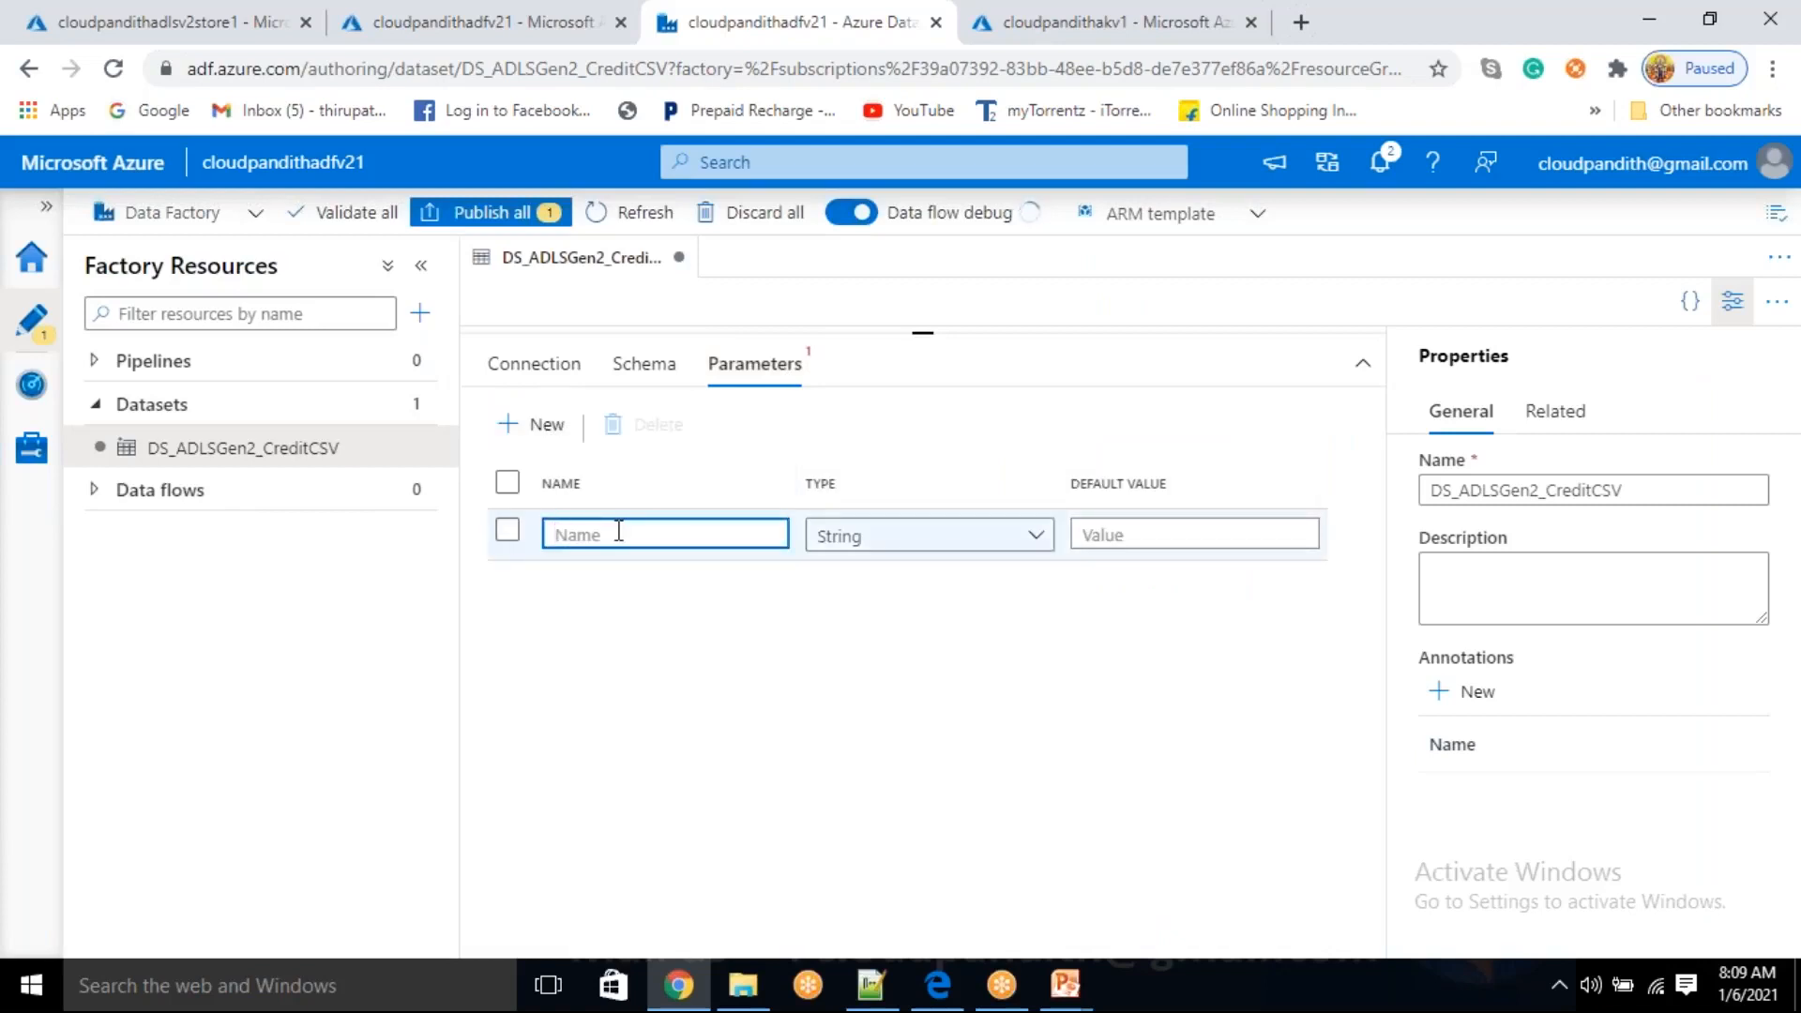
pyautogui.write('dp_')
pyautogui.click(1322, 23)
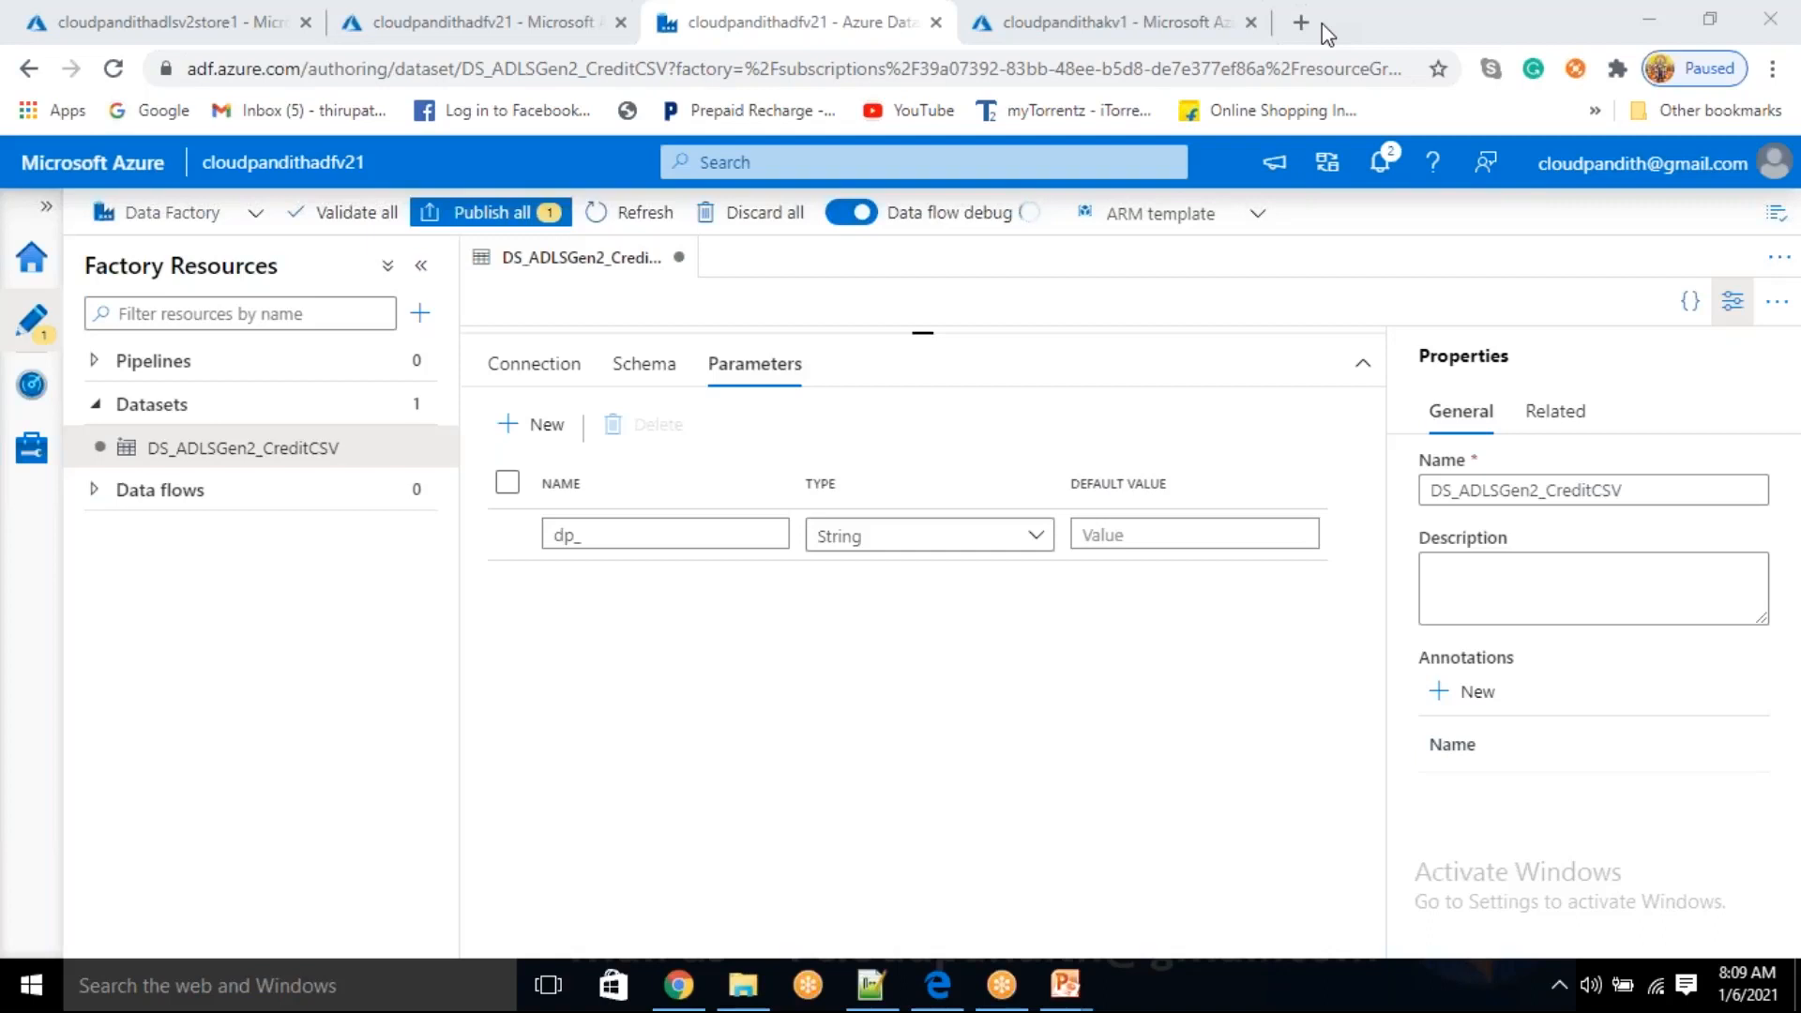
pyautogui.click(1734, 302)
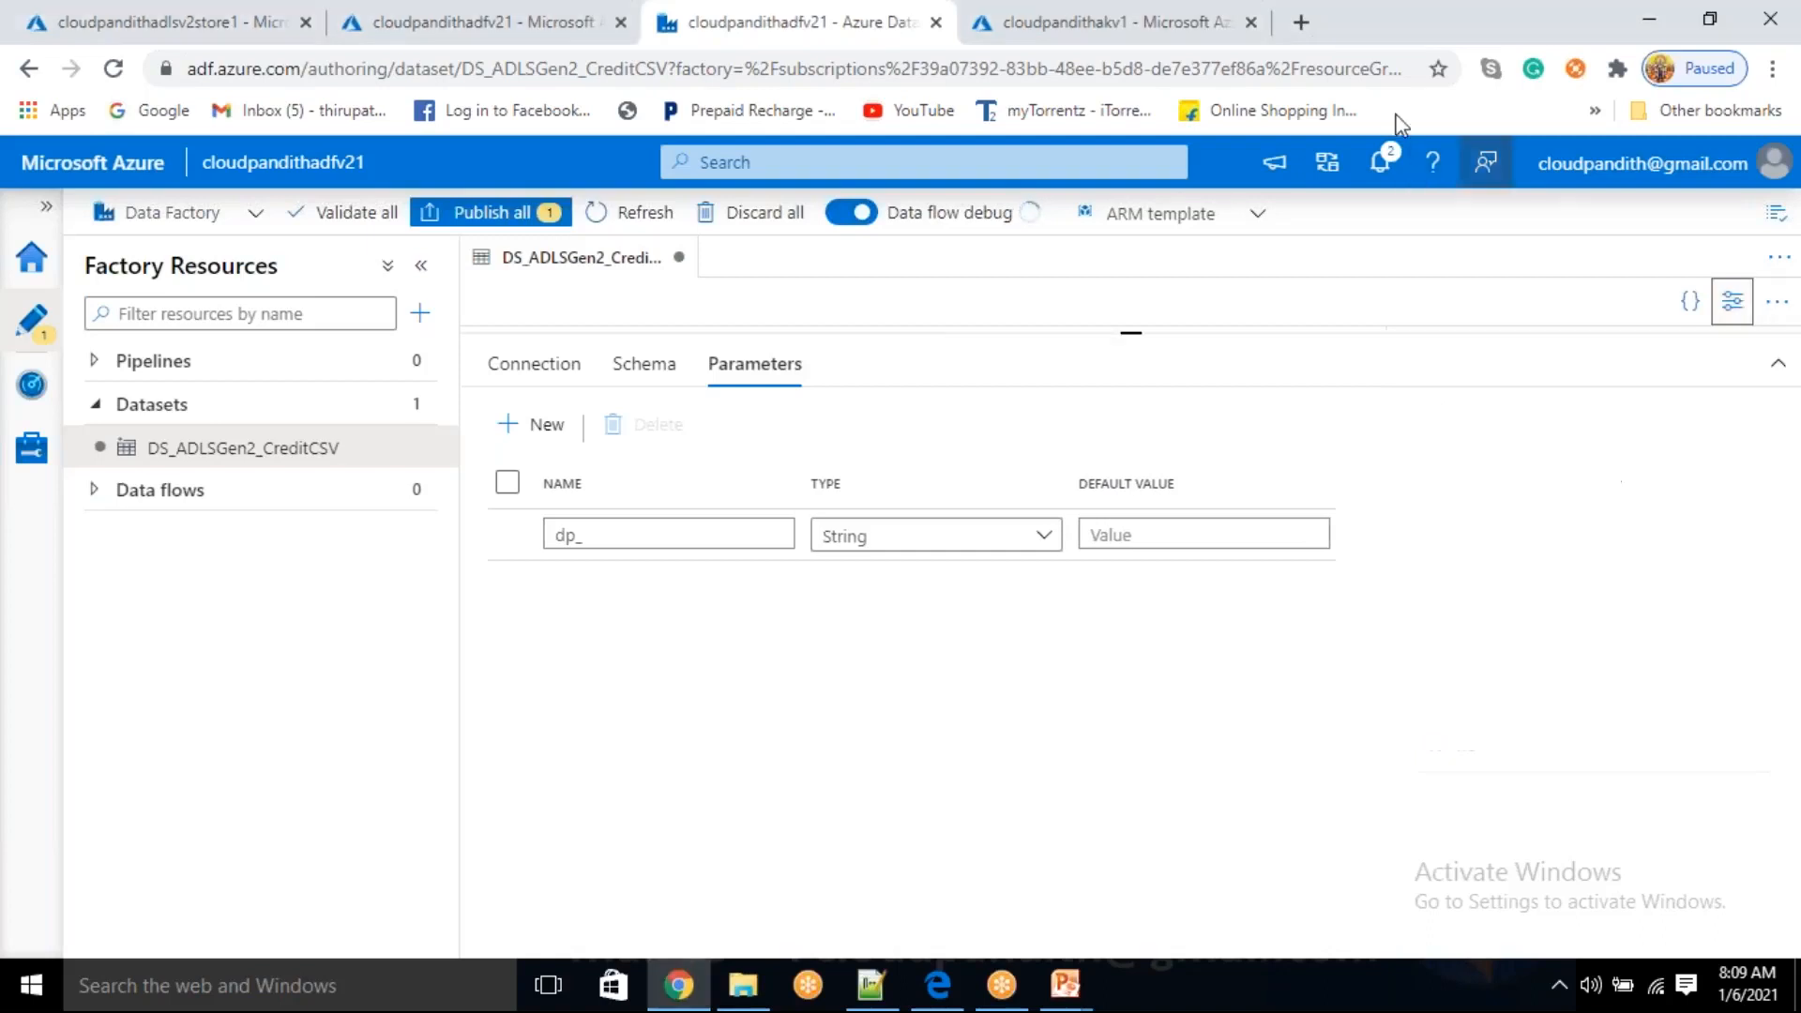
pyautogui.click(631, 539)
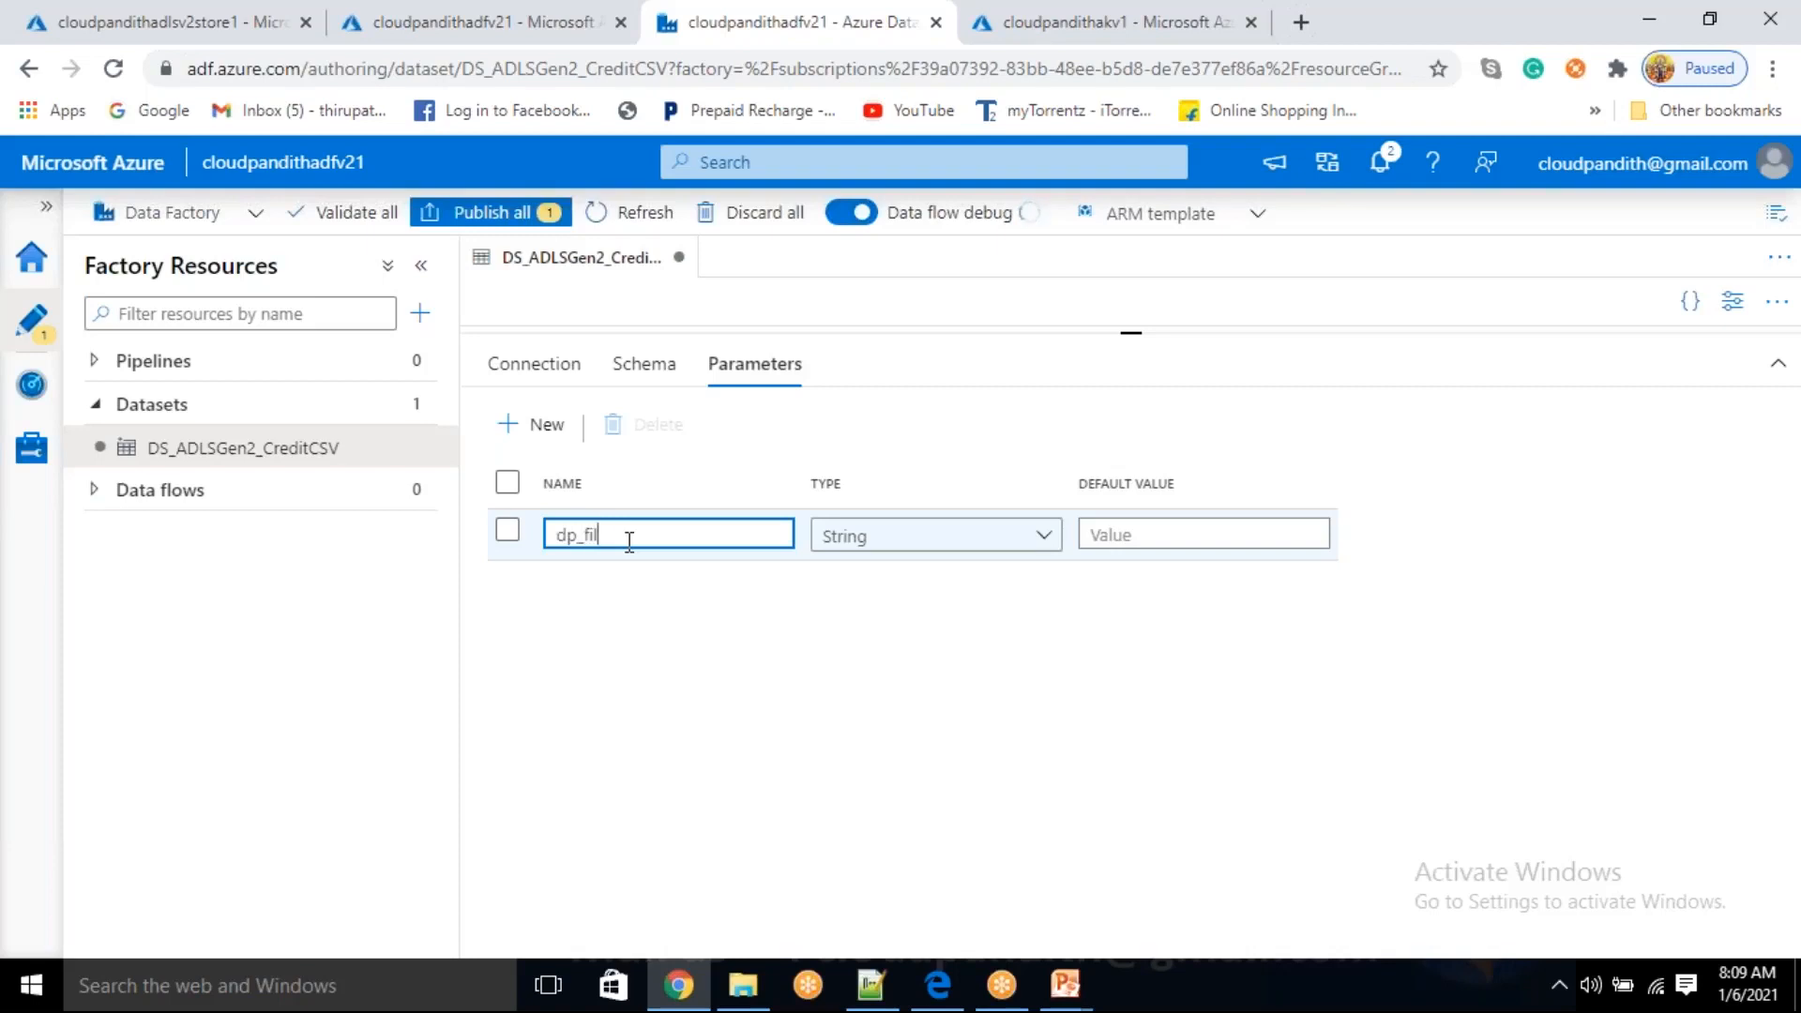
pyautogui.write('ame')
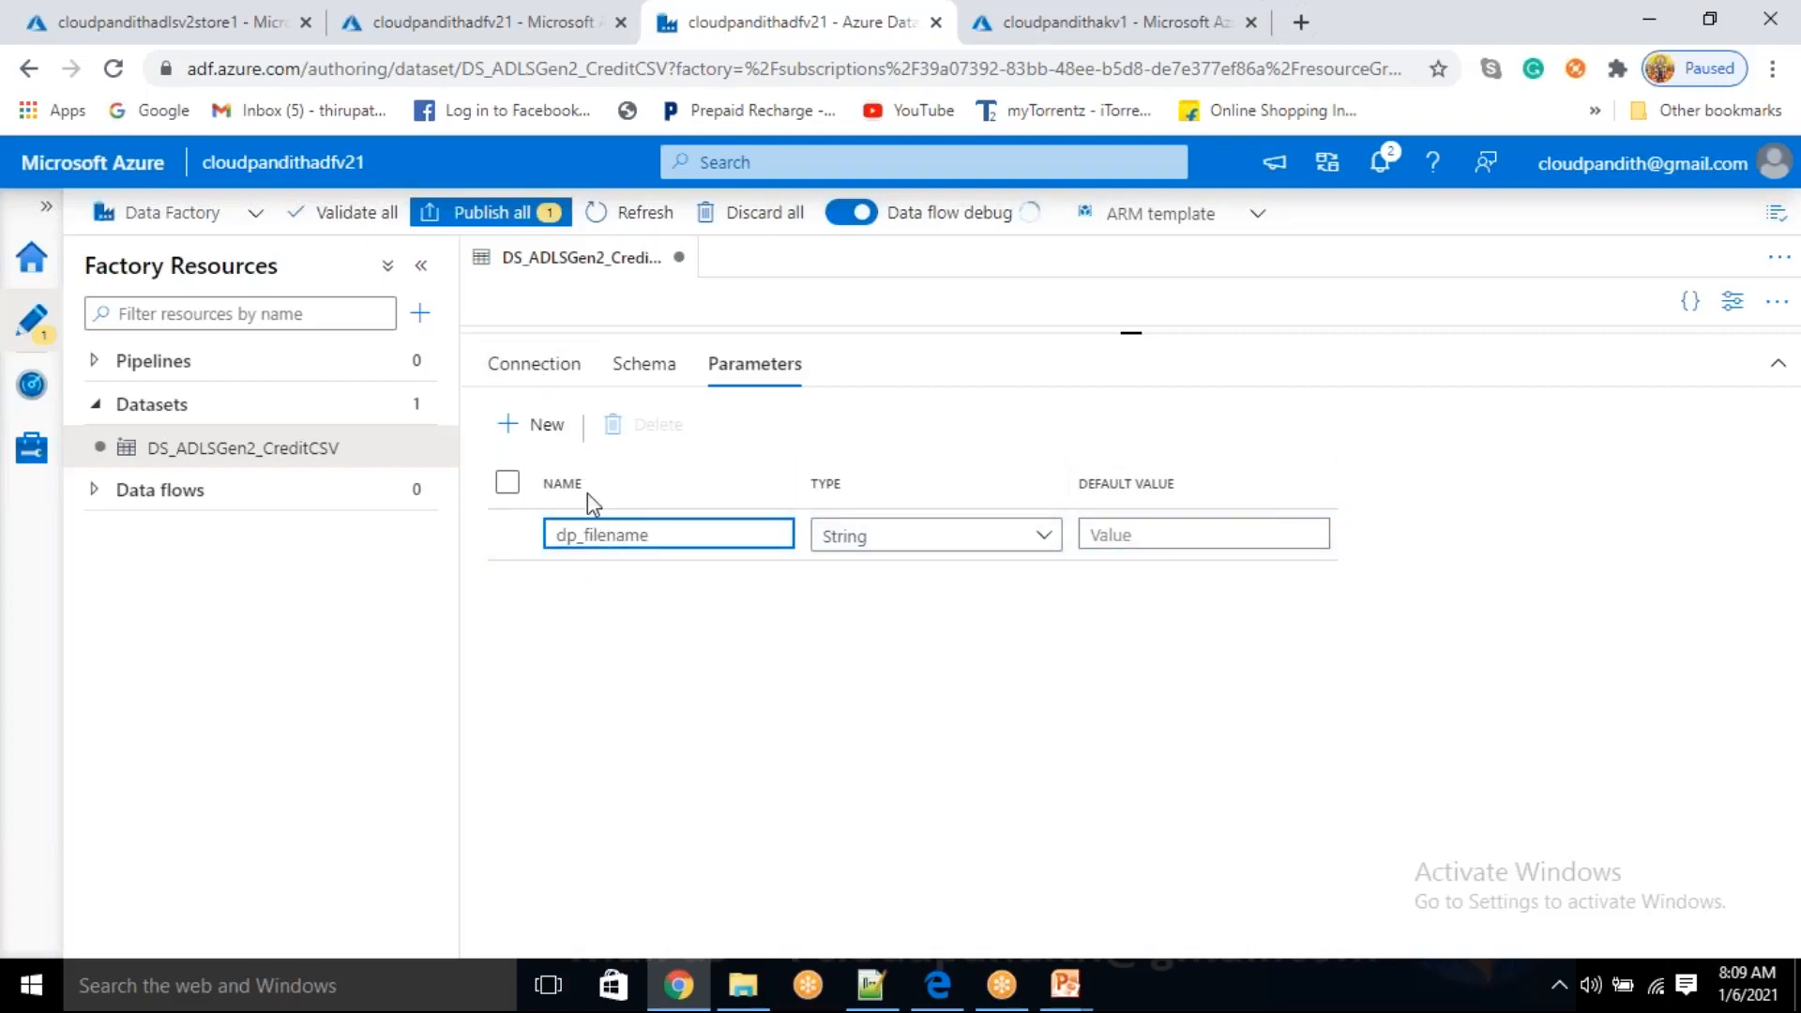
pyautogui.moveTo(578, 542); pyautogui.dragTo(550, 542)
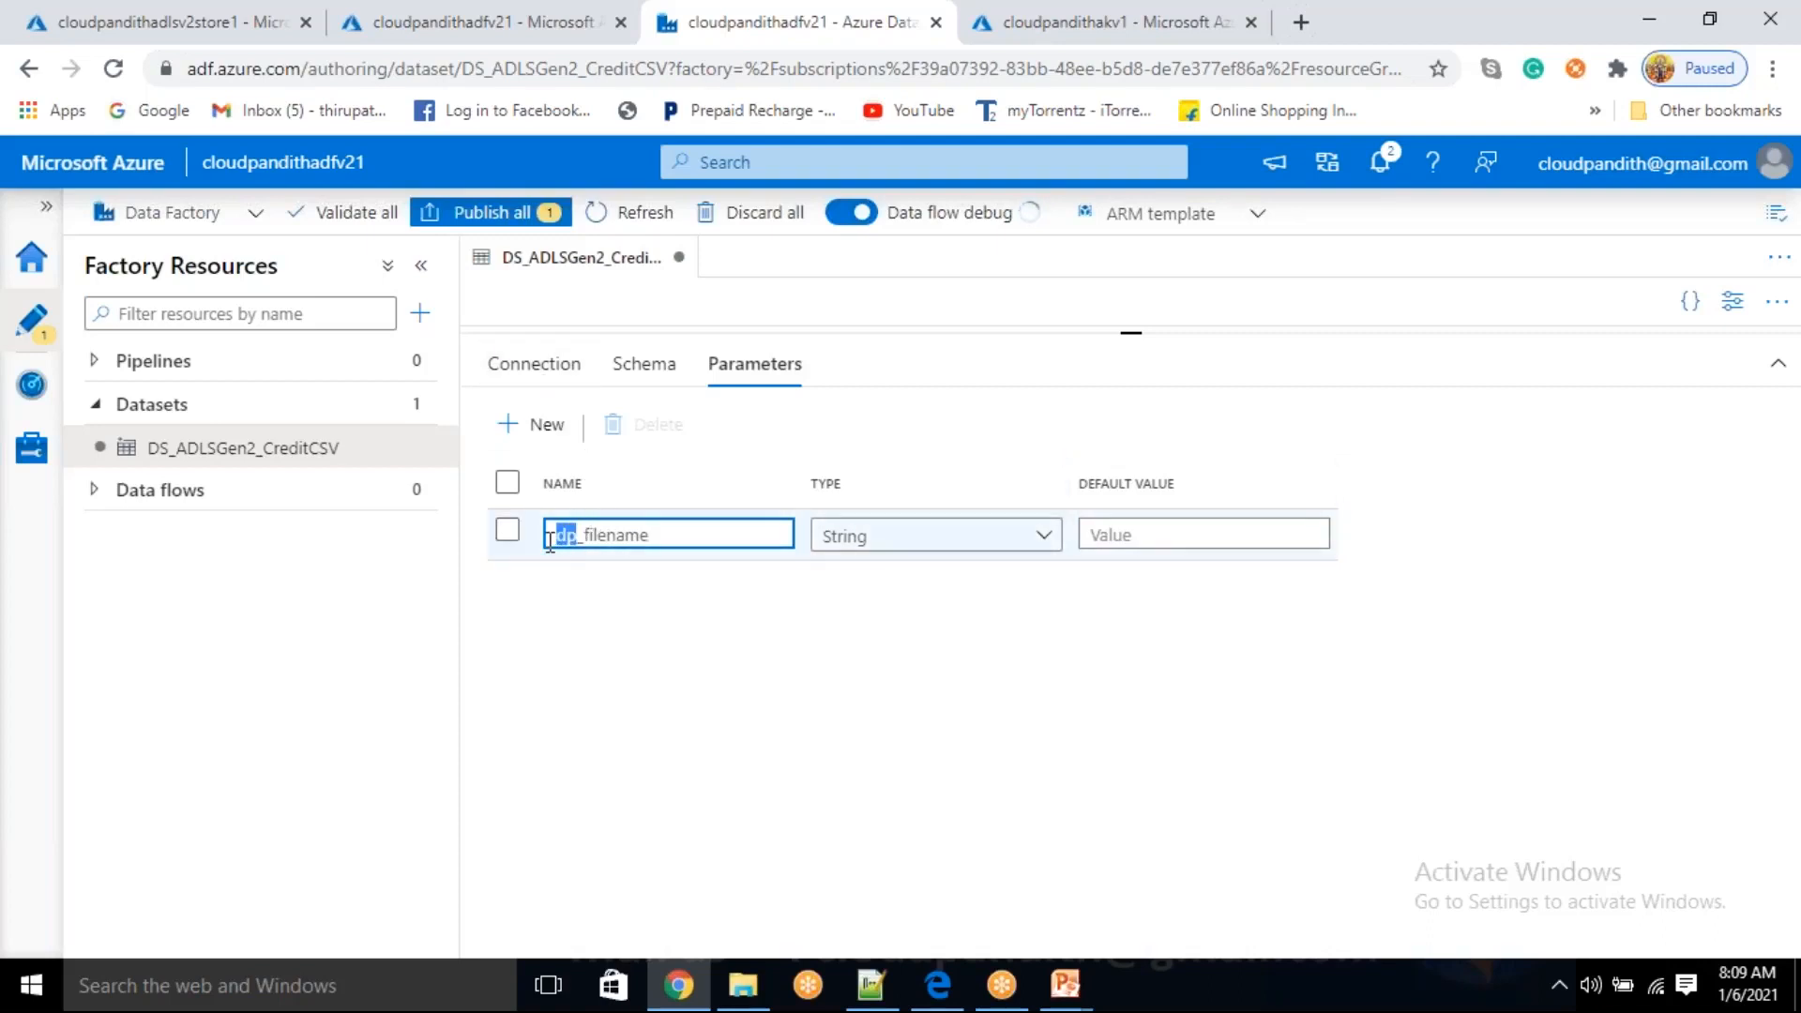
pyautogui.doubleClick(608, 535)
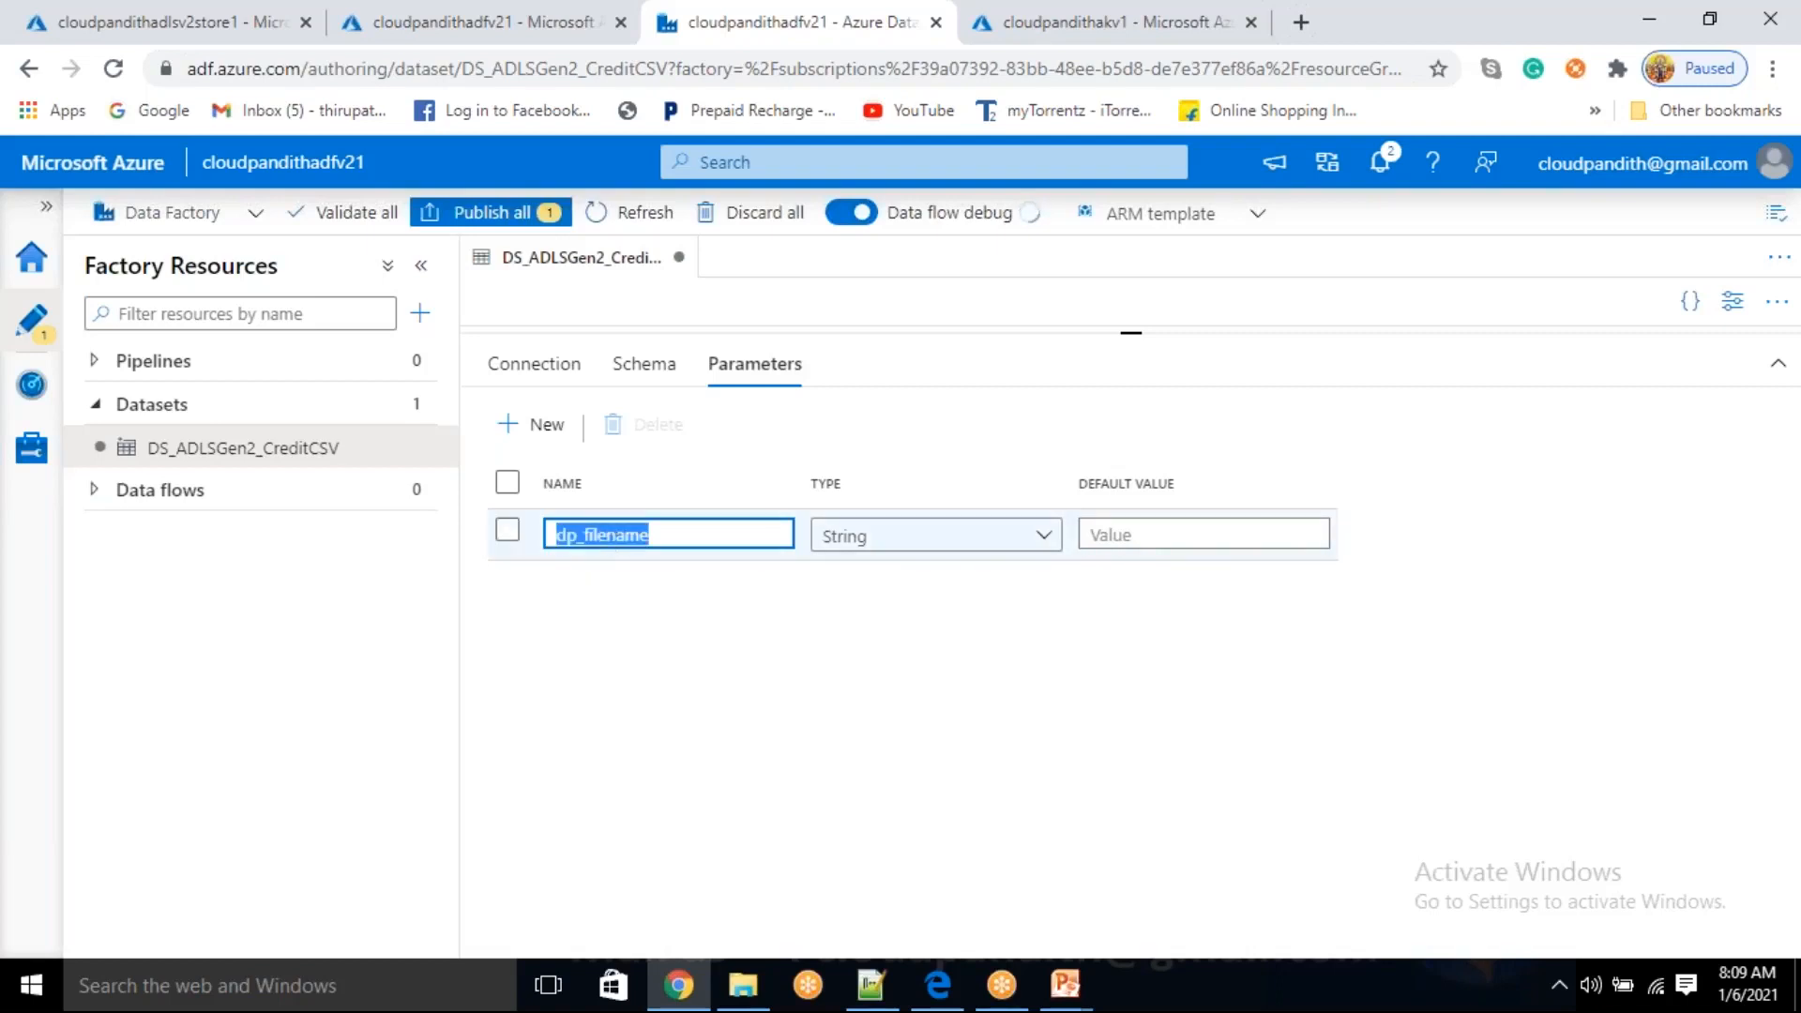
pyautogui.click(534, 363)
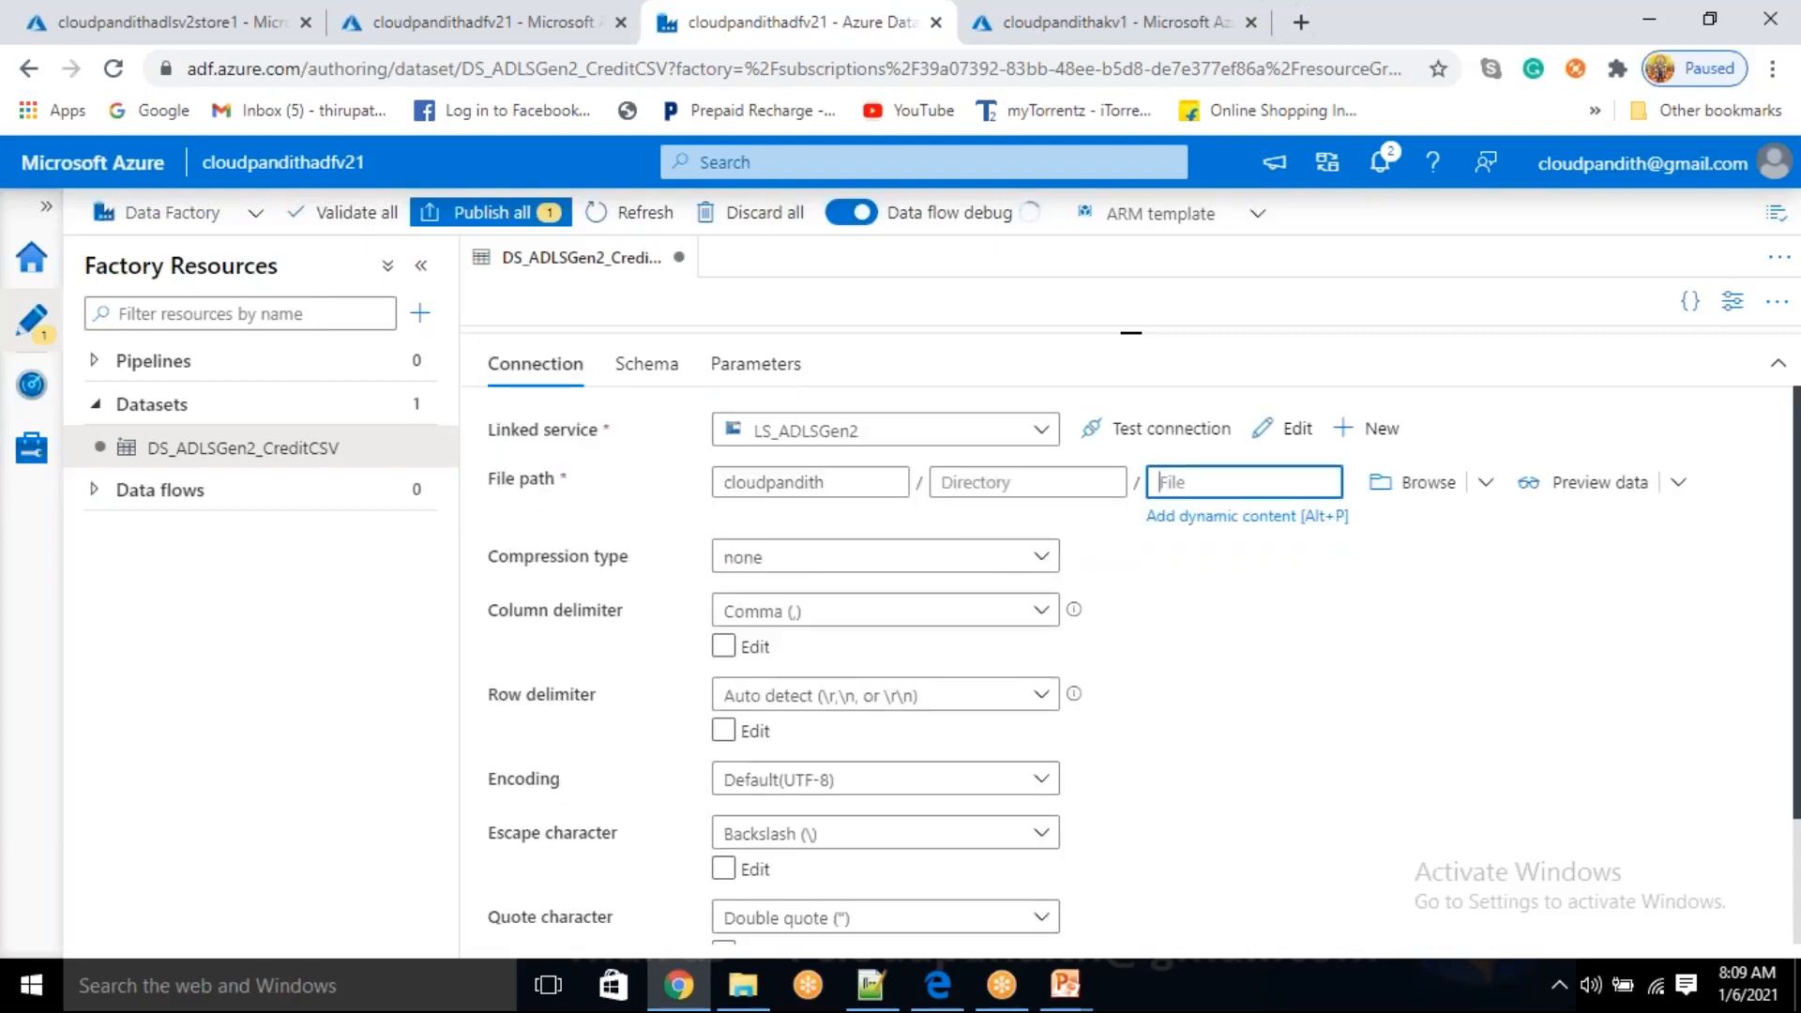
pyautogui.click(1208, 519)
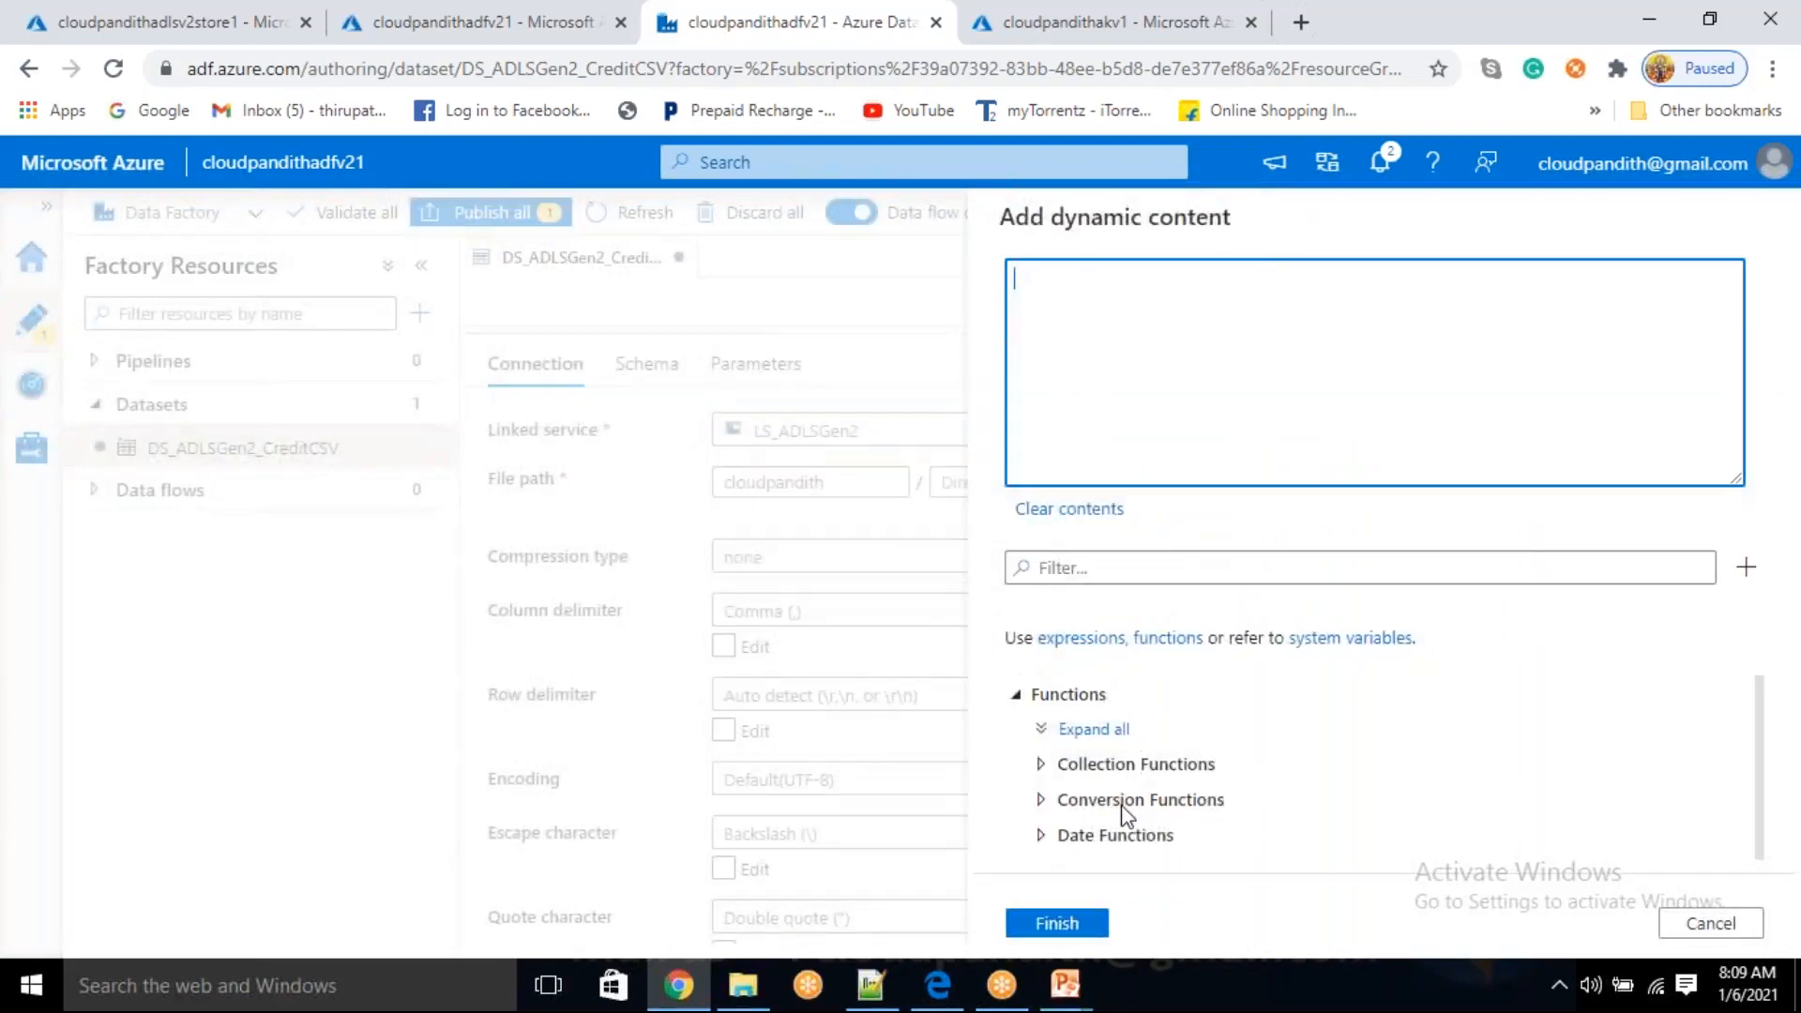
pyautogui.scroll(-5, 1107, 838)
pyautogui.click(1074, 841)
pyautogui.click(1086, 929)
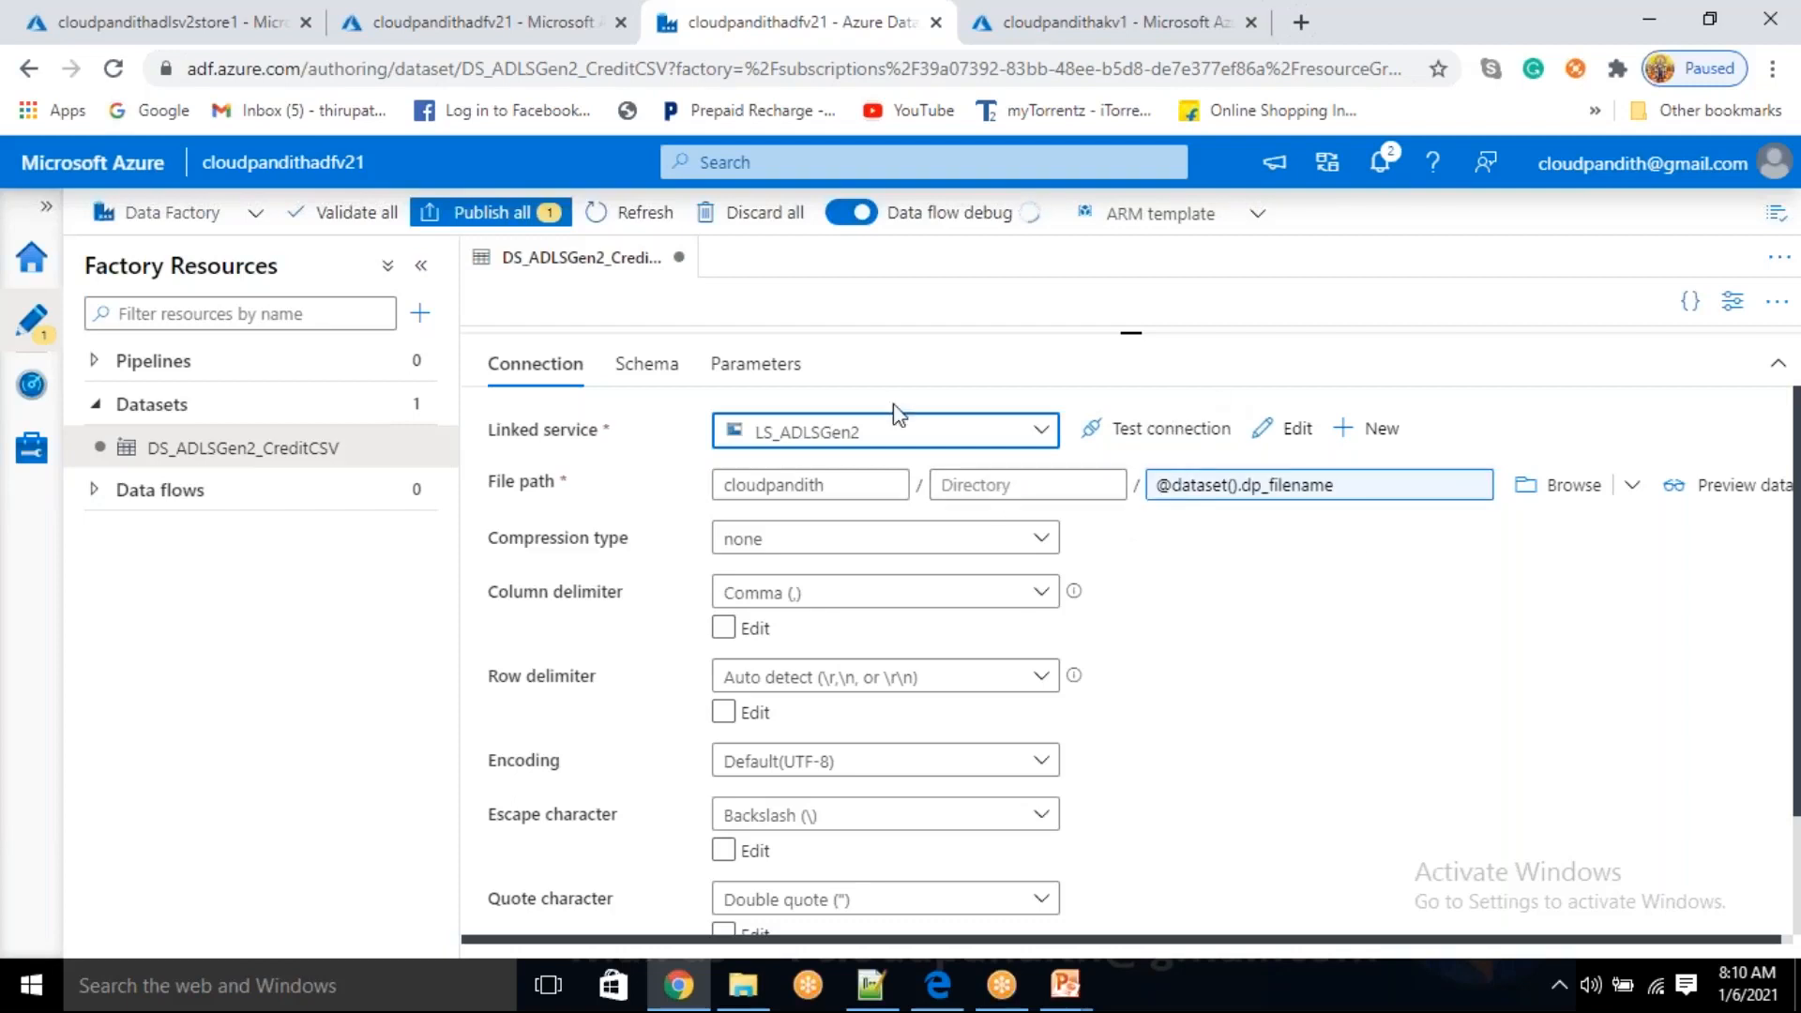
# - Create a new mapping data flow of the Data flow type and dismiss its introductory tip
pyautogui.click(413, 496)
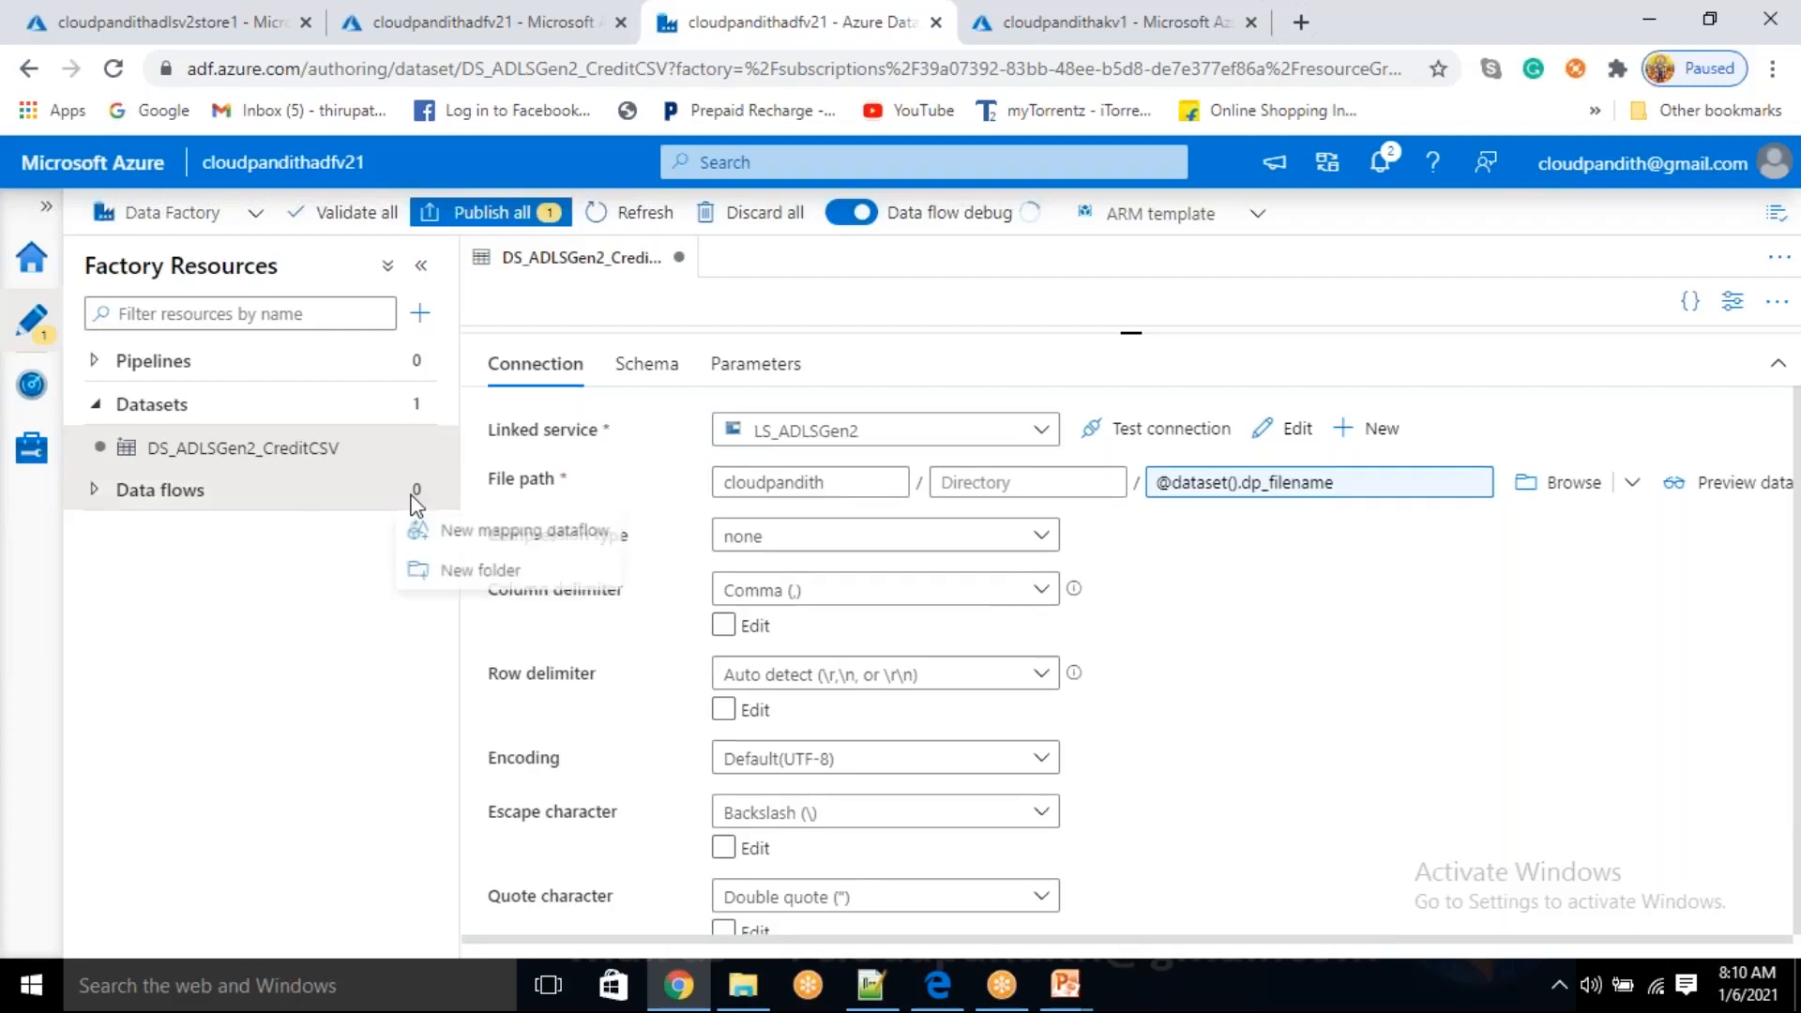
pyautogui.click(454, 529)
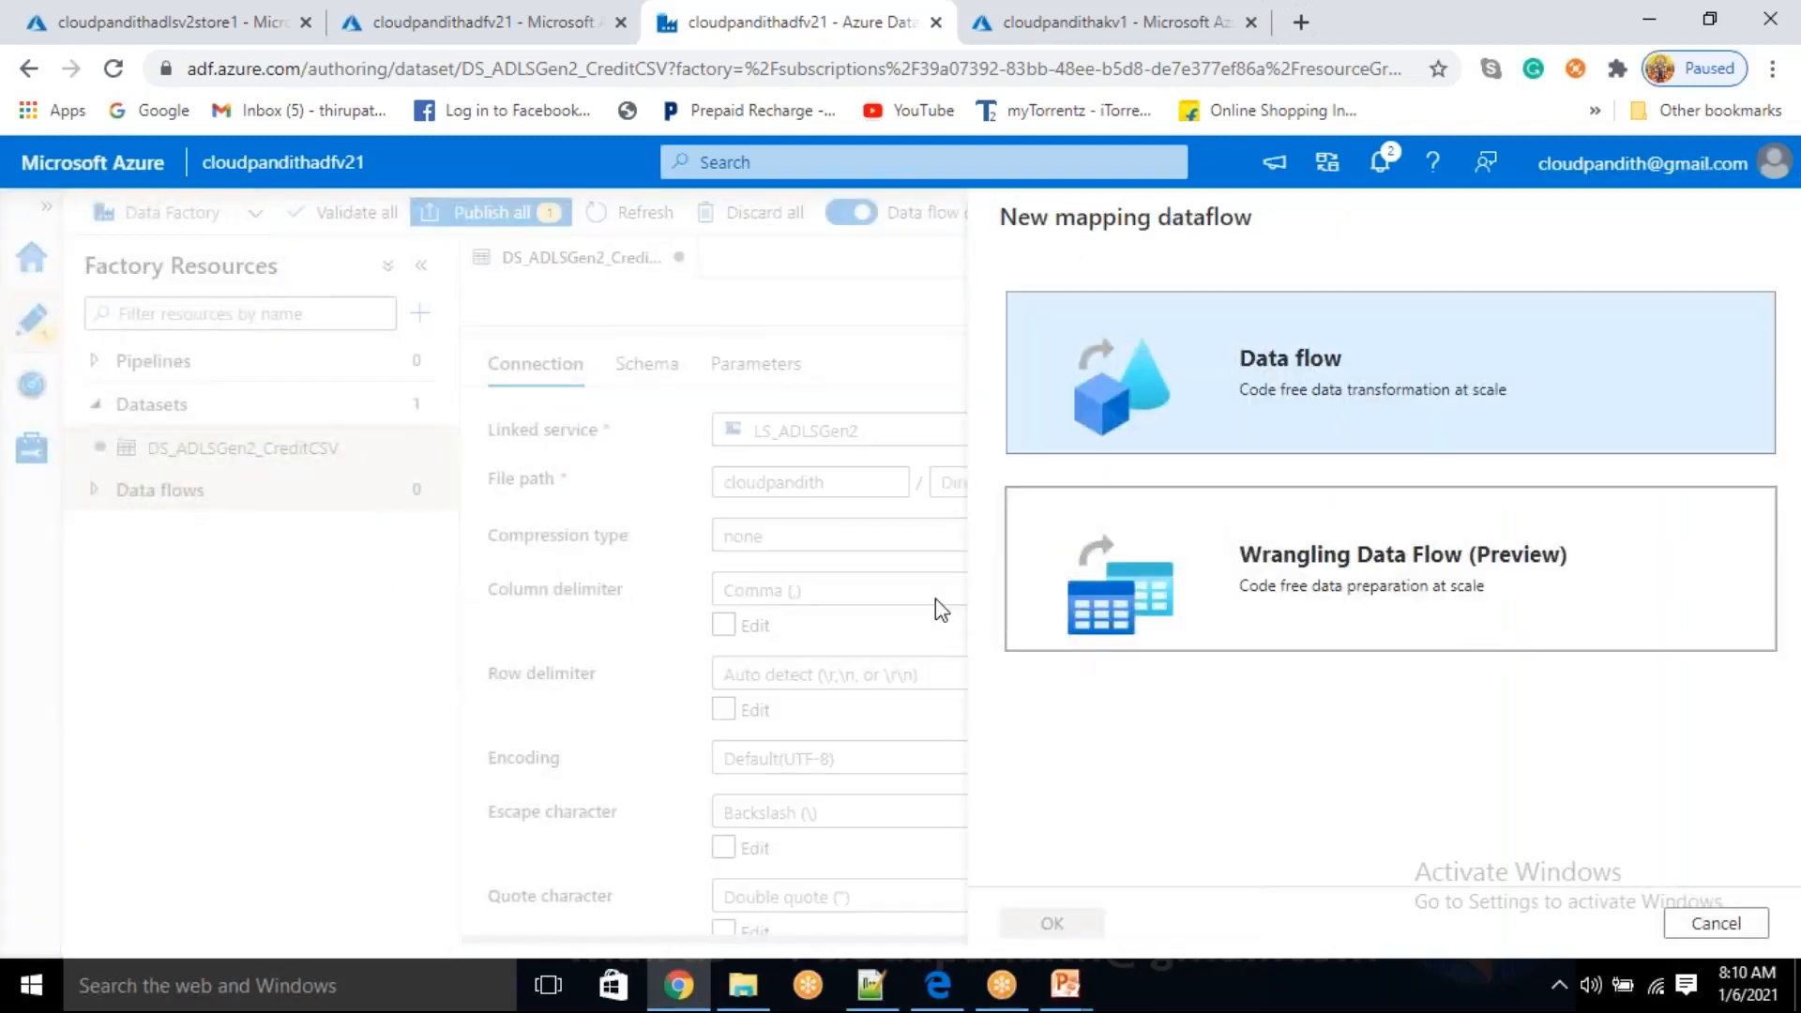
pyautogui.click(1258, 426)
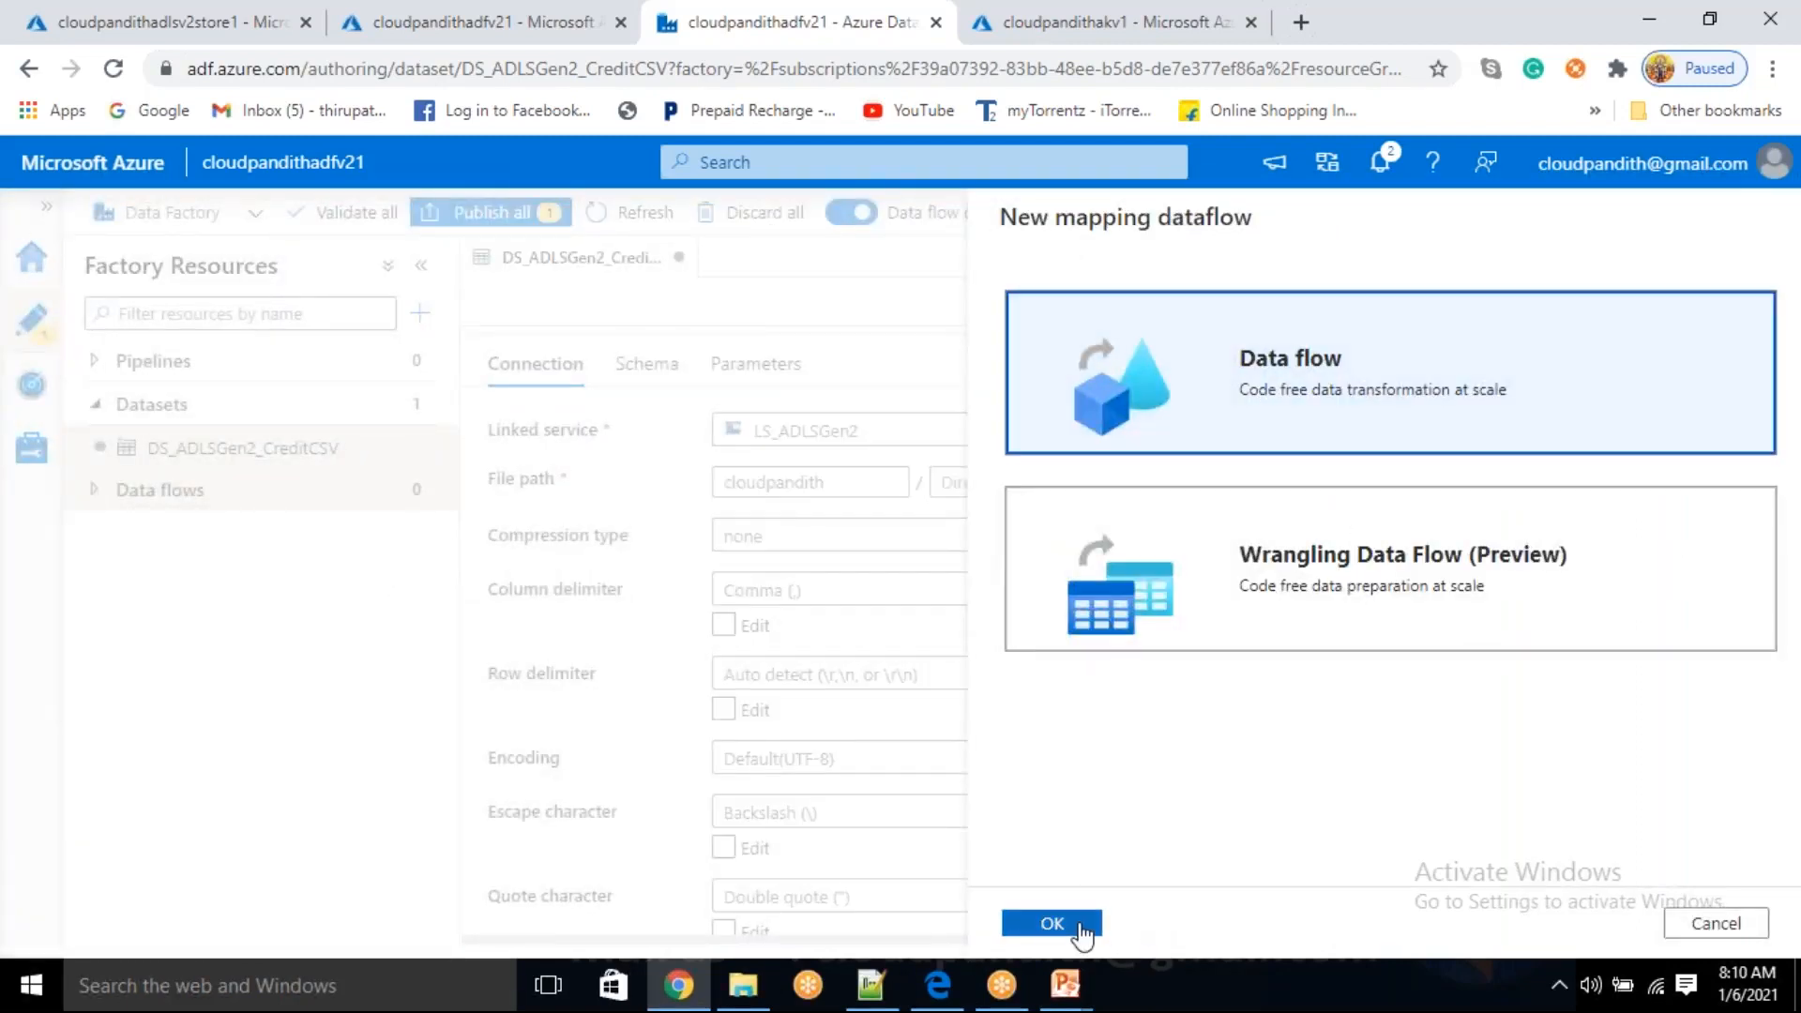
pyautogui.click(1080, 926)
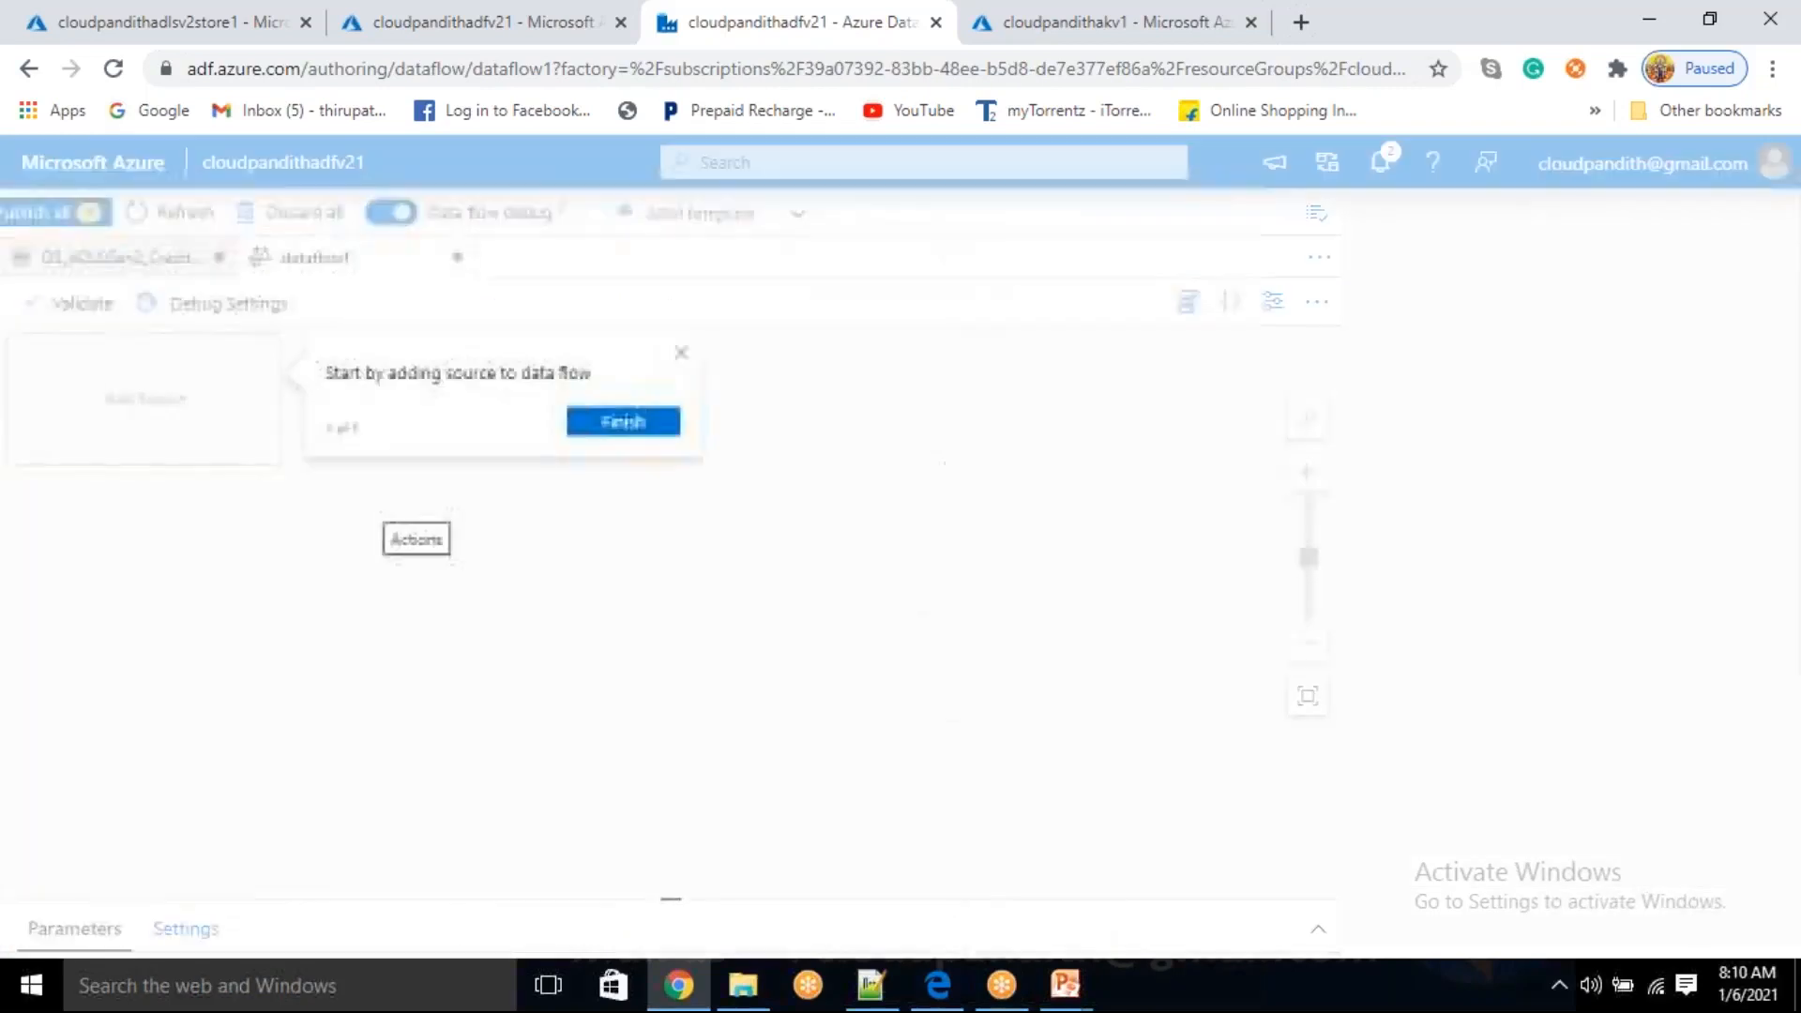
pyautogui.click(622, 423)
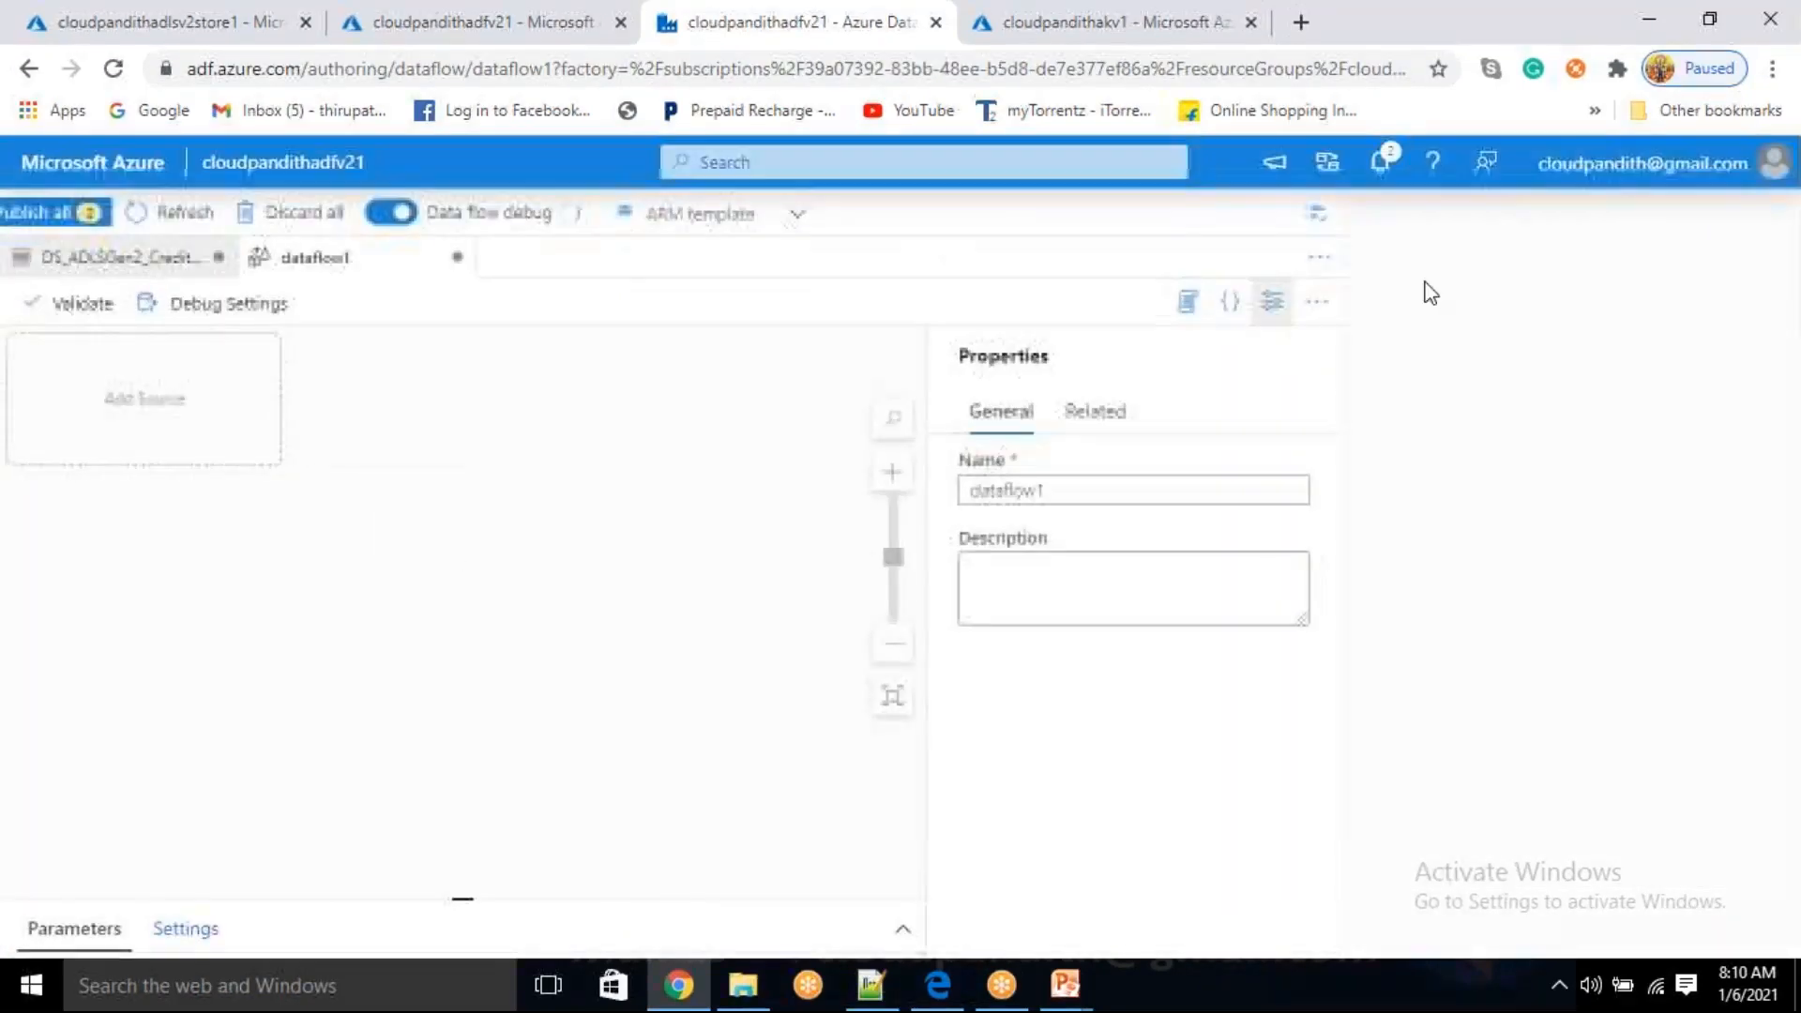
pyautogui.click(1372, 175)
pyautogui.click(1374, 174)
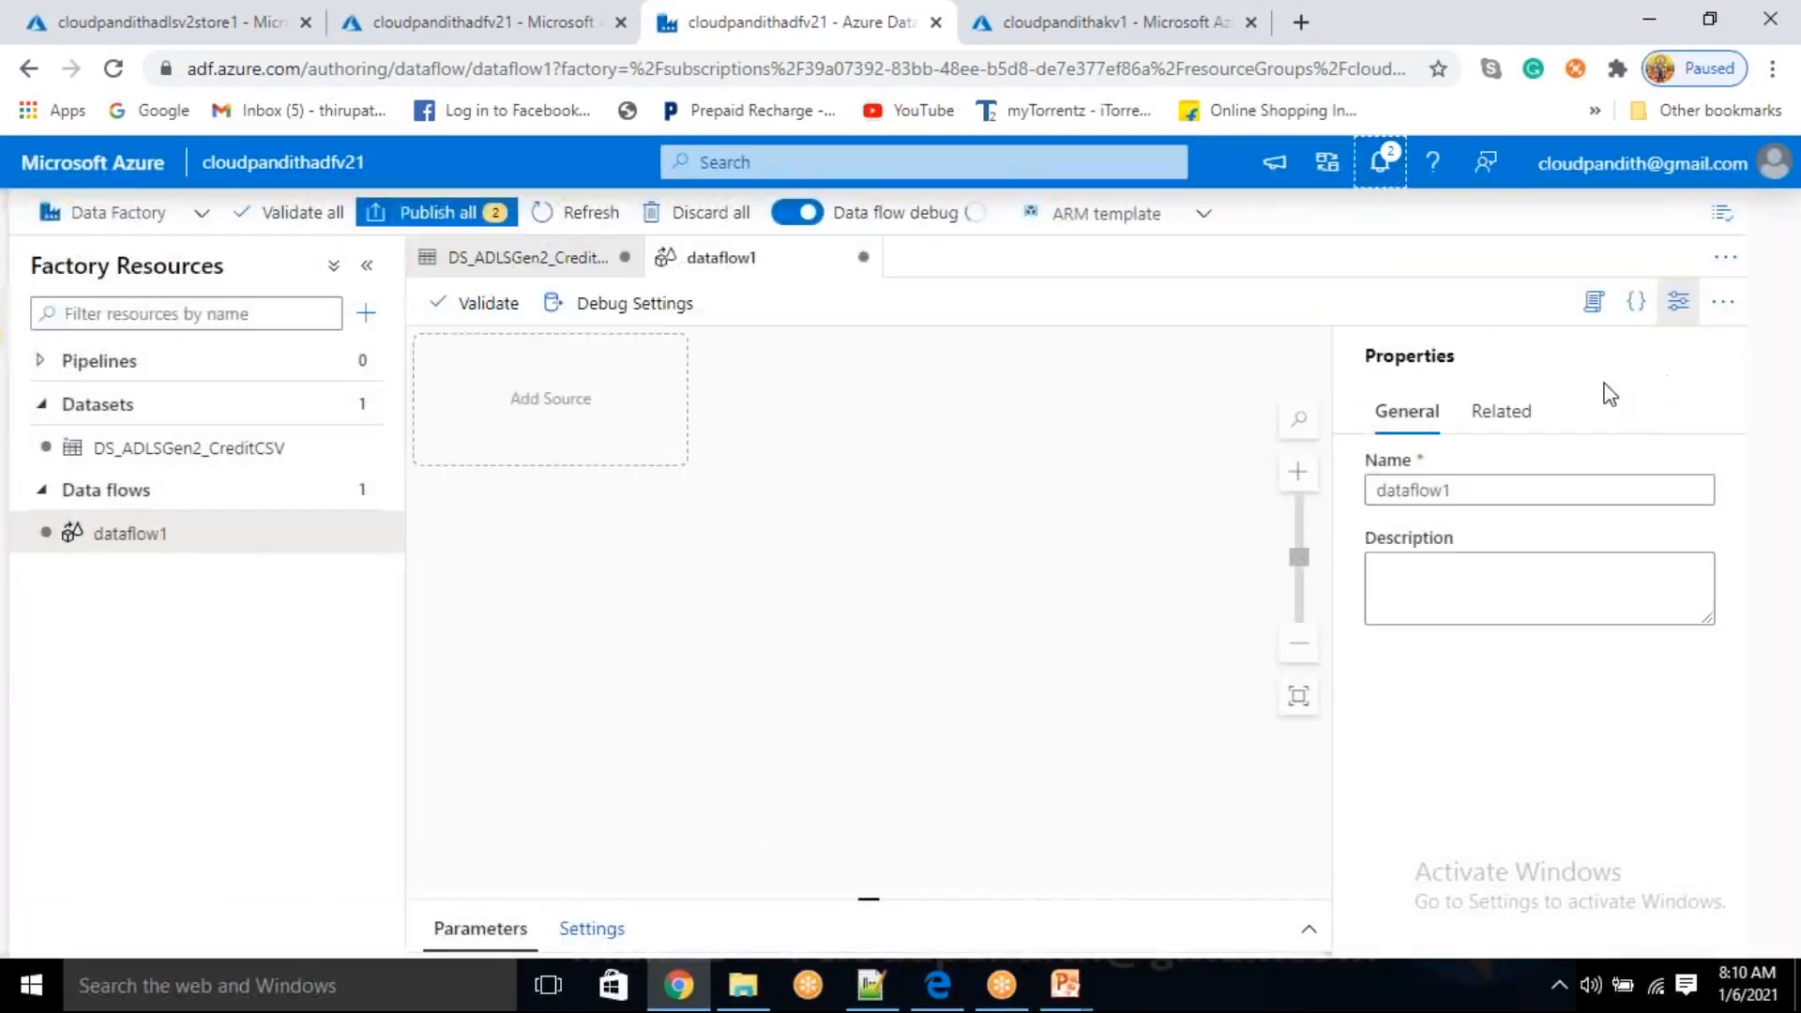
# - Rename the data flow to dataflow_performance and hide its properties pane
pyautogui.click(1466, 491)
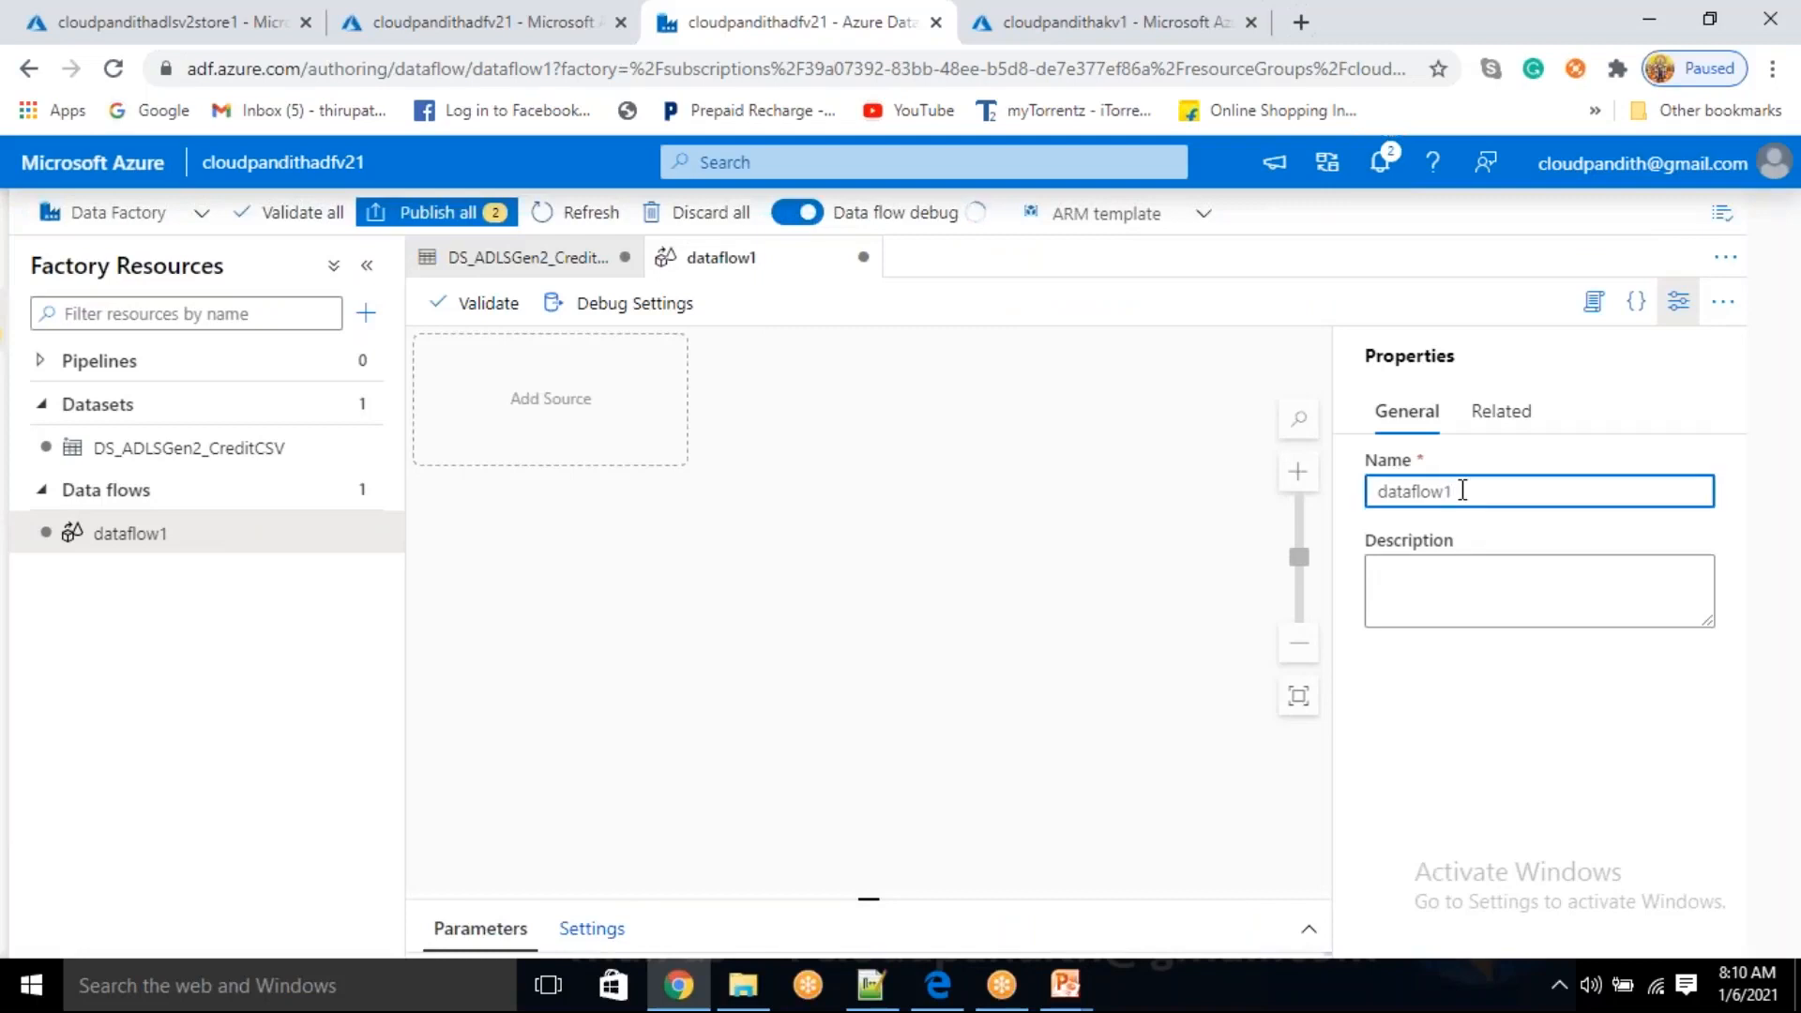
pyautogui.write('_performace')
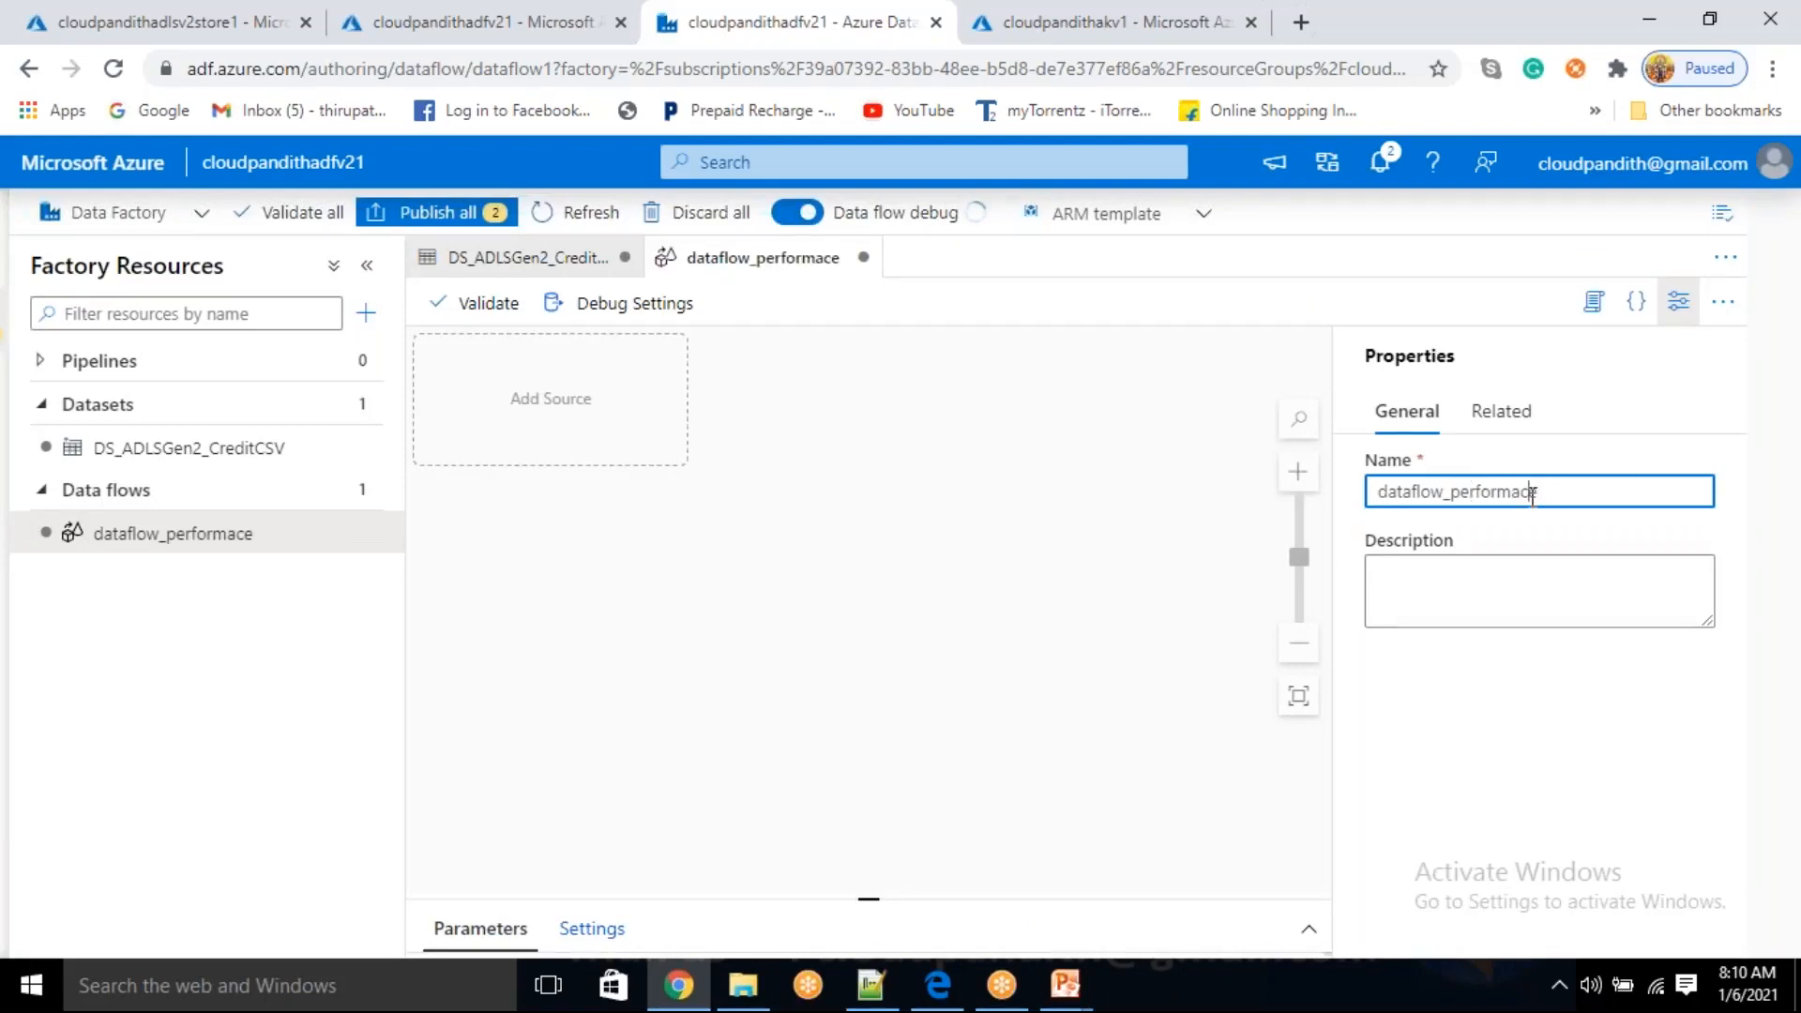
pyautogui.write('n')
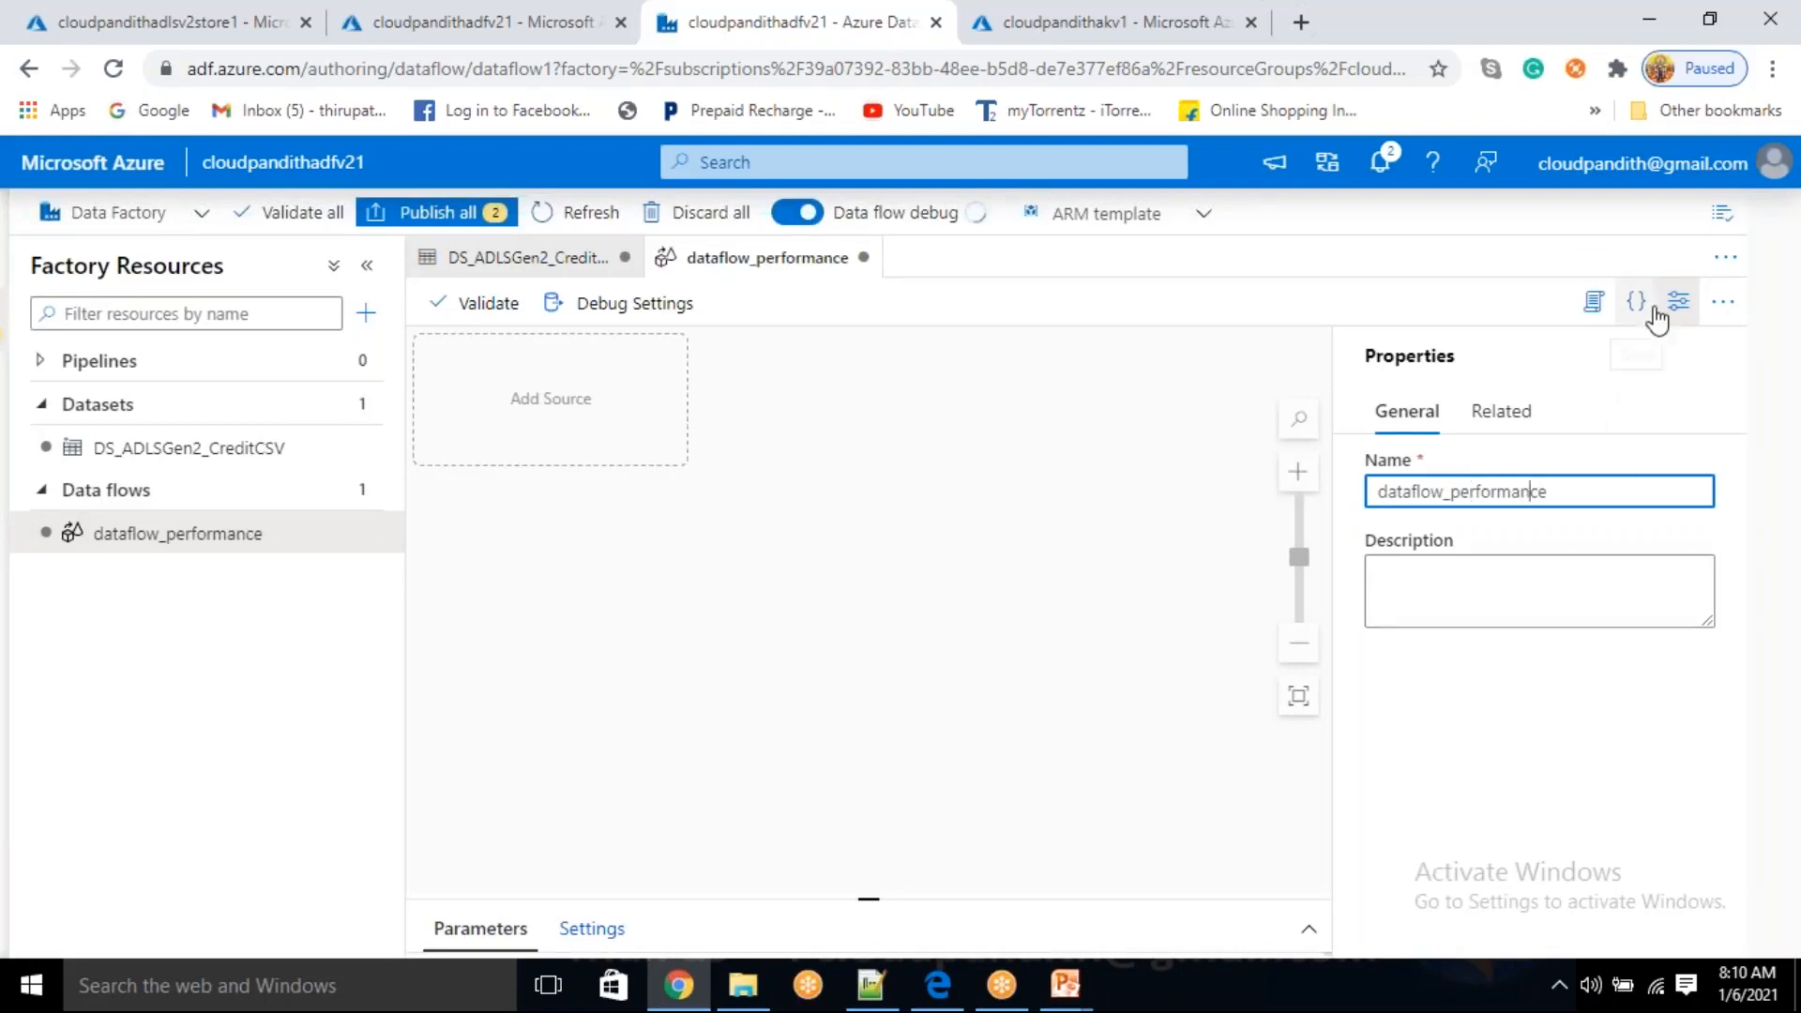
pyautogui.click(1676, 306)
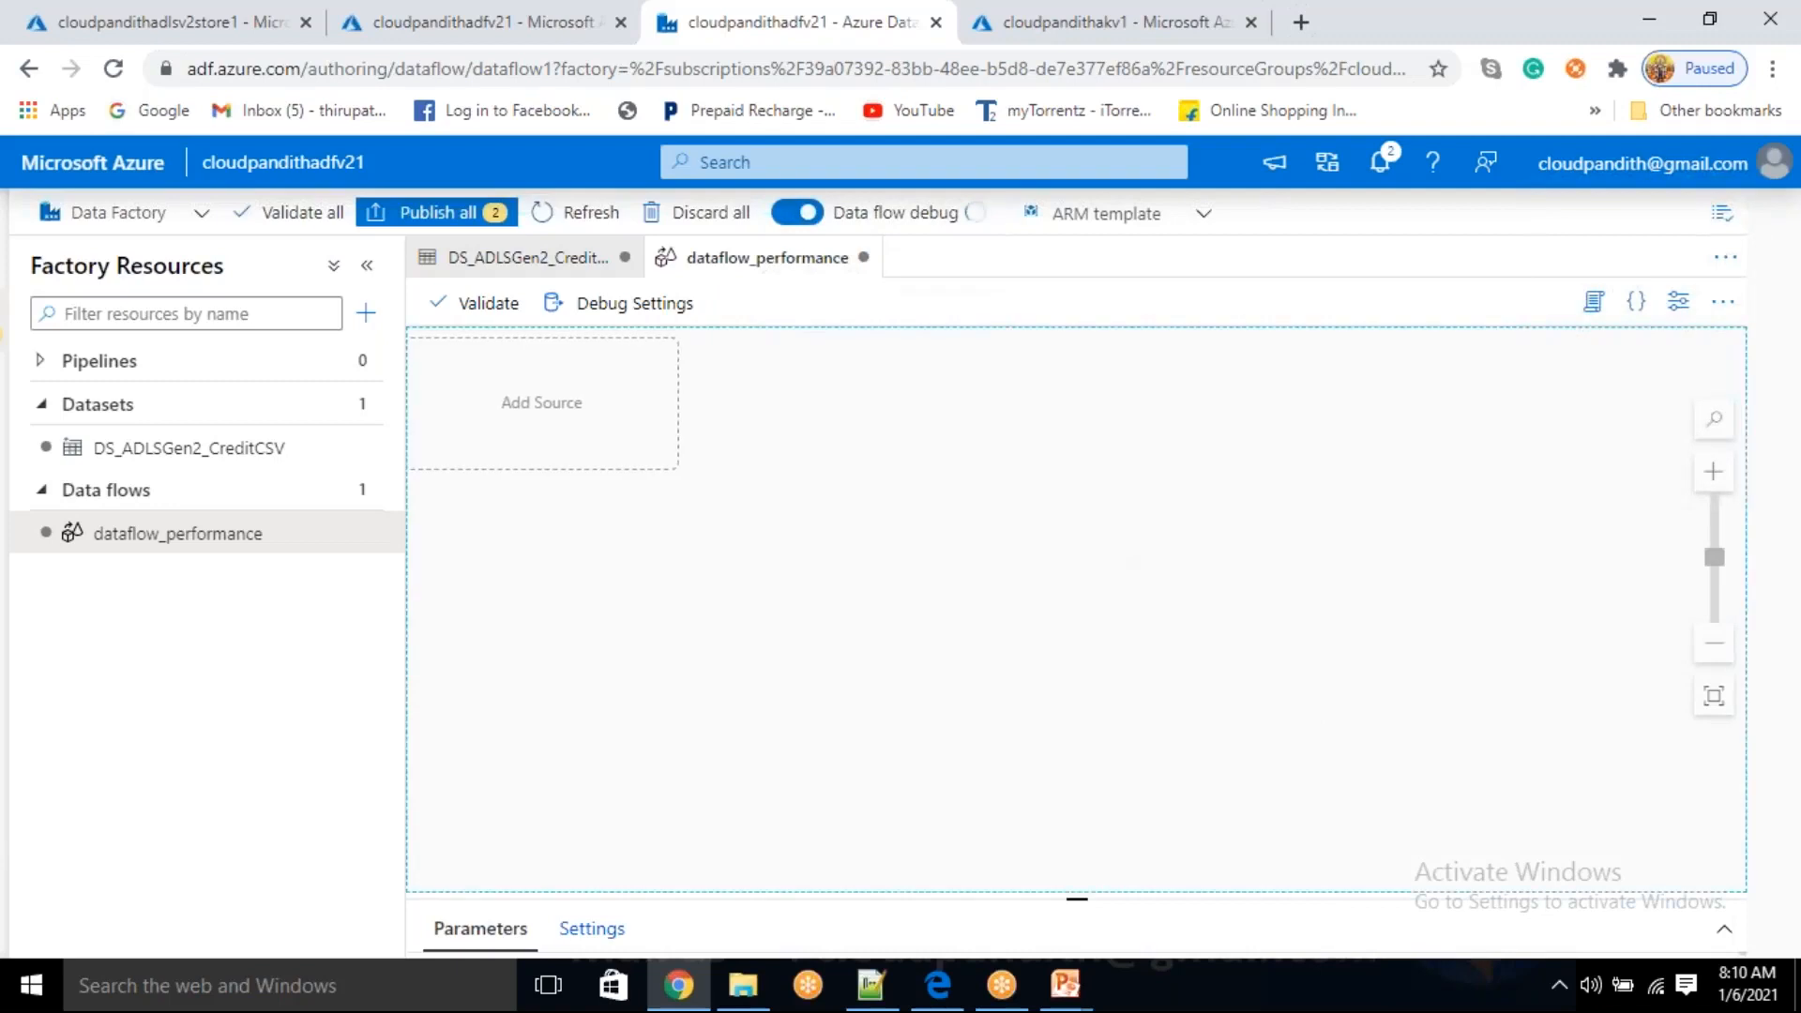
# - Add a source to the data flow and set its dataset to DS_ADLSGen2_CreditCSV
pyautogui.click(611, 414)
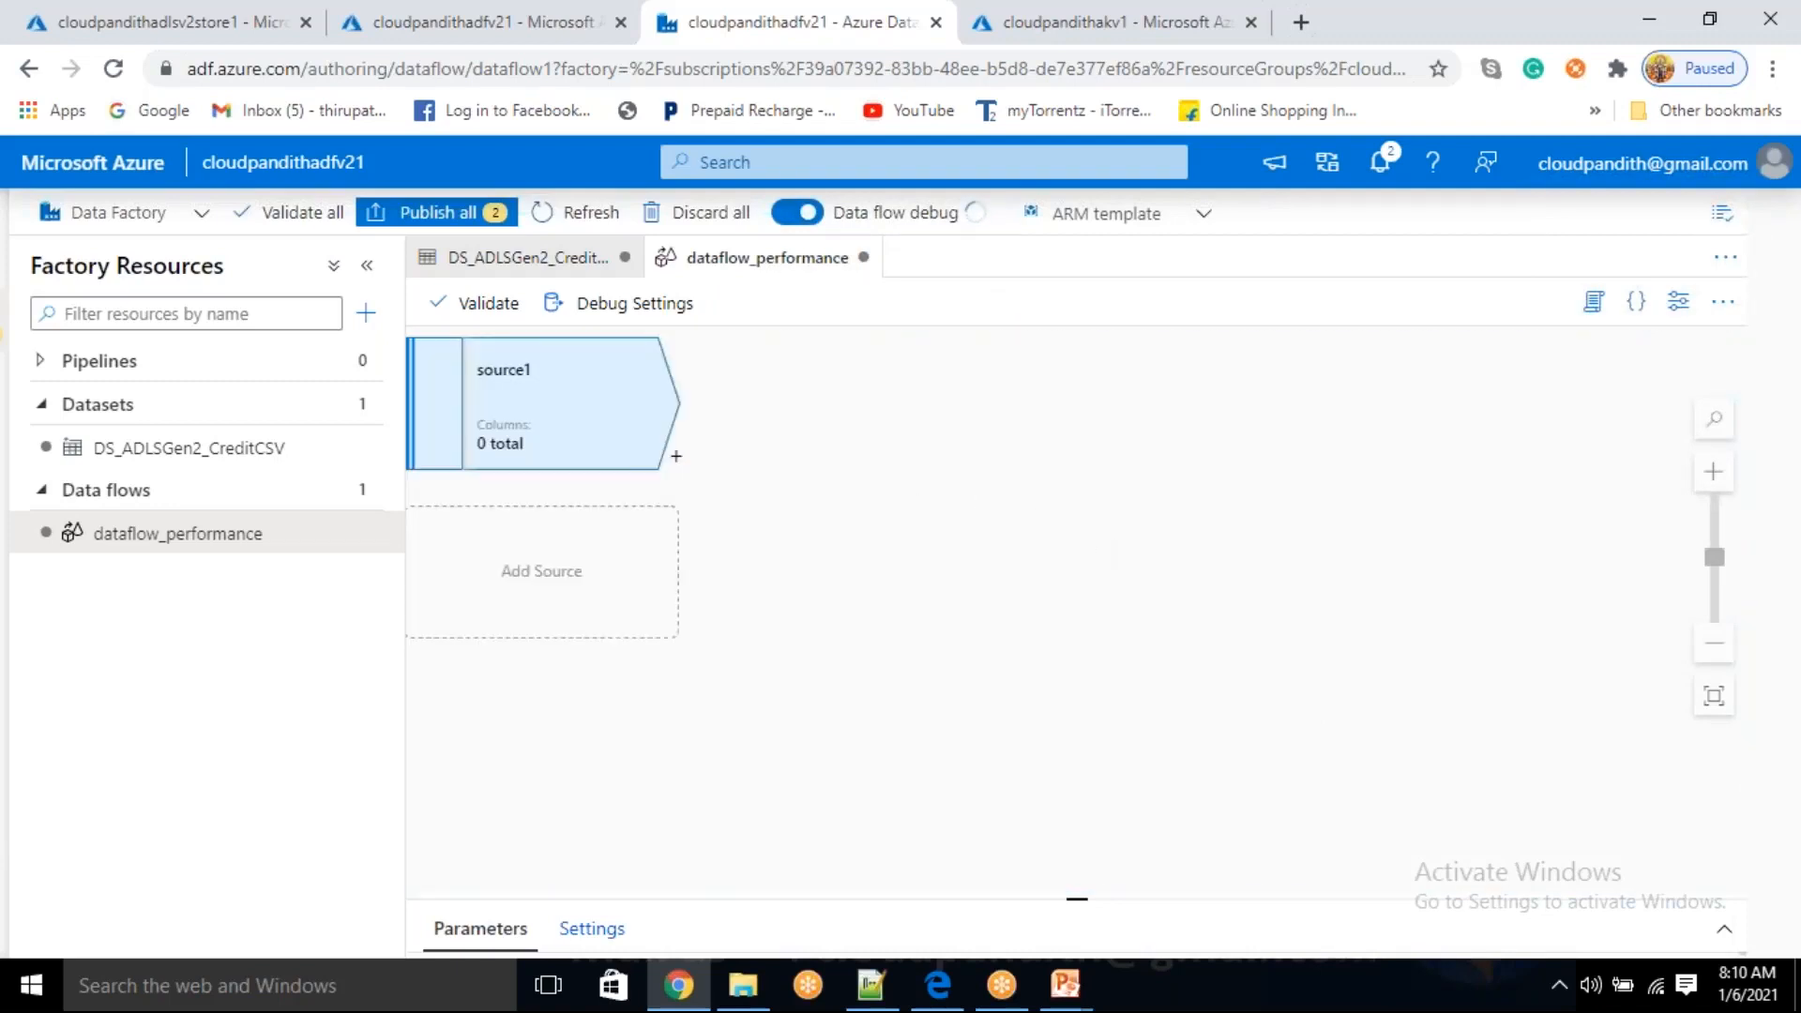
pyautogui.click(1079, 359)
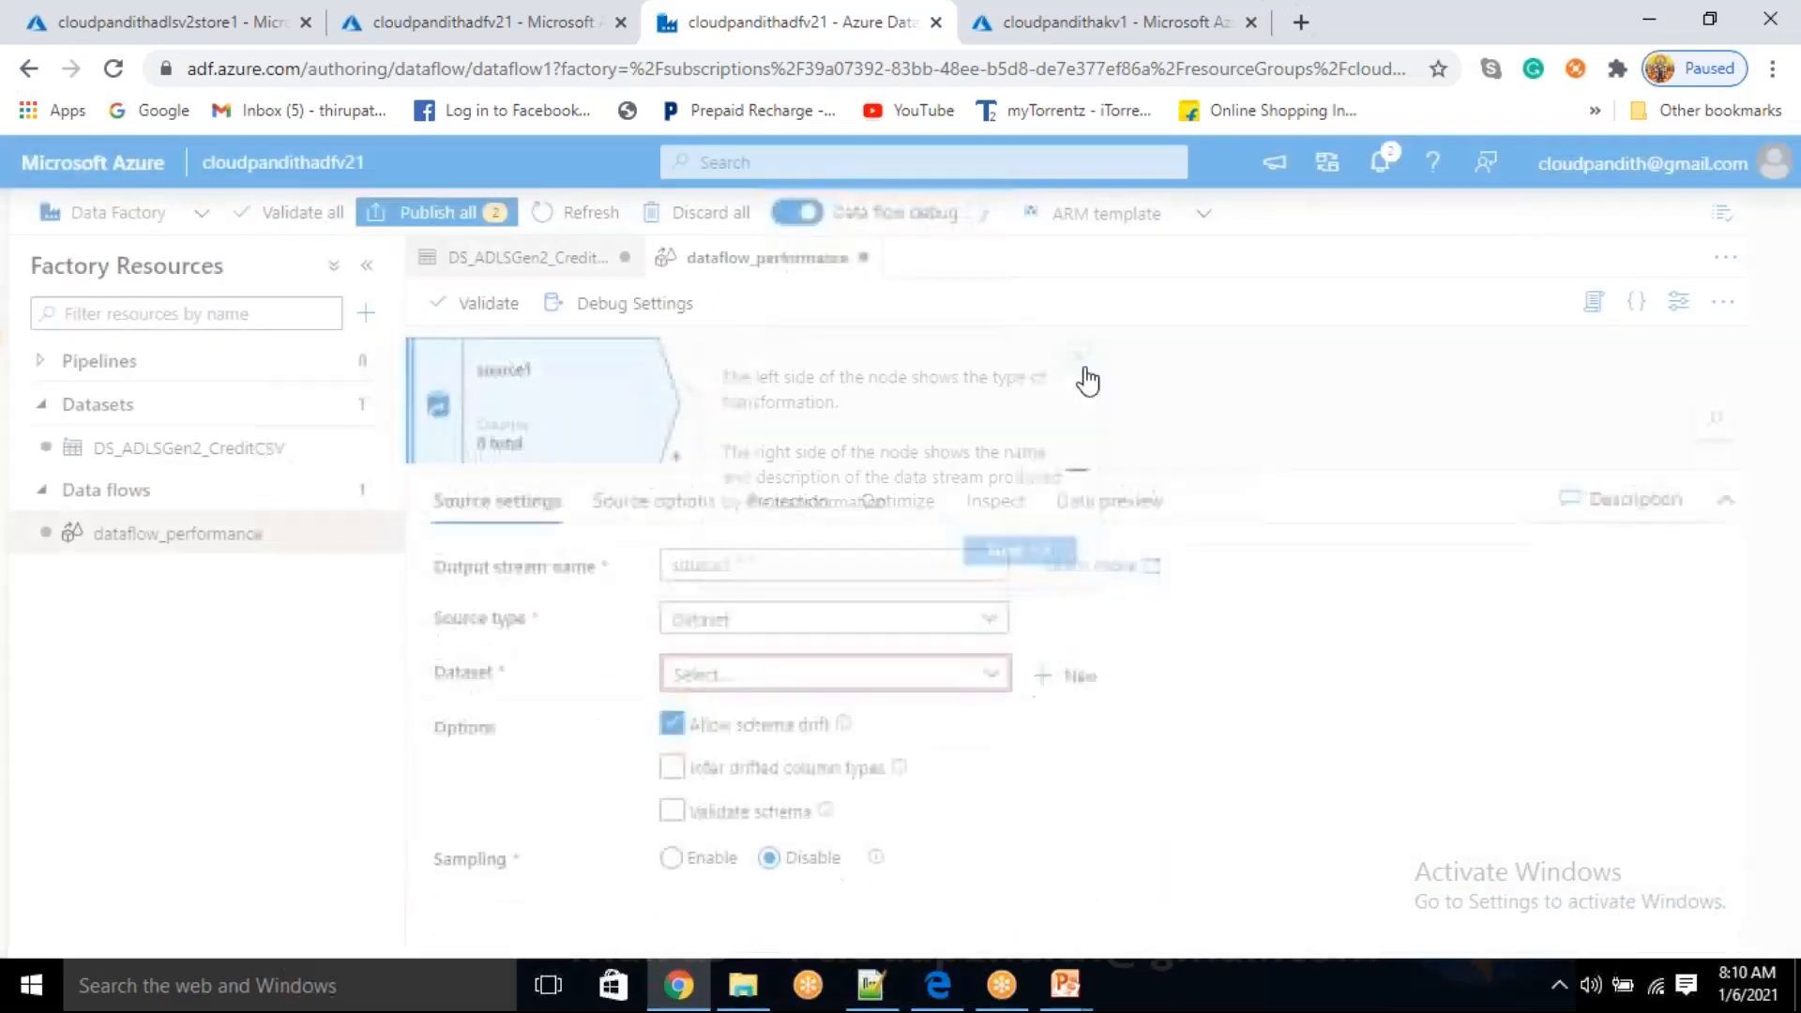
pyautogui.click(972, 684)
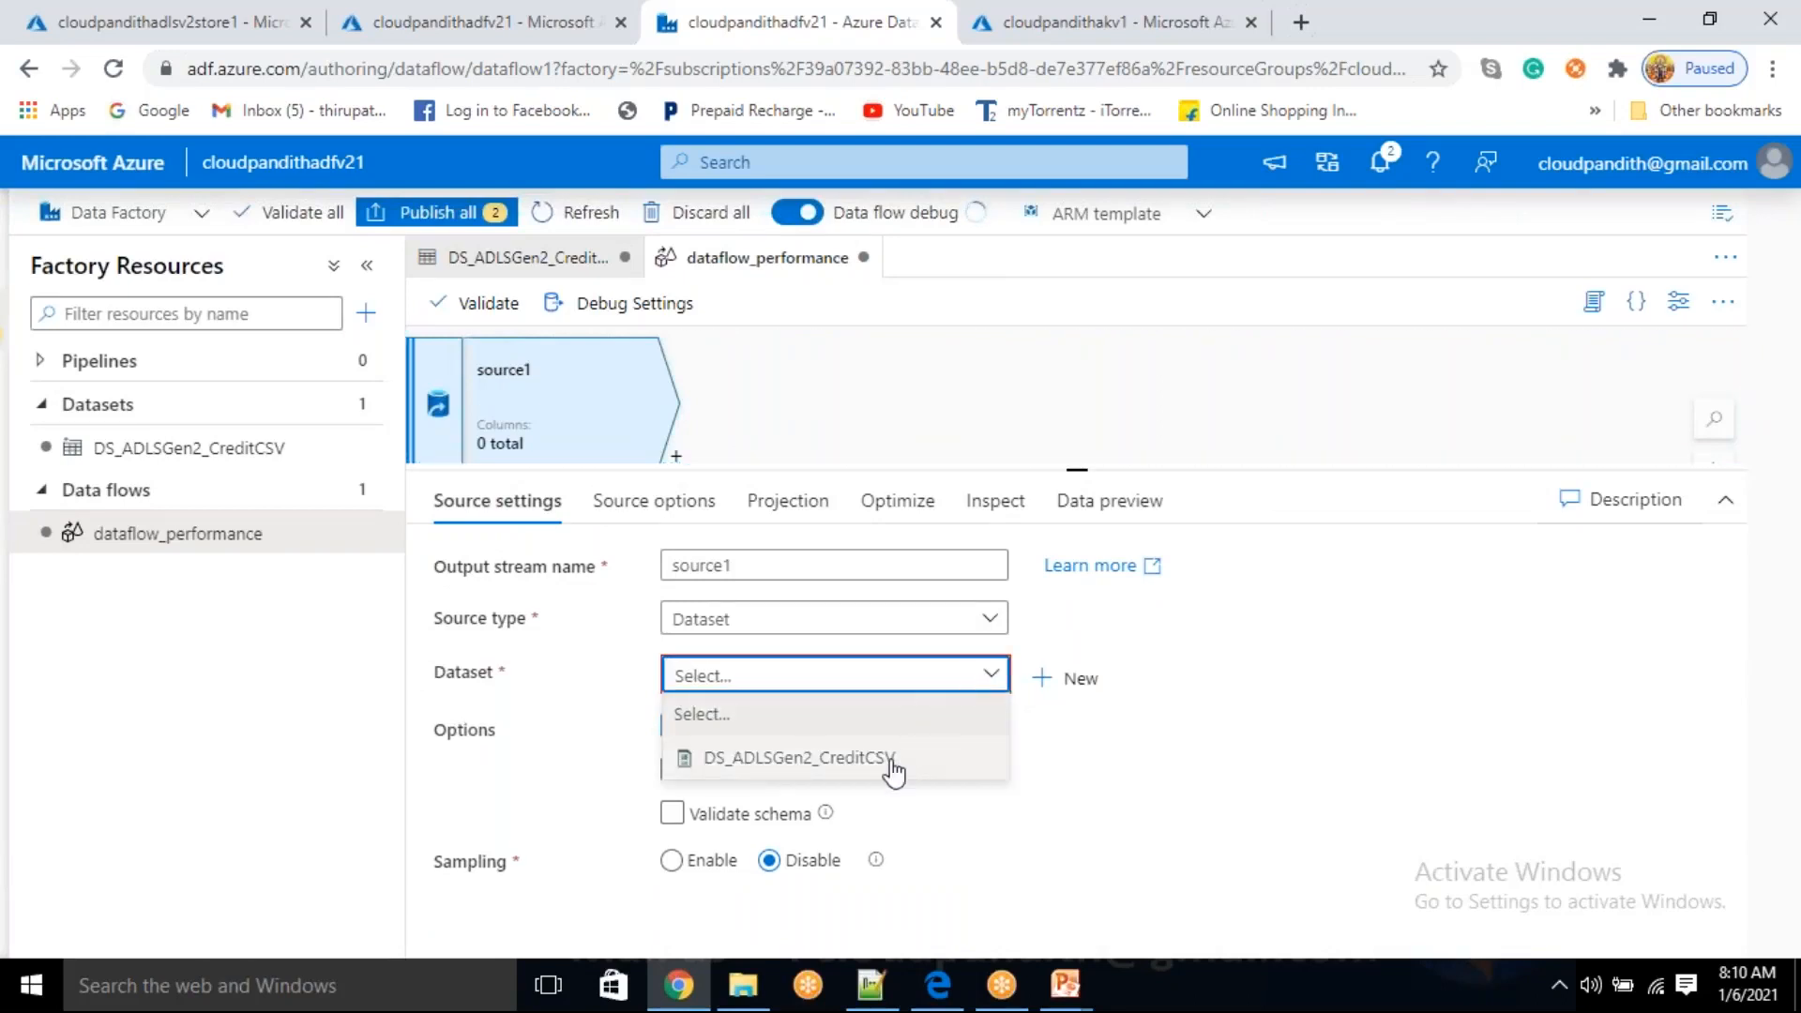
pyautogui.click(892, 763)
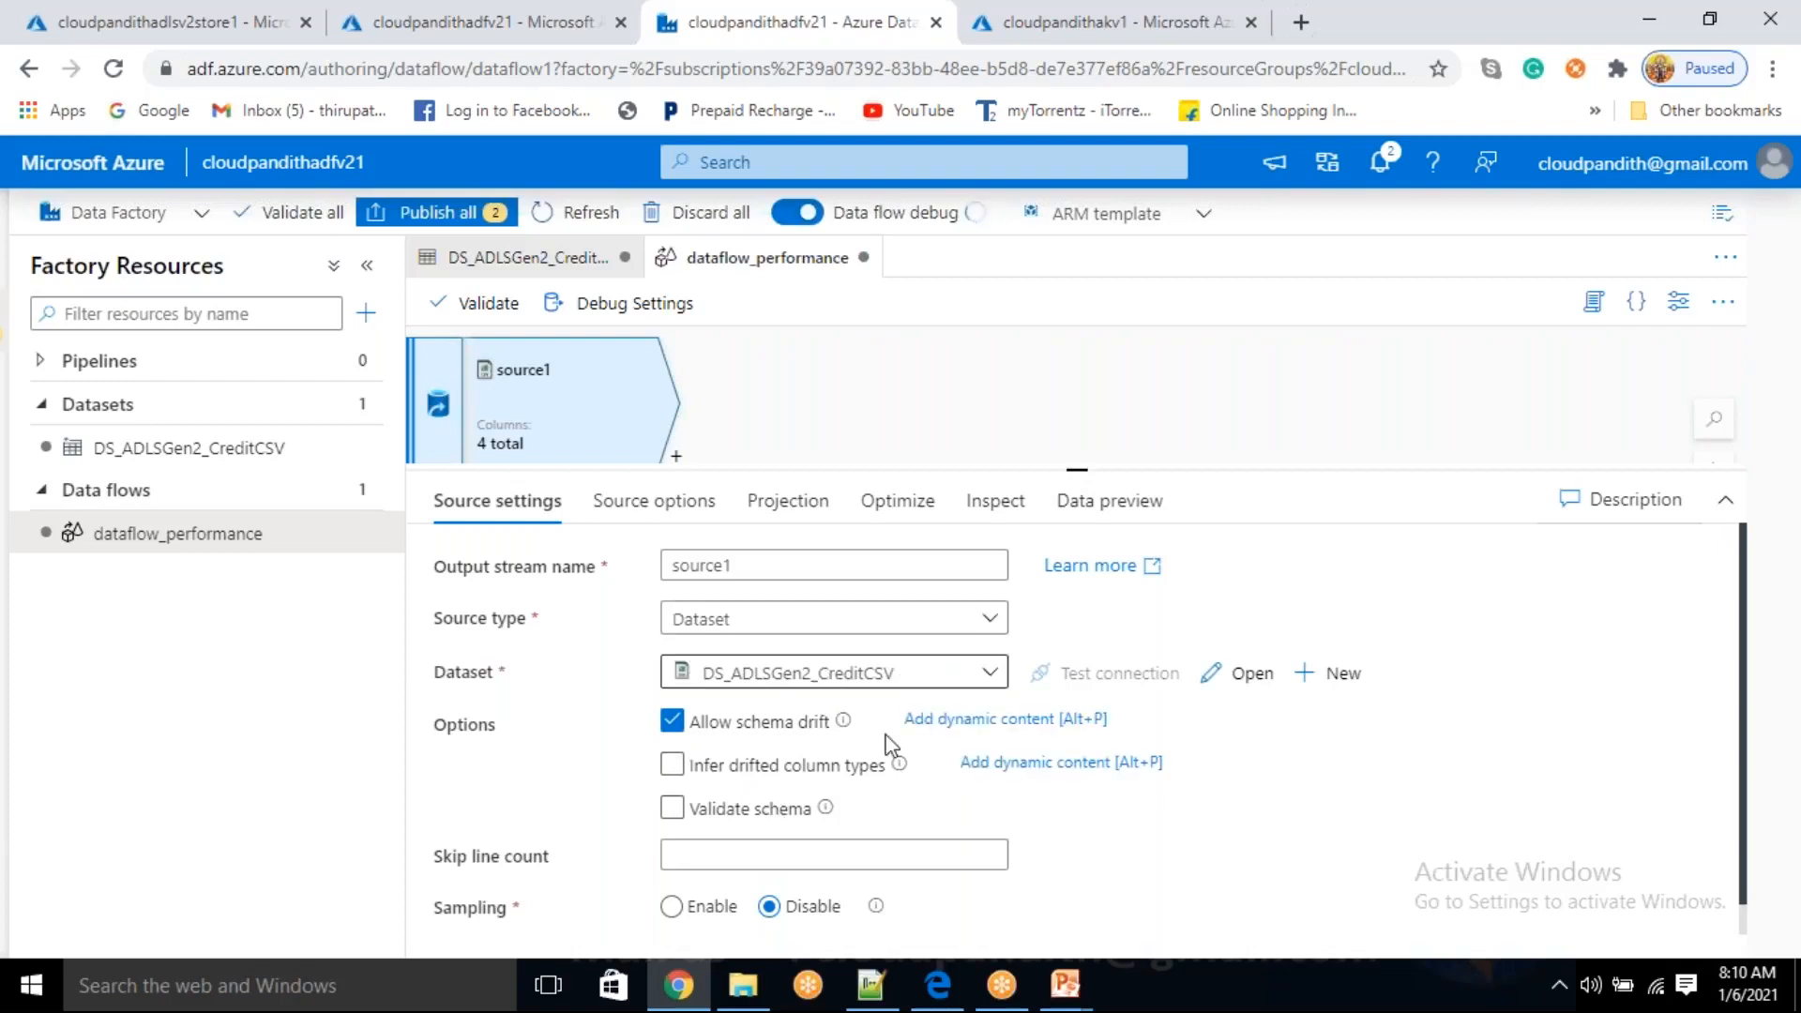
# - Disable Allow schema drift and enable Validate schema in the source1 source settings
pyautogui.moveTo(442, 728); pyautogui.dragTo(812, 809)
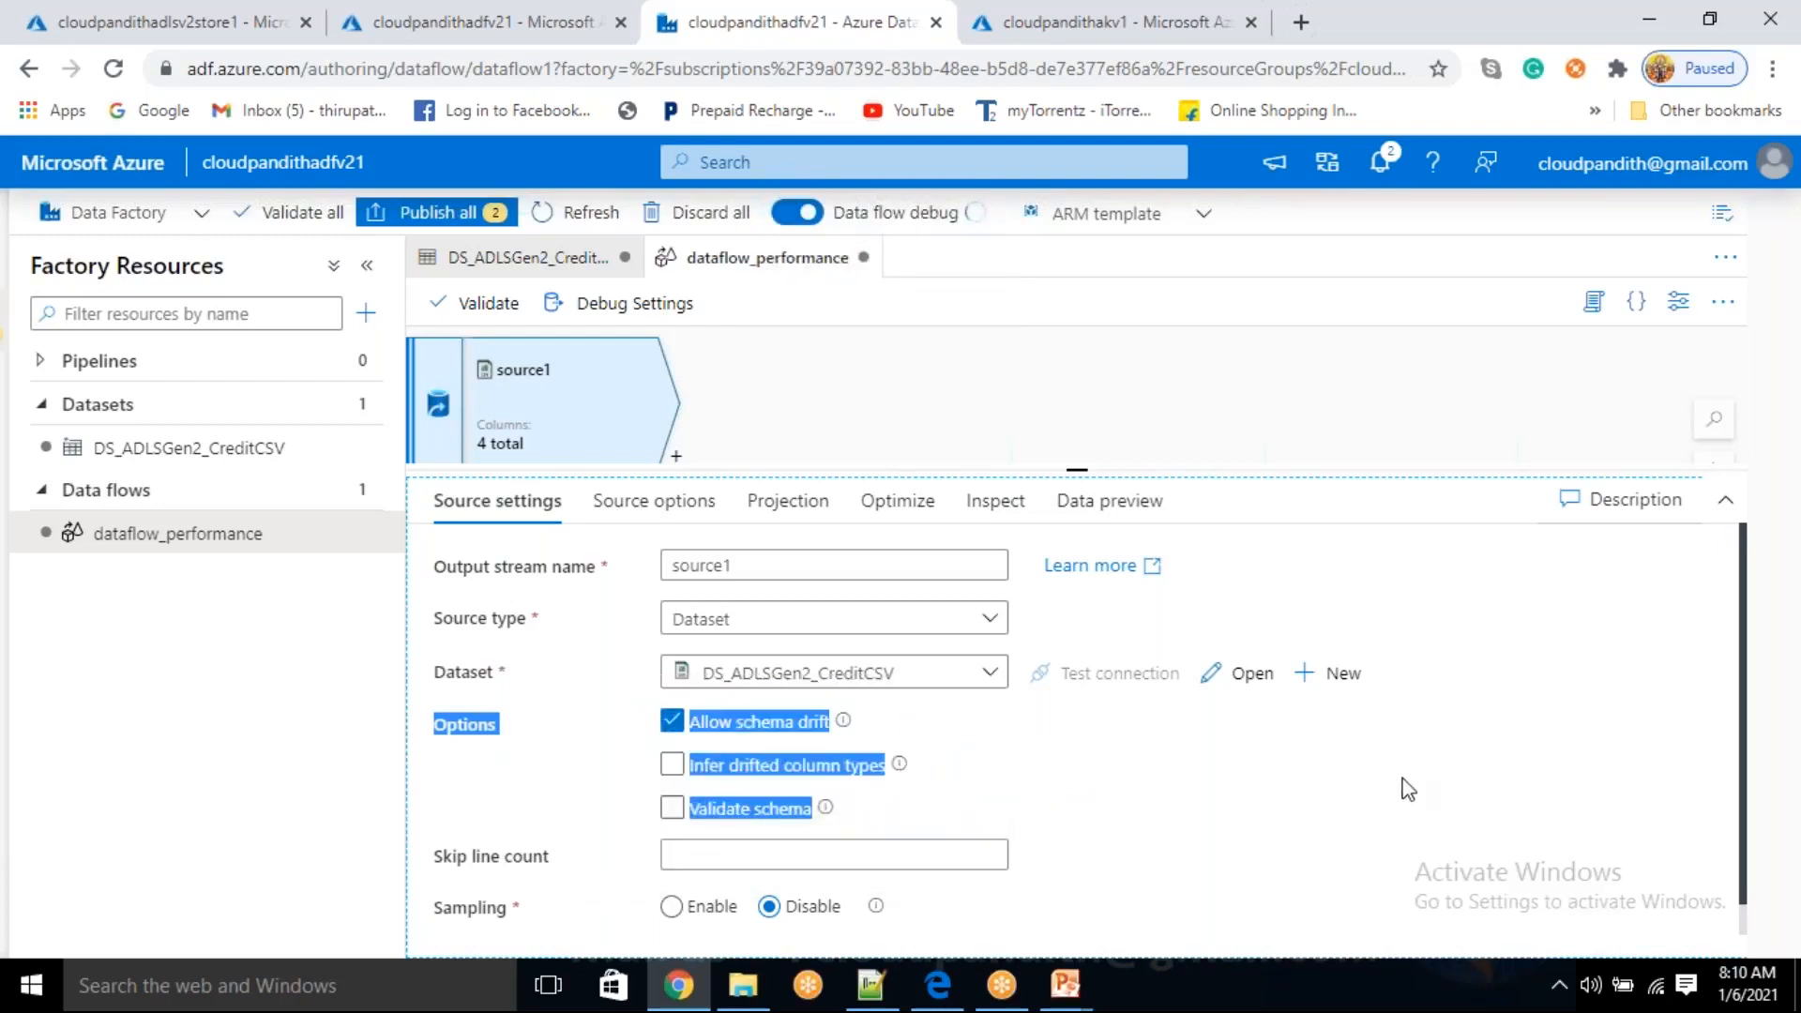
pyautogui.click(1051, 790)
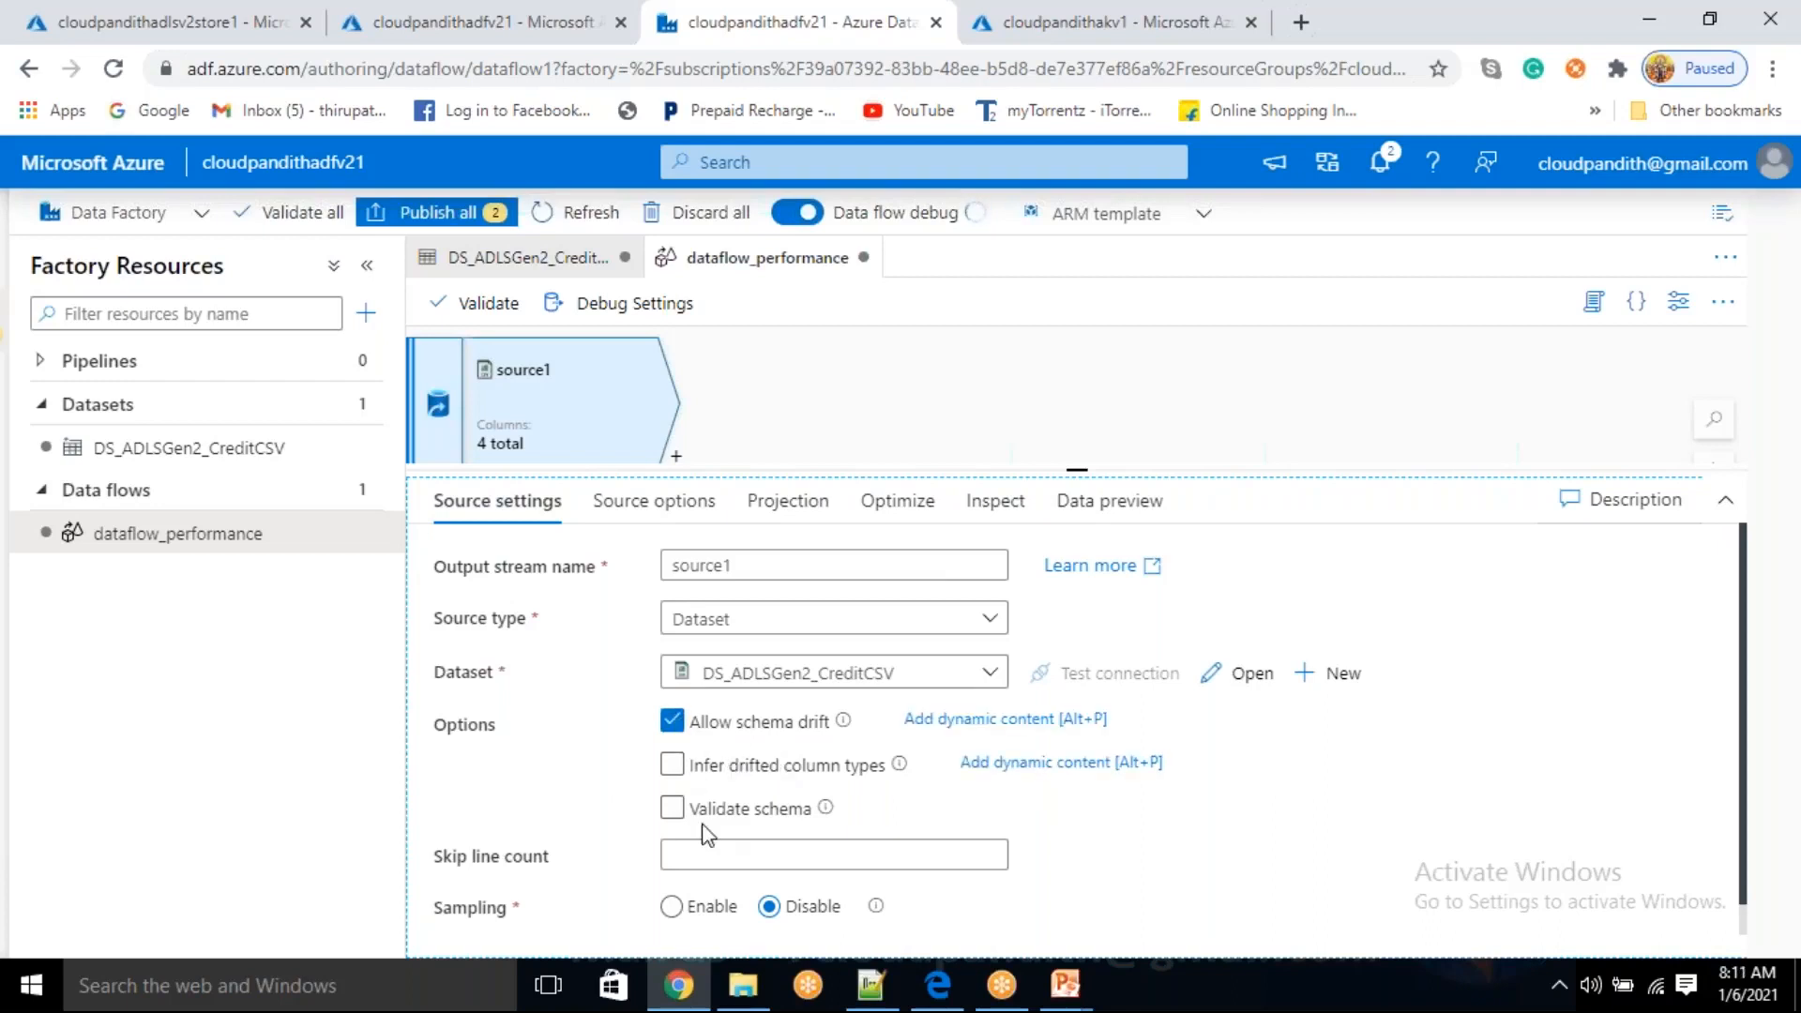
pyautogui.click(672, 720)
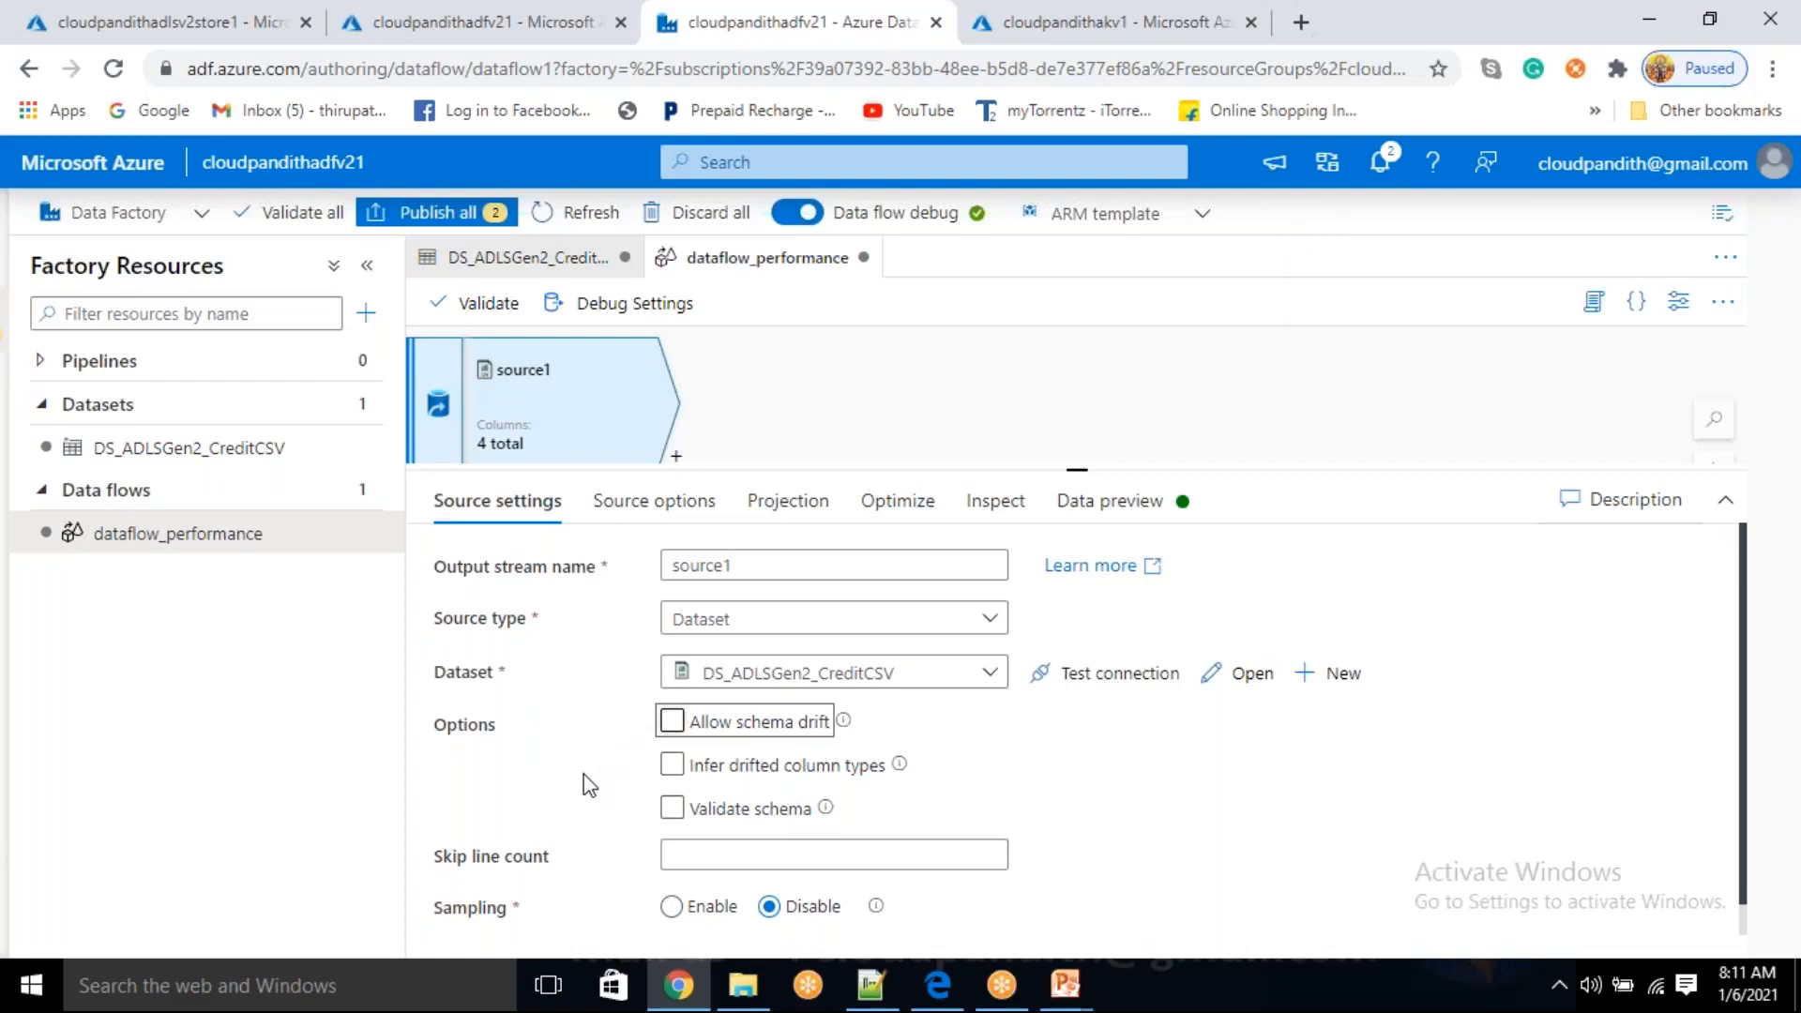
pyautogui.click(673, 808)
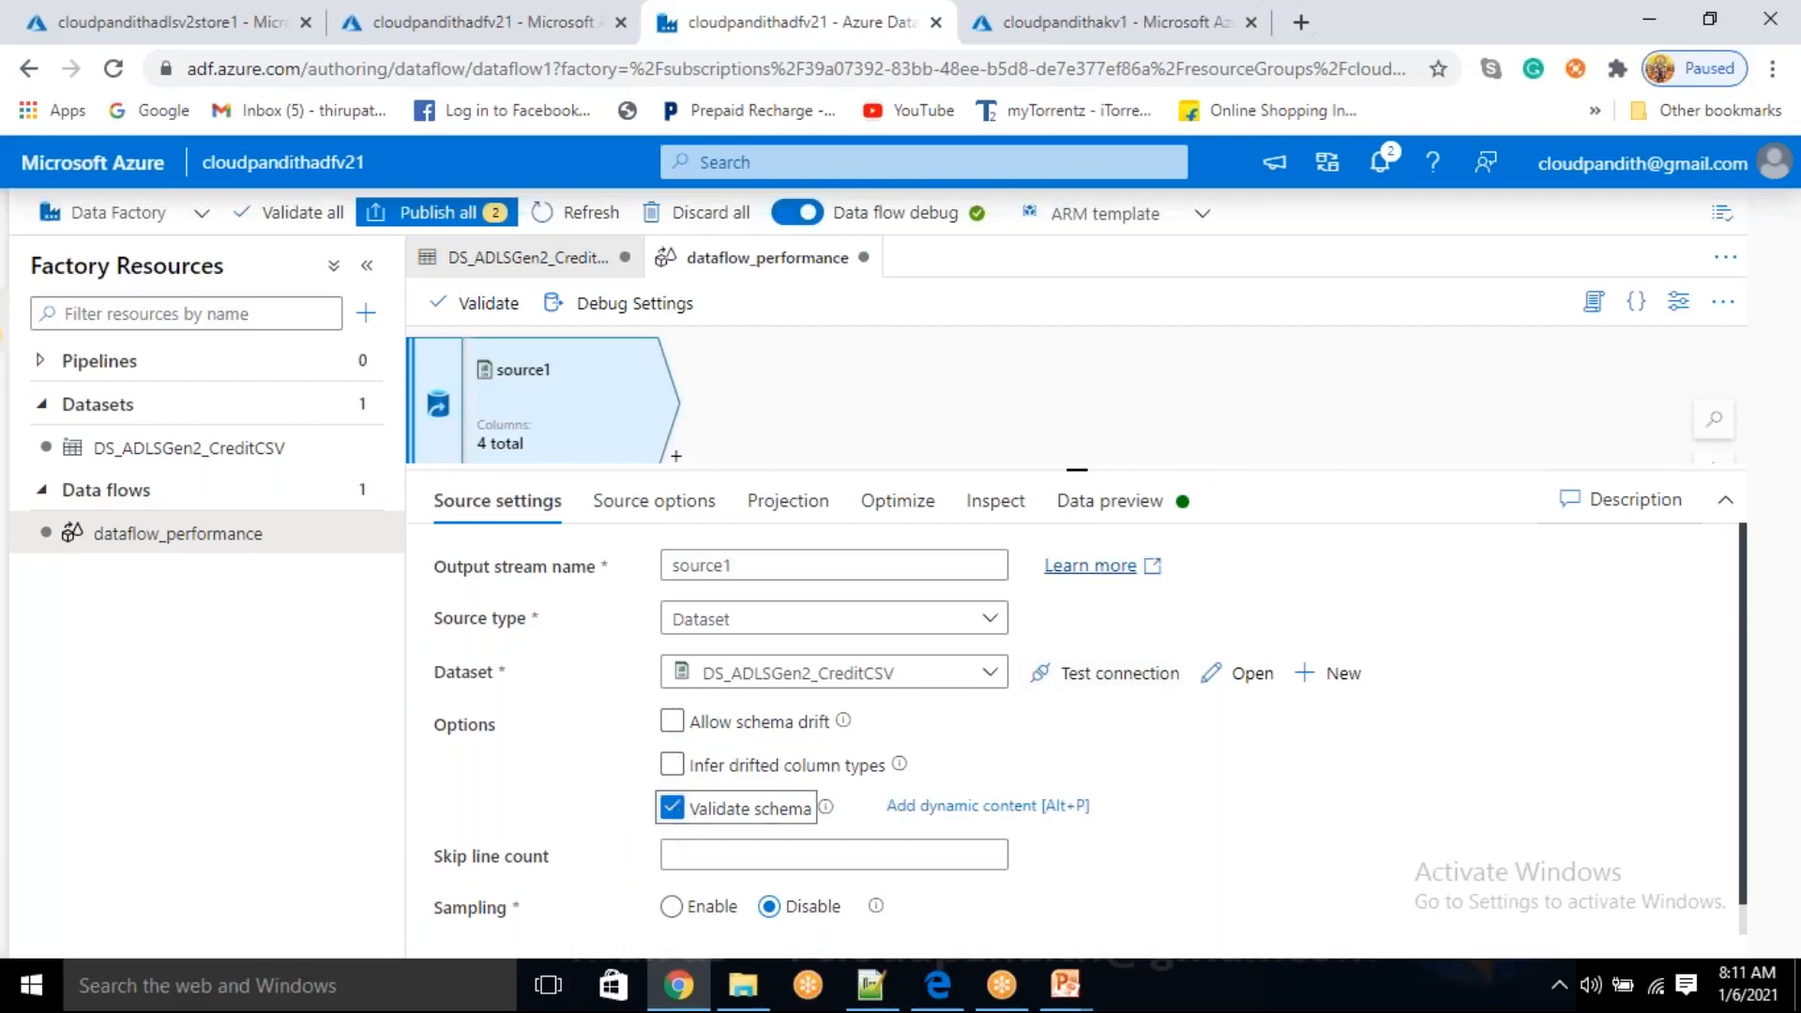
# - Fetch the data preview of source1 and read the returned message about the dataset parameter
pyautogui.click(1144, 514)
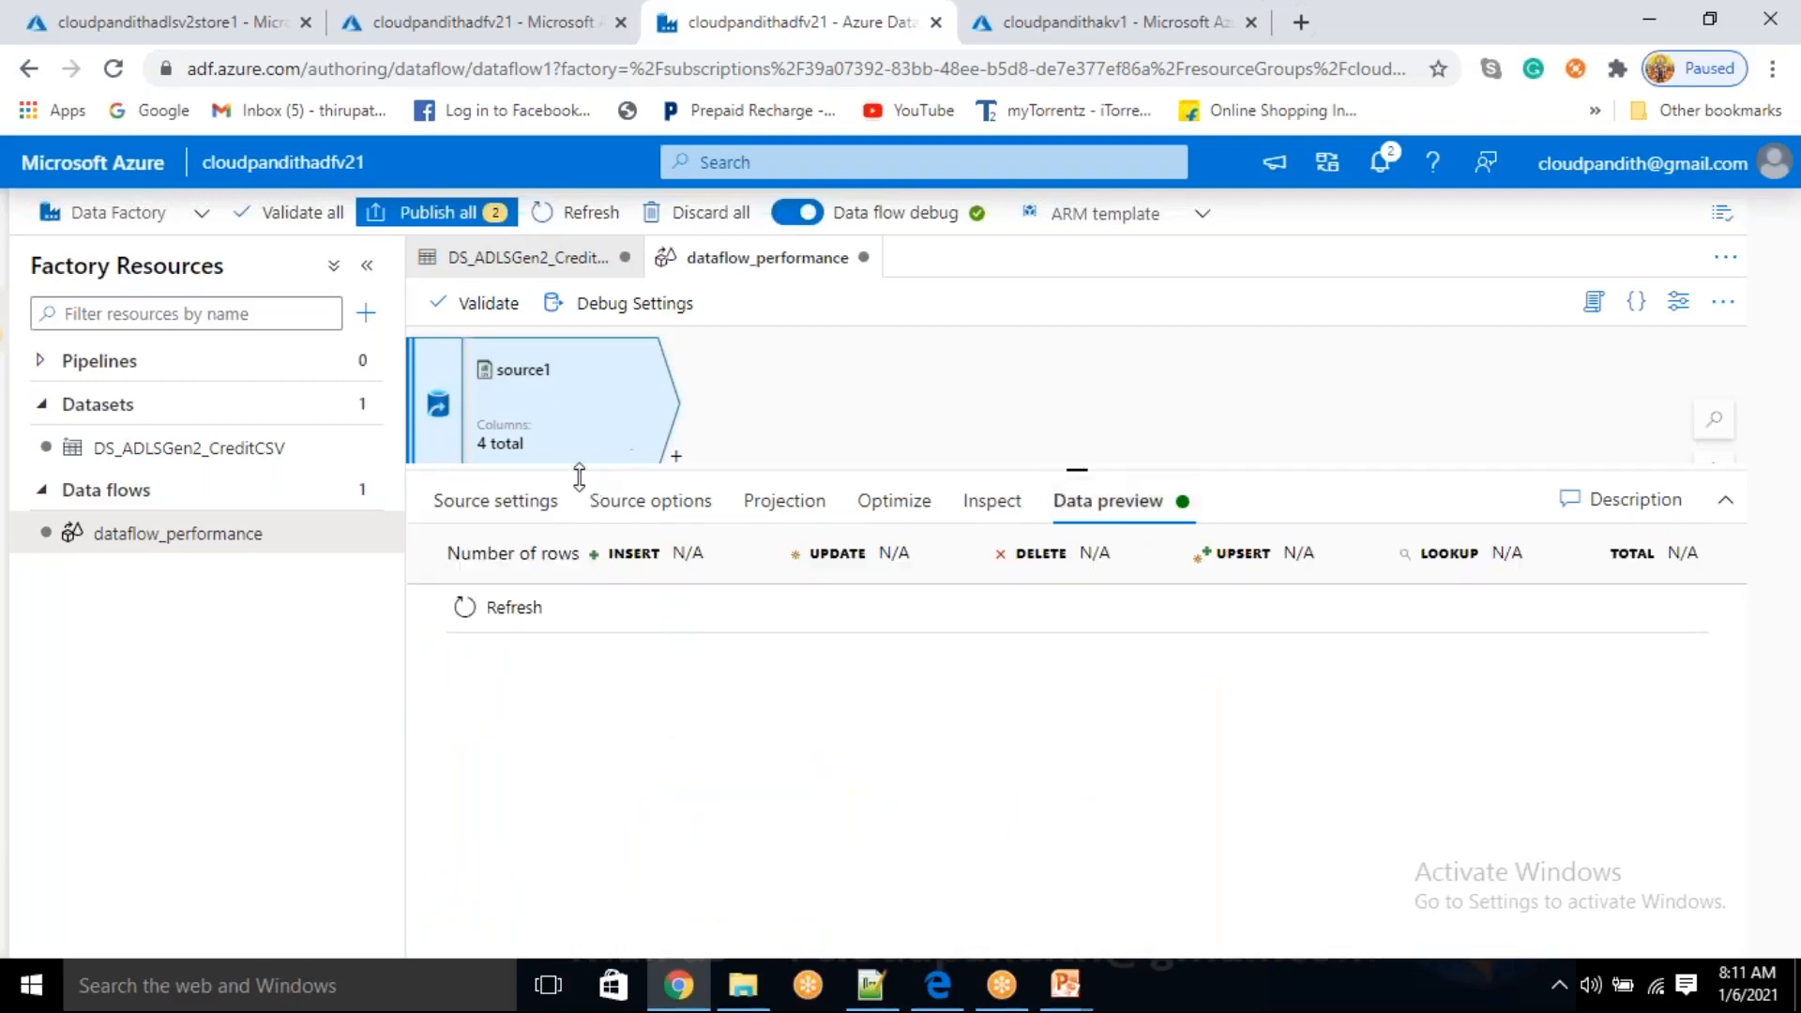
pyautogui.click(497, 608)
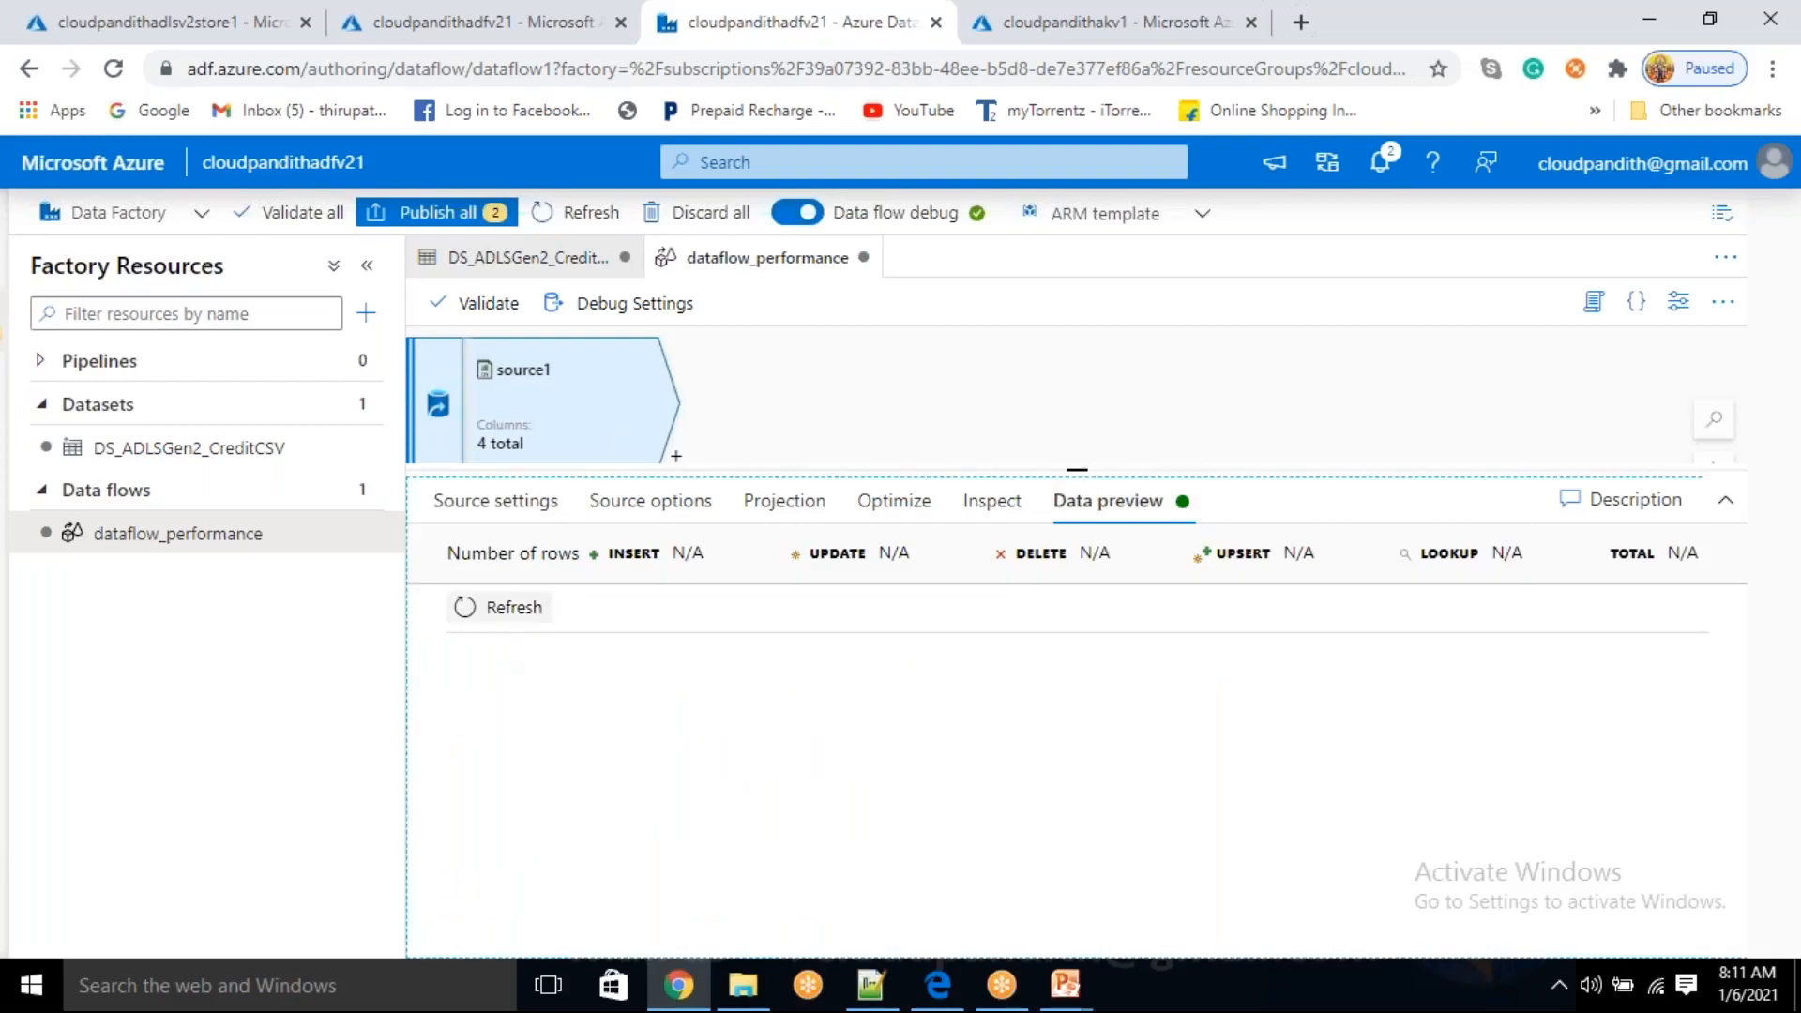
pyautogui.click(567, 422)
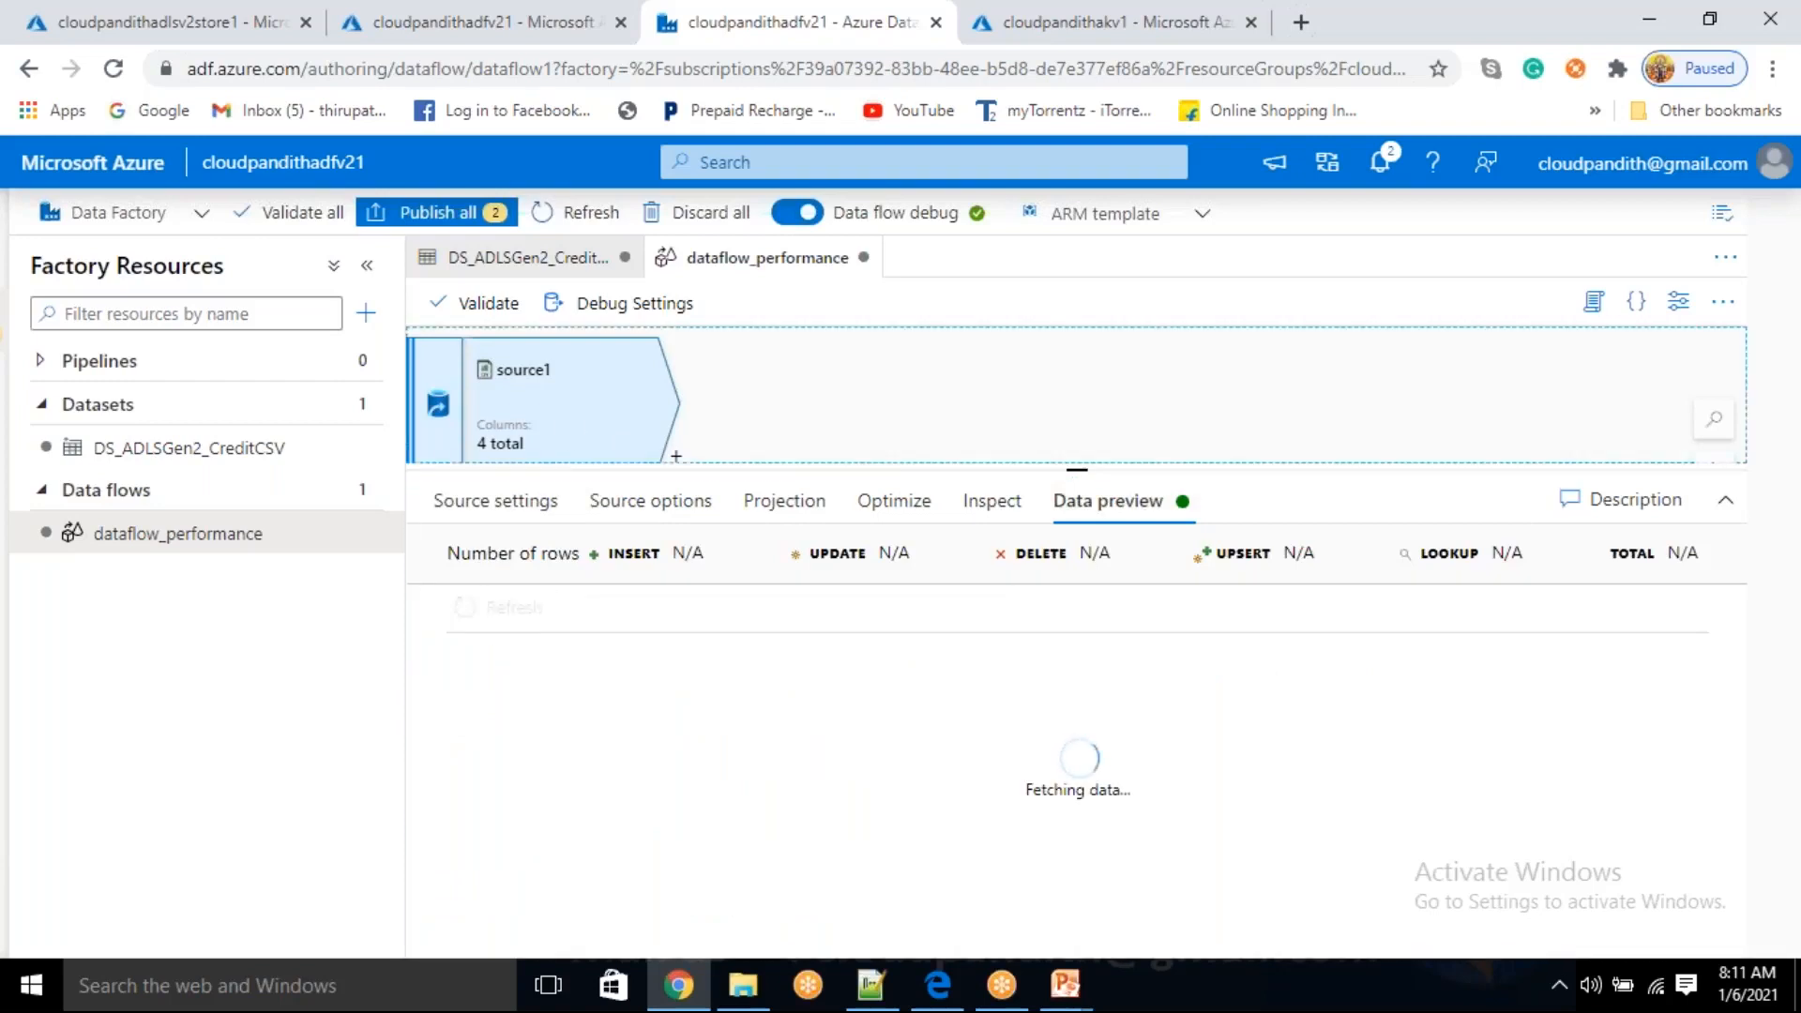
pyautogui.click(497, 506)
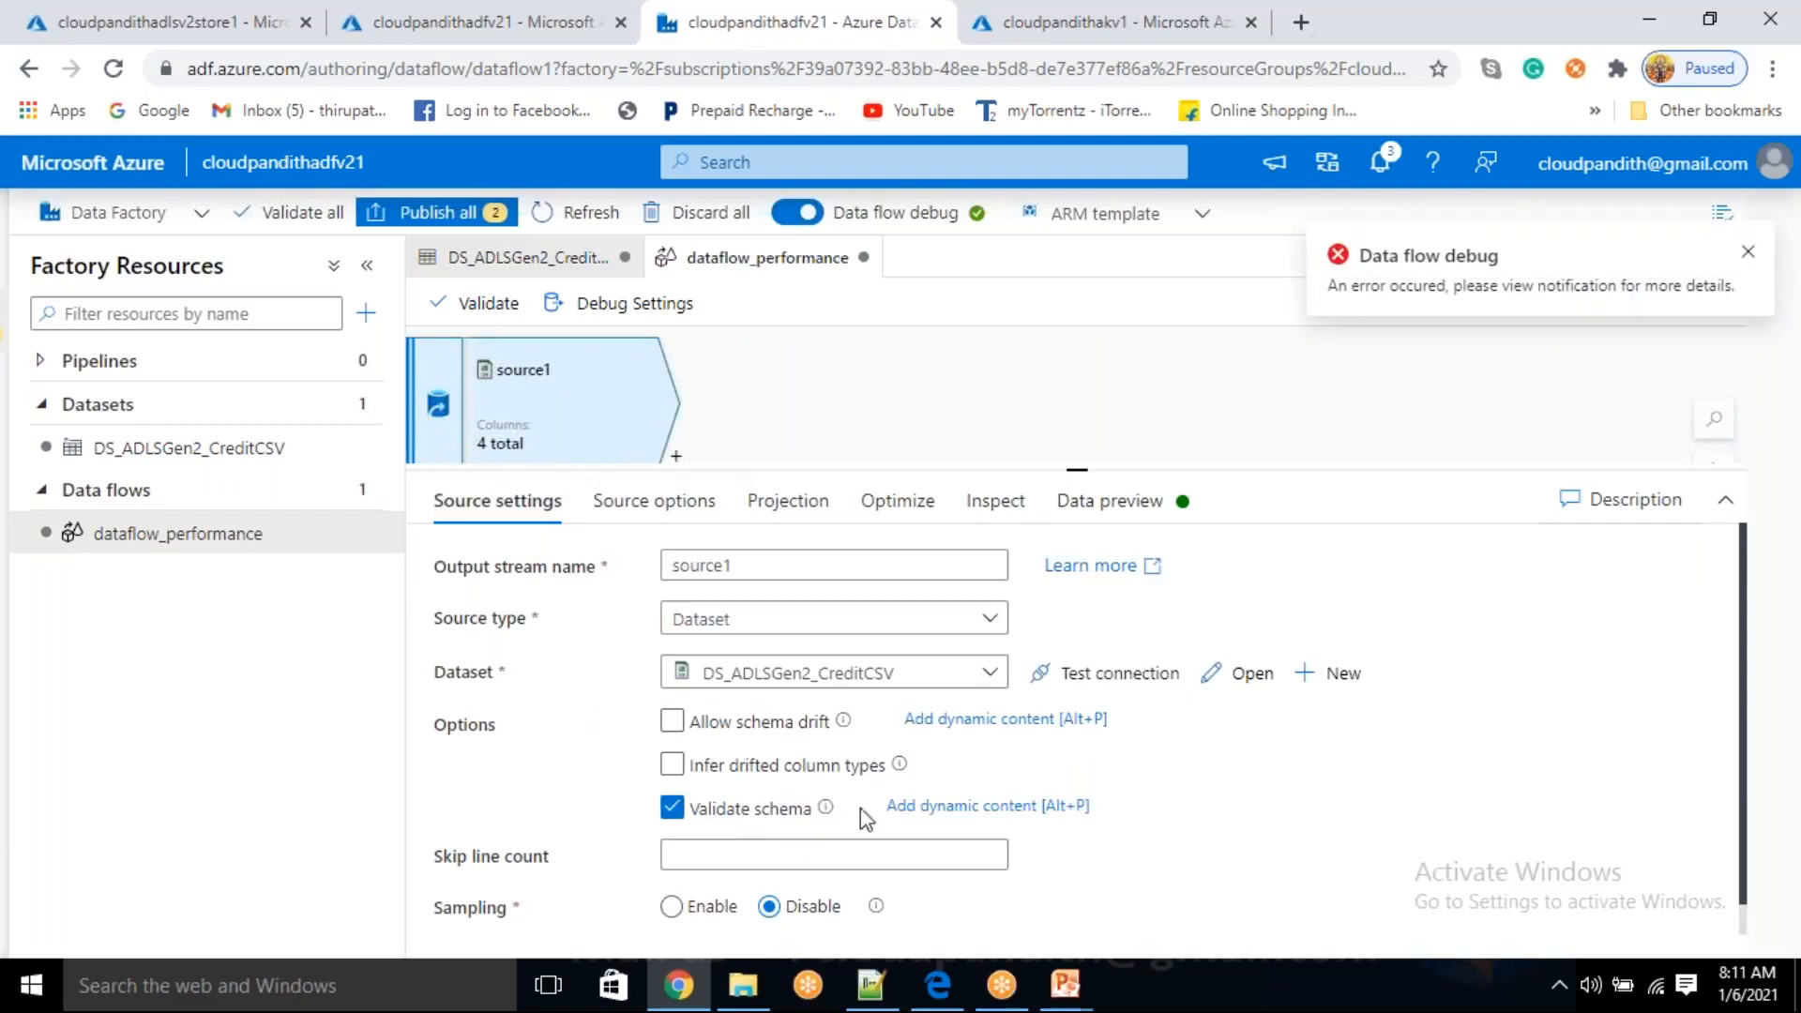
pyautogui.click(1109, 500)
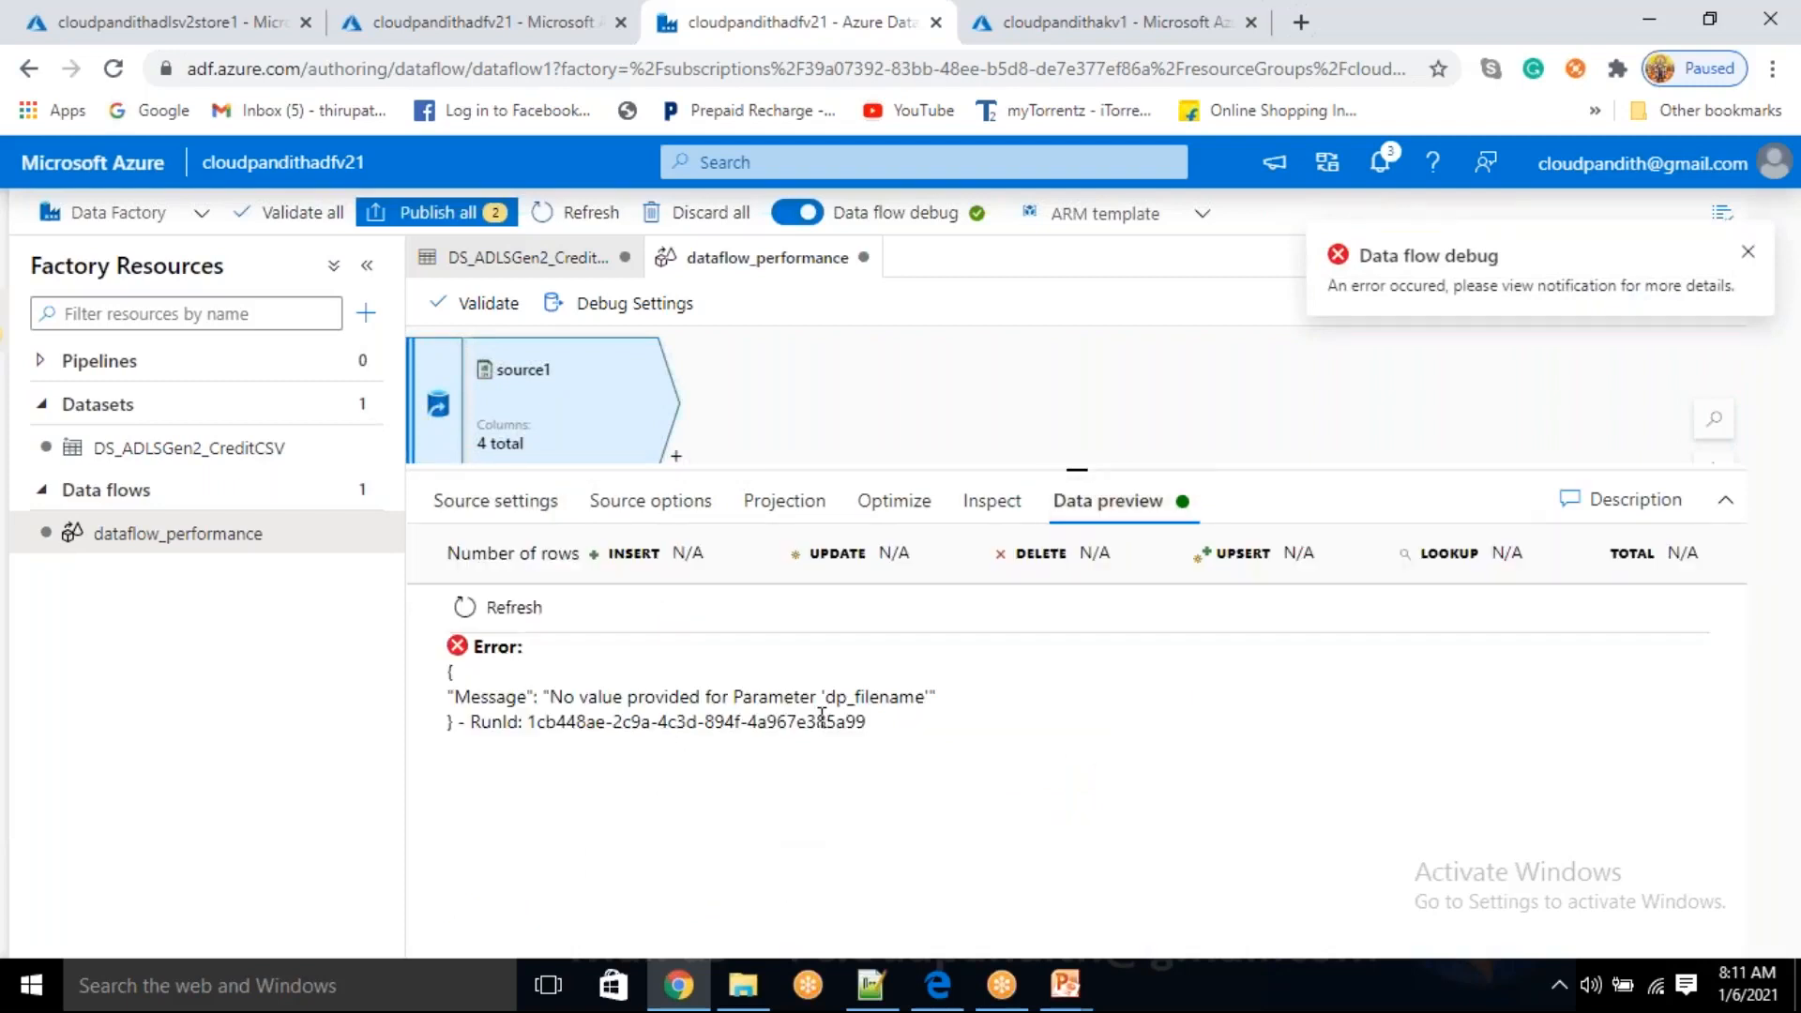
pyautogui.click(874, 700)
pyautogui.doubleClick(874, 699)
pyautogui.click(977, 753)
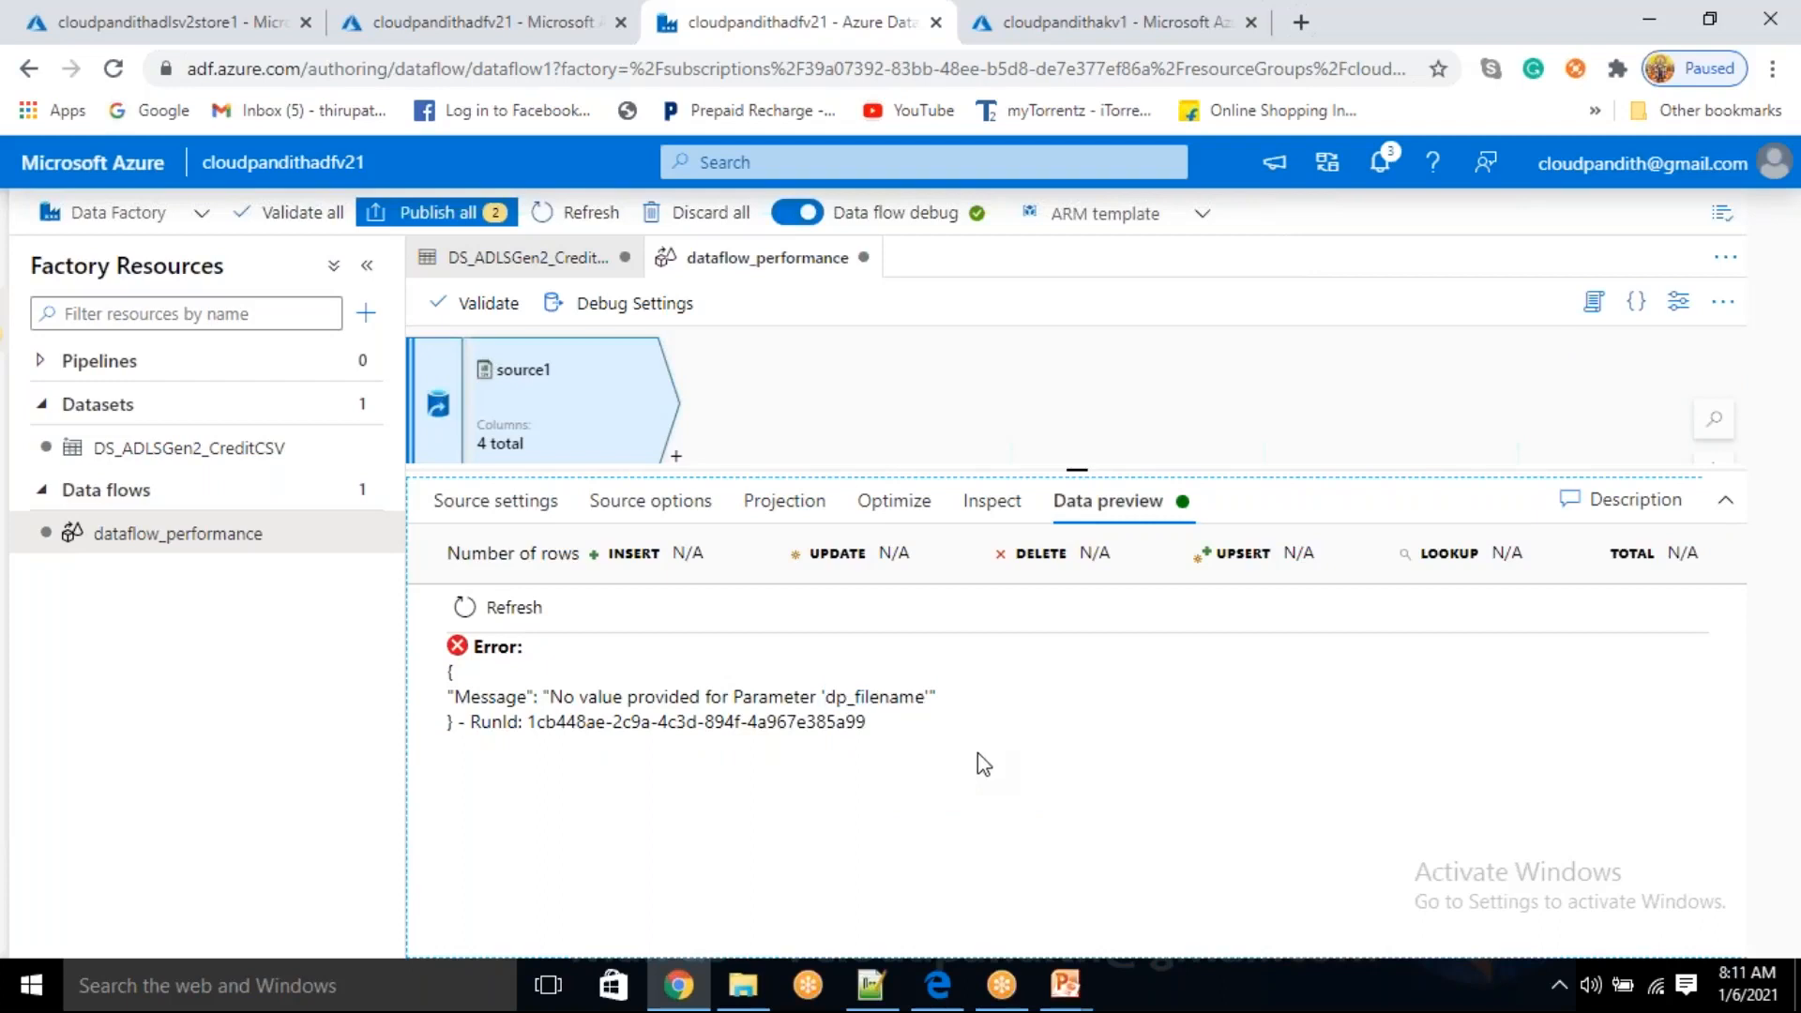
pyautogui.moveTo(881, 697); pyautogui.dragTo(875, 697)
pyautogui.doubleClick(874, 696)
pyautogui.click(925, 745)
pyautogui.doubleClick(889, 698)
pyautogui.click(1058, 793)
# - Look through source1's settings, source options, projection, optimize and inspect pages for a place to supply the dataset parameter
pyautogui.click(518, 514)
pyautogui.scroll(-2, 925, 852)
pyautogui.scroll(2, 923, 857)
pyautogui.click(648, 506)
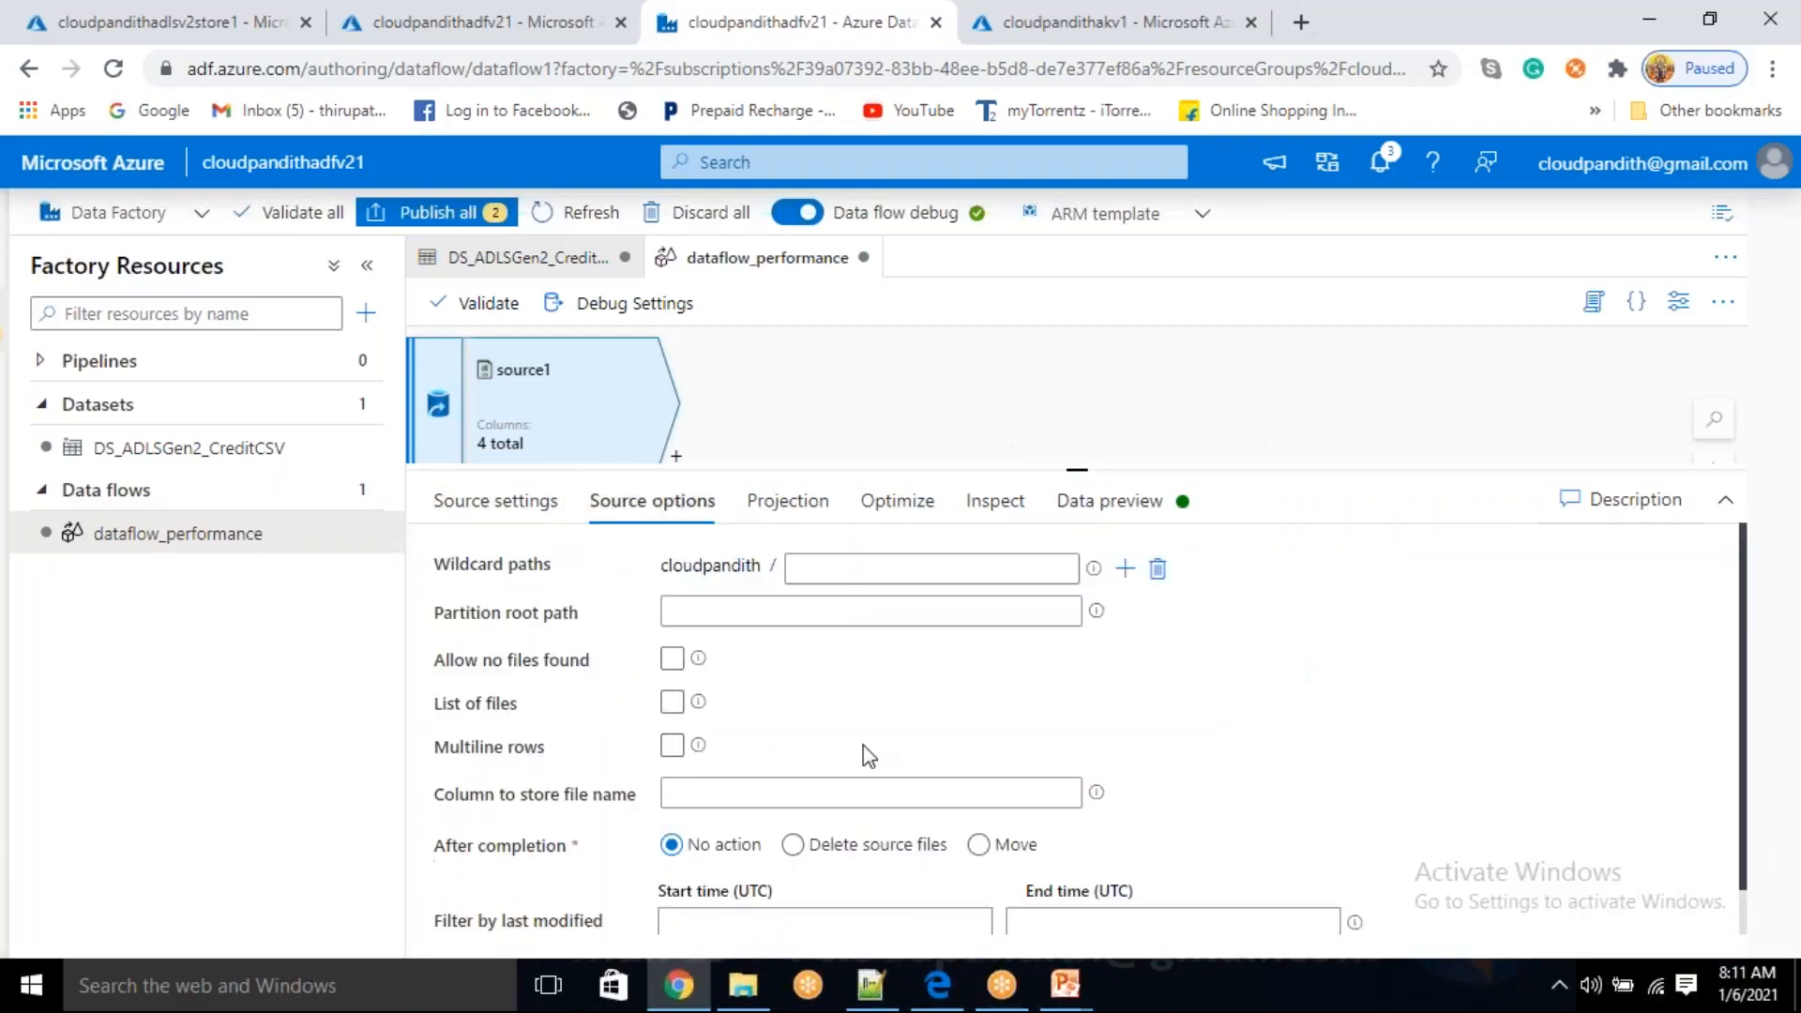
pyautogui.scroll(-1, 844, 769)
pyautogui.click(800, 503)
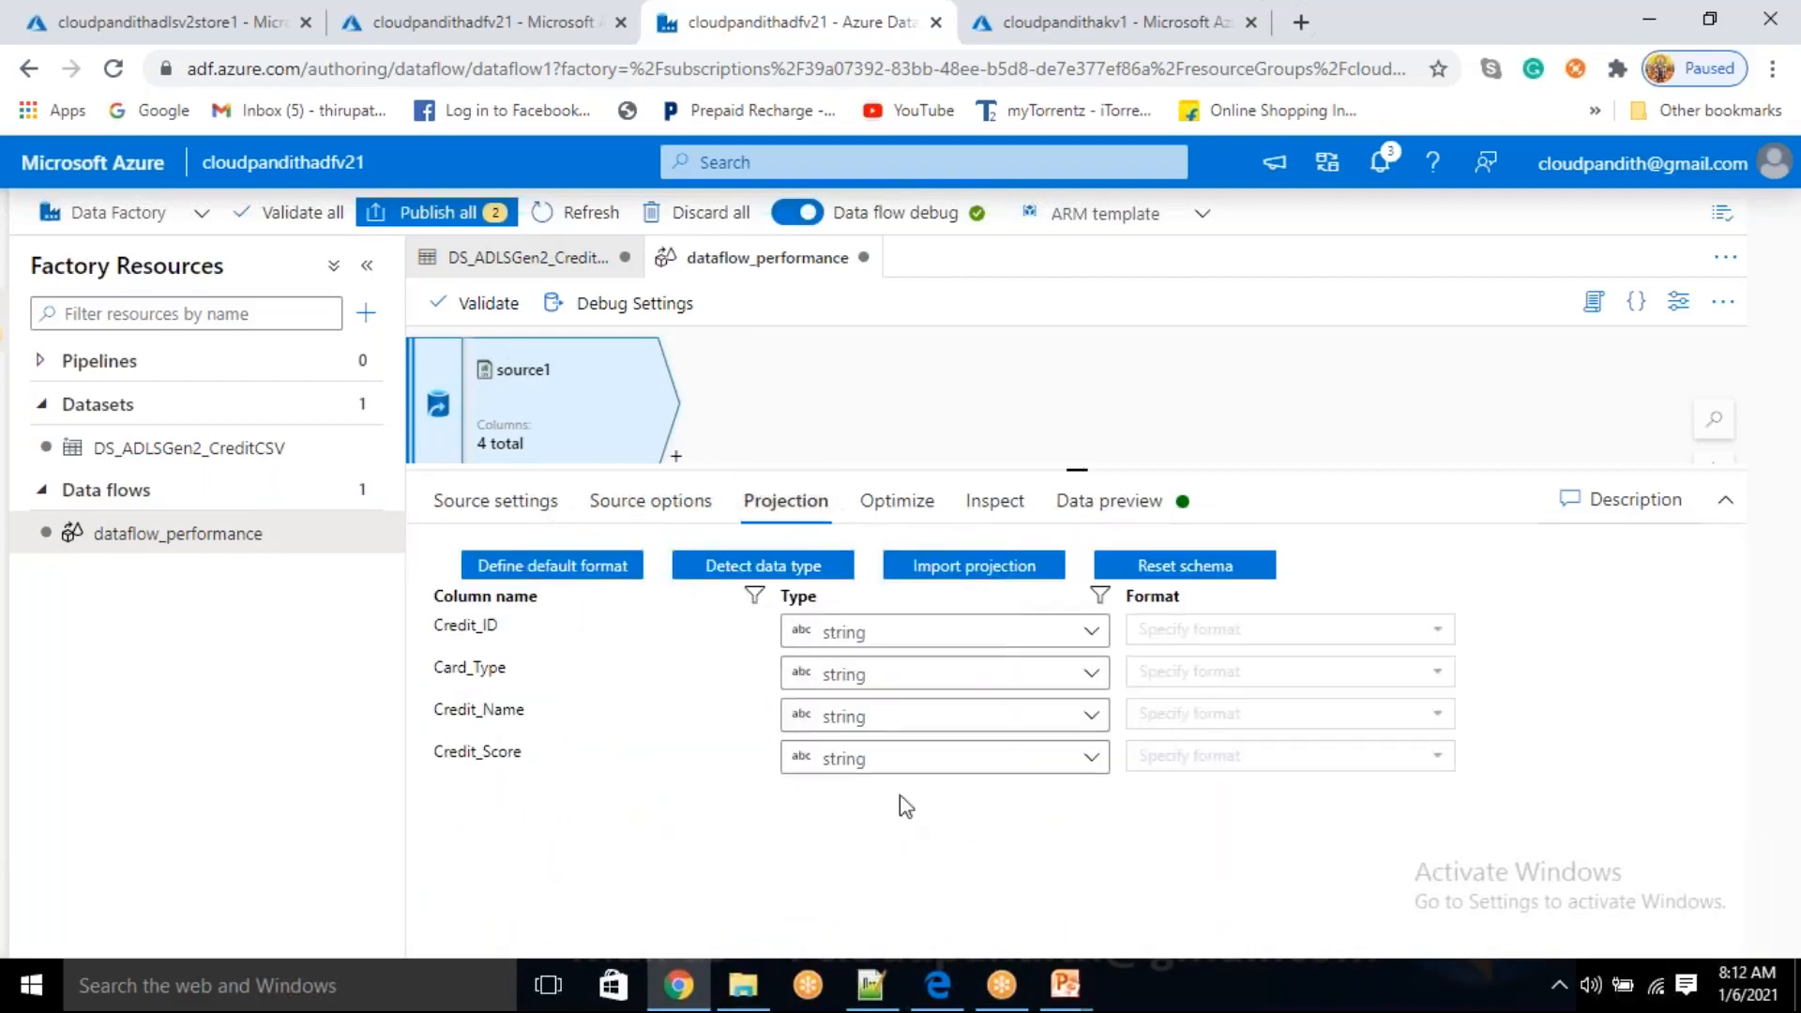
pyautogui.click(906, 500)
pyautogui.click(1027, 512)
pyautogui.click(1079, 503)
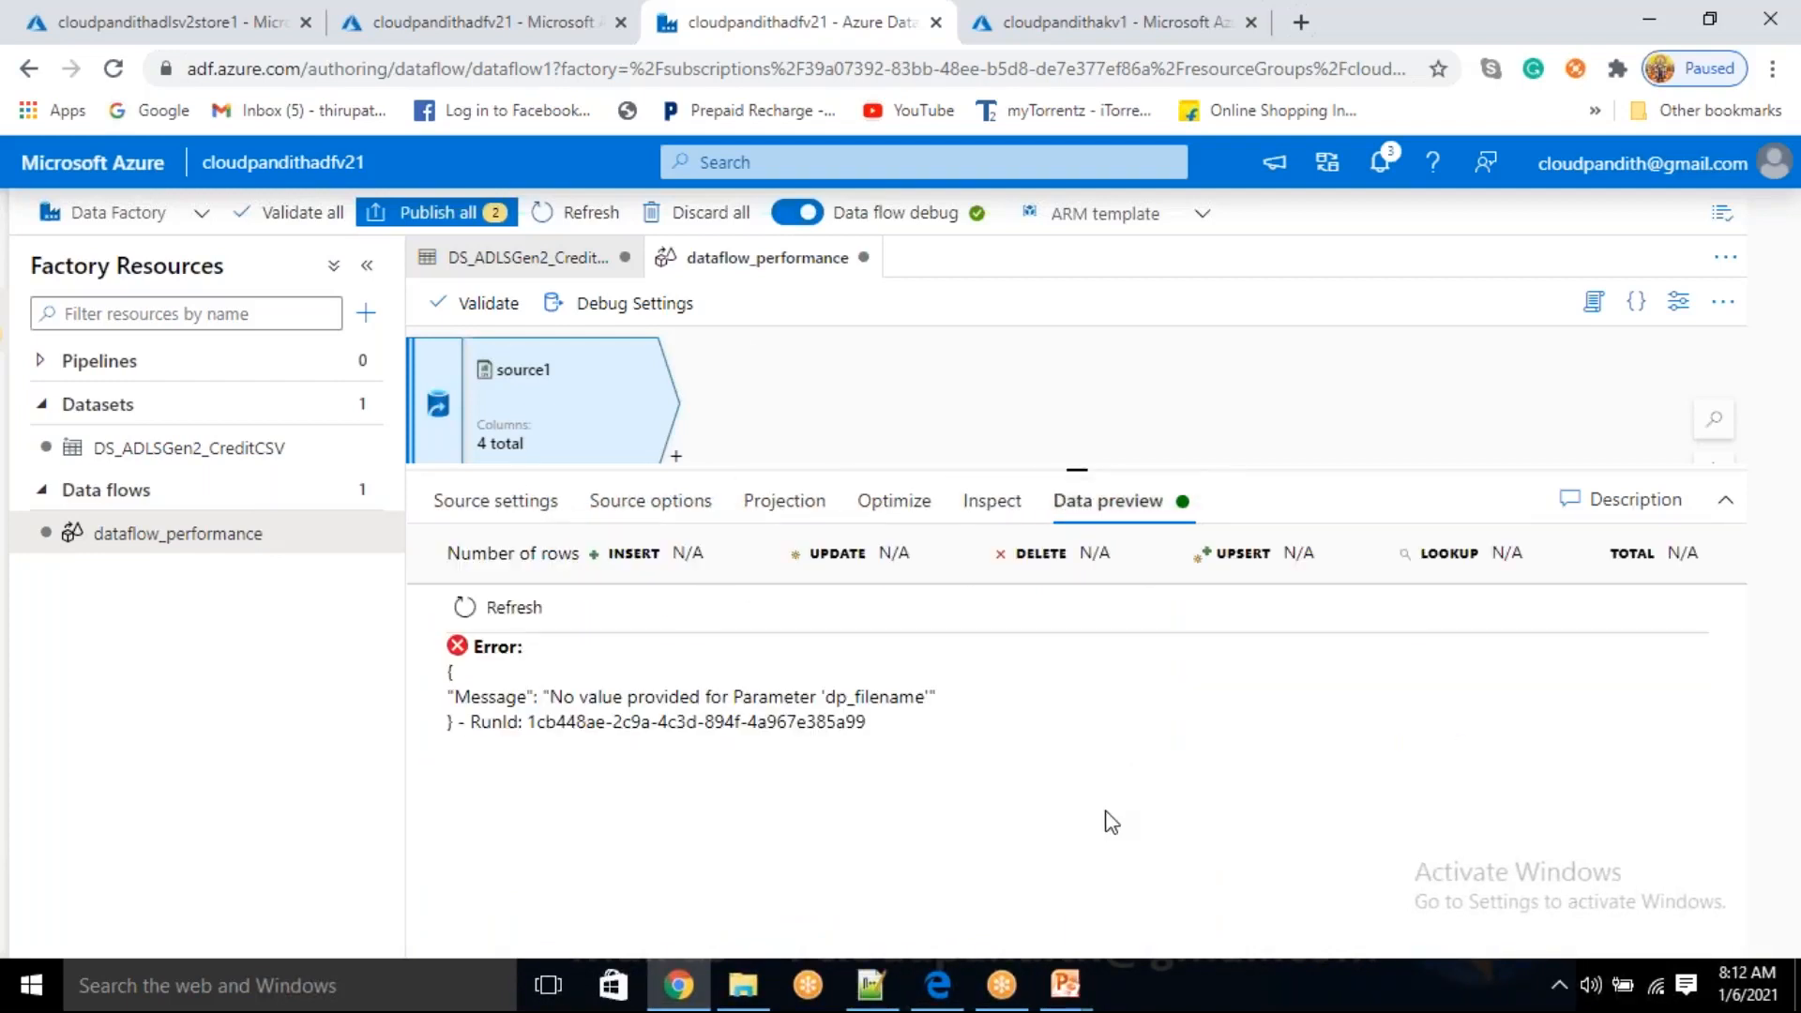
pyautogui.click(497, 507)
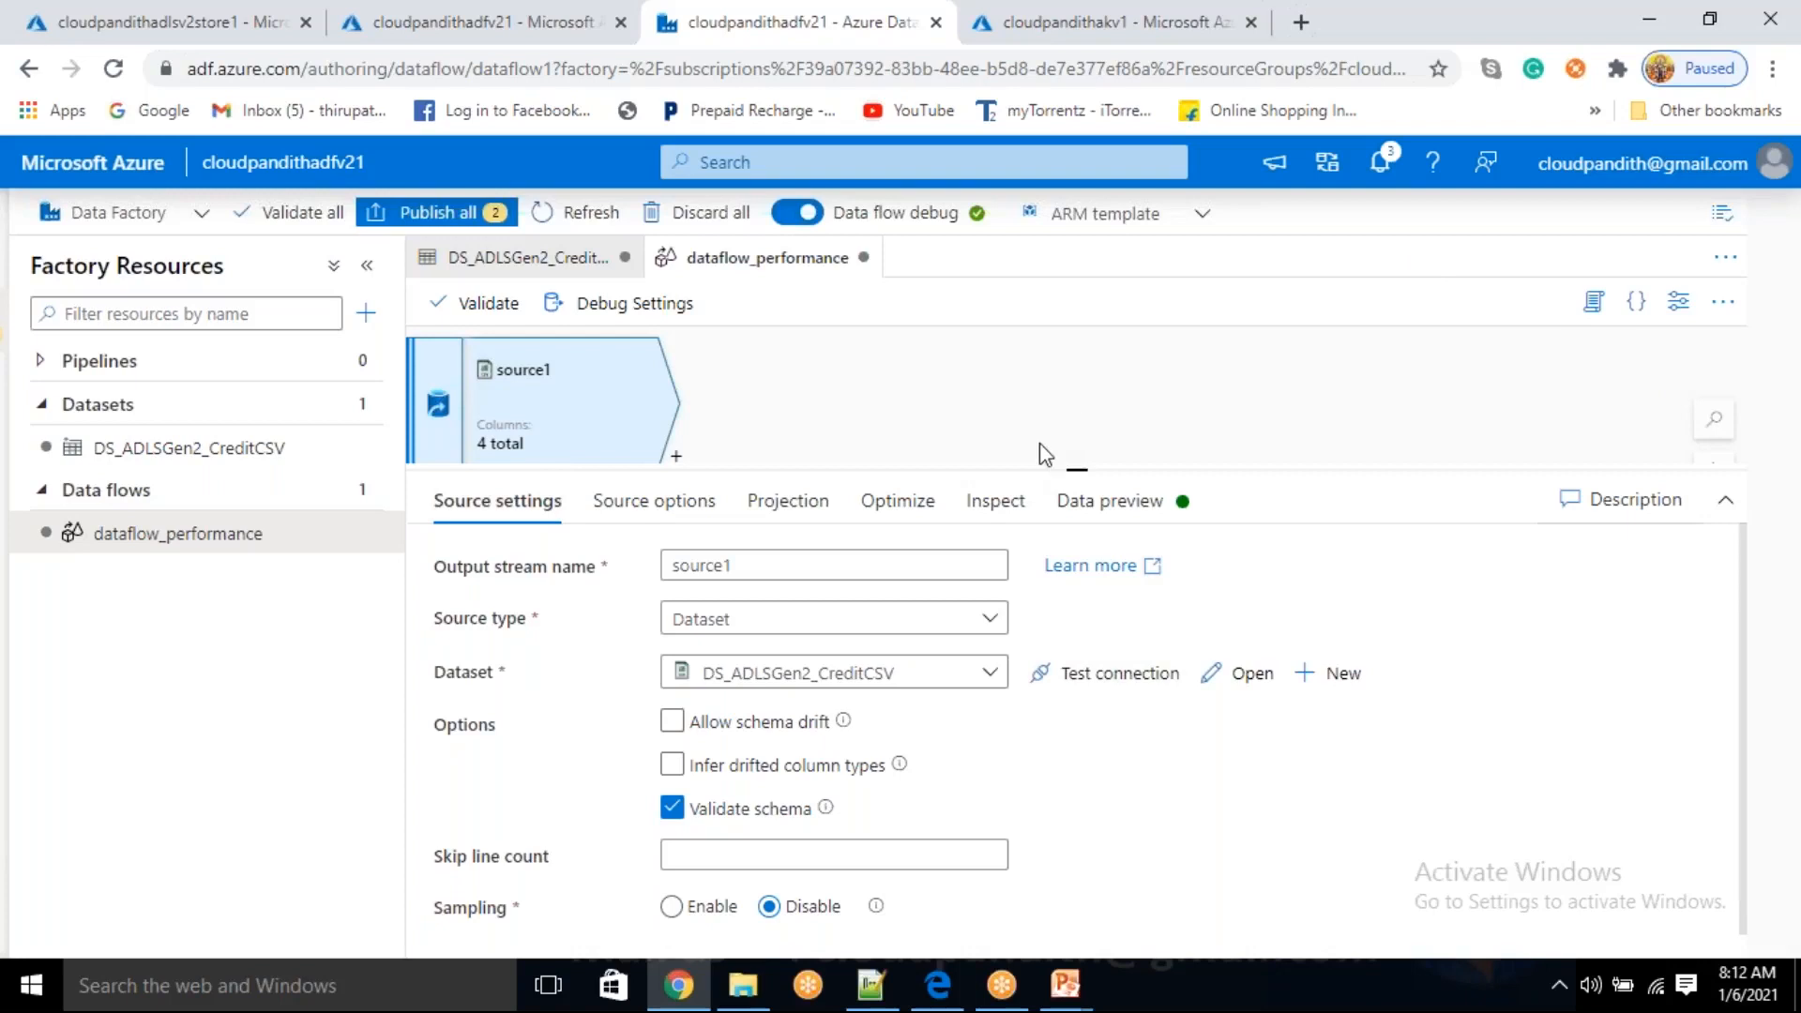
# - Open the data flow's debug parameters at the dp_filename value of source1
pyautogui.click(634, 313)
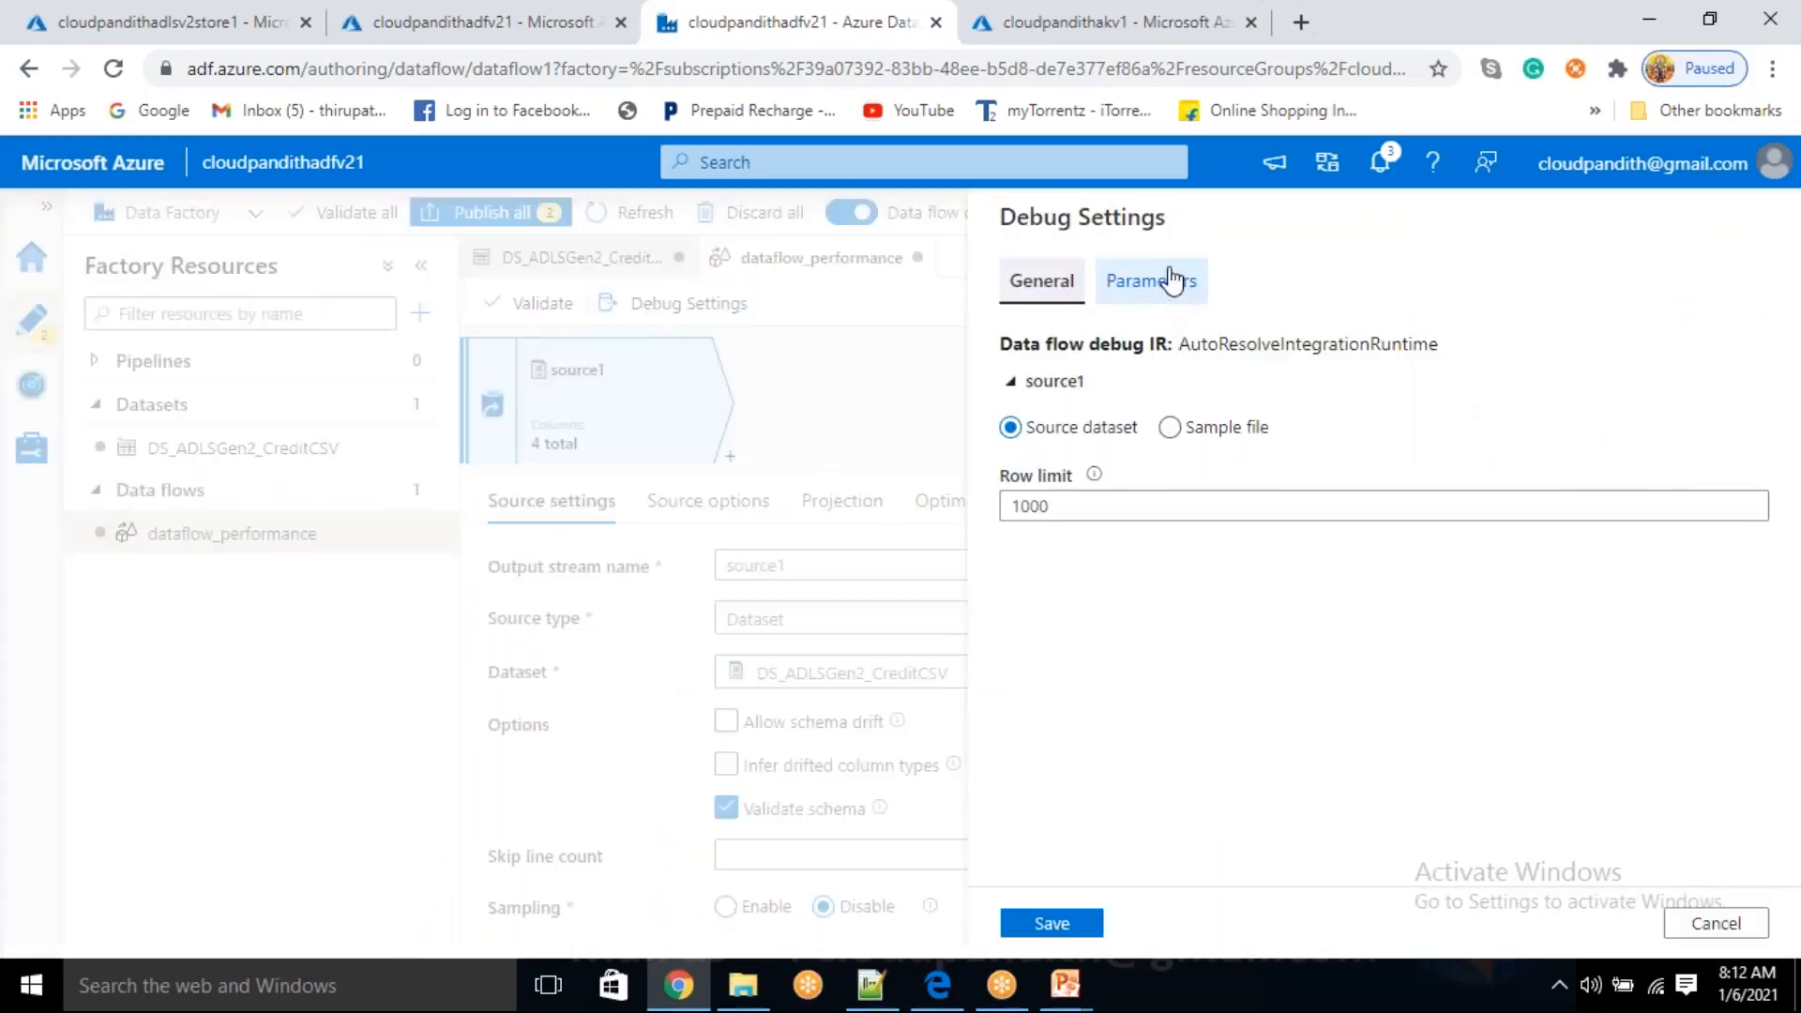
pyautogui.click(1169, 279)
pyautogui.click(1282, 643)
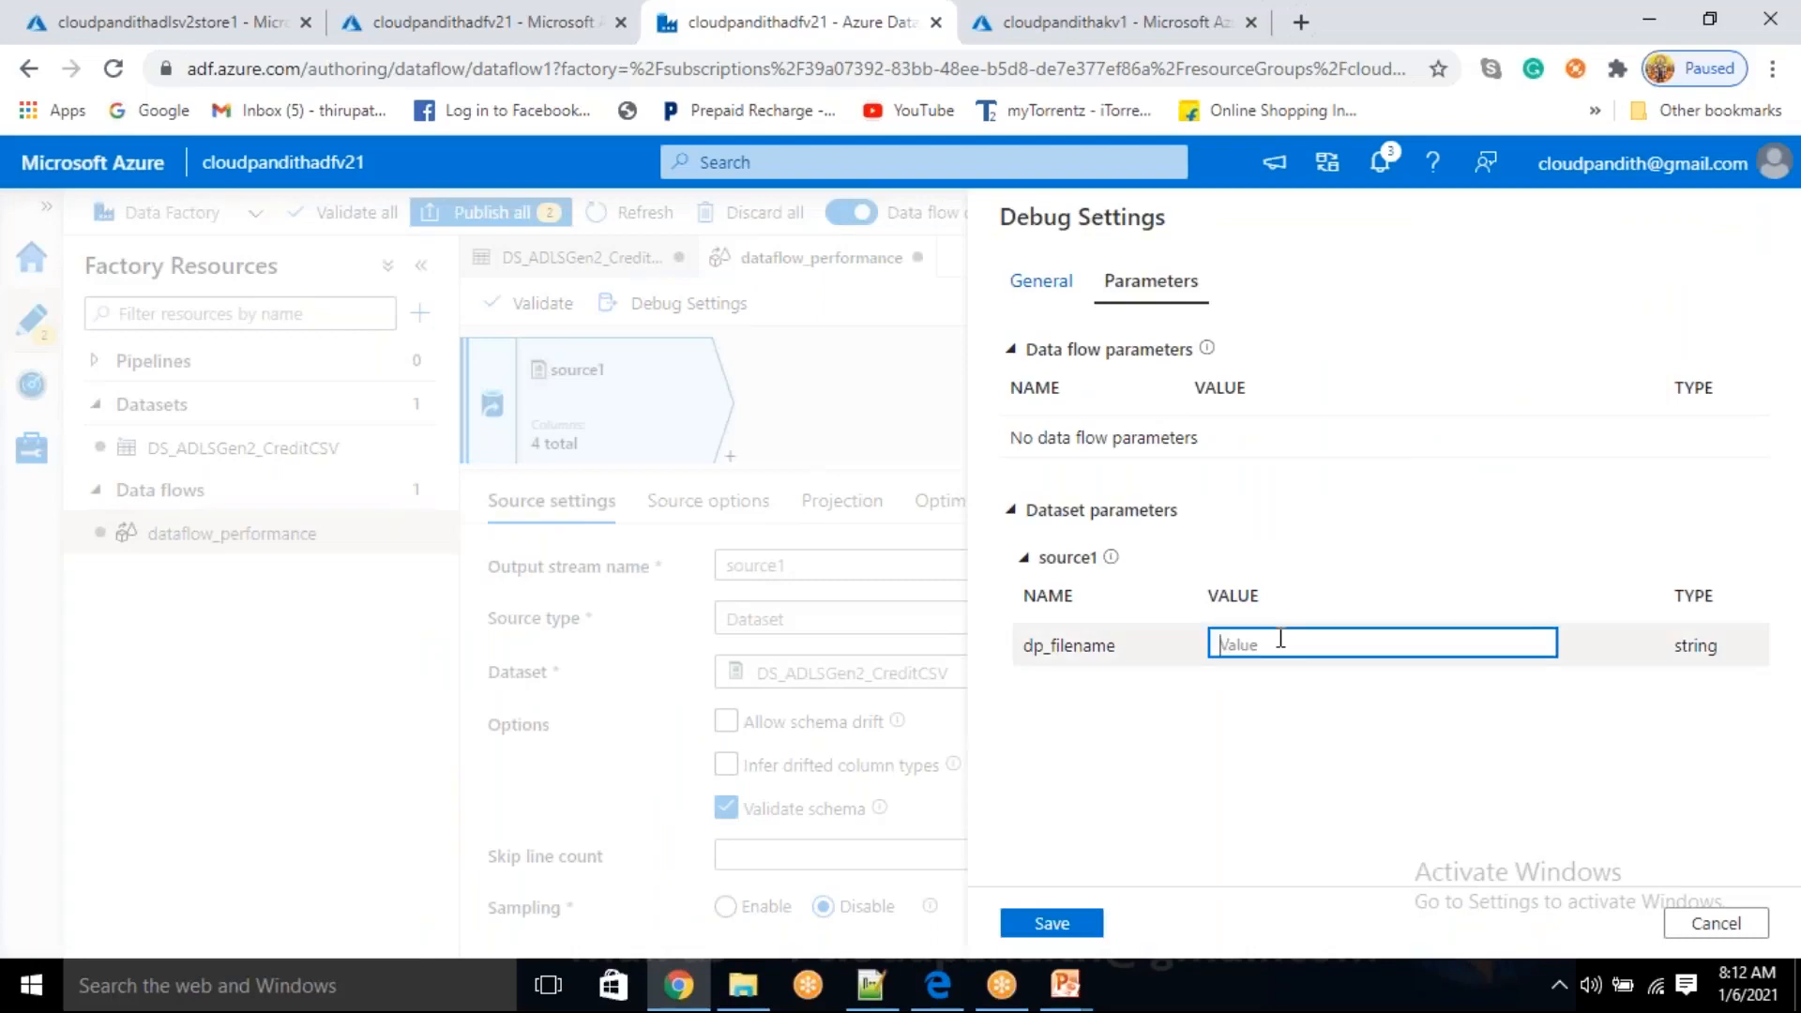
# - Copy the file name Actual_schema.csv from the cloudpandith container of the cloudpandithadlsv2store1 storage account
pyautogui.click(174, 23)
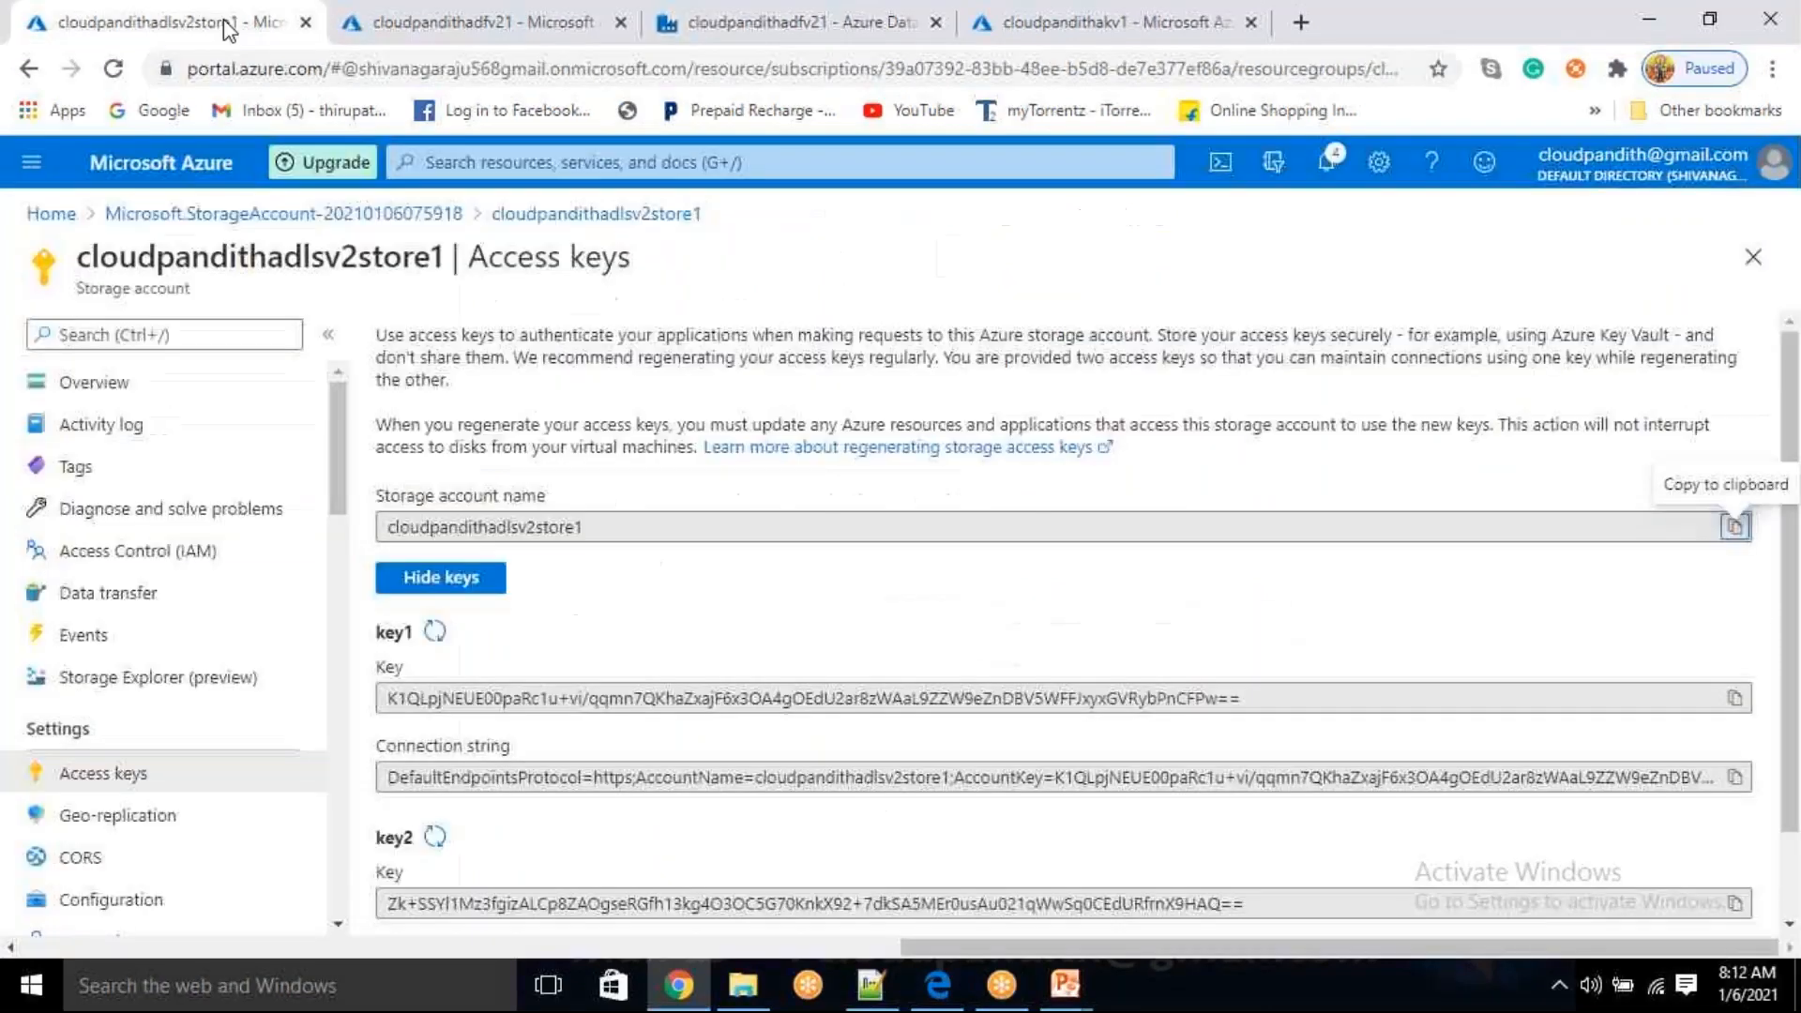
pyautogui.scroll(-3, 159, 712)
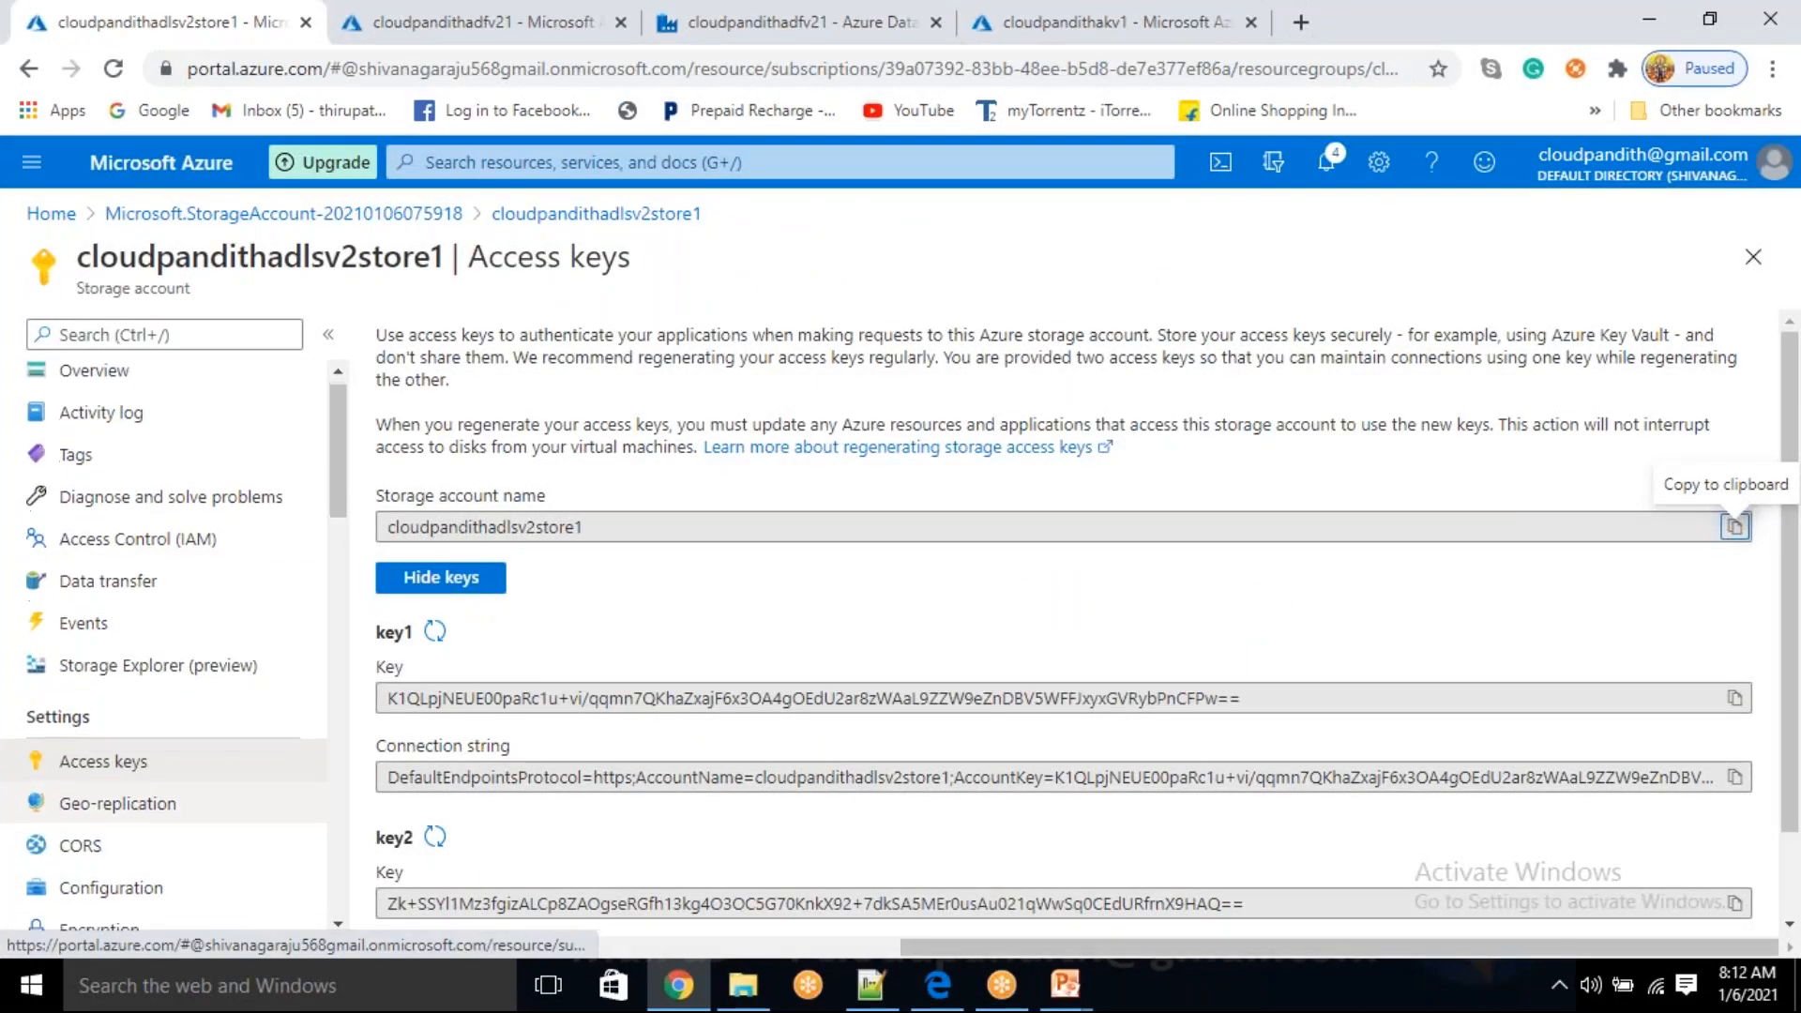
pyautogui.scroll(-4, 166, 805)
pyautogui.click(118, 632)
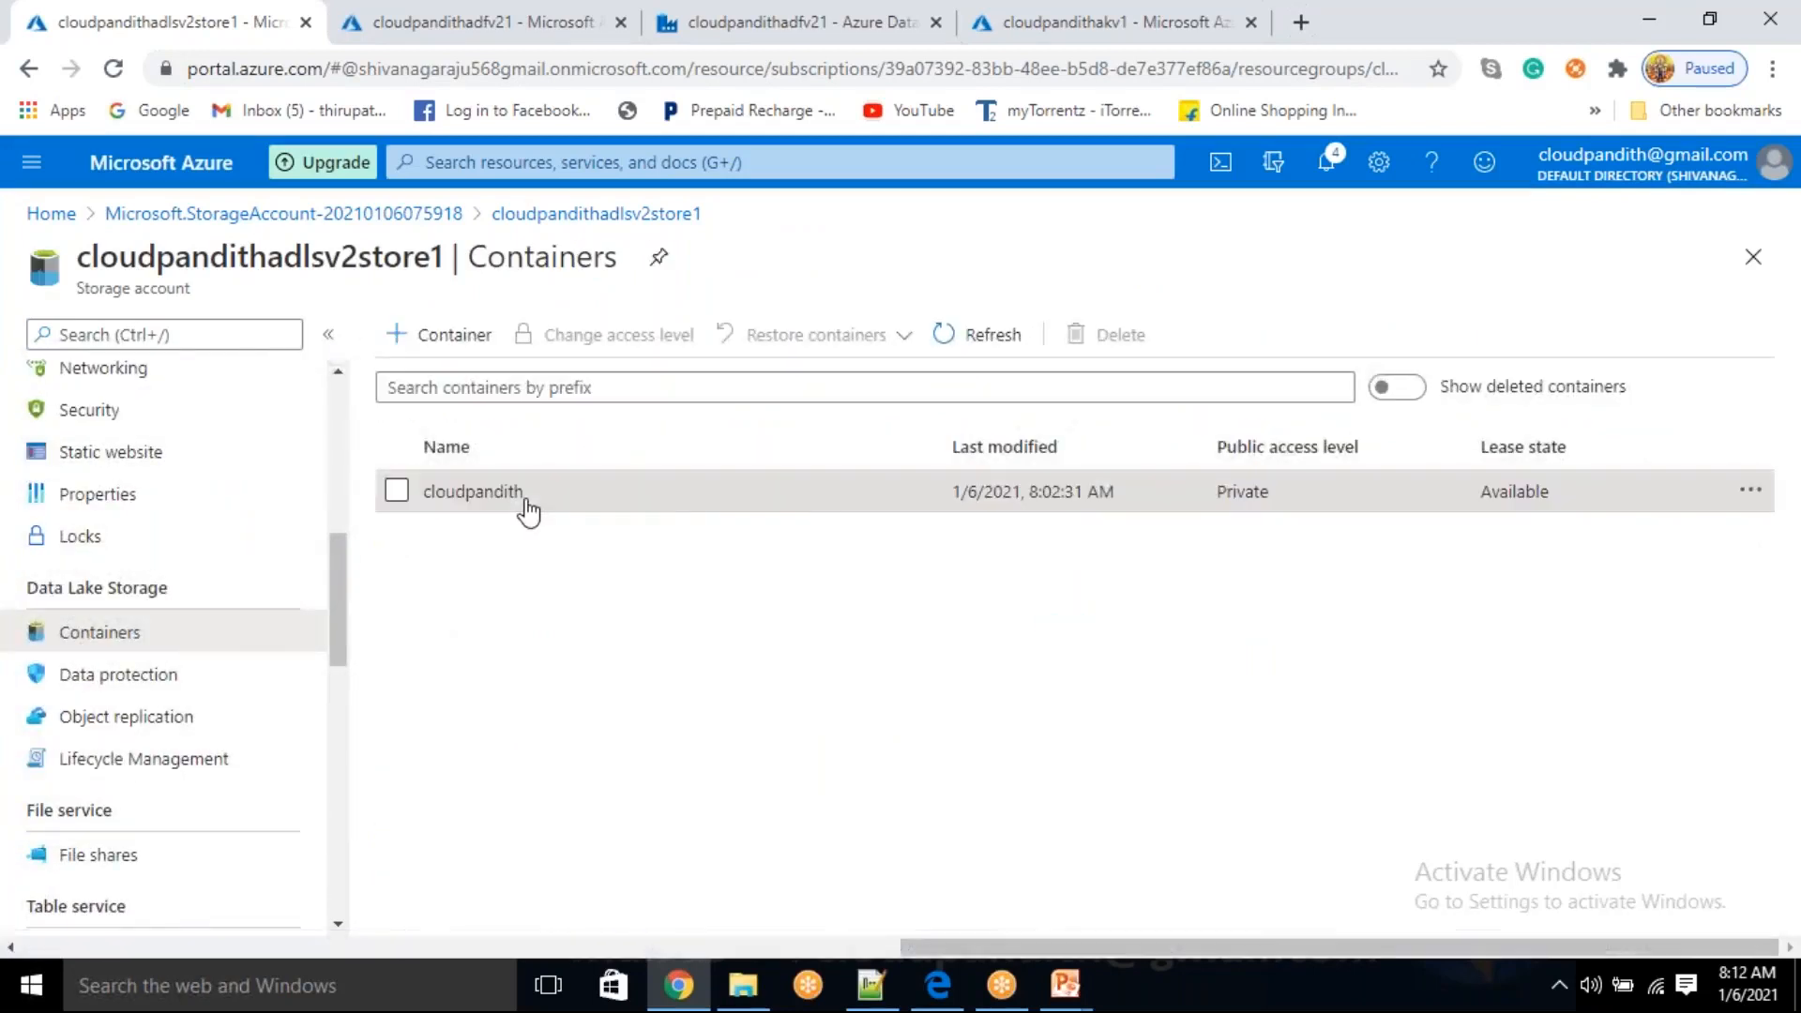
pyautogui.click(519, 494)
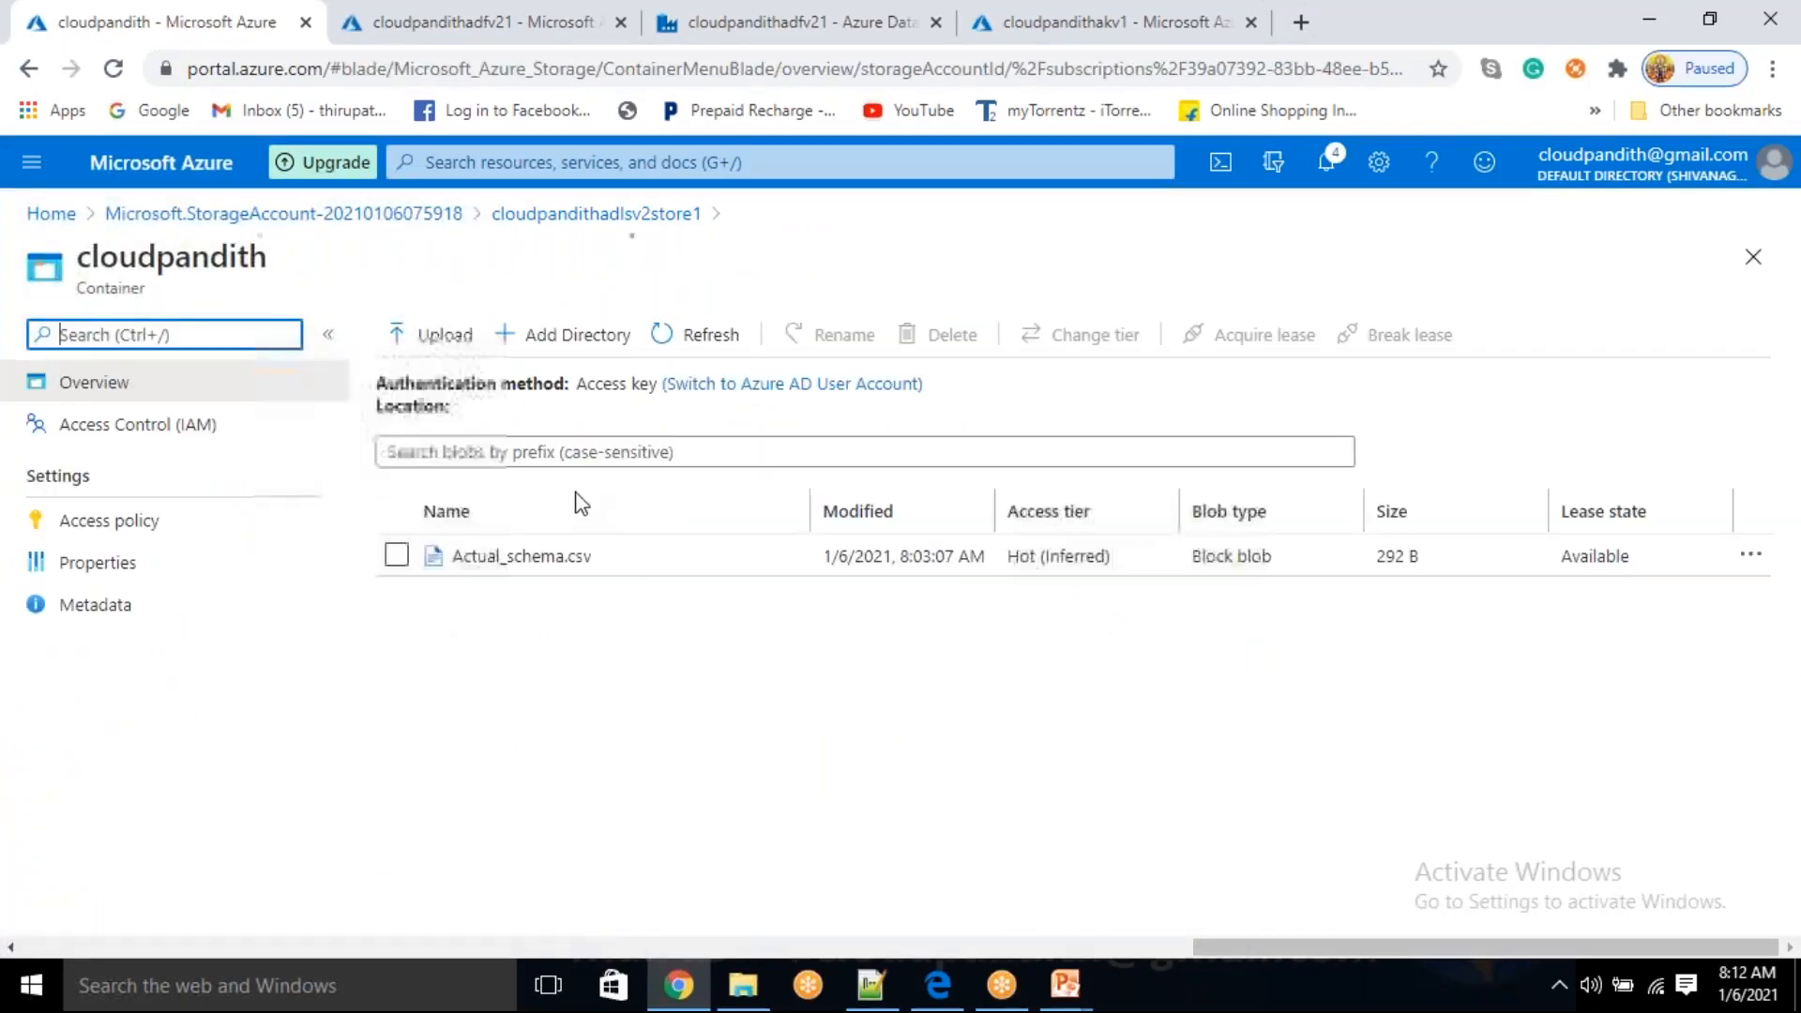
pyautogui.moveTo(453, 569); pyautogui.dragTo(617, 574)
pyautogui.hotkey('ctrl', 'c')
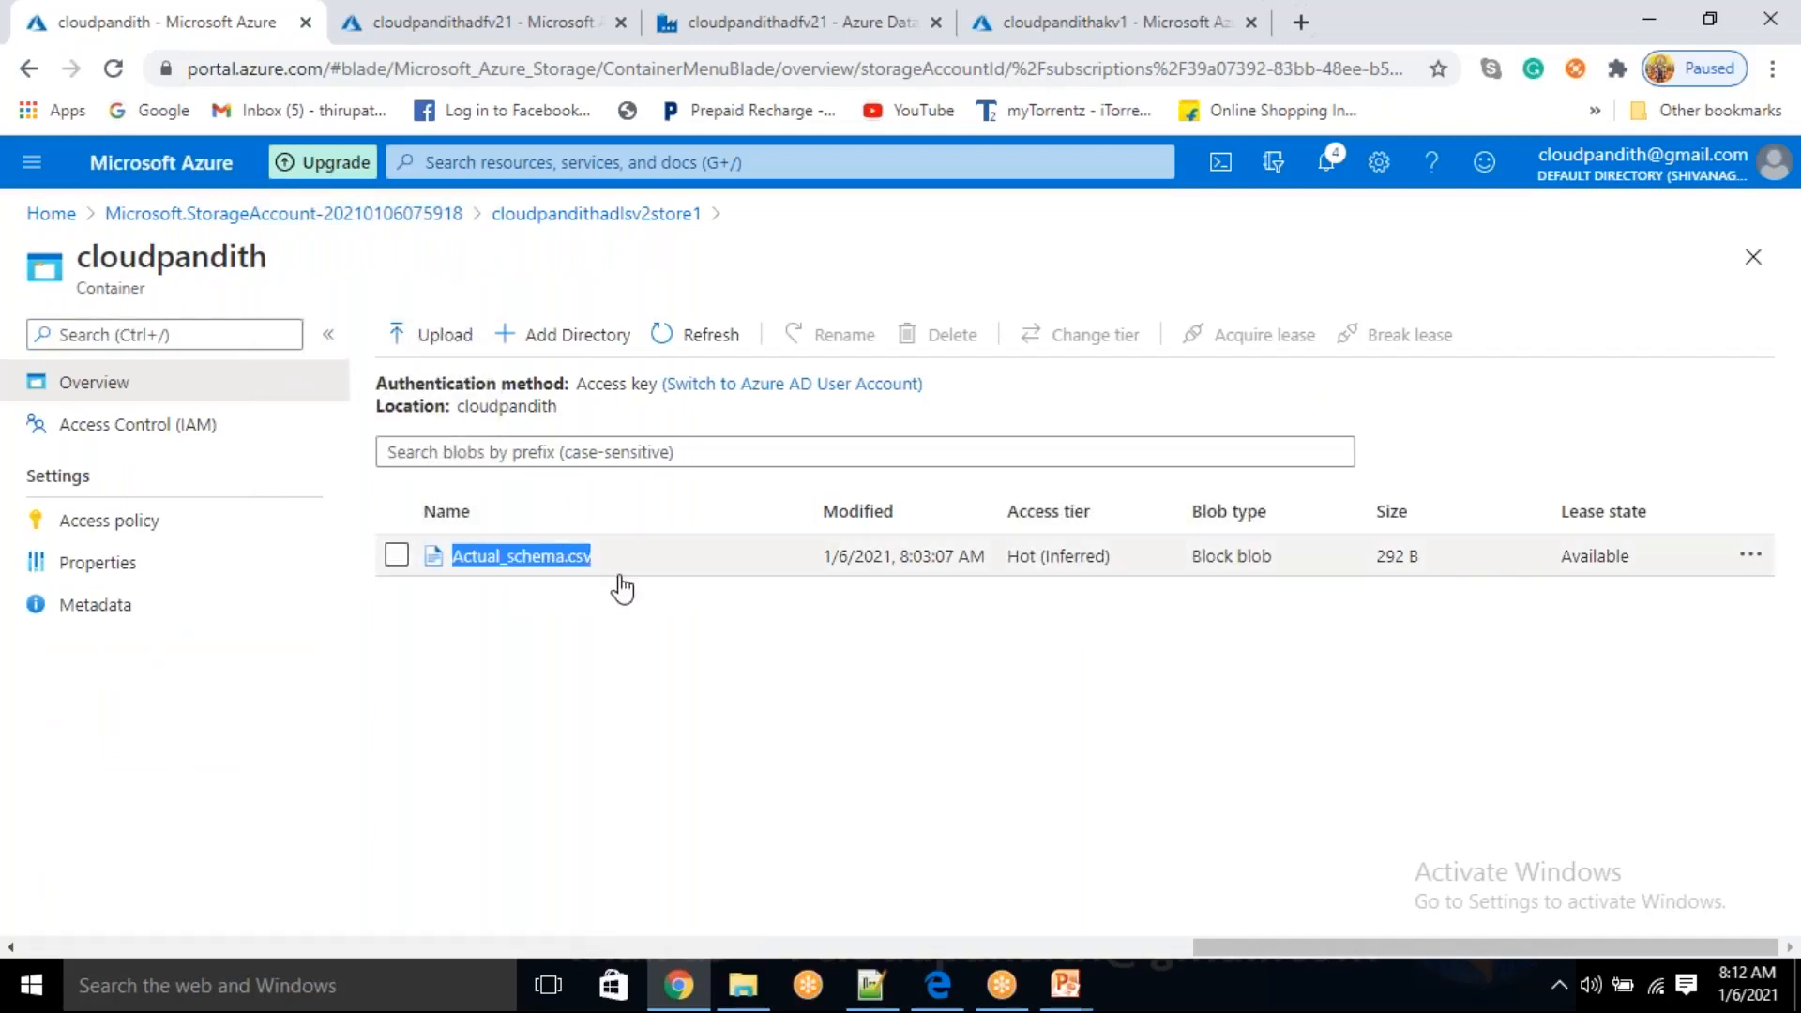
# - Back in Azure Data Factory, set the dp_filename debug parameter to Actual_schema.csv and save the debug settings
pyautogui.click(804, 19)
pyautogui.click(1289, 643)
pyautogui.hotkey('ctrl', 'v')
pyautogui.click(1052, 923)
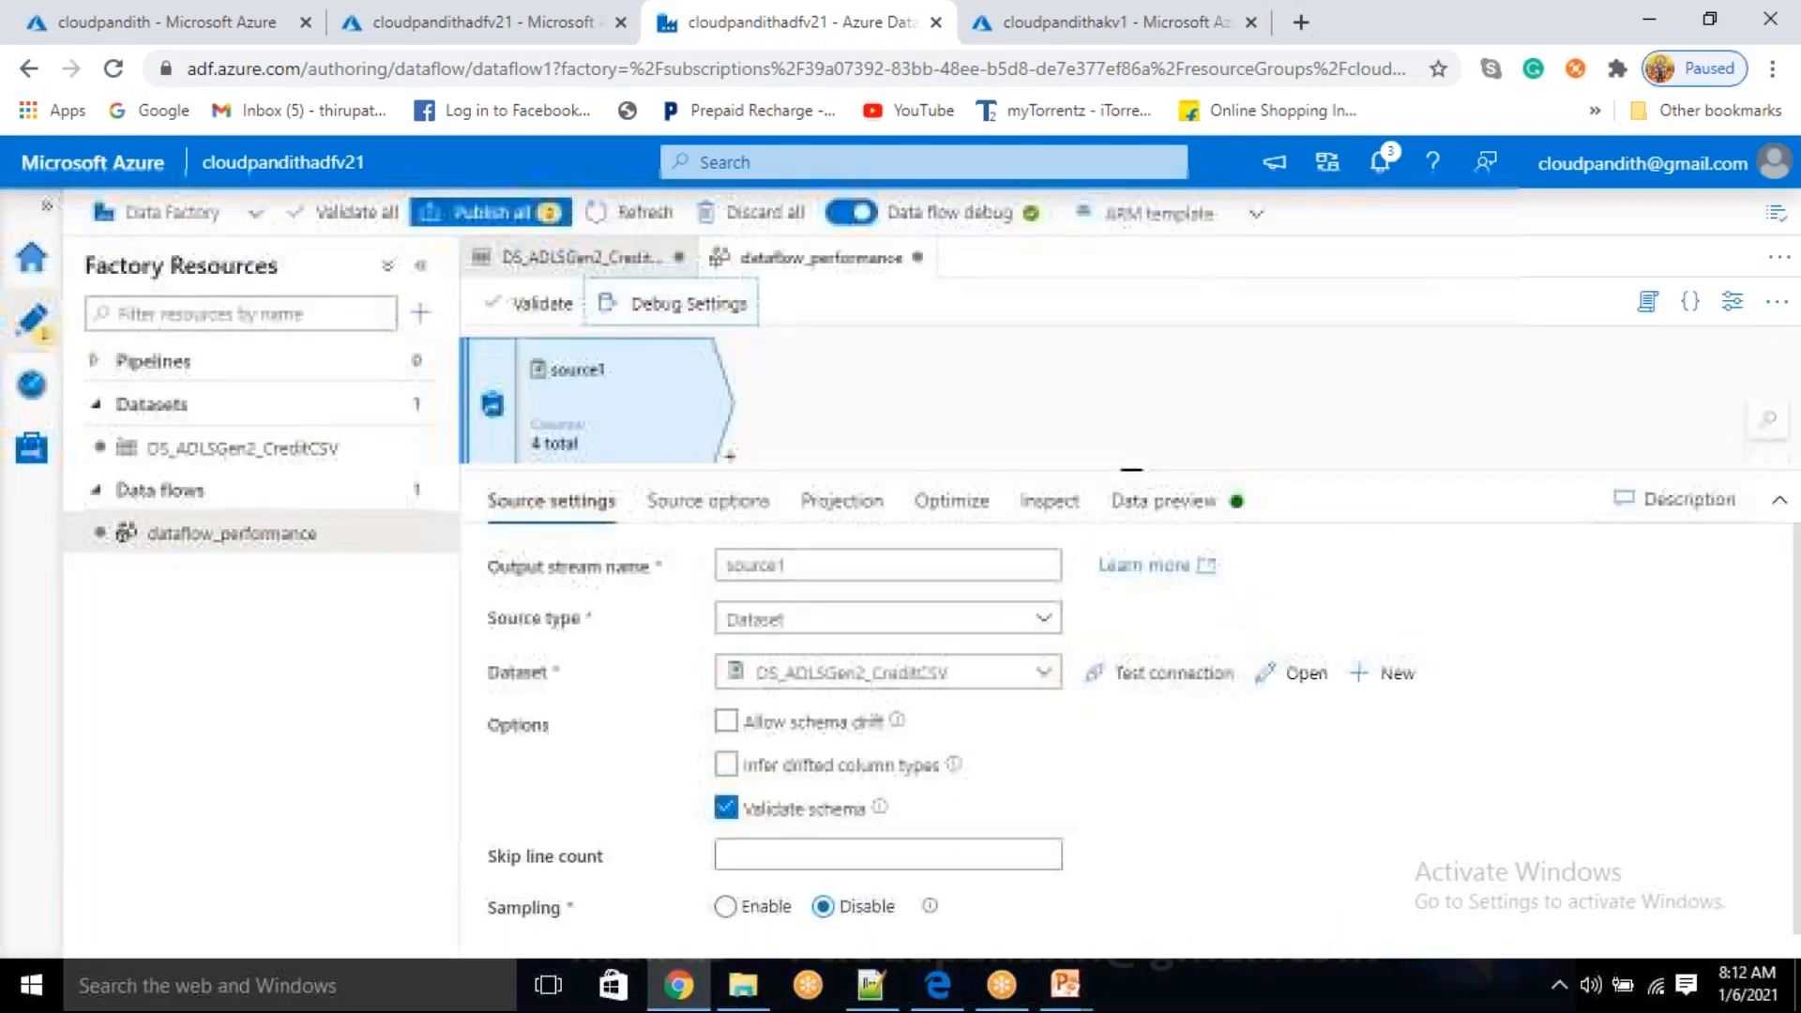
# - Refresh the data preview of source1 using the saved file name parameter and examine the rows
pyautogui.click(1162, 501)
pyautogui.click(533, 608)
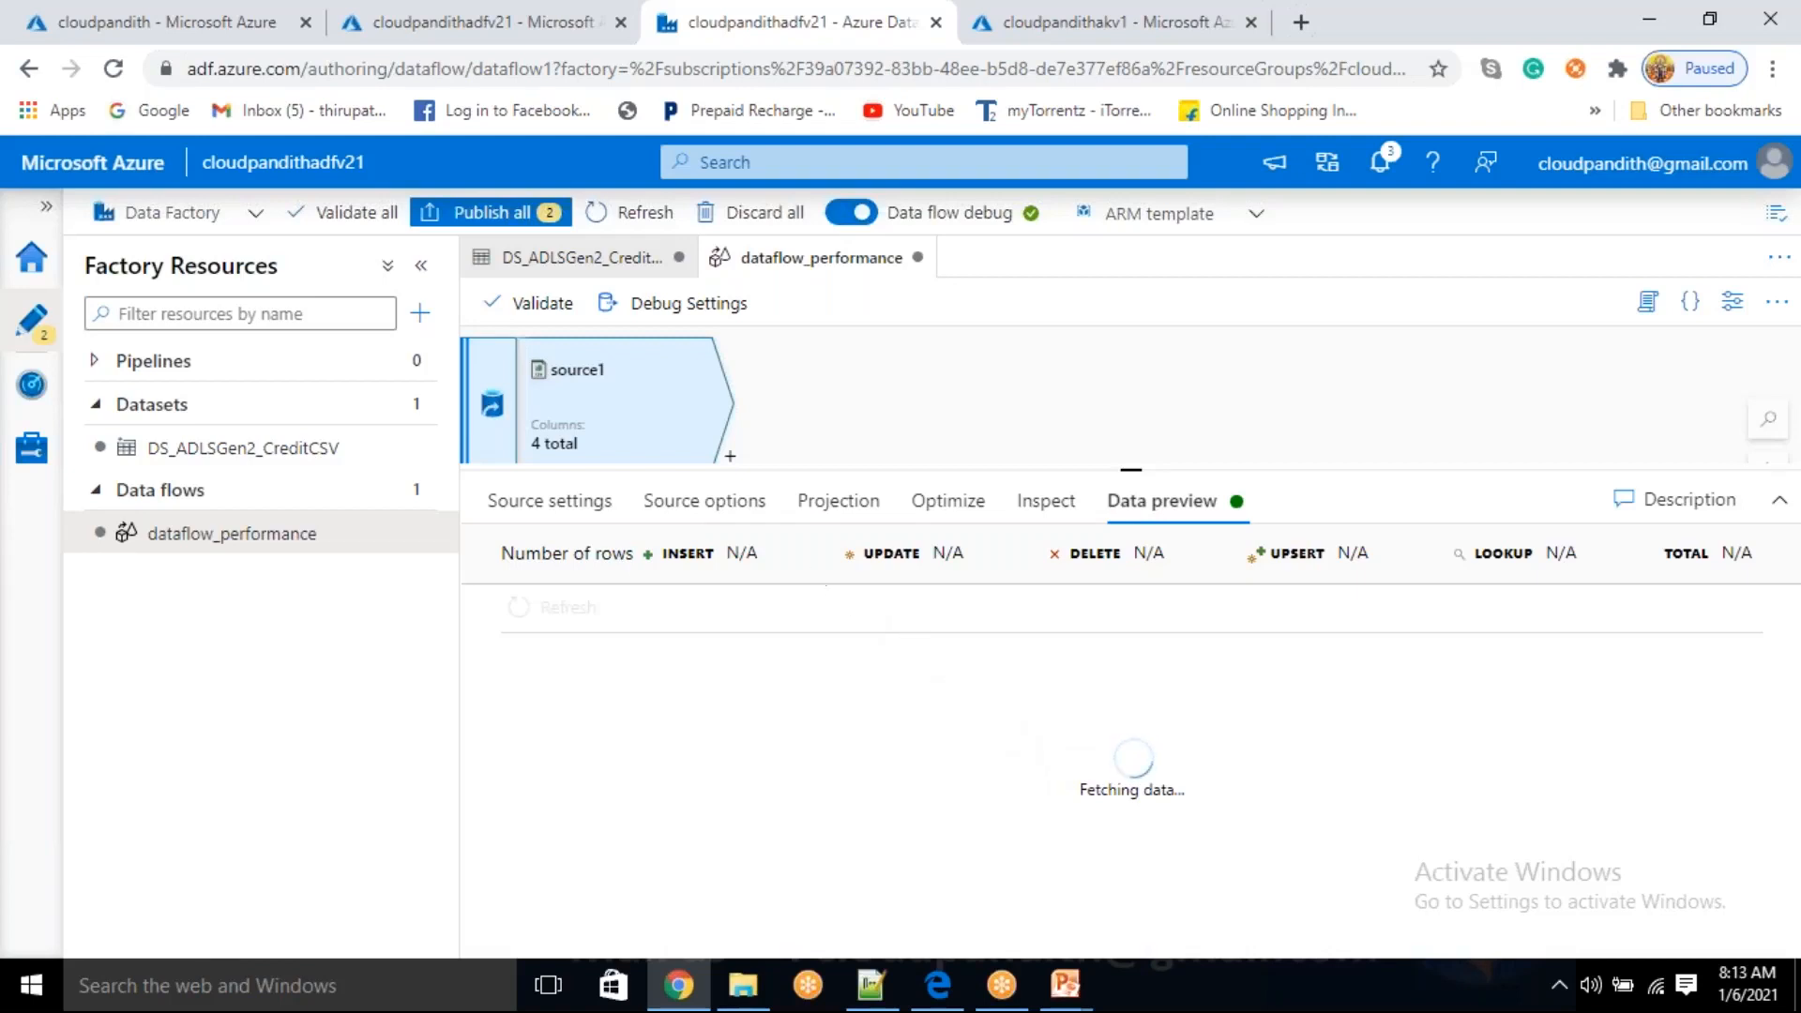
pyautogui.click(581, 506)
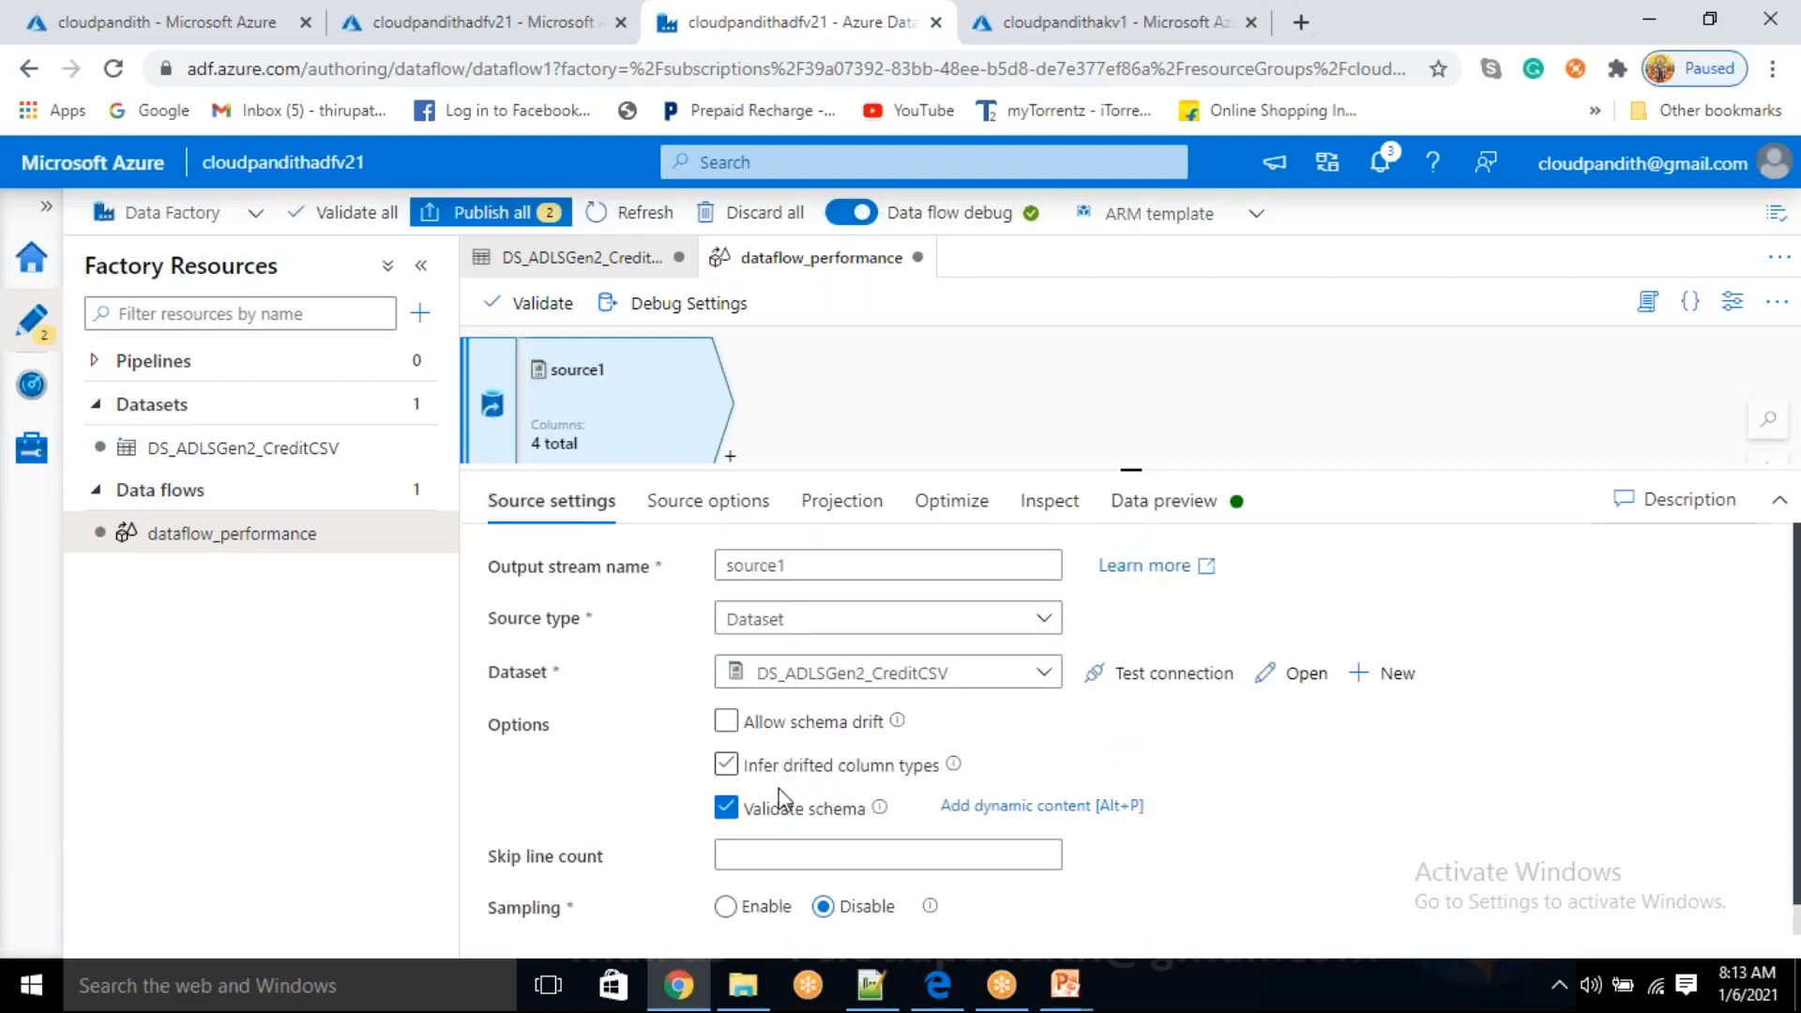
pyautogui.click(1184, 507)
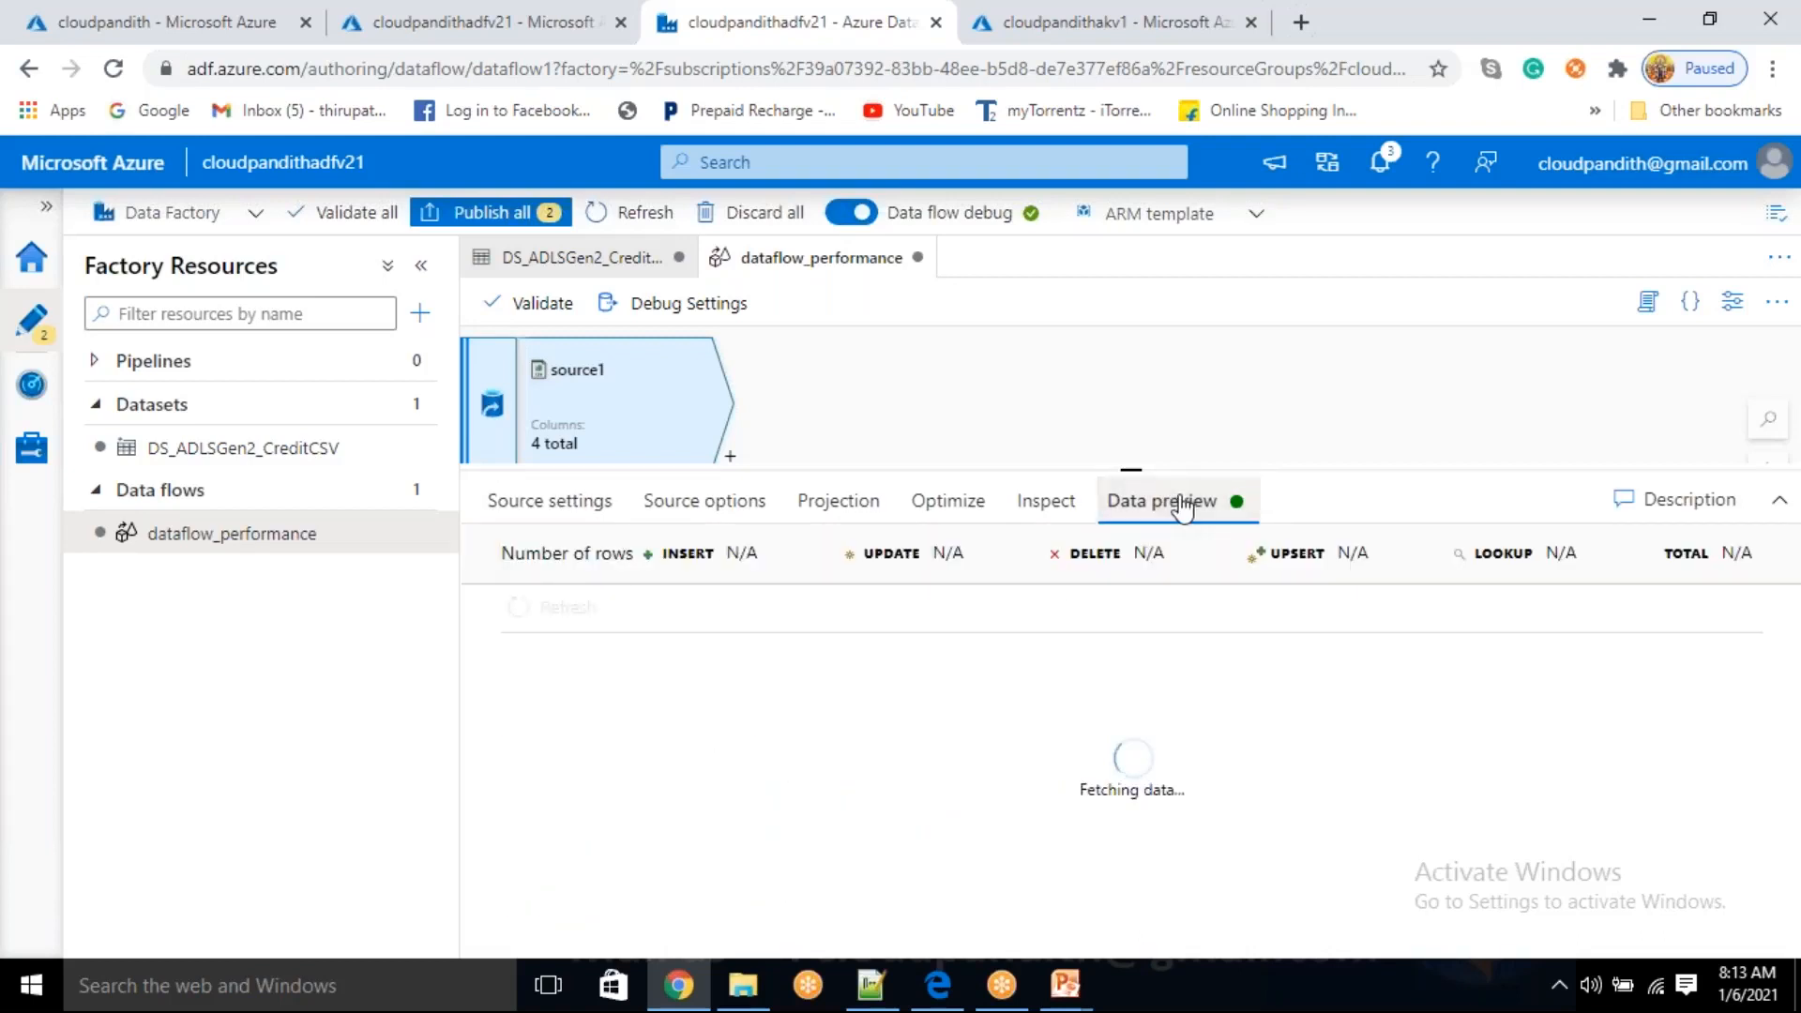
pyautogui.scroll(-3, 1309, 812)
pyautogui.scroll(3, 1310, 813)
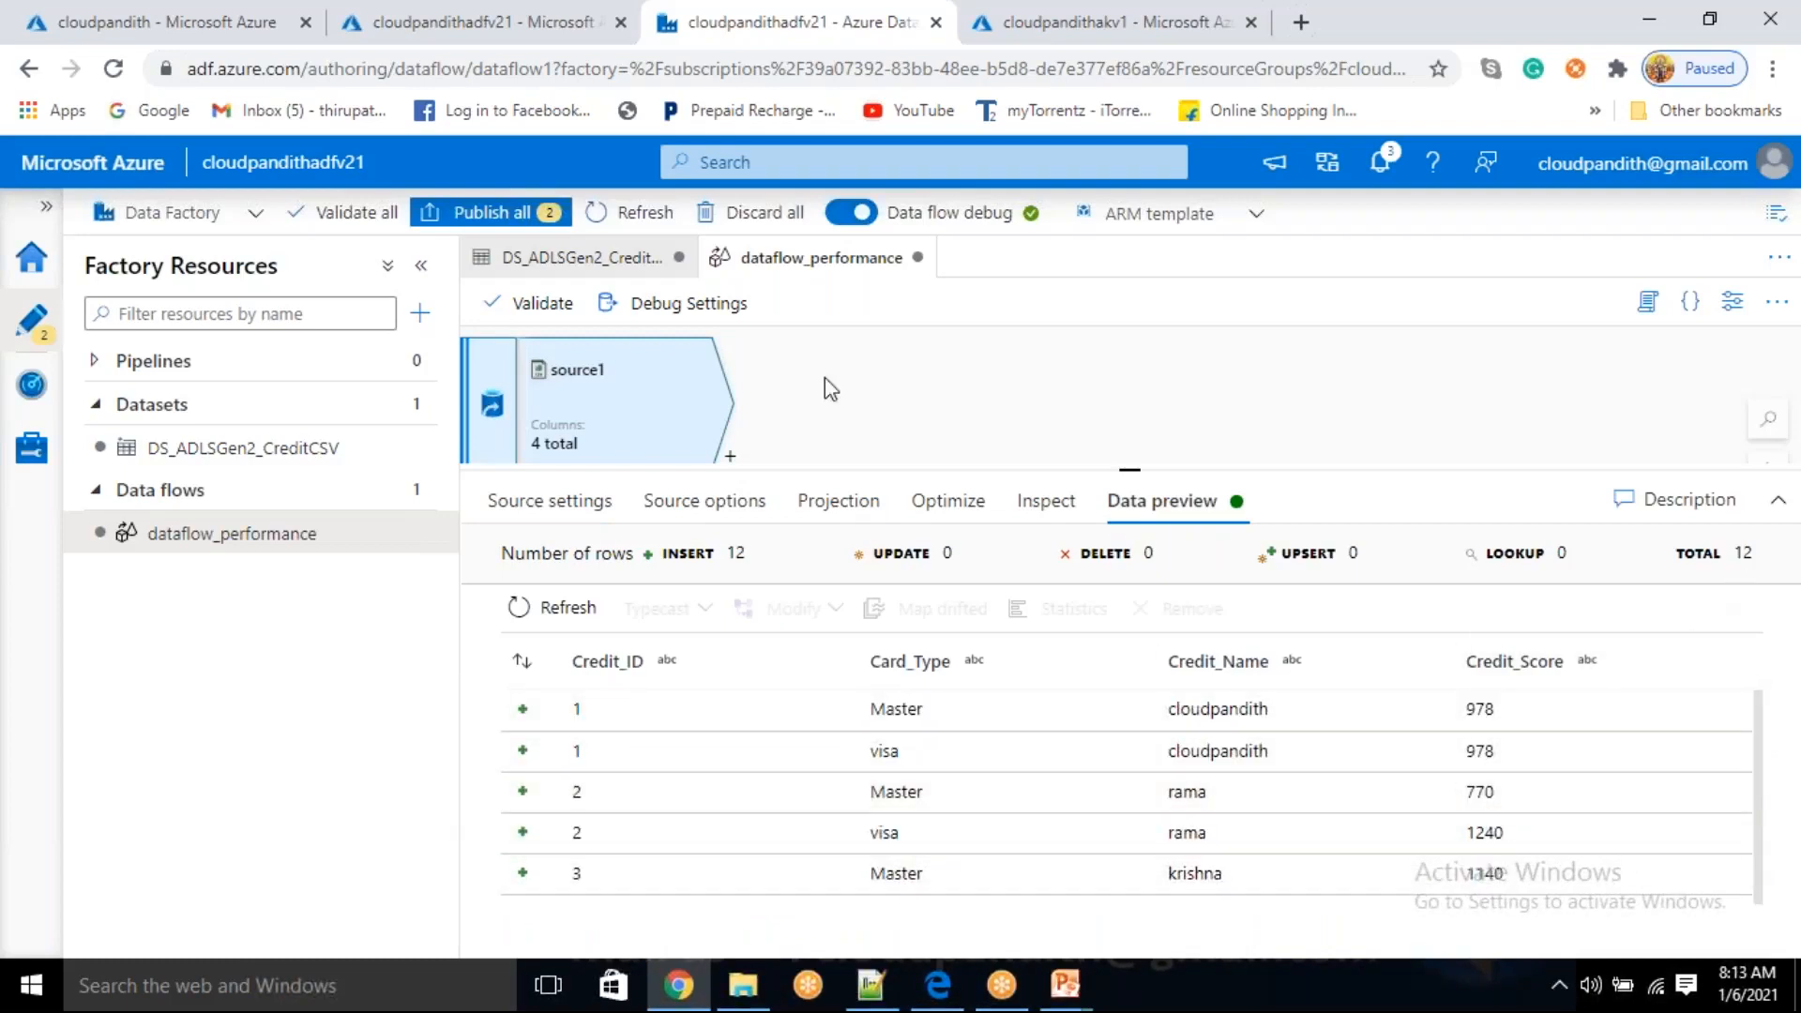
# - Add a Conditional Split transformation after source1
pyautogui.moveTo(1130, 469); pyautogui.dragTo(1106, 674)
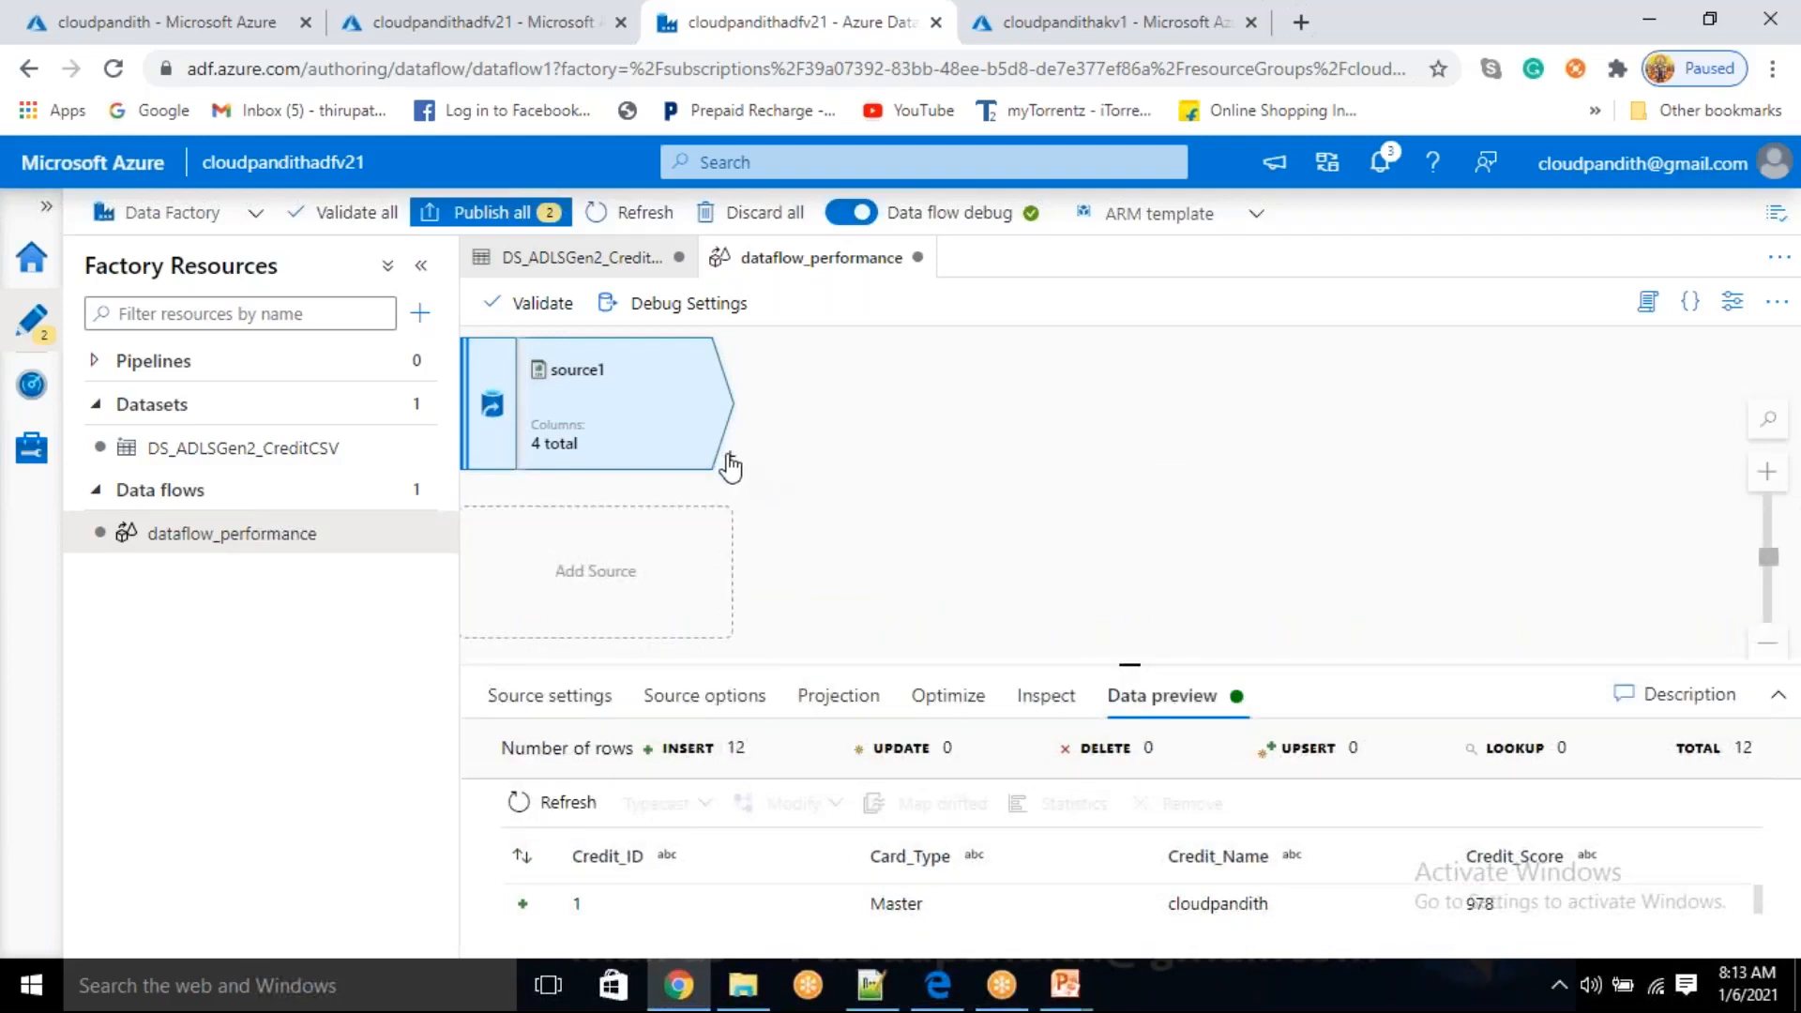
pyautogui.click(731, 463)
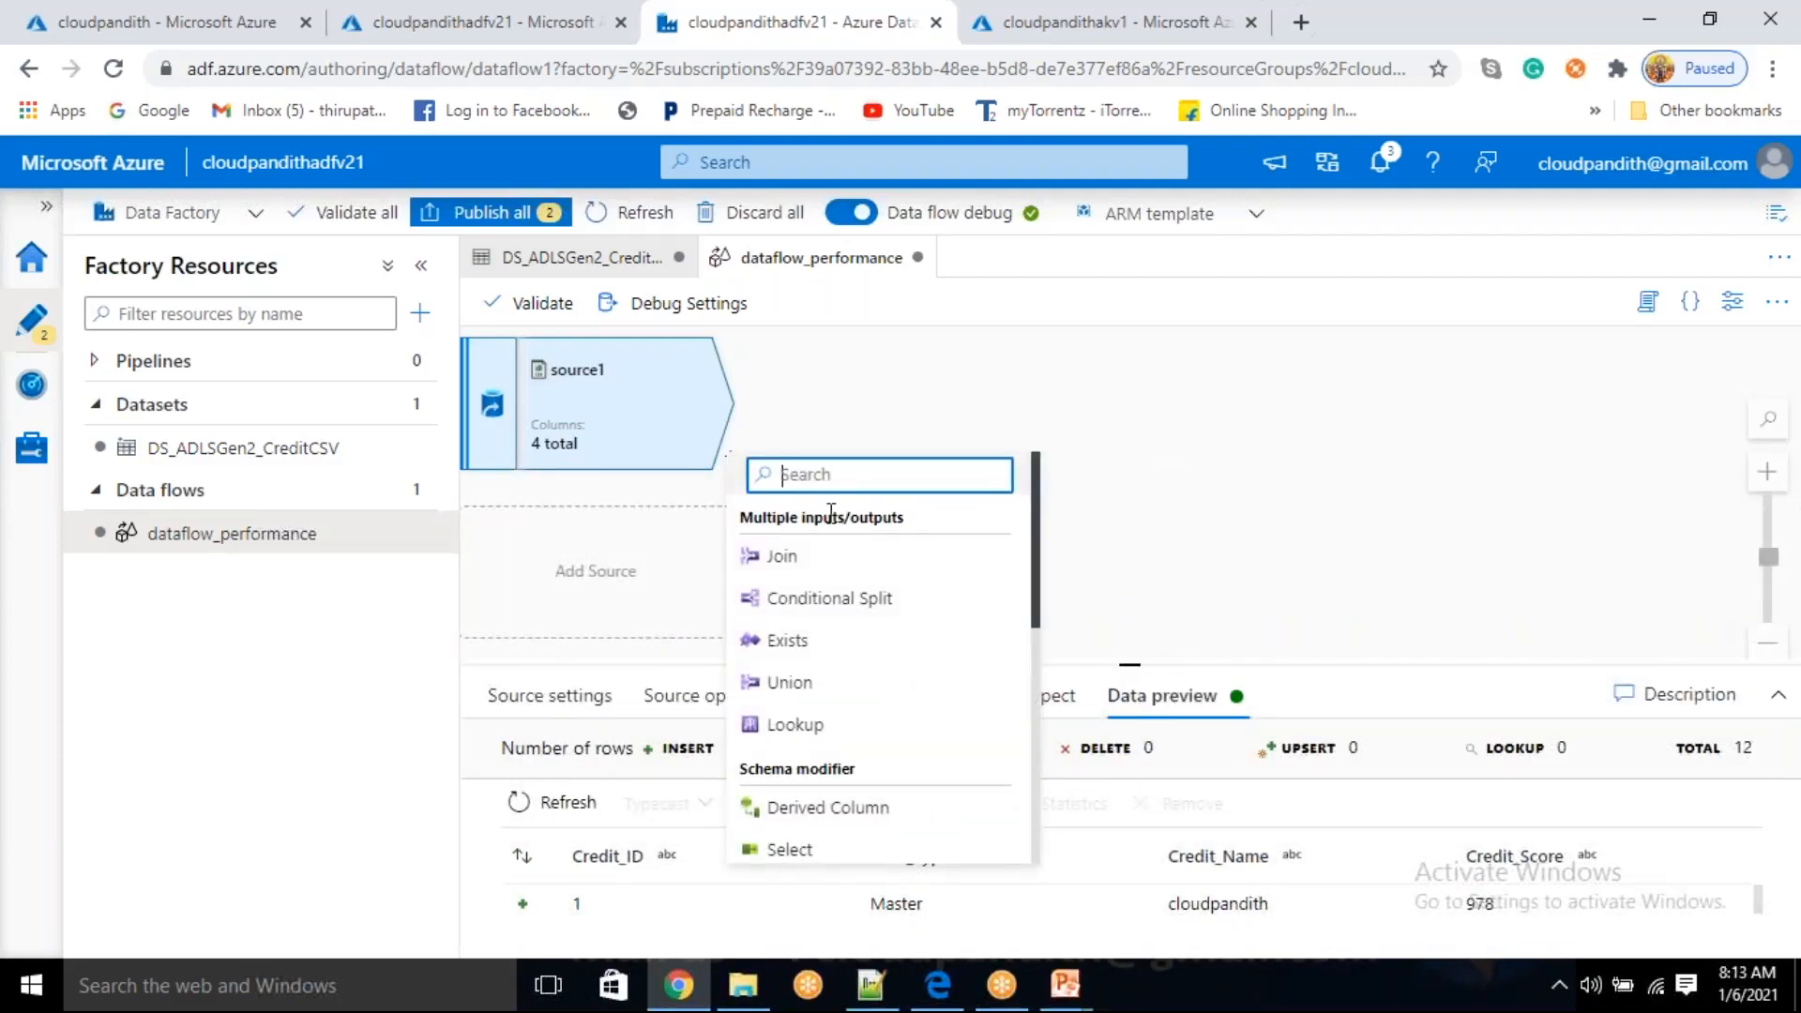
pyautogui.scroll(-4, 852, 651)
pyautogui.scroll(3, 853, 657)
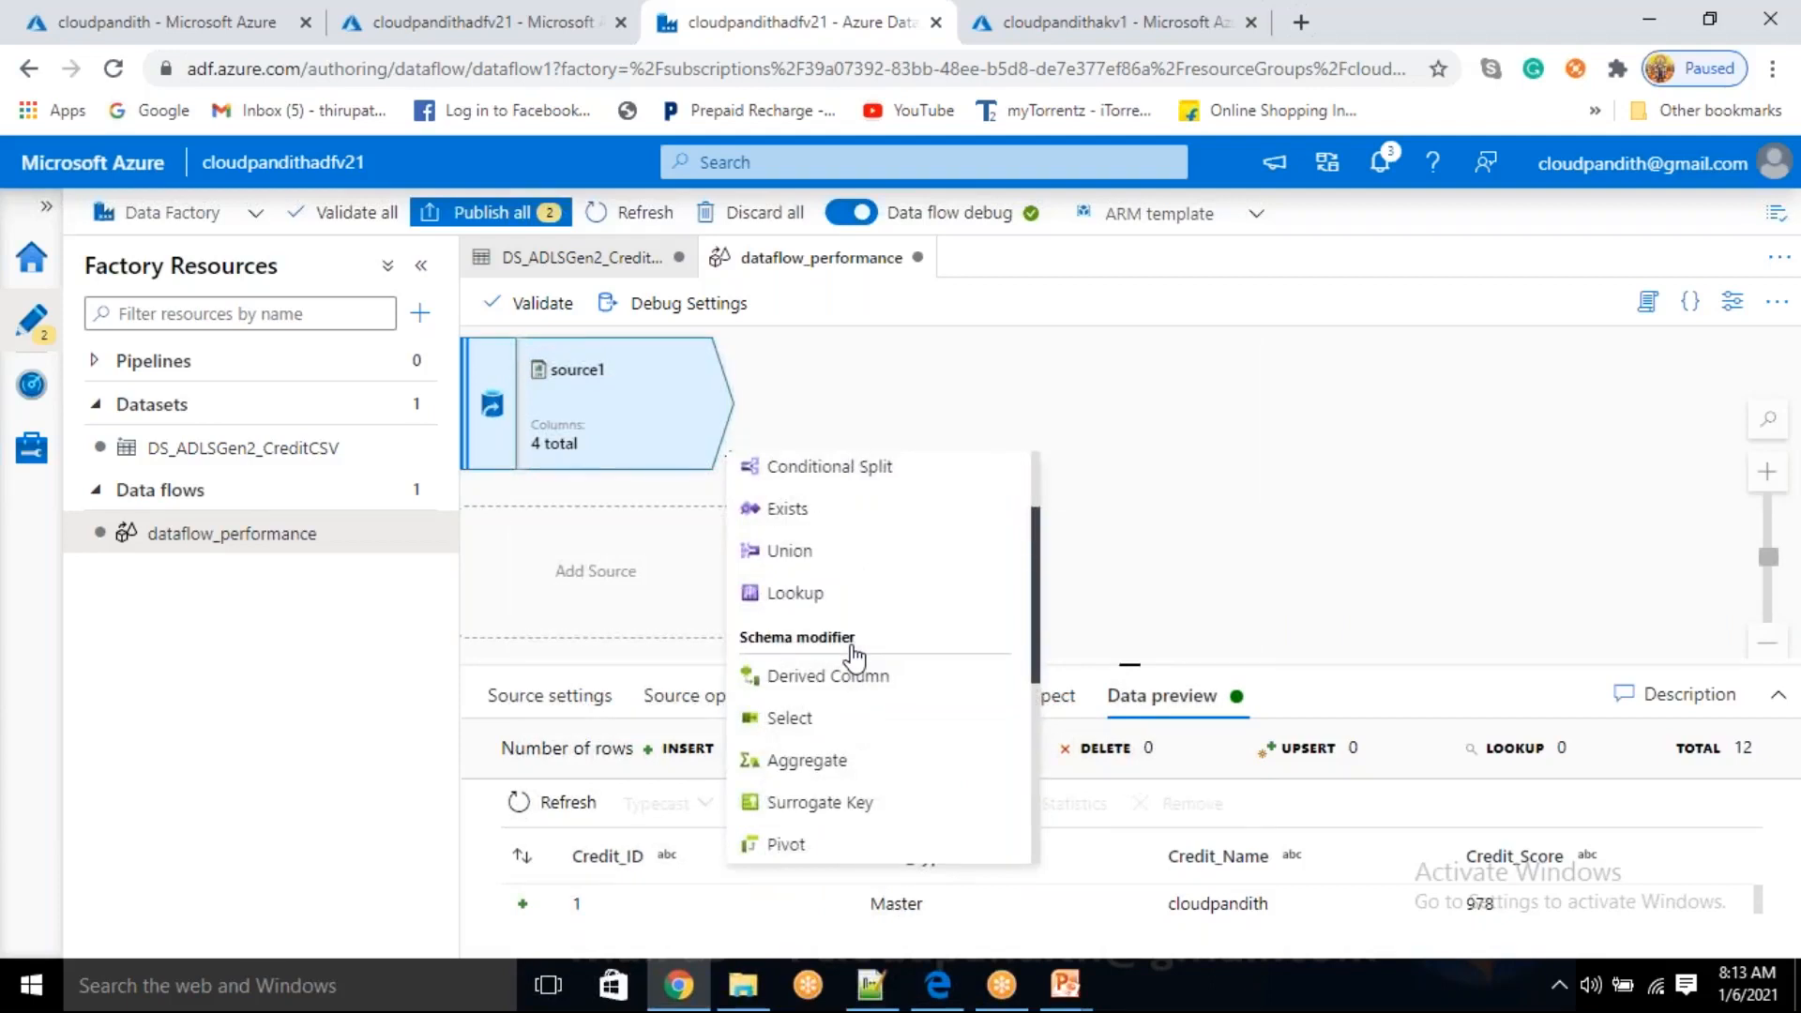
pyautogui.scroll(2, 852, 656)
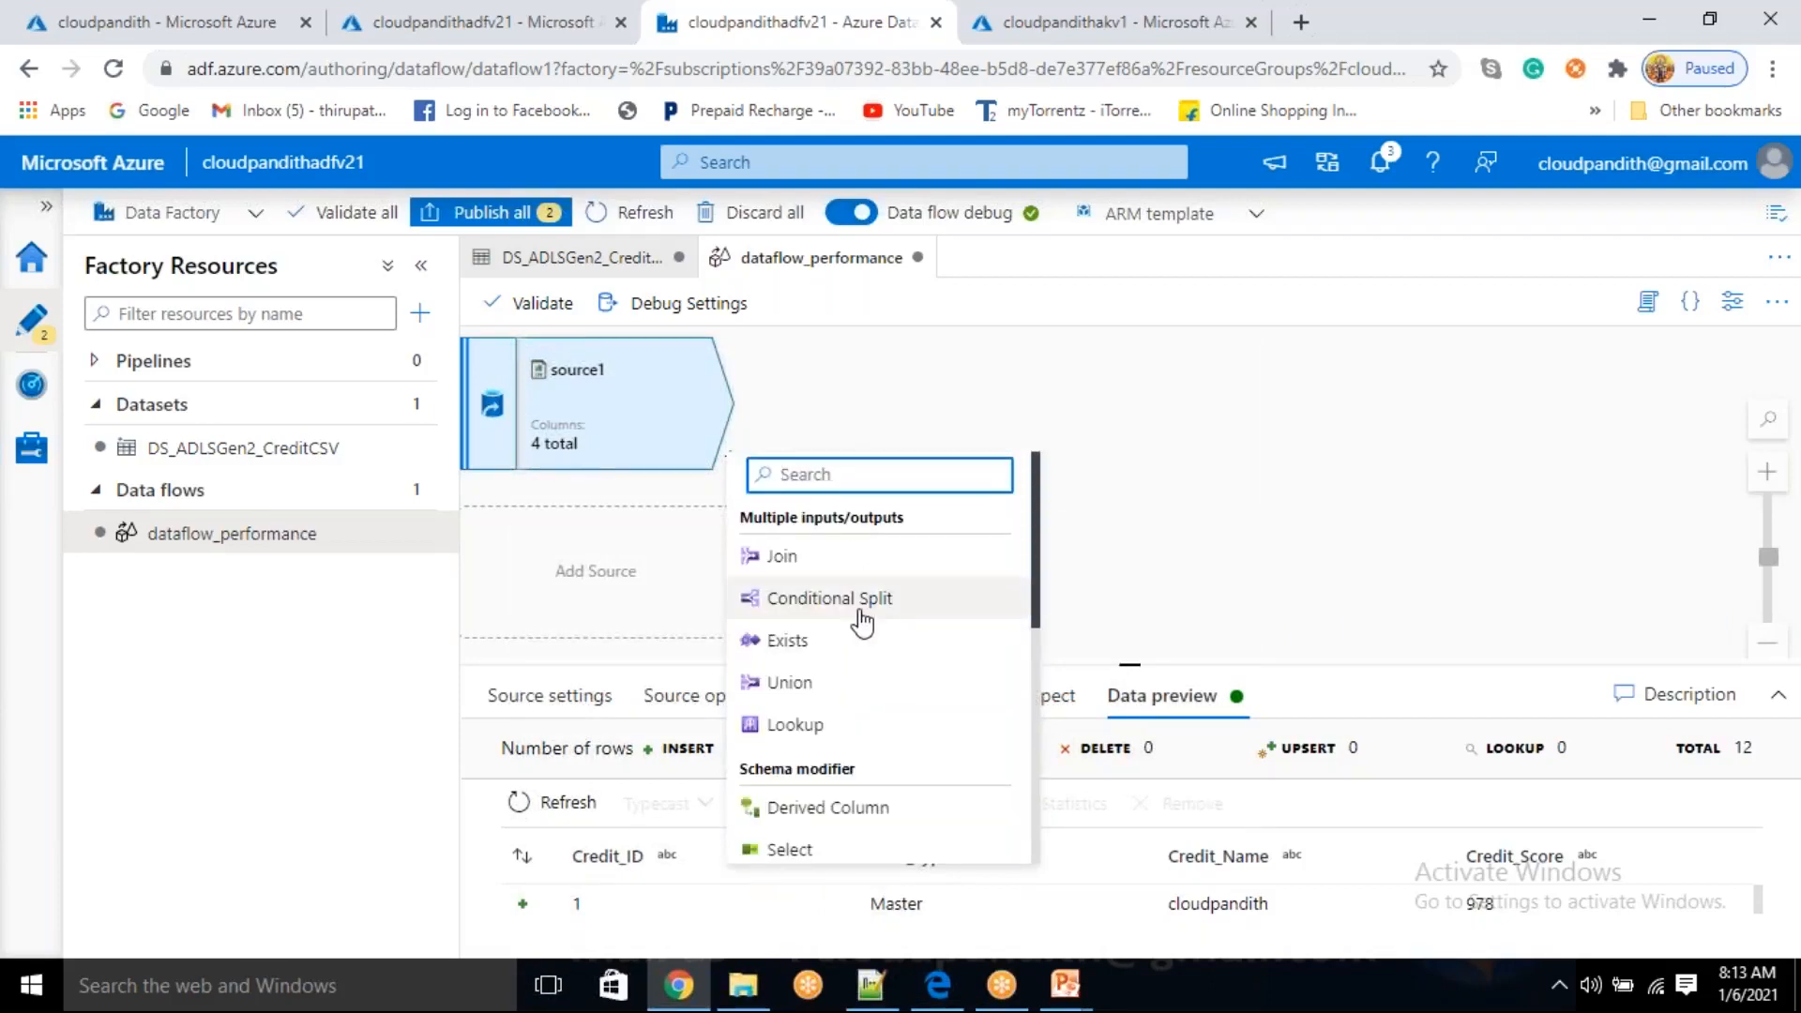
pyautogui.click(868, 605)
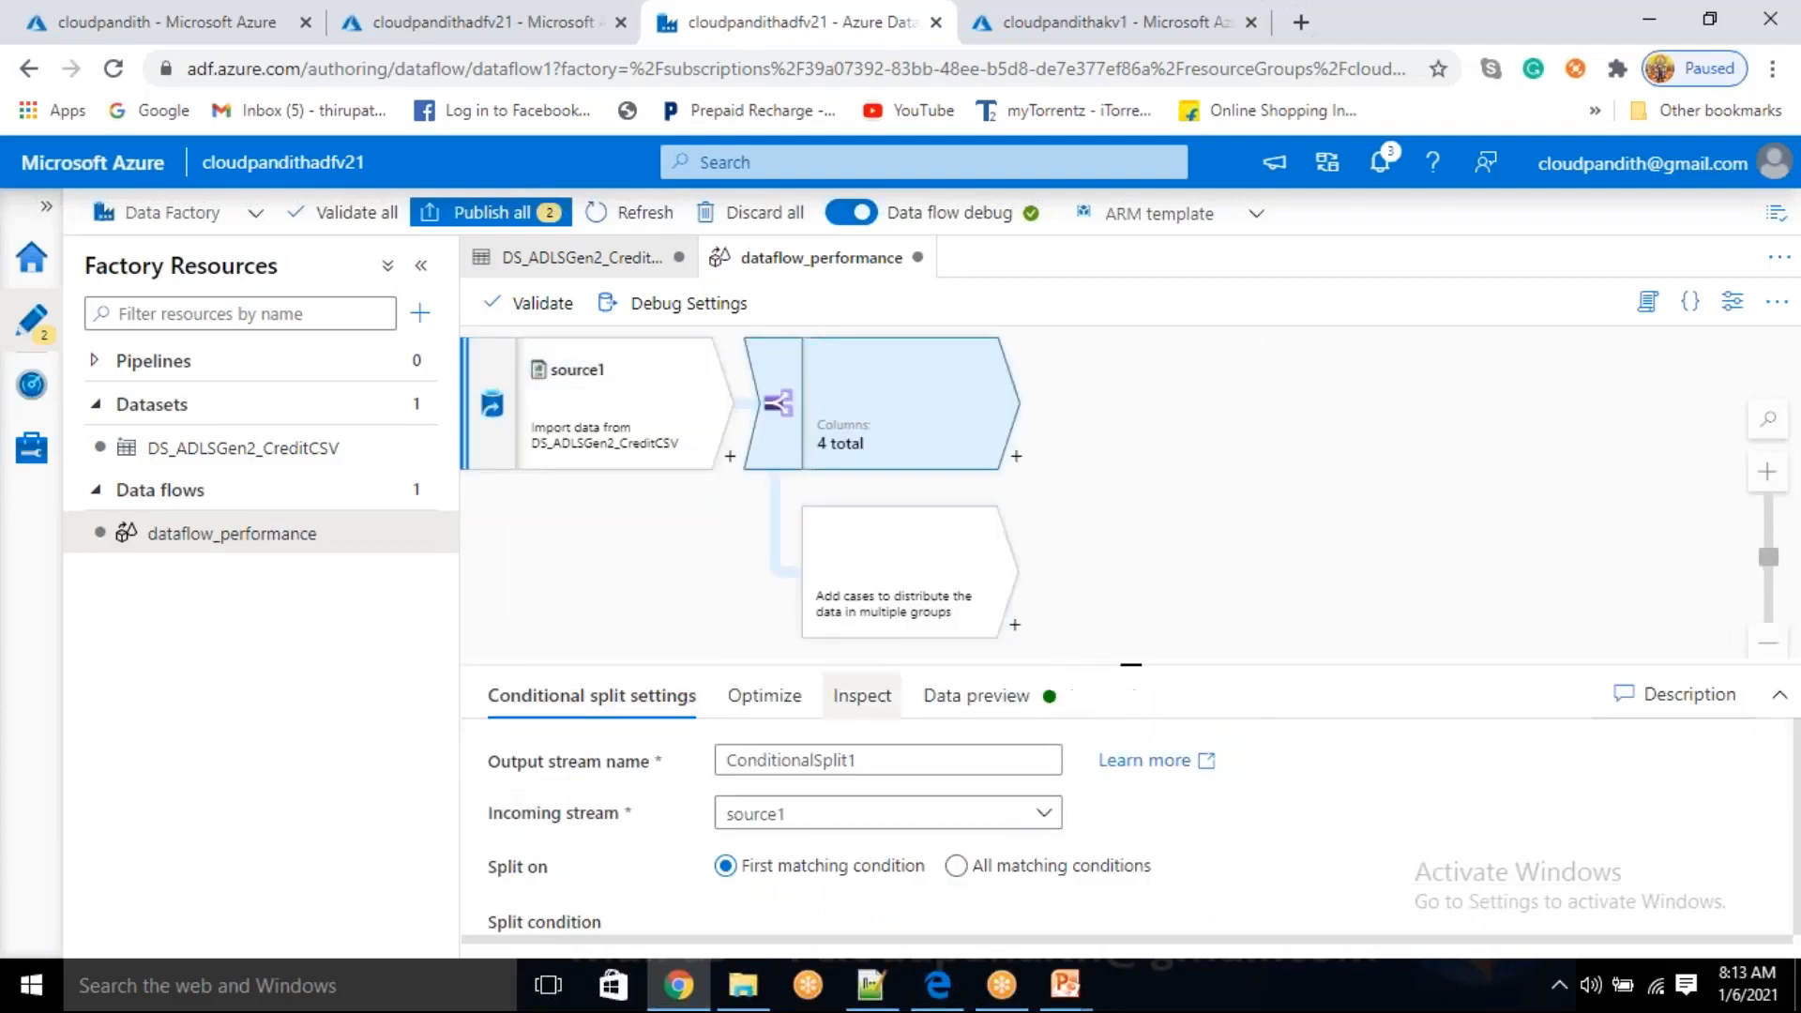
# - Name the conditional split's output streams toppers and customers, and split on all matching conditions
pyautogui.moveTo(1142, 664); pyautogui.dragTo(1131, 413)
pyautogui.click(786, 744)
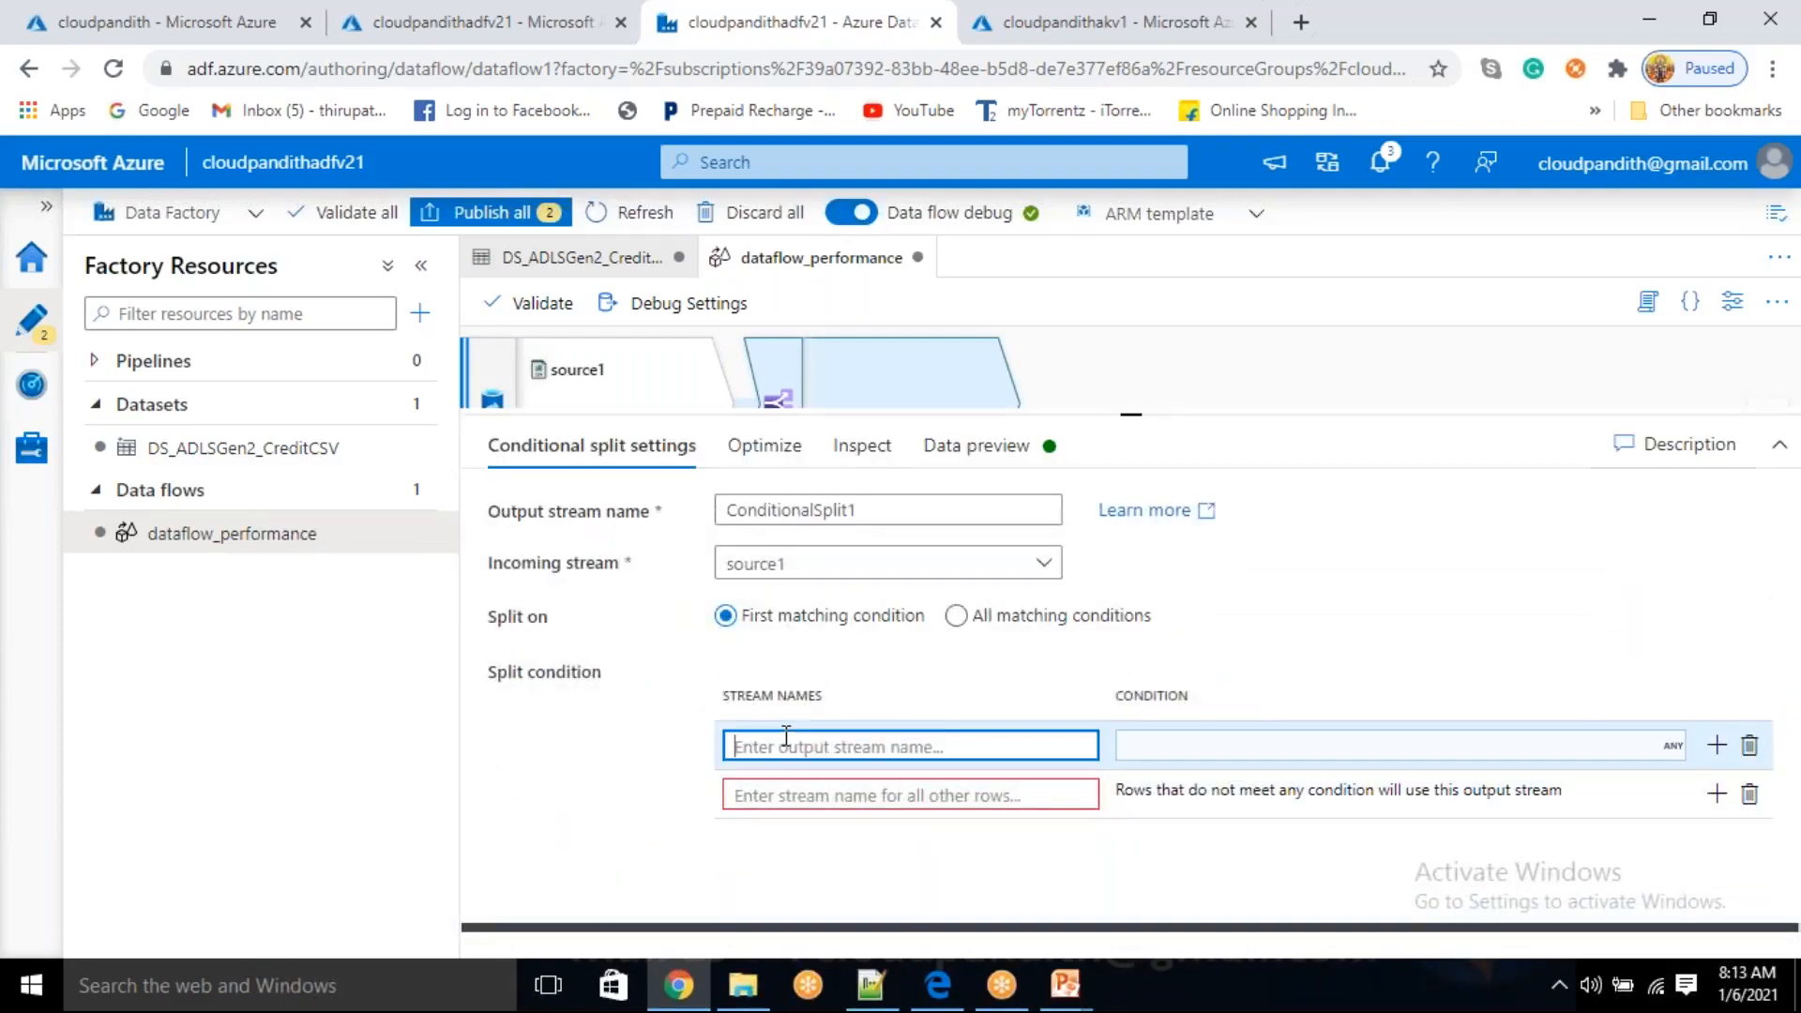
pyautogui.write('toppers')
pyautogui.click(797, 794)
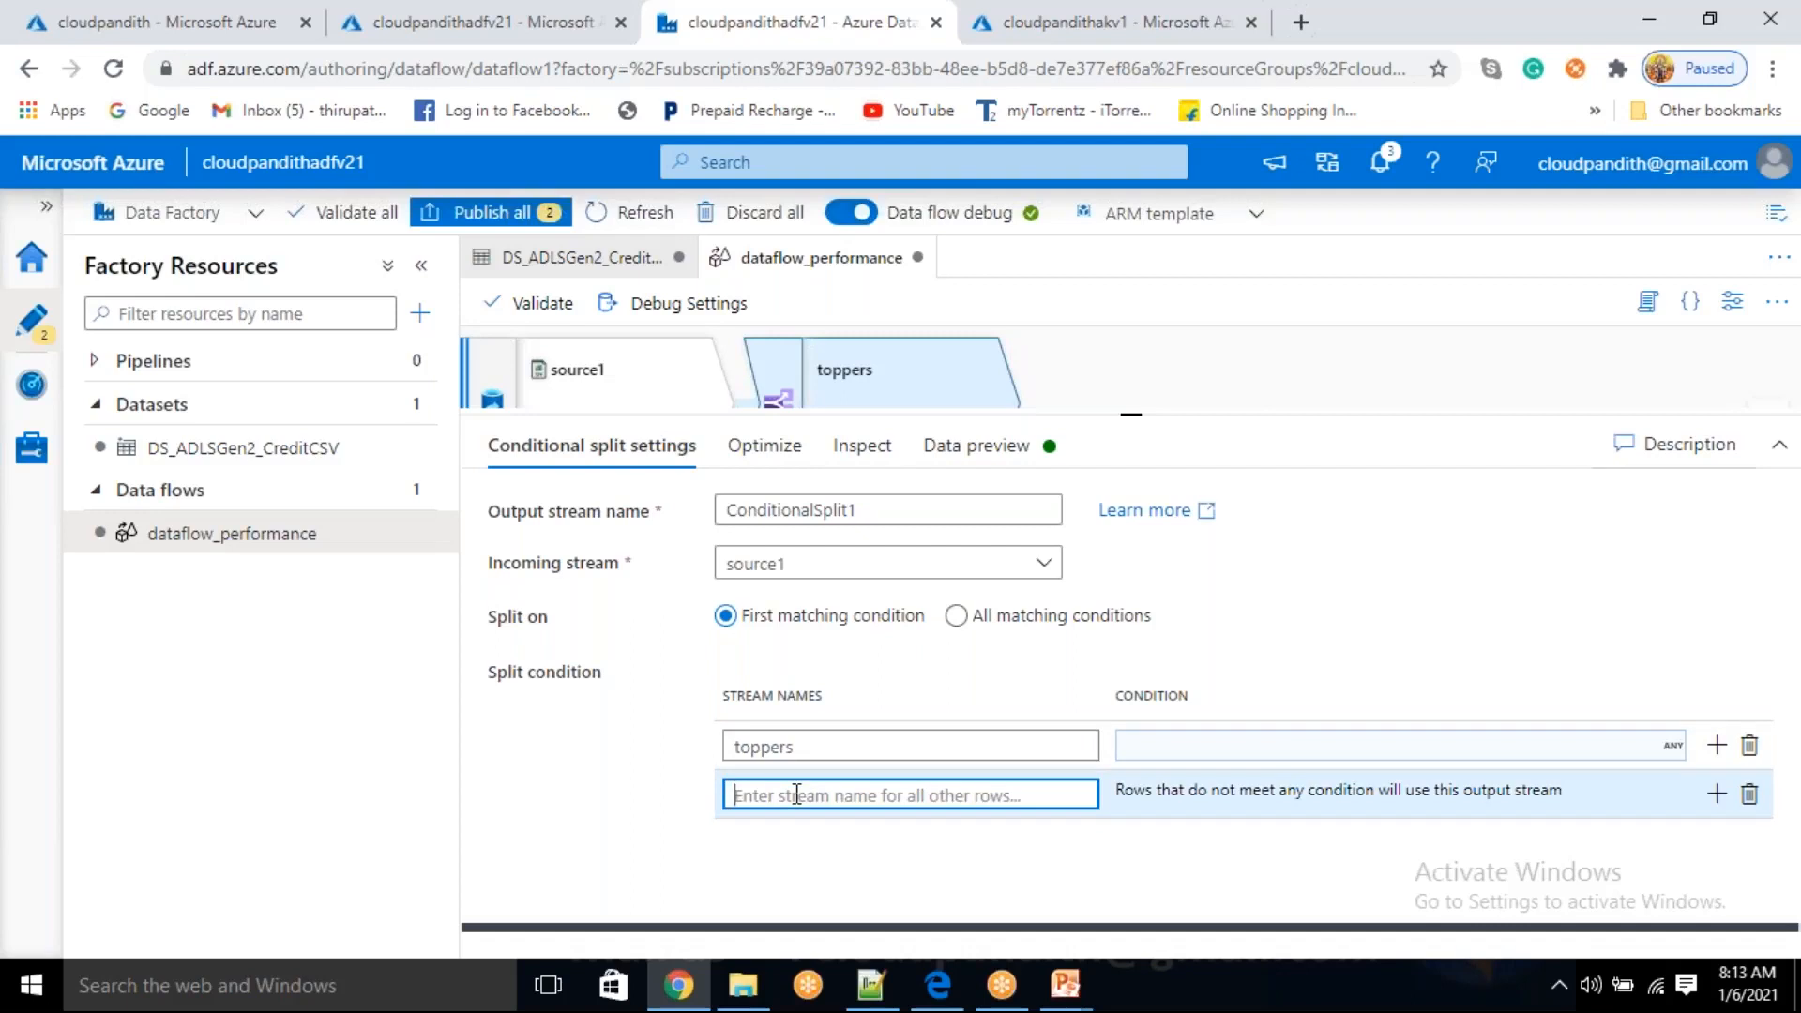
pyautogui.write('customers')
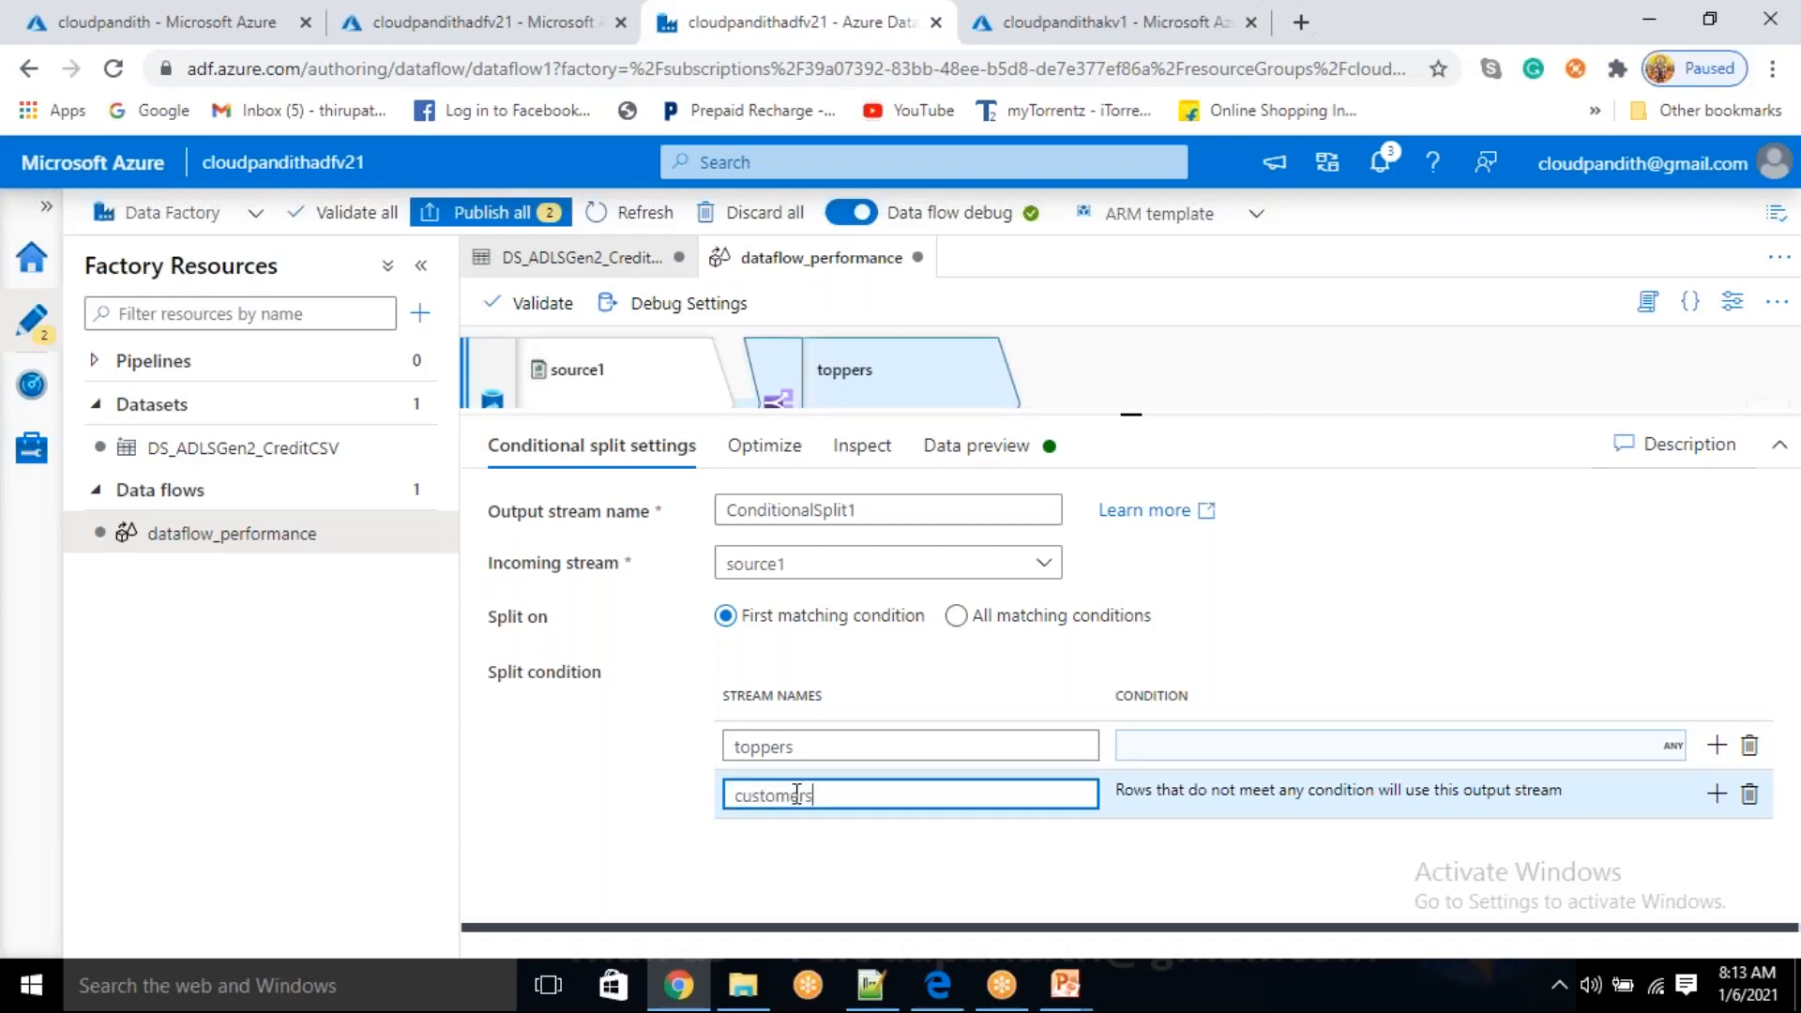
pyautogui.click(812, 749)
pyautogui.moveTo(813, 749); pyautogui.dragTo(739, 744)
pyautogui.click(955, 619)
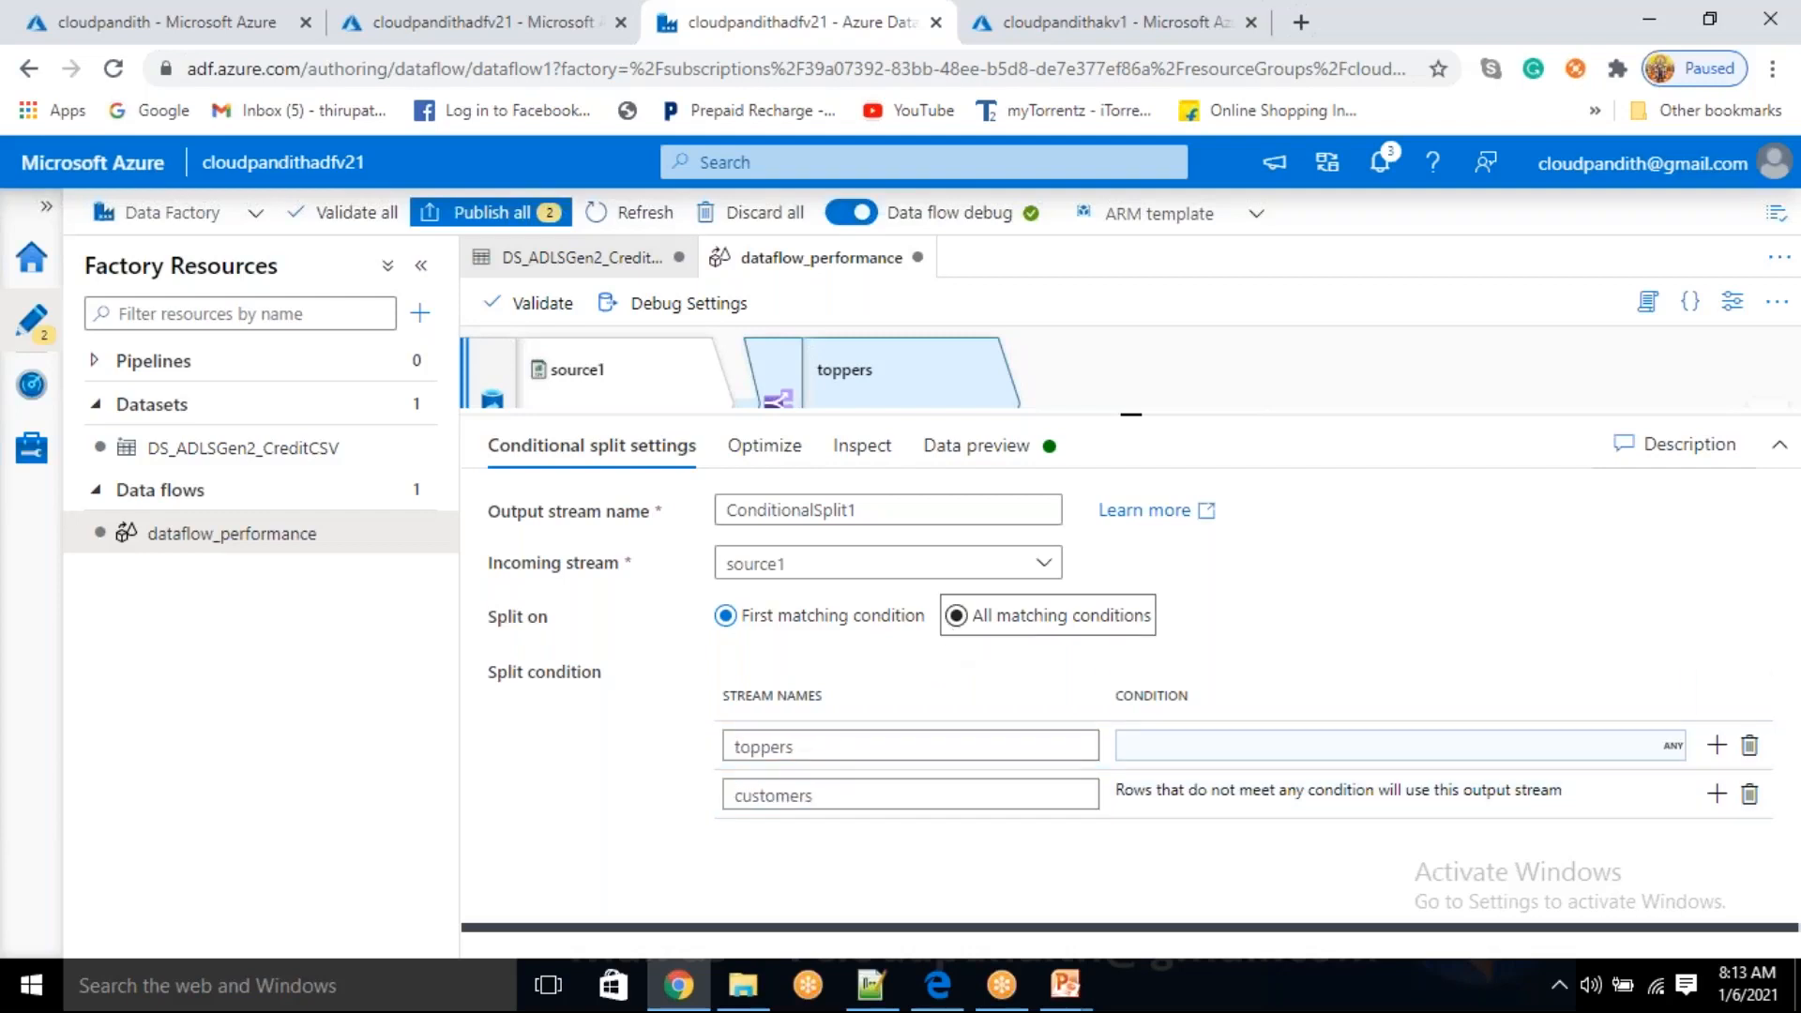
# - Start the split condition expression for the toppers stream with the greater() function
pyautogui.click(867, 743)
pyautogui.moveTo(828, 805); pyautogui.dragTo(739, 799)
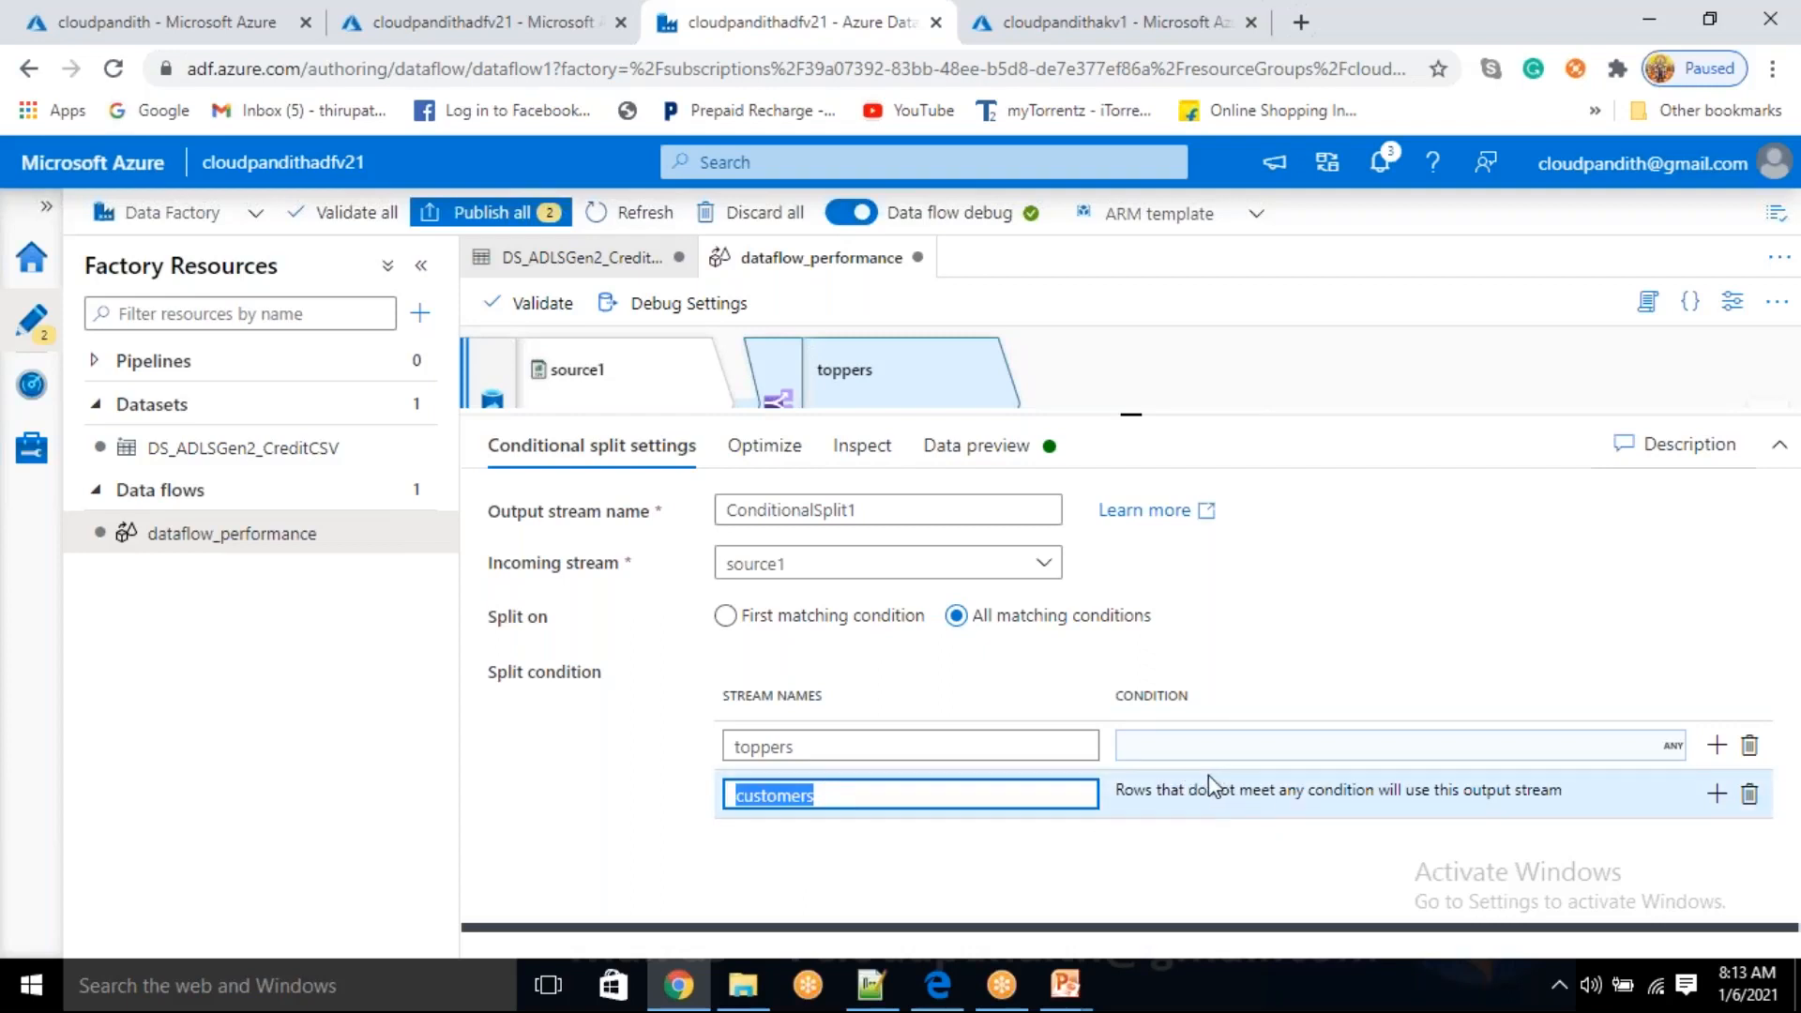
pyautogui.click(1147, 750)
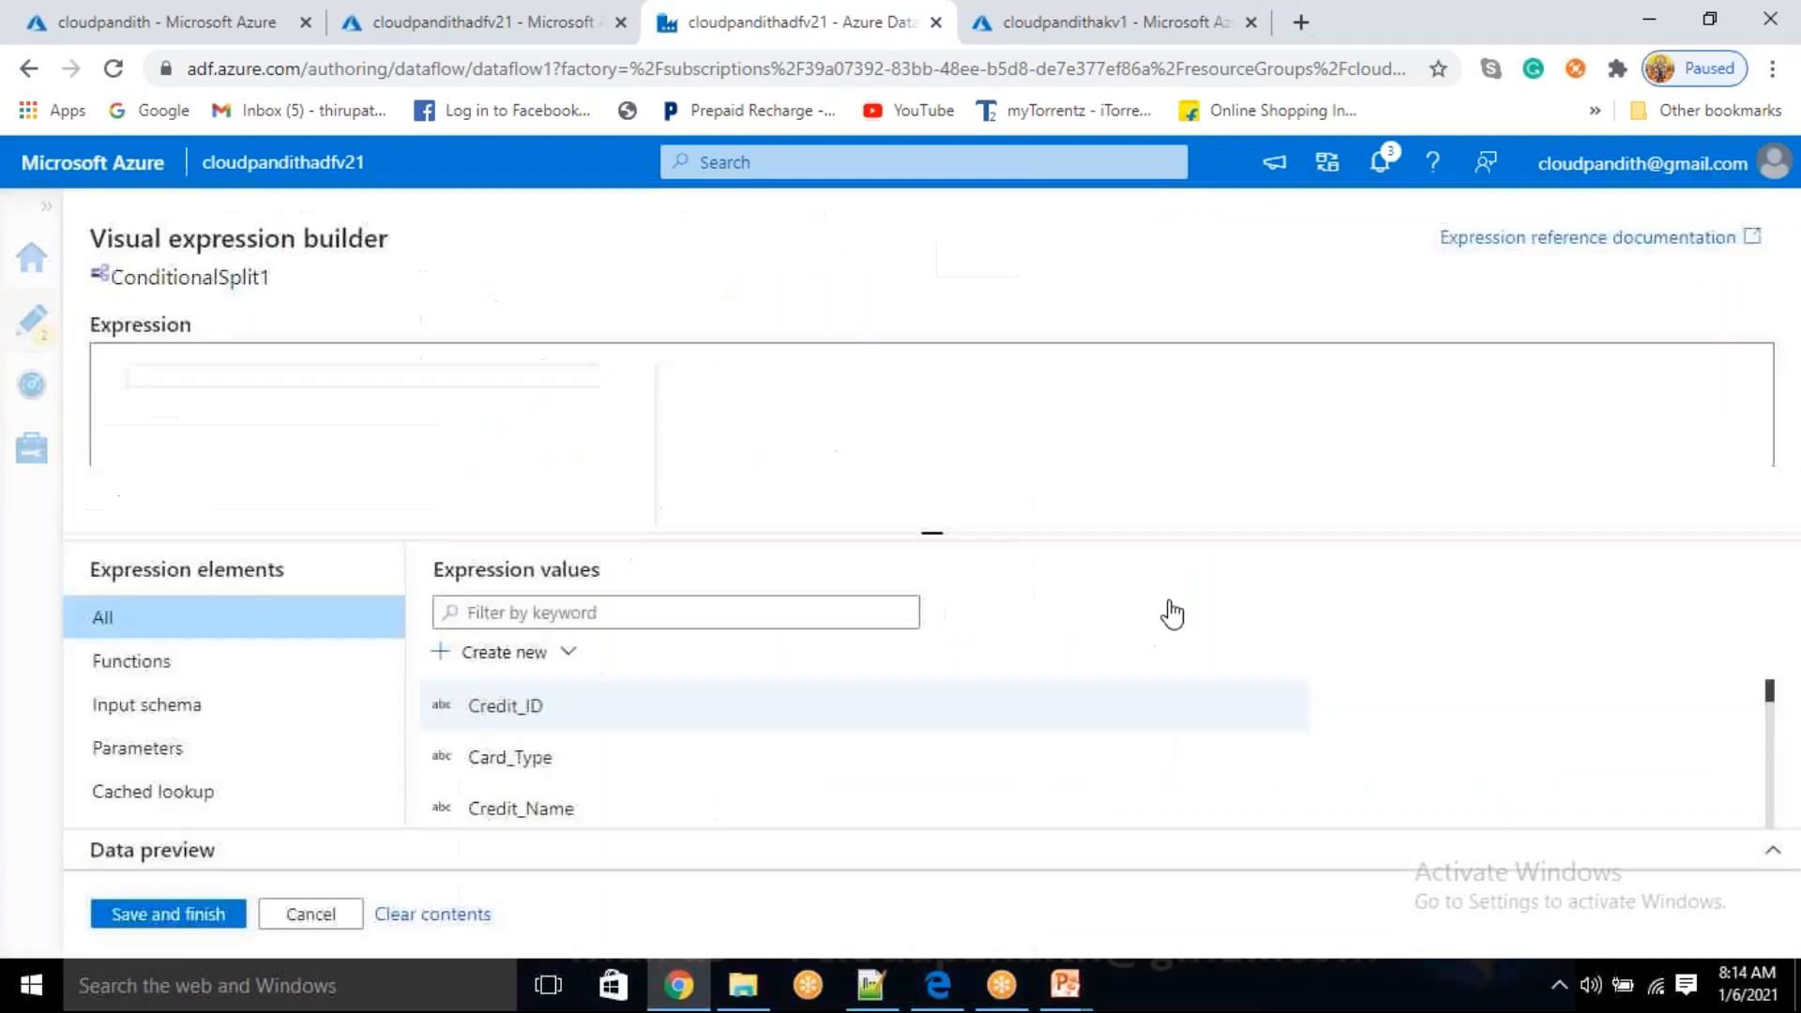
pyautogui.scroll(-2, 551, 778)
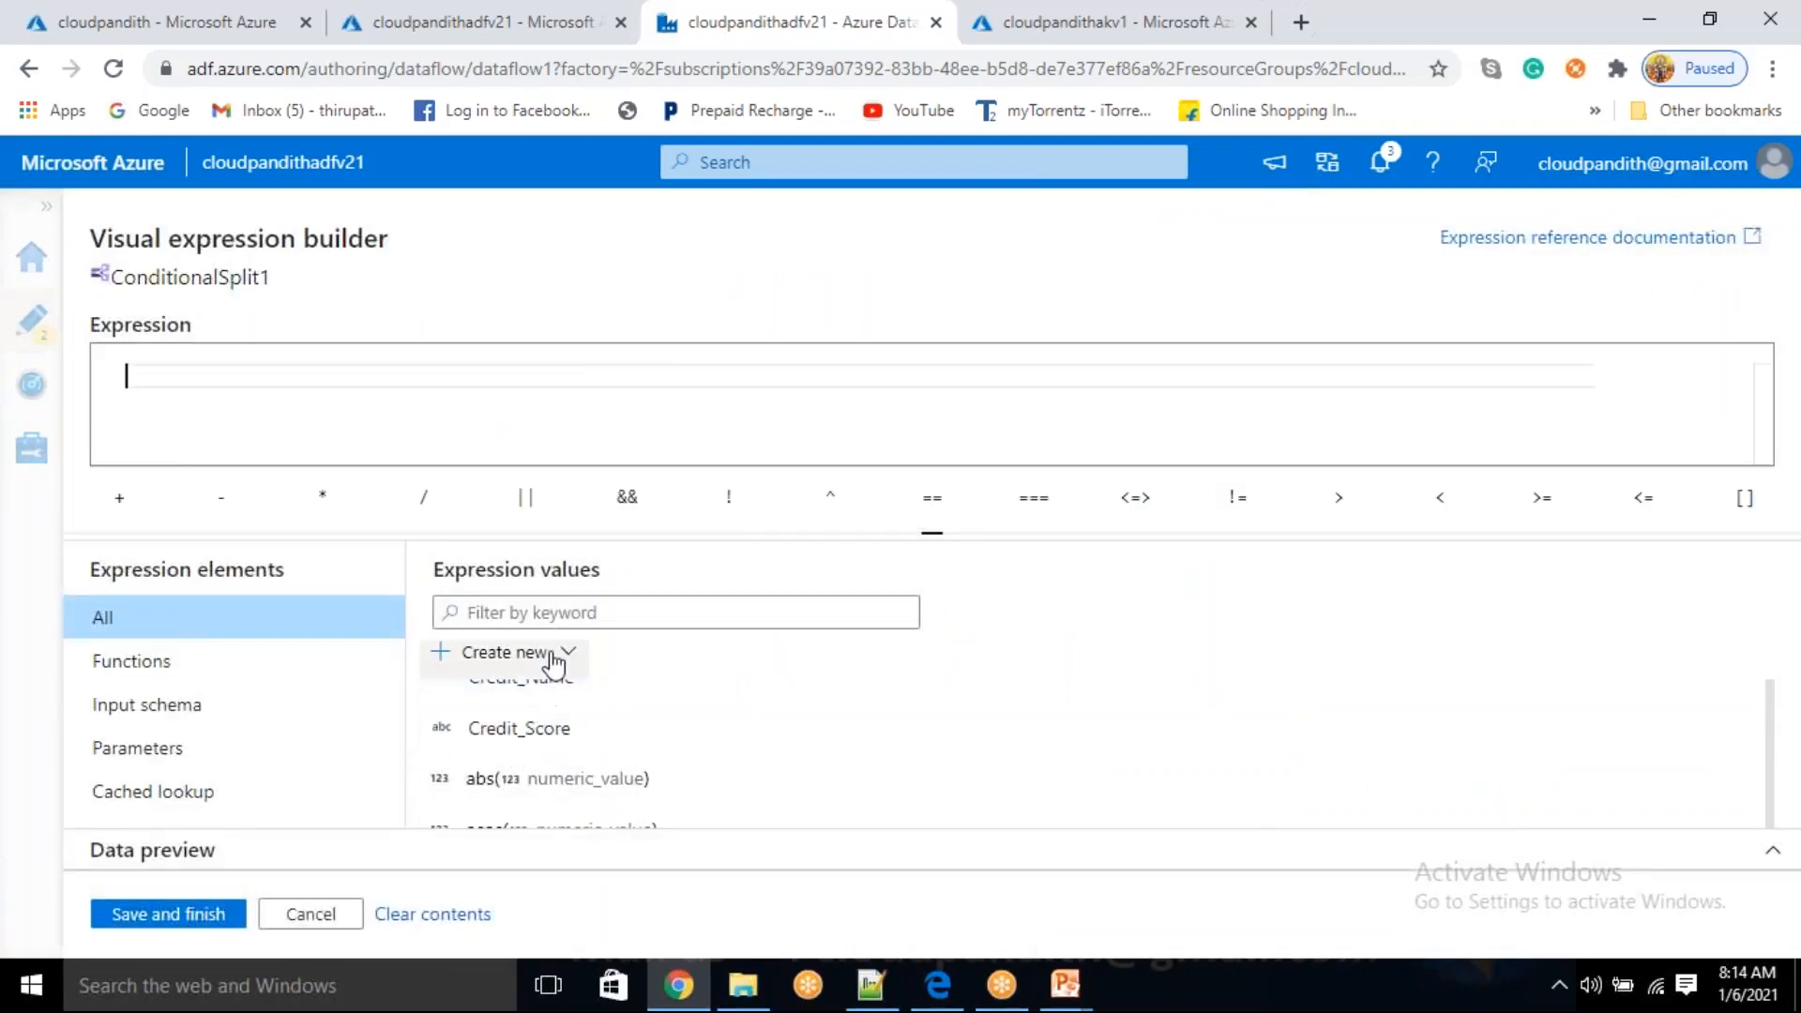
pyautogui.click(553, 615)
pyautogui.write('greate')
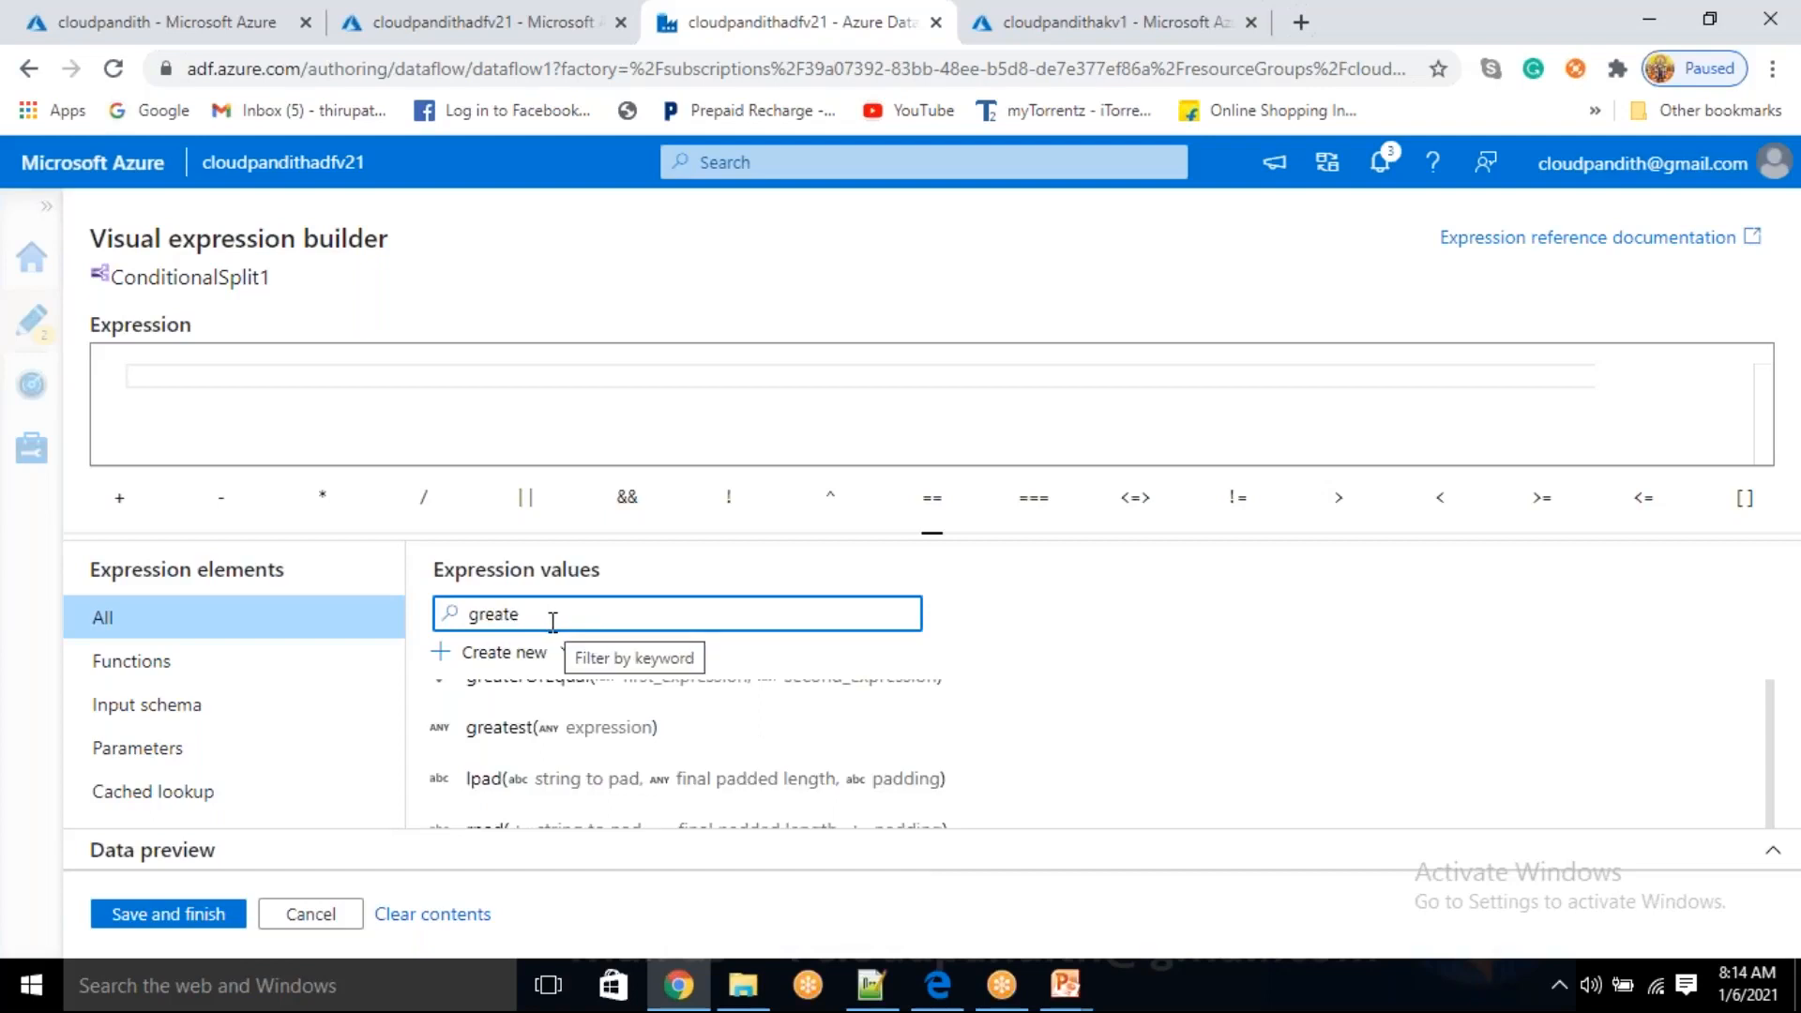
pyautogui.scroll(2, 570, 779)
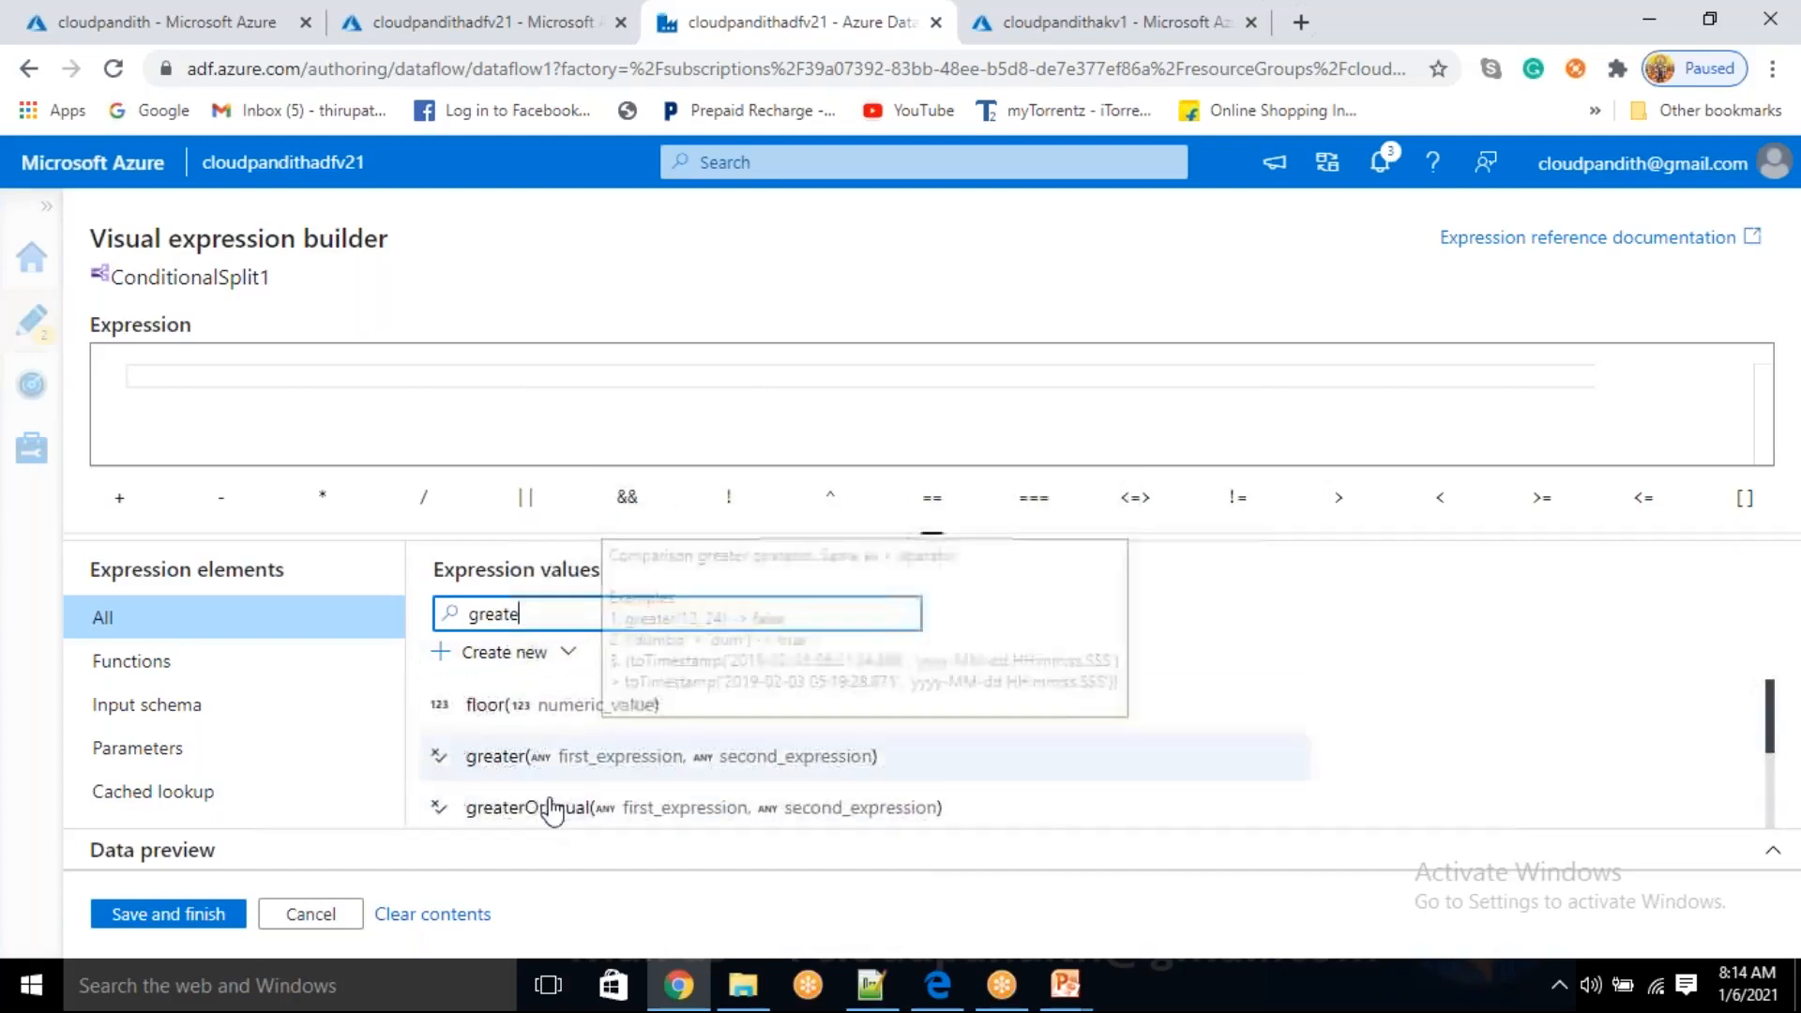
pyautogui.click(537, 765)
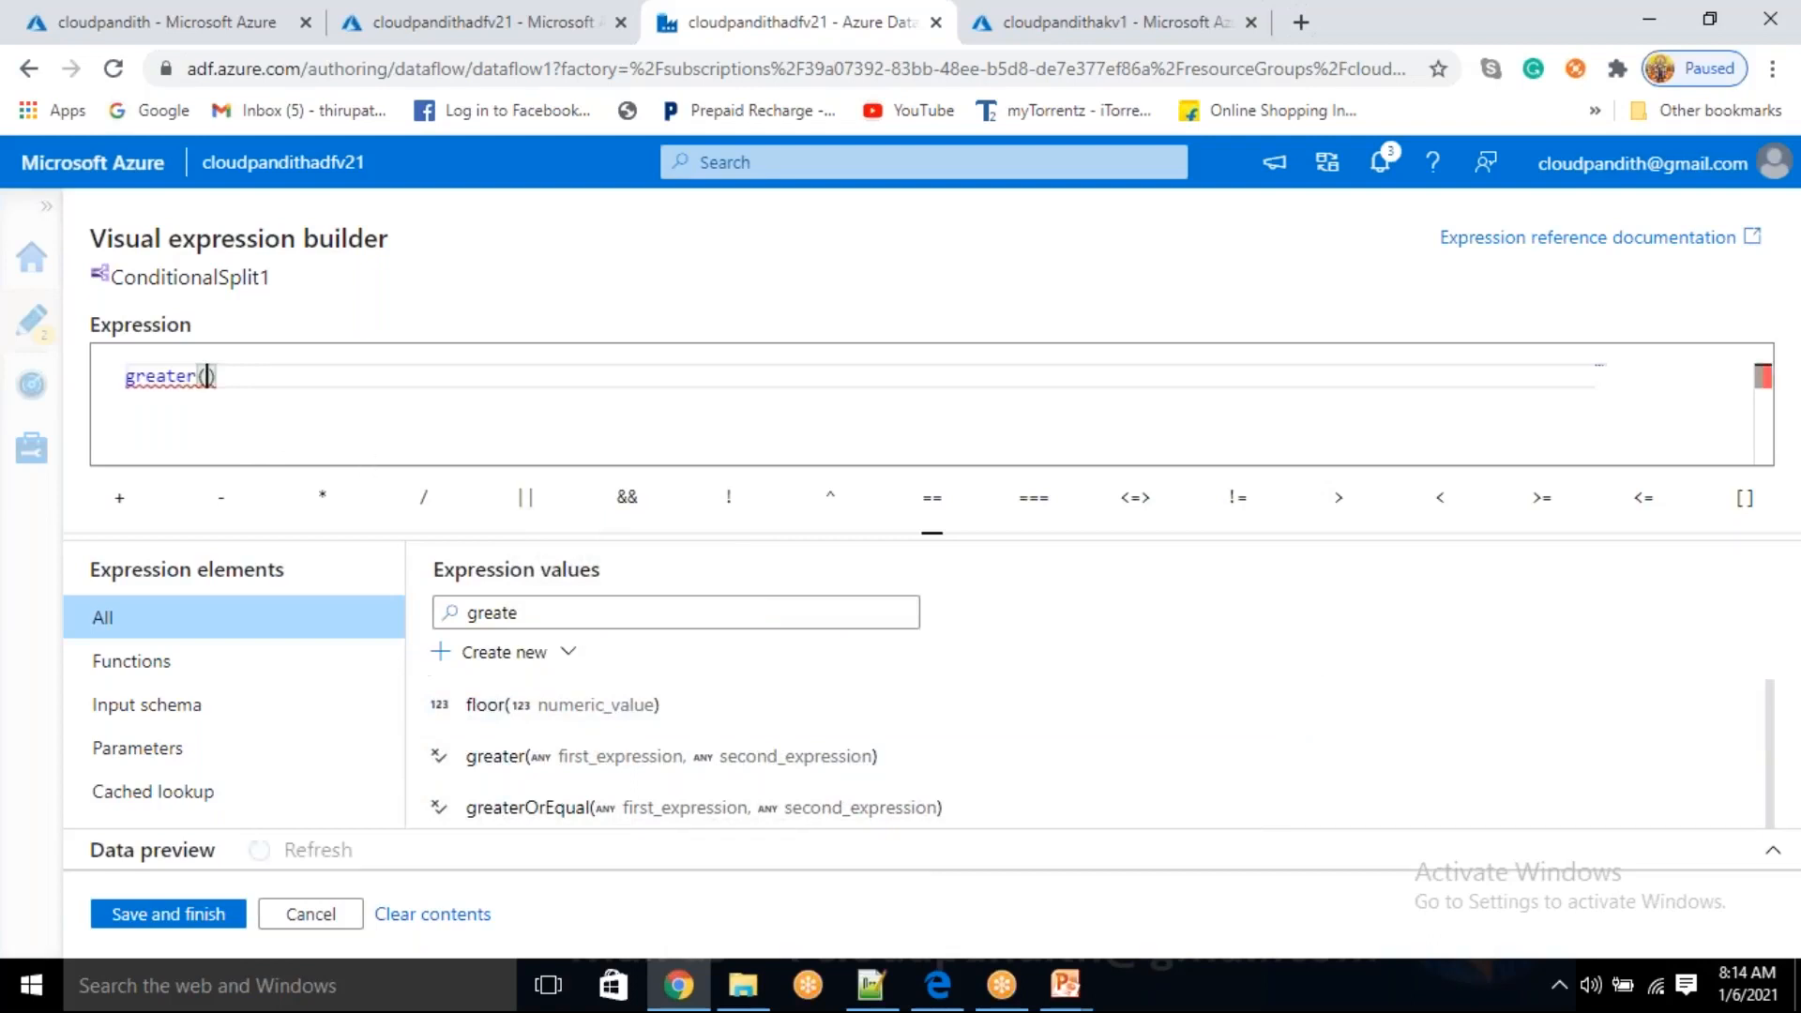
# - Fill the greater() function with the Credit_Score column and 1000 as its arguments
pyautogui.moveTo(540, 621); pyautogui.dragTo(440, 615)
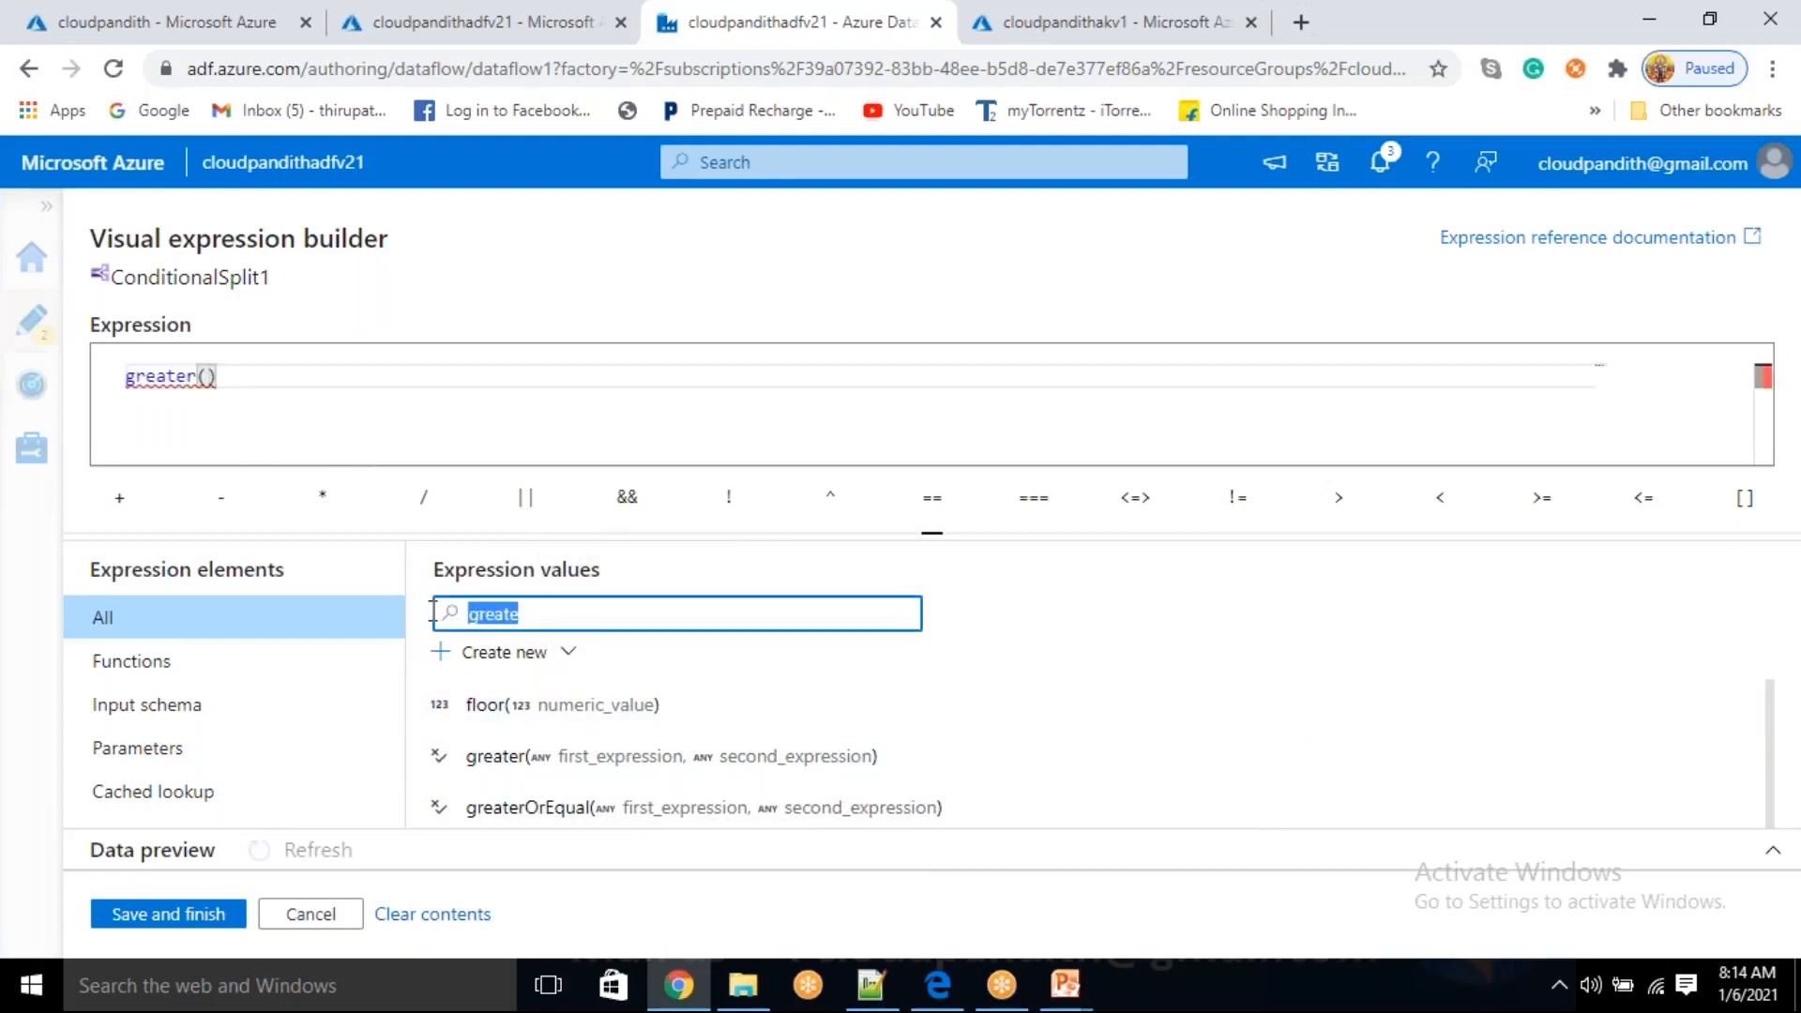
pyautogui.press('BackSpace')
pyautogui.scroll(-3, 574, 768)
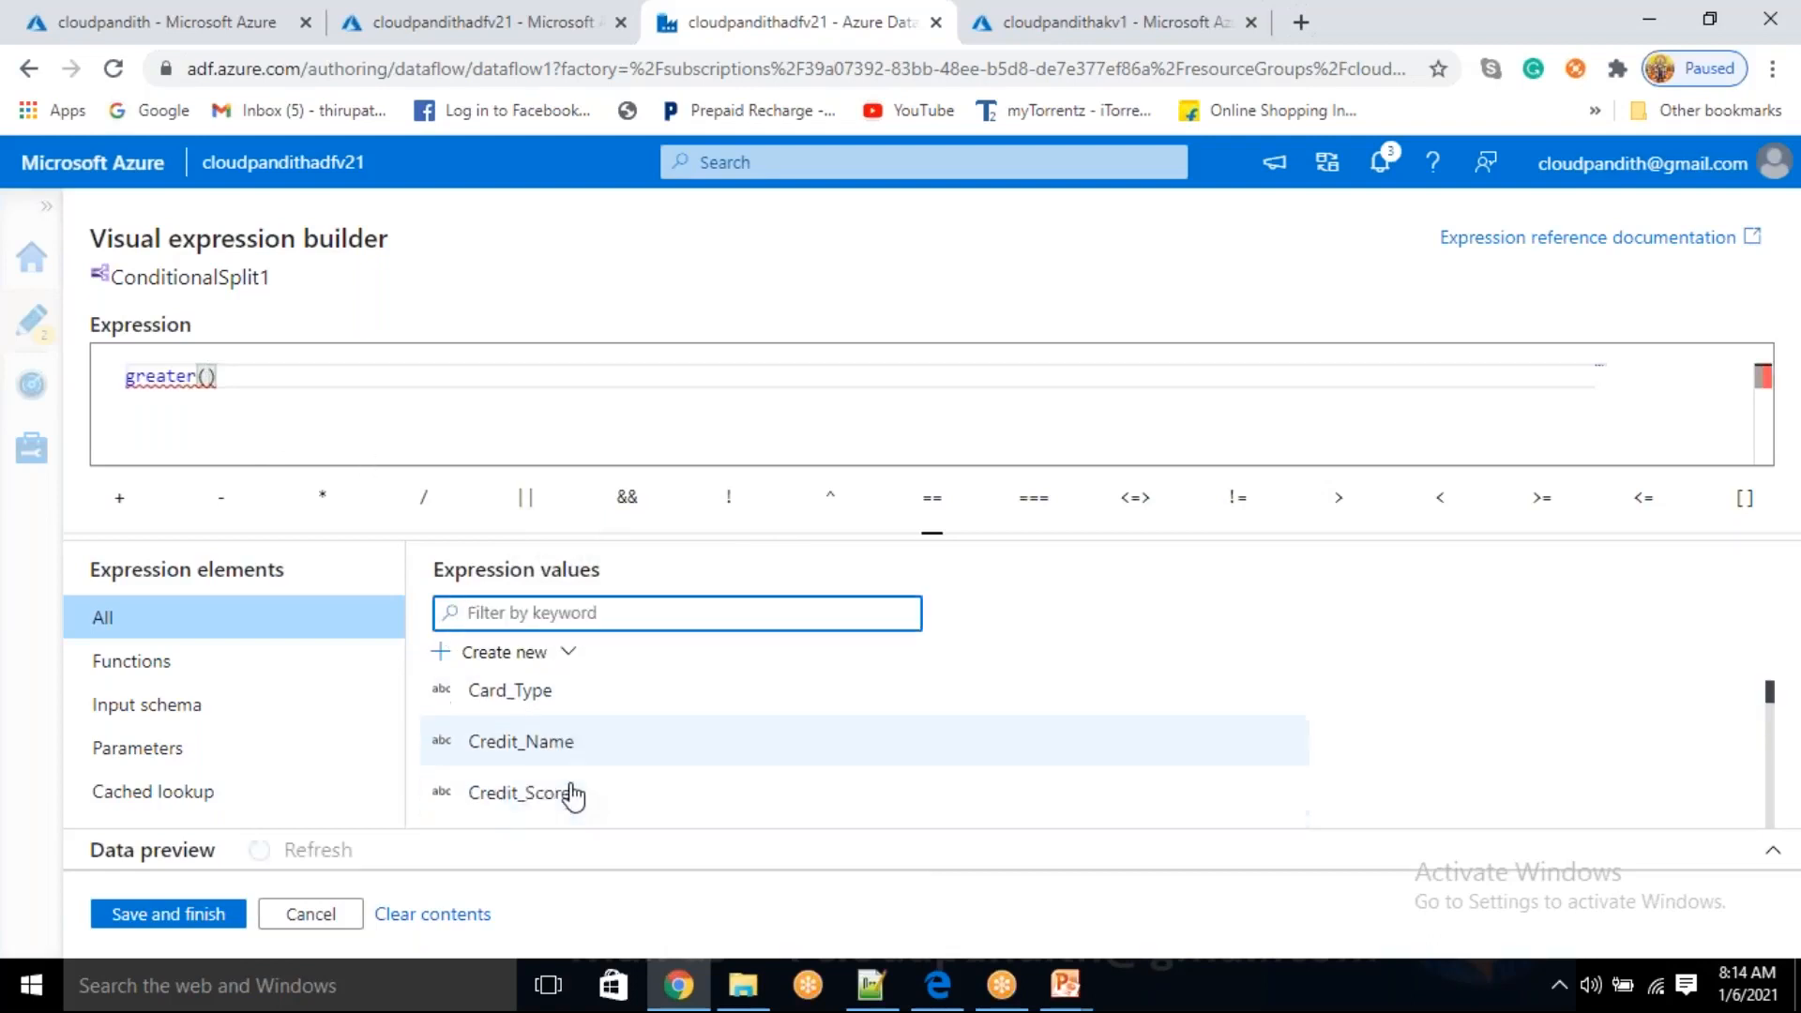
pyautogui.click(553, 754)
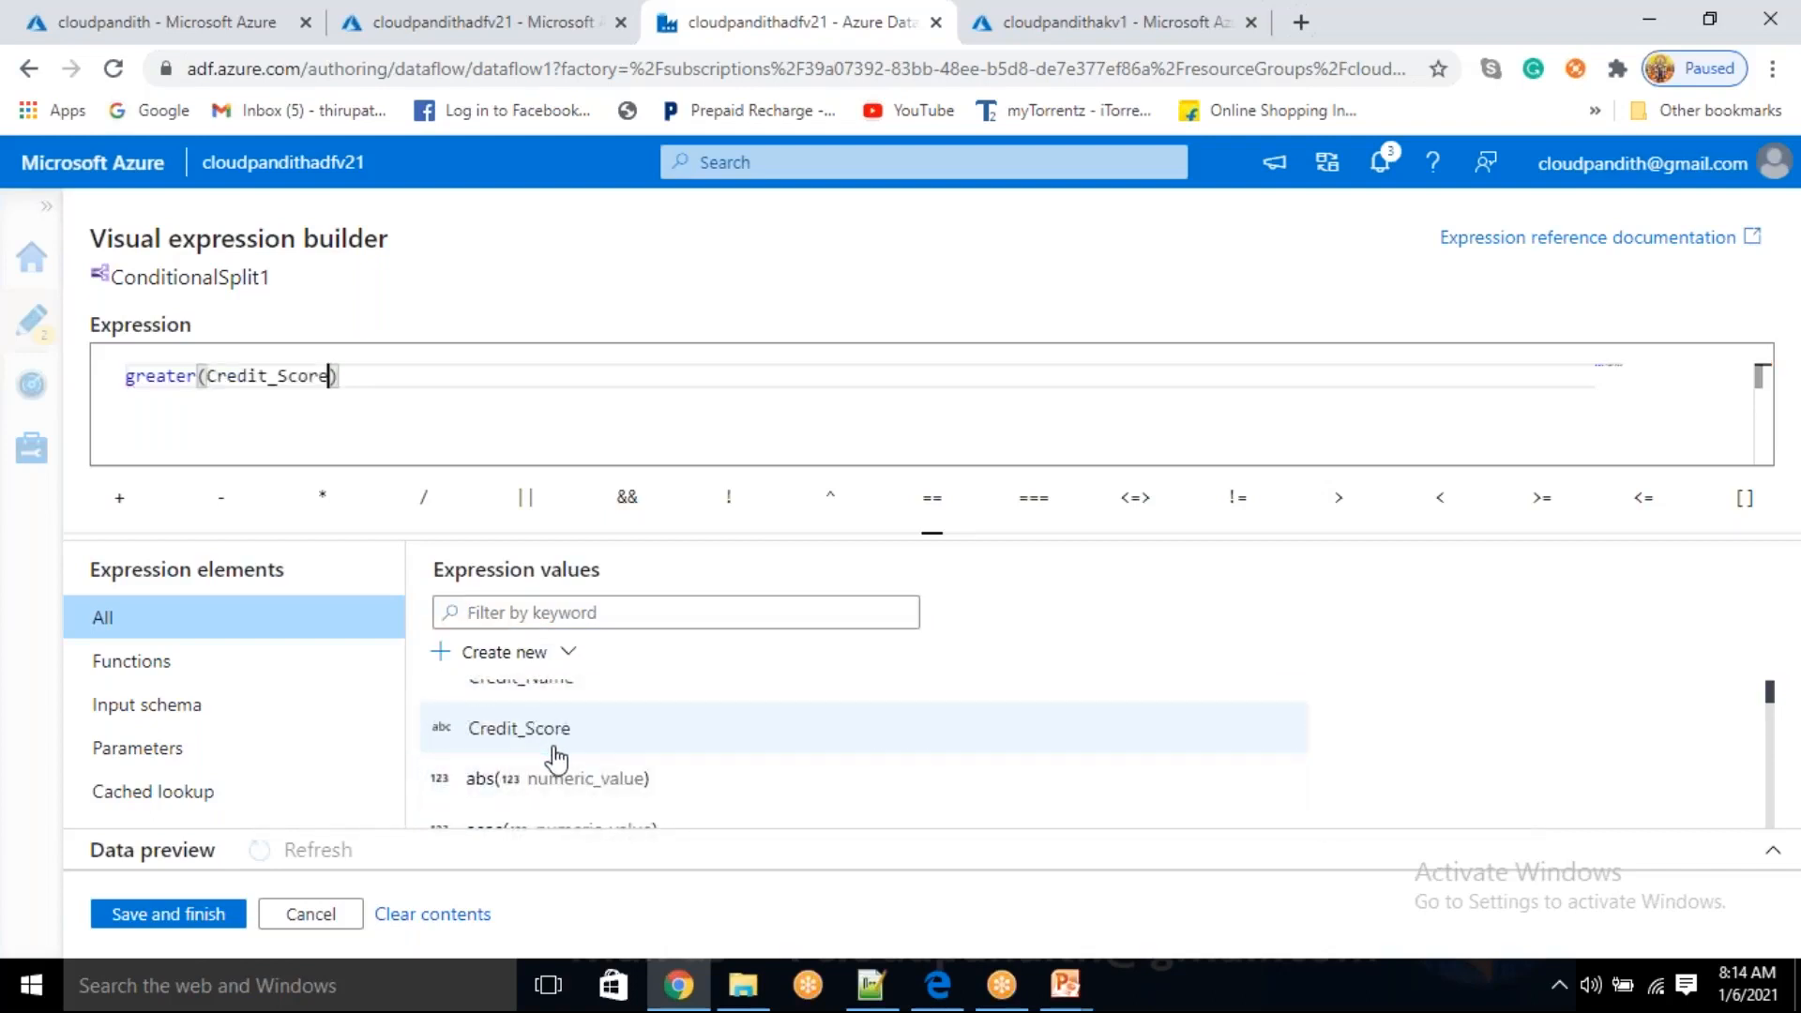
pyautogui.write(',1000')
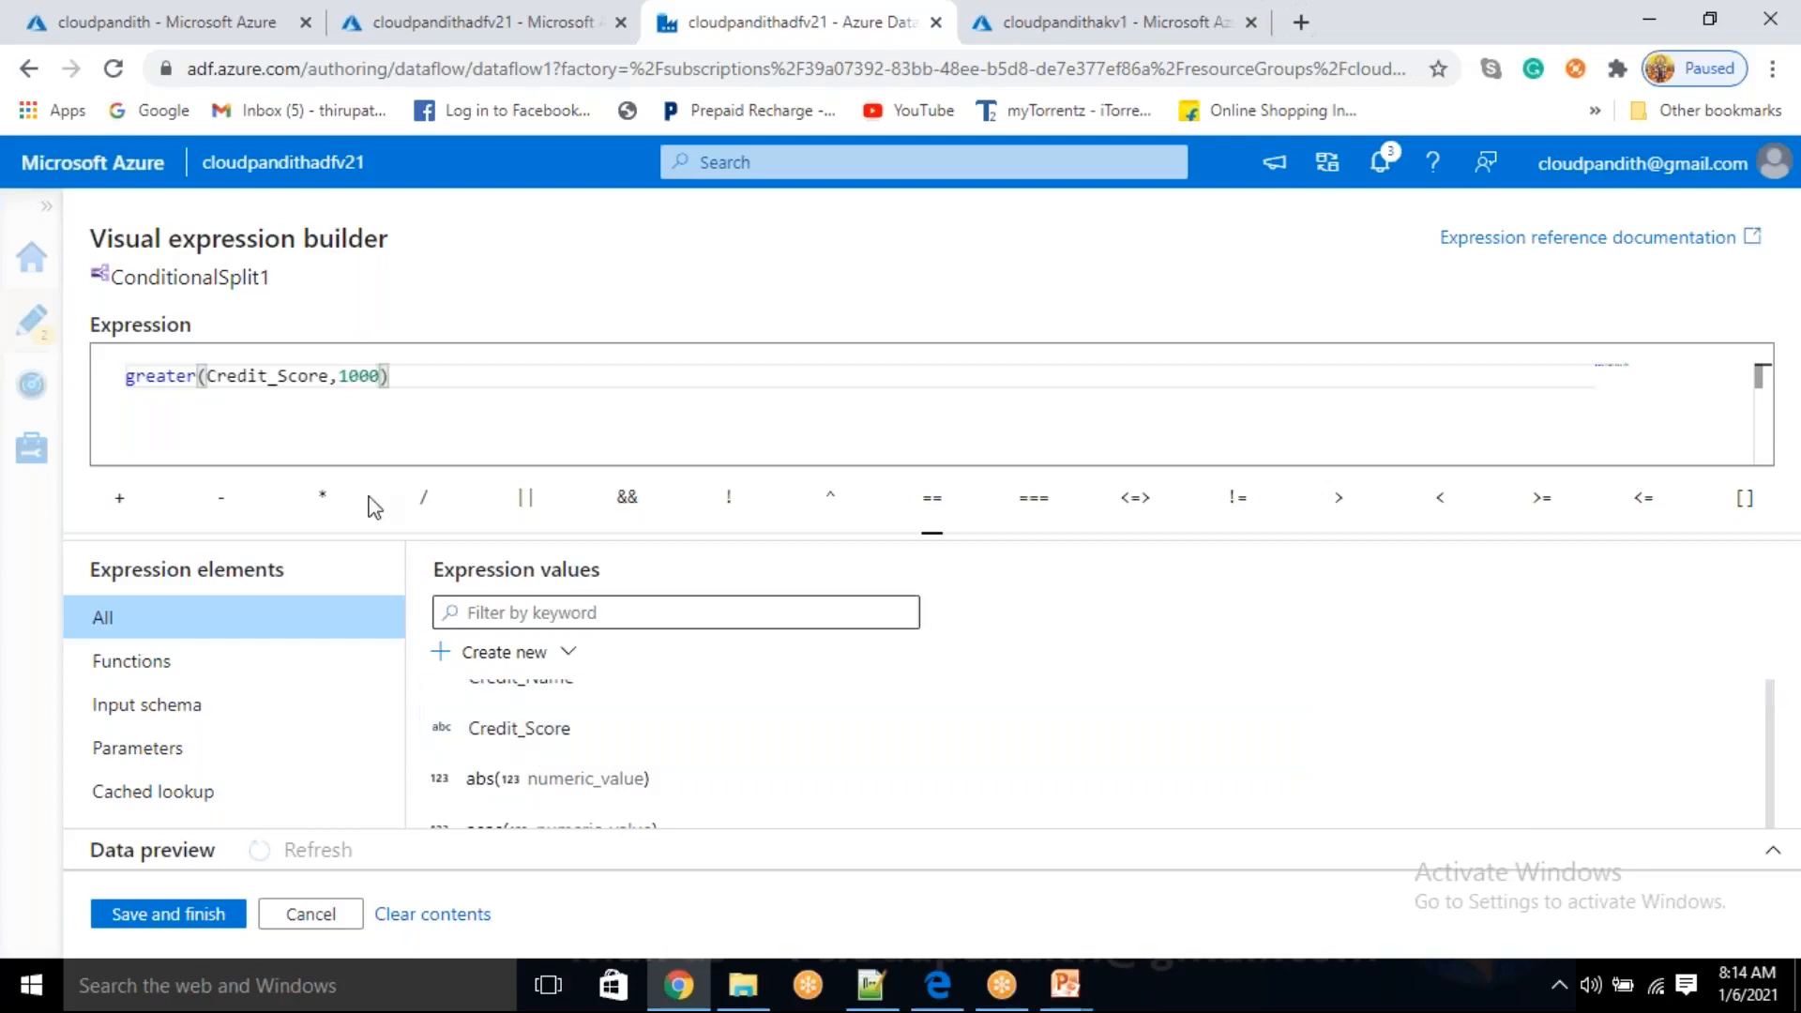
# - Wrap Credit_Score in toInteger() so the expression reads greater(toInteger(Credit_Score),1000), and save it
pyautogui.doubleClick(346, 373)
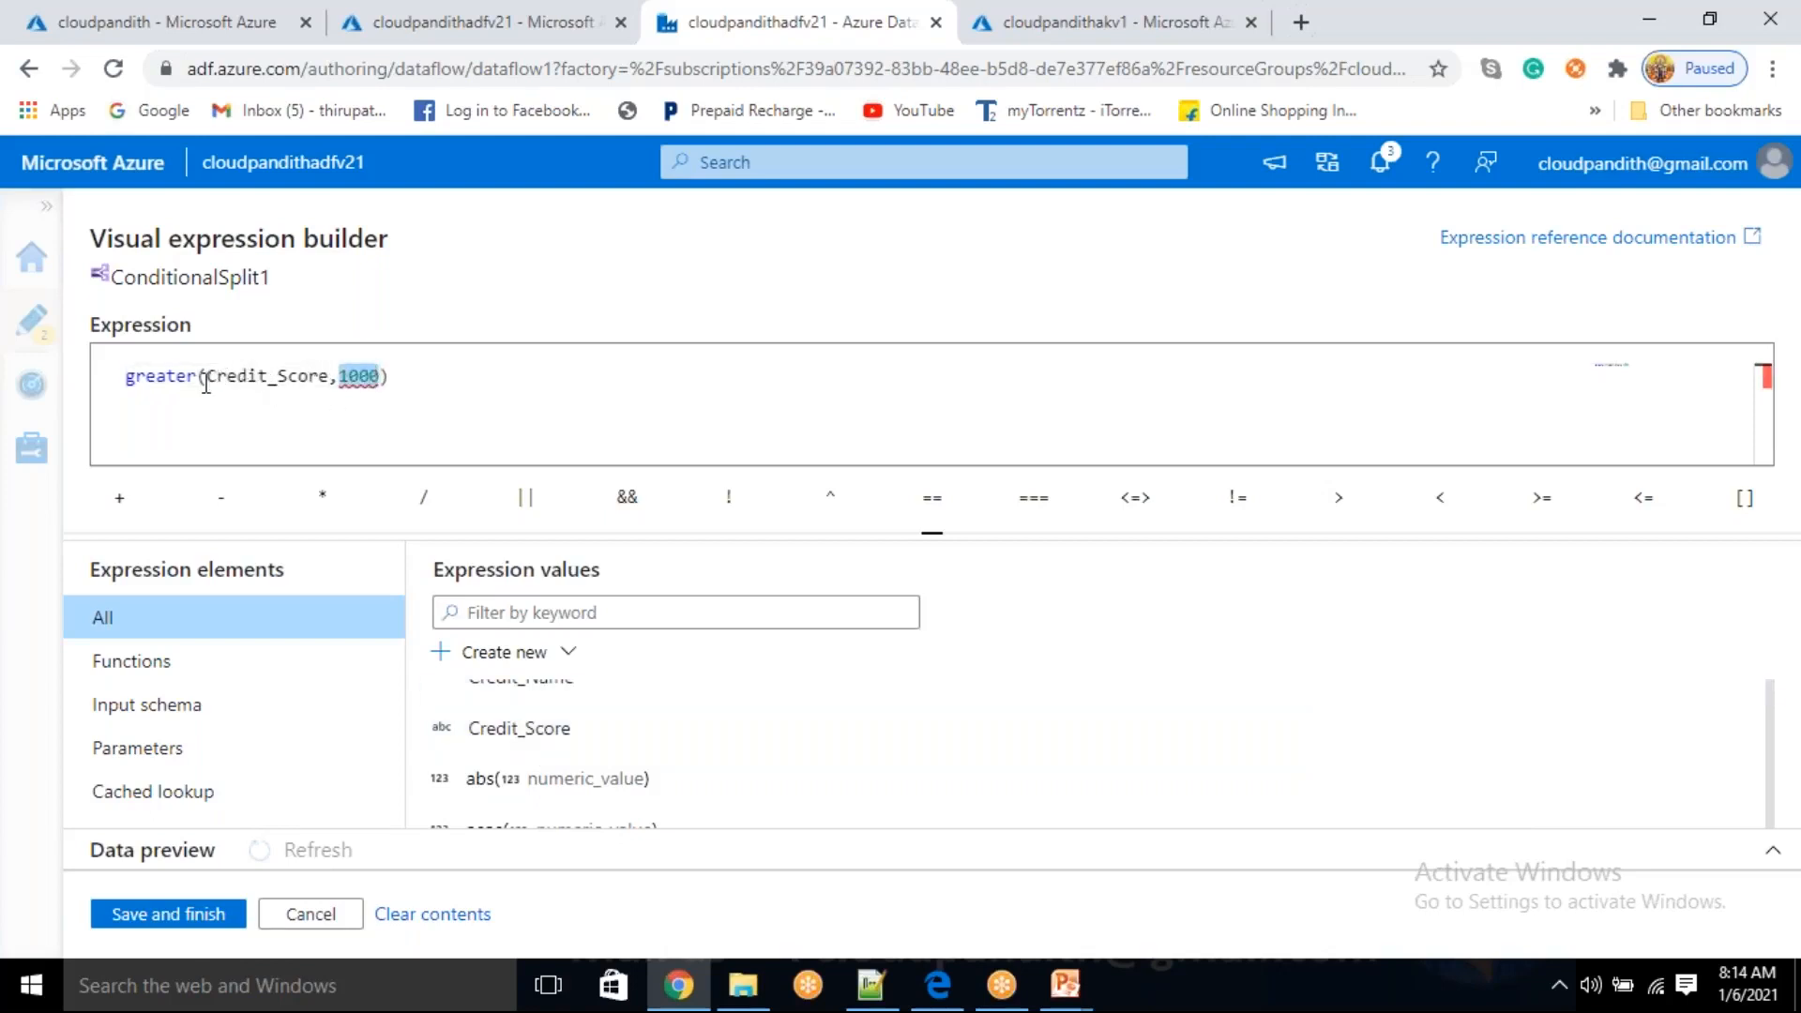
pyautogui.click(206, 375)
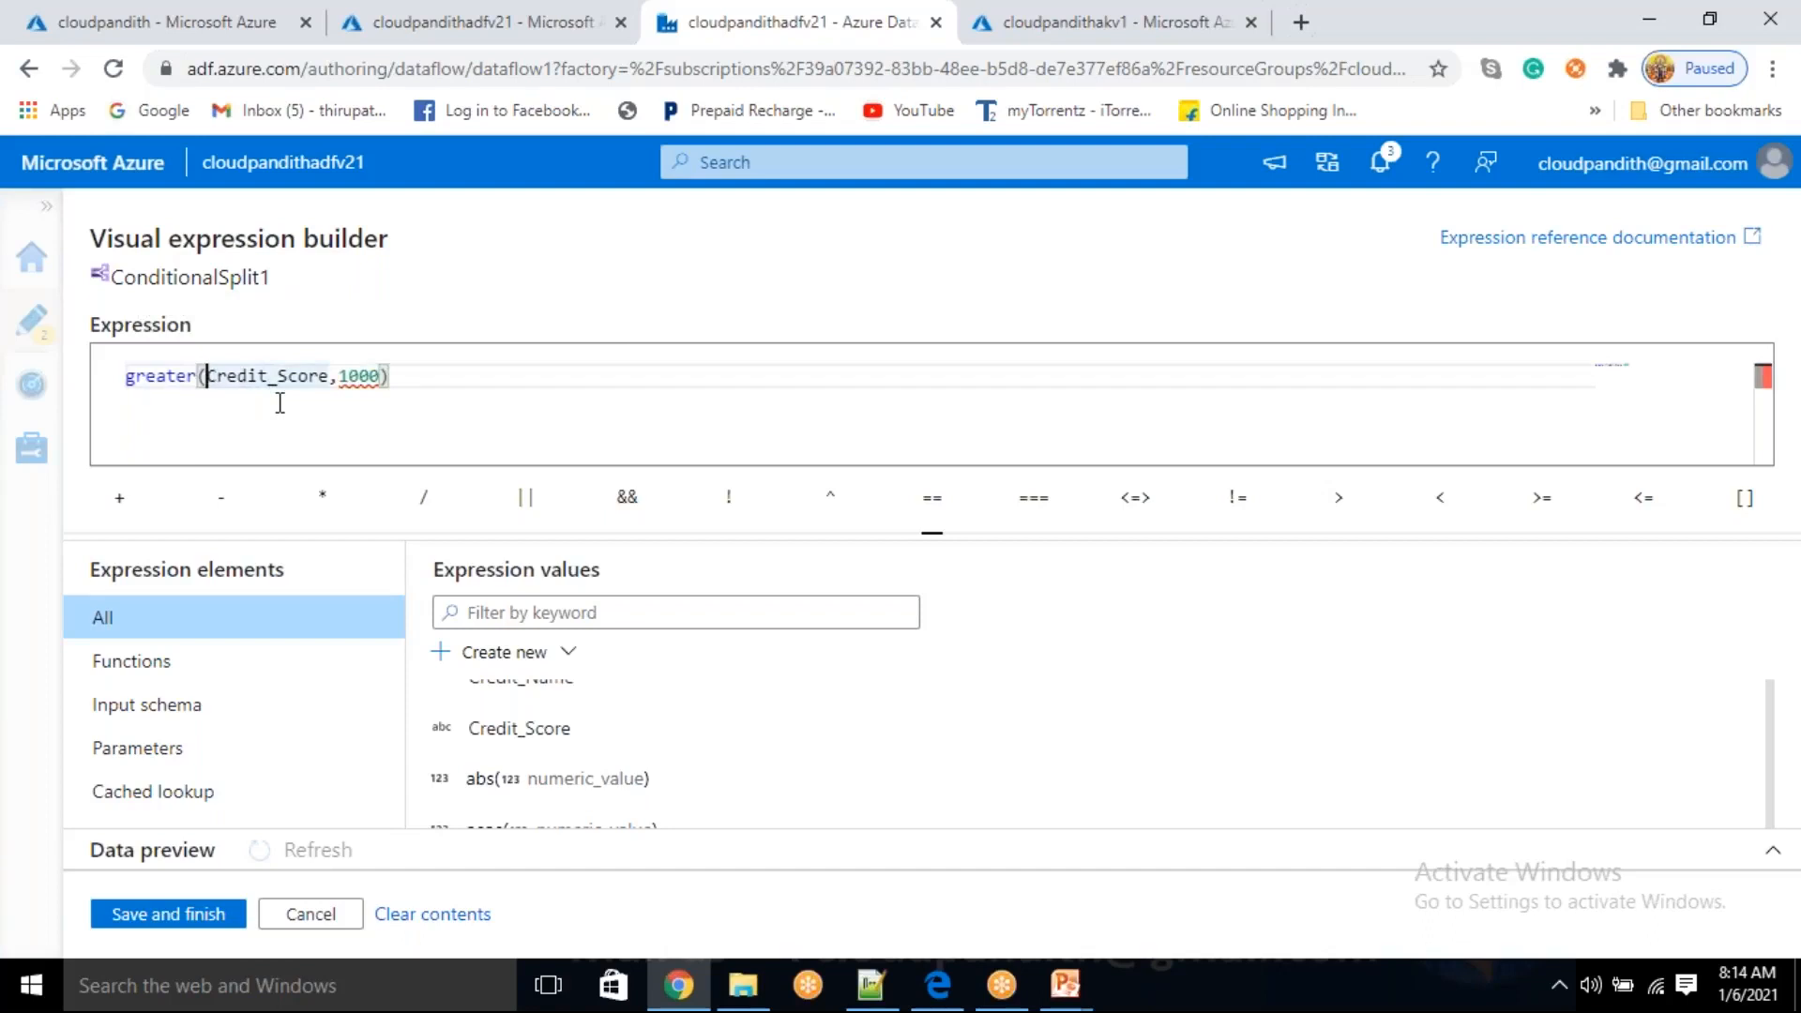
pyautogui.write('toInteger(')
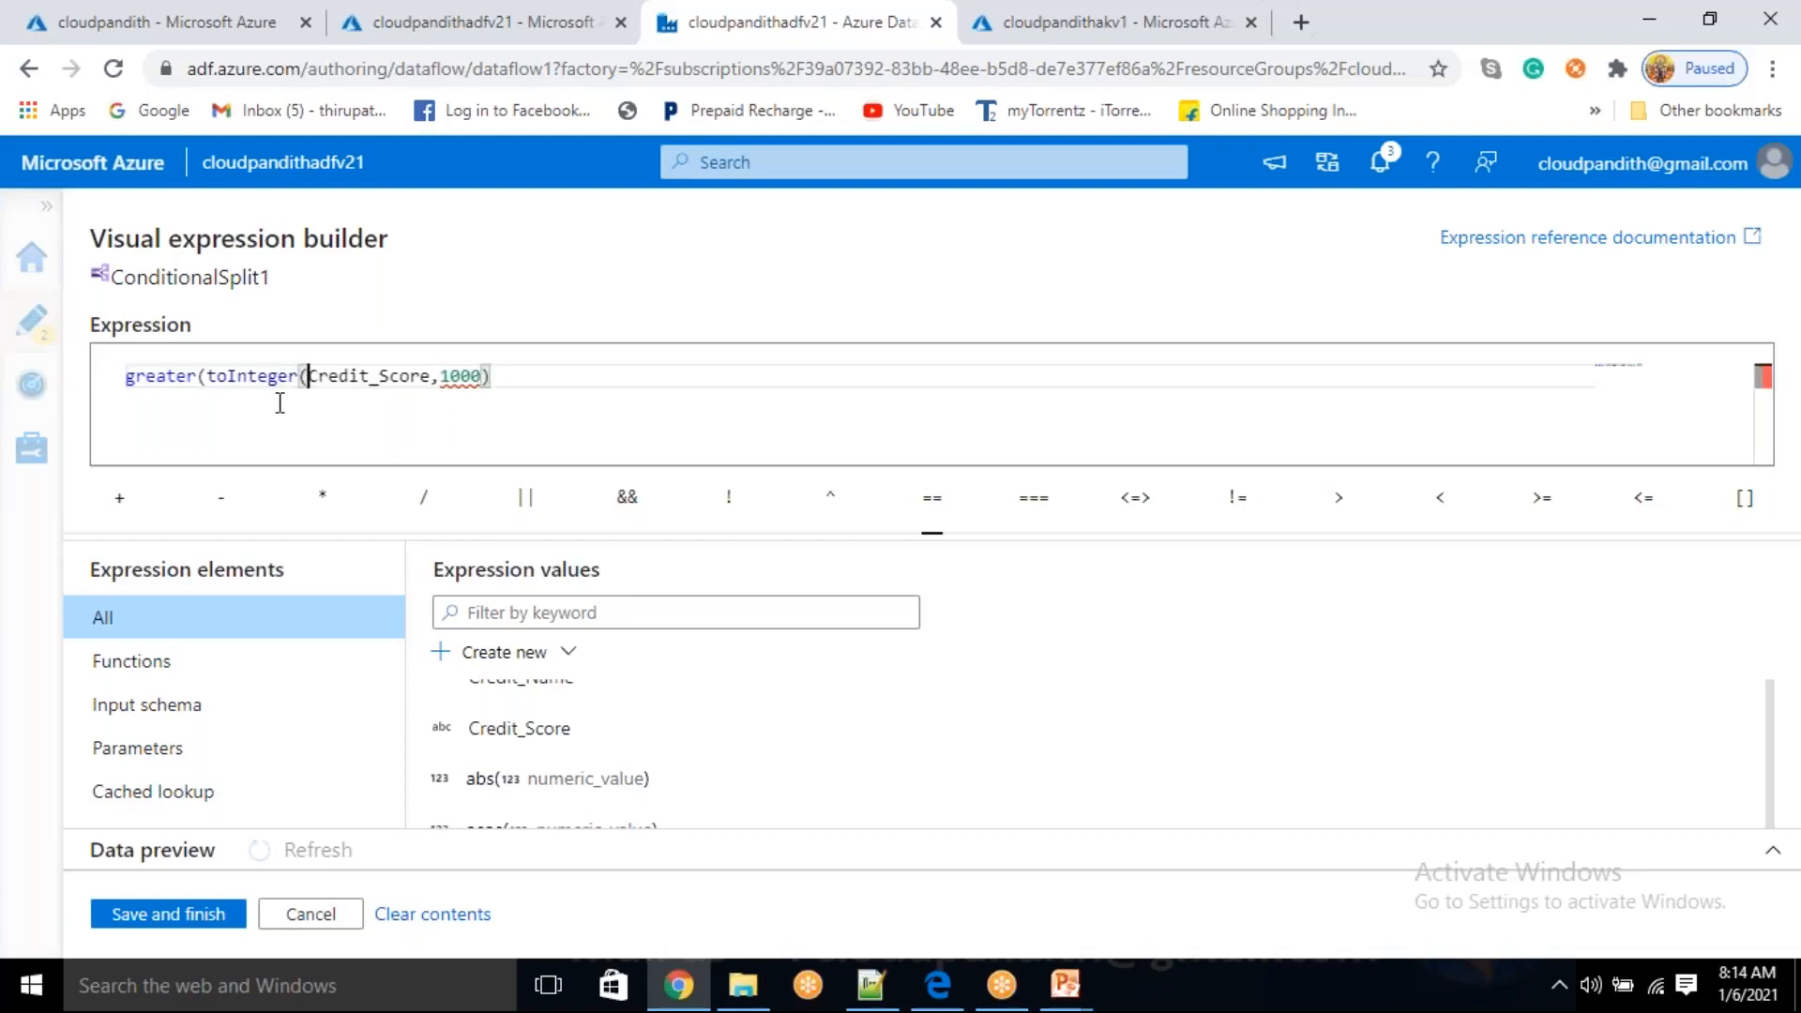
pyautogui.press('Right')
pyautogui.press('Right')
pyautogui.press('Right')
pyautogui.press('Right')
pyautogui.press('Right')
pyautogui.press('Right')
pyautogui.press('Right')
pyautogui.press('Right')
pyautogui.press('Right')
pyautogui.press('Right')
pyautogui.press('Right')
pyautogui.press('Right')
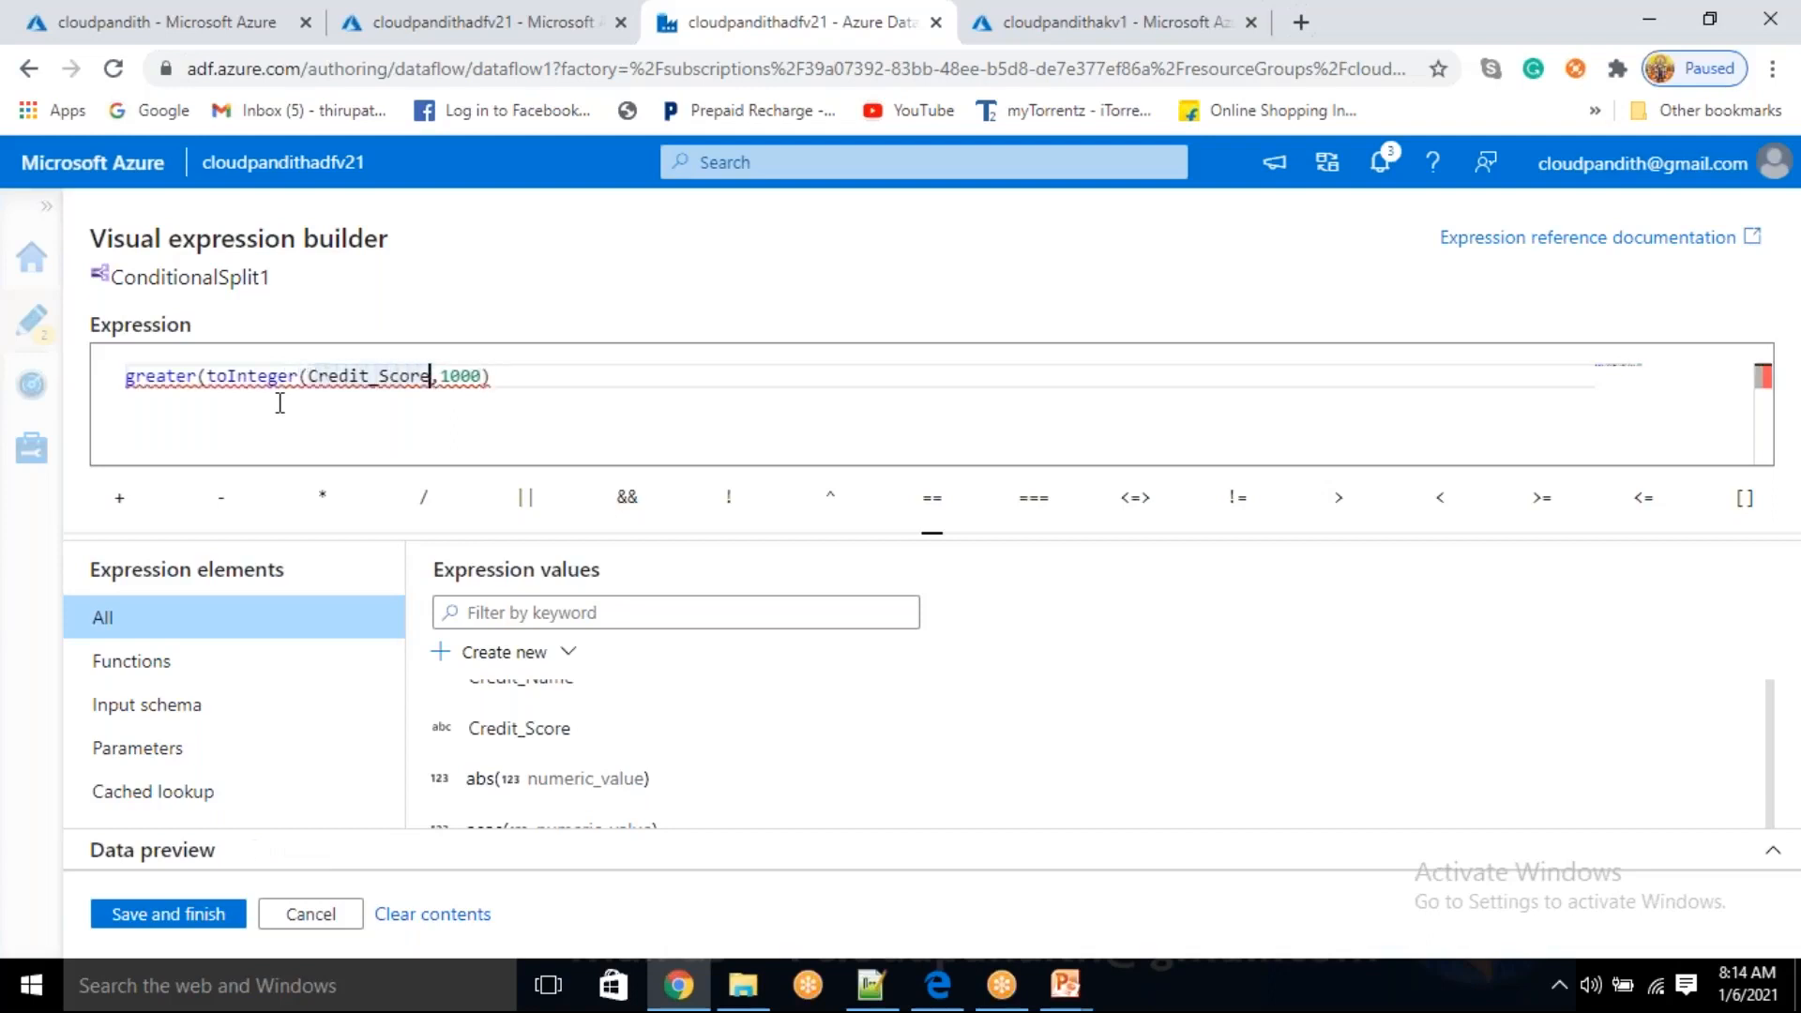
pyautogui.write(')')
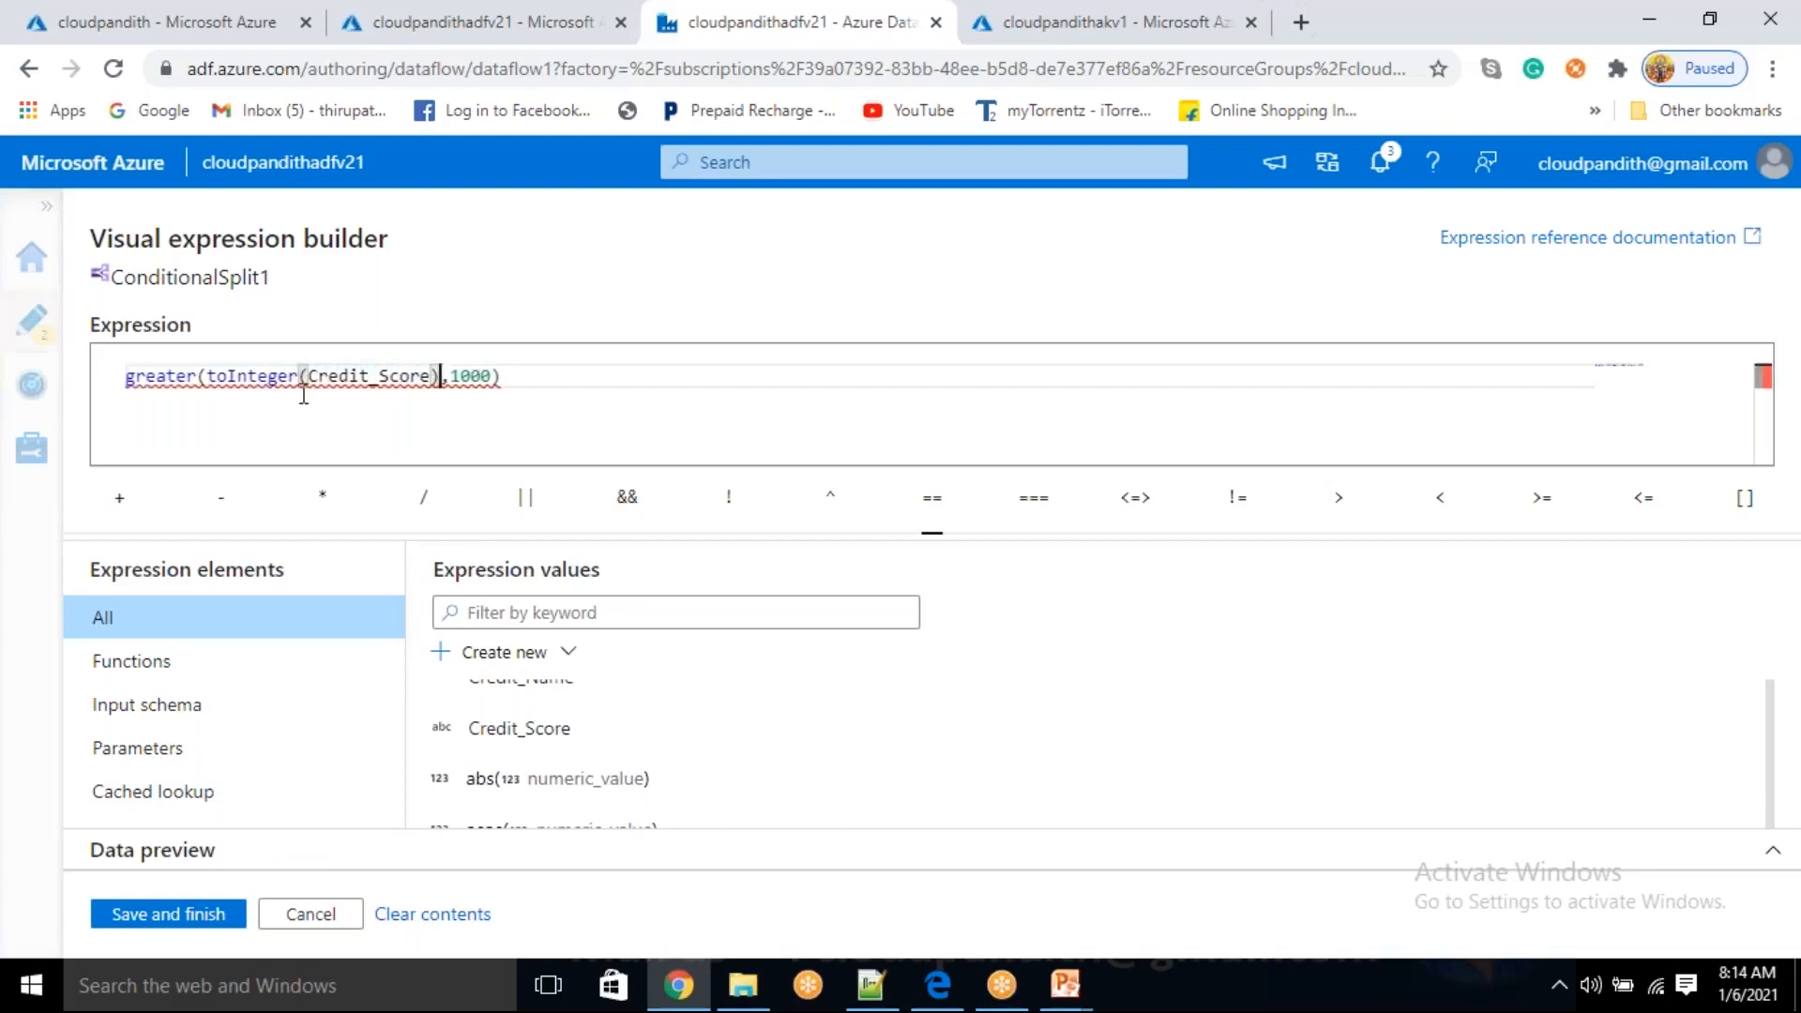
pyautogui.doubleClick(376, 377)
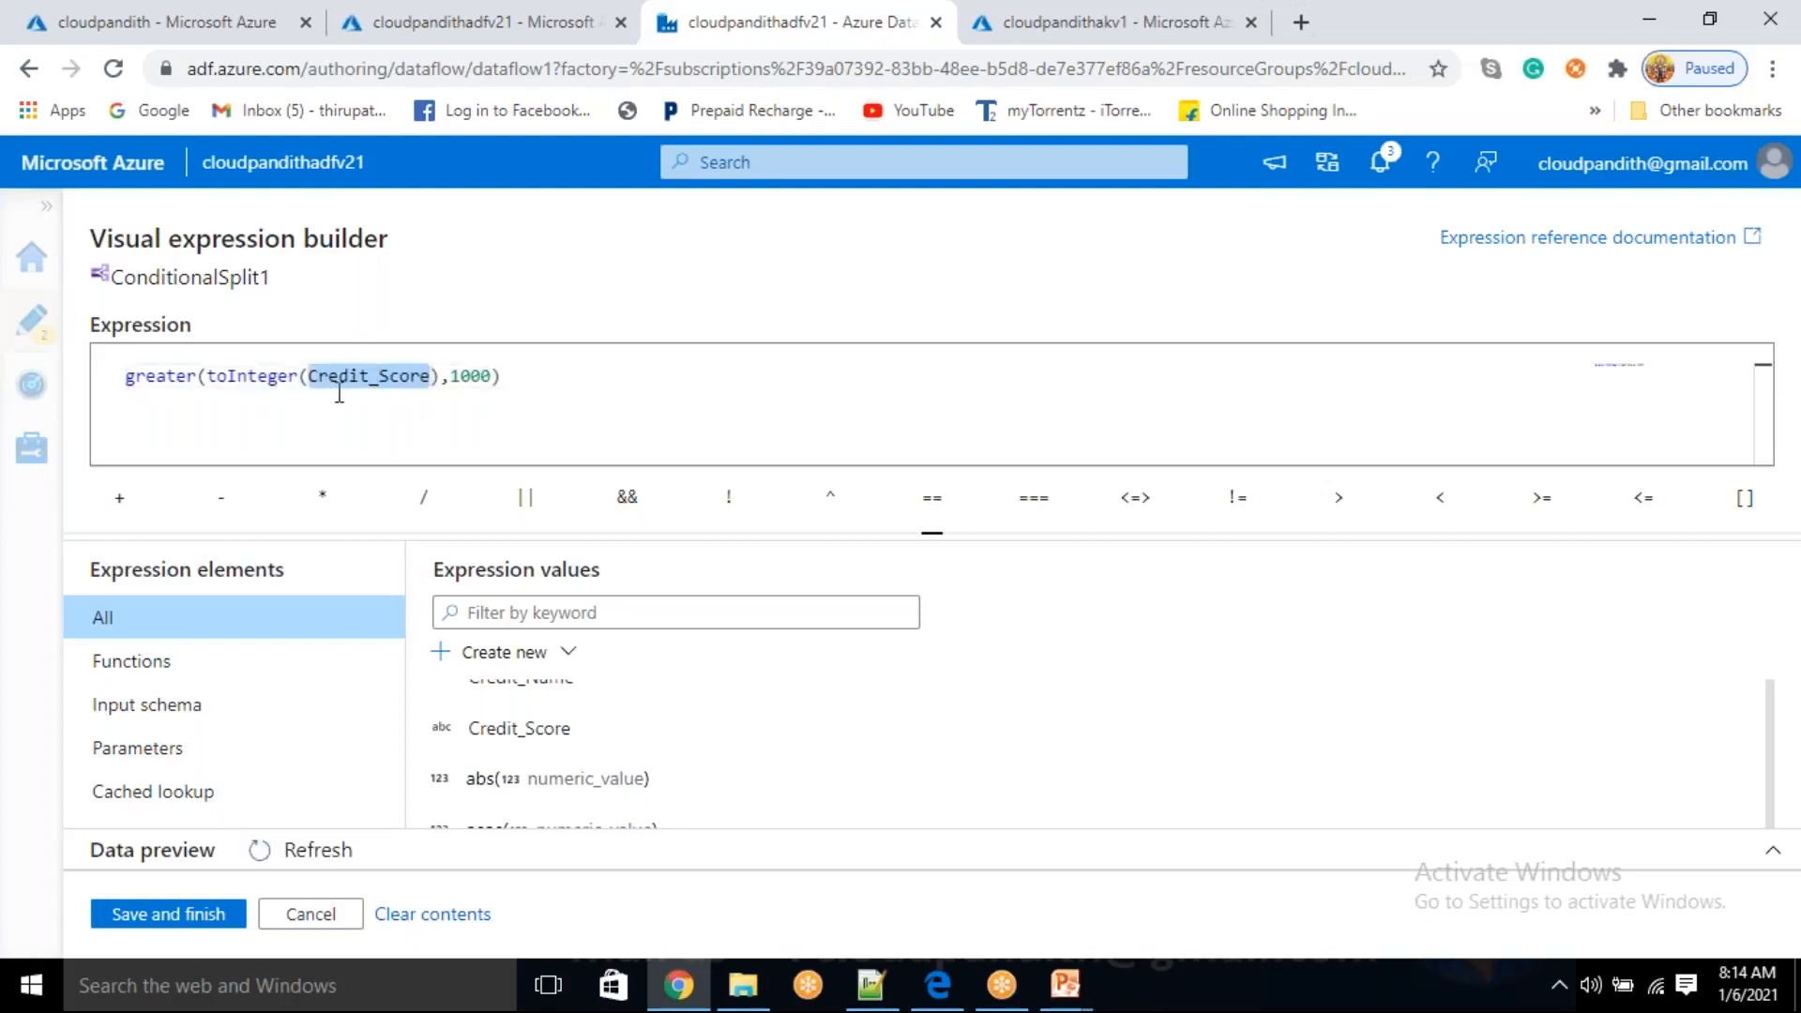
pyautogui.doubleClick(251, 376)
pyautogui.doubleClick(478, 373)
pyautogui.click(531, 368)
pyautogui.doubleClick(479, 380)
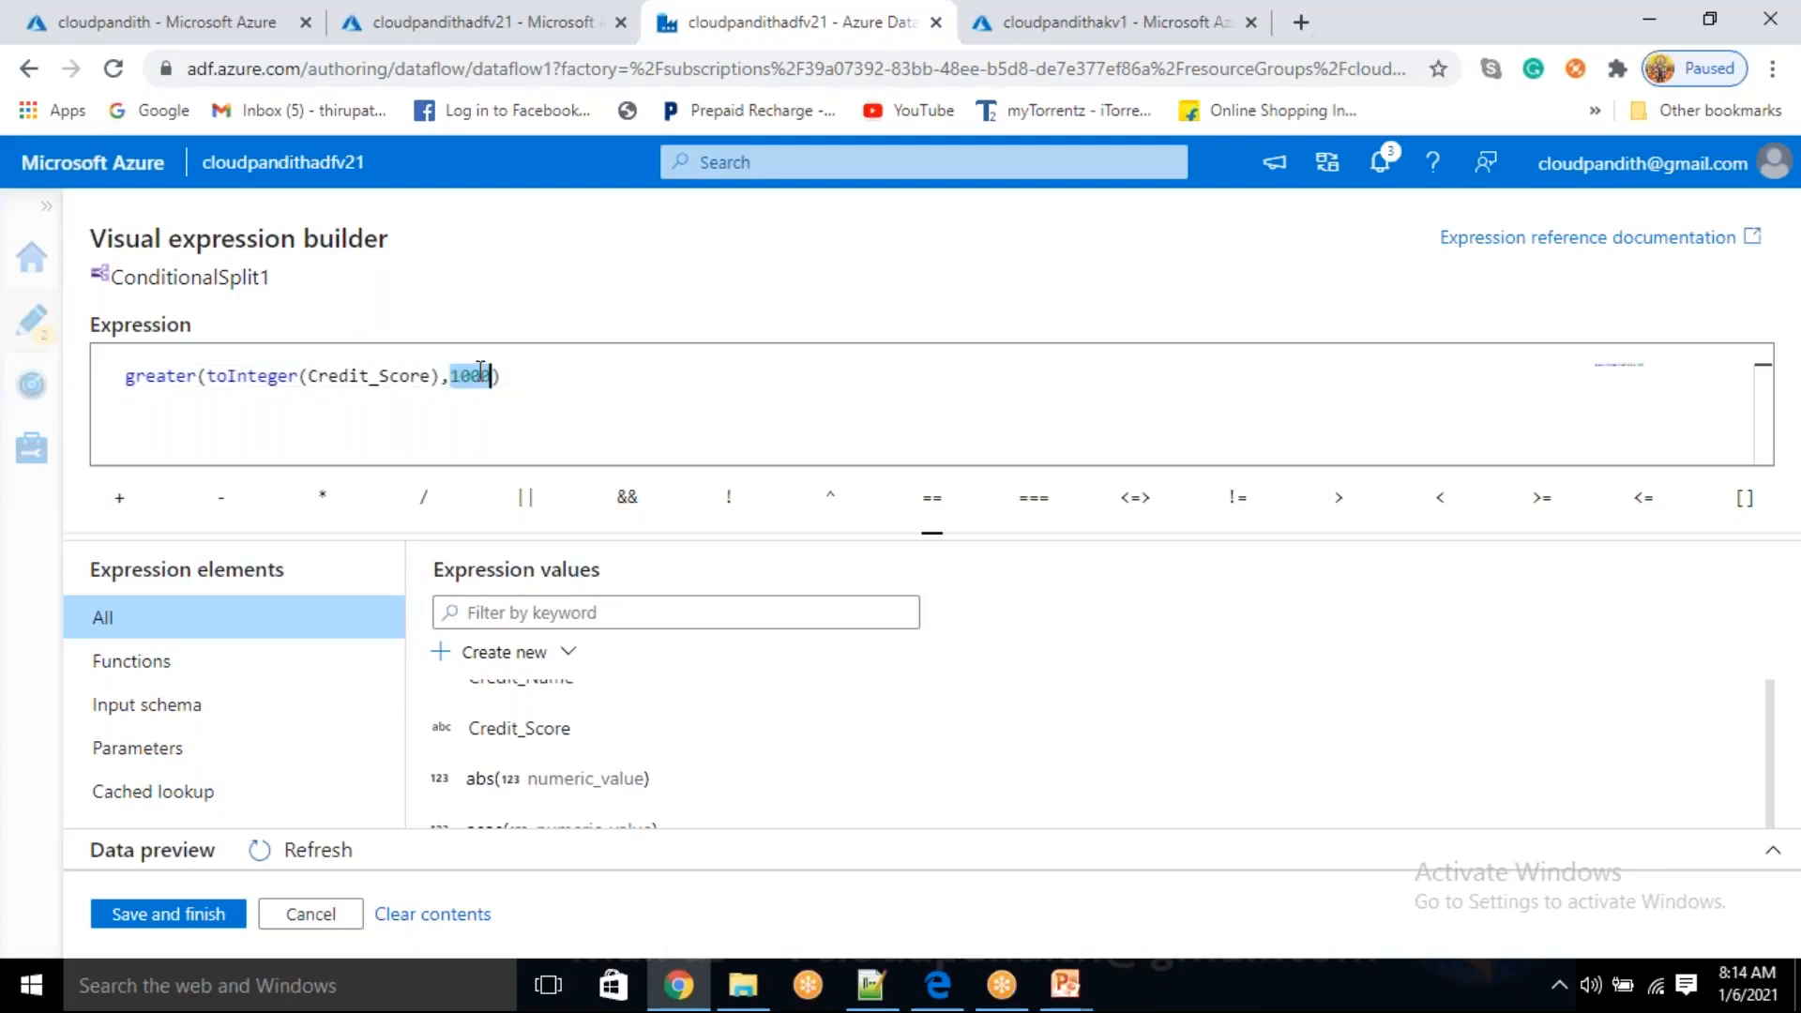
pyautogui.click(559, 370)
pyautogui.doubleClick(473, 374)
pyautogui.click(195, 924)
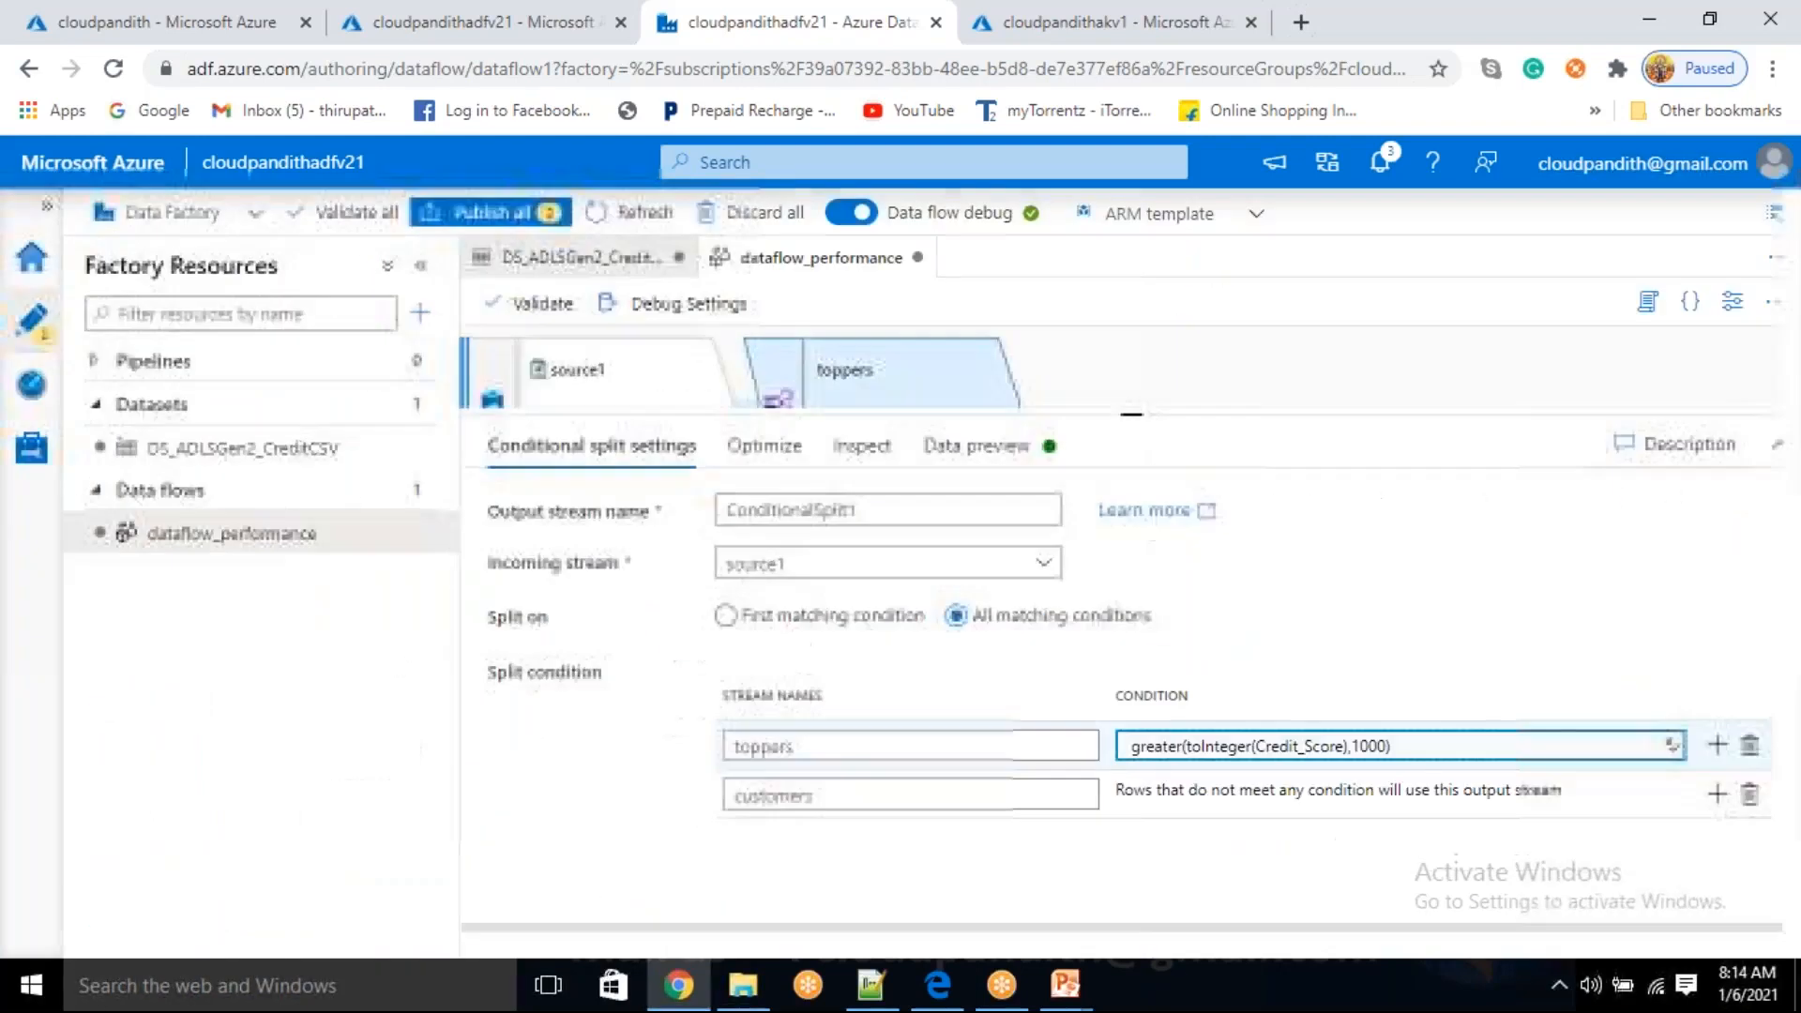
# - Refresh the conditional split's data preview and examine the row total and Credit_Score values of the toppers stream
pyautogui.click(1017, 447)
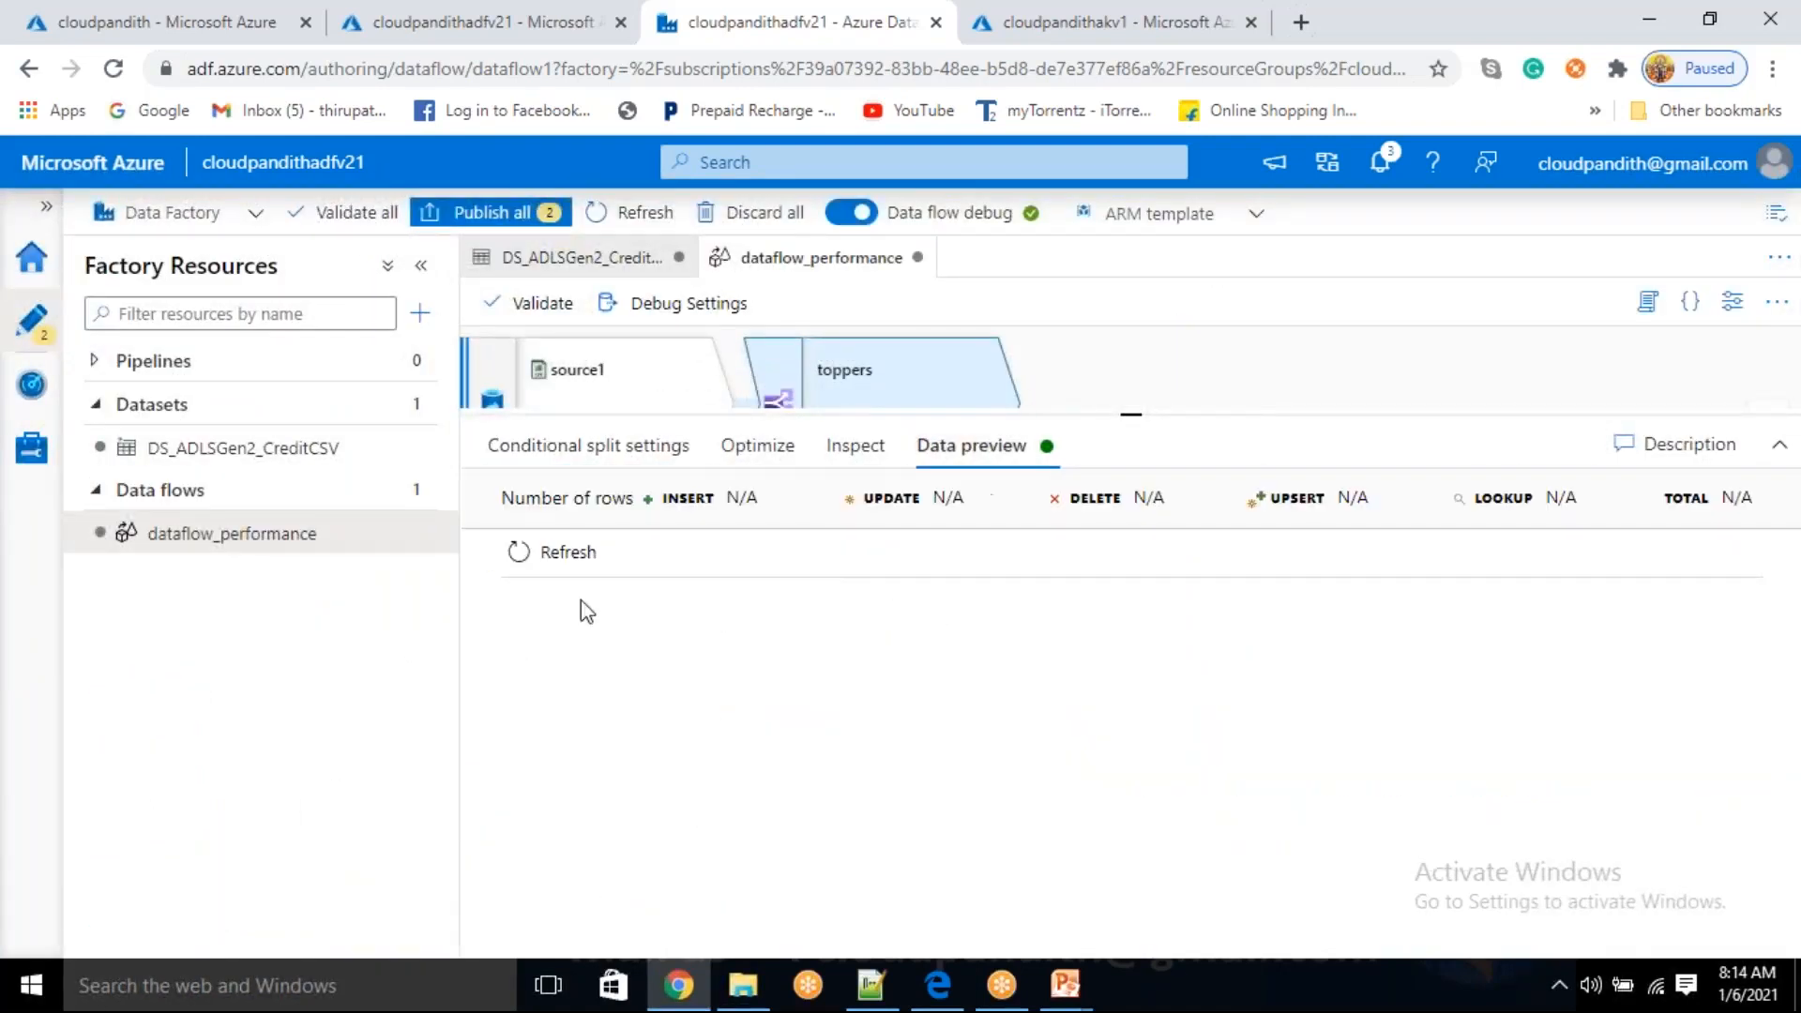
pyautogui.click(559, 556)
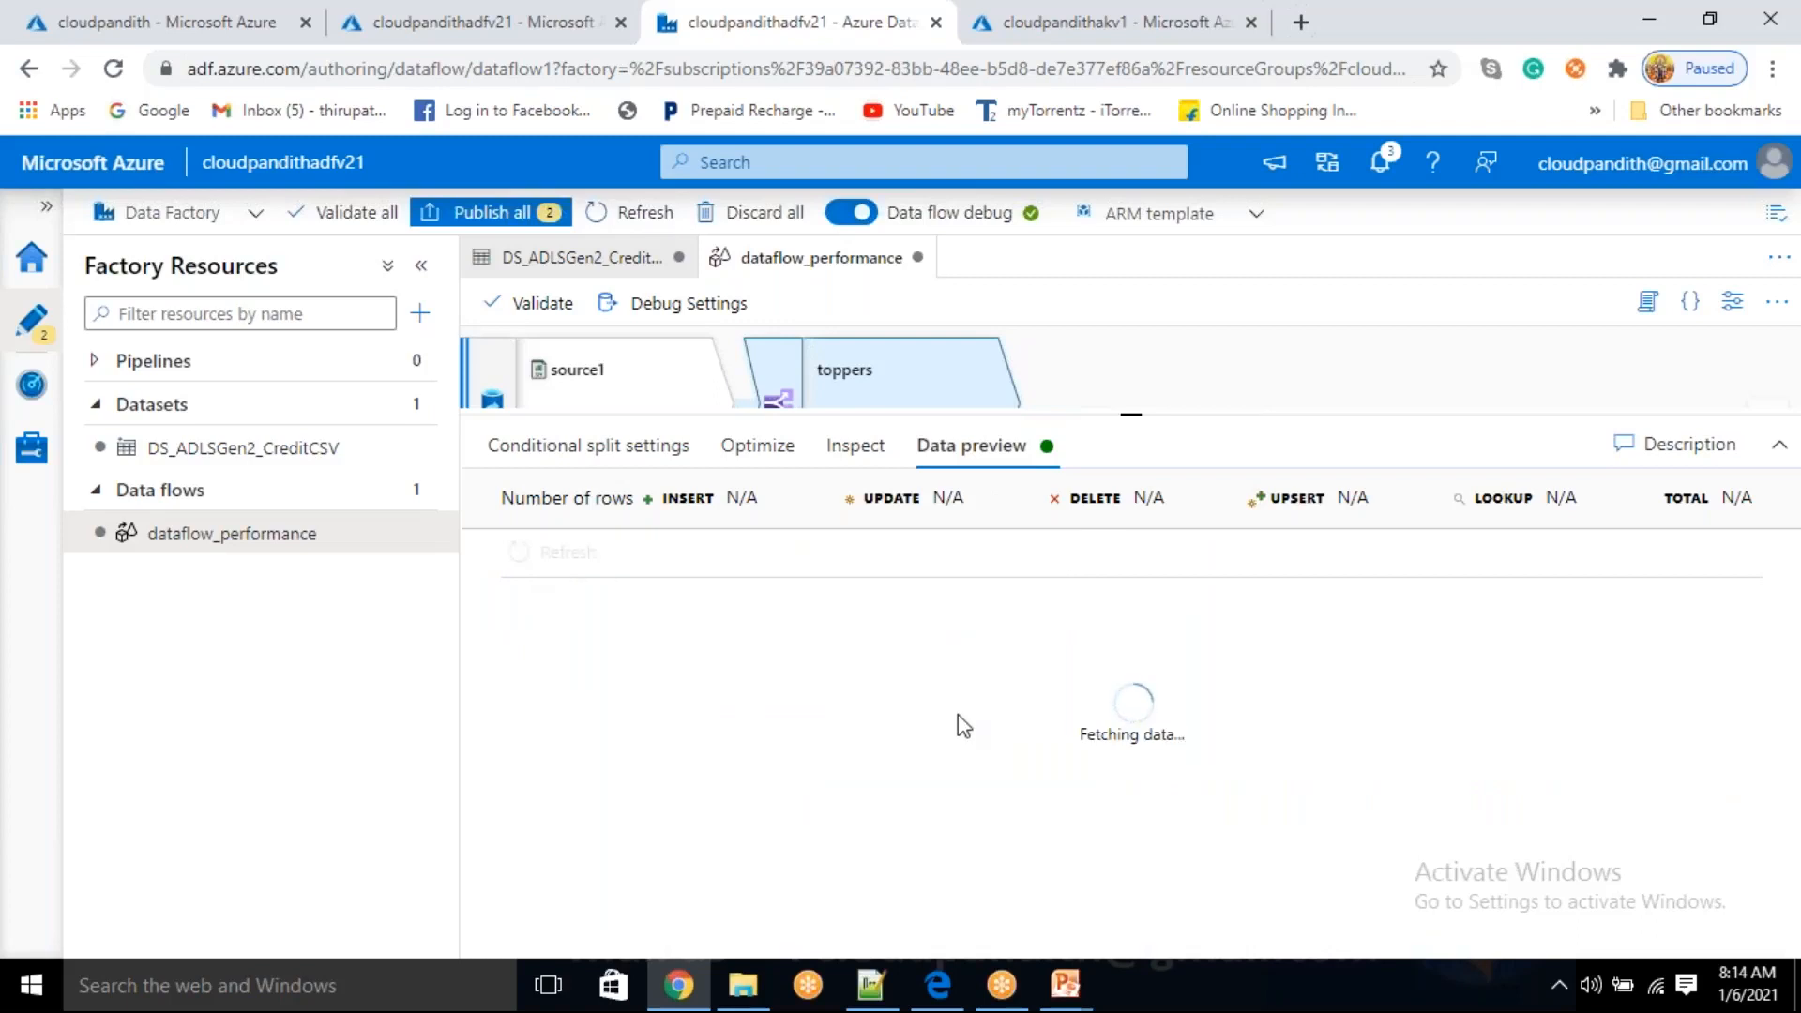
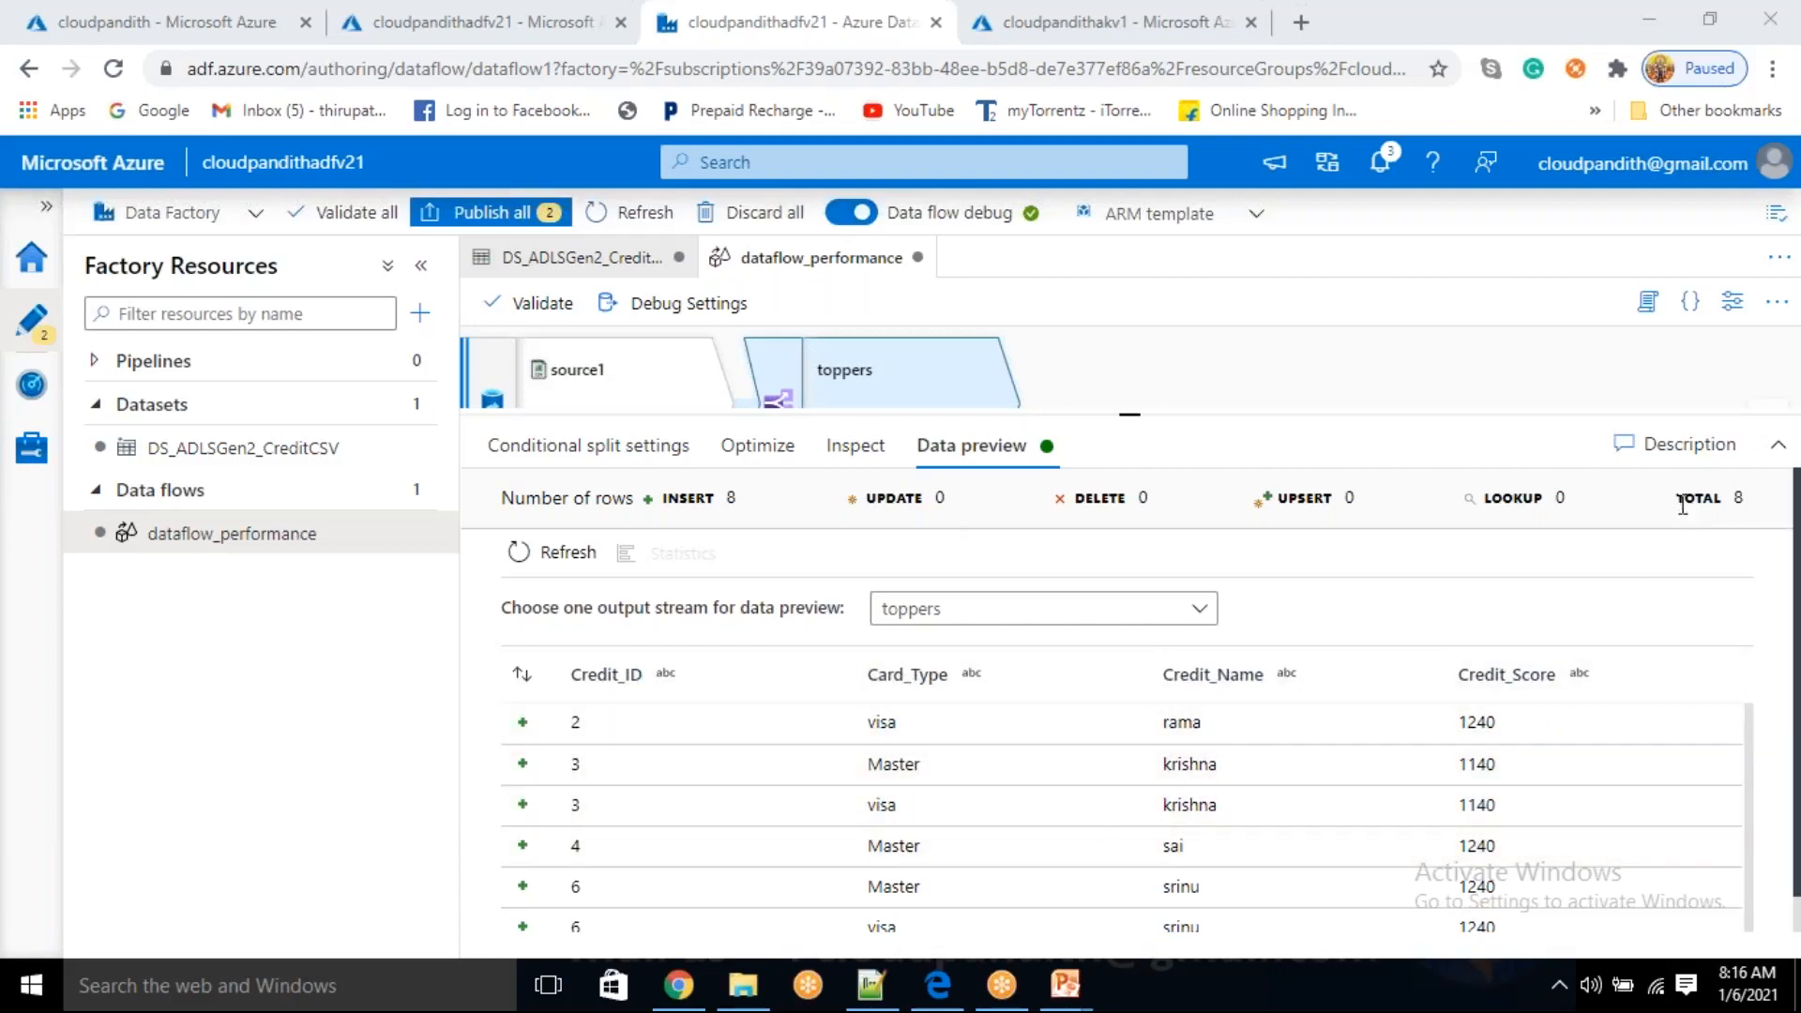
pyautogui.moveTo(1678, 505); pyautogui.dragTo(1747, 504)
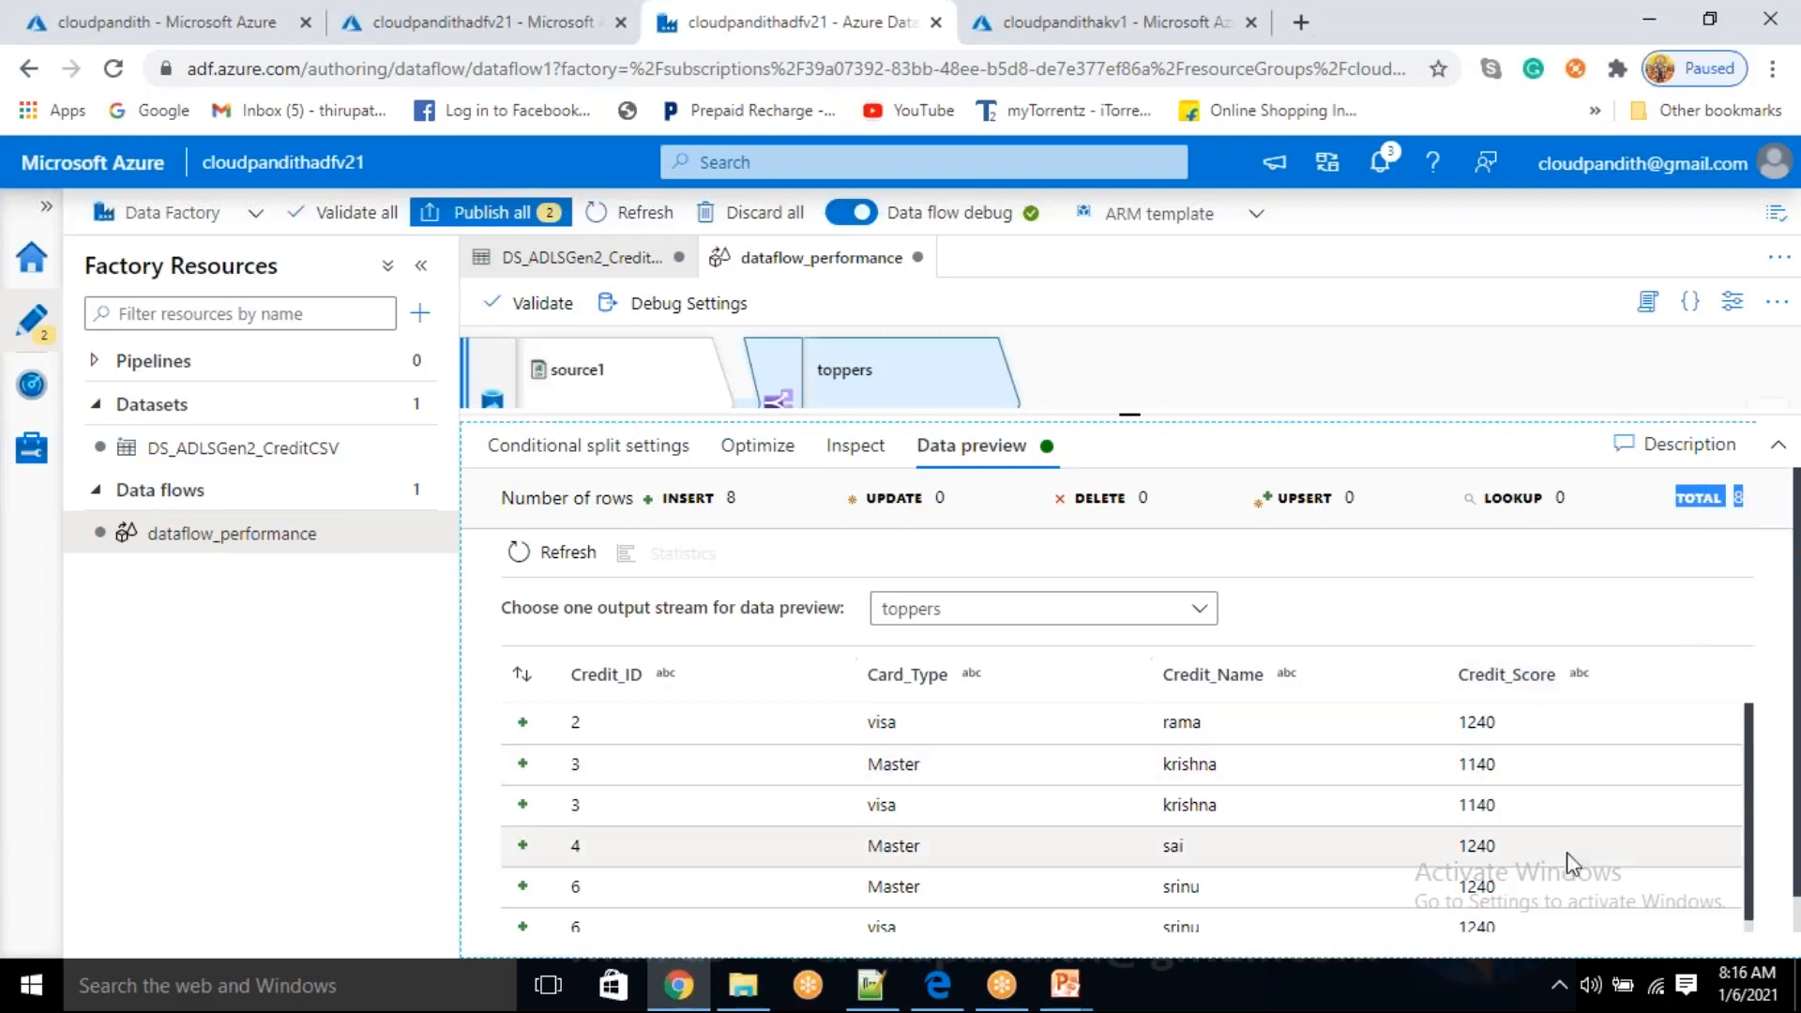
pyautogui.scroll(-2, 1548, 834)
pyautogui.scroll(2, 1524, 816)
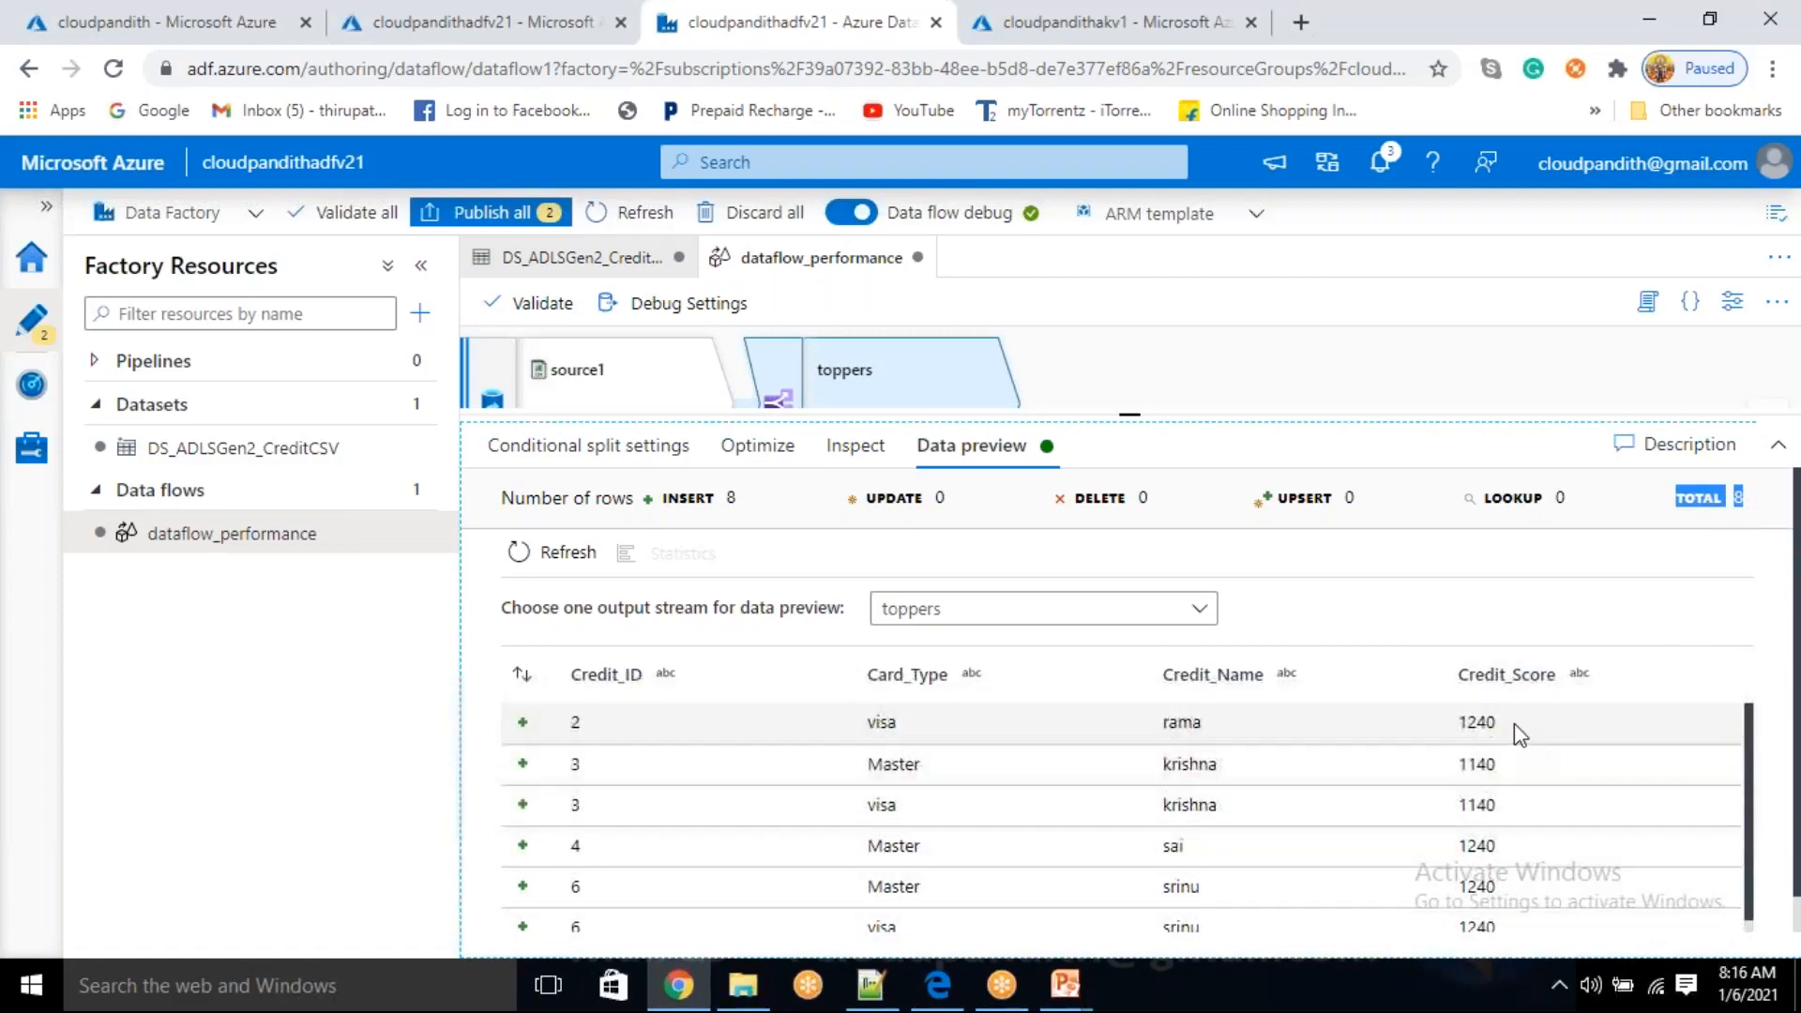
pyautogui.scroll(-3, 1517, 798)
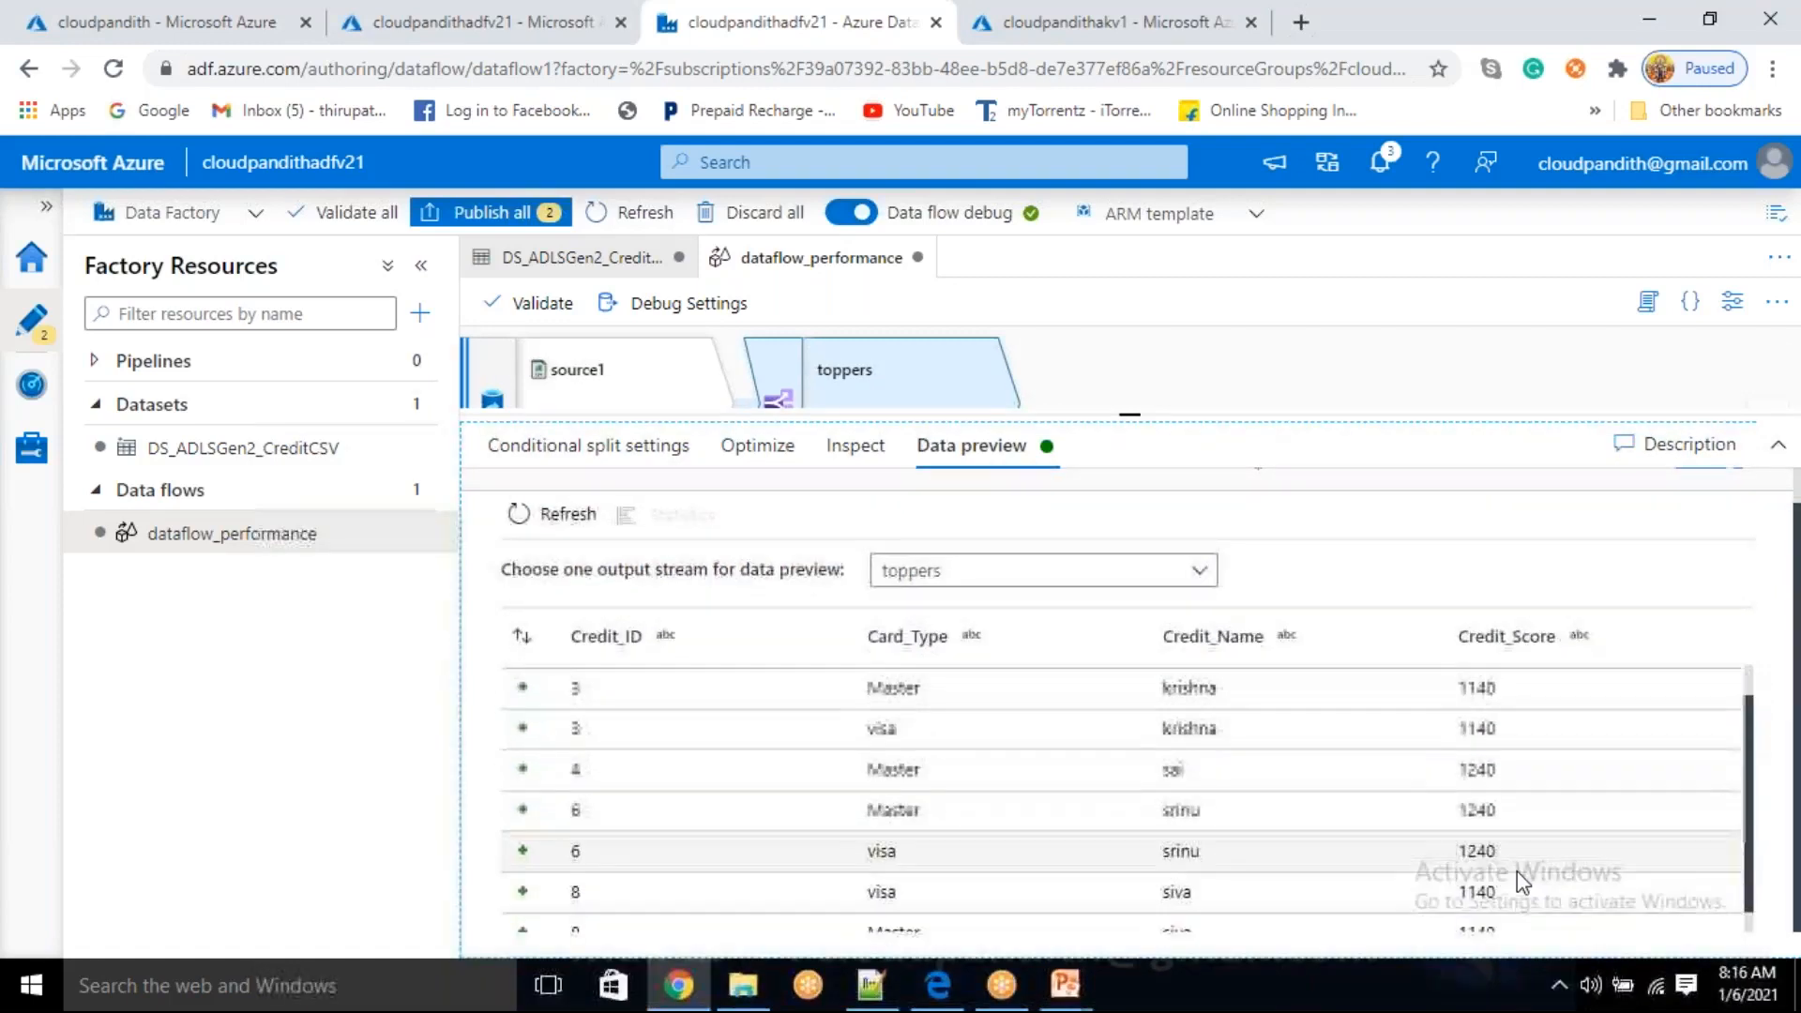
pyautogui.scroll(1, 1517, 870)
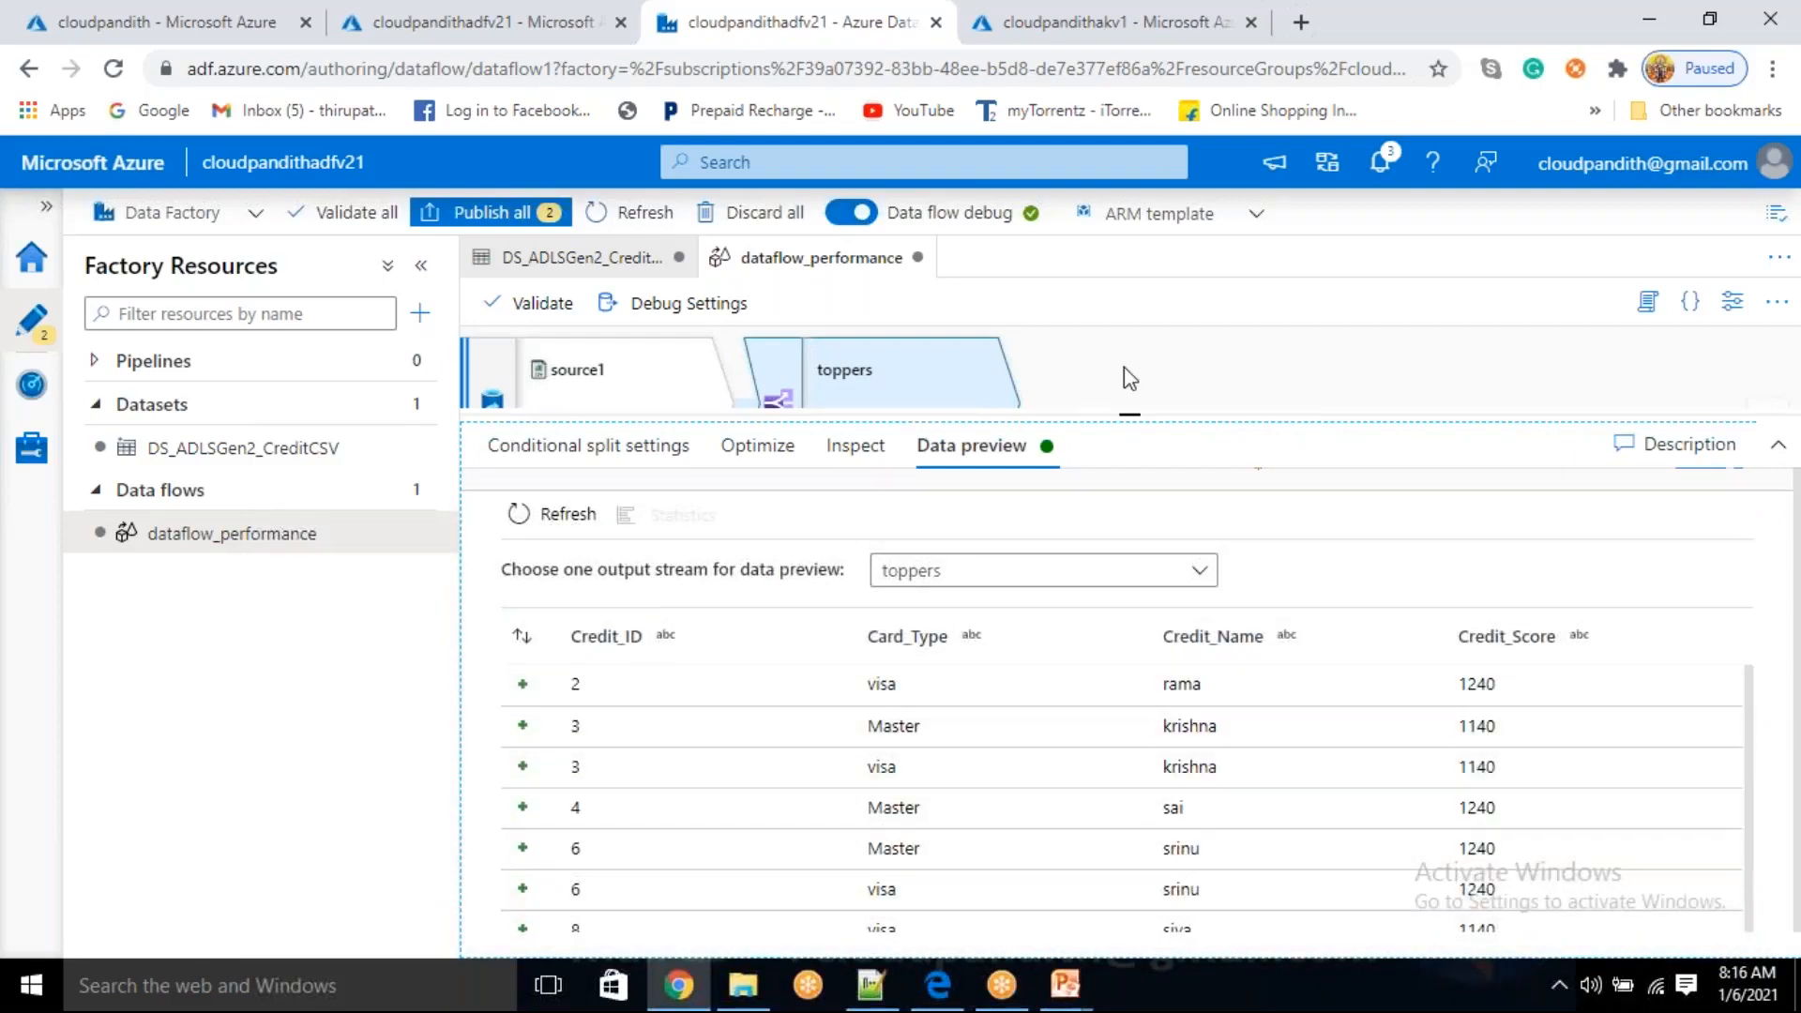
# - Set the Credit_Score threshold in the toppers split condition to 900 and save the expression
pyautogui.moveTo(1132, 416); pyautogui.dragTo(1135, 575)
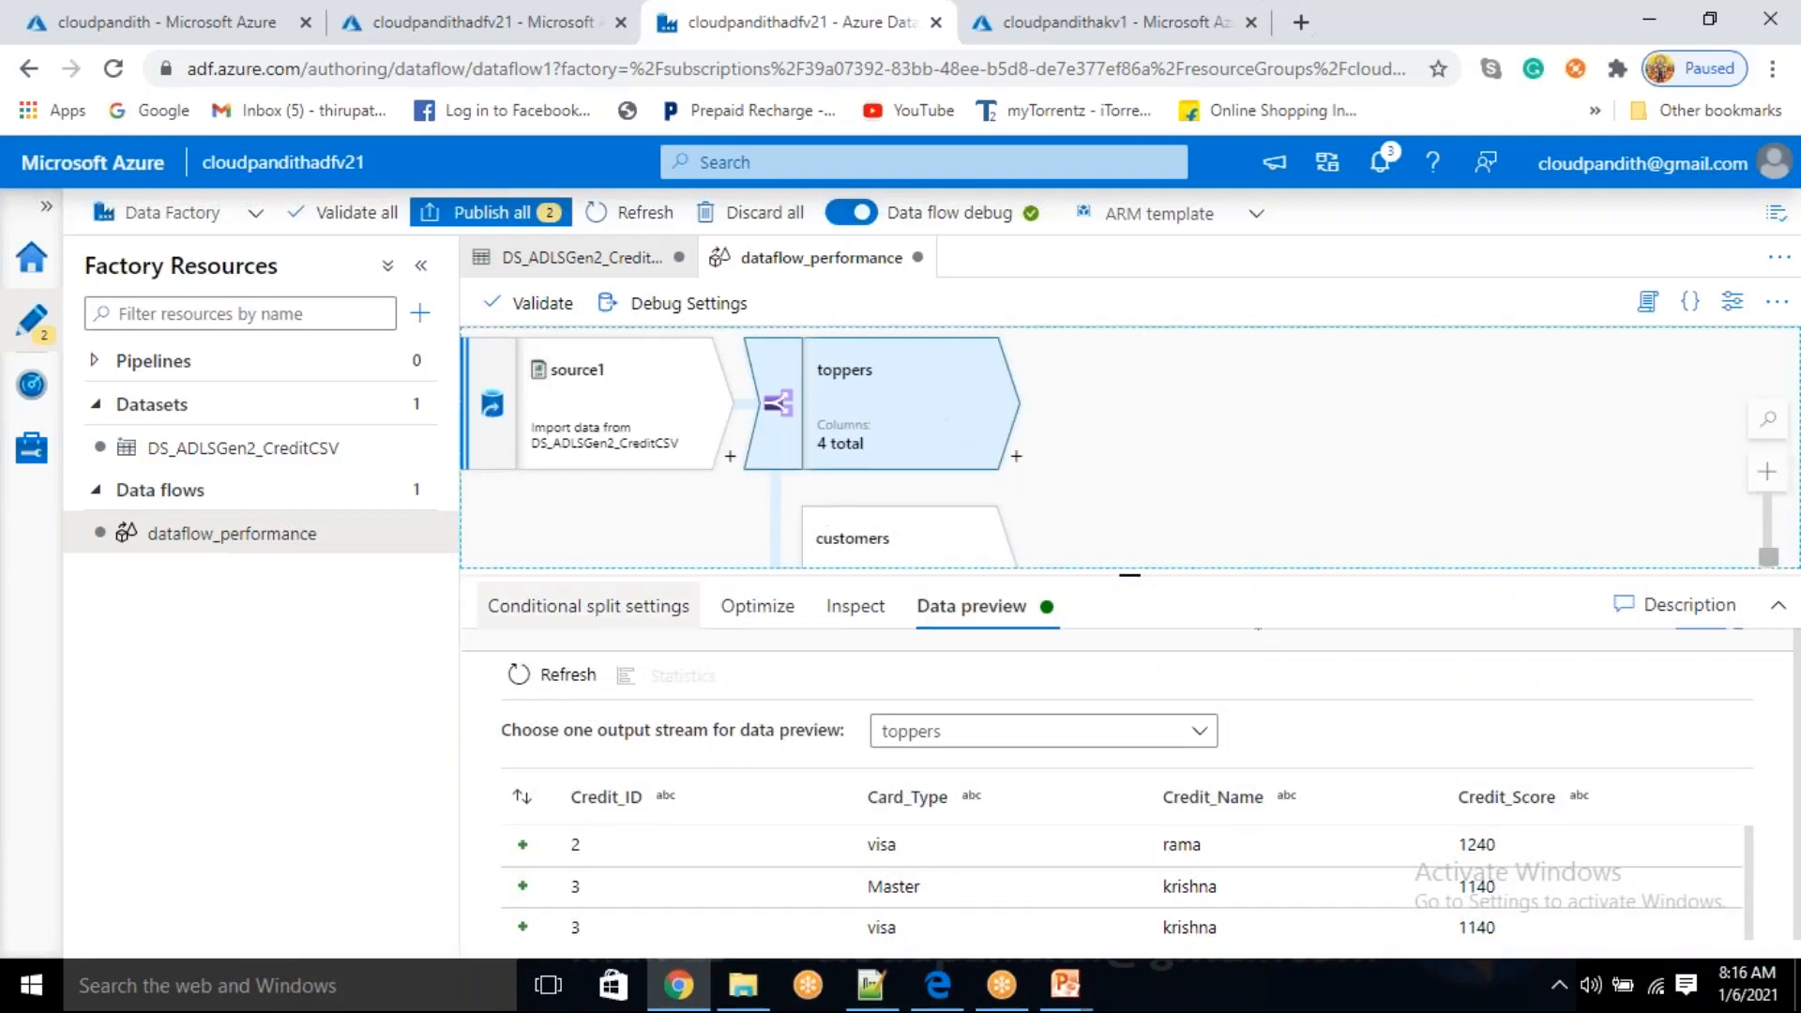
pyautogui.click(675, 619)
pyautogui.click(1332, 908)
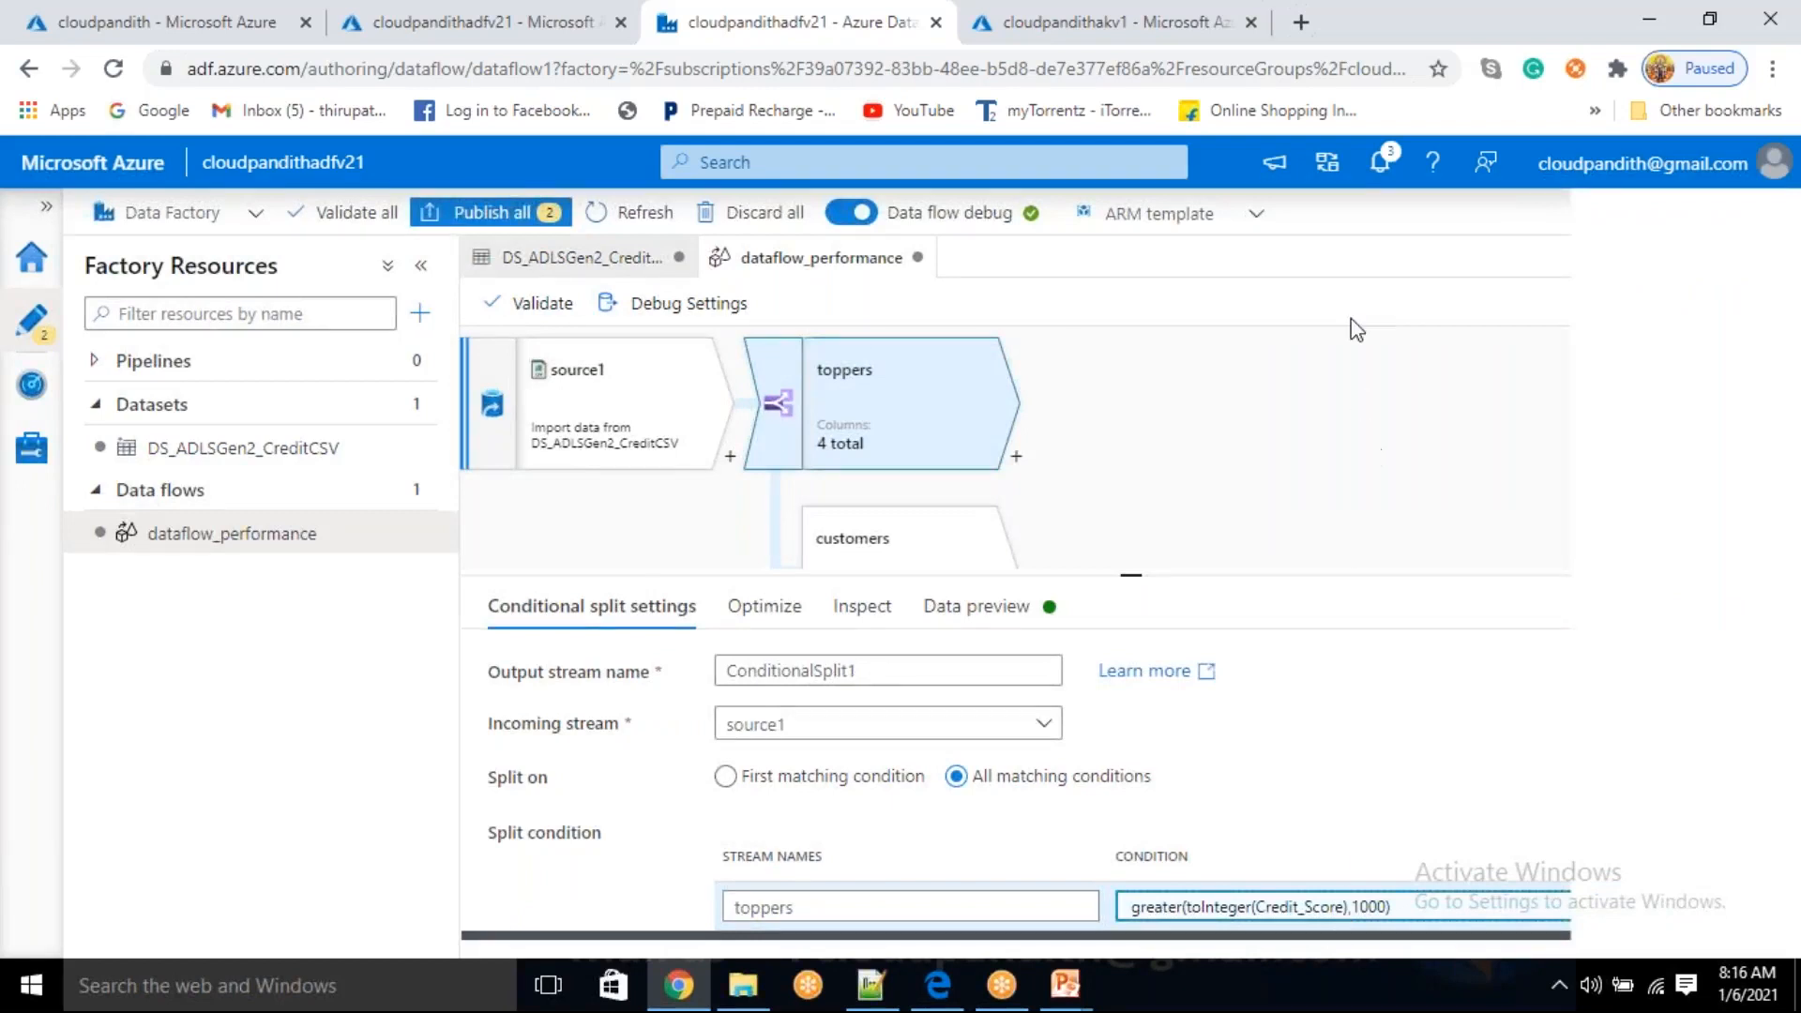
pyautogui.click(462, 383)
pyautogui.doubleClick(463, 385)
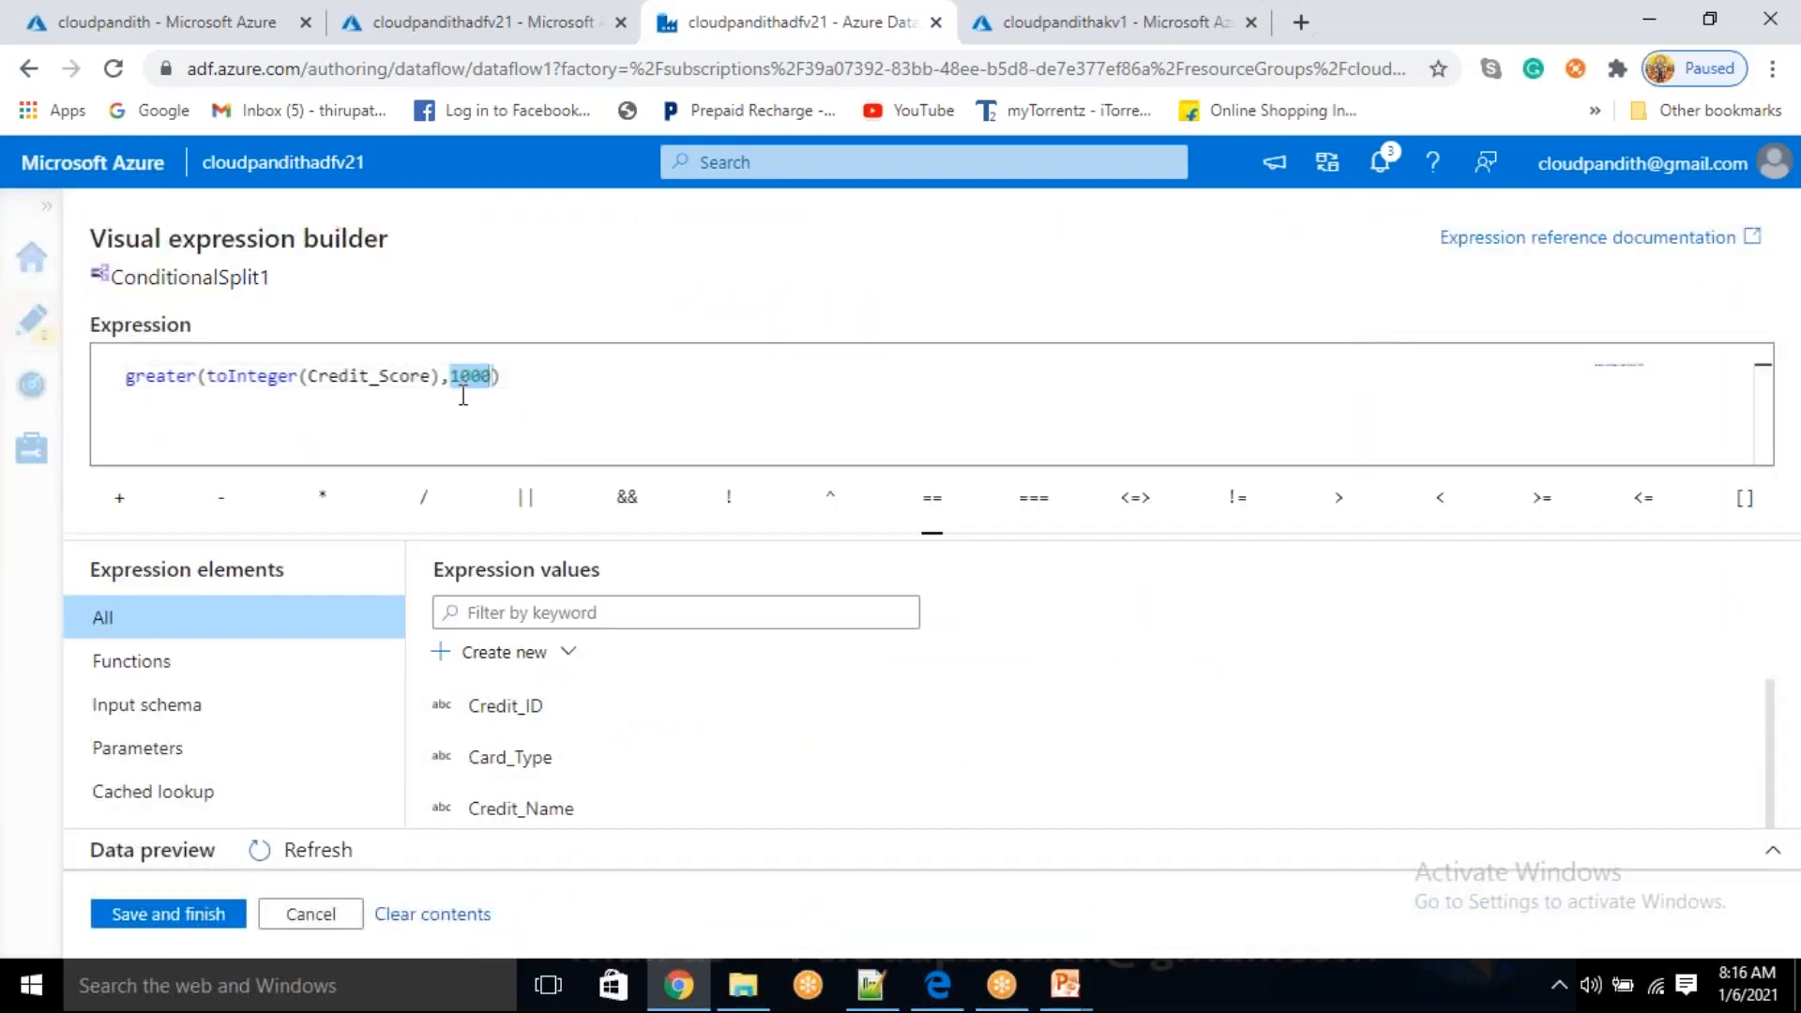
pyautogui.write('900')
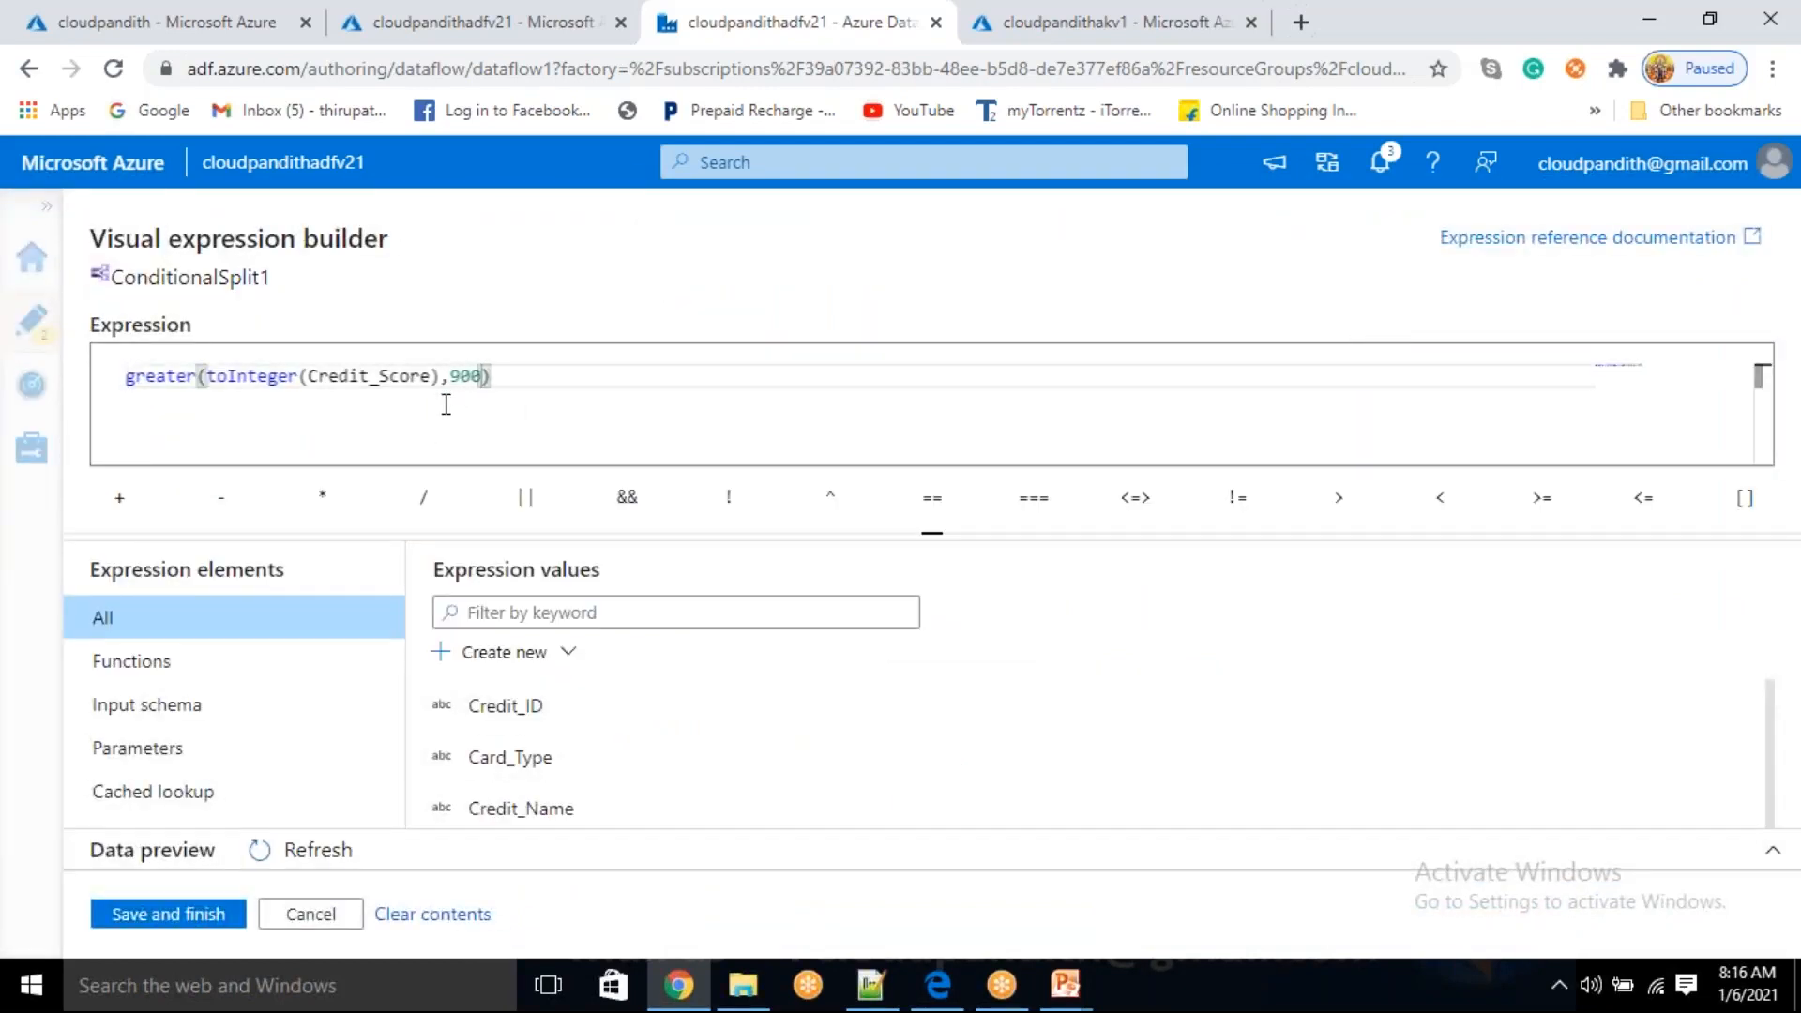
pyautogui.click(227, 915)
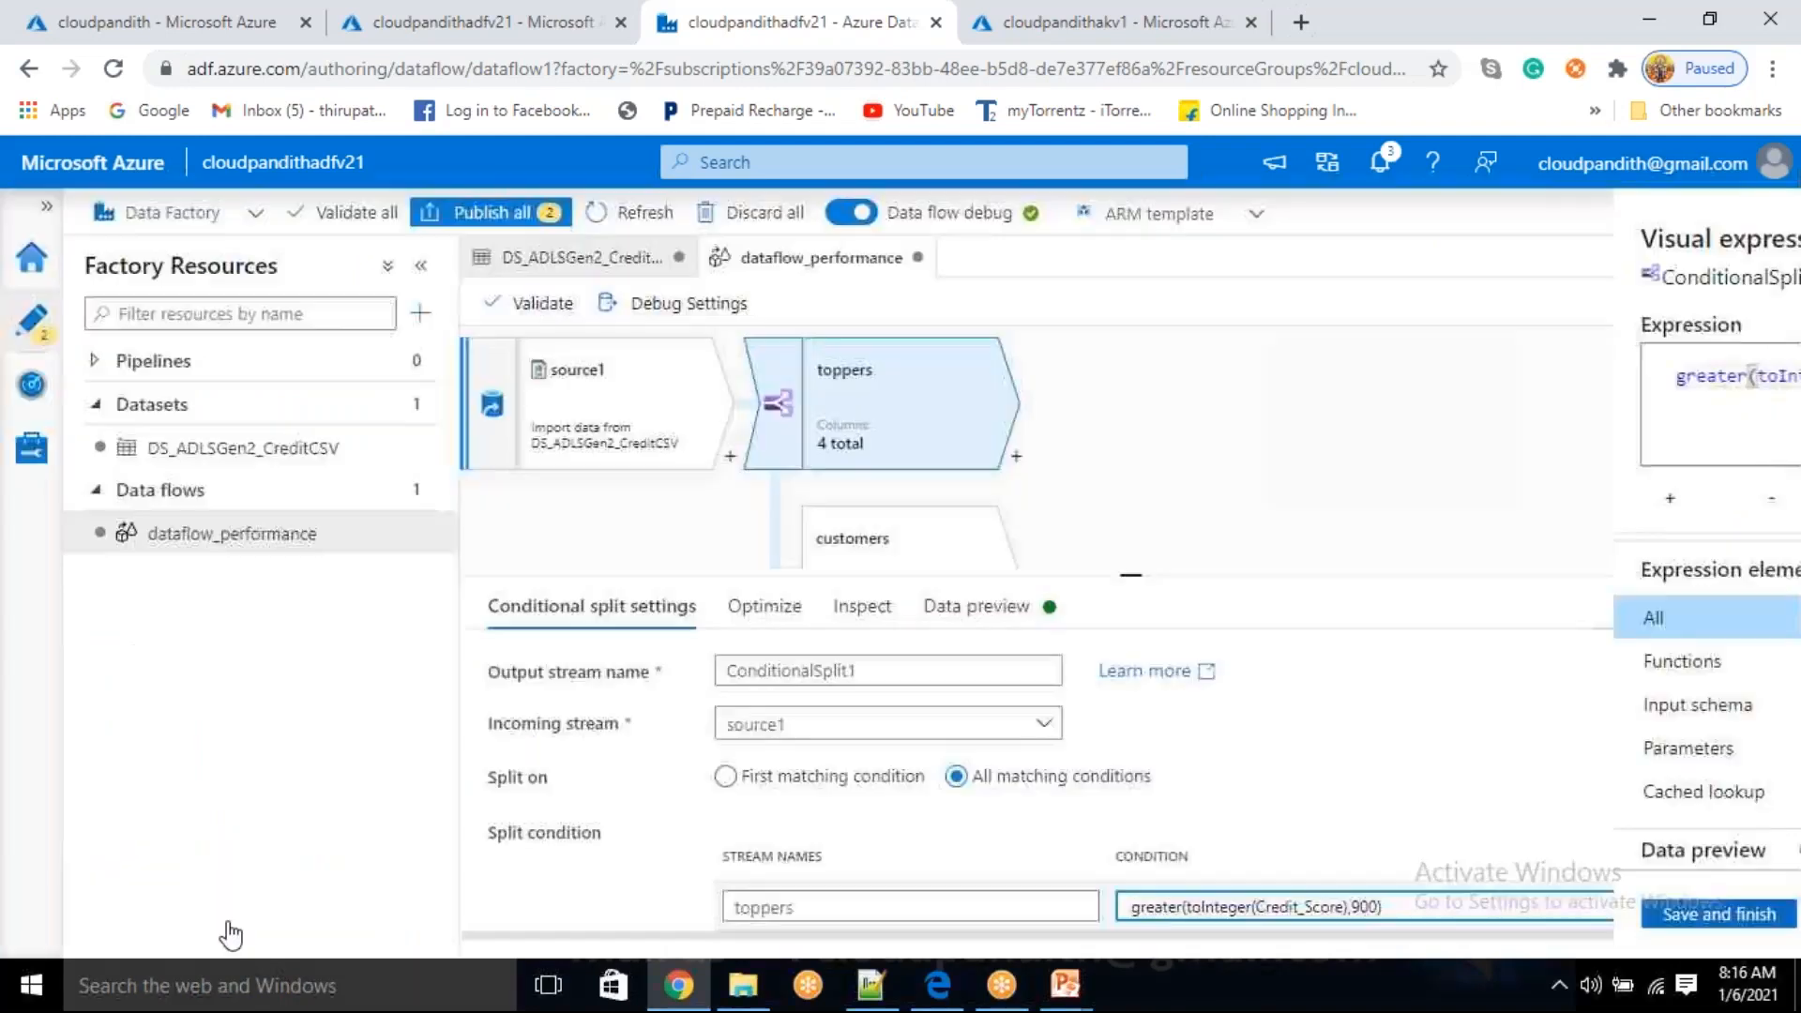
# - Refresh the conditional split's data preview with the 900 threshold and examine the rows of the toppers stream
pyautogui.click(976, 610)
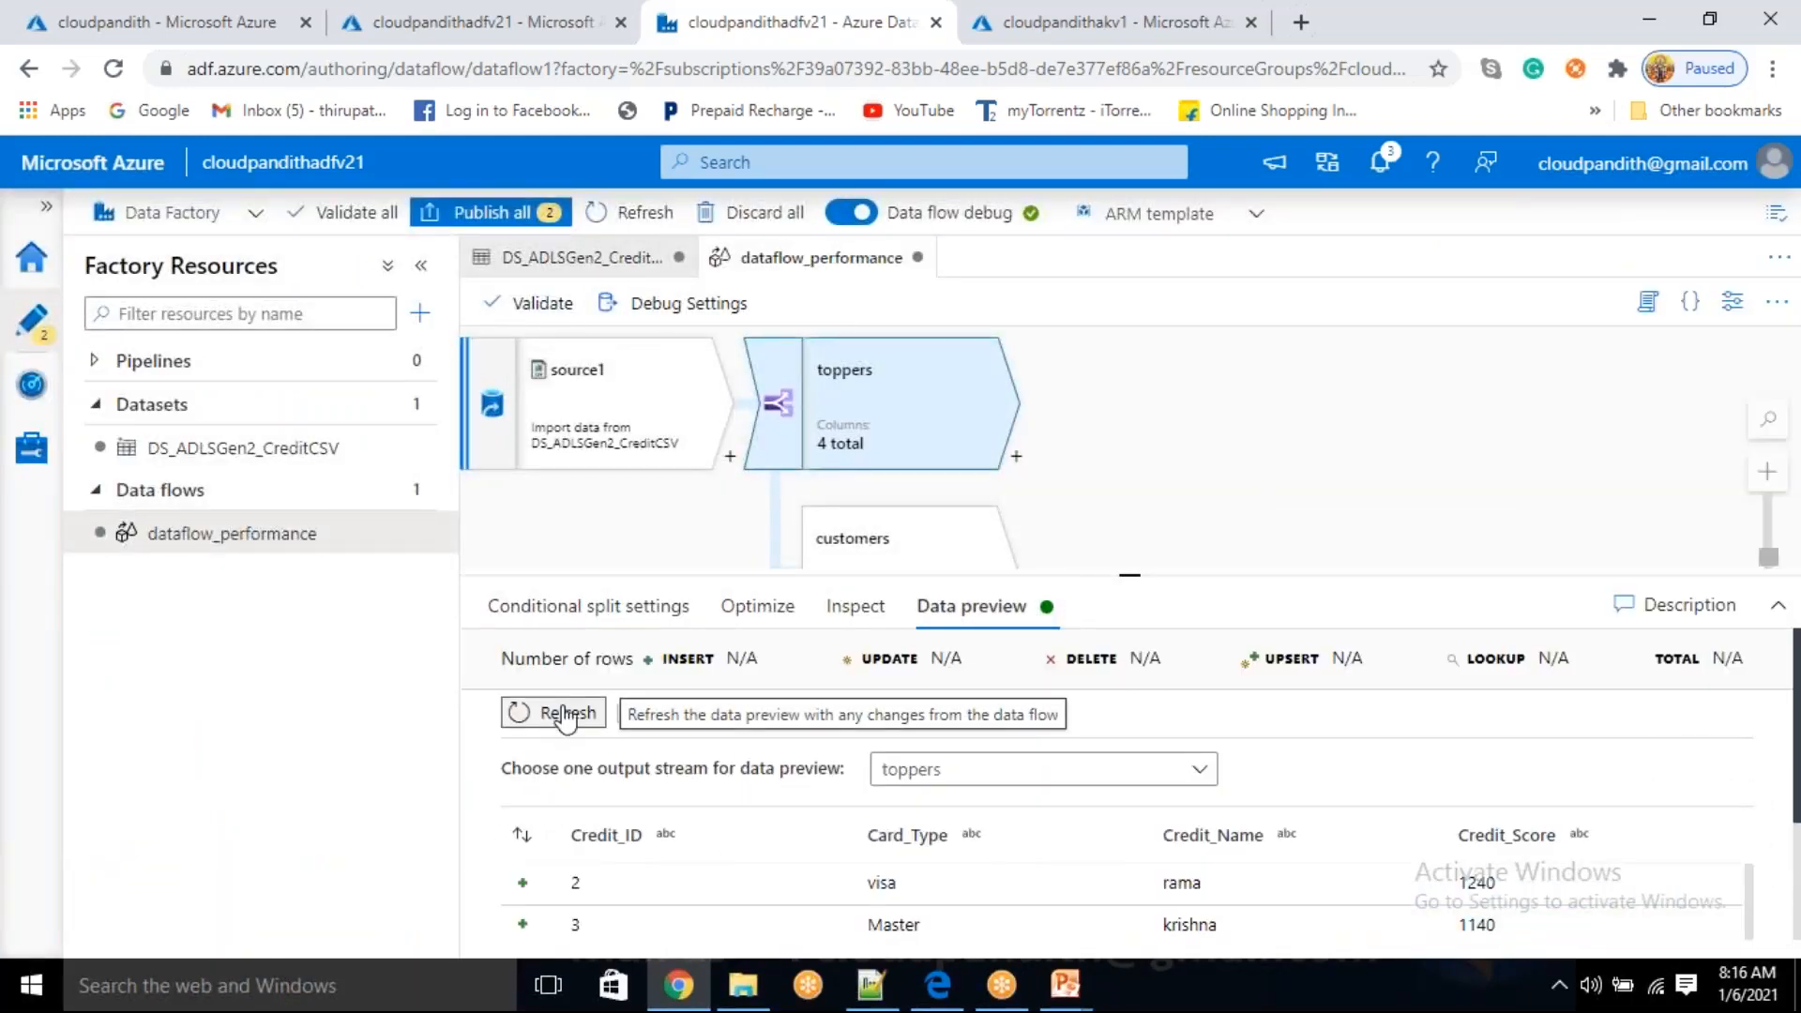
pyautogui.click(559, 712)
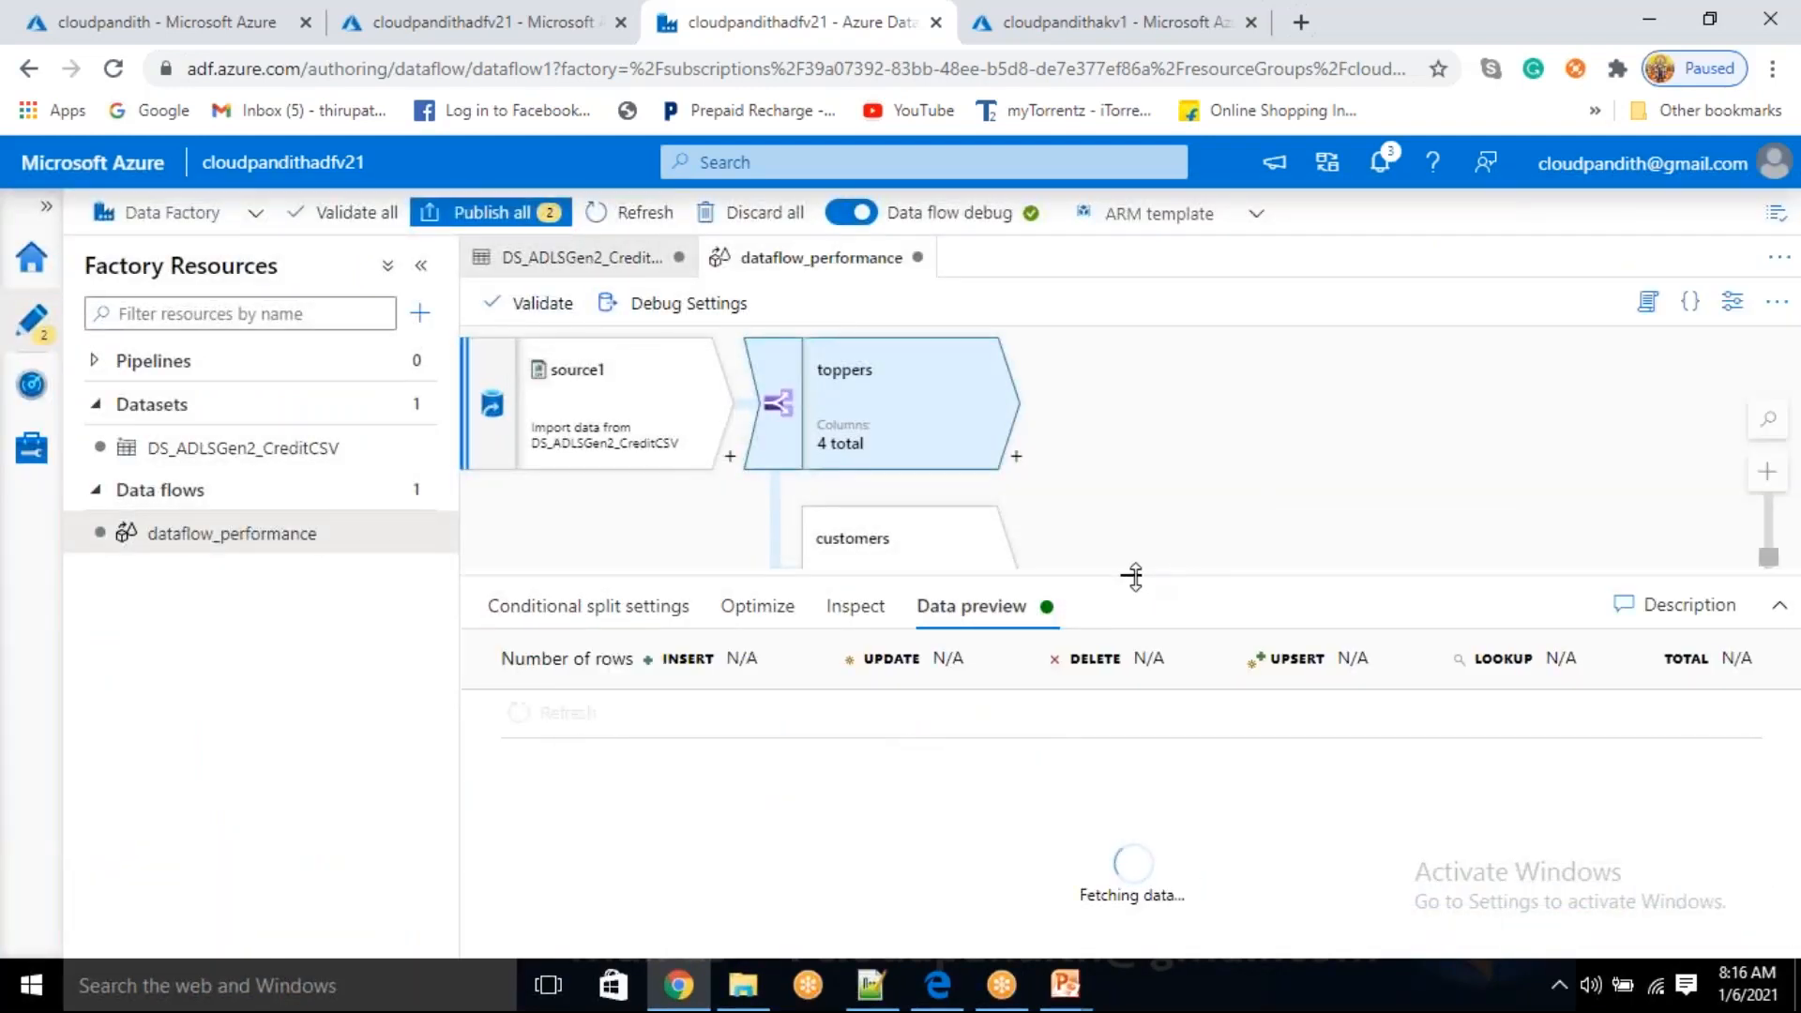
pyautogui.moveTo(1134, 575); pyautogui.dragTo(1146, 467)
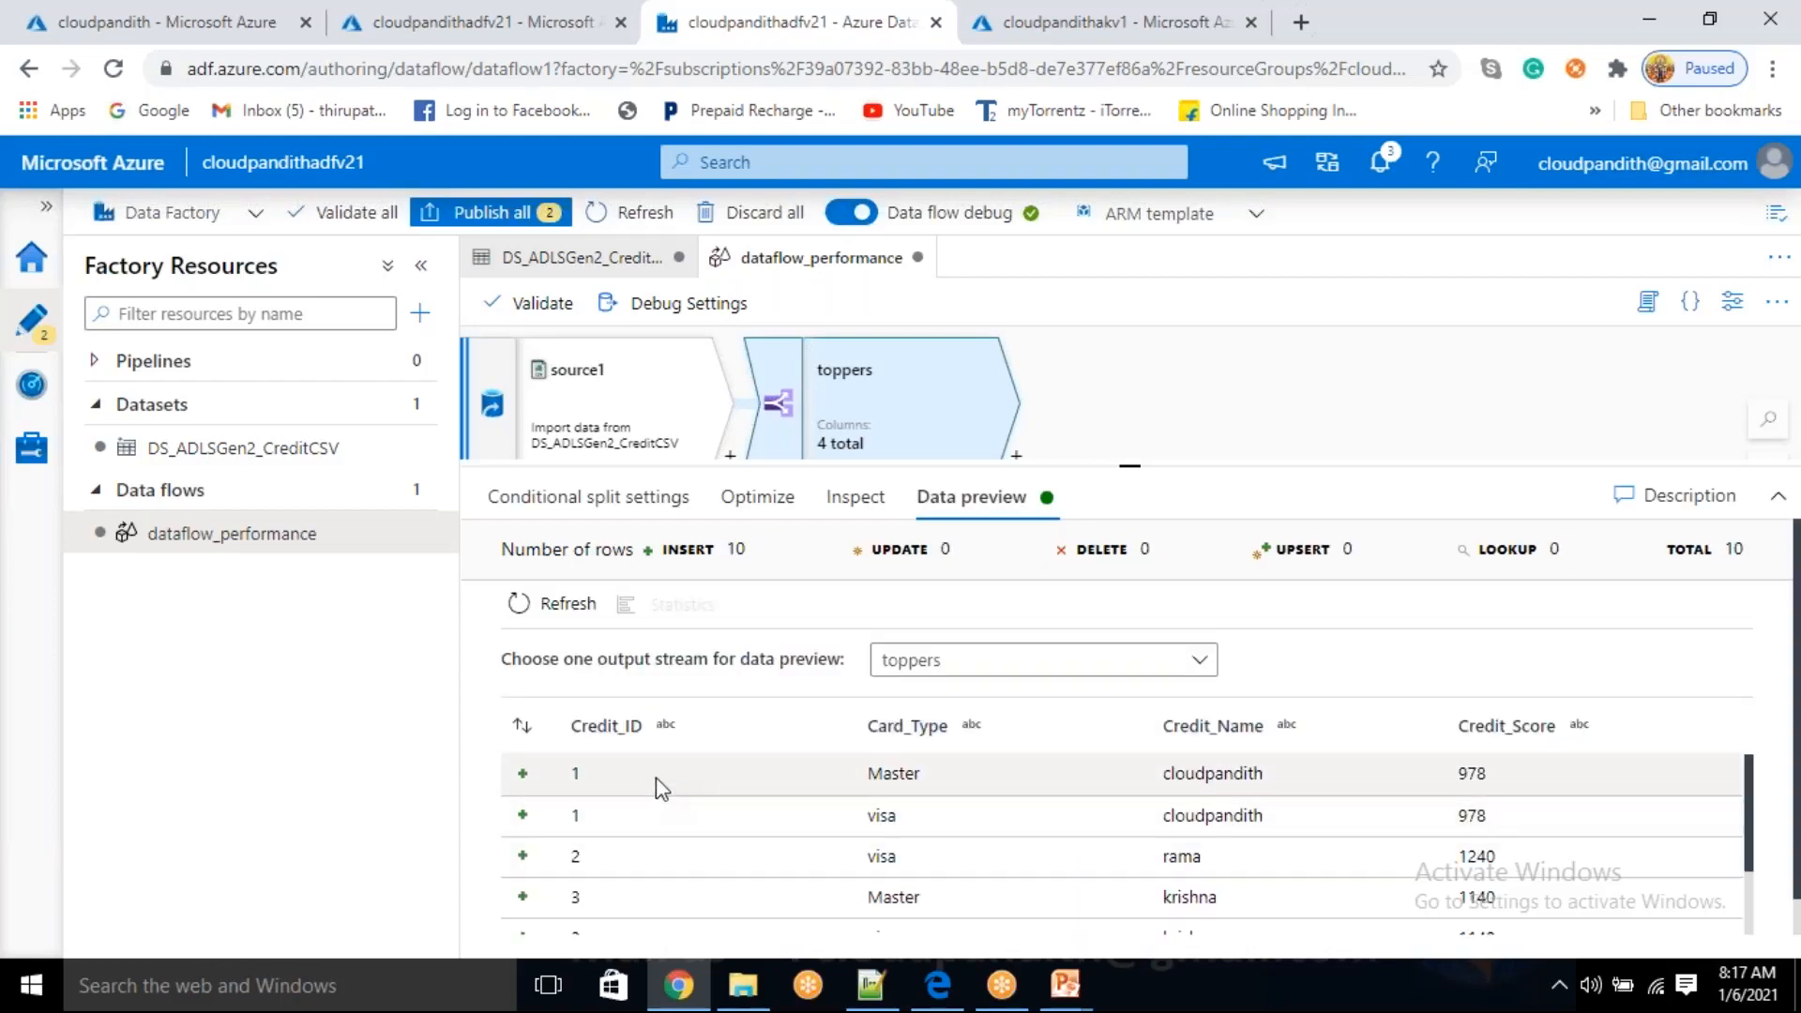
pyautogui.scroll(-3, 655, 788)
pyautogui.scroll(-1, 1226, 796)
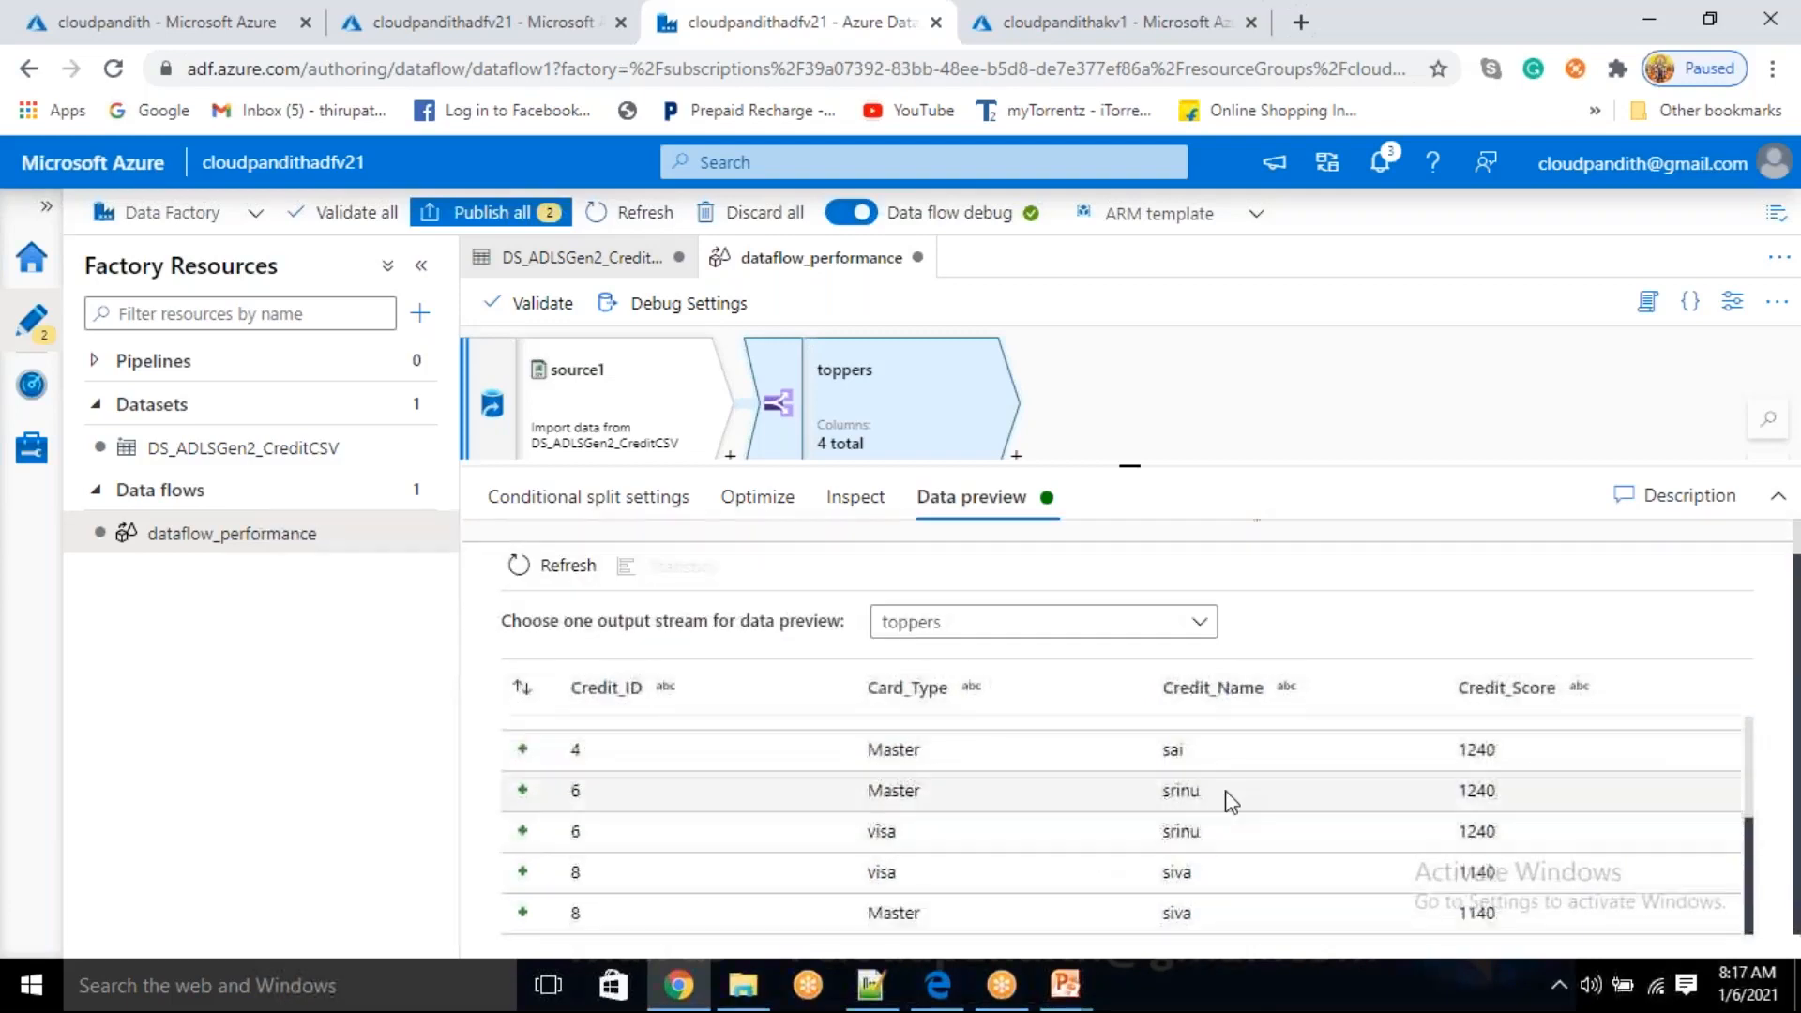
pyautogui.scroll(3, 1534, 856)
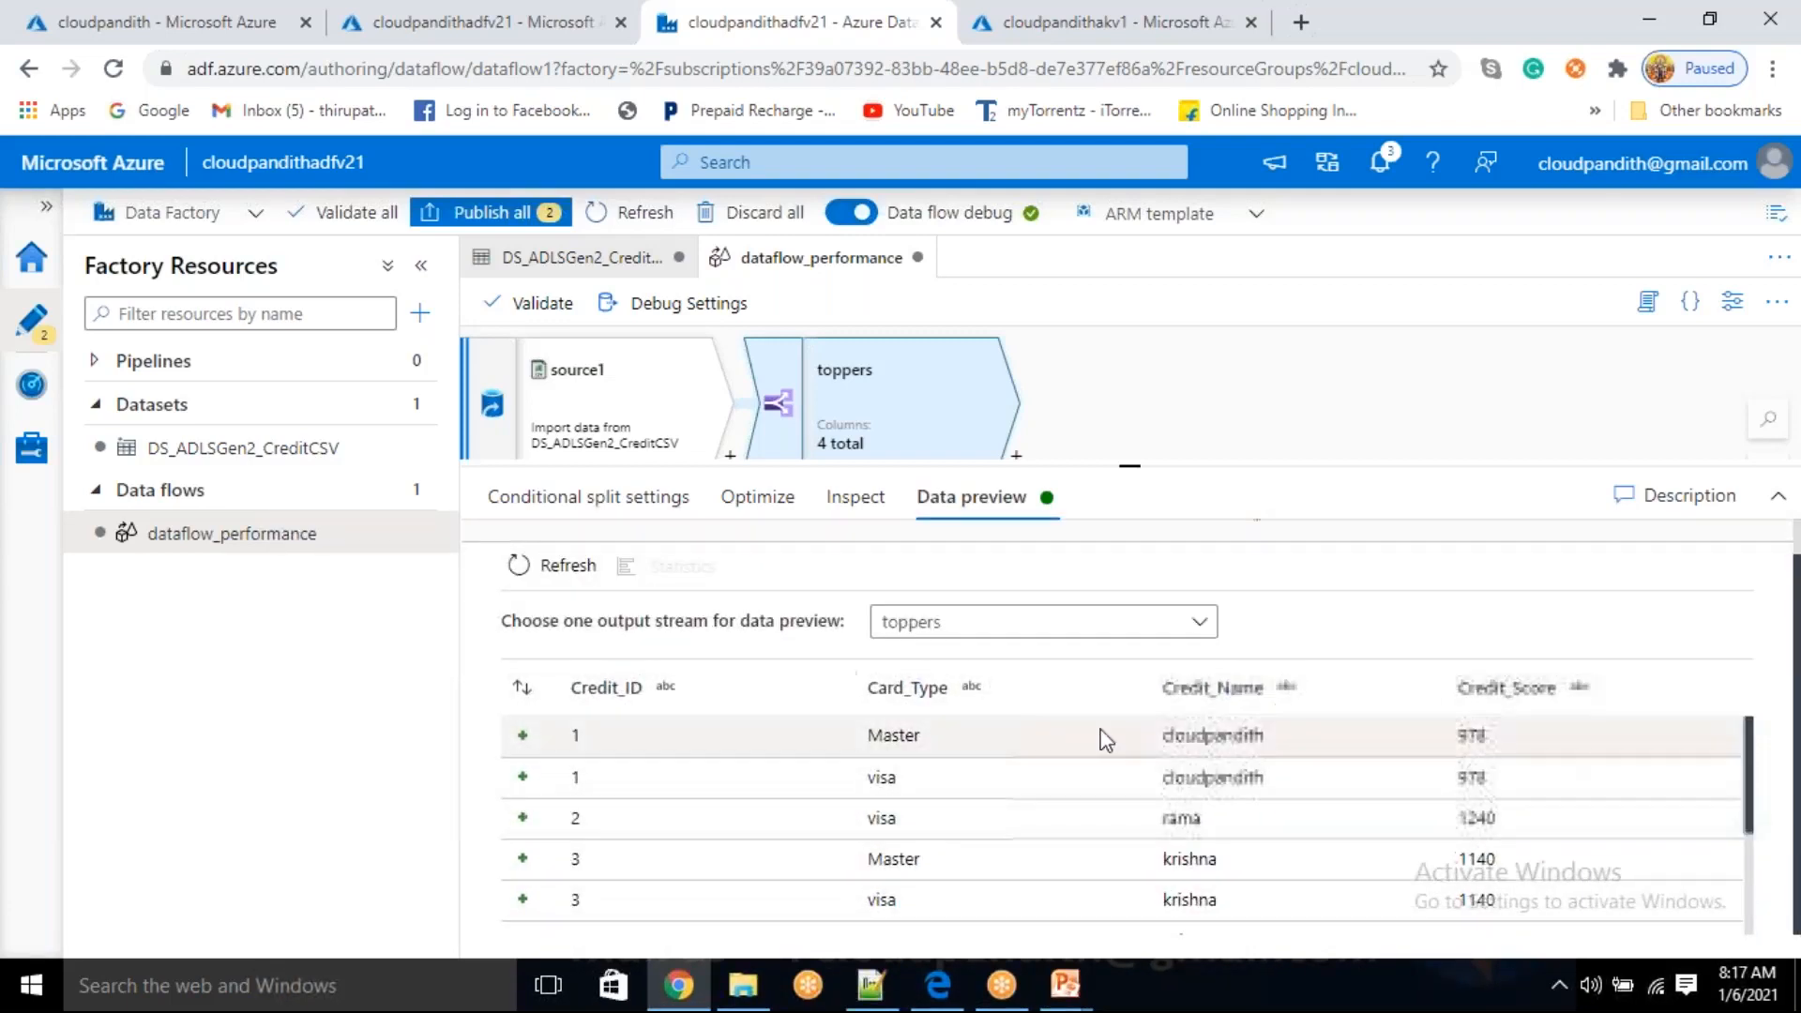
# - Examine the row total and the Credit_Score values in the toppers stream preview for the 900 threshold
pyautogui.scroll(1, 1078, 727)
pyautogui.click(1753, 549)
pyautogui.moveTo(1751, 547); pyautogui.dragTo(1723, 551)
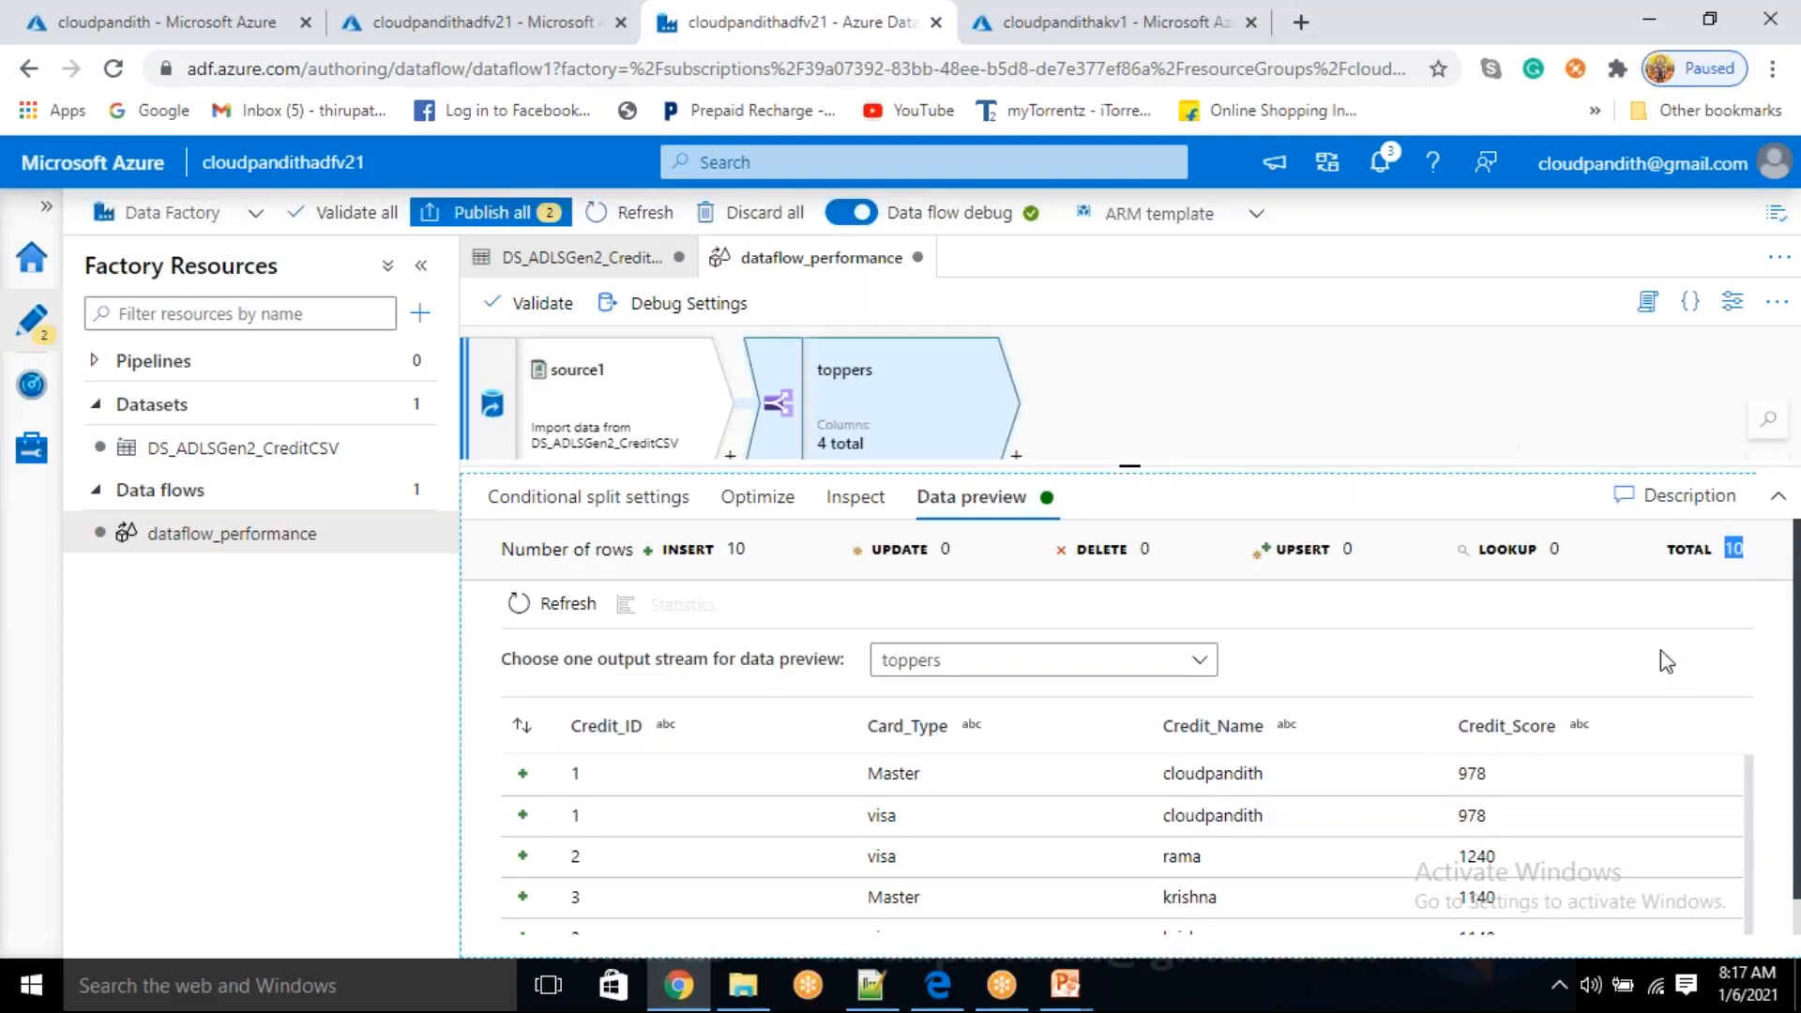
pyautogui.click(1476, 804)
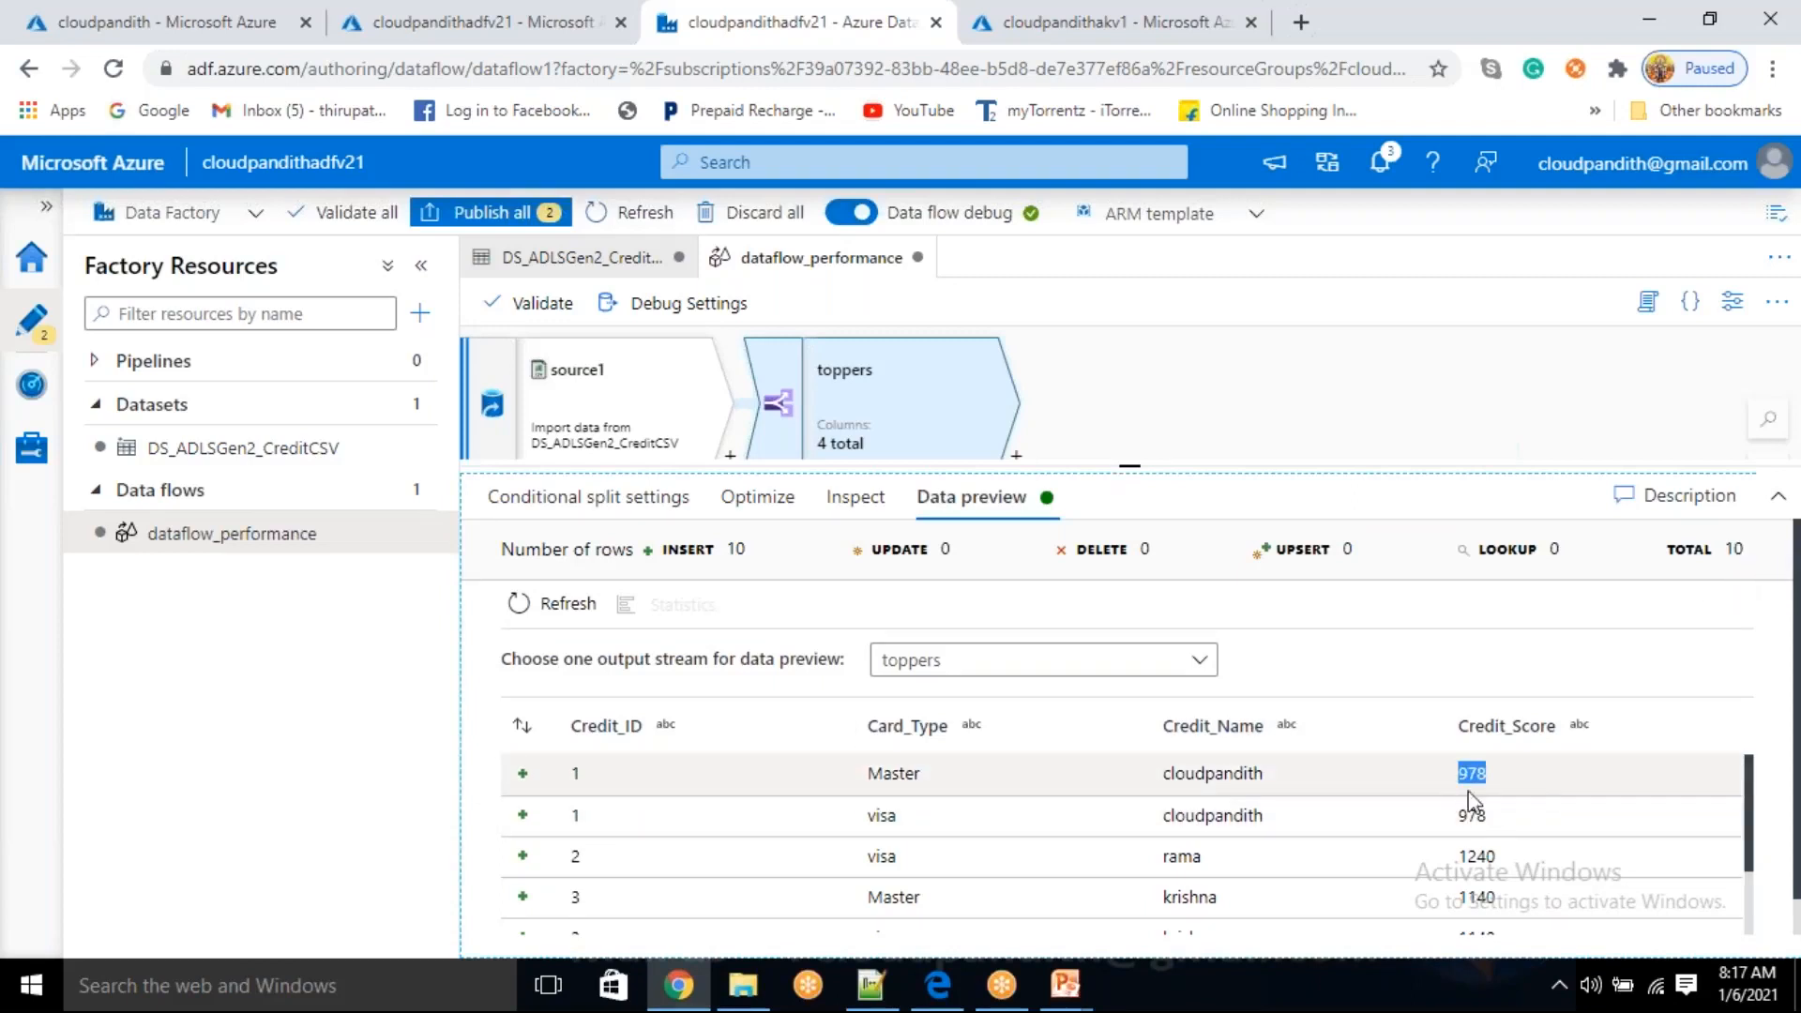
pyautogui.moveTo(1498, 815); pyautogui.dragTo(1451, 816)
pyautogui.scroll(-3, 1450, 816)
pyautogui.scroll(2, 1573, 894)
pyautogui.scroll(1, 1574, 893)
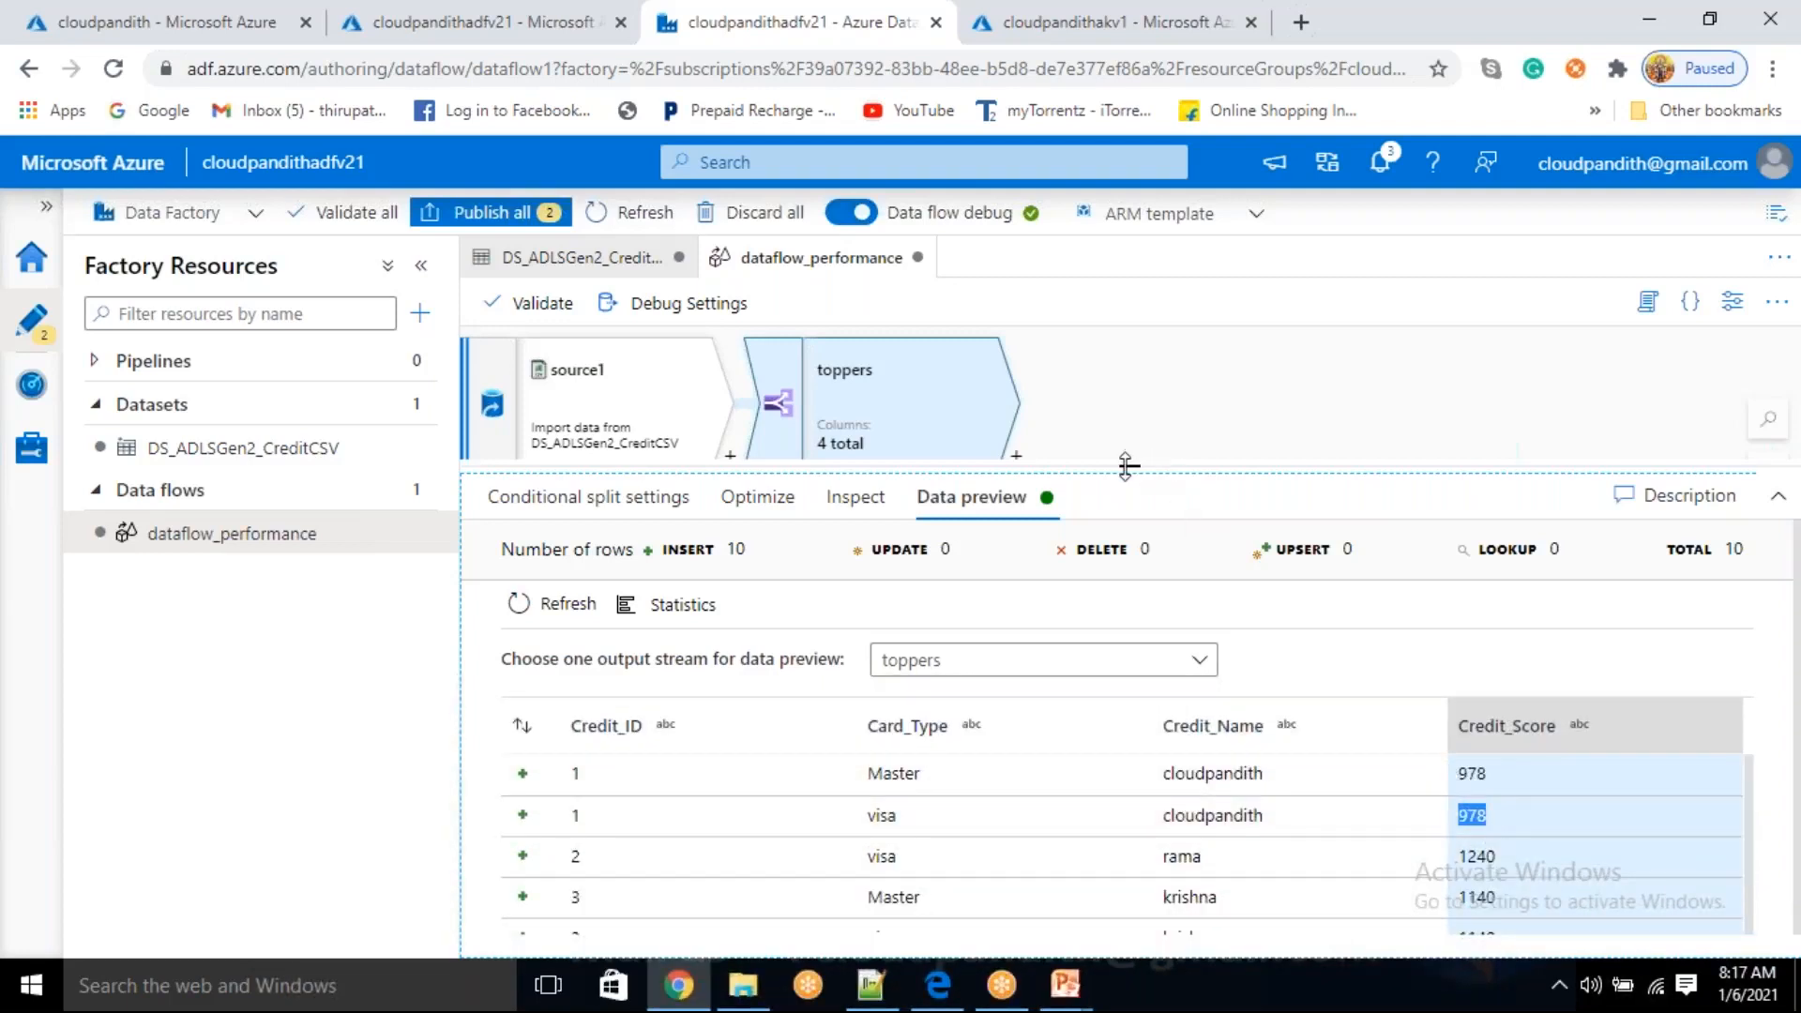
# - Add a new parameter to the dataflow_performance data flow
pyautogui.moveTo(1129, 461); pyautogui.dragTo(1130, 554)
pyautogui.click(600, 590)
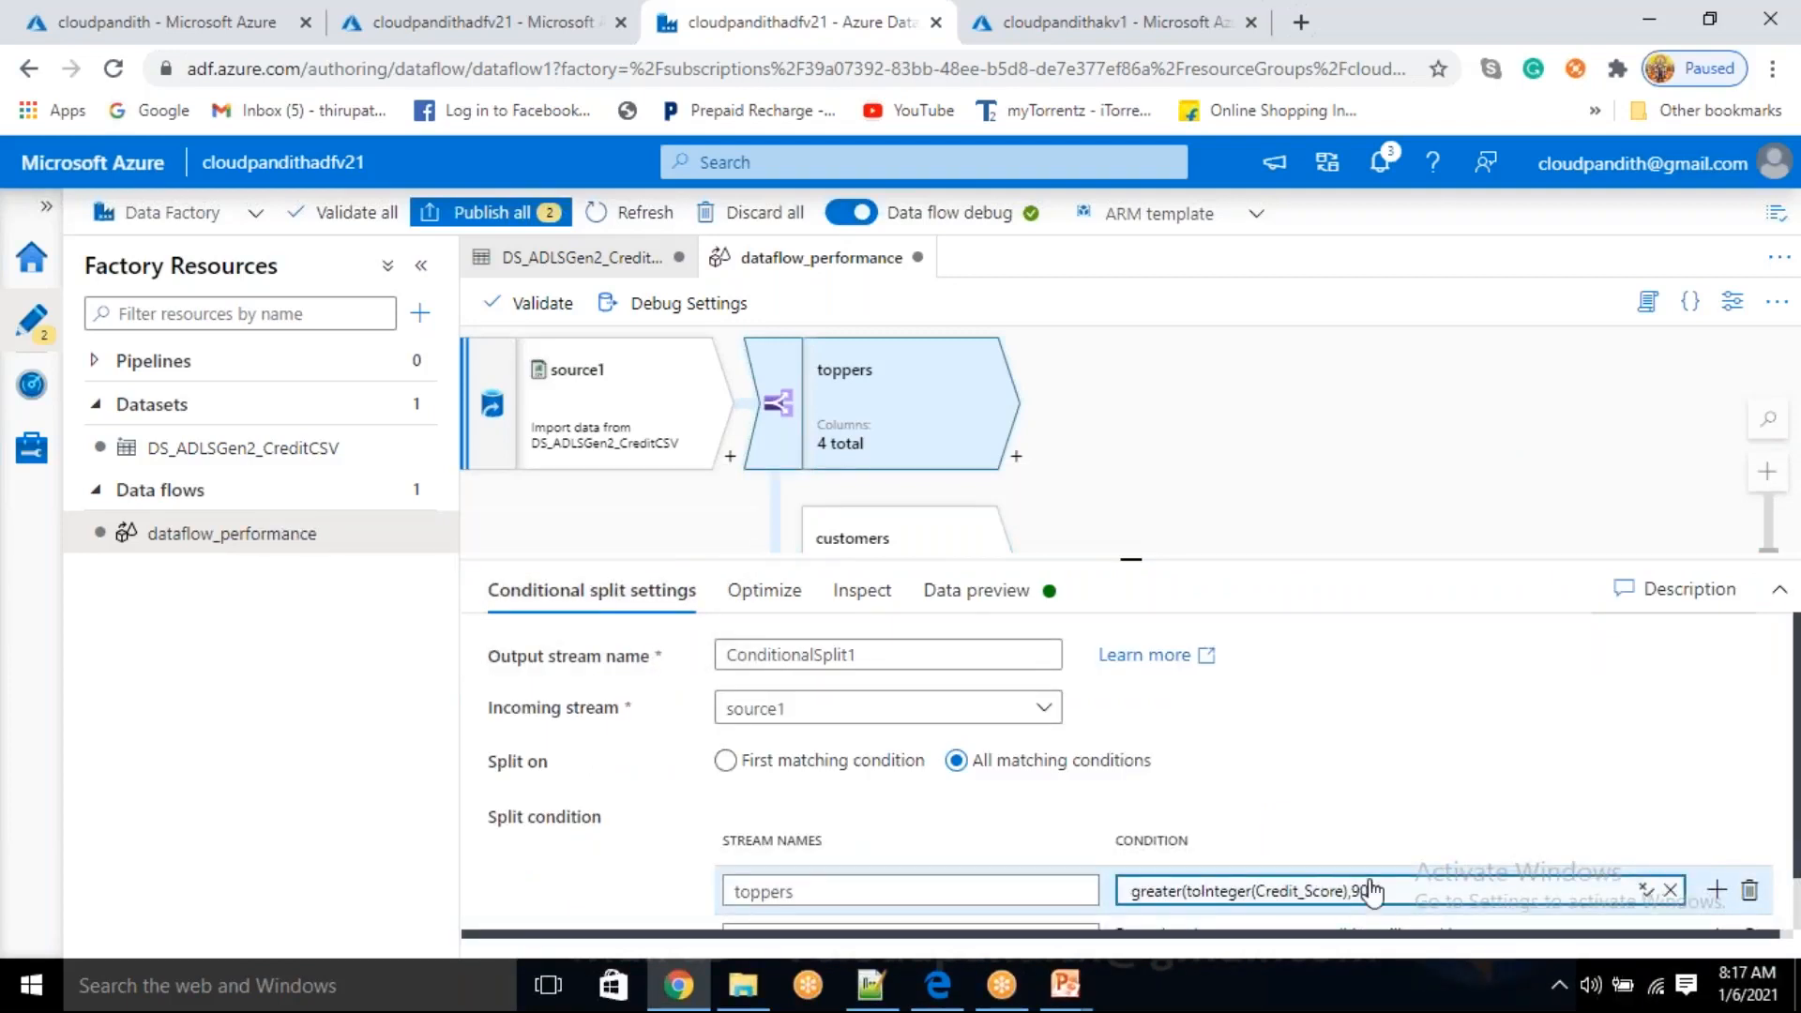
pyautogui.click(1296, 412)
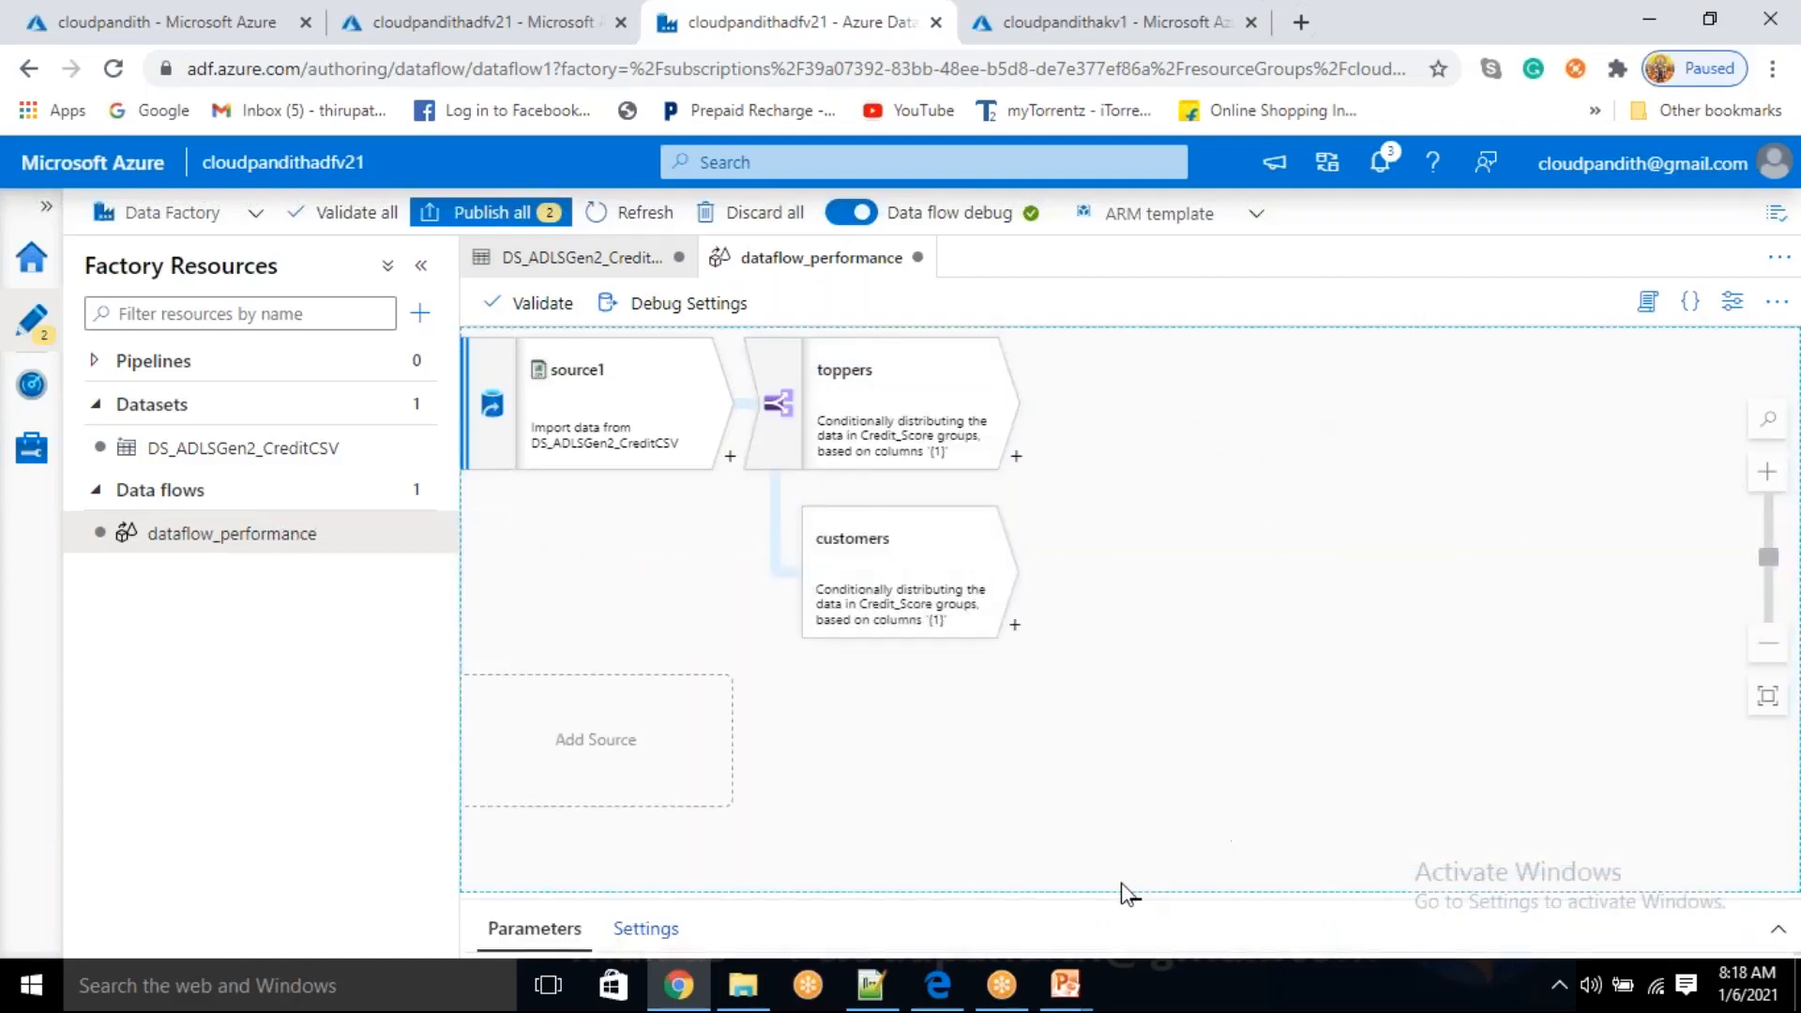
pyautogui.moveTo(1130, 901); pyautogui.dragTo(1131, 766)
pyautogui.moveTo(1188, 622); pyautogui.dragTo(1186, 535)
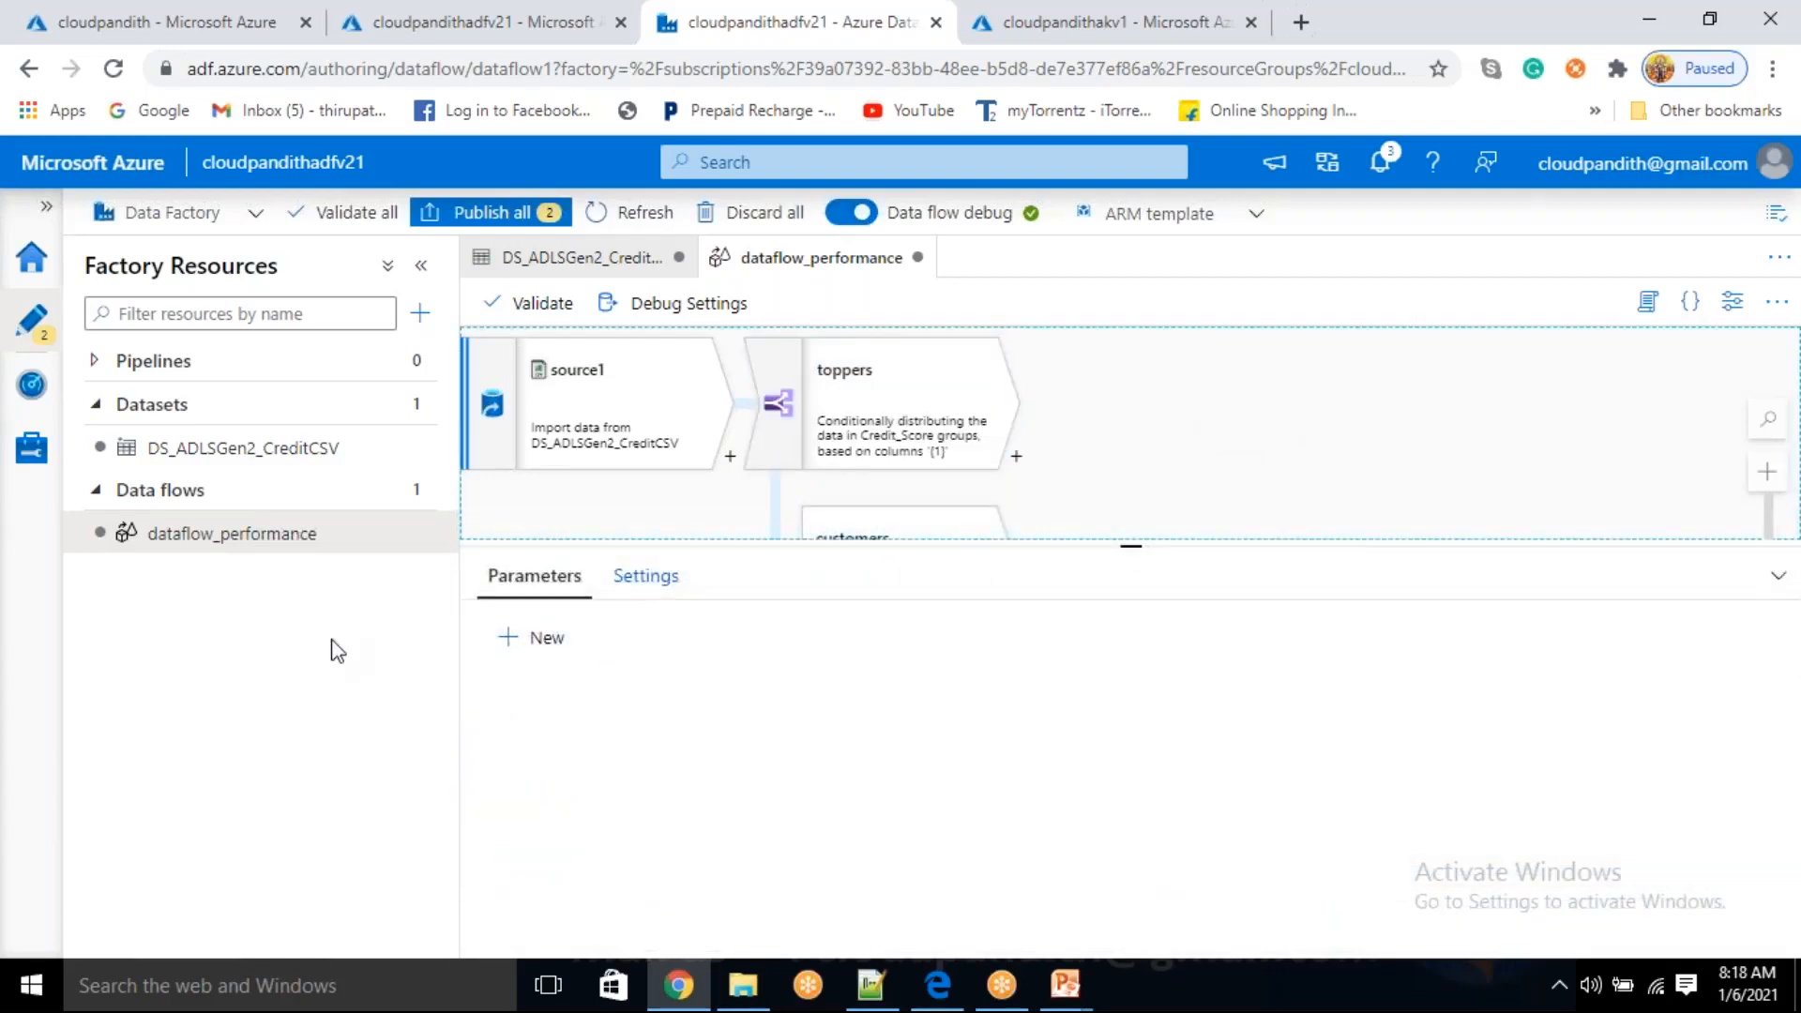
pyautogui.click(523, 644)
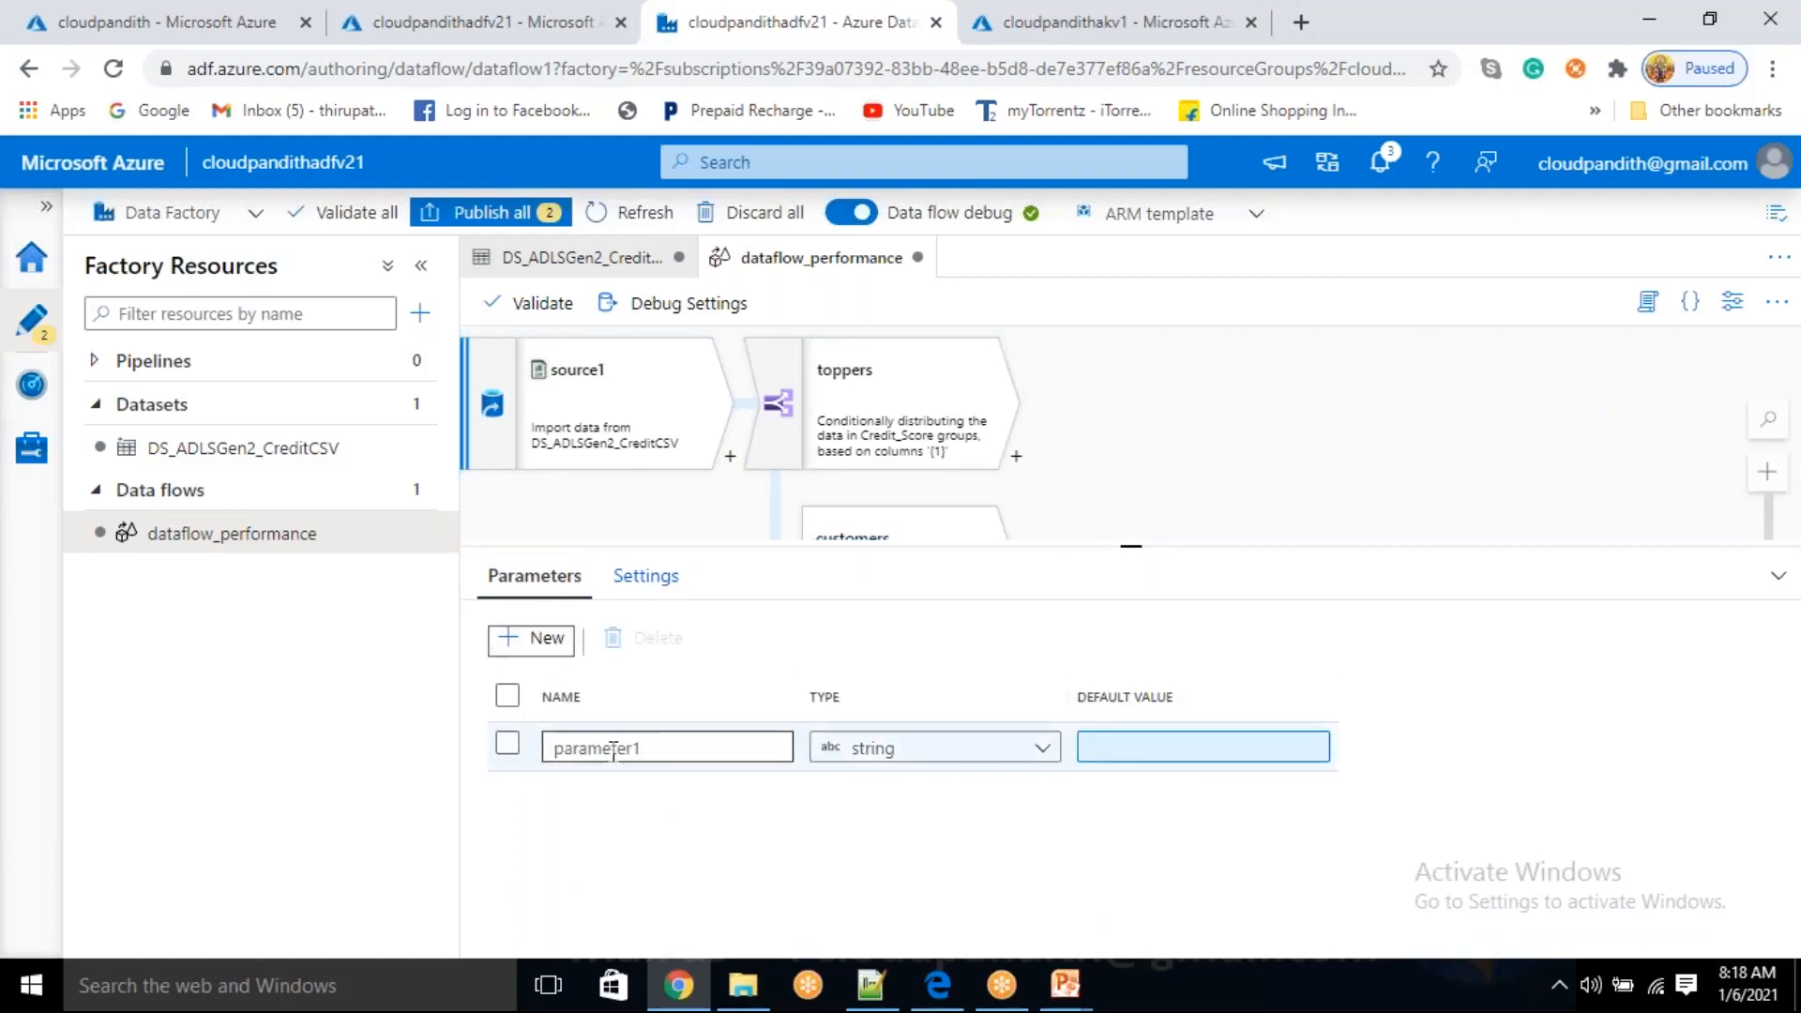
# - Name the new data flow parameter df_param_pass_score
pyautogui.doubleClick(615, 749)
pyautogui.press('BackSpace')
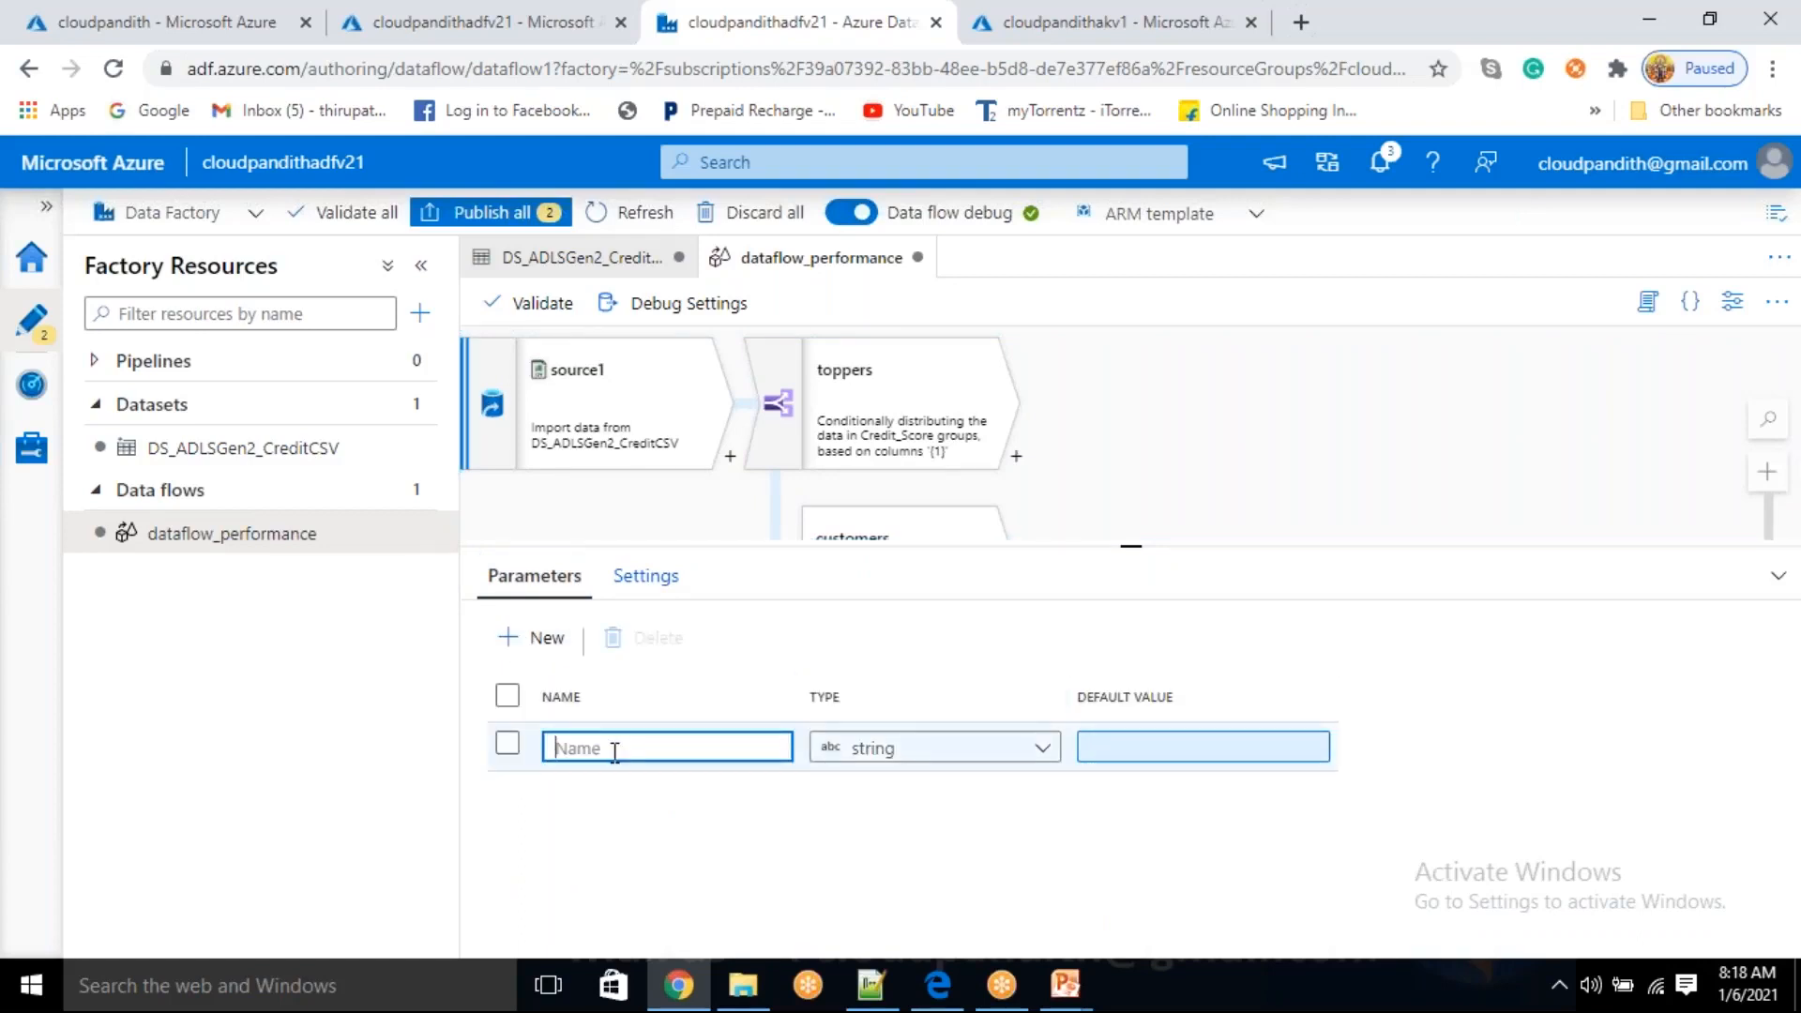
pyautogui.write('dfp_pass_score_')
pyautogui.moveTo(583, 749); pyautogui.dragTo(555, 750)
pyautogui.click(579, 750)
pyautogui.write('_param')
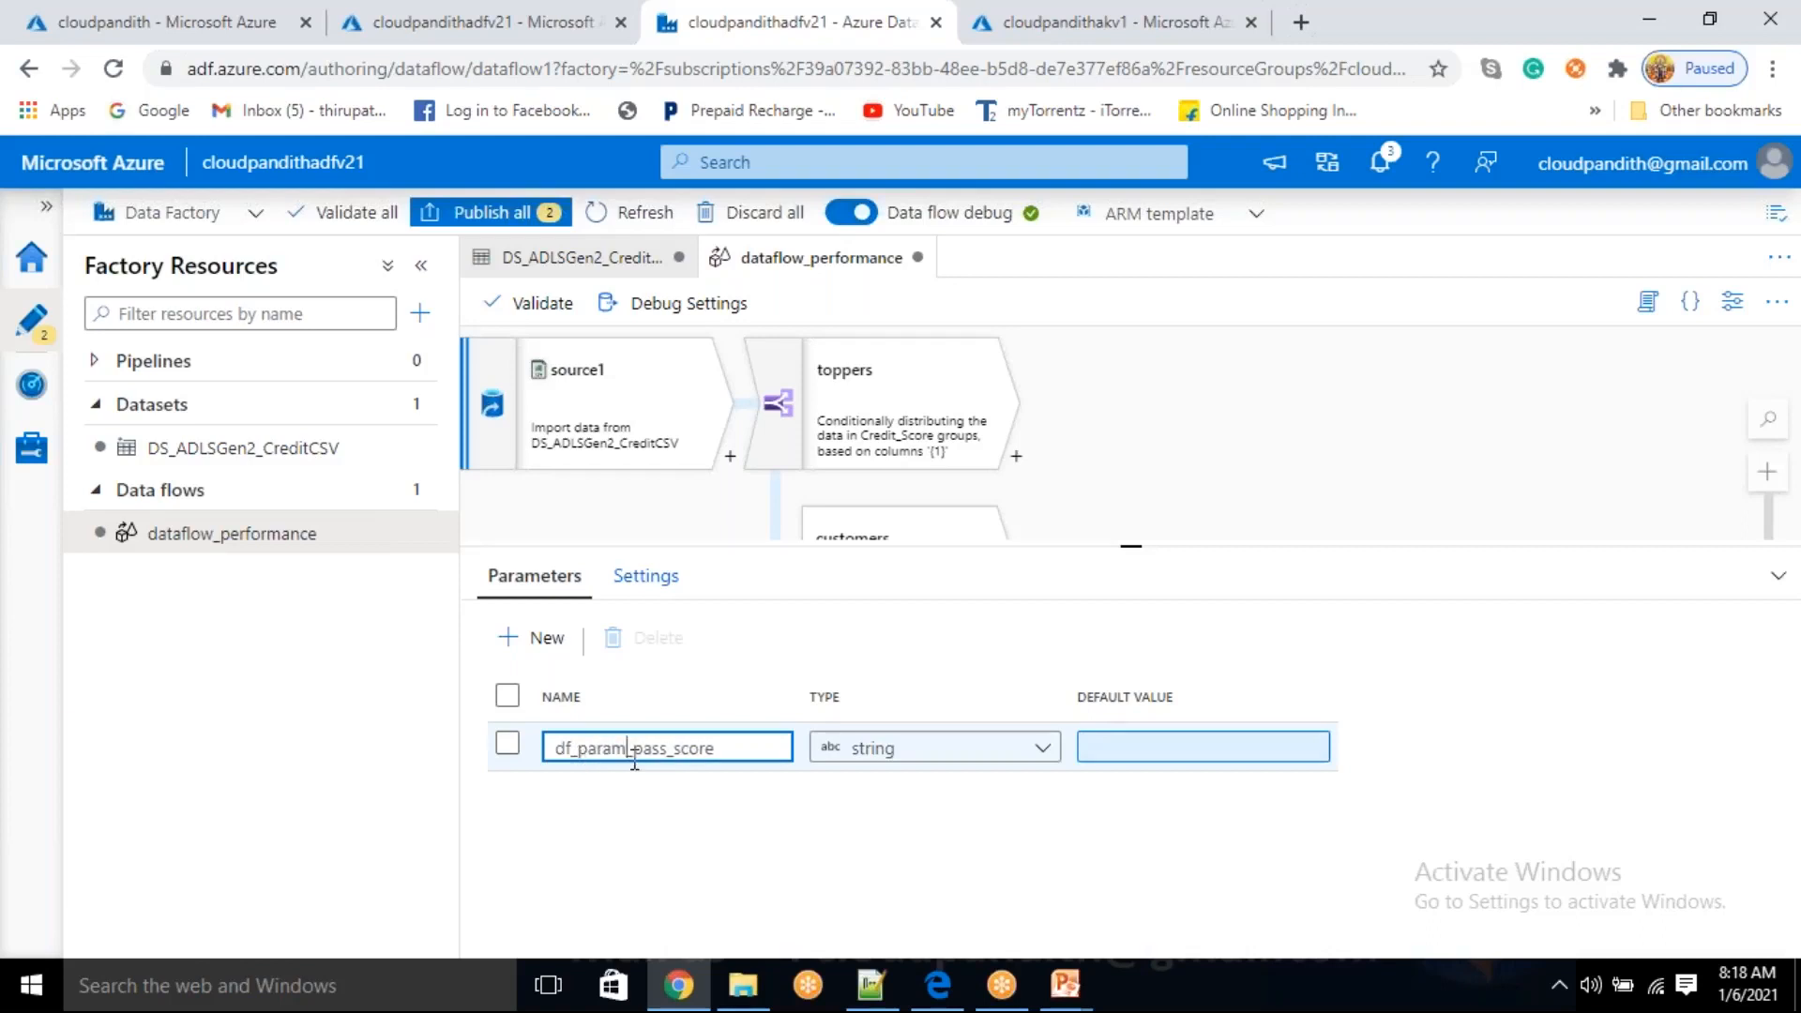
pyautogui.doubleClick(700, 758)
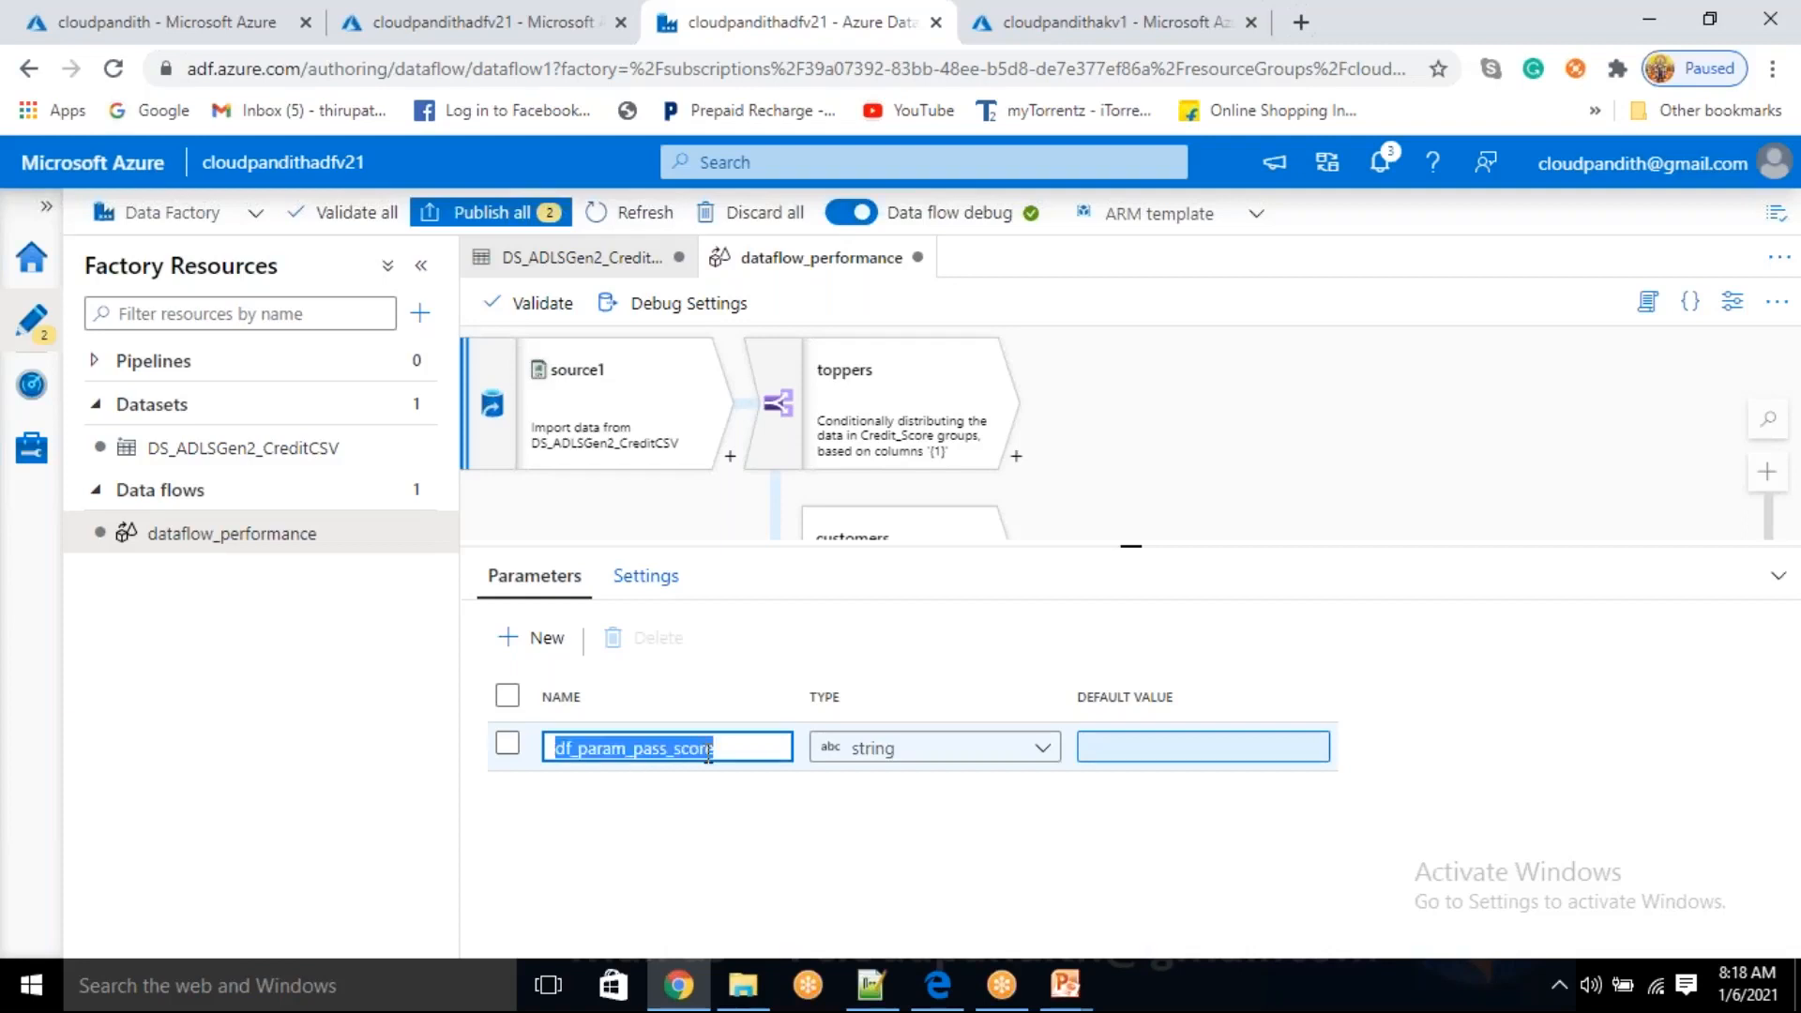
pyautogui.click(691, 812)
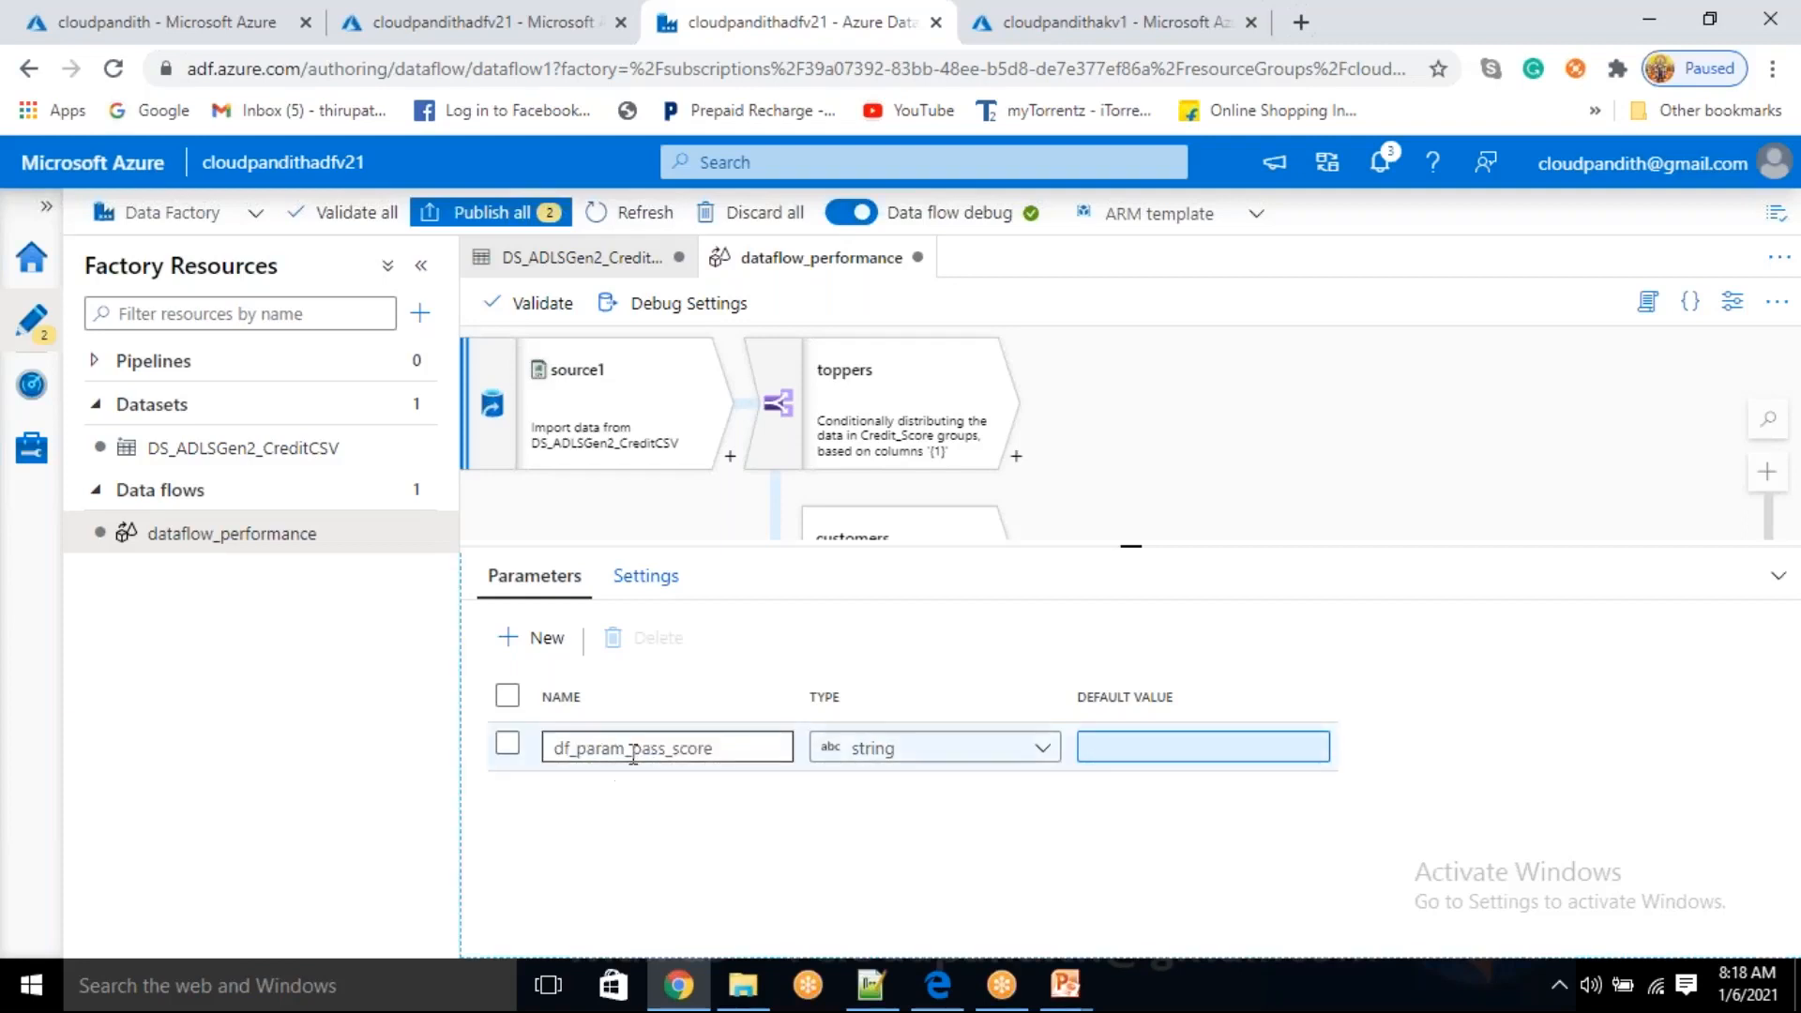
pyautogui.click(564, 749)
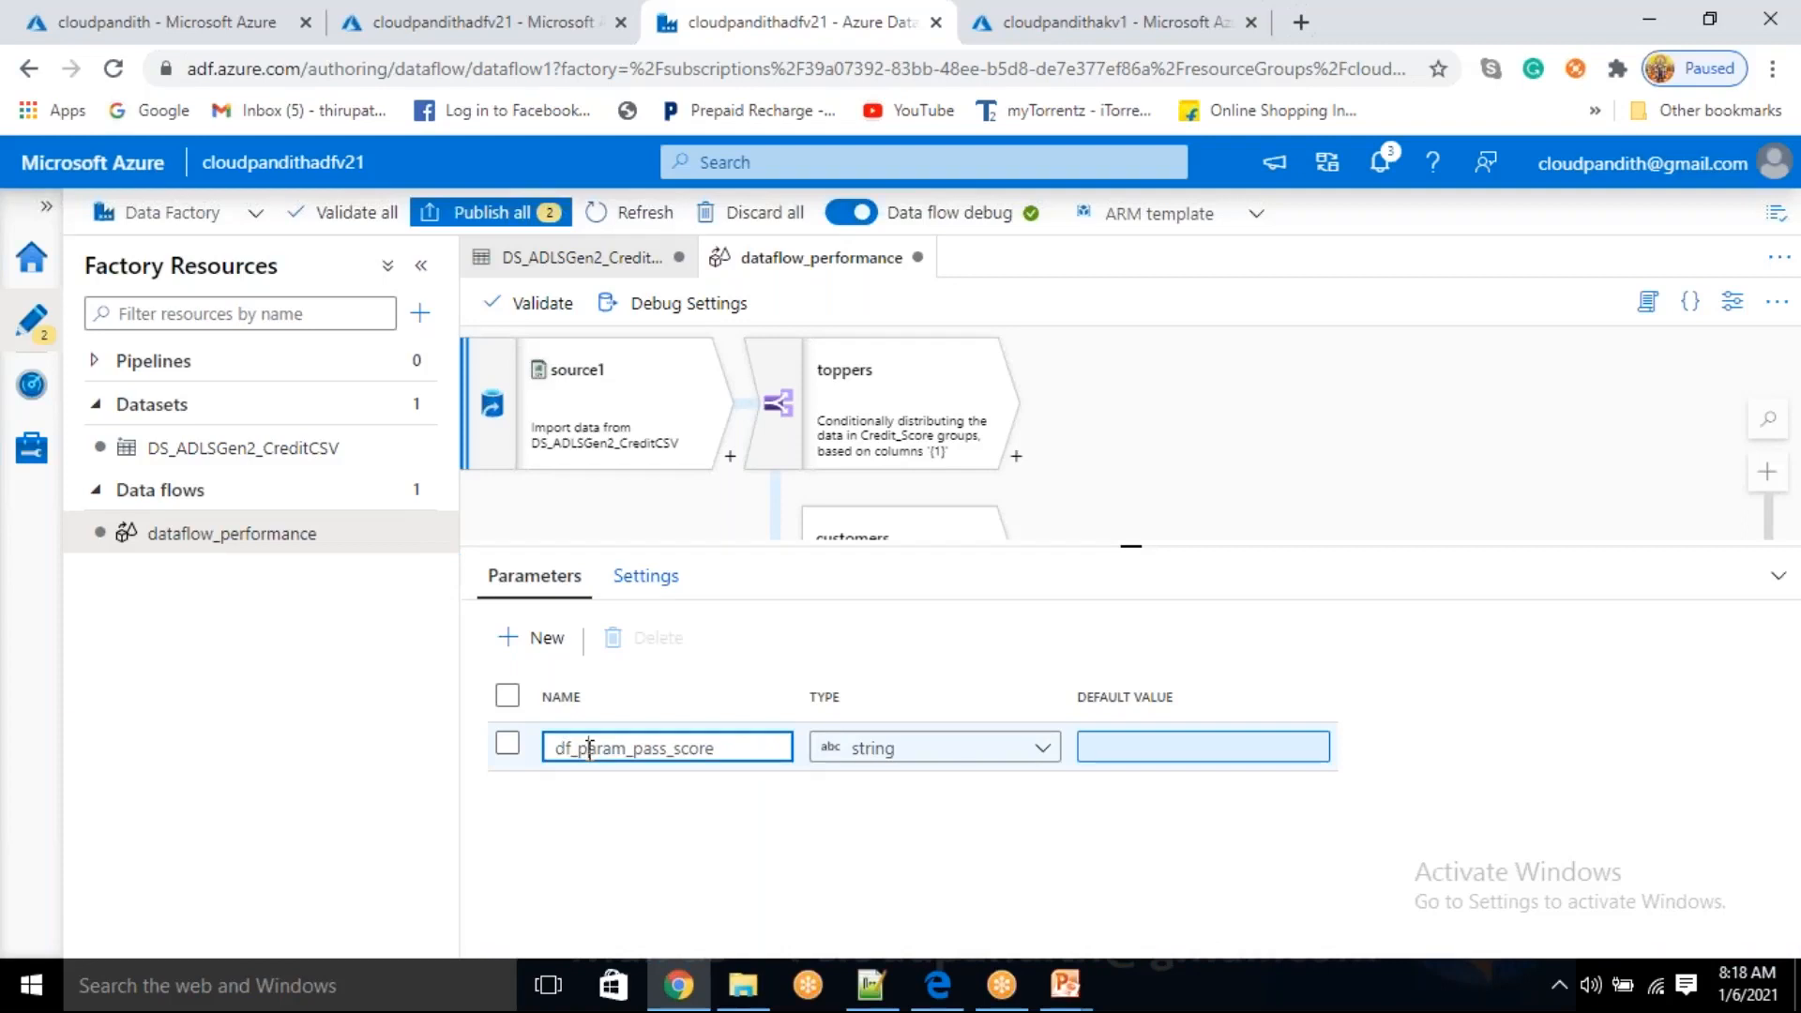
pyautogui.moveTo(722, 758); pyautogui.dragTo(646, 758)
pyautogui.click(683, 755)
pyautogui.press('BackSpace')
pyautogui.write('_')
pyautogui.moveTo(715, 748); pyautogui.dragTo(553, 747)
pyautogui.click(642, 799)
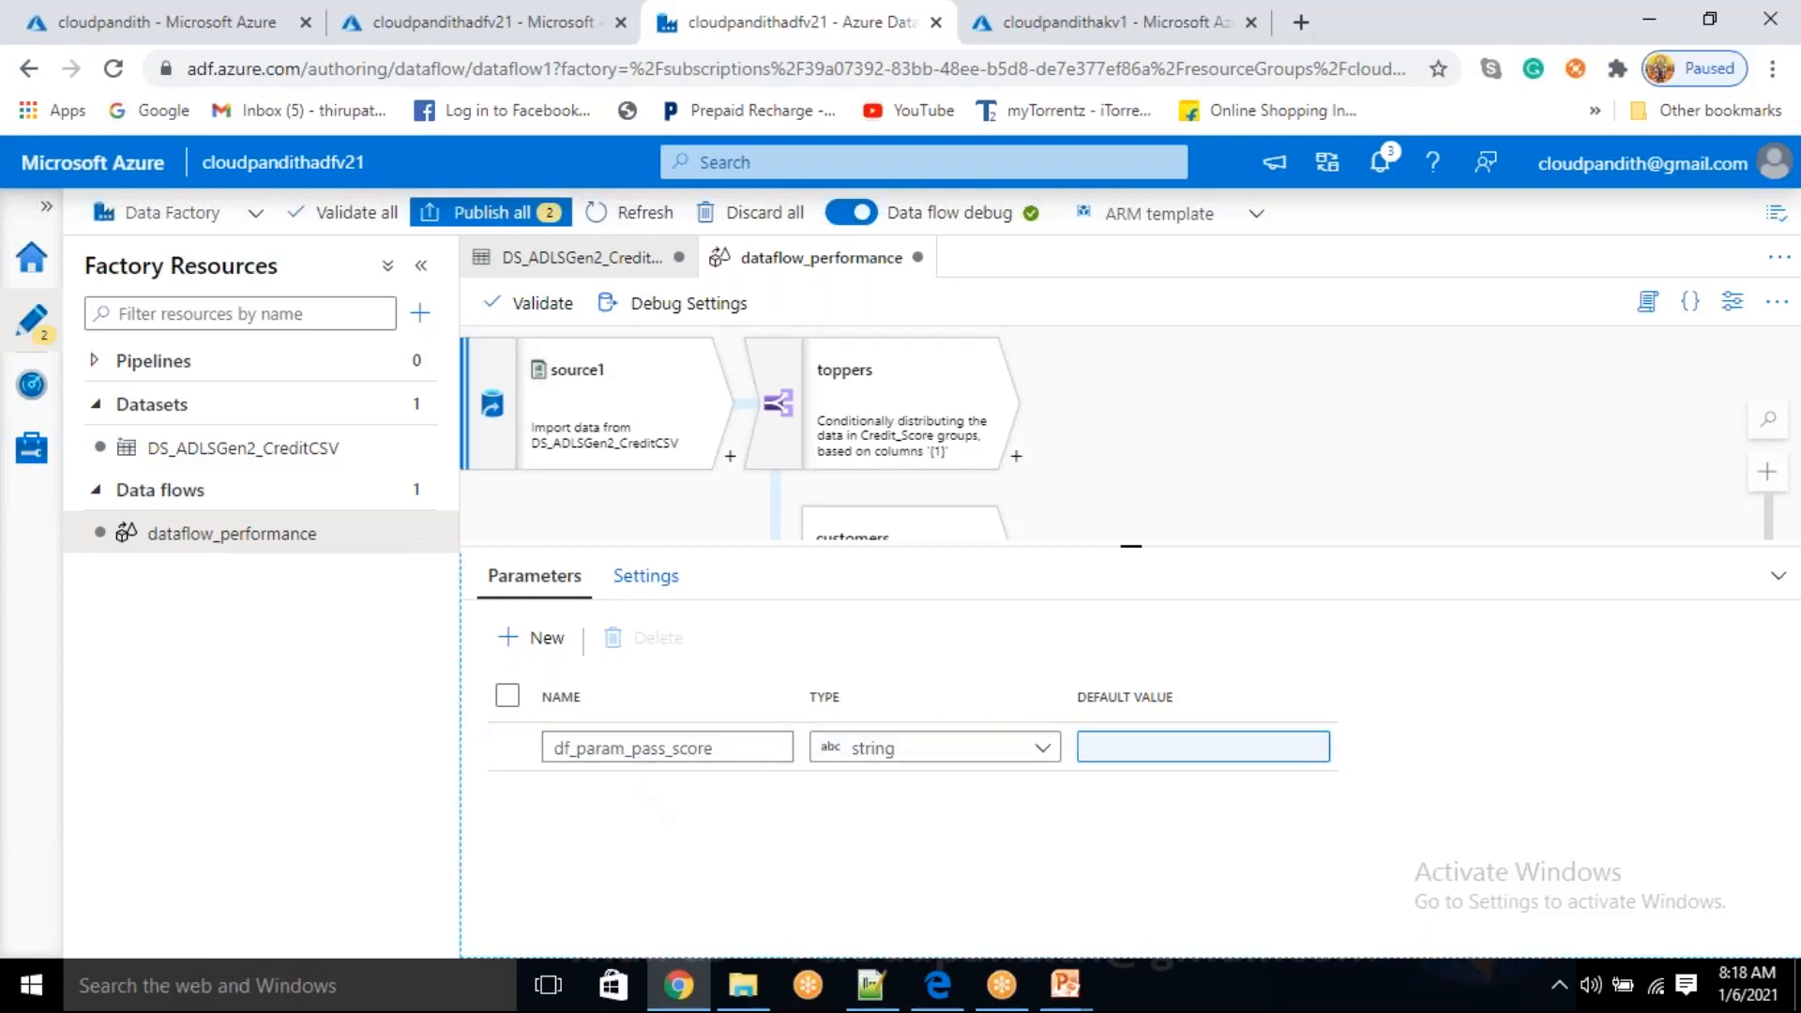
# - Set the type of the df_param_pass_score parameter to integer
pyautogui.click(925, 762)
pyautogui.click(932, 764)
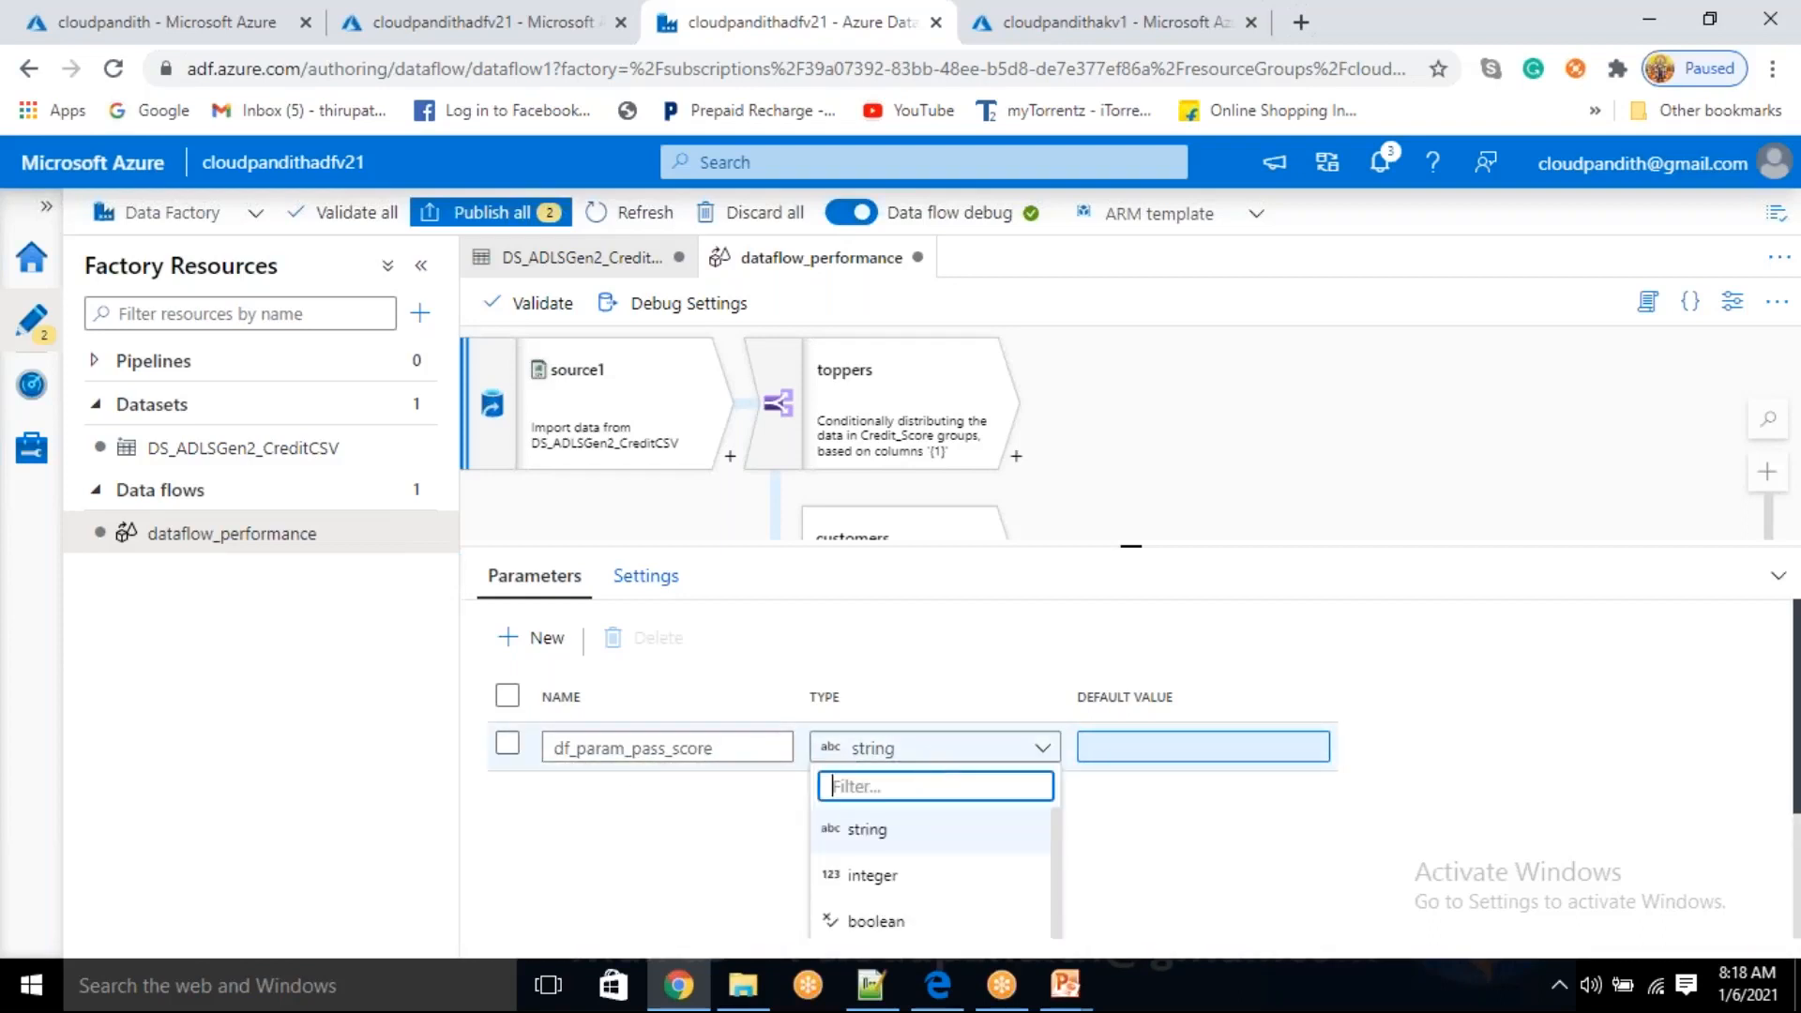
pyautogui.click(892, 873)
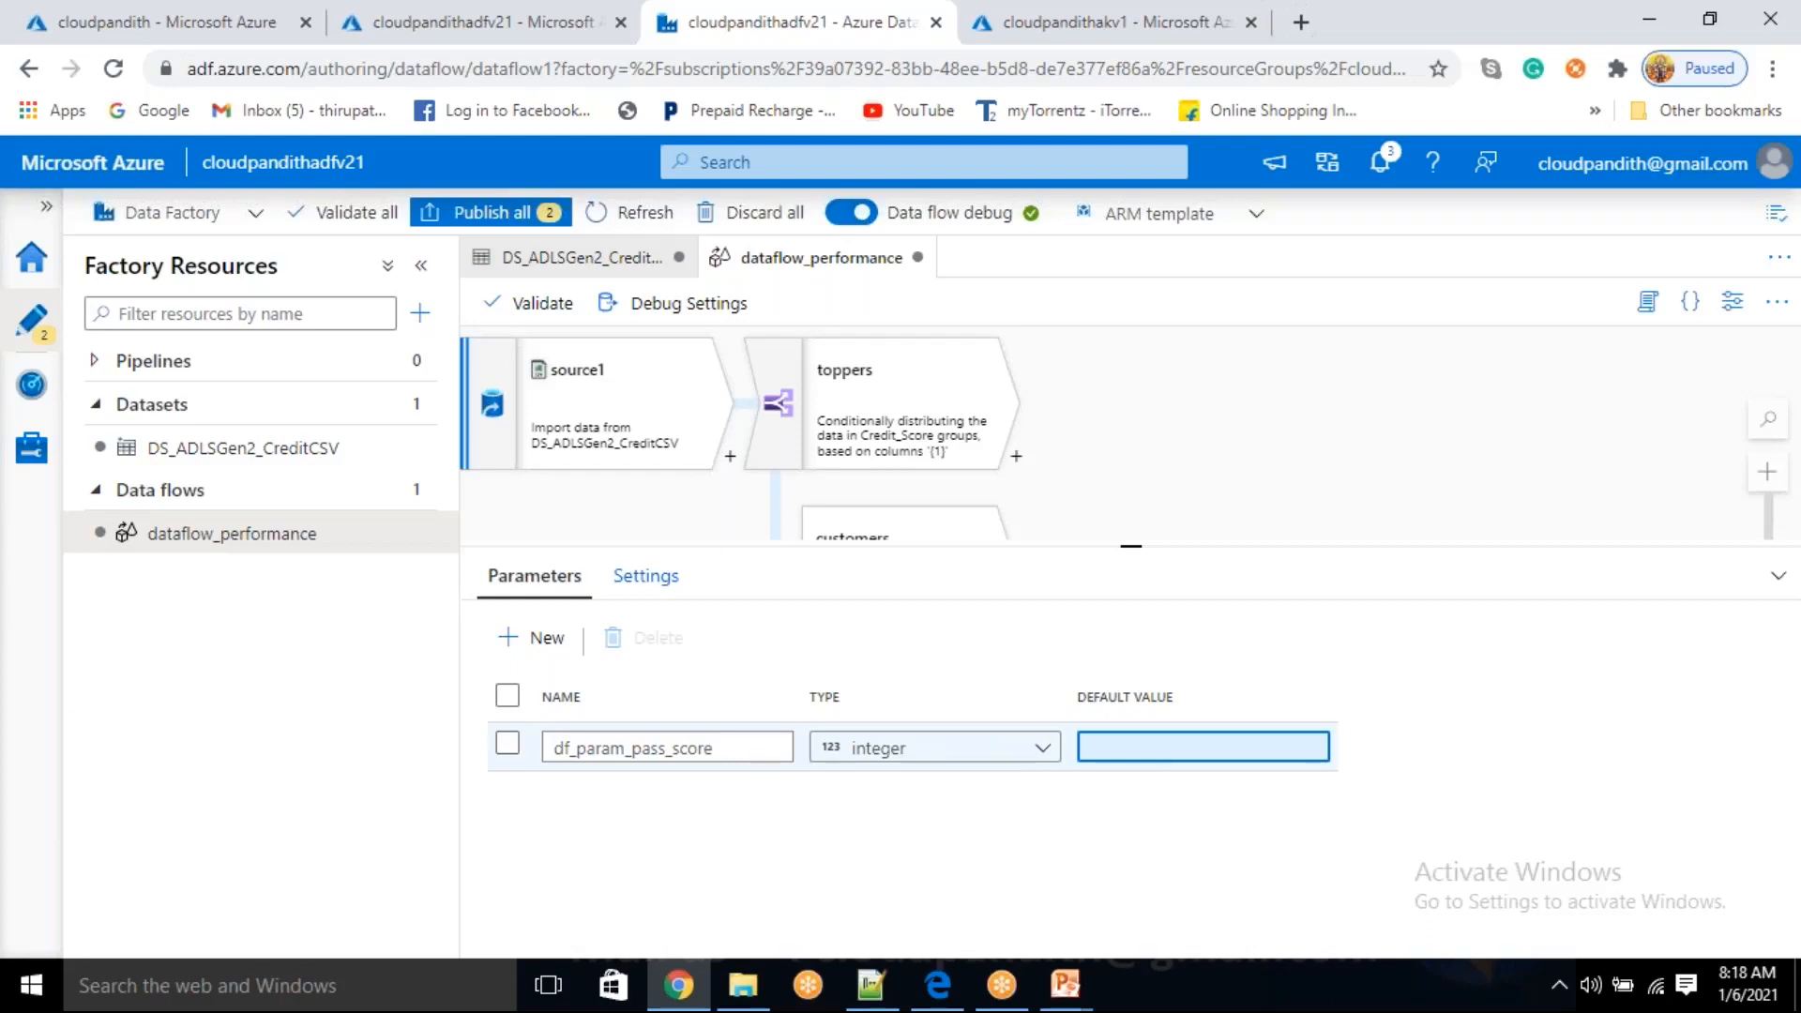
# - Replace the 900 threshold in the toppers split condition with the $df_param_pass_score parameter and save the expression
pyautogui.click(864, 420)
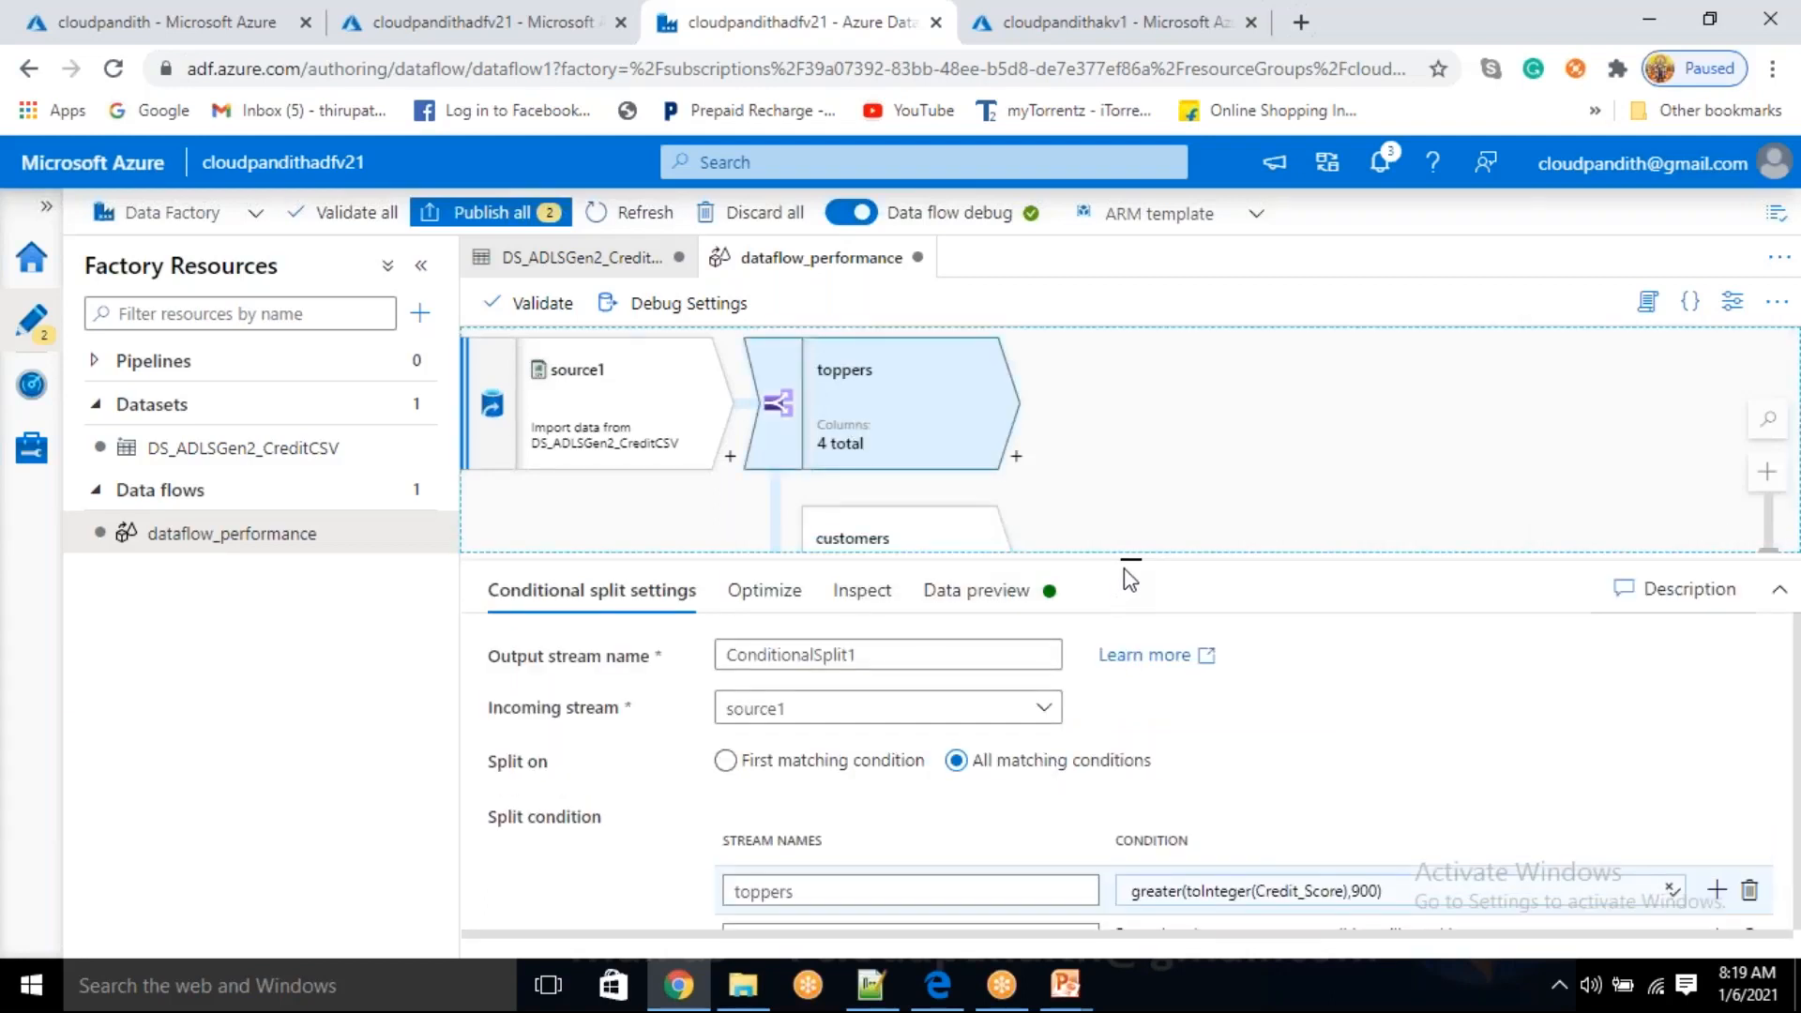
pyautogui.moveTo(1129, 560); pyautogui.dragTo(1131, 410)
pyautogui.click(1358, 743)
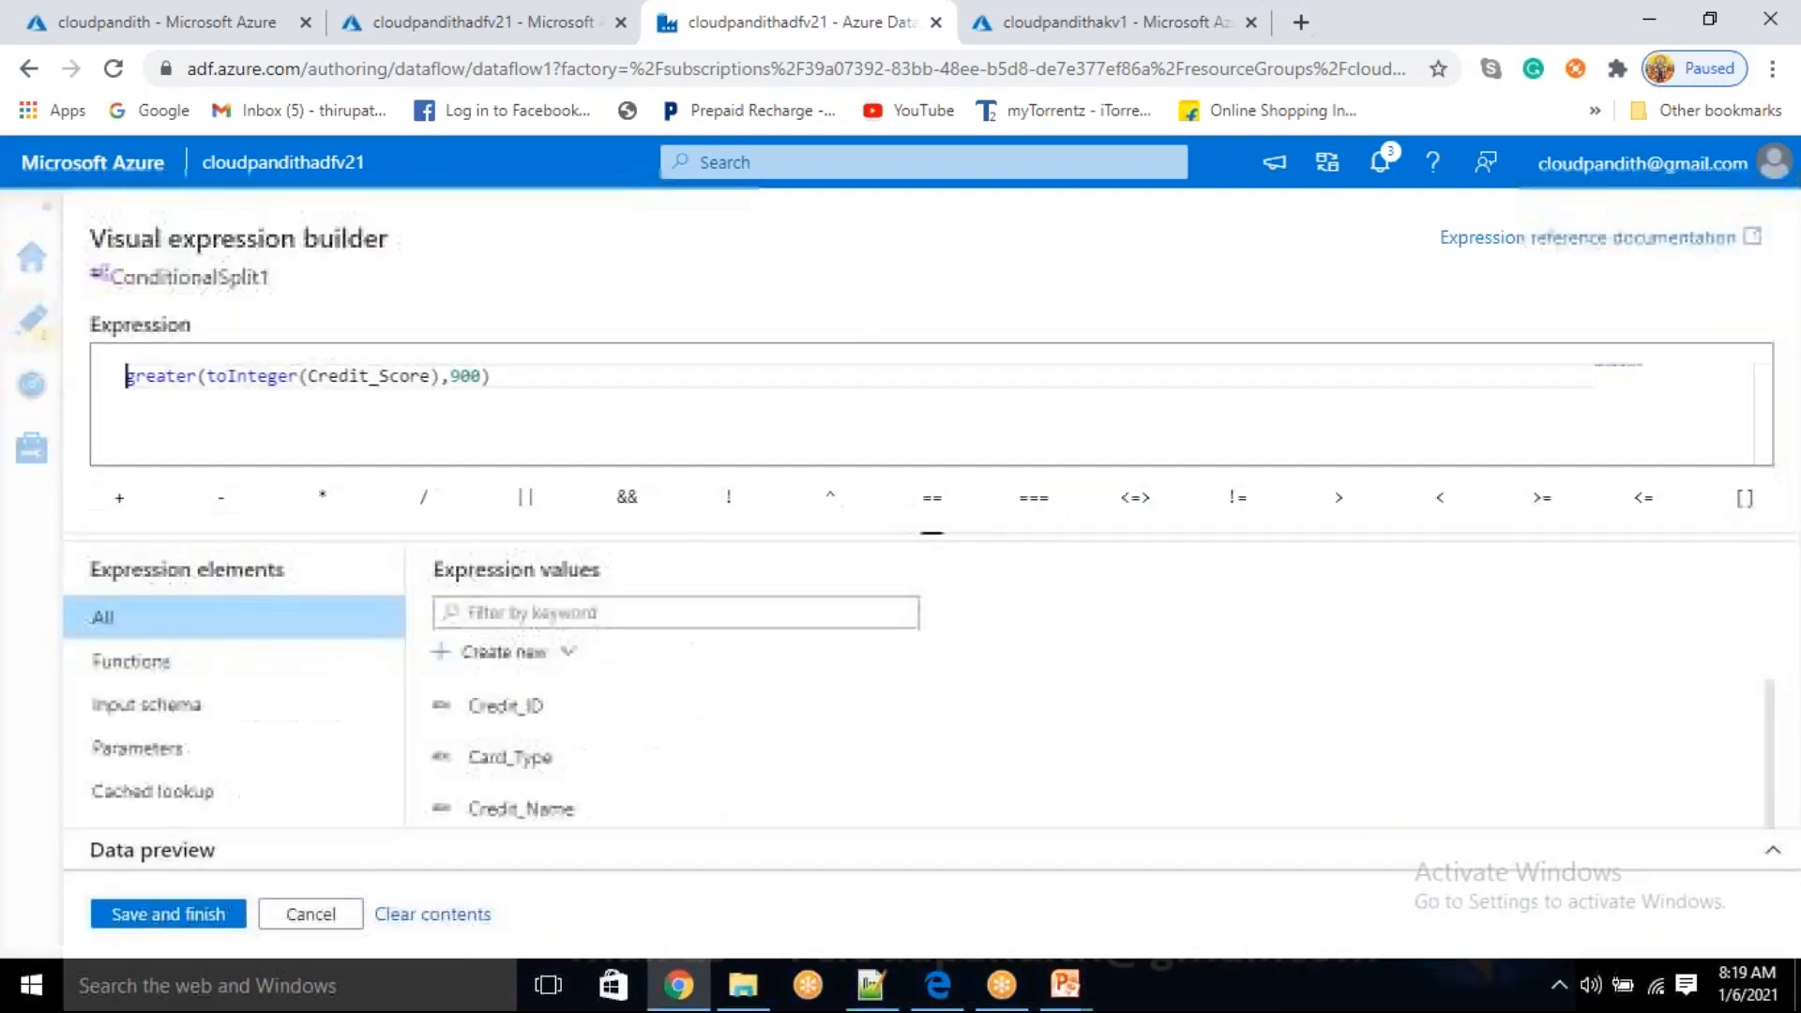
pyautogui.doubleClick(470, 380)
pyautogui.press('BackSpace')
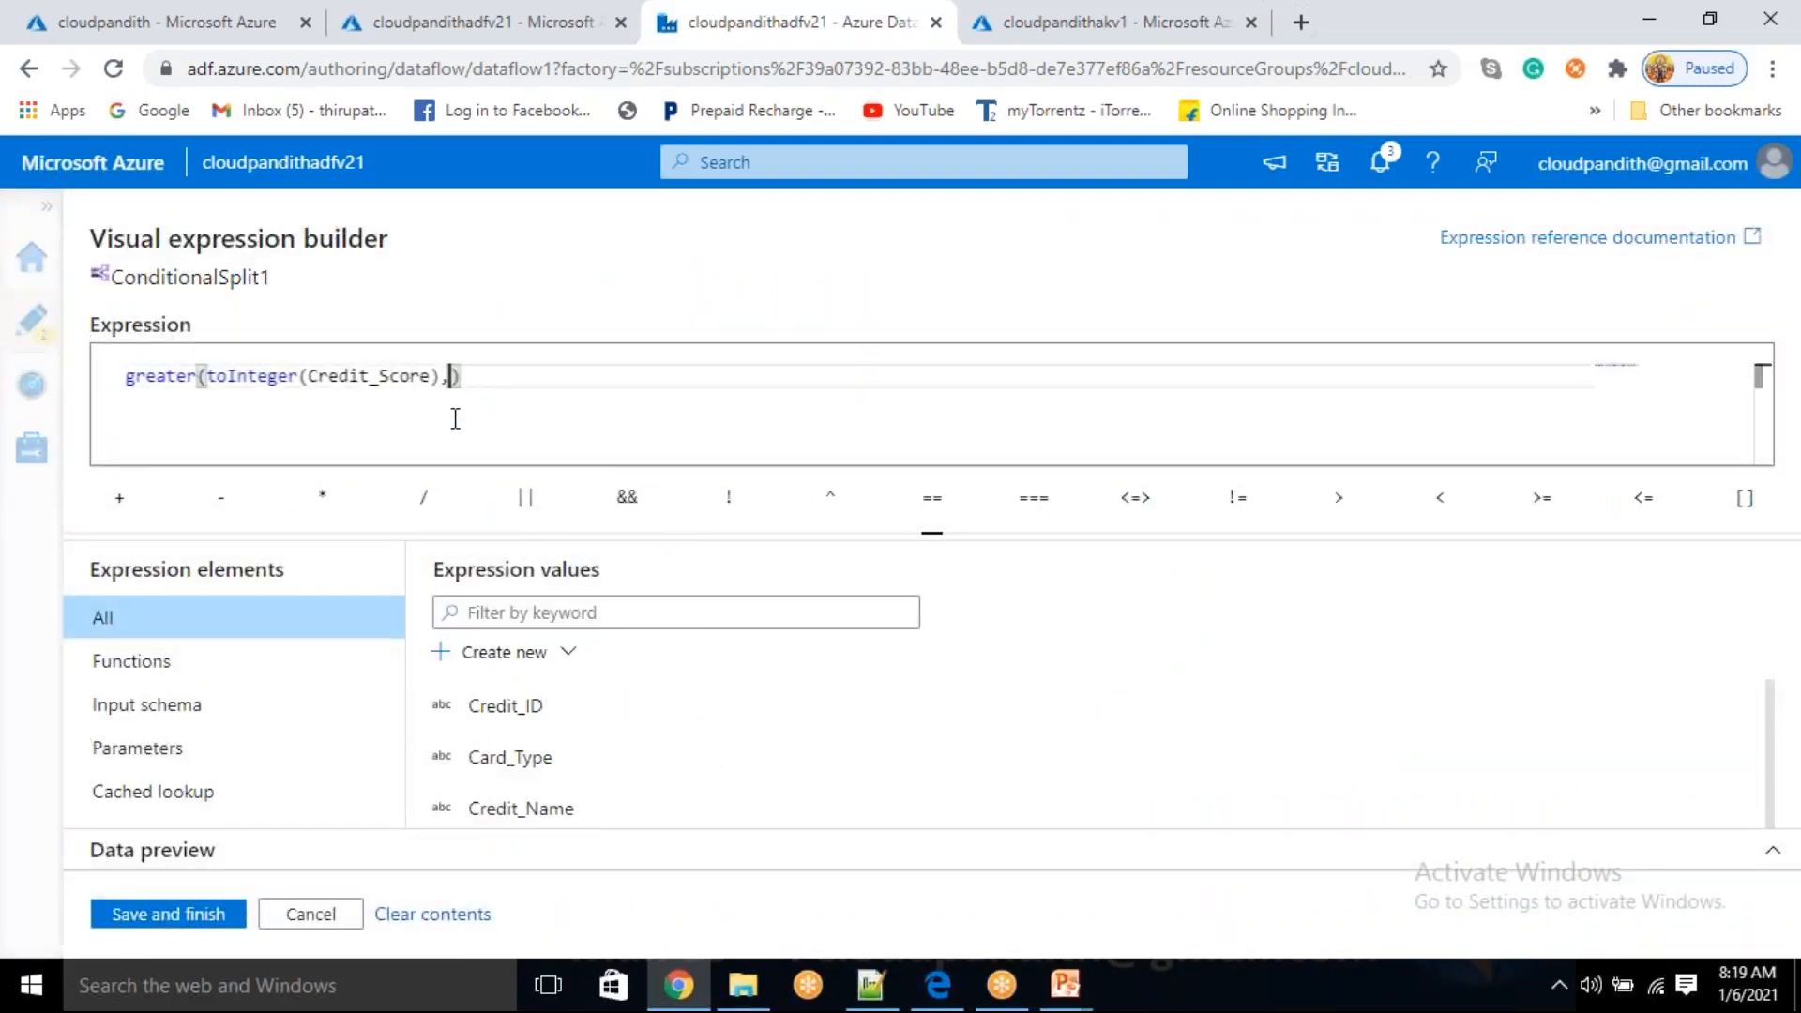
pyautogui.click(210, 753)
pyautogui.click(575, 722)
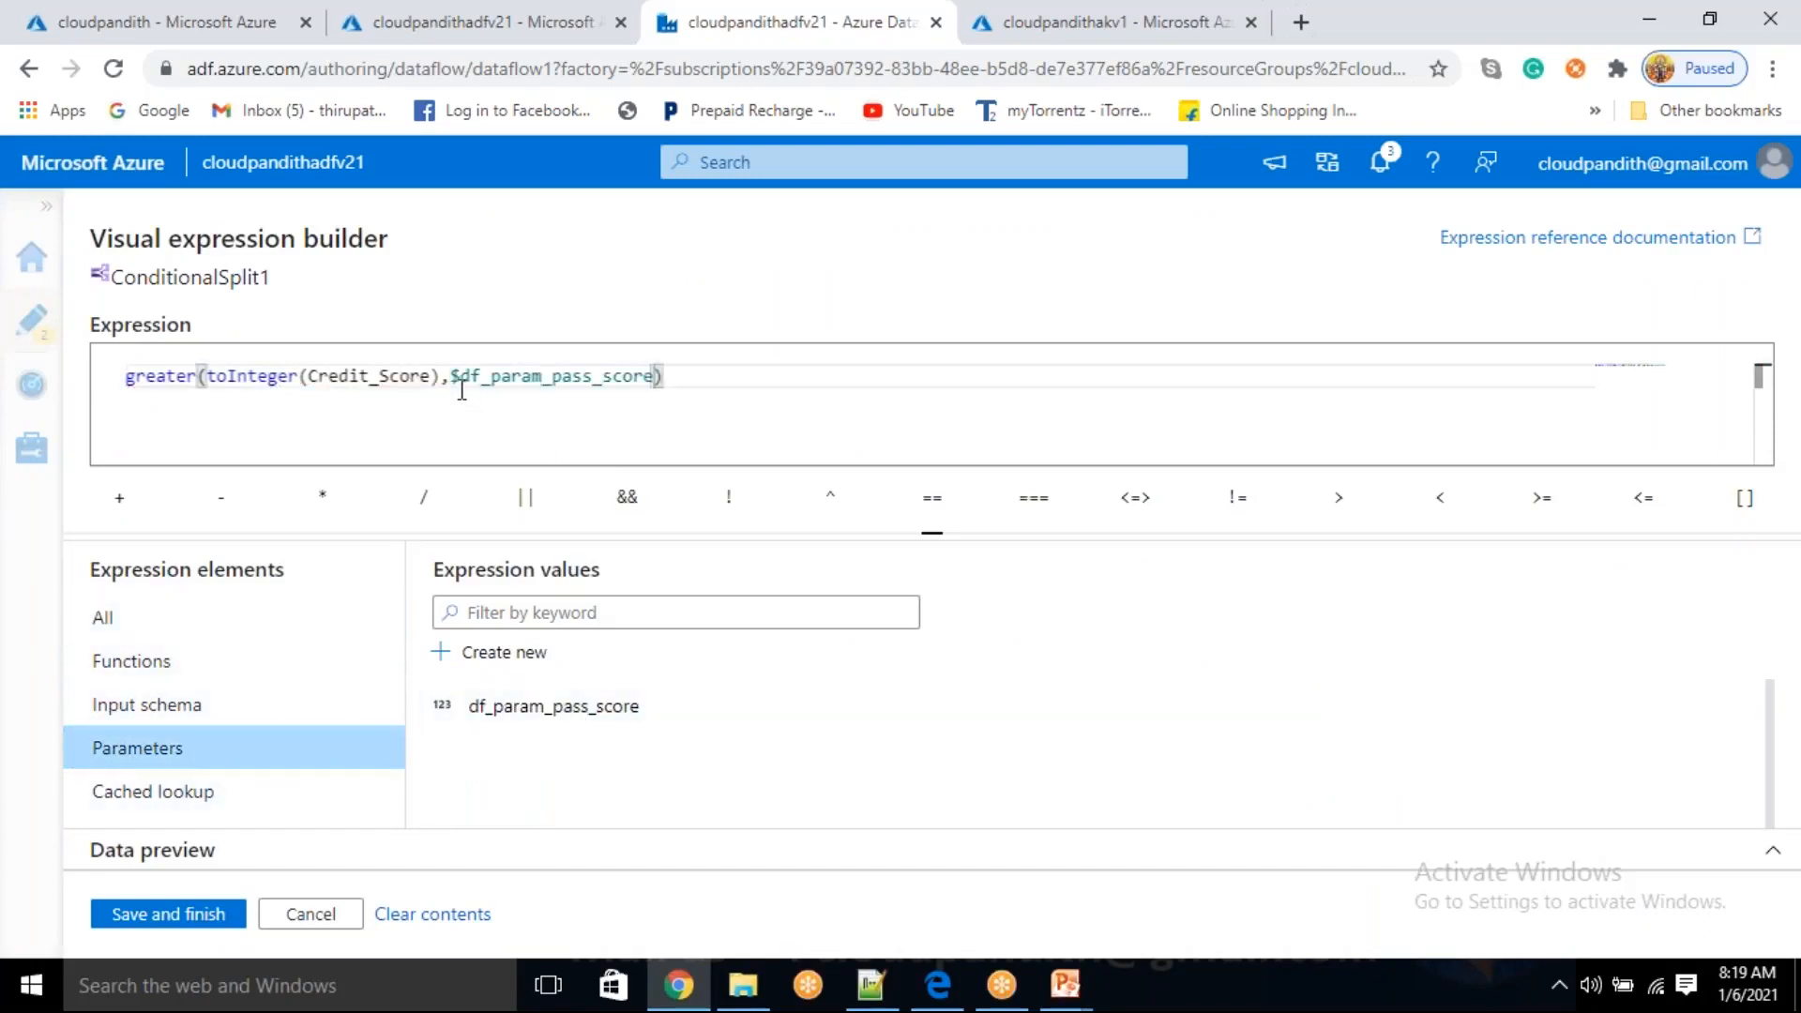
pyautogui.moveTo(459, 385); pyautogui.dragTo(657, 375)
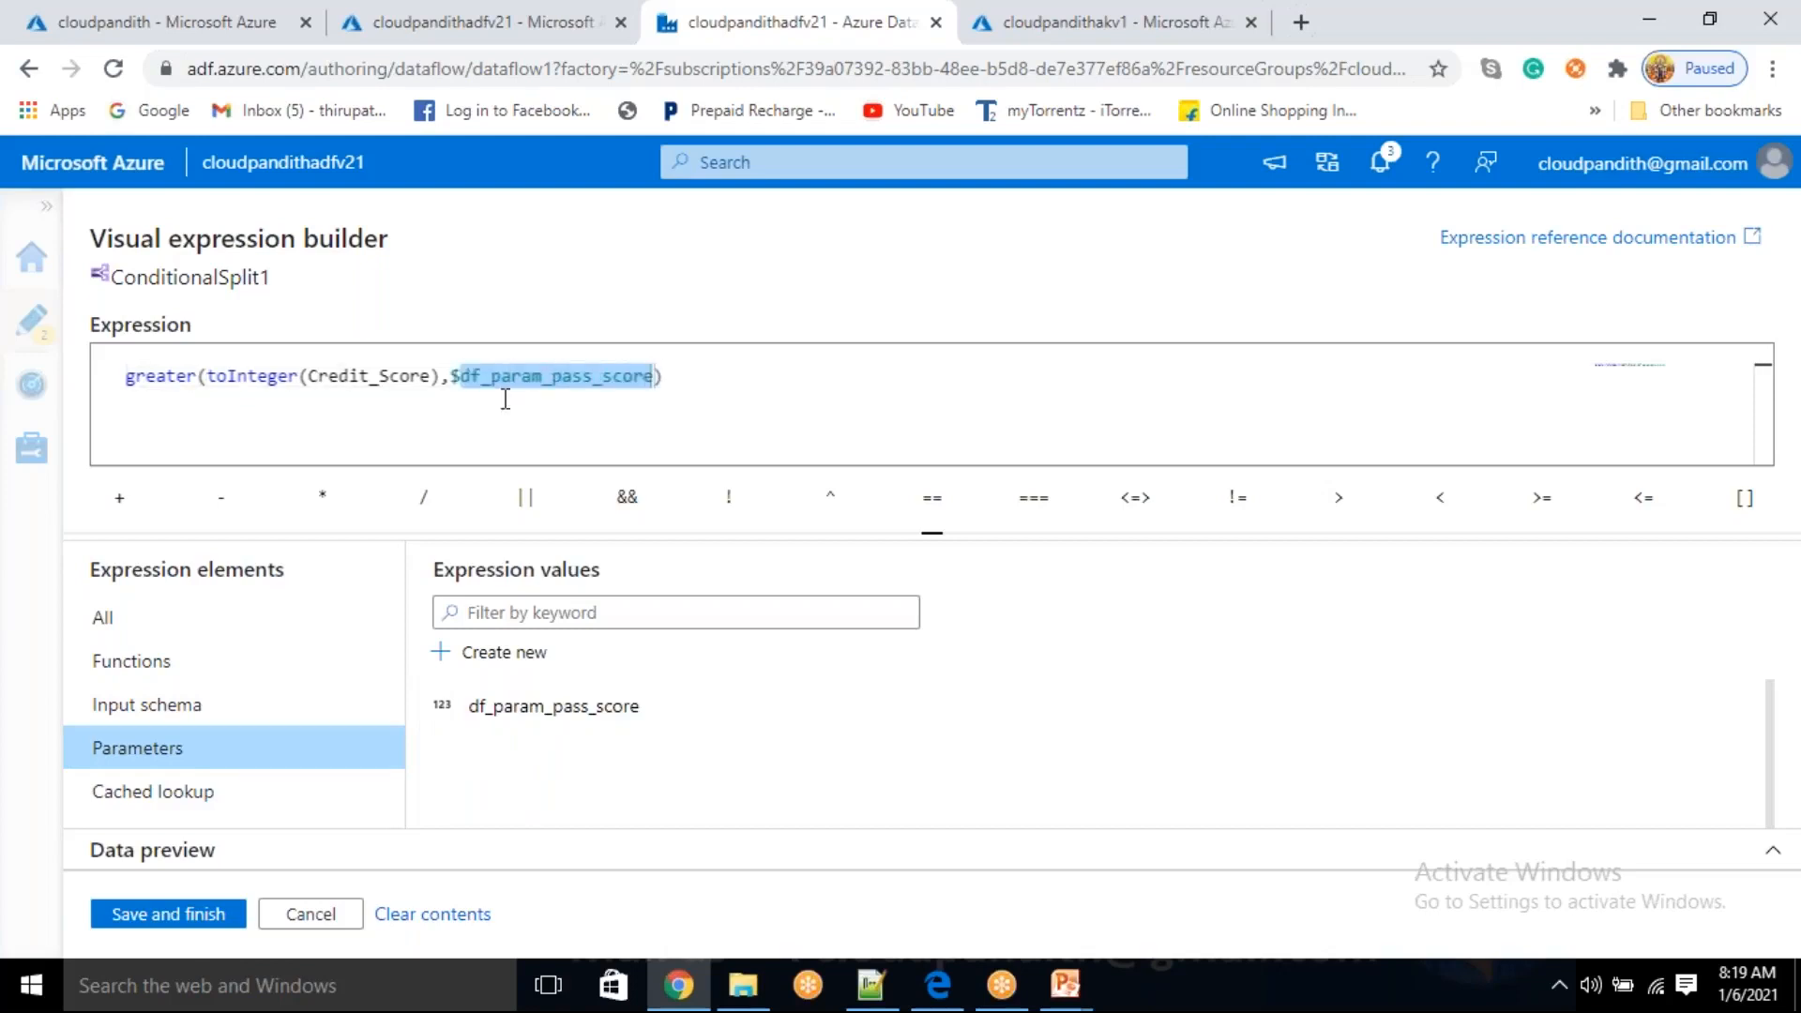
pyautogui.click(197, 915)
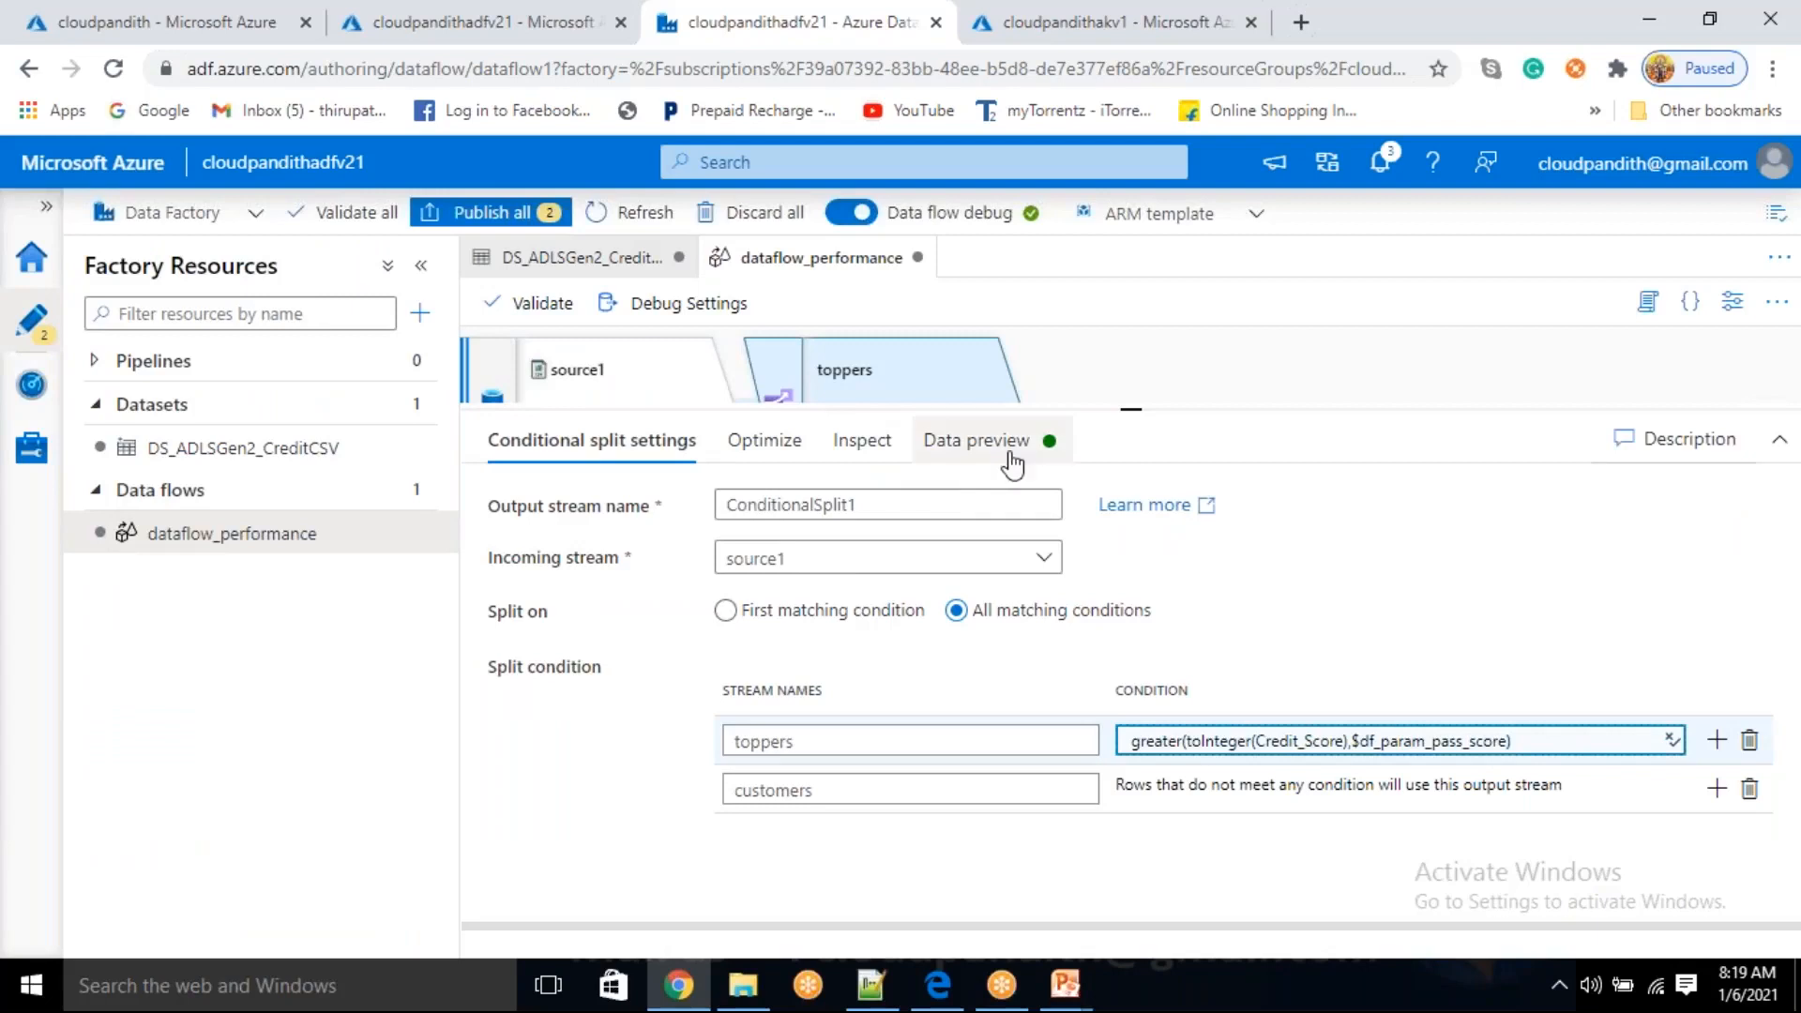
# - Refresh the conditional split's data preview, supplying 1190 as the debug value of df_param_pass_score
pyautogui.click(1012, 460)
pyautogui.click(552, 591)
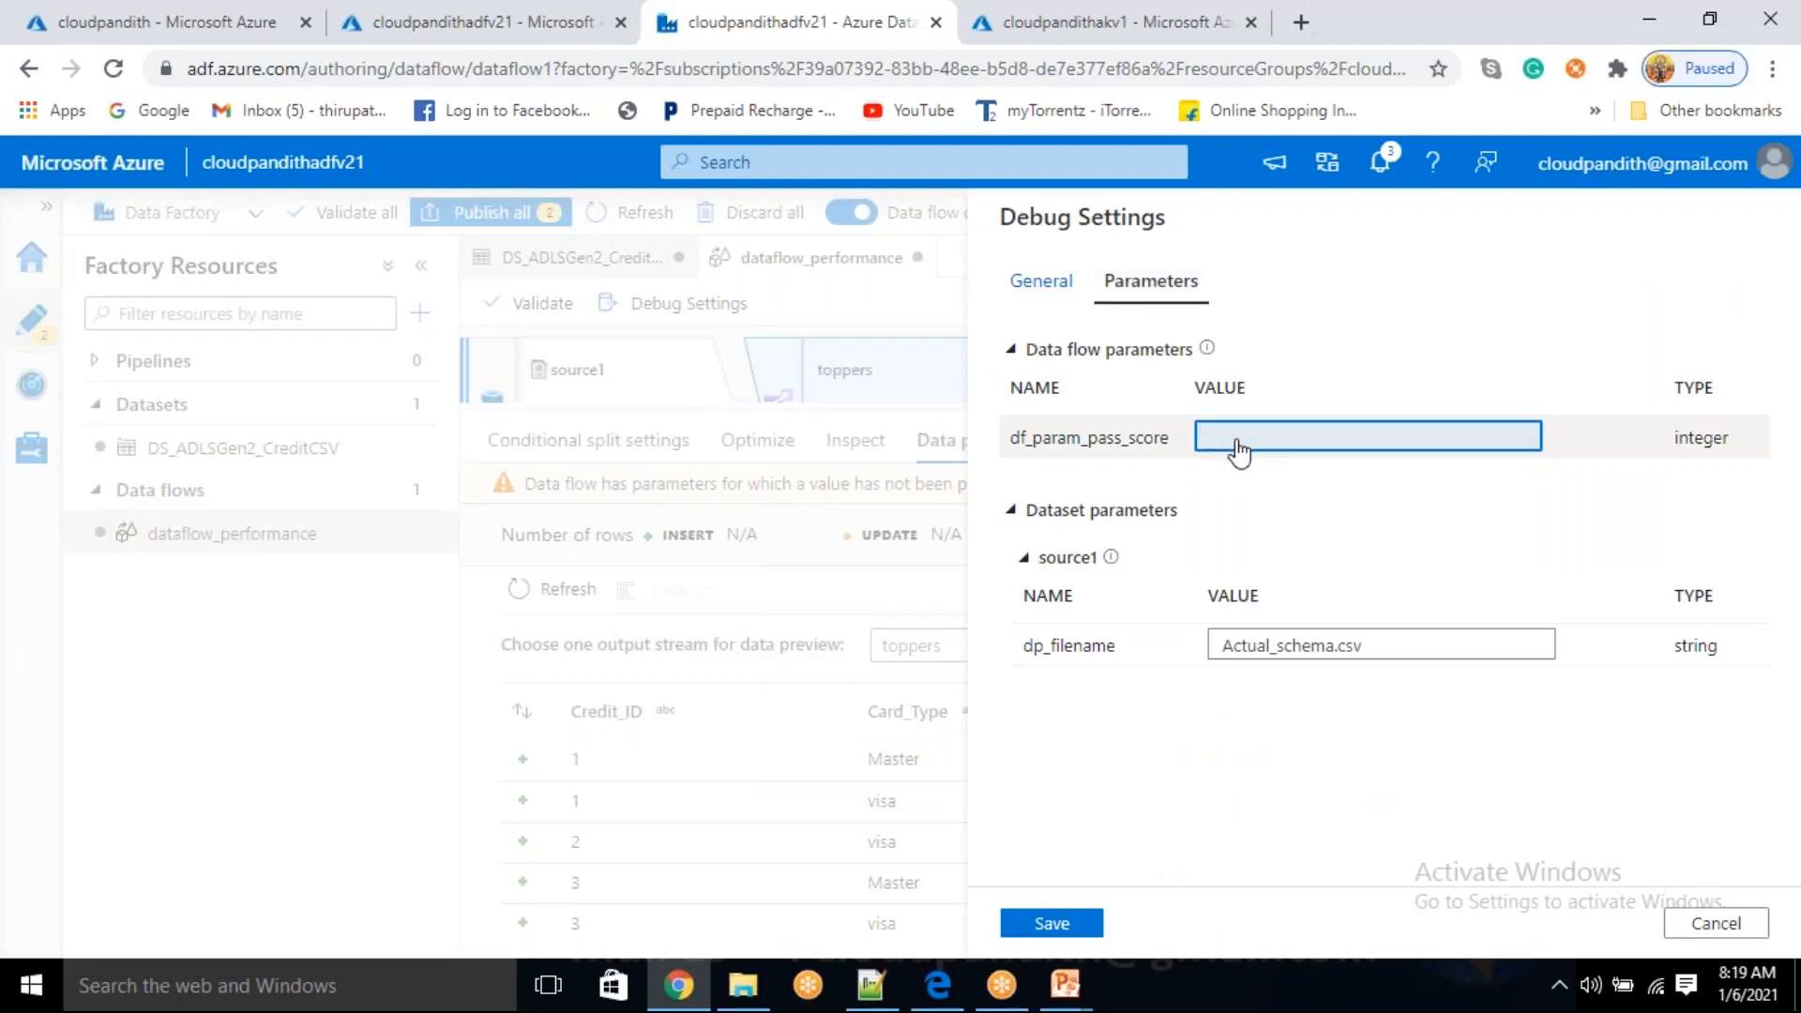
pyautogui.click(1237, 449)
pyautogui.click(486, 412)
pyautogui.write('1000')
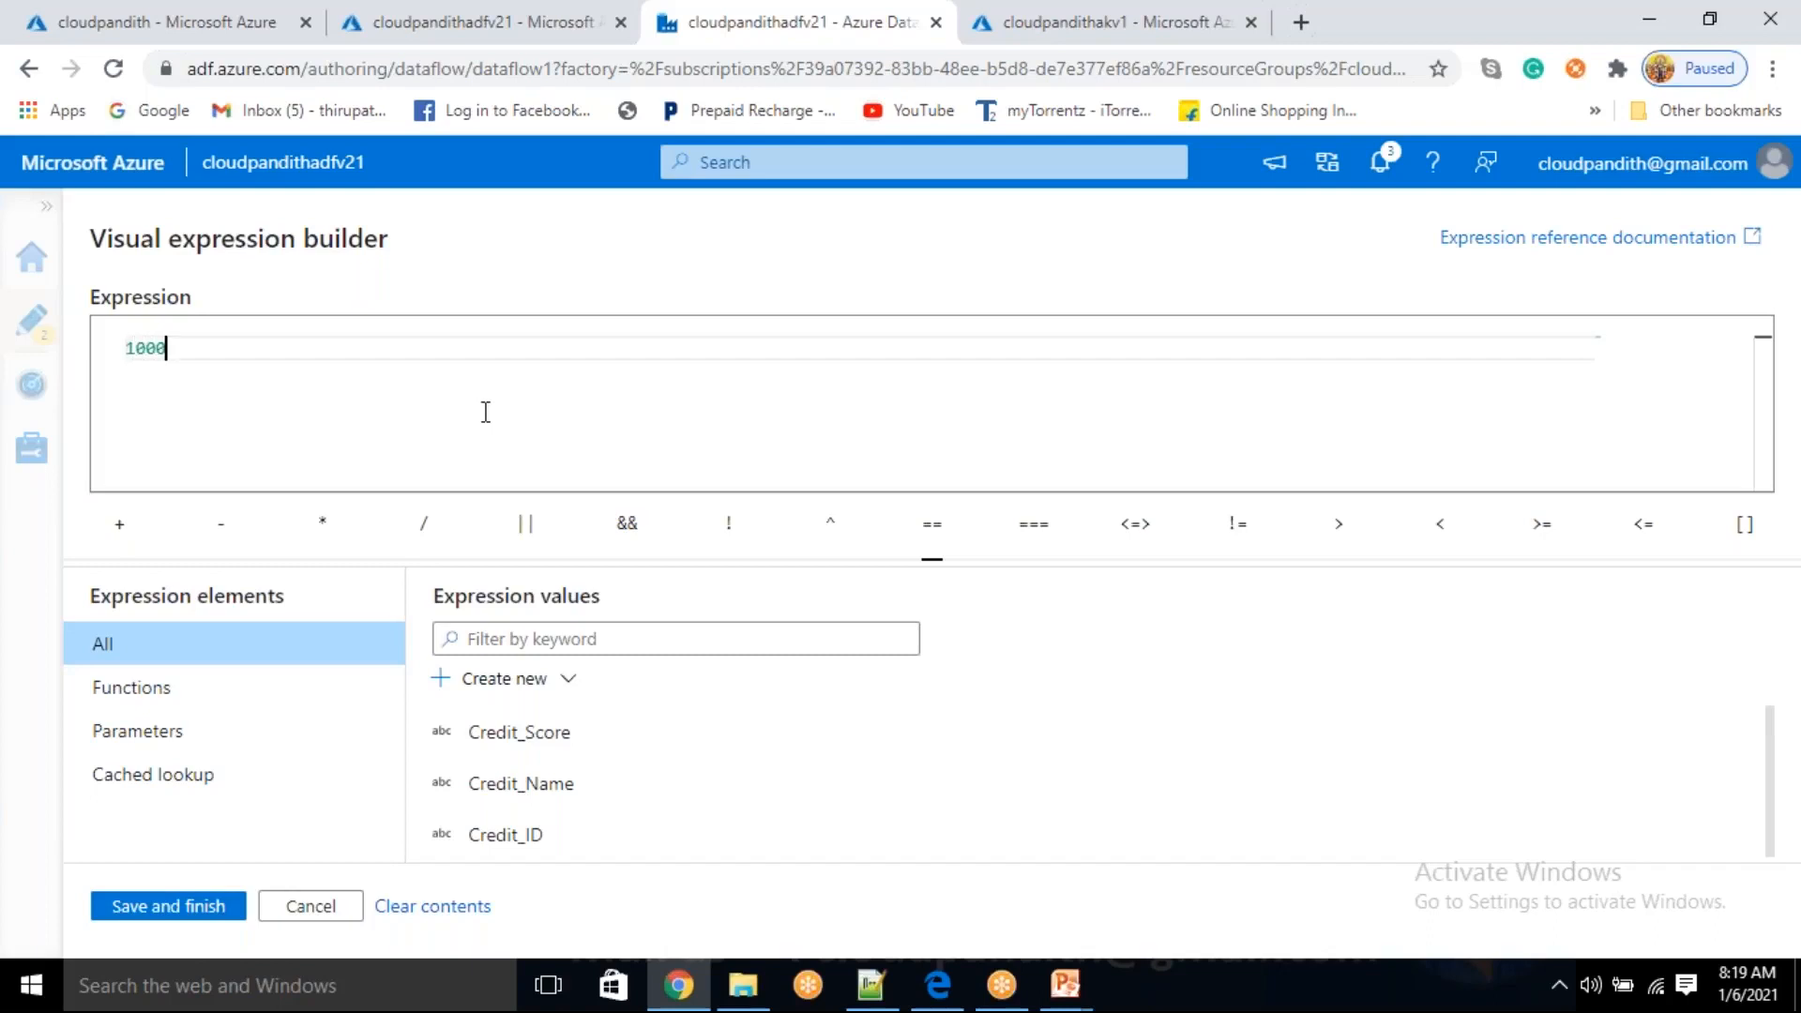
pyautogui.press('BackSpace')
pyautogui.press('BackSpace')
pyautogui.write('190')
pyautogui.click(227, 906)
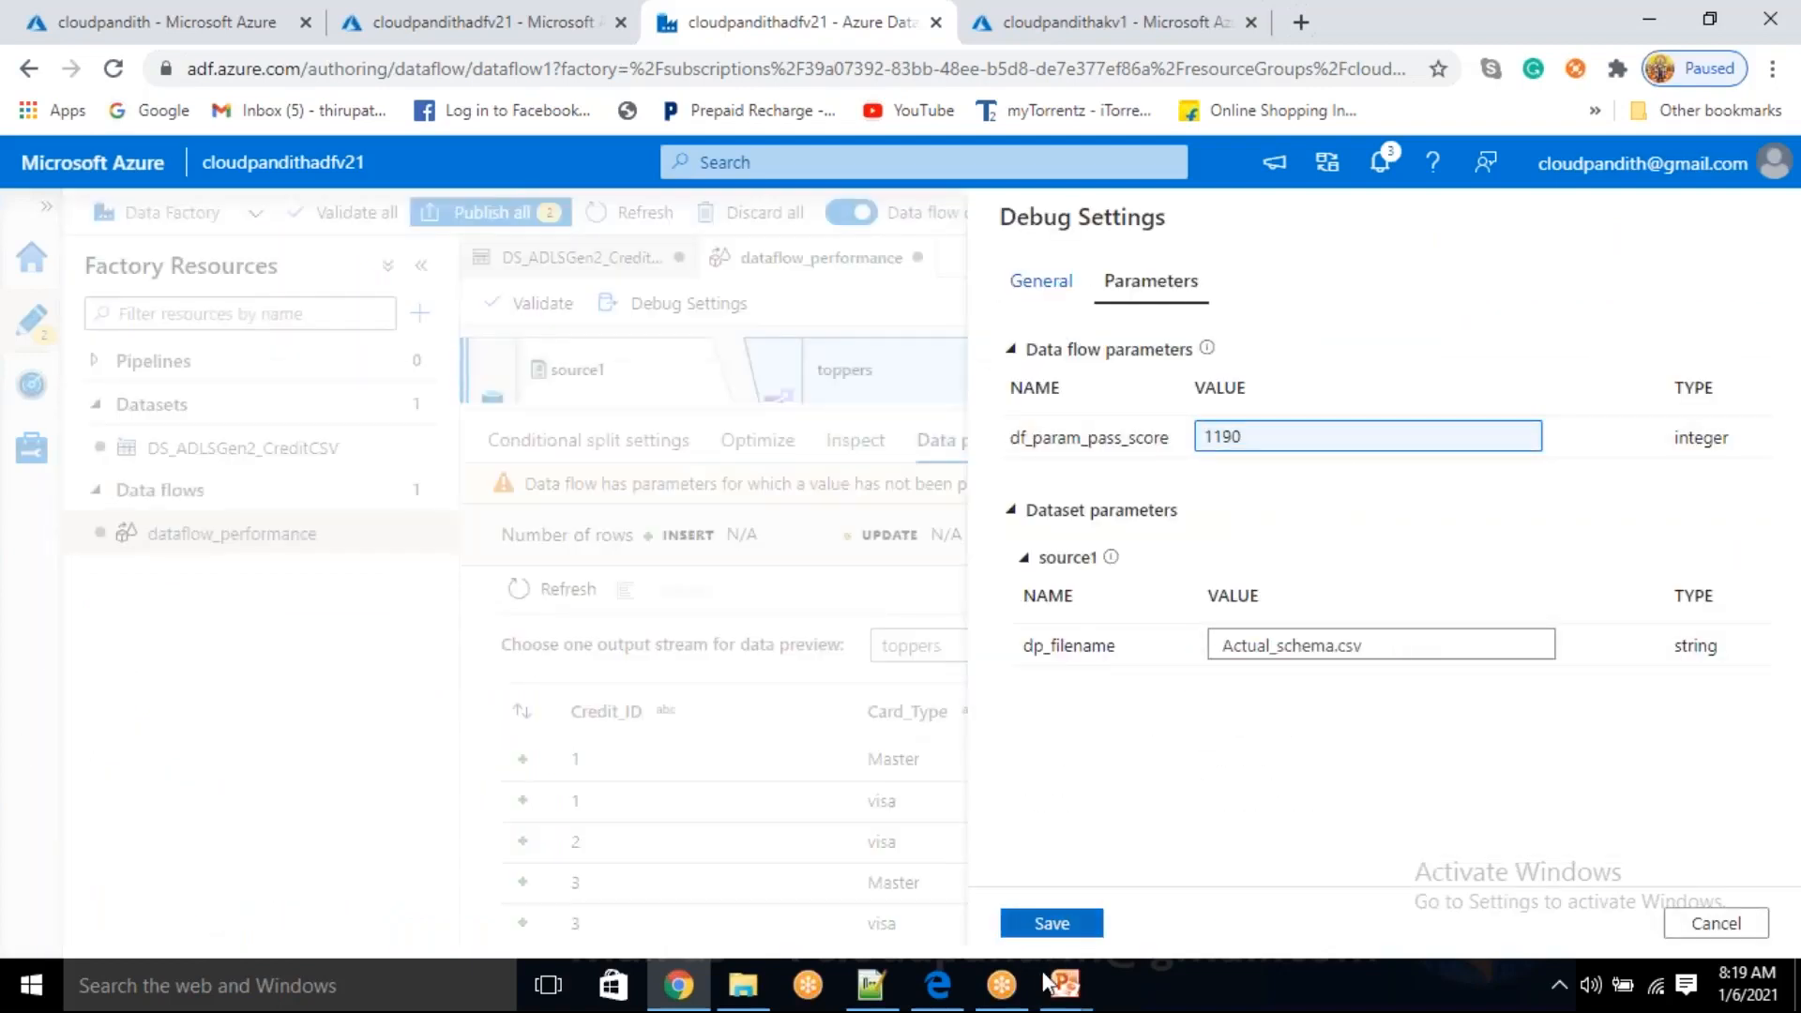
pyautogui.click(1053, 933)
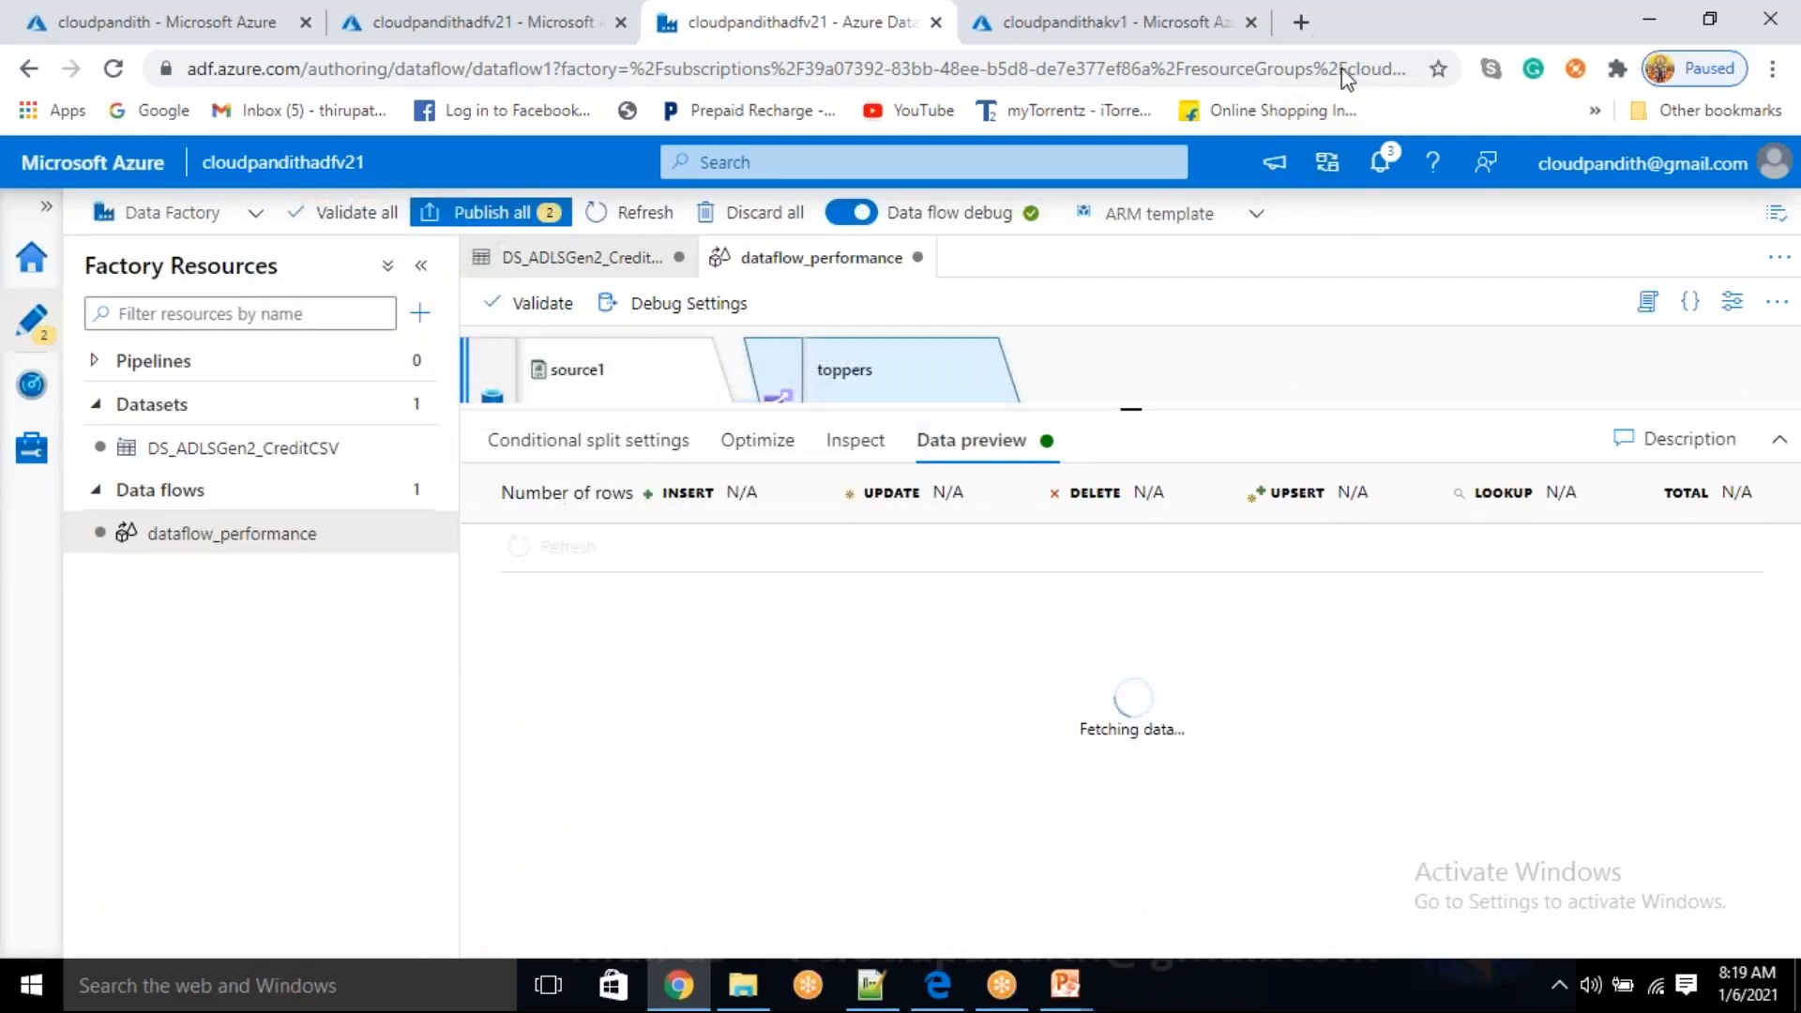
pyautogui.click(1323, 42)
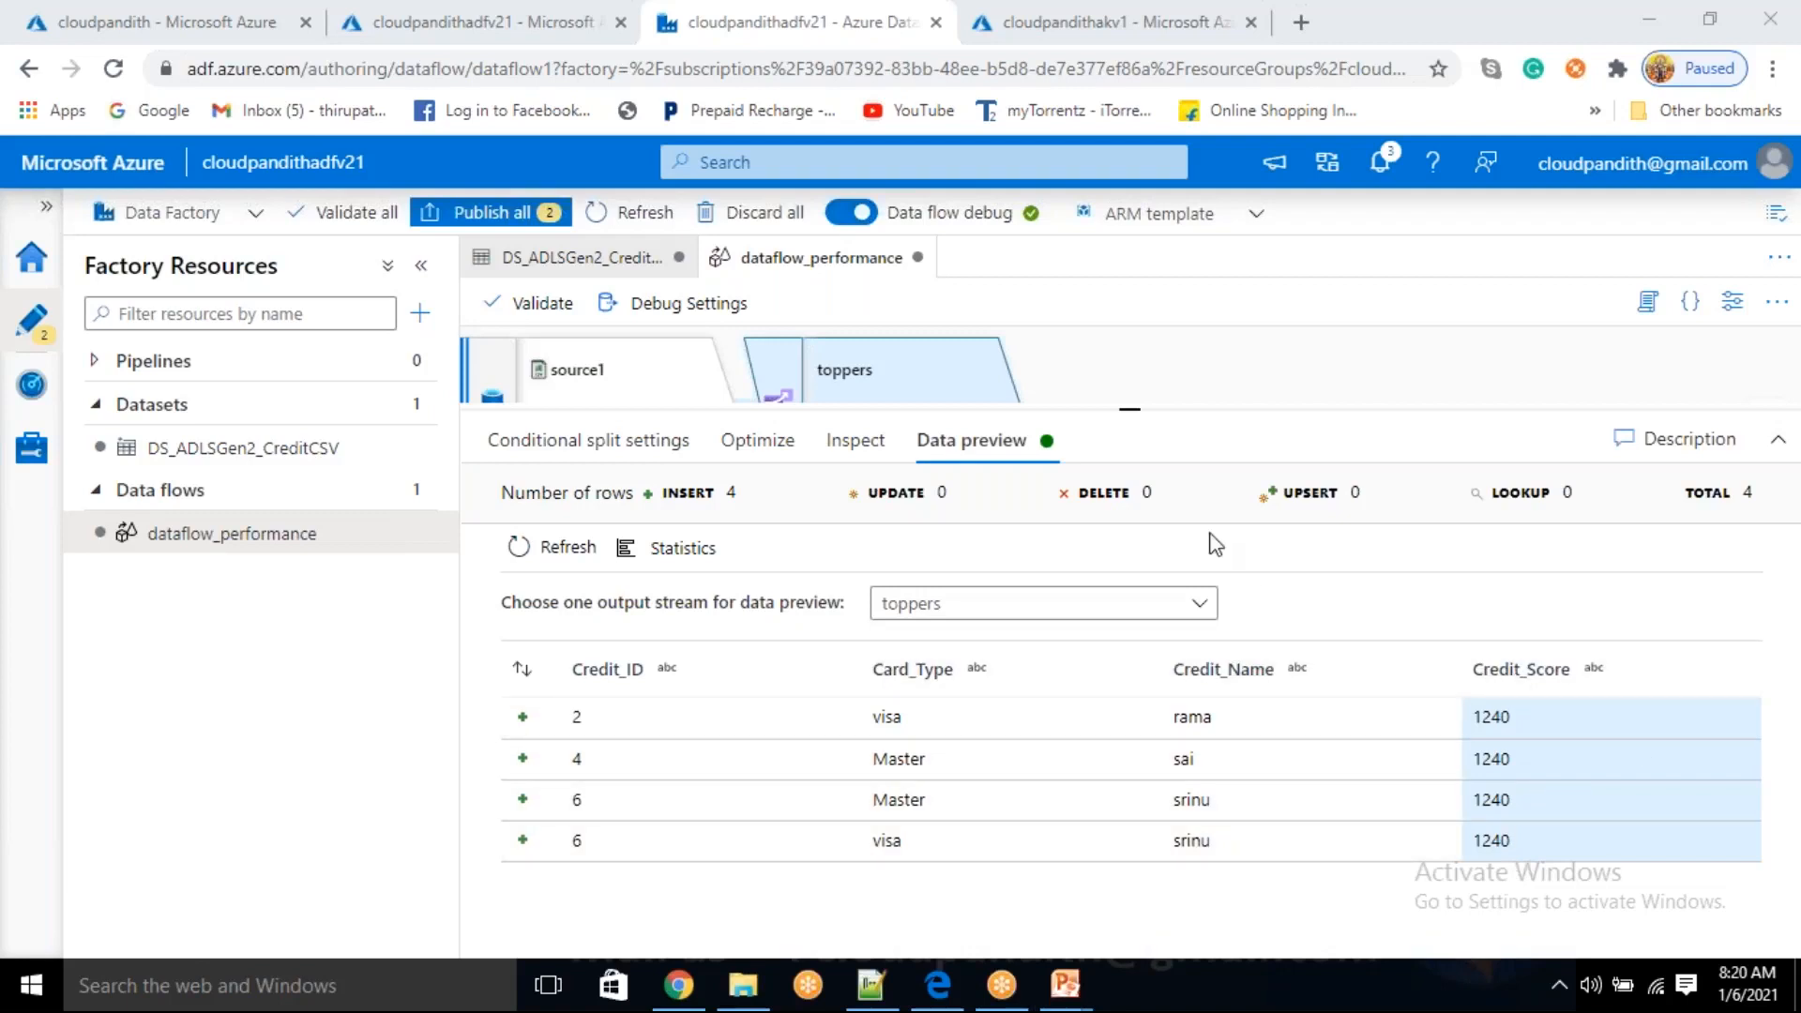
# - Add a Sink transformation after the toppers stream and dismiss its guidance tip
pyautogui.moveTo(1130, 411); pyautogui.dragTo(1110, 551)
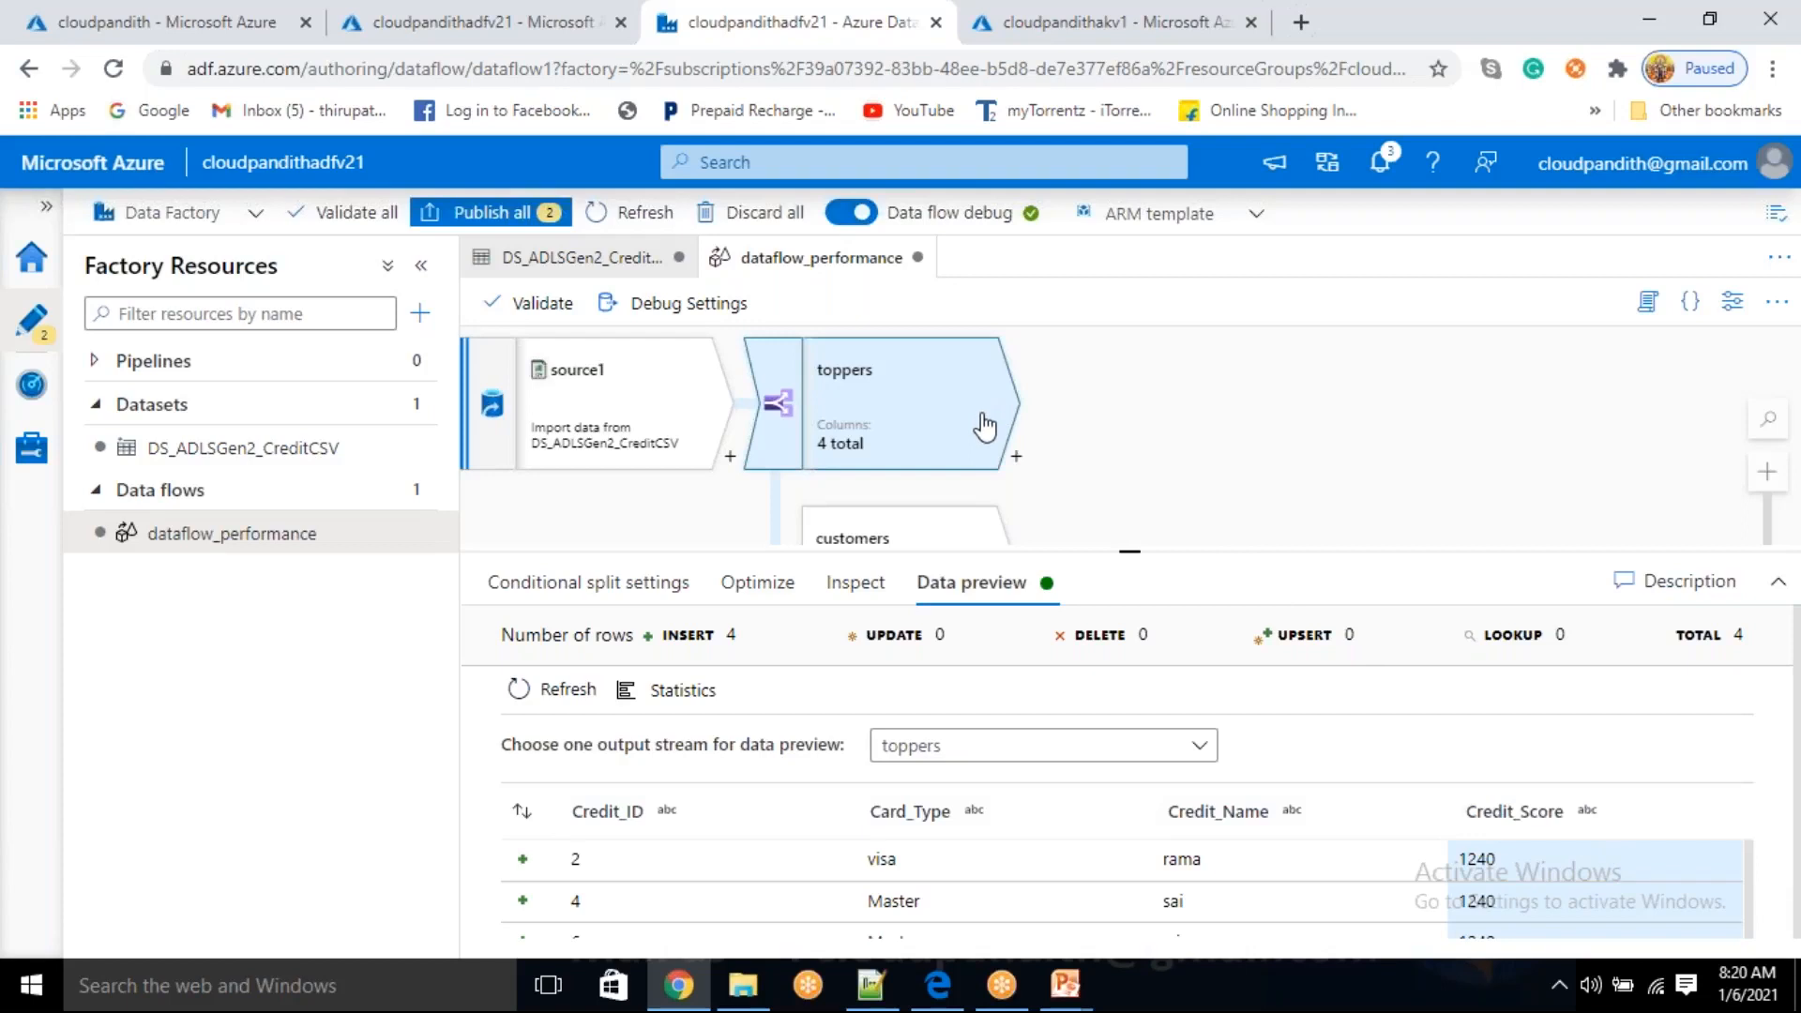
pyautogui.moveTo(1126, 553); pyautogui.dragTo(1129, 676)
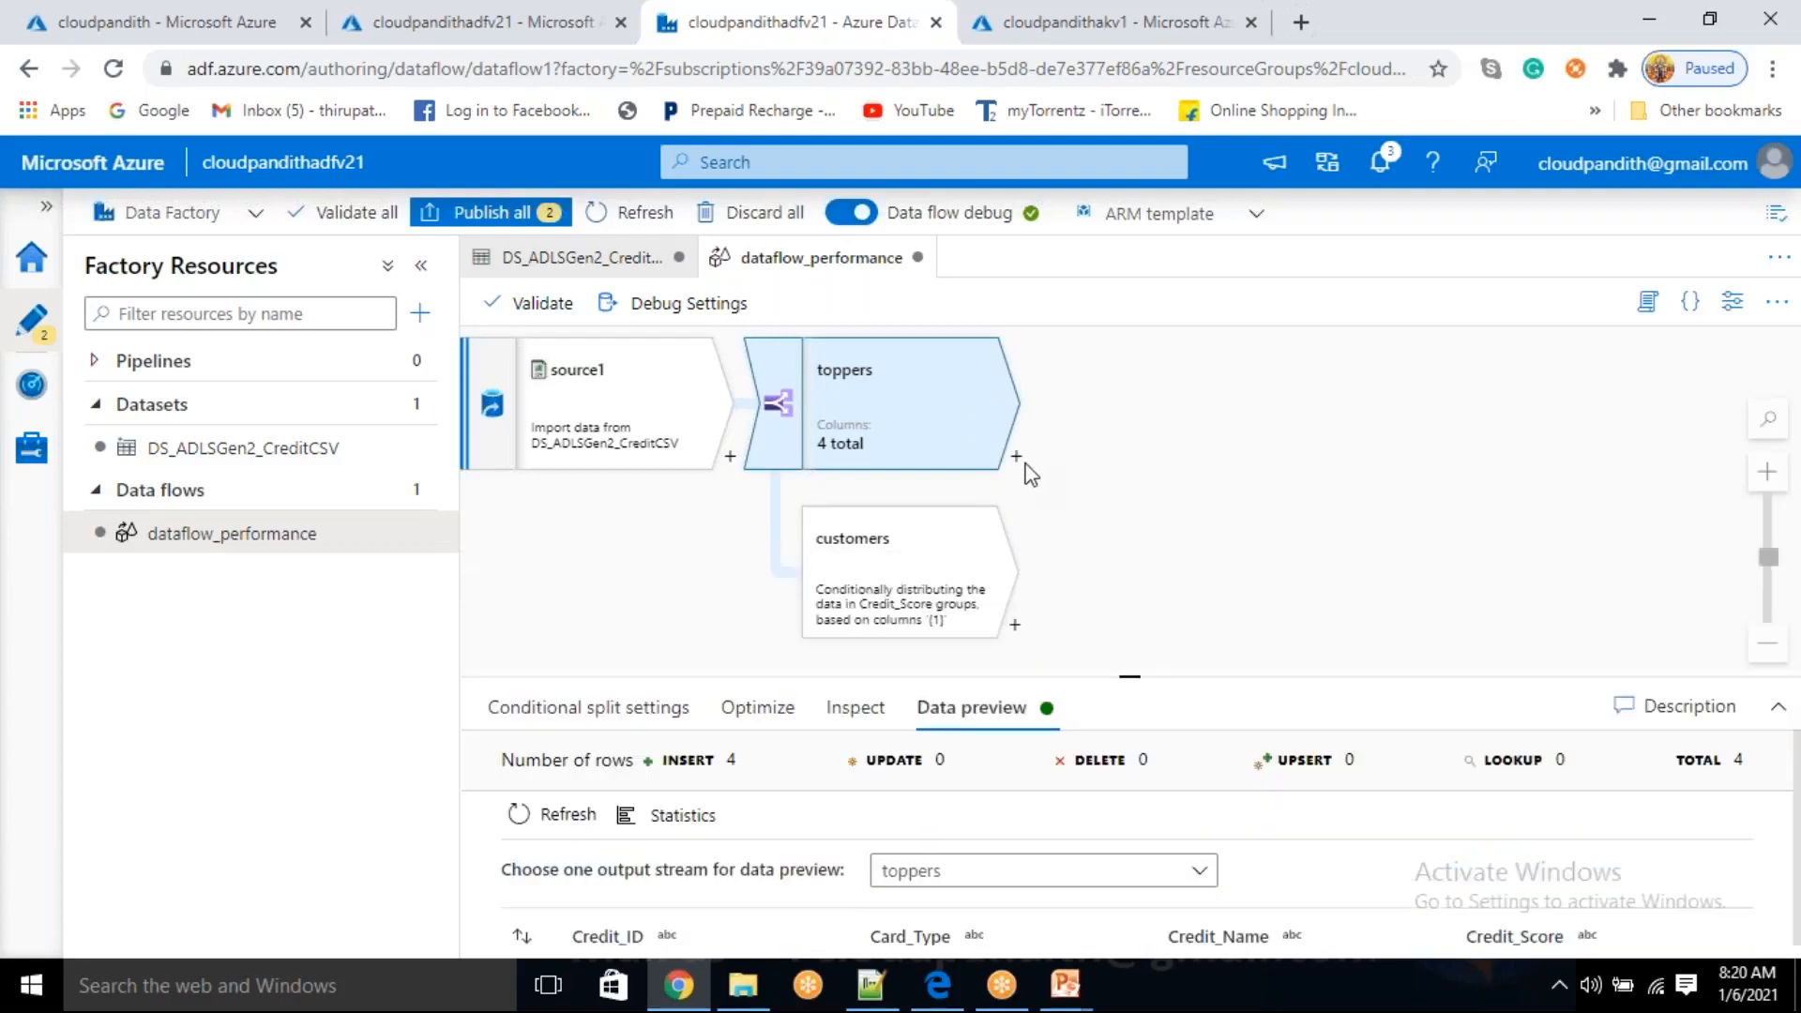
pyautogui.click(1017, 458)
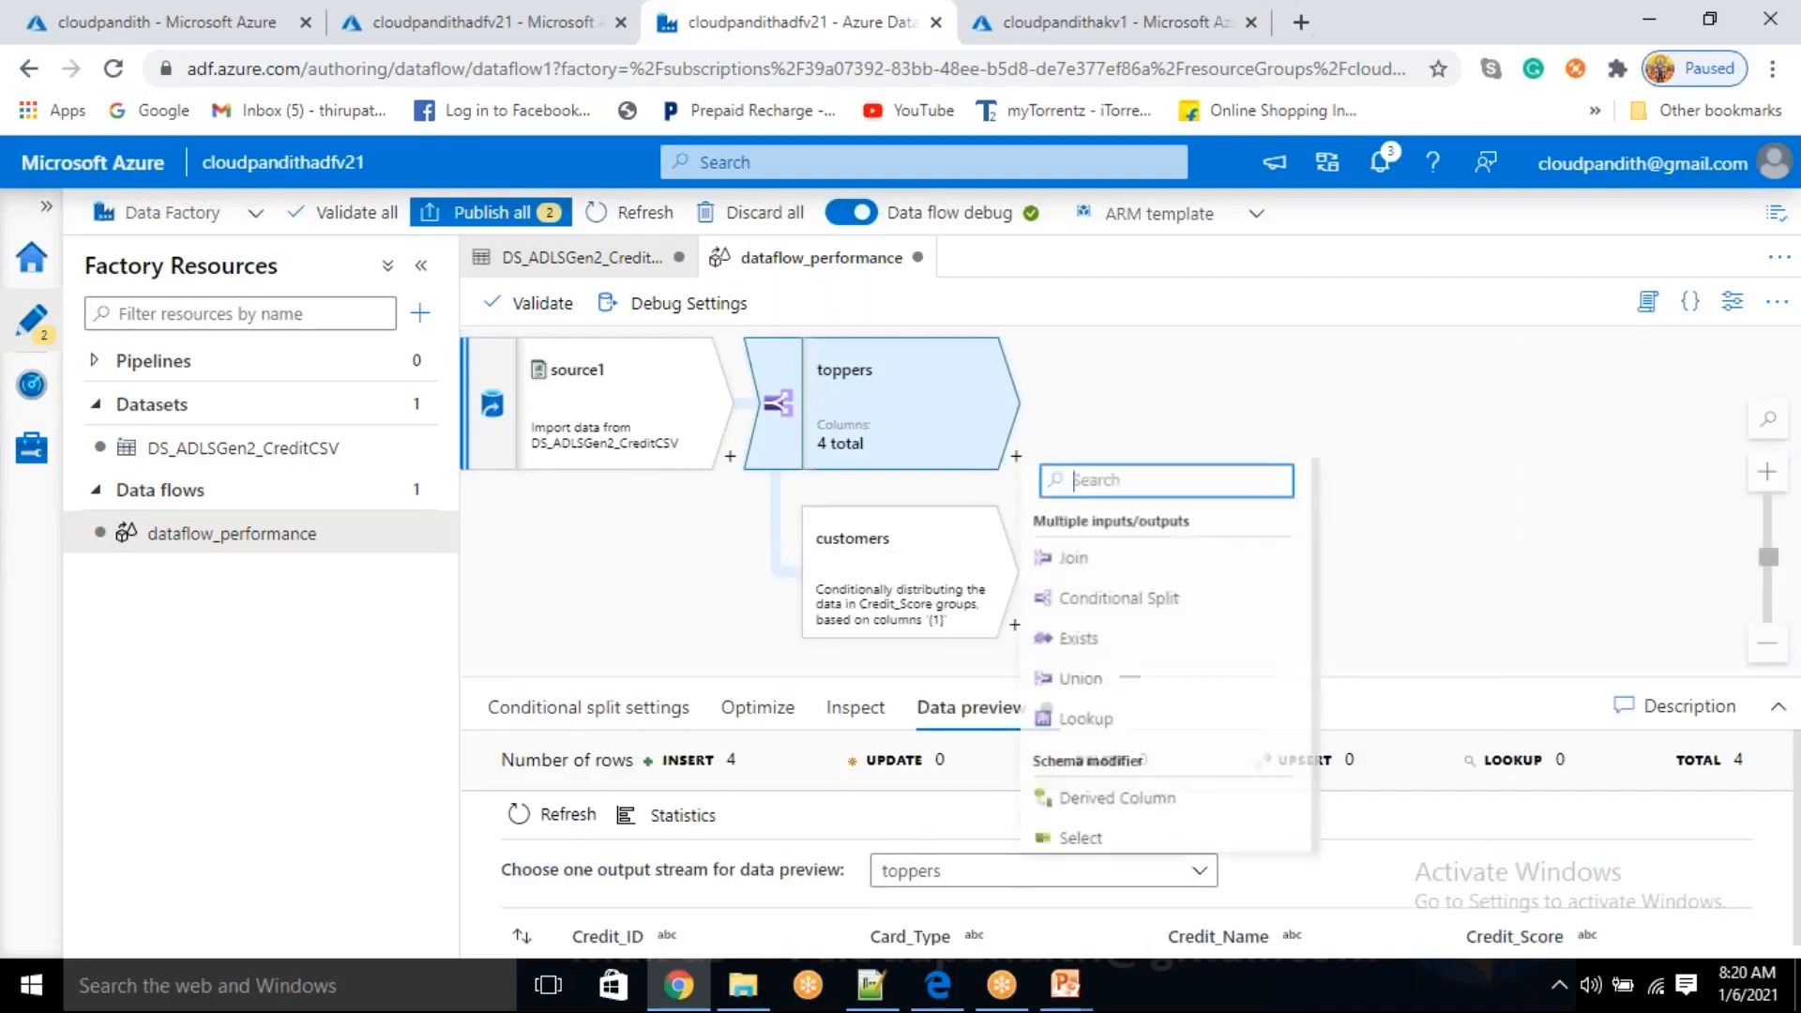
pyautogui.scroll(-10, 1173, 676)
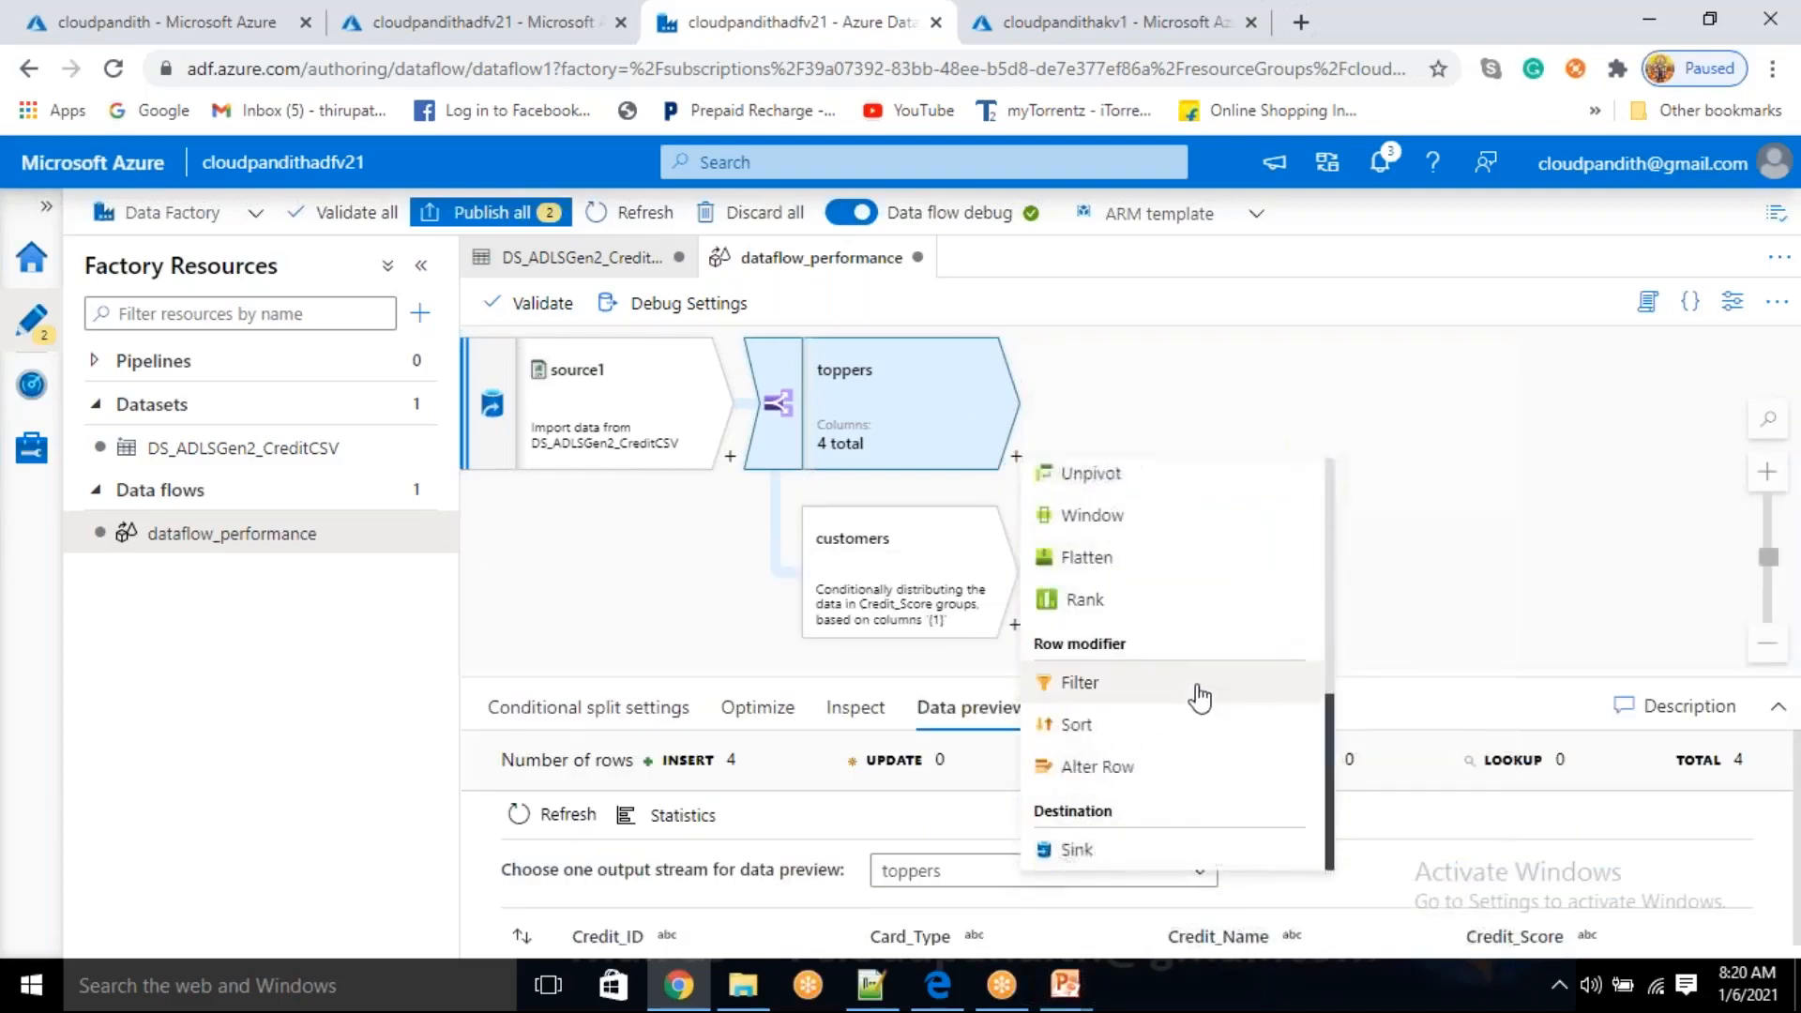
pyautogui.click(1115, 852)
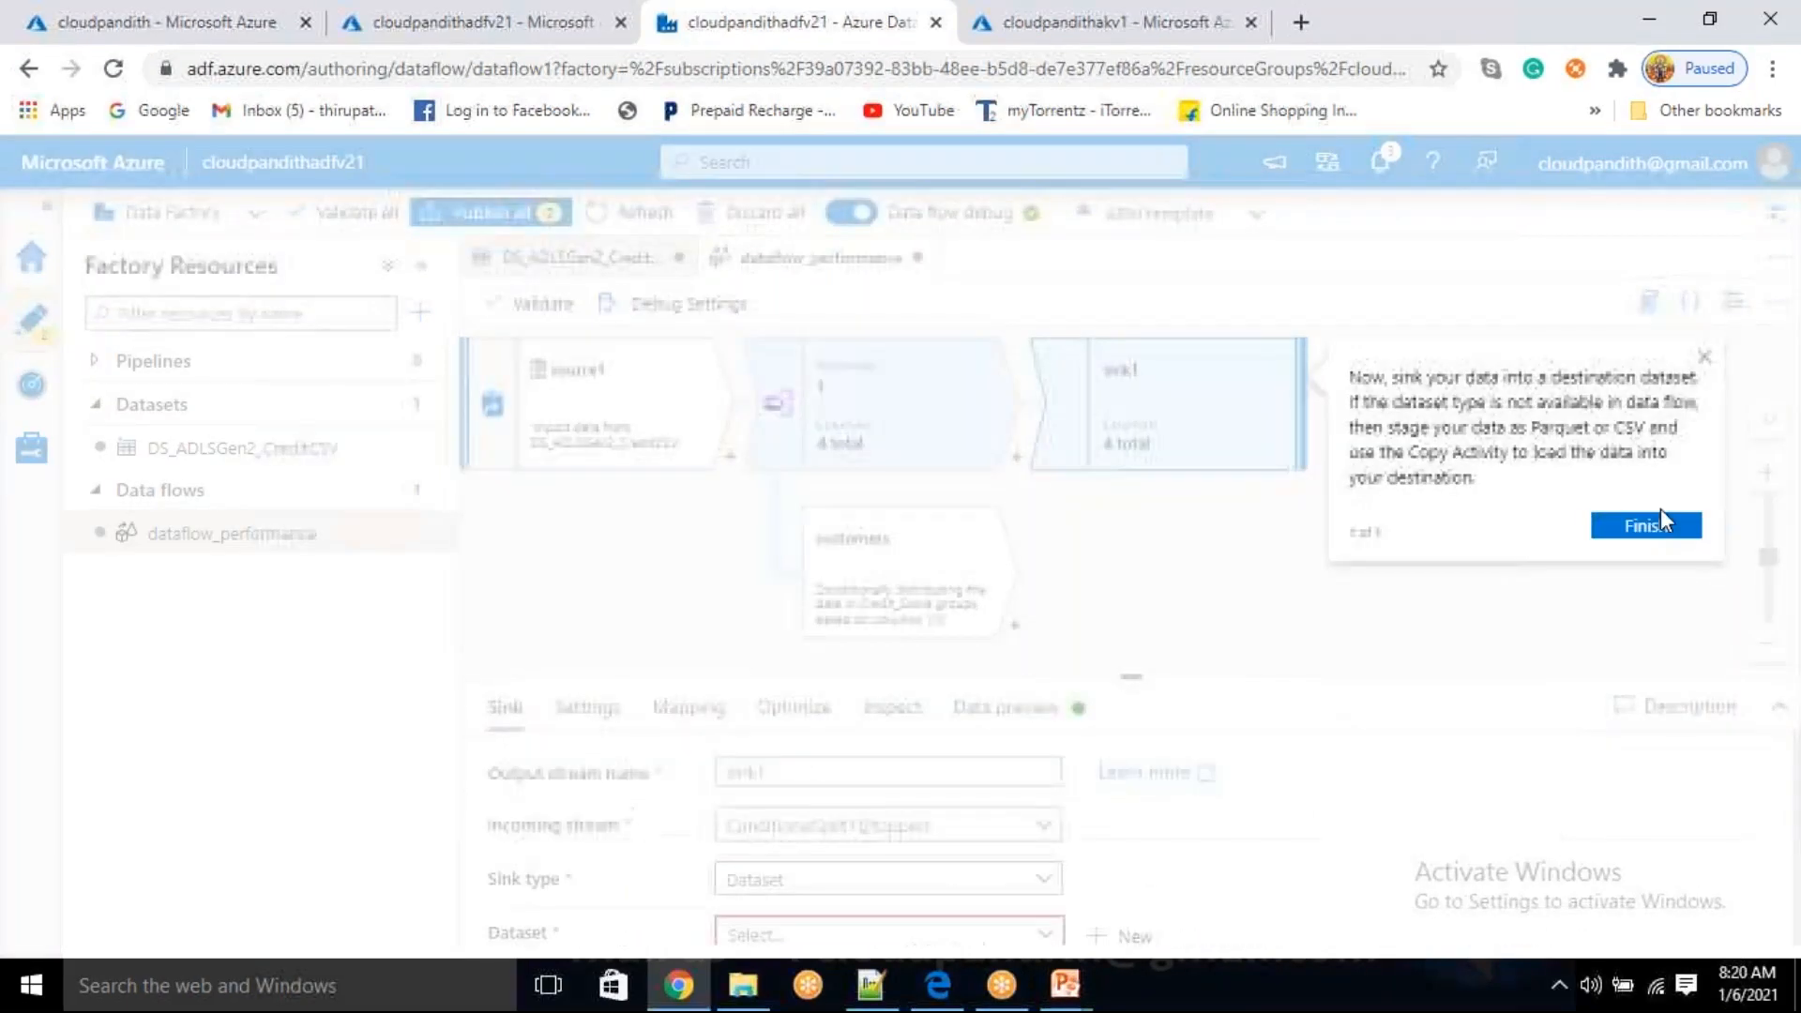
pyautogui.click(1647, 525)
pyautogui.moveTo(1134, 675); pyautogui.dragTo(1133, 508)
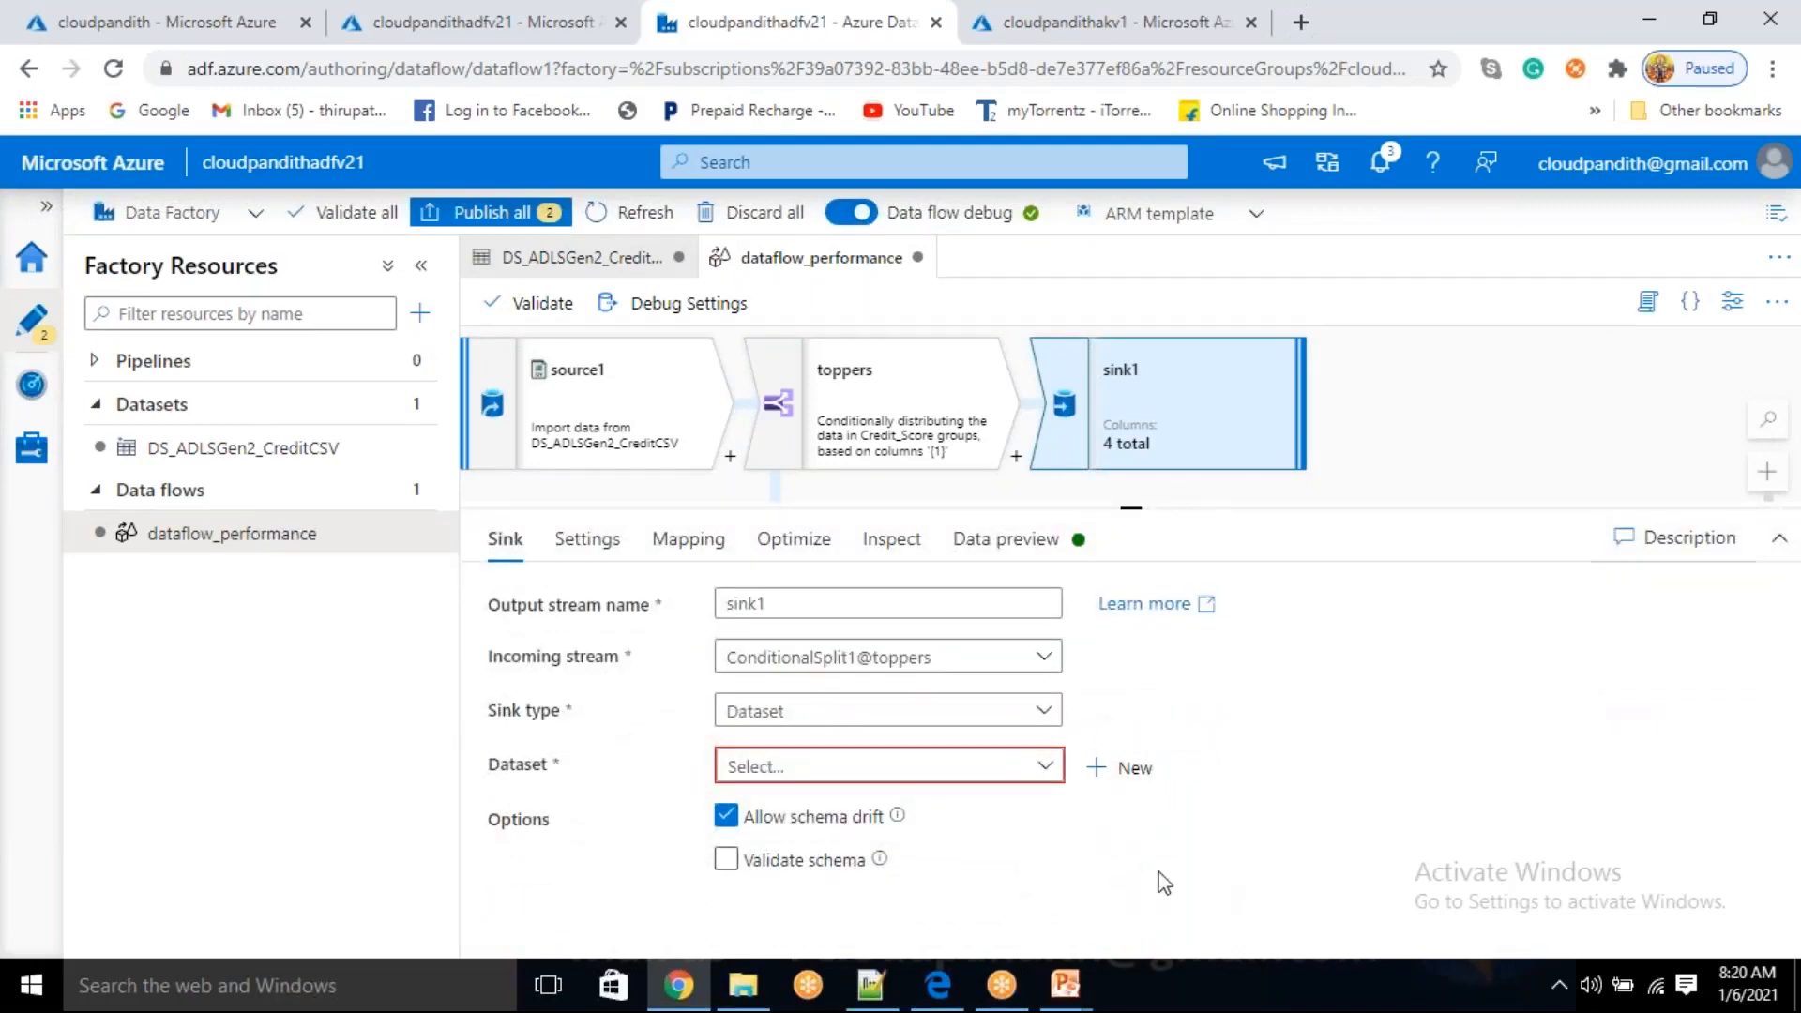
# - Choose Azure Data Lake Storage Gen2 with the DelimitedText format for sink1's new dataset and name it DS_ADLSGen2_Sink
pyautogui.click(1116, 771)
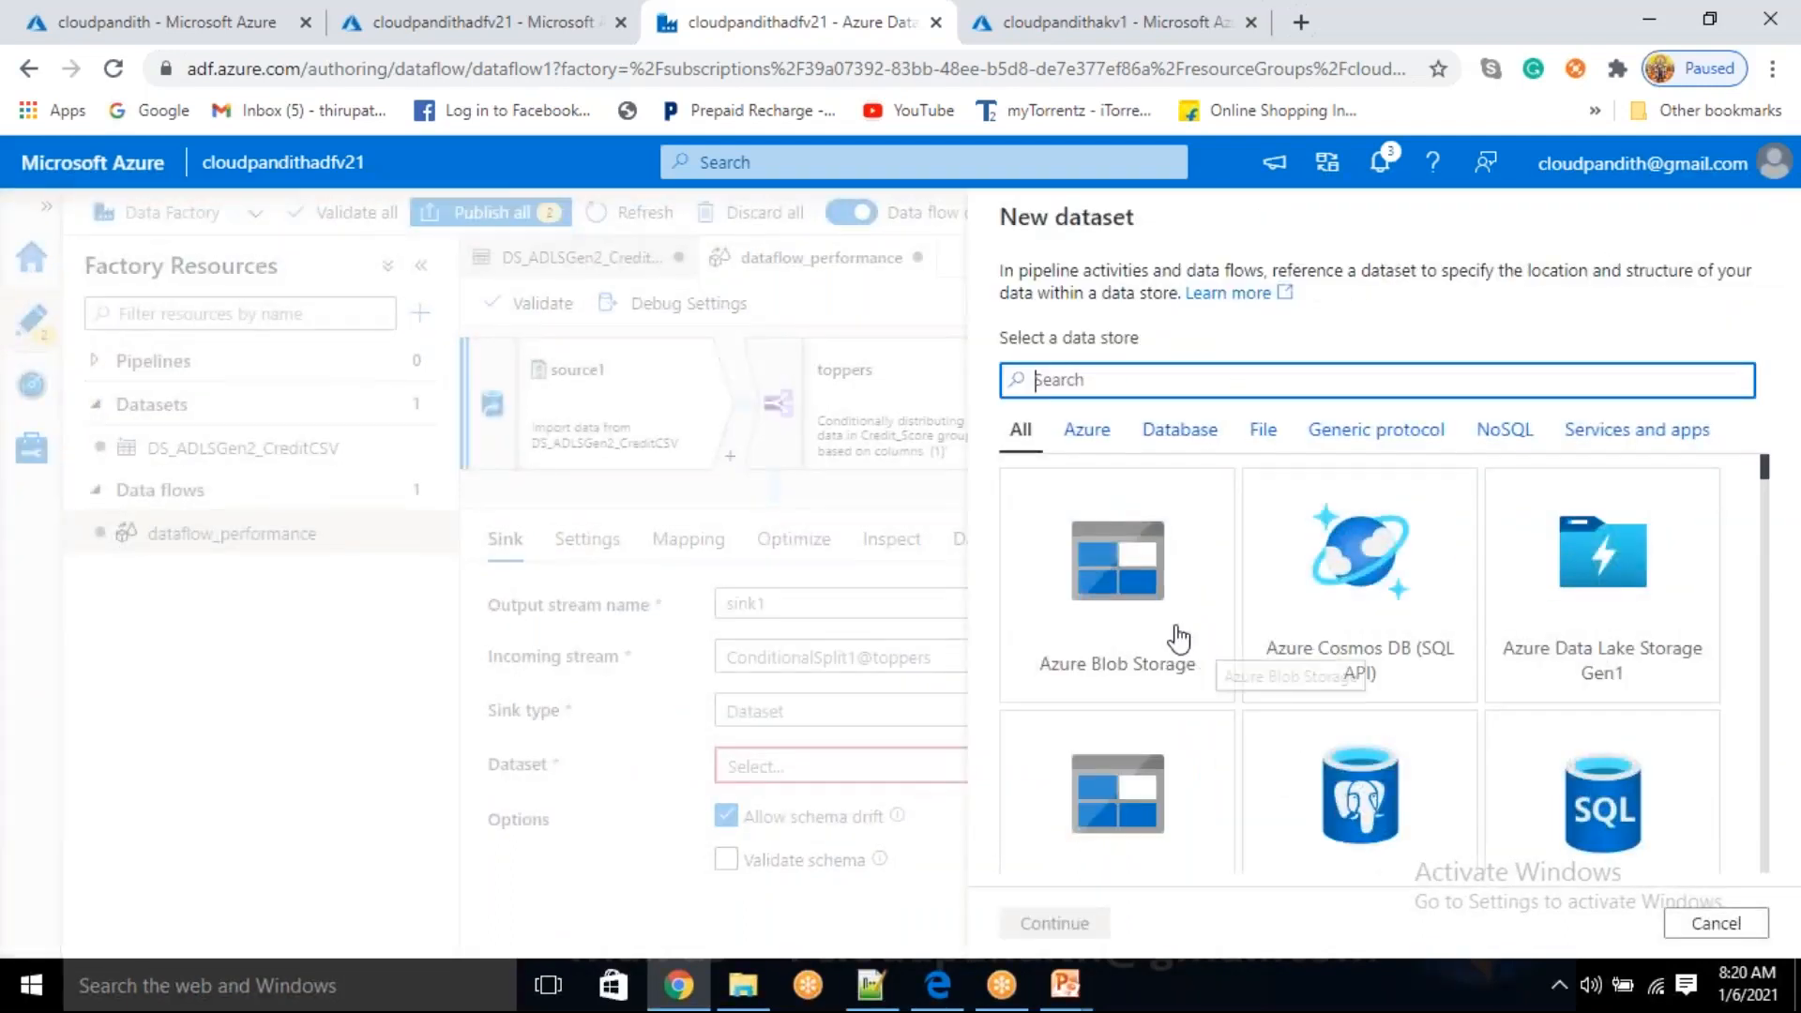
pyautogui.click(1130, 805)
pyautogui.click(1055, 923)
pyautogui.click(1351, 492)
pyautogui.click(1053, 923)
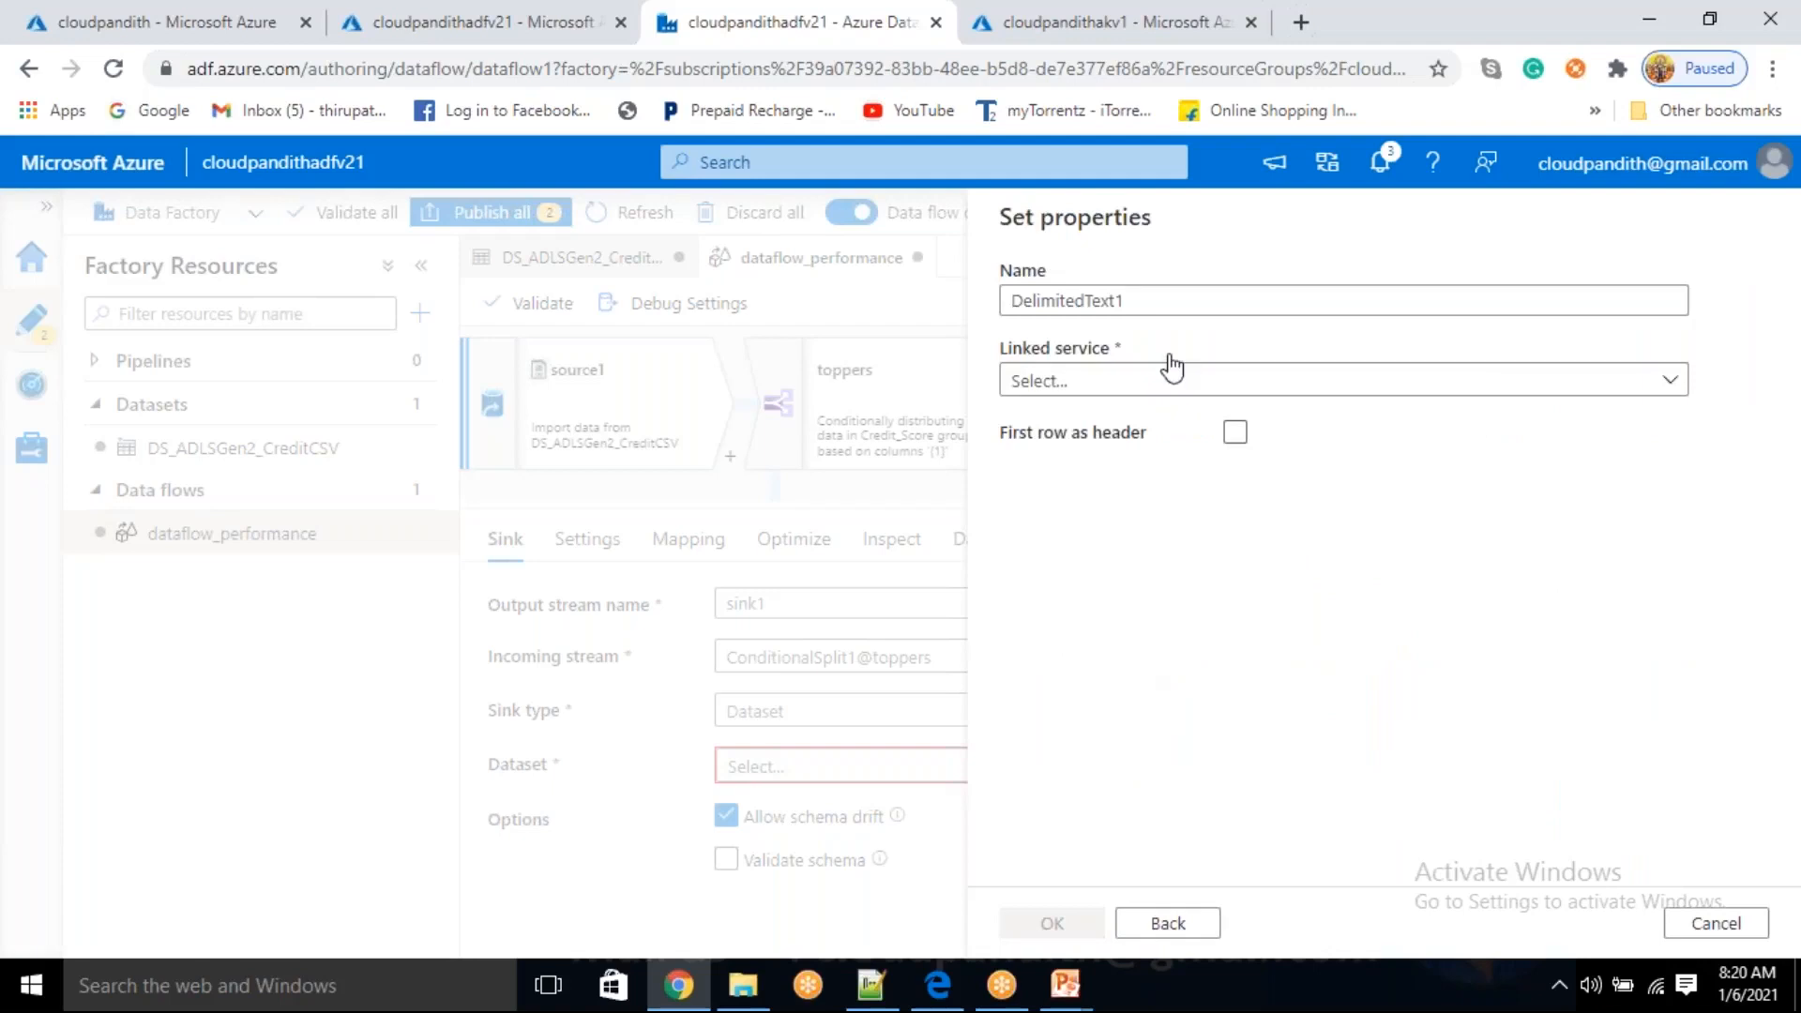
pyautogui.write('DS_ADLSGen2_Sink')
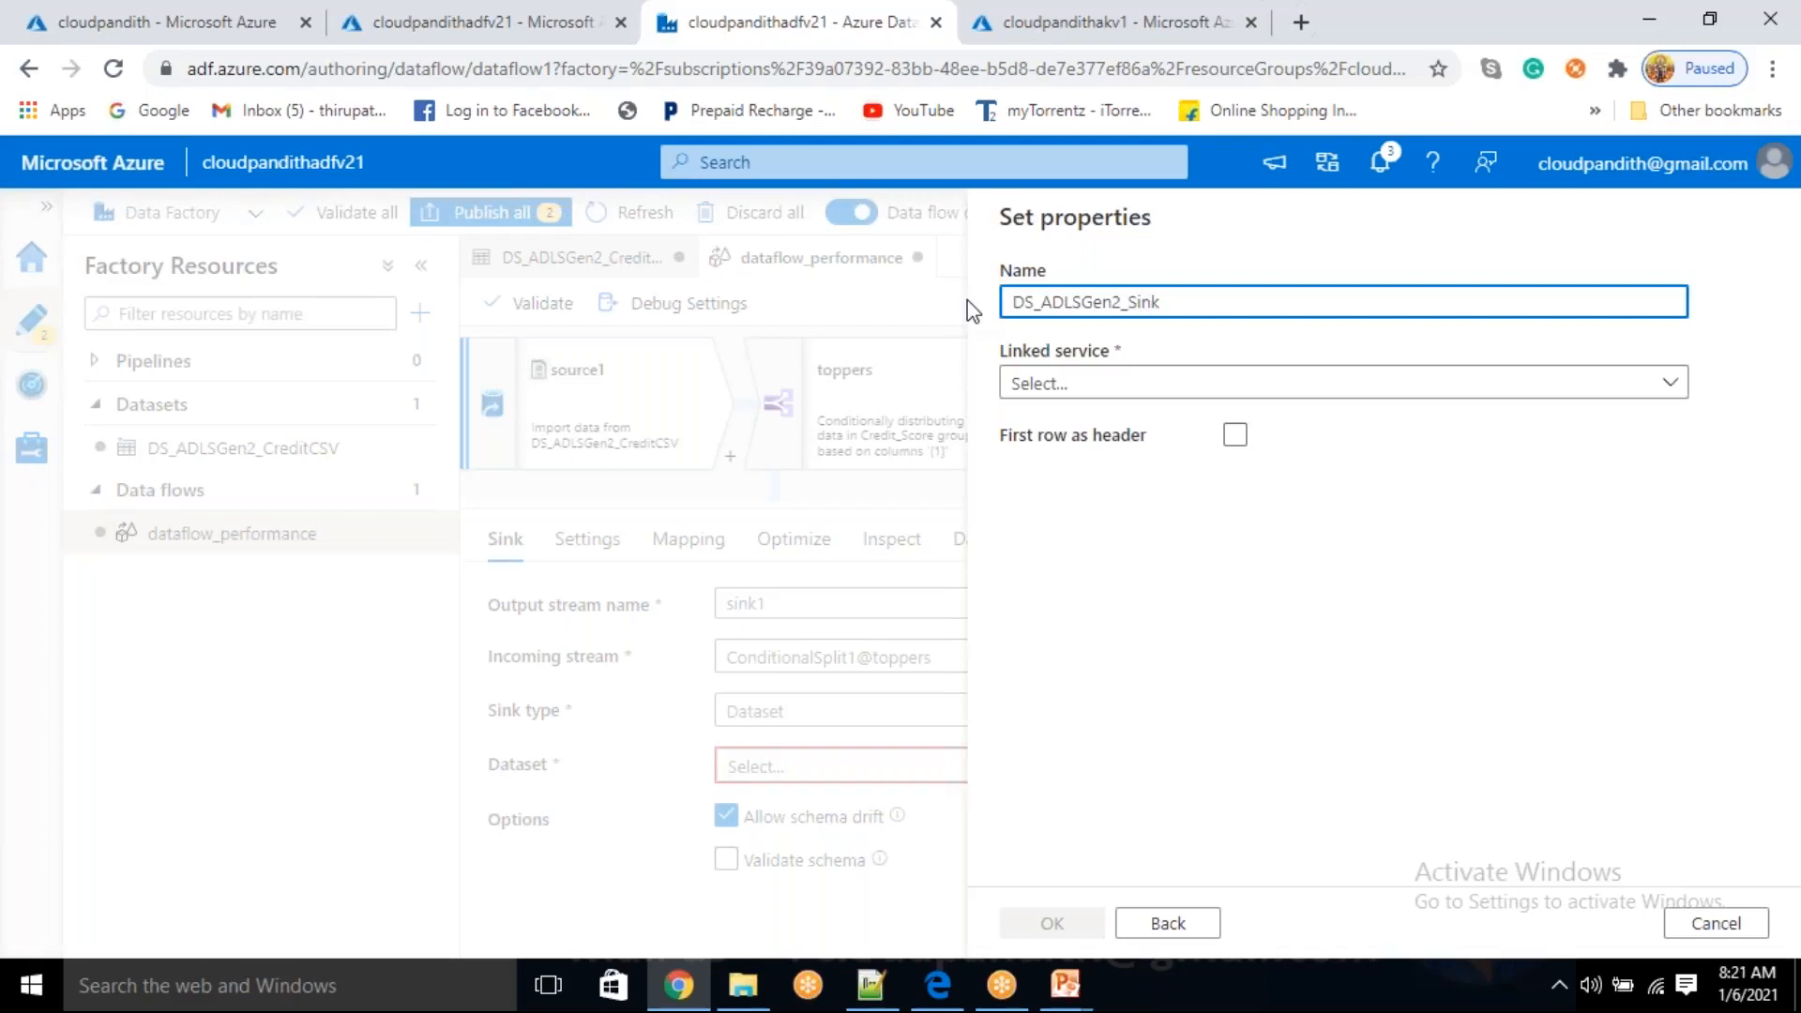
# - Assign the LS_ADLSGen2 linked service to DS_ADLSGen2_Sink and treat the first row as header
pyautogui.click(1141, 386)
pyautogui.click(1135, 543)
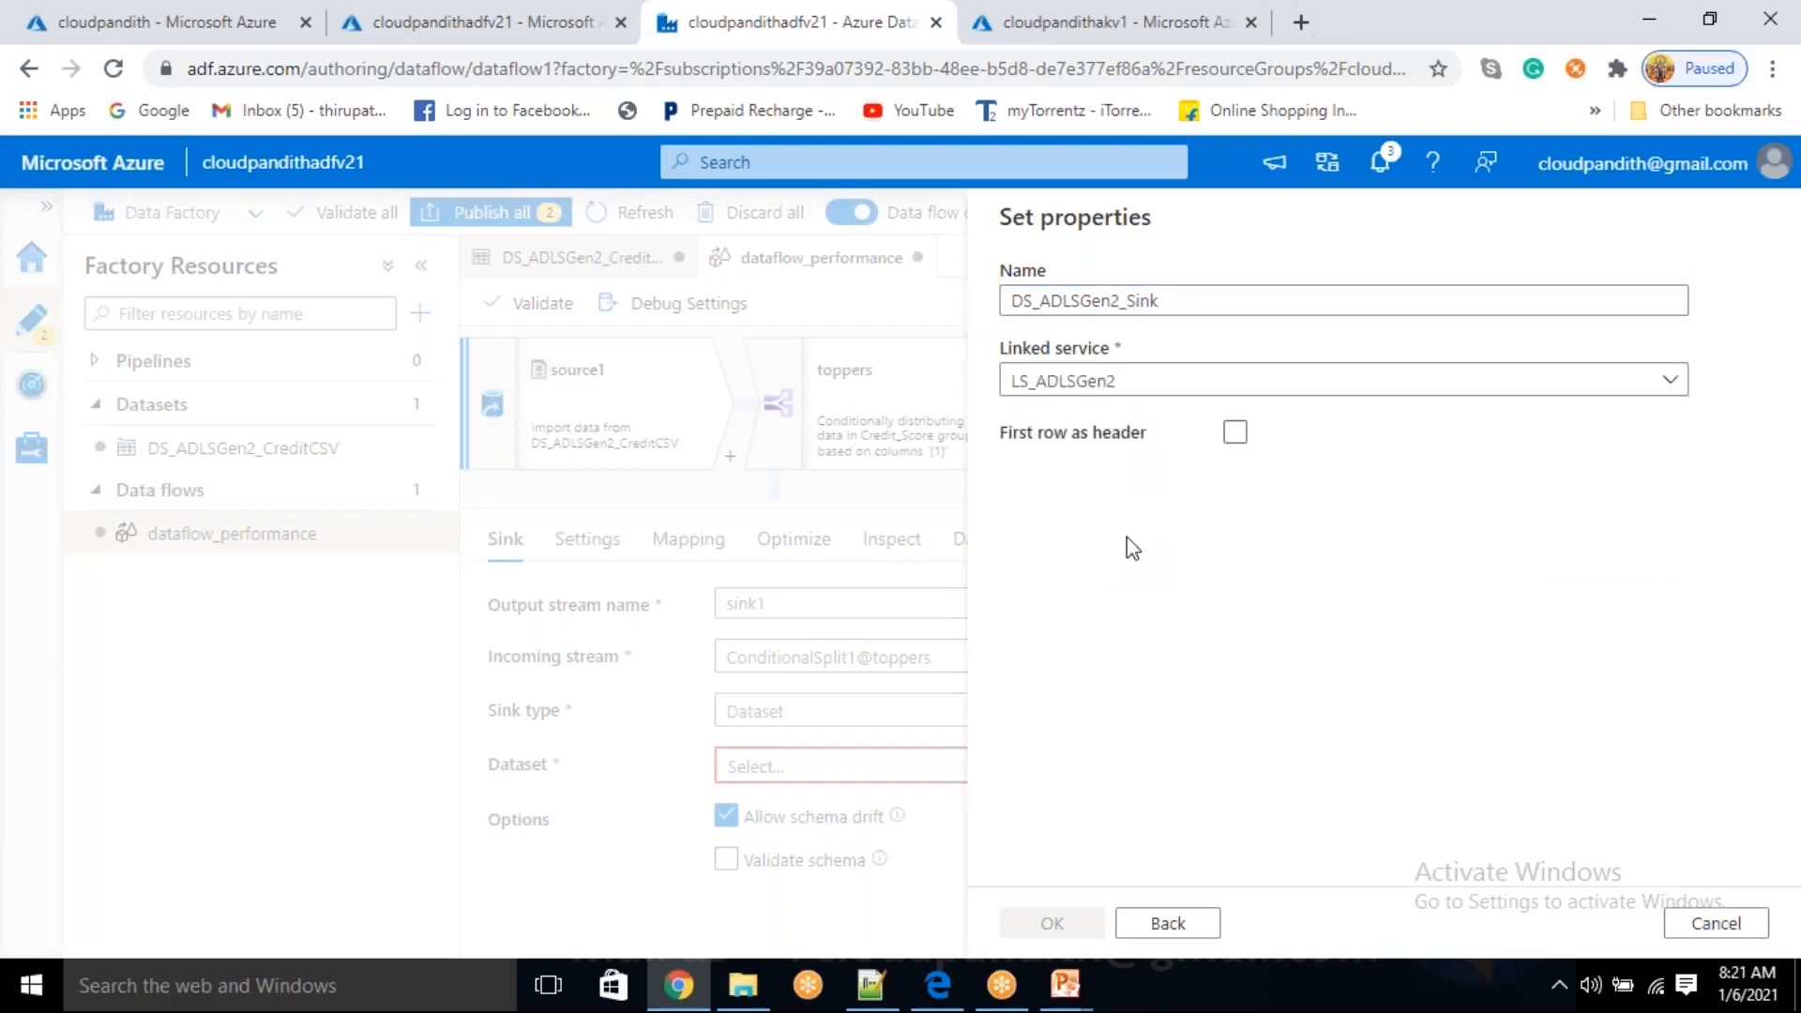
pyautogui.click(1235, 506)
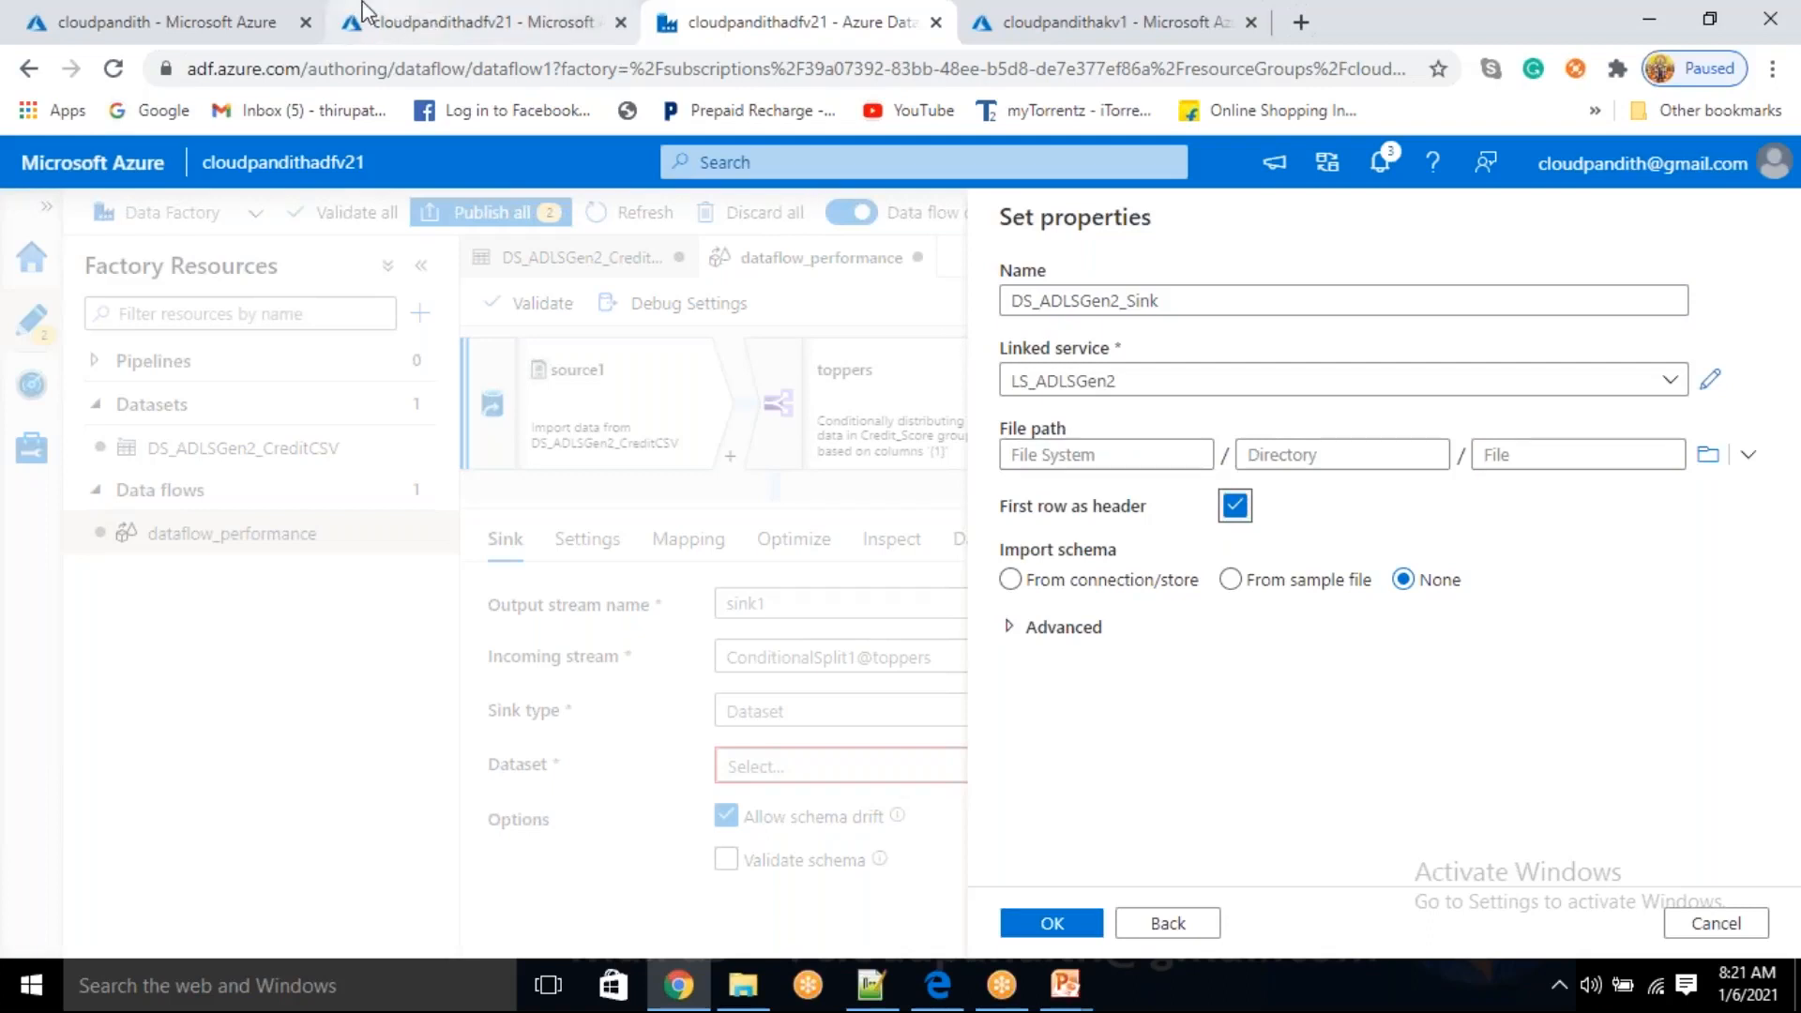
# - Create a private container named output in the cloudpandithadlsv2store1 storage account in the Azure portal
pyautogui.click(199, 13)
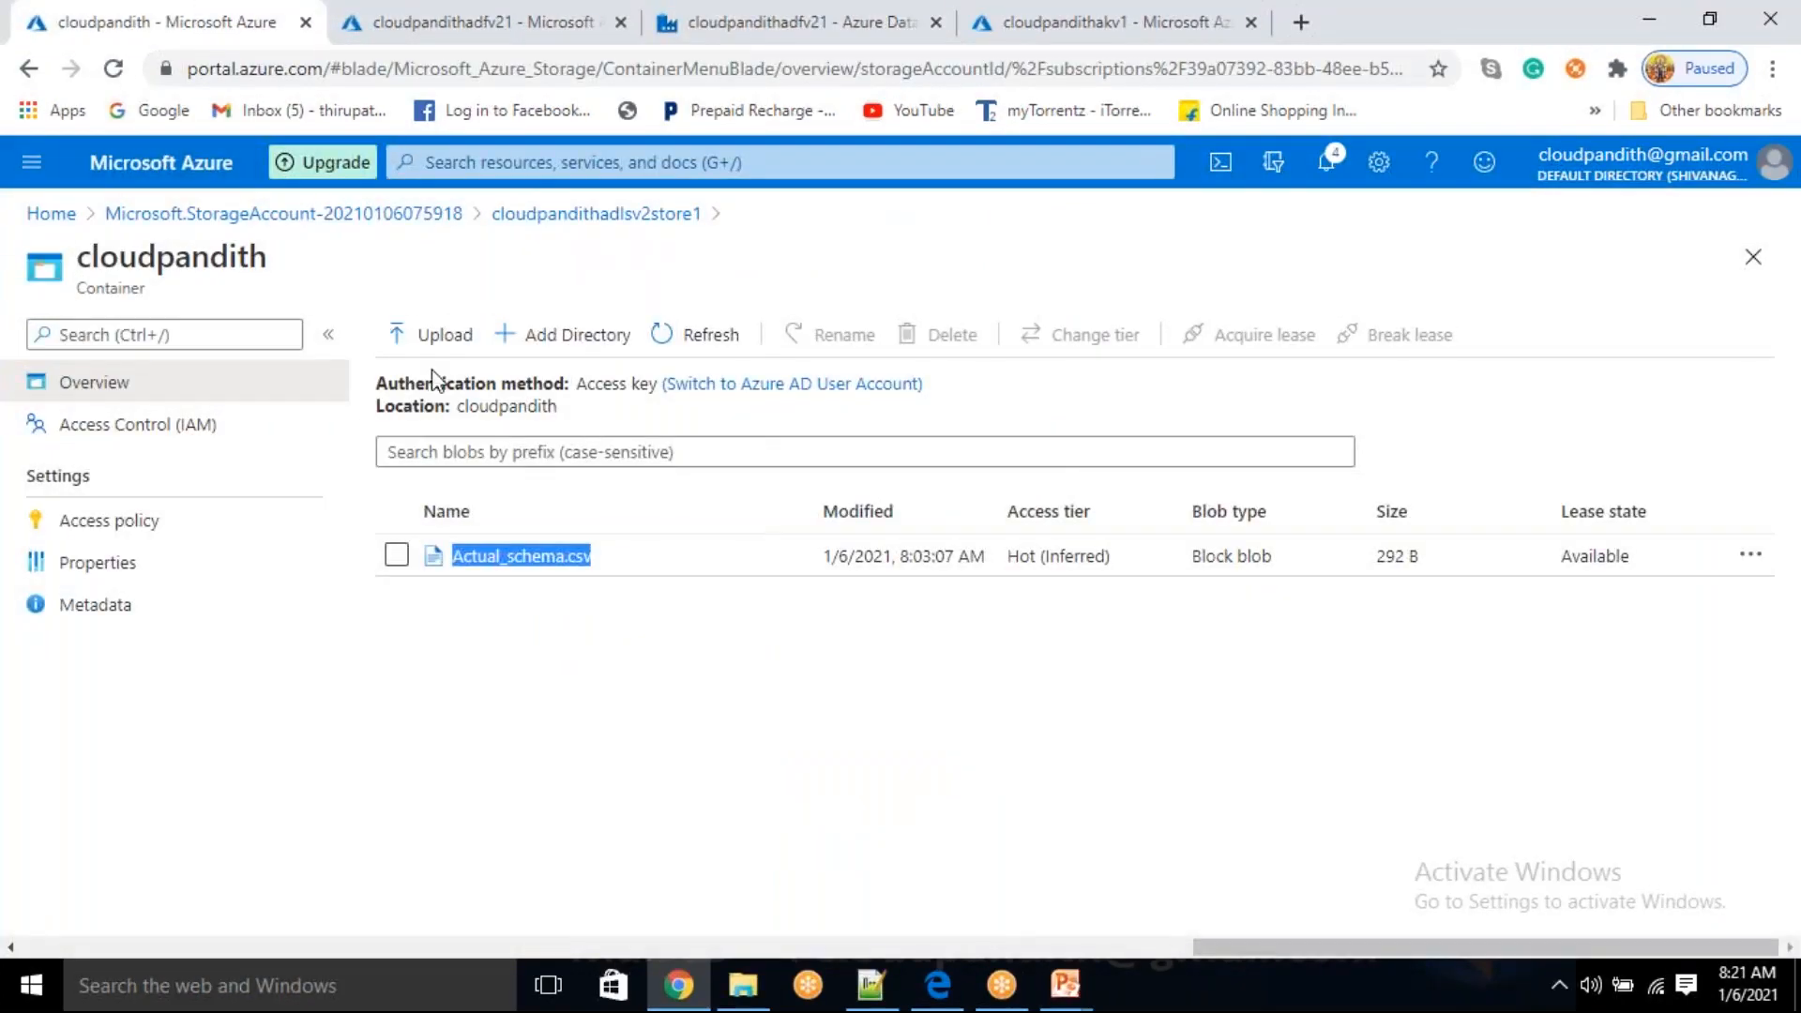
pyautogui.click(601, 216)
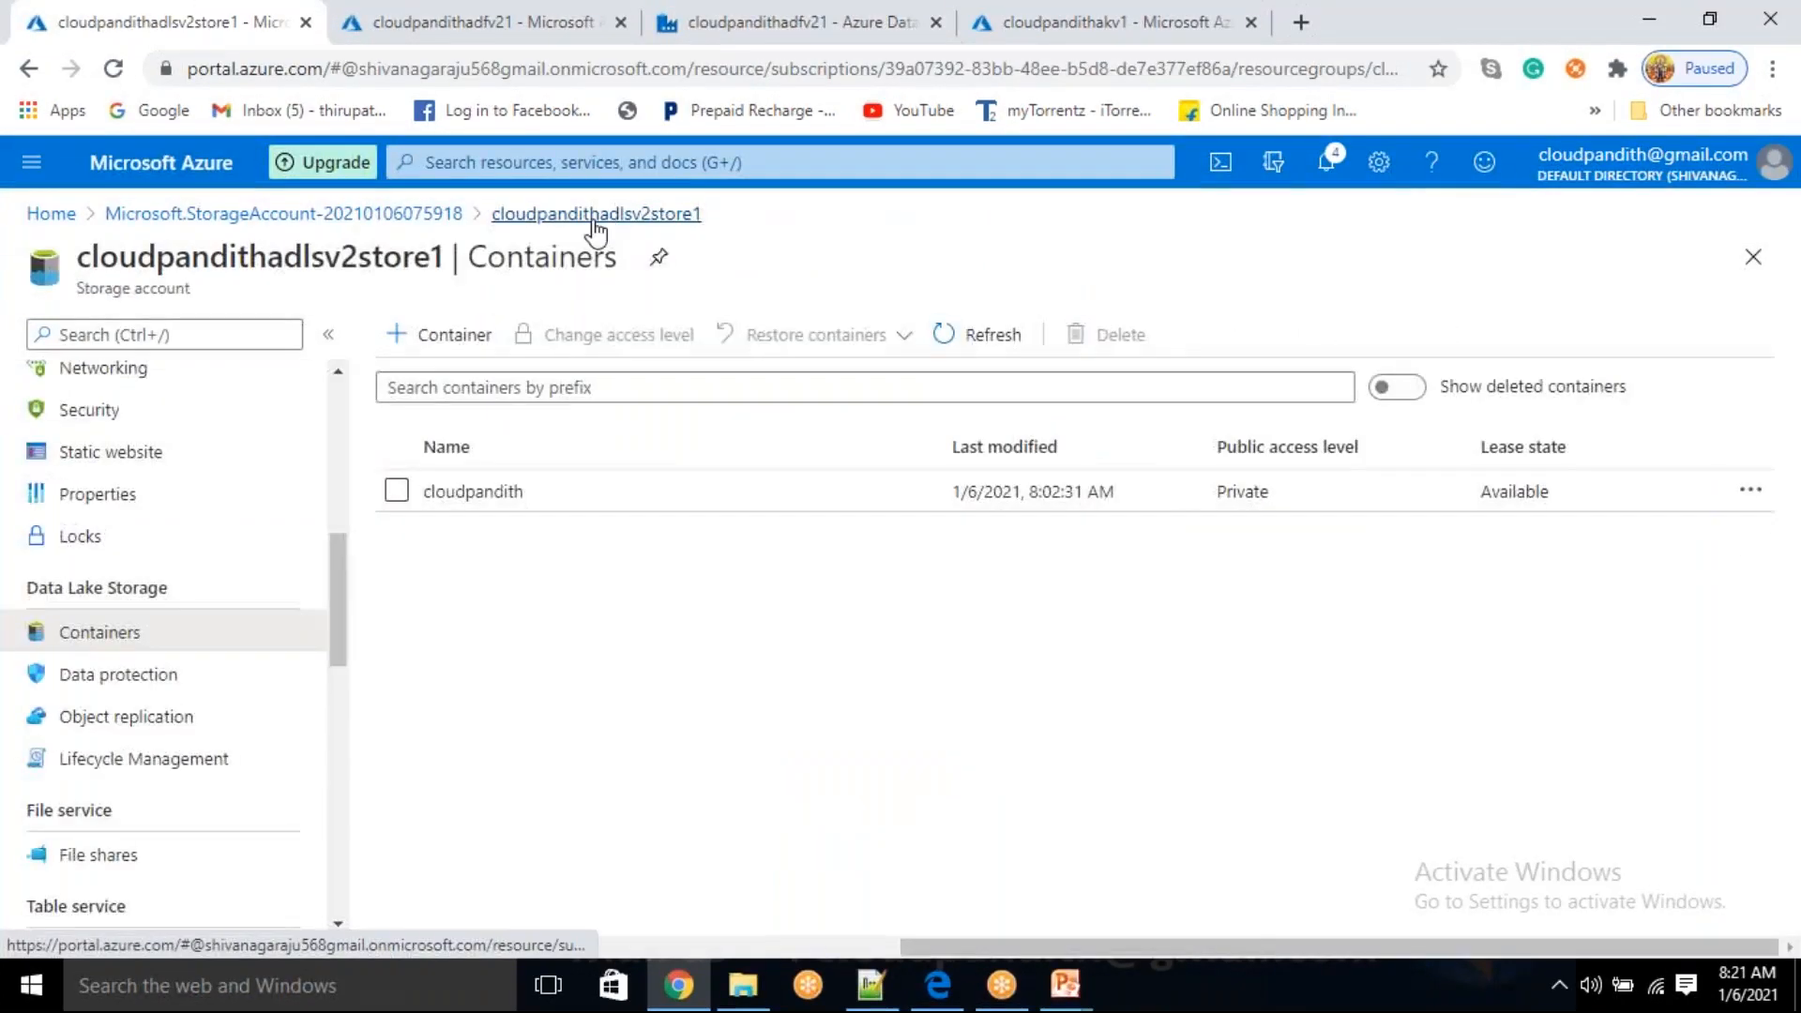
pyautogui.click(448, 336)
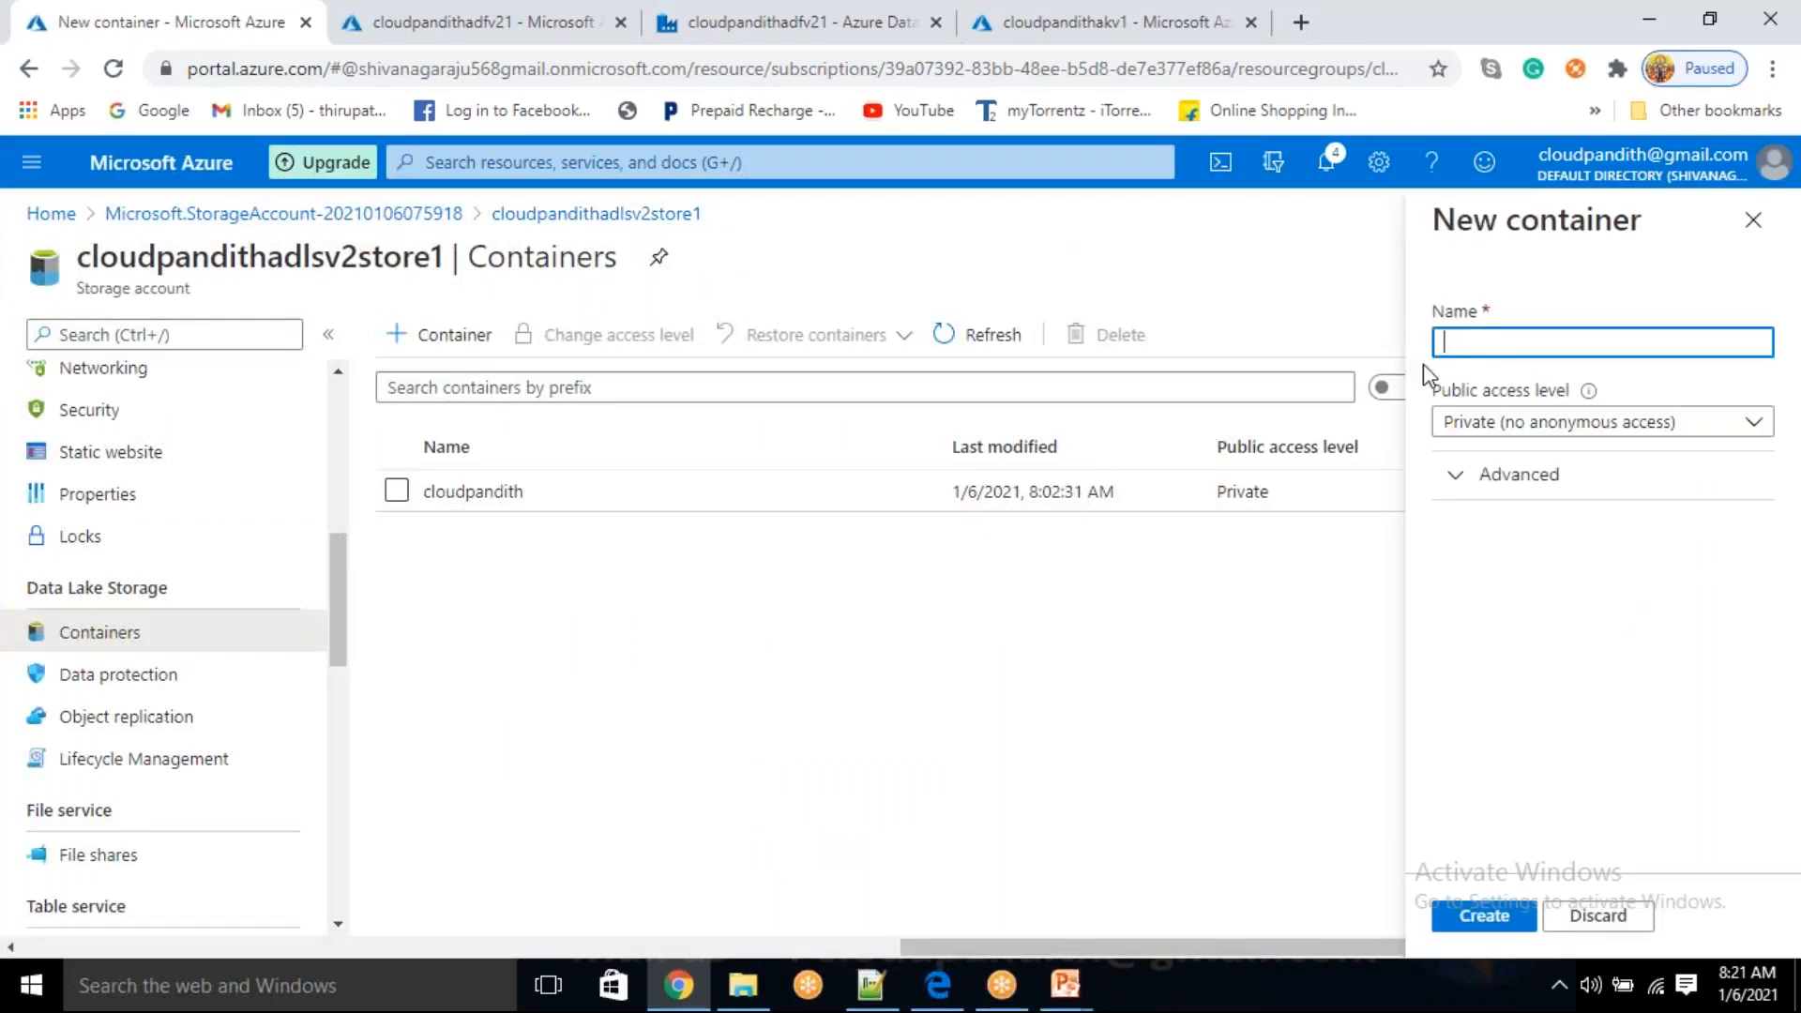
pyautogui.write('outpu')
pyautogui.click(1501, 918)
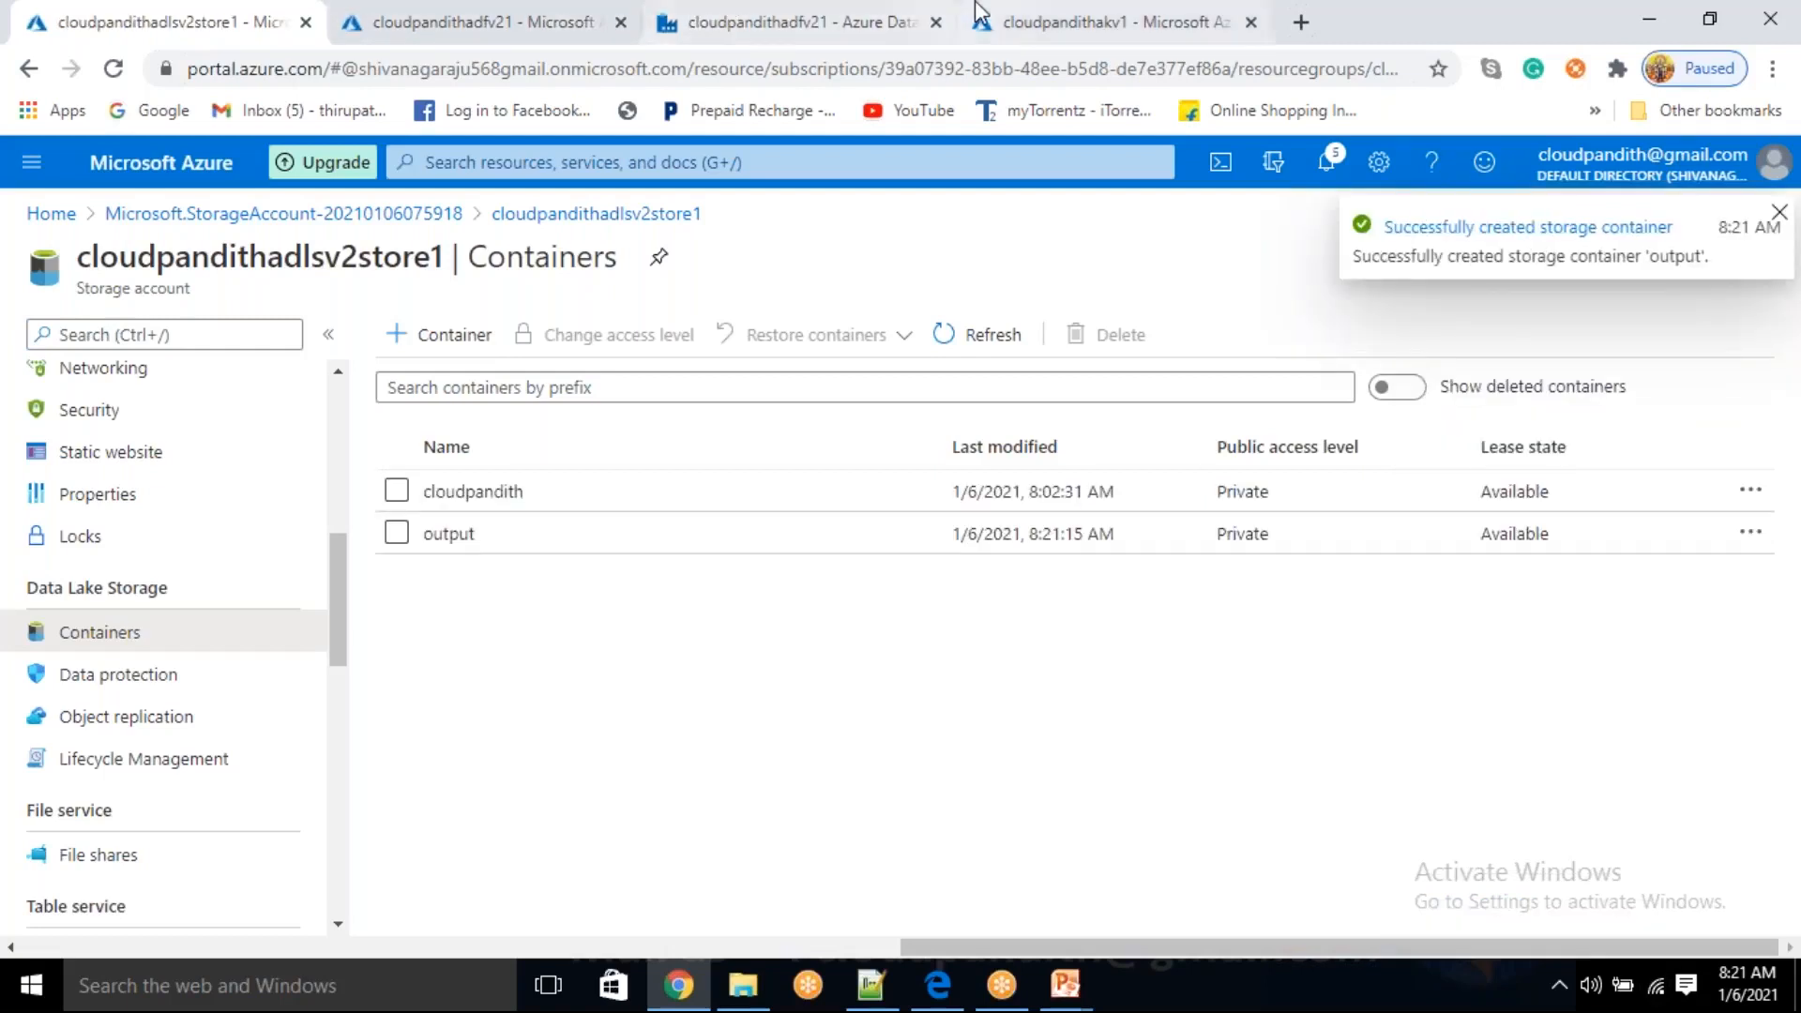
# - Back in Data Factory, point DS_ADLSGen2_Sink's file path to the output container and create the dataset
pyautogui.click(947, 19)
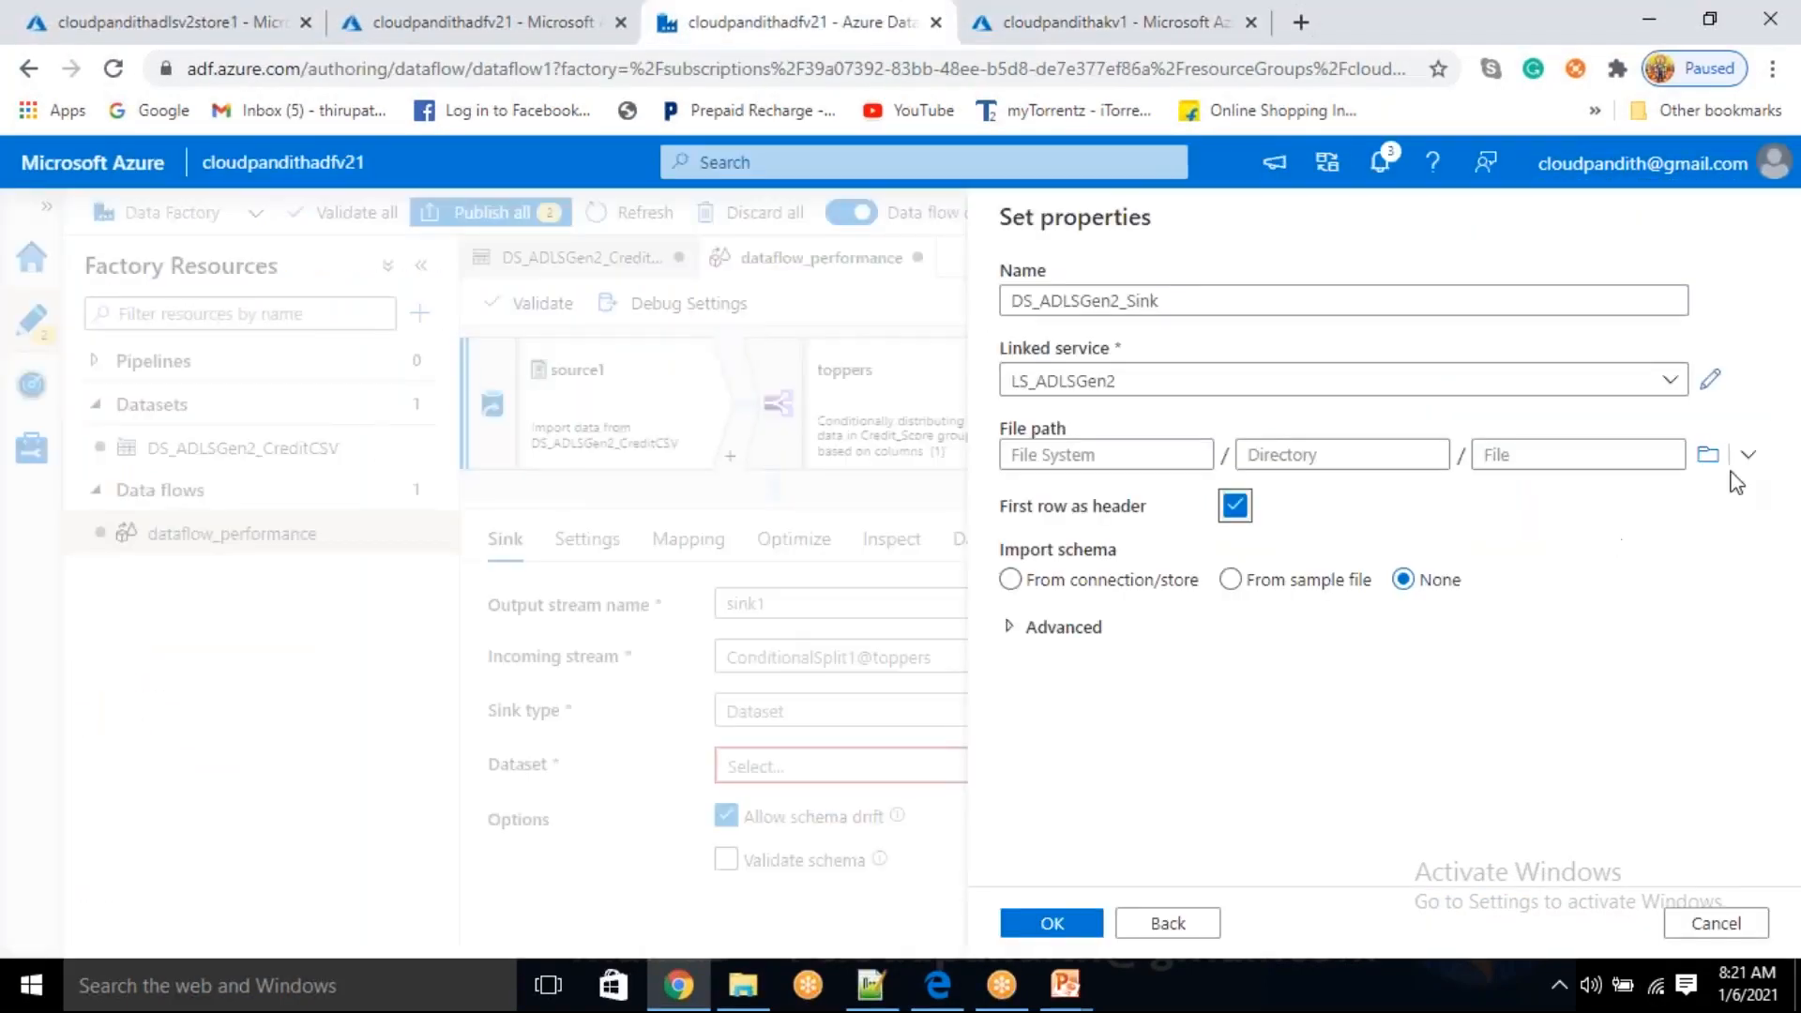
pyautogui.click(1709, 454)
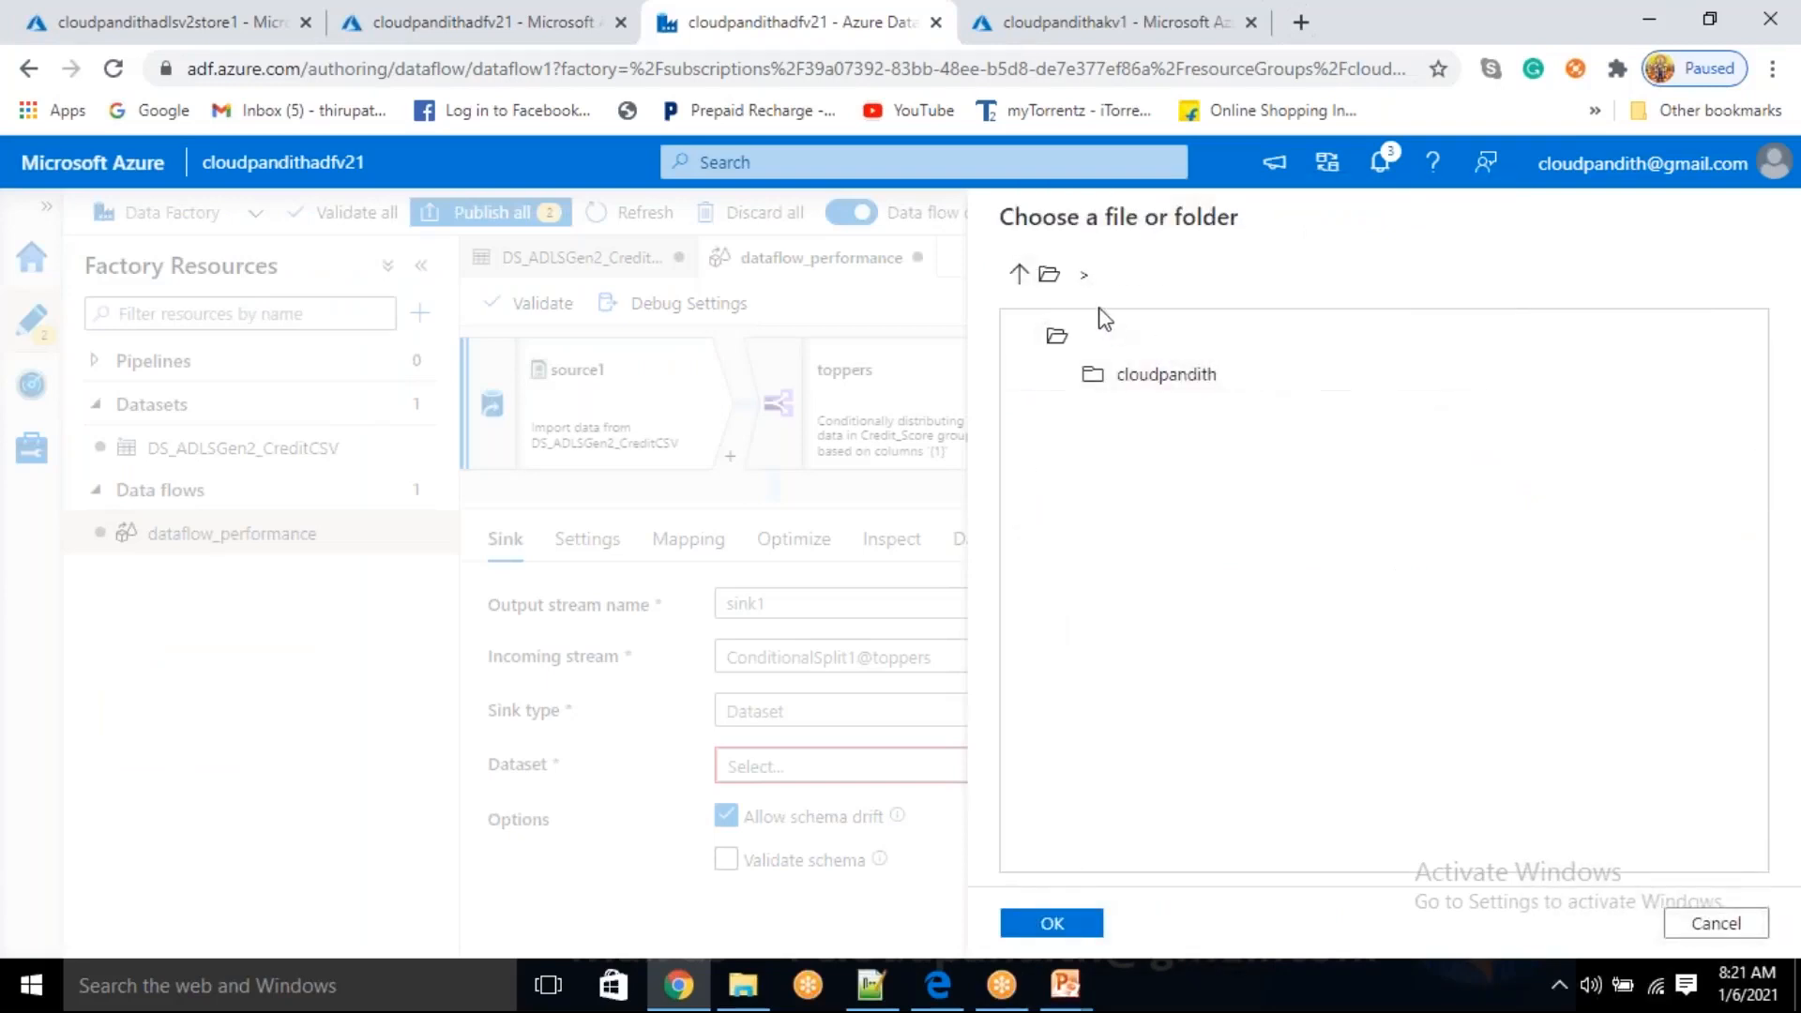
pyautogui.click(1023, 277)
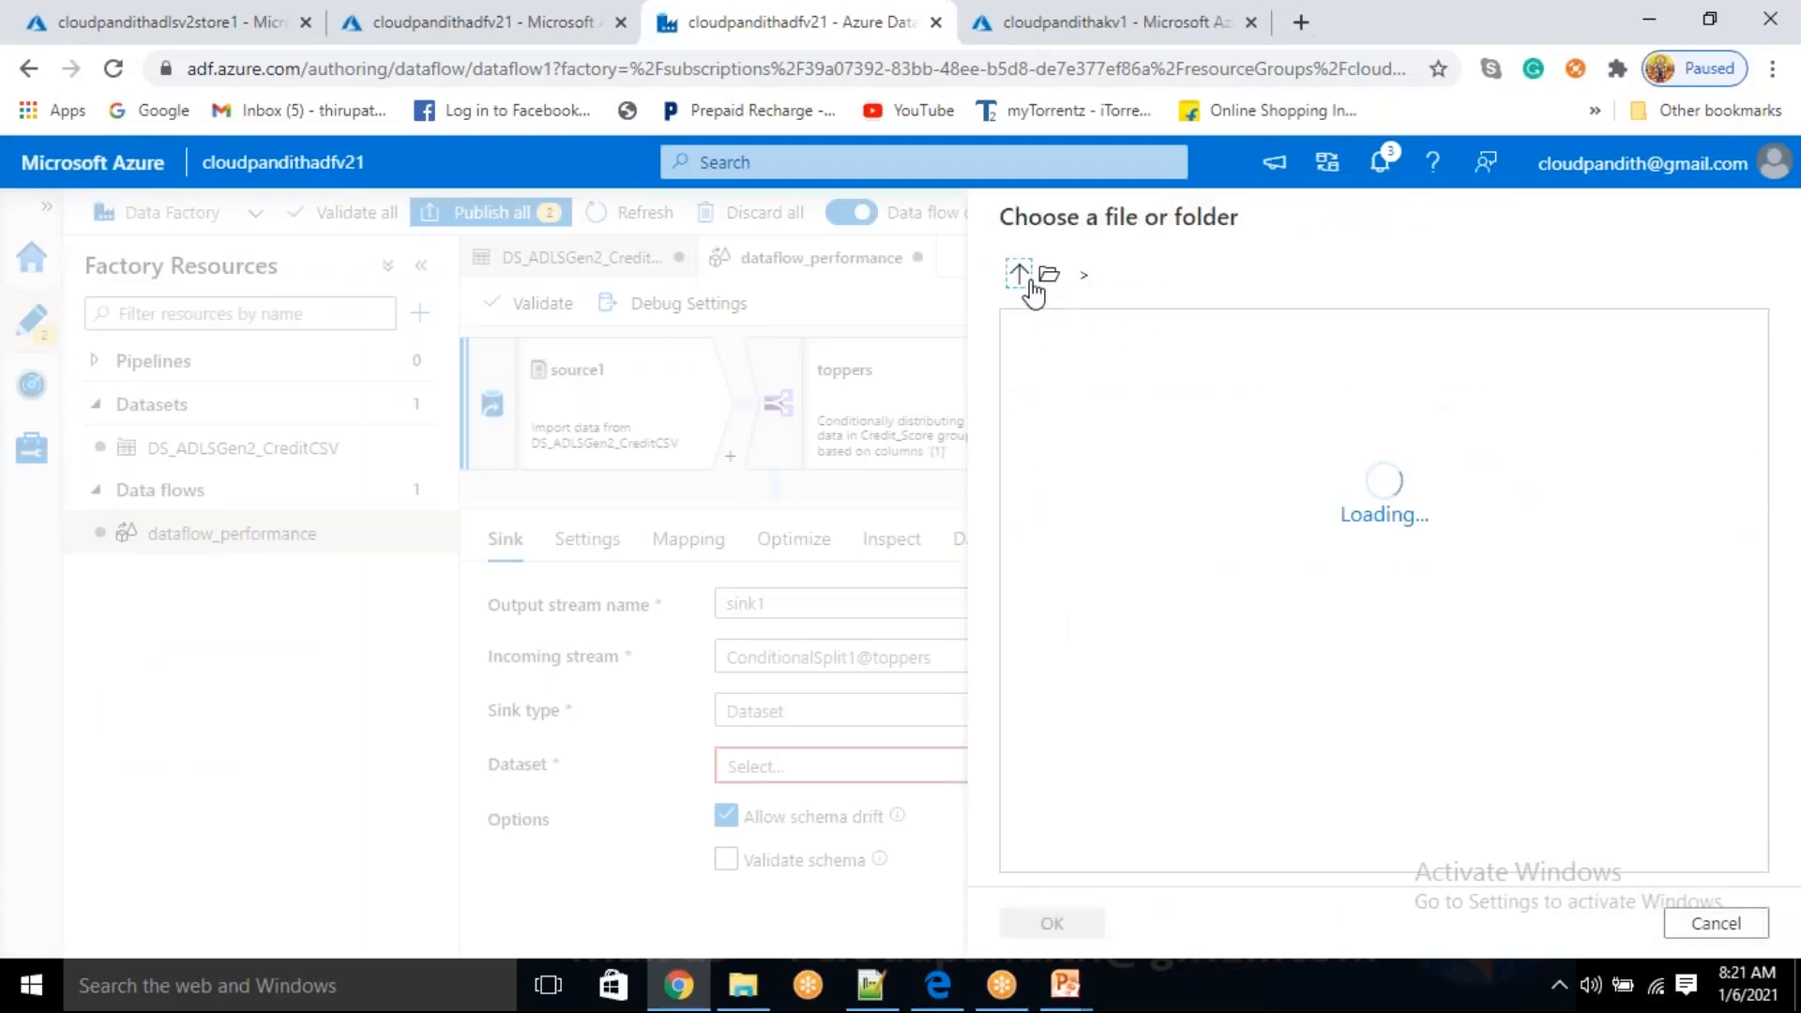
pyautogui.click(1131, 413)
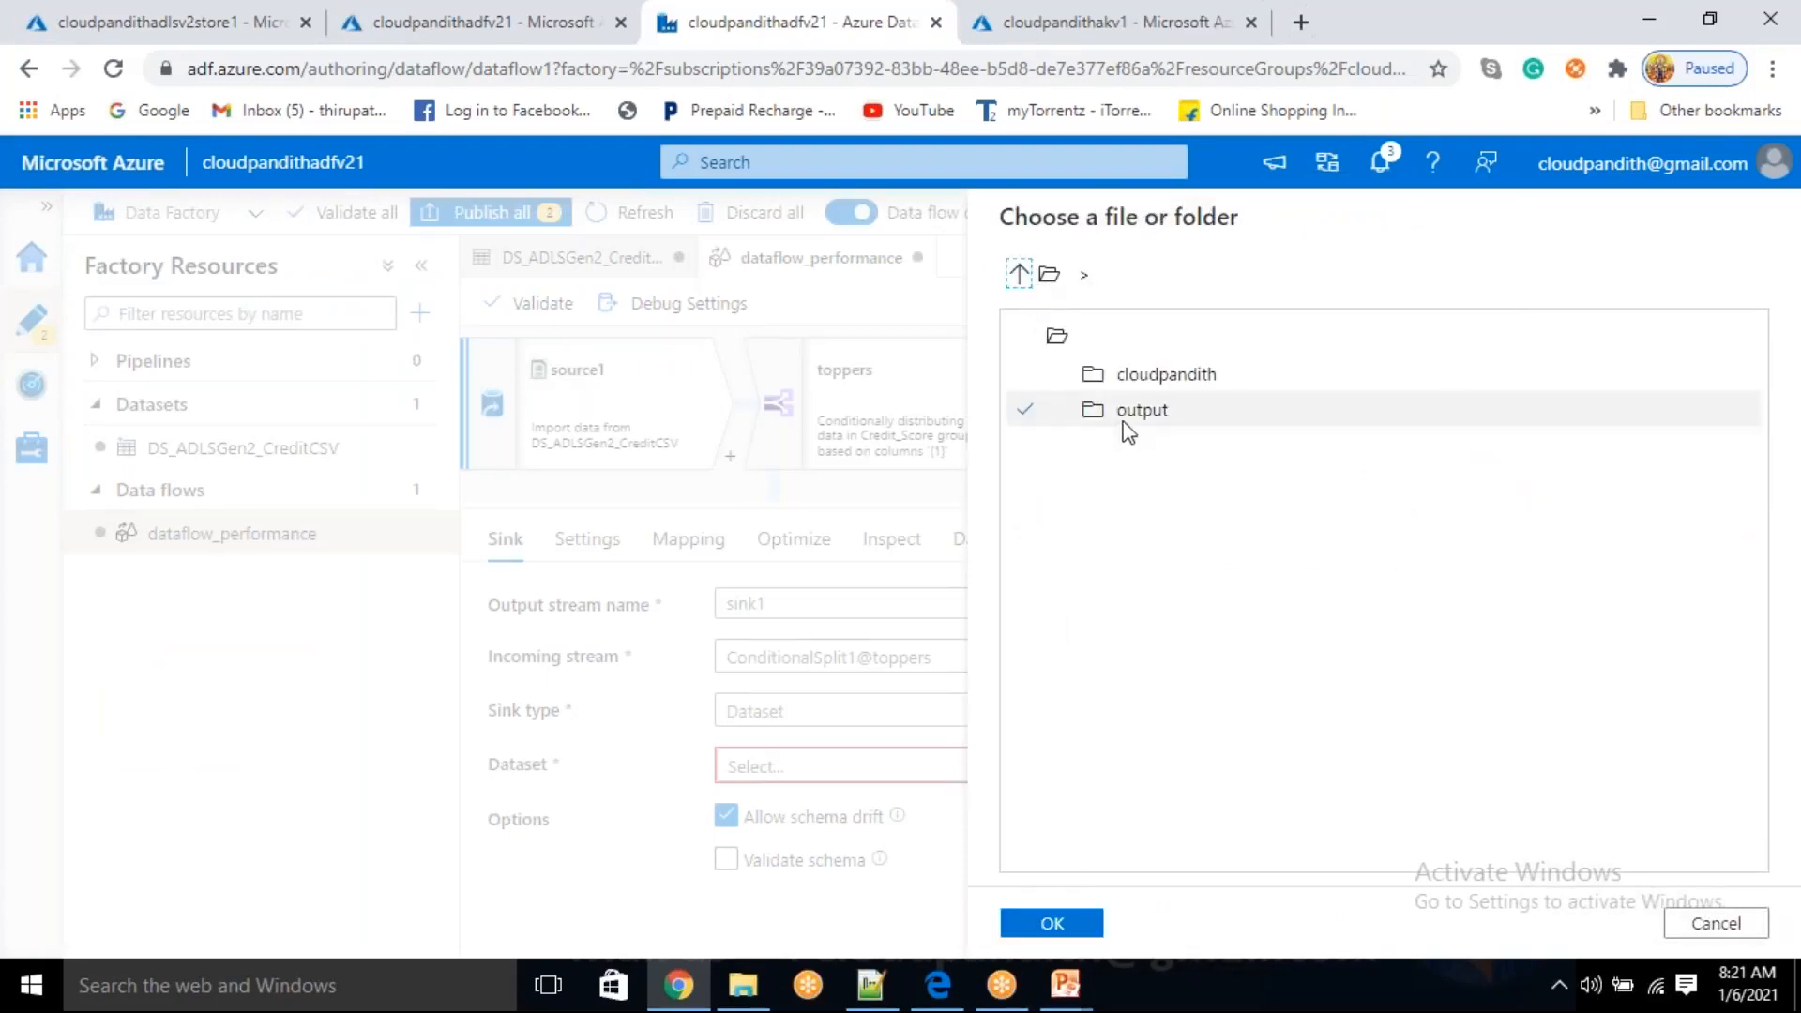
pyautogui.click(1053, 924)
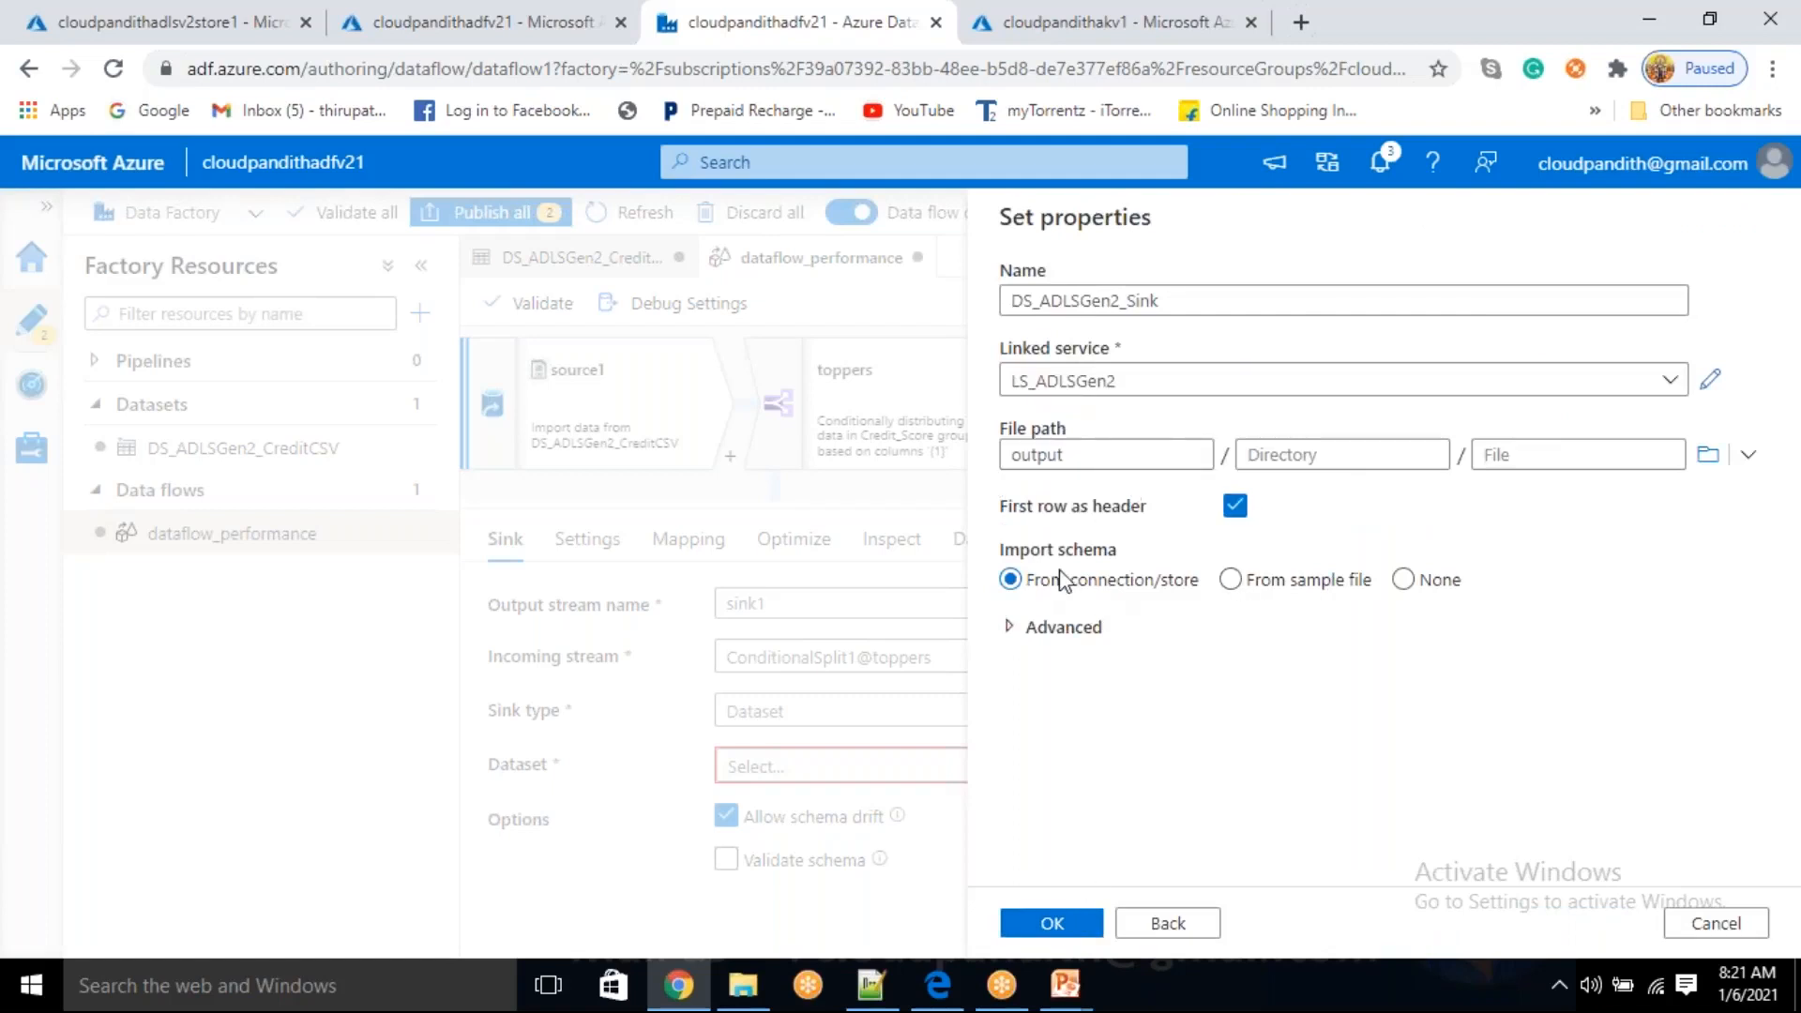
pyautogui.click(1052, 923)
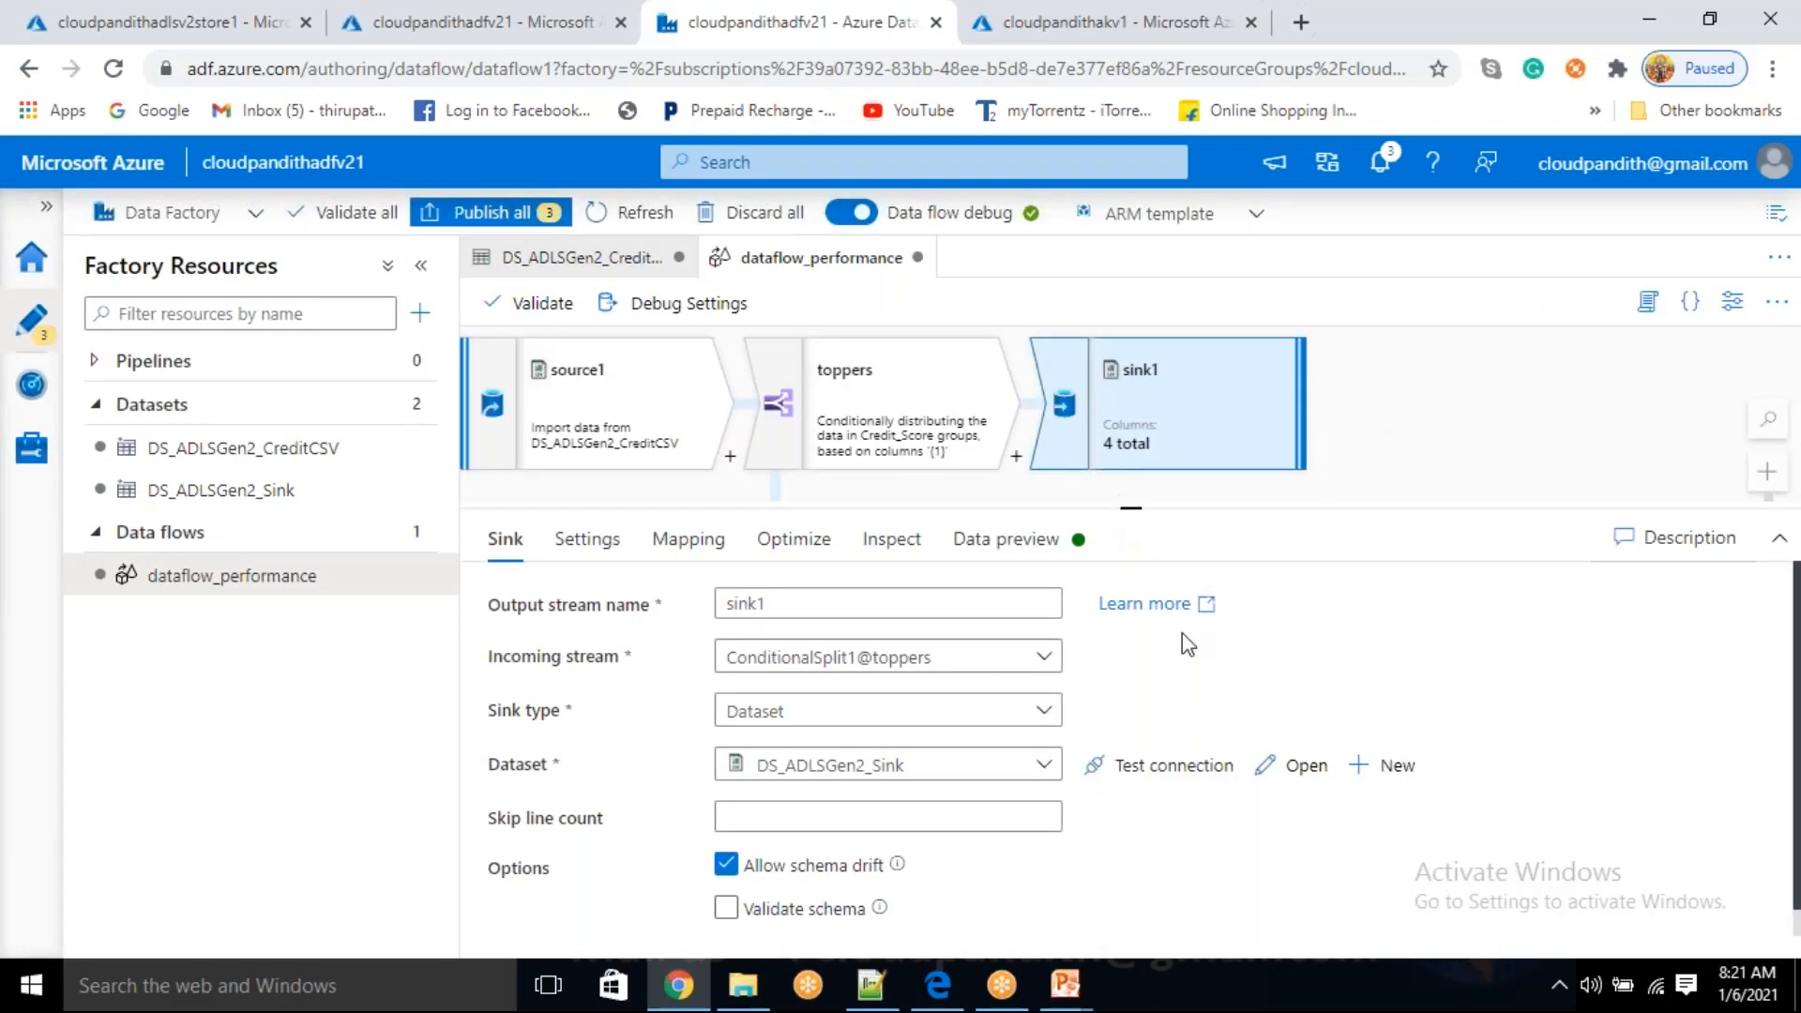
# - Configure sink1 to output to a single file named toppers.csv using a single partition
pyautogui.scroll(-1, 1070, 901)
pyautogui.scroll(1, 1069, 901)
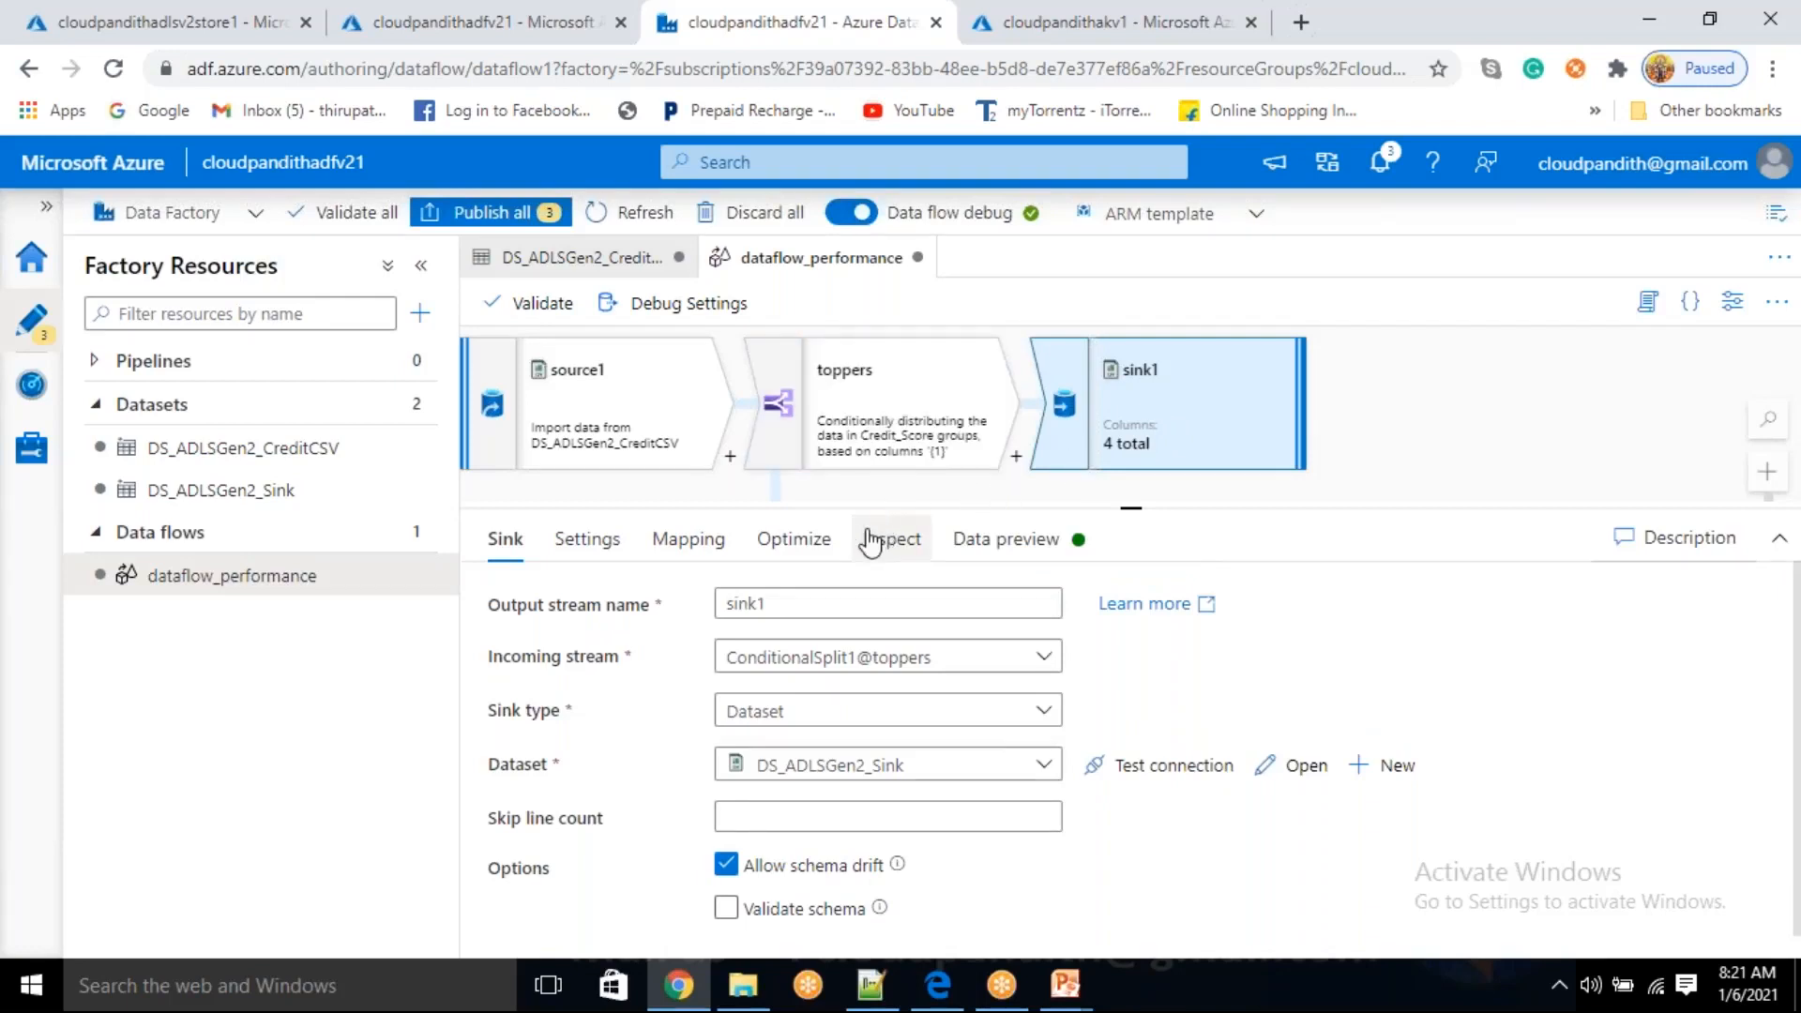
pyautogui.click(624, 561)
pyautogui.click(1254, 643)
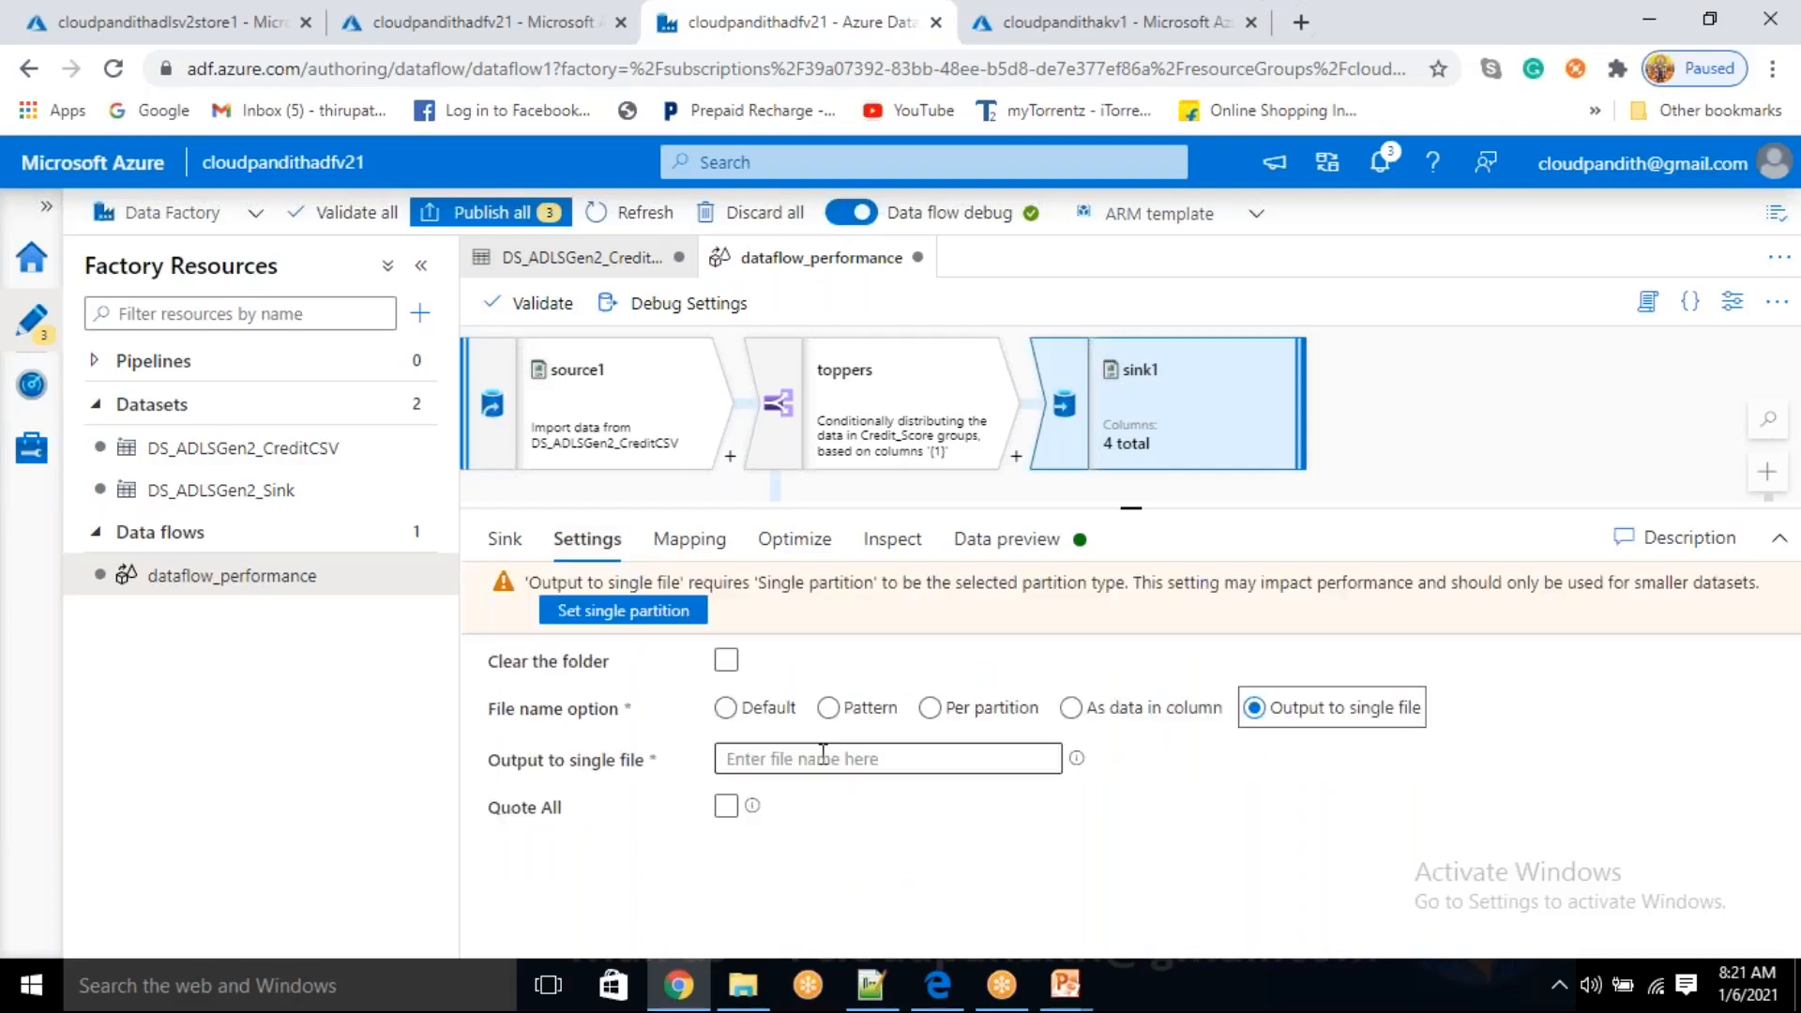
pyautogui.click(821, 758)
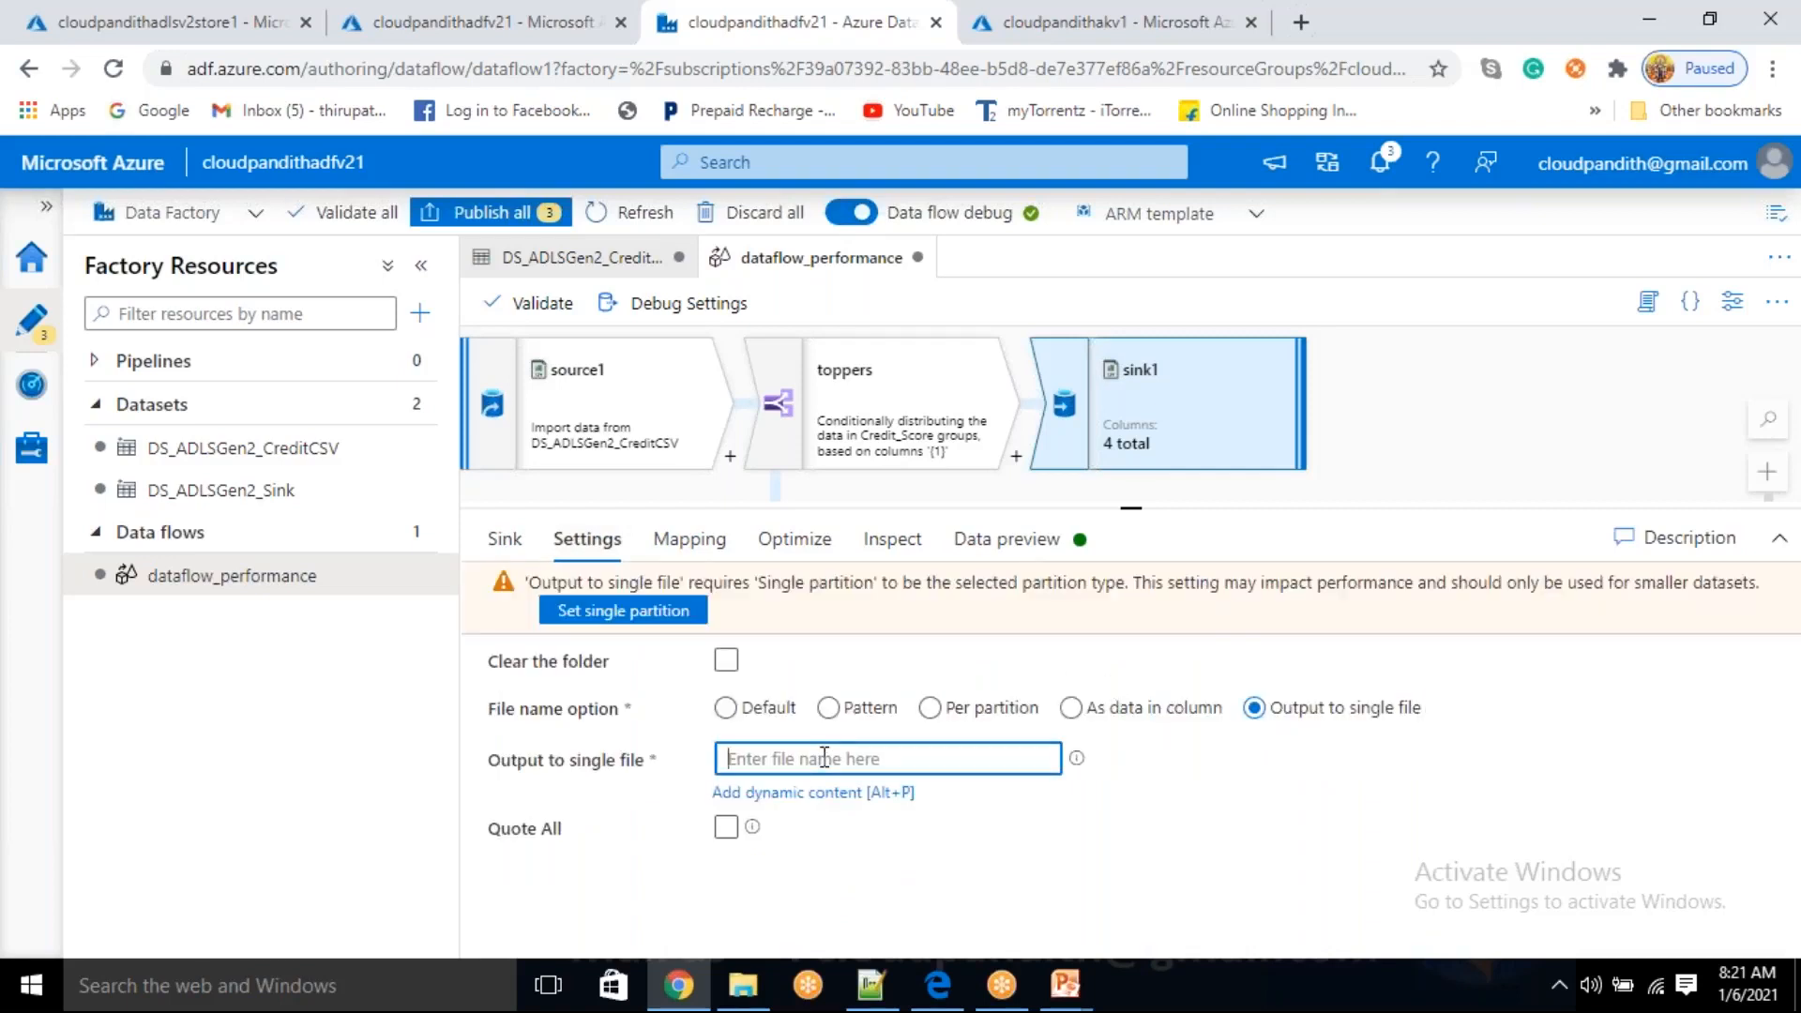
pyautogui.write('toppers.csv')
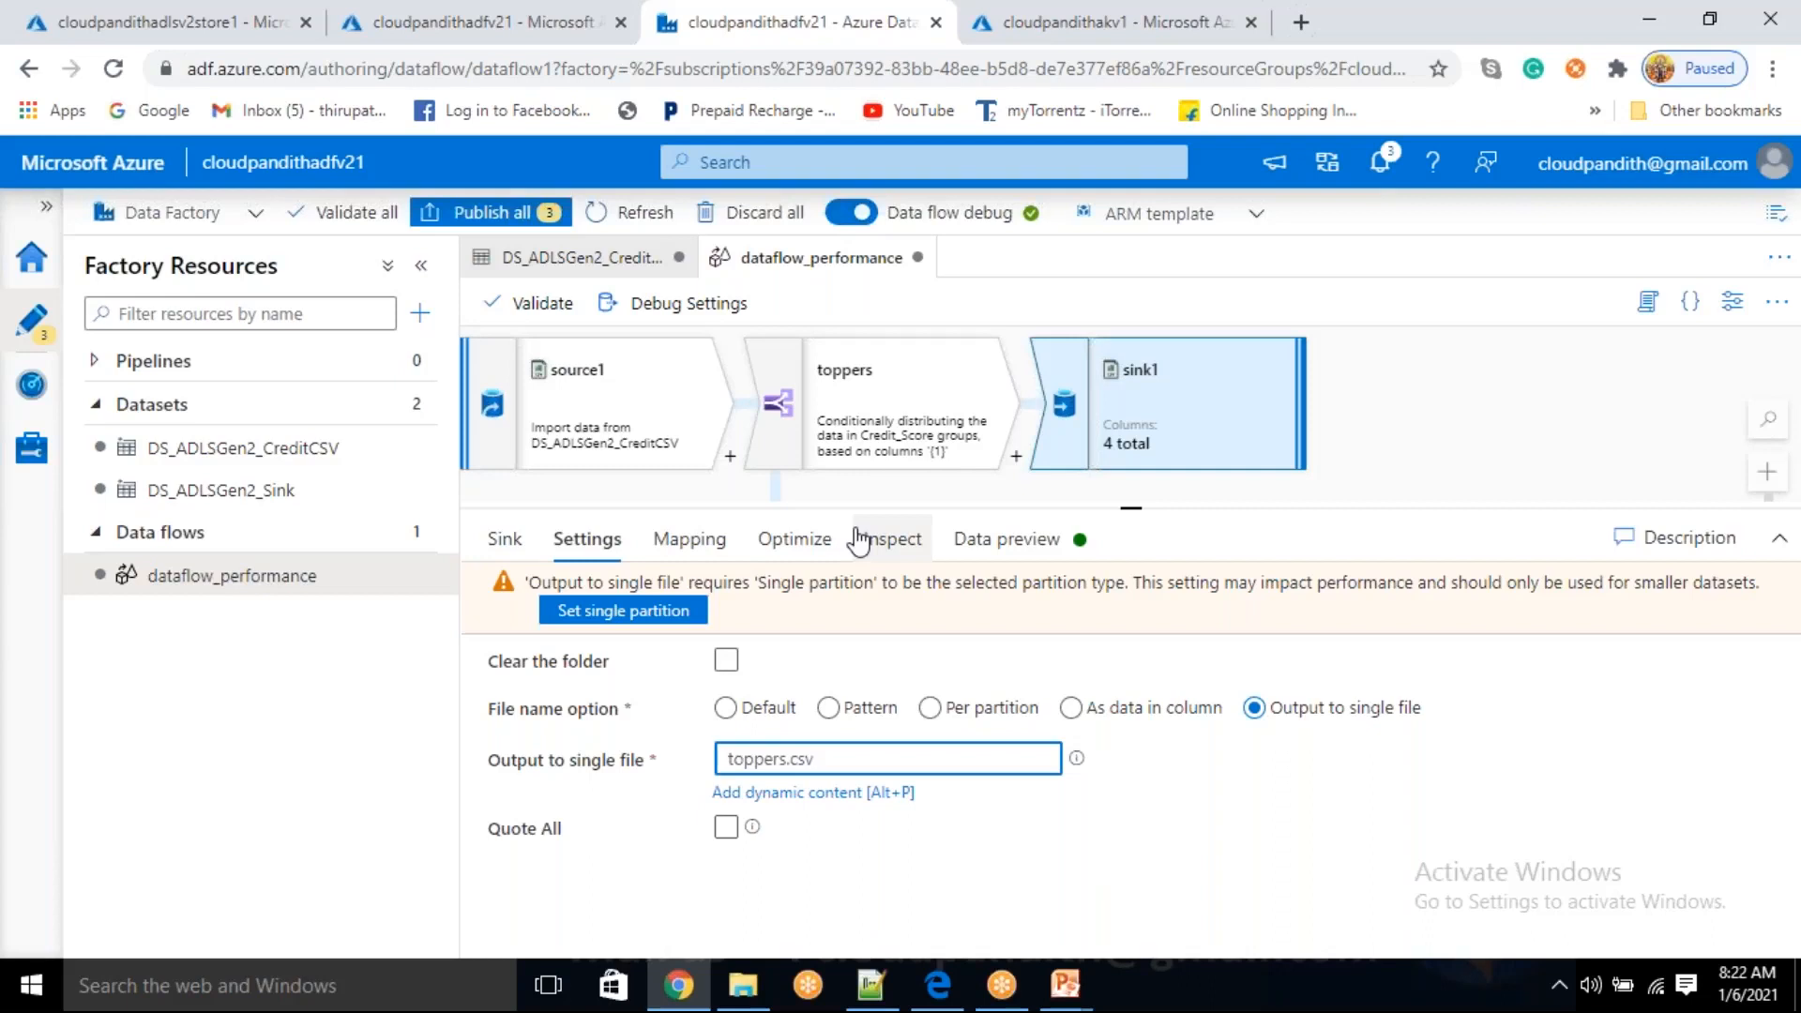
pyautogui.click(819, 552)
pyautogui.click(957, 607)
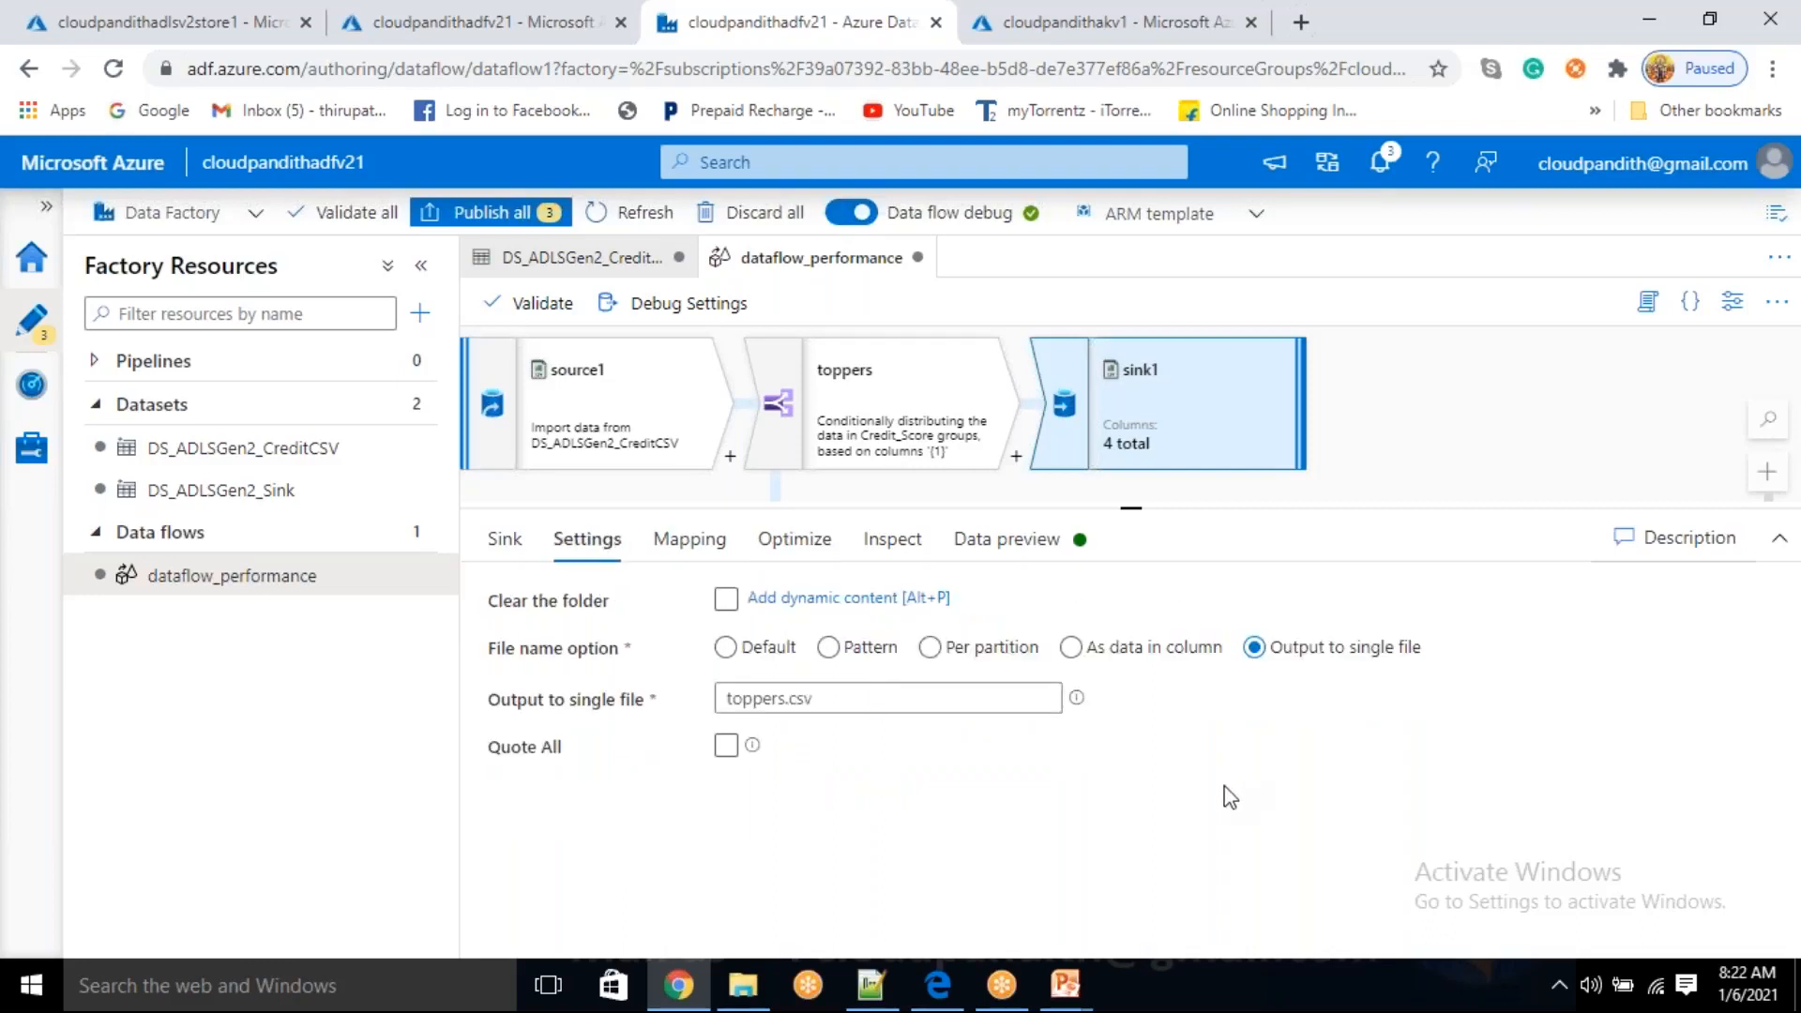
# - Refresh sink1's data preview and examine the Credit_Score values of the rows going to the toppers output
pyautogui.click(1057, 539)
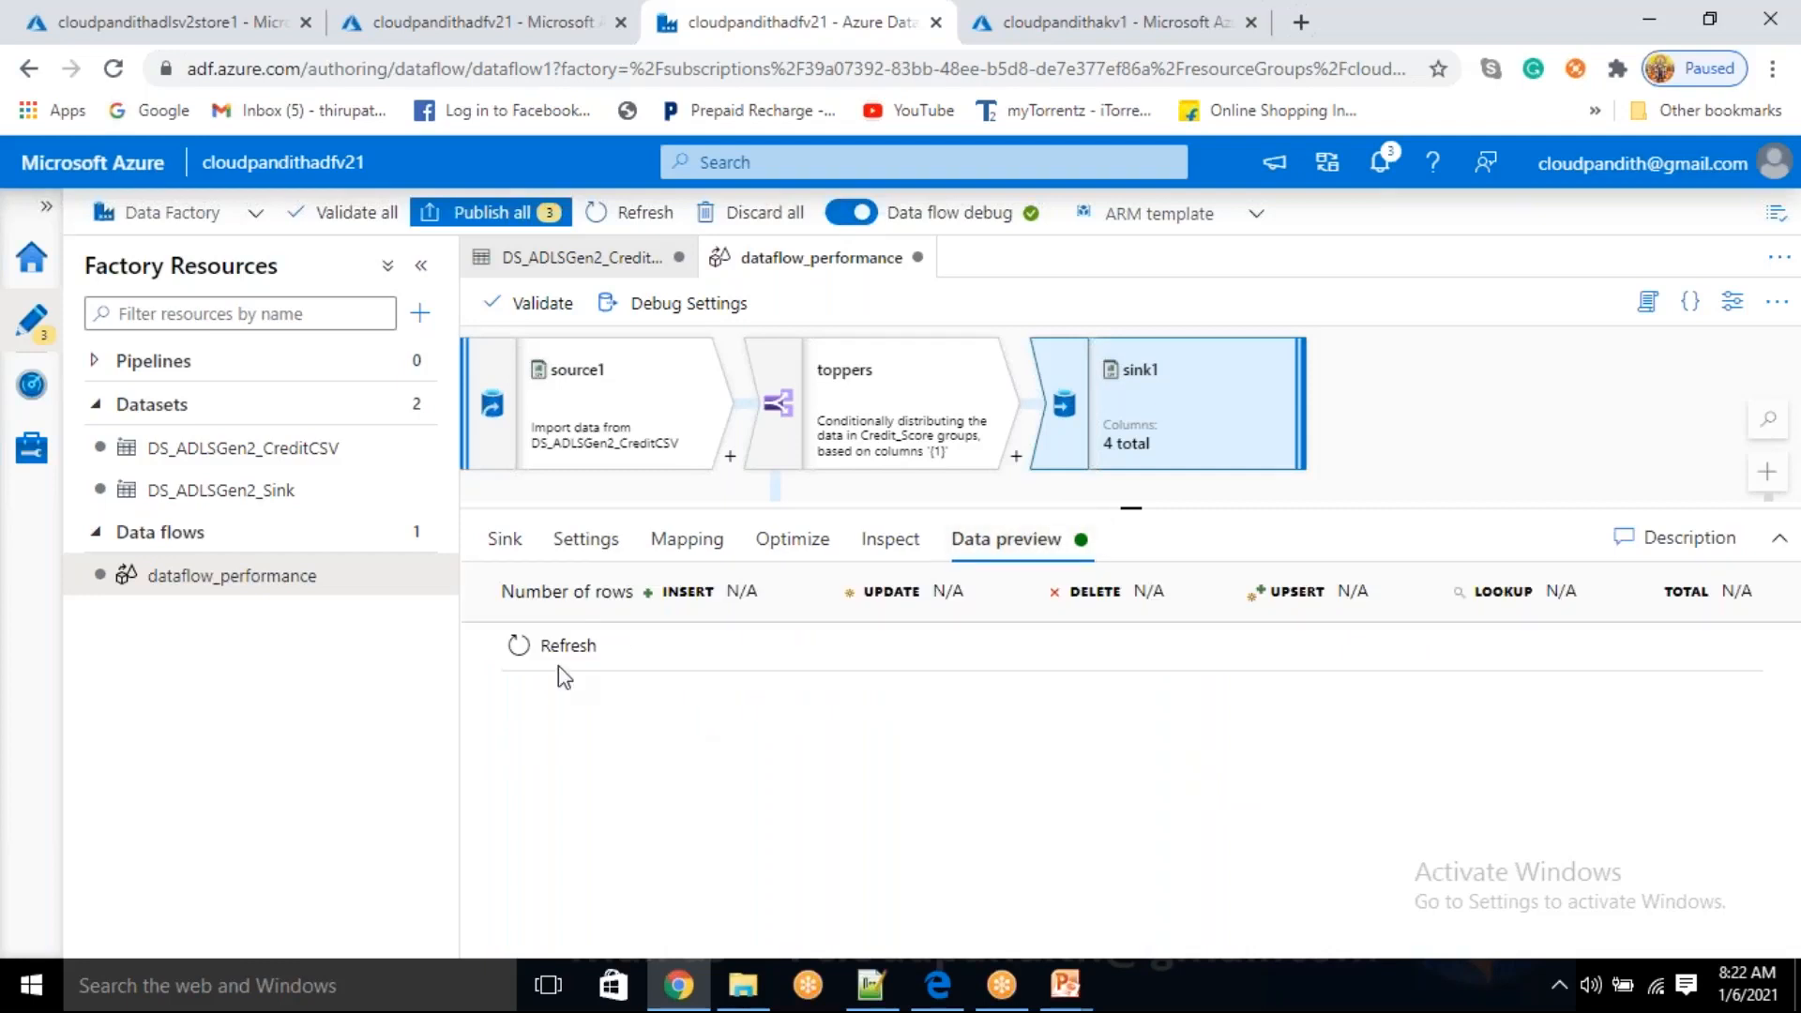
pyautogui.click(518, 648)
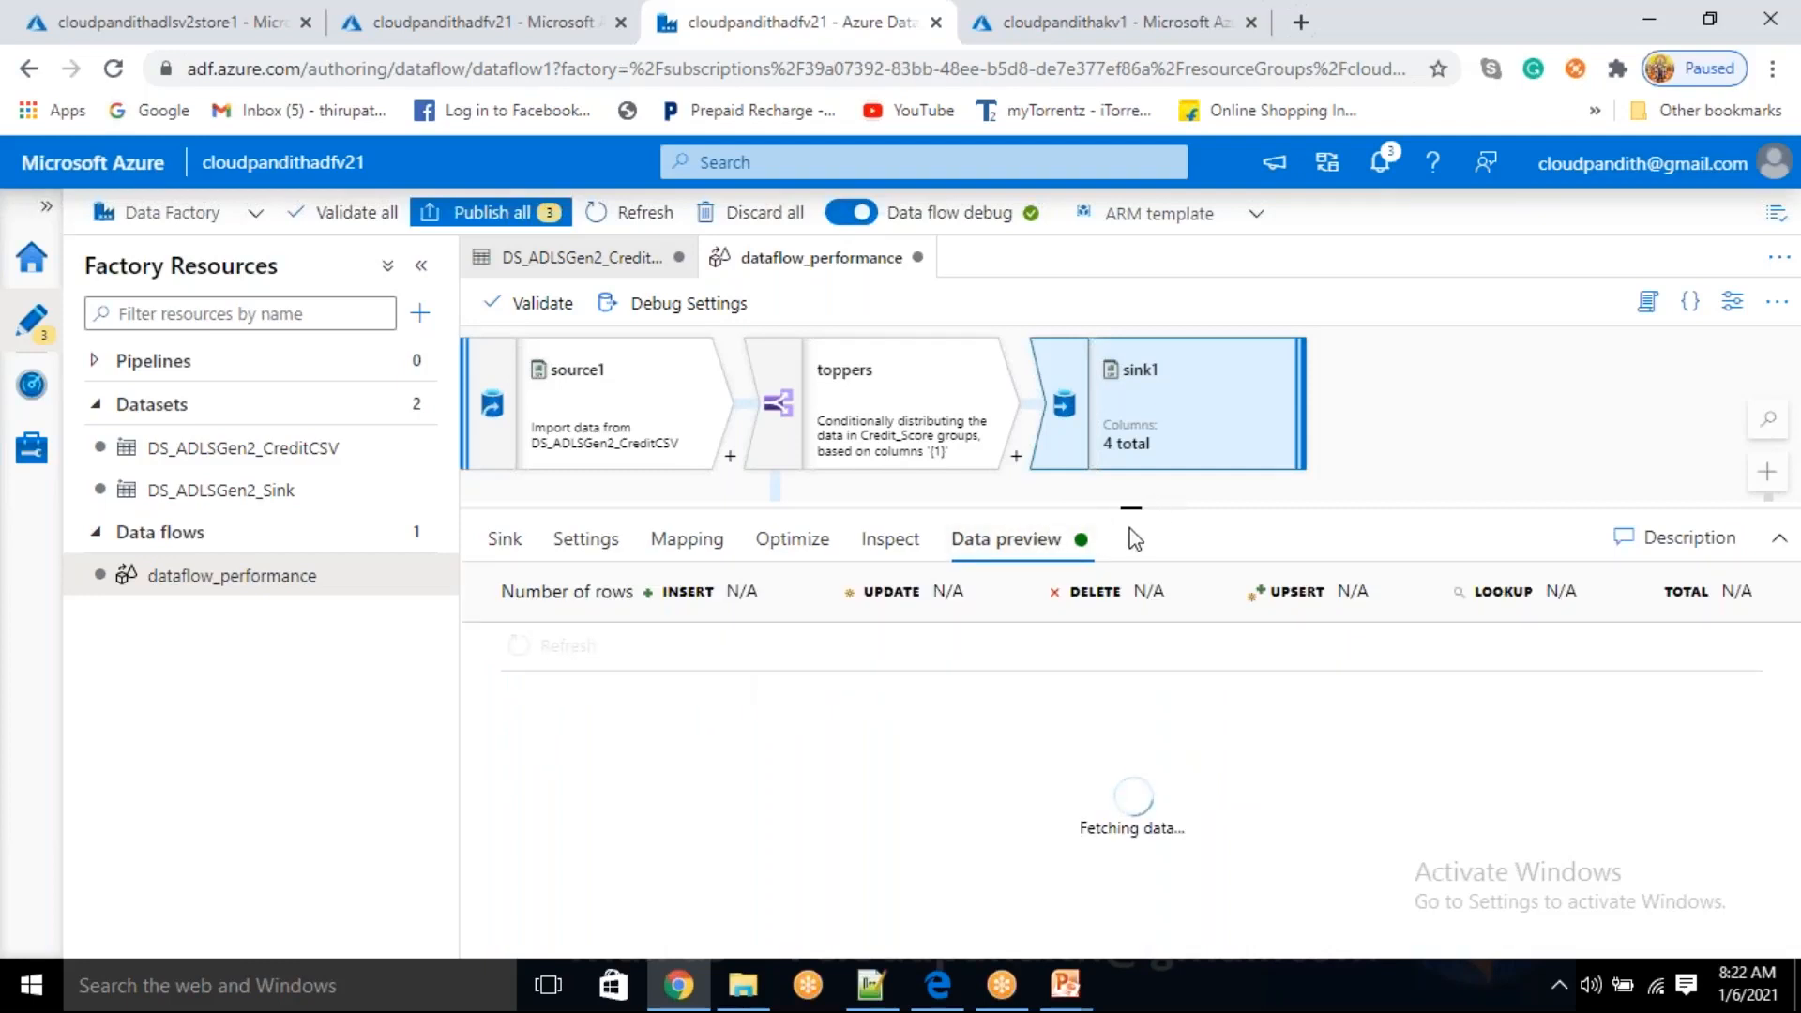
pyautogui.moveTo(1132, 511); pyautogui.dragTo(1131, 630)
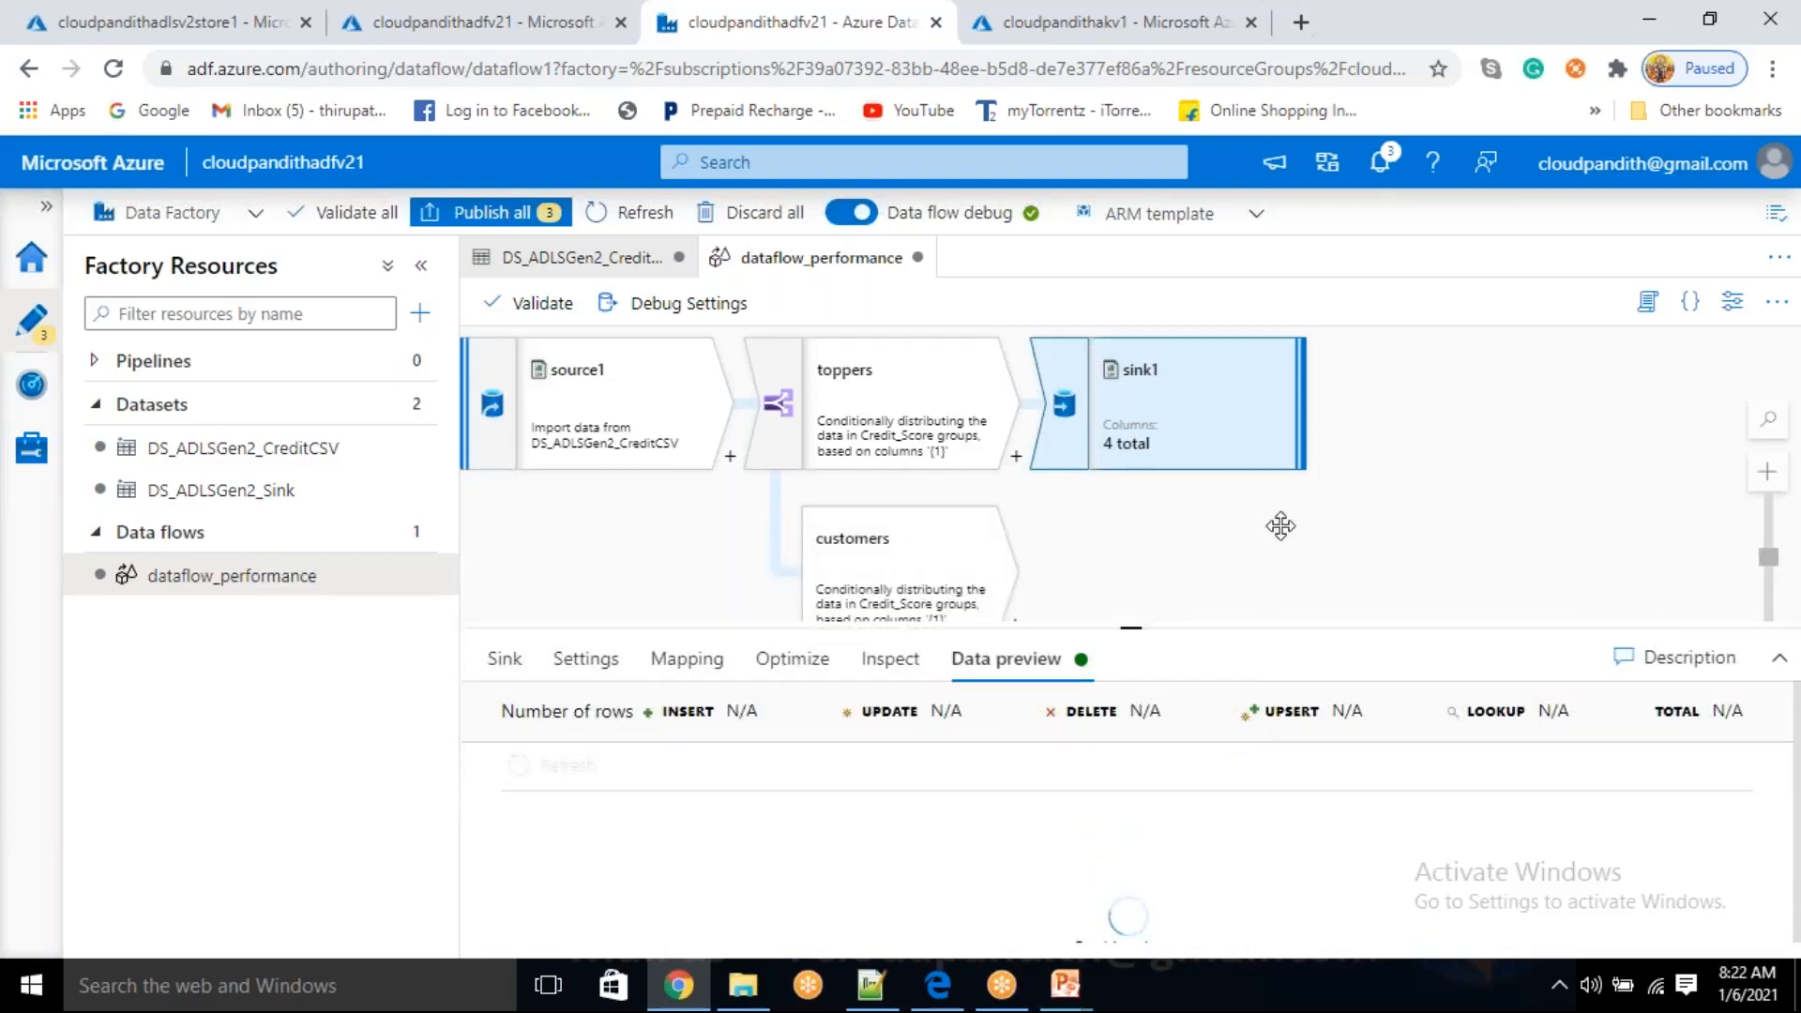
pyautogui.moveTo(1280, 535); pyautogui.dragTo(1278, 518)
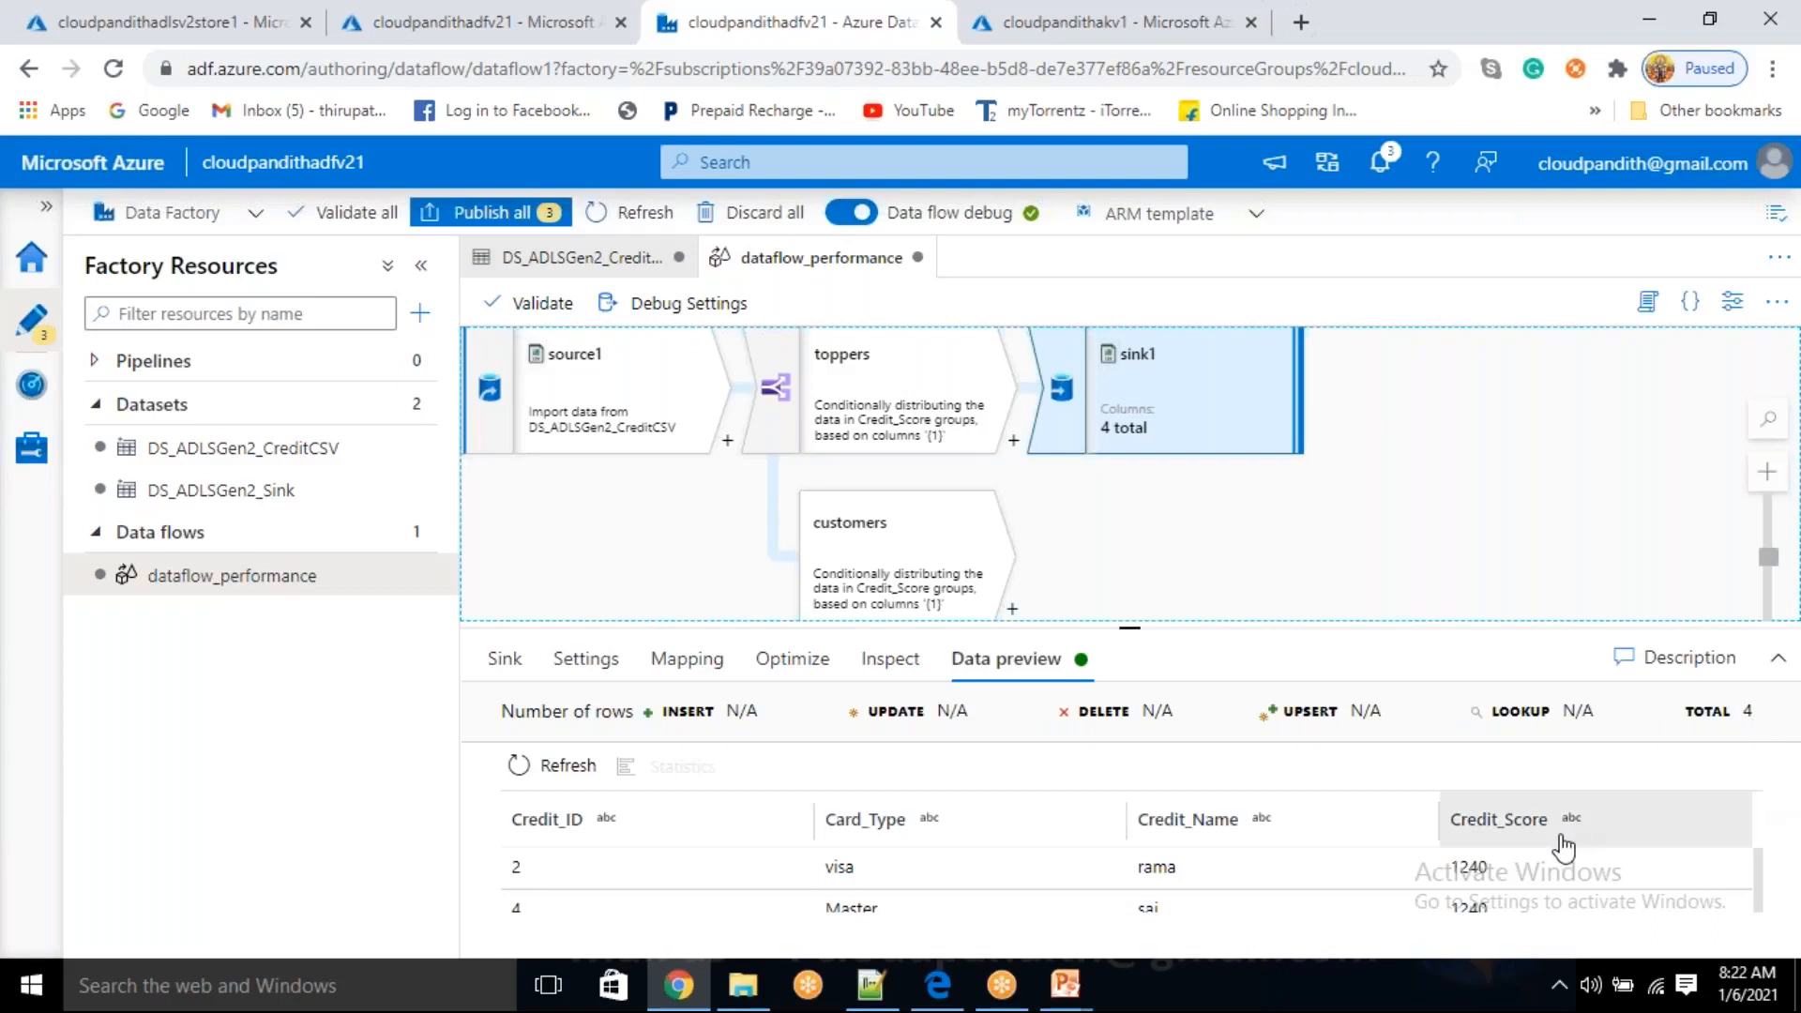
pyautogui.scroll(-2, 1539, 858)
pyautogui.scroll(2, 1517, 892)
pyautogui.scroll(-2, 1517, 891)
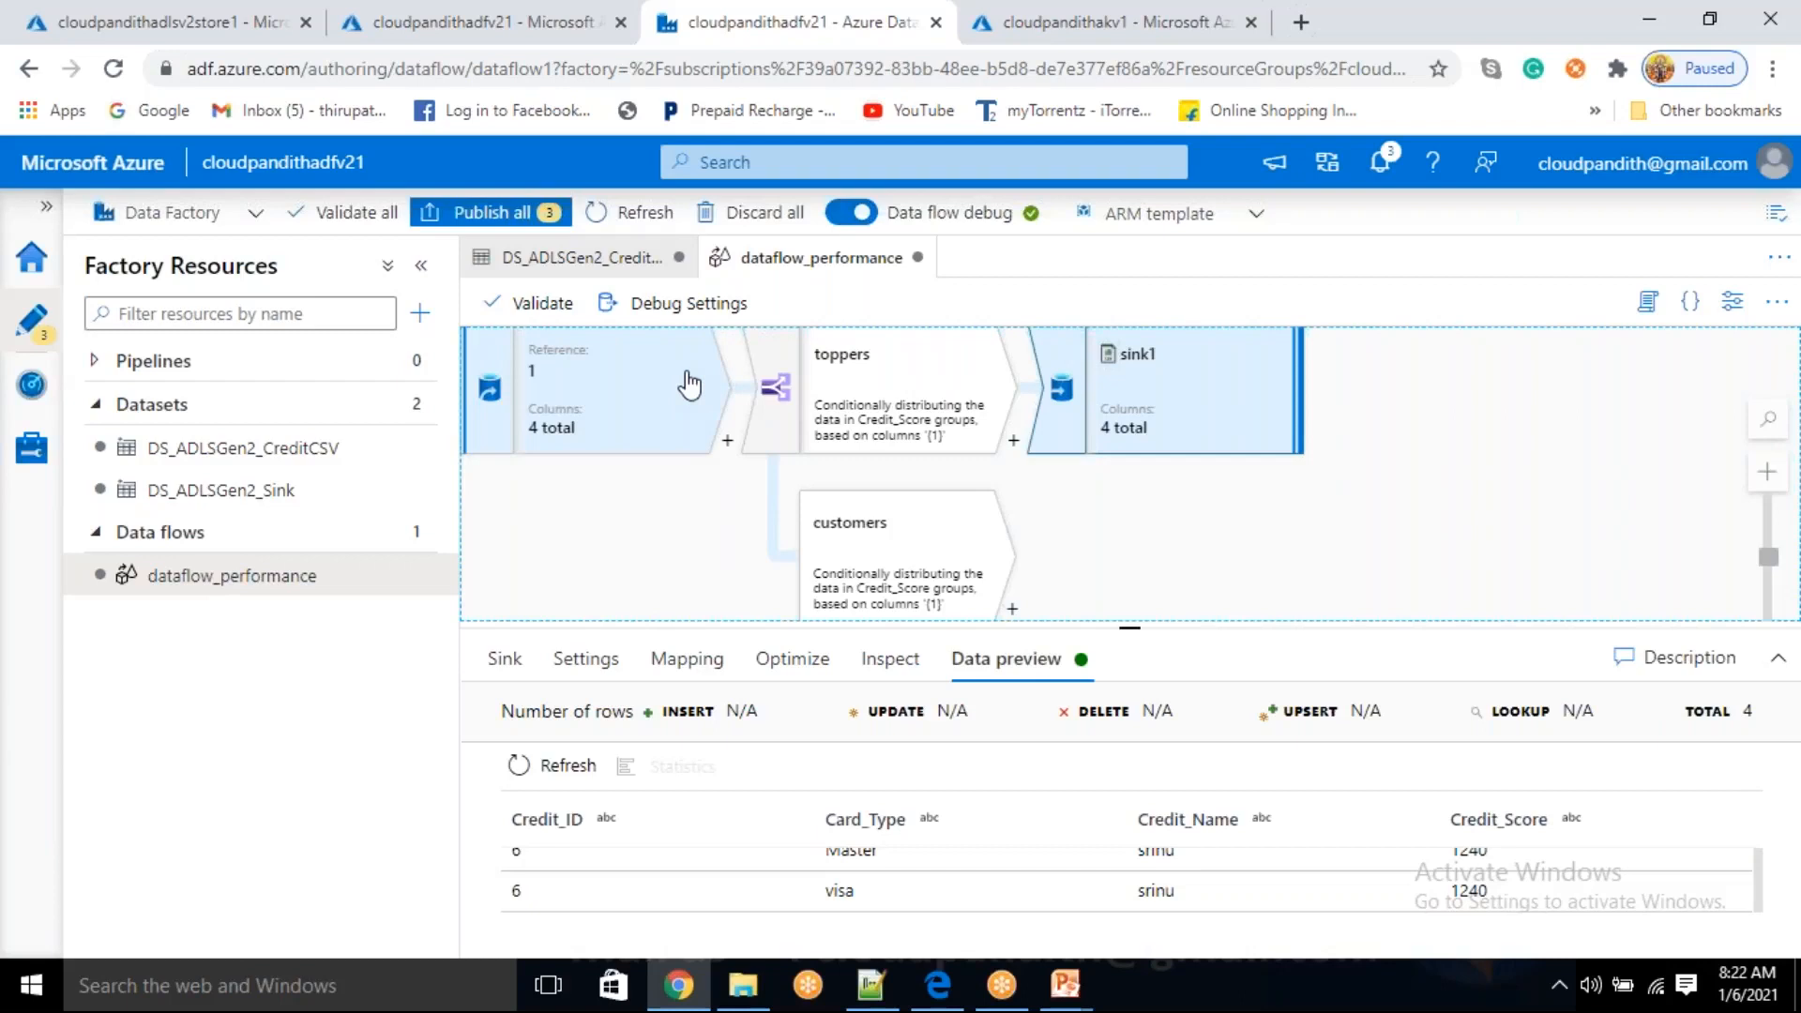
# - Check the df_param_pass_score debug parameter, save the debug settings and compare it with sink1's previewed rows
pyautogui.click(686, 305)
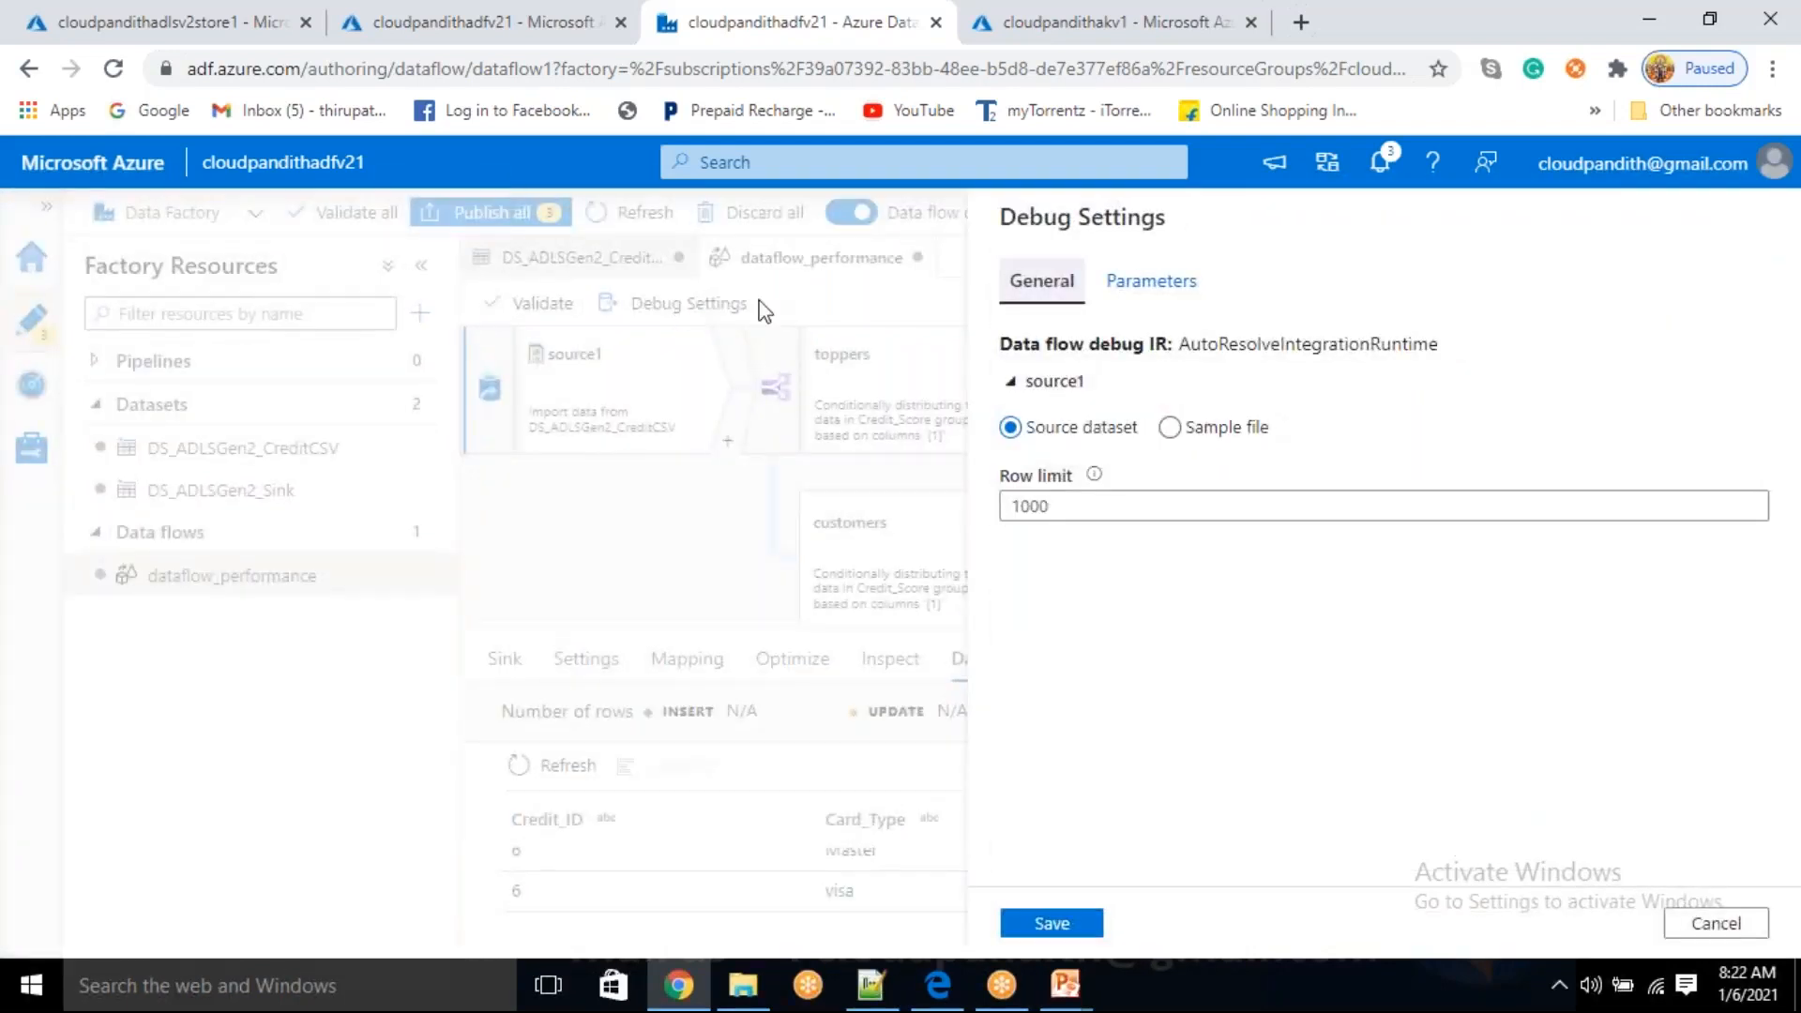
pyautogui.click(1113, 289)
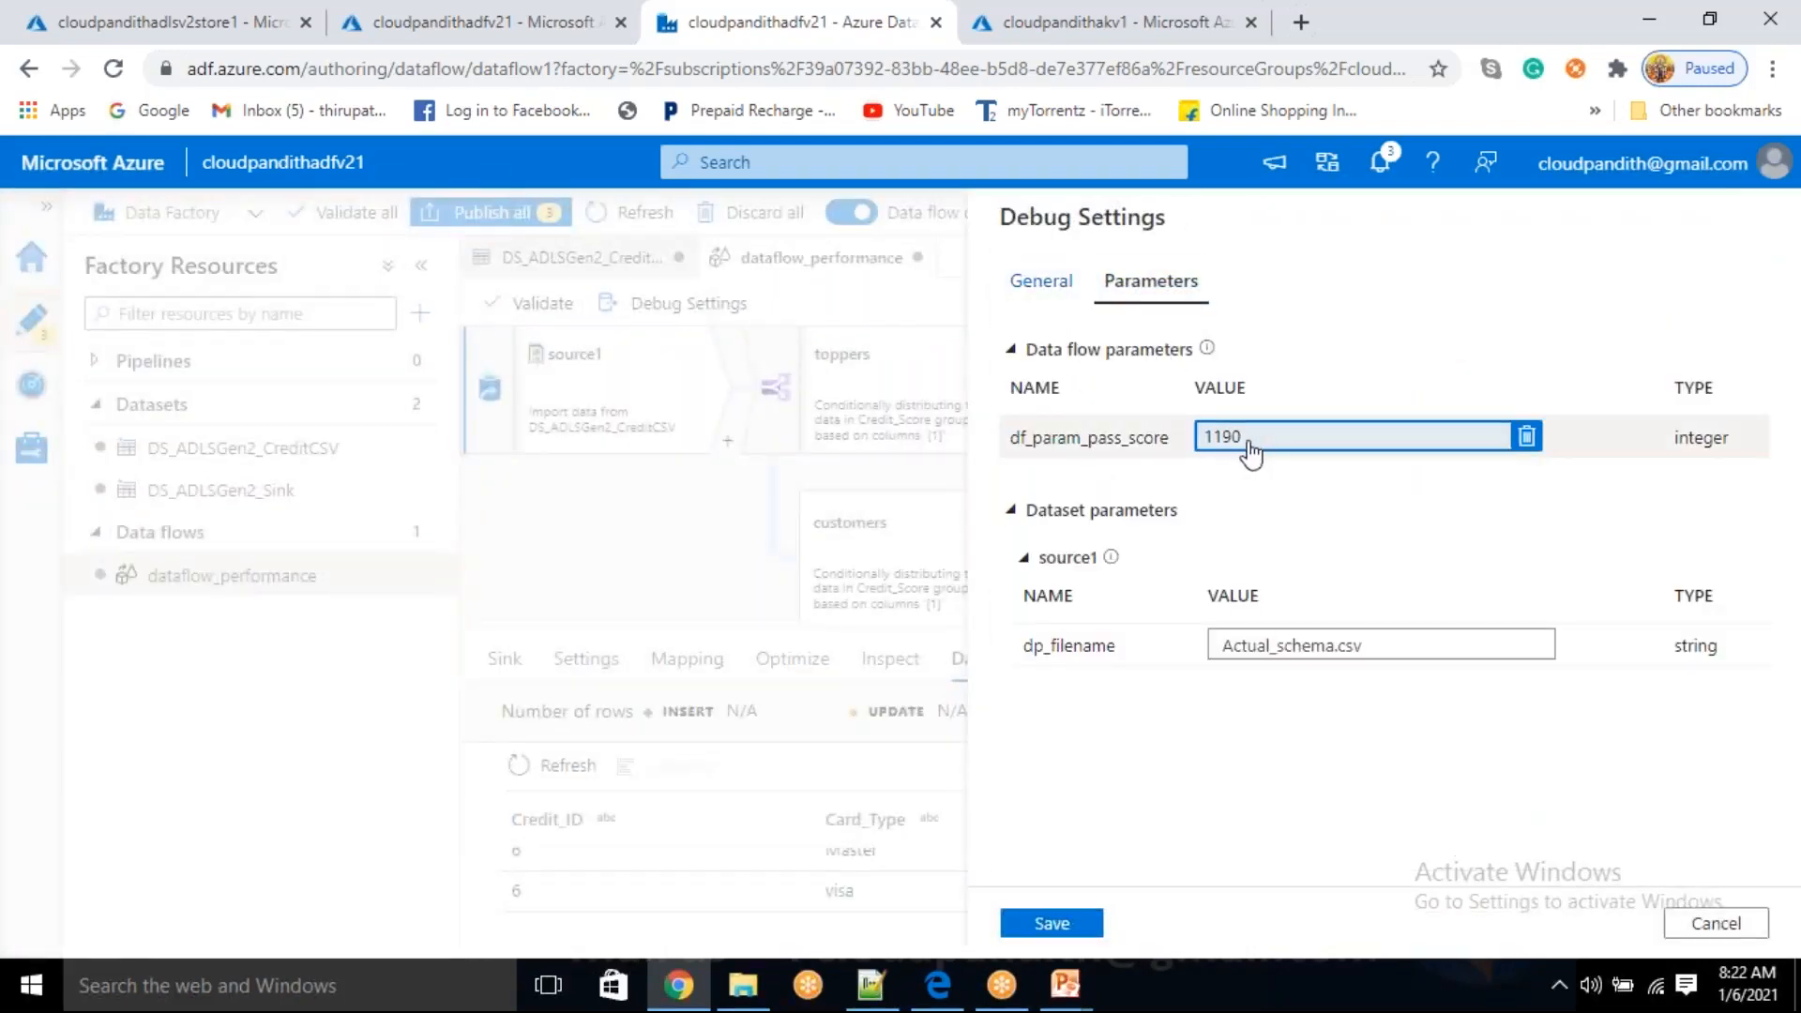
pyautogui.click(1053, 924)
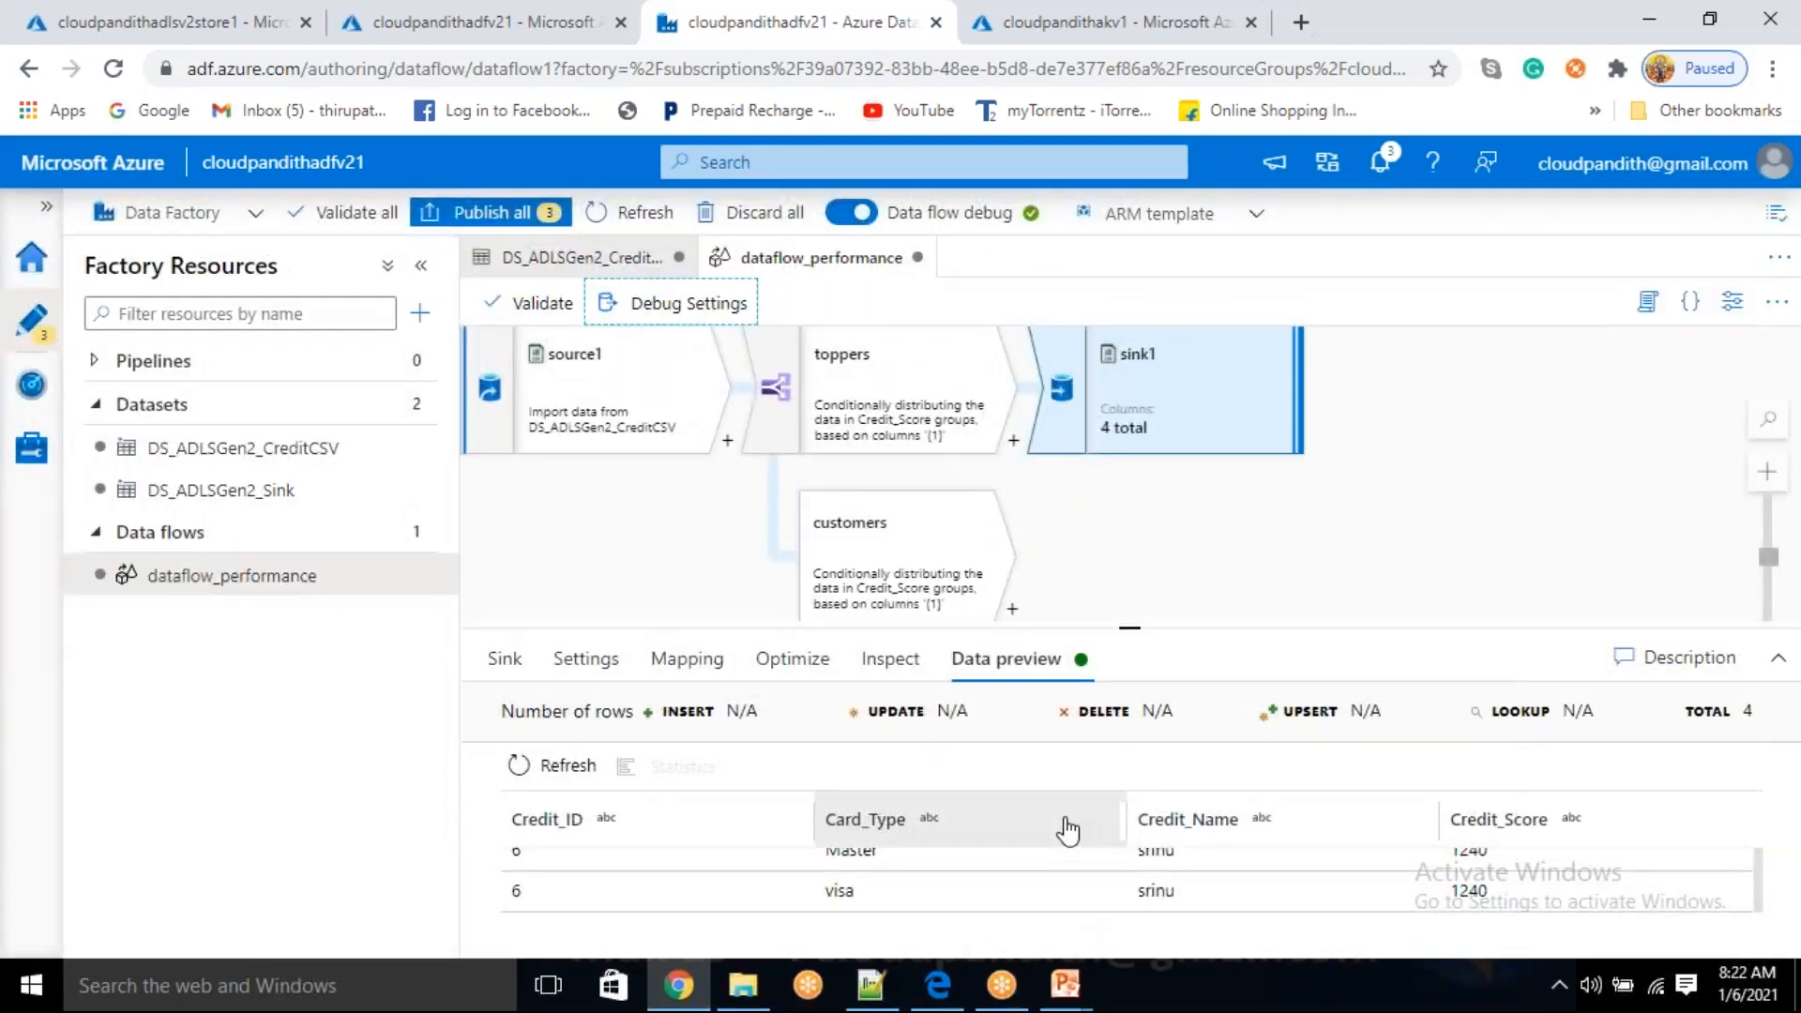
pyautogui.scroll(2, 1054, 894)
pyautogui.scroll(-2, 1054, 894)
pyautogui.scroll(2, 1053, 894)
pyautogui.moveTo(1131, 621); pyautogui.dragTo(1133, 711)
# - Create a private container named customers in the cloudpandithadlsv2store1 storage account in the Azure portal
pyautogui.click(286, 13)
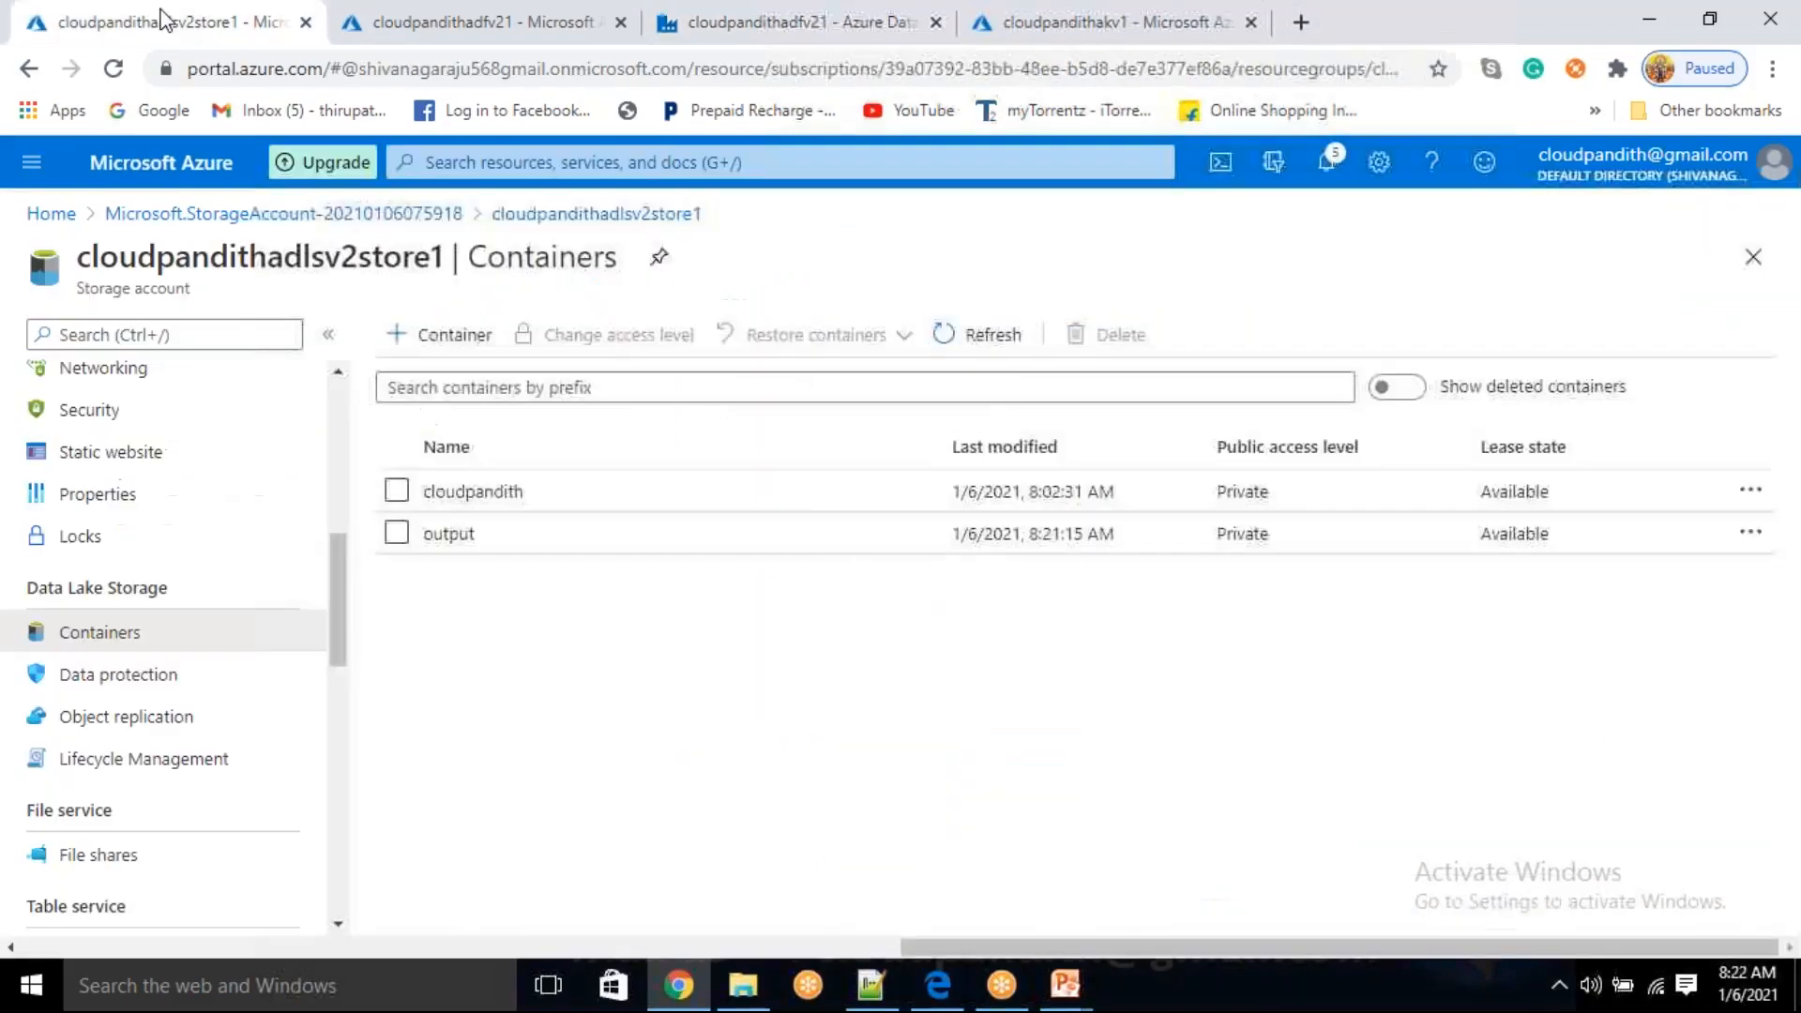
pyautogui.click(455, 335)
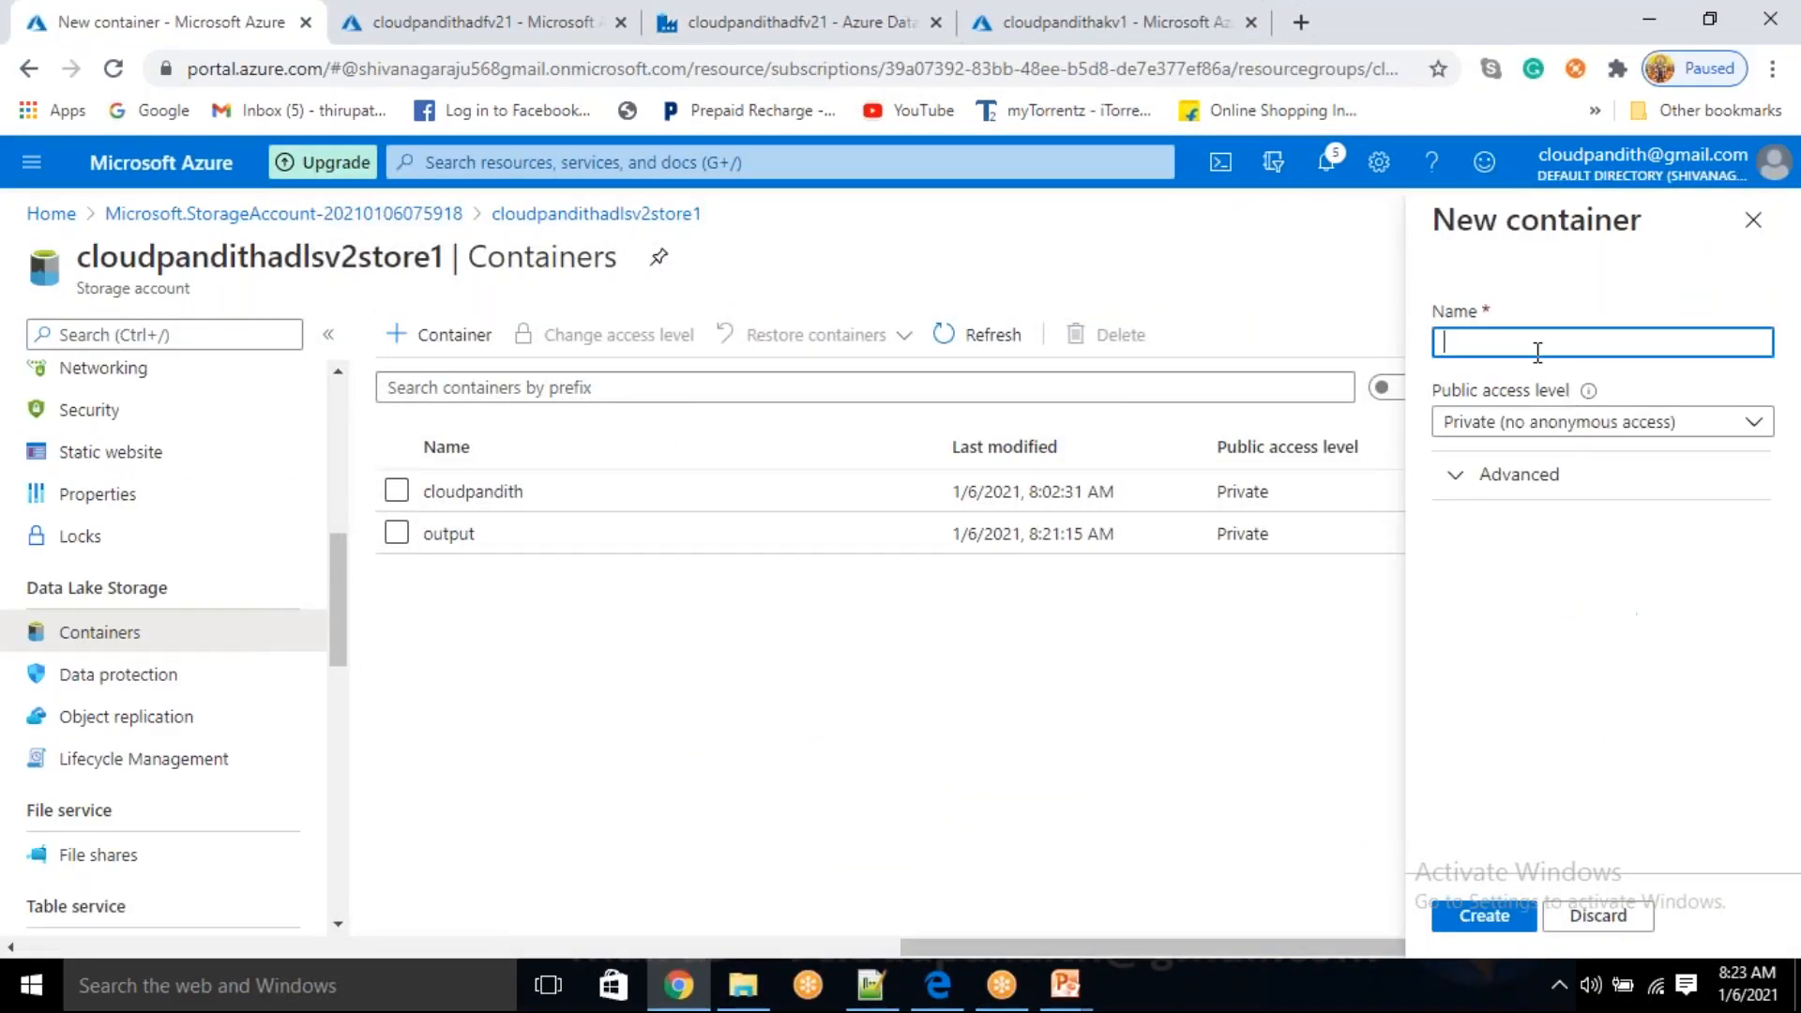
pyautogui.write('customers')
pyautogui.click(1490, 918)
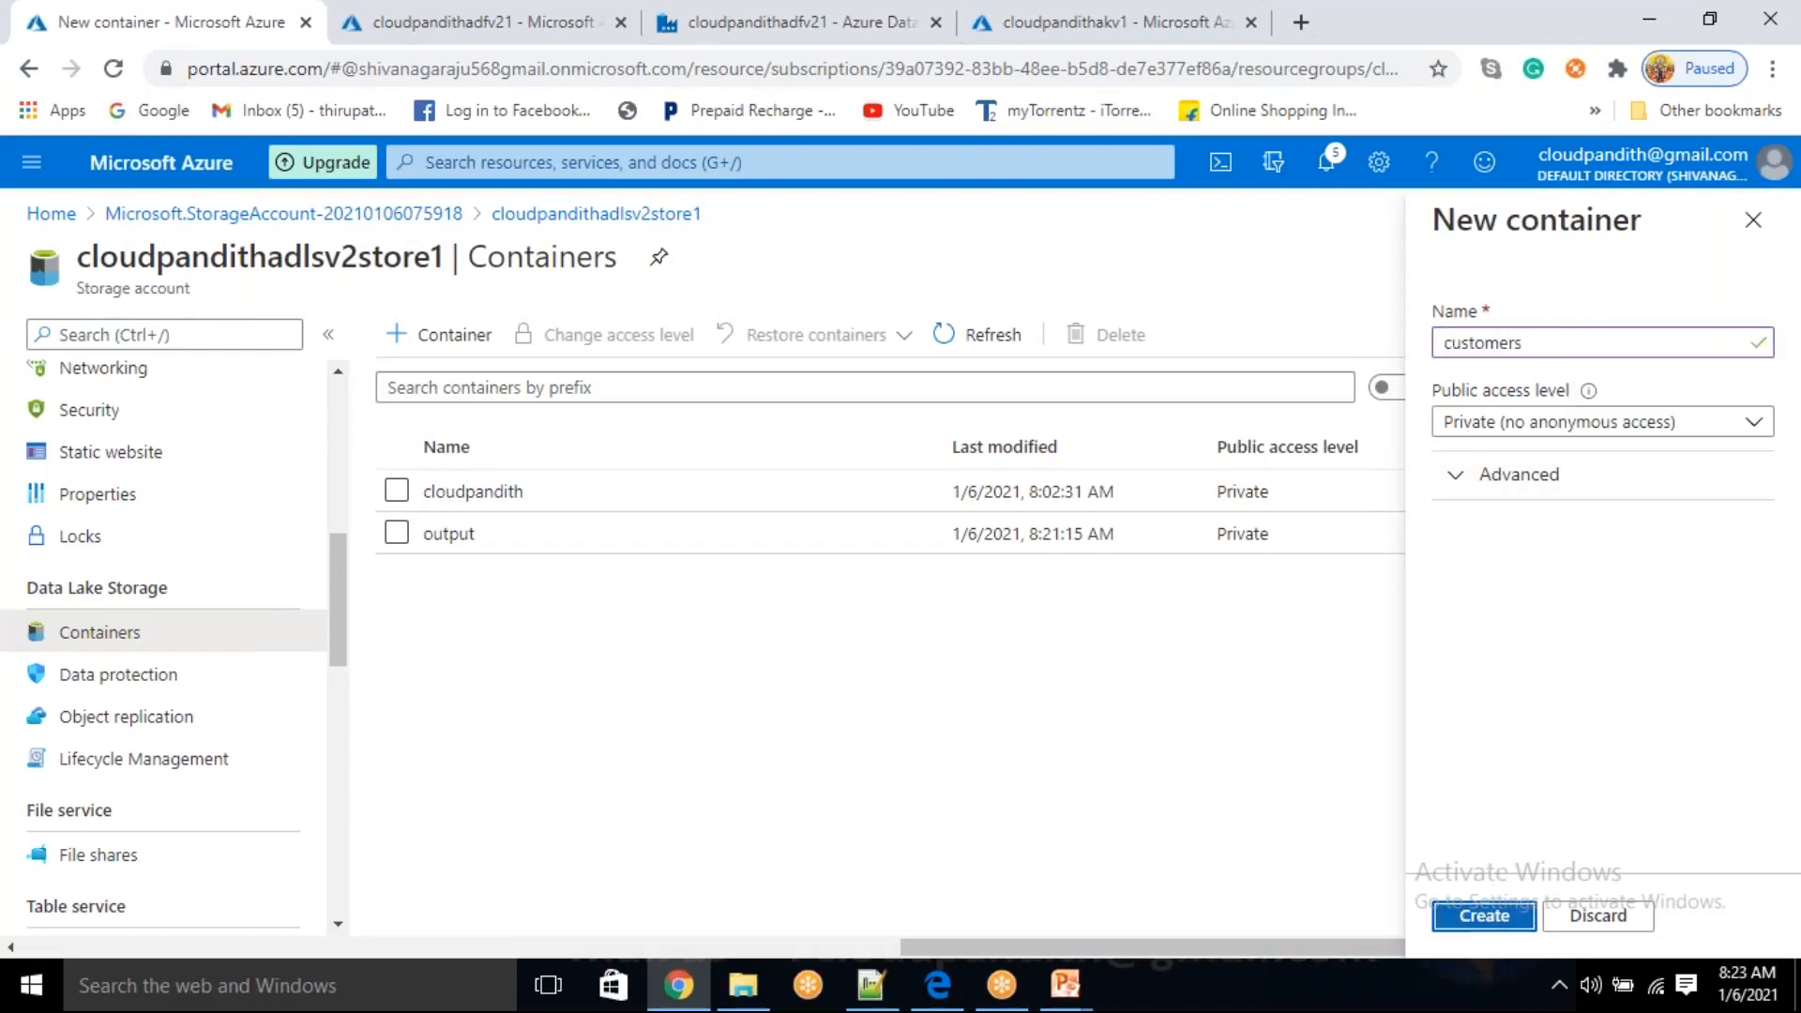
# - Return to the data flow in Data Factory and add a Sink transformation after the customers stream
pyautogui.click(805, 19)
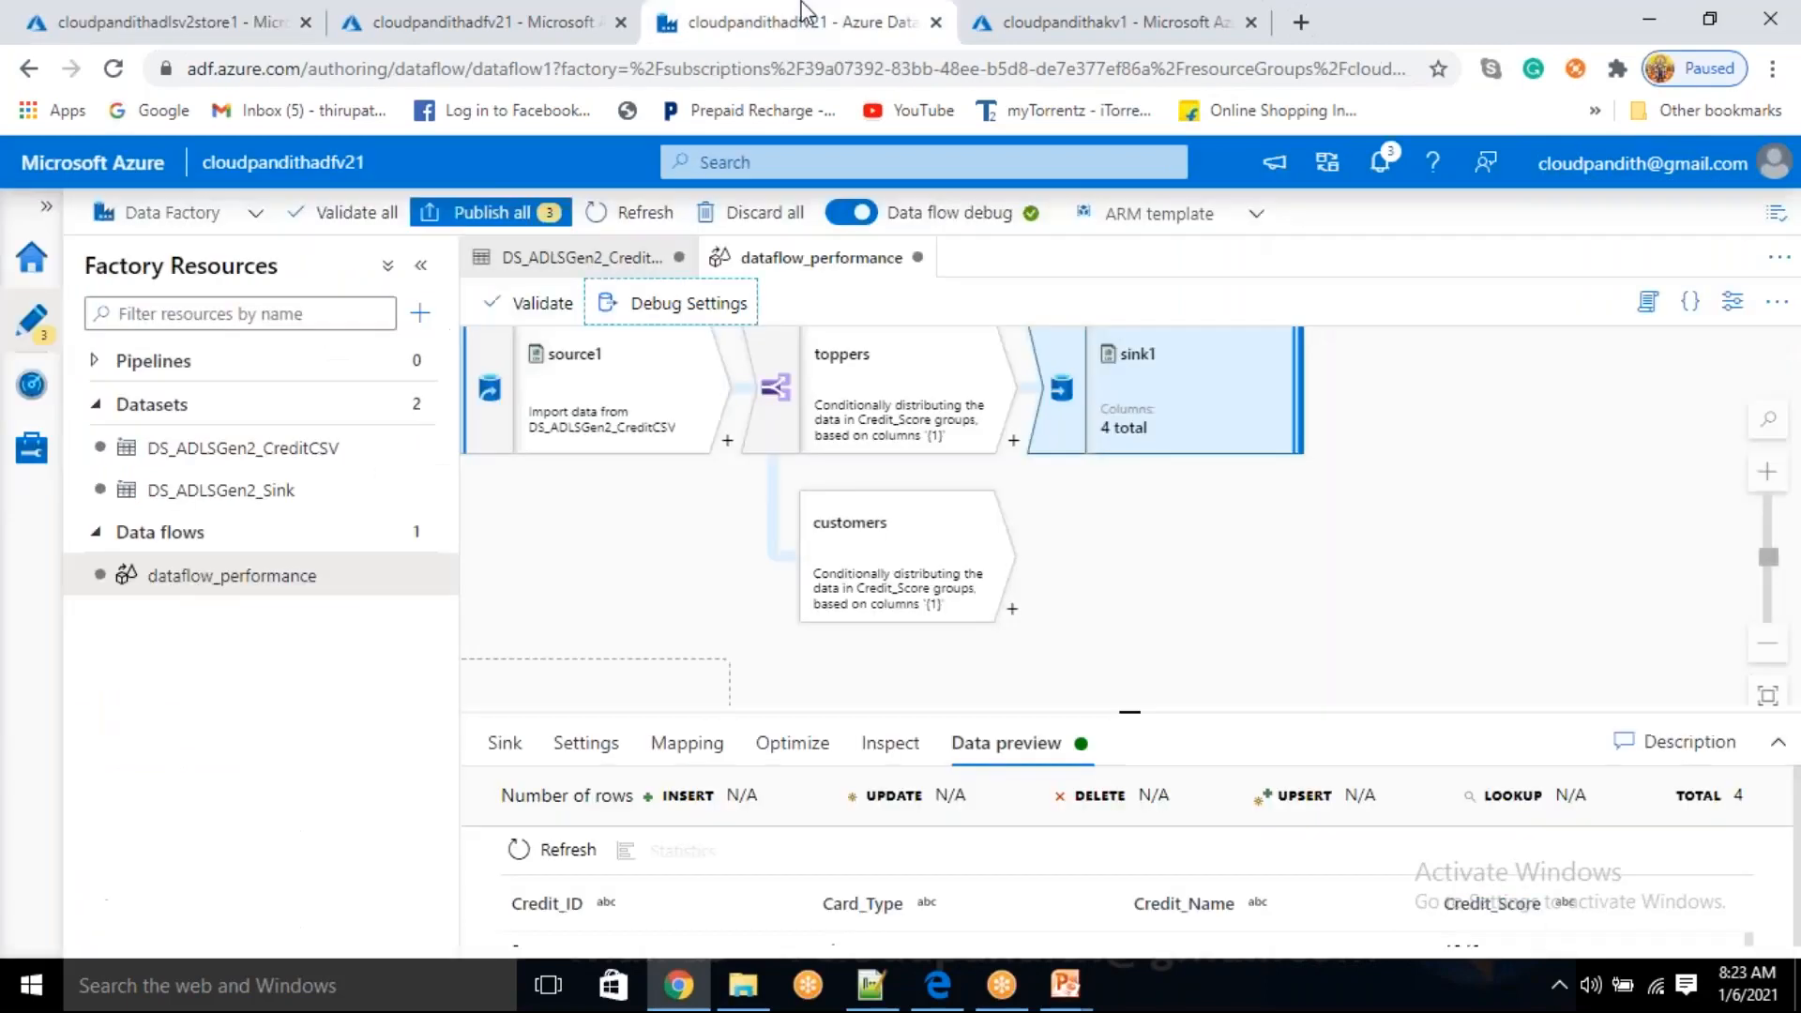
pyautogui.click(1012, 609)
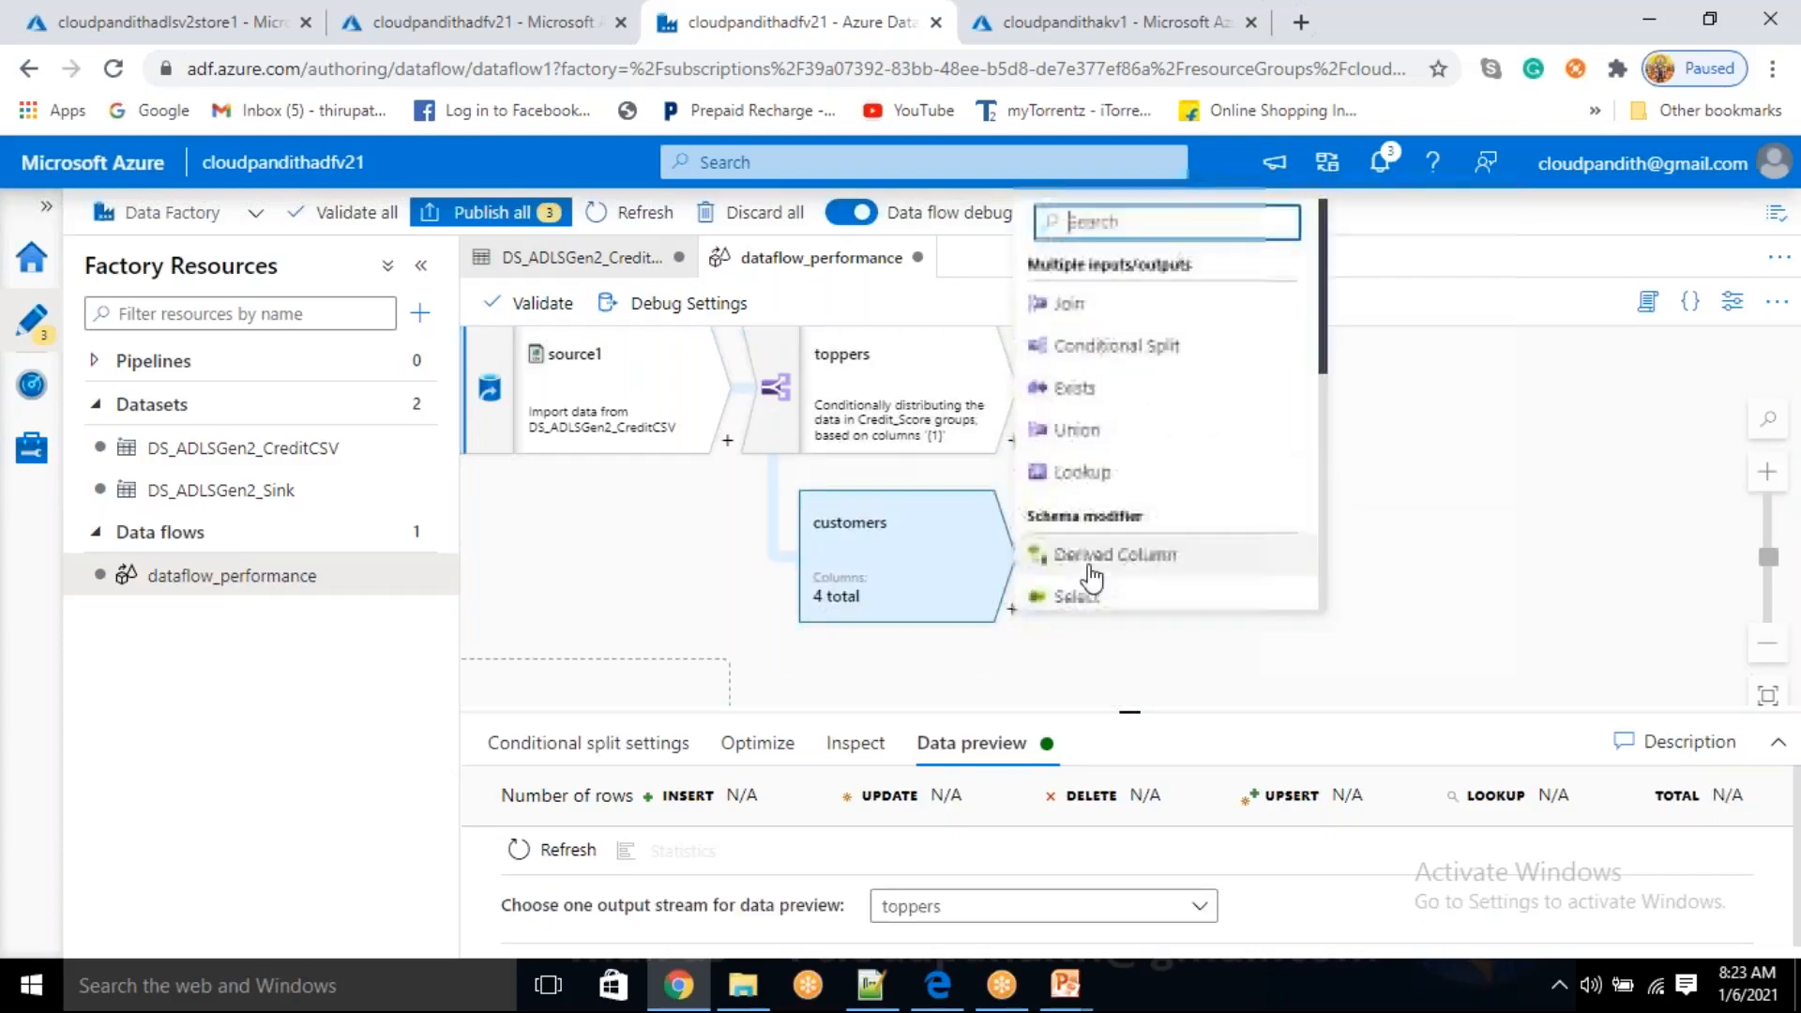
pyautogui.scroll(-3, 1156, 498)
pyautogui.scroll(-5, 1156, 497)
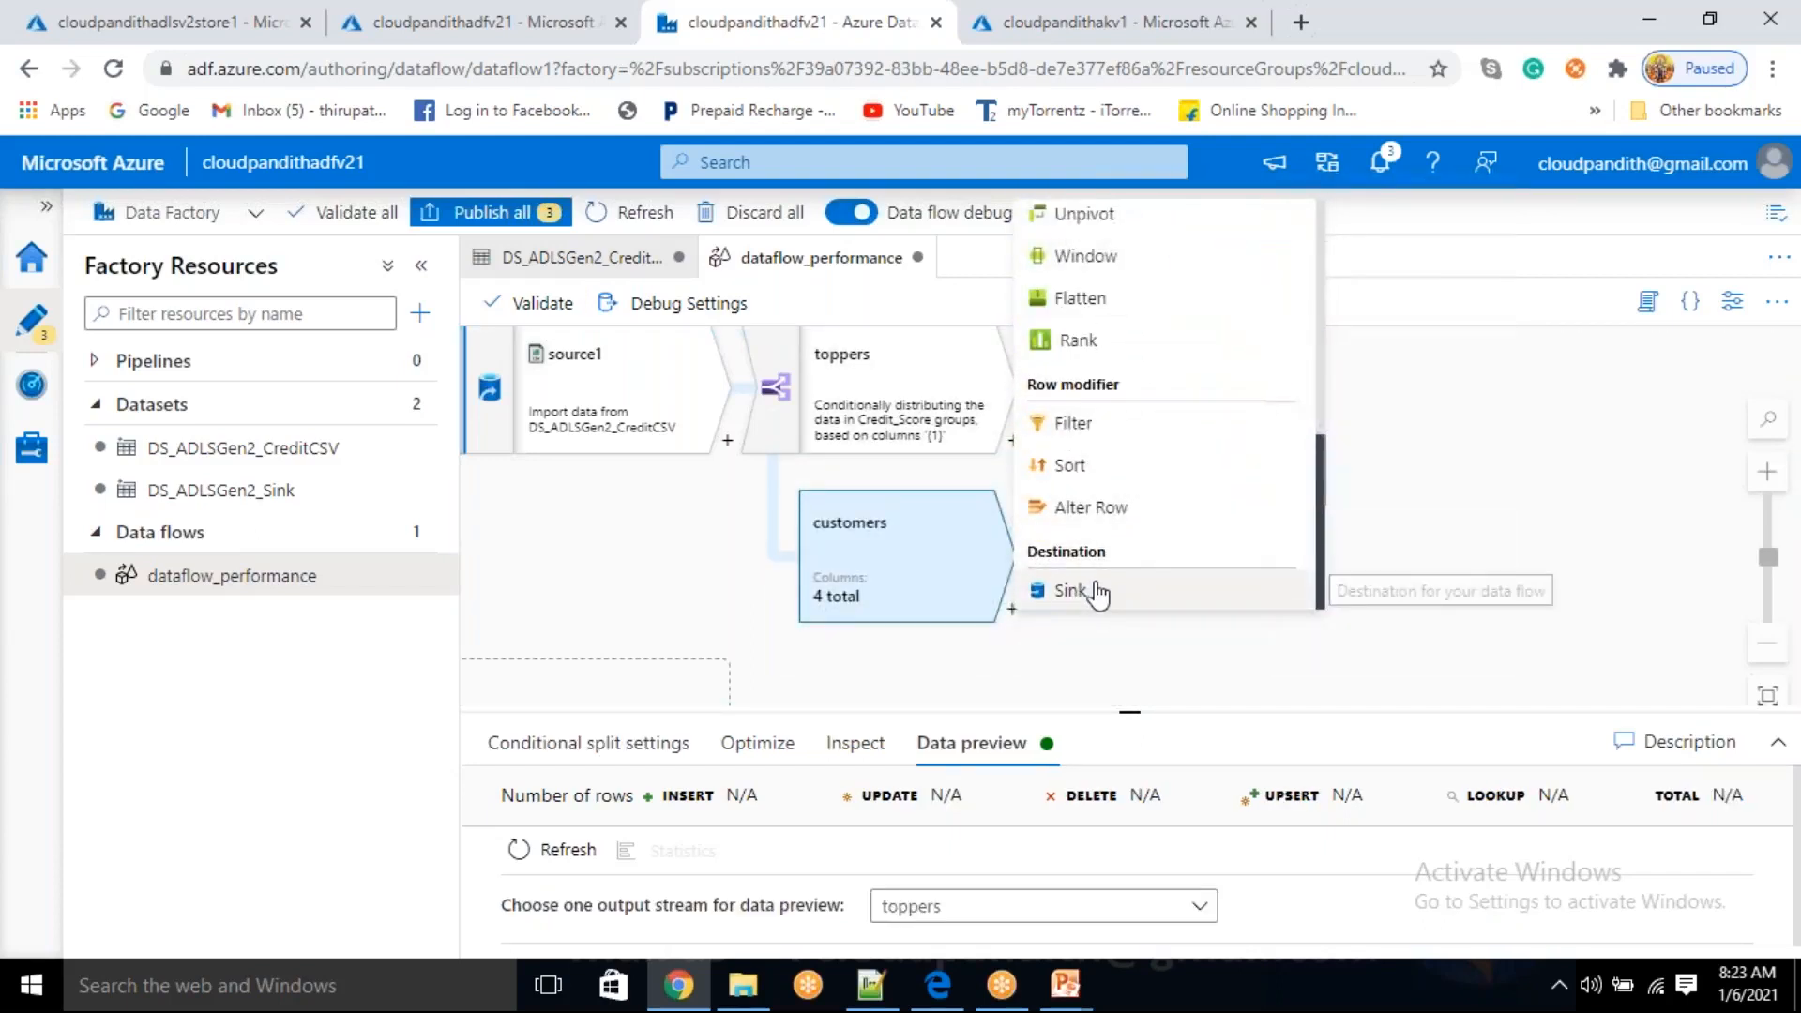
# - Add a sink to the customers stream and start a new Azure Data Lake Storage Gen2 dataset for it
pyautogui.click(1096, 593)
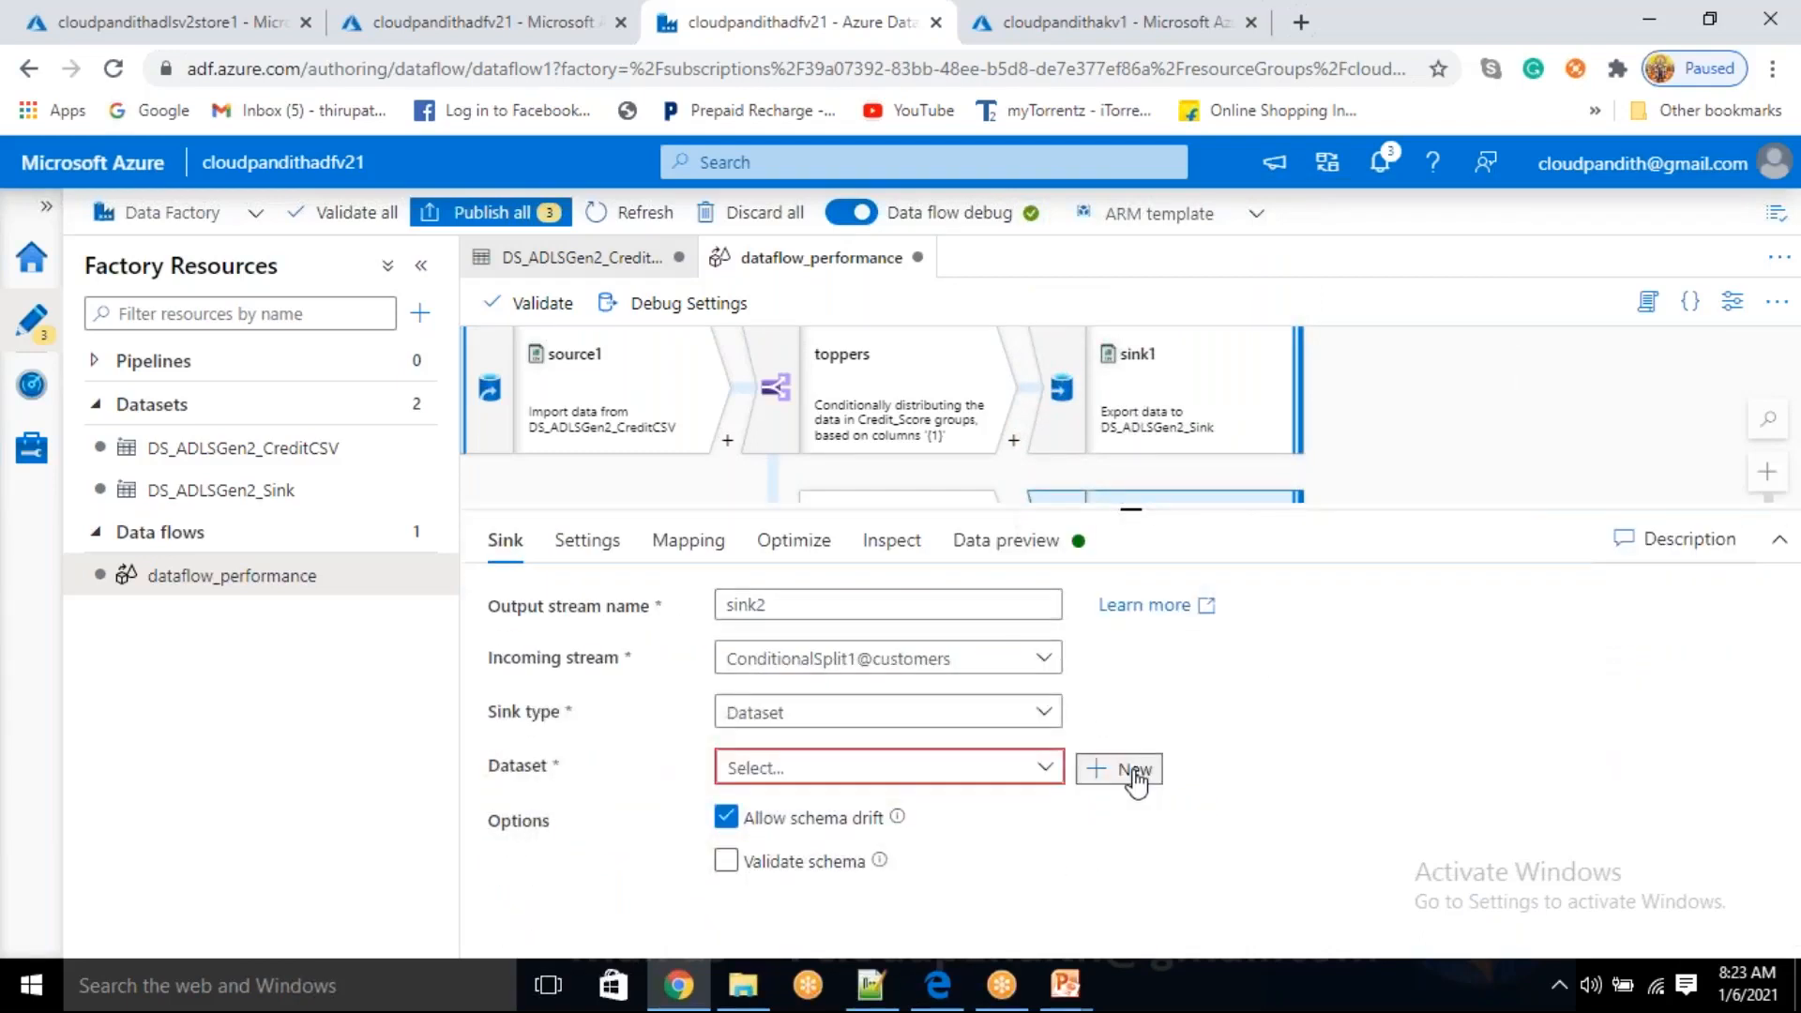
pyautogui.click(1135, 779)
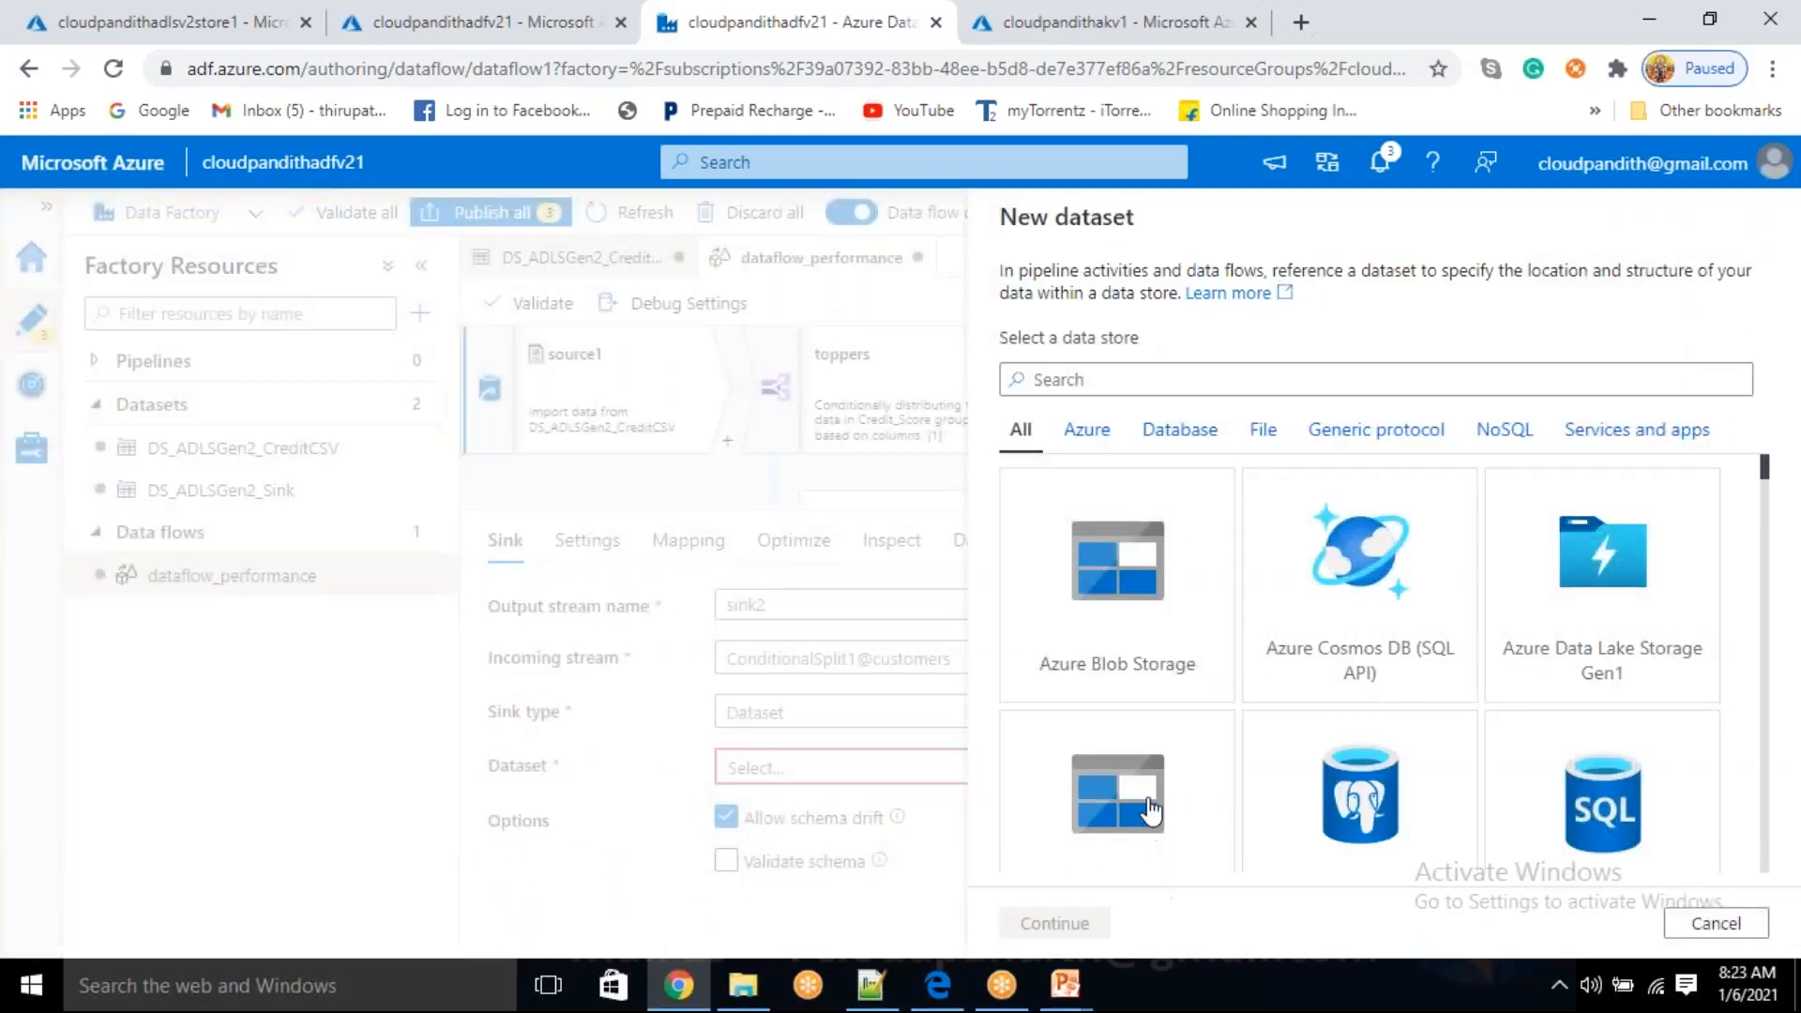
pyautogui.click(1150, 803)
pyautogui.click(1058, 927)
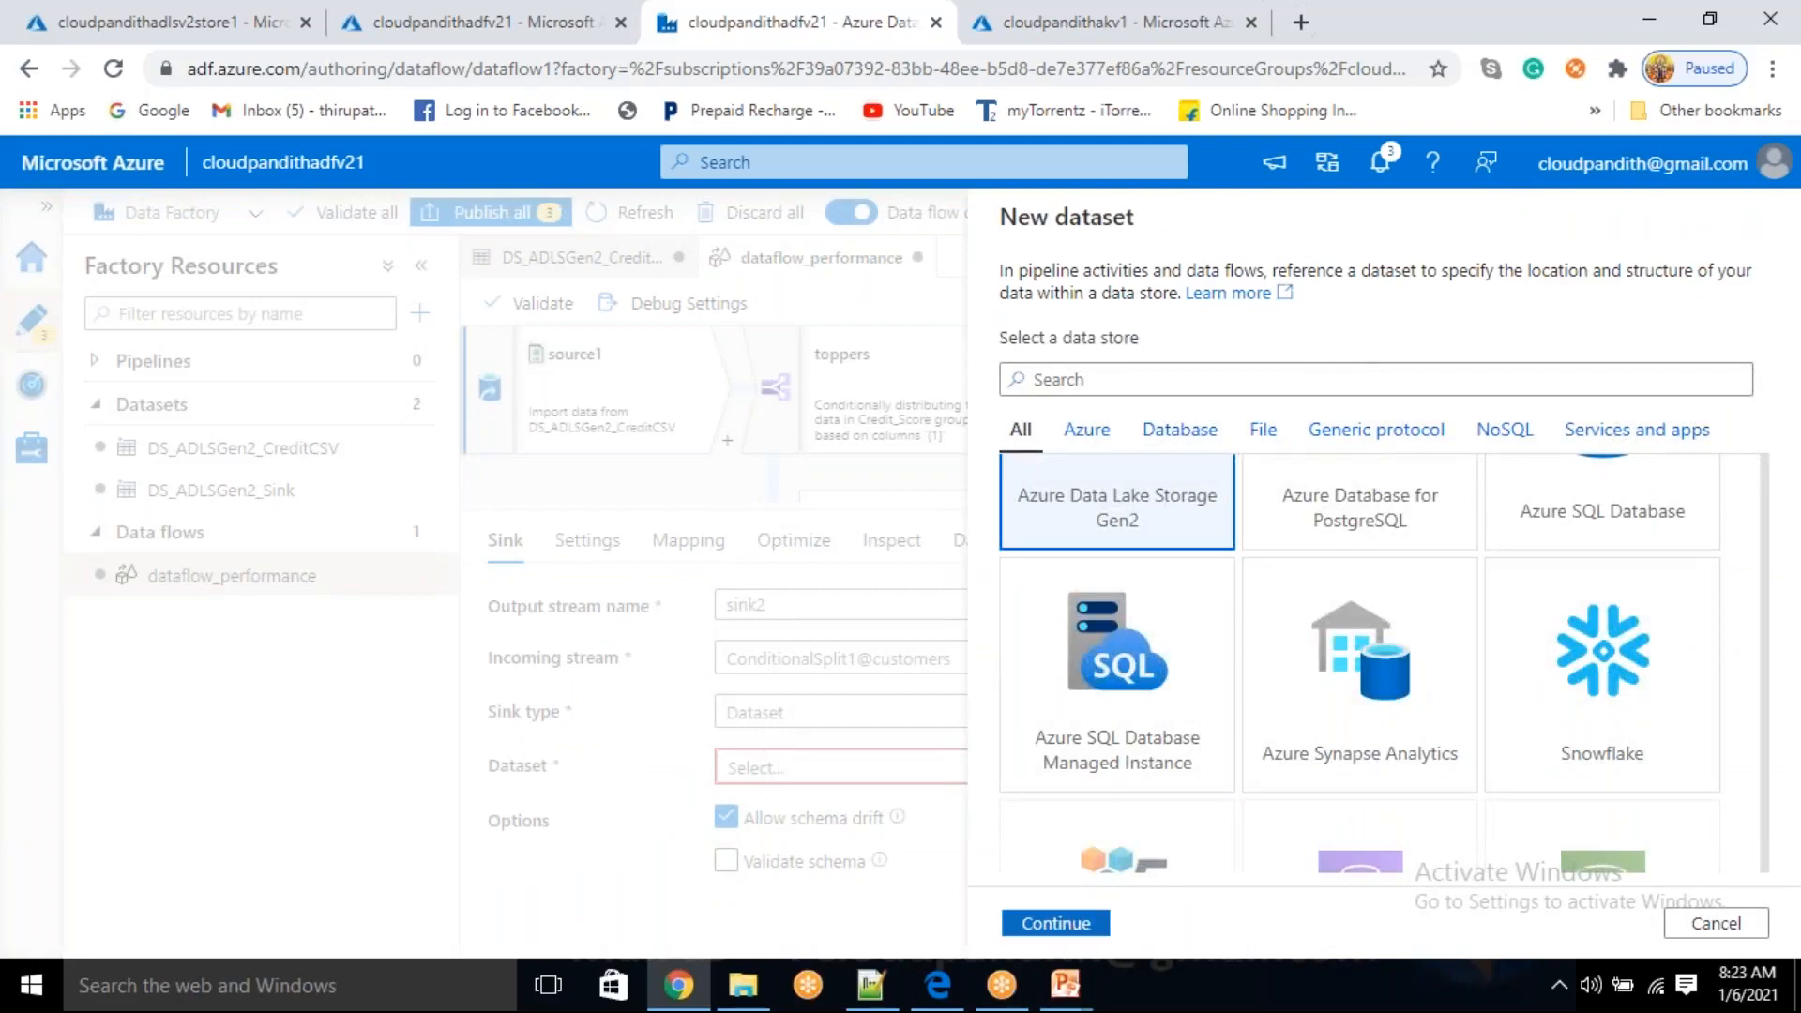
pyautogui.click(1429, 424)
pyautogui.click(1079, 923)
# - Name the new dataset DS_ADLSGen2_Sink1 and assign it the linked service LS_ADLSGen2
pyautogui.click(1192, 298)
pyautogui.hotkey('ctrl', 'a')
pyautogui.press('BackSpace')
pyautogui.write('DS_')
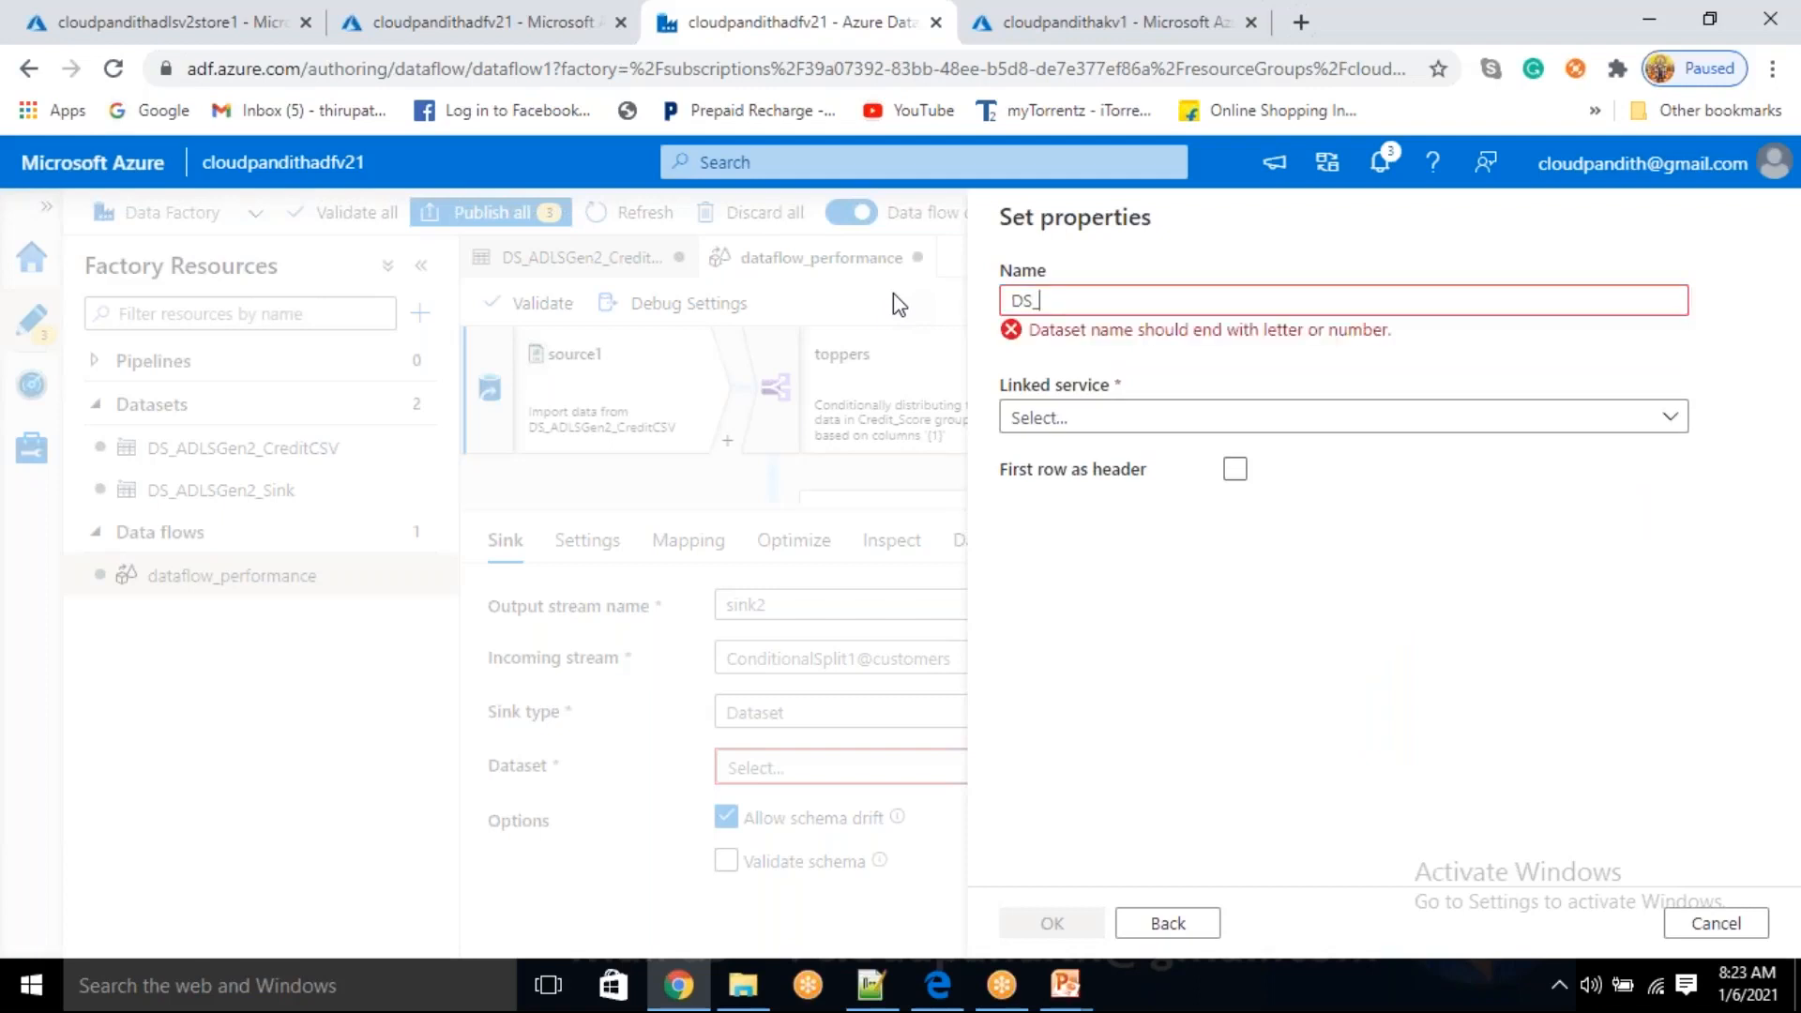
pyautogui.write('ADLSGen2_Sink1')
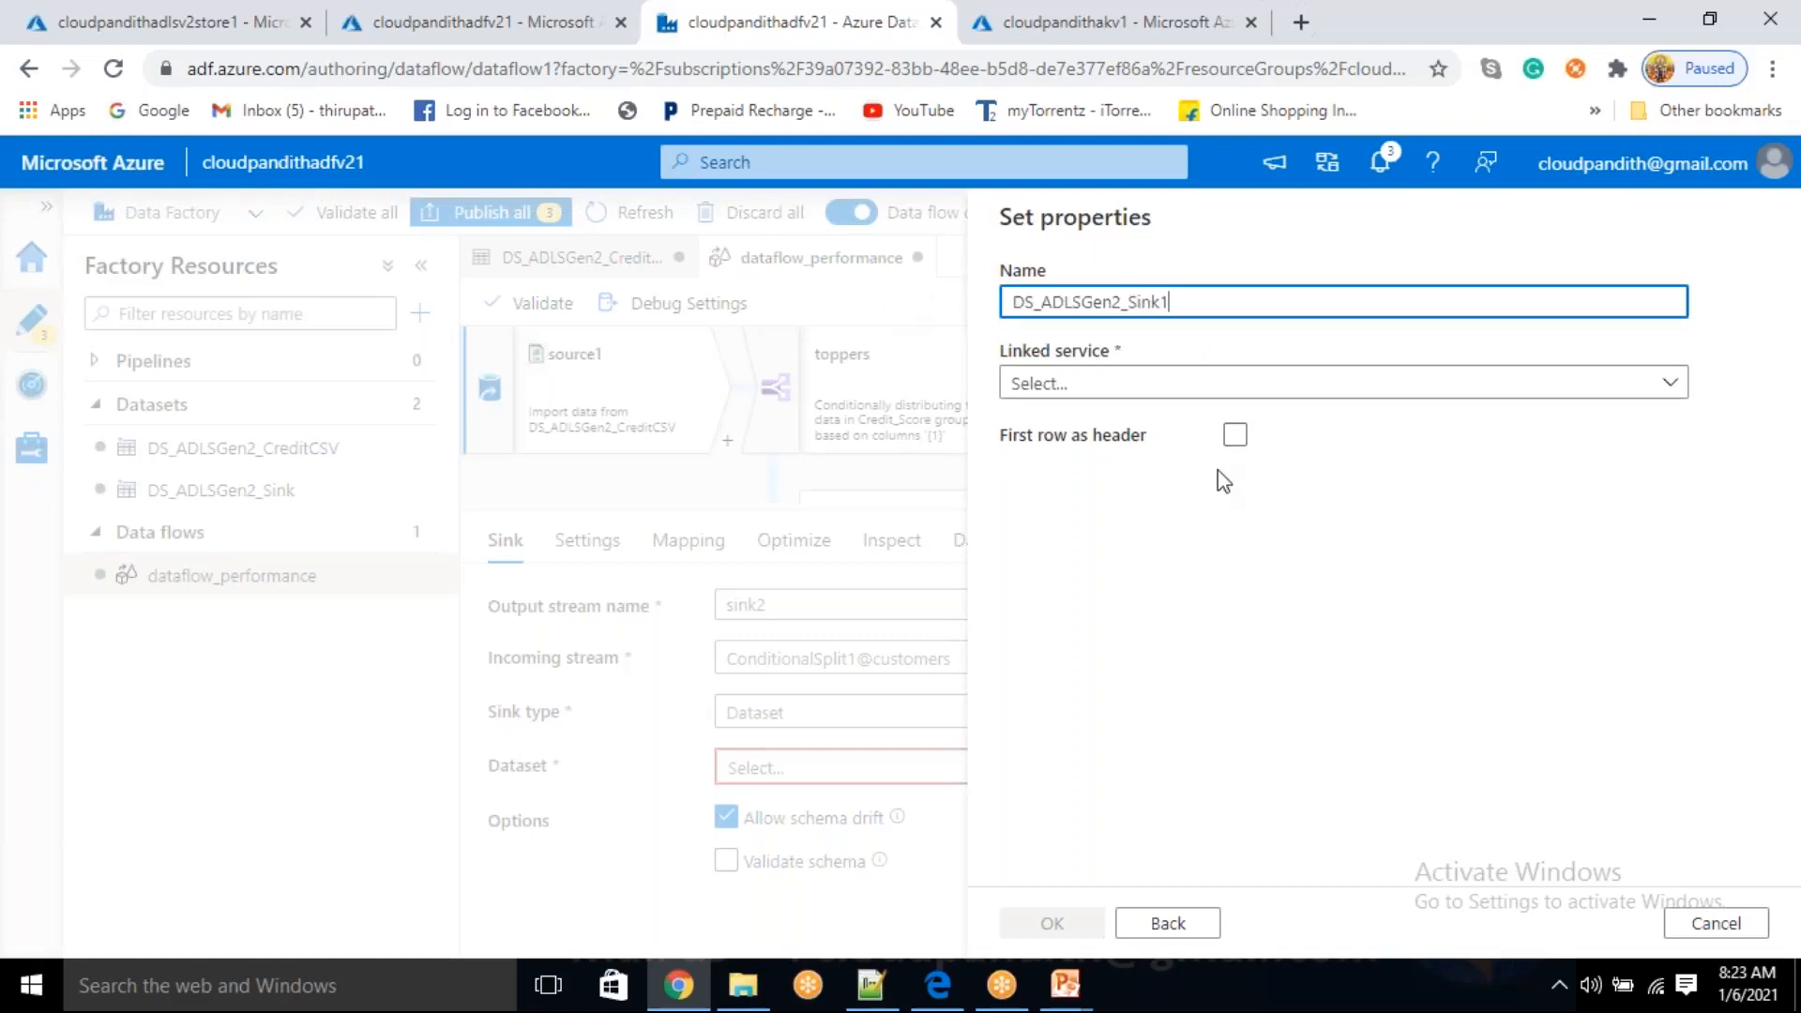
pyautogui.click(1203, 385)
pyautogui.click(1144, 550)
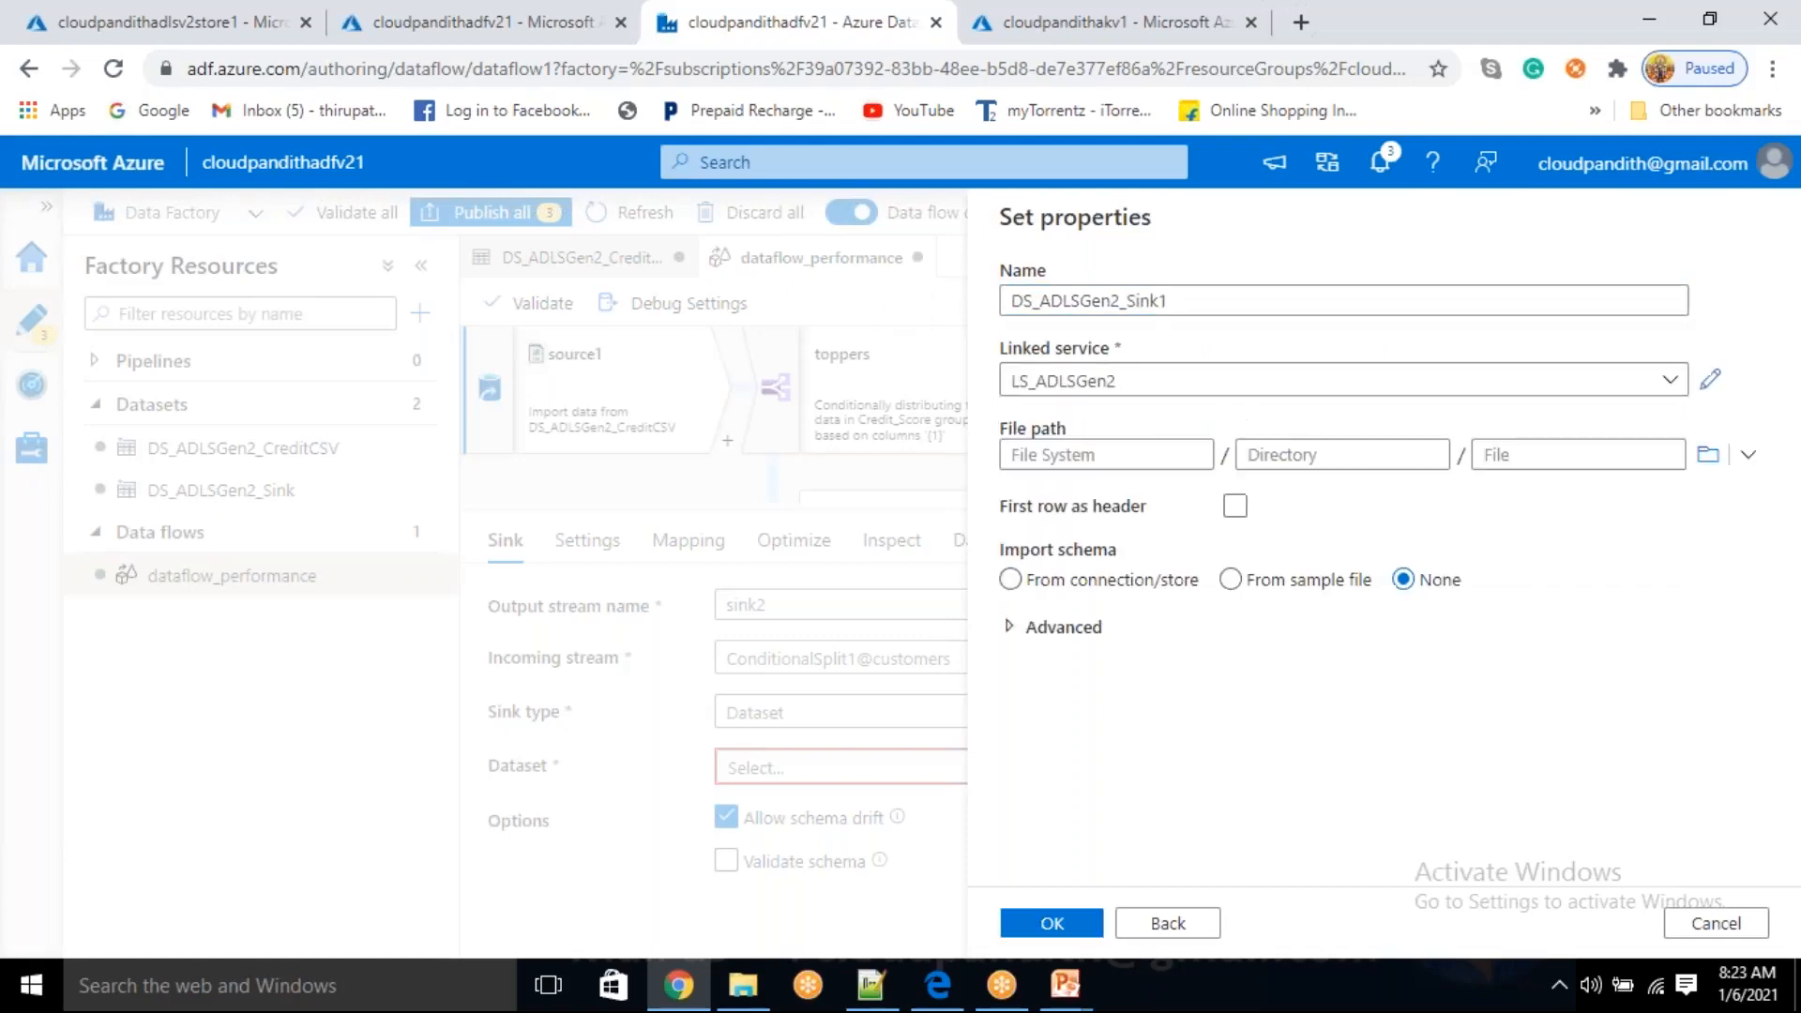
# - Point the dataset's file path to the customers folder, treat the first row as header, and create the dataset
pyautogui.click(1708, 455)
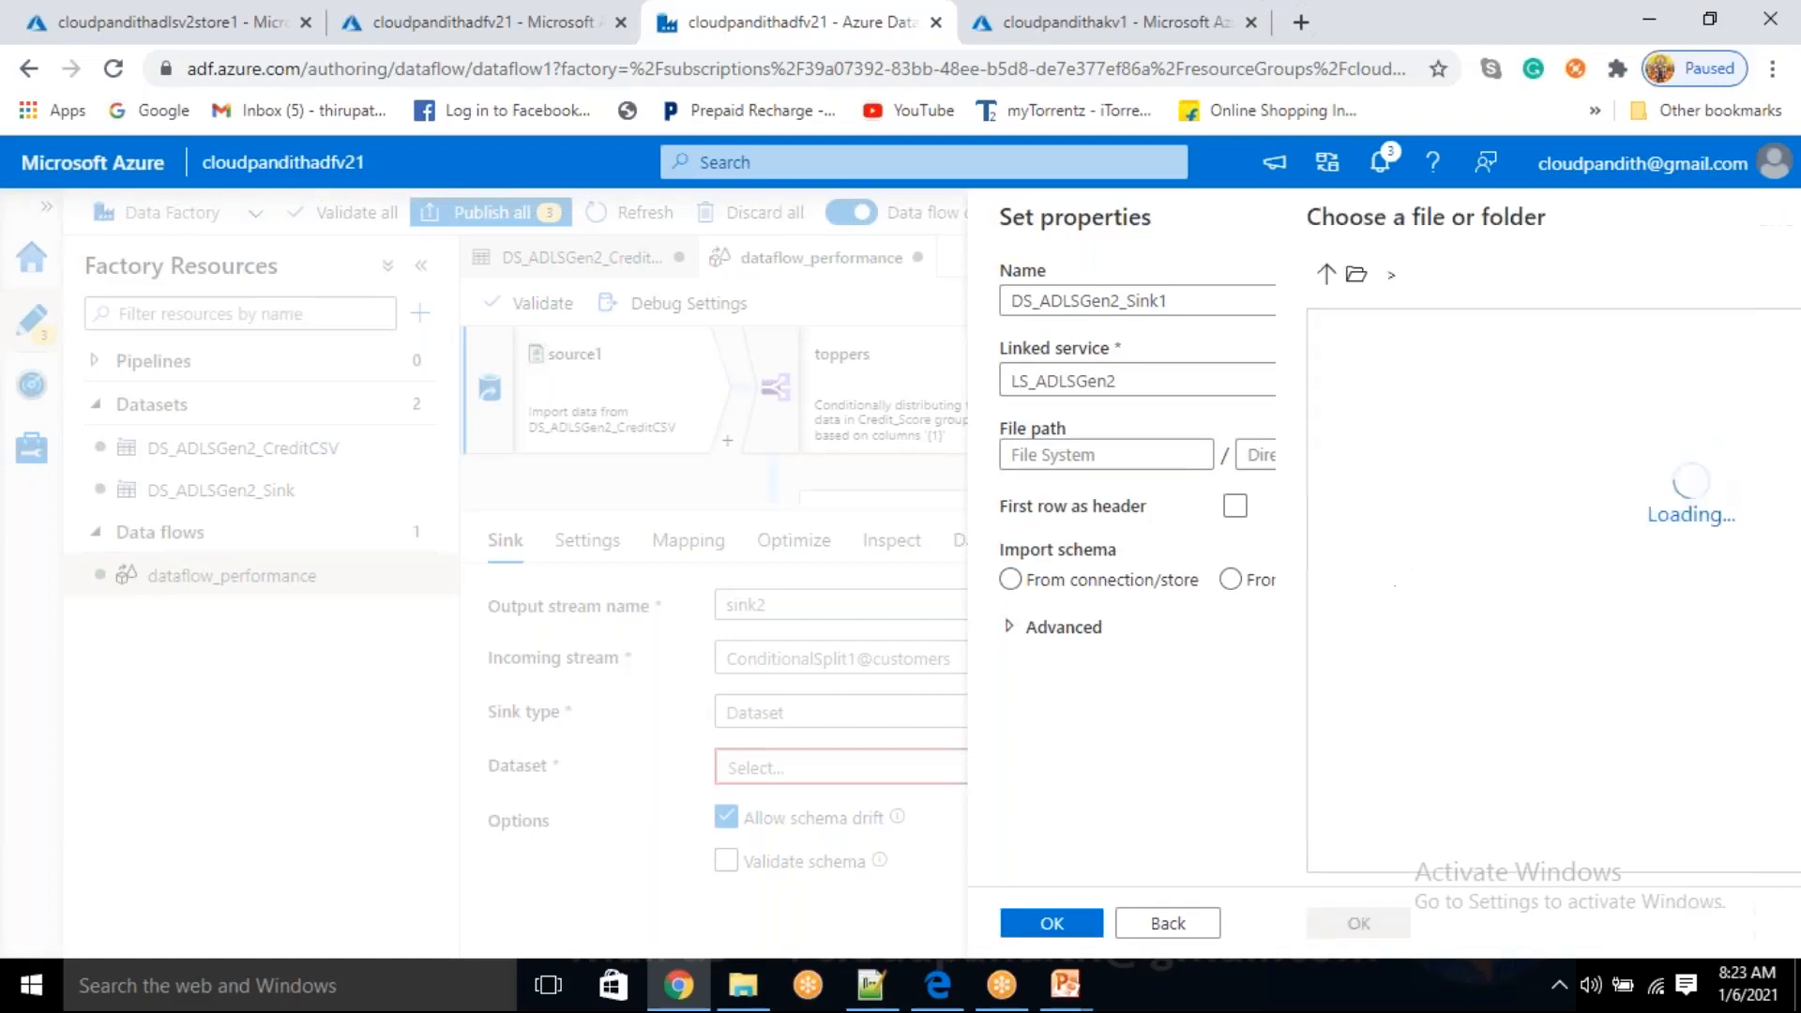
pyautogui.click(1162, 448)
pyautogui.click(1173, 412)
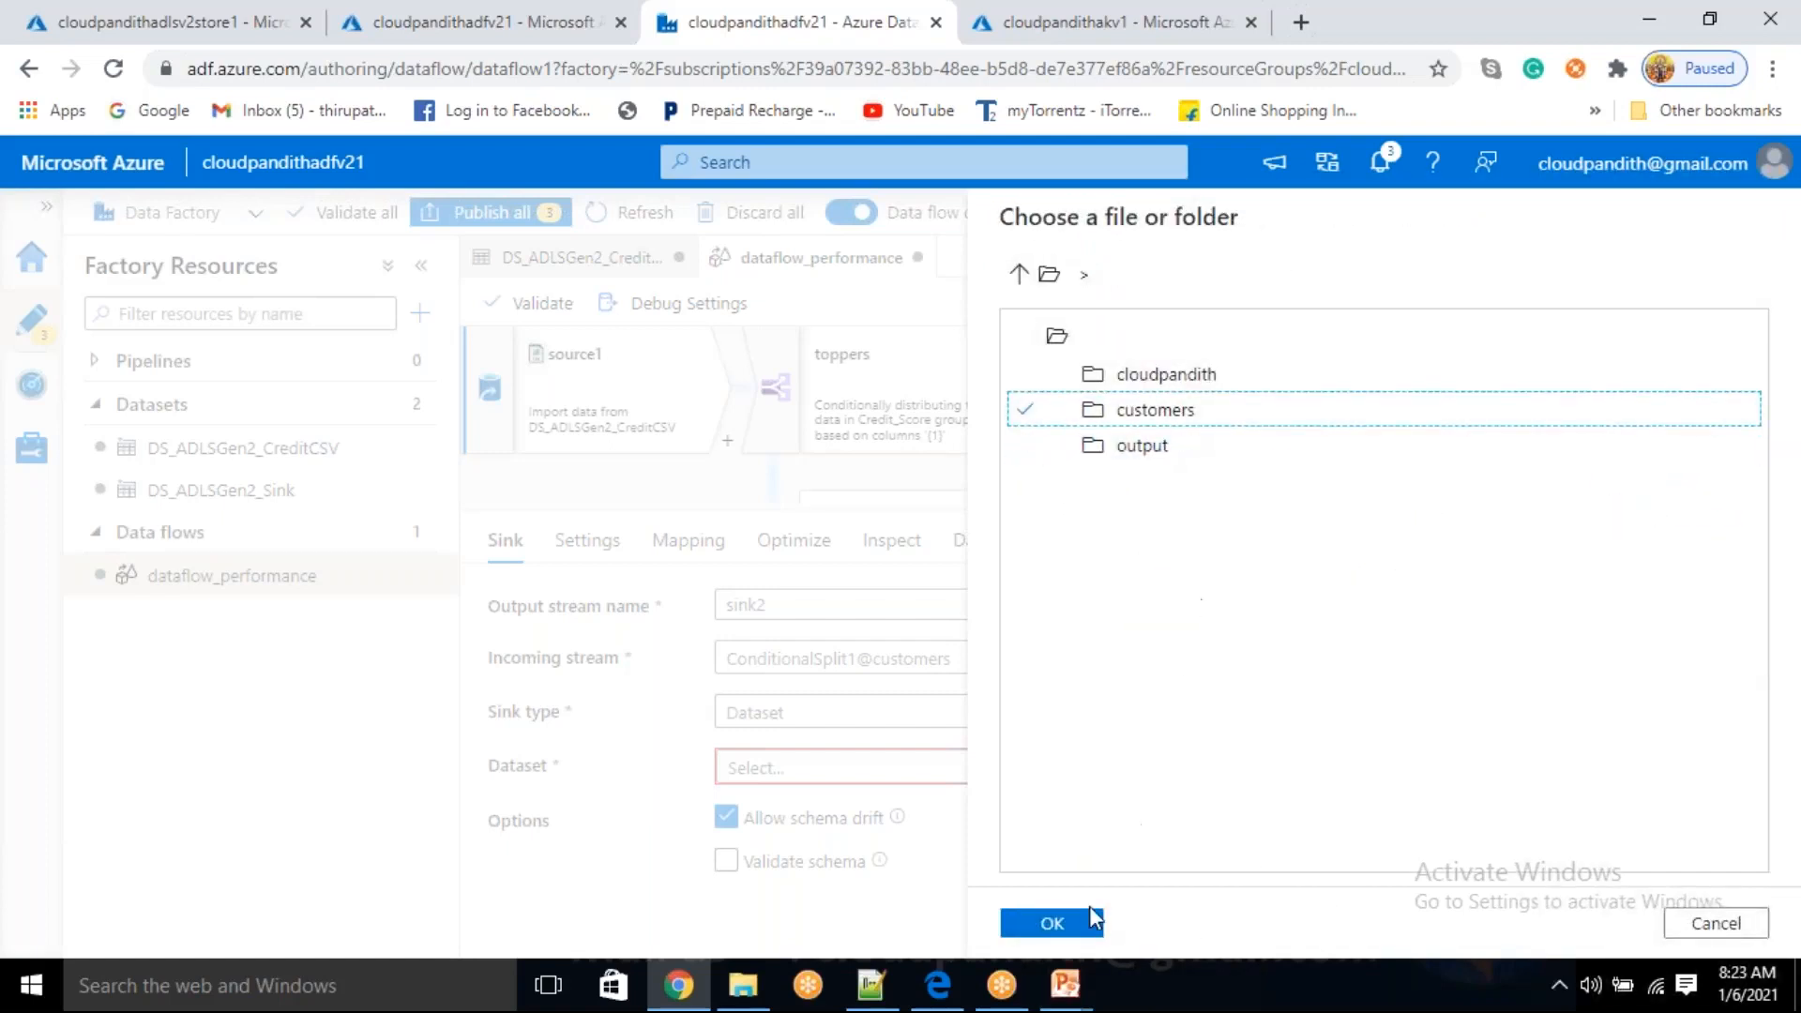
pyautogui.click(1088, 908)
pyautogui.click(1235, 506)
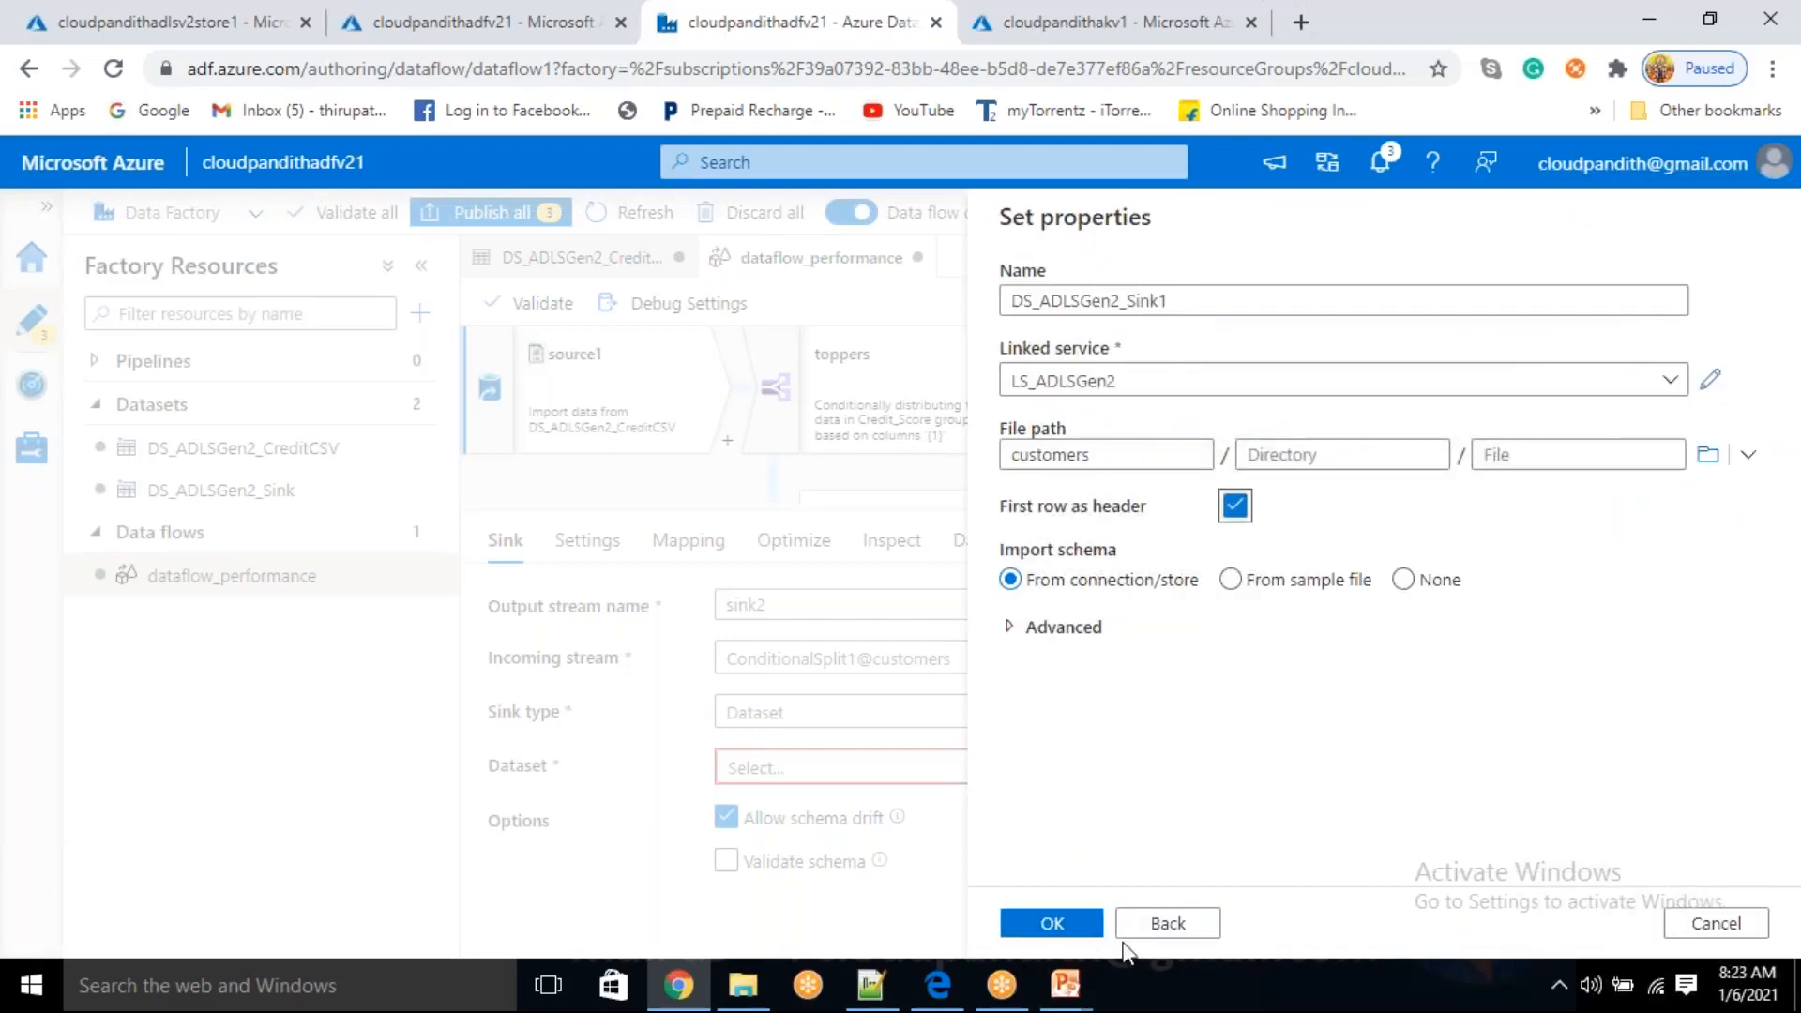
pyautogui.click(1095, 927)
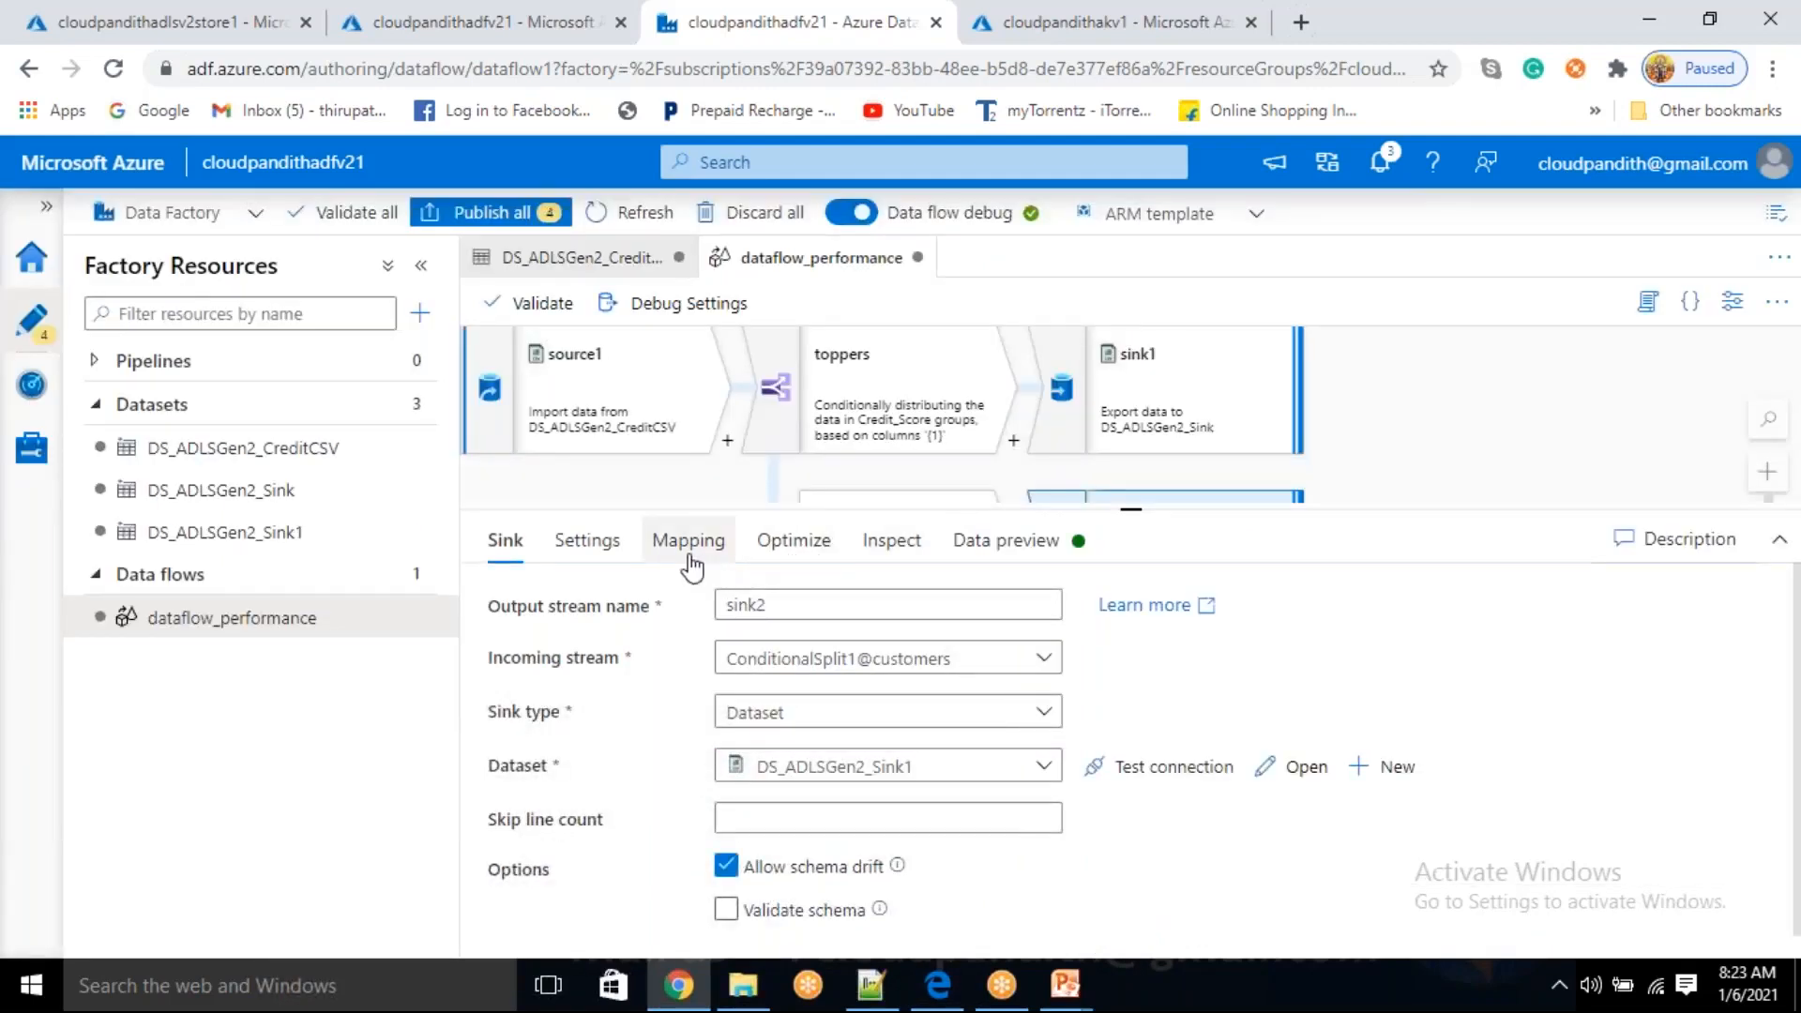
# - Configure the customers sink to output to a single file named customers.csv using a single partition
pyautogui.click(558, 543)
pyautogui.click(1253, 648)
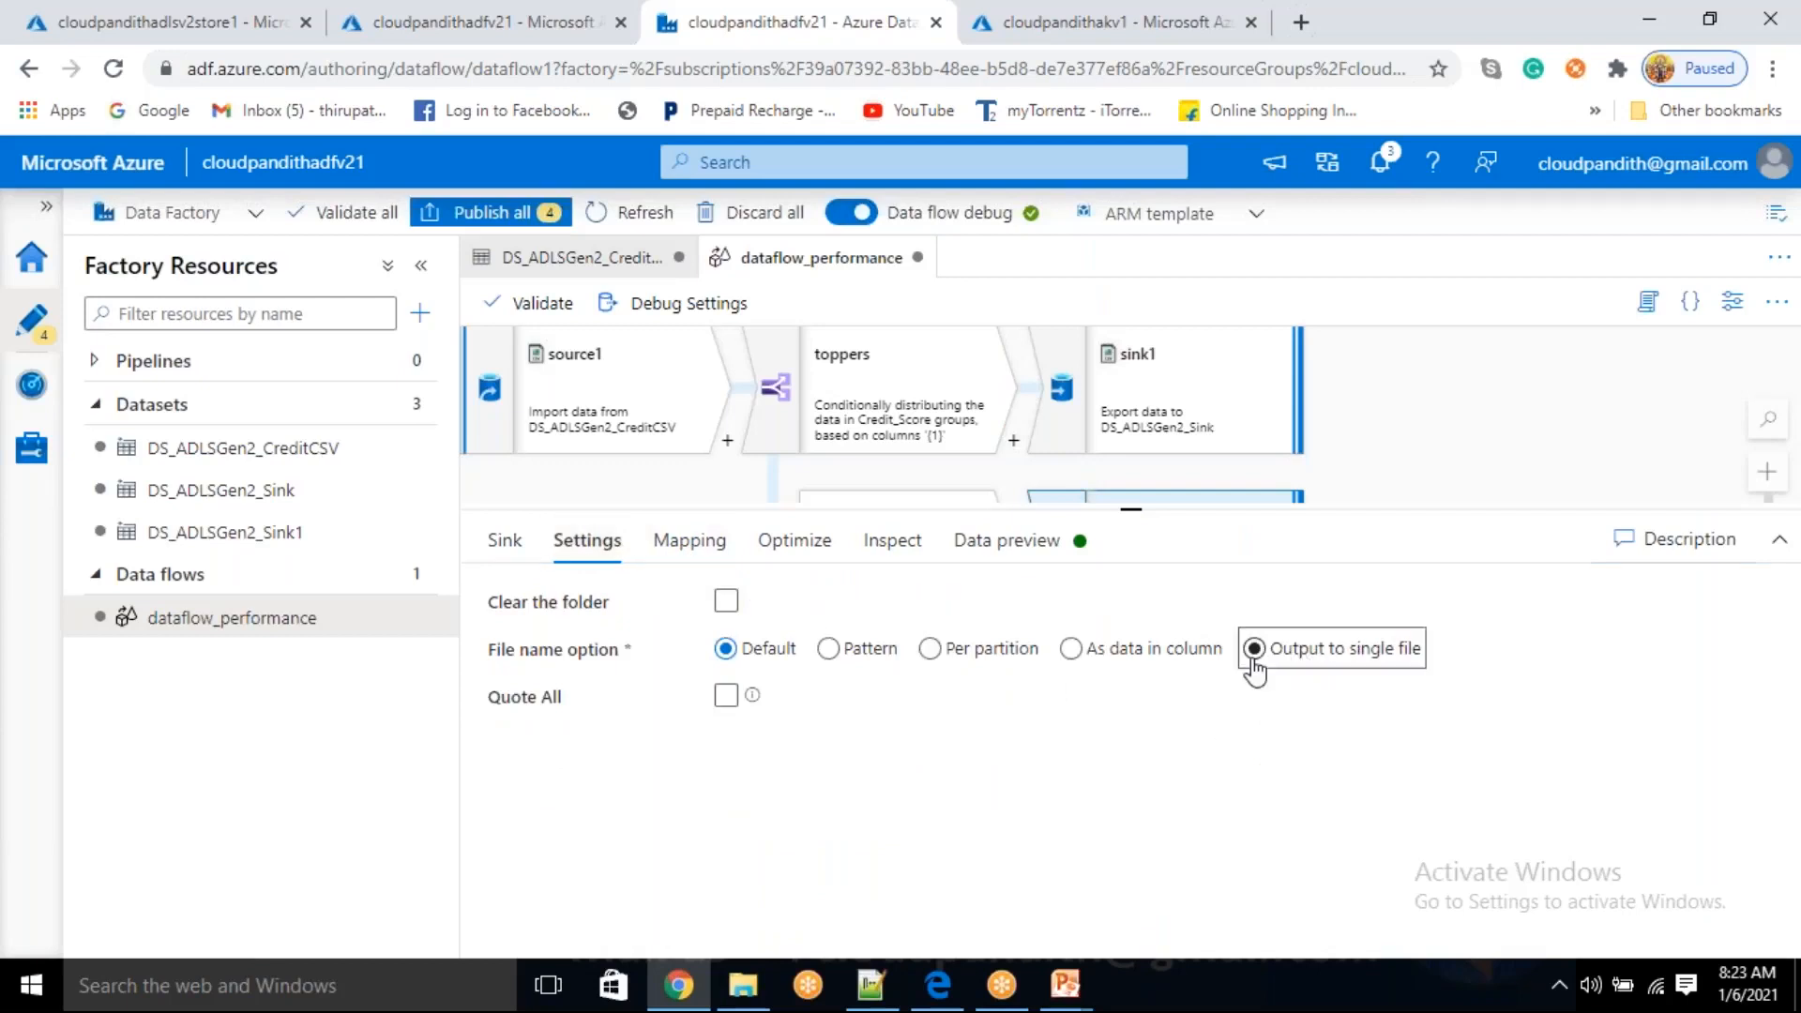
pyautogui.click(863, 760)
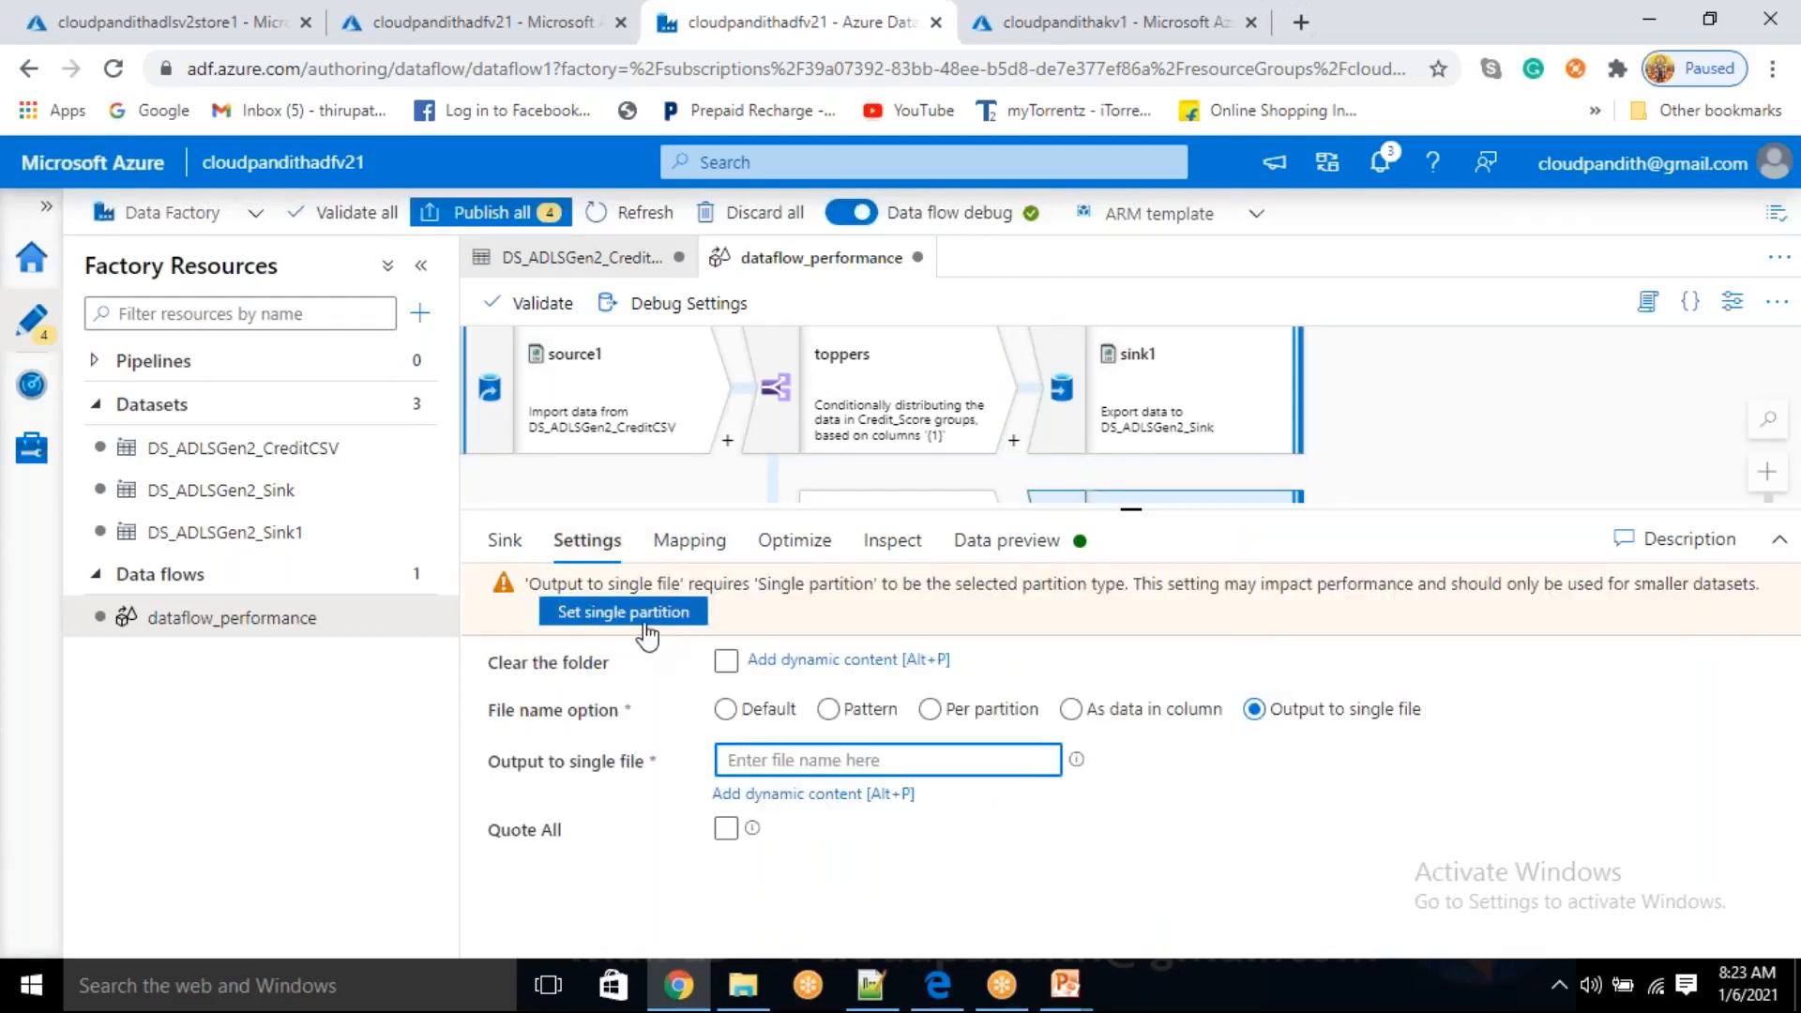
pyautogui.click(636, 619)
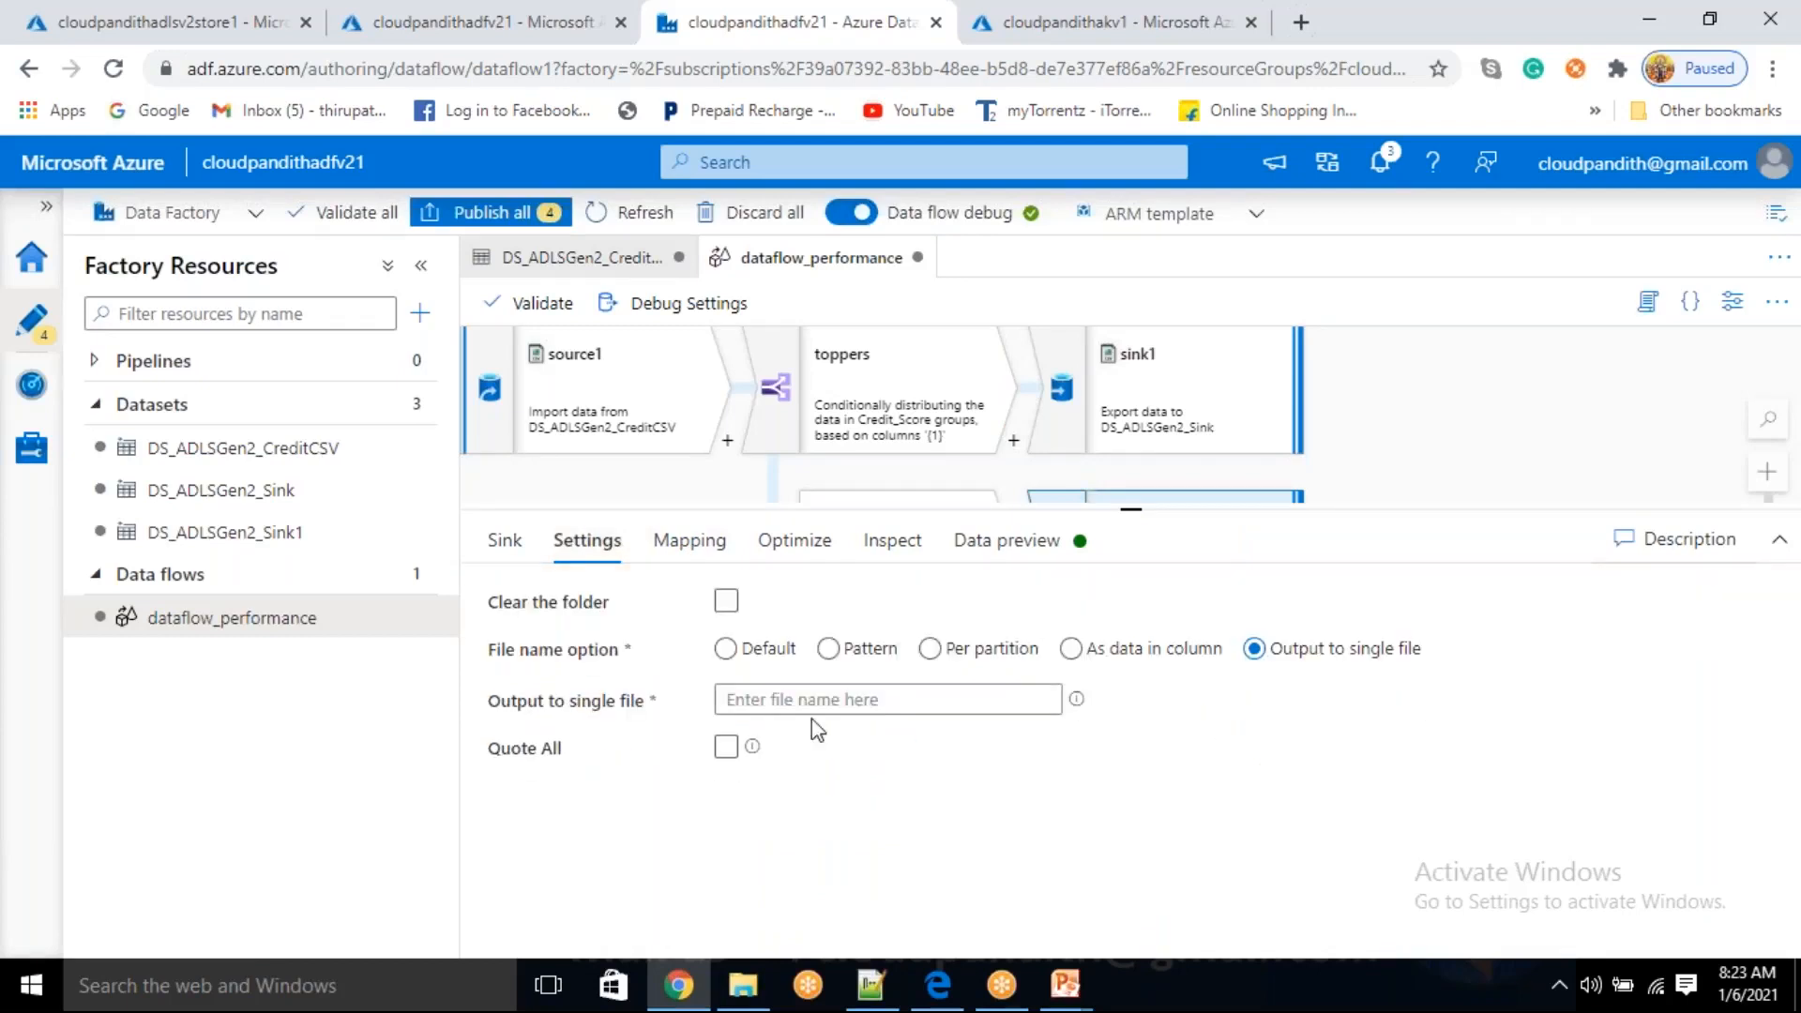
pyautogui.click(813, 703)
pyautogui.click(797, 542)
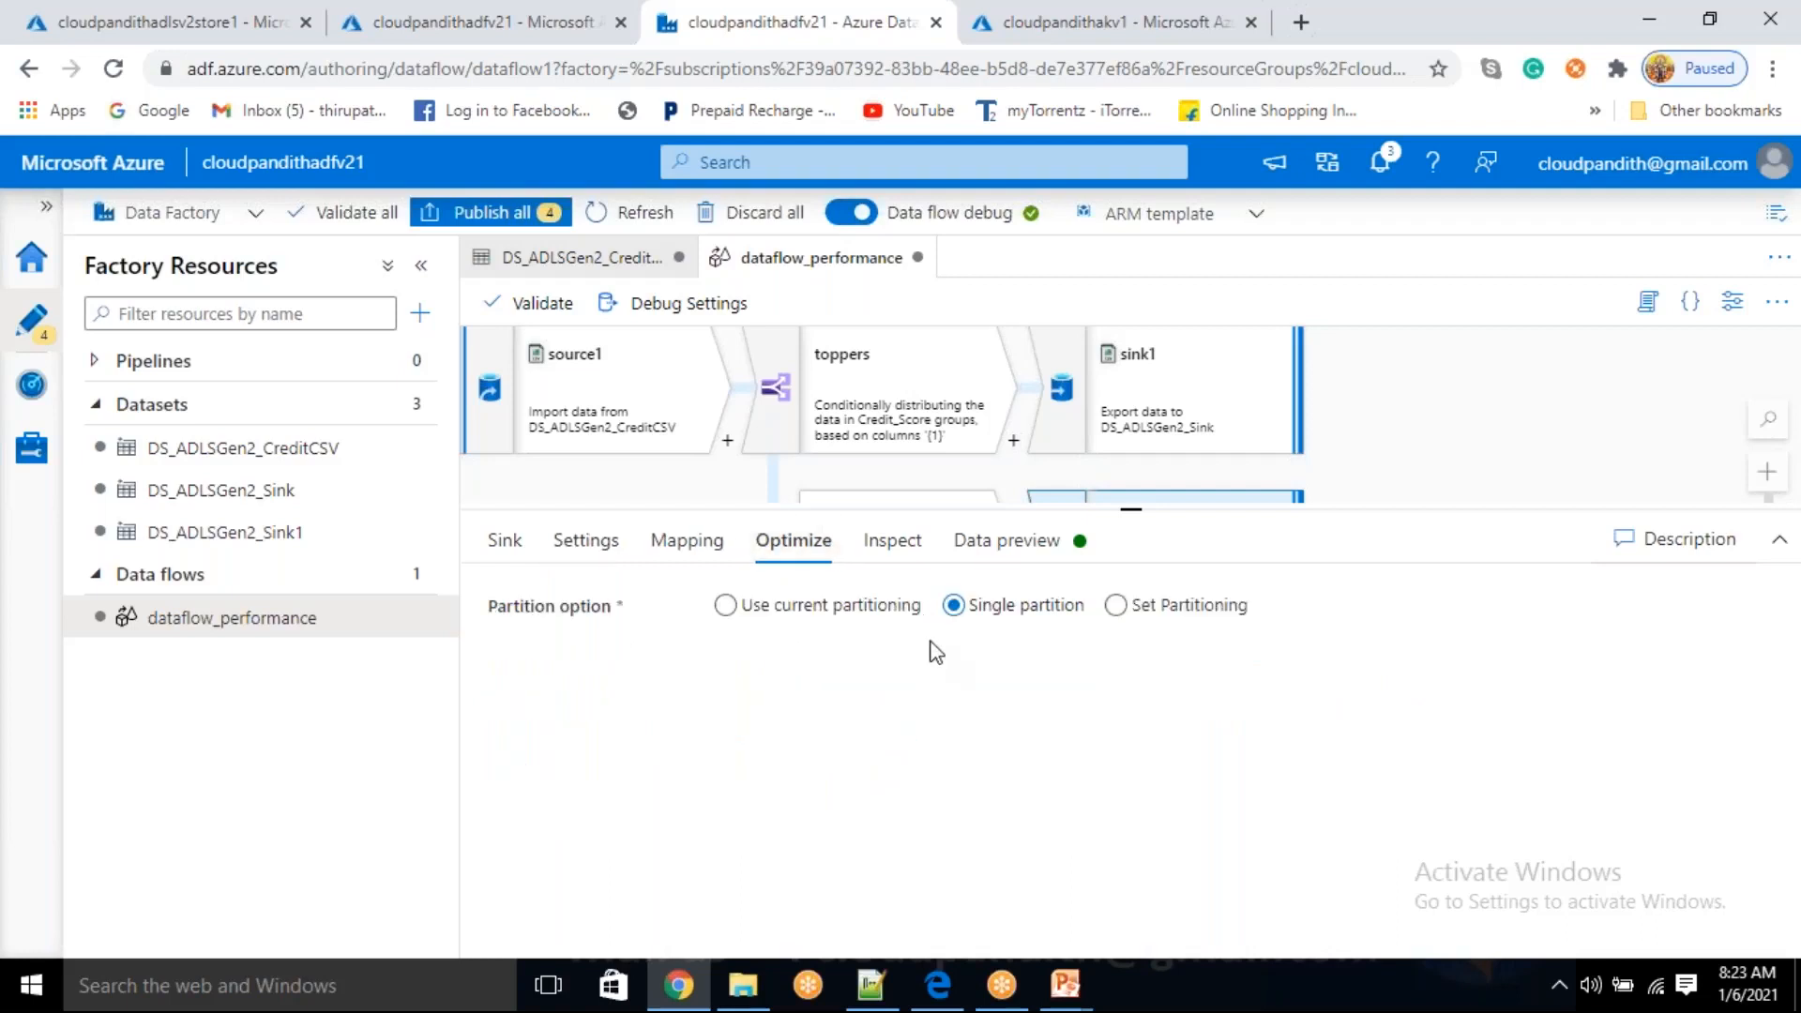
pyautogui.click(597, 544)
pyautogui.click(795, 699)
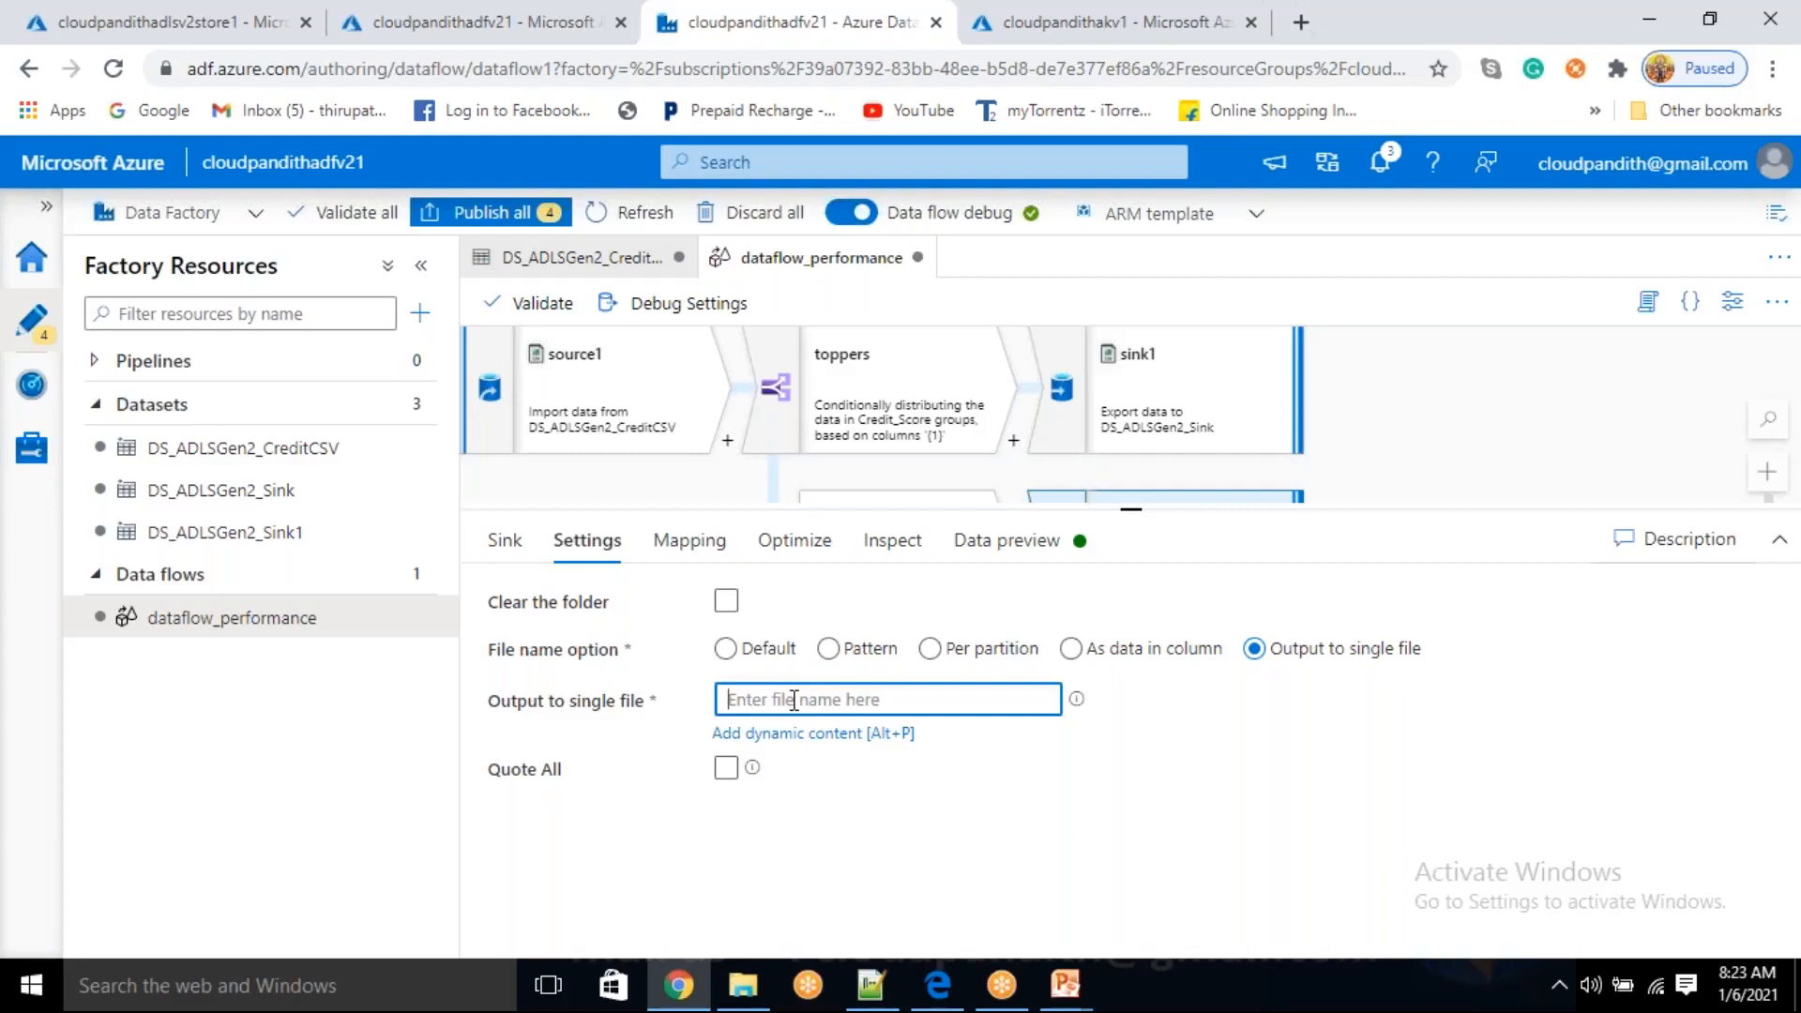
pyautogui.write('customers.csv')
# - Load the data preview of the customers sink and look through its rows and total row count
pyautogui.click(1036, 550)
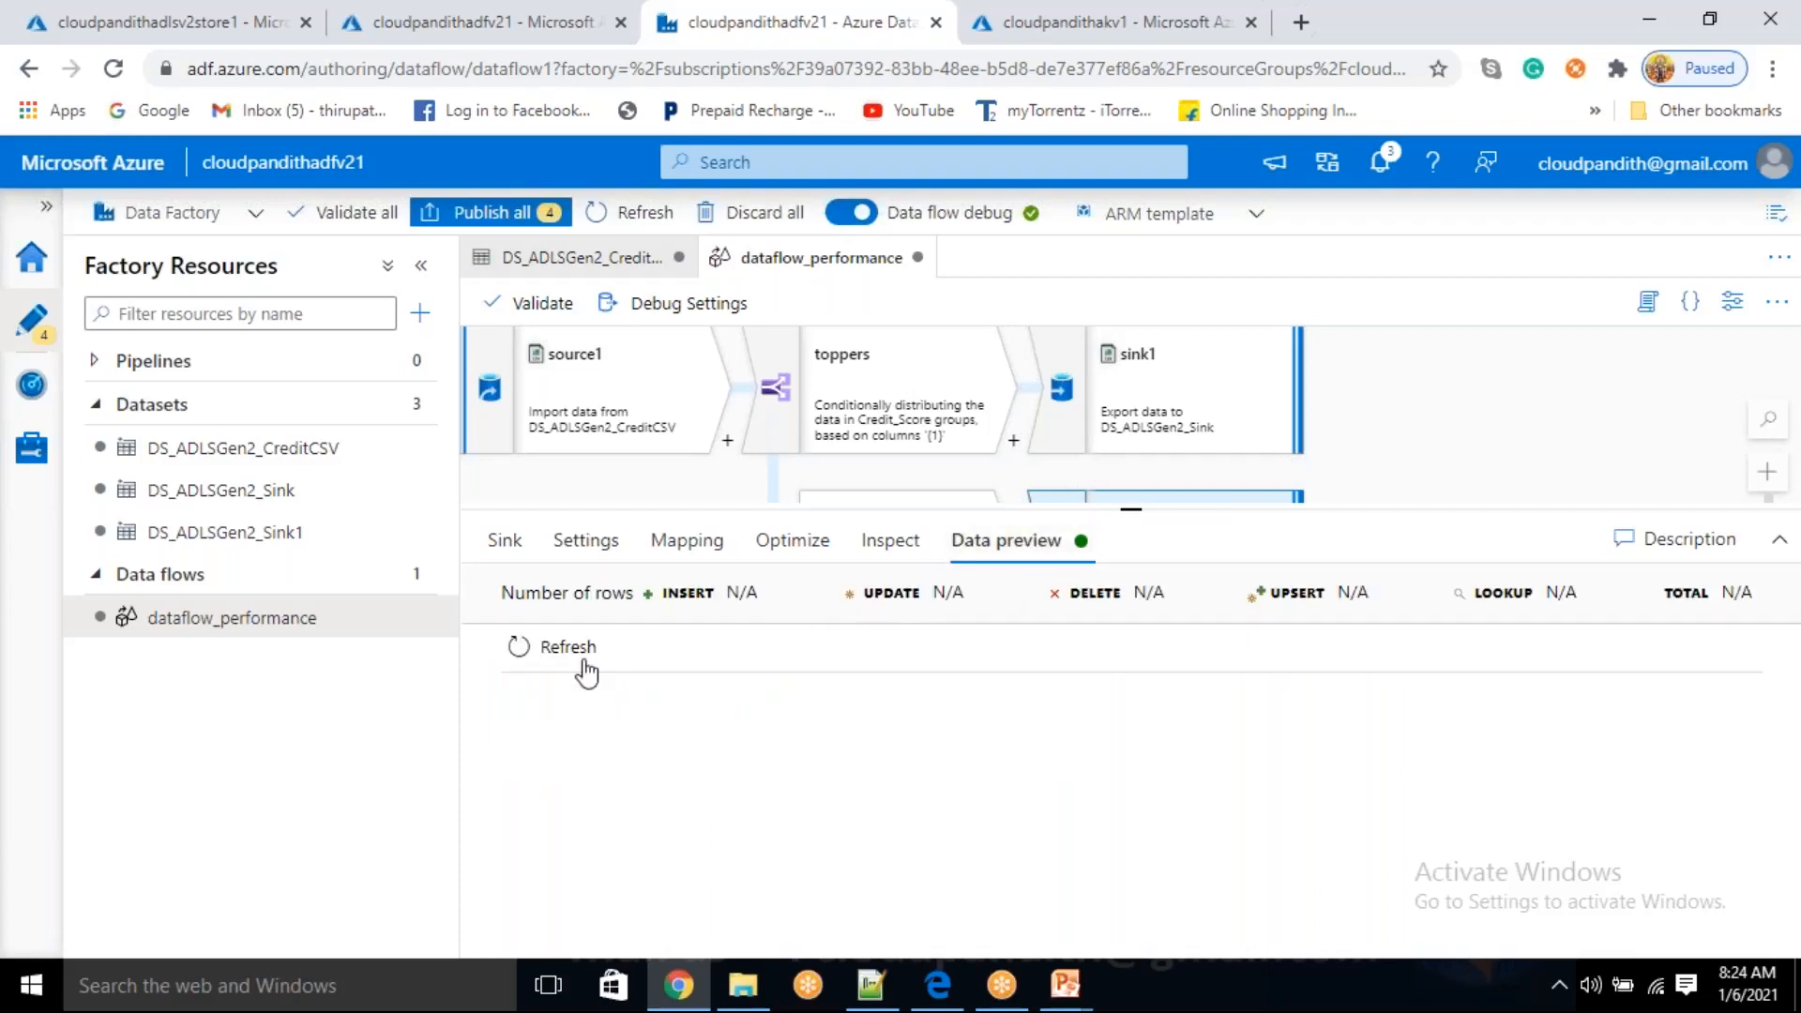
pyautogui.click(554, 648)
pyautogui.moveTo(1139, 518); pyautogui.dragTo(1140, 518)
pyautogui.click(1383, 689)
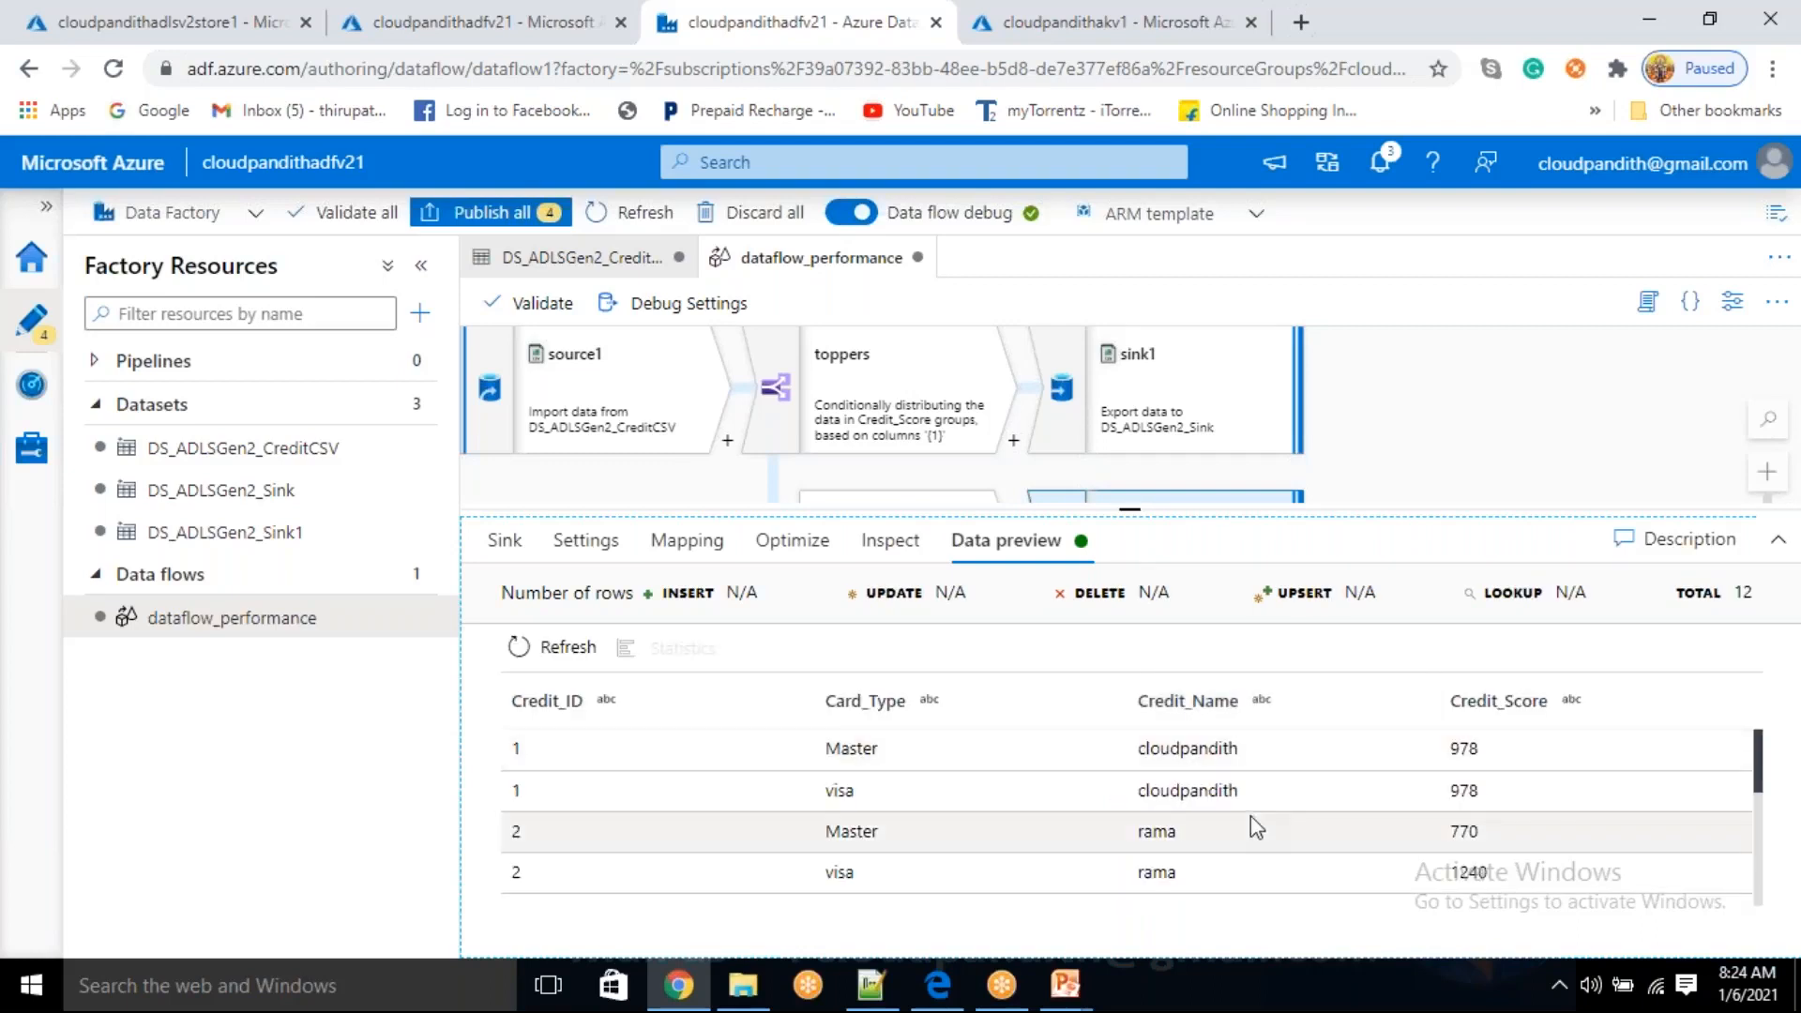
pyautogui.scroll(-3, 1258, 821)
pyautogui.scroll(4, 1263, 803)
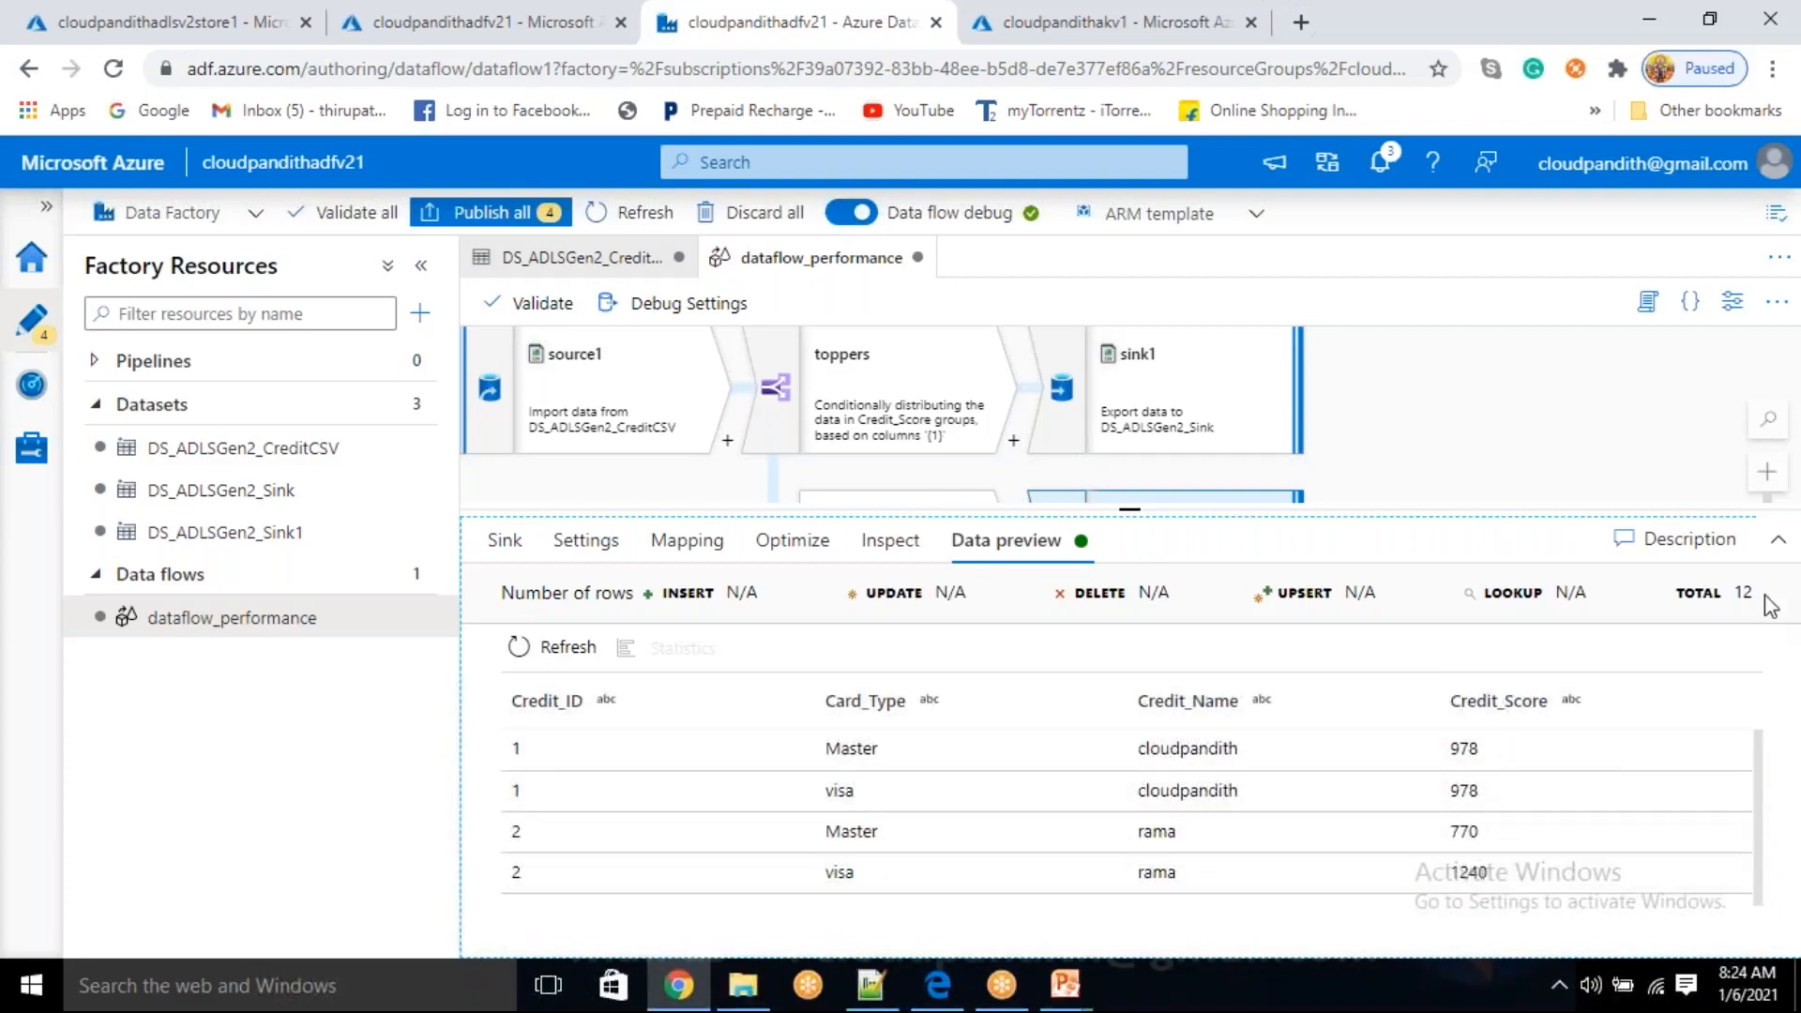
# - Create a new pipeline in the data factory
pyautogui.moveTo(1129, 511); pyautogui.dragTo(1130, 667)
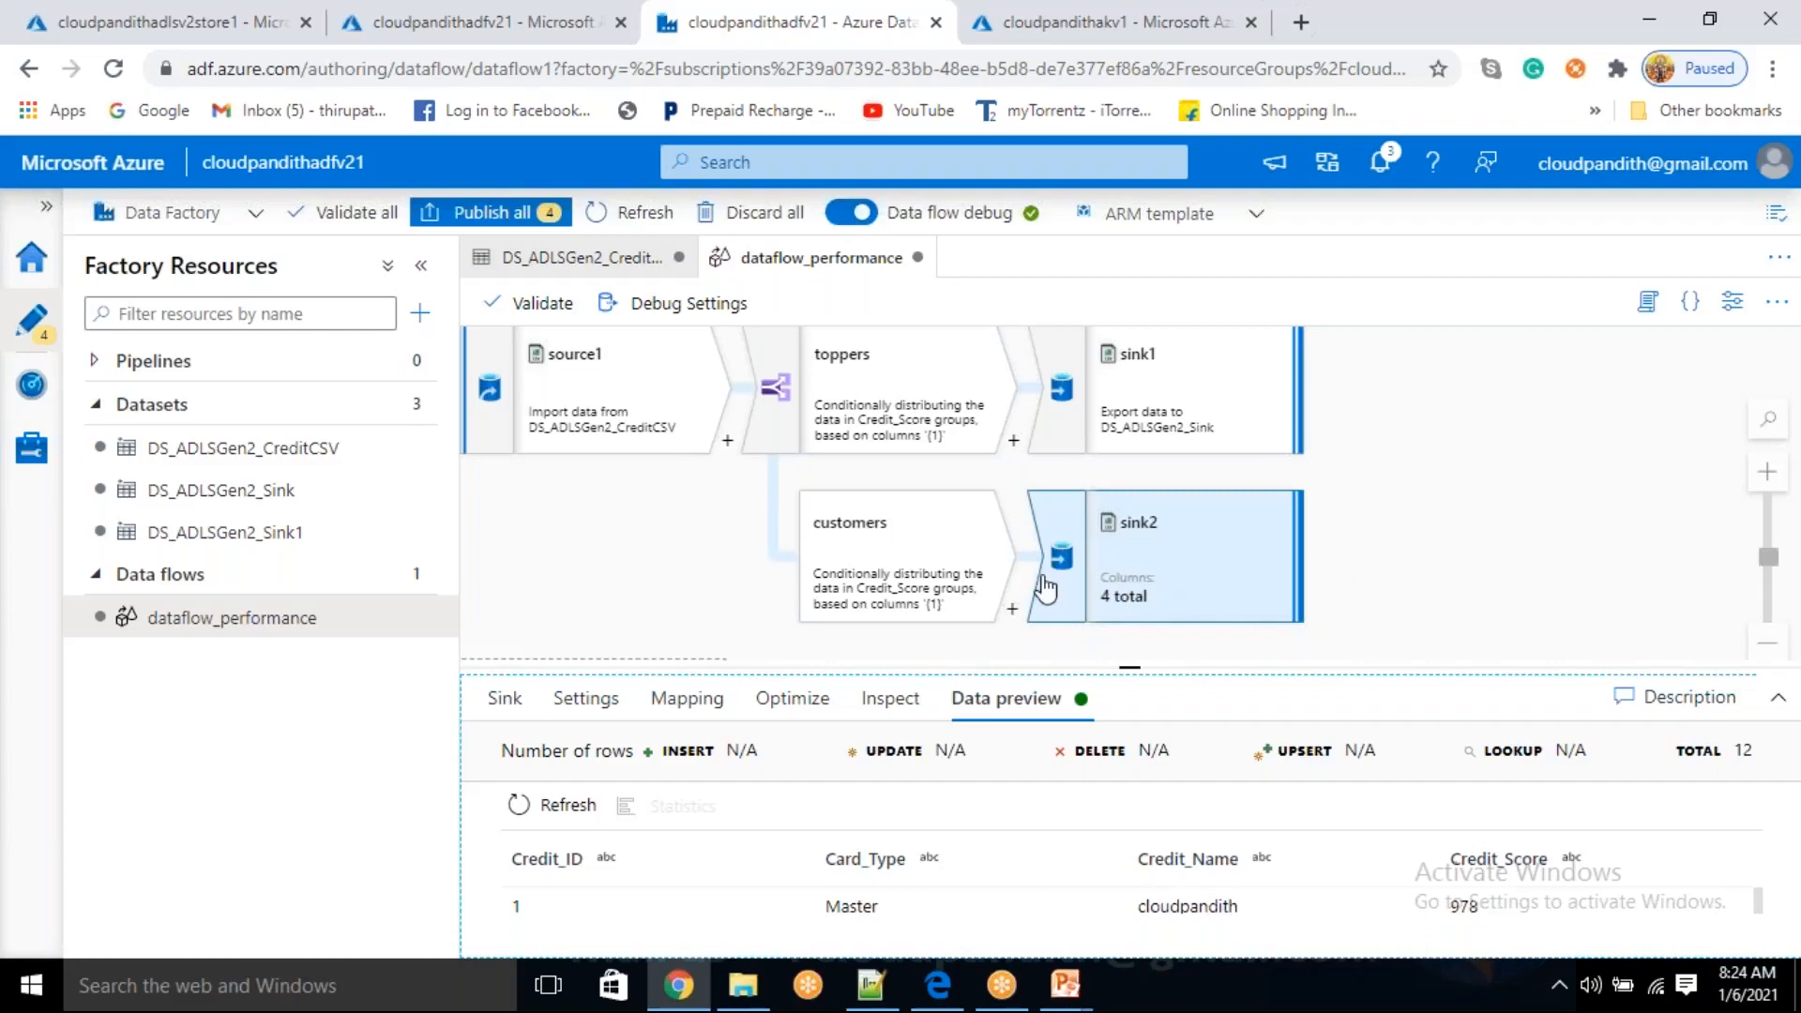
pyautogui.moveTo(654, 561); pyautogui.dragTo(681, 571)
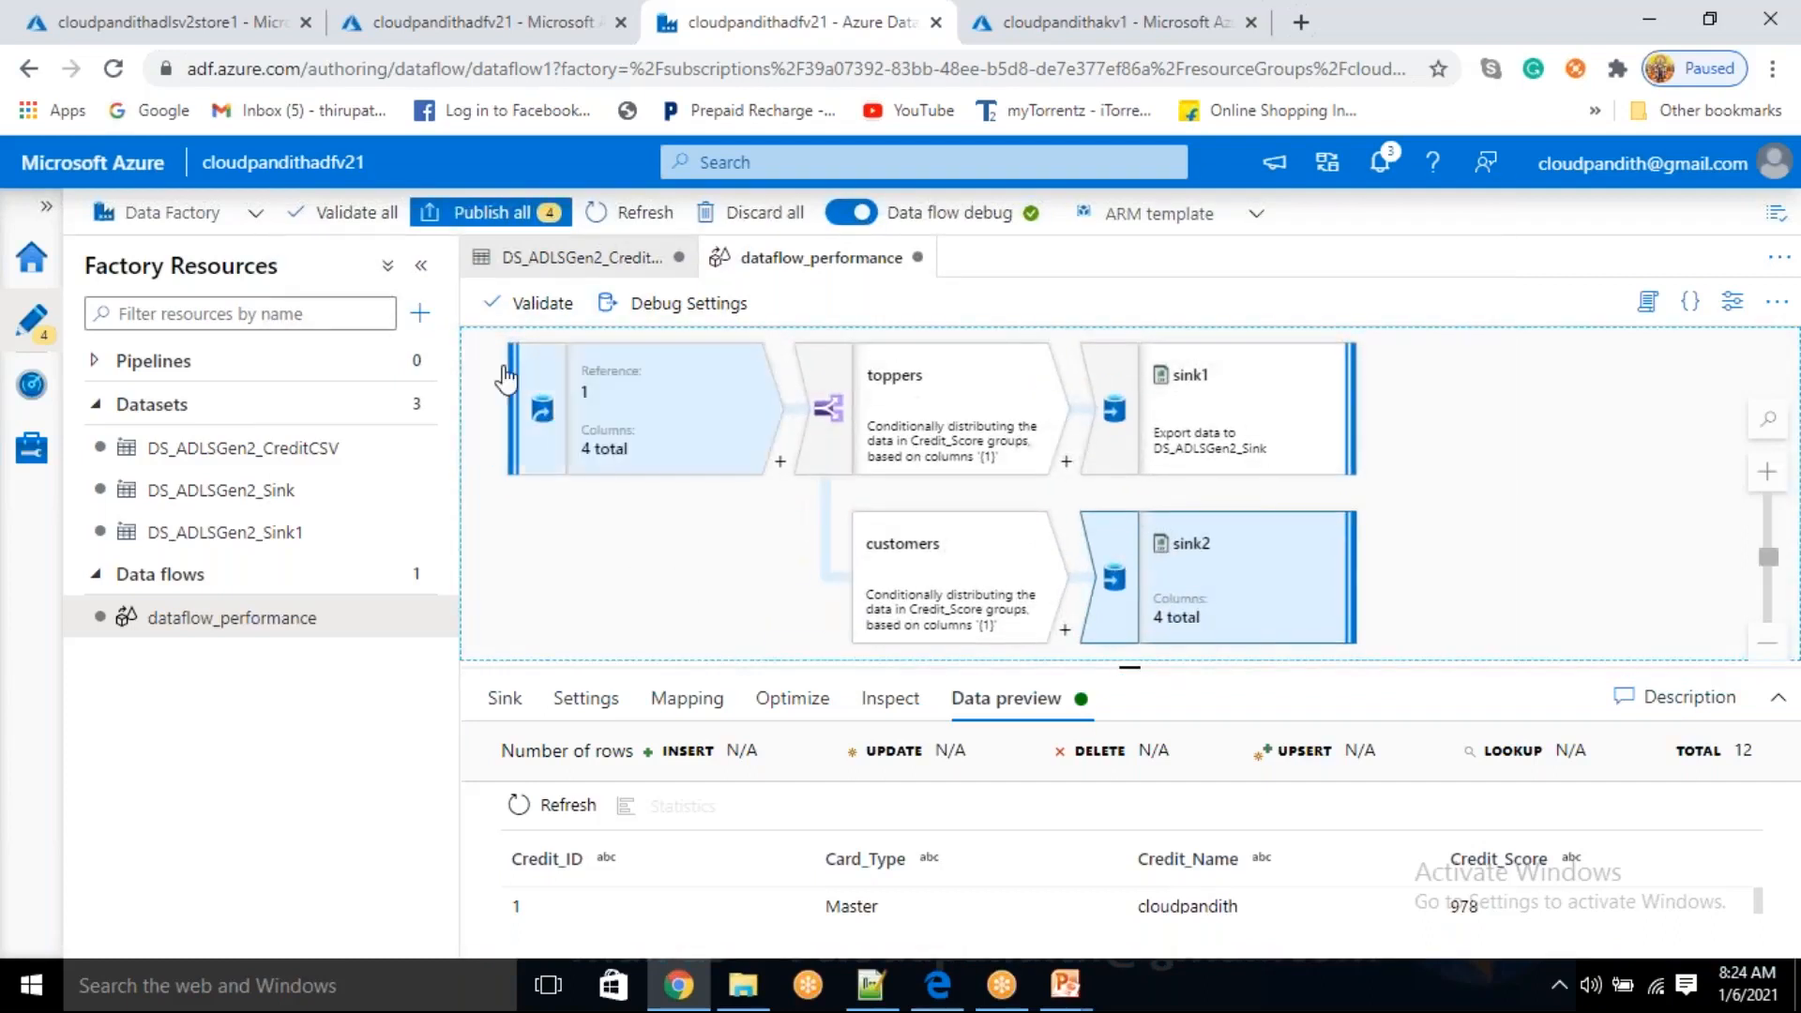
pyautogui.click(419, 313)
pyautogui.click(492, 353)
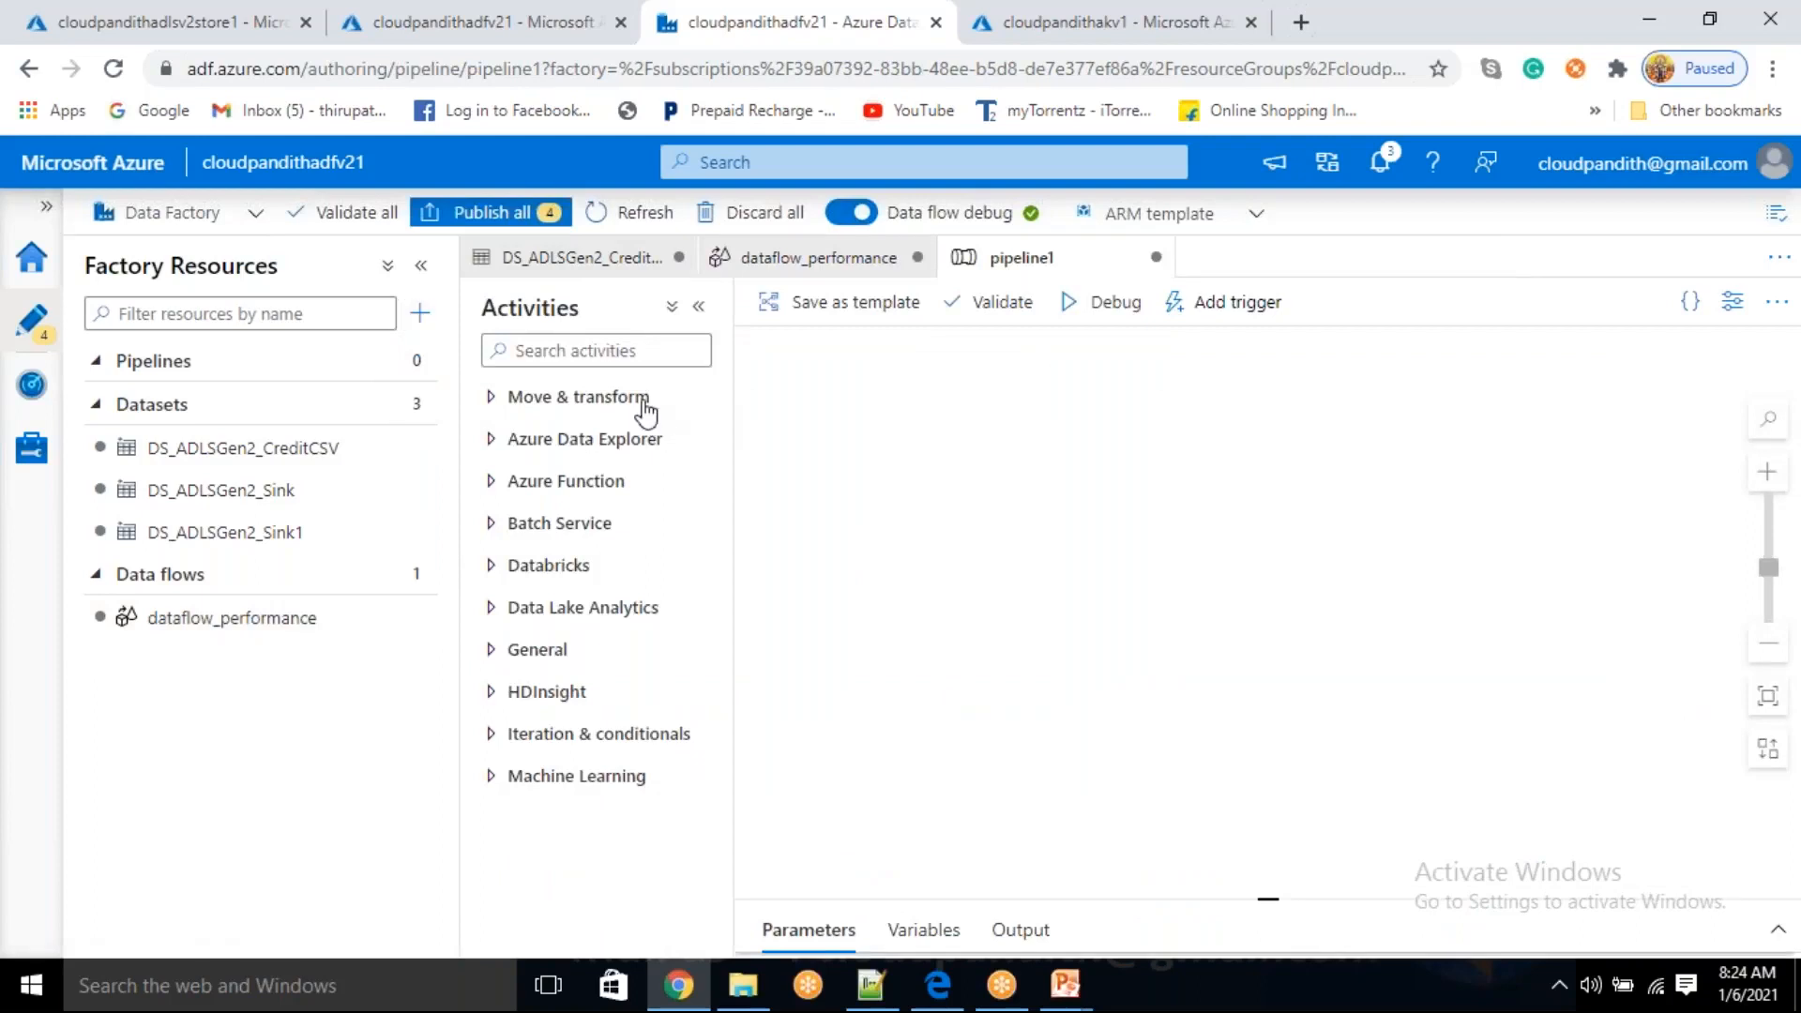
# - Hide the pipeline's properties and add a Data flow activity that uses the existing data flow dataflow_performance
pyautogui.click(646, 410)
pyautogui.moveTo(583, 500); pyautogui.dragTo(1043, 560)
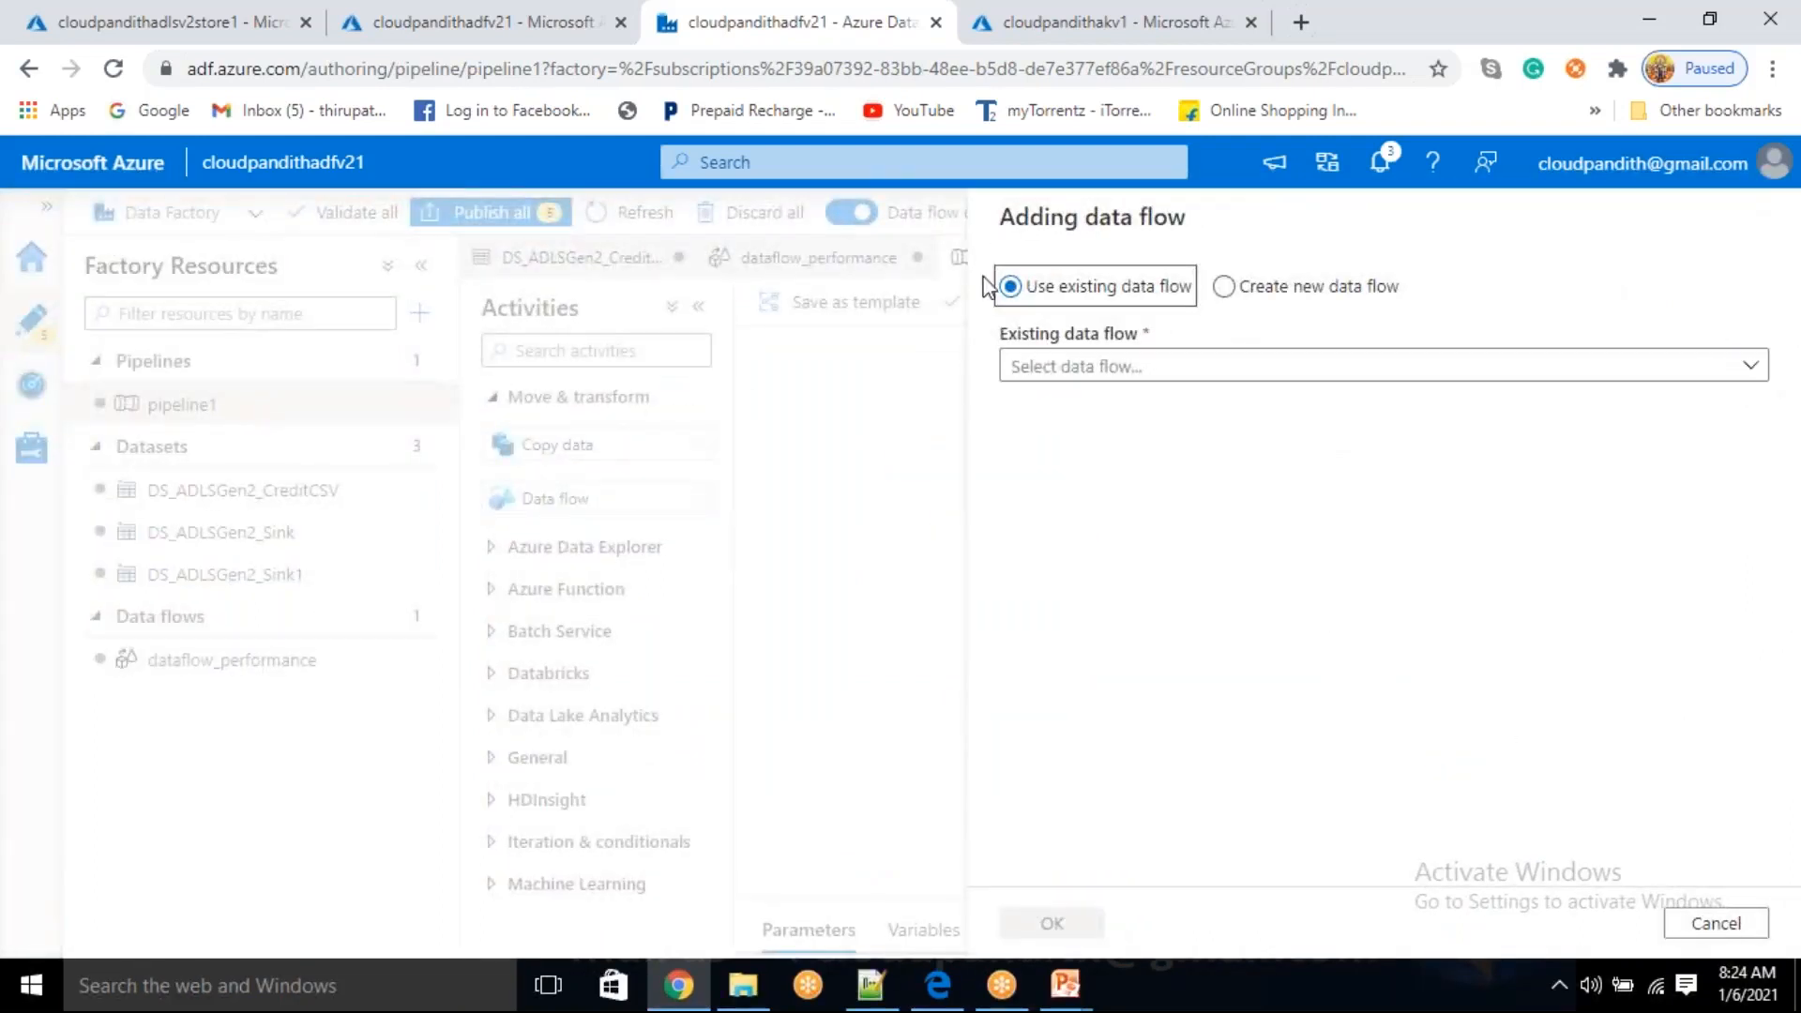
pyautogui.click(1715, 923)
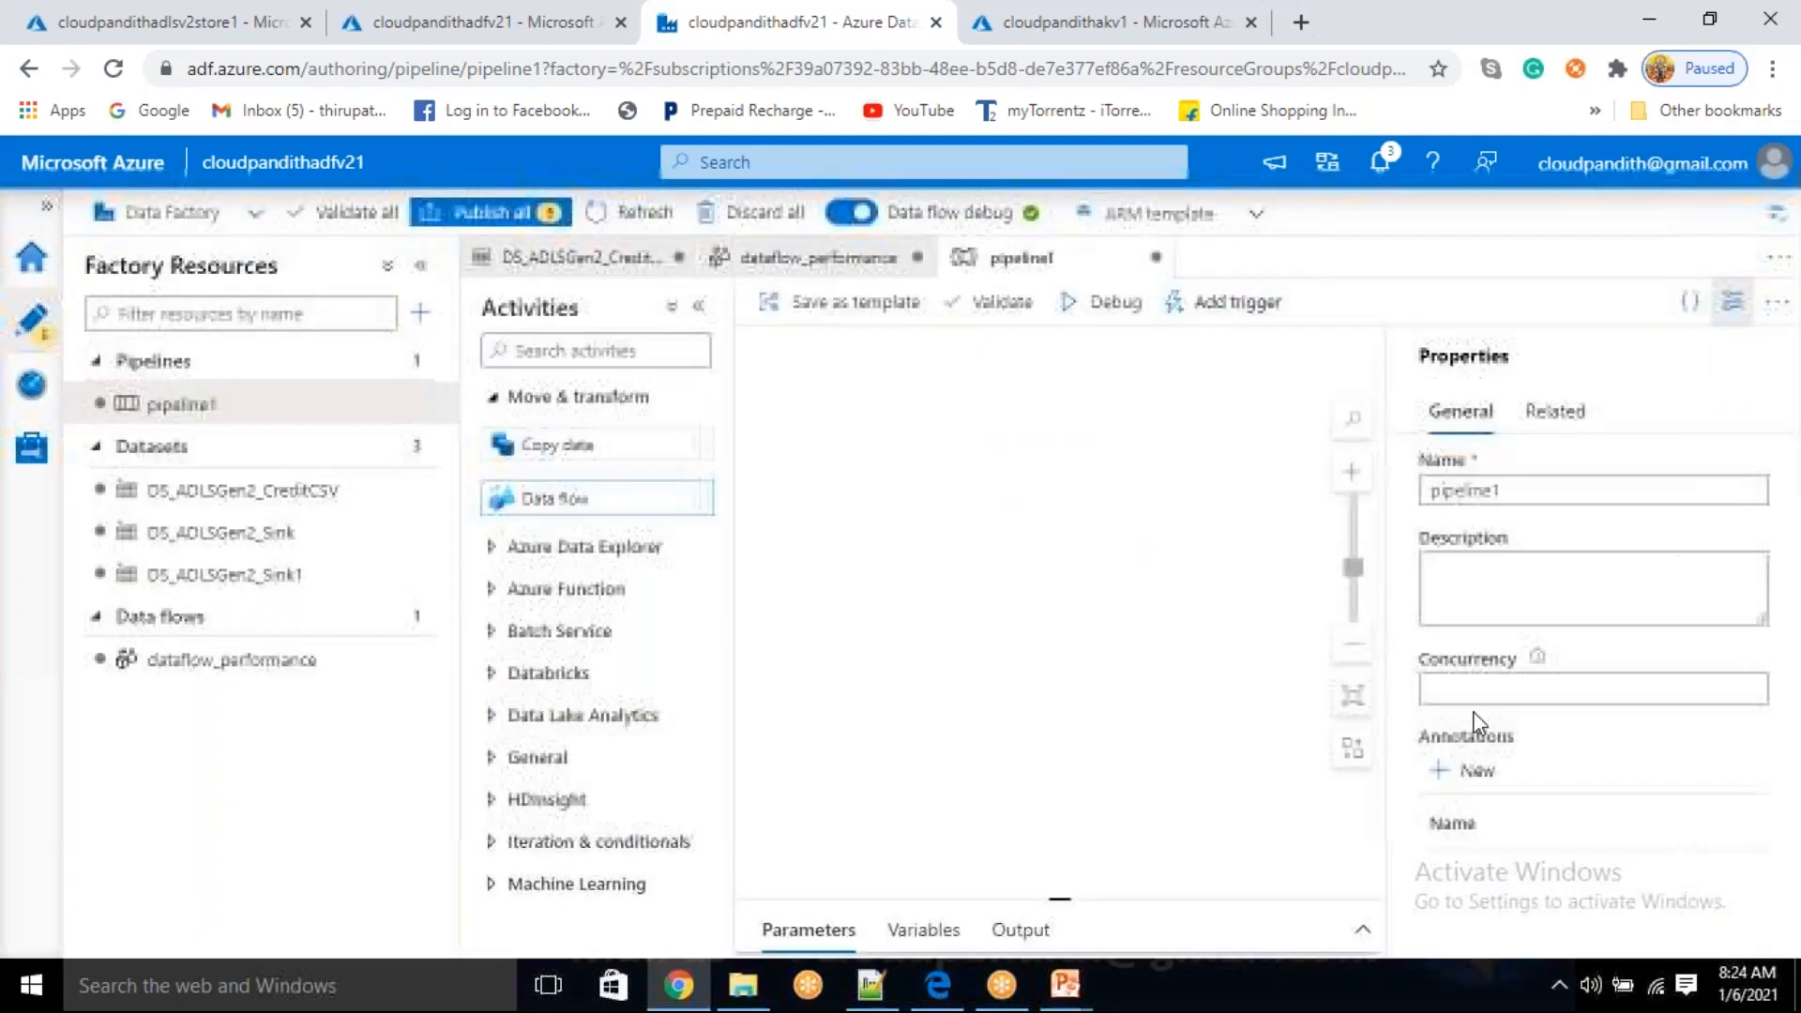
pyautogui.click(1732, 302)
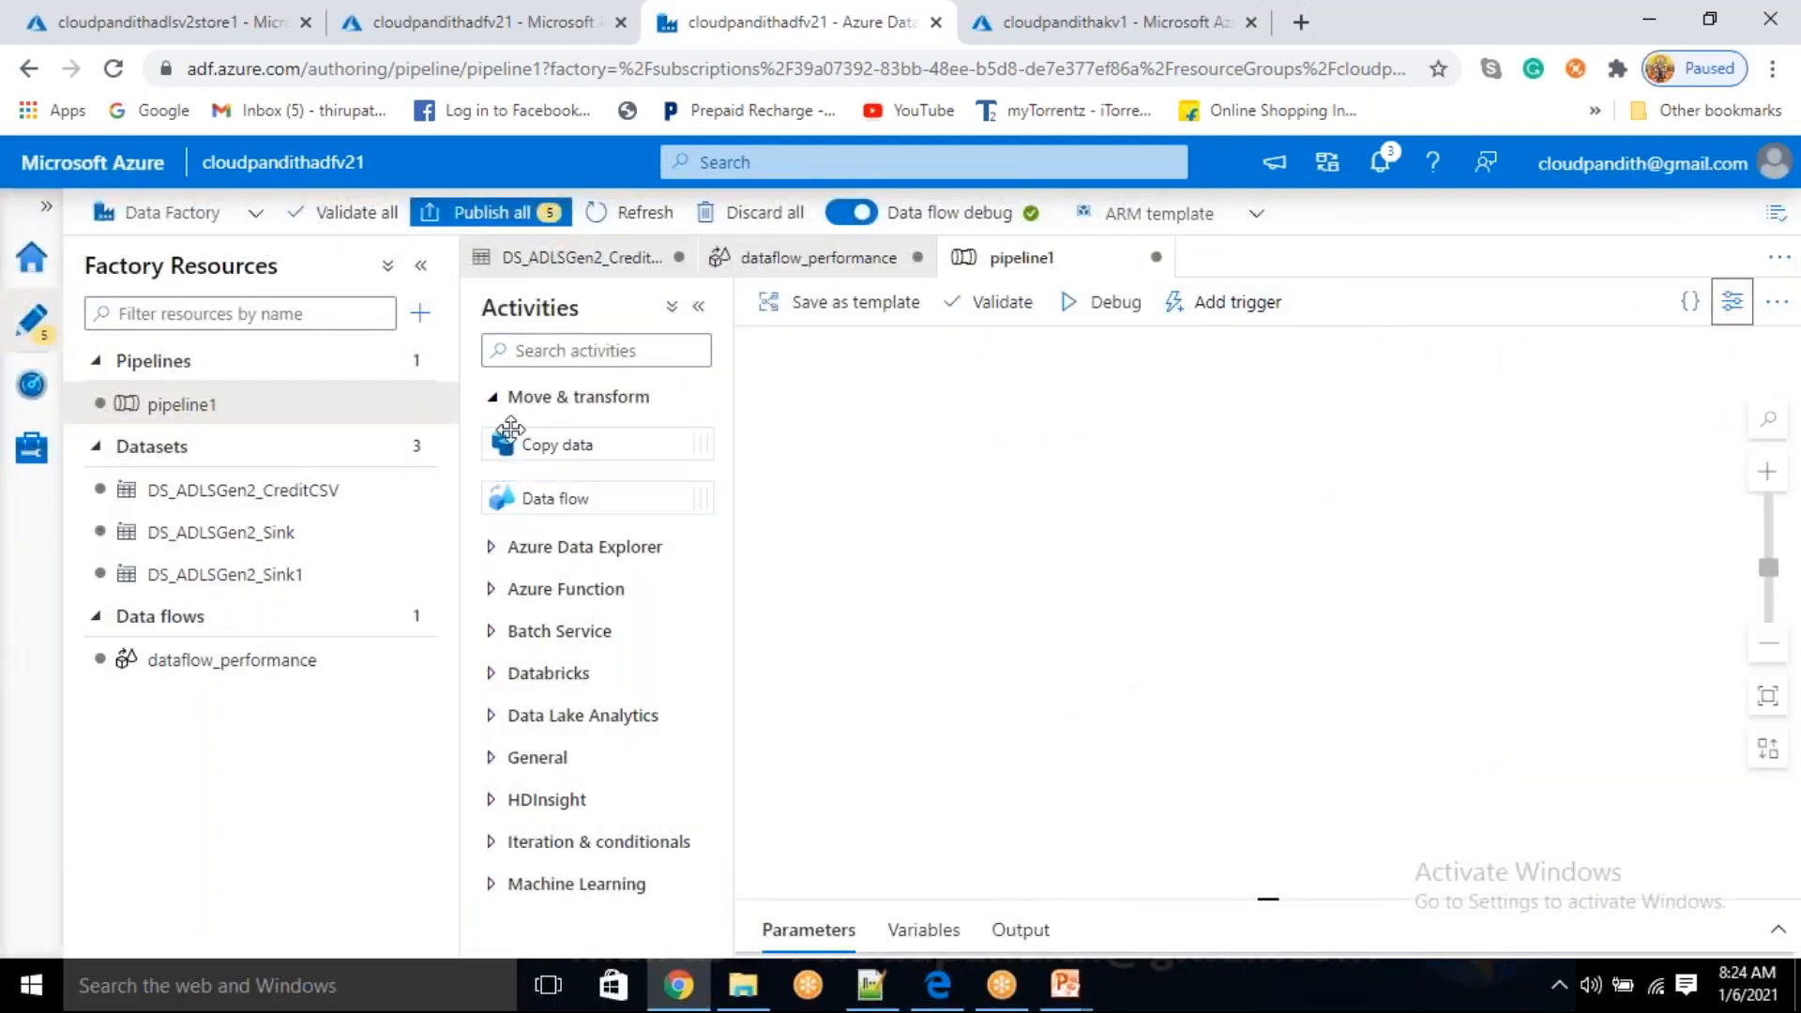
pyautogui.moveTo(643, 486); pyautogui.dragTo(1238, 447)
pyautogui.click(1195, 366)
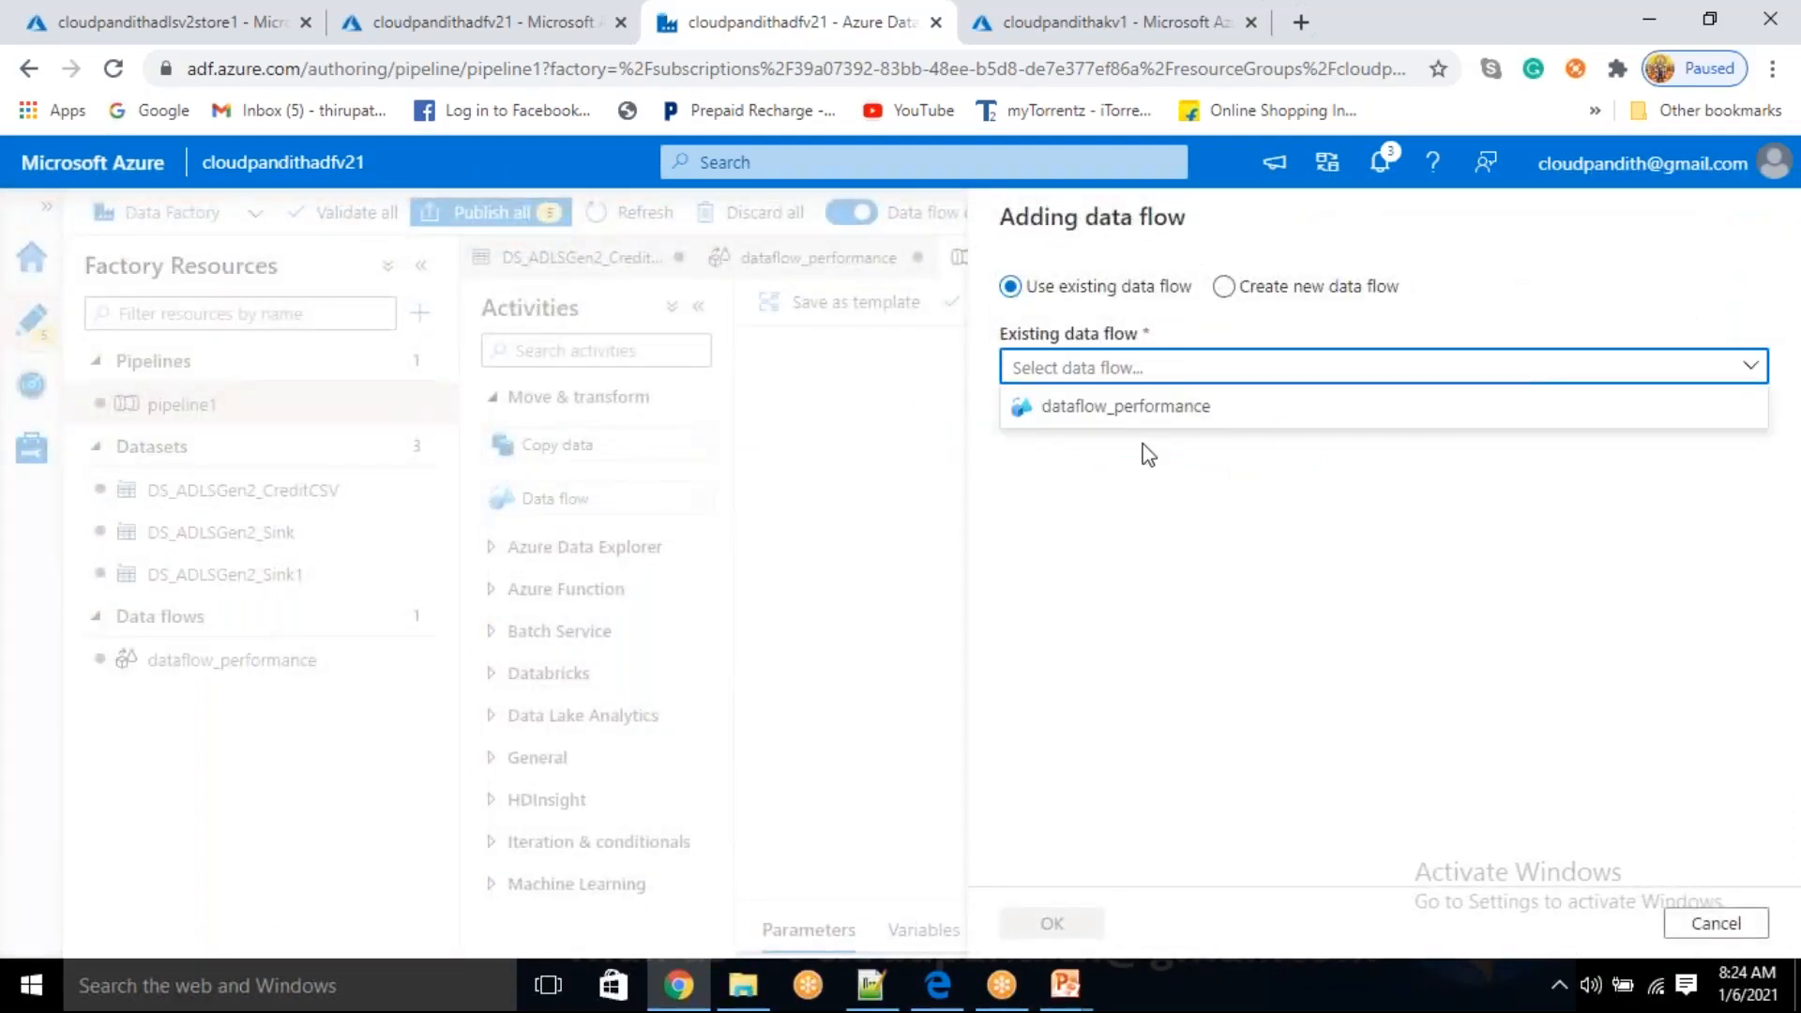
pyautogui.click(1150, 409)
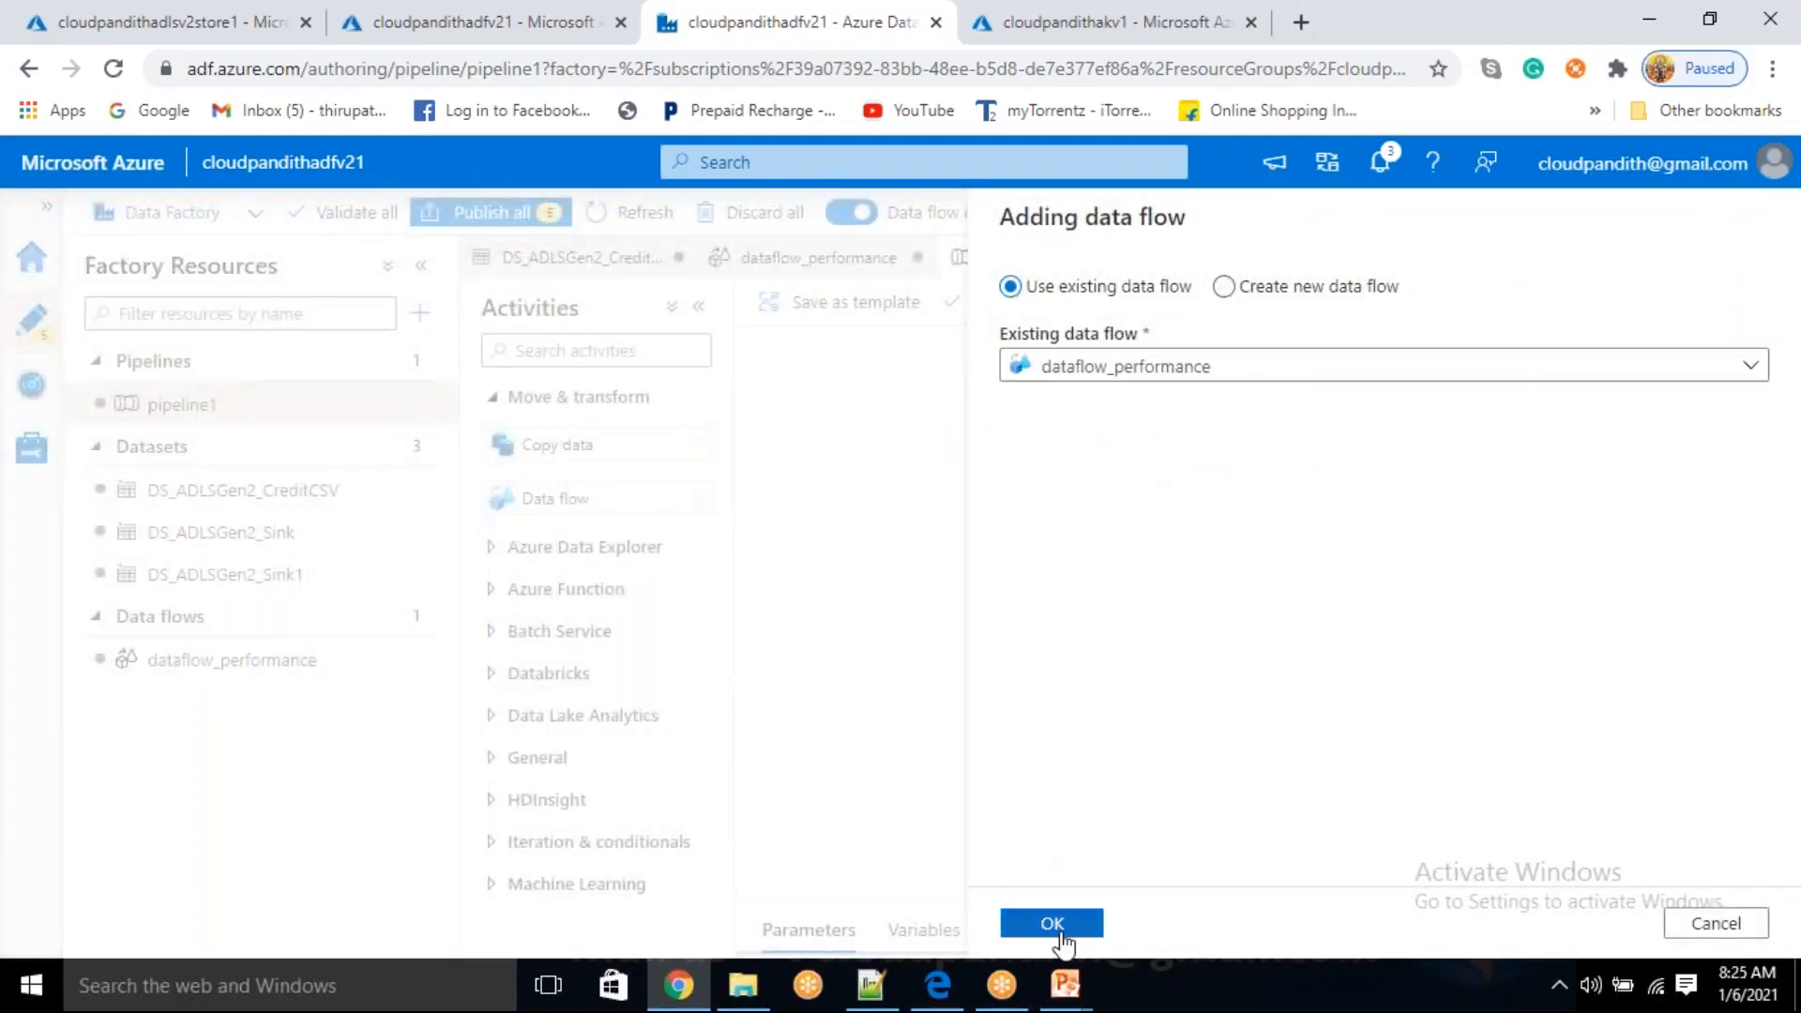
pyautogui.click(1061, 932)
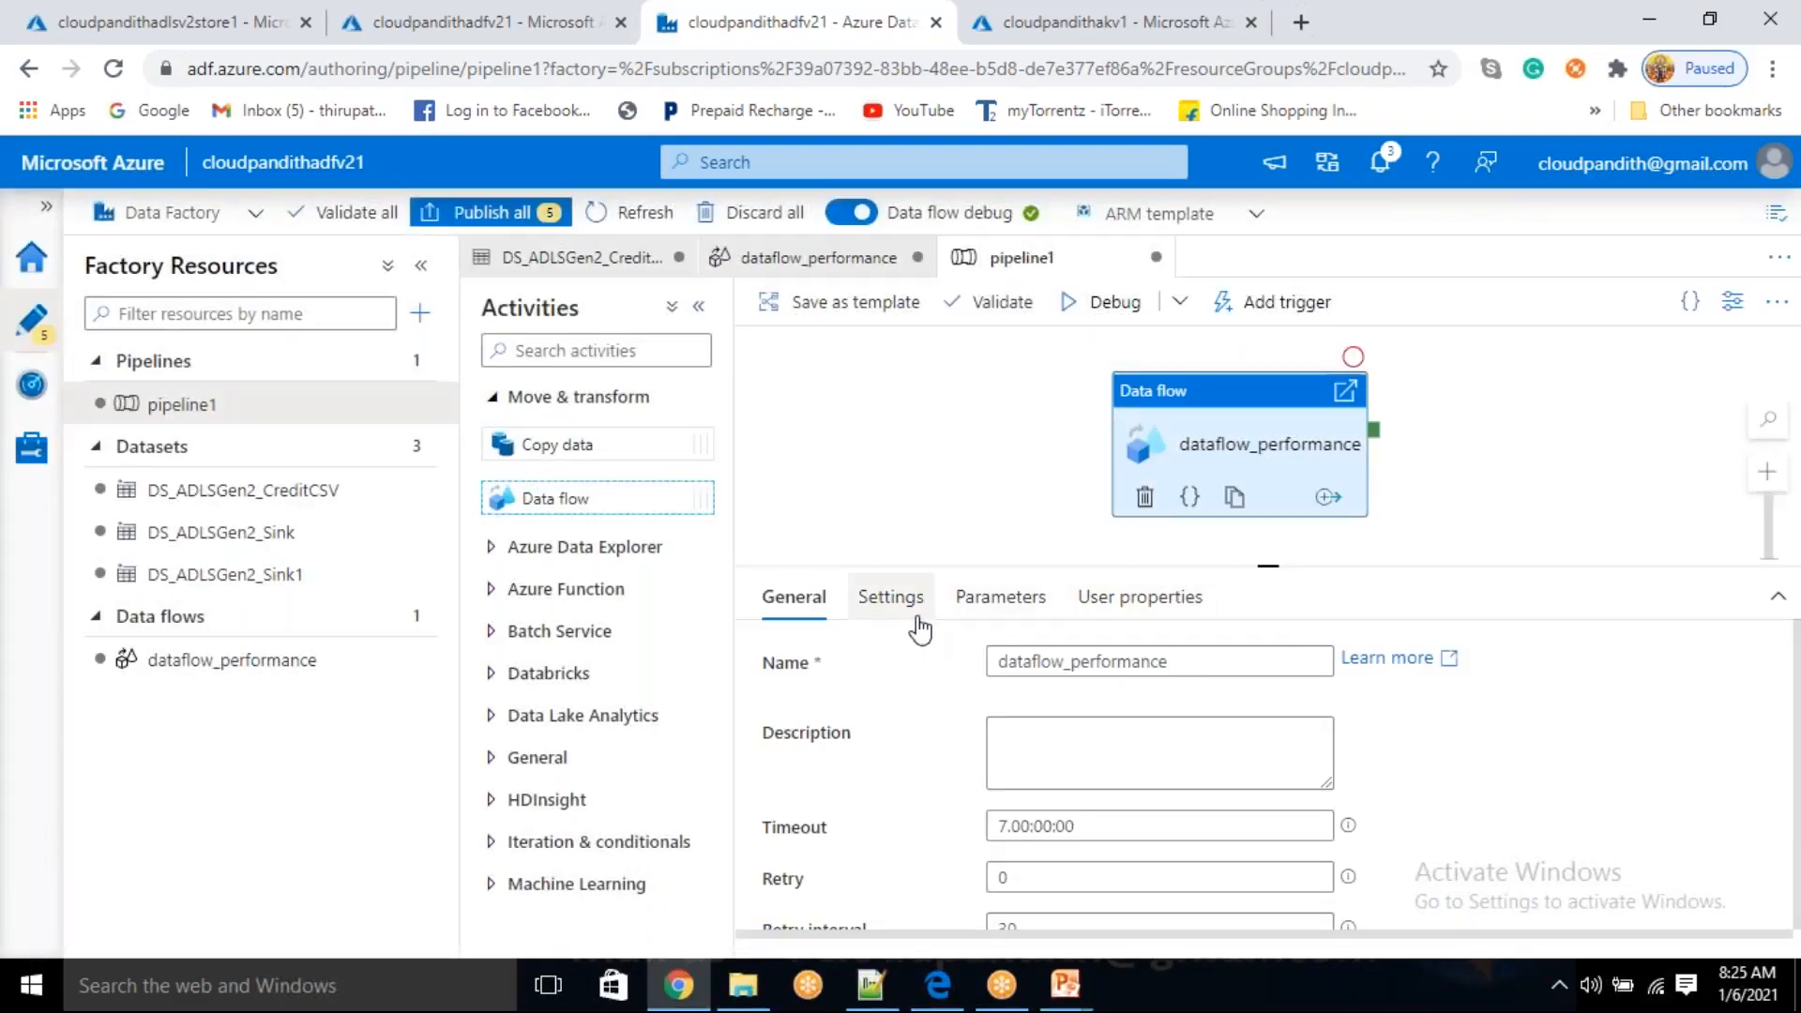
# - Check which values the data flow activity needs for its source parameter dp_filename and its data flow parameter df_param_pass_score
pyautogui.click(919, 627)
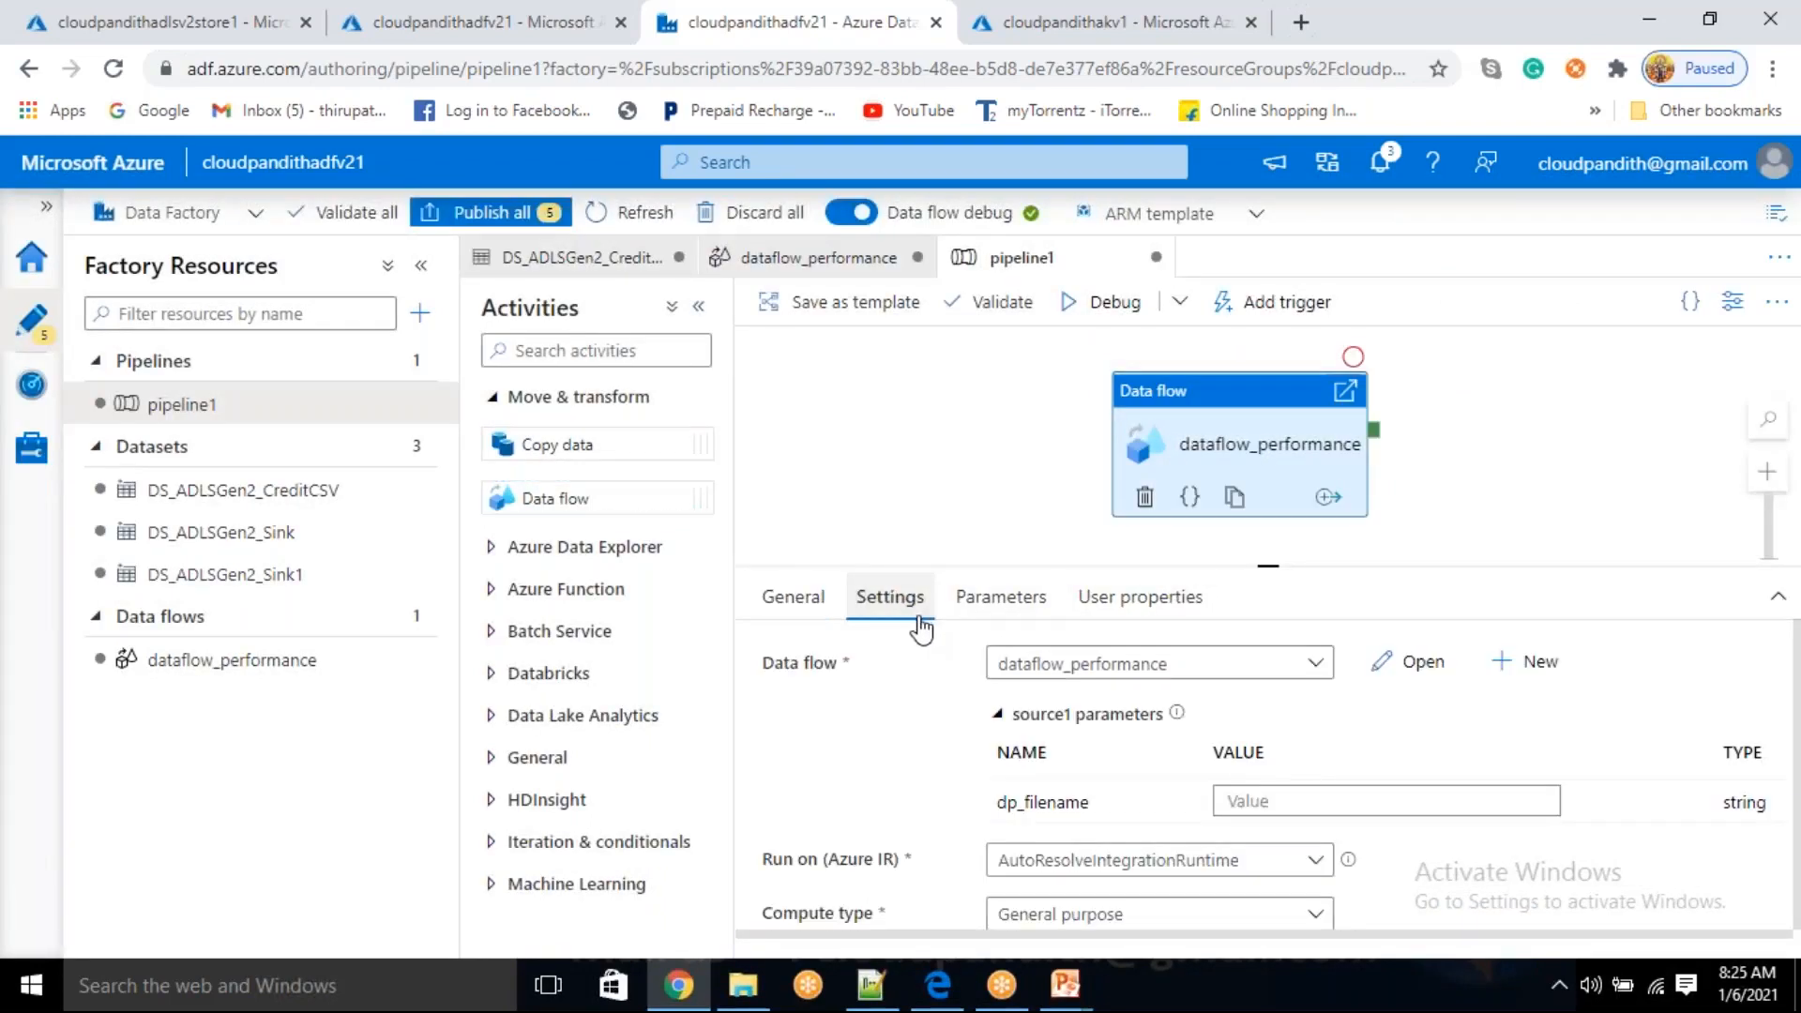
pyautogui.click(1243, 798)
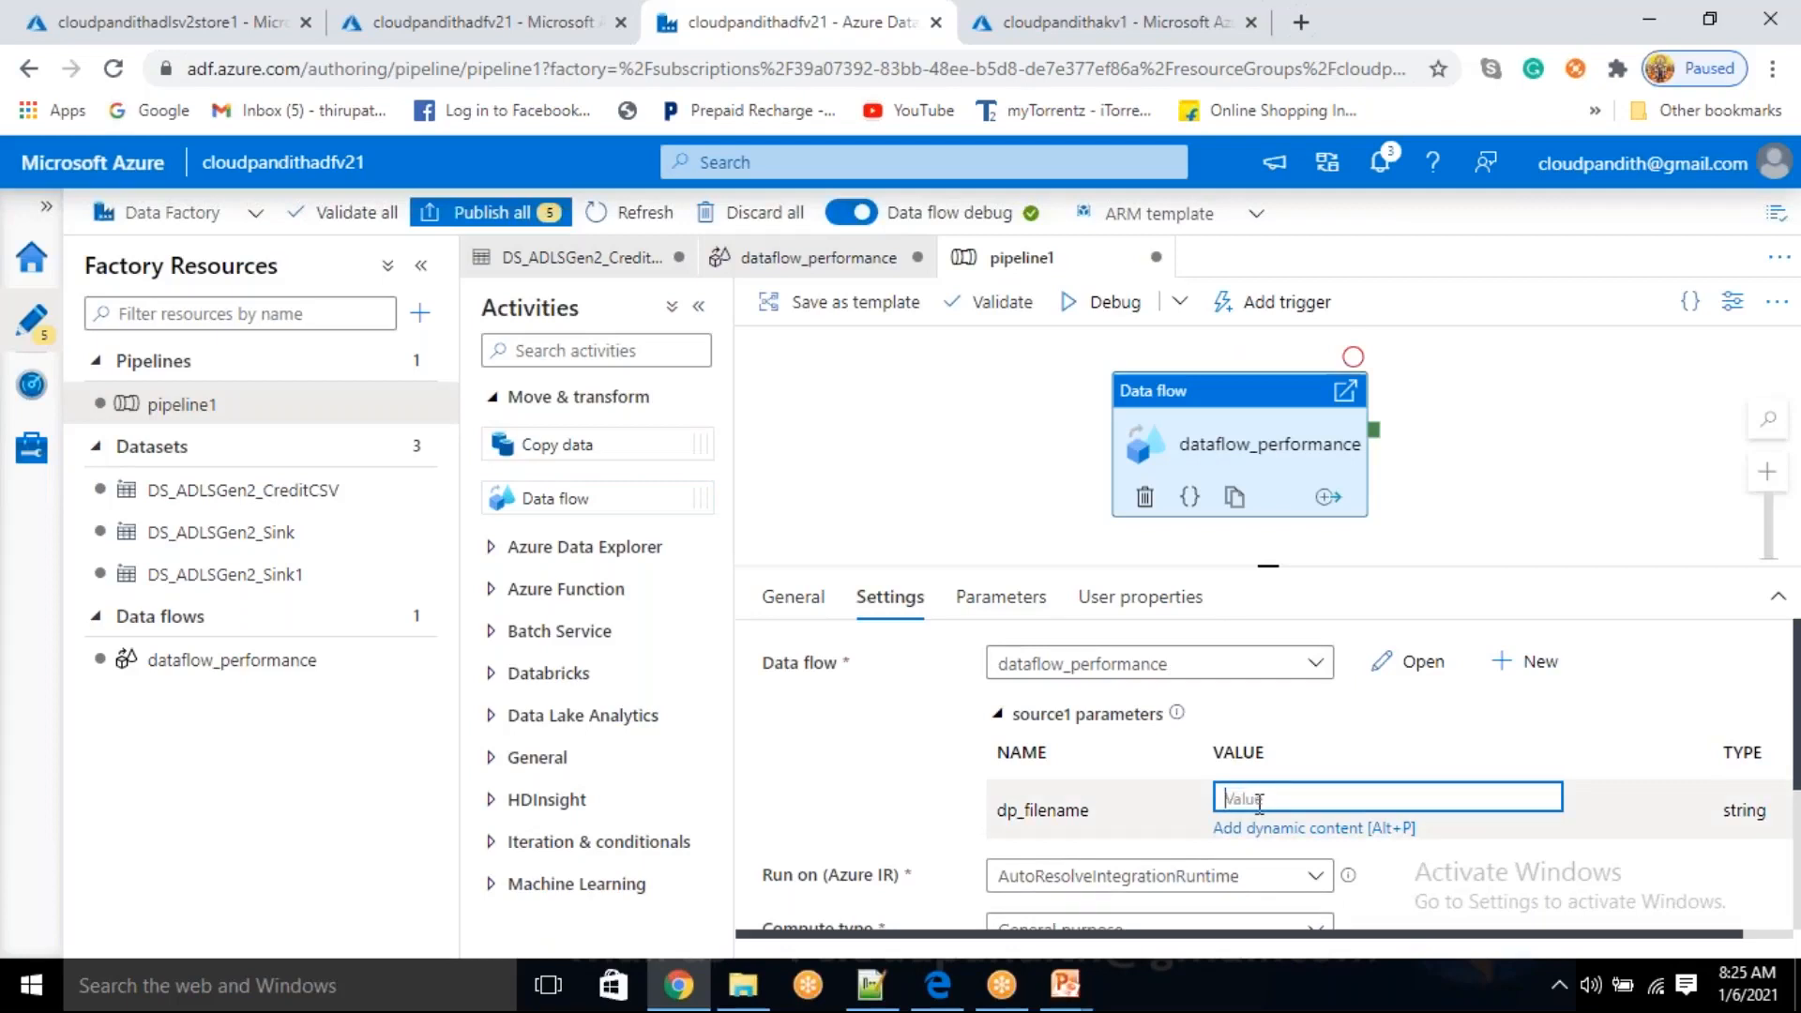
pyautogui.click(1001, 597)
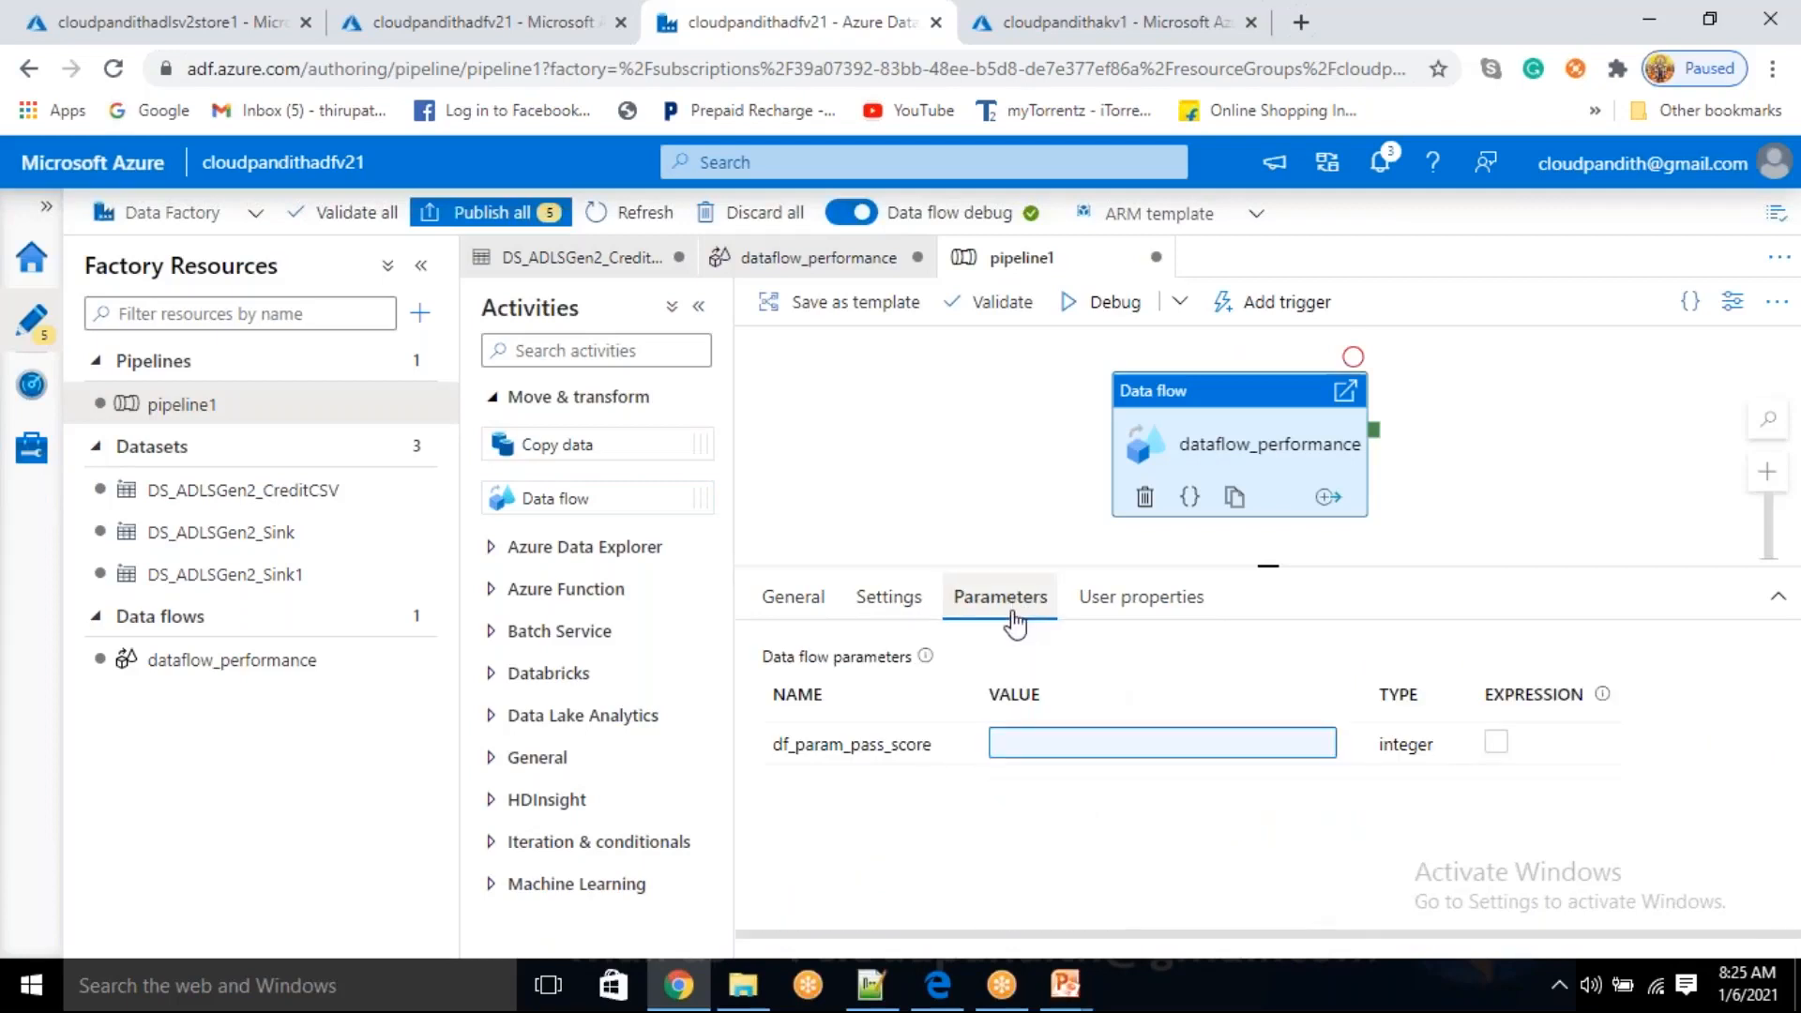
pyautogui.click(1098, 760)
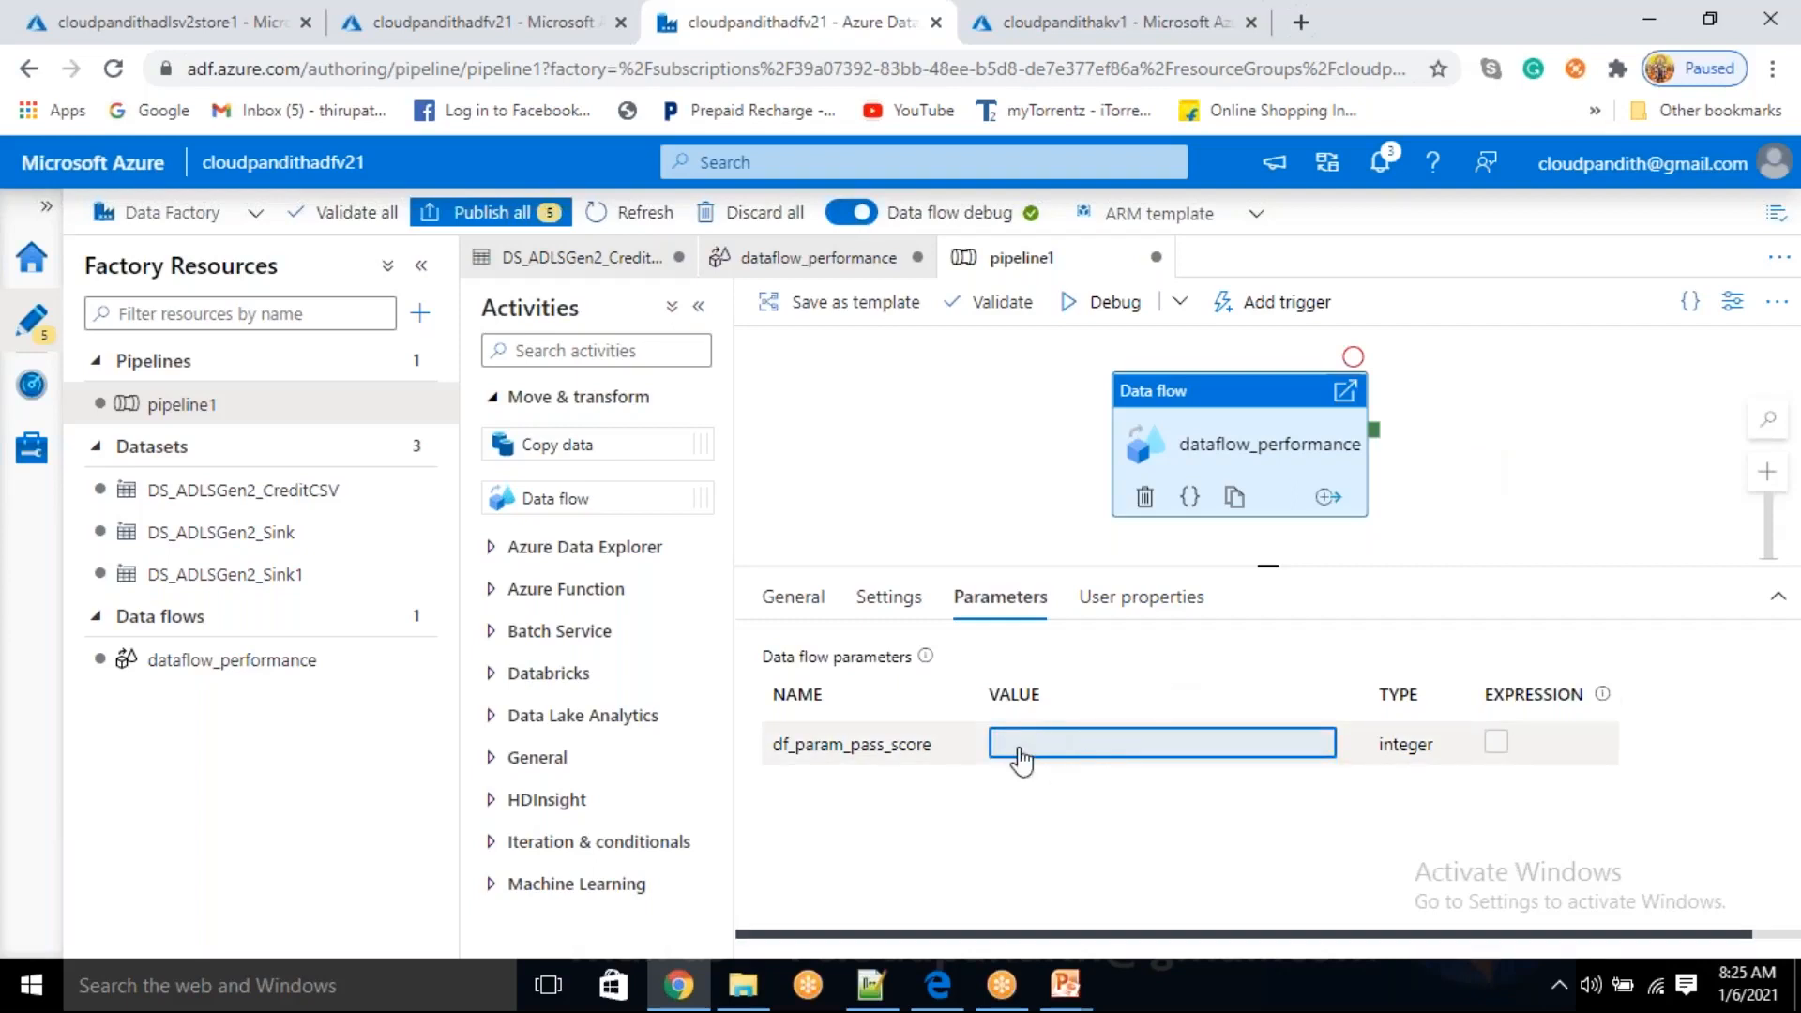
pyautogui.click(907, 610)
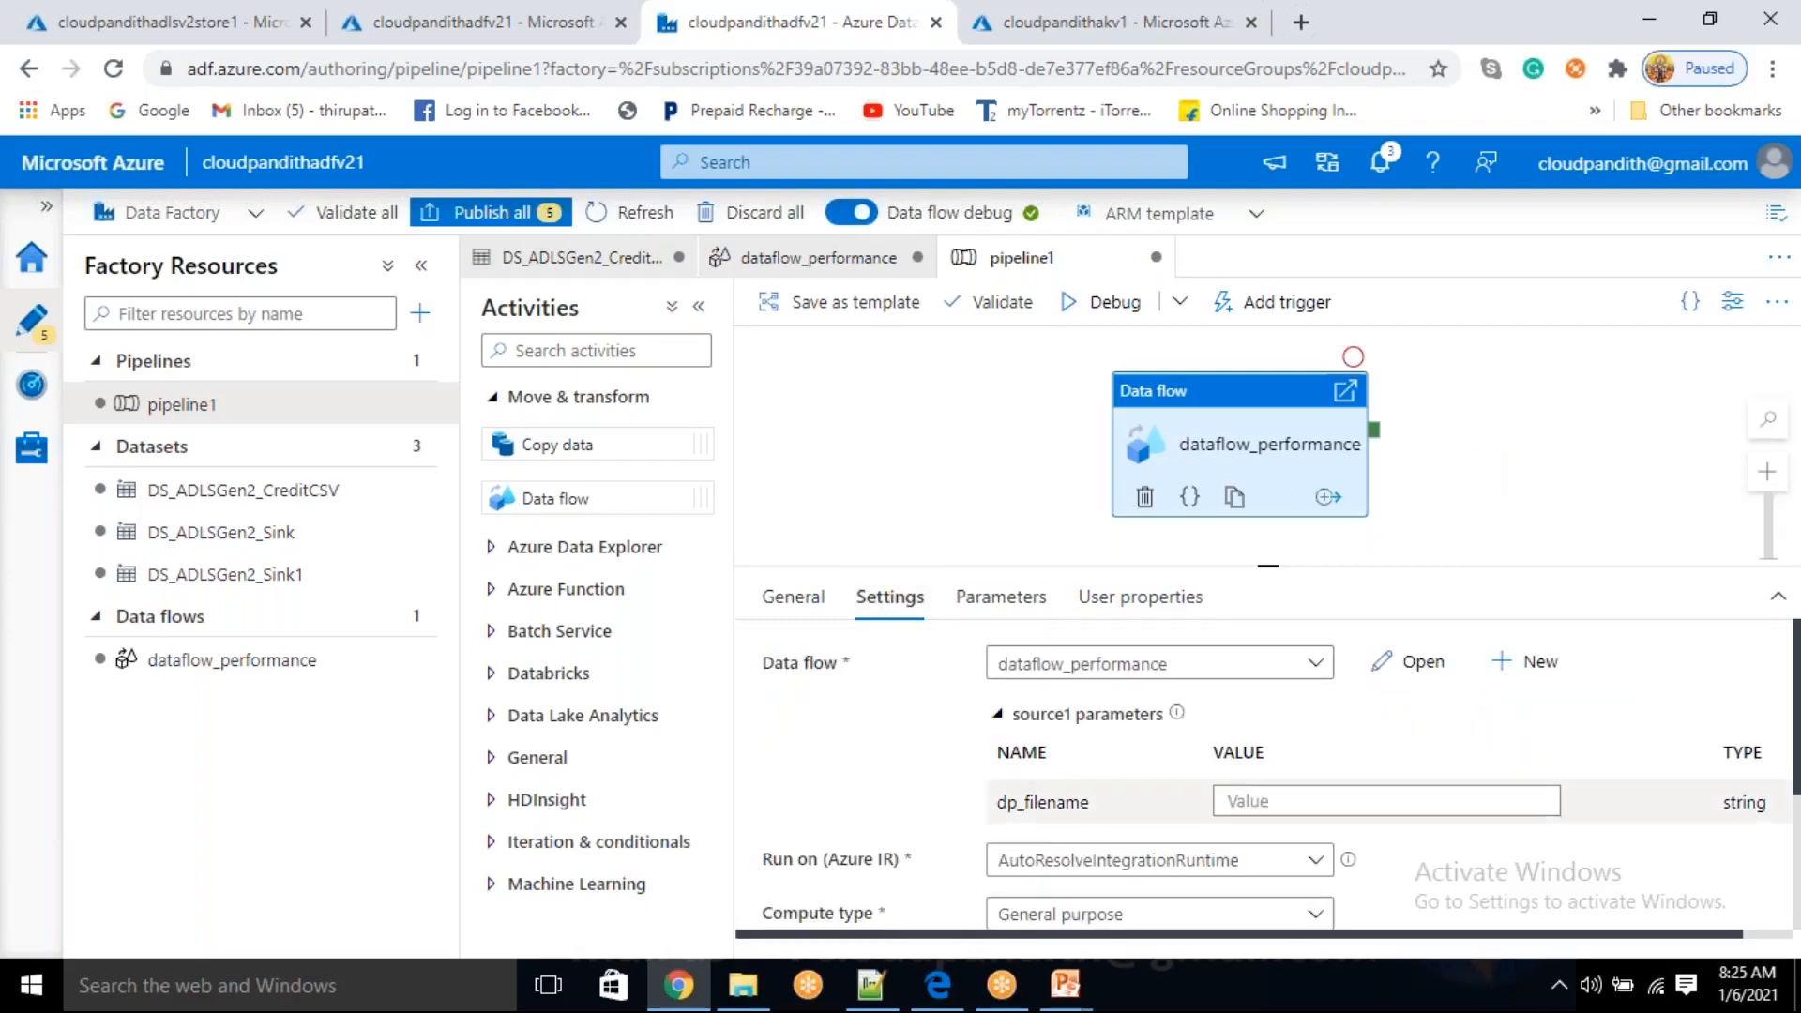
# - Add two parameters to pipeline1 named pp_filename and pp_passscore
pyautogui.click(1546, 431)
pyautogui.moveTo(1269, 896); pyautogui.dragTo(1307, 603)
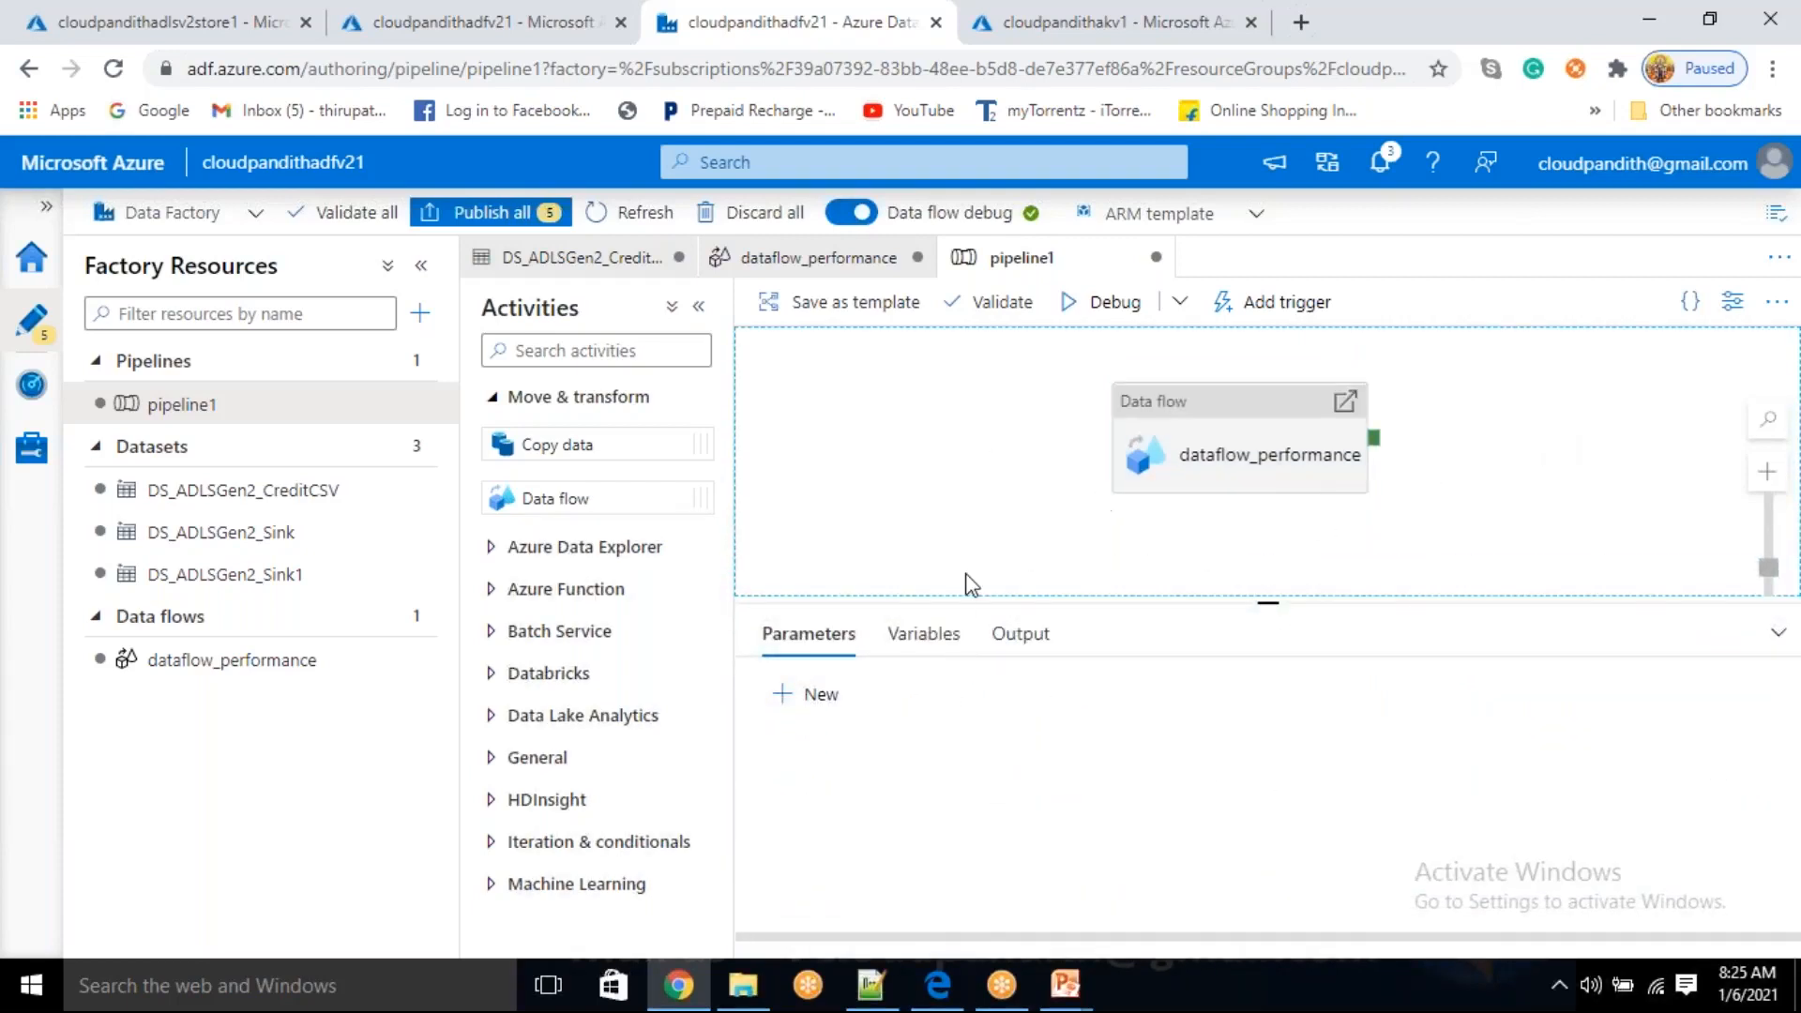
pyautogui.click(822, 700)
pyautogui.click(823, 704)
pyautogui.click(849, 805)
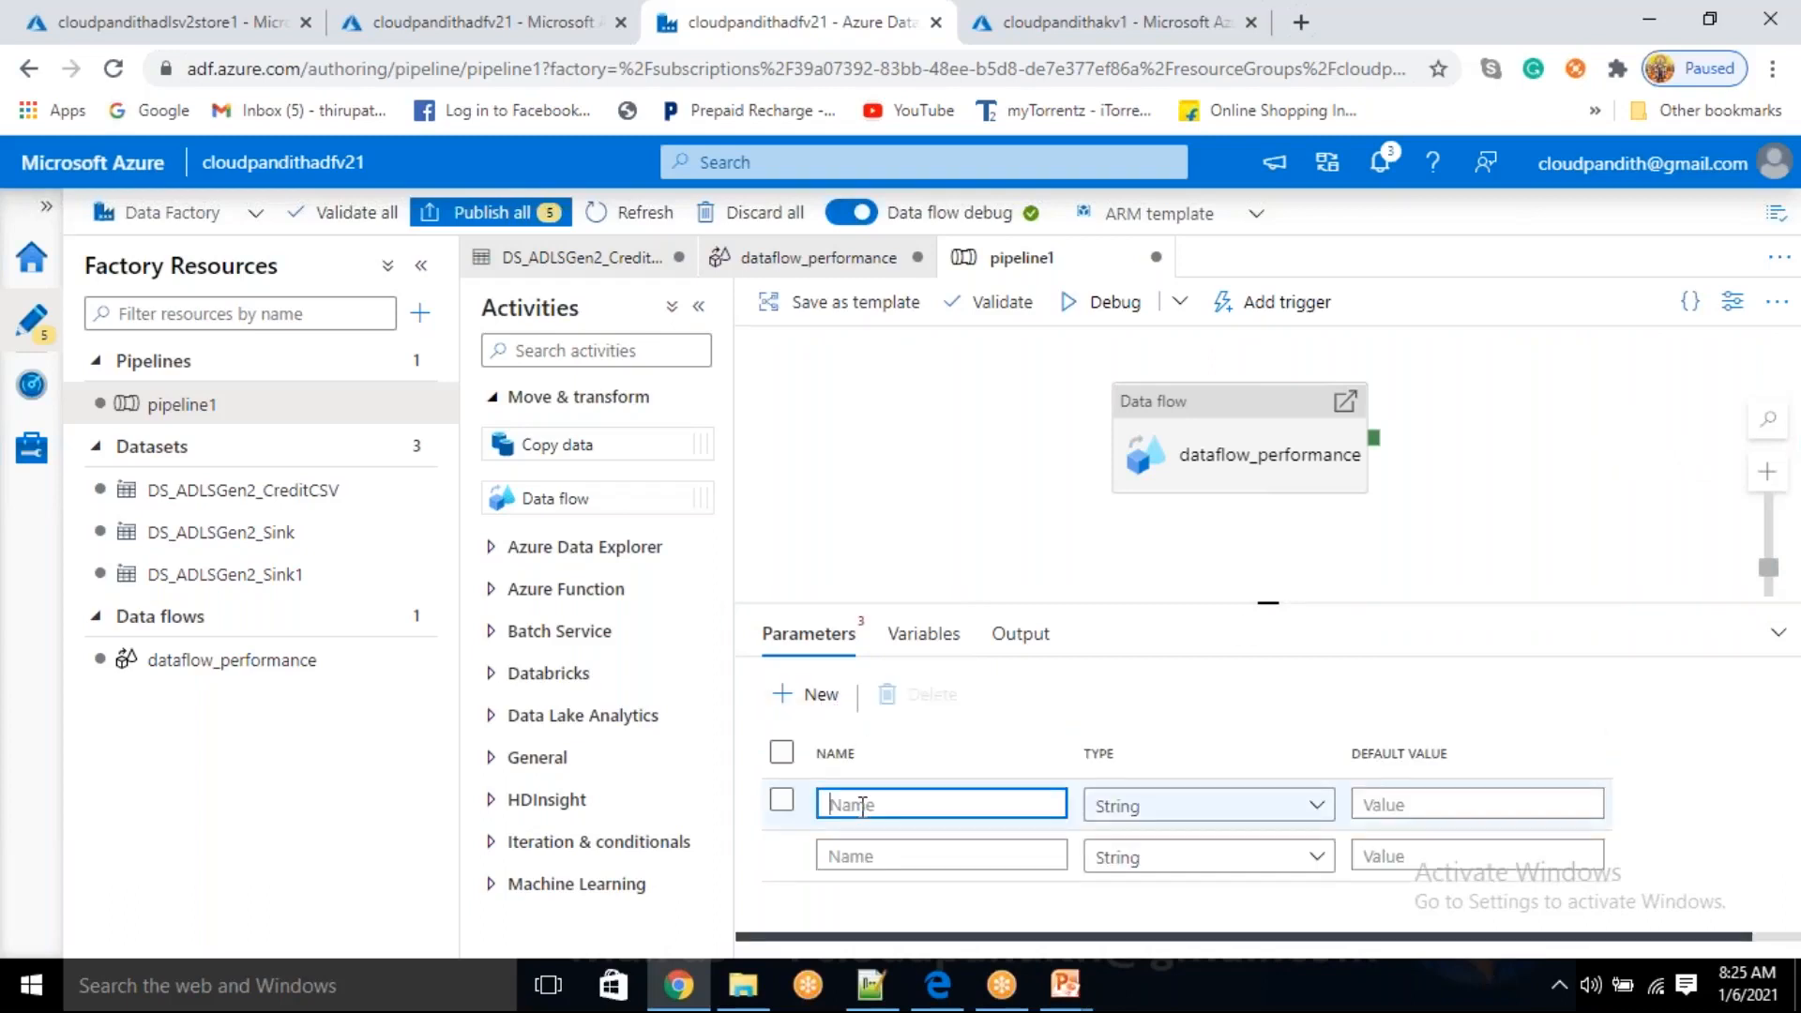
pyautogui.write('pp_filename')
pyautogui.click(887, 855)
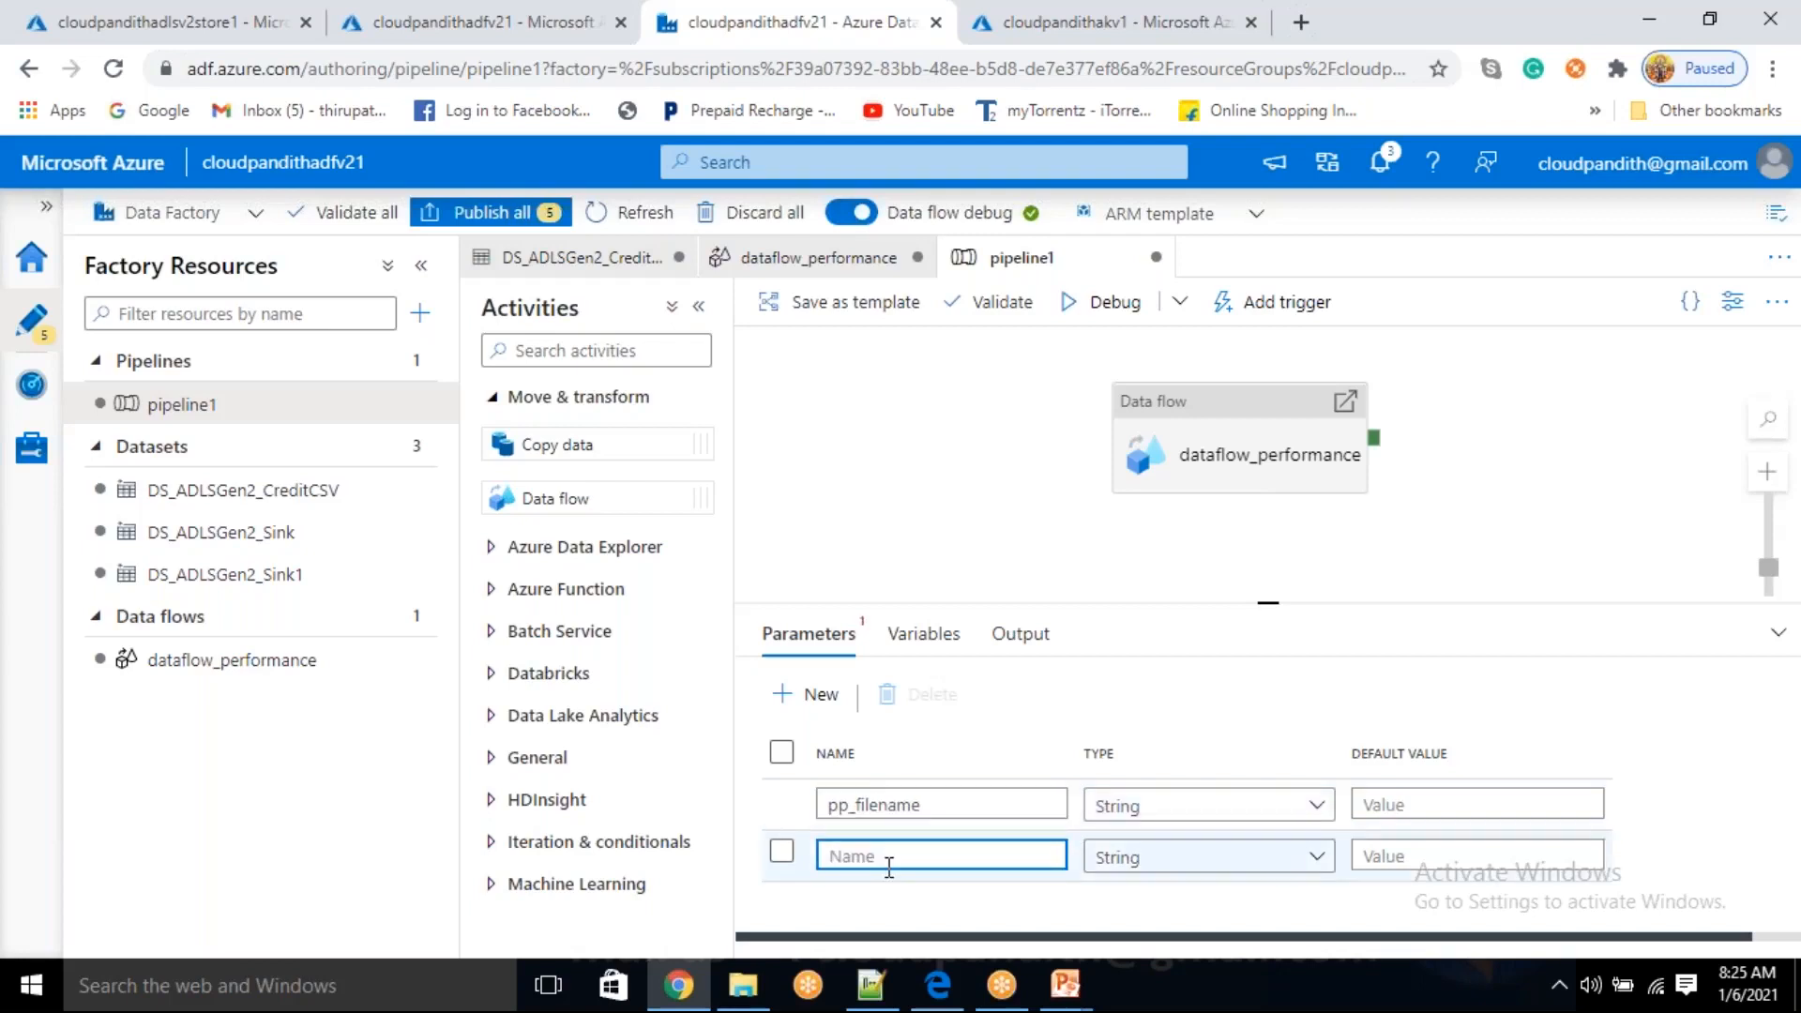
pyautogui.write('pp_passscore')
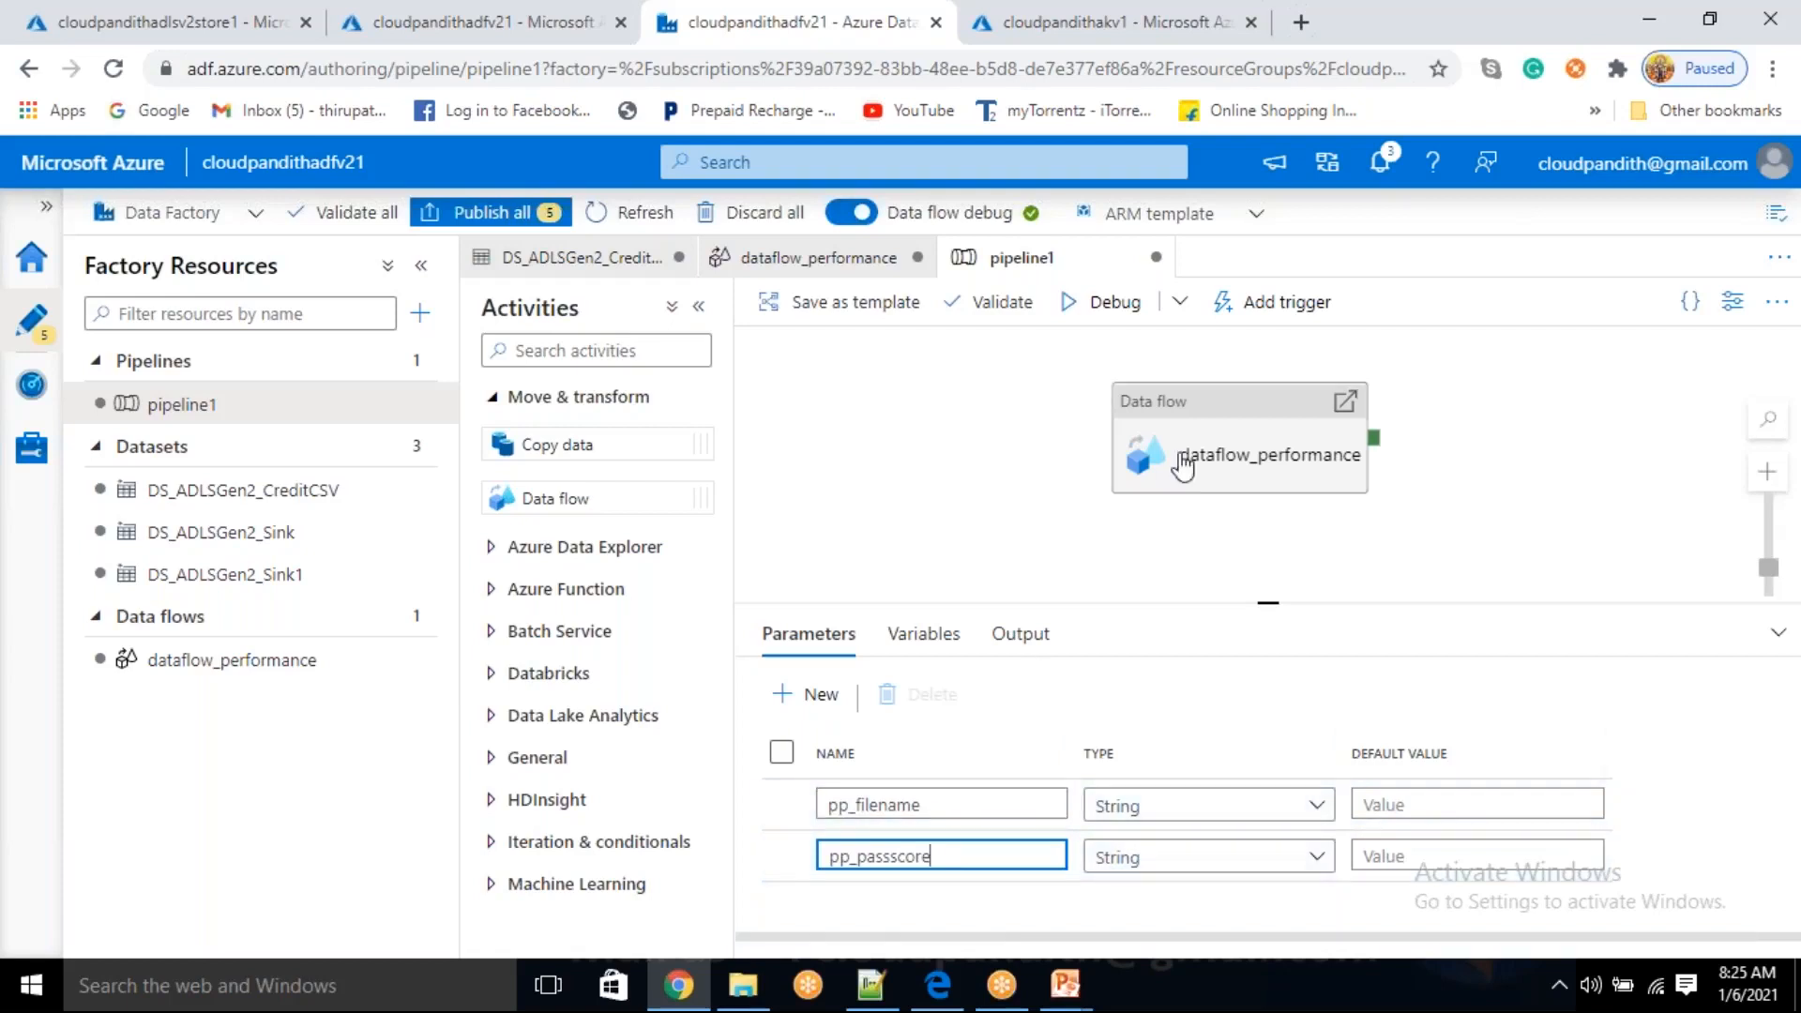
pyautogui.click(1229, 450)
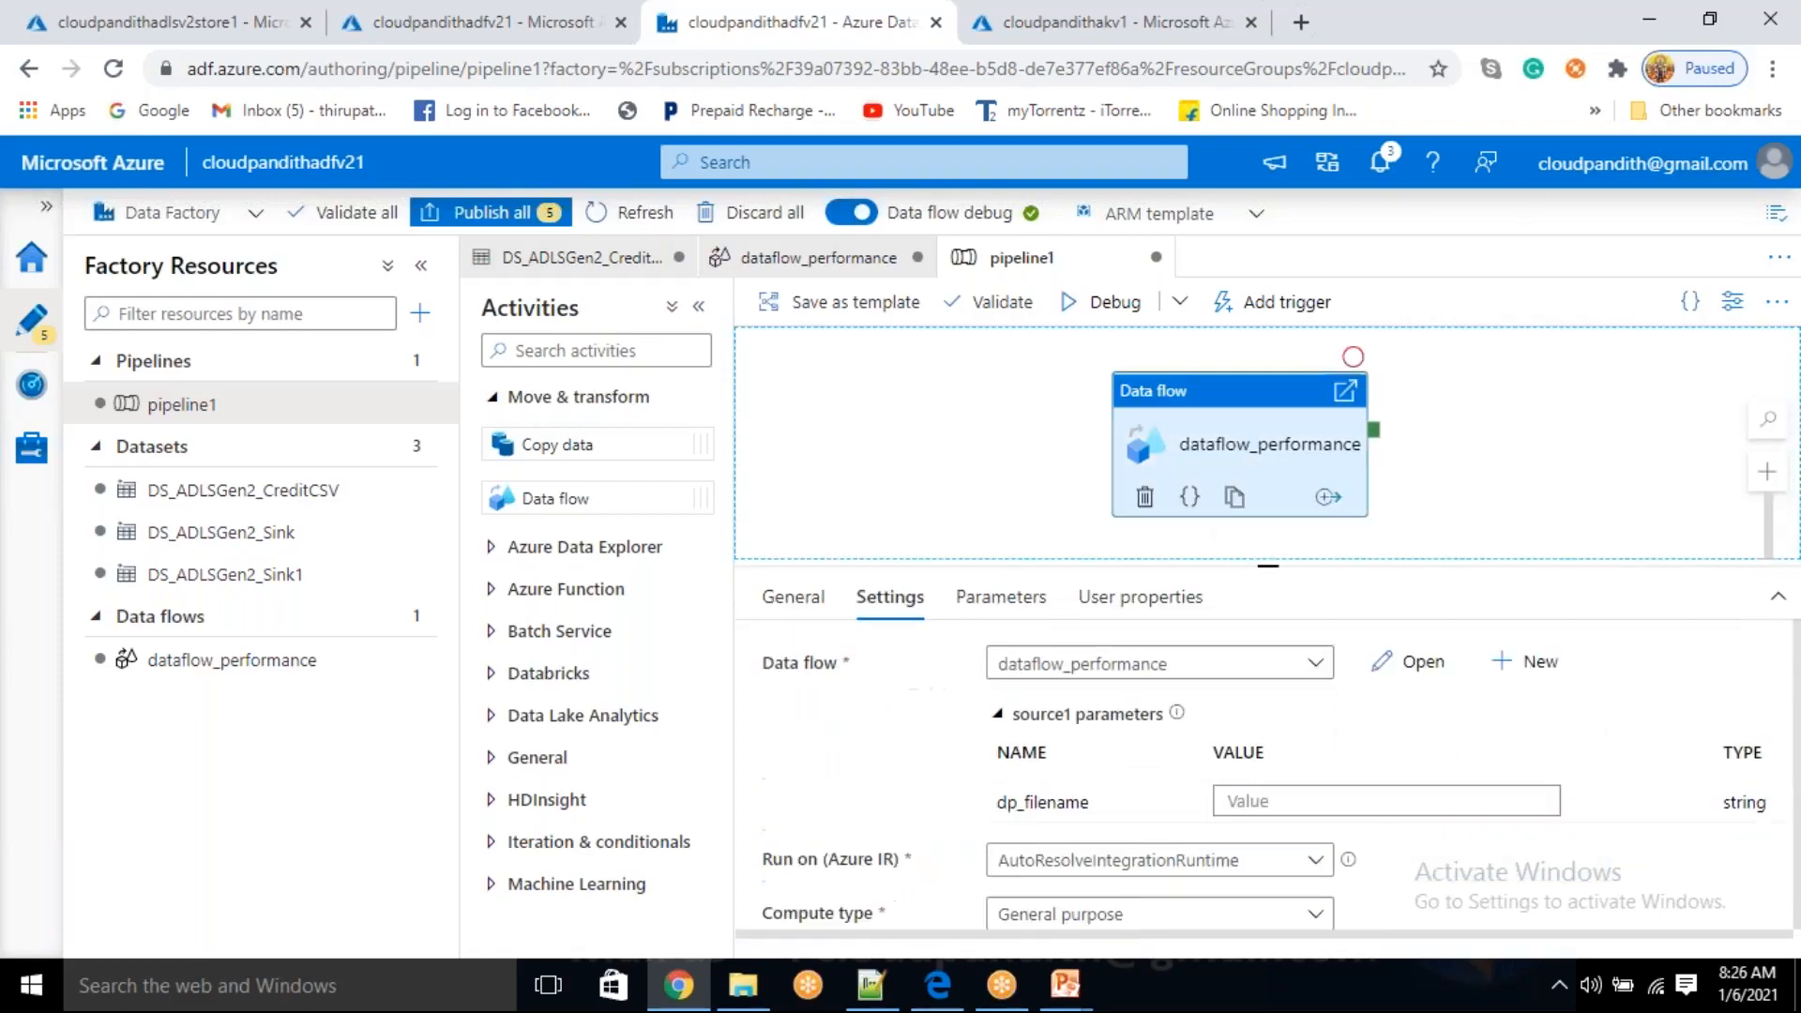
pyautogui.click(1235, 804)
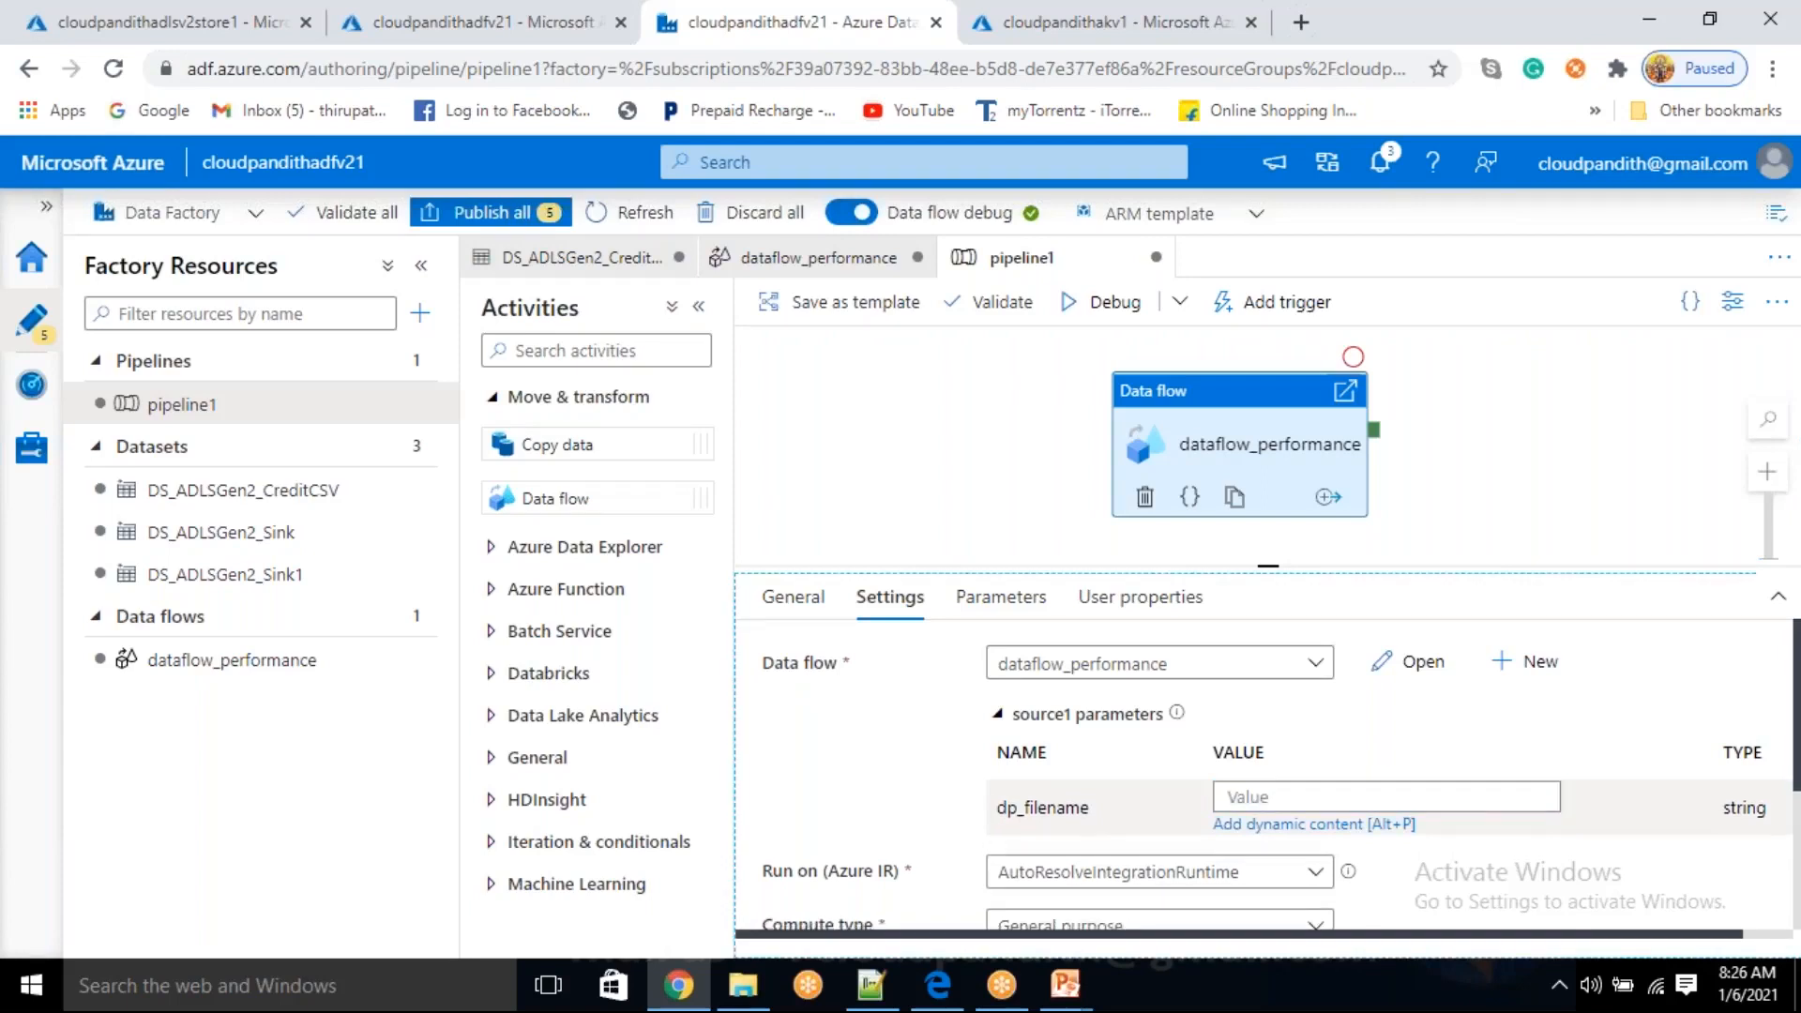
pyautogui.click(1257, 827)
pyautogui.scroll(-5, 1254, 793)
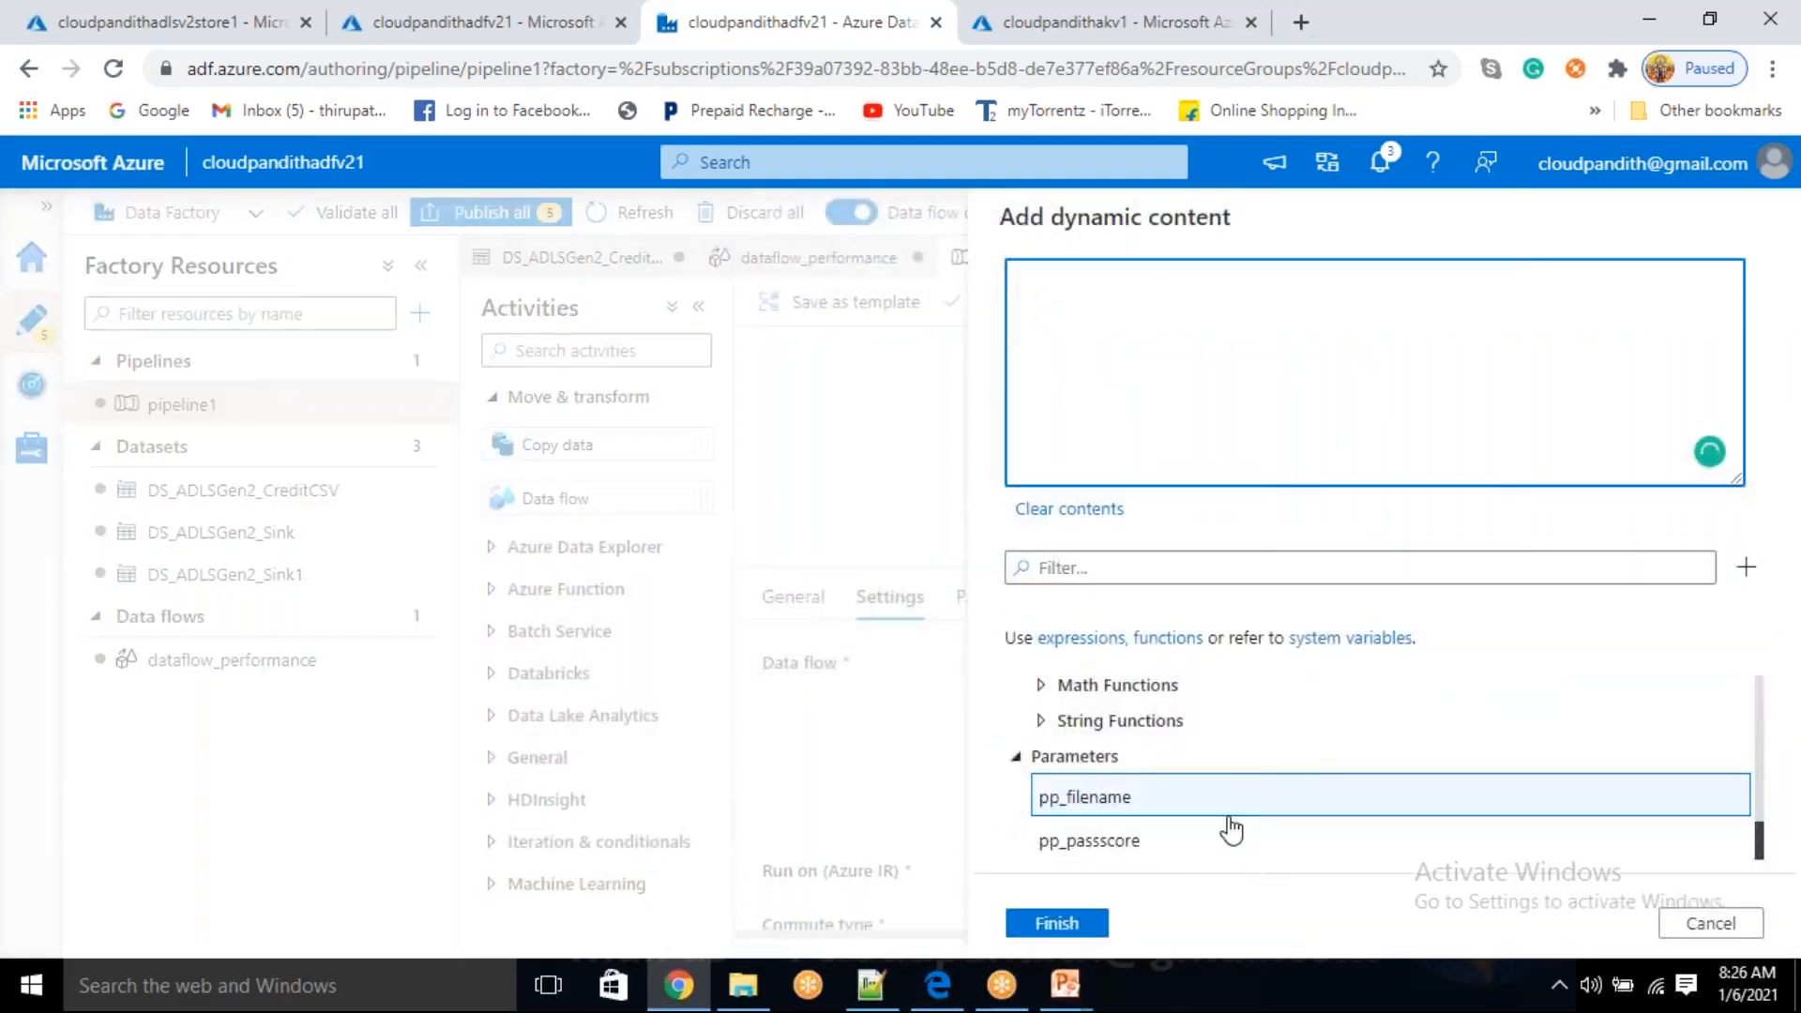
pyautogui.click(1129, 799)
pyautogui.click(1079, 925)
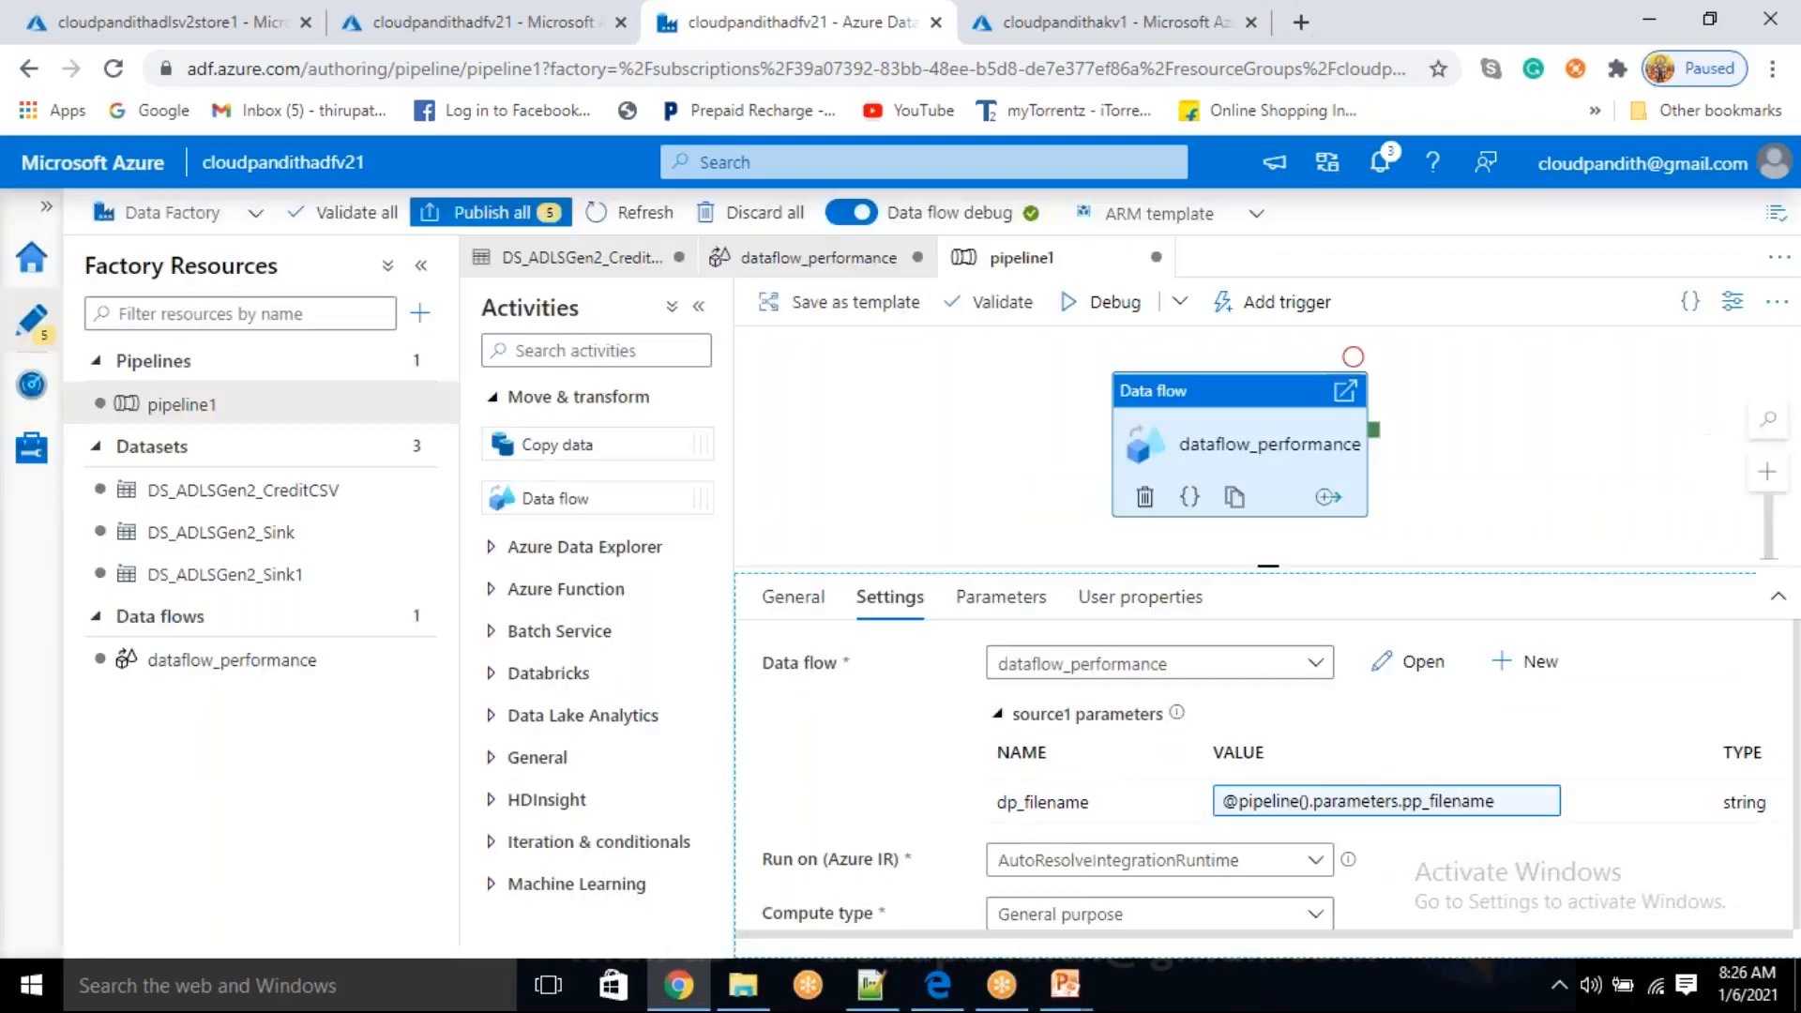
pyautogui.click(993, 616)
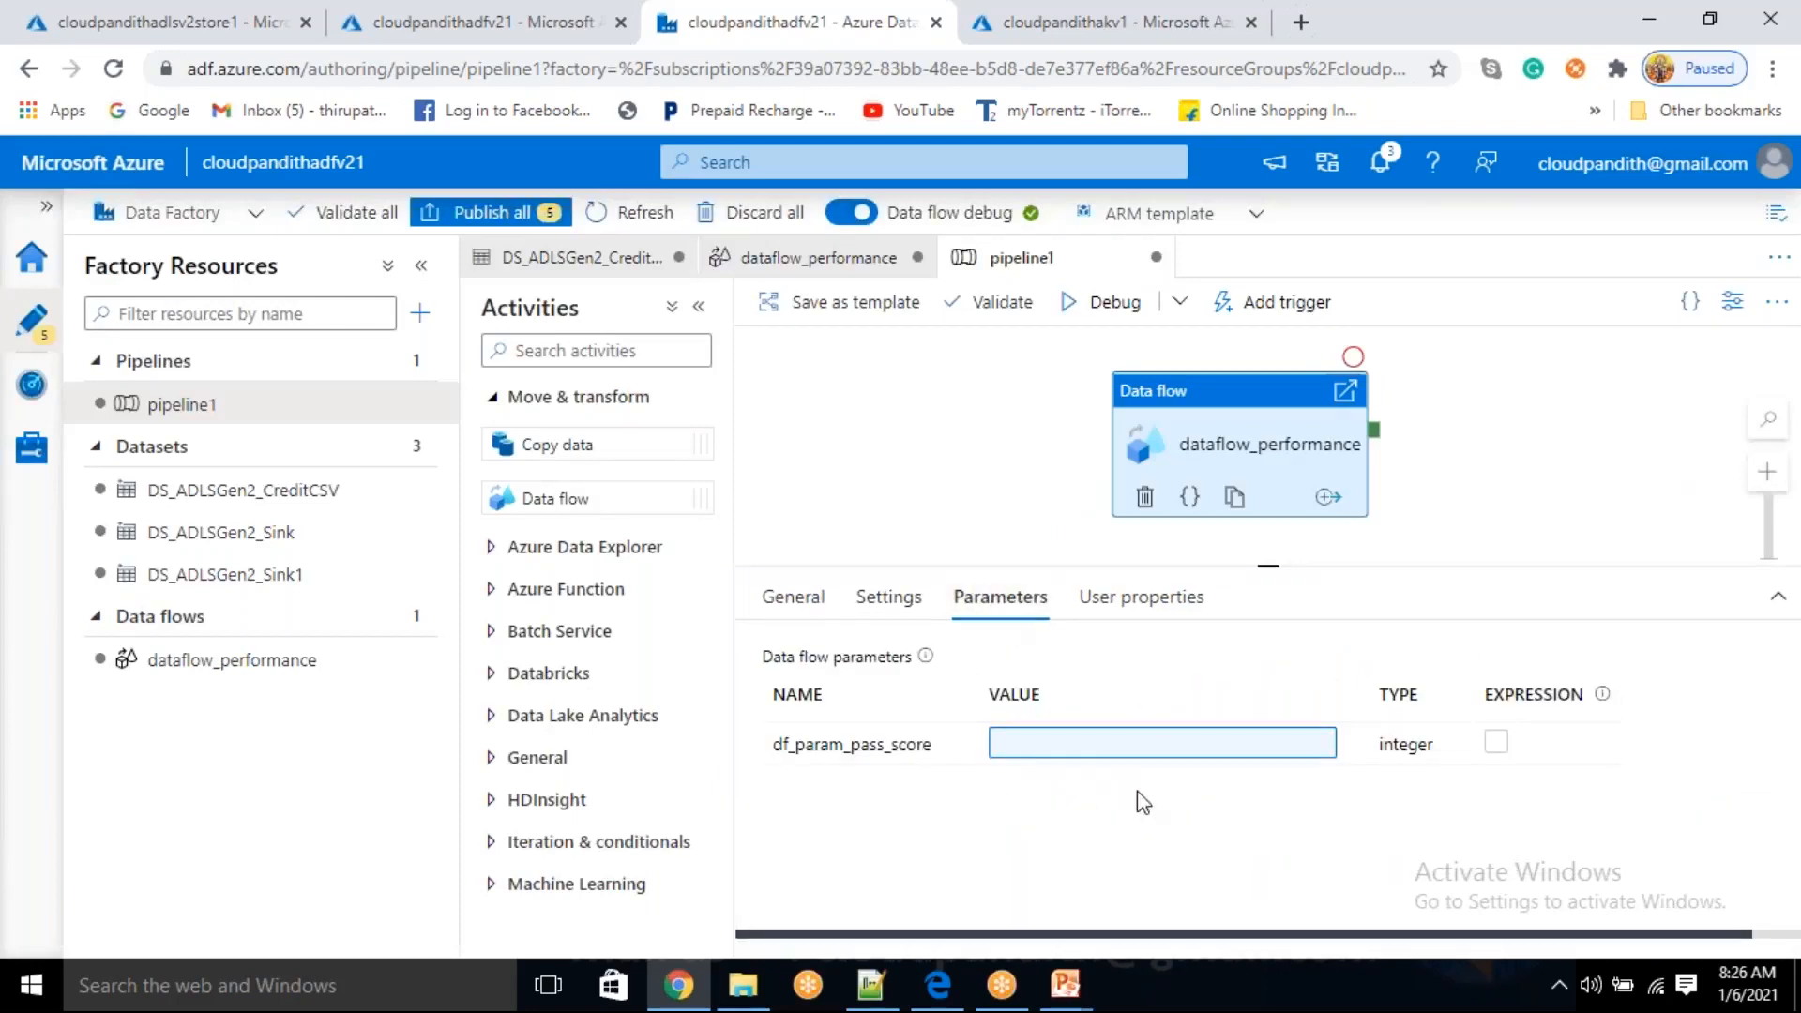
pyautogui.click(1097, 745)
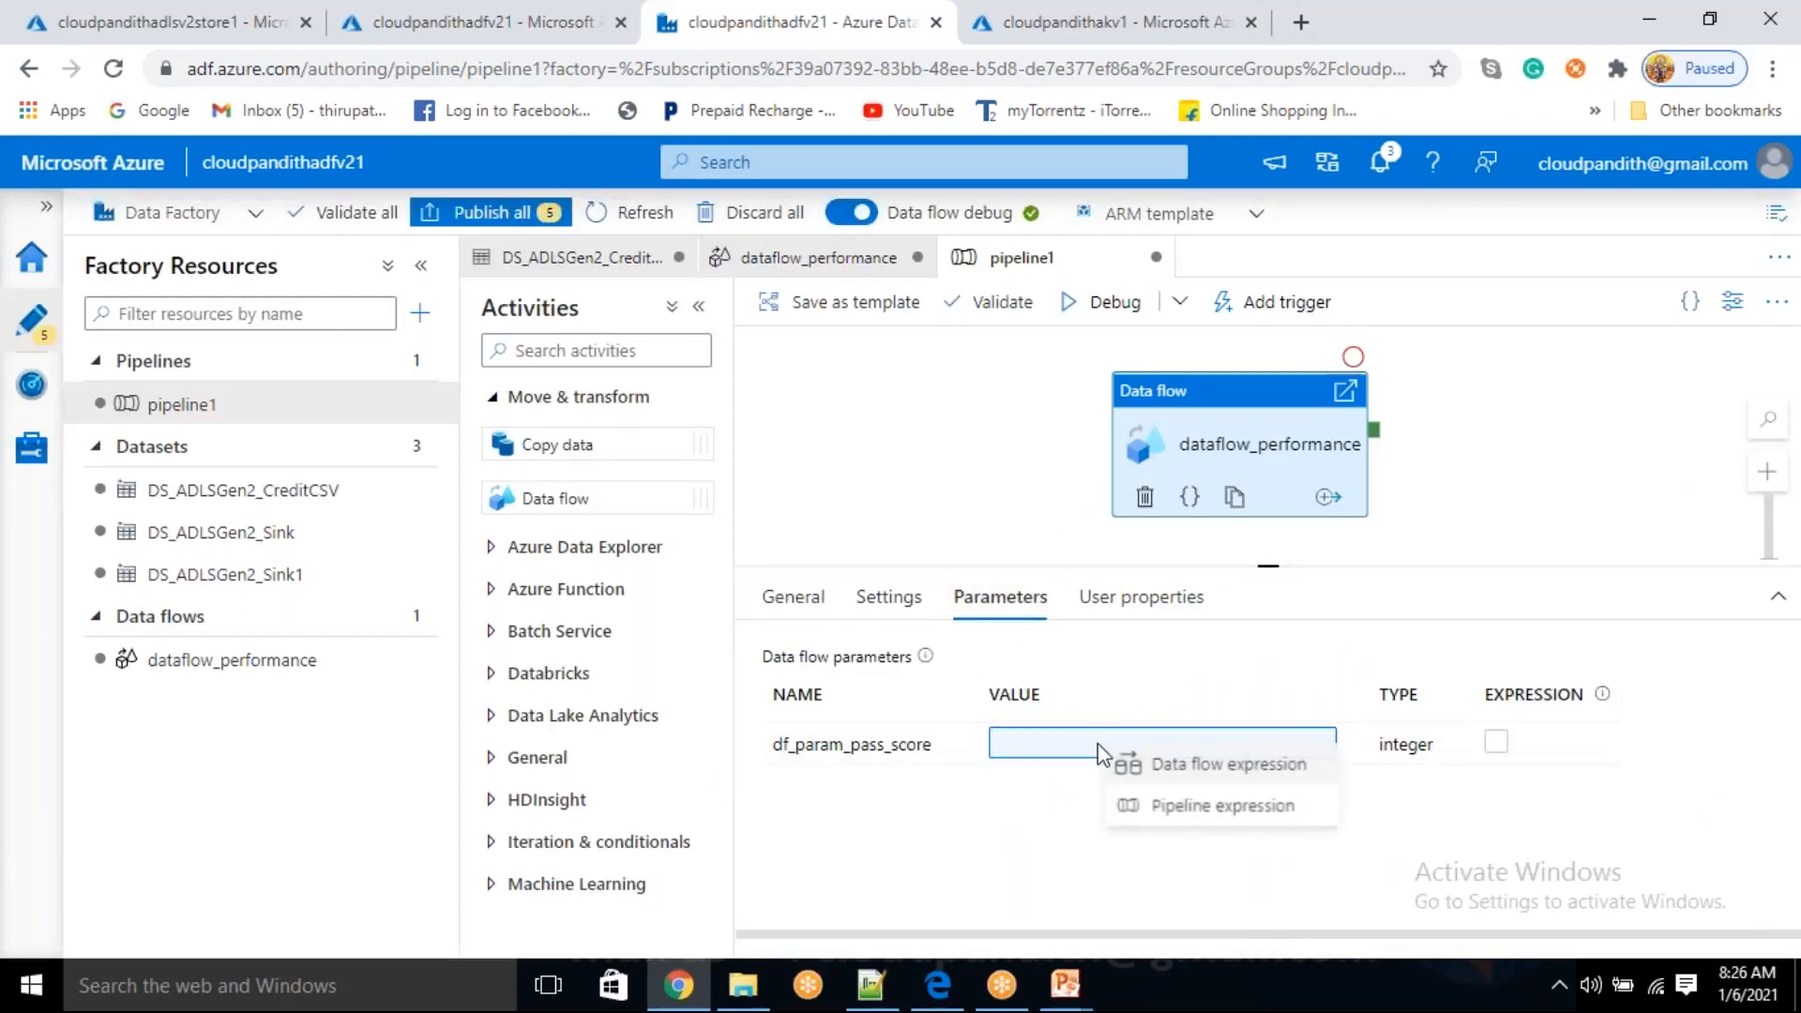
pyautogui.click(1180, 813)
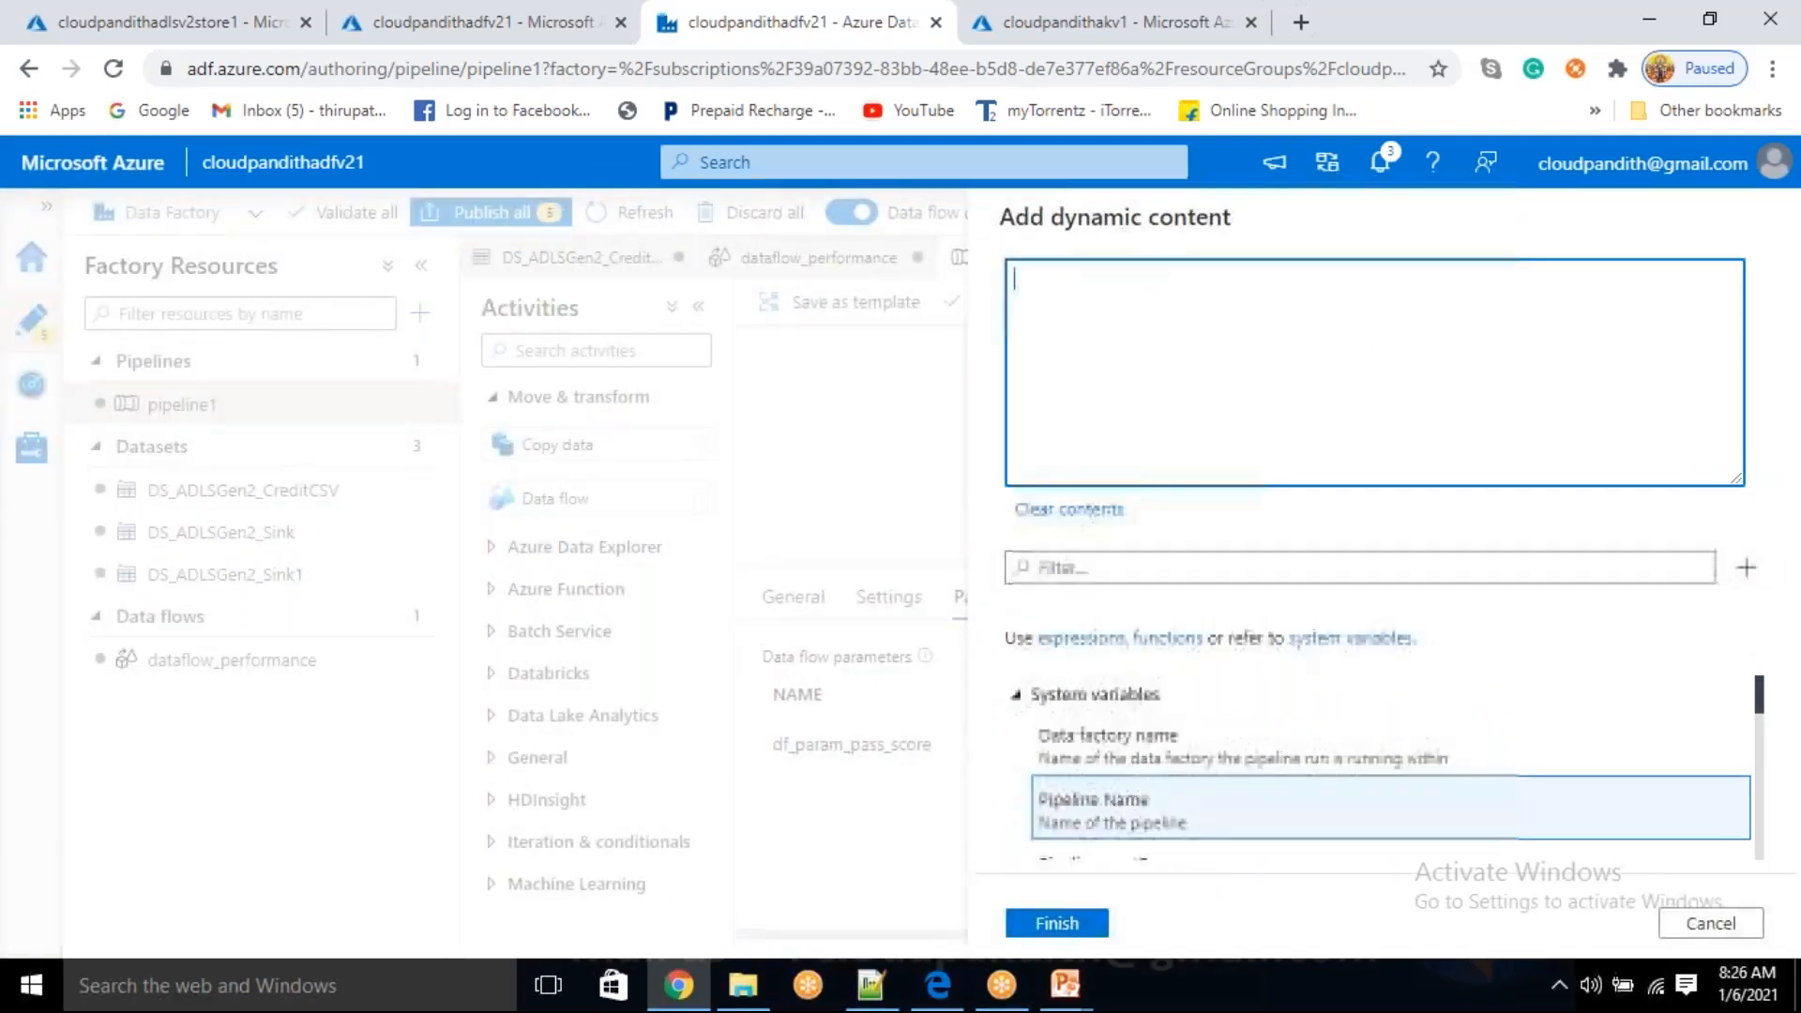
pyautogui.scroll(-4, 1170, 832)
pyautogui.click(1140, 844)
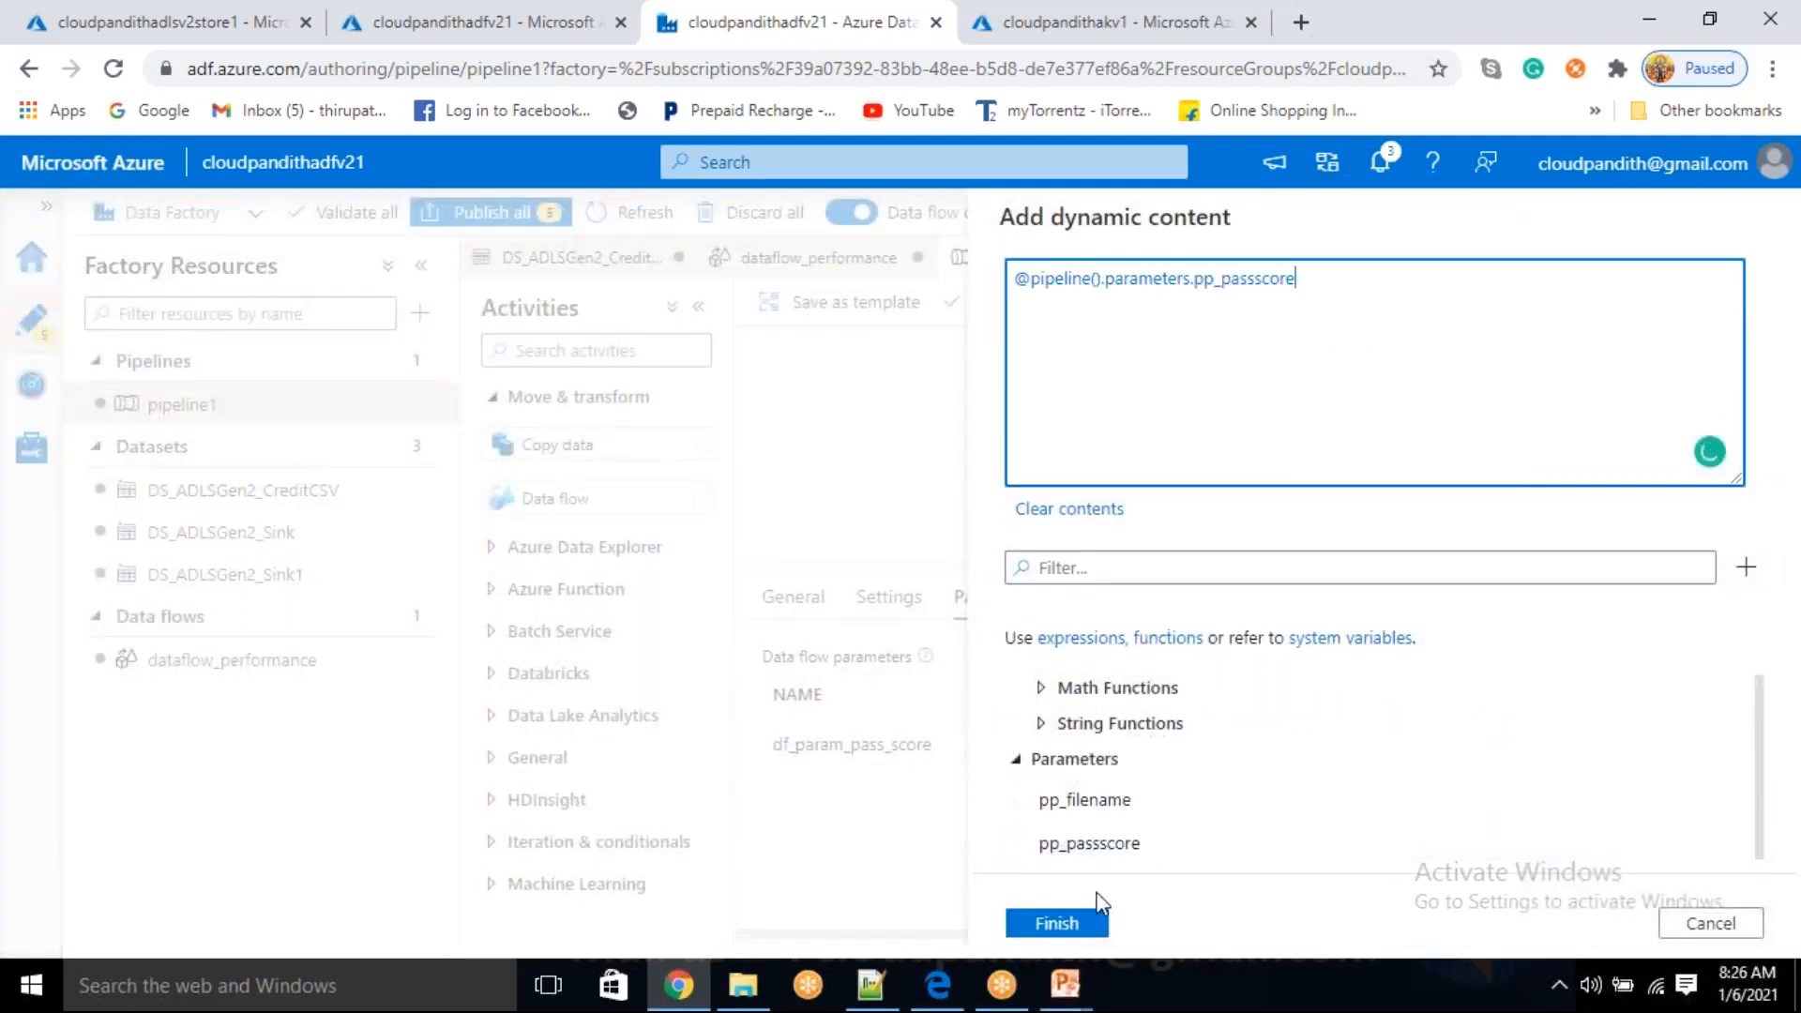
pyautogui.click(1065, 931)
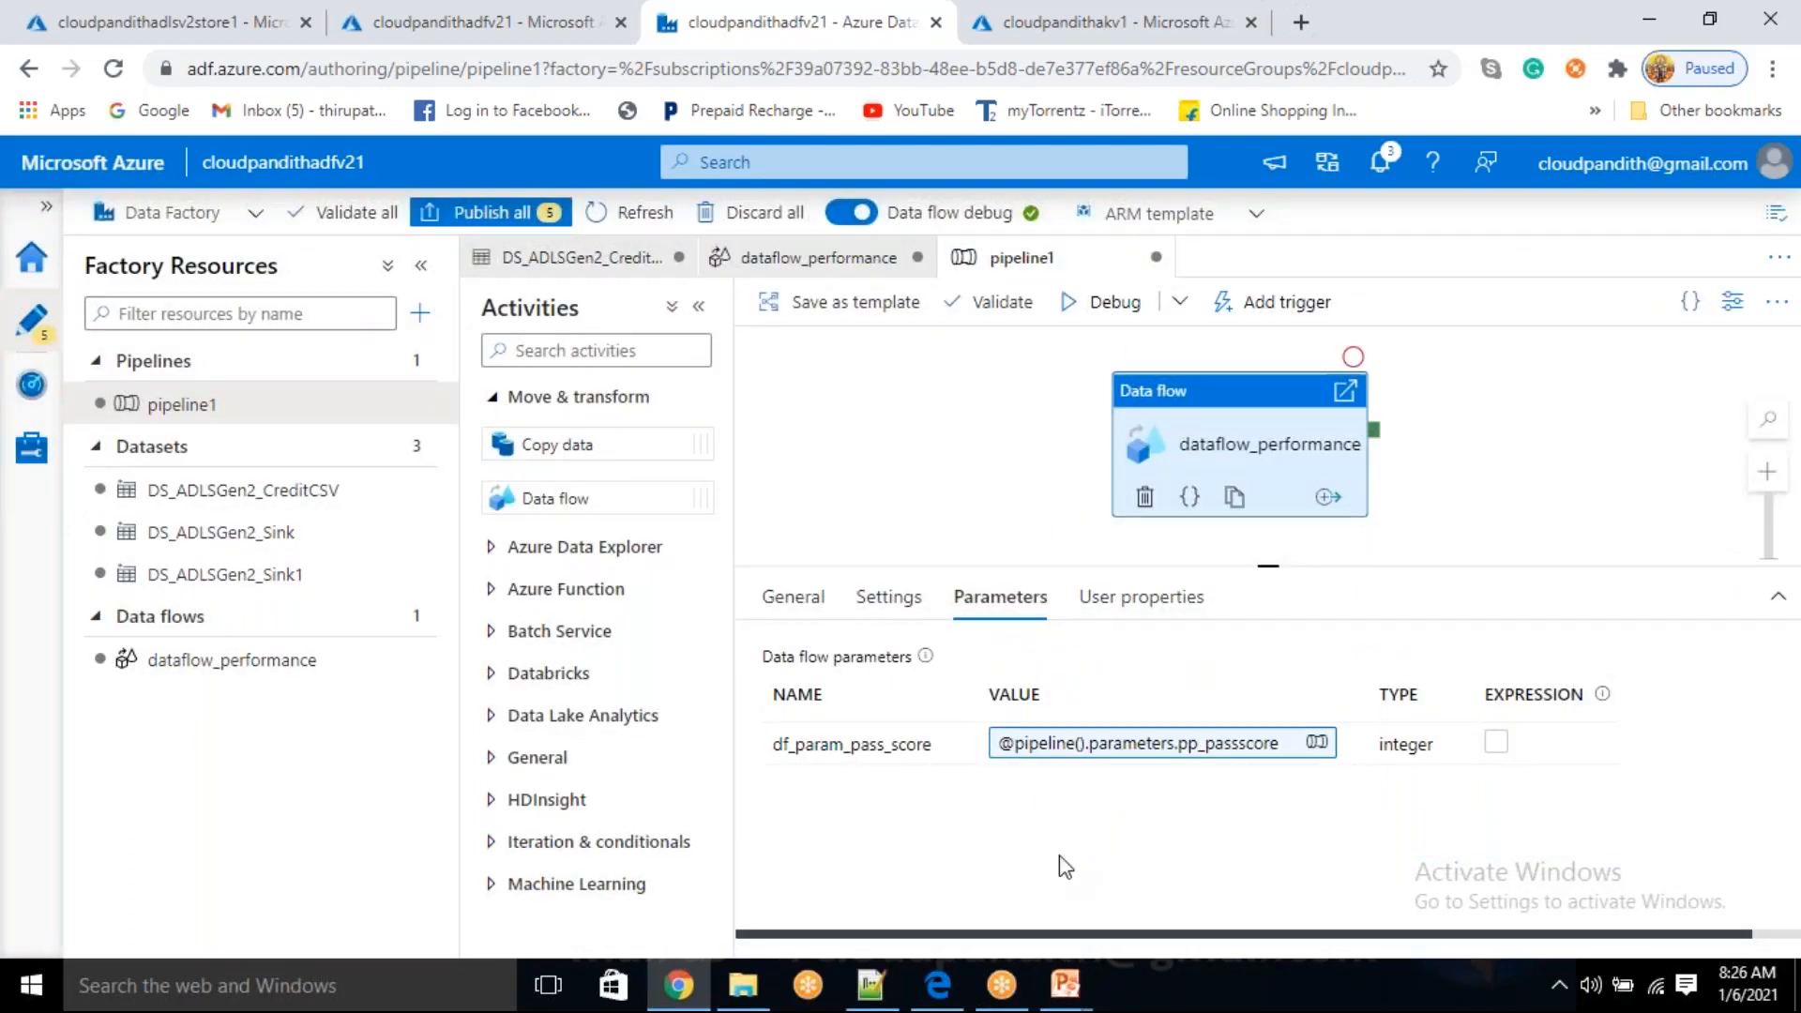
# - Change the type of the pipeline parameter pp_passscore to Int
pyautogui.click(1263, 51)
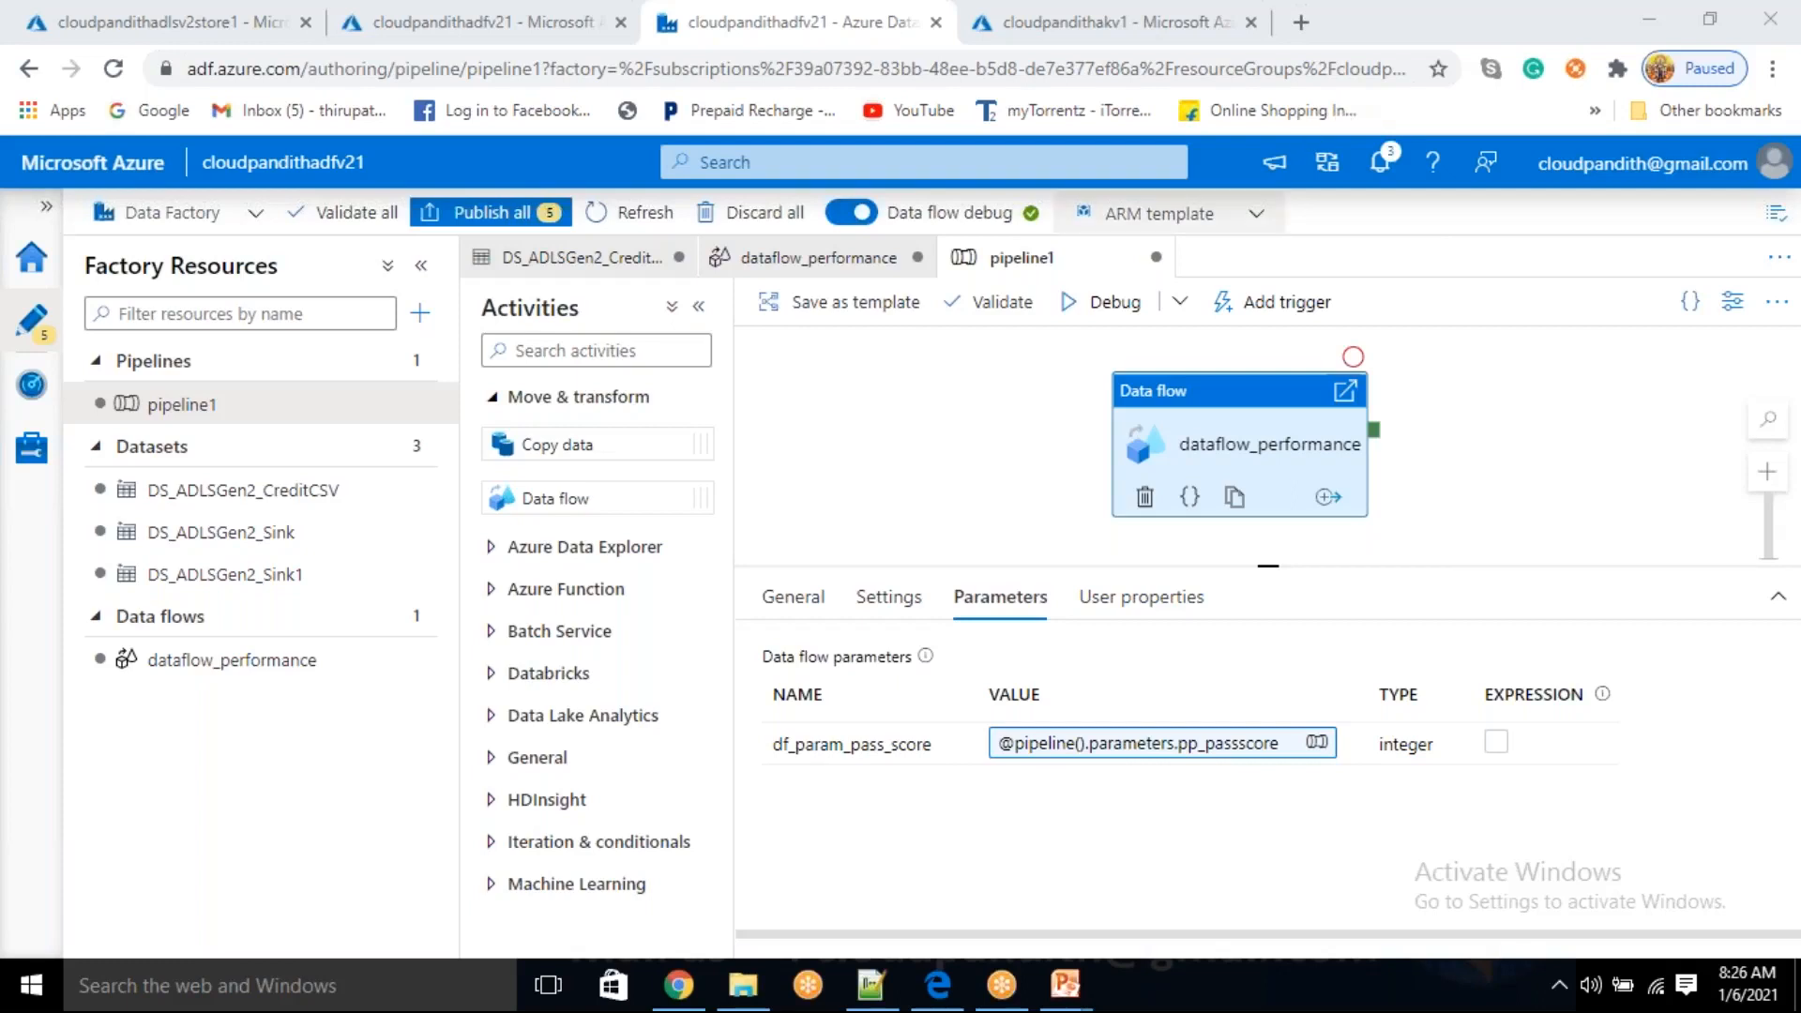
pyautogui.click(949, 486)
pyautogui.click(1138, 864)
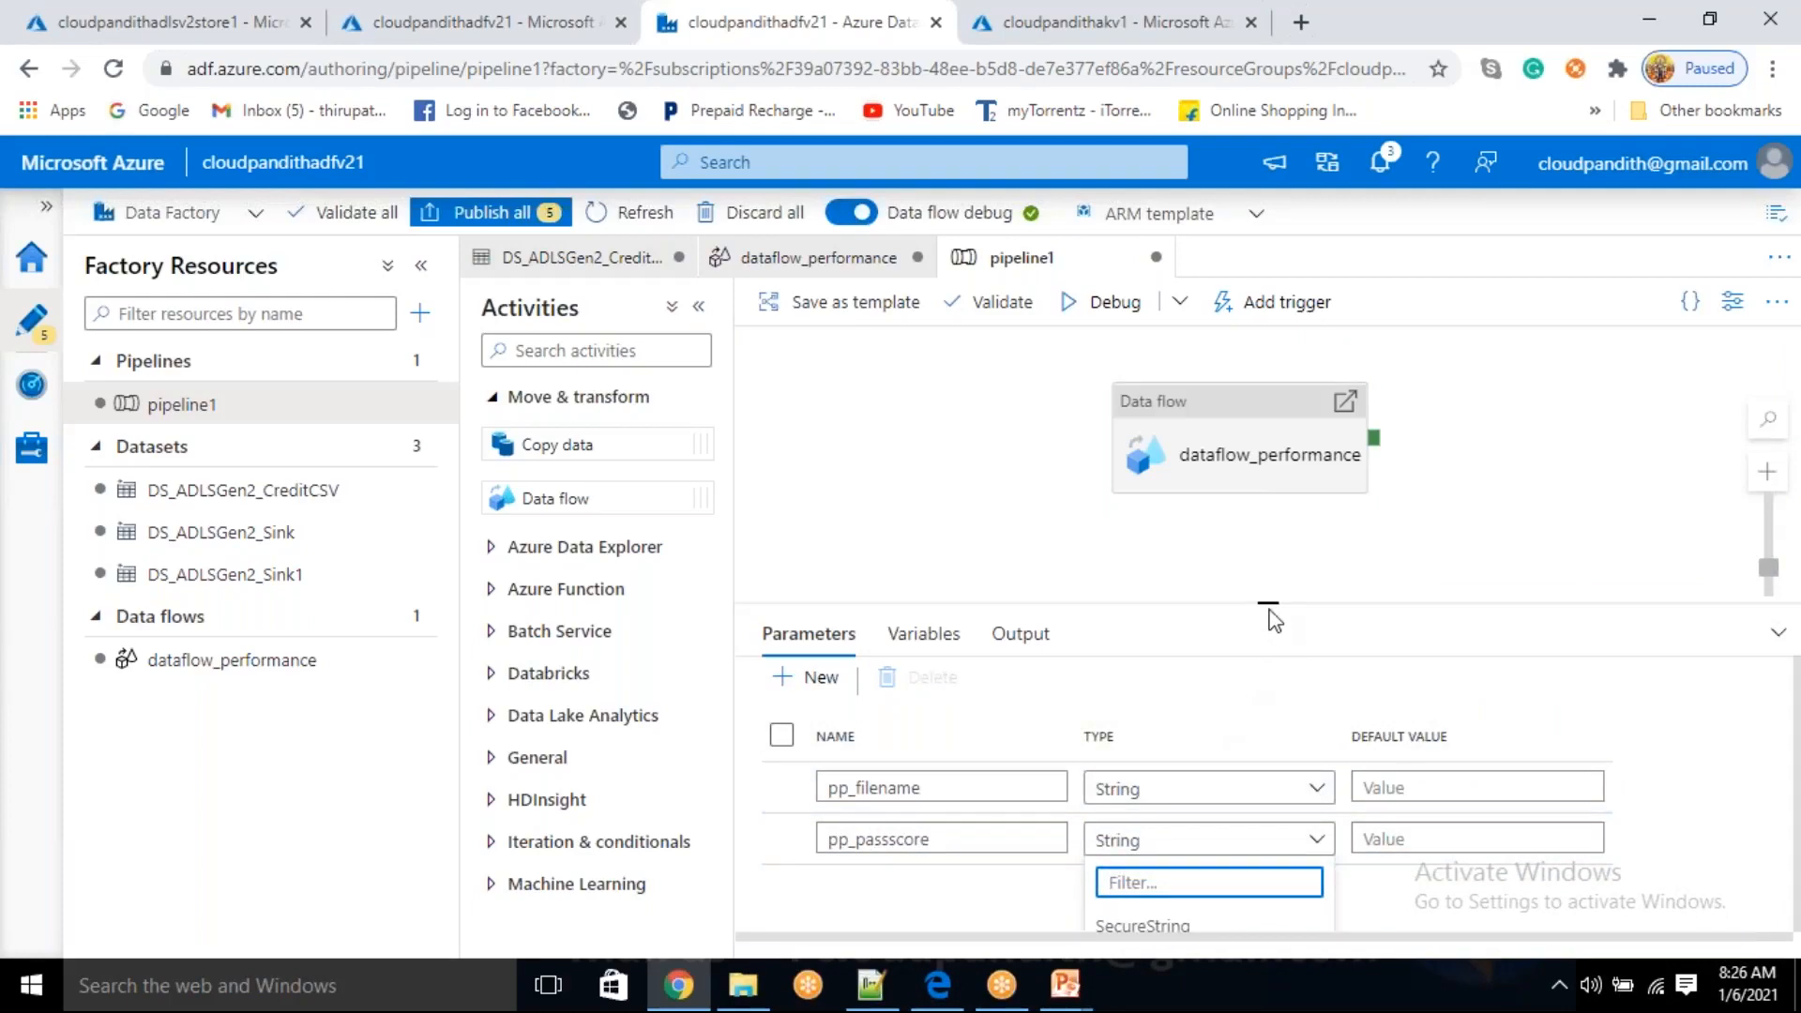
pyautogui.moveTo(1270, 597); pyautogui.dragTo(1268, 373)
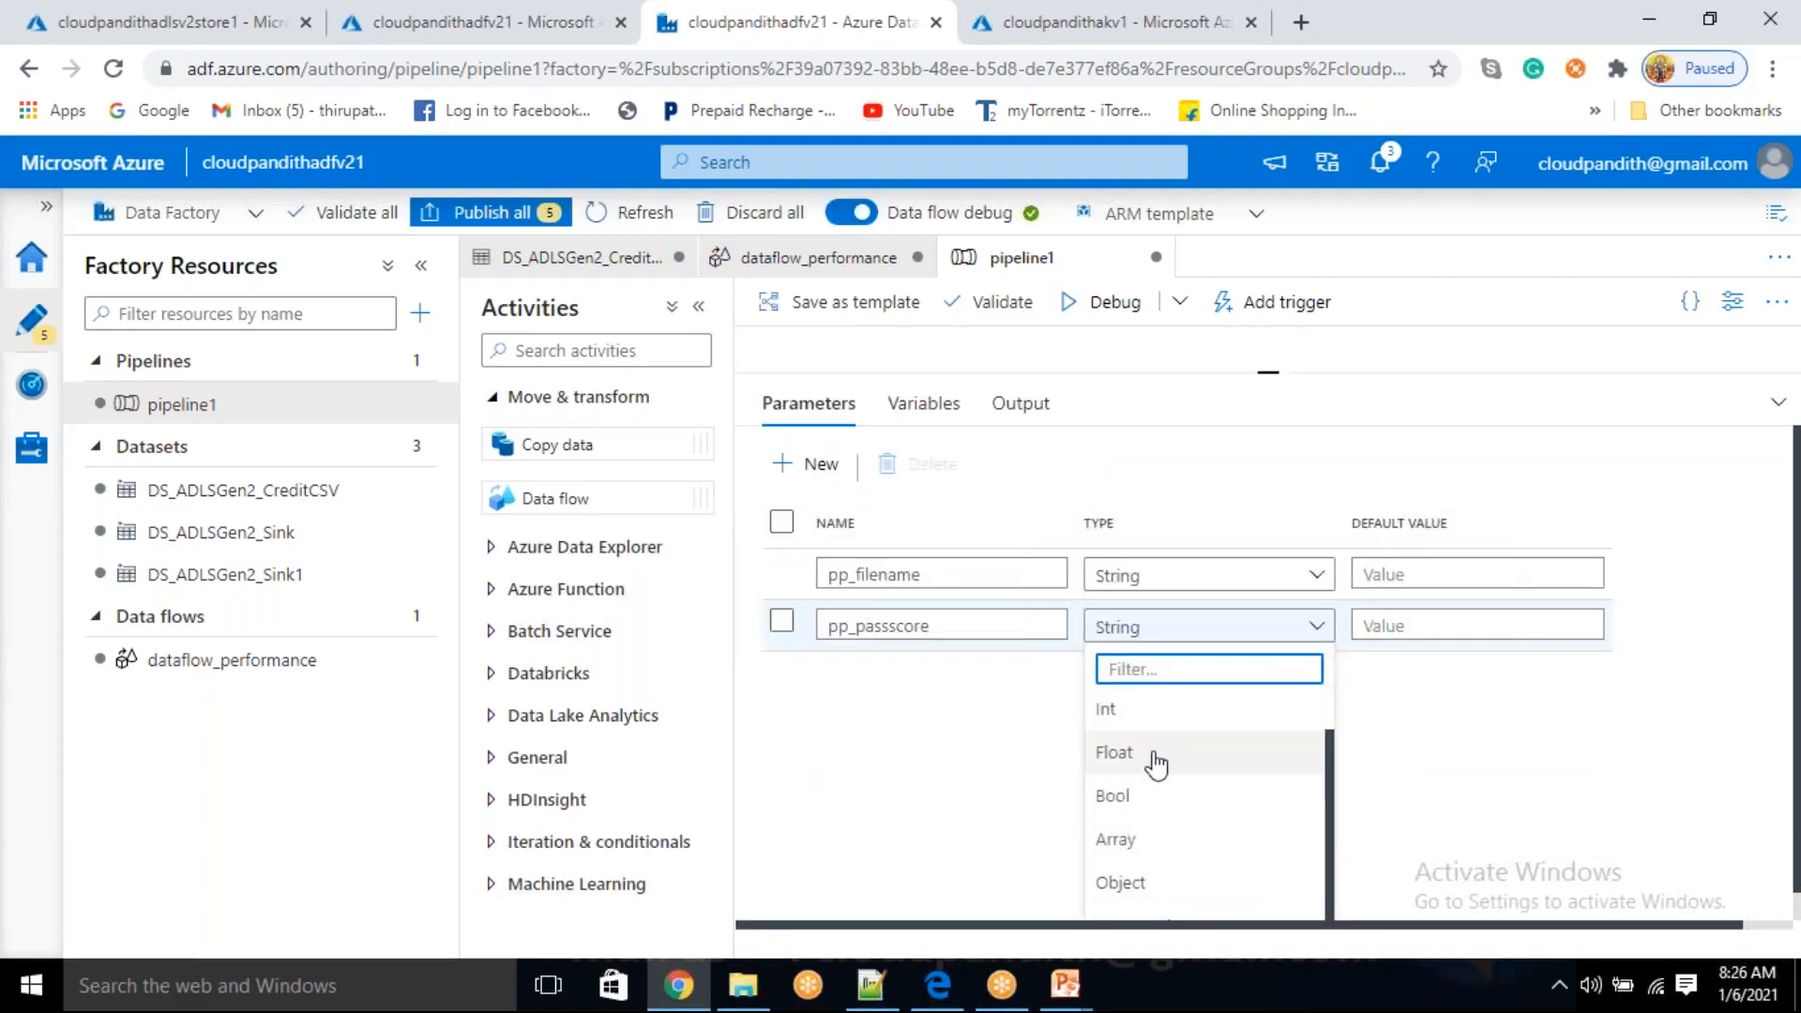
pyautogui.scroll(-1, 1162, 796)
pyautogui.scroll(1, 1163, 769)
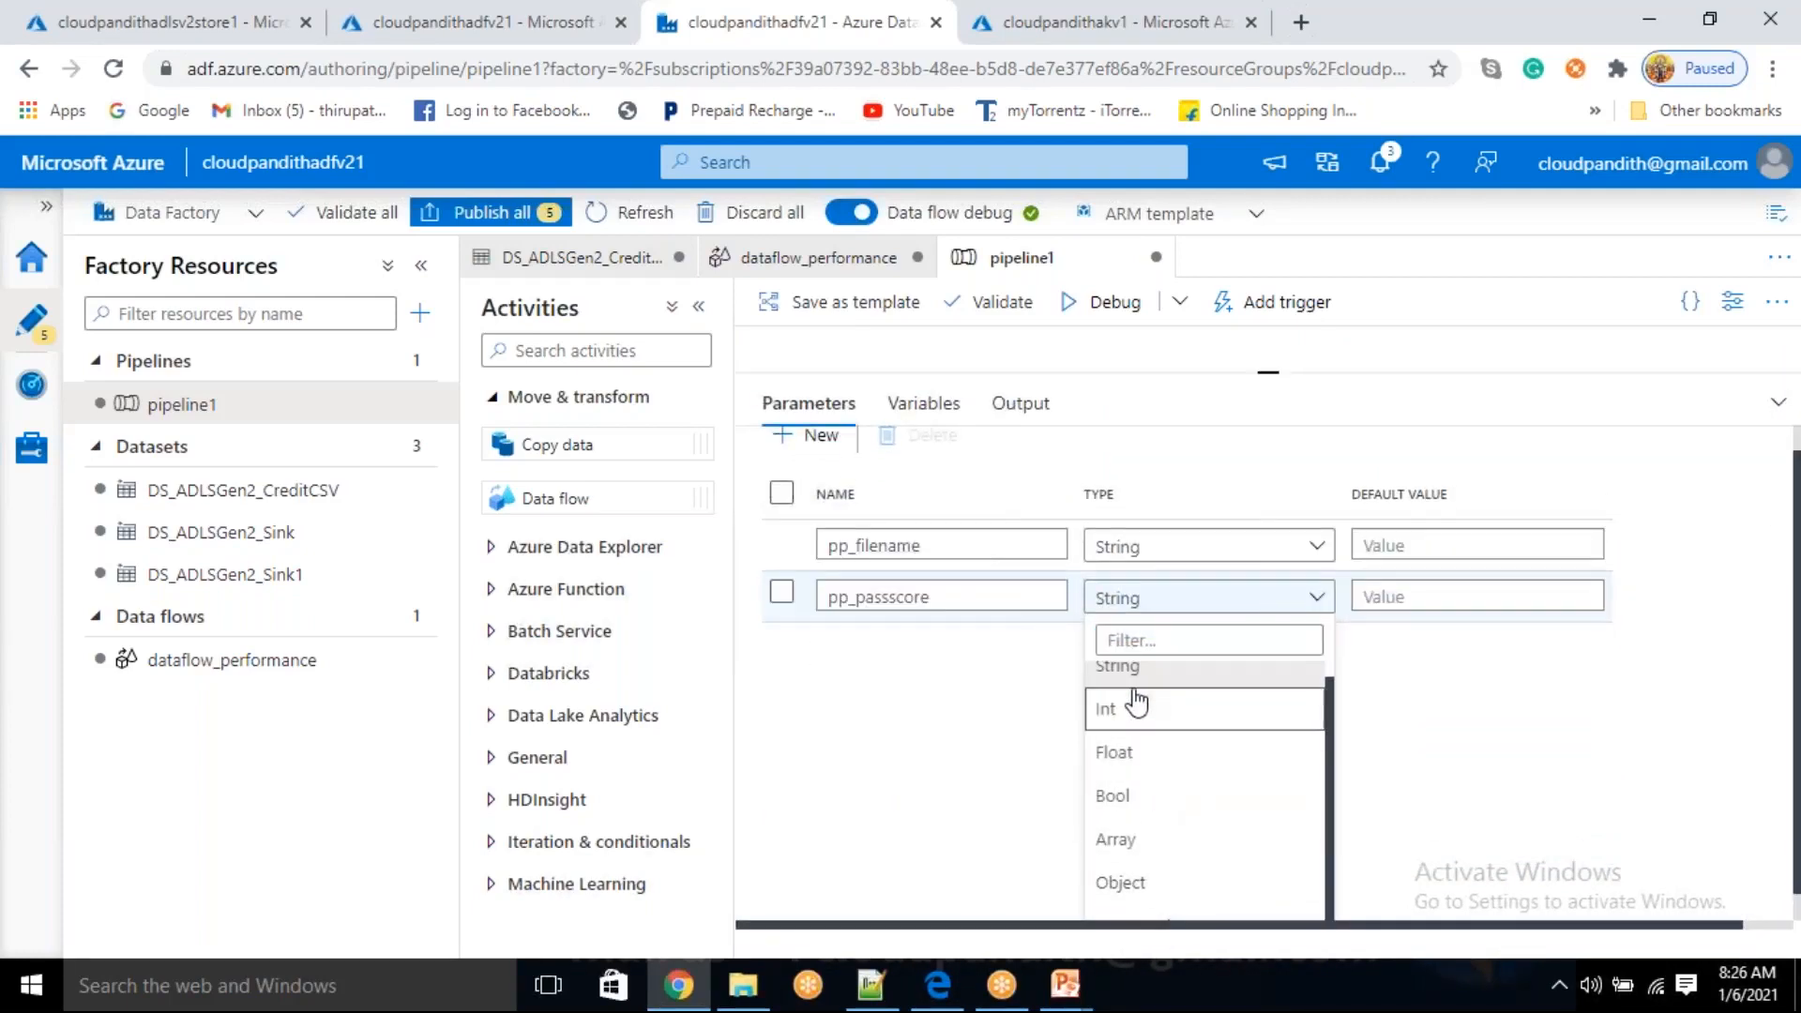
pyautogui.click(1107, 704)
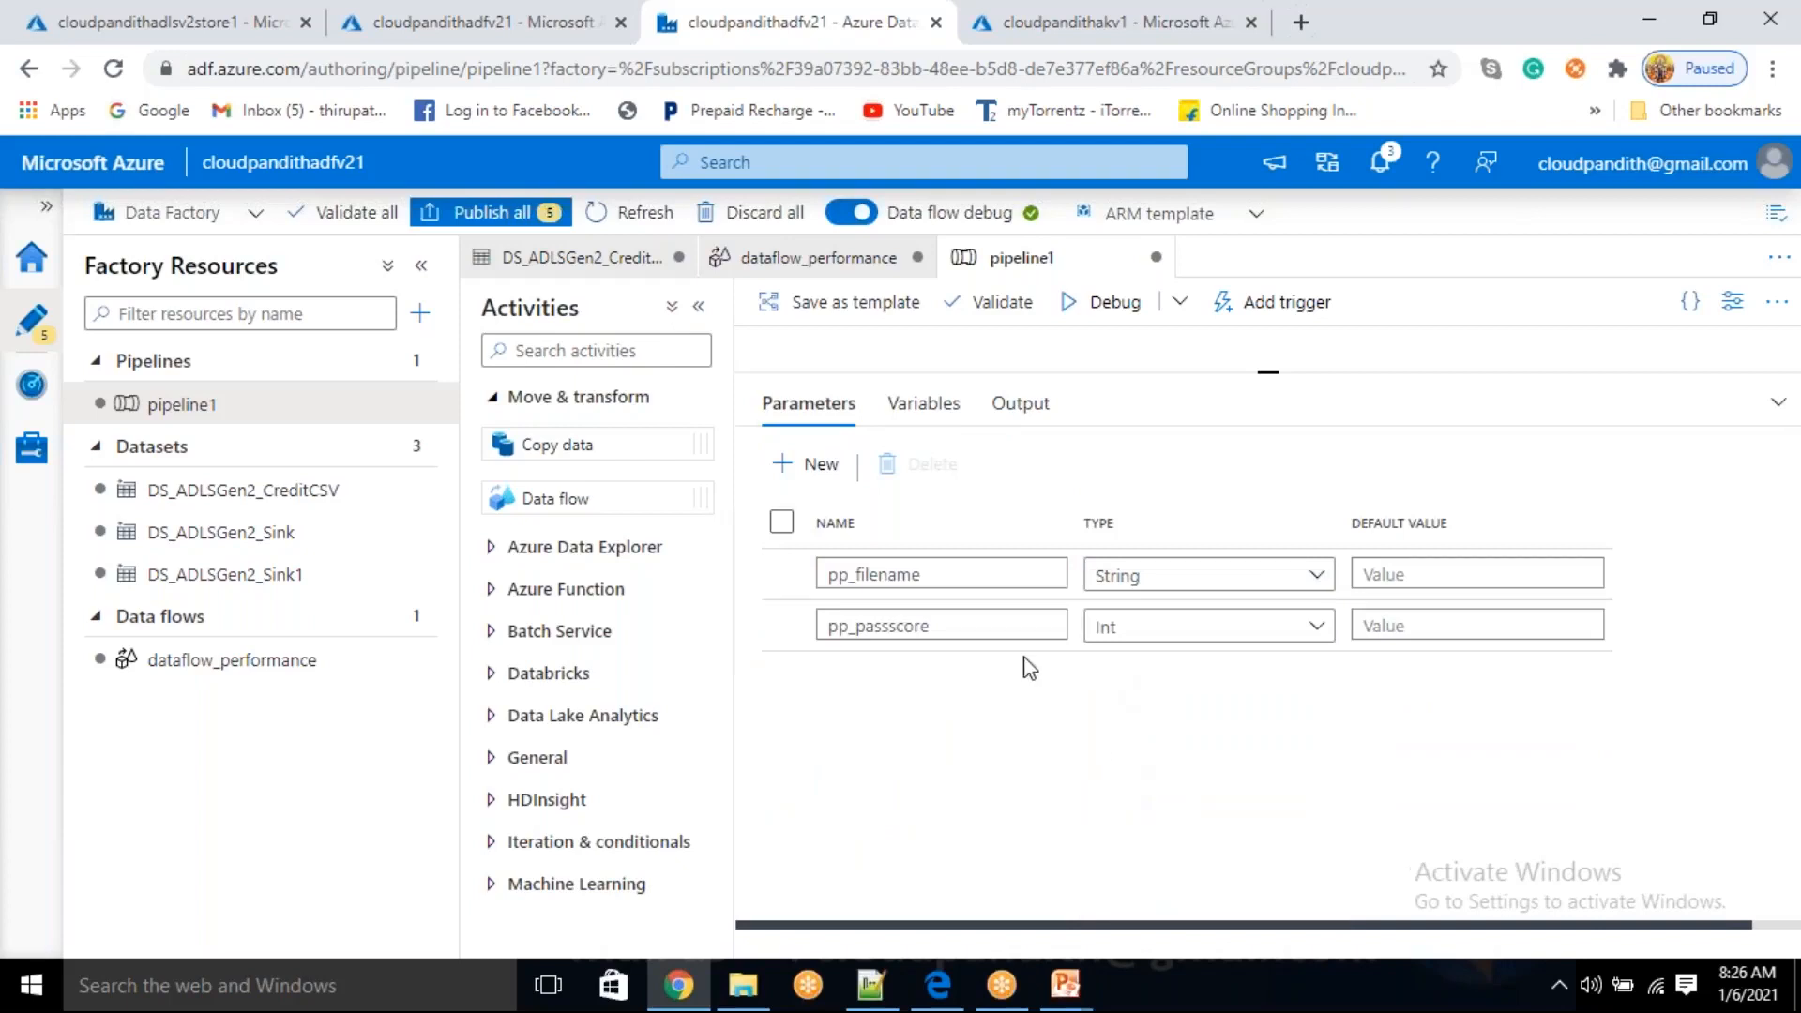
pyautogui.moveTo(1271, 375); pyautogui.dragTo(1306, 619)
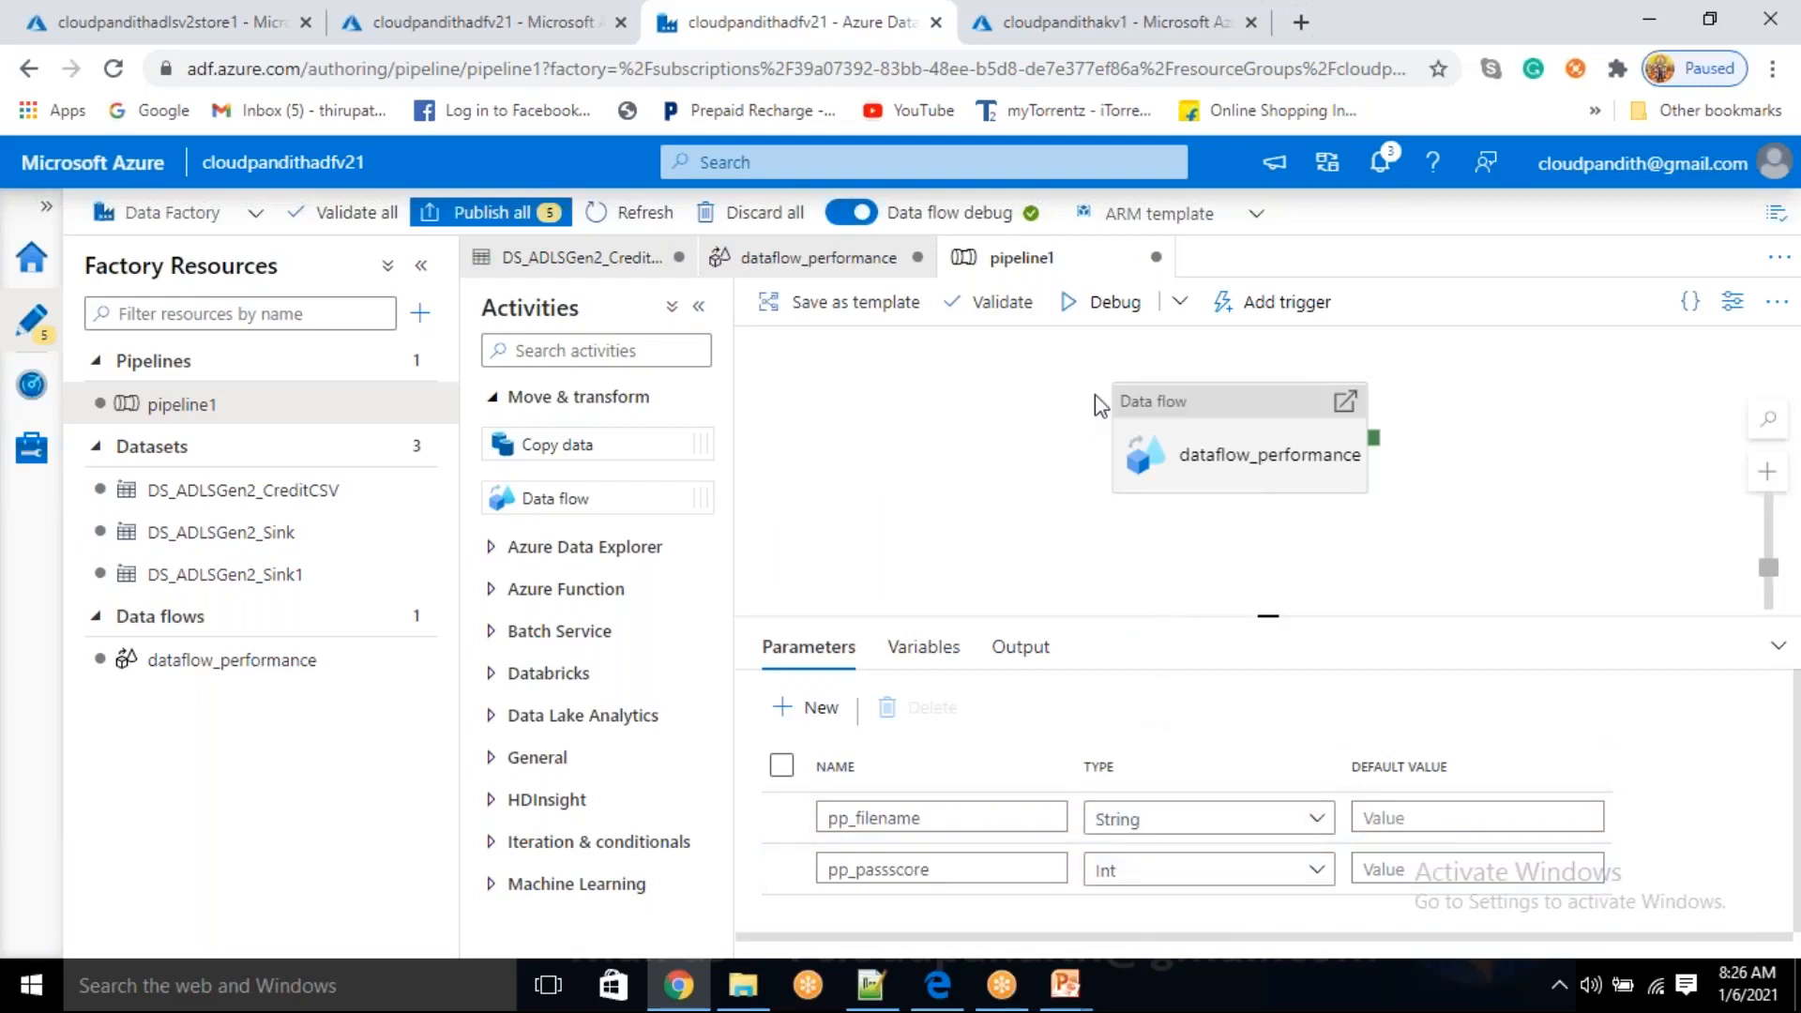
# - Start a debug run of pipeline1 with pp_filename set to Actual_schema.csv and pp_passscore set to 1000
pyautogui.click(1114, 321)
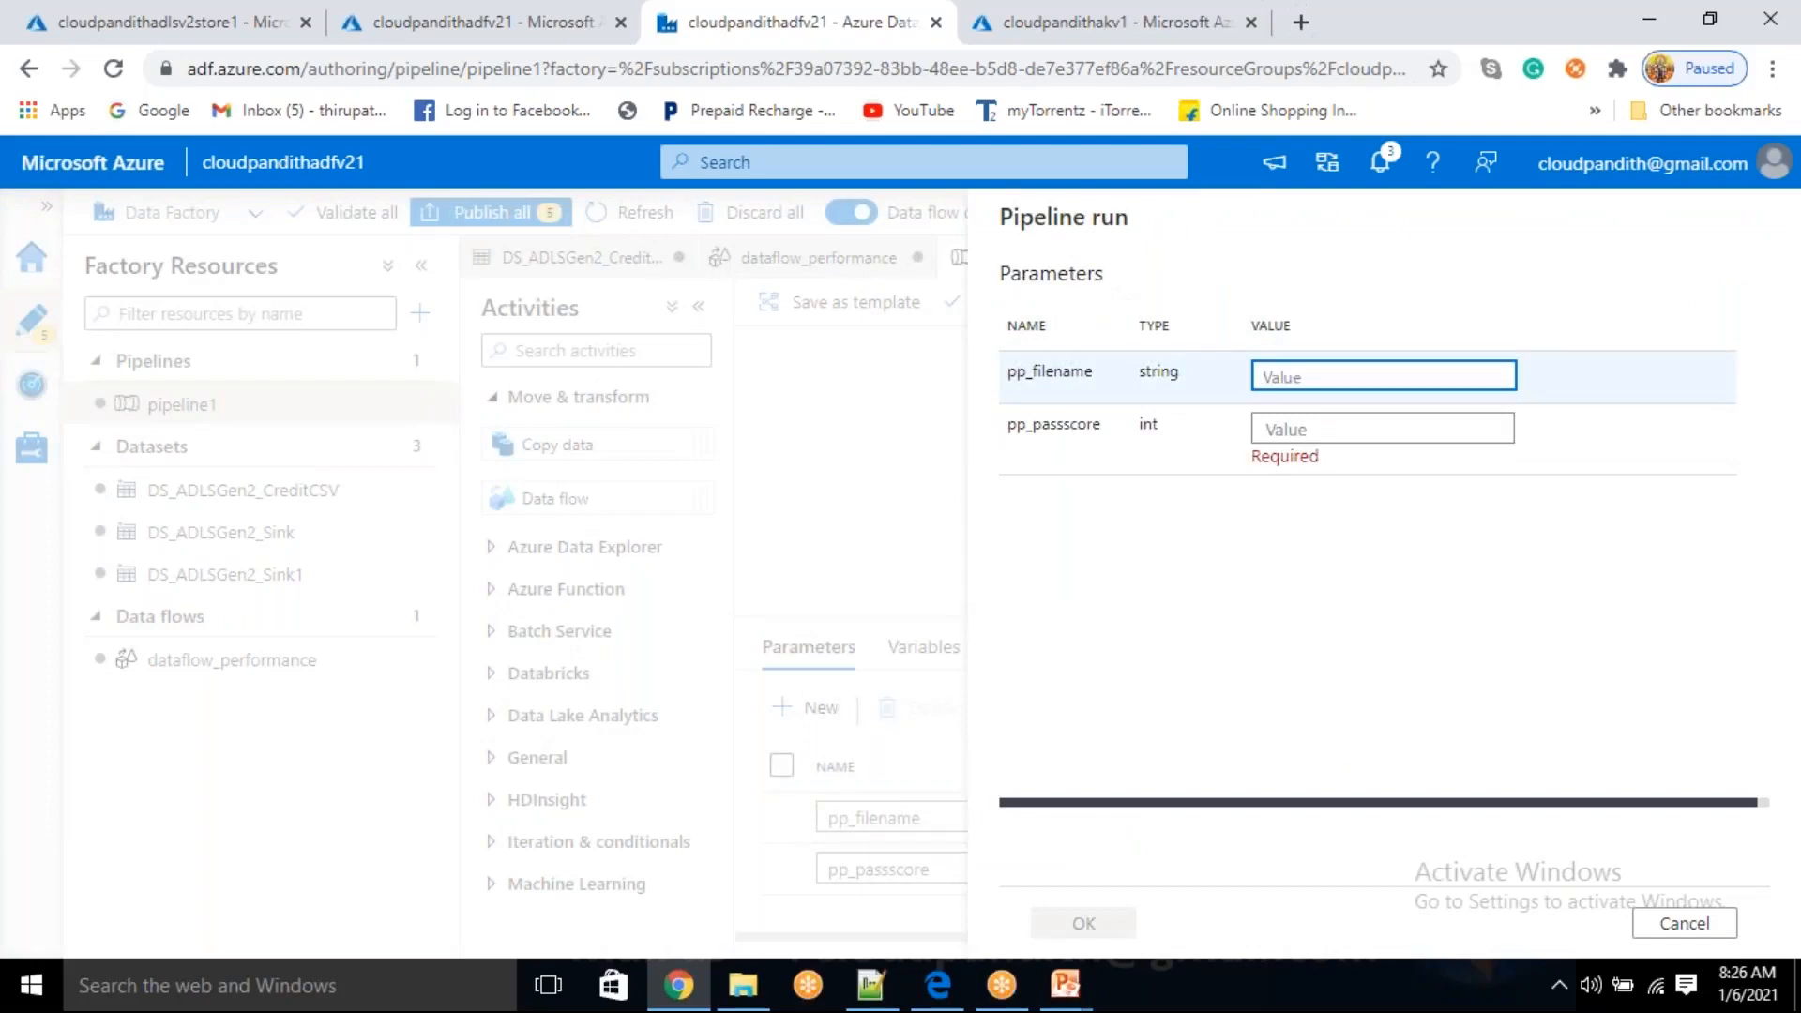
pyautogui.write('Actual_schema.csv')
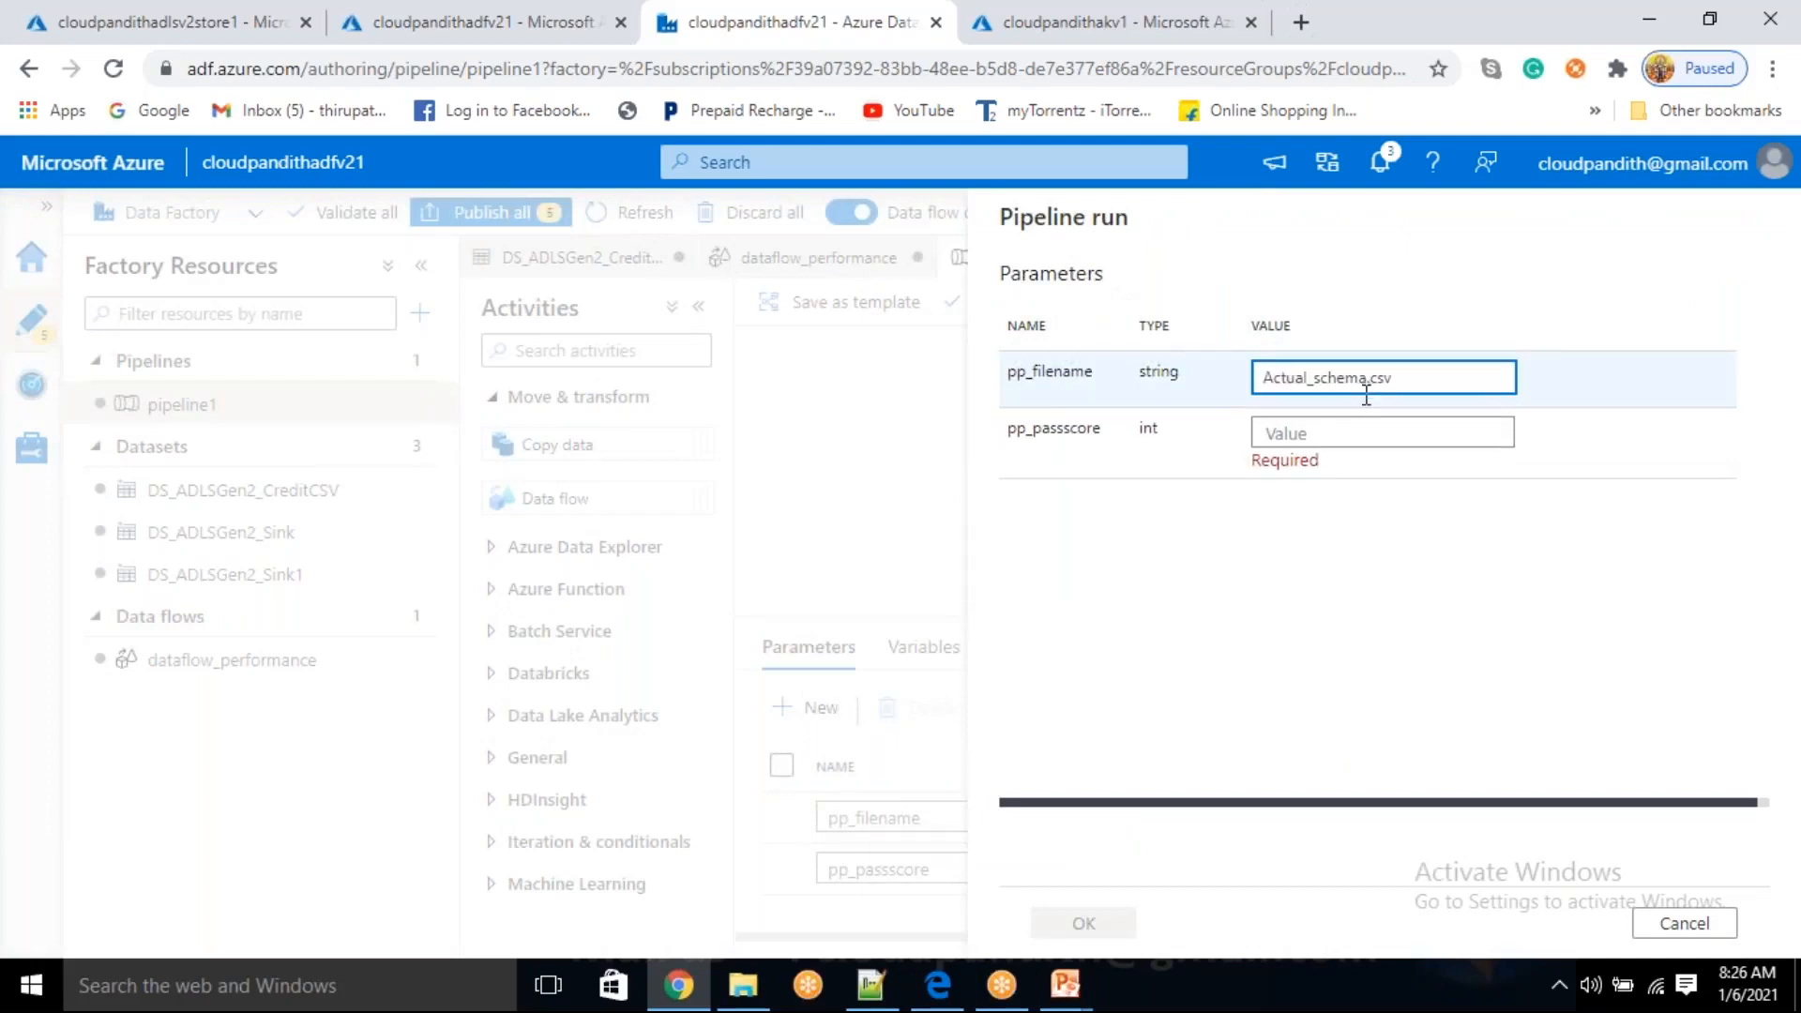
pyautogui.click(1322, 436)
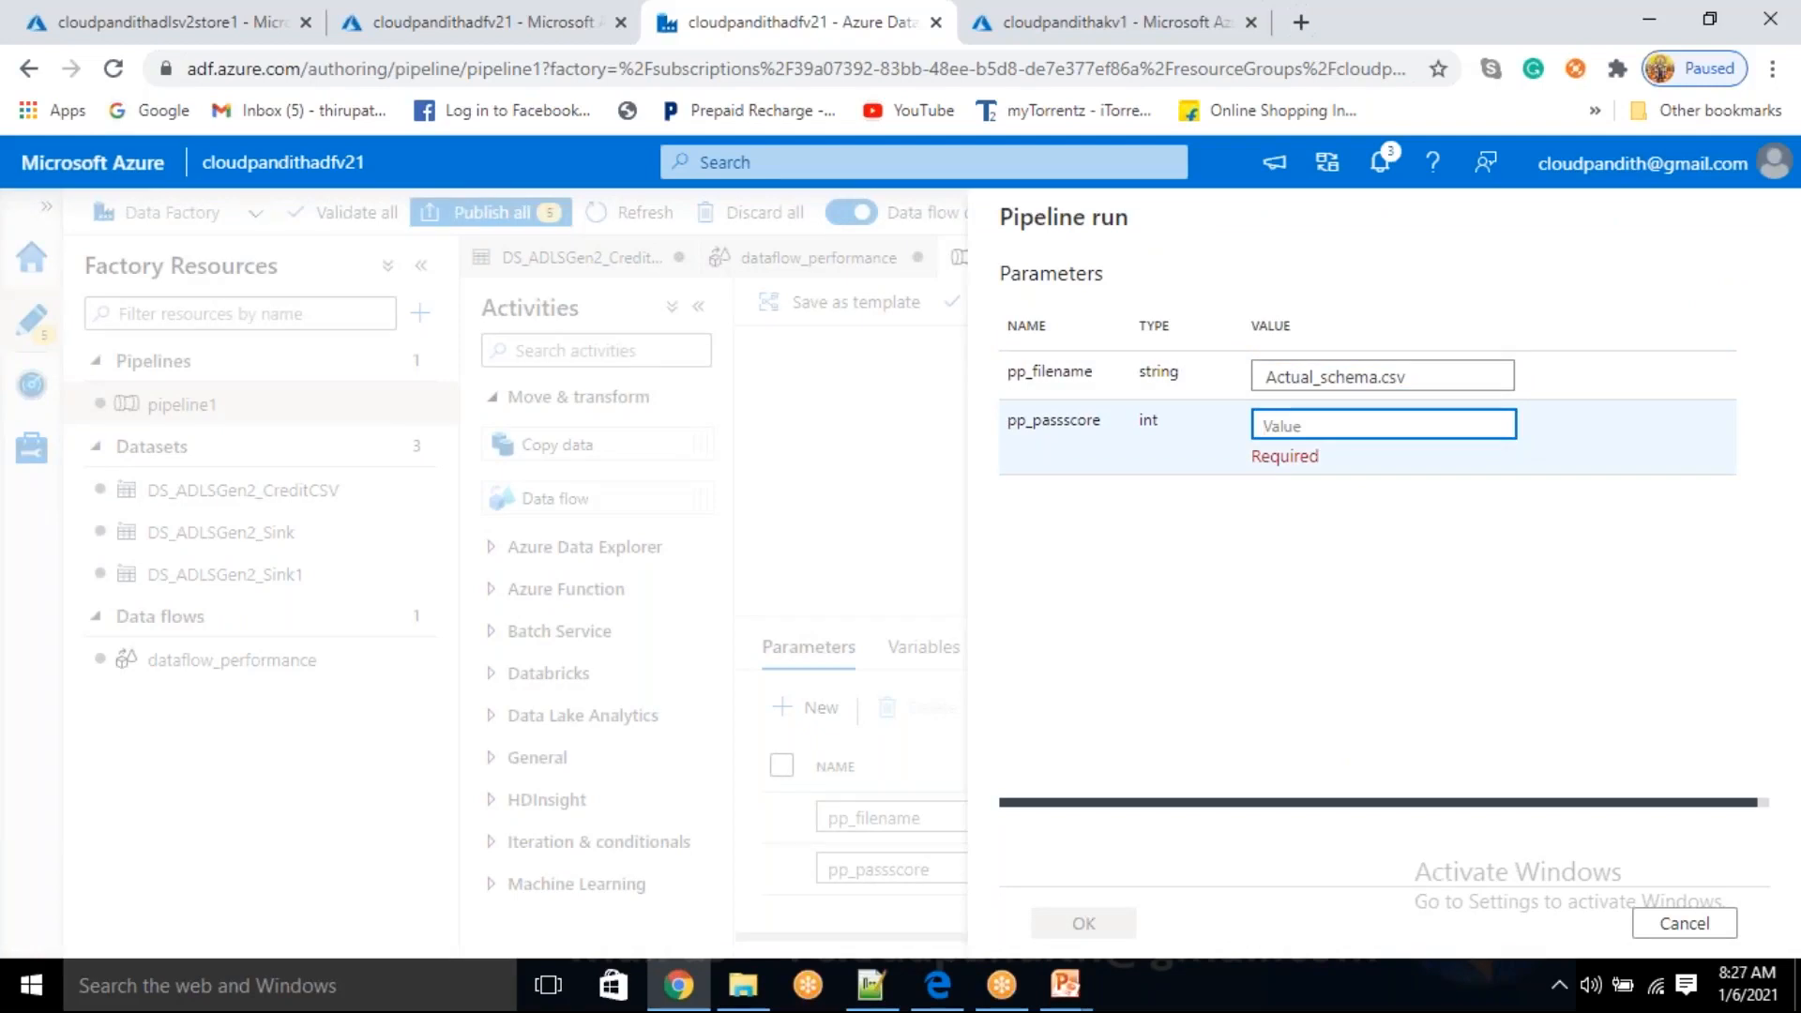
pyautogui.write('1')
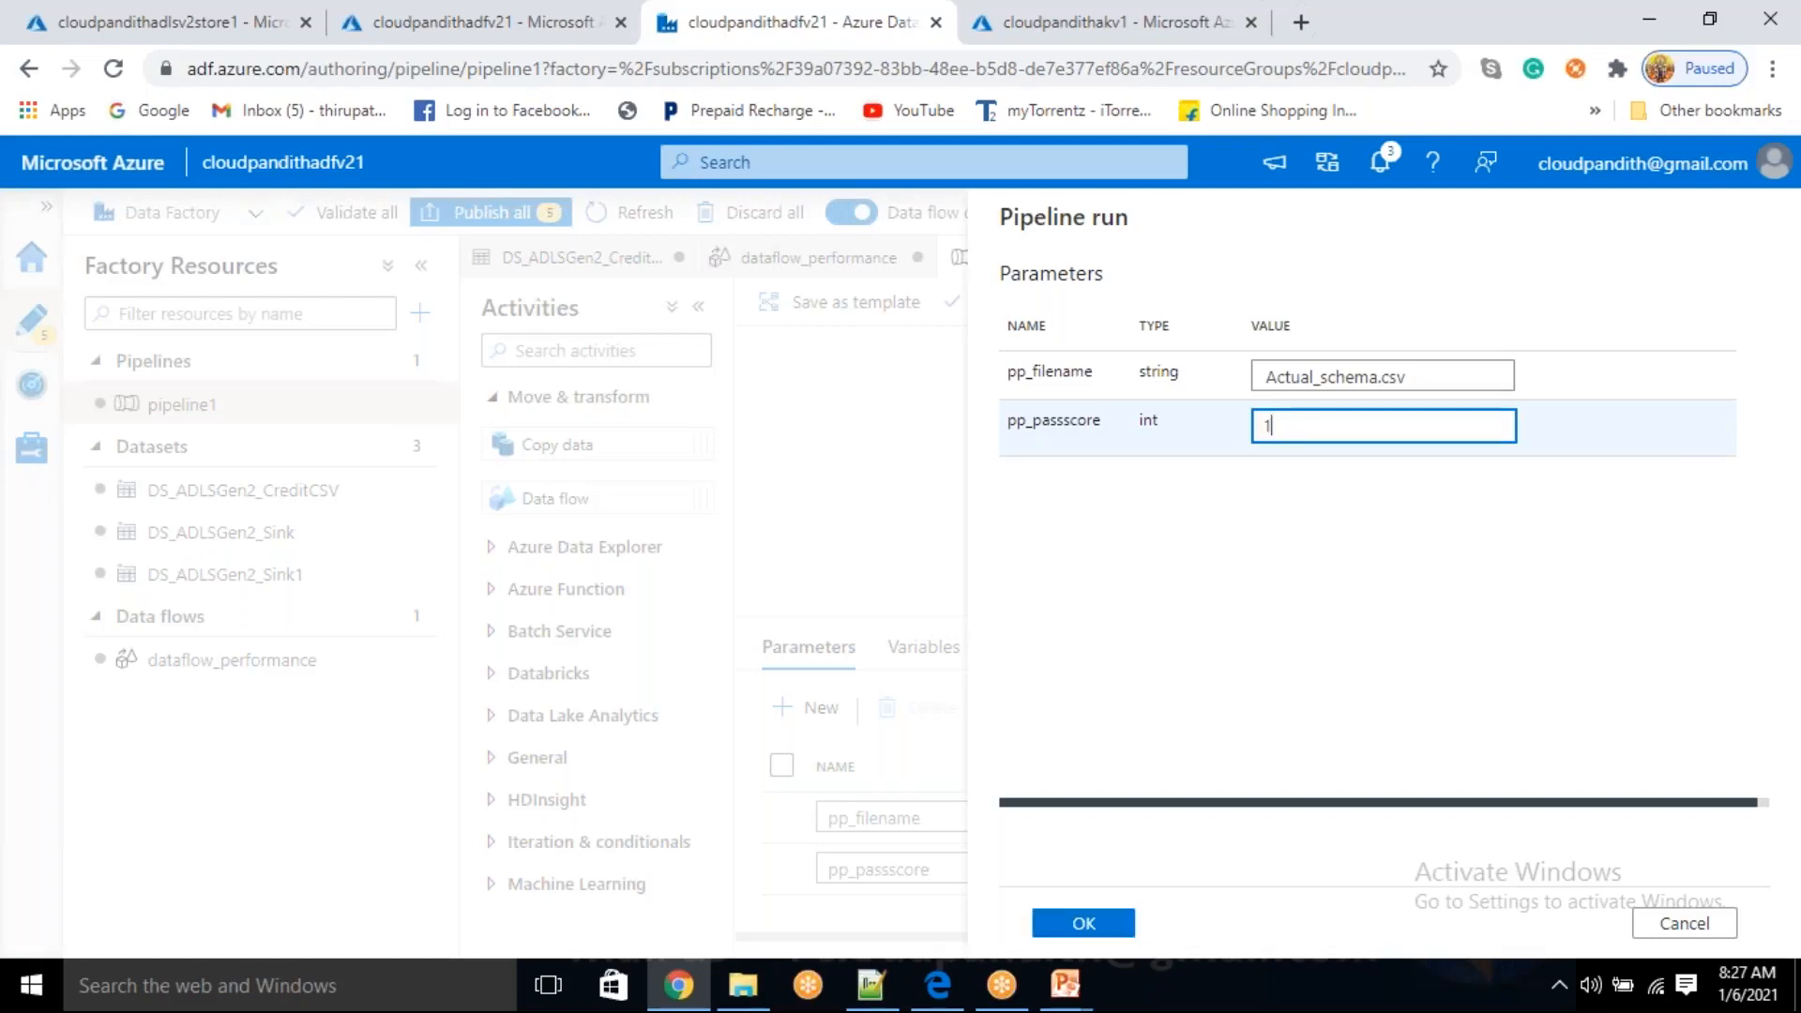
pyautogui.write('000')
pyautogui.click(1112, 927)
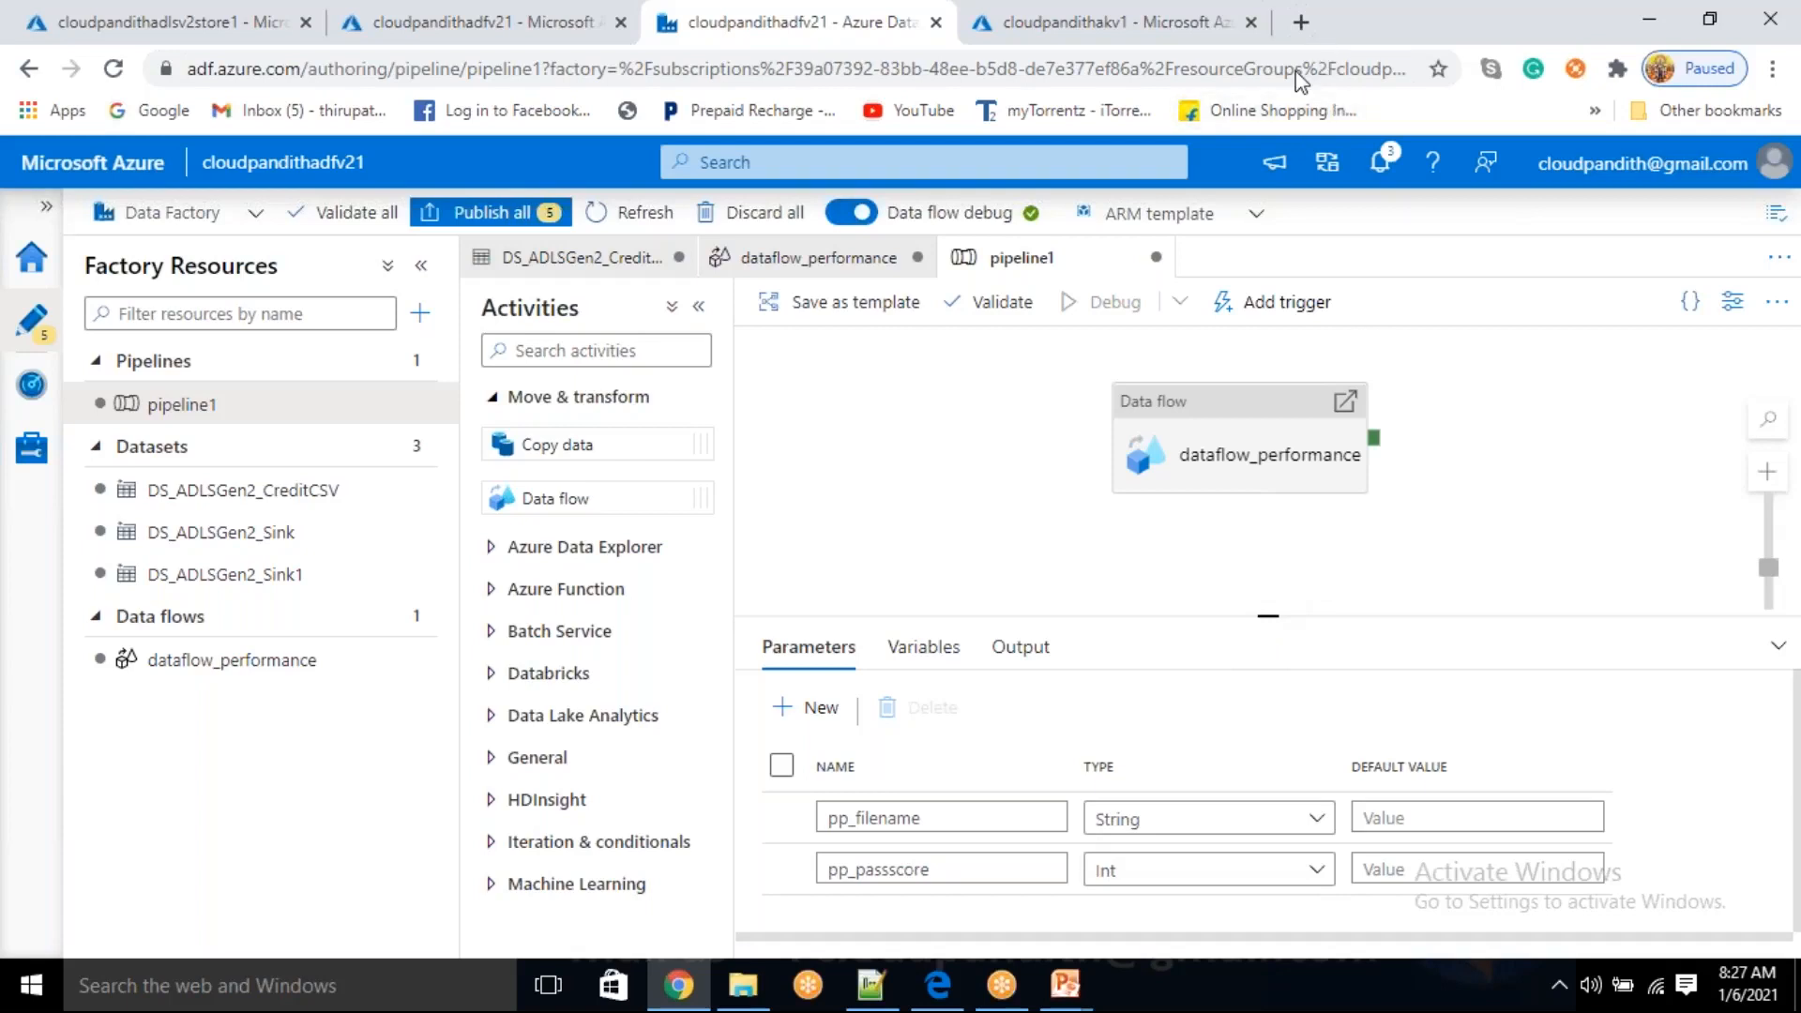
# - Open the data flow dataflow_performance and review the source settings of source1
pyautogui.click(273, 662)
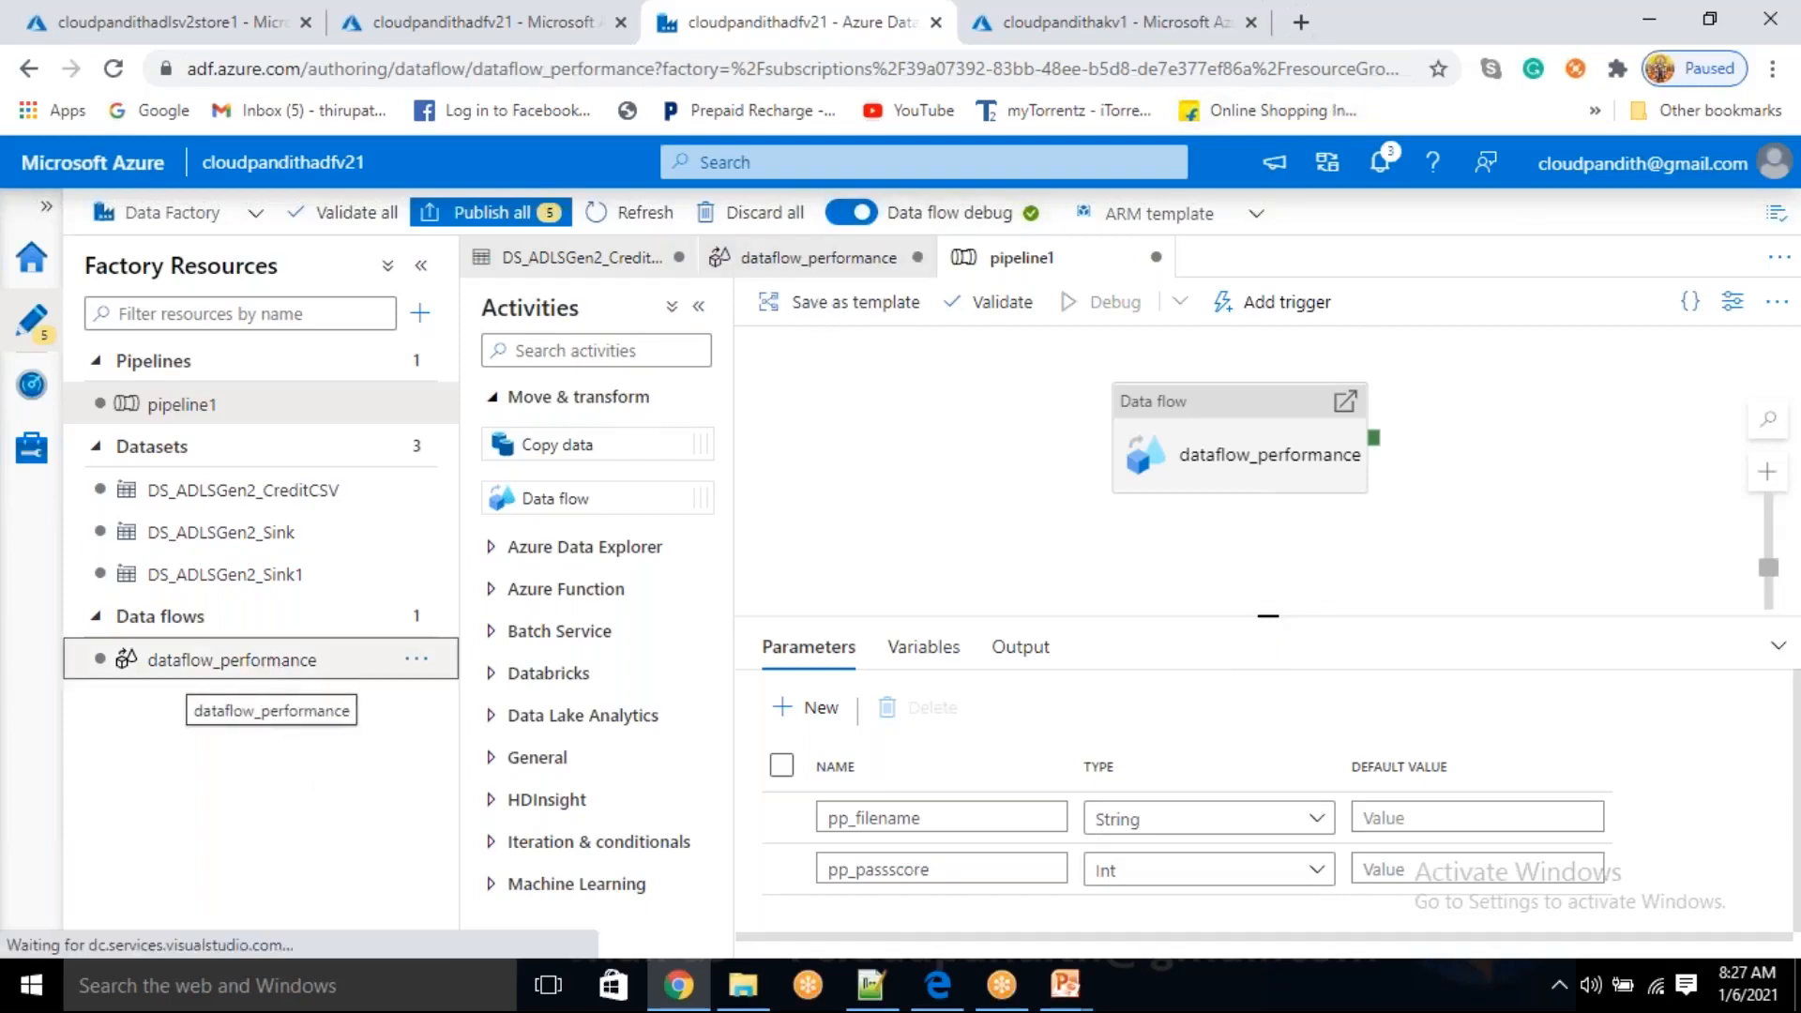
pyautogui.click(643, 410)
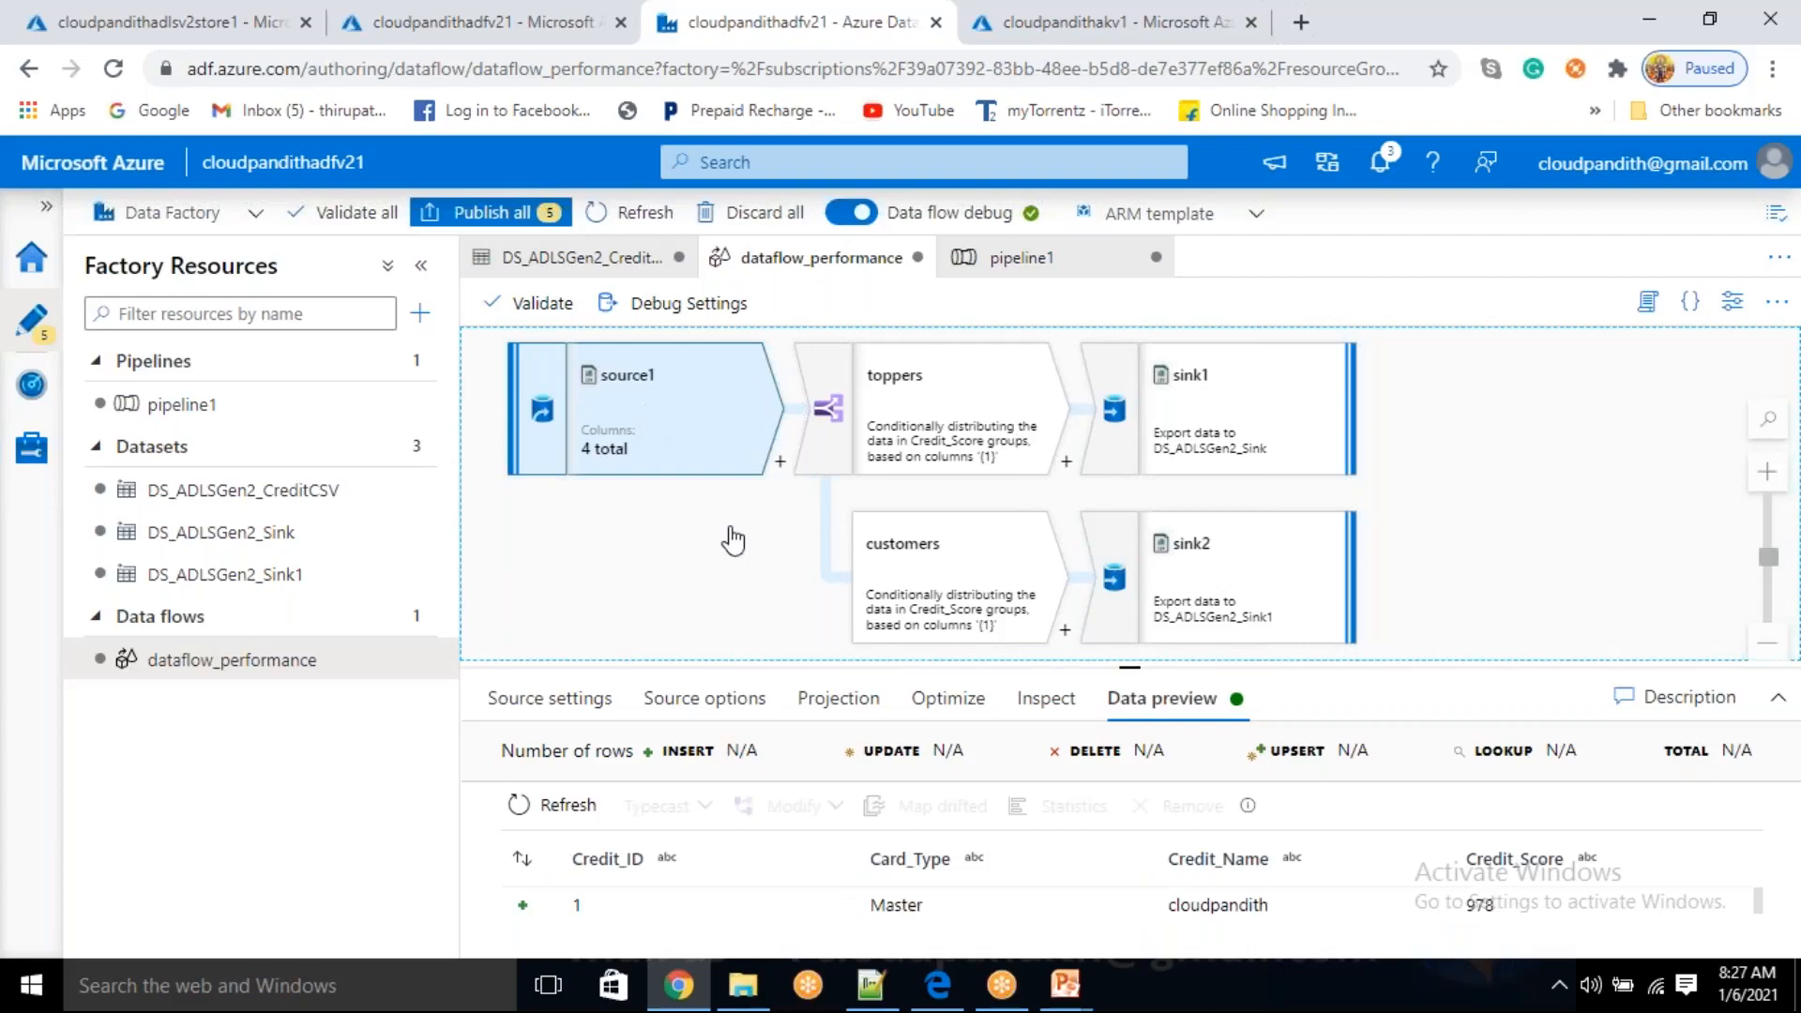
pyautogui.moveTo(1138, 667); pyautogui.dragTo(1187, 484)
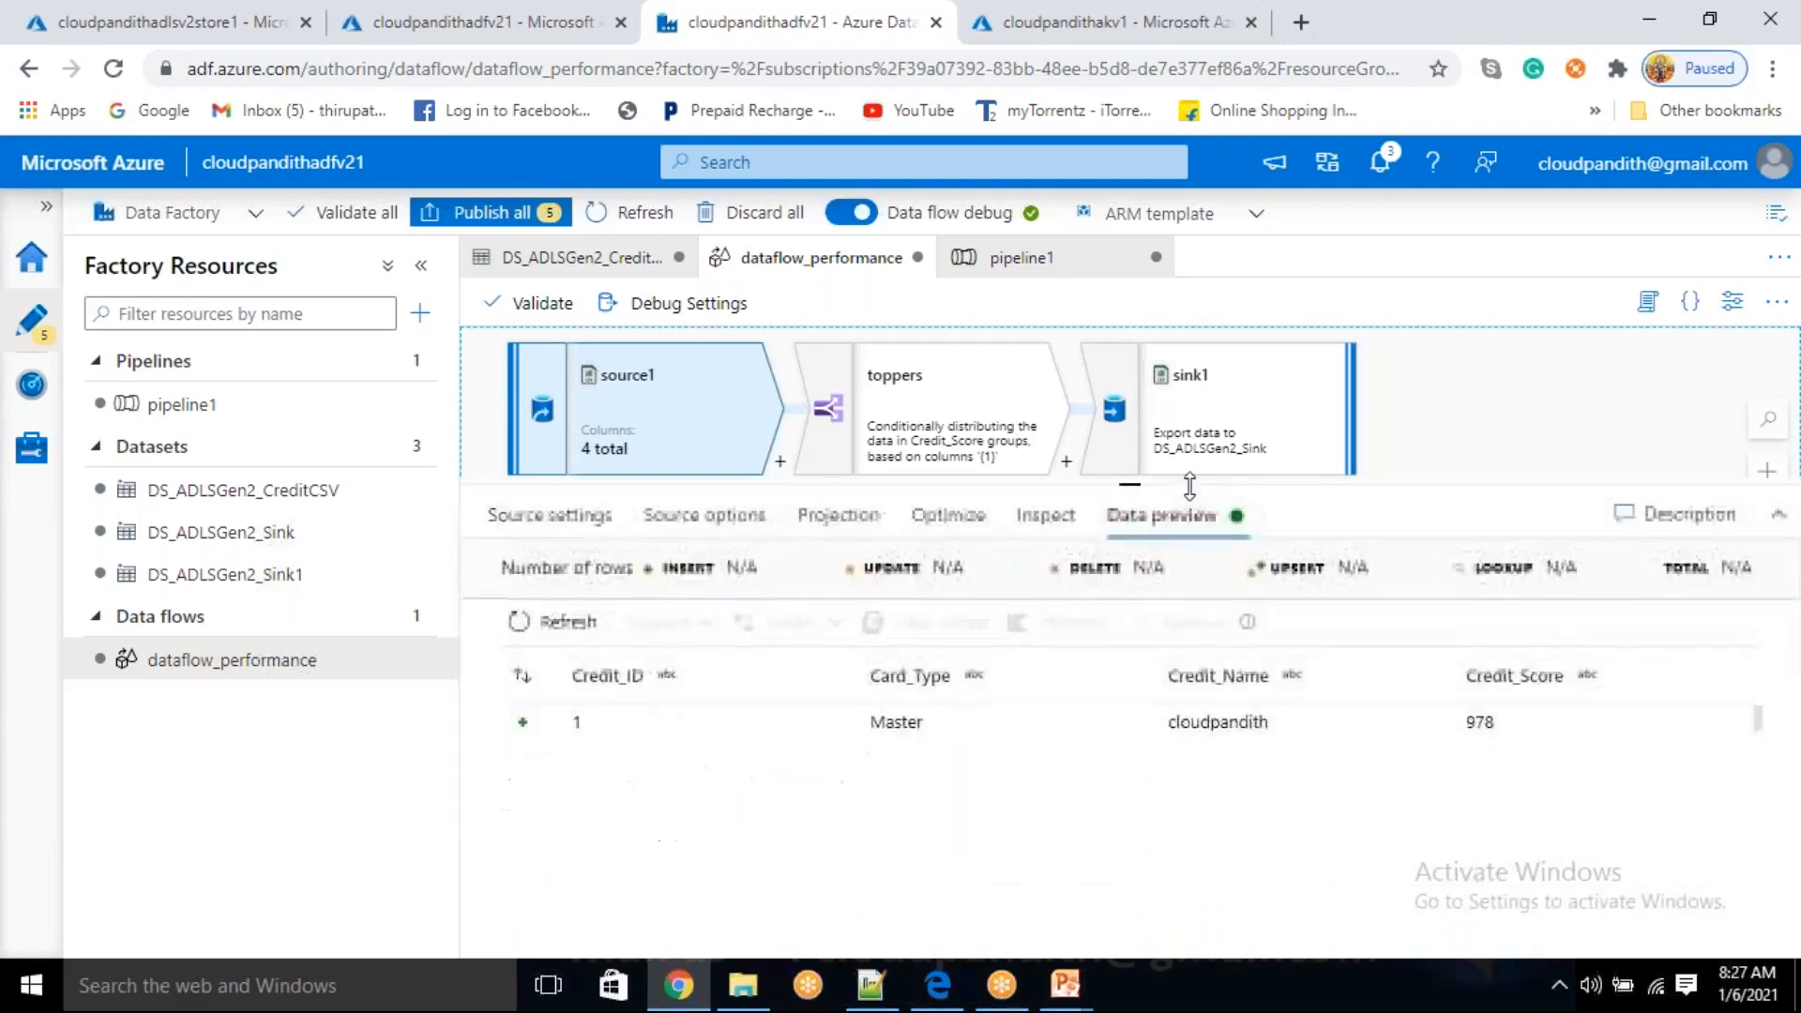
pyautogui.click(577, 514)
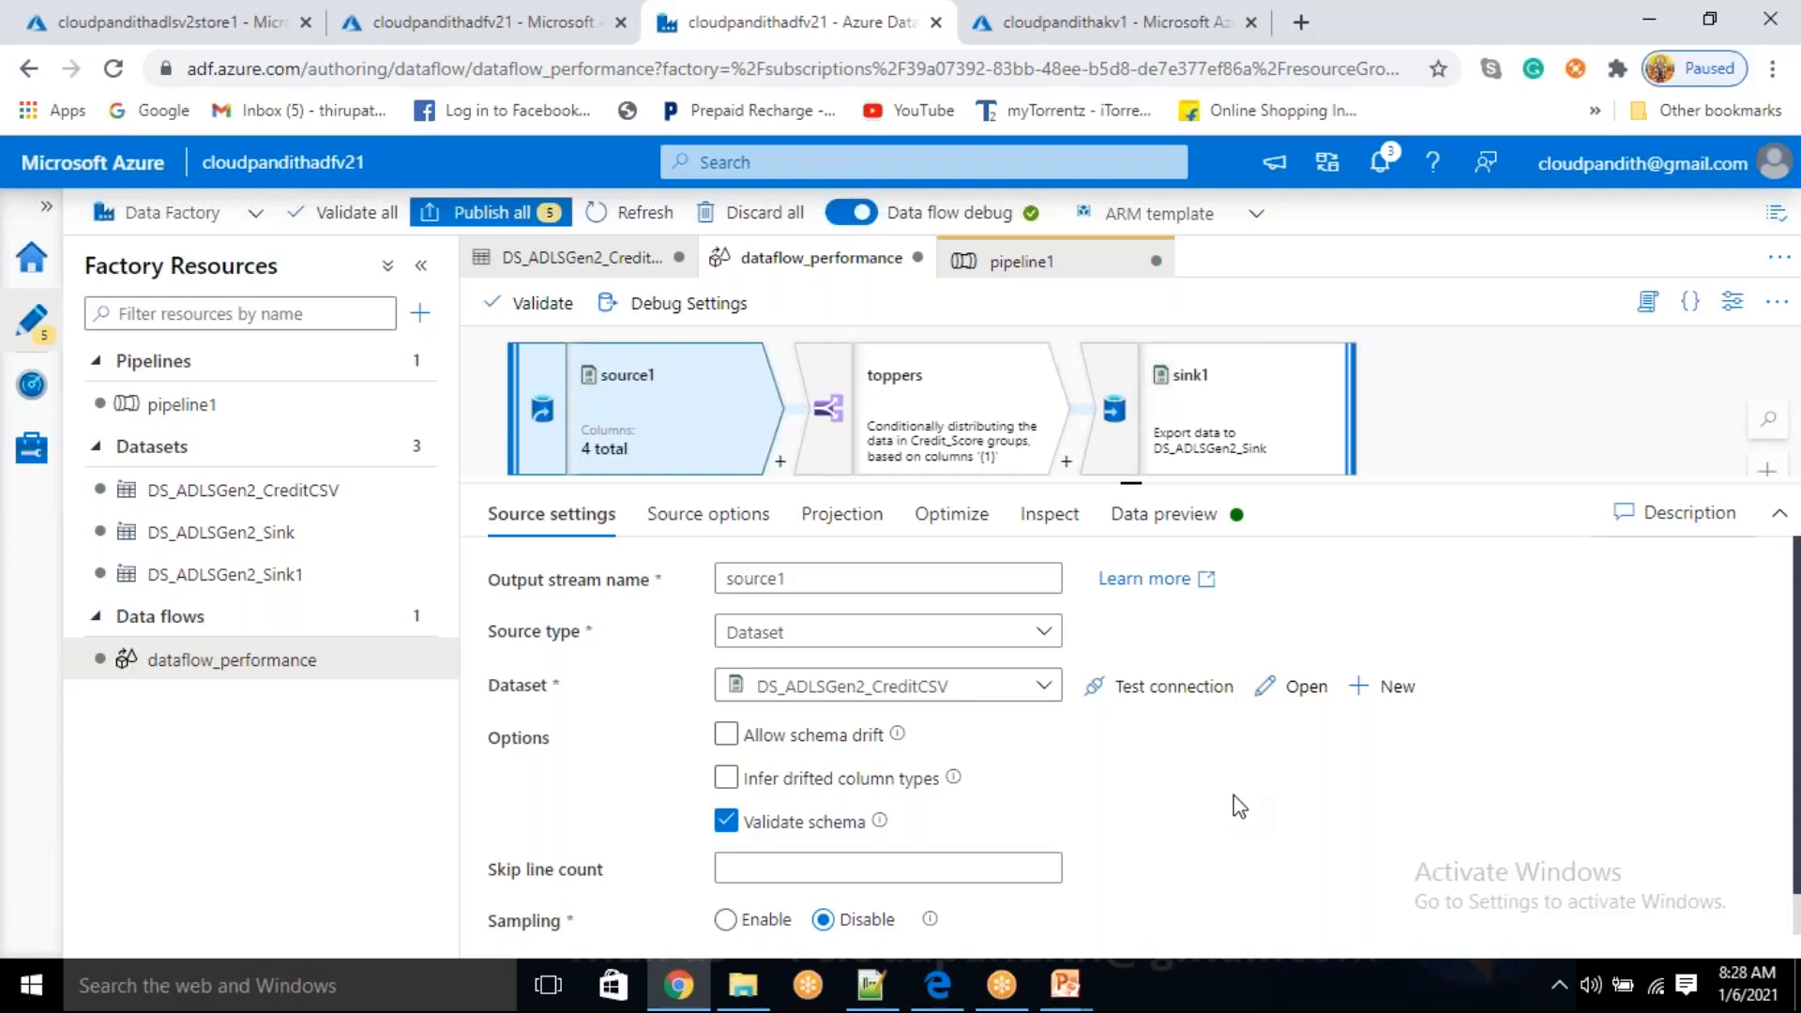
# - Return to pipeline1, refresh the debug run's status and check the run details of the dataflow_performance activity
pyautogui.click(290, 428)
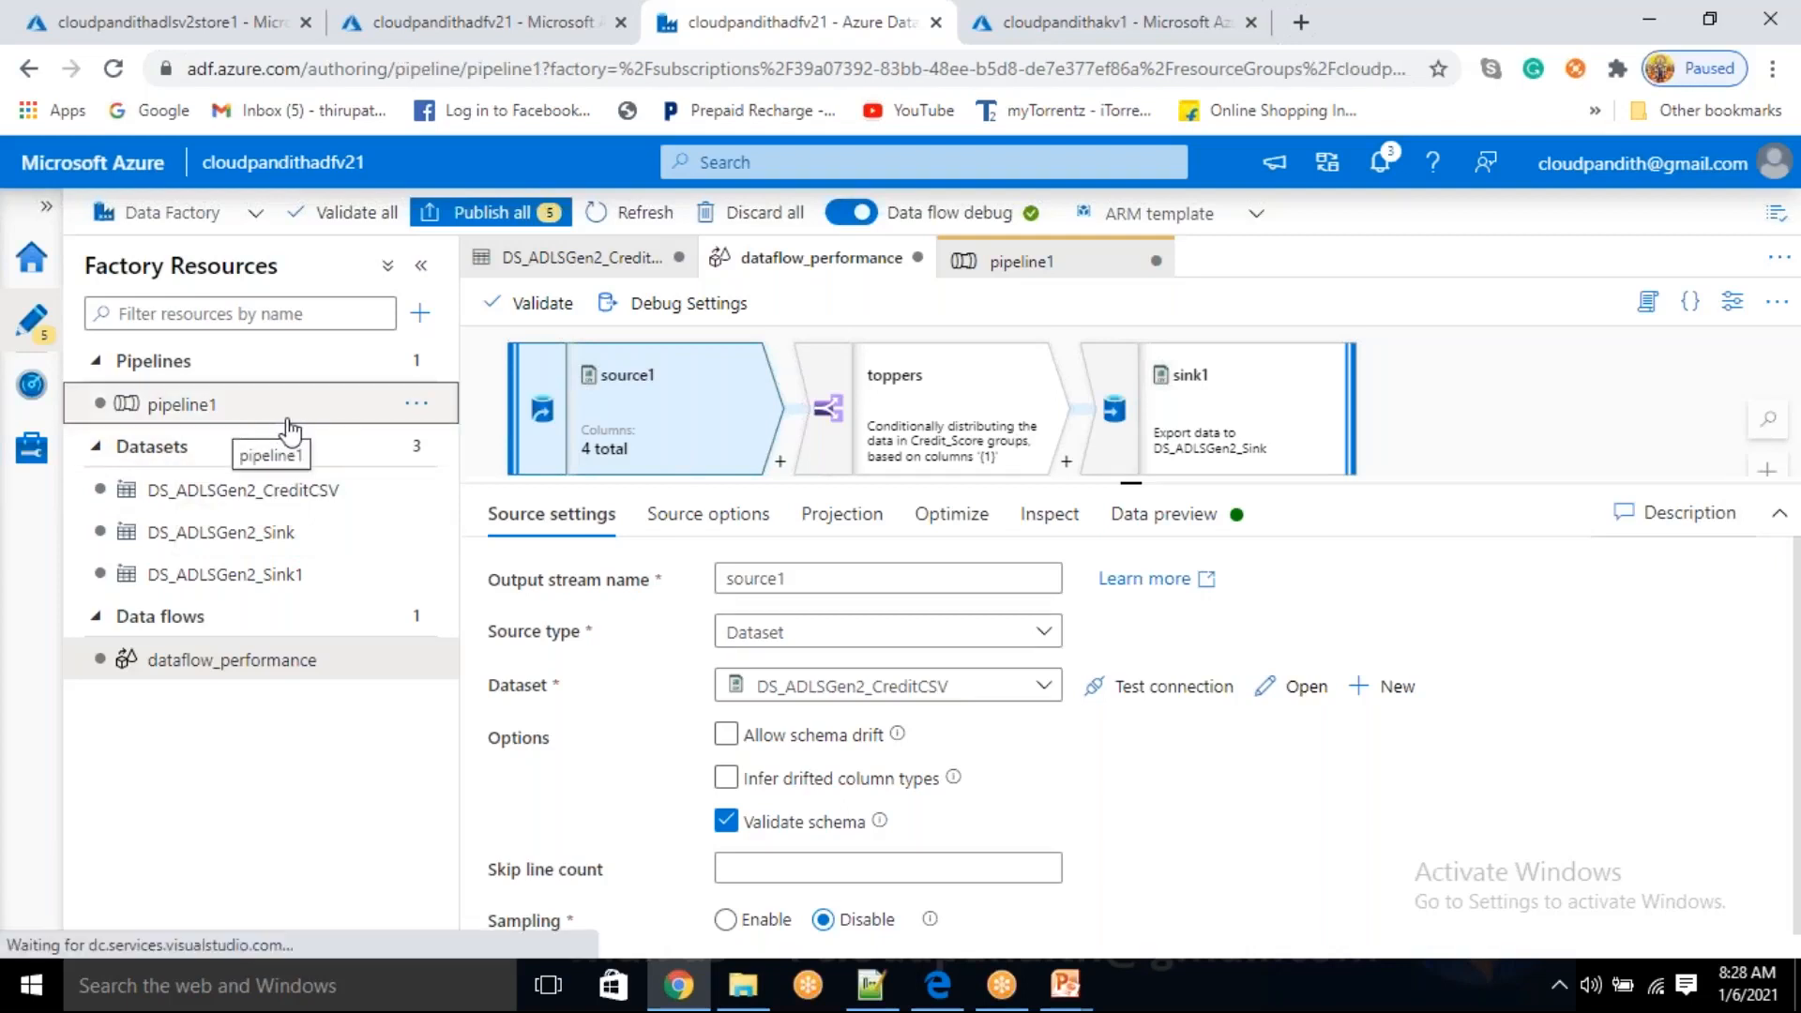
pyautogui.click(1293, 720)
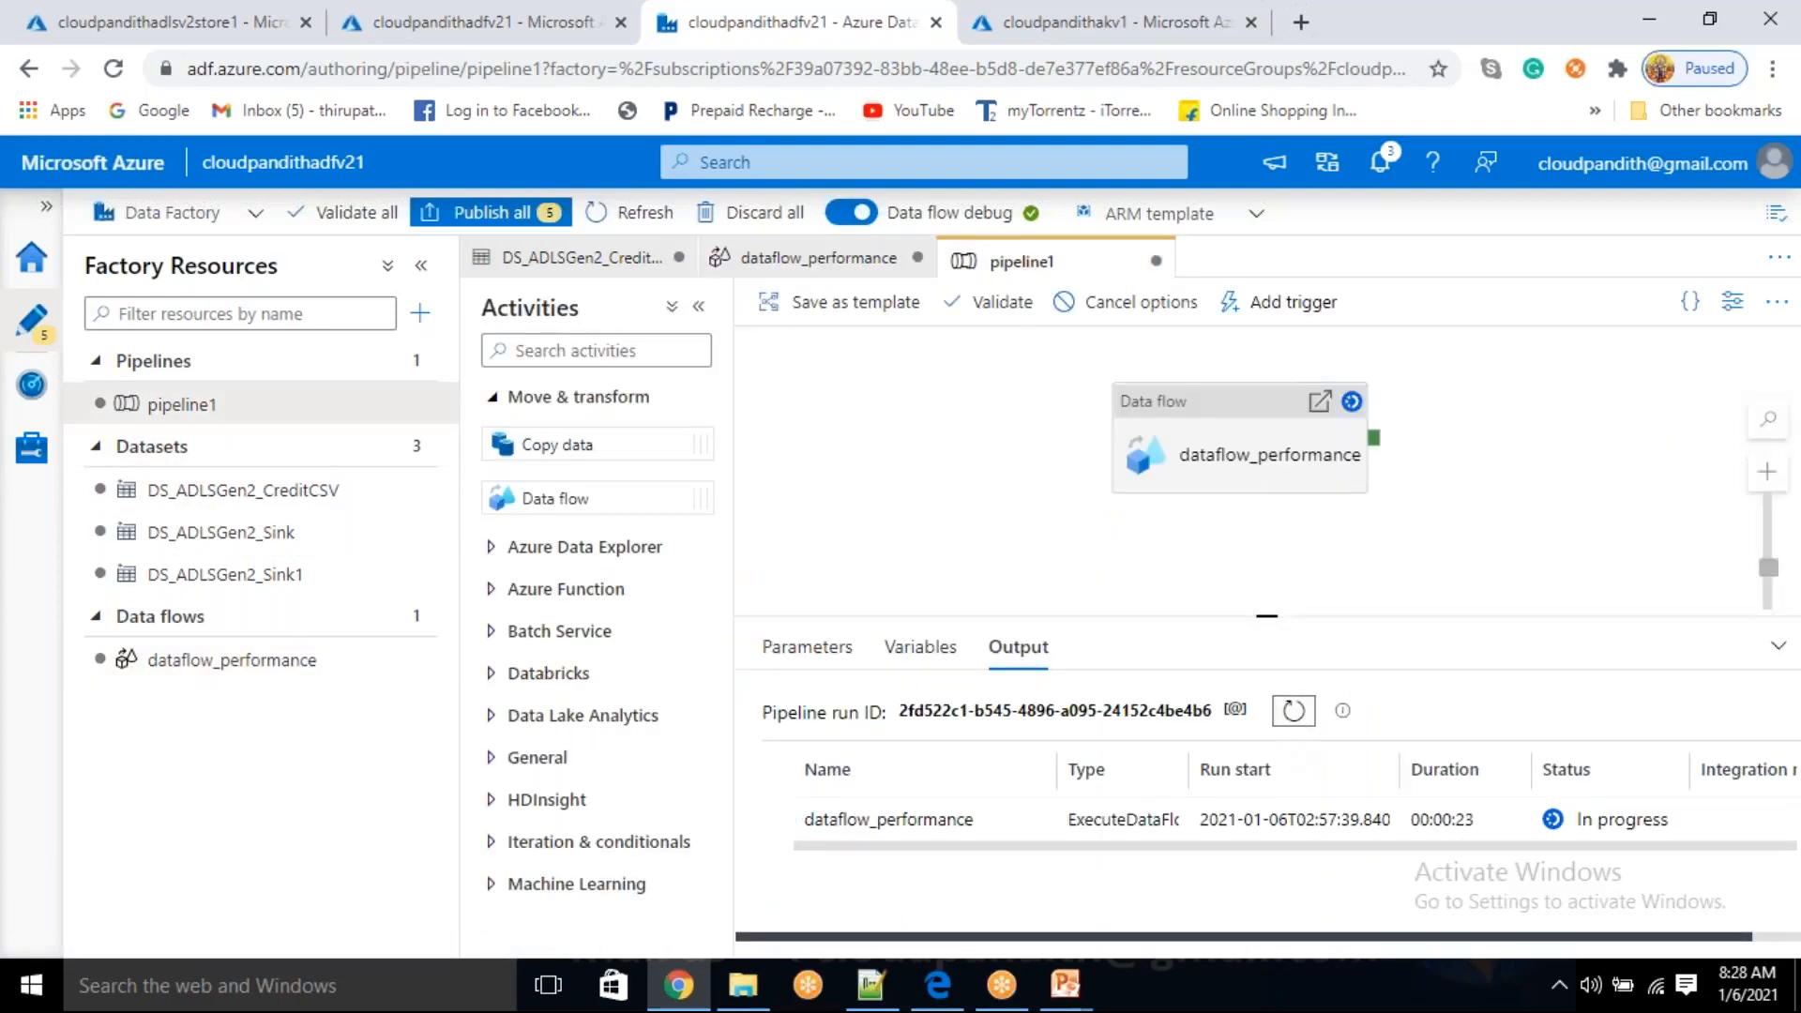
pyautogui.click(1029, 822)
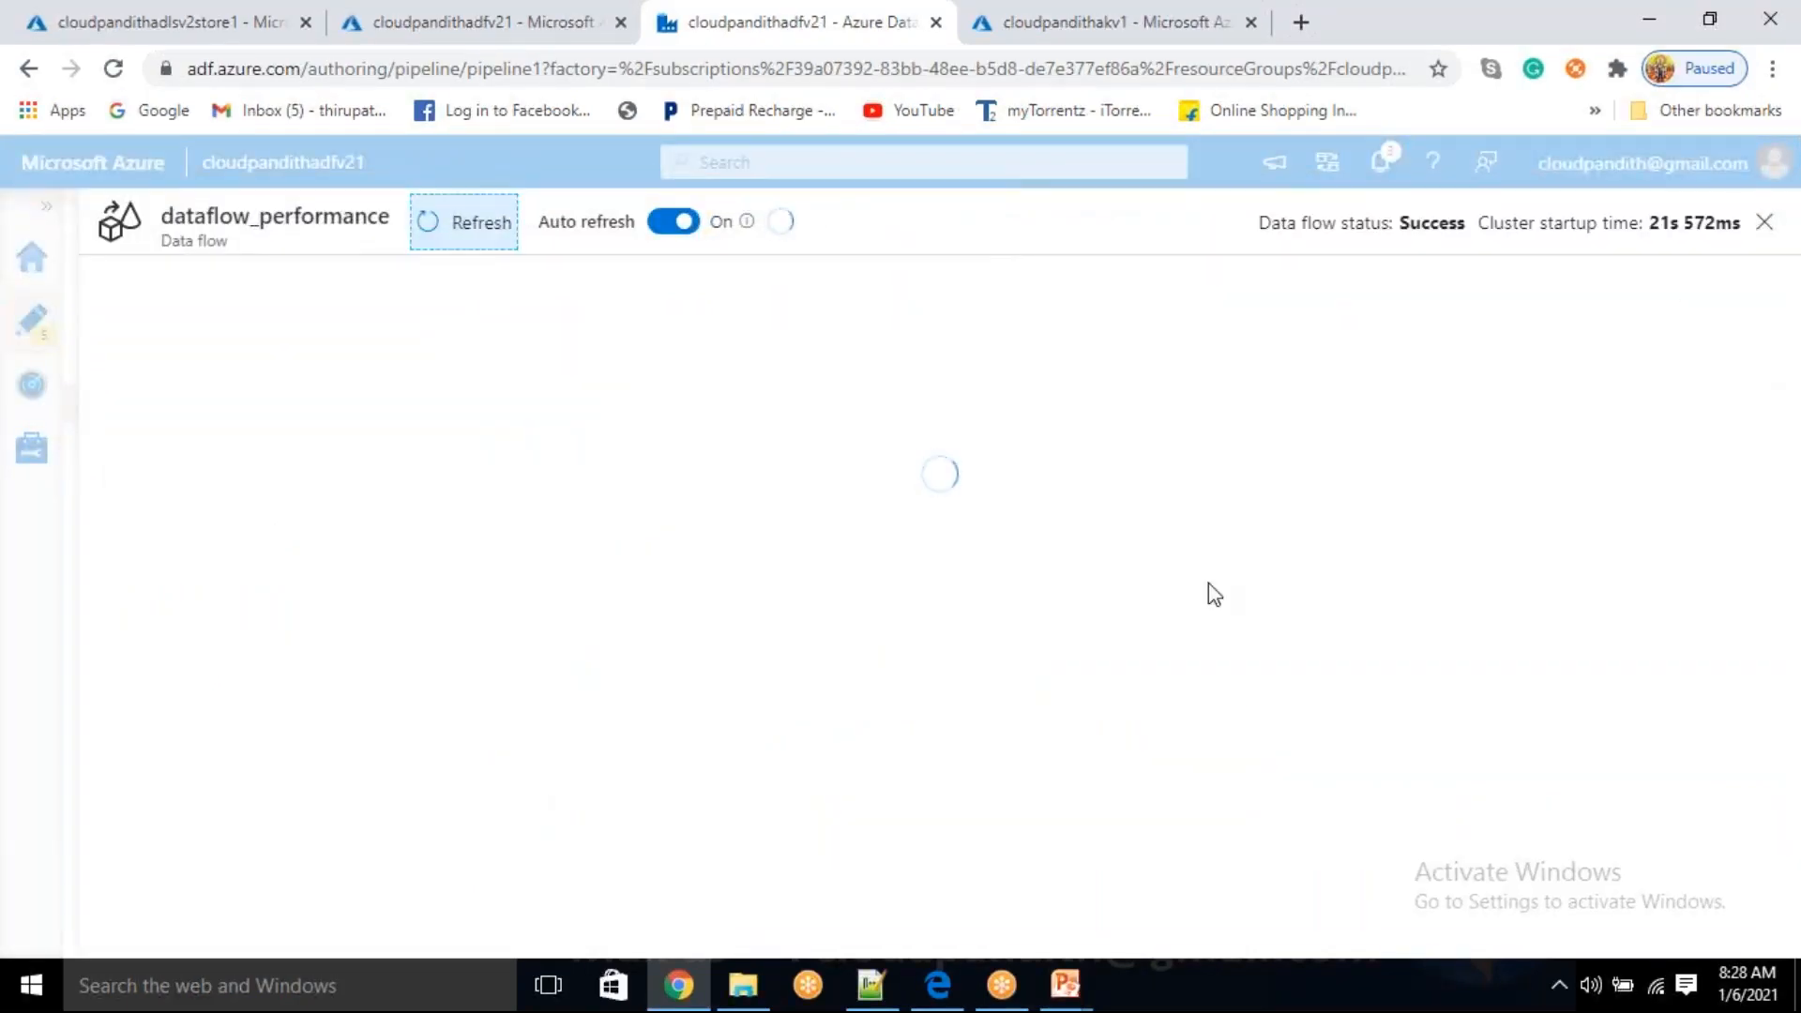
pyautogui.click(1764, 222)
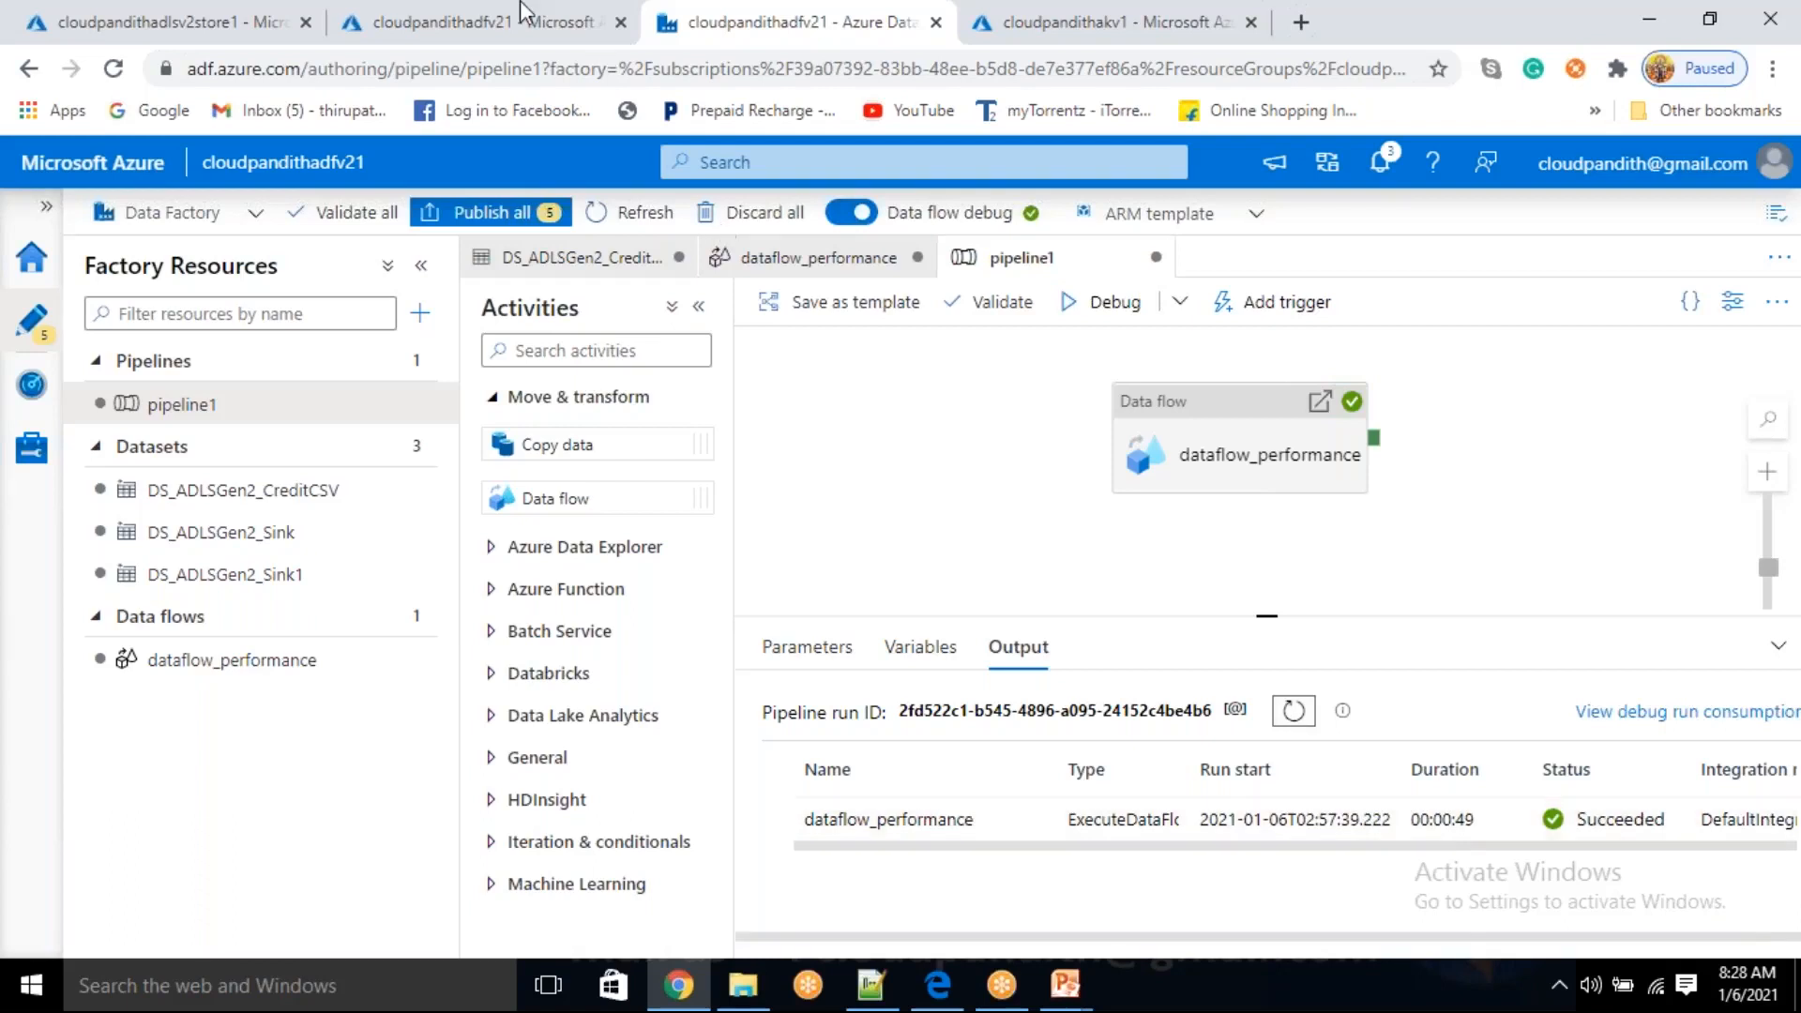
# - Switch to the storage account cloudpandithadlsv2store1 in the Azure portal and open toppers.csv from the output container
pyautogui.click(234, 19)
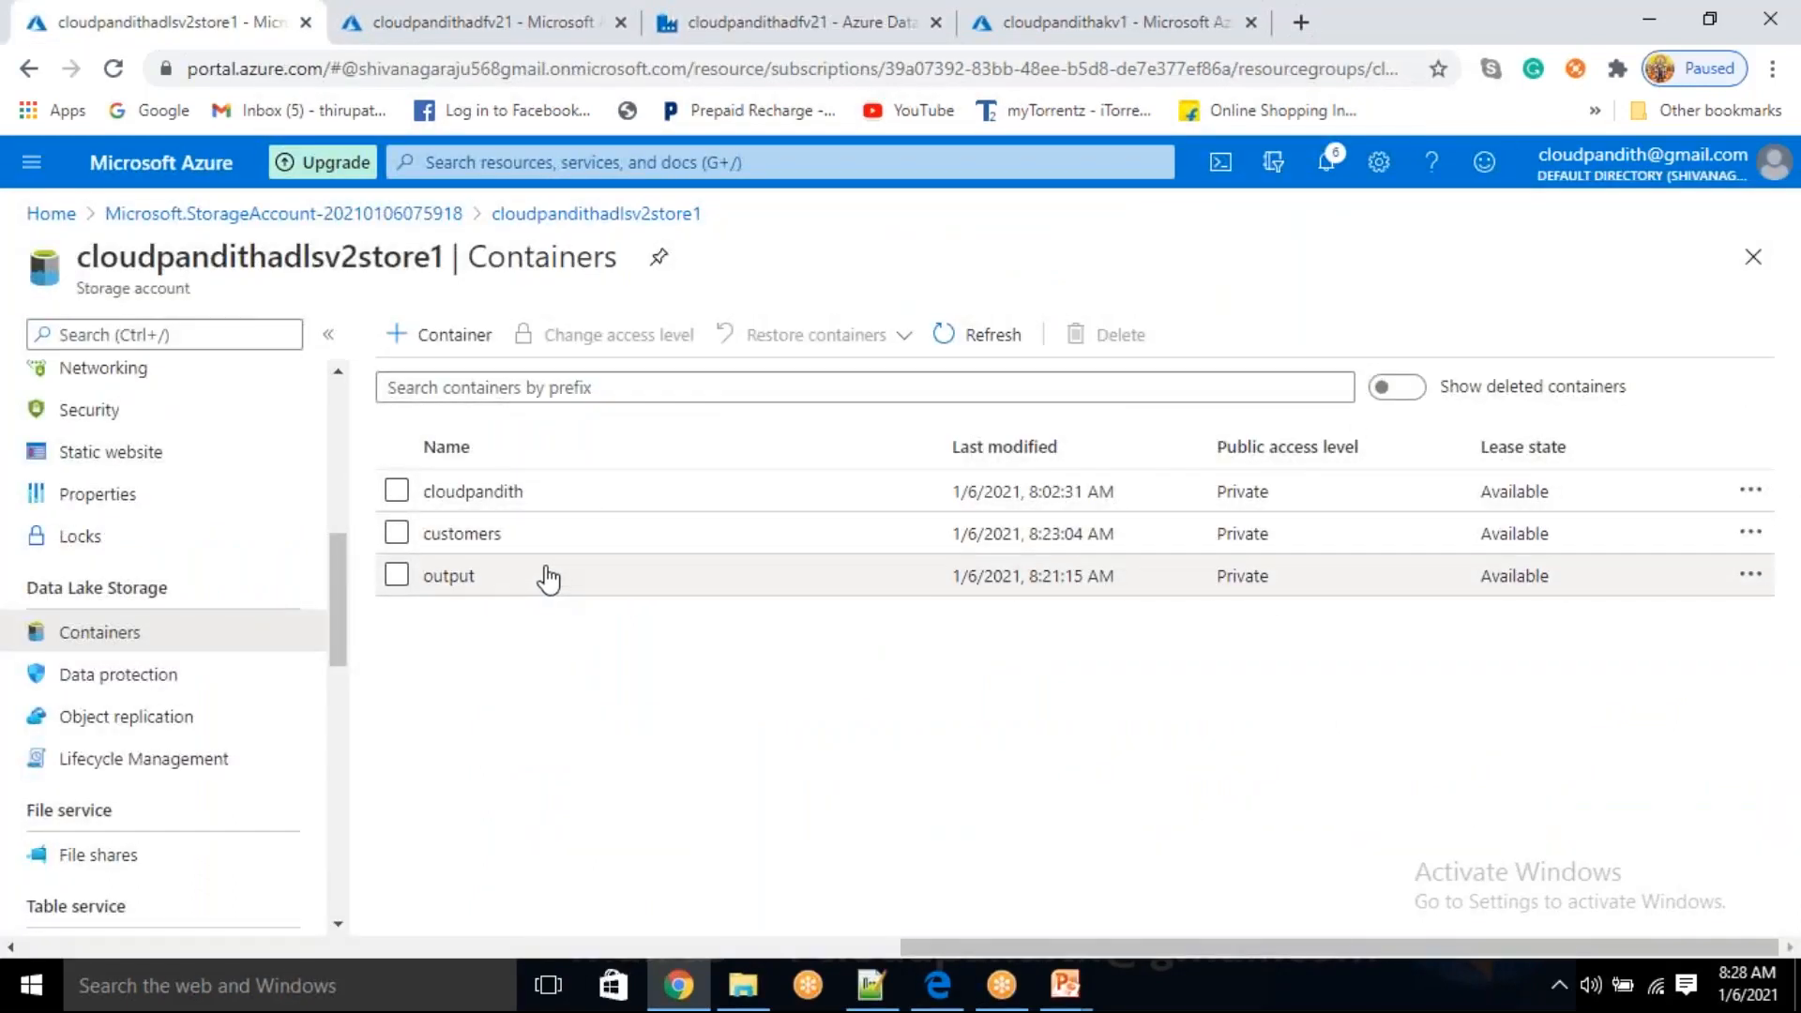
pyautogui.click(548, 579)
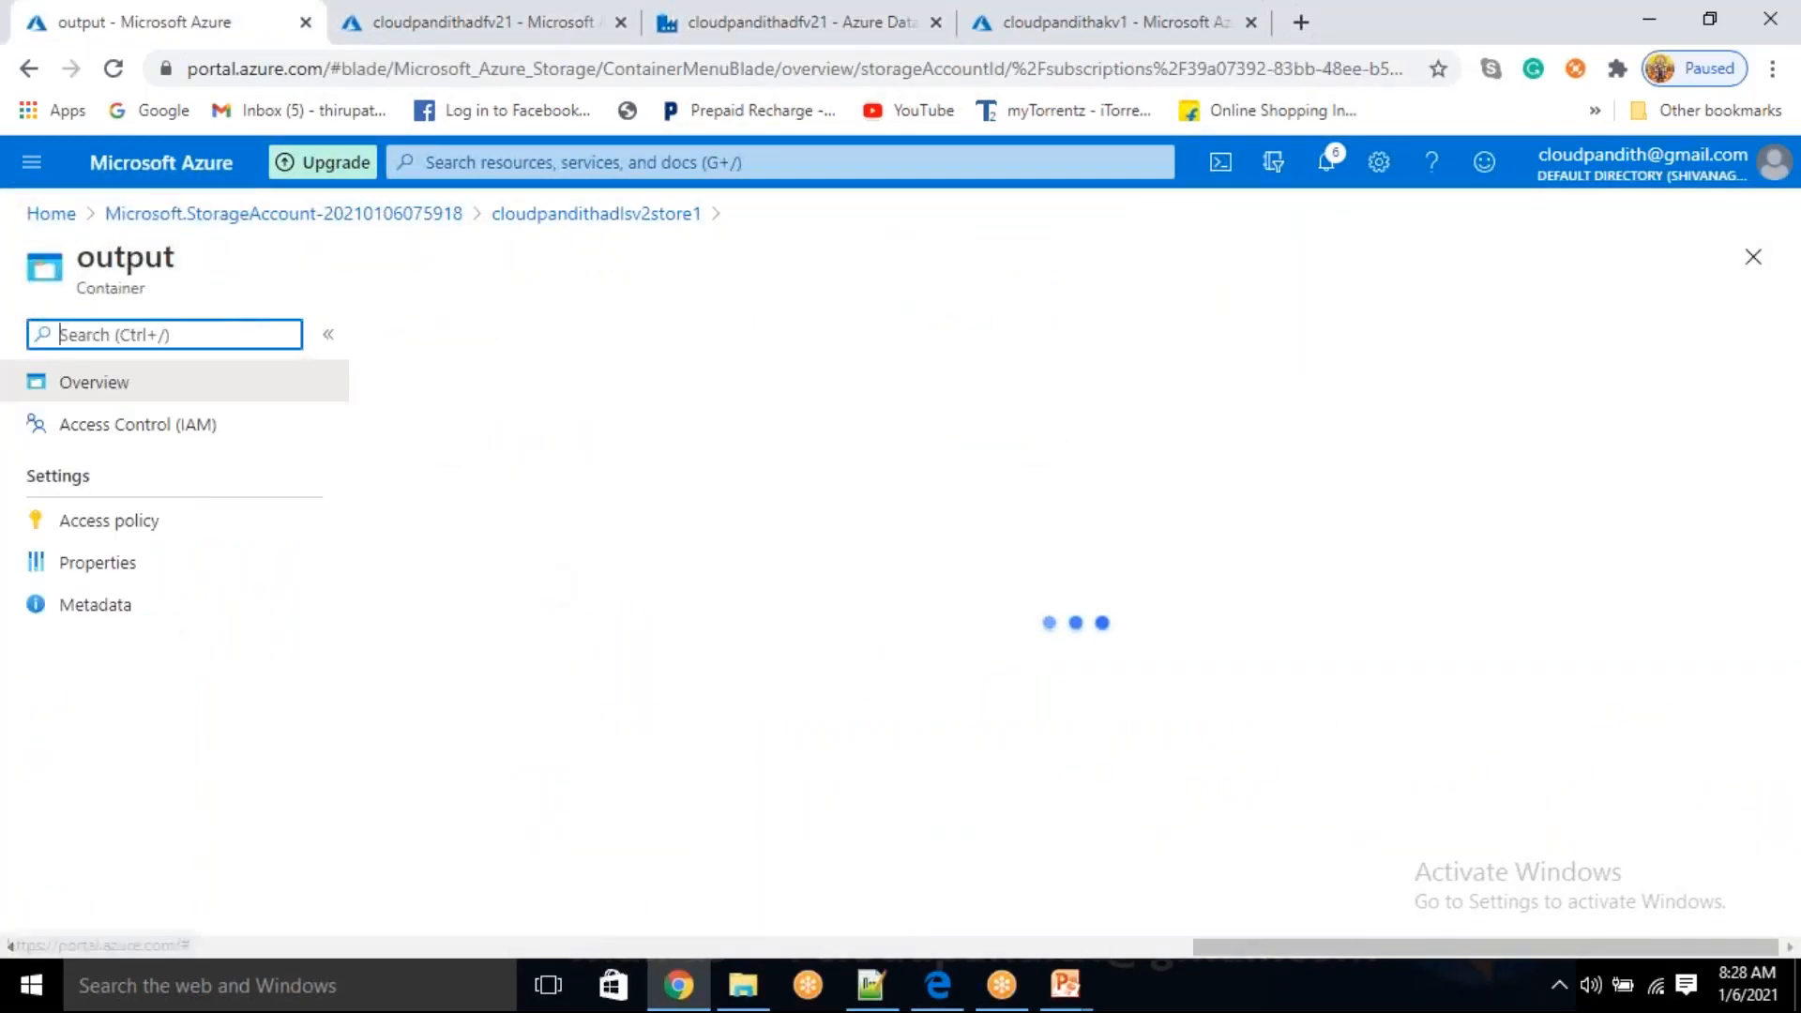
pyautogui.click(464, 560)
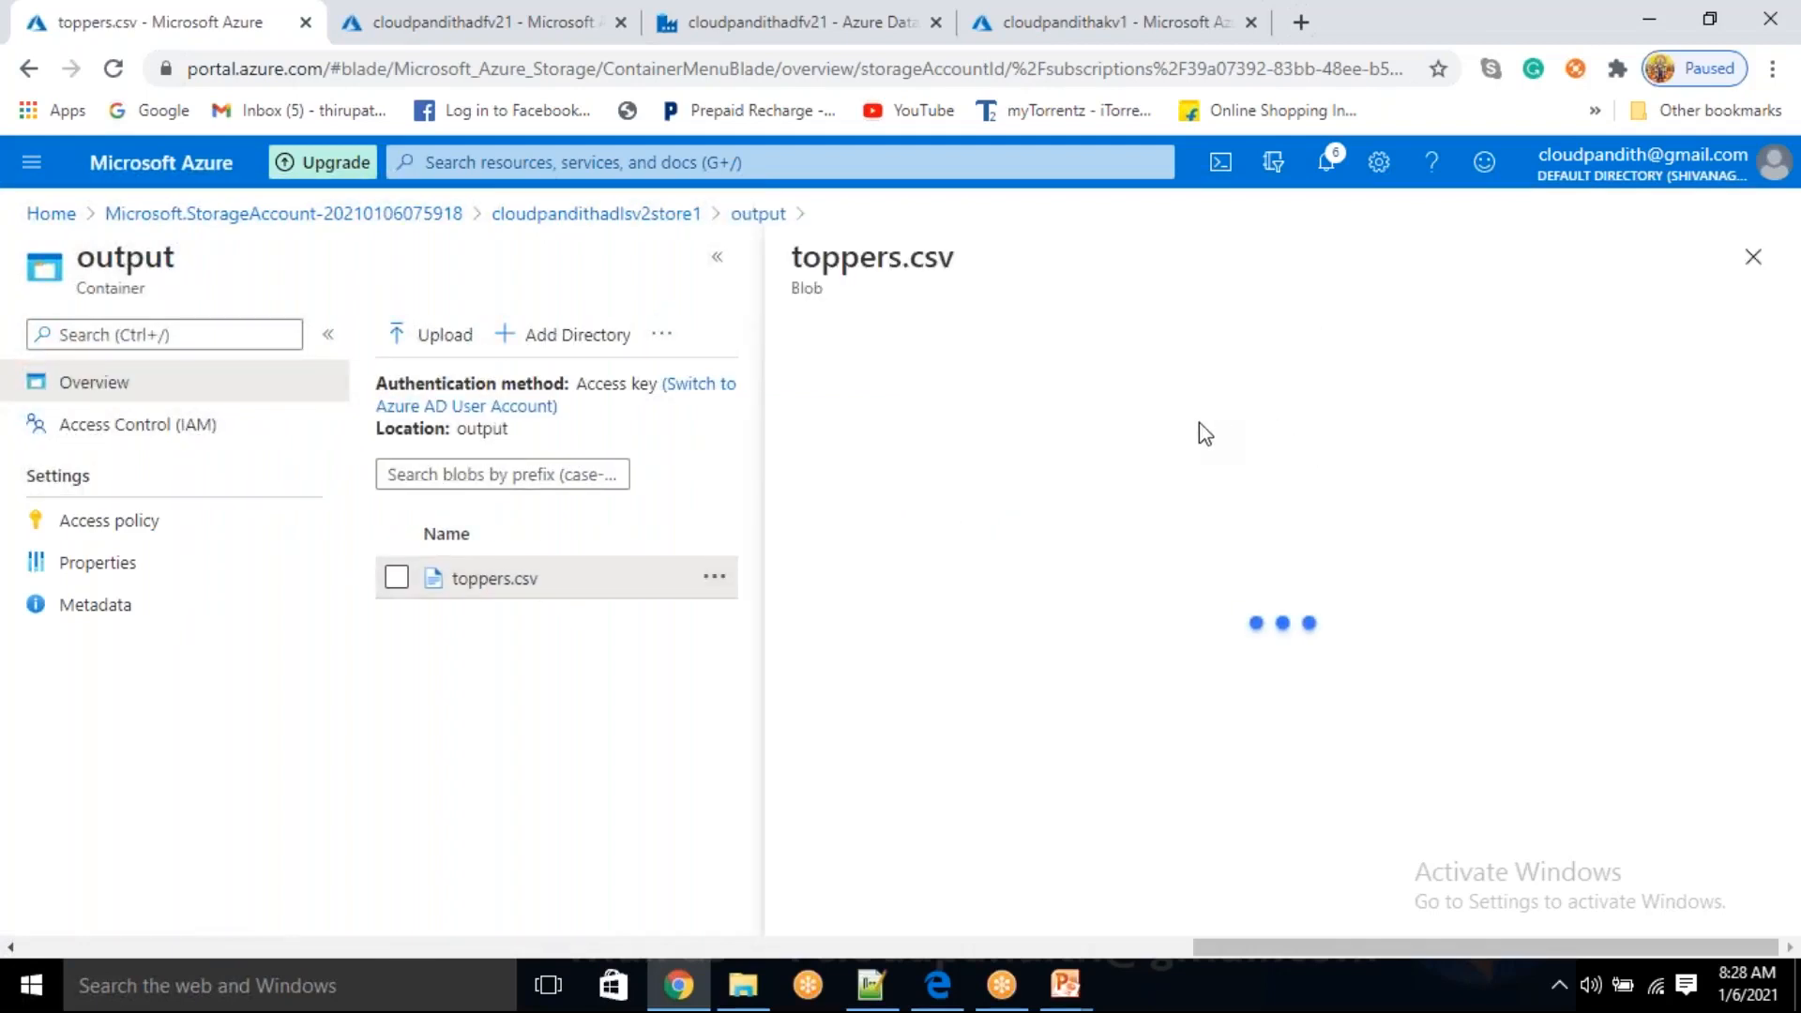
# - Preview the contents of toppers.csv, examine the Credit_Score values against the pass score, and close the file
pyautogui.click(1029, 402)
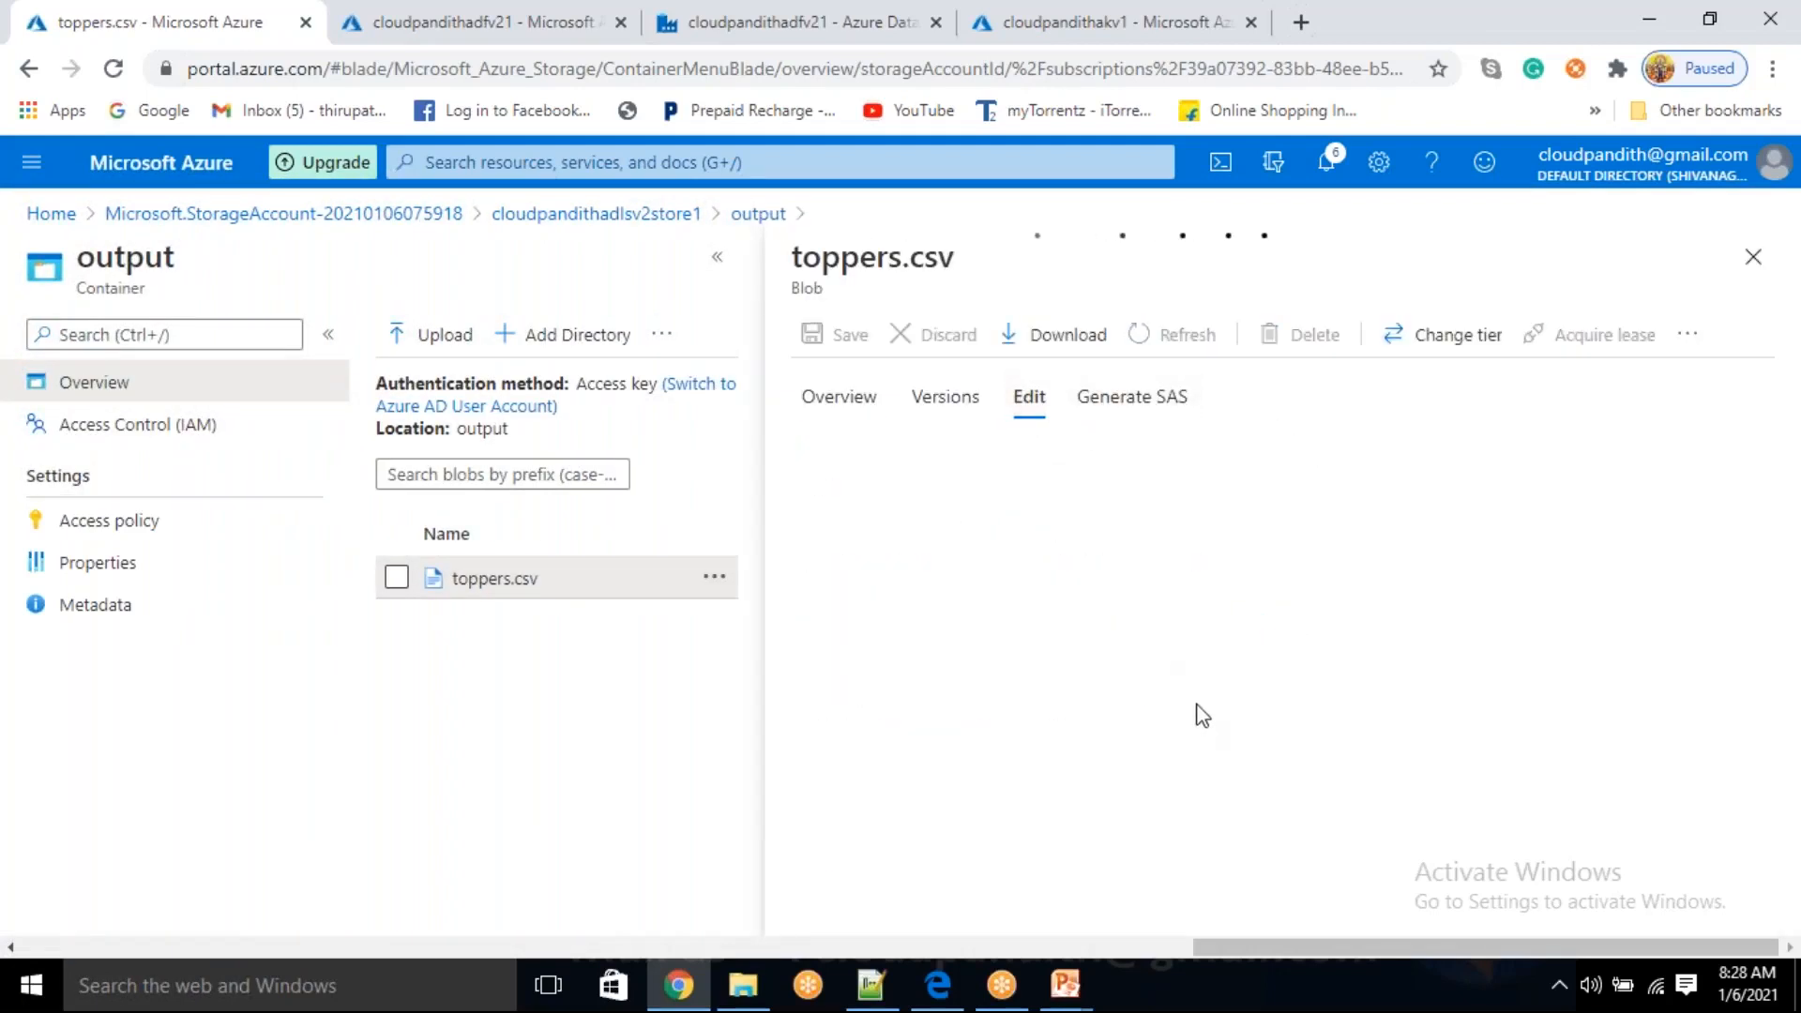
pyautogui.click(1084, 822)
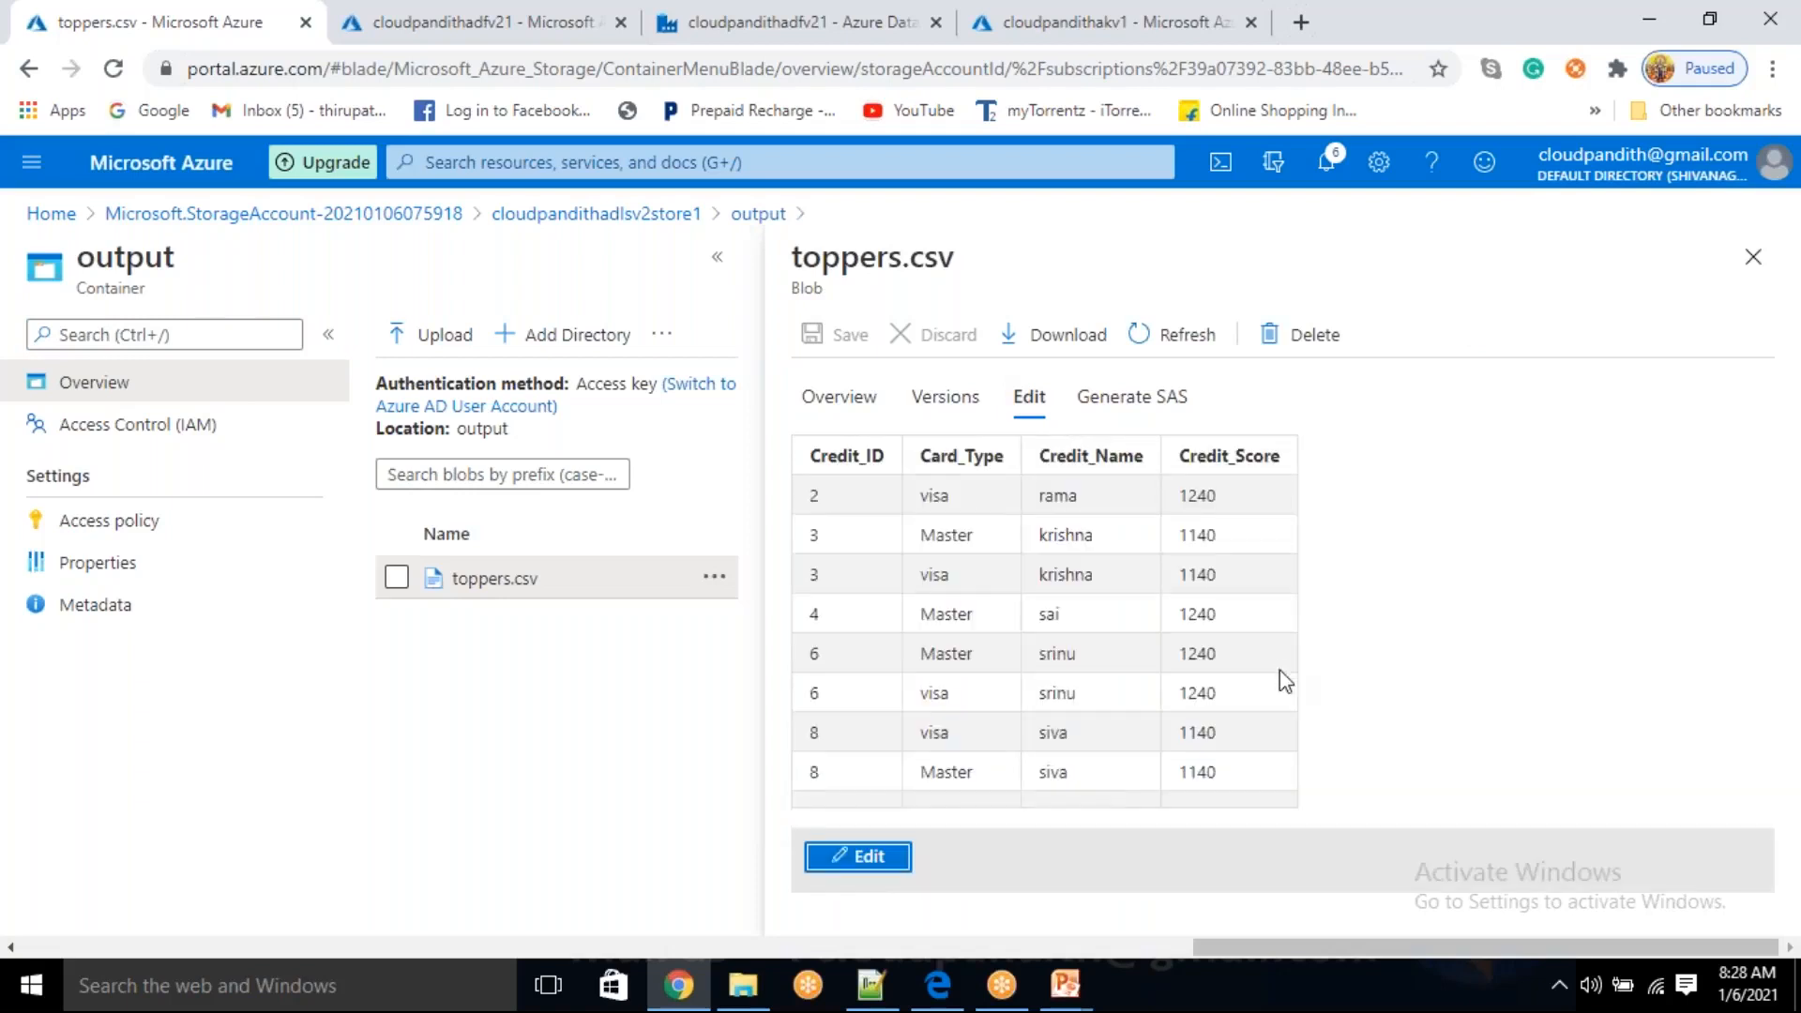
pyautogui.moveTo(1188, 495); pyautogui.dragTo(1193, 663)
pyautogui.click(1210, 689)
pyautogui.moveTo(1197, 735); pyautogui.dragTo(1219, 737)
pyautogui.click(1753, 256)
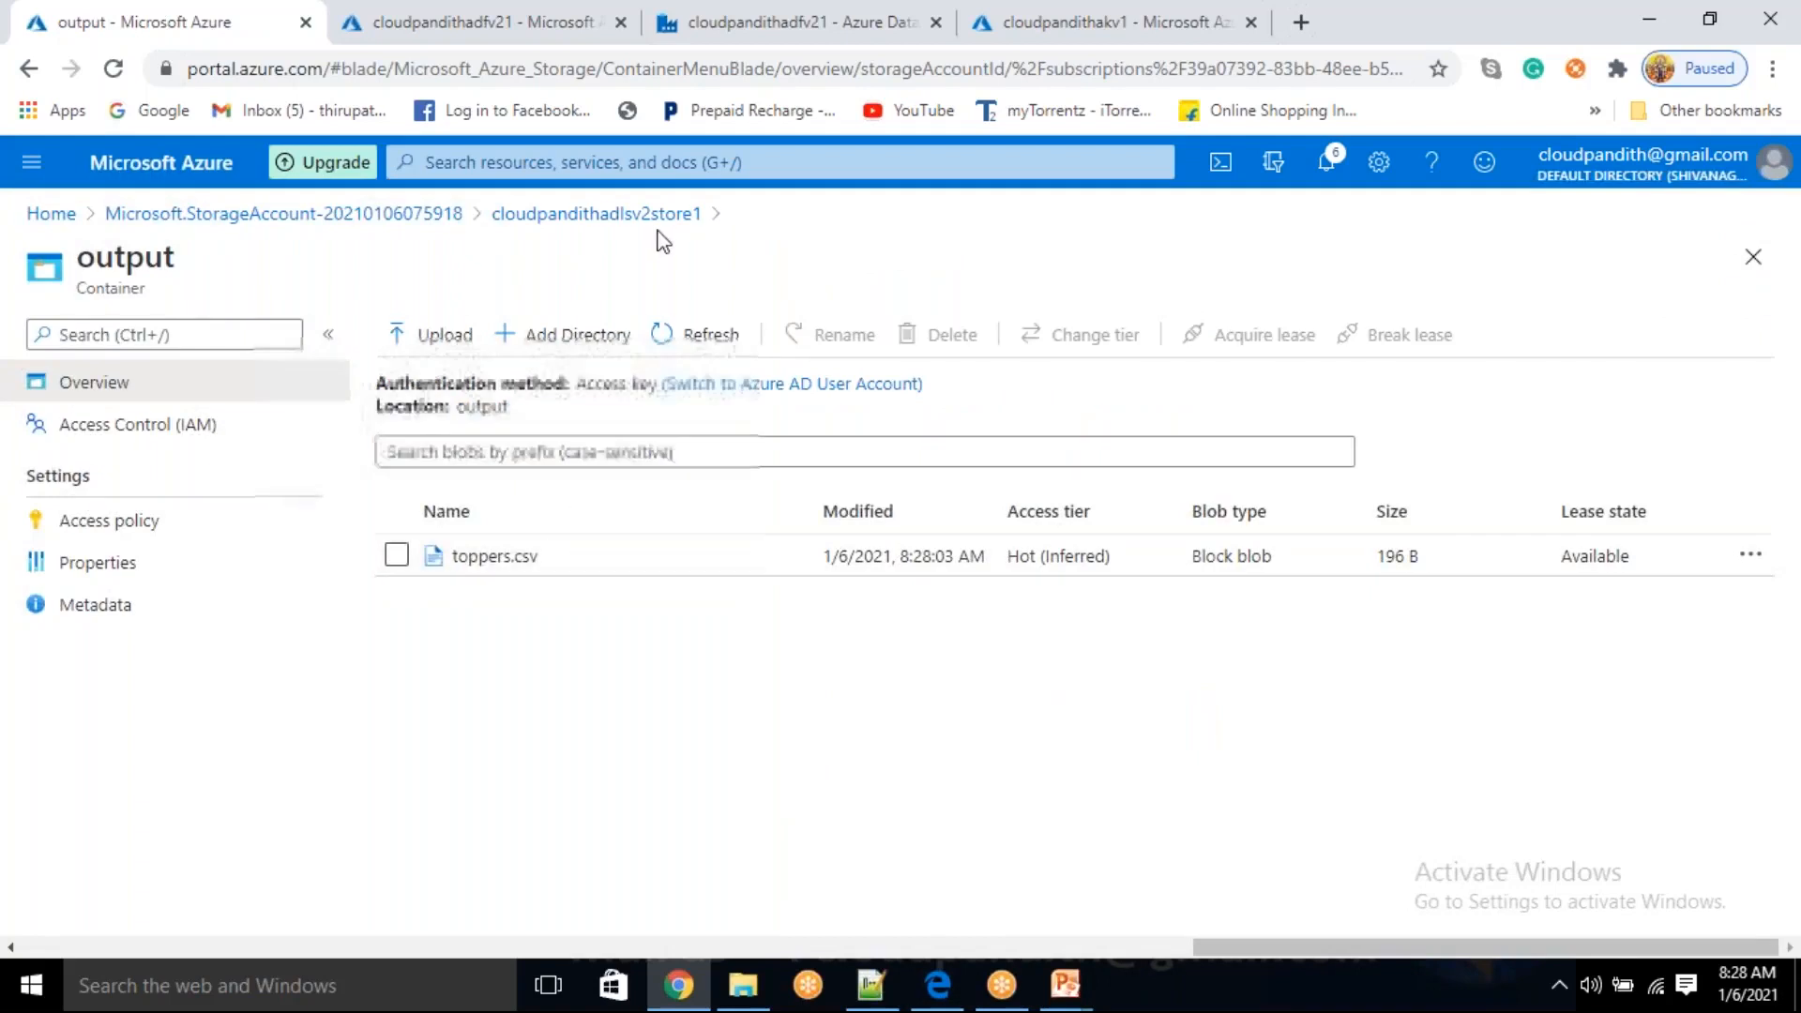
# - Open Actual_schema.csv from the cloudpandith container of cloudpandithadlsv2store1 for editing and clear all its content
pyautogui.click(657, 218)
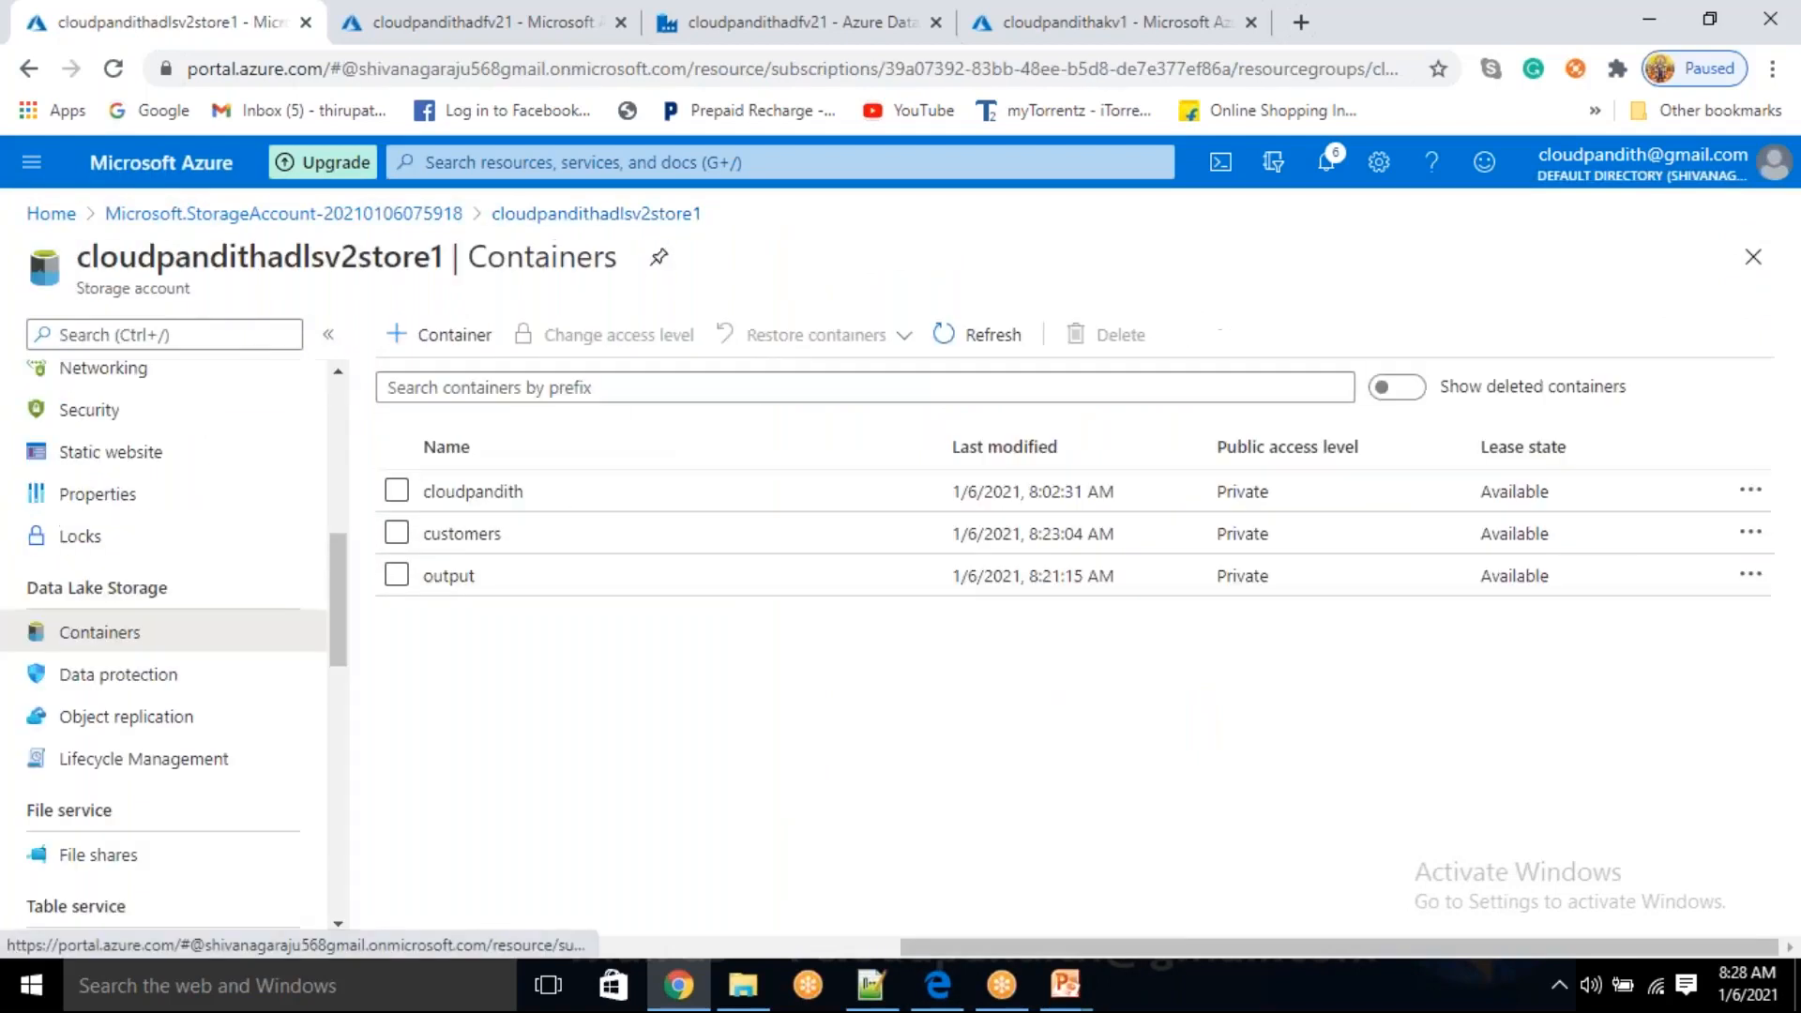
pyautogui.click(544, 510)
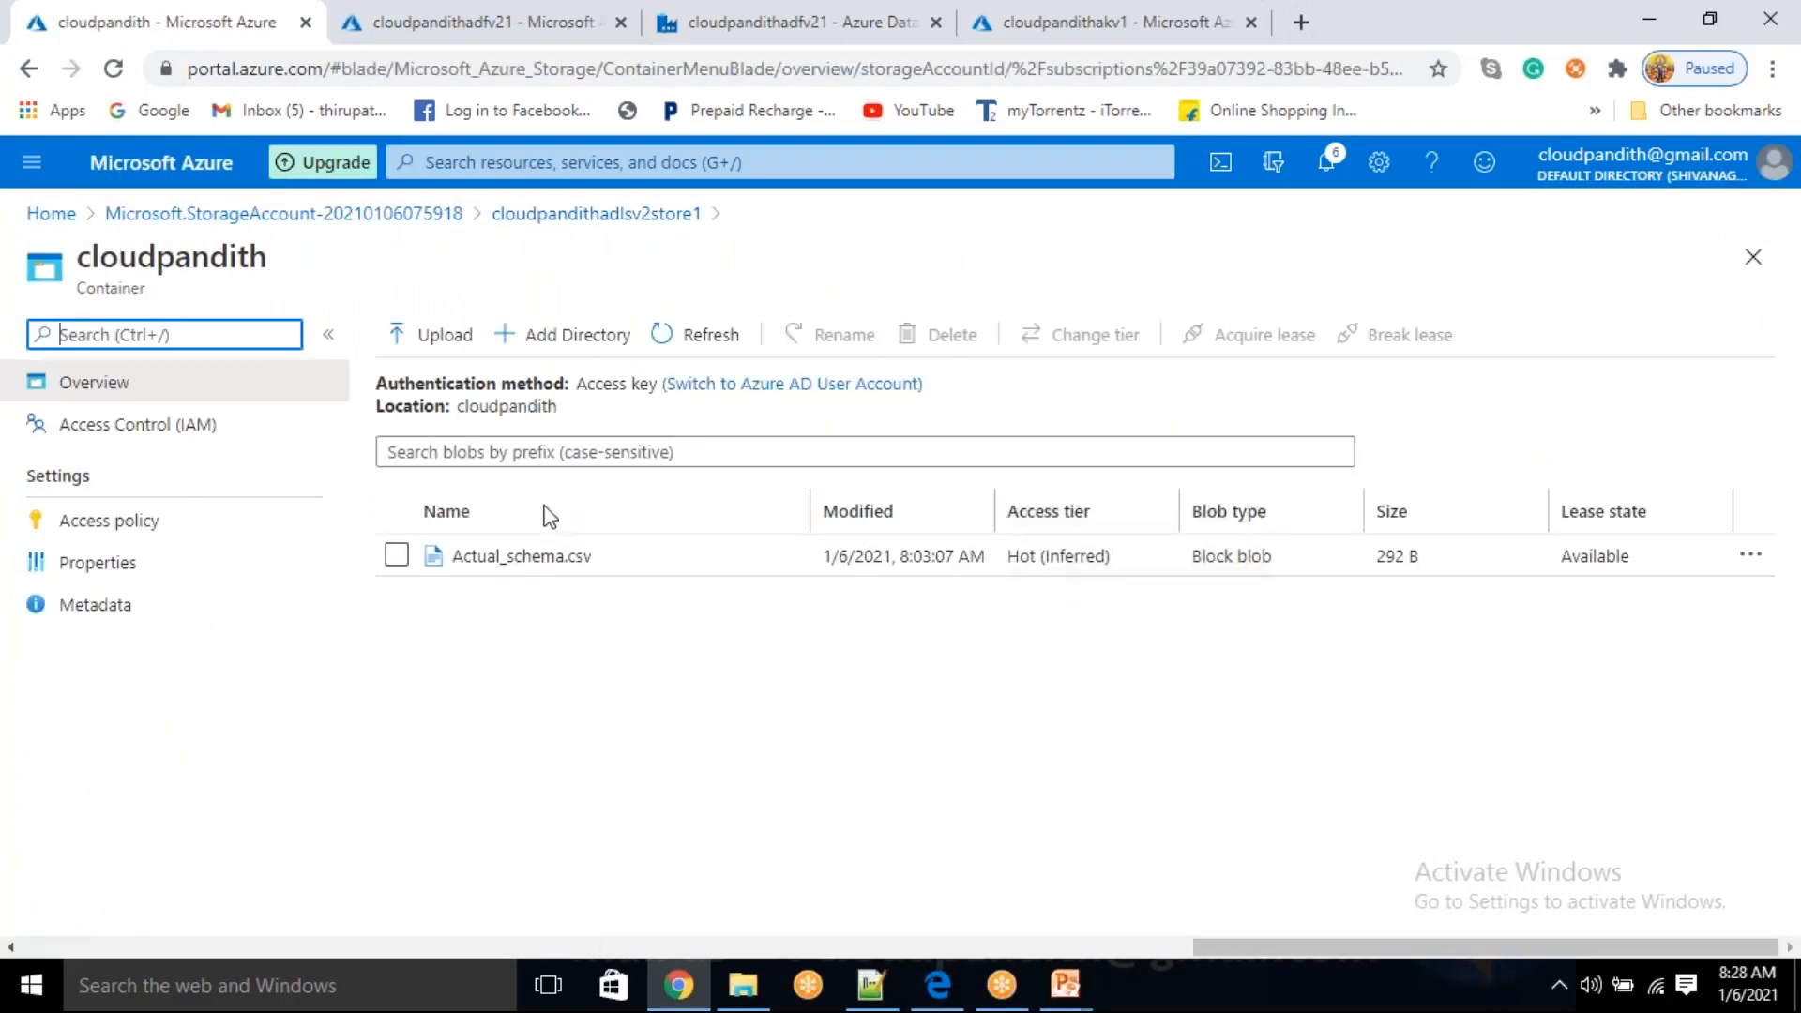
pyautogui.click(522, 557)
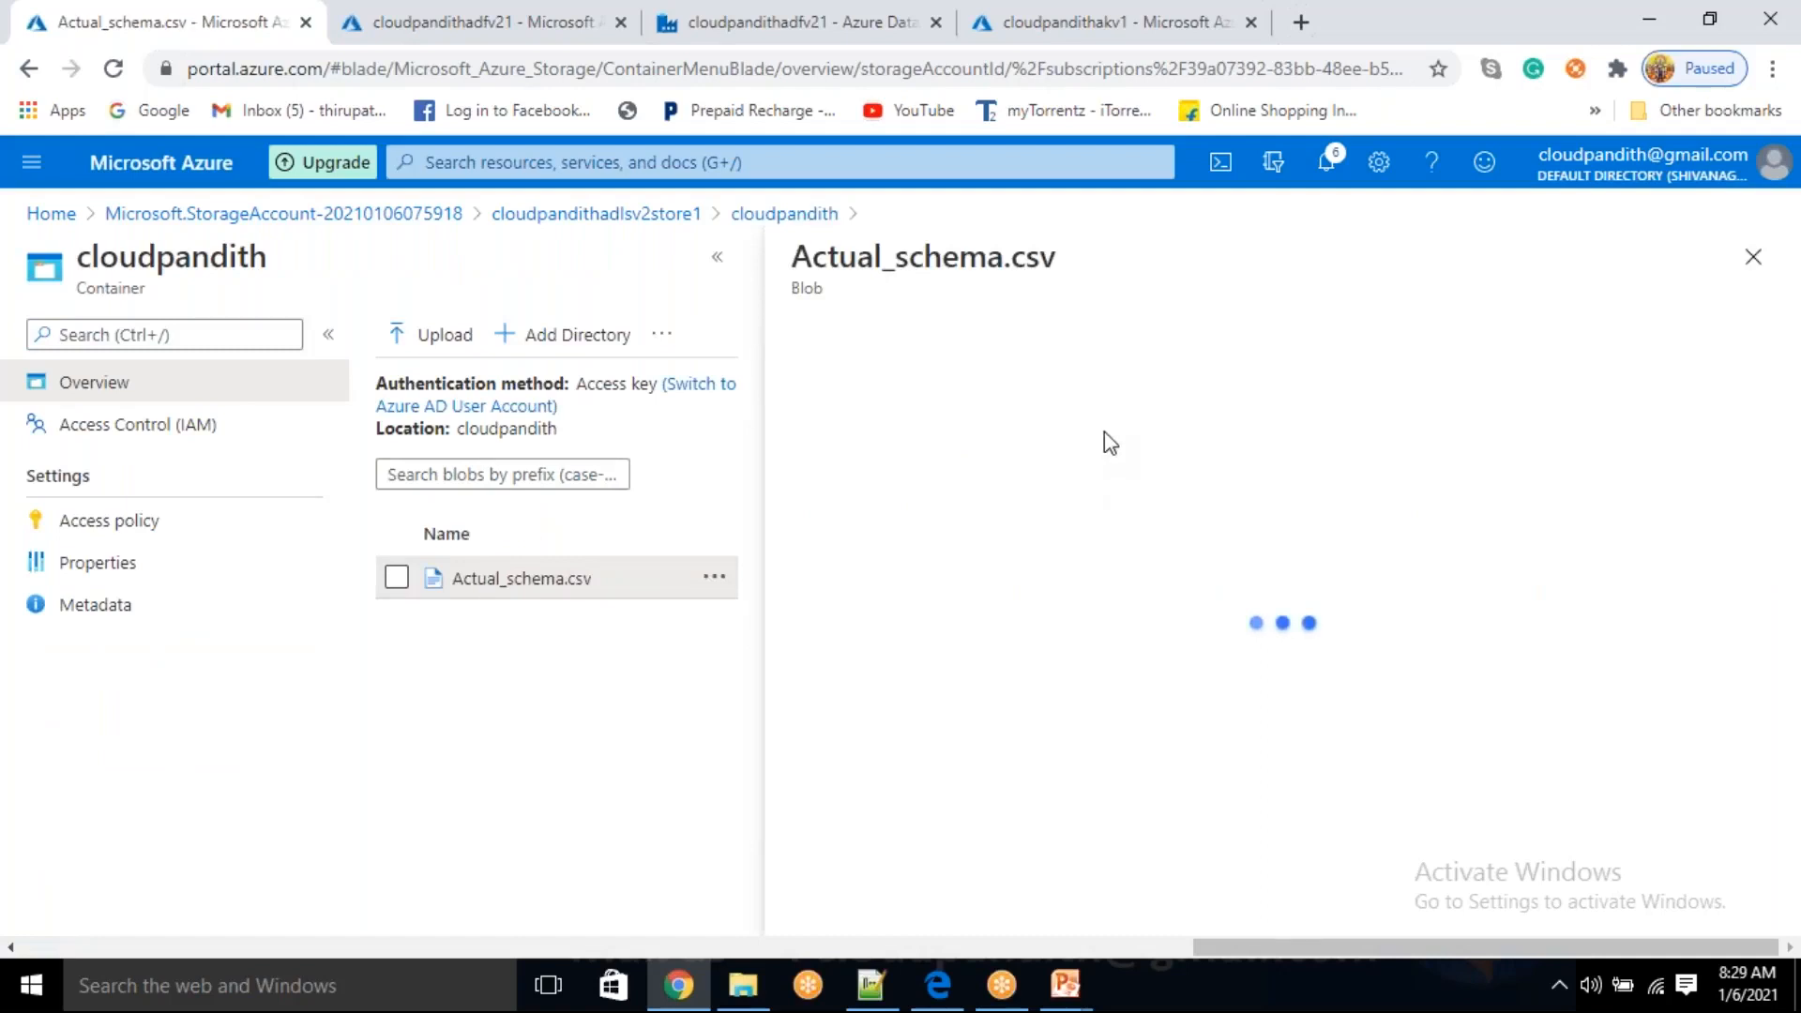
pyautogui.click(1034, 400)
pyautogui.doubleClick(980, 573)
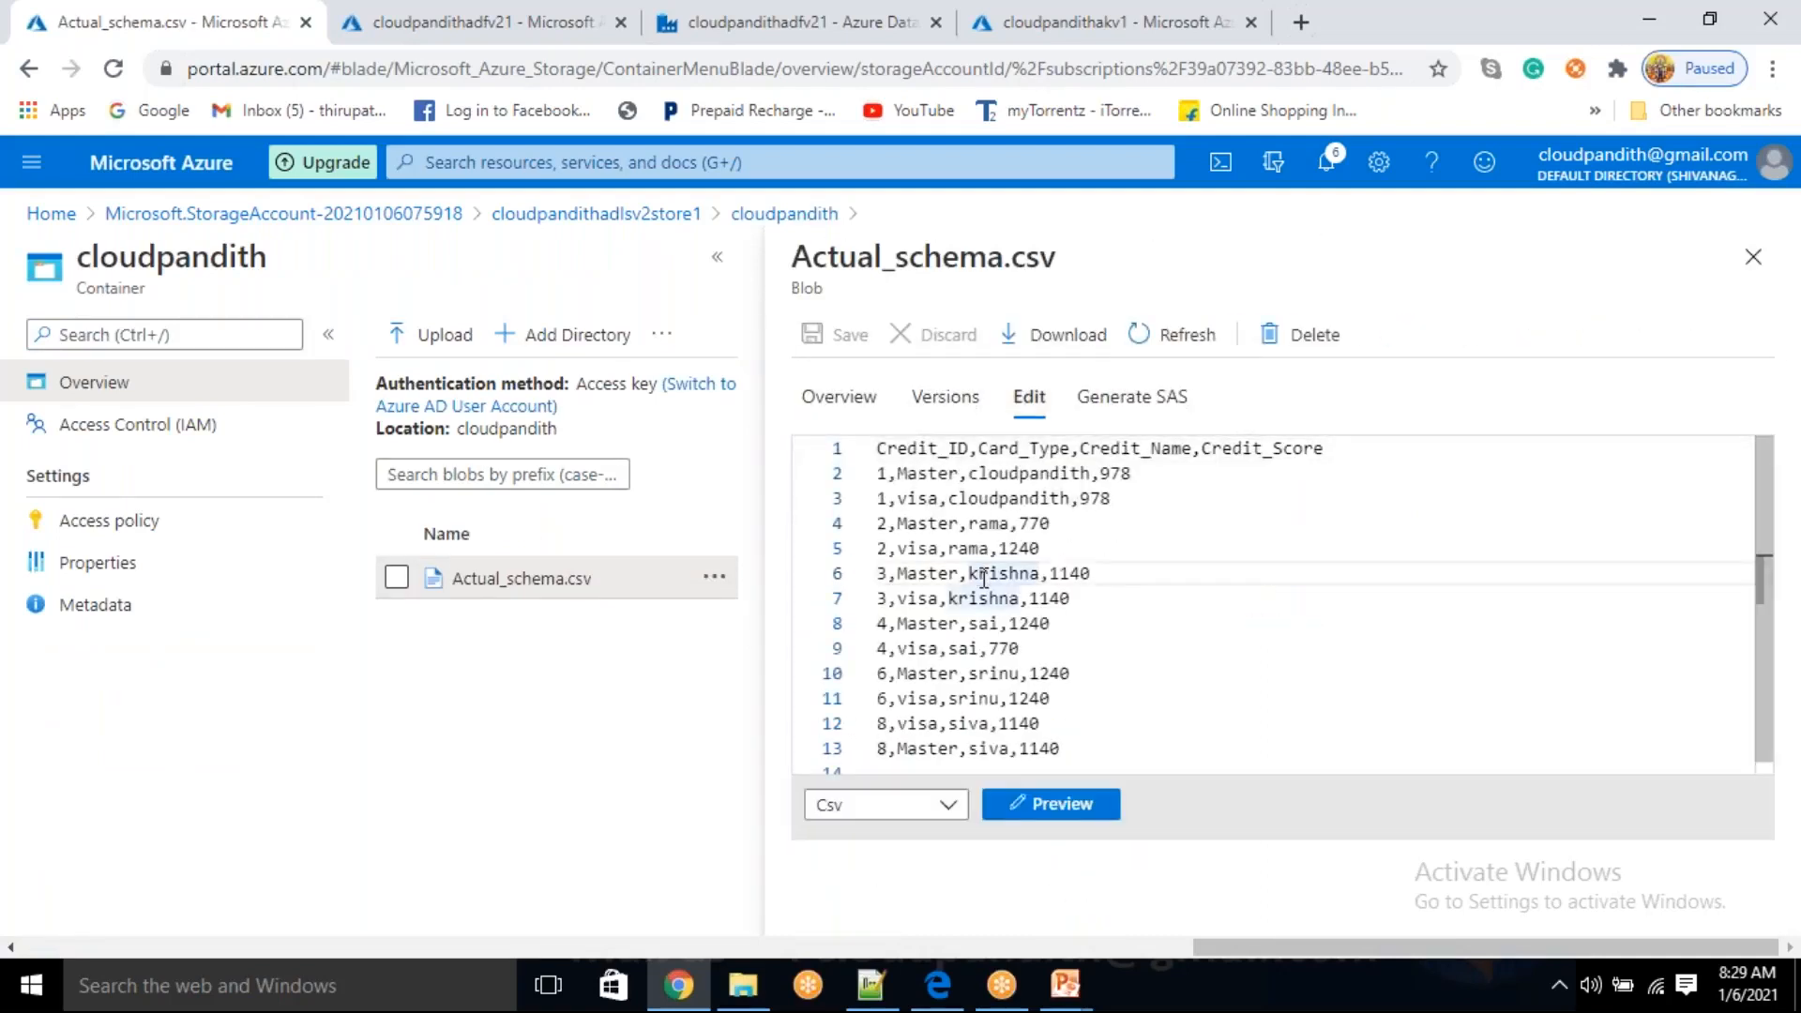
pyautogui.hotkey('ctrl', 'a')
pyautogui.press('Delete')
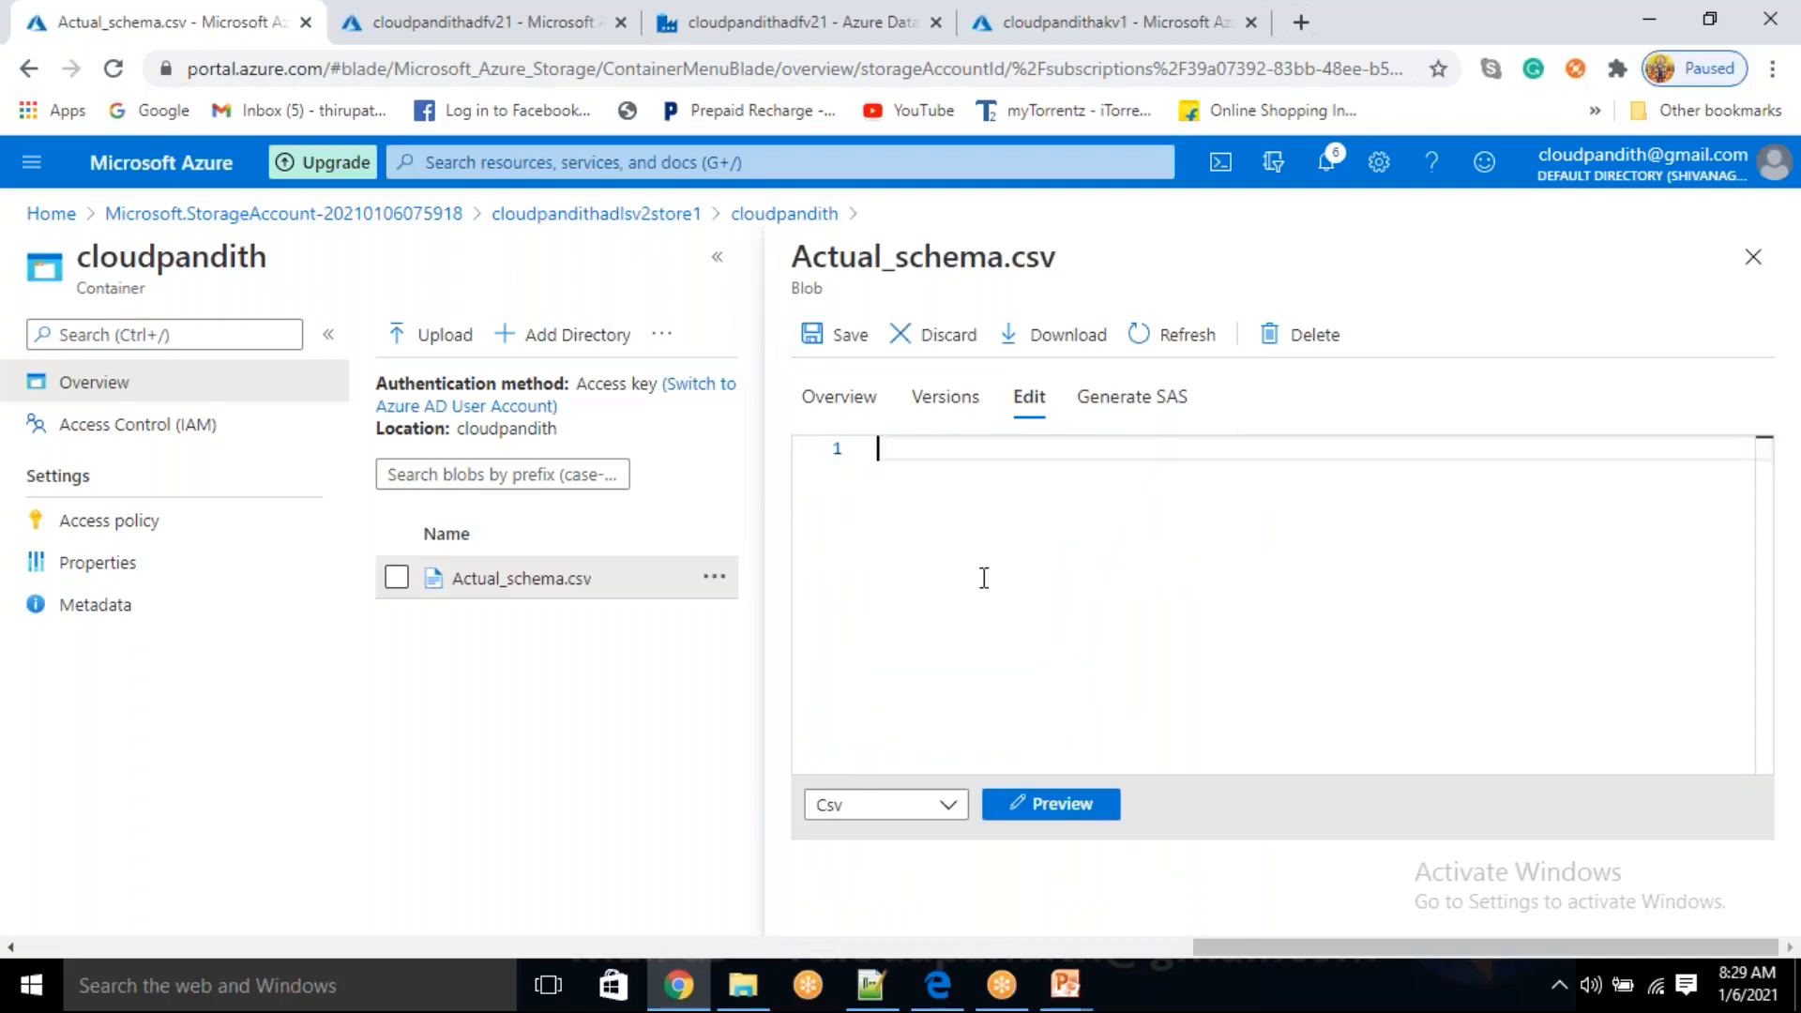
# - Open the local Modified_schema.csv from the Data Flow Performance folder in Notepad++ and copy its header and all data rows
pyautogui.click(878, 1002)
pyautogui.click(743, 985)
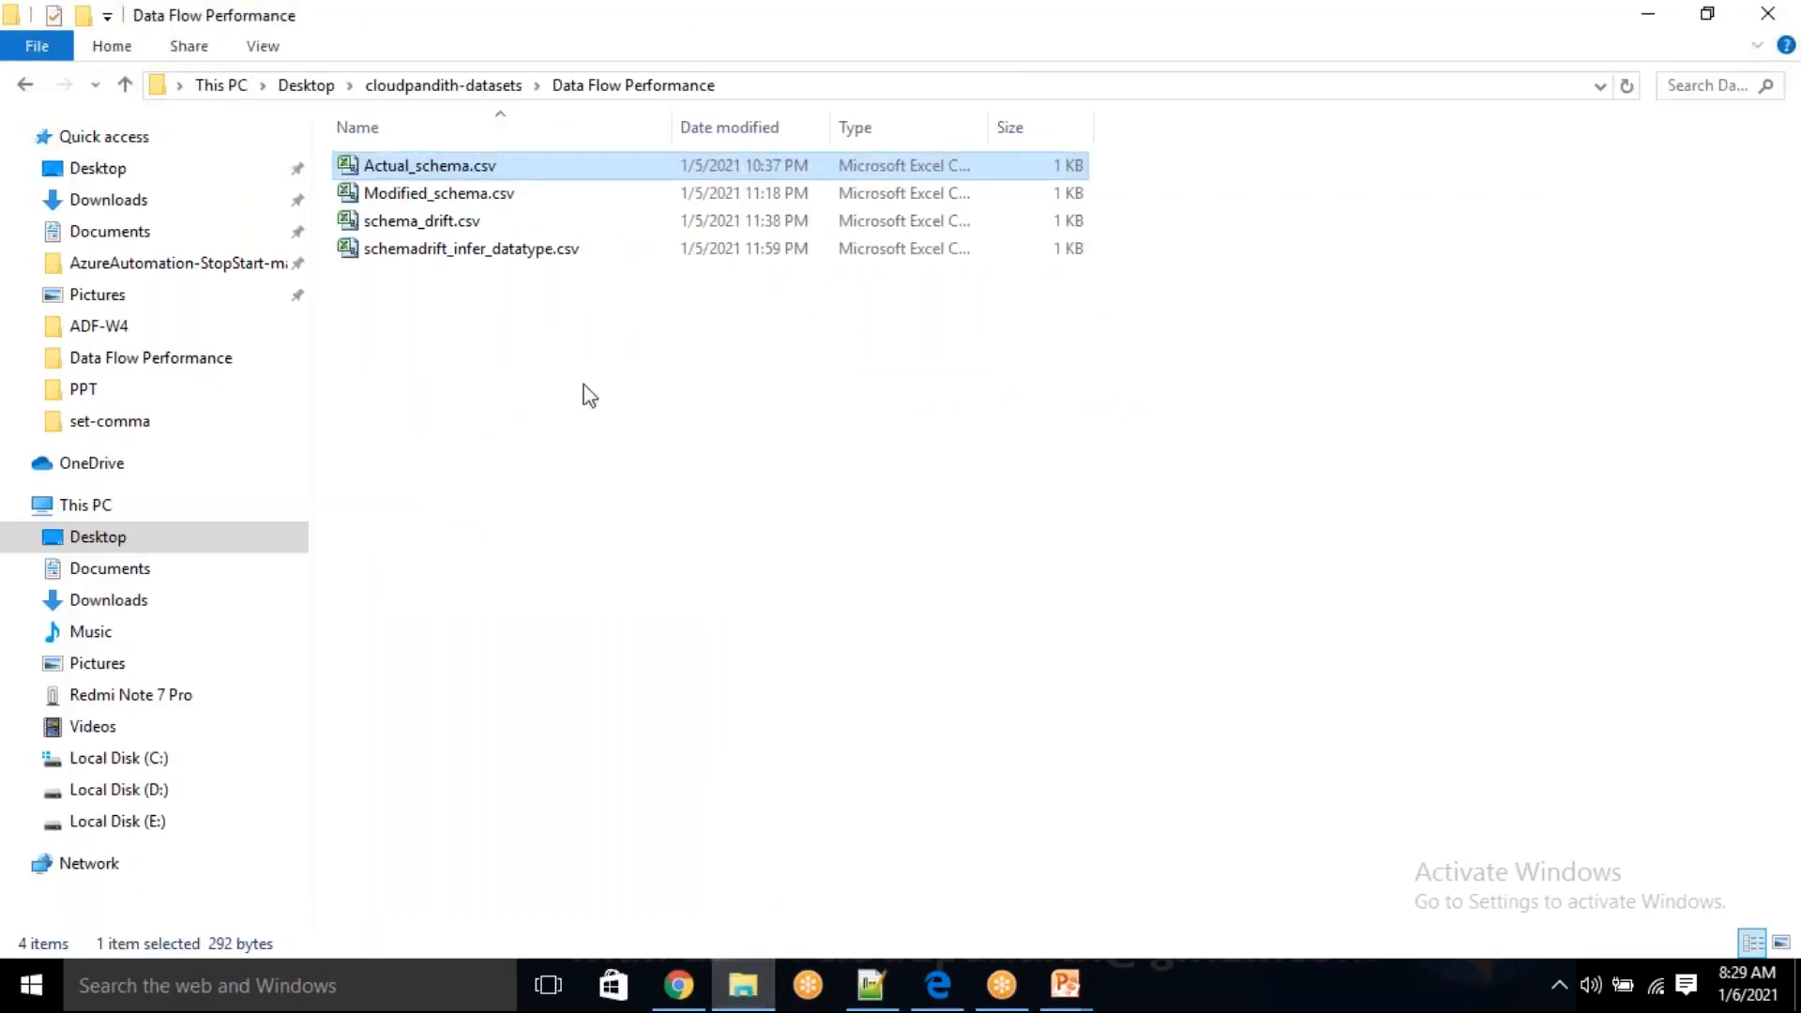
pyautogui.click(432, 195)
pyautogui.rightClick(428, 195)
pyautogui.click(570, 303)
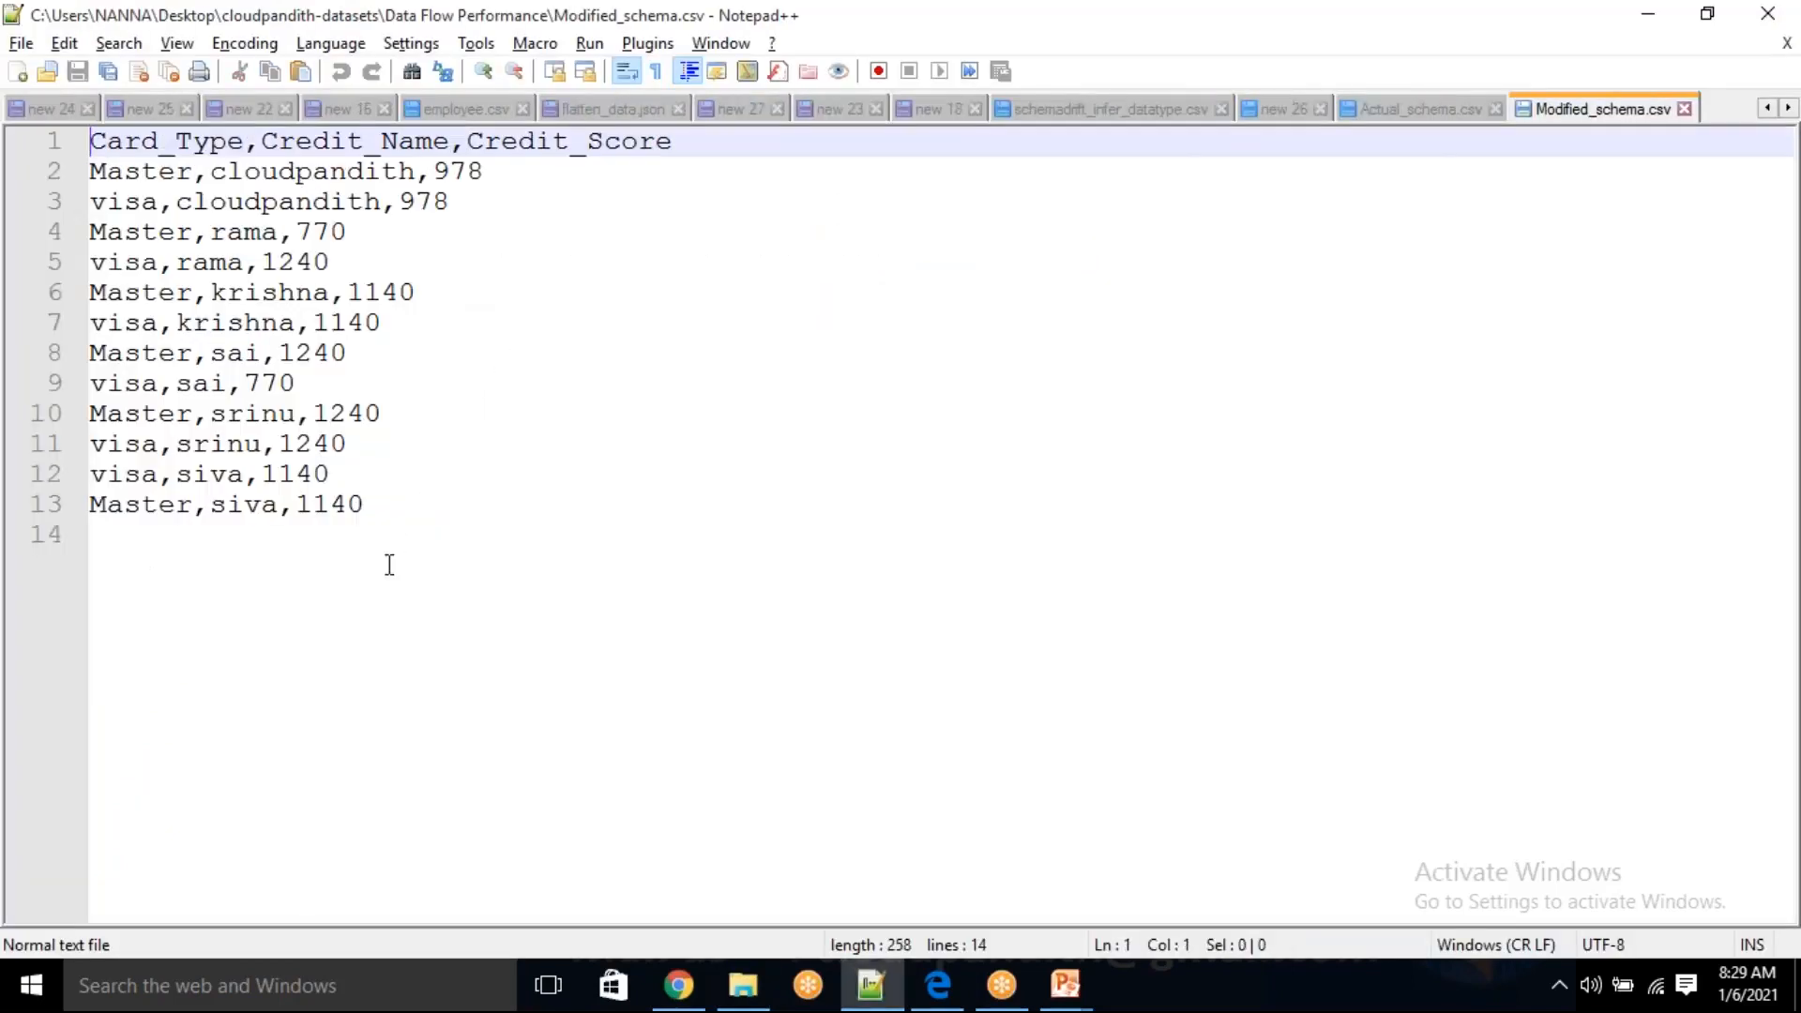
pyautogui.moveTo(364, 503); pyautogui.dragTo(75, 141)
pyautogui.hotkey('ctrl', 'c')
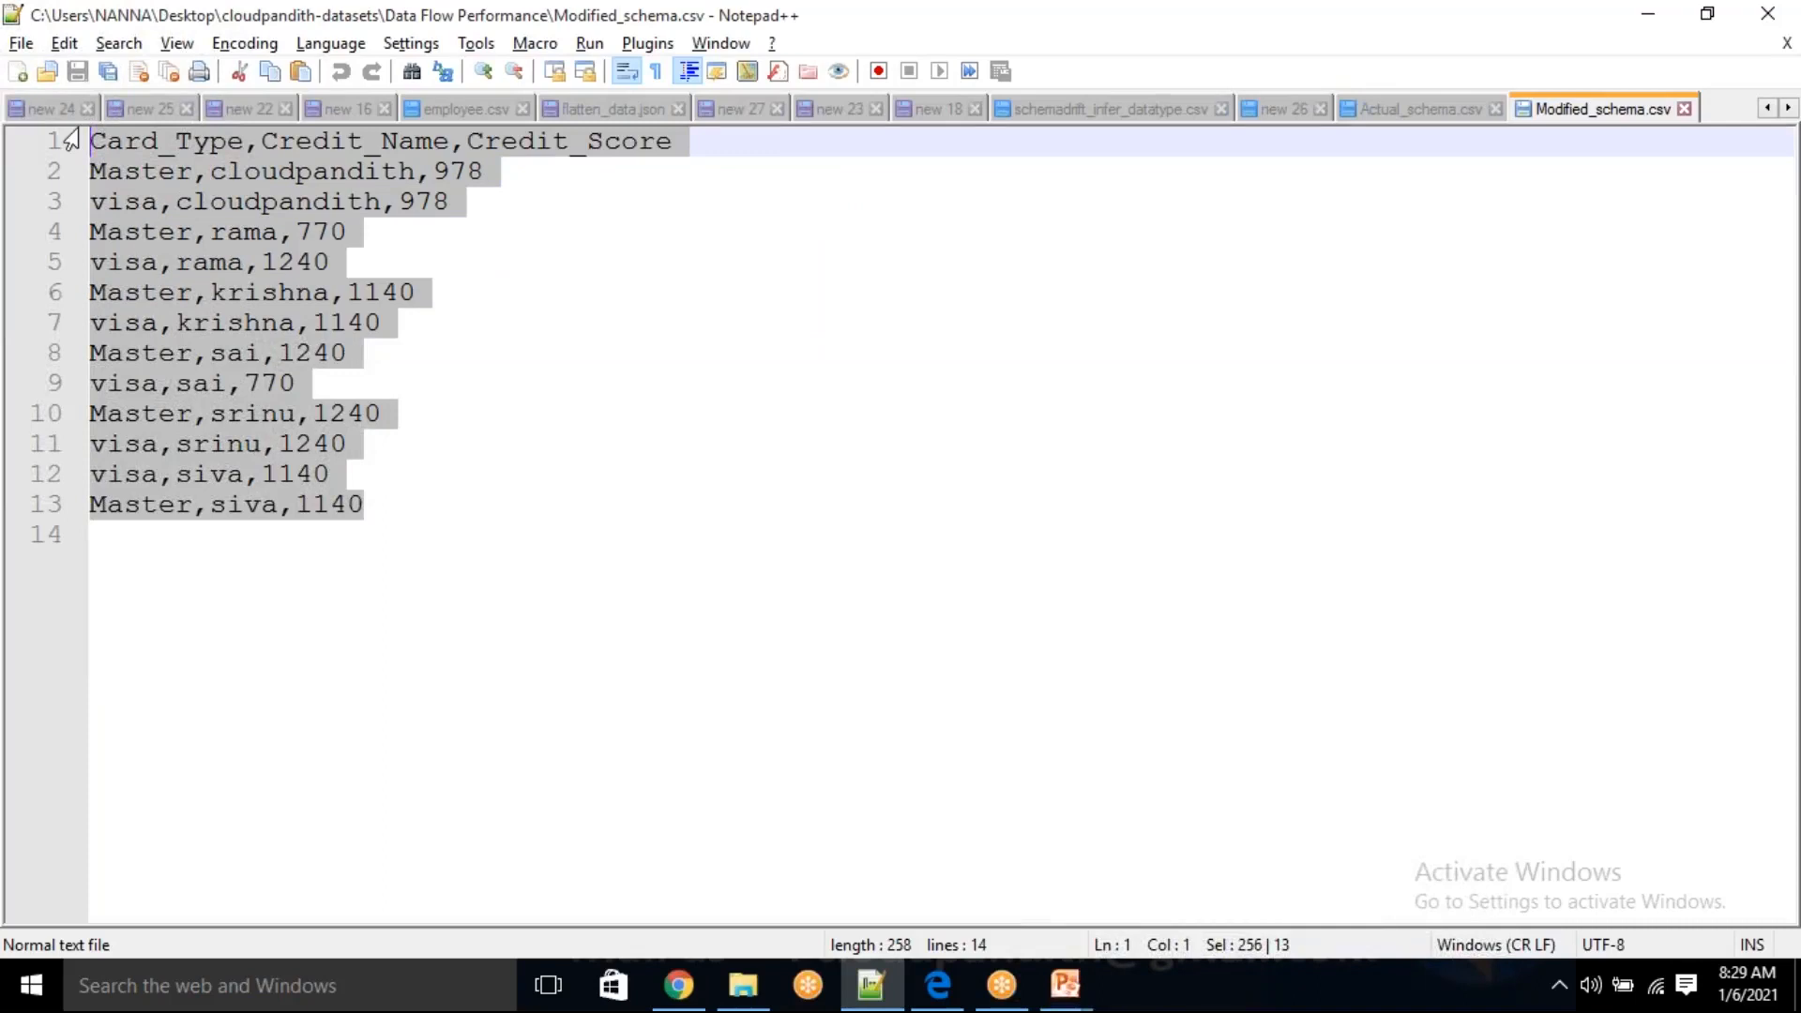
# - Switch back to the Azure portal, paste the copied rows without Credit_ID into the Actual_schema.csv blob, and save it
pyautogui.click(679, 984)
pyautogui.hotkey('ctrl', 'v')
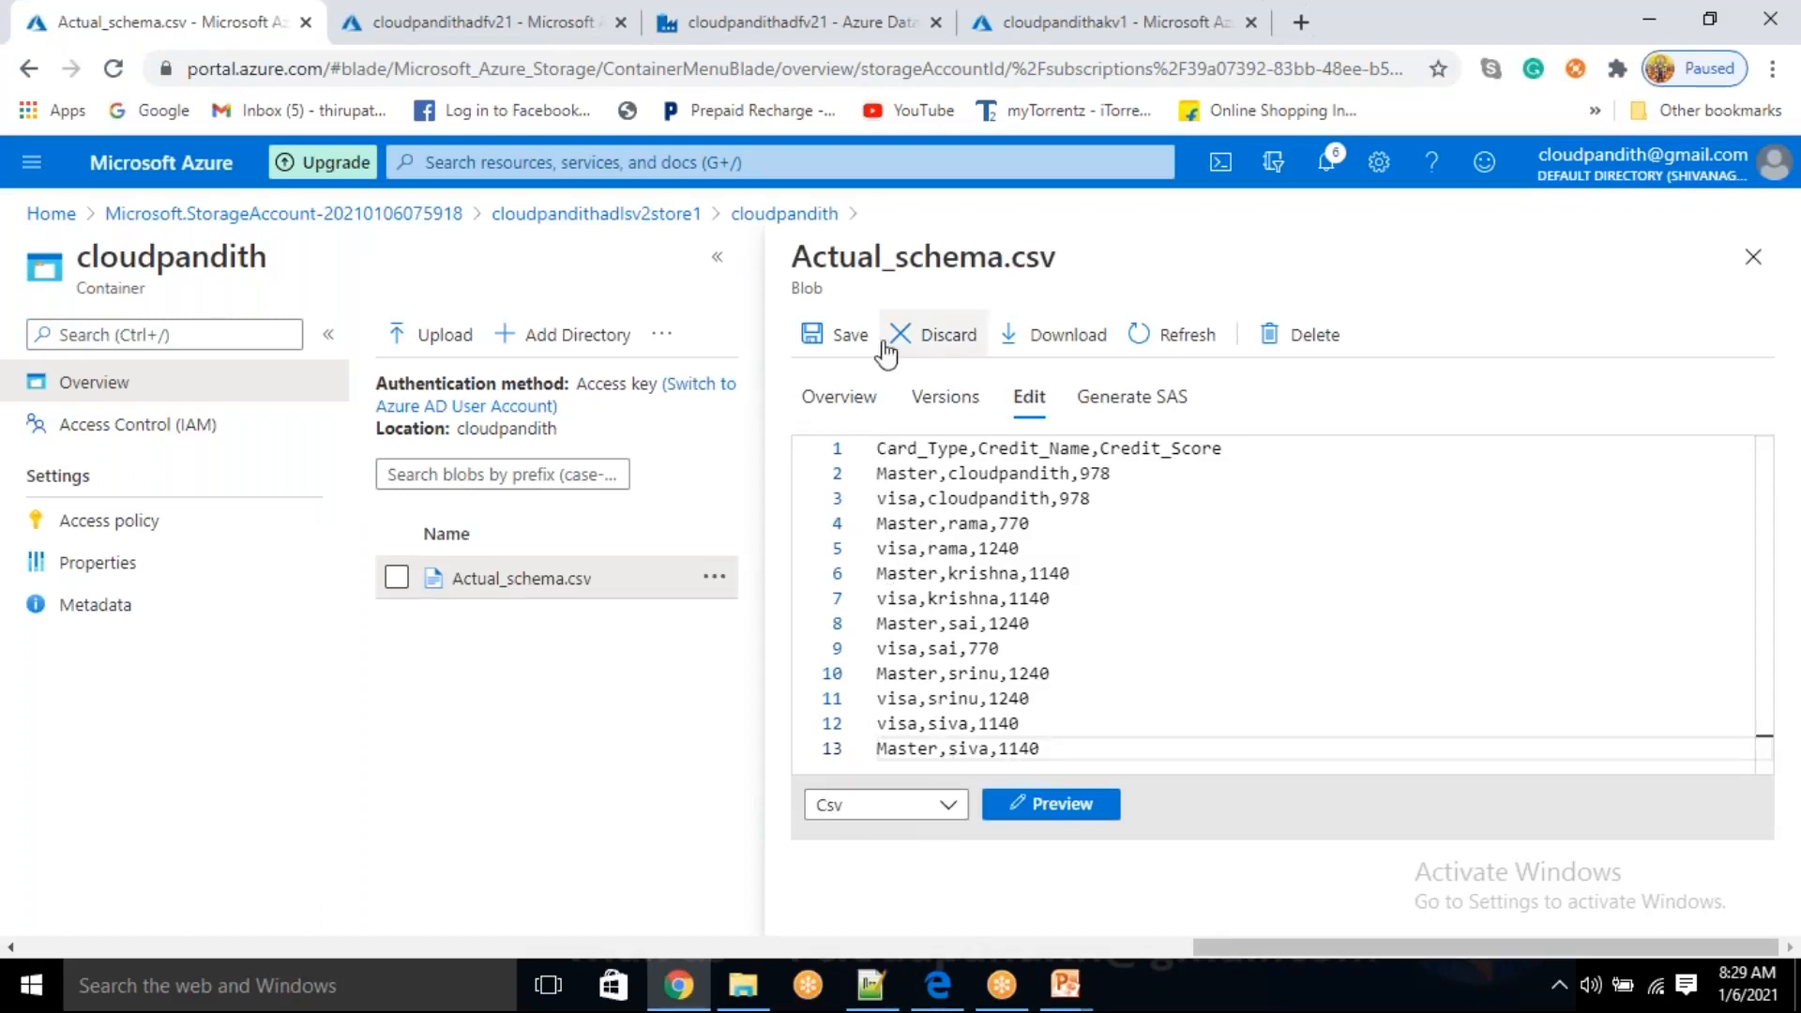
pyautogui.click(844, 336)
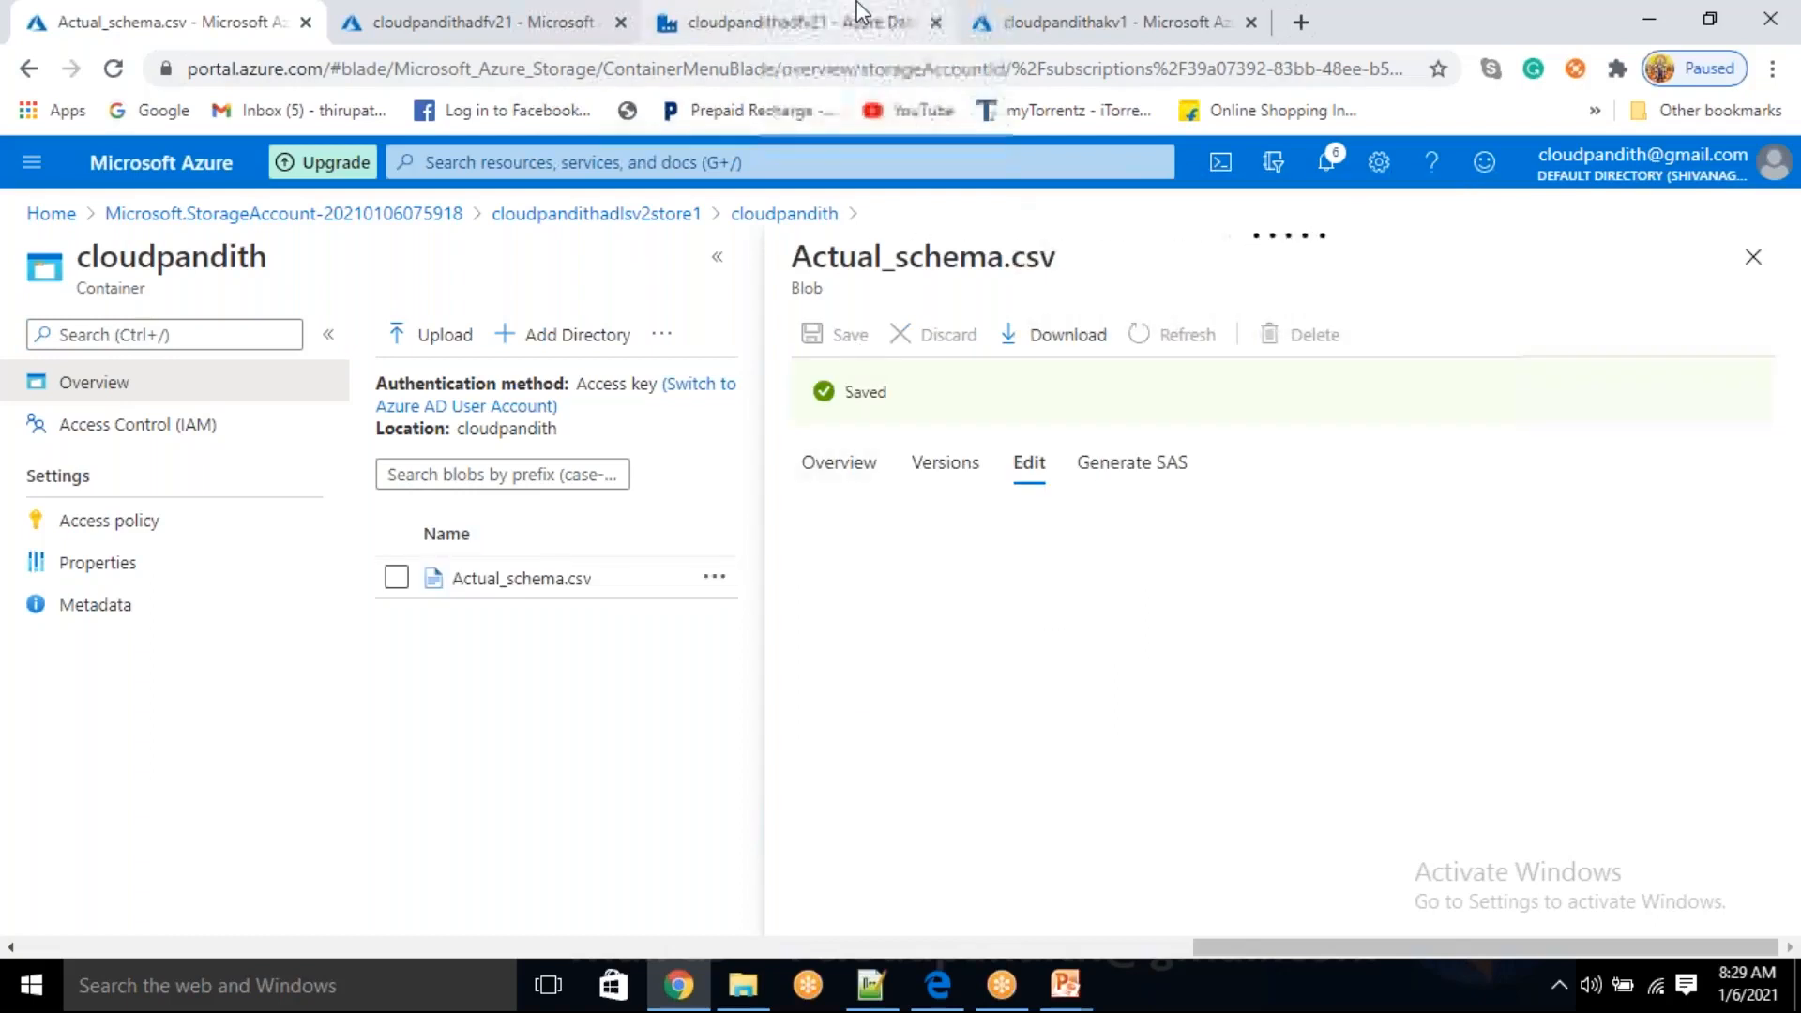
# - Start another debug run of pipeline1 in Azure Data Factory with pp_filename set to Actual_schema.csv and pp_passscore set to 1000
pyautogui.click(798, 22)
pyautogui.click(1290, 705)
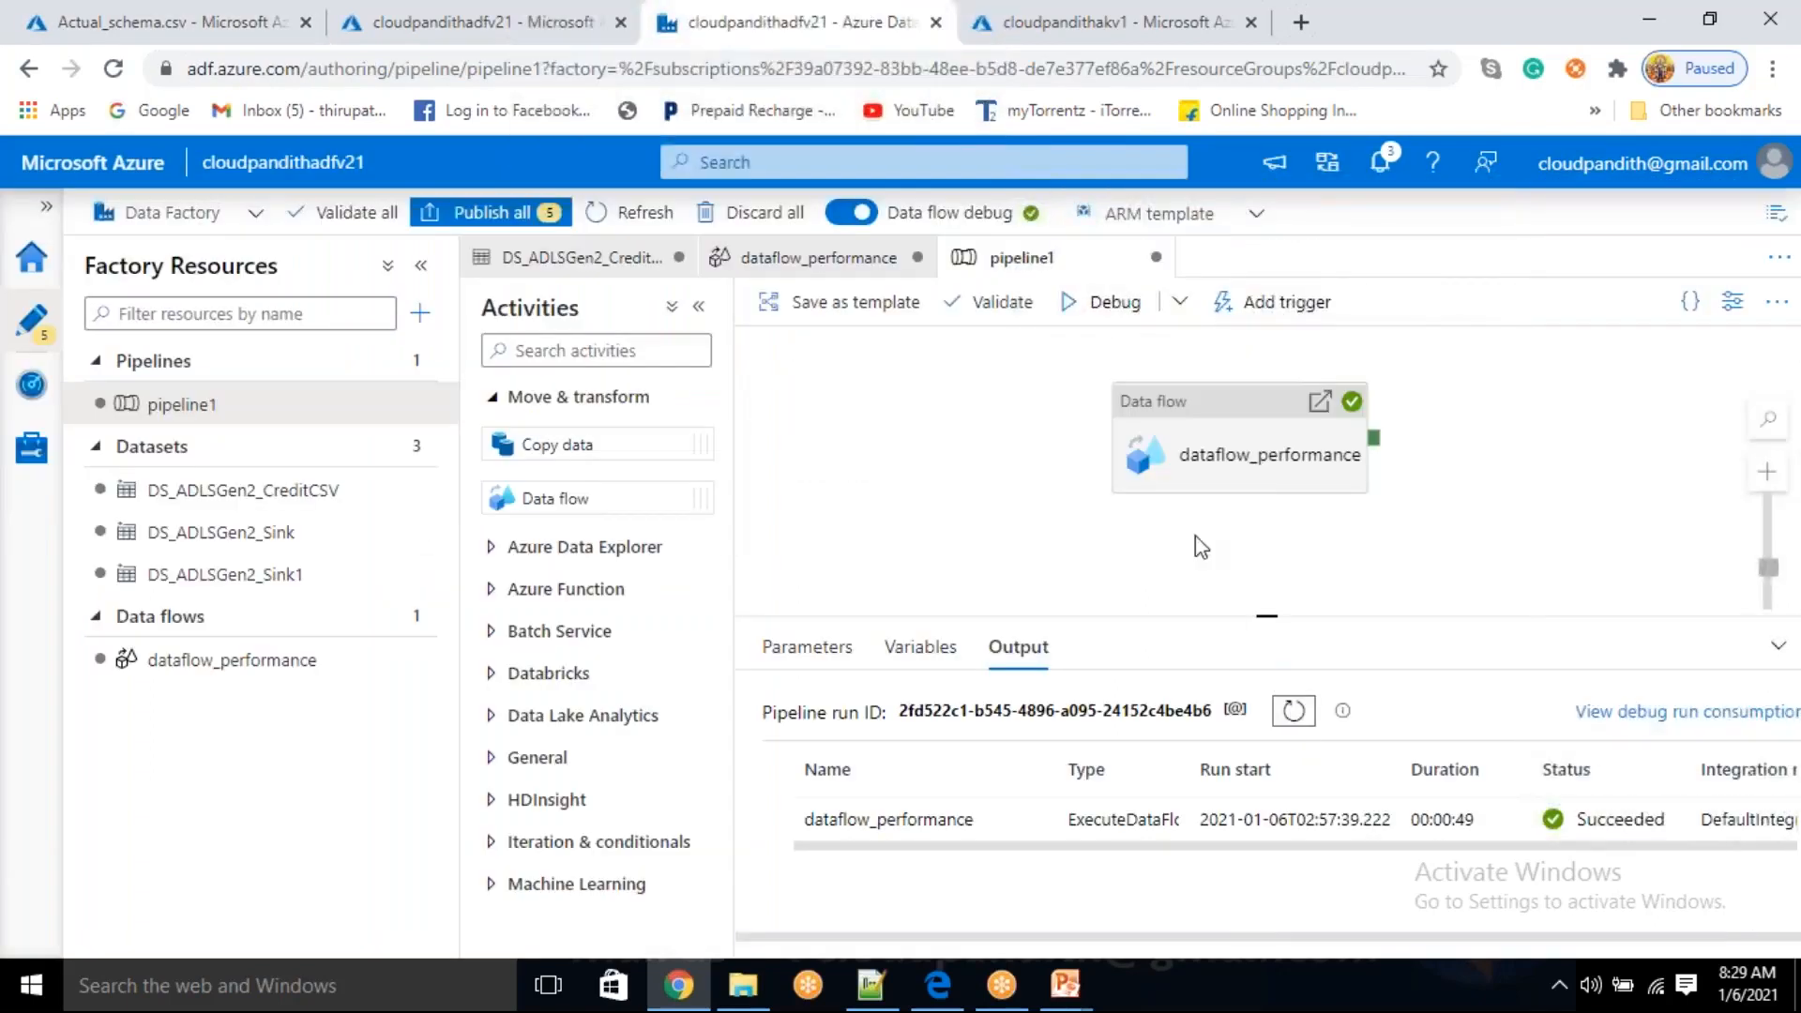
pyautogui.click(1107, 309)
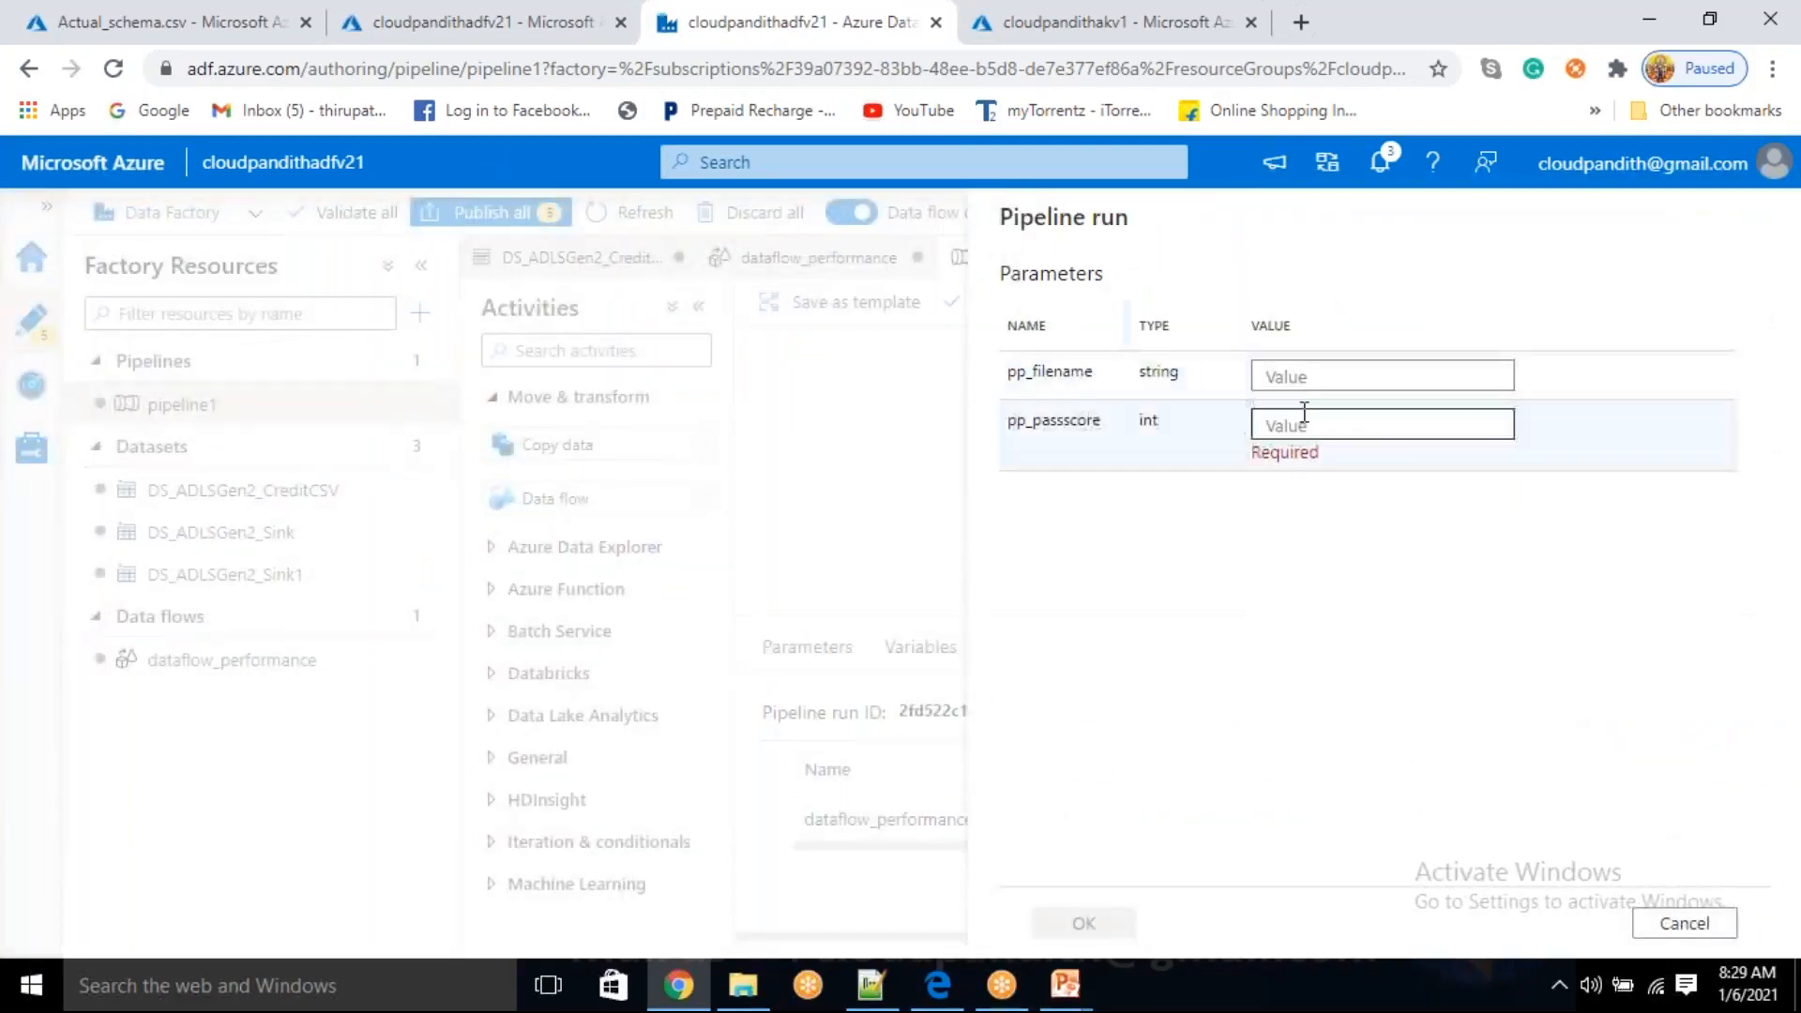
pyautogui.click(261, 19)
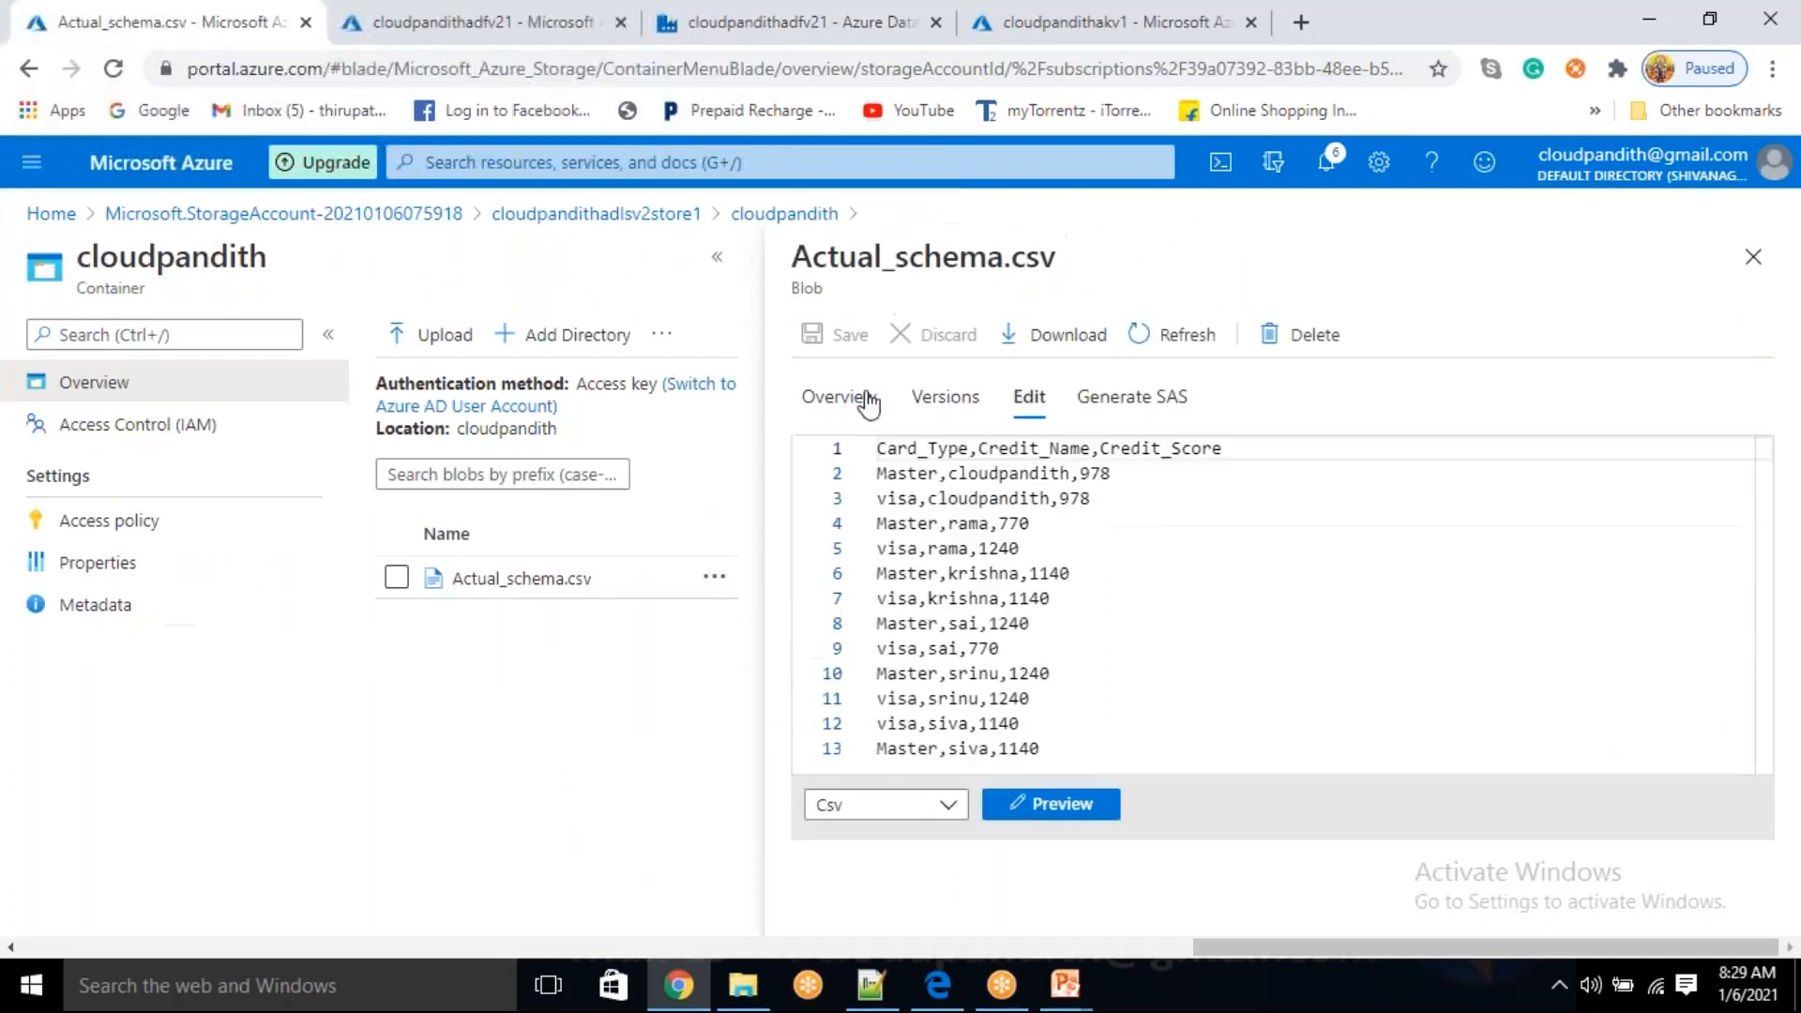
pyautogui.tripleClick(917, 251)
pyautogui.hotkey('ctrl', 'c')
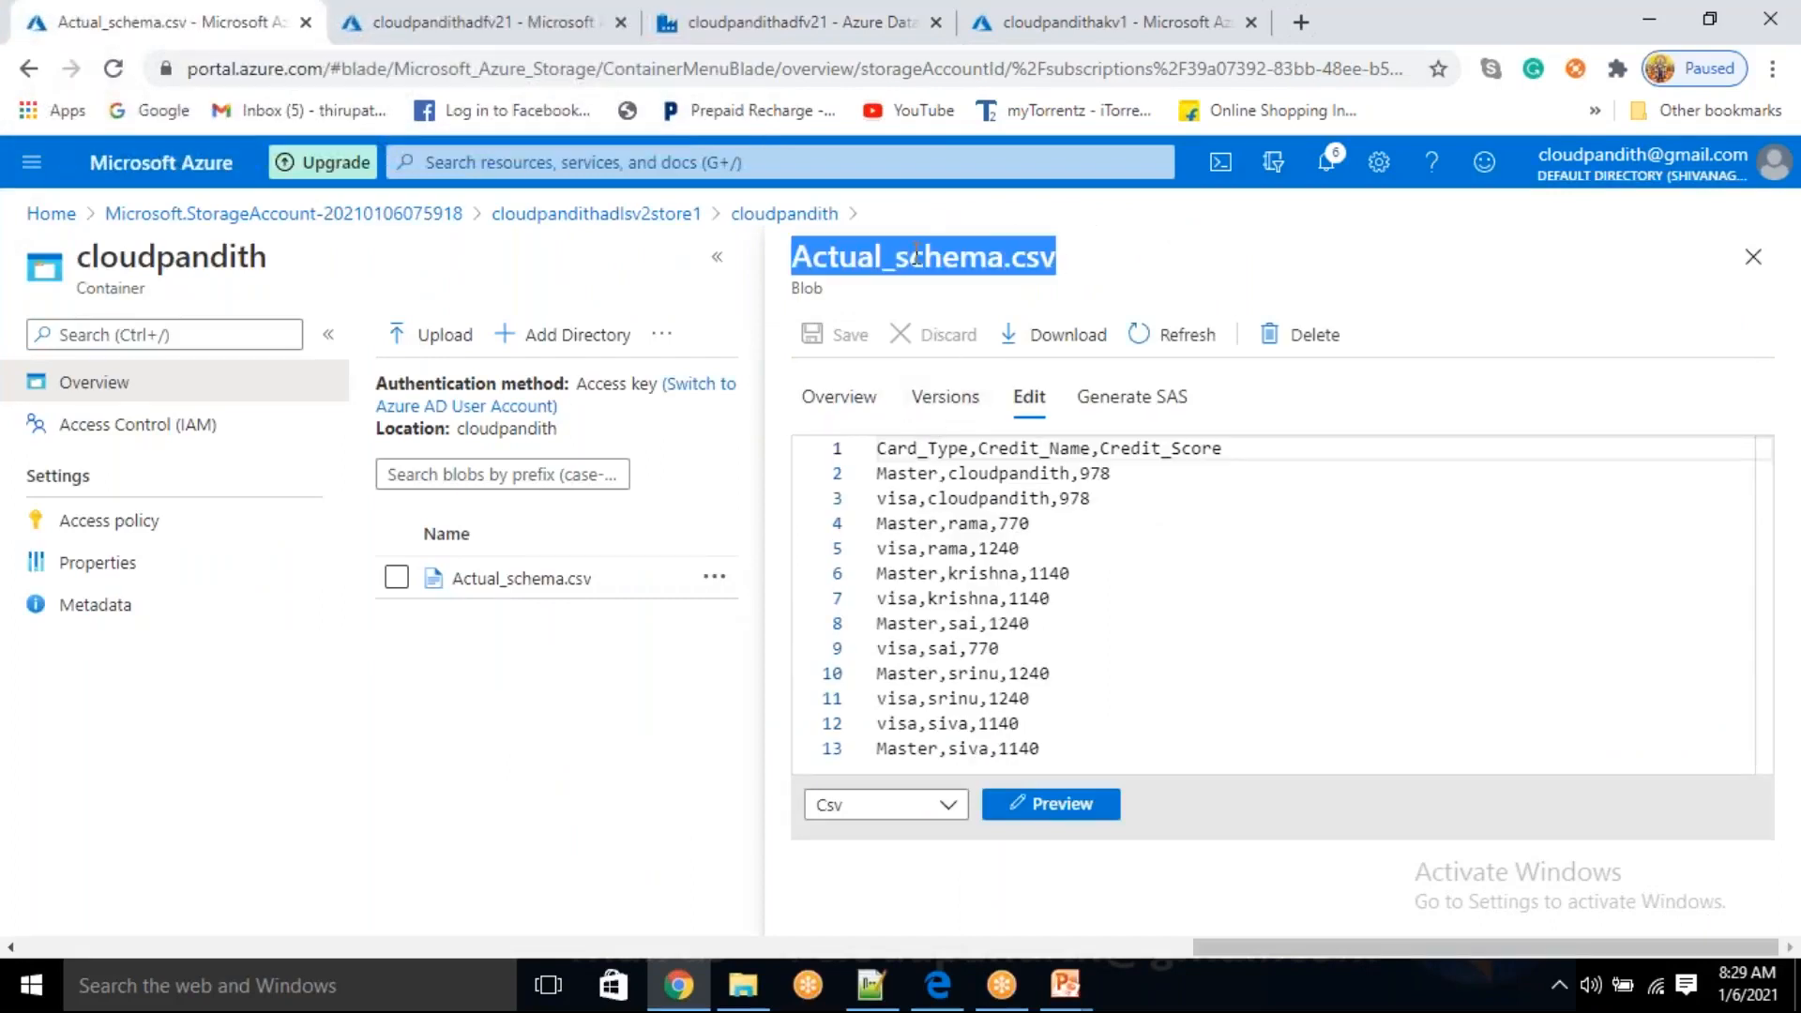
pyautogui.click(896, 20)
pyautogui.click(1326, 375)
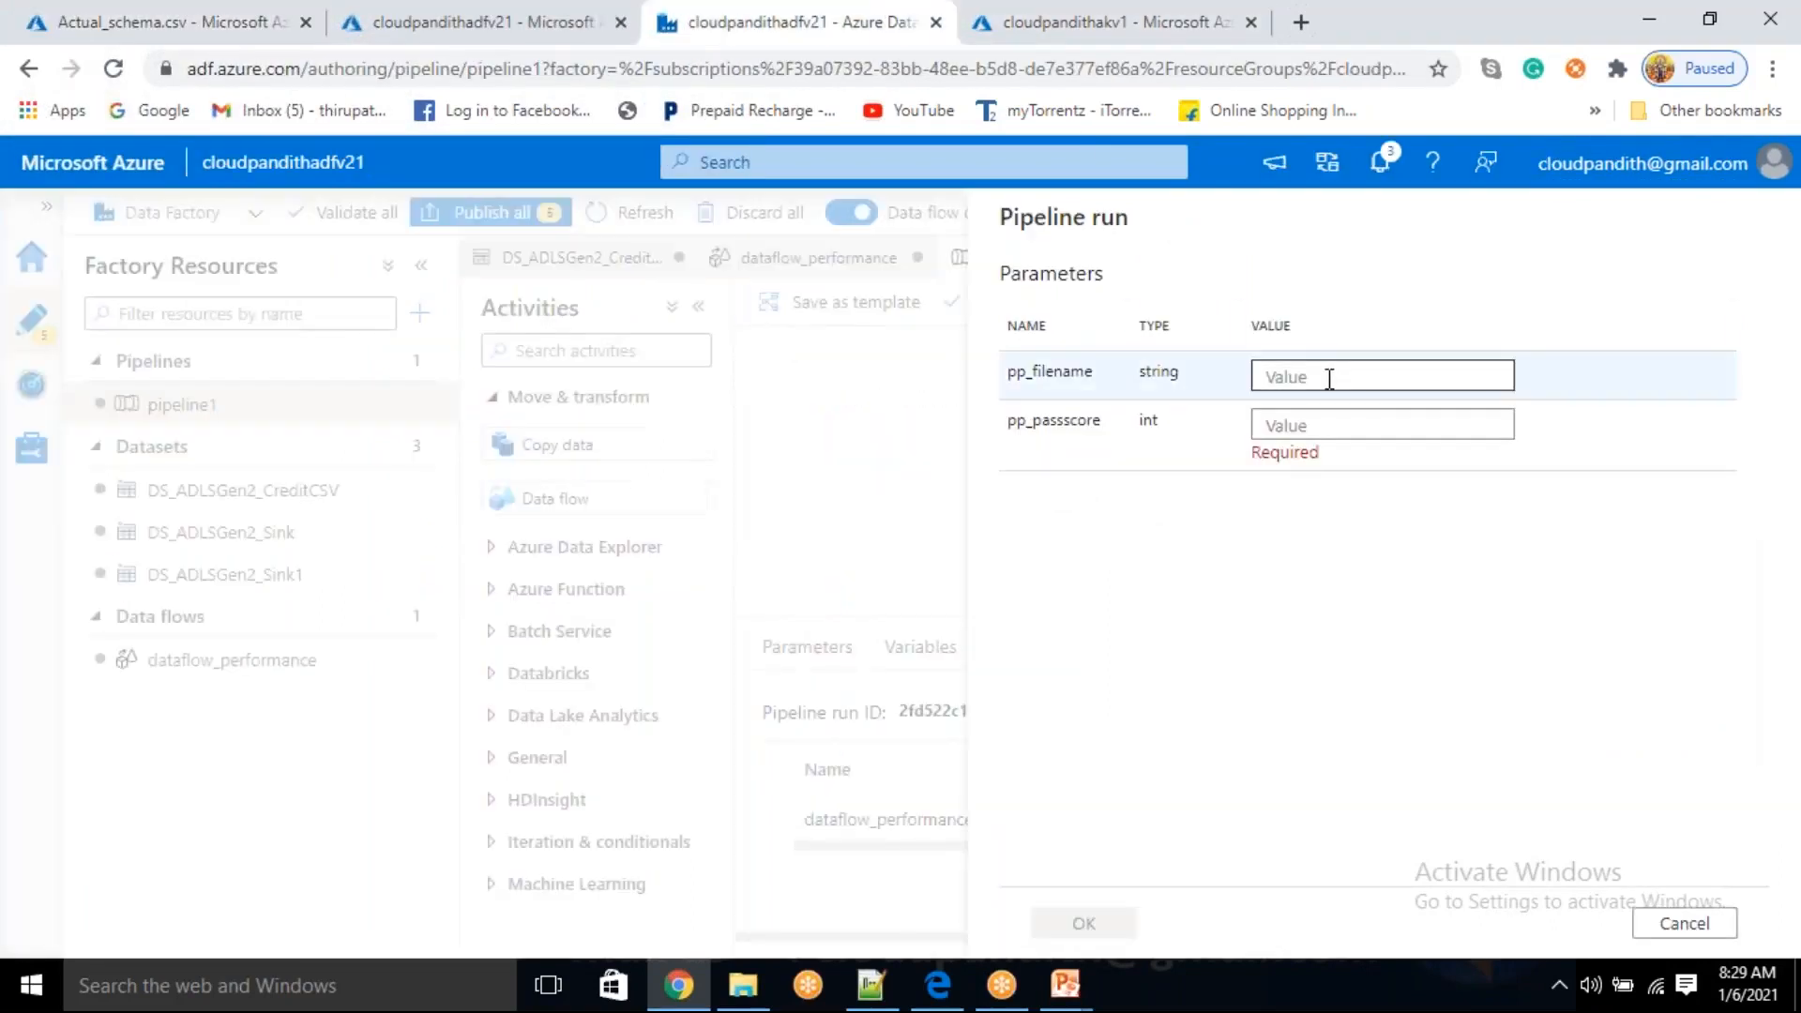
pyautogui.hotkey('ctrl', 'v')
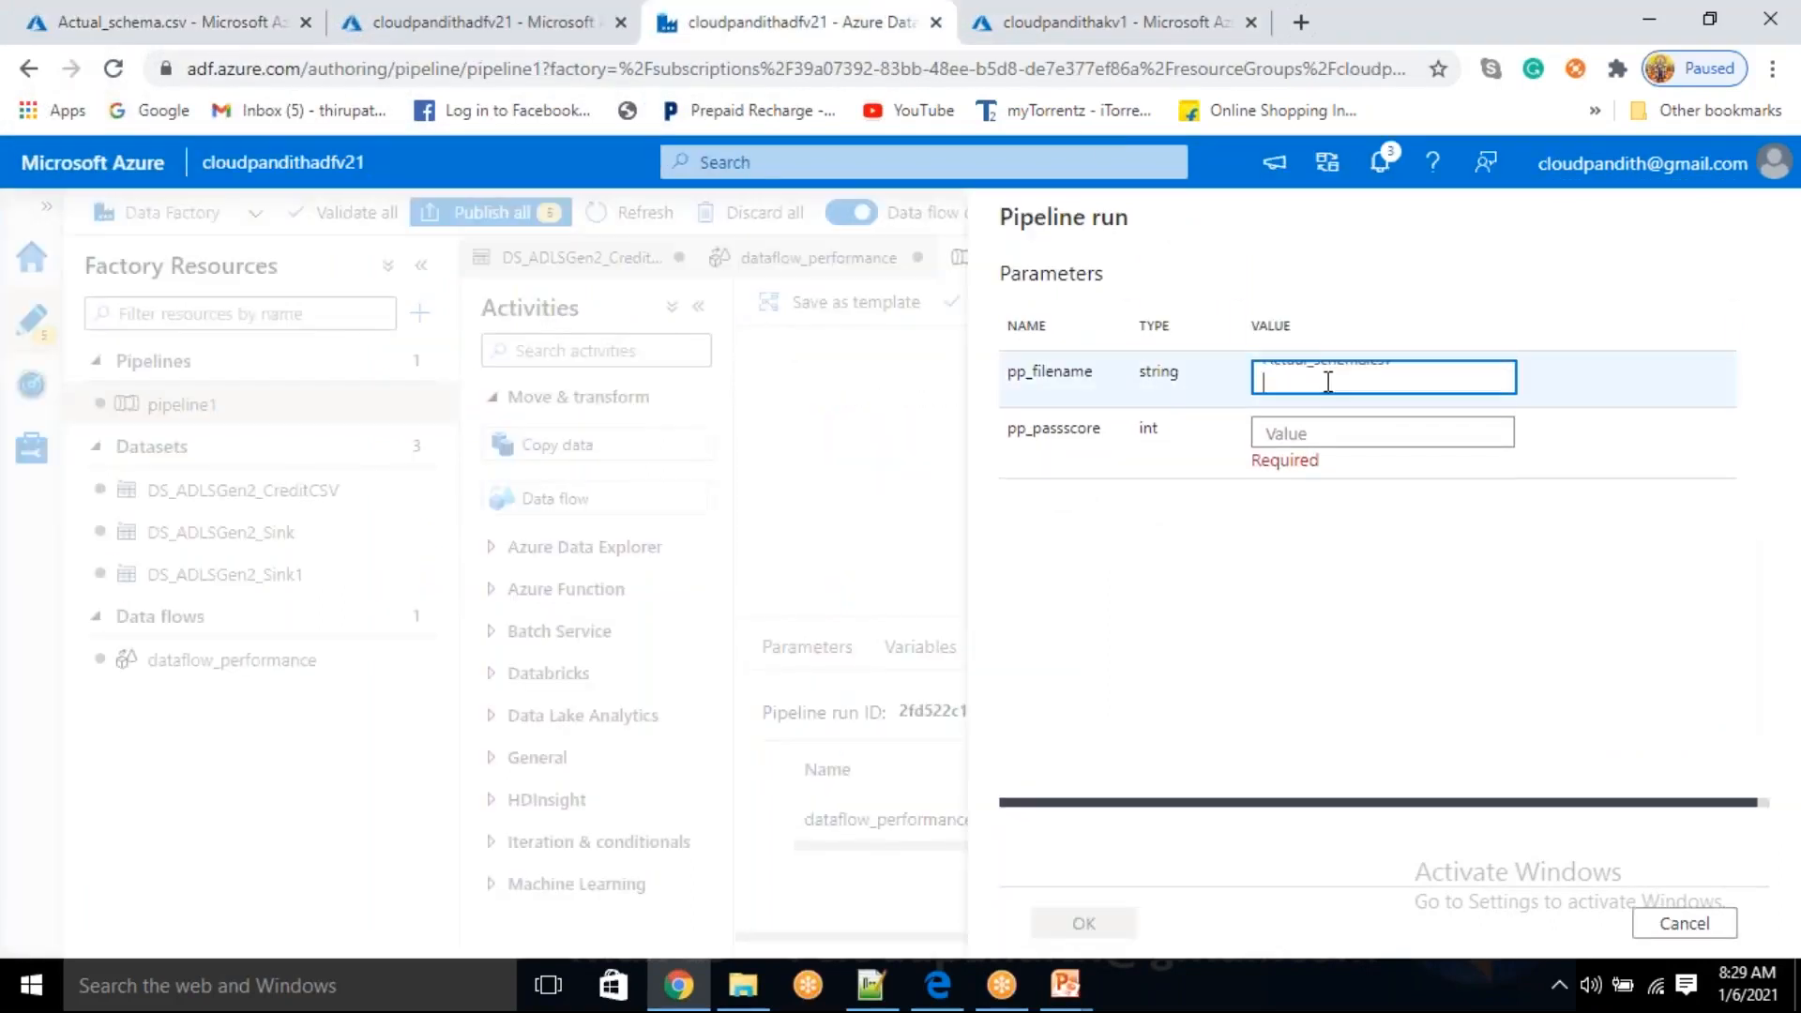
pyautogui.click(1316, 434)
pyautogui.write('1000')
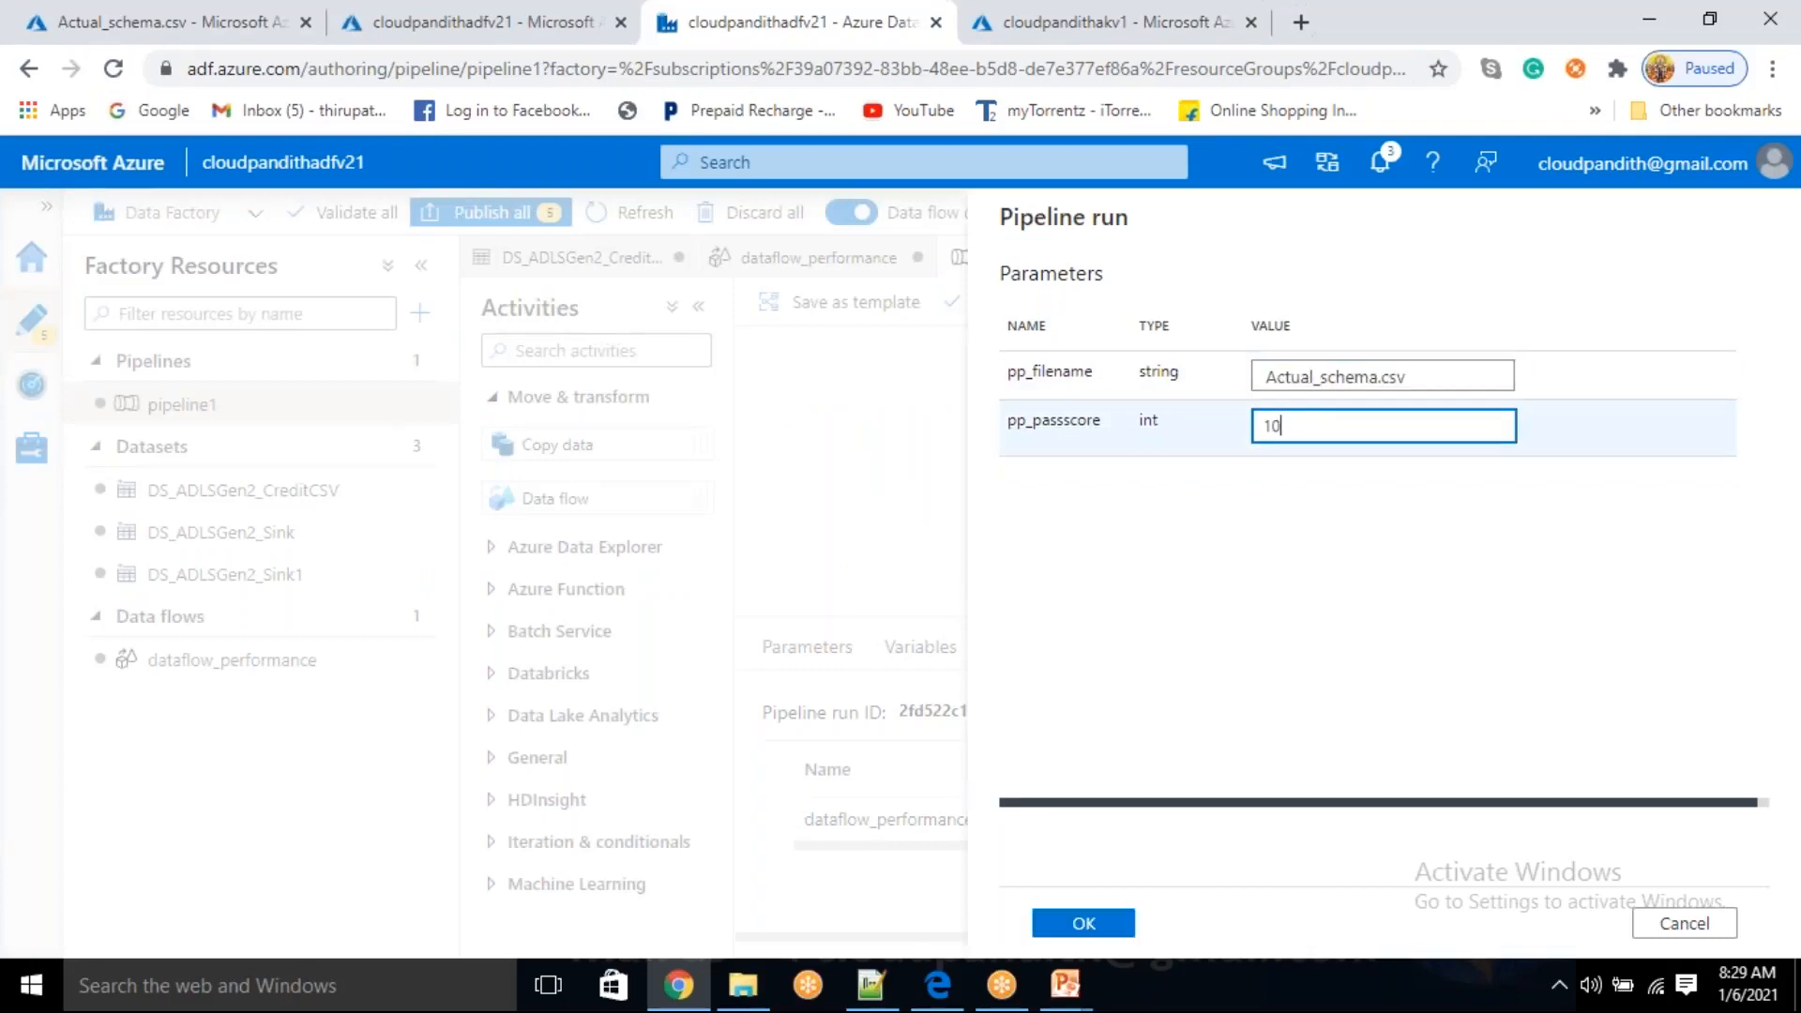
pyautogui.click(1081, 922)
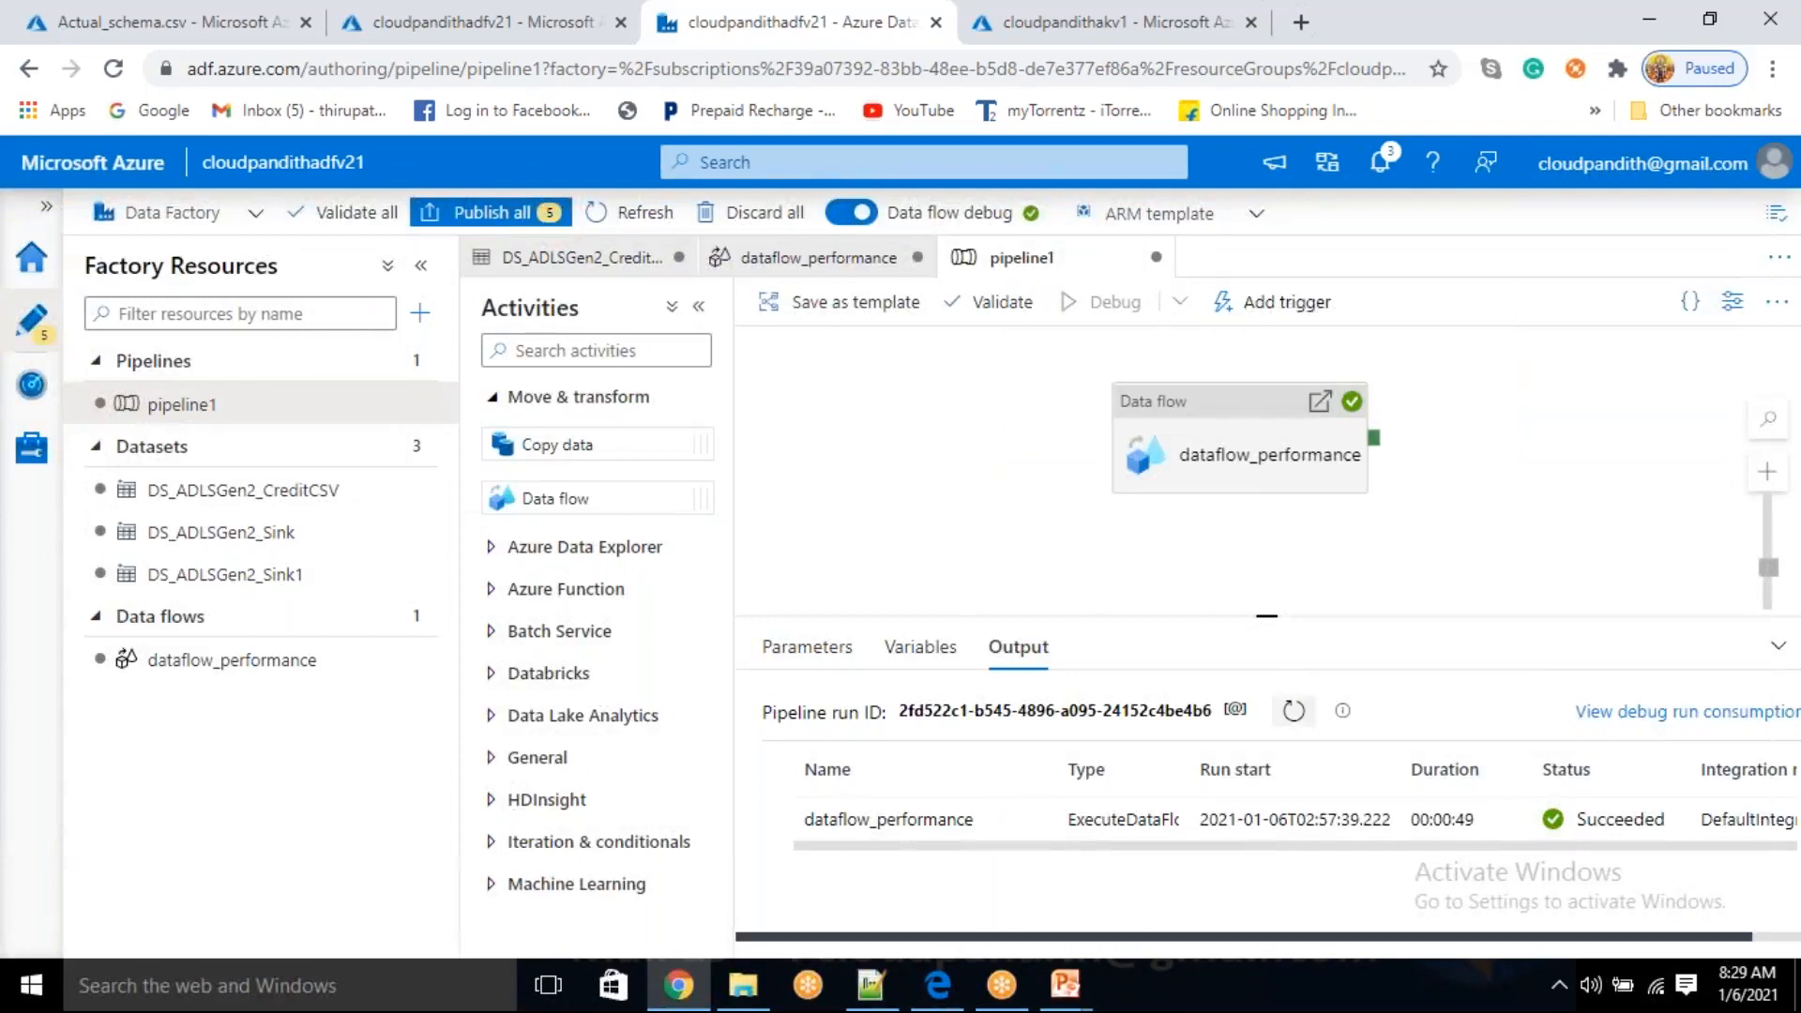
pyautogui.click(1293, 710)
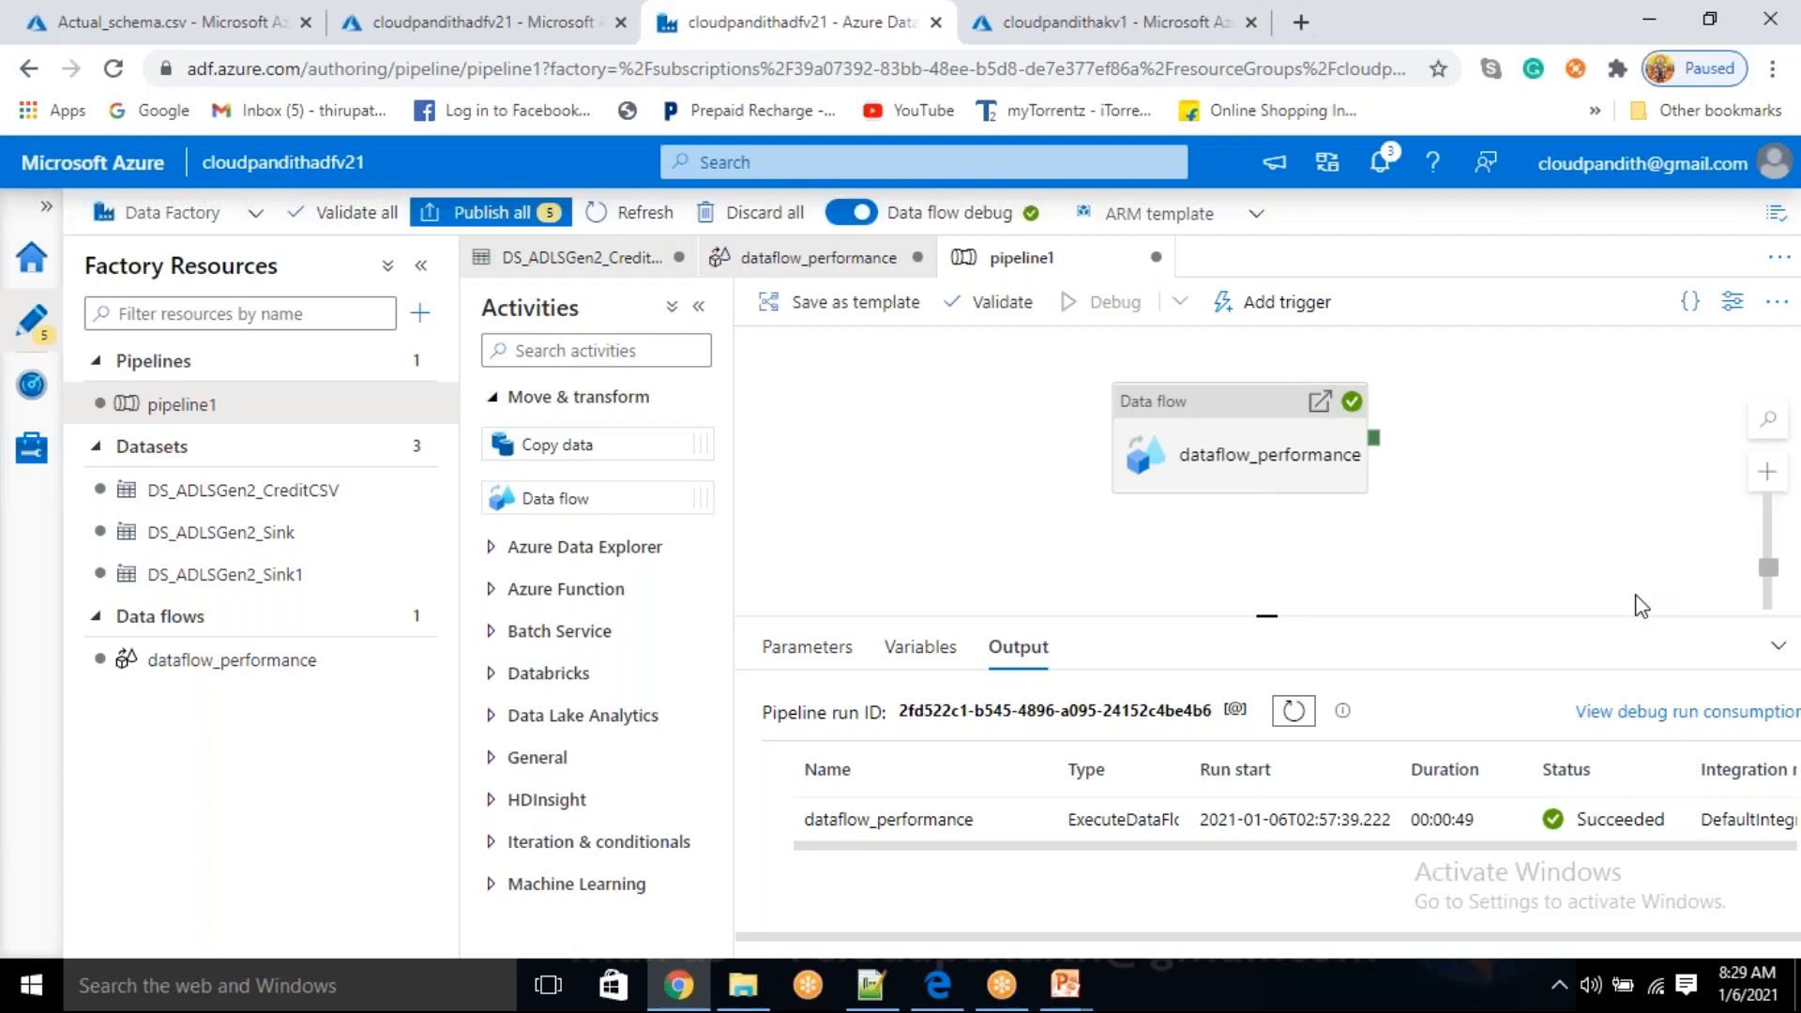
# - Open dataflow_performance and compare source1's projected columns with its schema validation option in the source settings
pyautogui.click(184, 662)
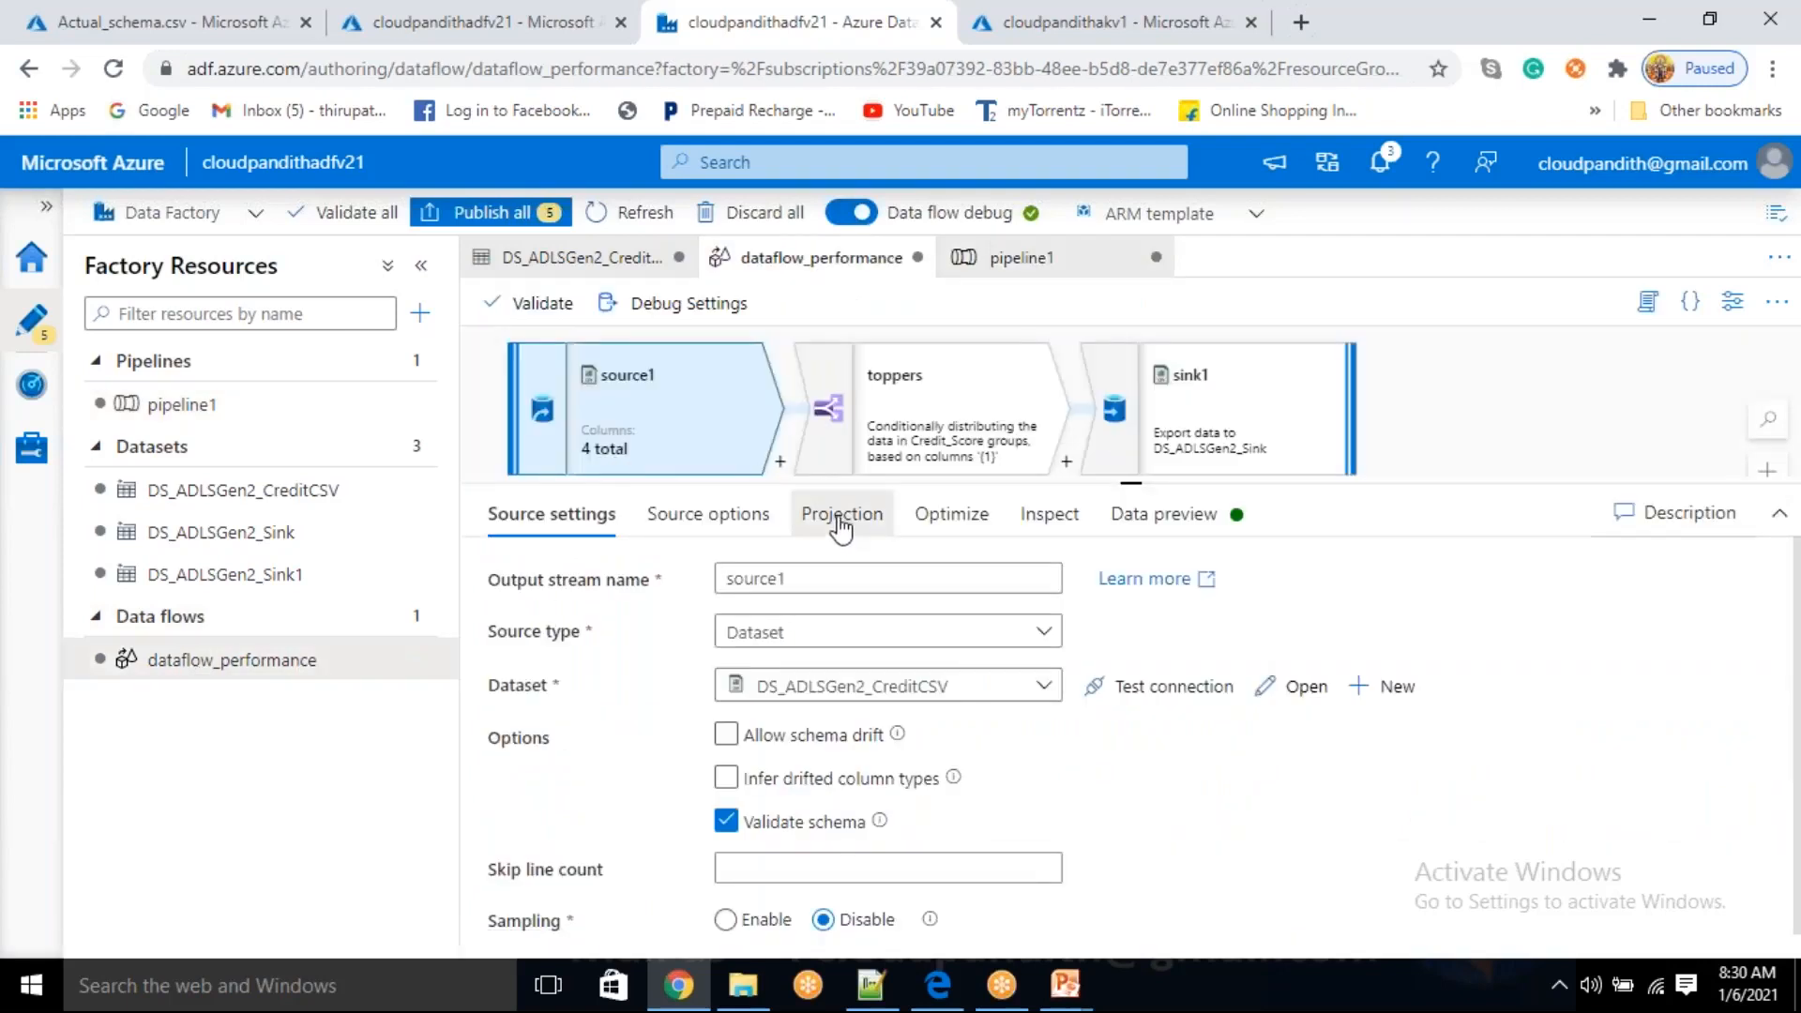
pyautogui.click(841, 527)
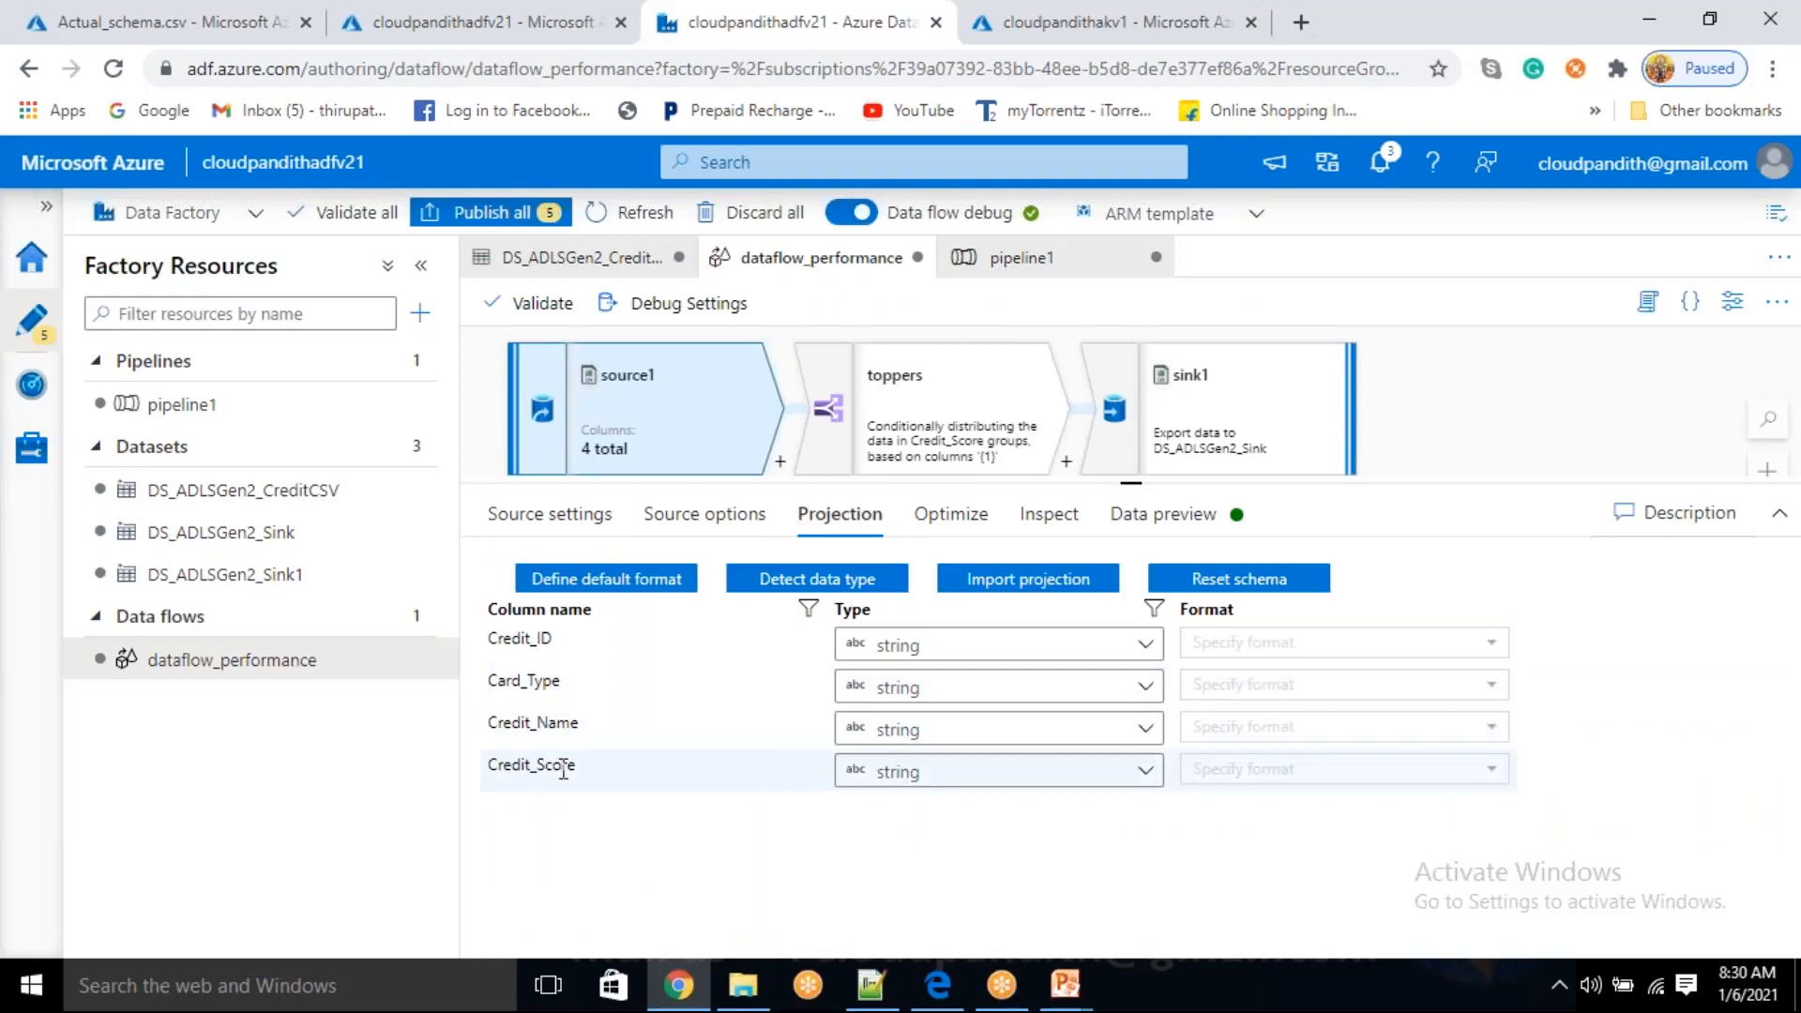
pyautogui.moveTo(511, 638); pyautogui.dragTo(611, 763)
pyautogui.click(582, 823)
pyautogui.moveTo(500, 674); pyautogui.dragTo(623, 820)
pyautogui.click(615, 800)
pyautogui.click(537, 531)
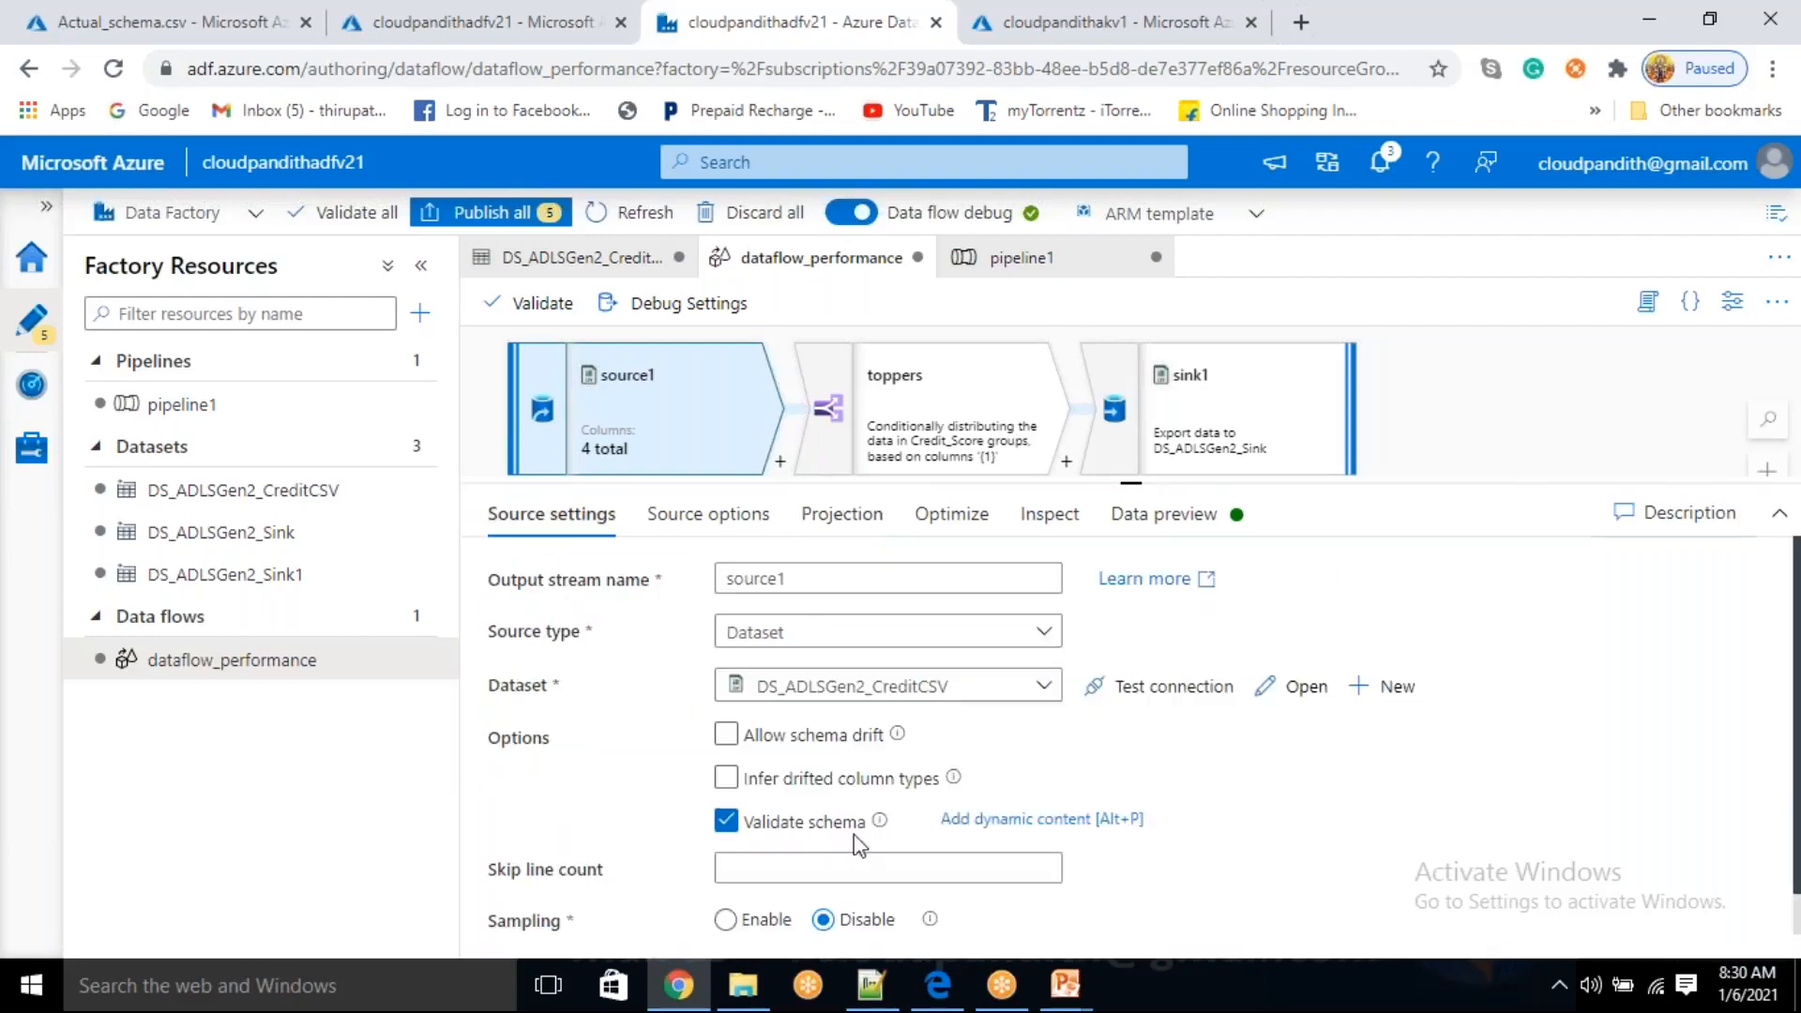
pyautogui.click(835, 518)
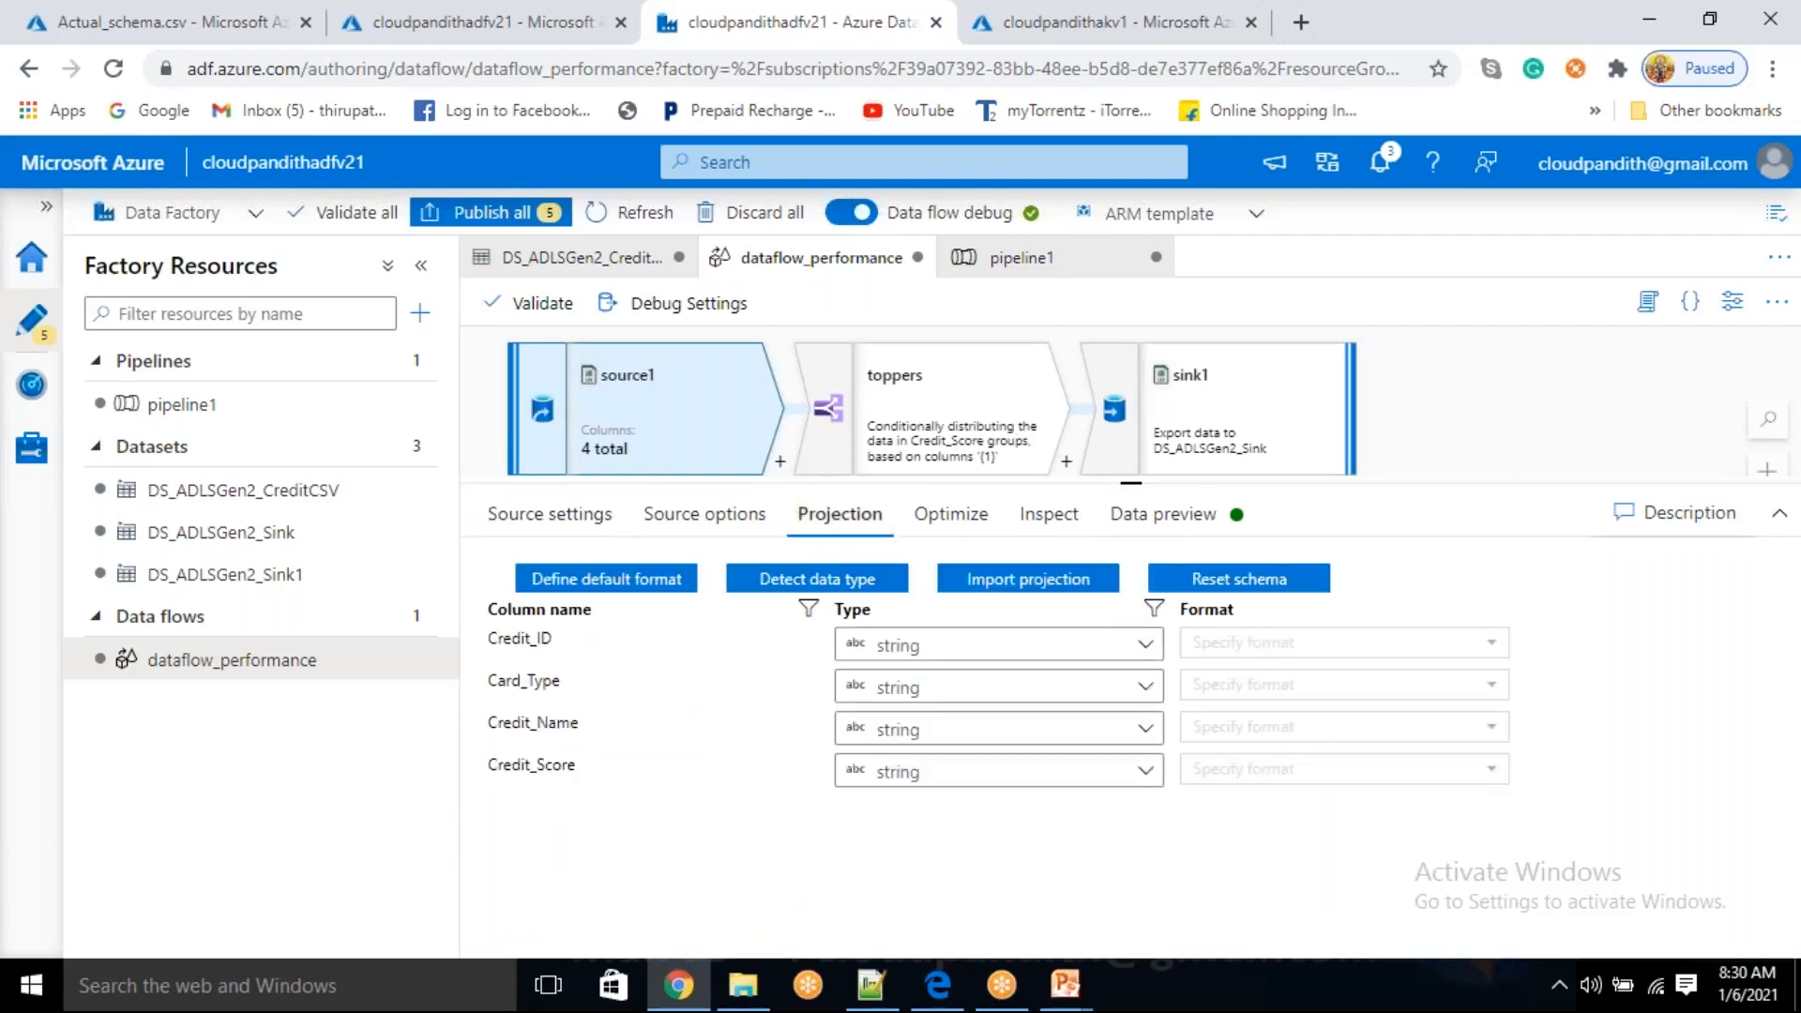
pyautogui.click(521, 524)
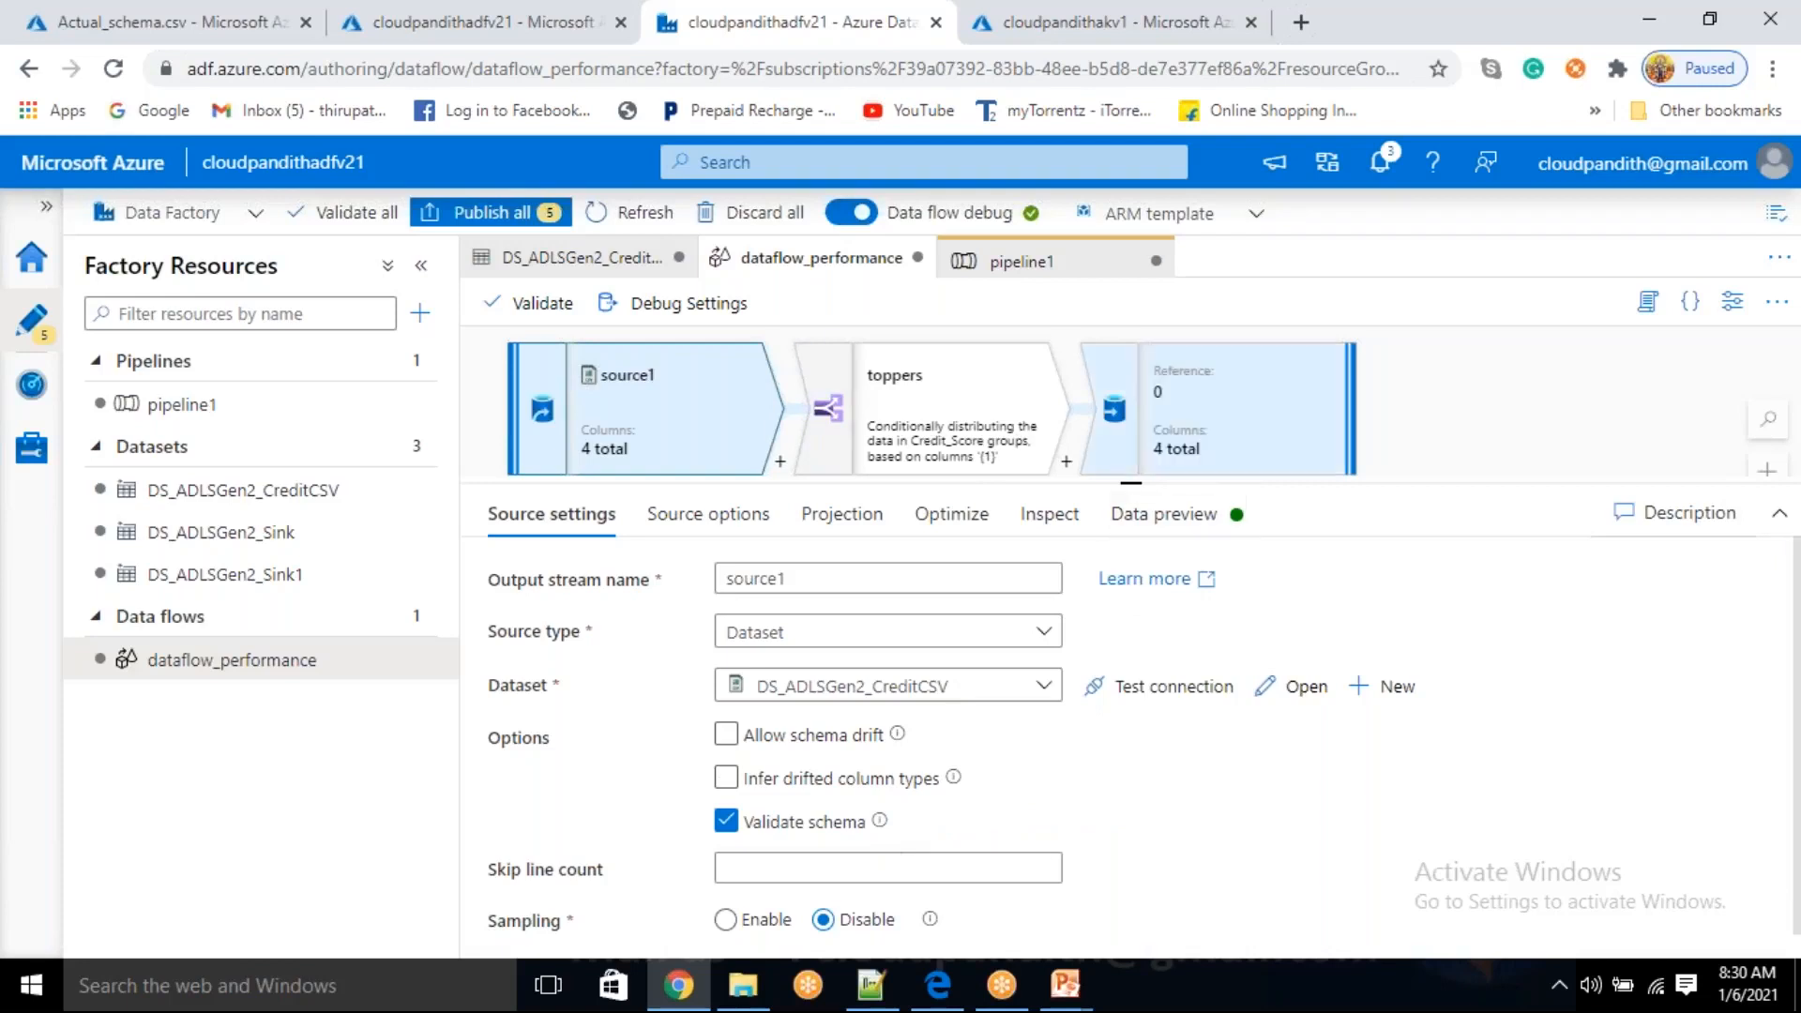
# - Return to pipeline1, refresh the debug run's status and open the error details of the dataflow_performance activity
pyautogui.click(197, 429)
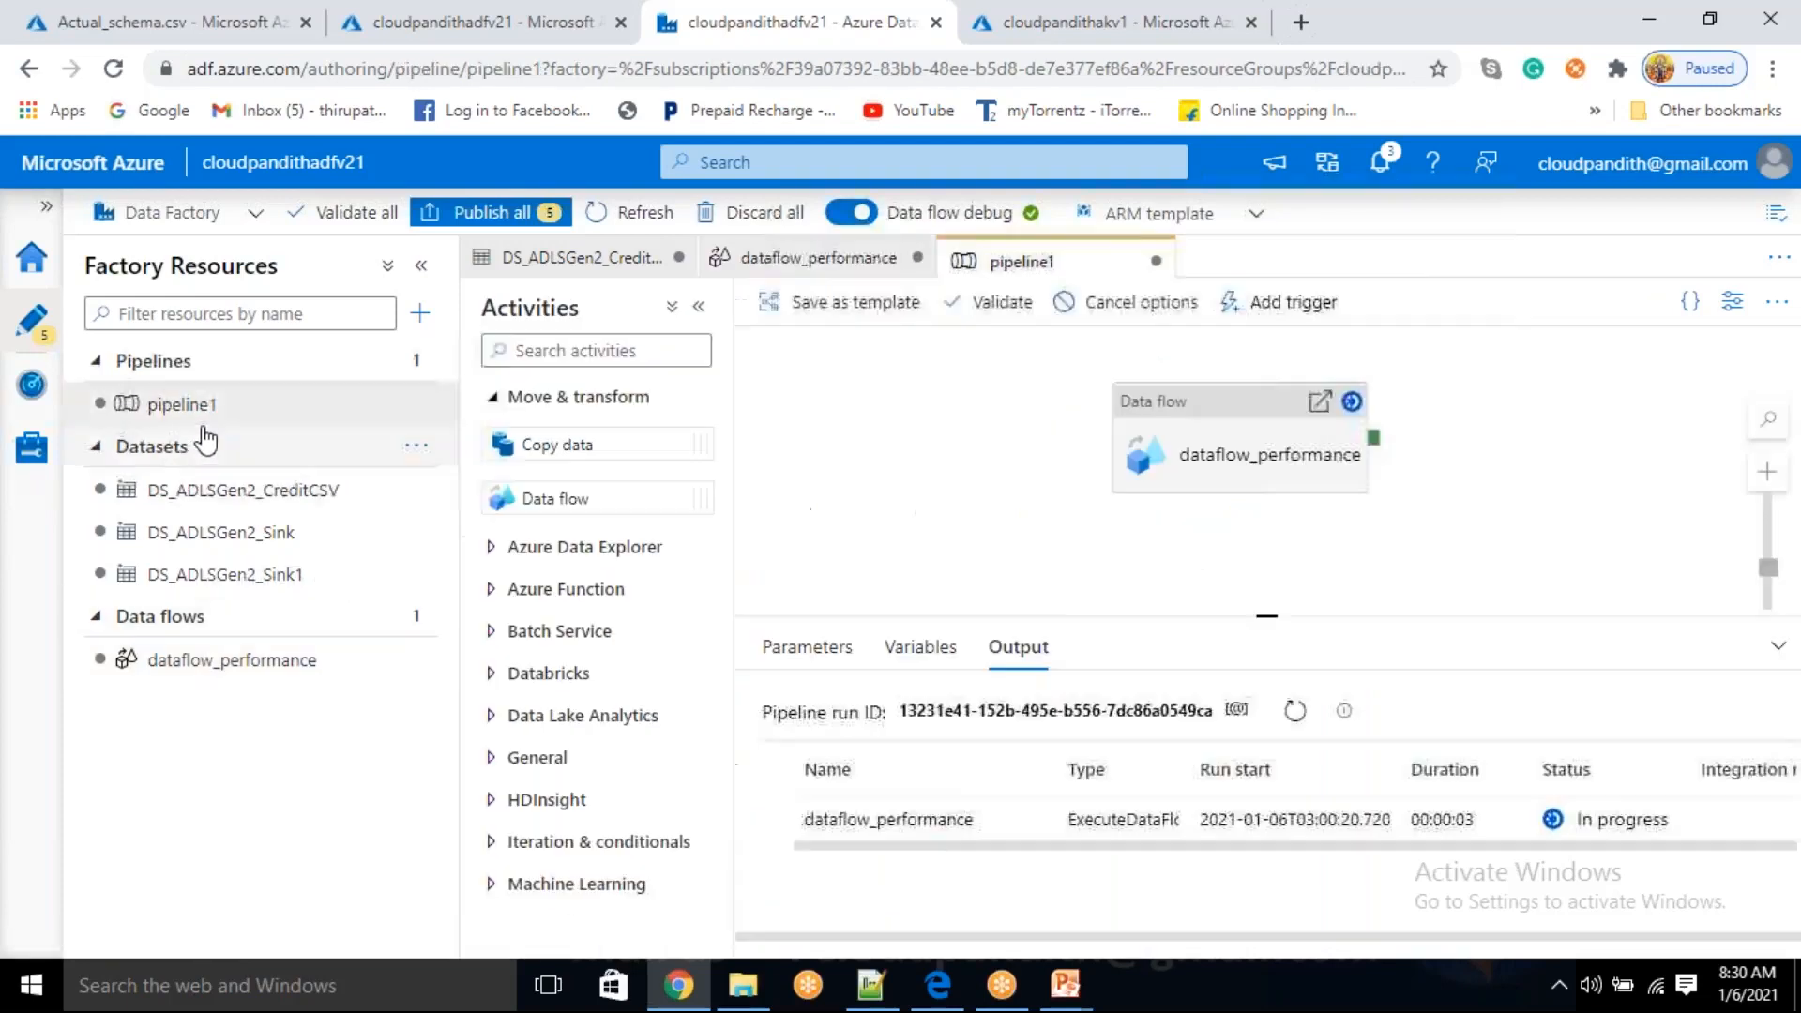
pyautogui.click(1297, 715)
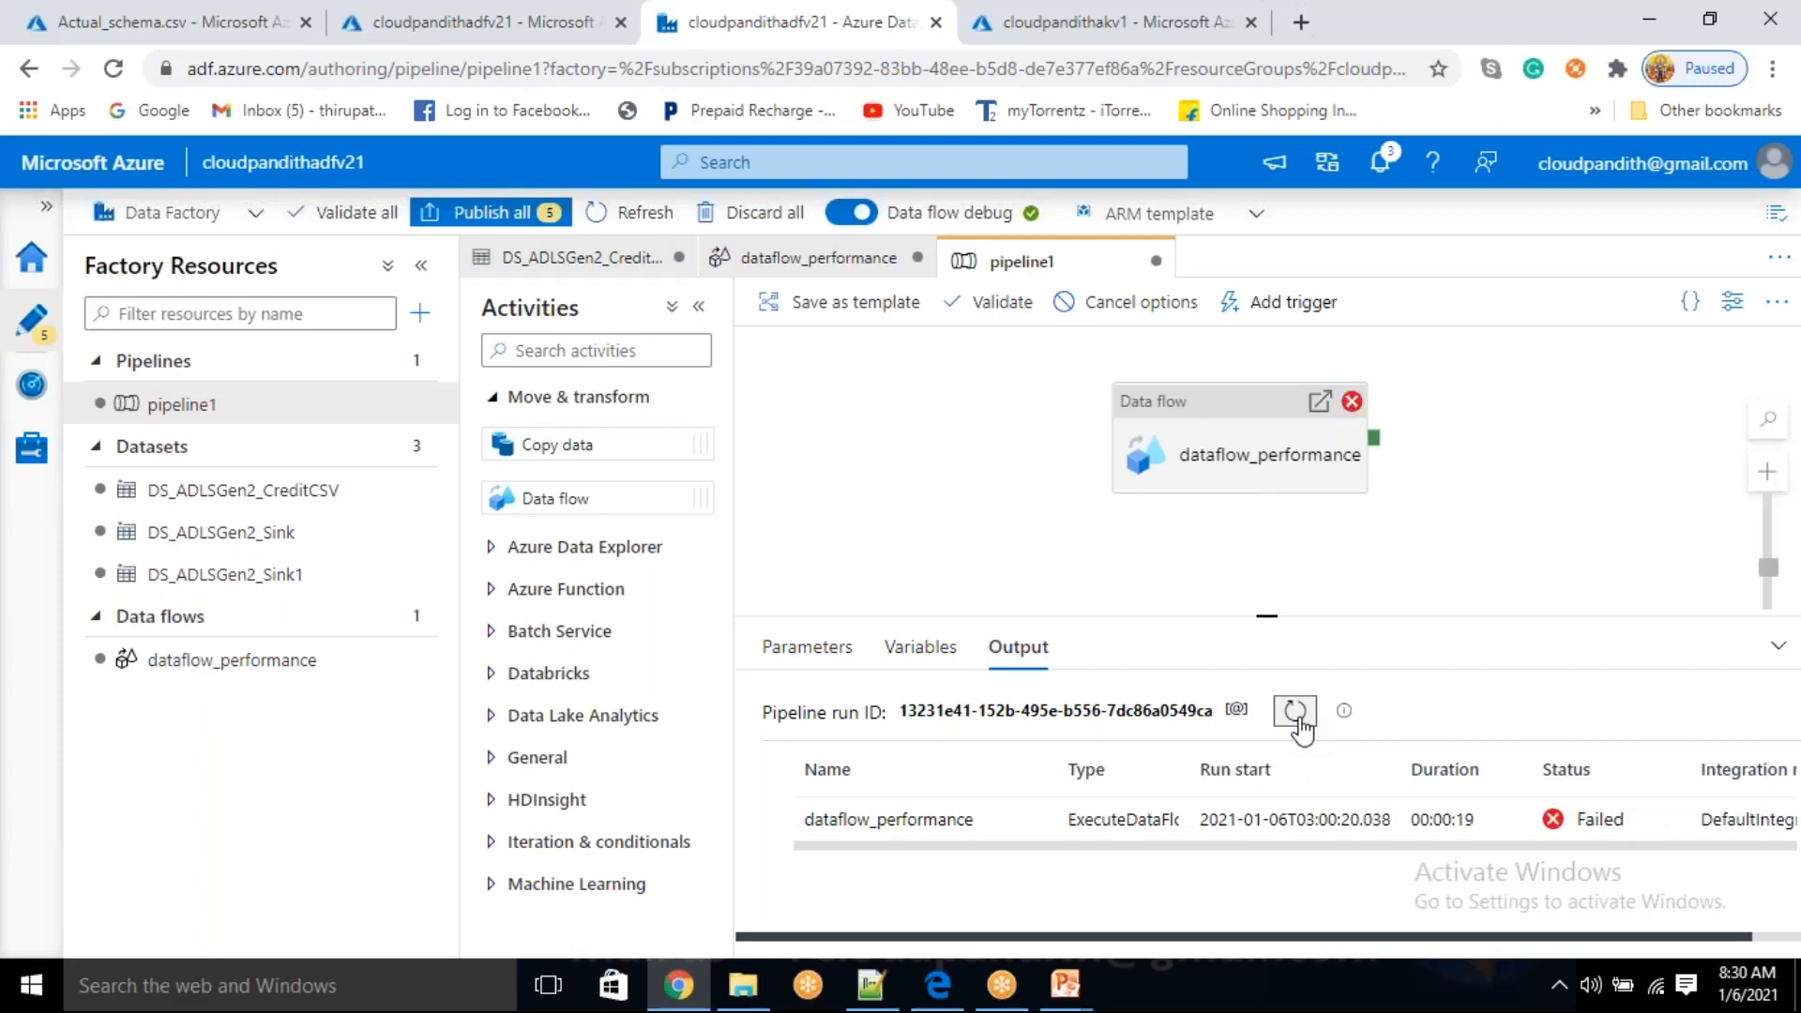
pyautogui.click(985, 822)
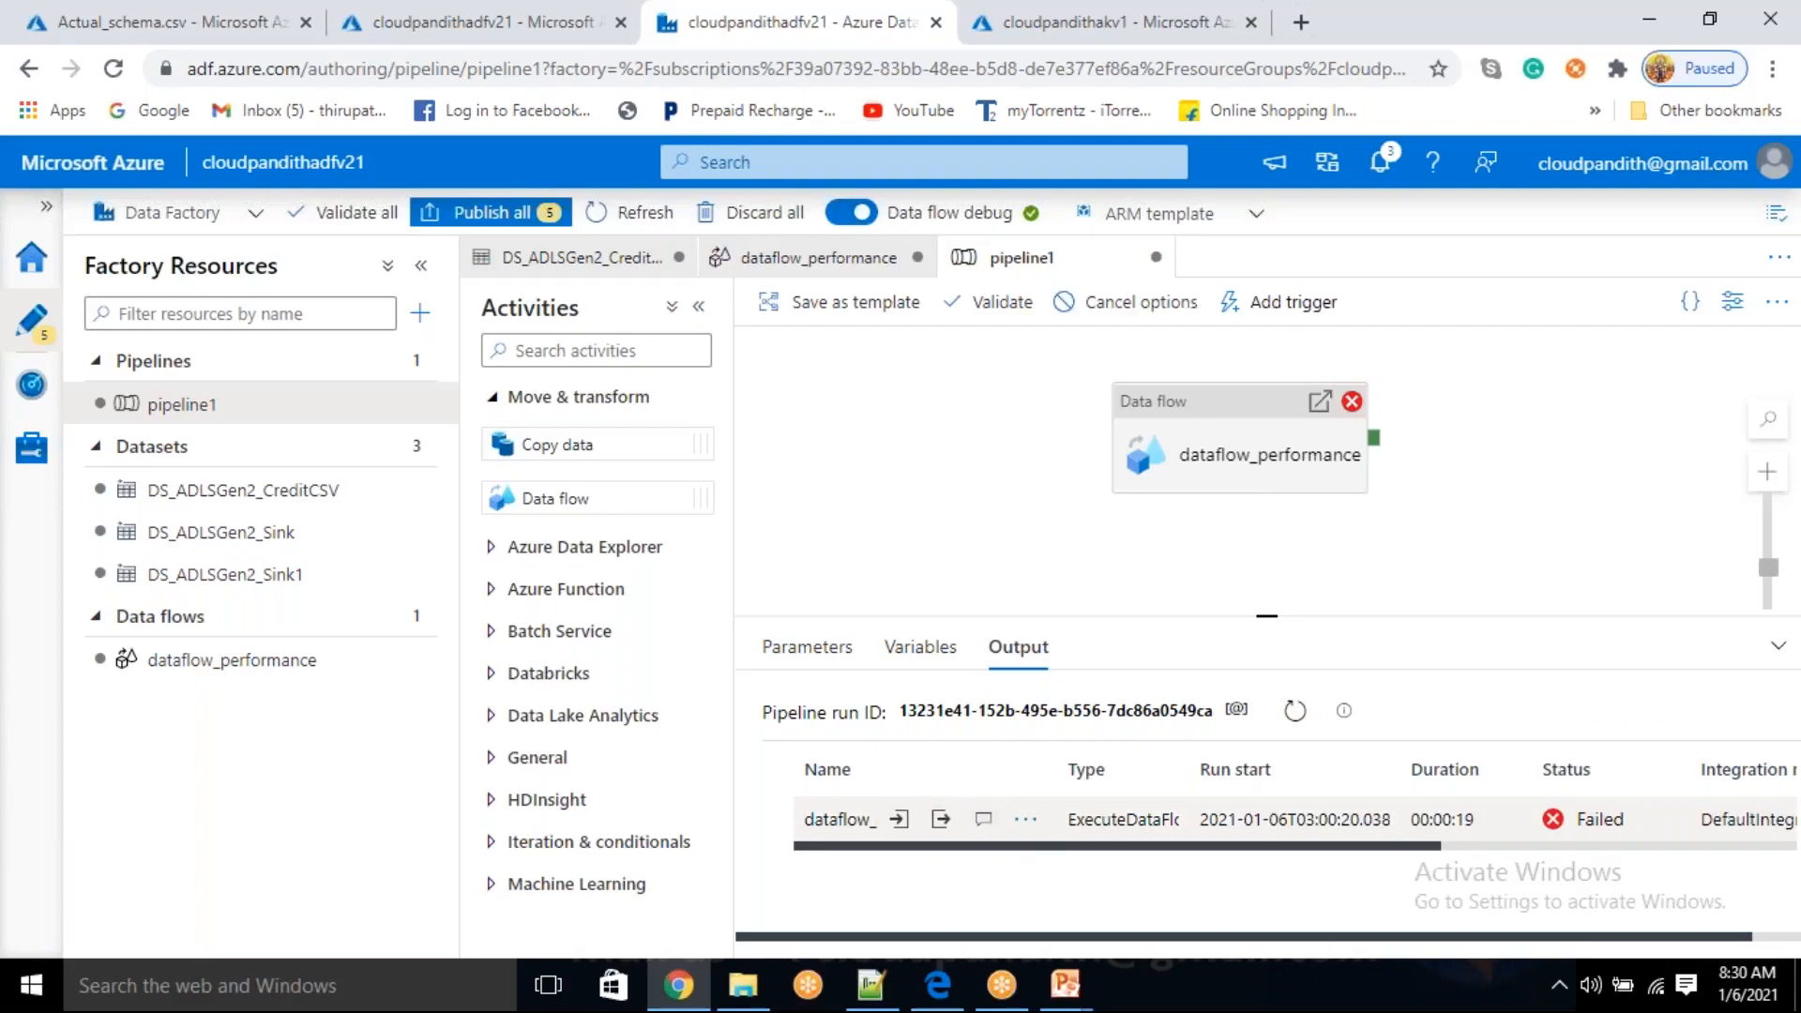
pyautogui.click(986, 822)
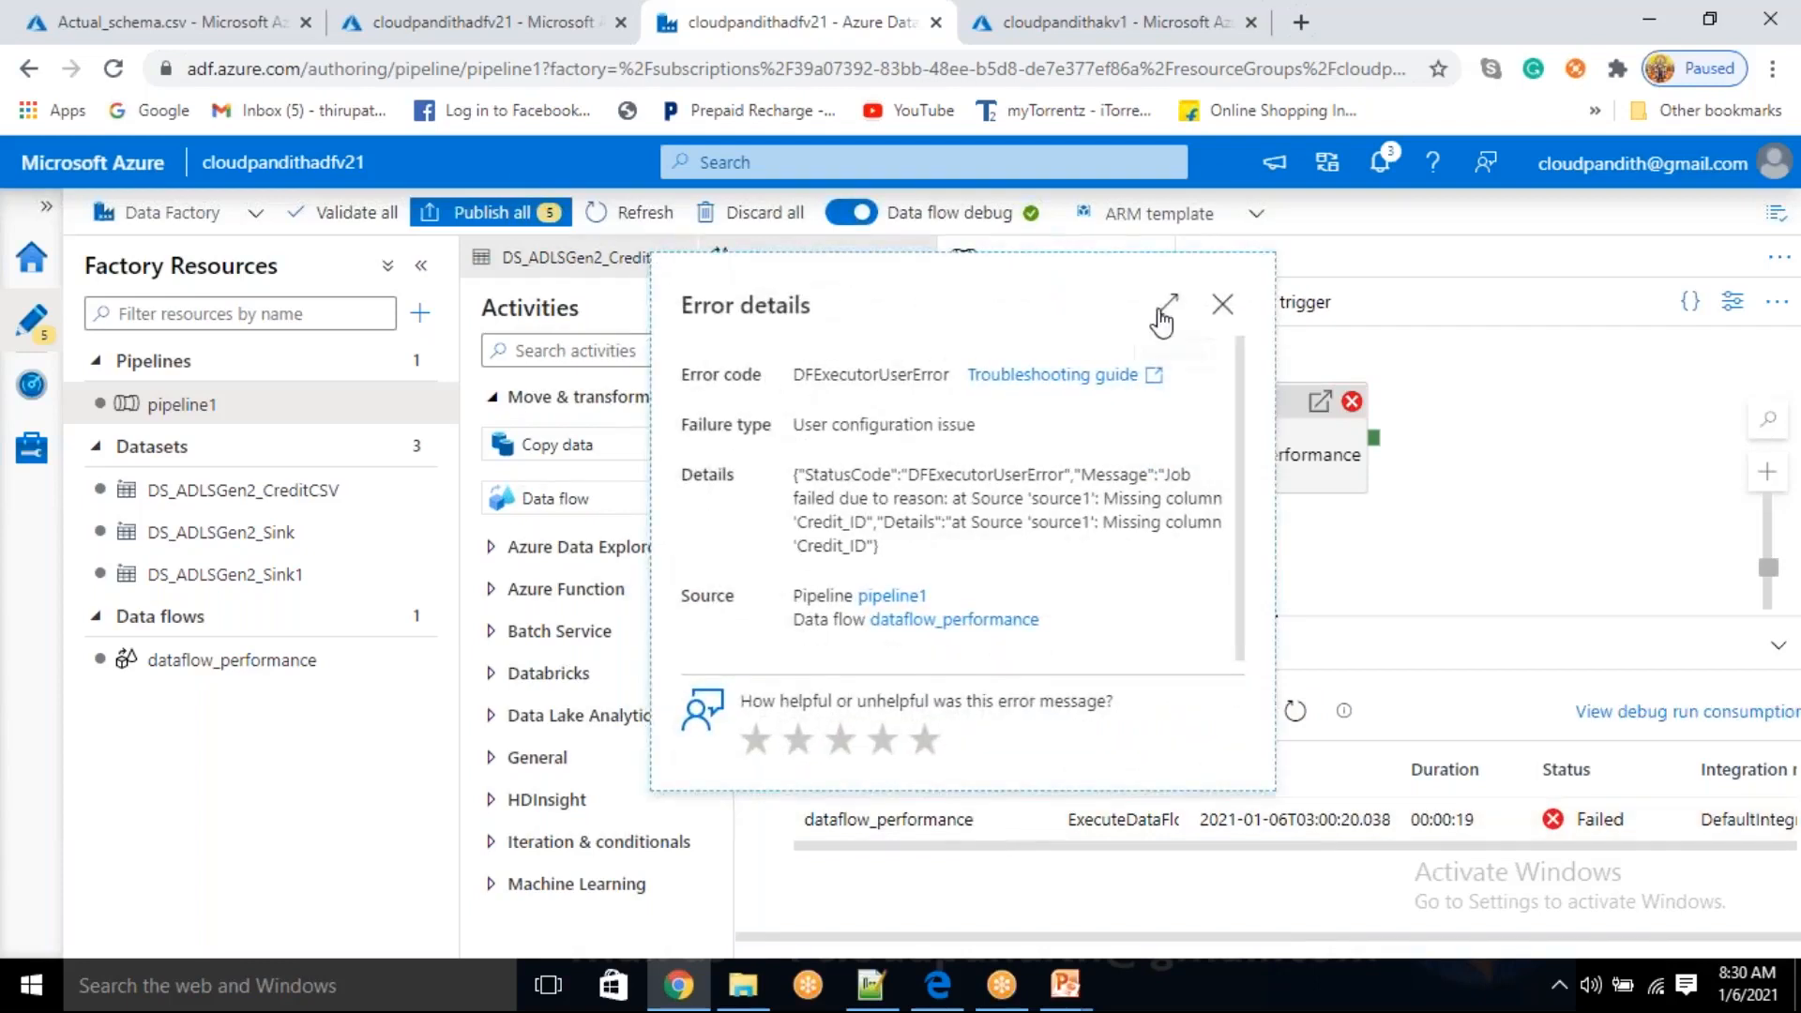
# - Enlarge the error details, read which column and source the failure message names, and close them
pyautogui.click(1161, 314)
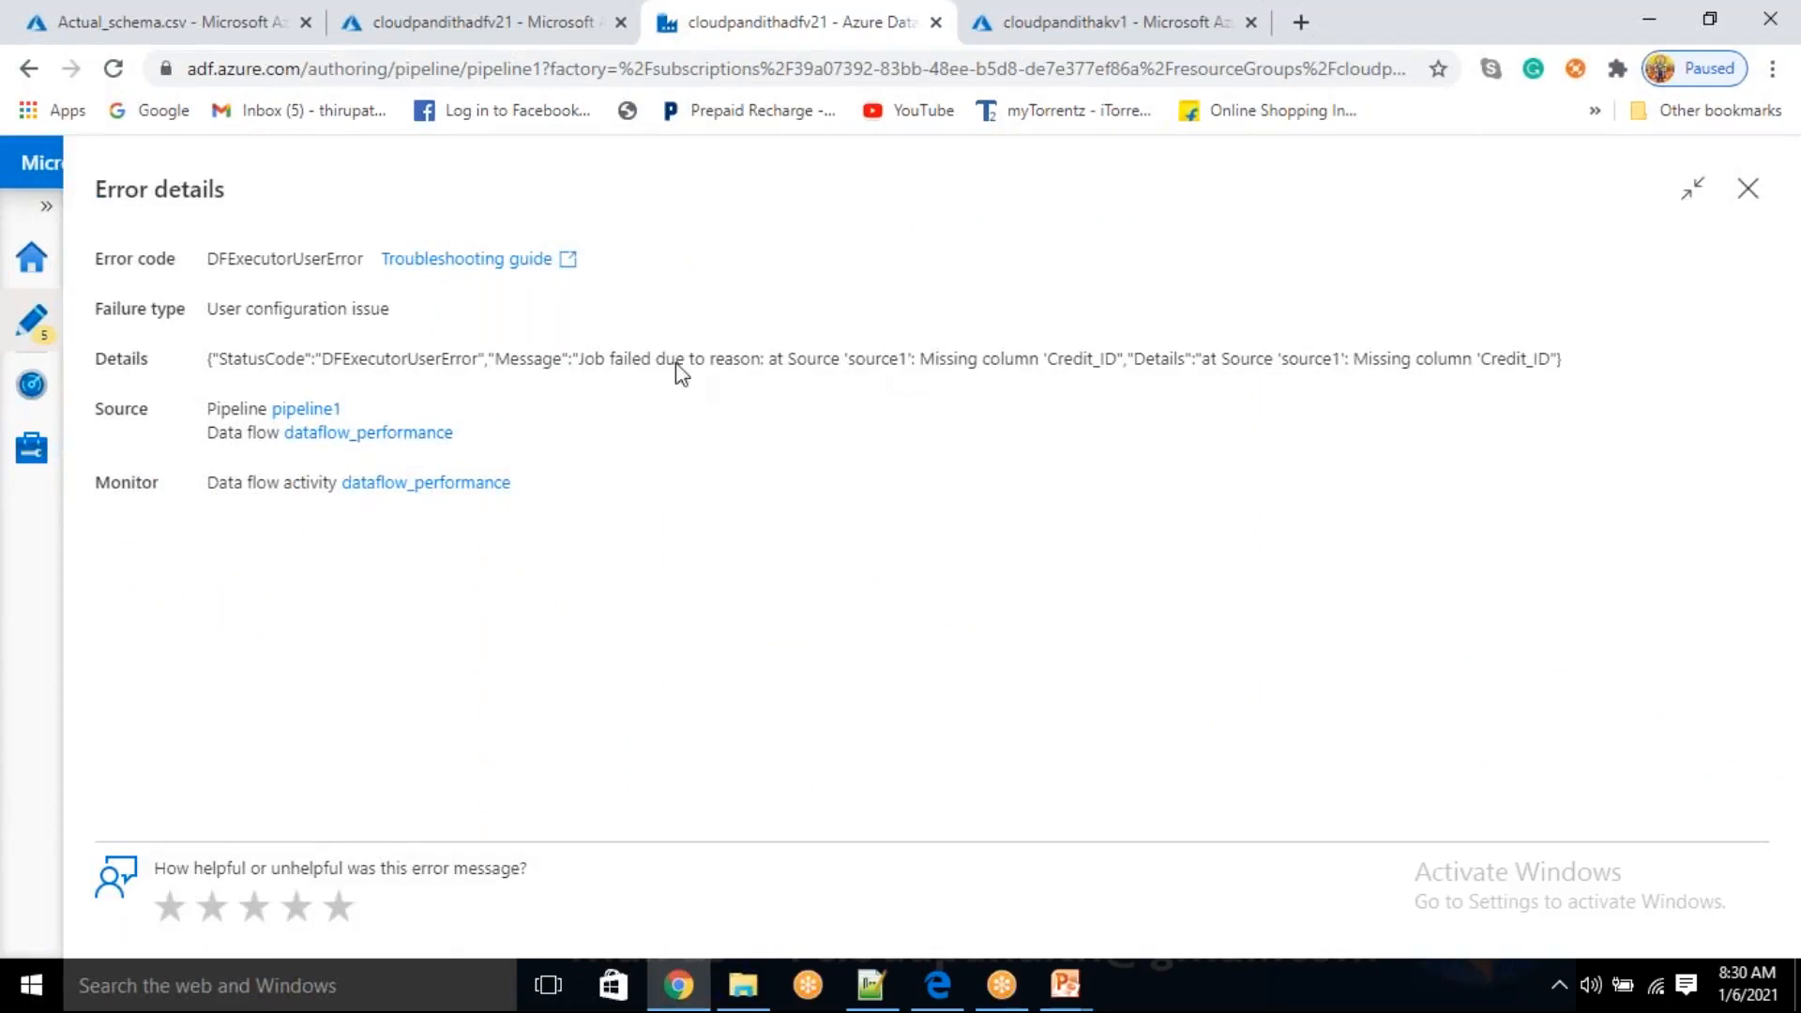
pyautogui.moveTo(594, 366); pyautogui.dragTo(764, 361)
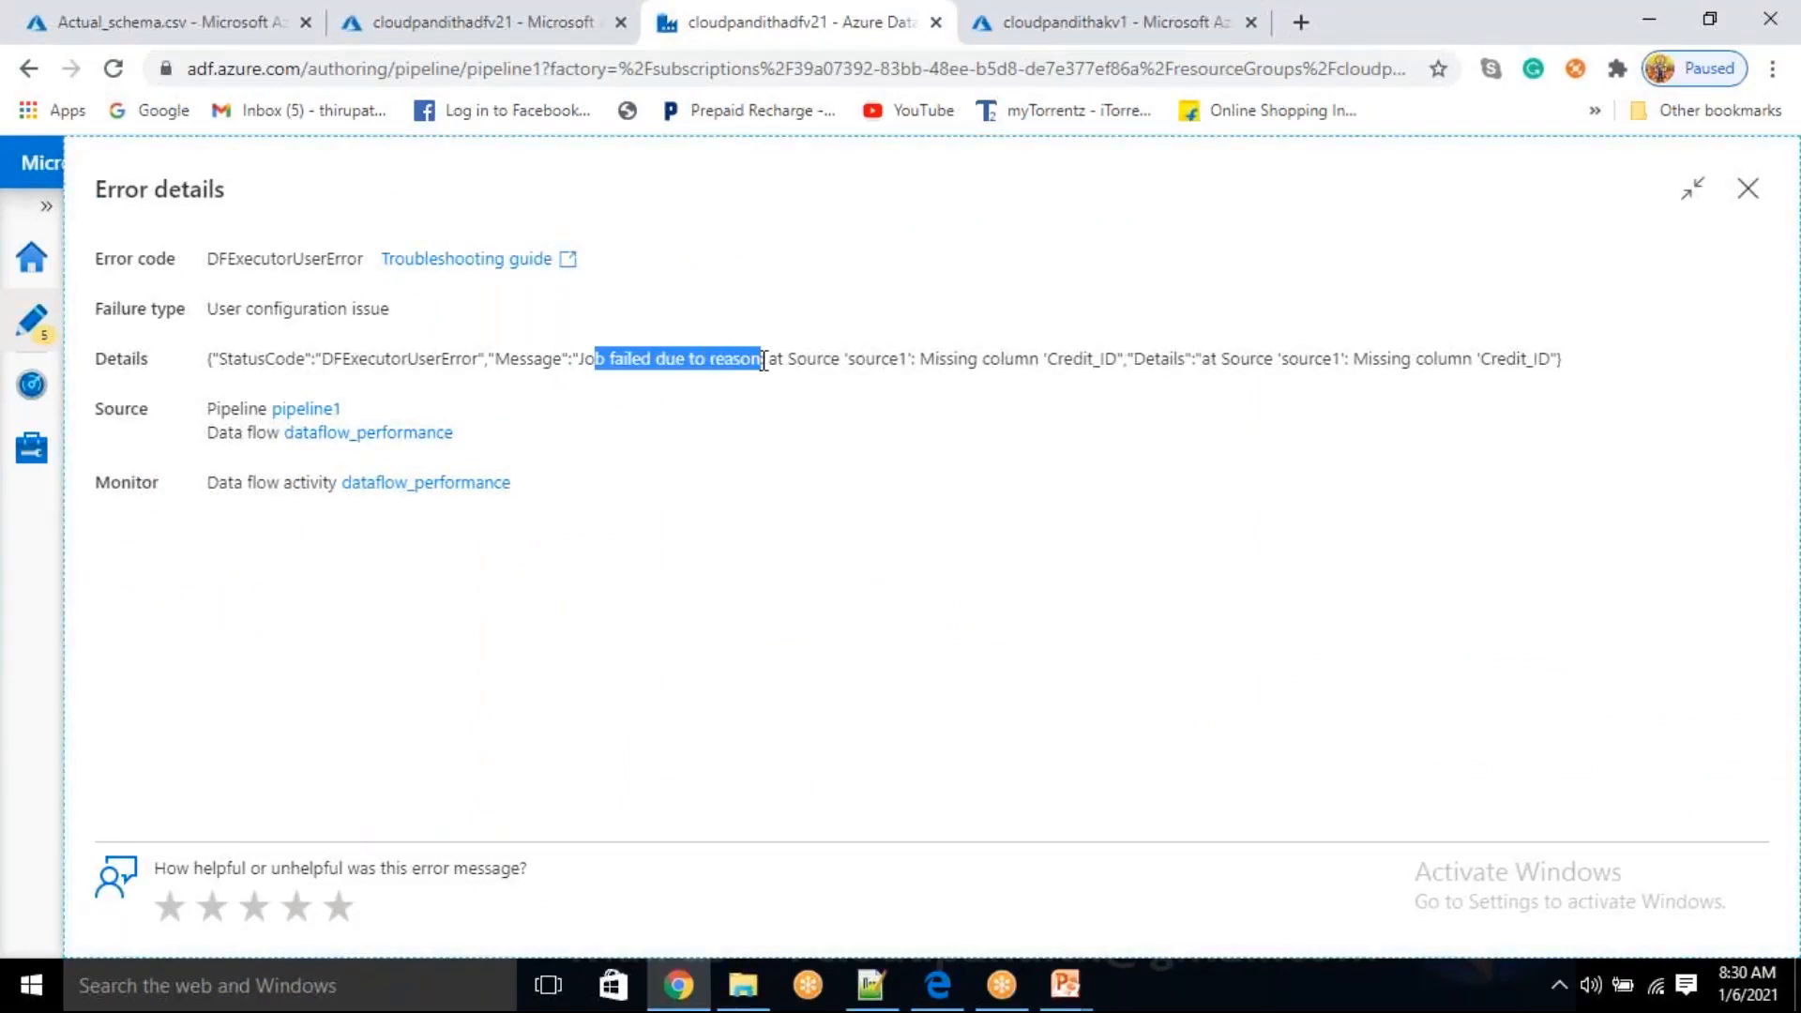
pyautogui.moveTo(882, 364); pyautogui.dragTo(896, 369)
pyautogui.moveTo(1046, 359); pyautogui.dragTo(1119, 365)
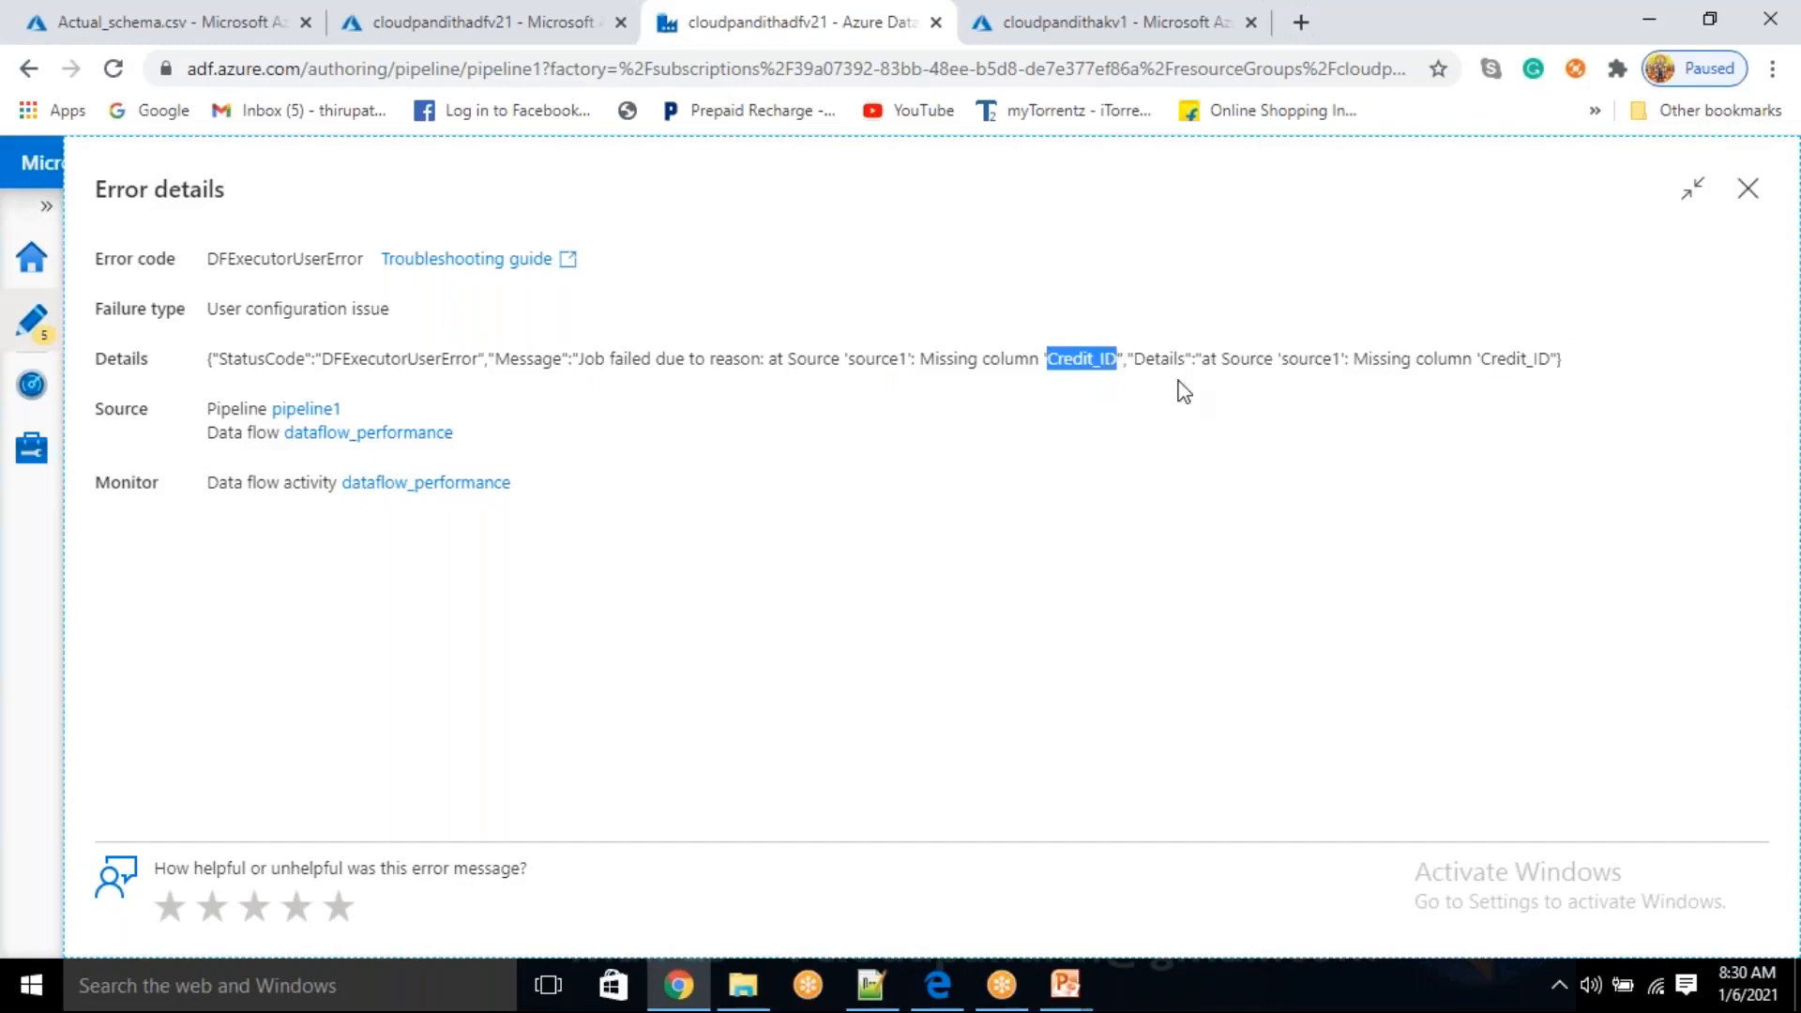
pyautogui.doubleClick(1304, 359)
pyautogui.moveTo(1379, 360); pyautogui.dragTo(1554, 362)
pyautogui.click(1562, 420)
pyautogui.click(1748, 199)
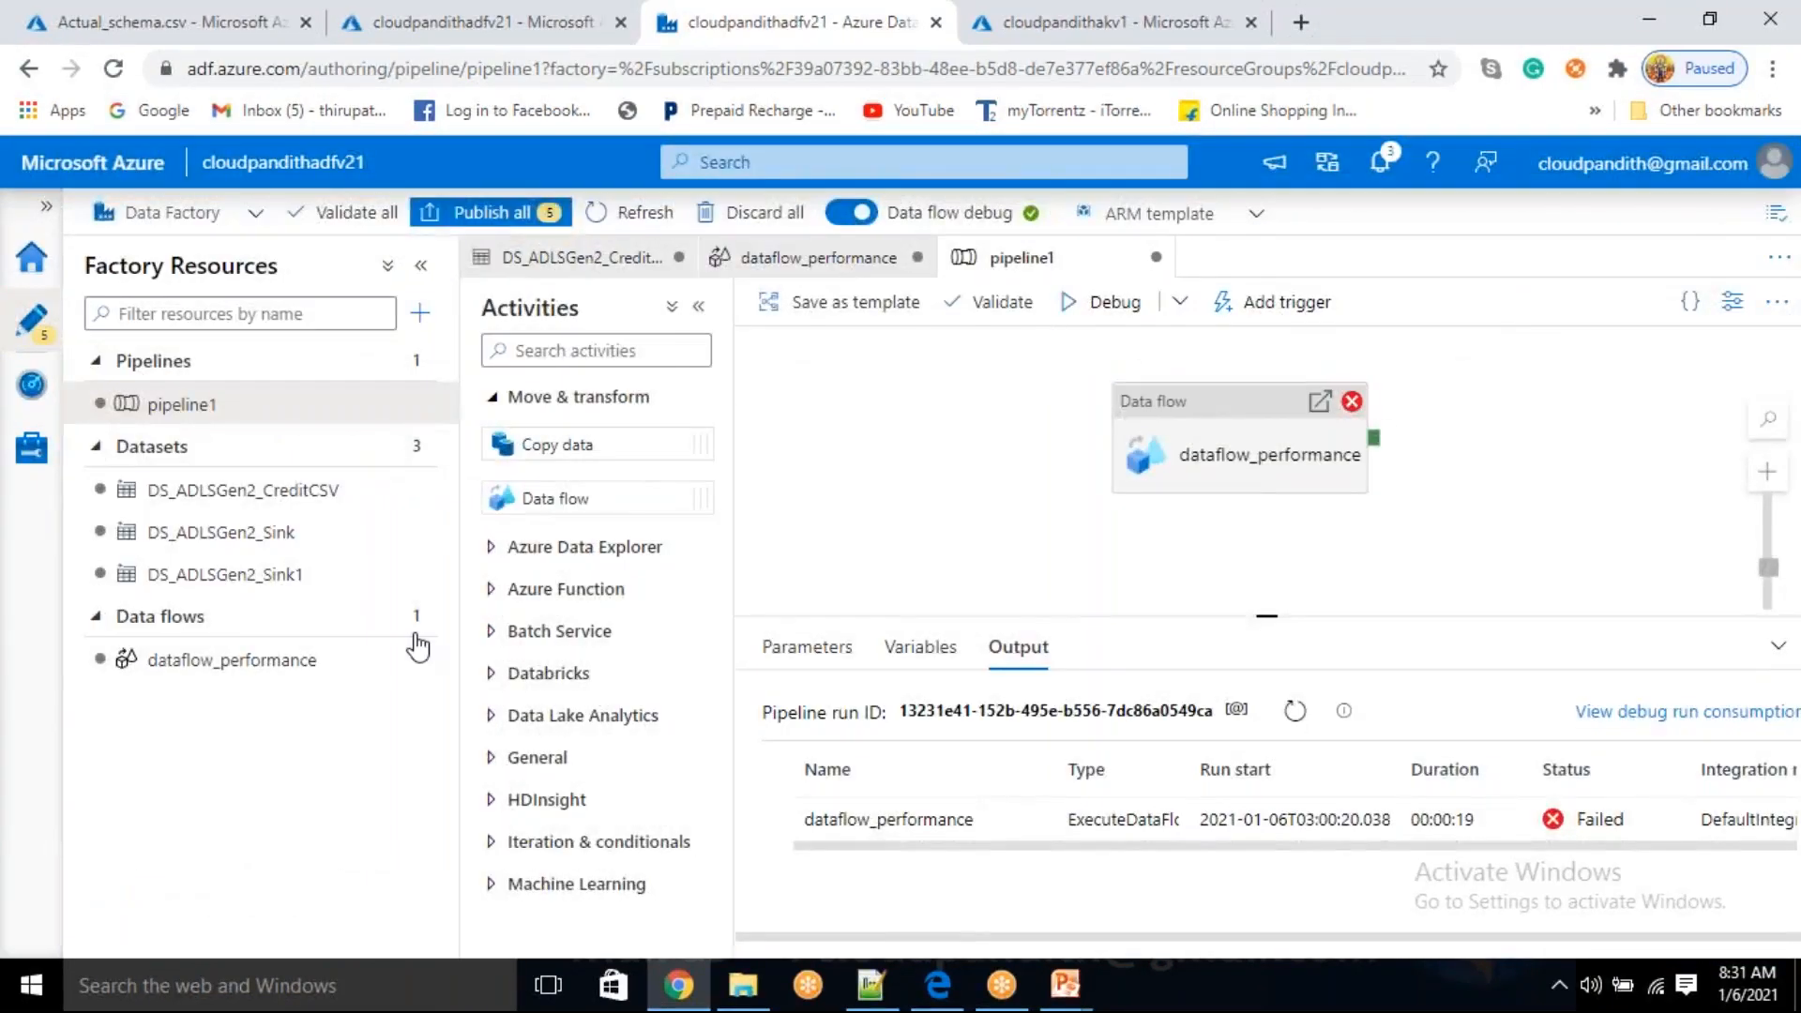
# - Turn off Validate schema for source1 in dataflow_performance and return to pipeline1
pyautogui.click(289, 668)
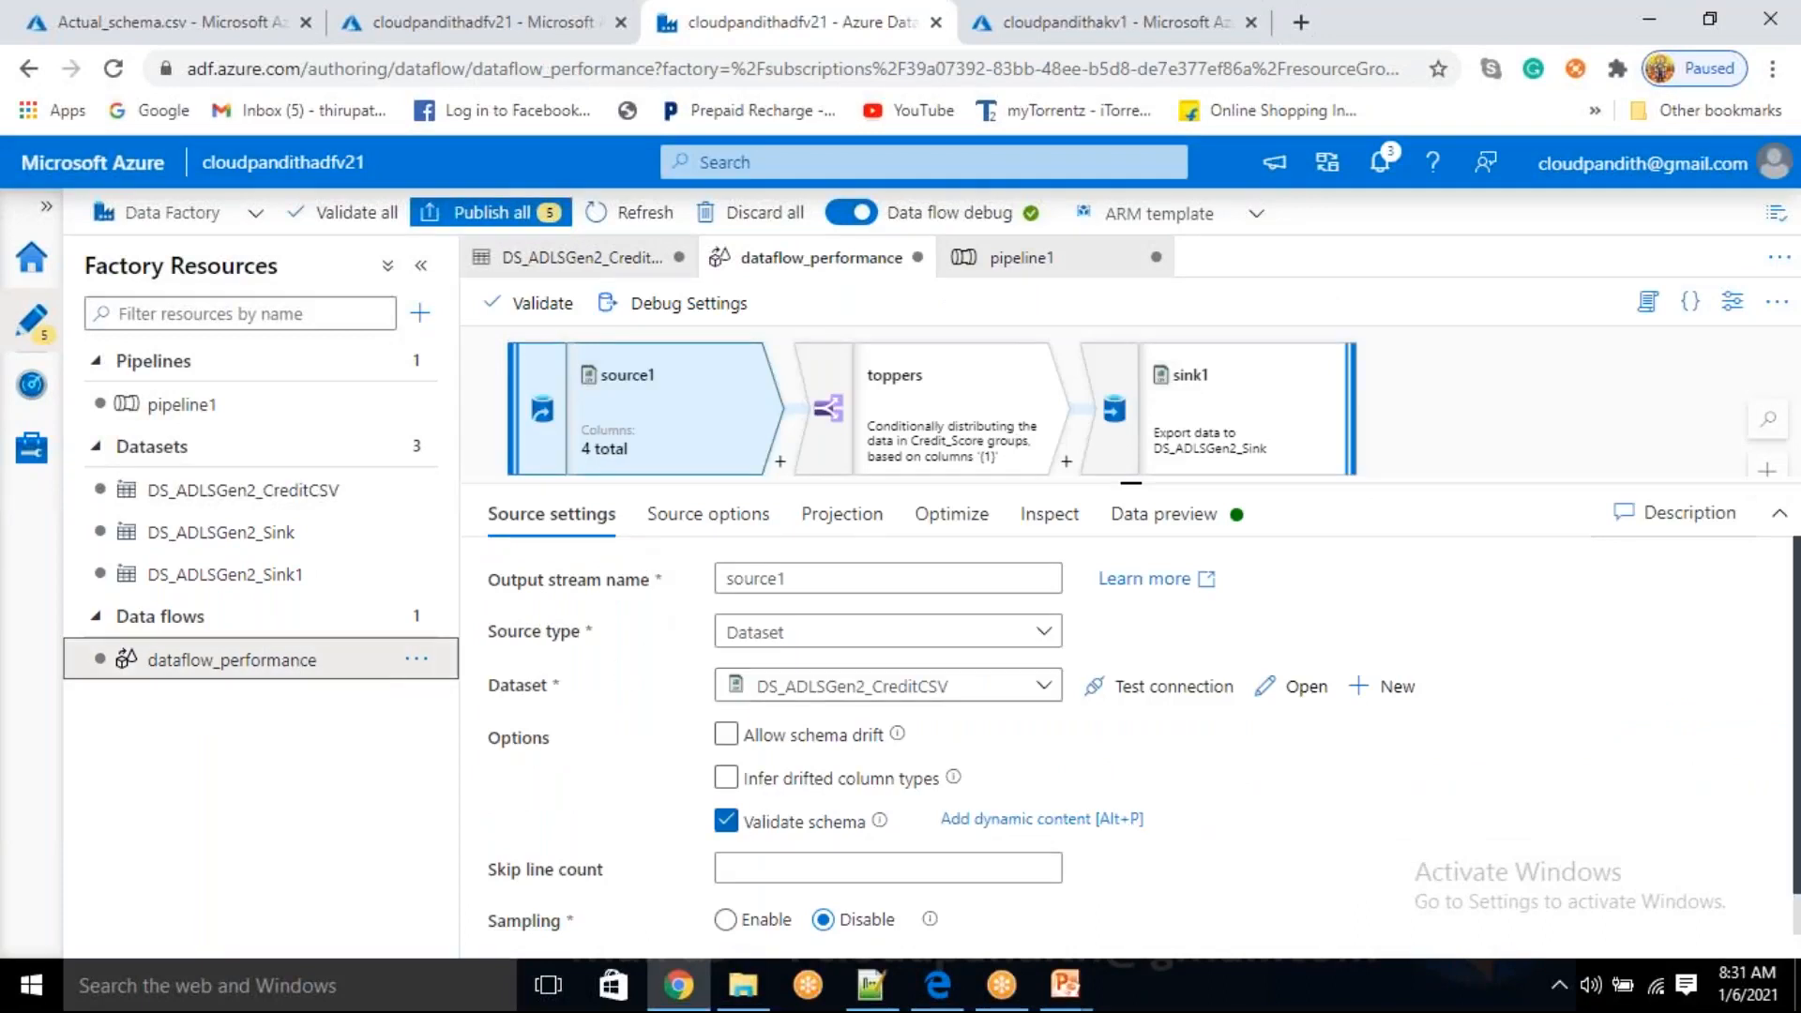
pyautogui.click(725, 823)
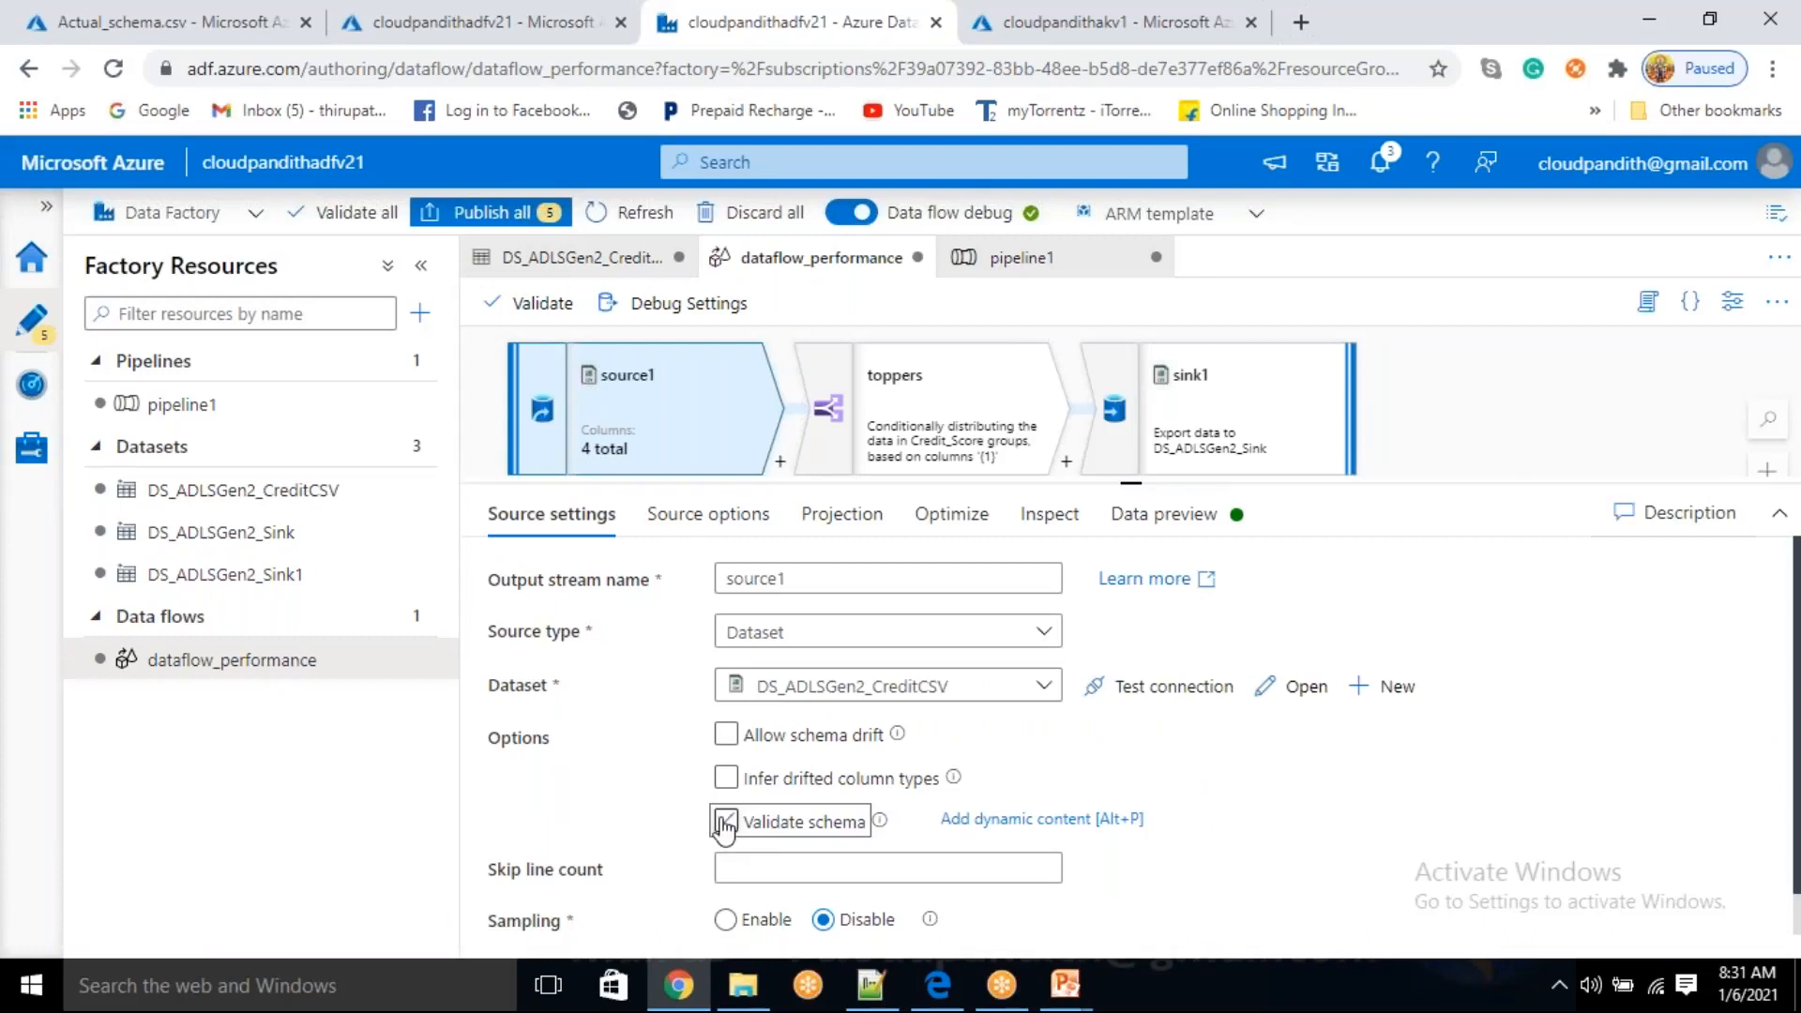
pyautogui.click(292, 417)
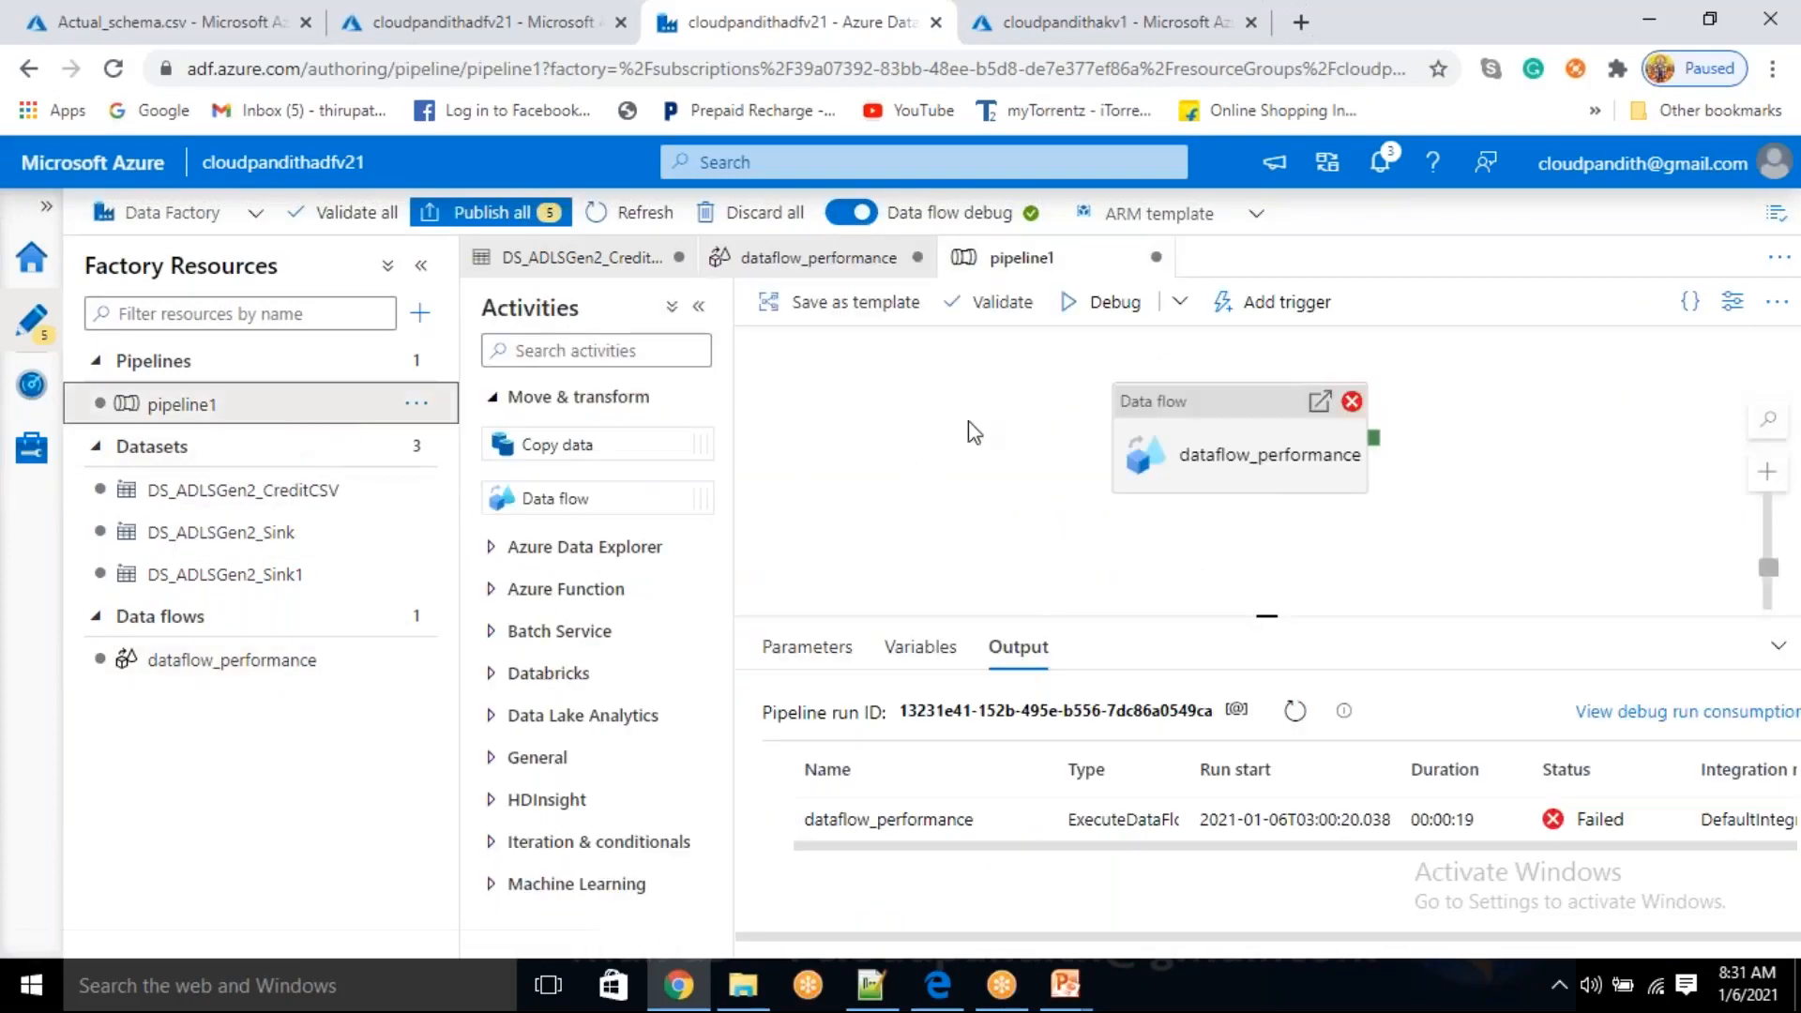
# - Start a debug run of pipeline1 with pp_filename set to Actual_schema.csv and pp_passscore set to 1000
pyautogui.click(1106, 312)
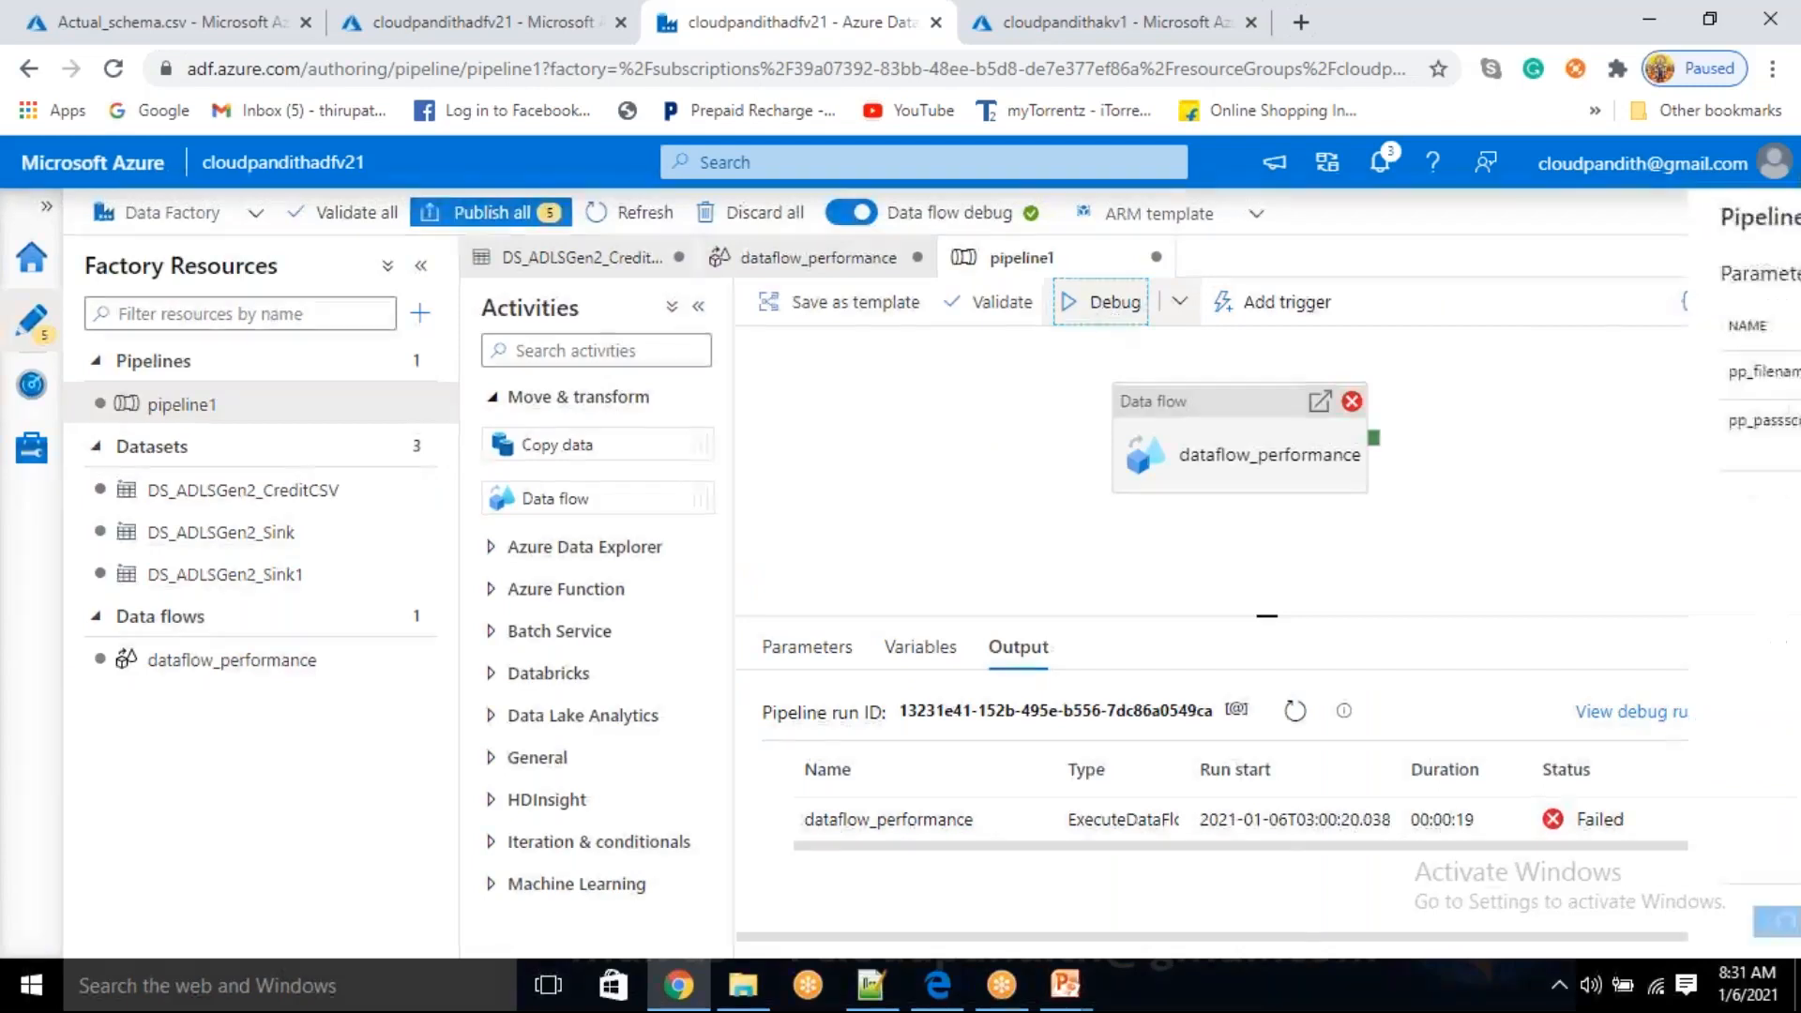
pyautogui.click(188, 22)
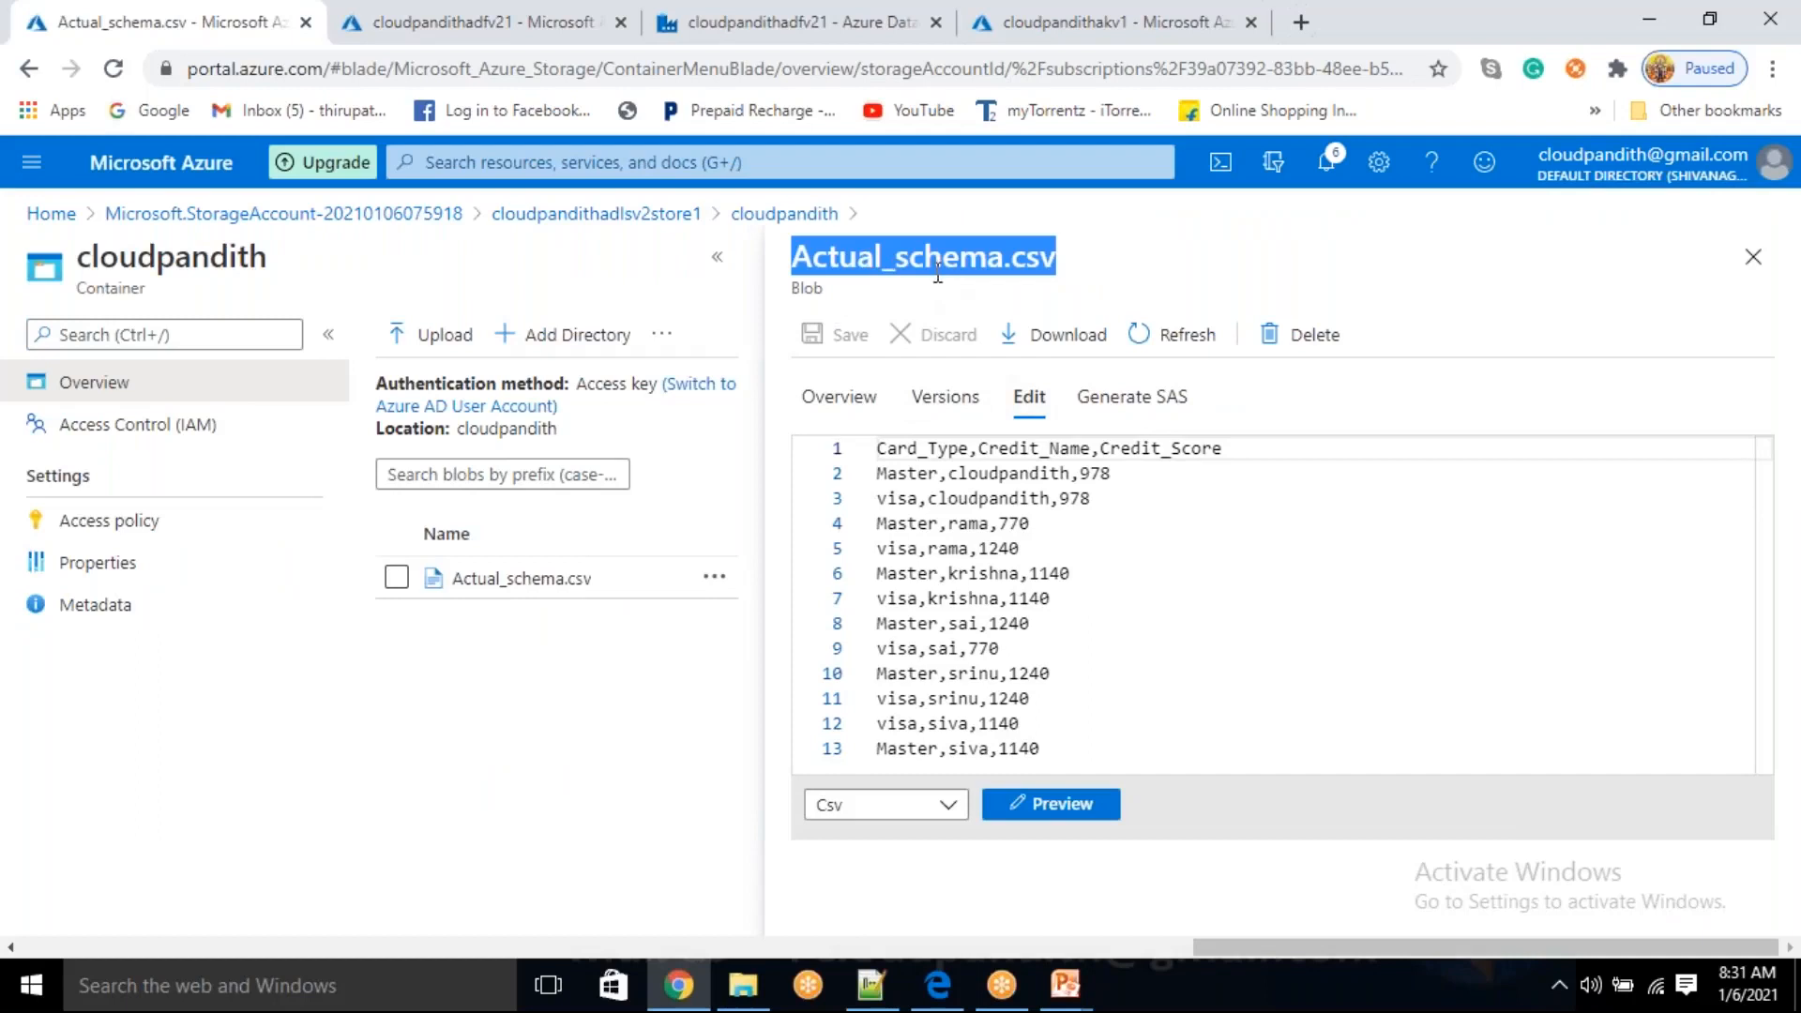
pyautogui.click(798, 22)
pyautogui.click(1320, 375)
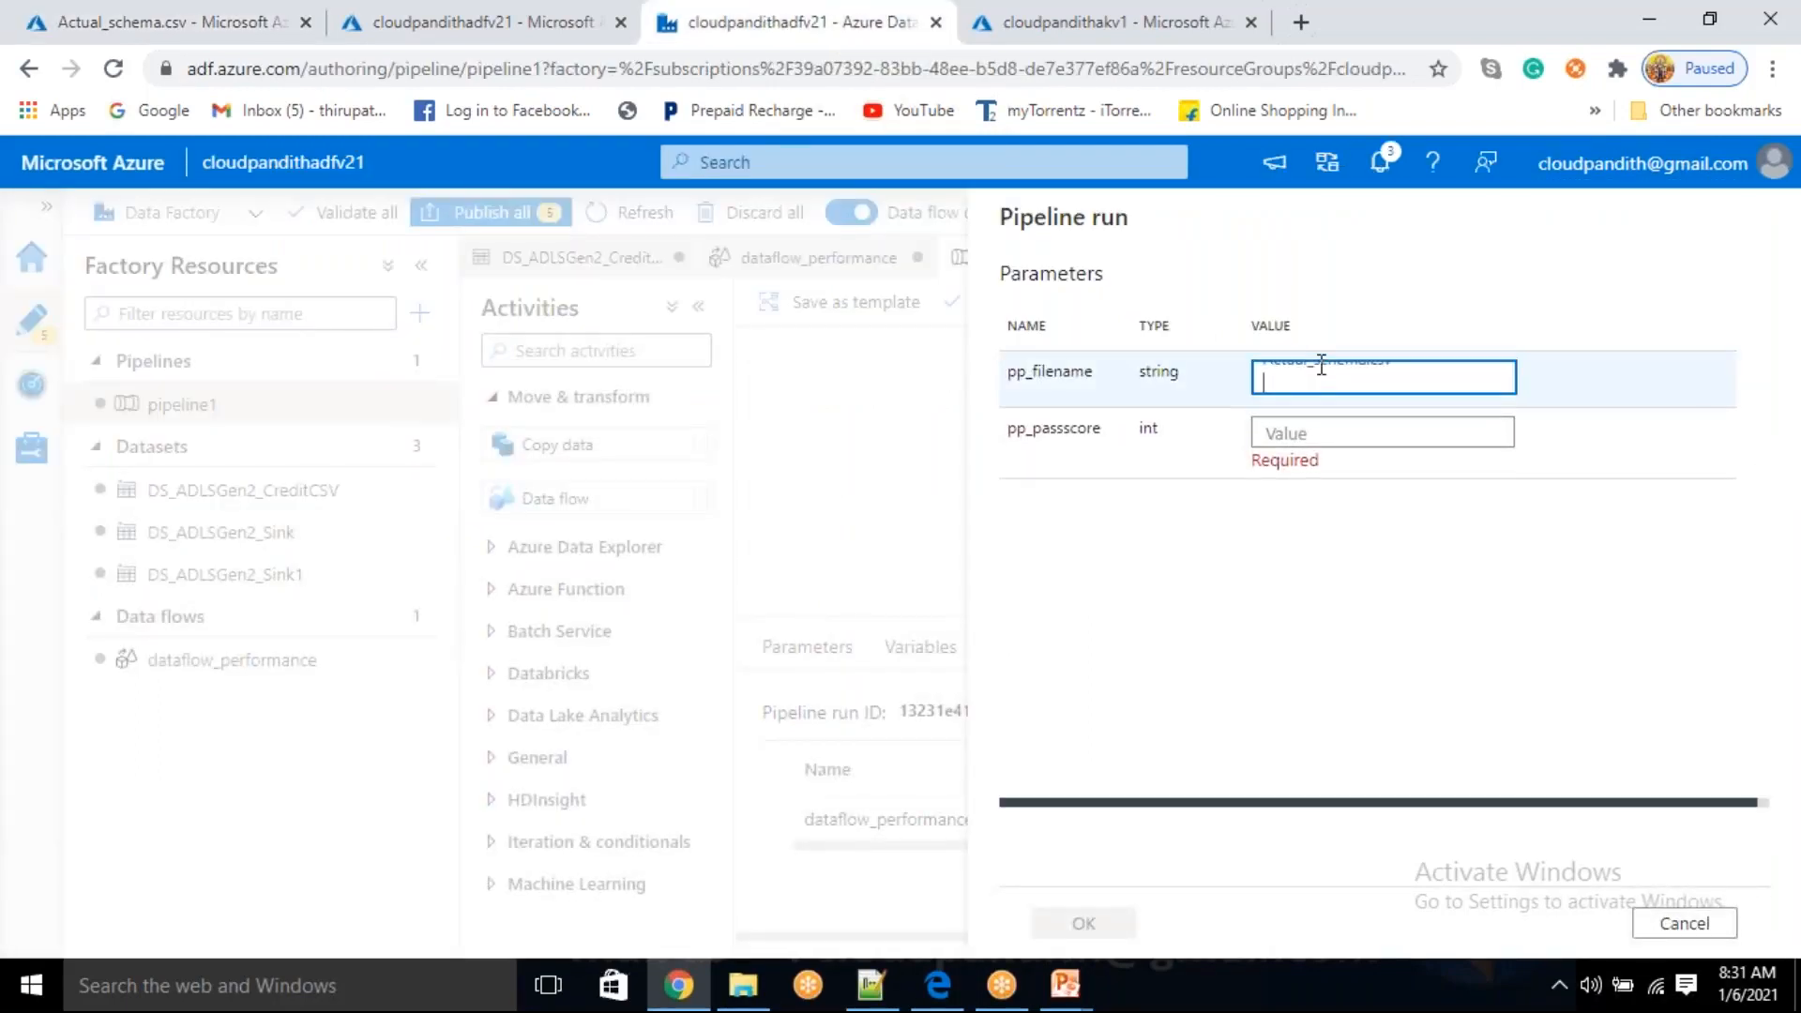
pyautogui.press('Tab')
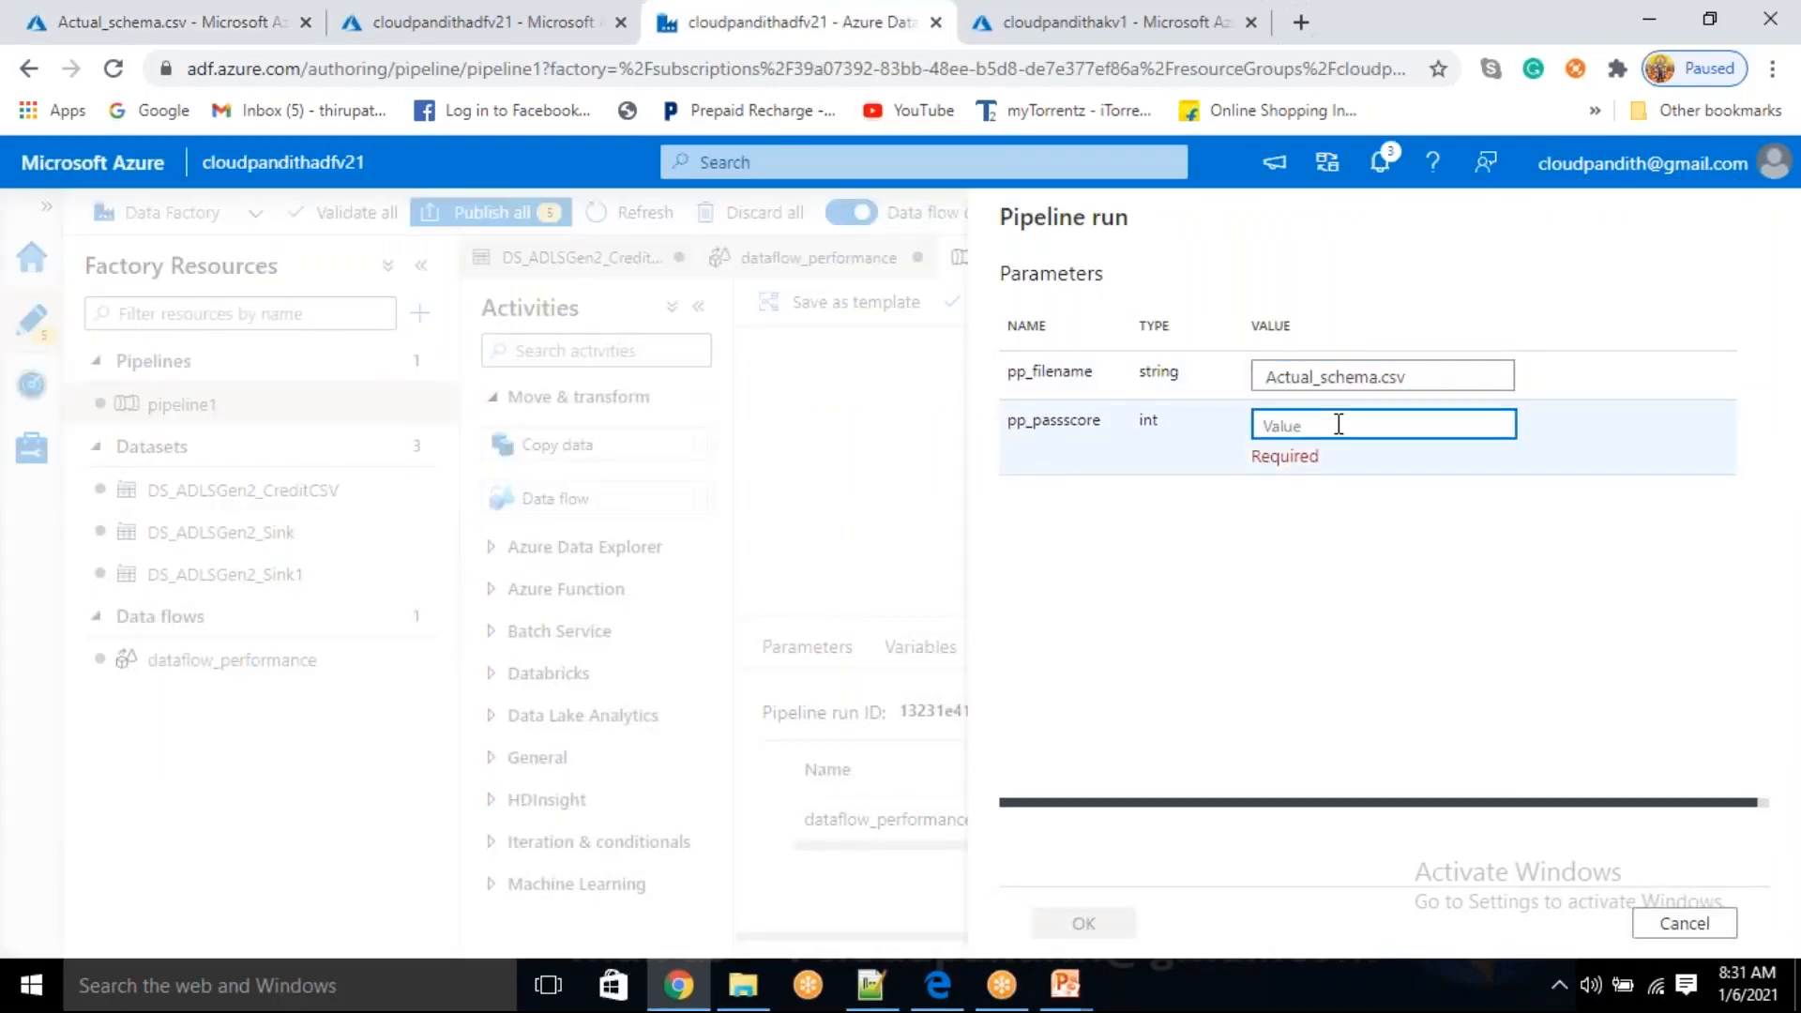
pyautogui.write('1000')
pyautogui.click(1092, 922)
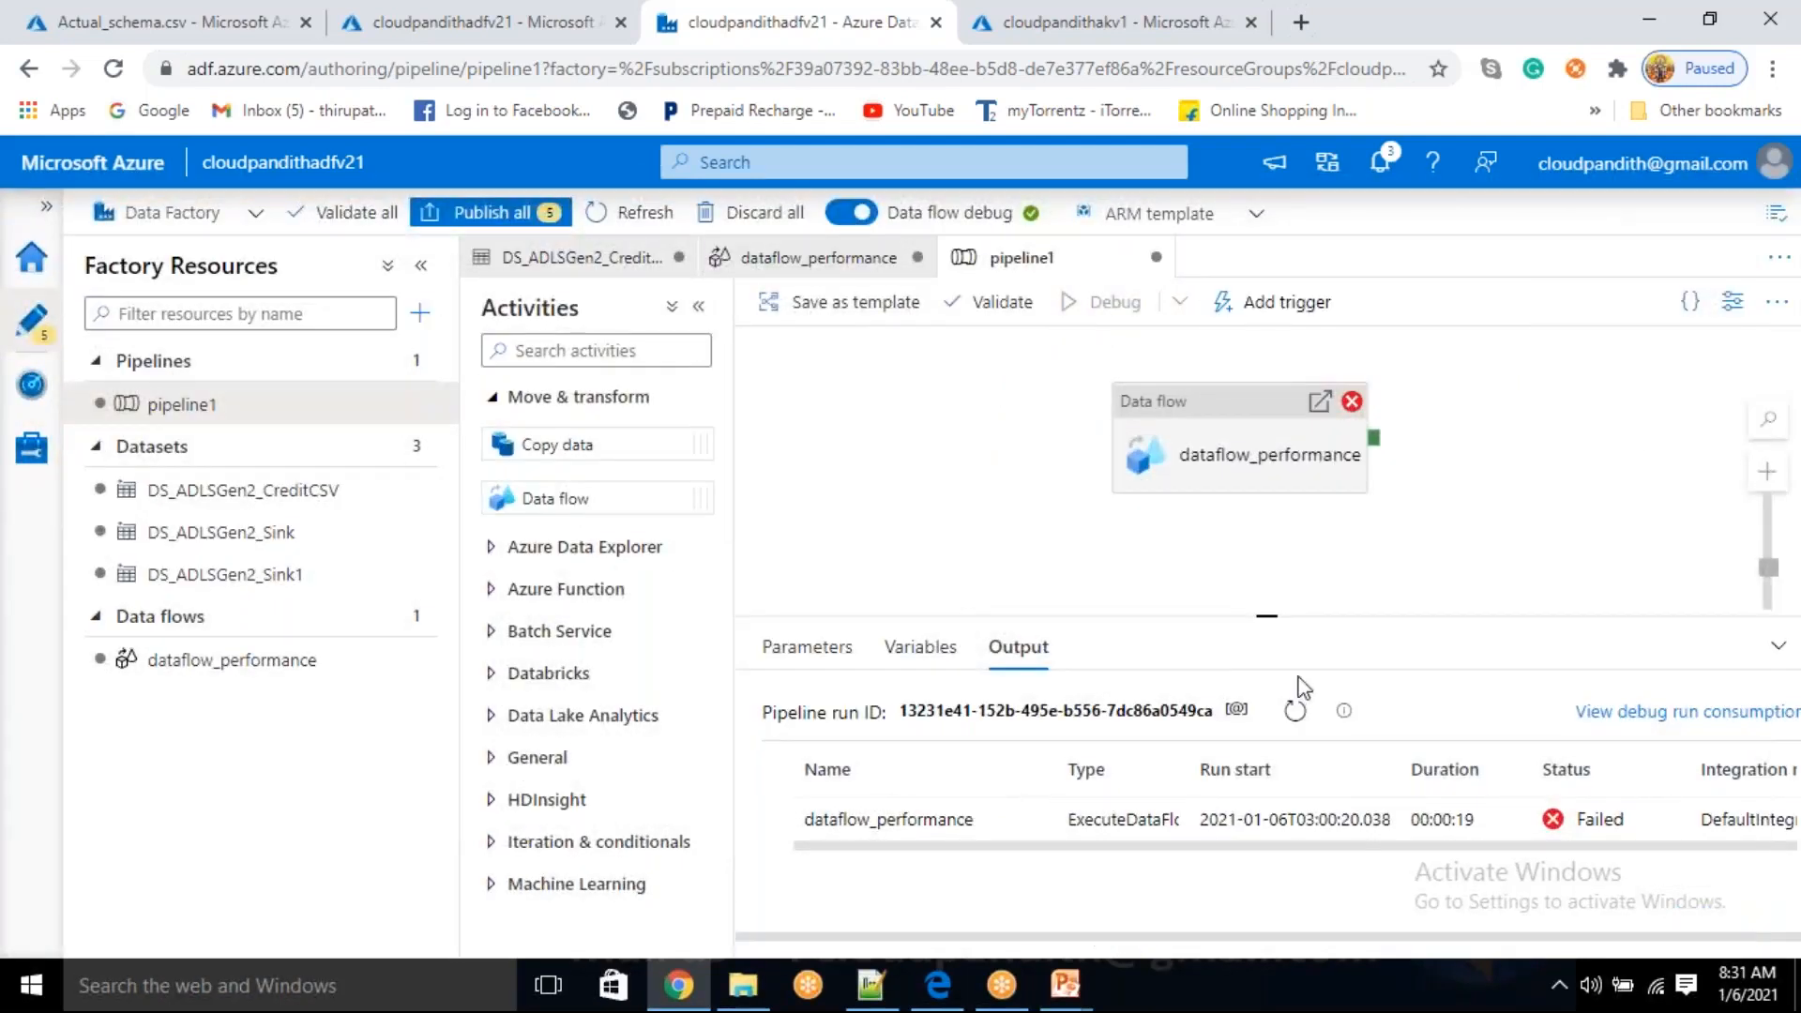
# - Refresh the pipeline1 debug run's status until the dataflow_performance activity finishes
pyautogui.click(1295, 713)
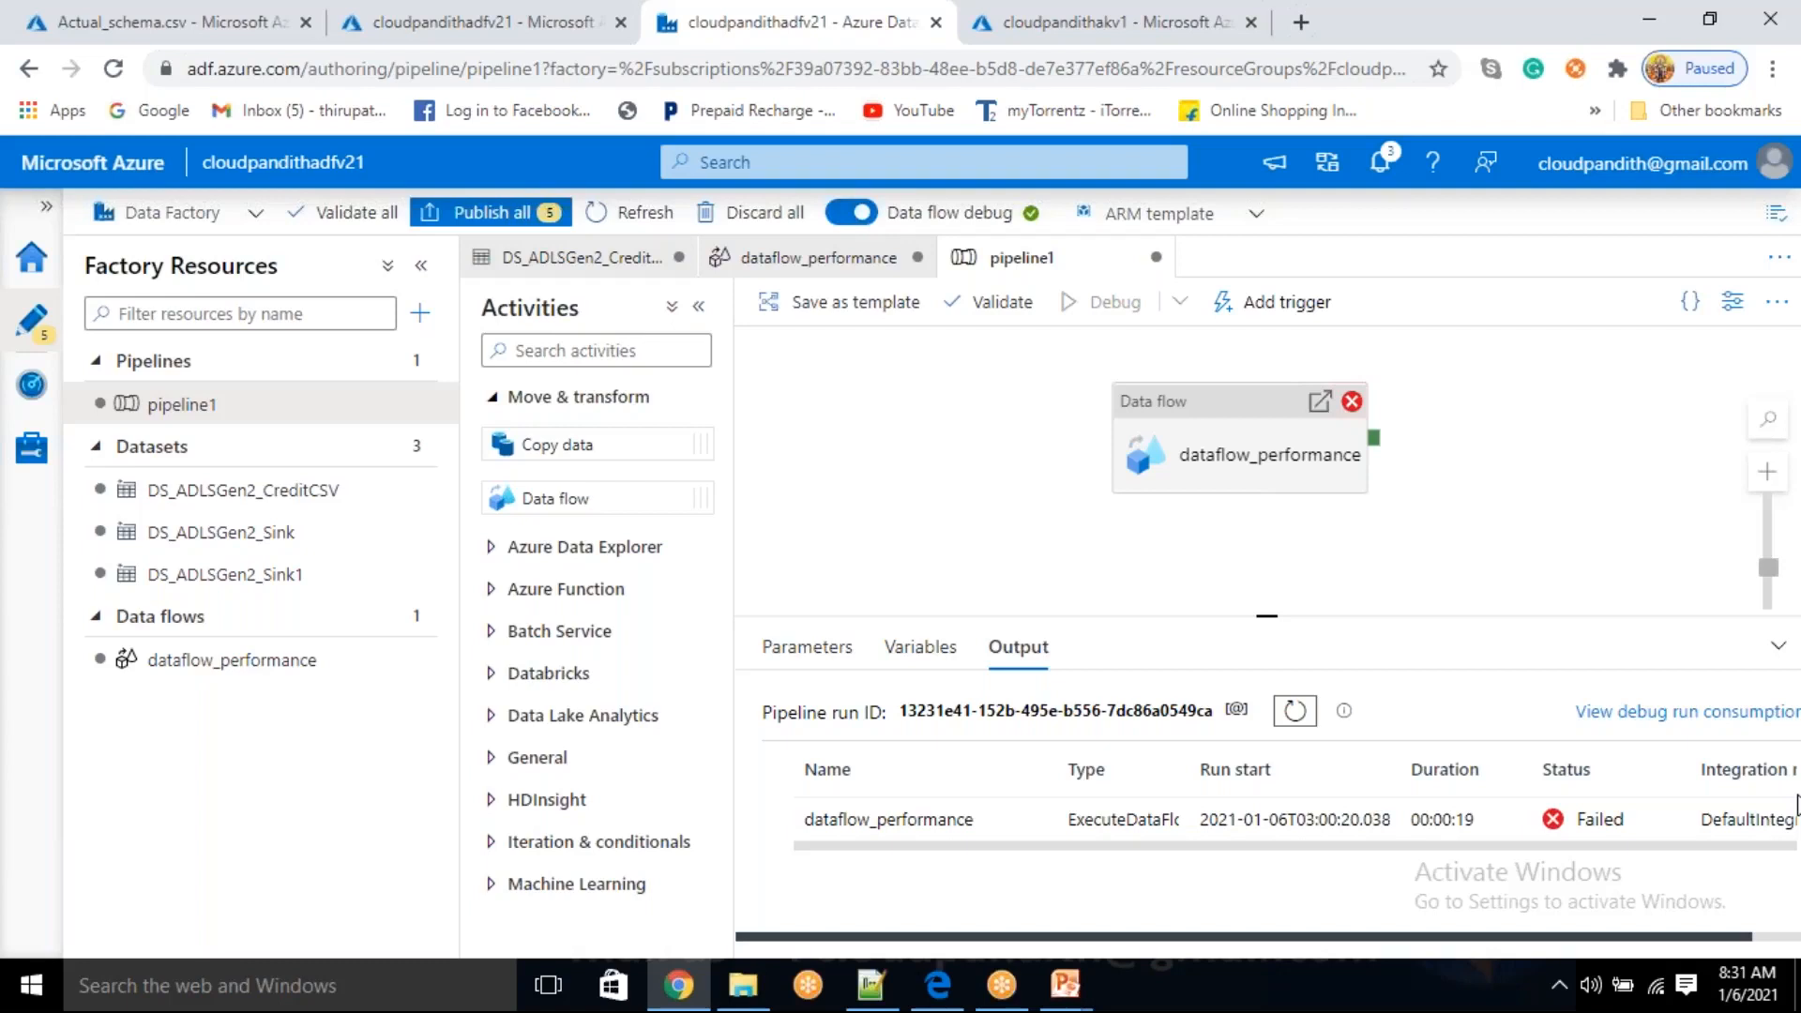
pyautogui.click(1294, 712)
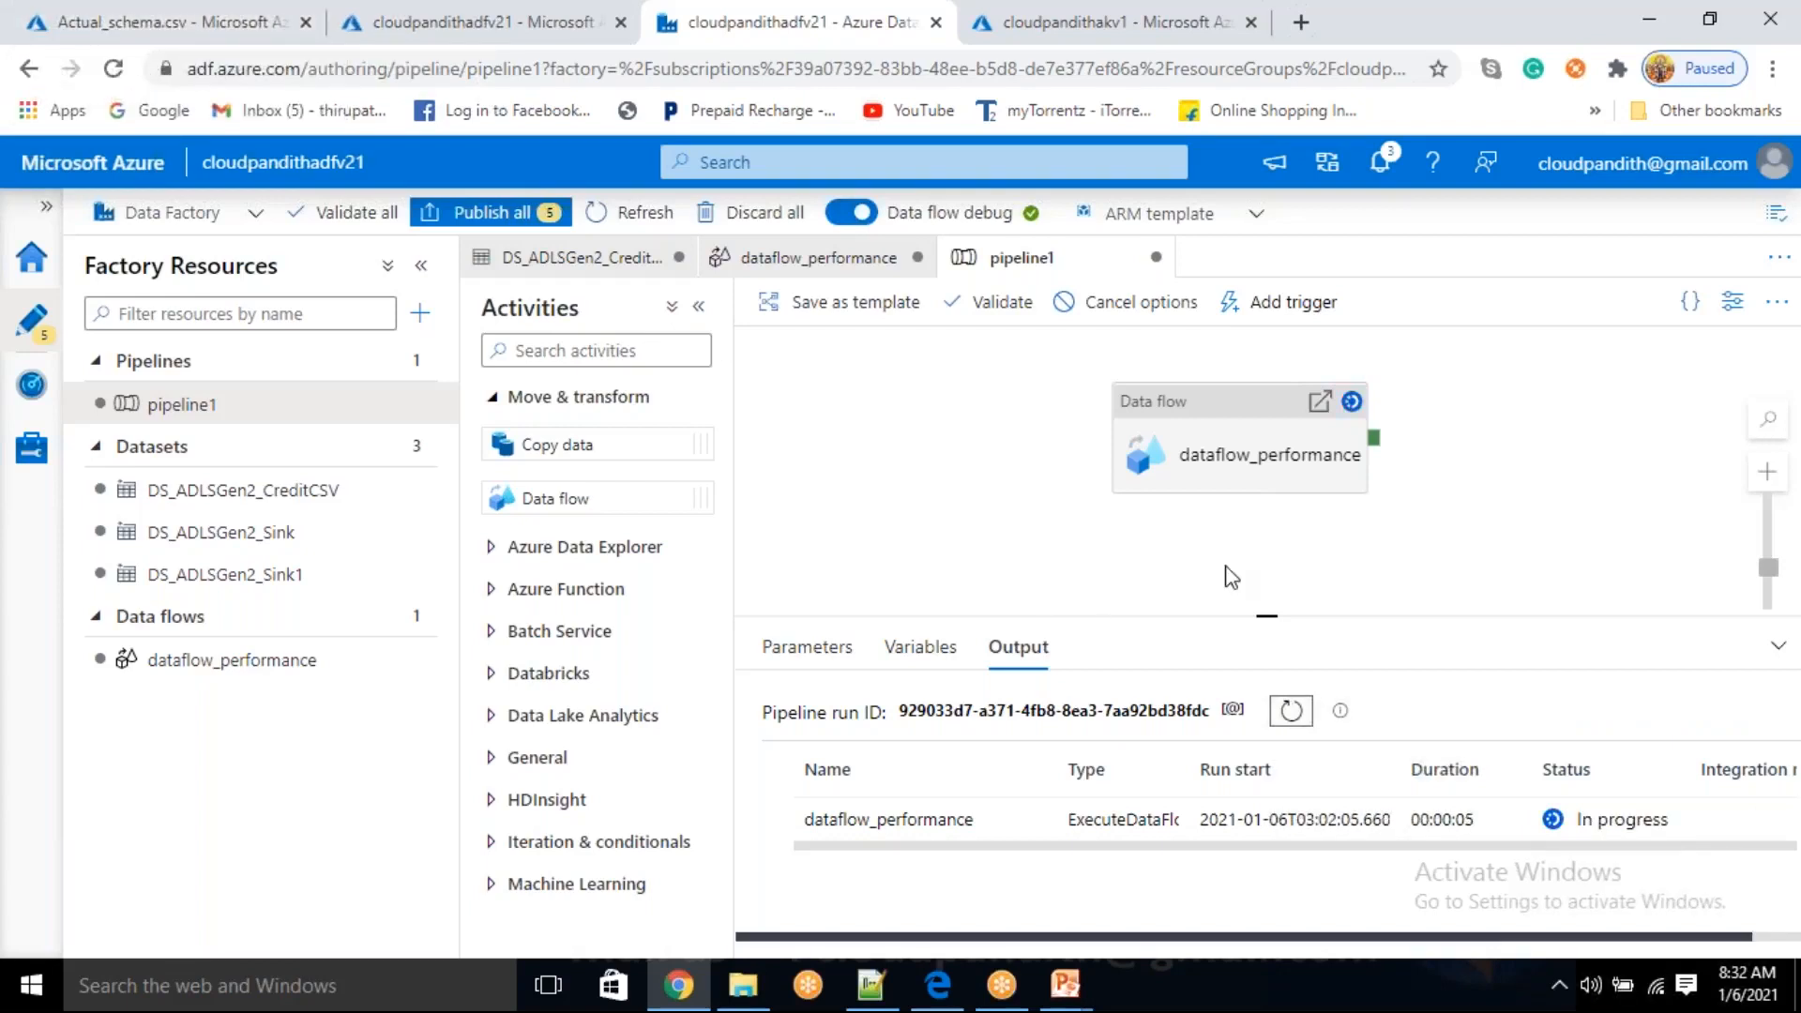
pyautogui.click(1295, 713)
pyautogui.click(1296, 713)
pyautogui.click(1293, 715)
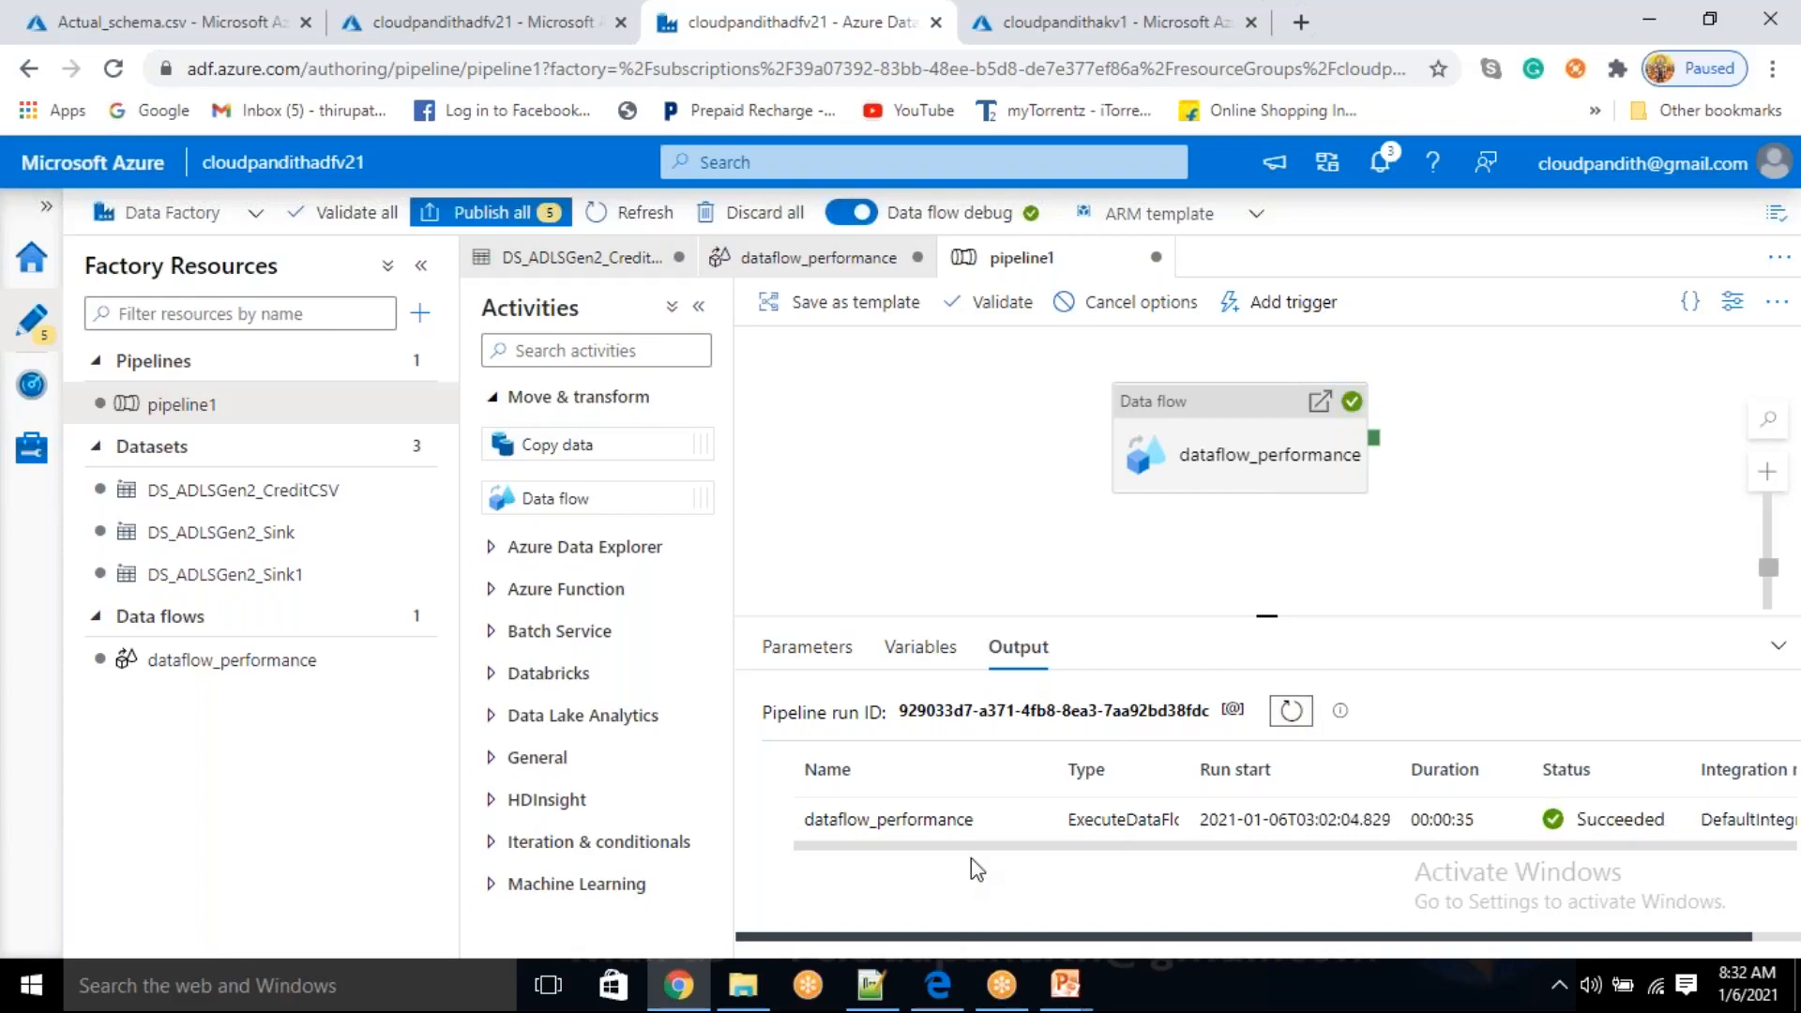
# - Switch to the storage account and open the contents of toppers.csv from the output container
pyautogui.click(165, 21)
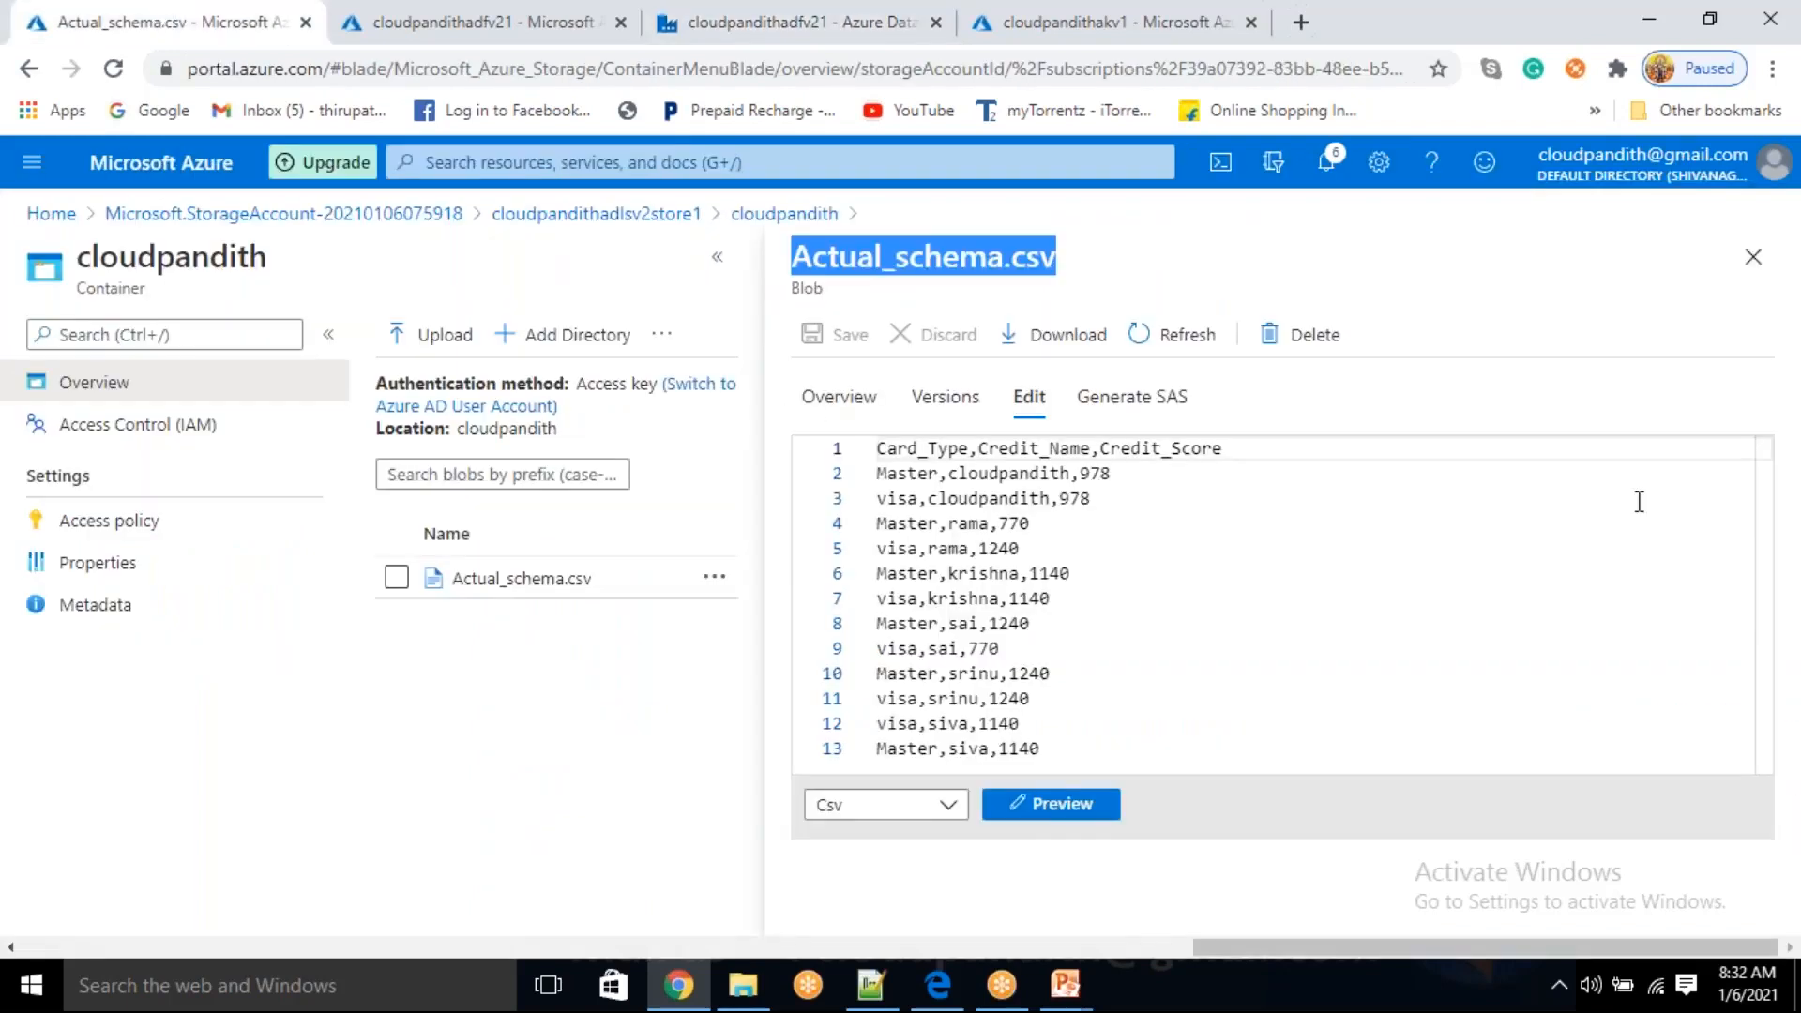
pyautogui.click(1750, 261)
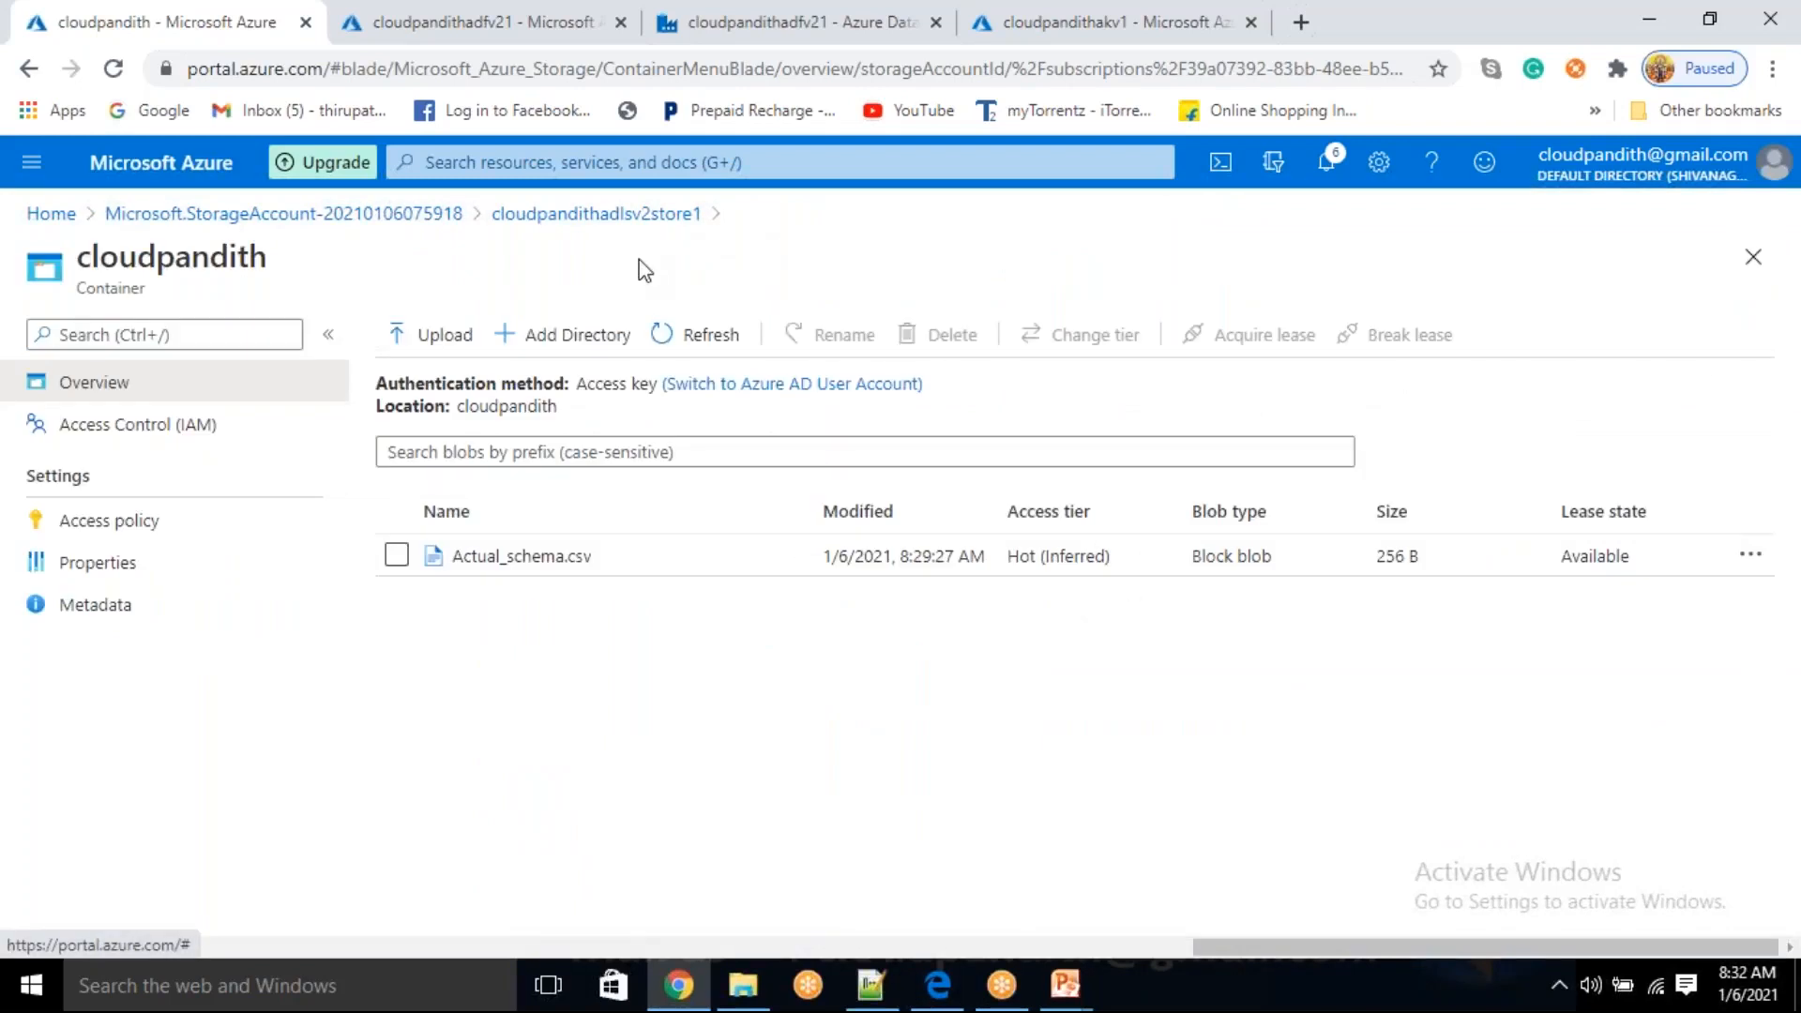
pyautogui.click(608, 216)
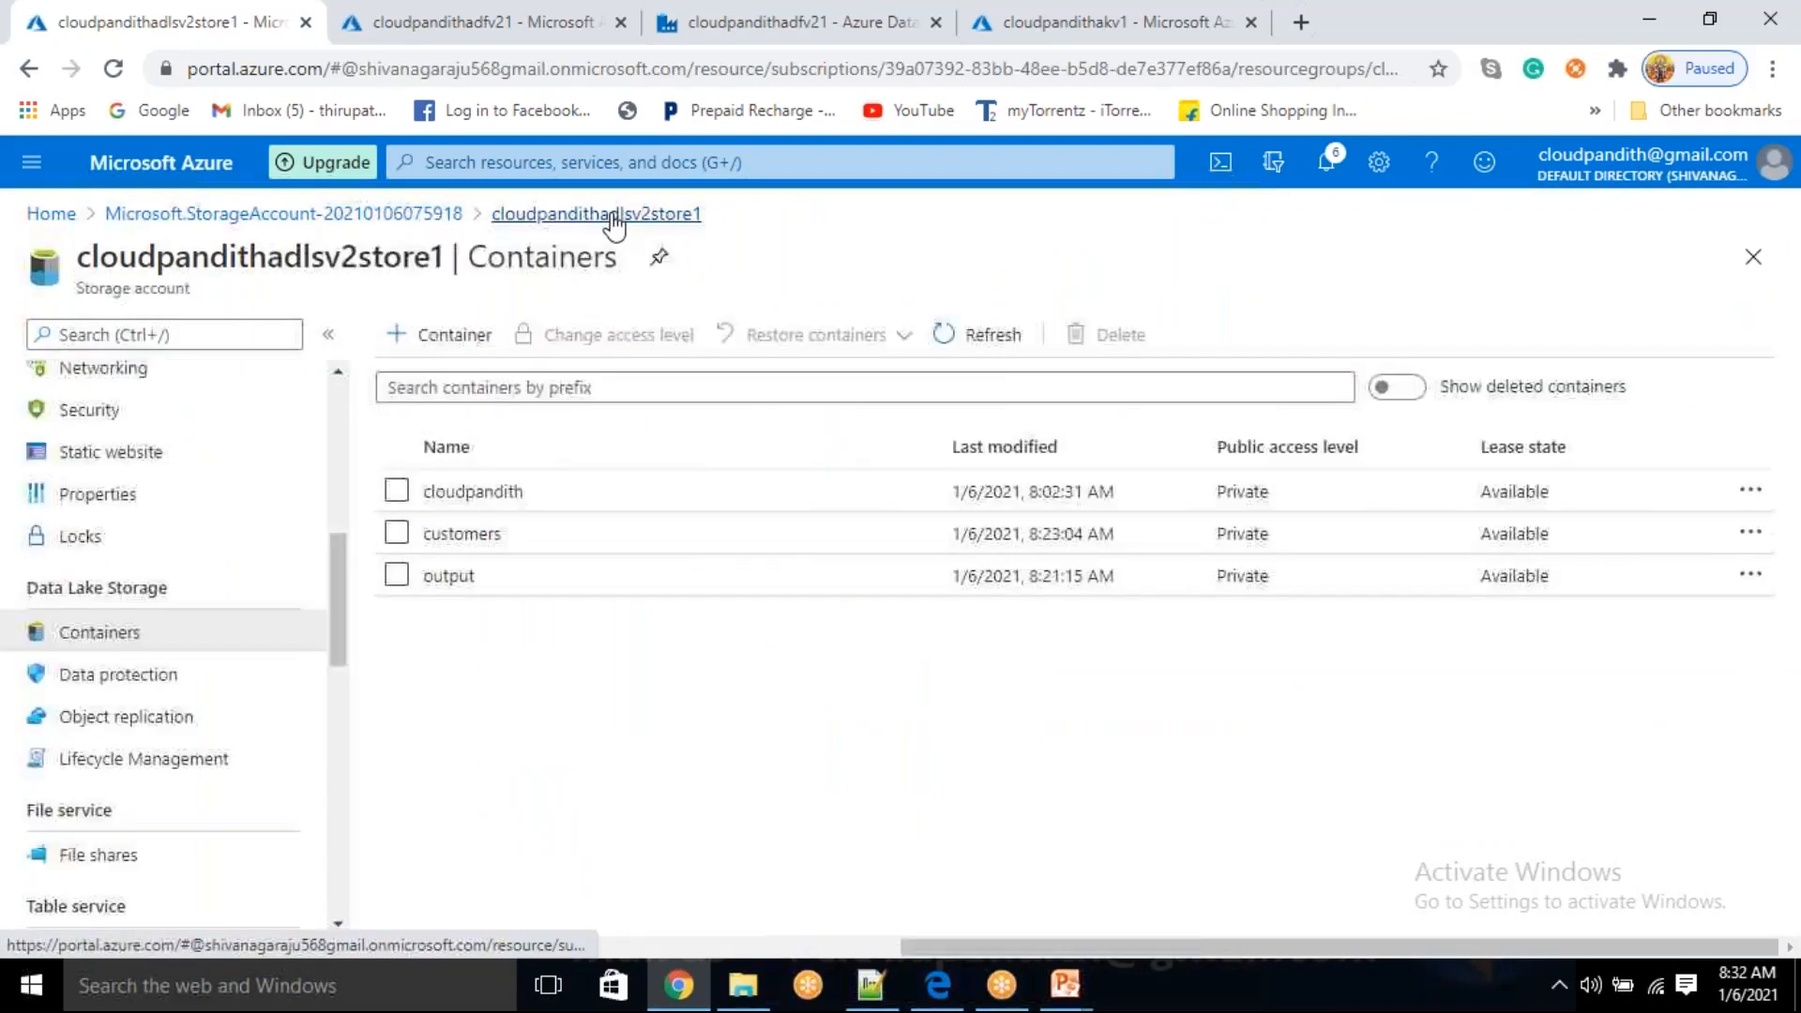
pyautogui.click(461, 534)
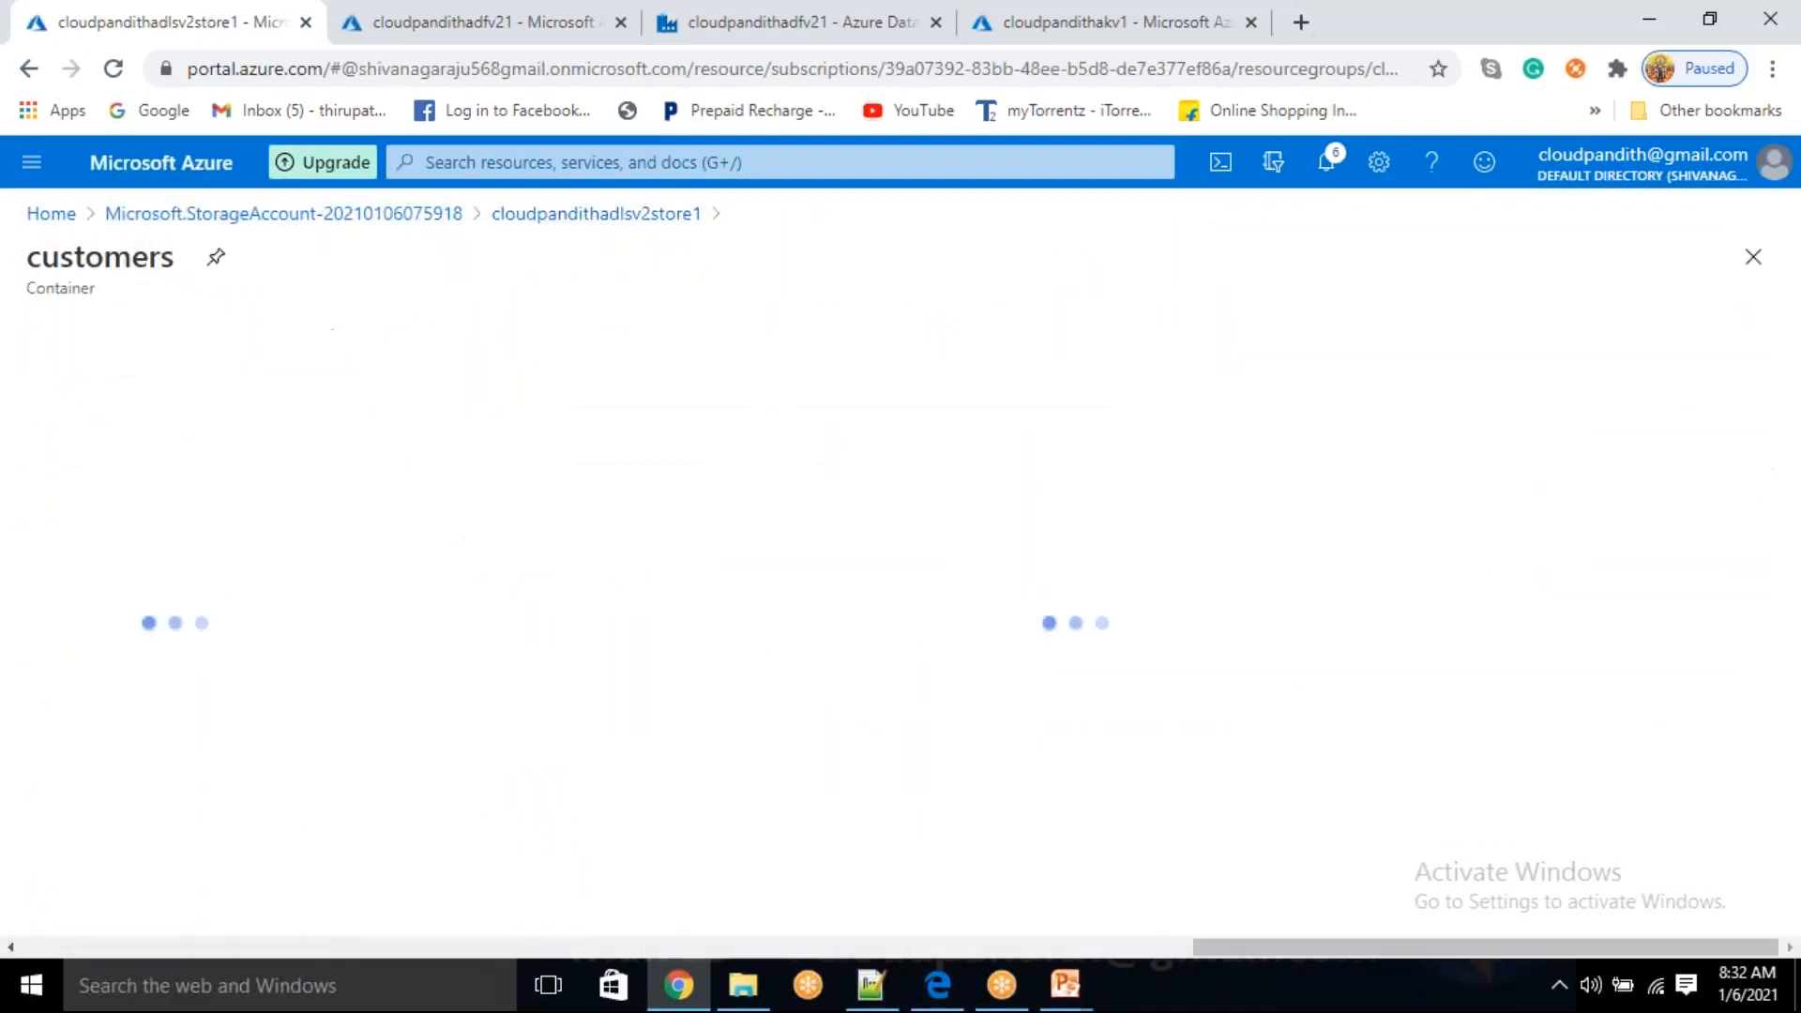
pyautogui.click(596, 214)
pyautogui.click(503, 575)
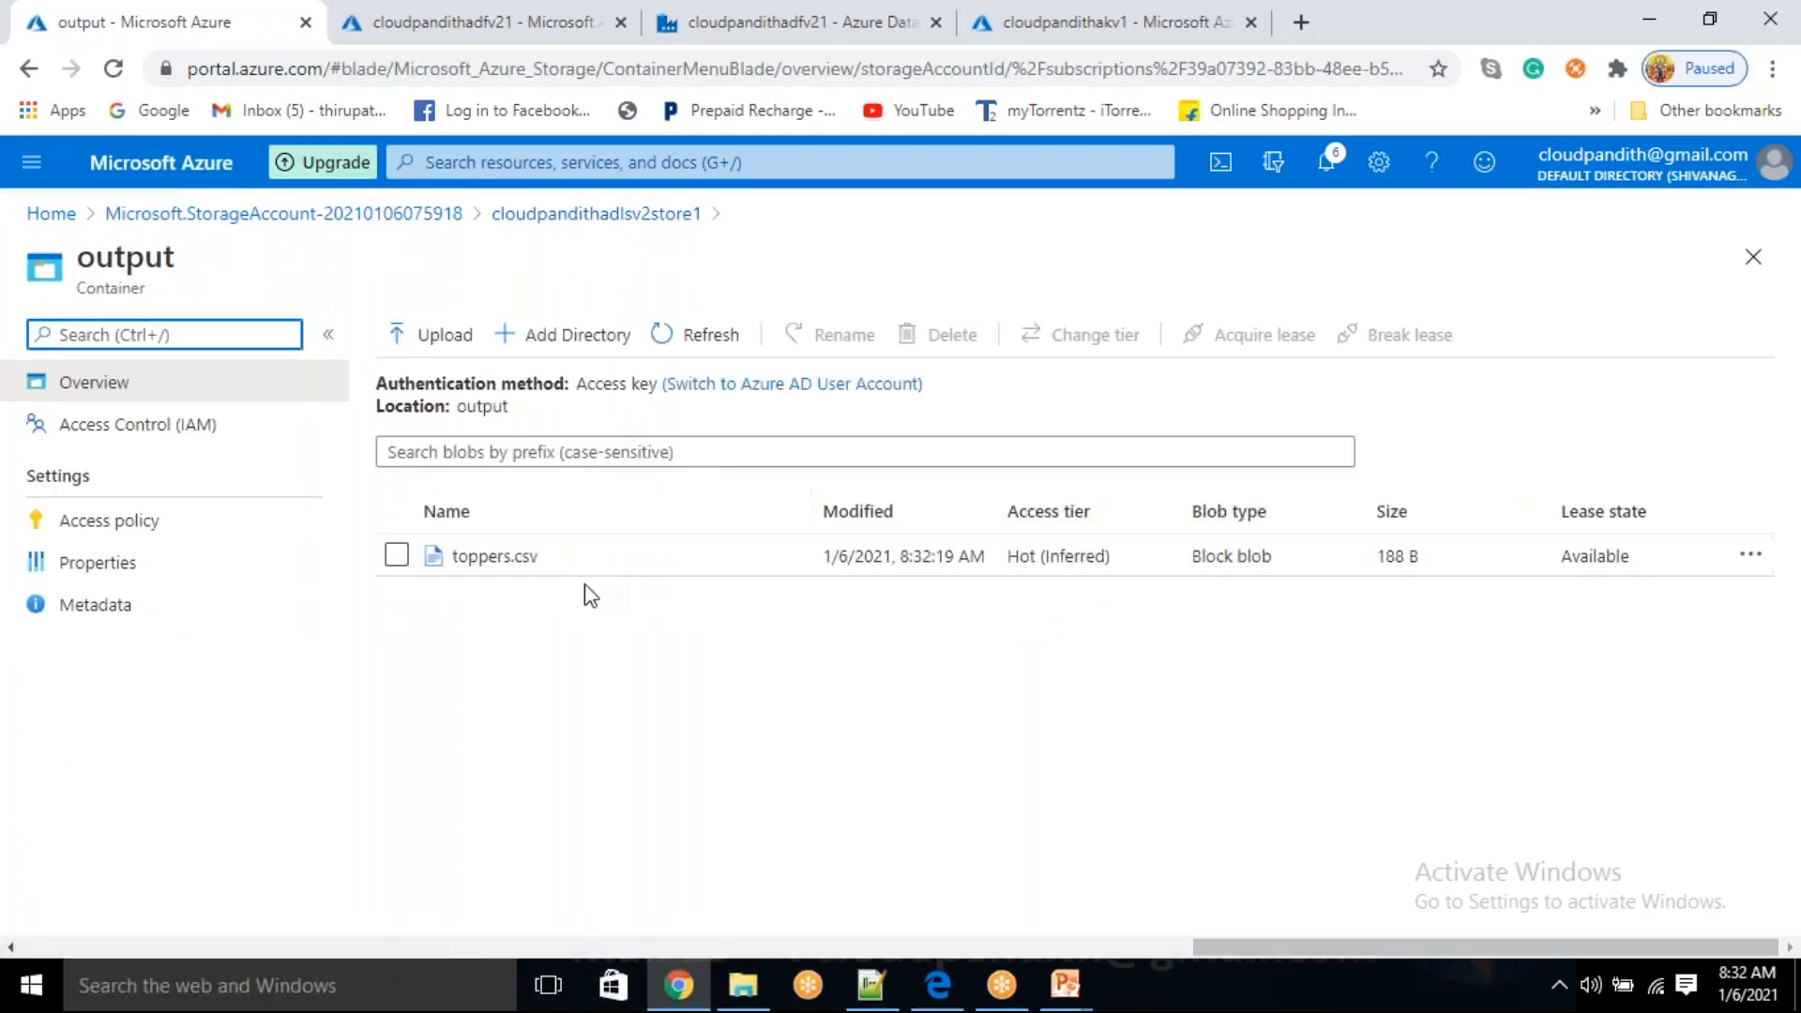
pyautogui.click(571, 570)
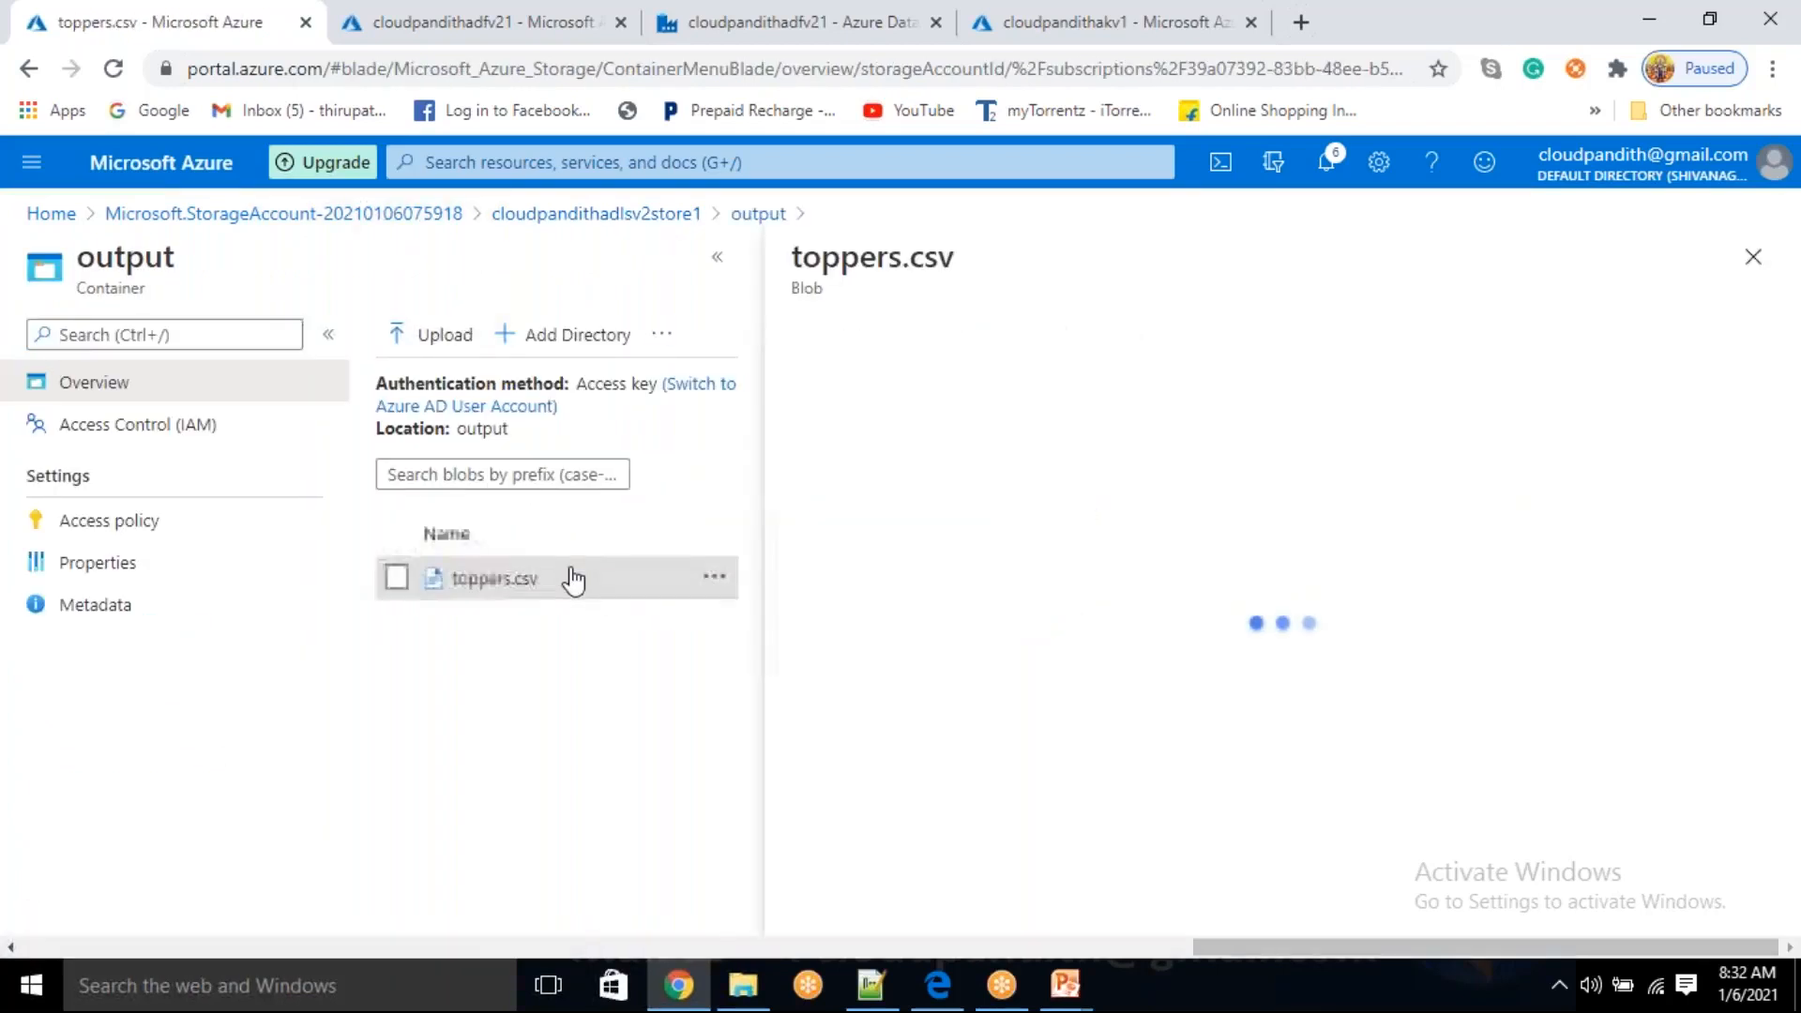
pyautogui.click(1028, 397)
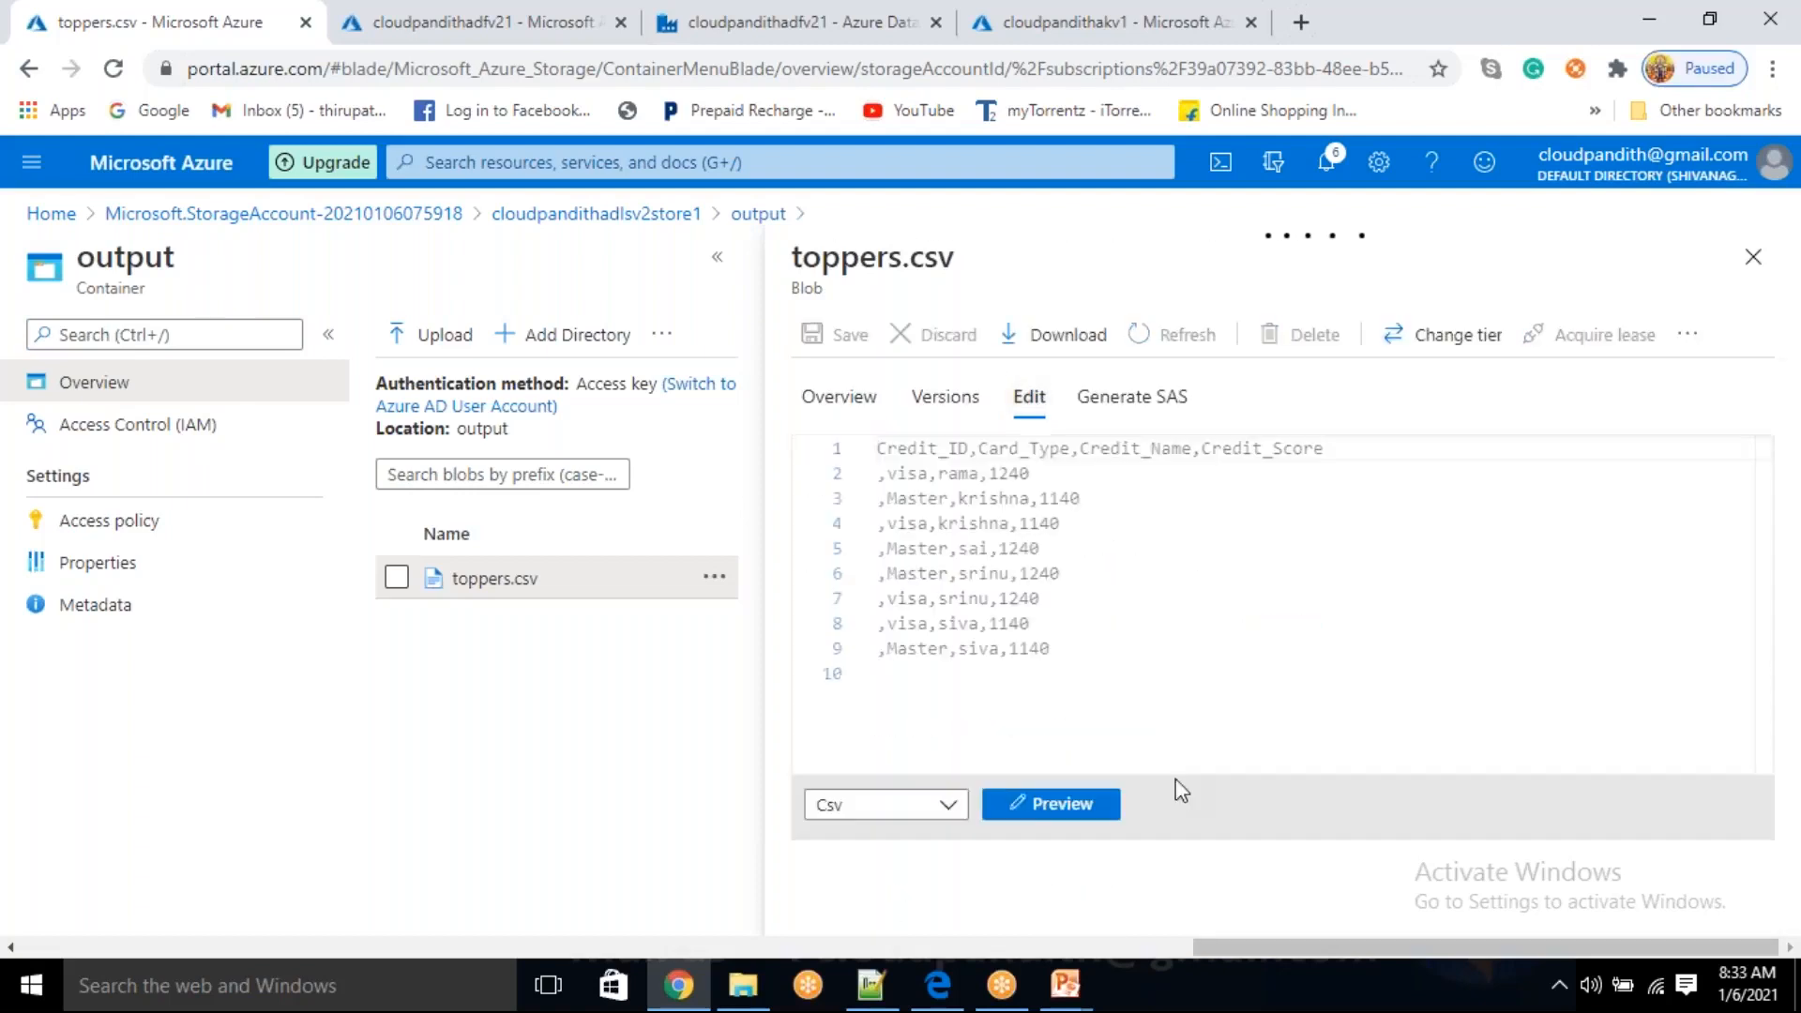
# - Preview toppers.csv as a table and examine the values in its Credit_ID column
pyautogui.click(1070, 807)
pyautogui.click(852, 486)
pyautogui.moveTo(851, 584); pyautogui.dragTo(852, 625)
pyautogui.click(852, 679)
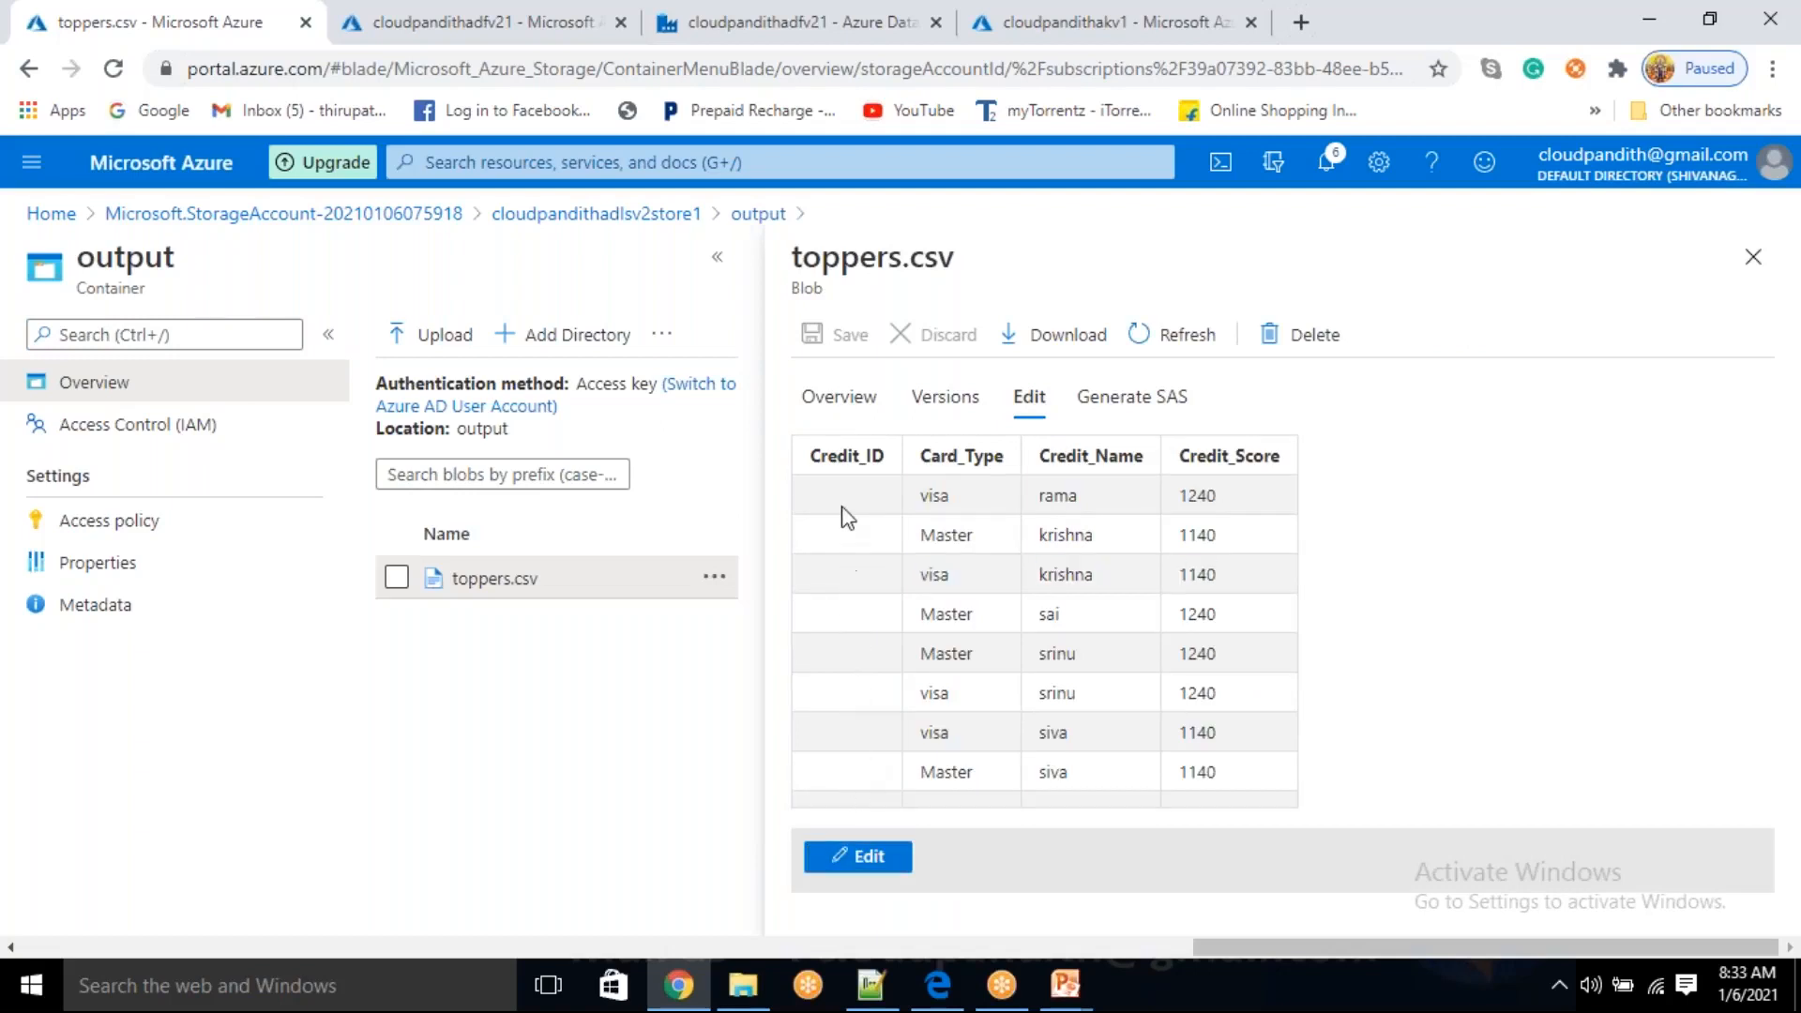
pyautogui.moveTo(860, 708); pyautogui.dragTo(868, 744)
pyautogui.click(867, 737)
# - Switch back to Data Factory and turn on Allow schema drift for source1 in dataflow_performance
pyautogui.click(849, 22)
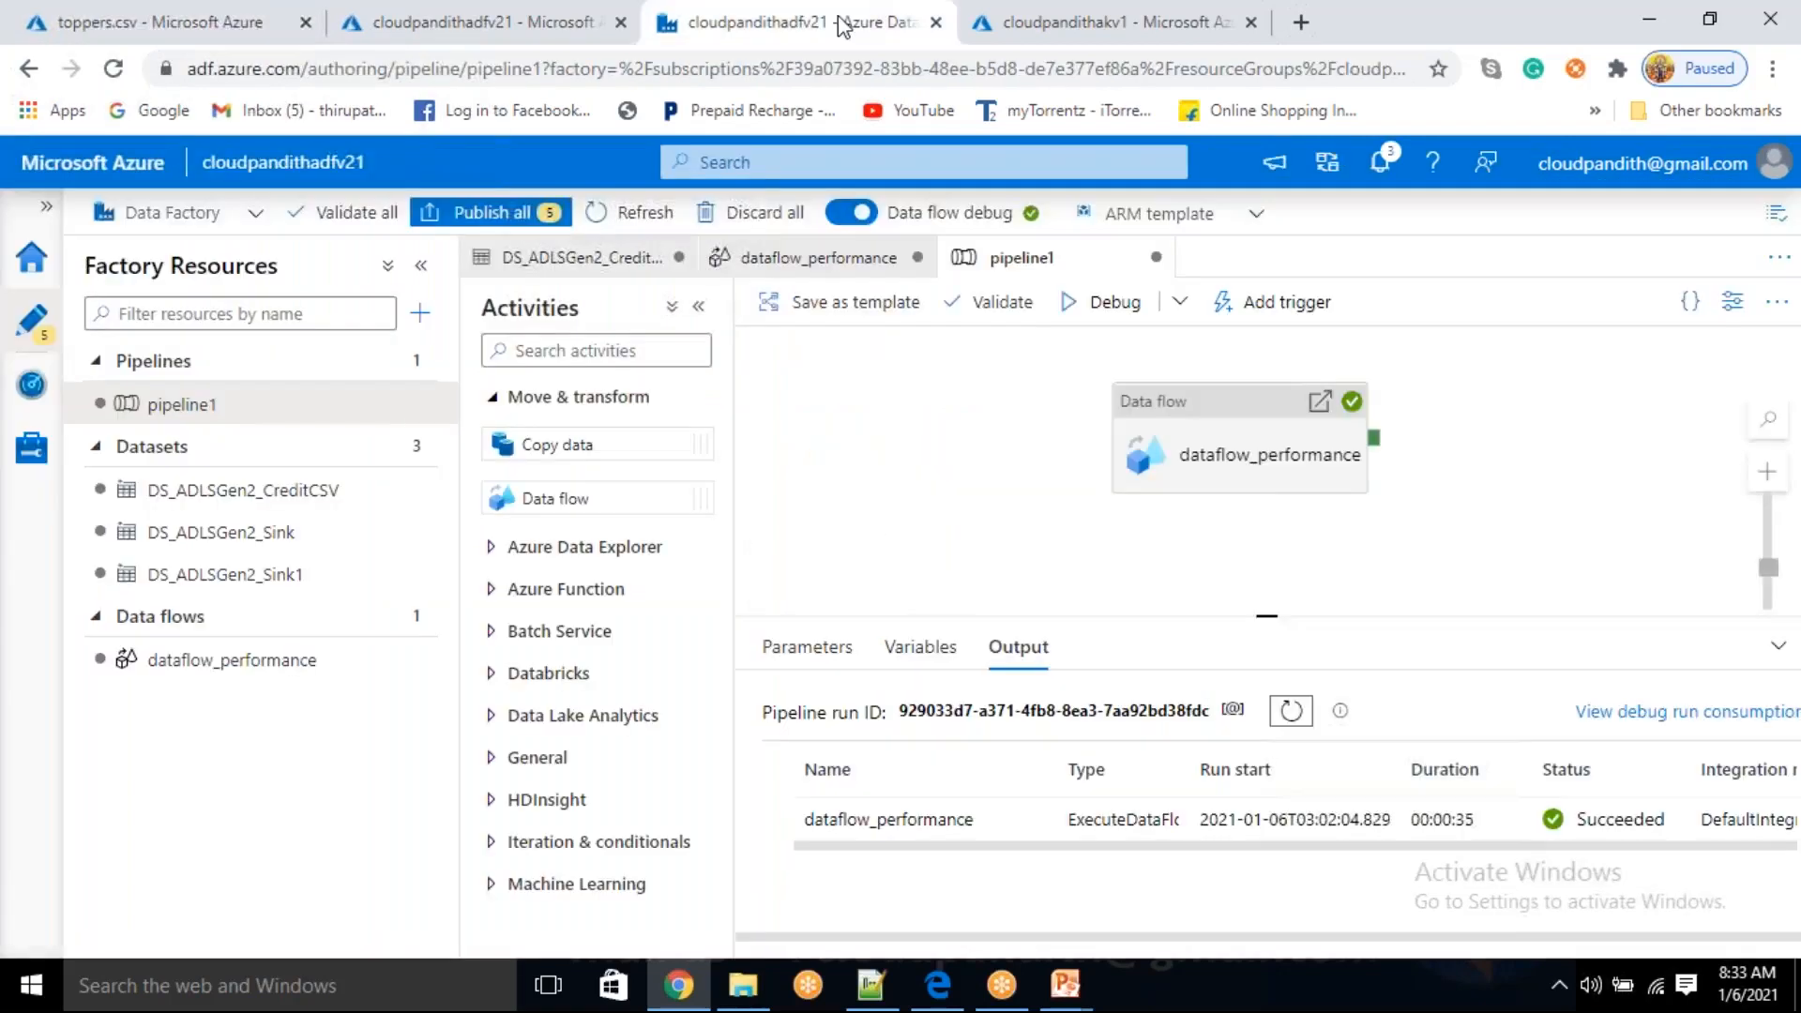
pyautogui.click(255, 661)
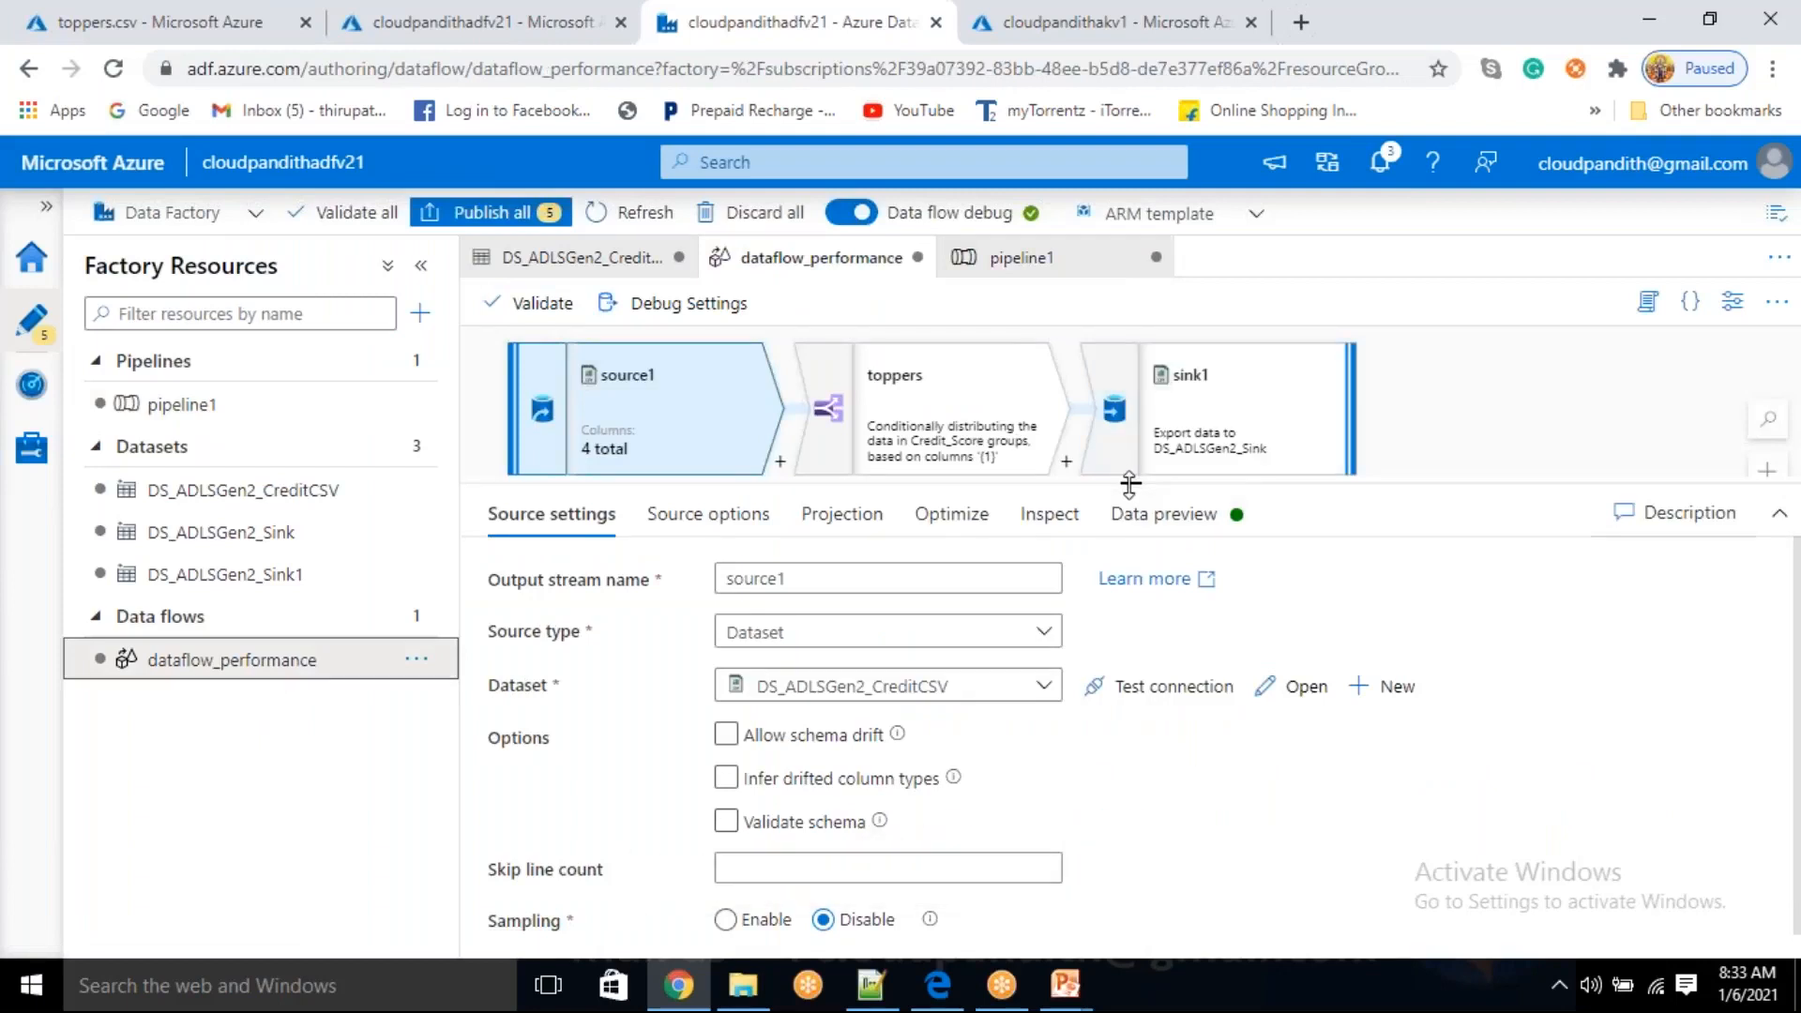
pyautogui.moveTo(1130, 484); pyautogui.dragTo(1131, 612)
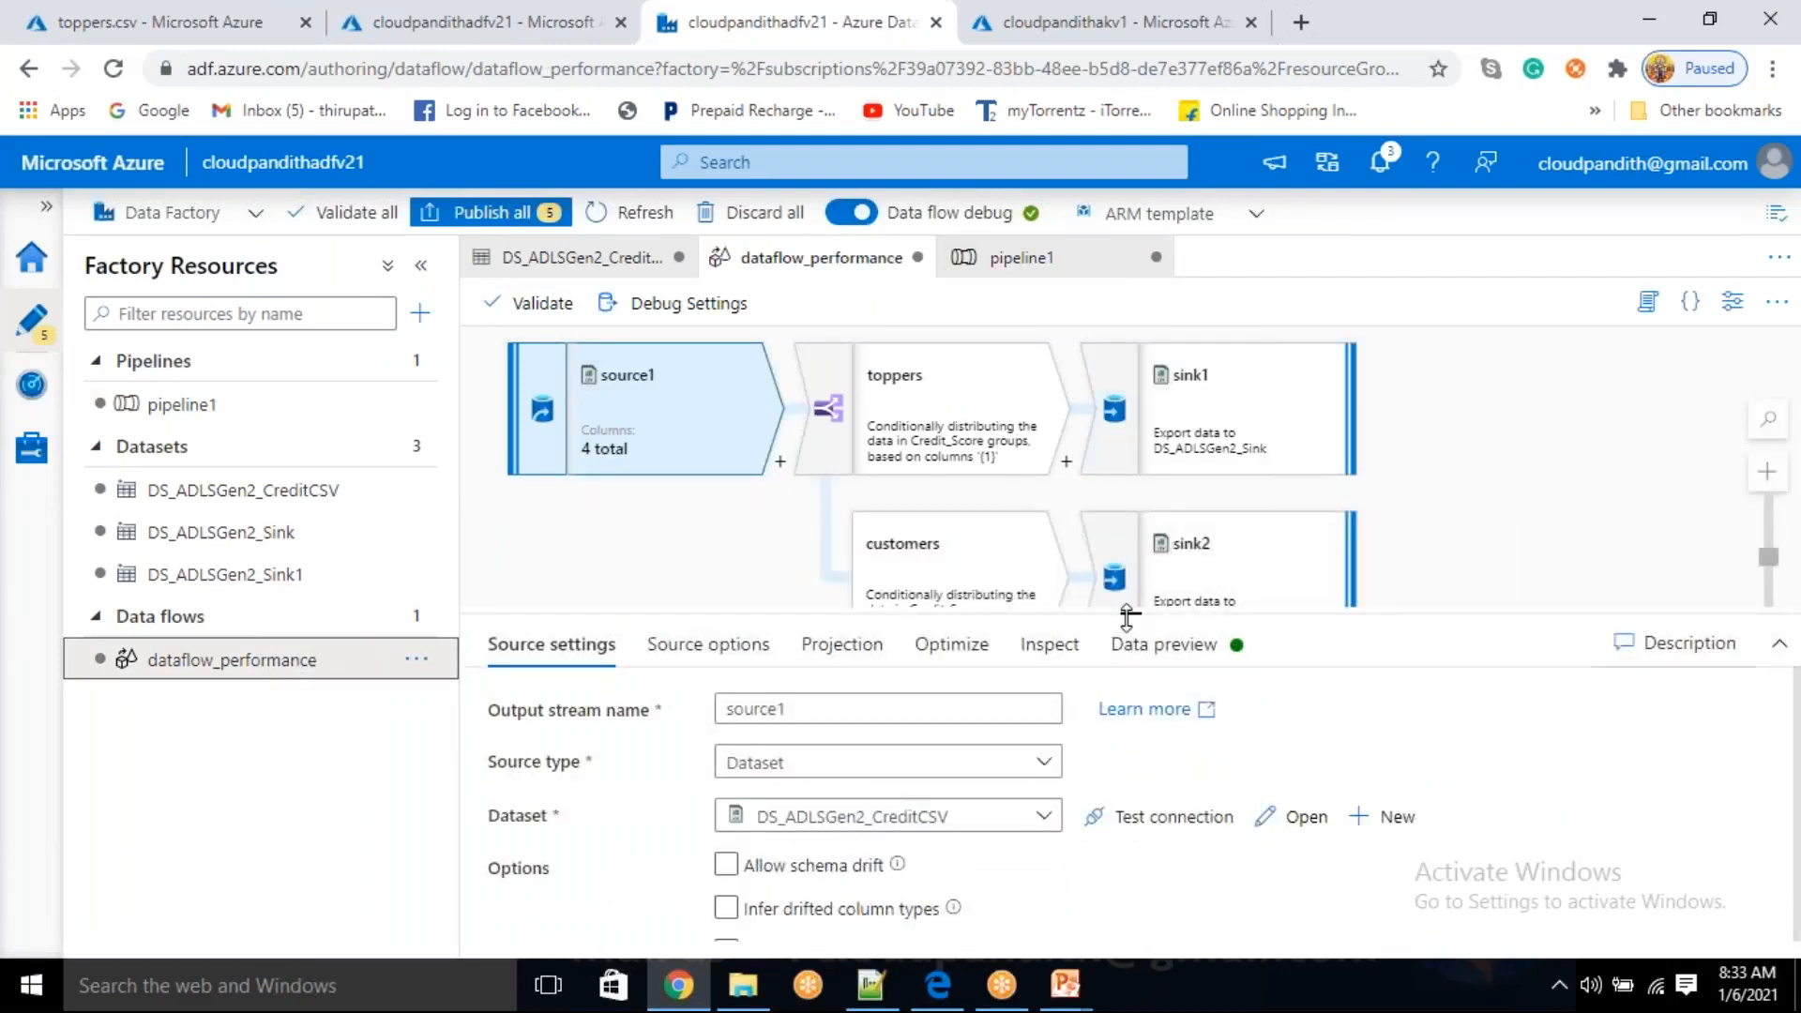
pyautogui.scroll(-1, 1228, 796)
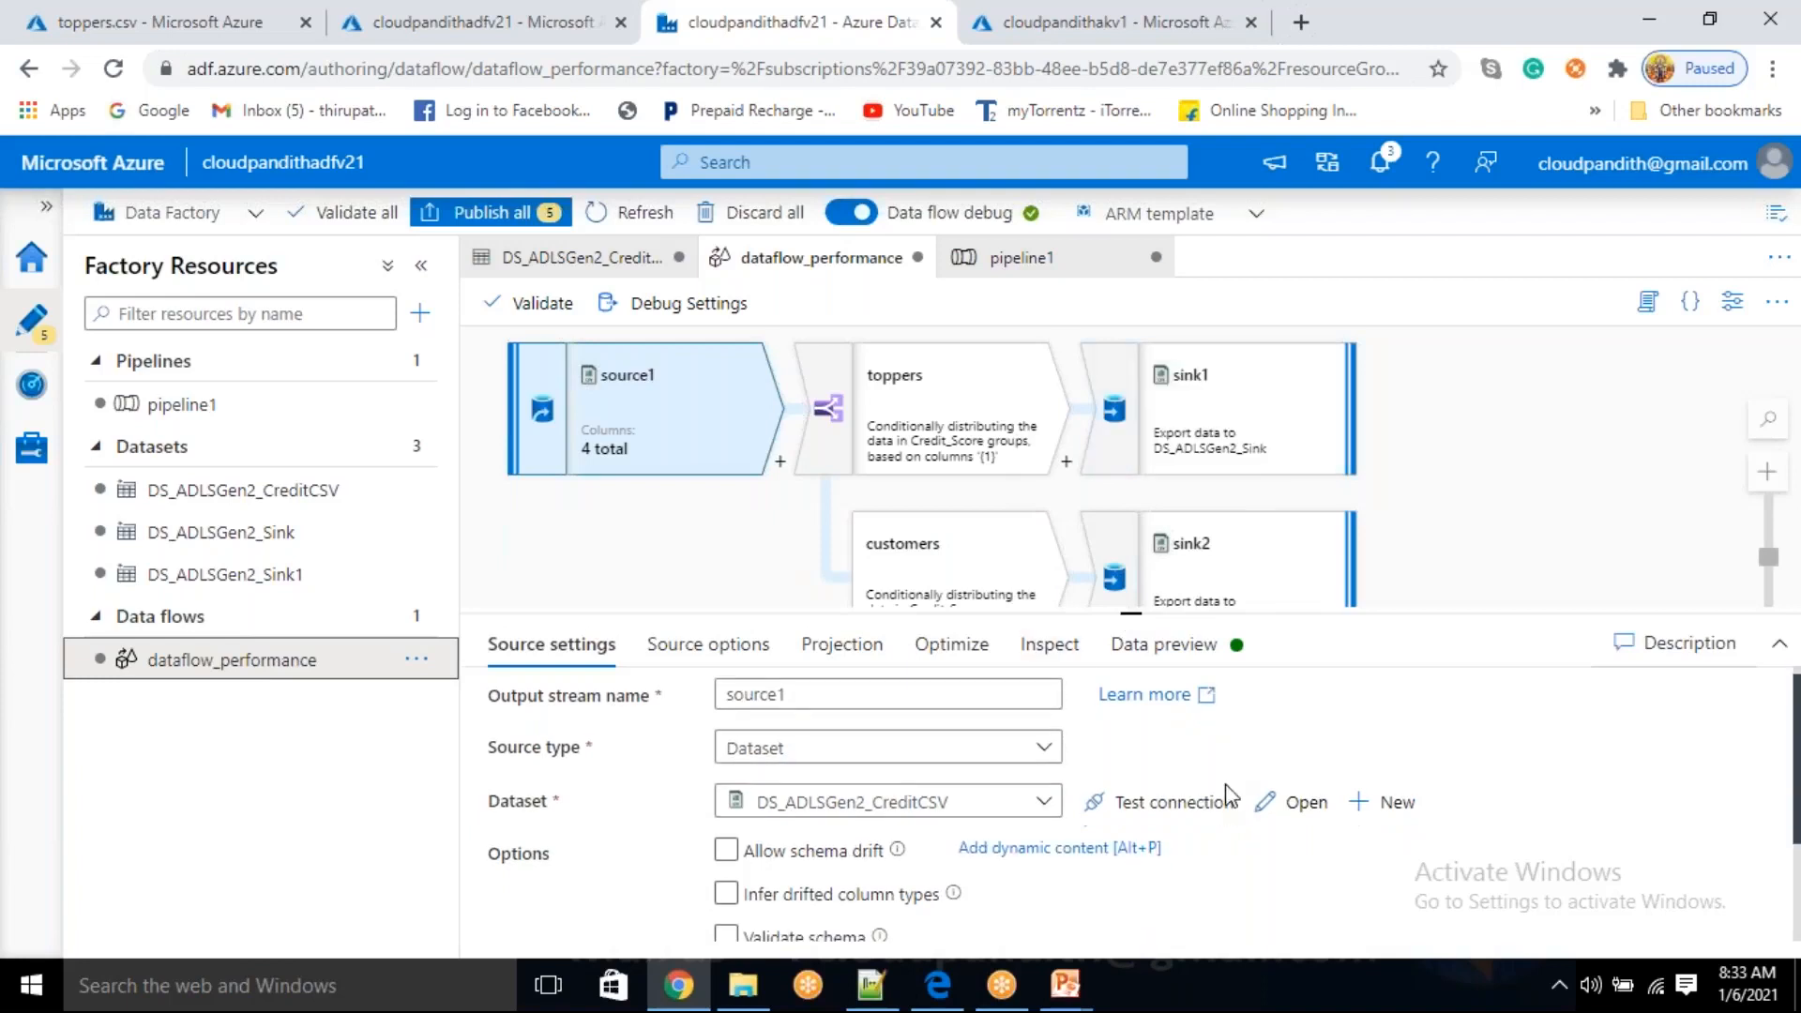
pyautogui.scroll(-2, 900, 795)
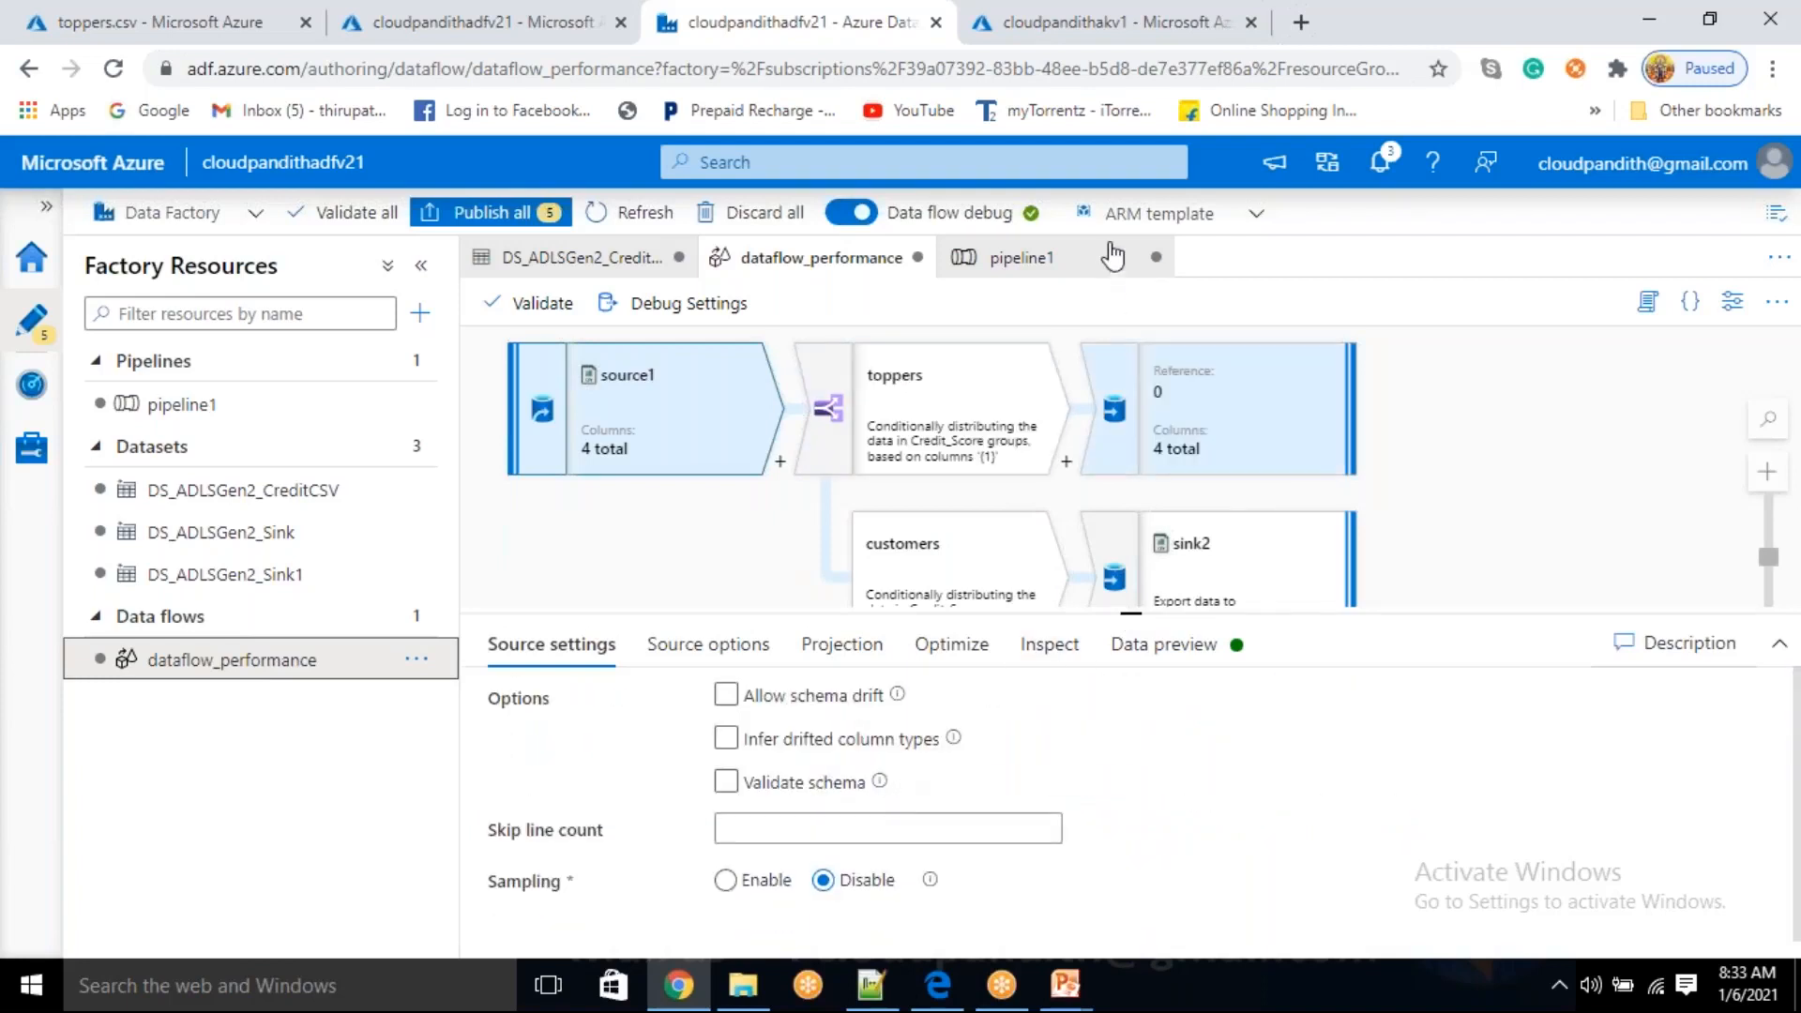
pyautogui.click(1267, 49)
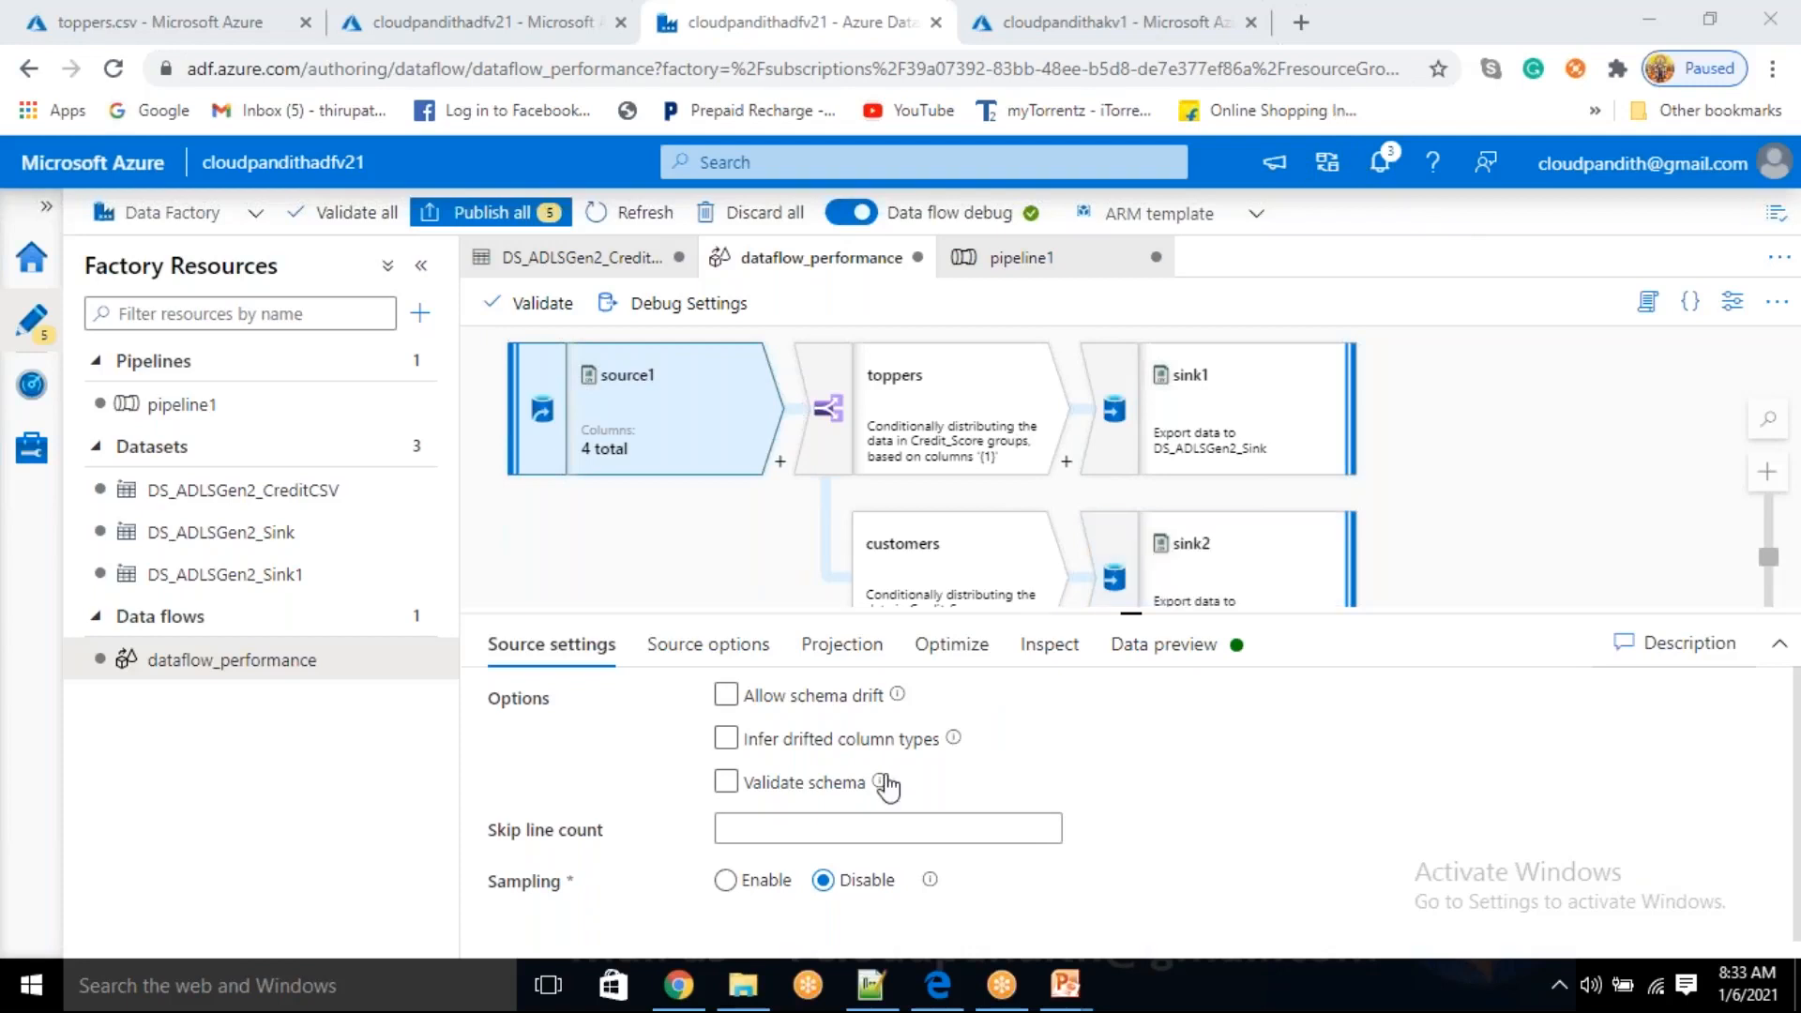
pyautogui.scroll(2, 886, 780)
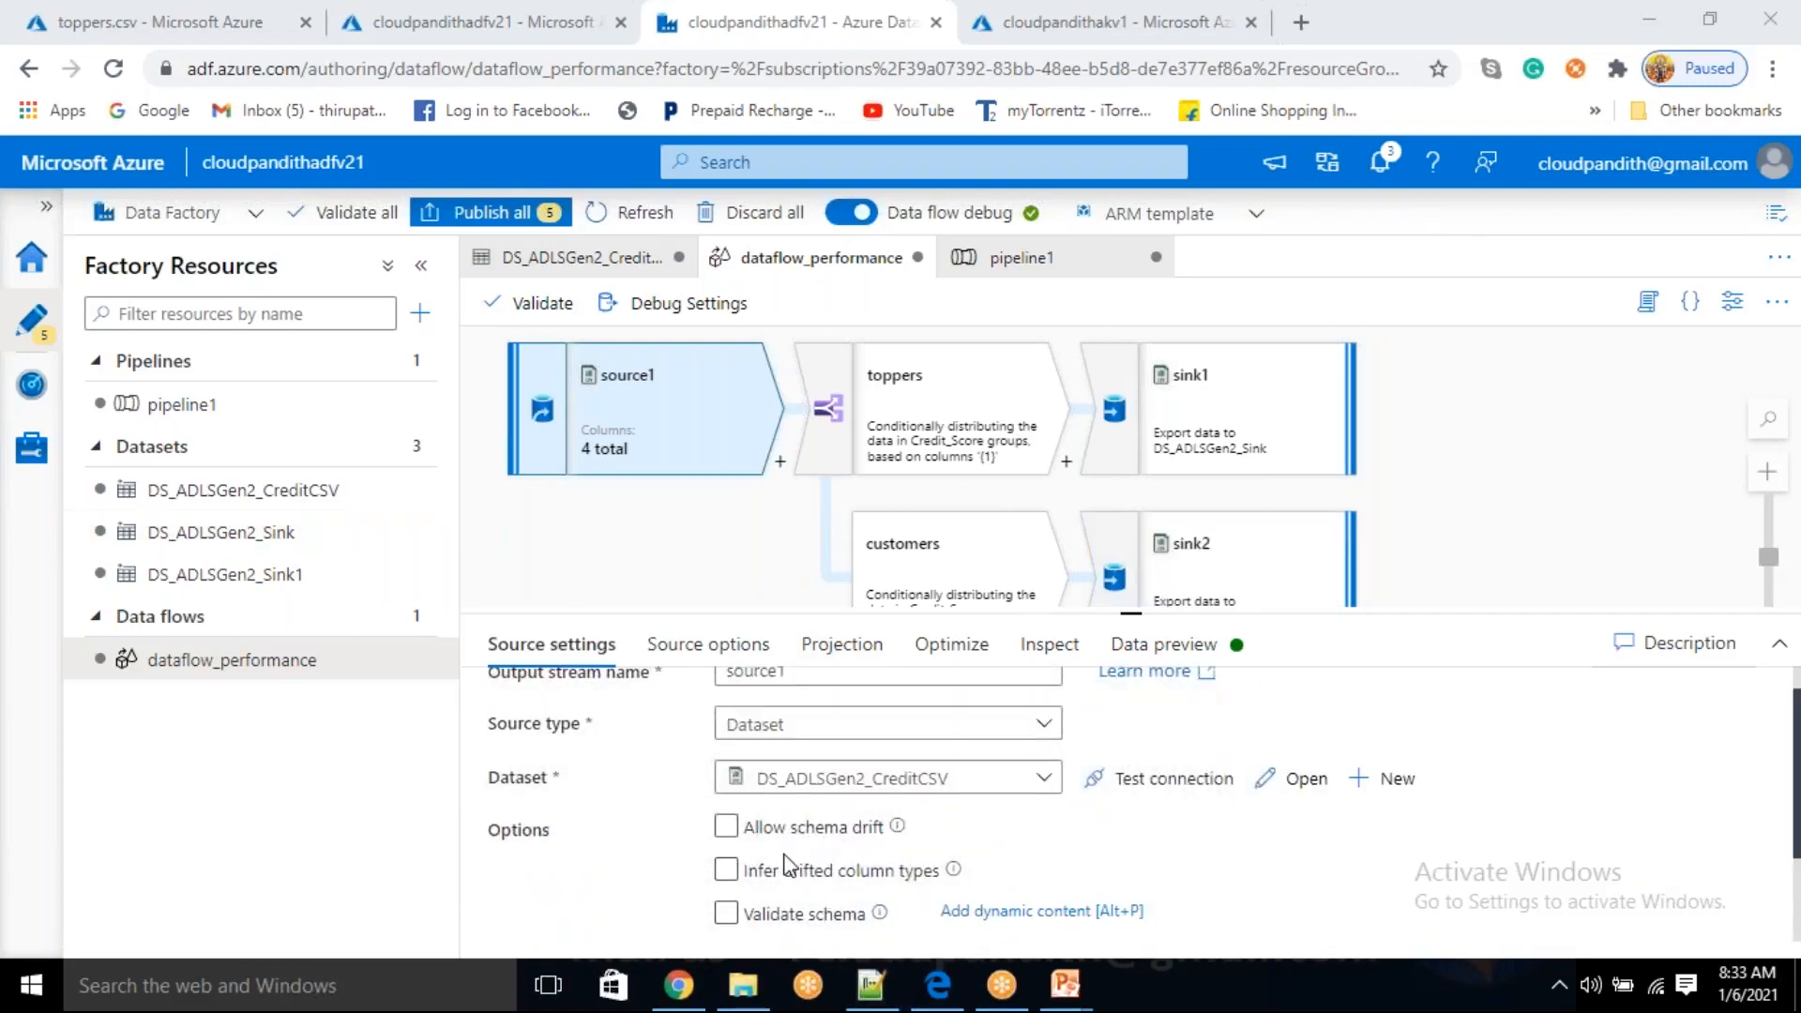
pyautogui.click(726, 826)
pyautogui.click(837, 826)
# - Switch to the storage account and open Actual_schema.csv from the cloudpandith container for editing
pyautogui.click(177, 3)
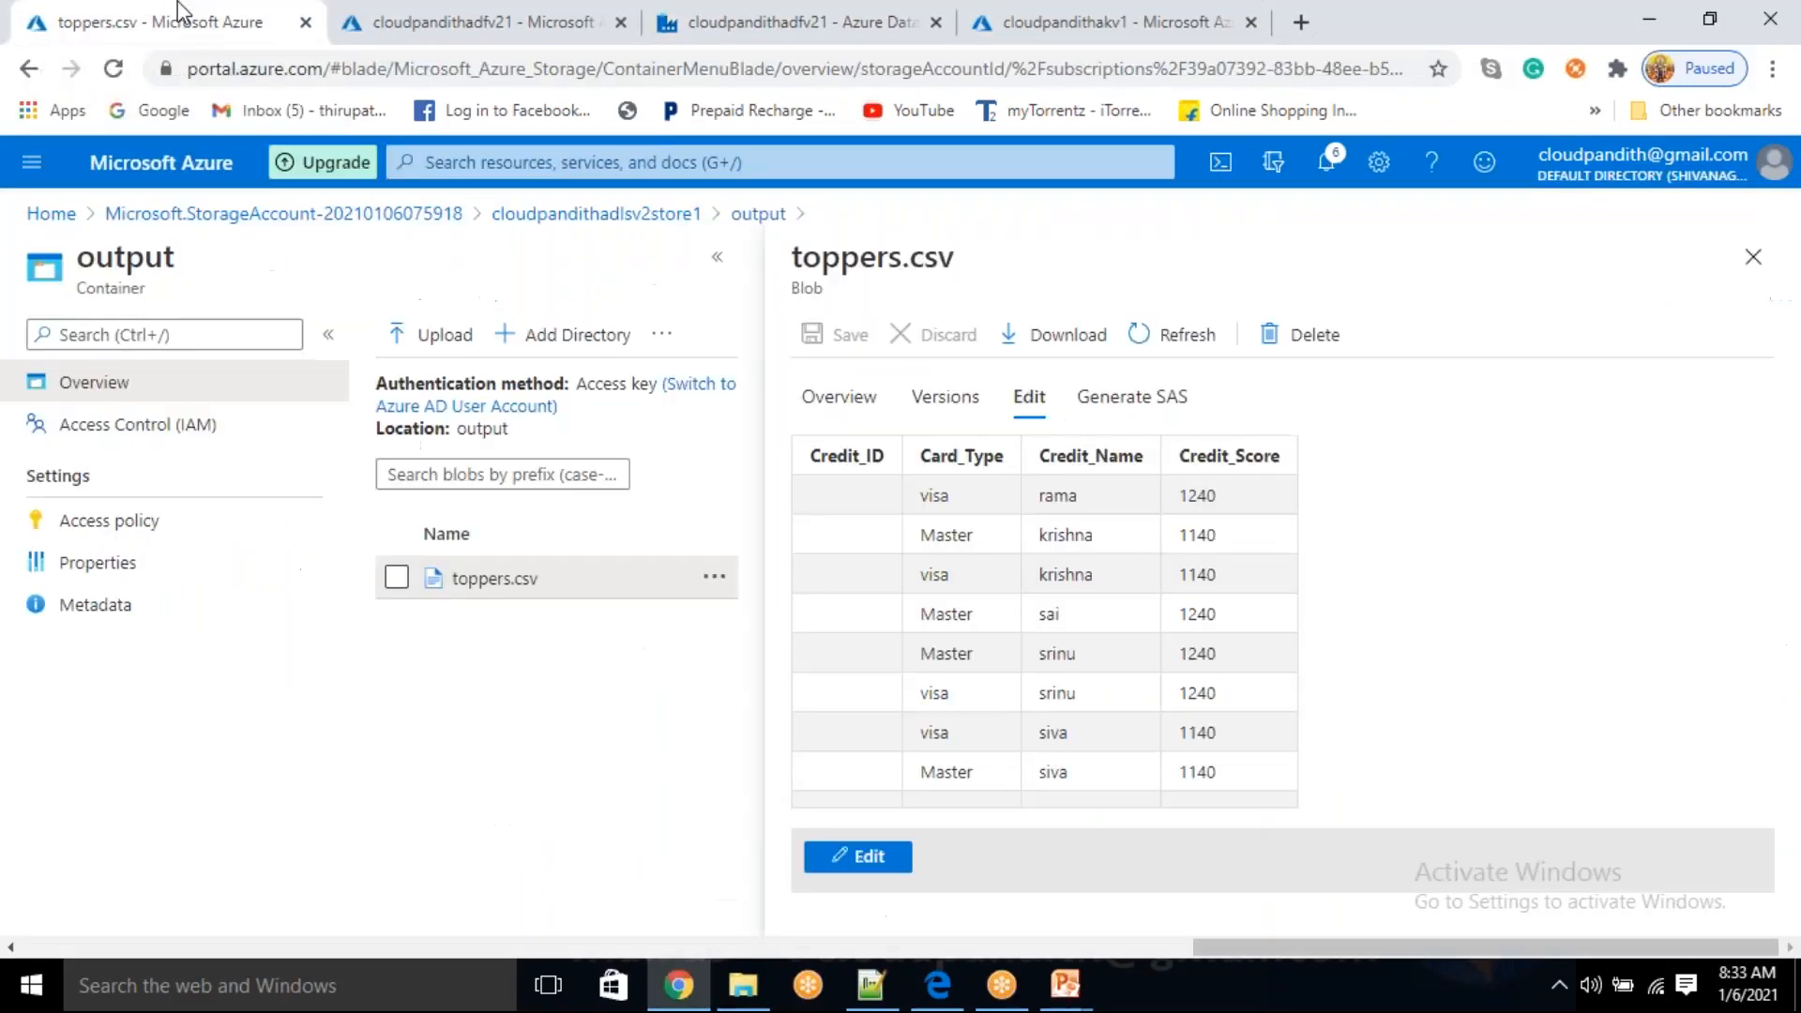
pyautogui.click(1745, 265)
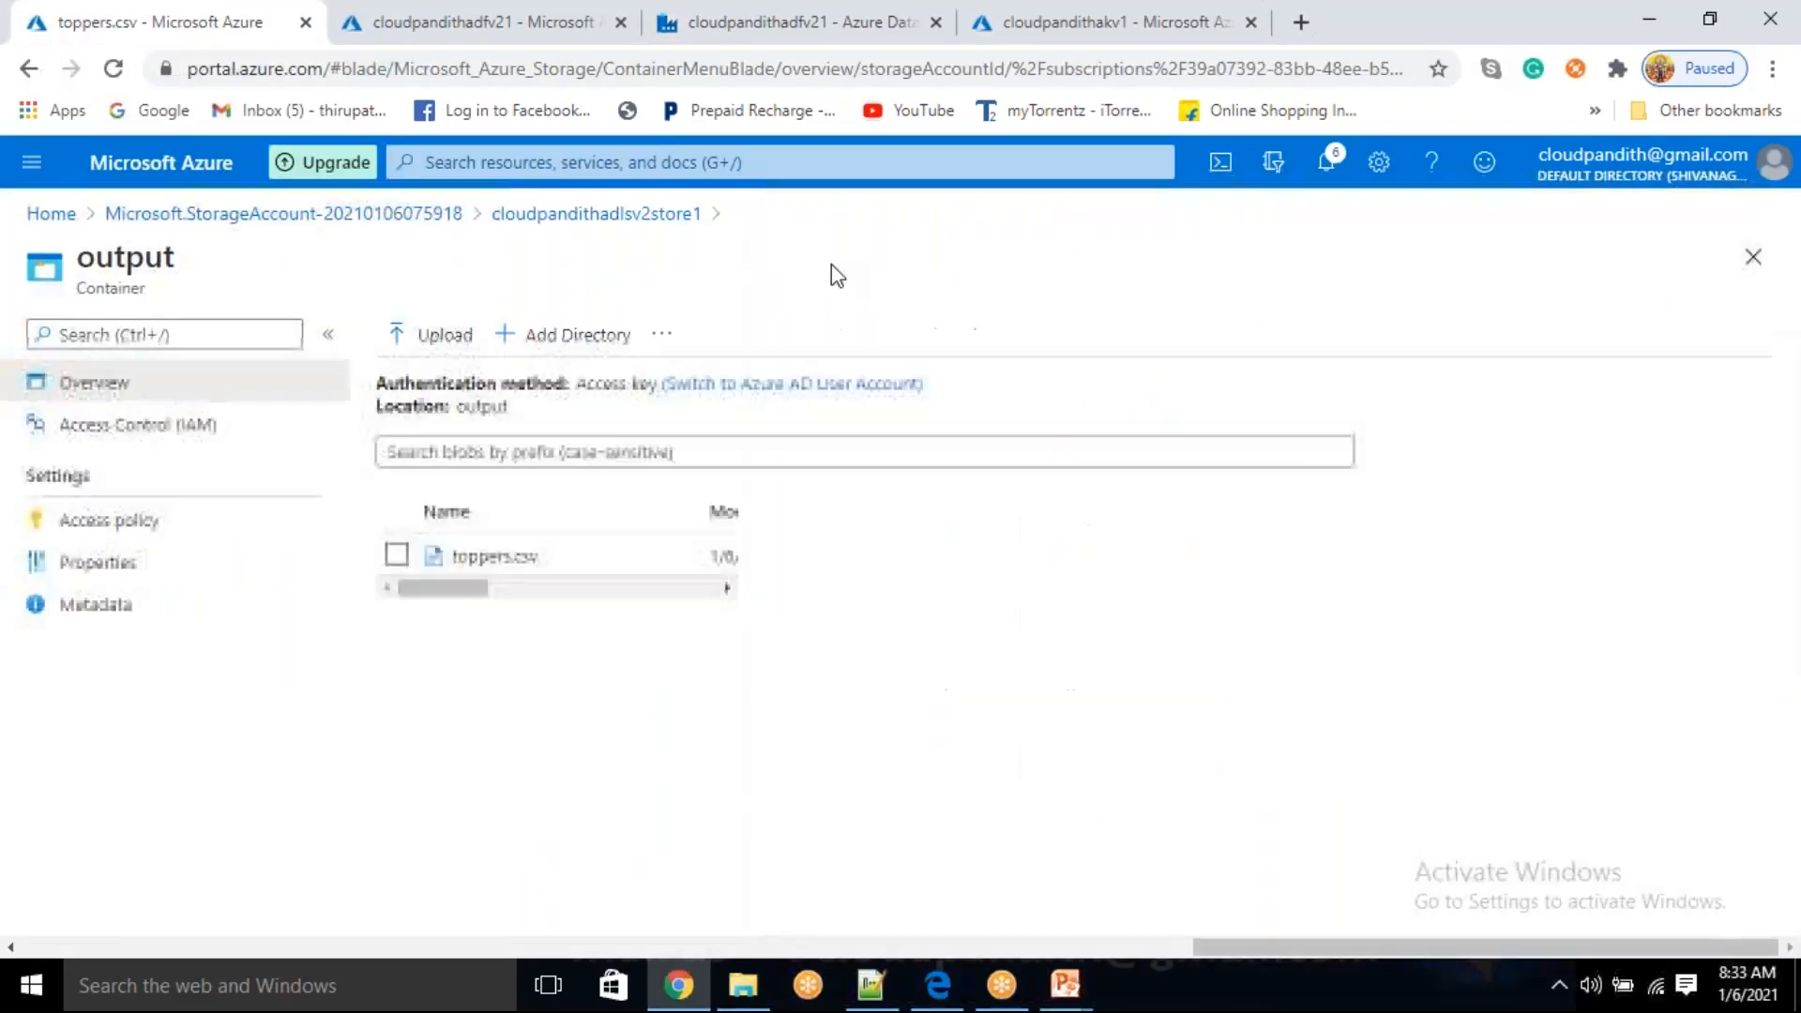
pyautogui.click(675, 215)
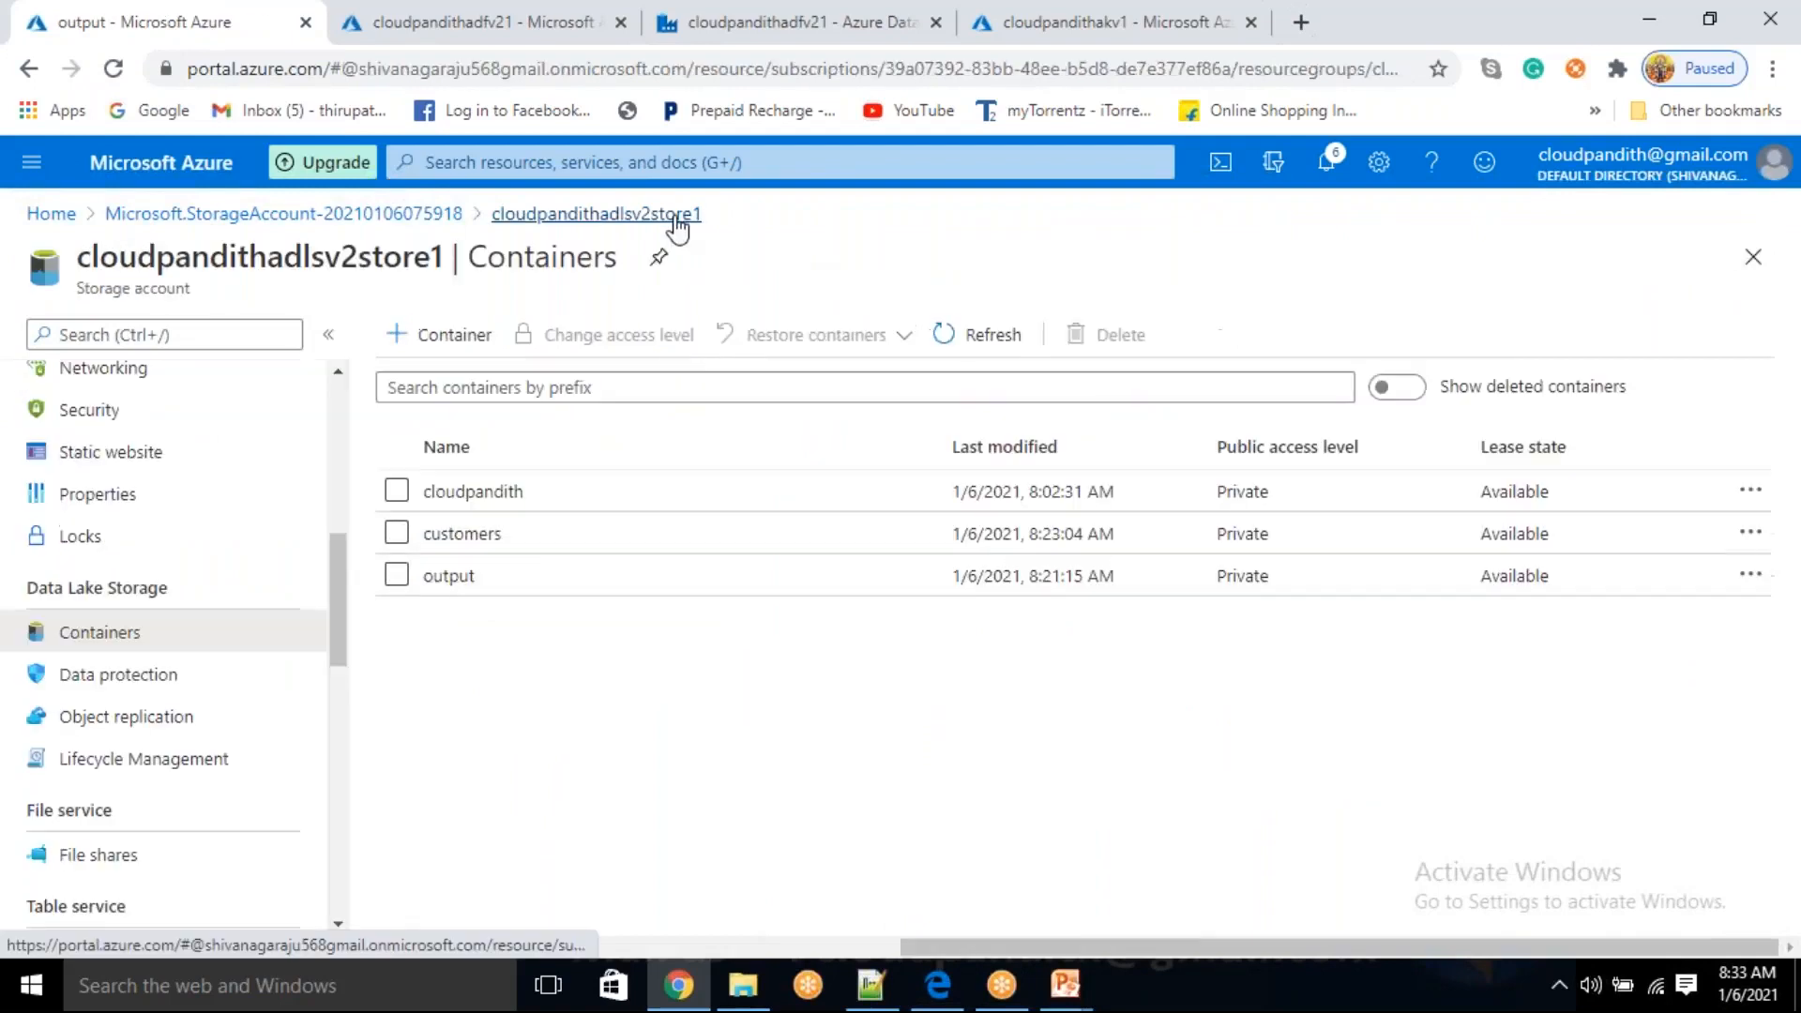
pyautogui.click(521, 505)
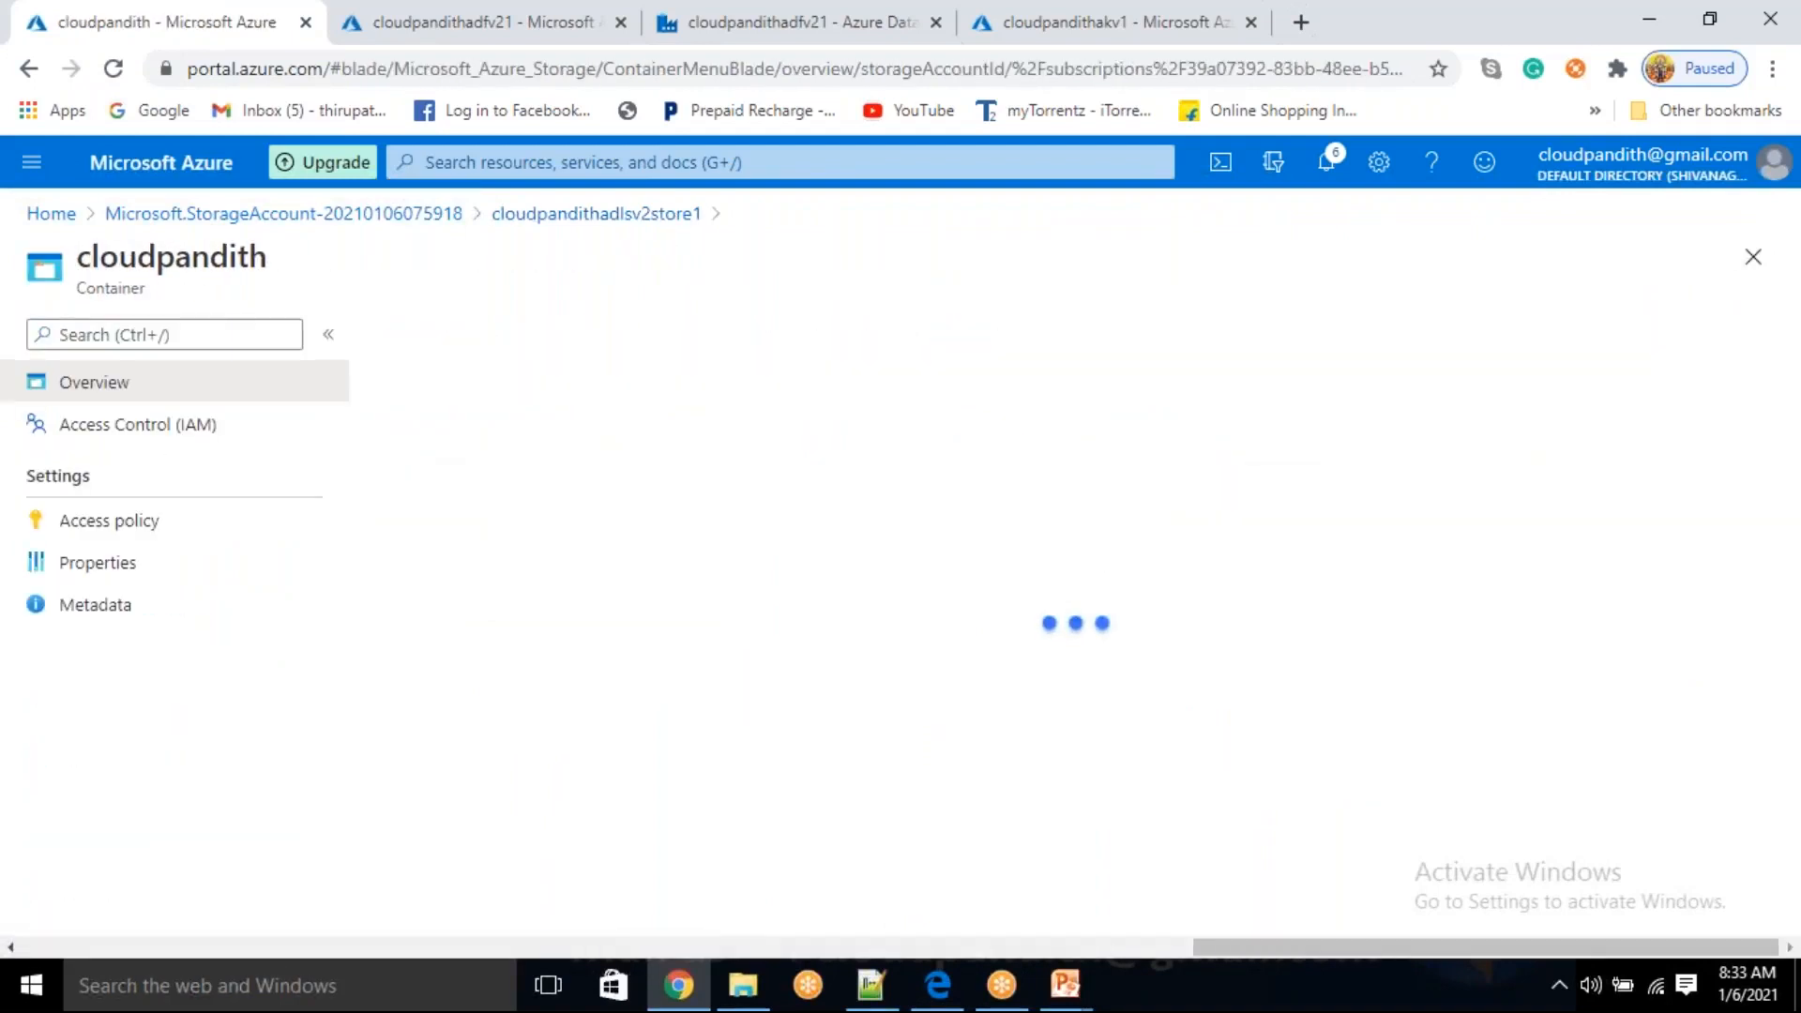
pyautogui.click(596, 579)
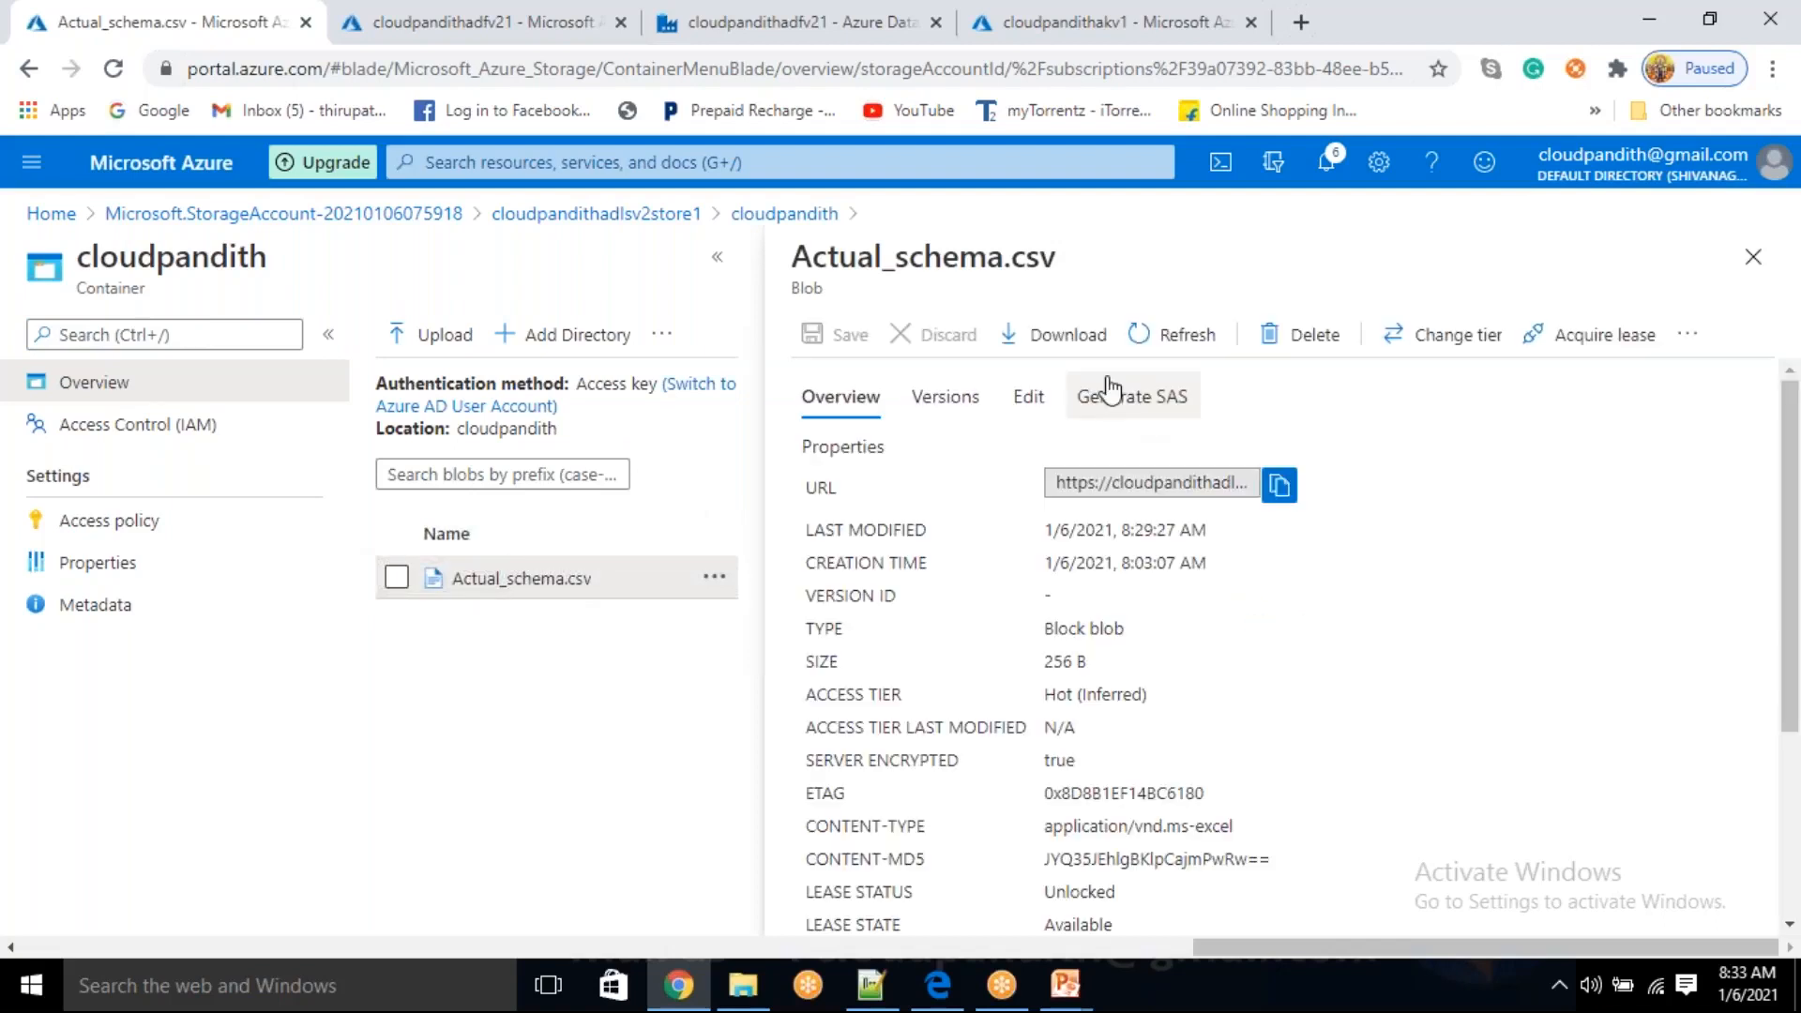
pyautogui.click(1029, 395)
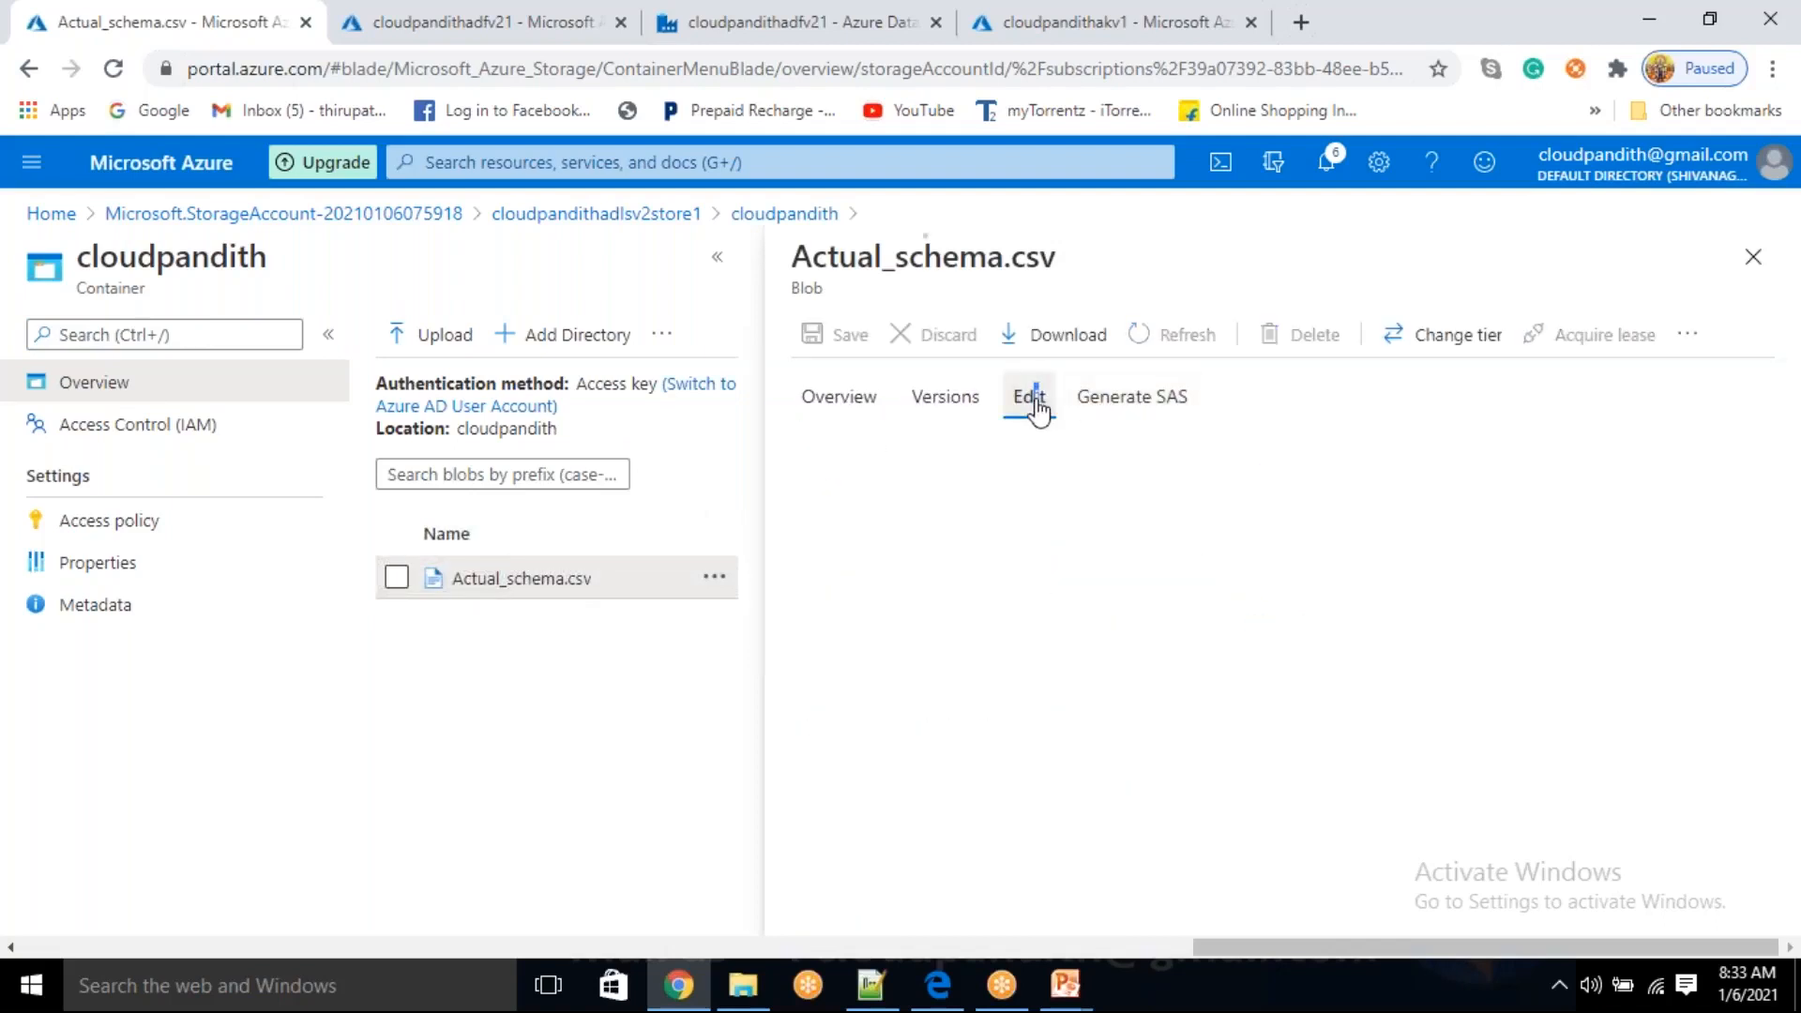
# - Clear all existing rows from Actual_schema.csv in the blob editor
pyautogui.click(967, 523)
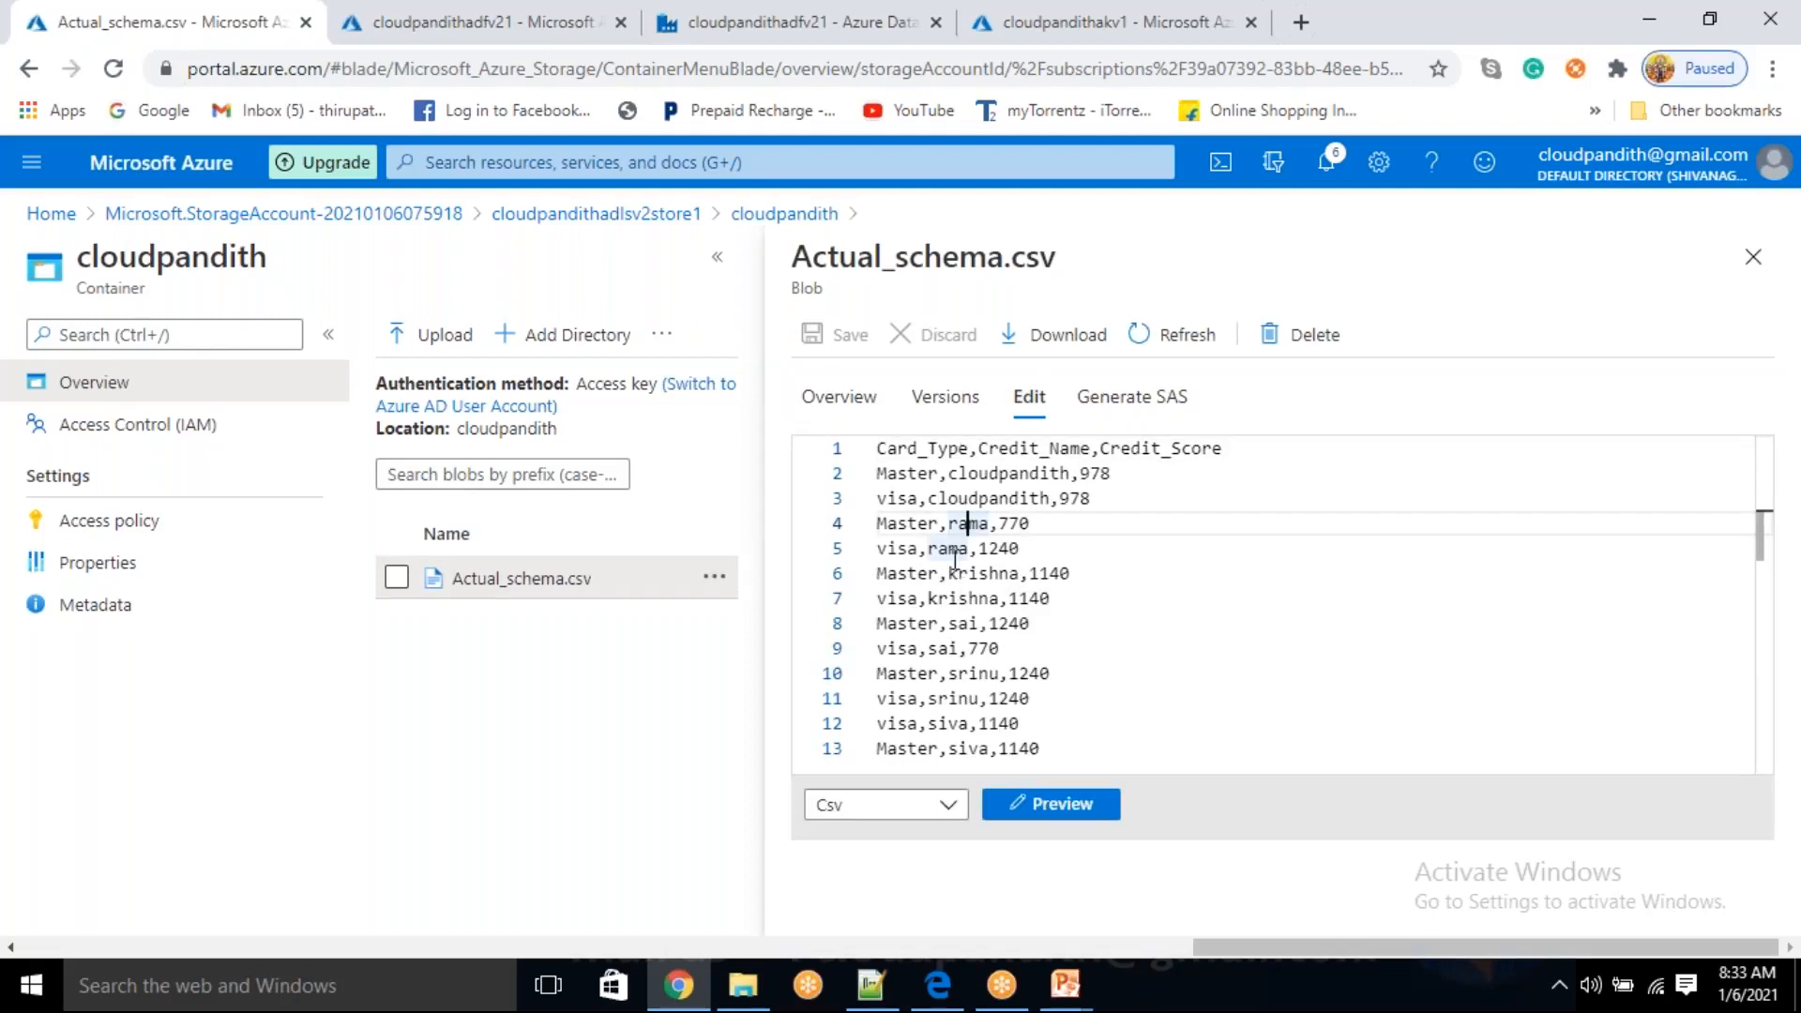
pyautogui.moveTo(1087, 748); pyautogui.dragTo(829, 431)
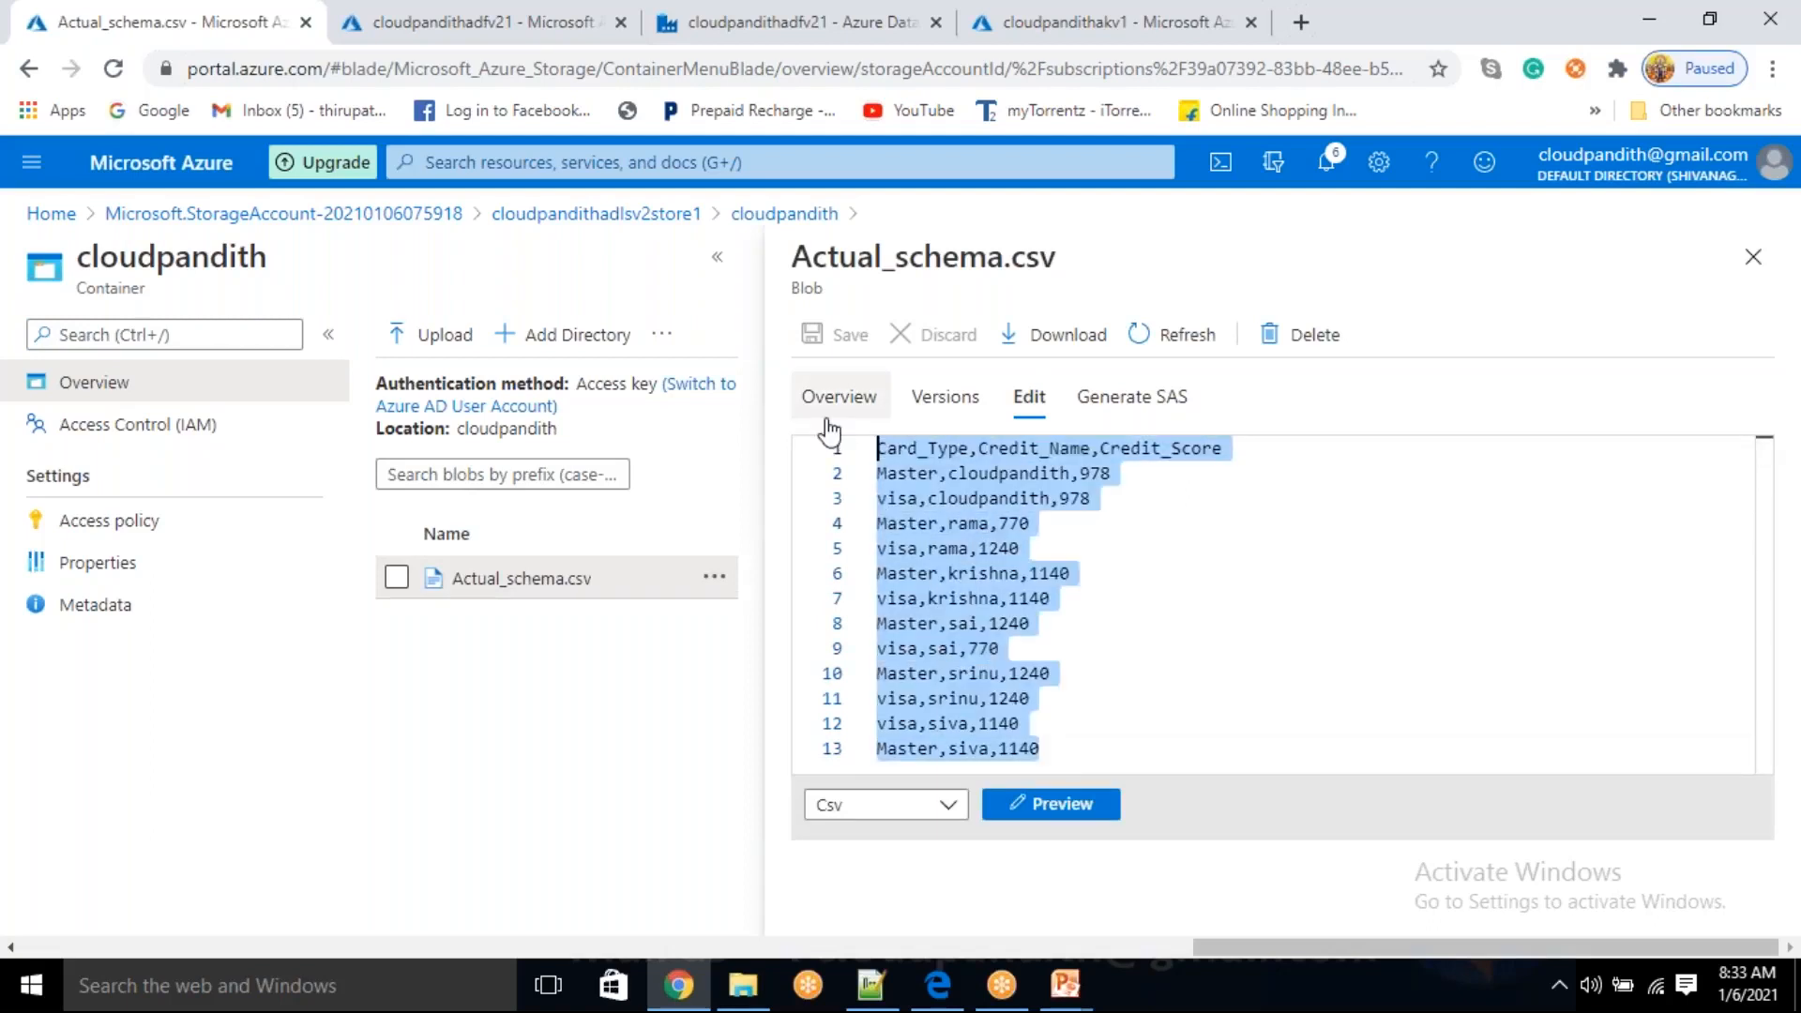
pyautogui.press('Delete')
# - Open schema_drift.csv from the local Data Flow Performance folder in Notepad++ and examine its columns and rows
pyautogui.click(743, 985)
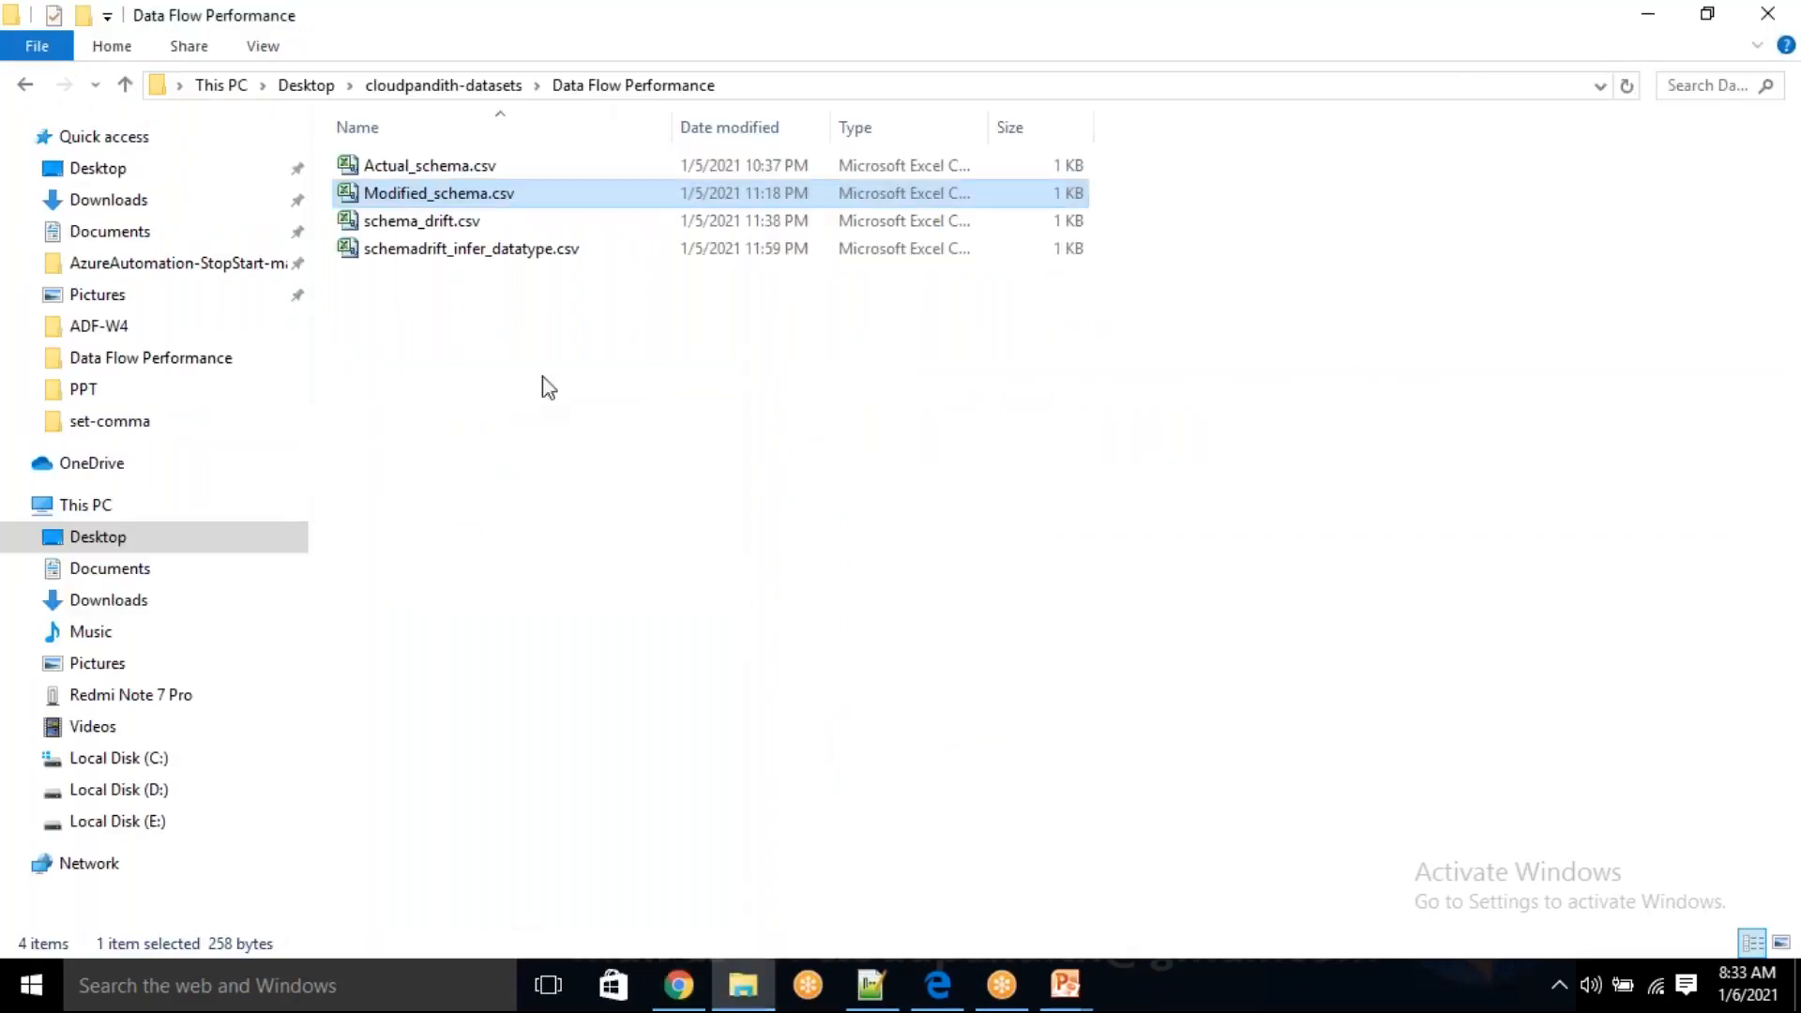
pyautogui.rightClick(476, 225)
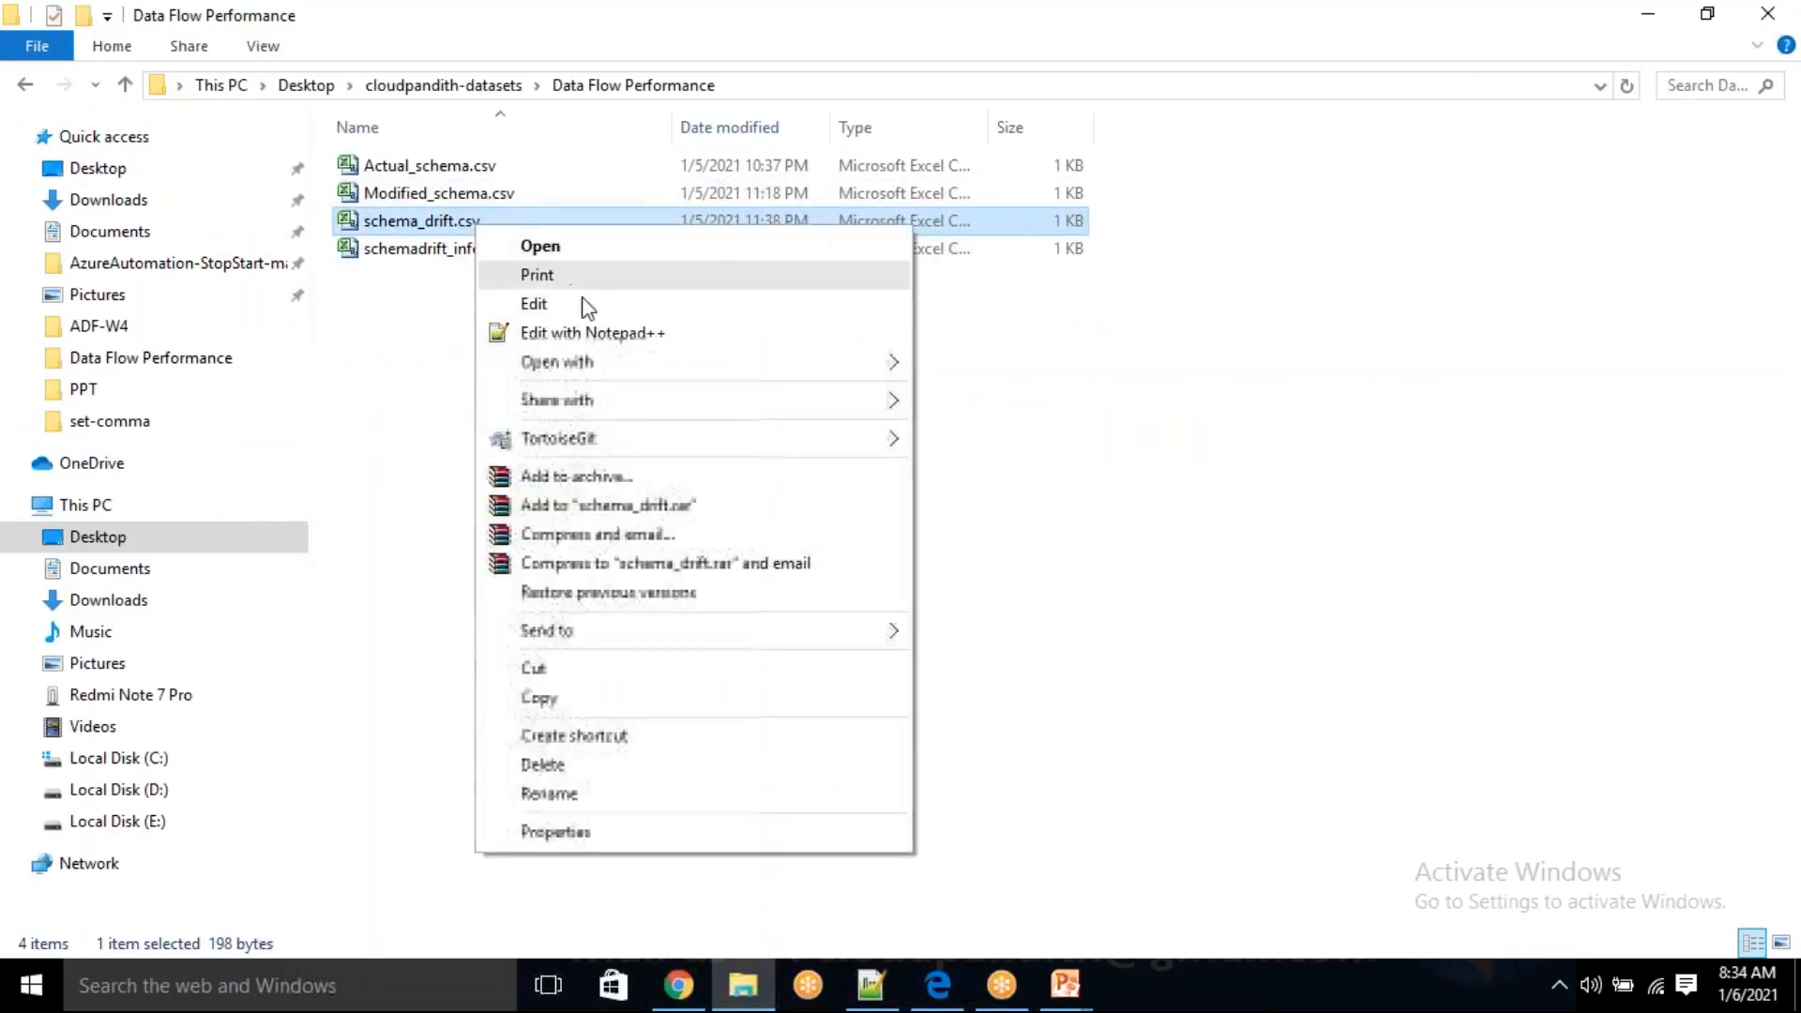
pyautogui.click(605, 332)
pyautogui.click(359, 504)
pyautogui.moveTo(360, 504); pyautogui.dragTo(90, 142)
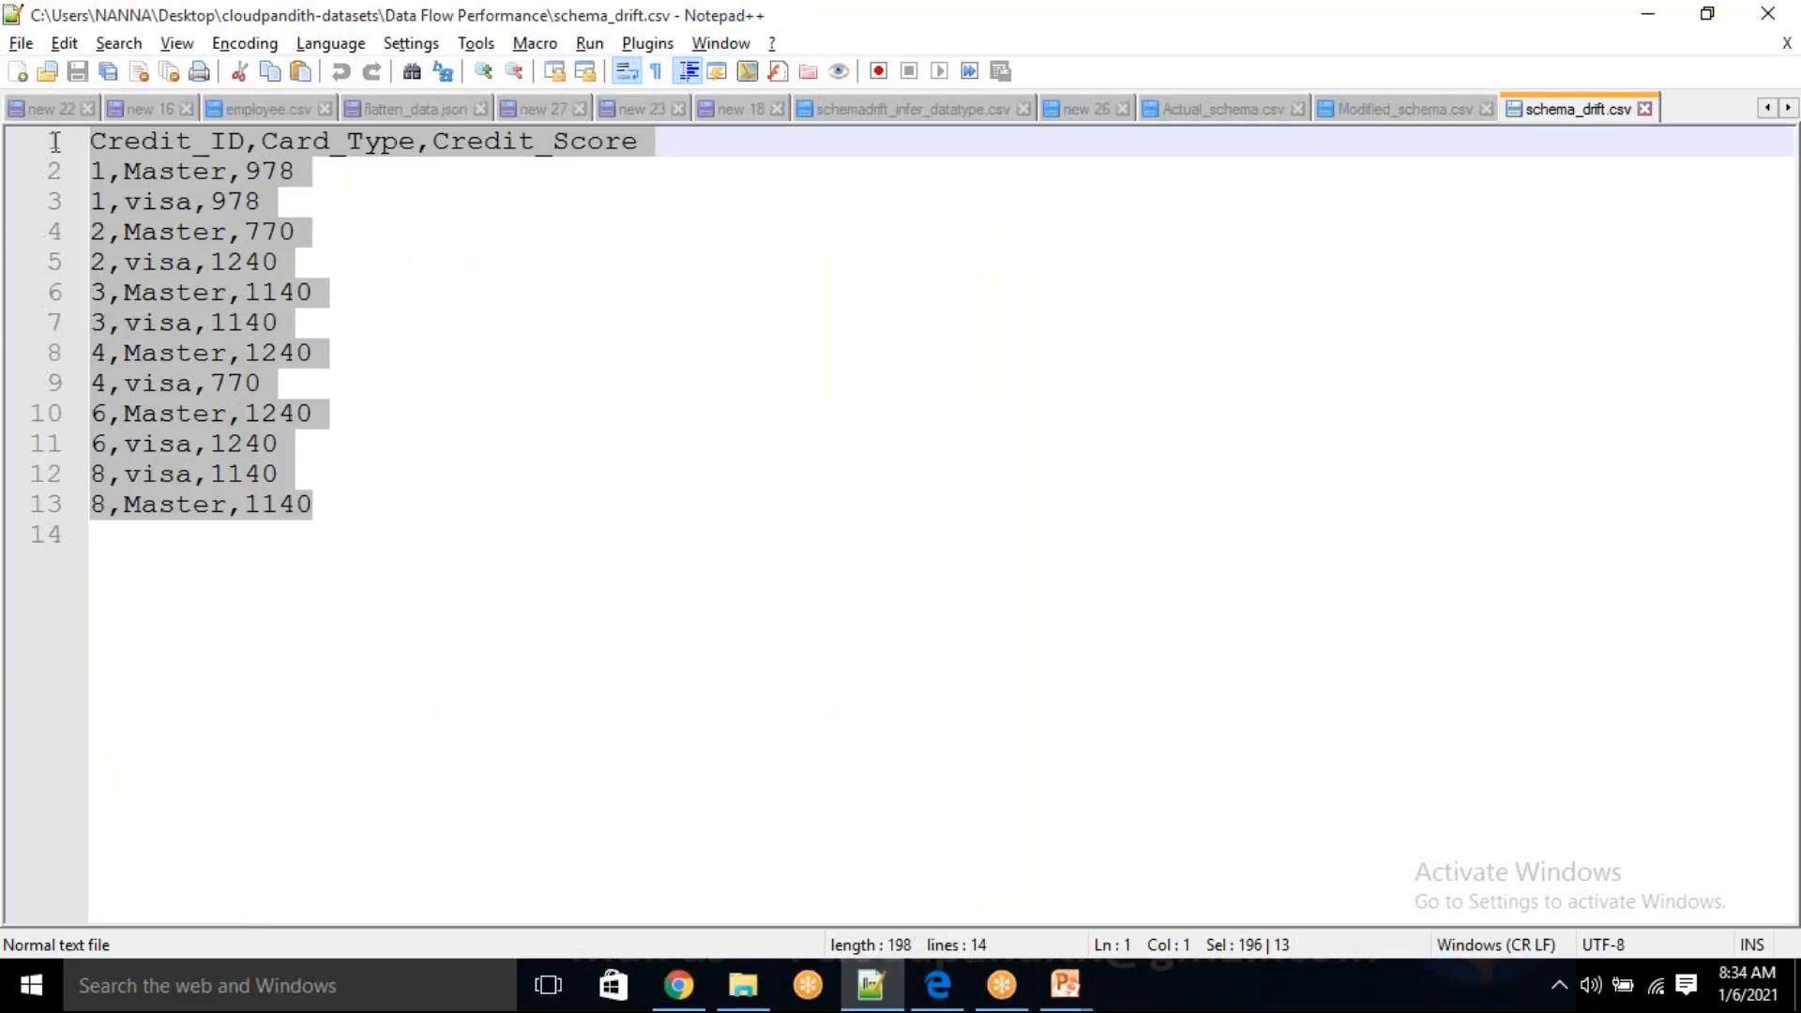
pyautogui.click(411, 487)
# - Open schemadrift_infer_datatype.csv from the Data Flow Performance folder in Notepad++ and copy its entire contents
pyautogui.click(743, 985)
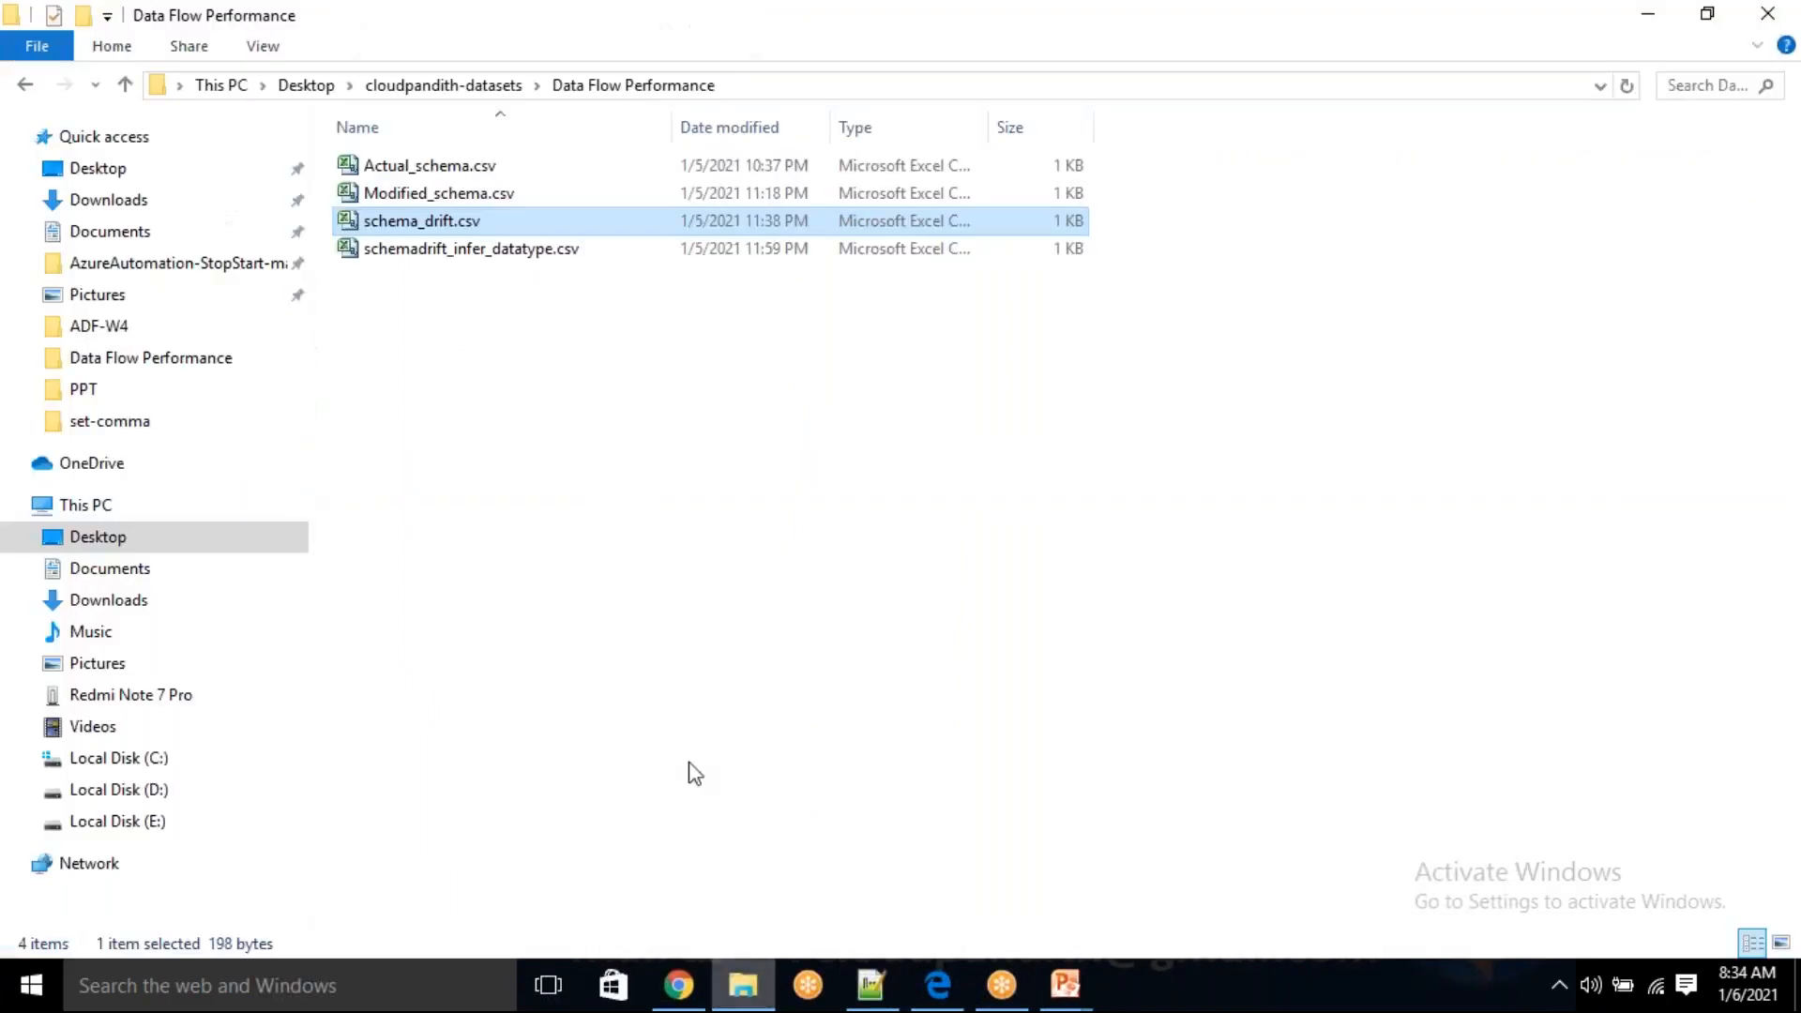
pyautogui.click(472, 250)
pyautogui.rightClick(476, 251)
pyautogui.click(582, 359)
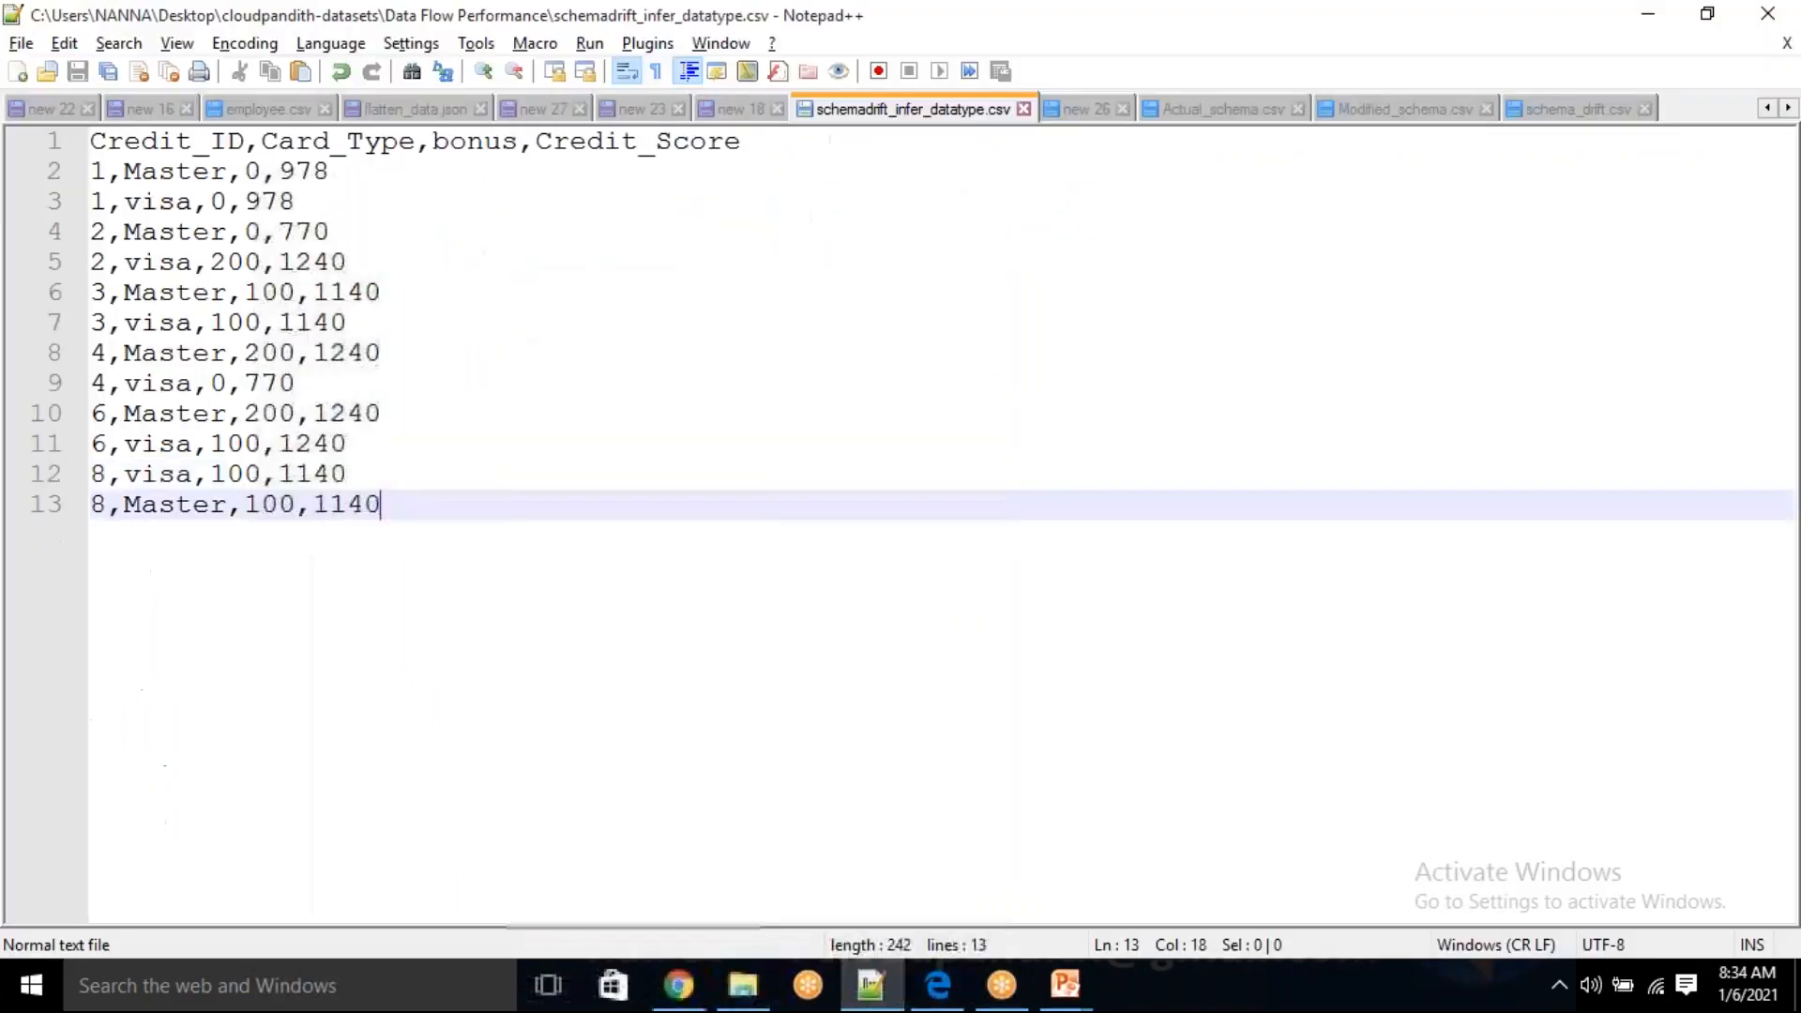
pyautogui.moveTo(402, 535); pyautogui.dragTo(54, 115)
pyautogui.hotkey('ctrl', 'c')
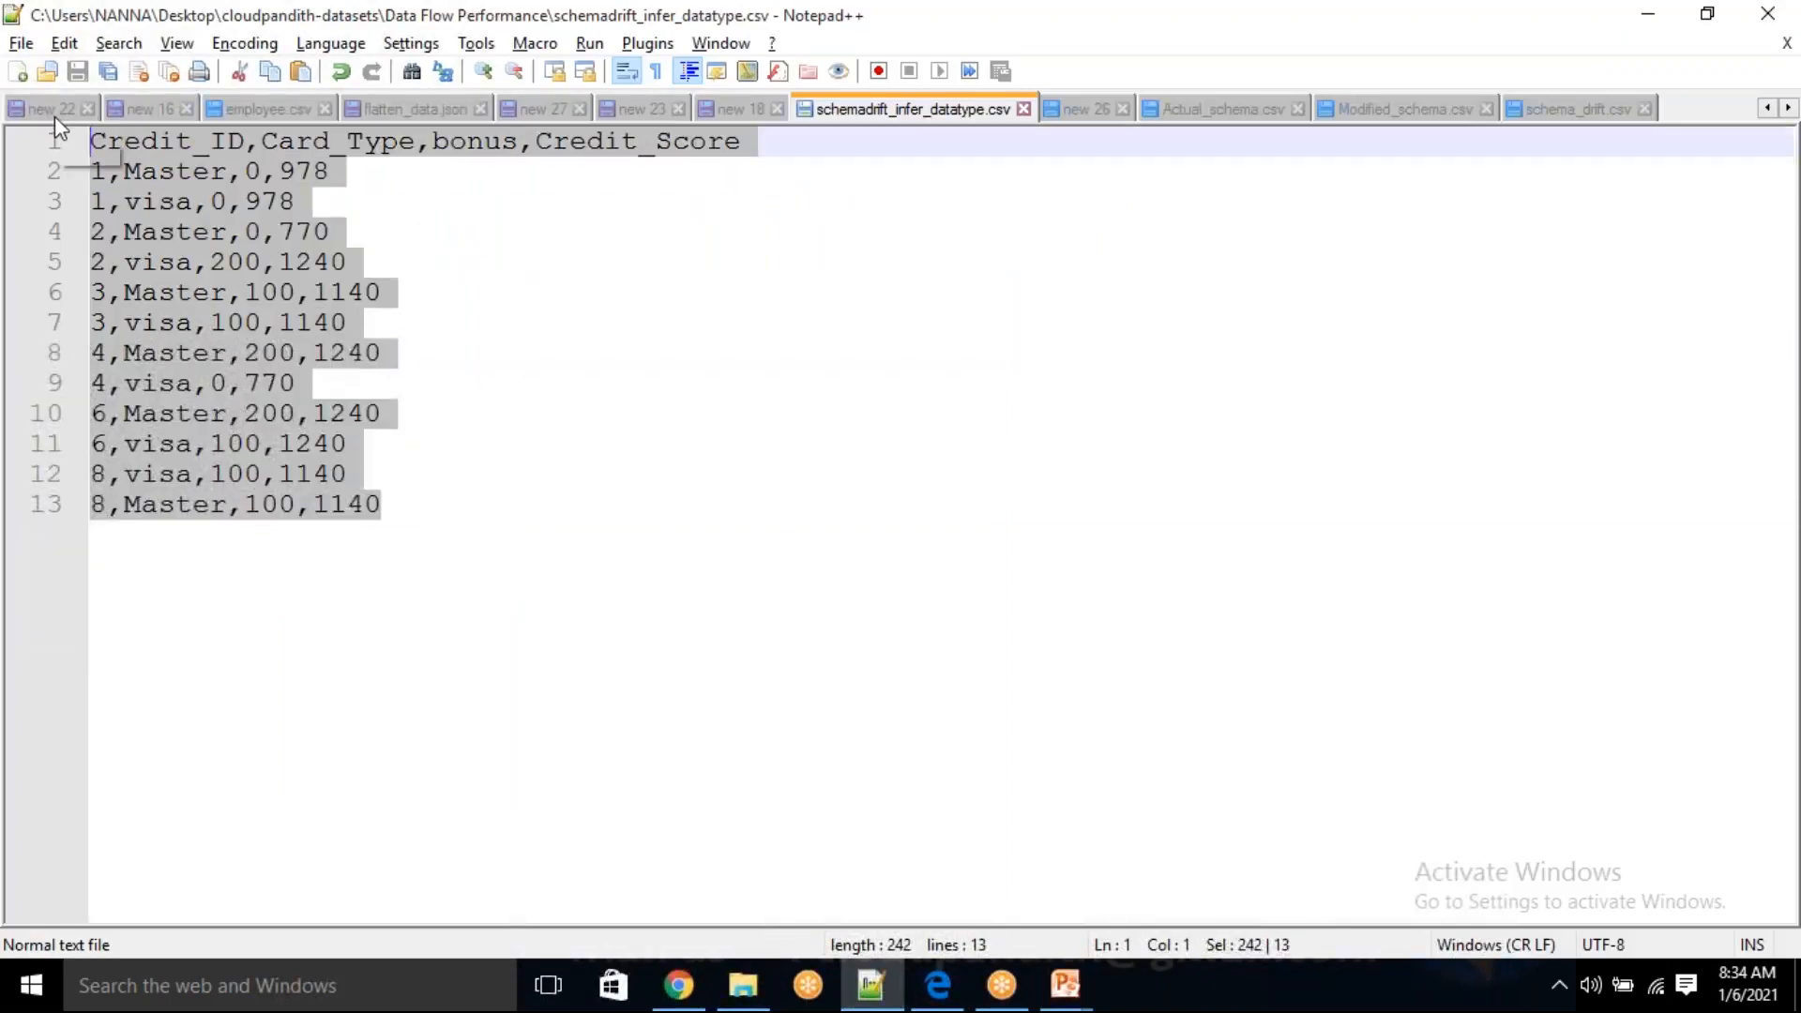
# - Switch back to the storage account, paste the copied rows into Actual_schema.csv and preview them as a table
pyautogui.click(678, 985)
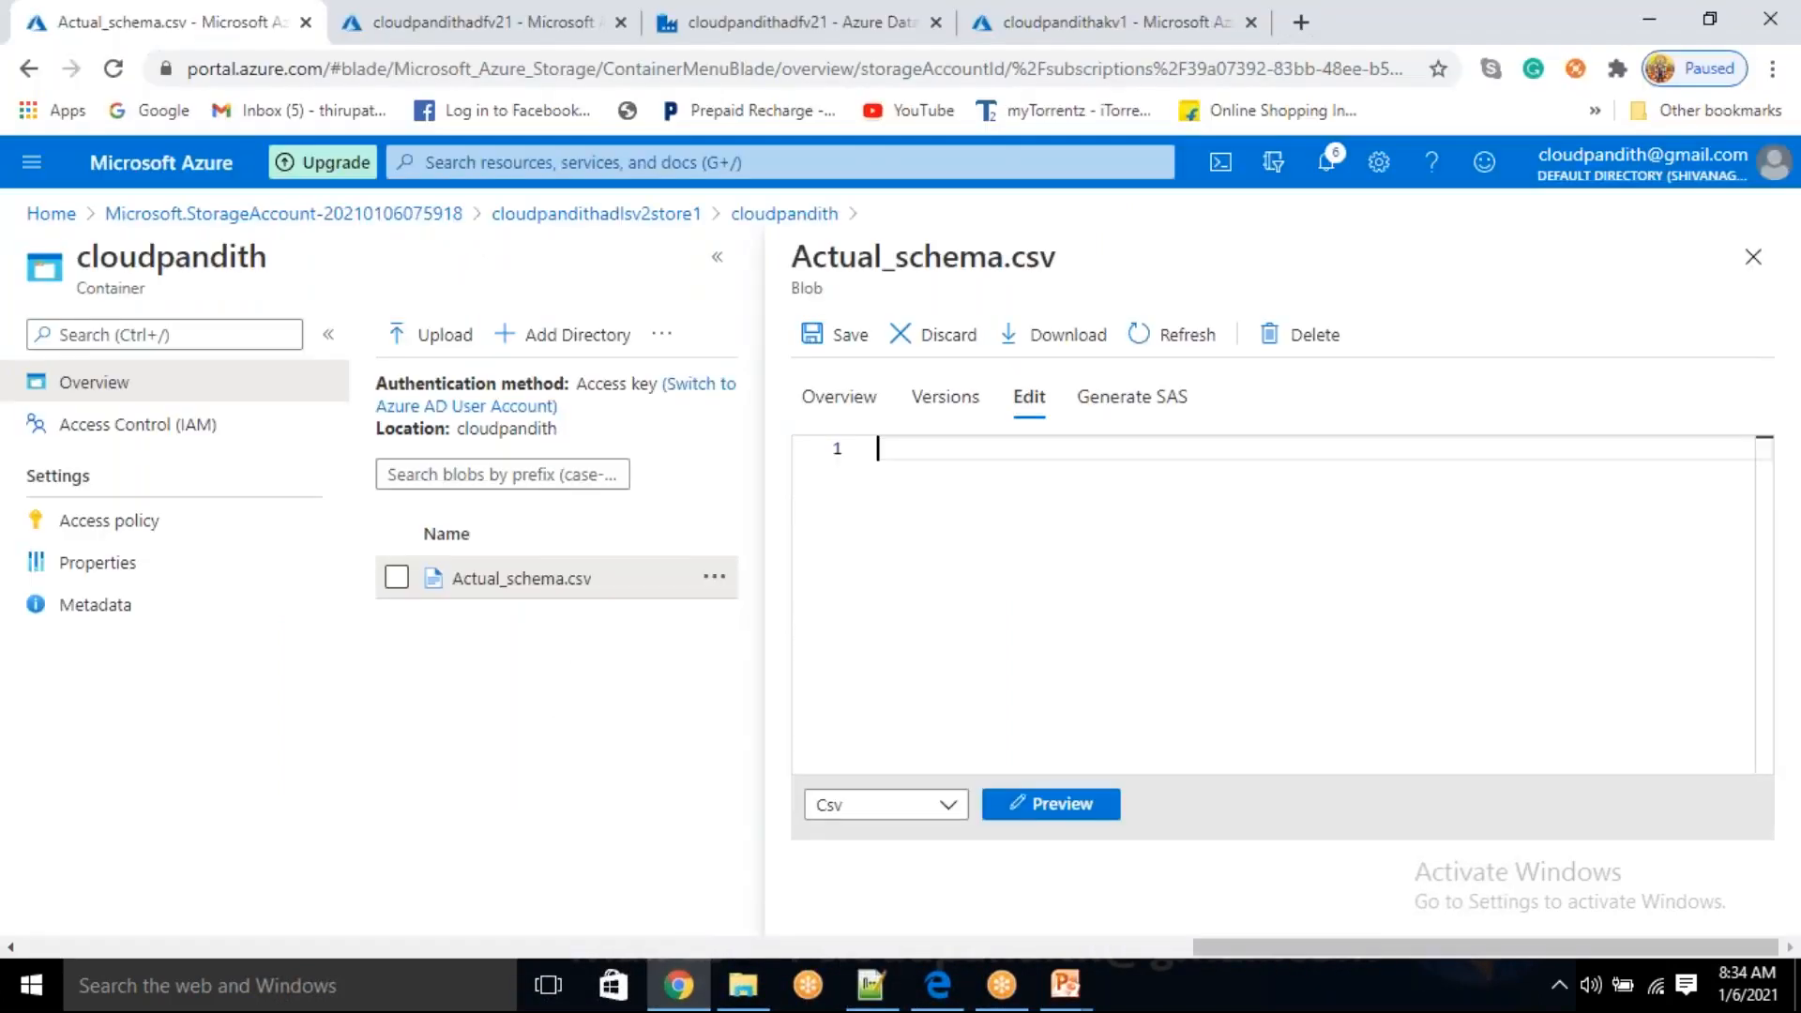
pyautogui.hotkey('ctrl', 'v')
pyautogui.click(1051, 804)
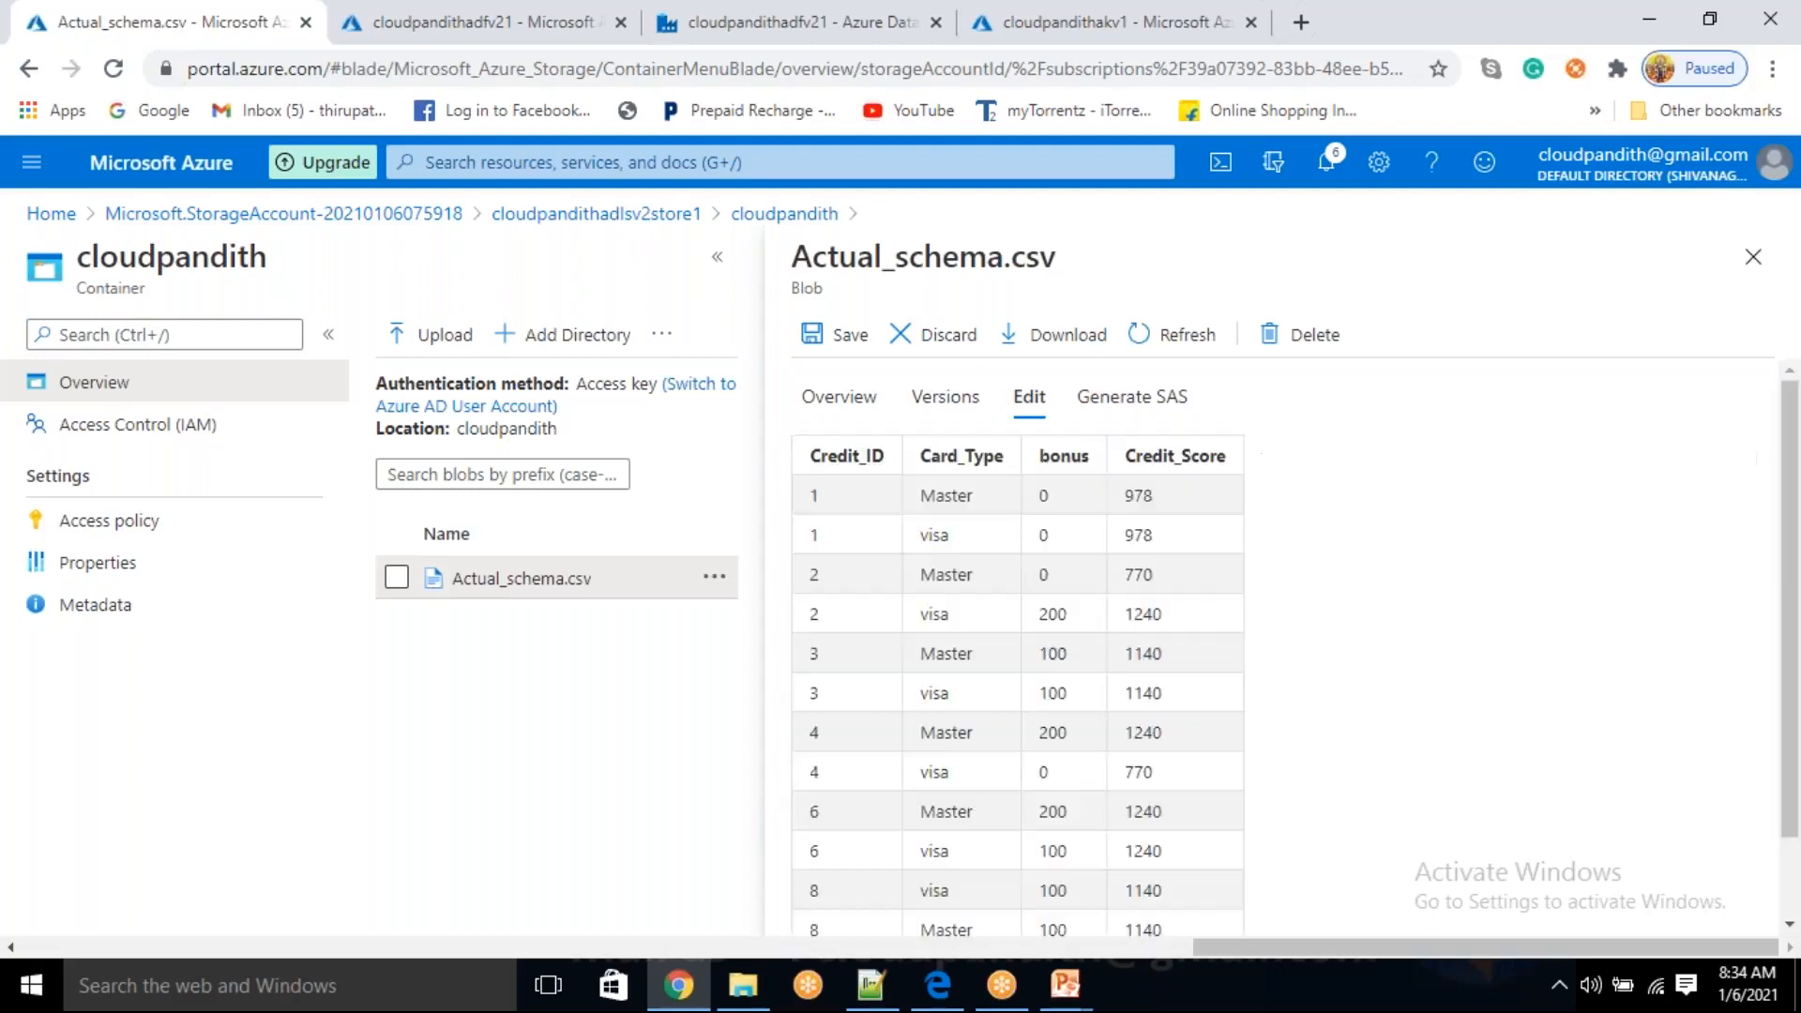
# - Examine the bonus column and its values against Credit_Score in the Actual_schema.csv table preview
pyautogui.moveTo(1041, 460); pyautogui.dragTo(1083, 464)
pyautogui.click(1058, 500)
pyautogui.doubleClick(1051, 656)
pyautogui.doubleClick(1142, 614)
pyautogui.click(1080, 629)
pyautogui.doubleClick(1063, 612)
pyautogui.doubleClick(1052, 736)
pyautogui.scroll(-2, 1054, 780)
pyautogui.scroll(2, 1054, 781)
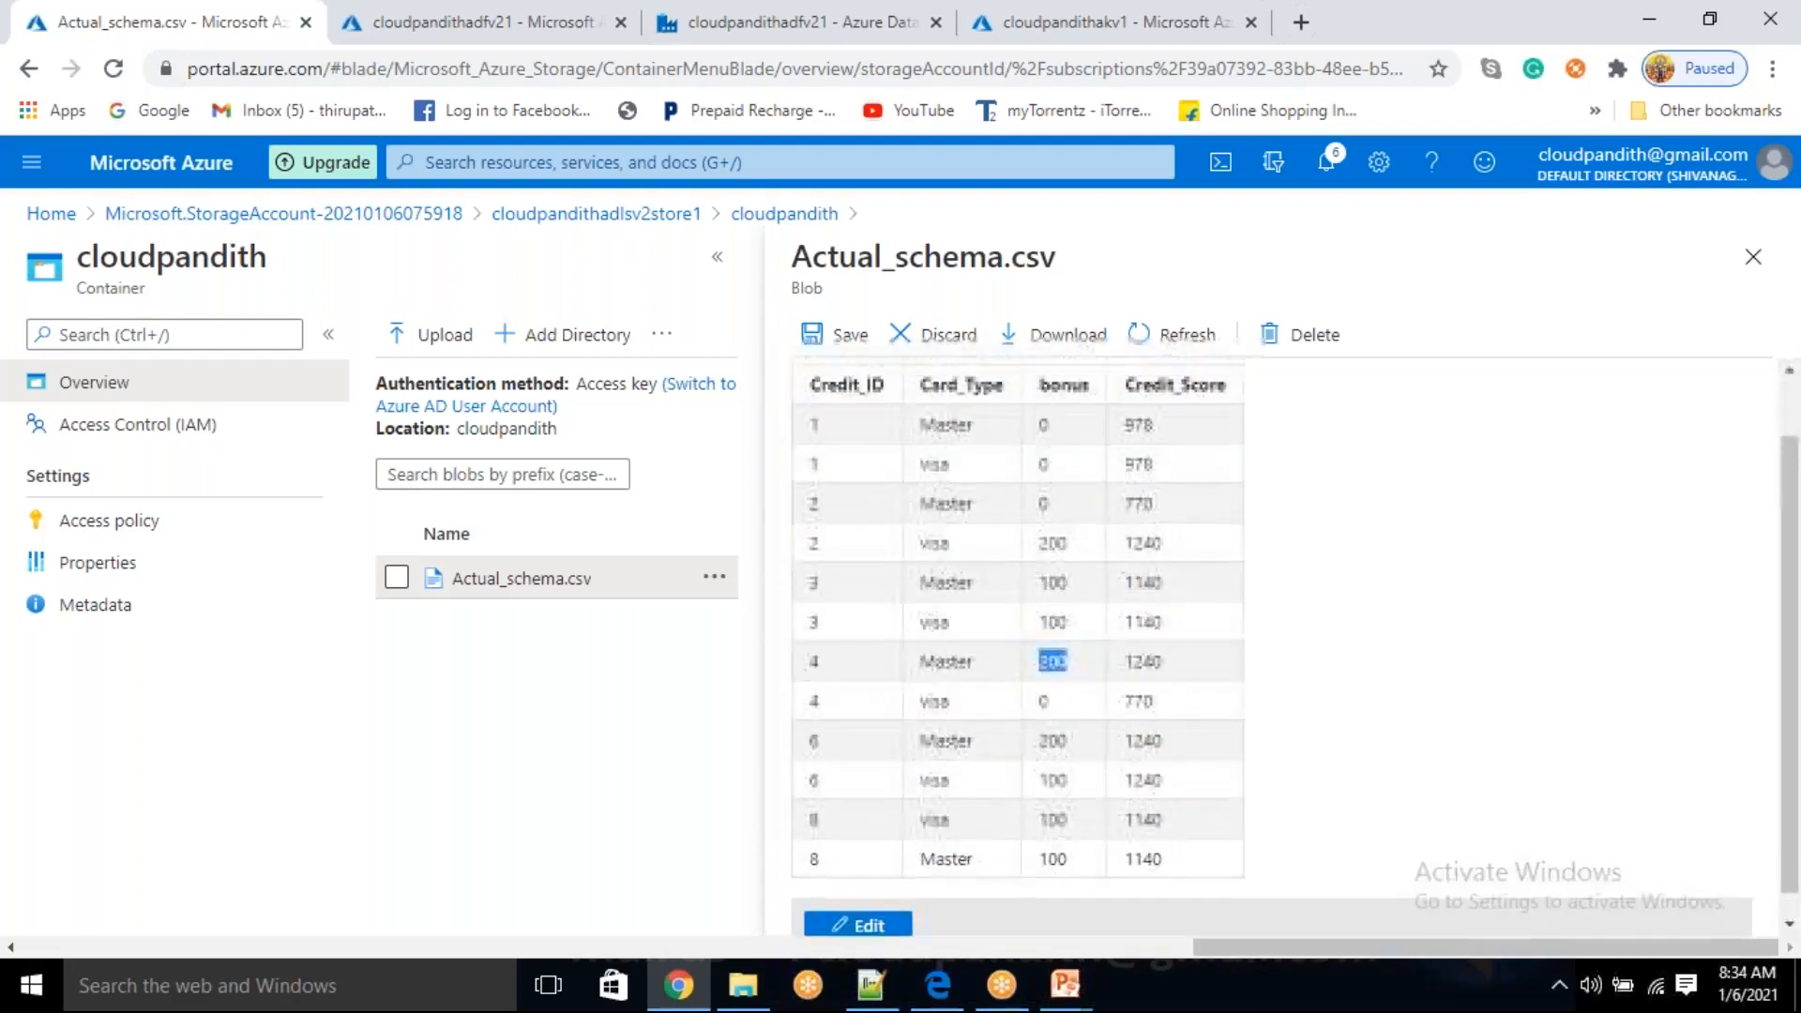
# - Keep the unsaved edits to Actual_schema.csv and save the file in the cloudpandith container
pyautogui.click(1766, 275)
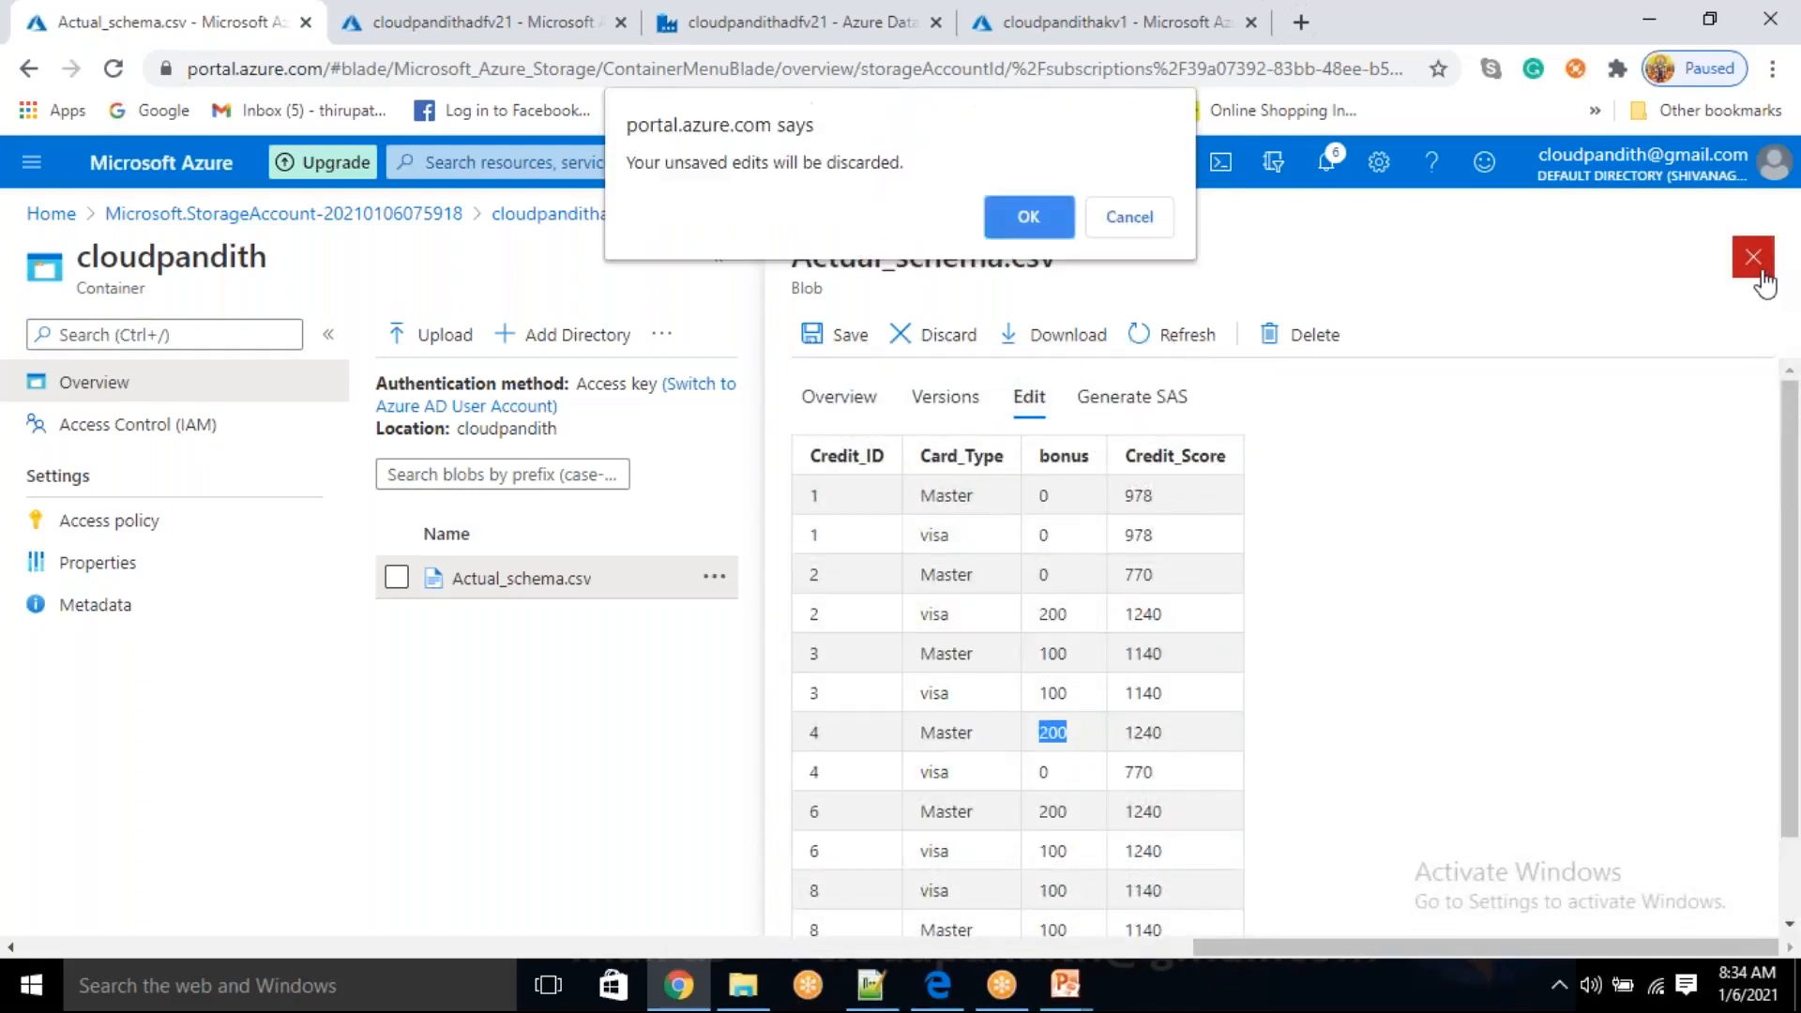
pyautogui.click(1118, 208)
pyautogui.click(842, 338)
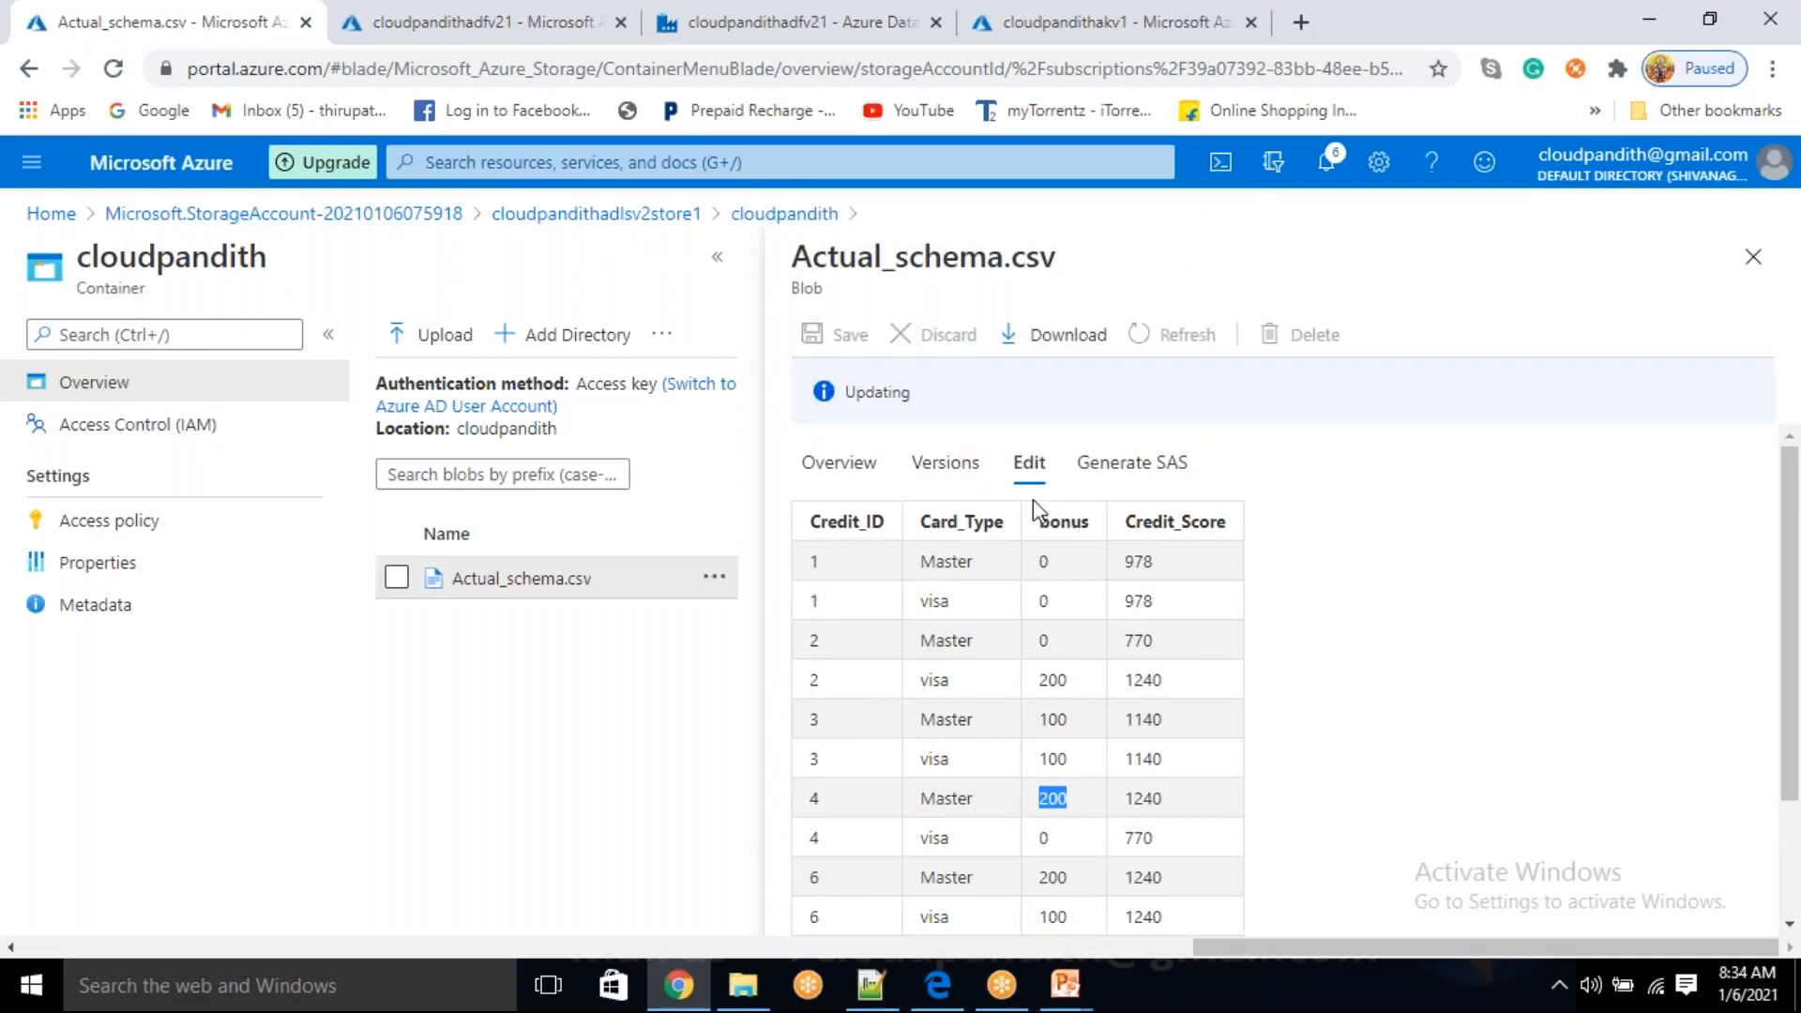
pyautogui.scroll(-2, 1191, 630)
pyautogui.scroll(2, 1187, 634)
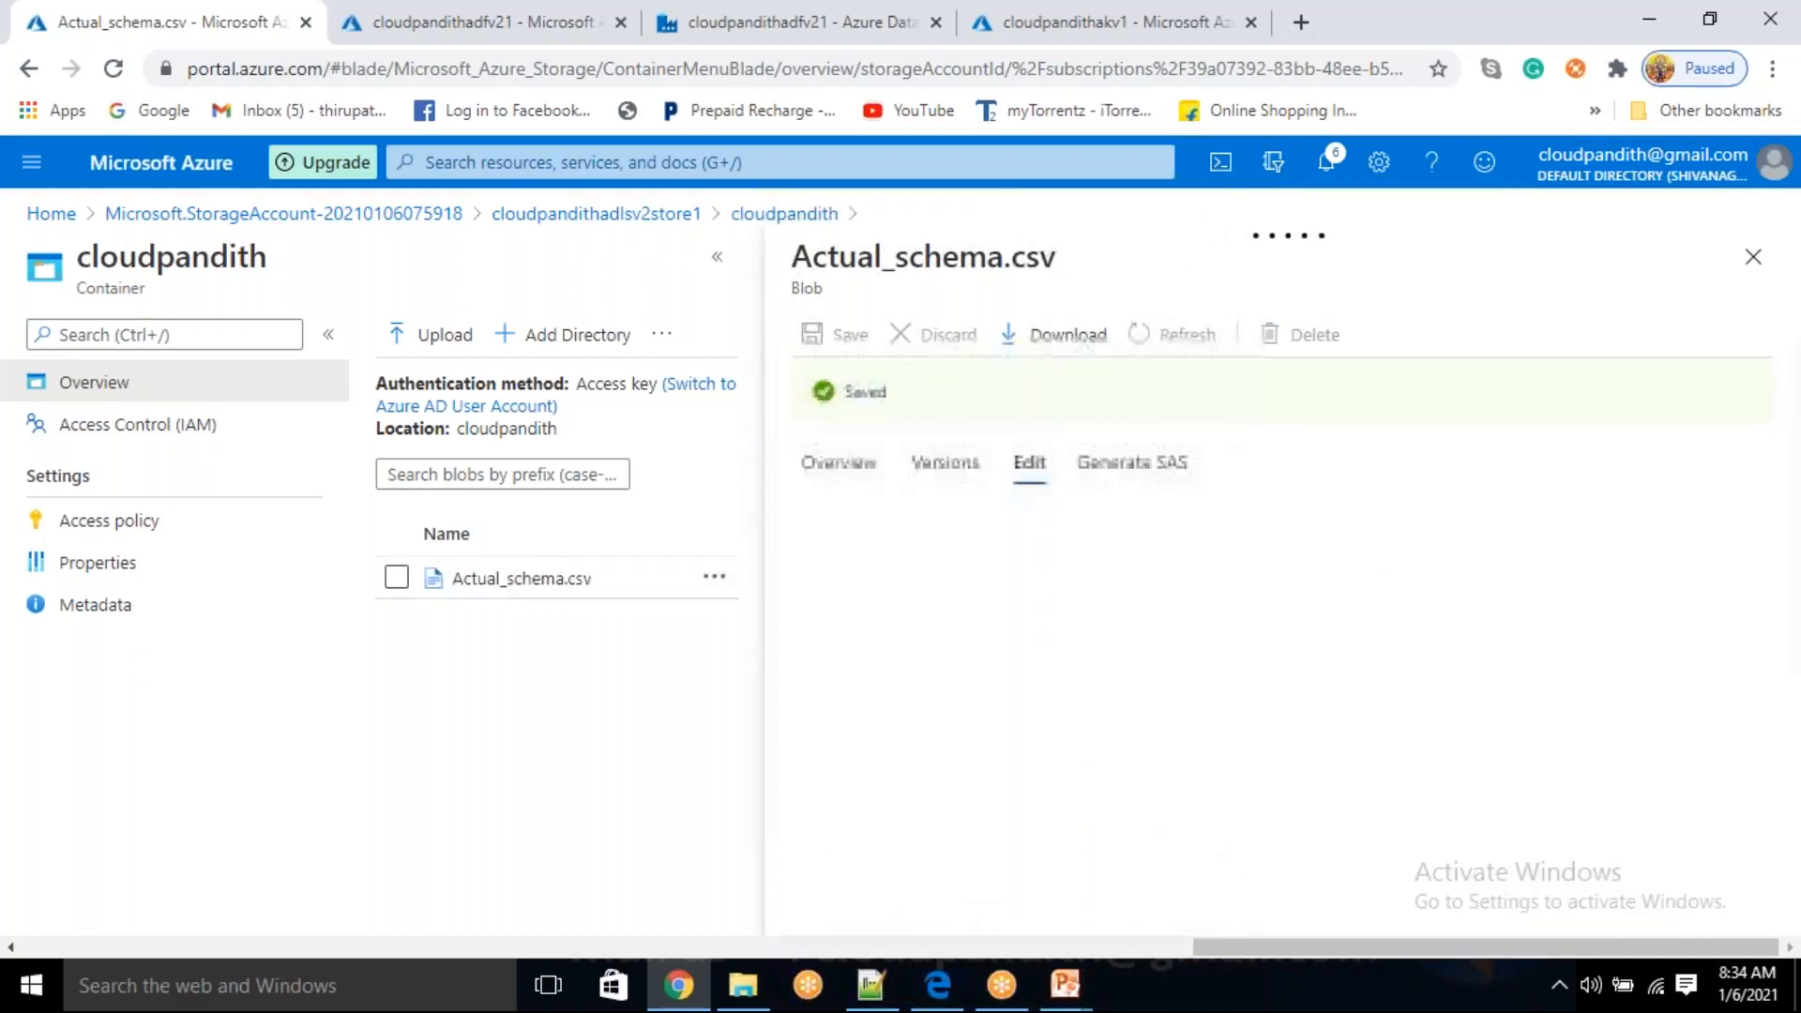
# - Switch to Data Factory, refresh source1's data preview in dataflow_performance with schema drift off, and examine the Credit_Name and Credit_Score columns
pyautogui.click(798, 21)
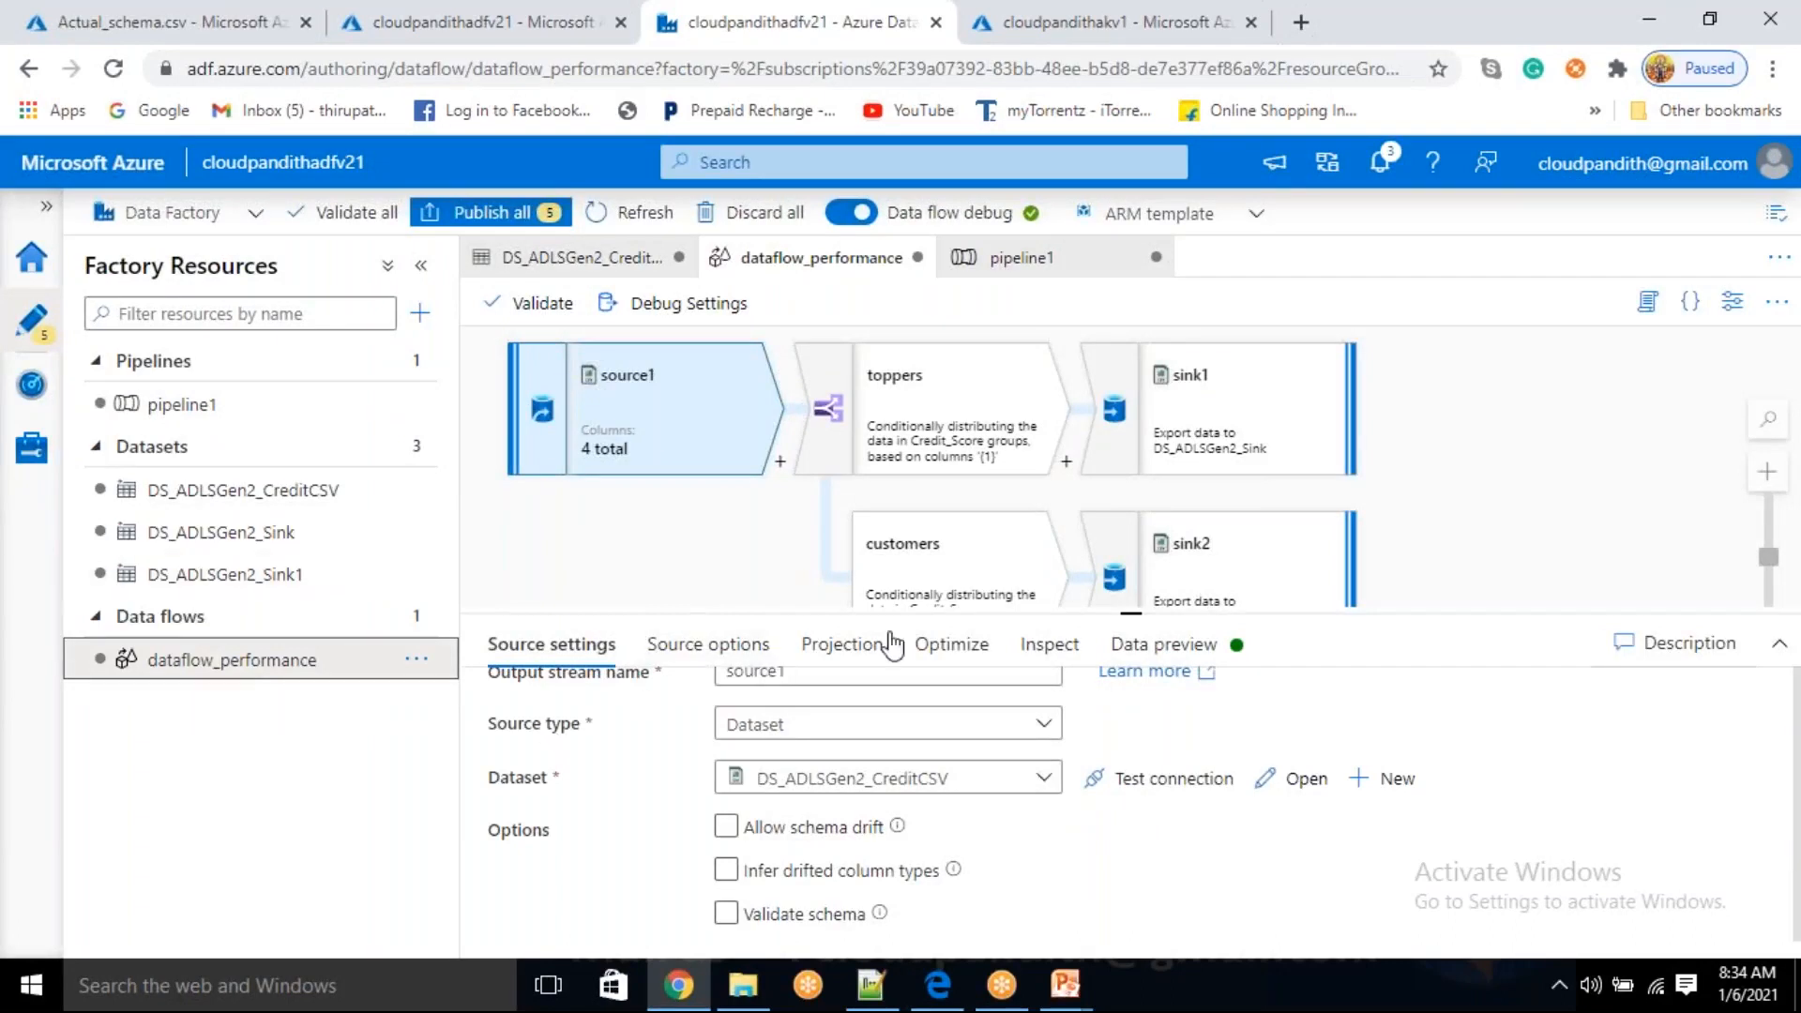
pyautogui.scroll(1, 769, 797)
pyautogui.scroll(-2, 769, 797)
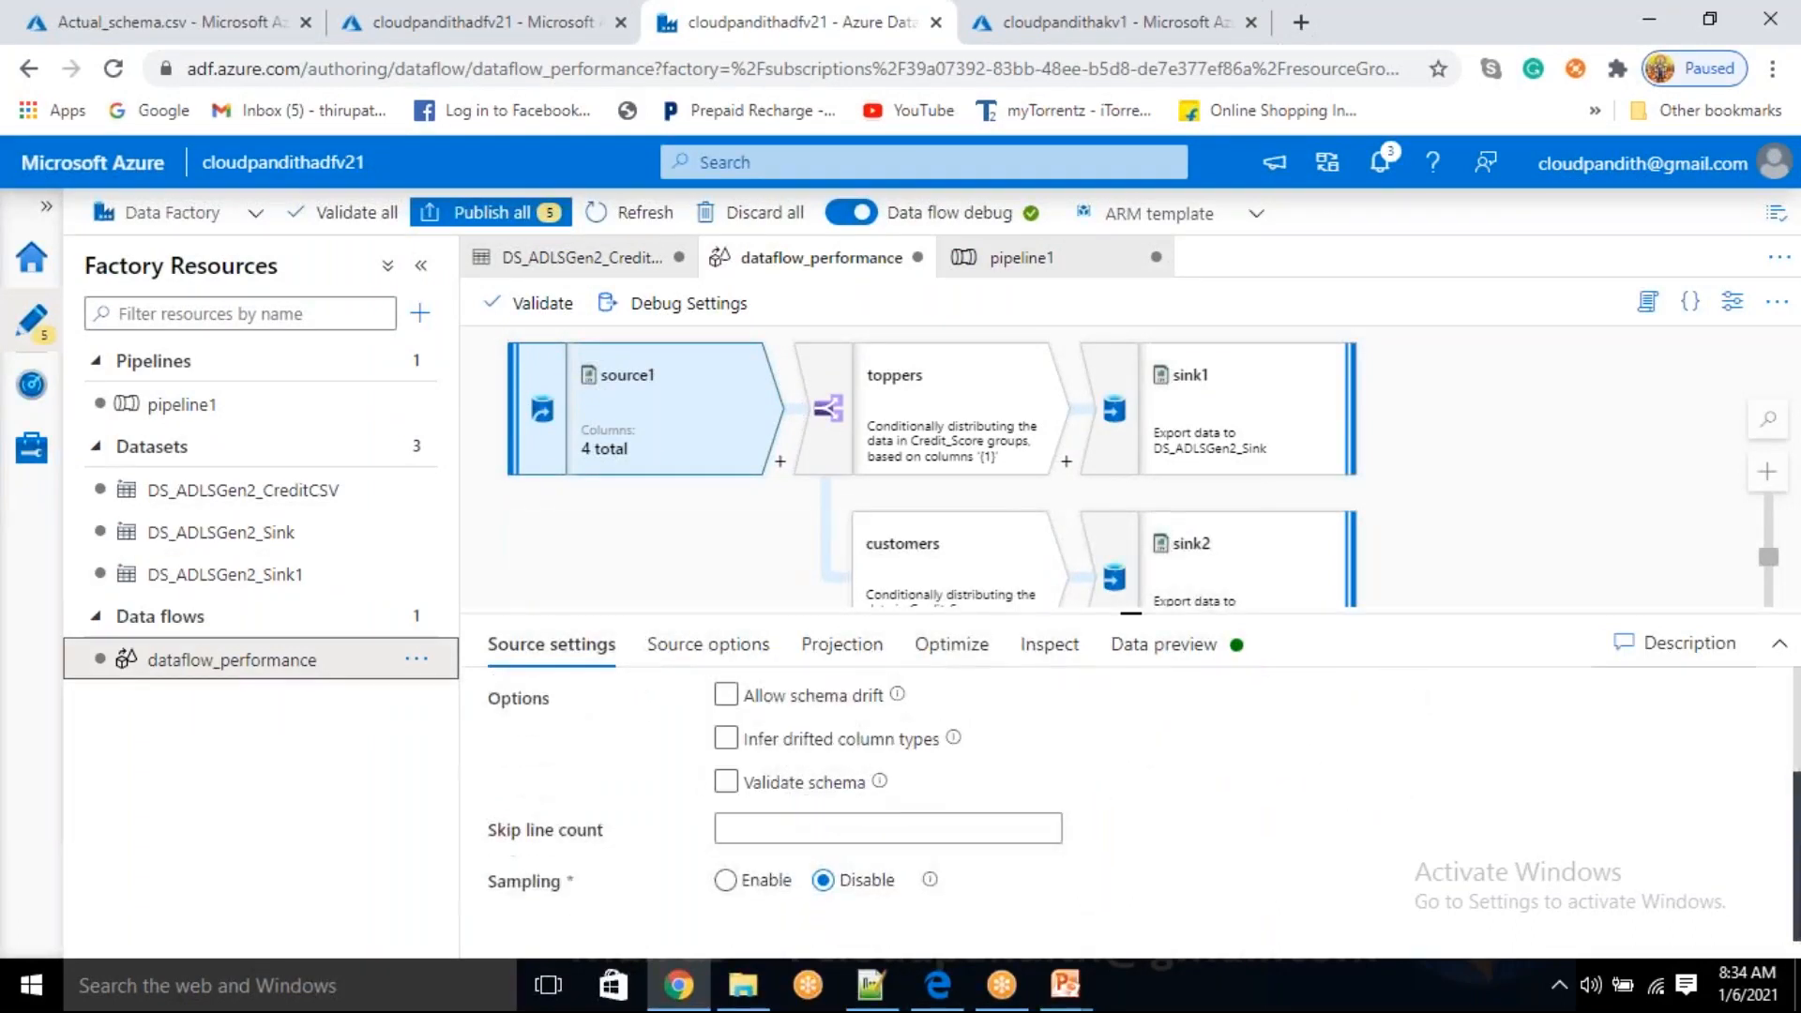
pyautogui.click(1117, 657)
pyautogui.click(556, 751)
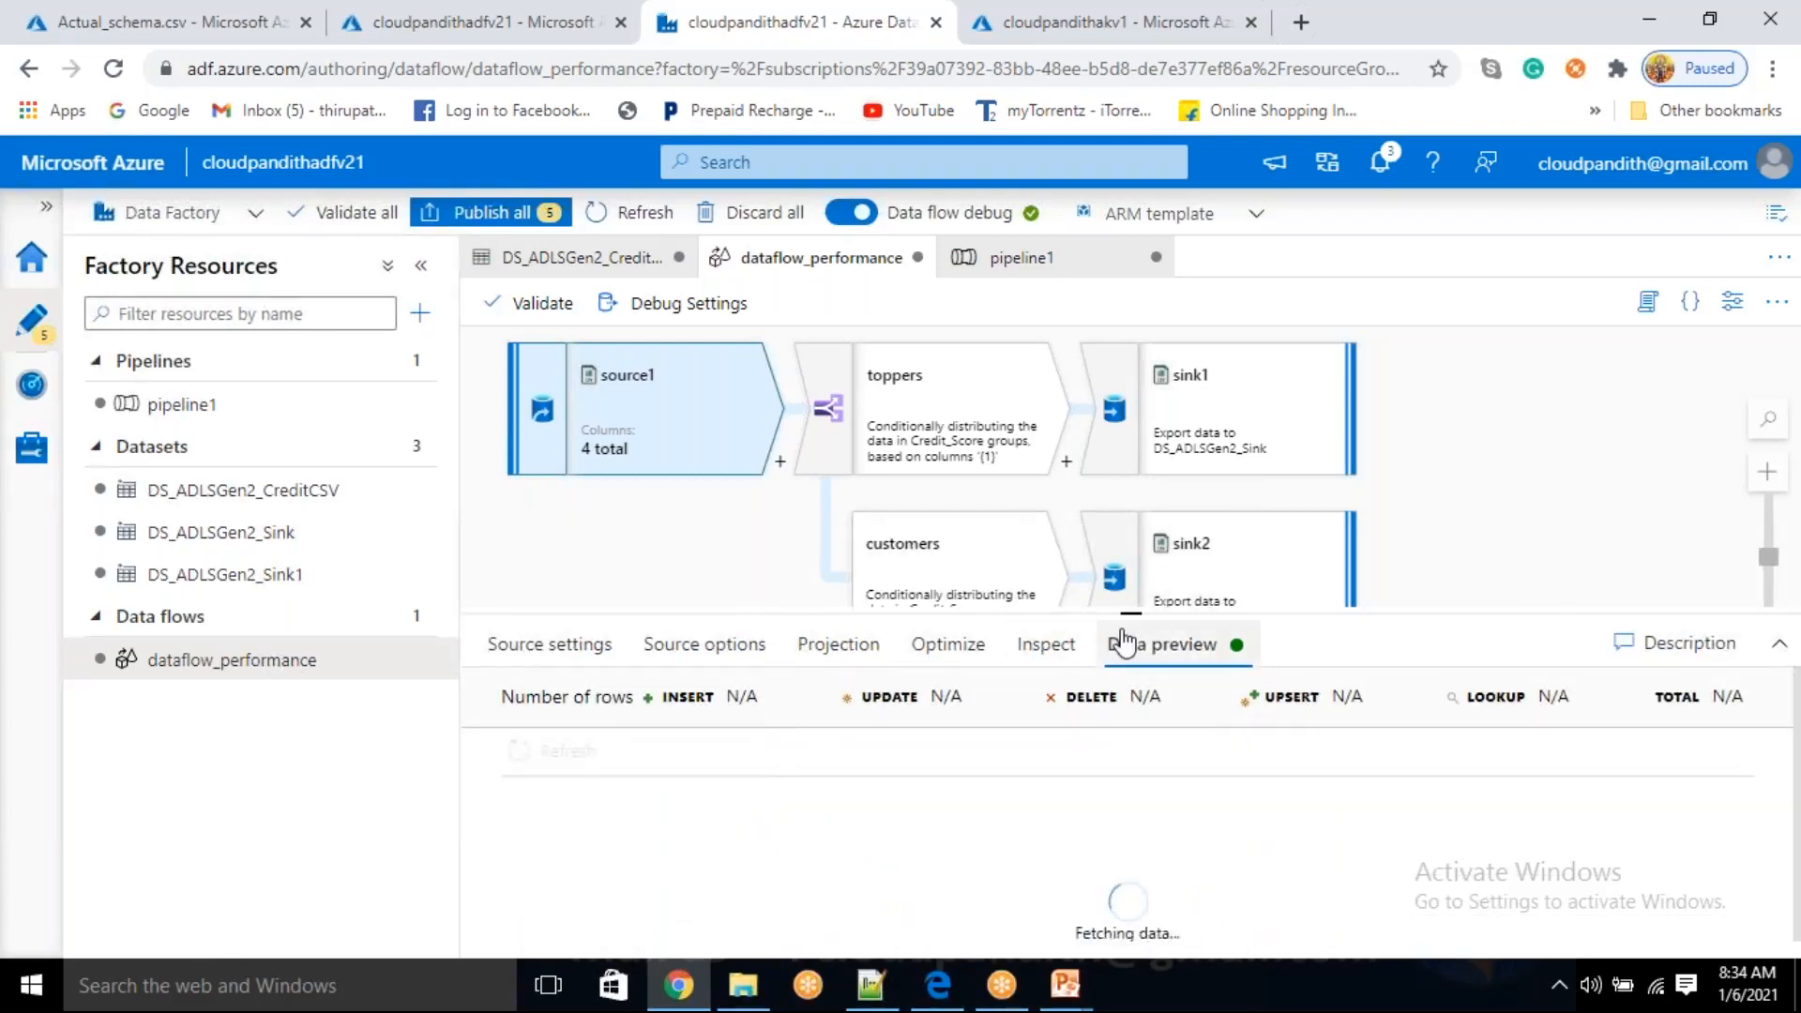
pyautogui.moveTo(1131, 614); pyautogui.dragTo(1135, 427)
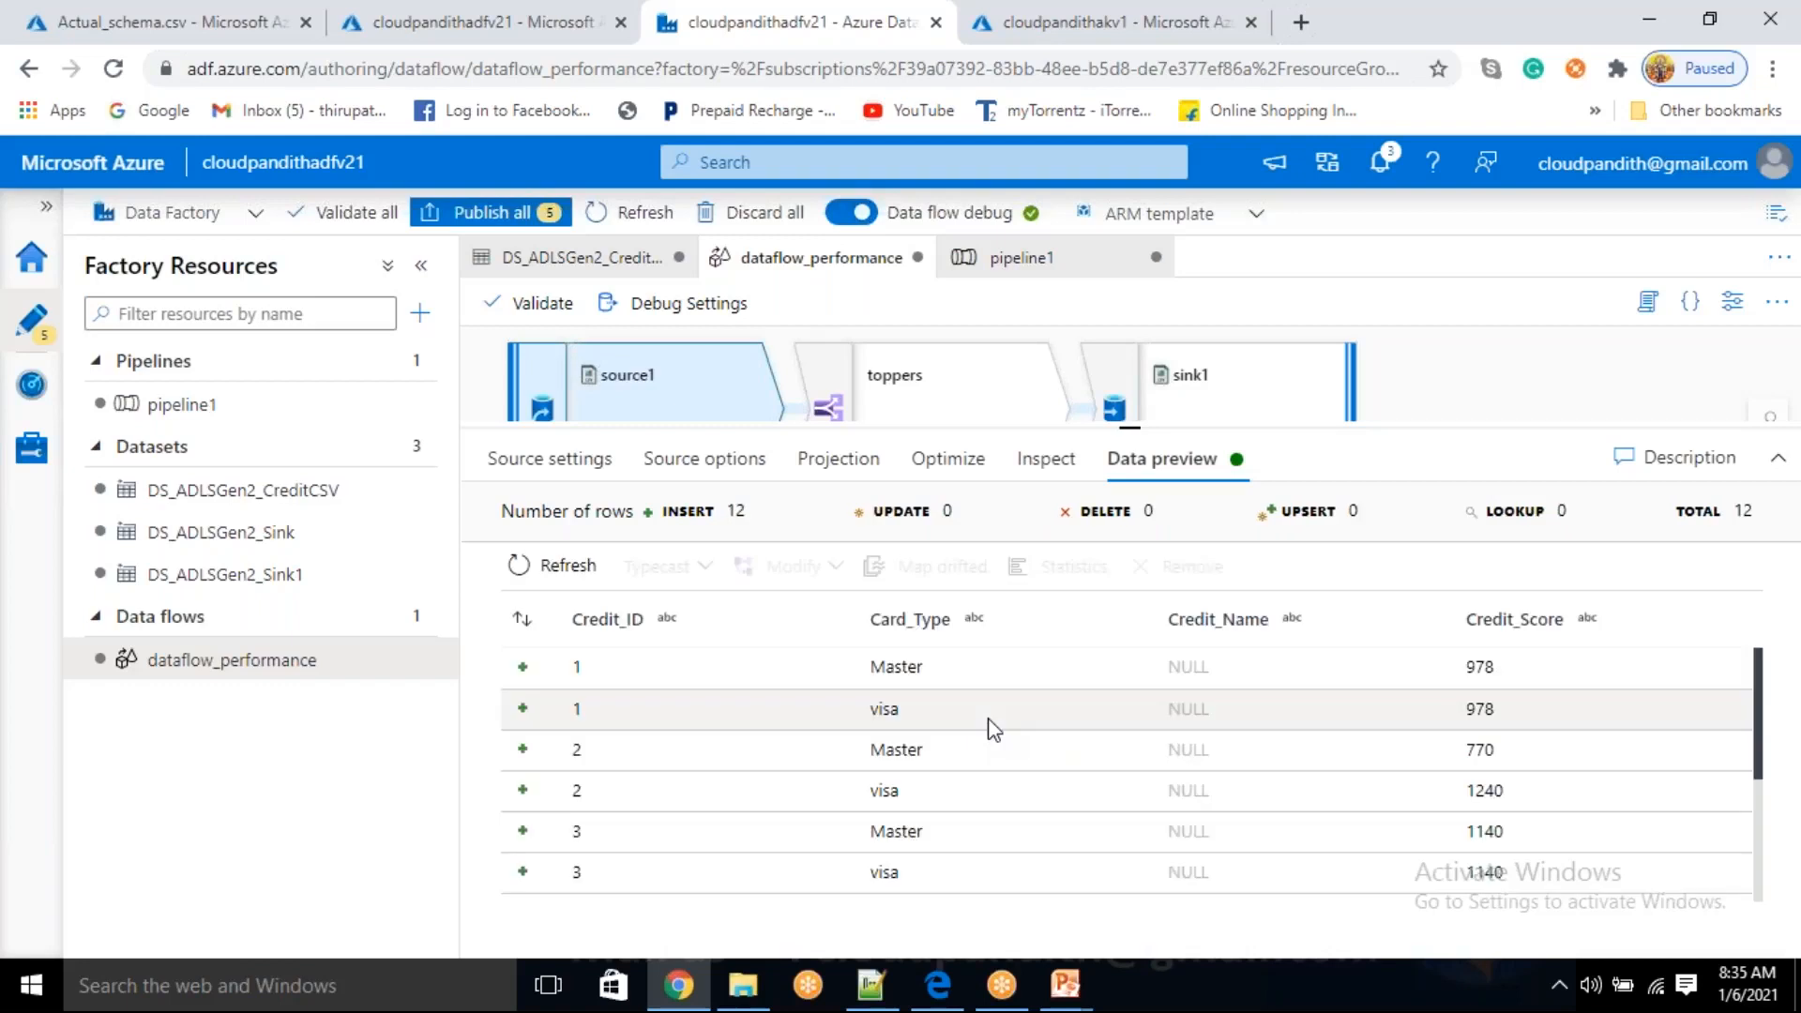
pyautogui.moveTo(1221, 745); pyautogui.dragTo(1457, 856)
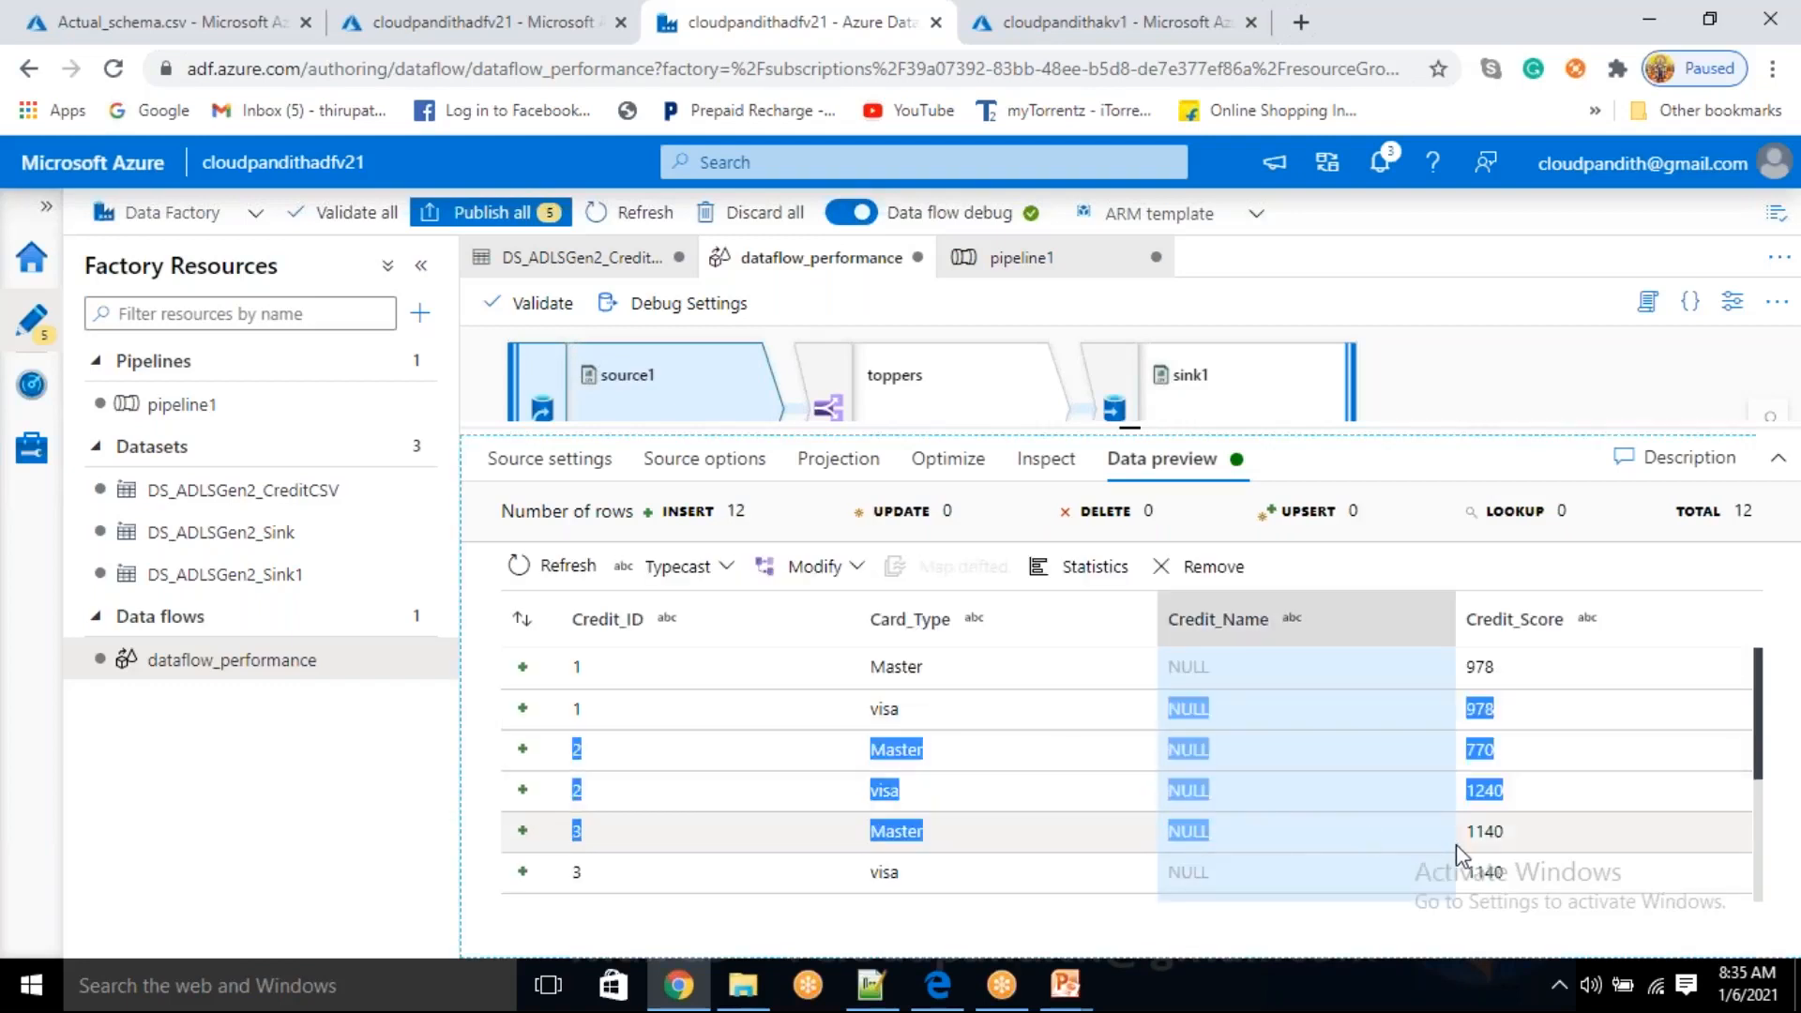
pyautogui.click(1596, 818)
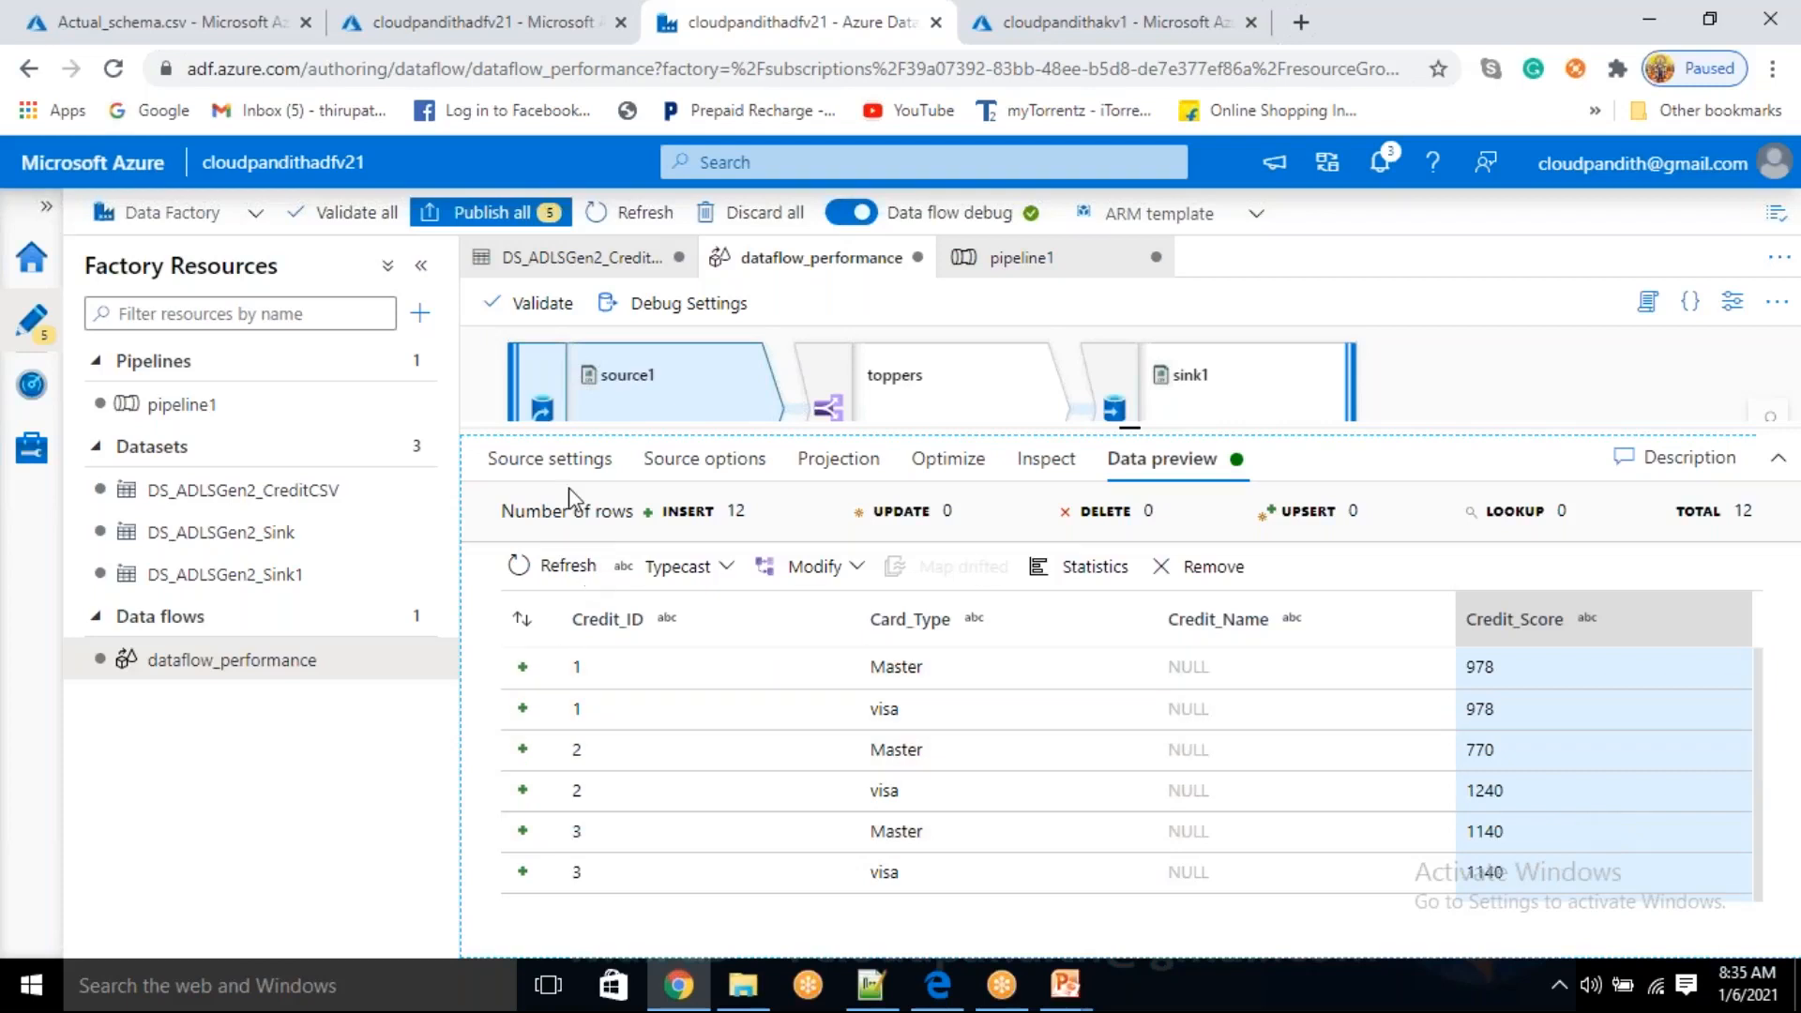
# - Turn on Allow schema drift for source1 and refresh its data preview
pyautogui.click(551, 458)
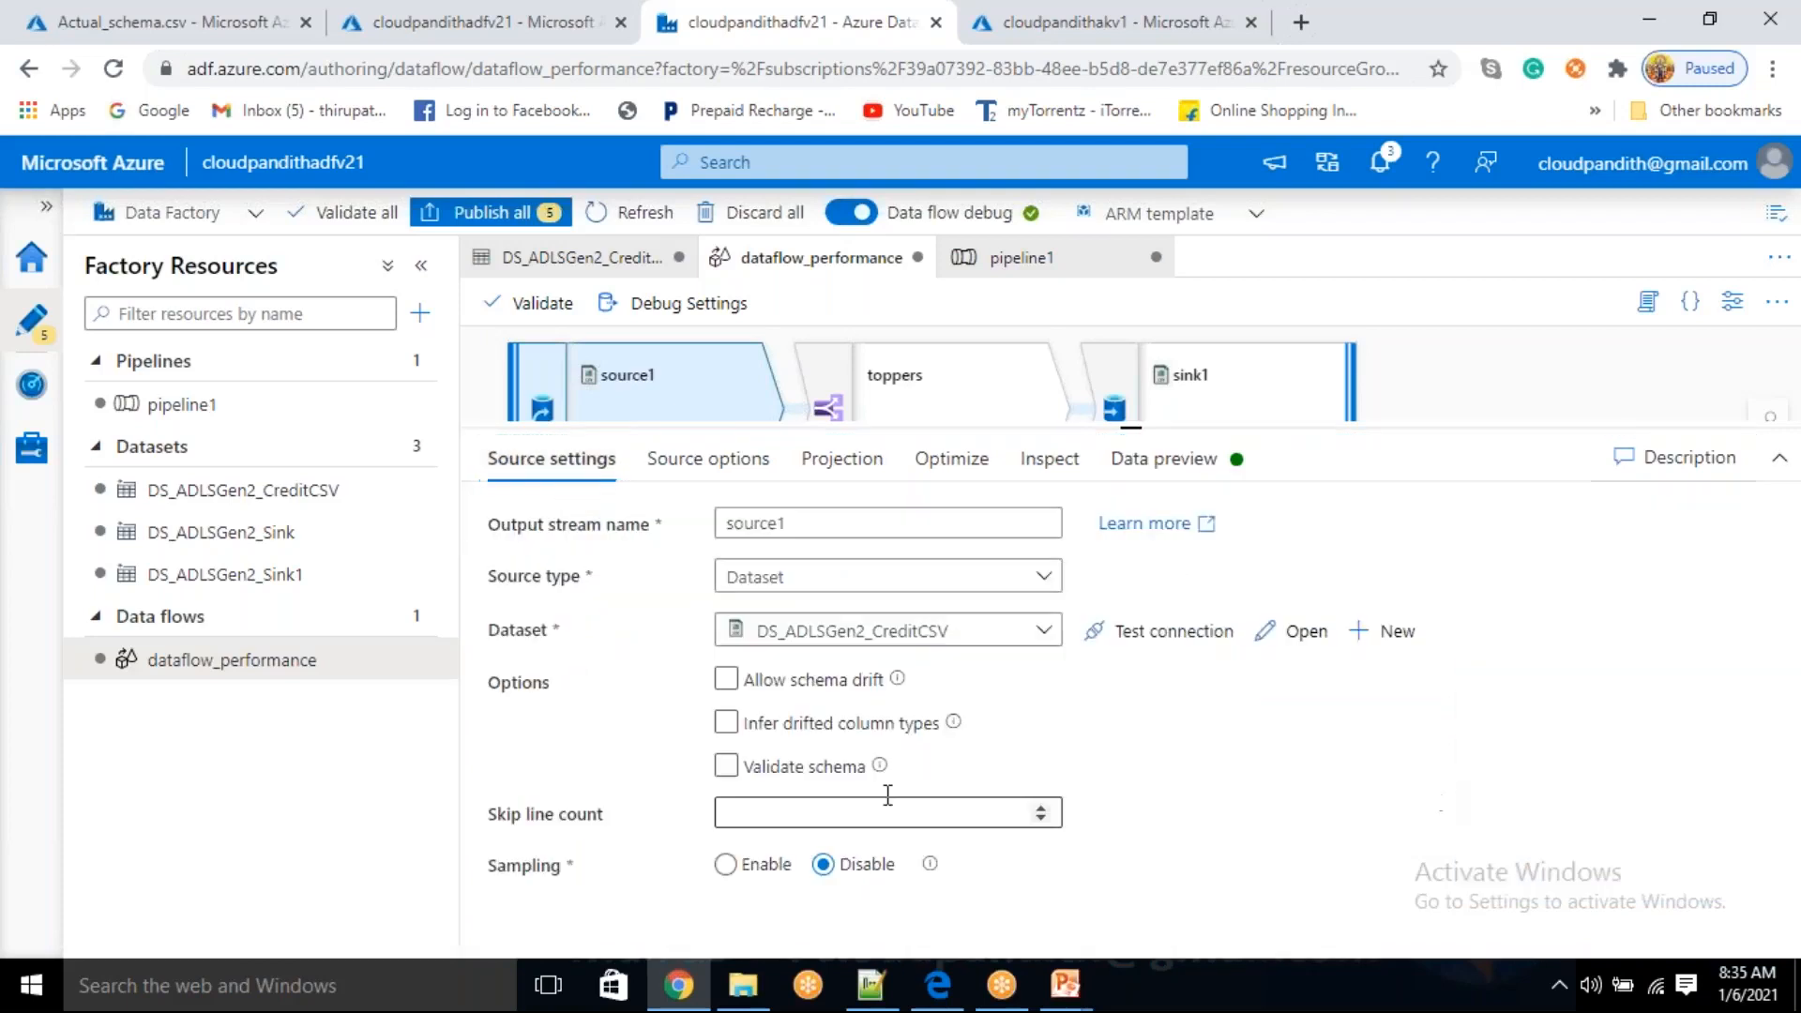
pyautogui.click(741, 683)
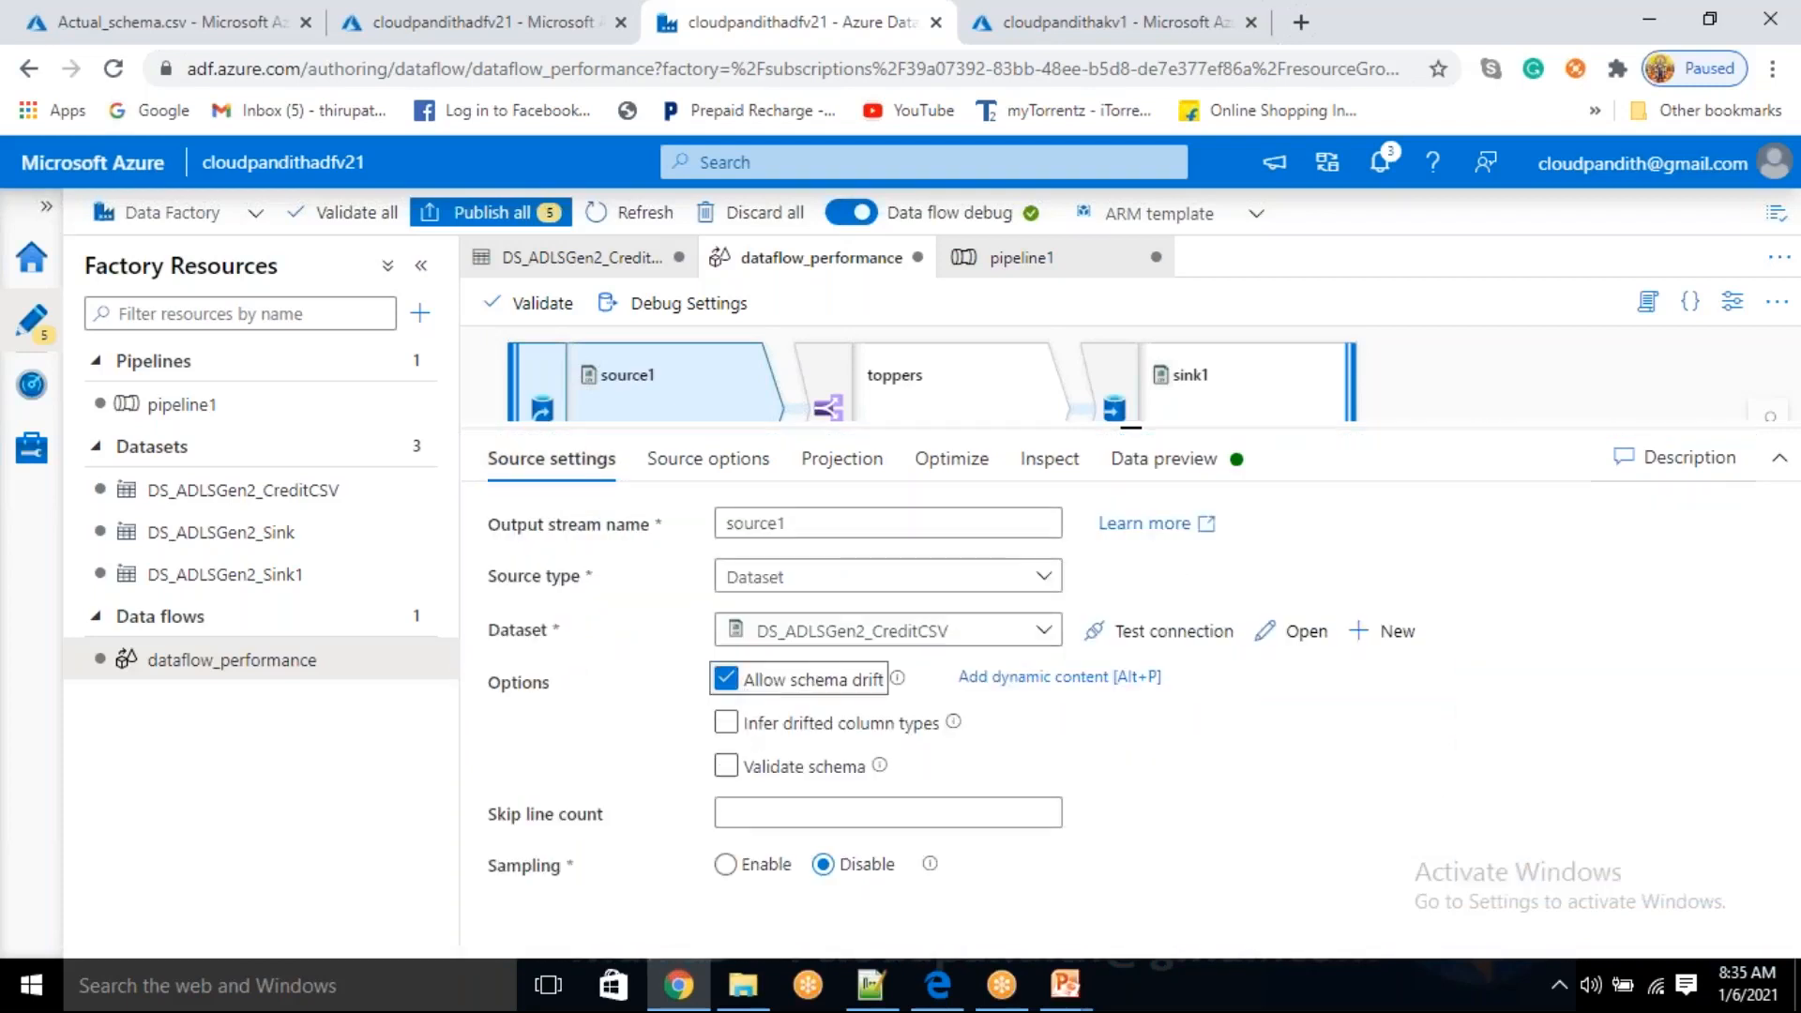
pyautogui.click(1173, 458)
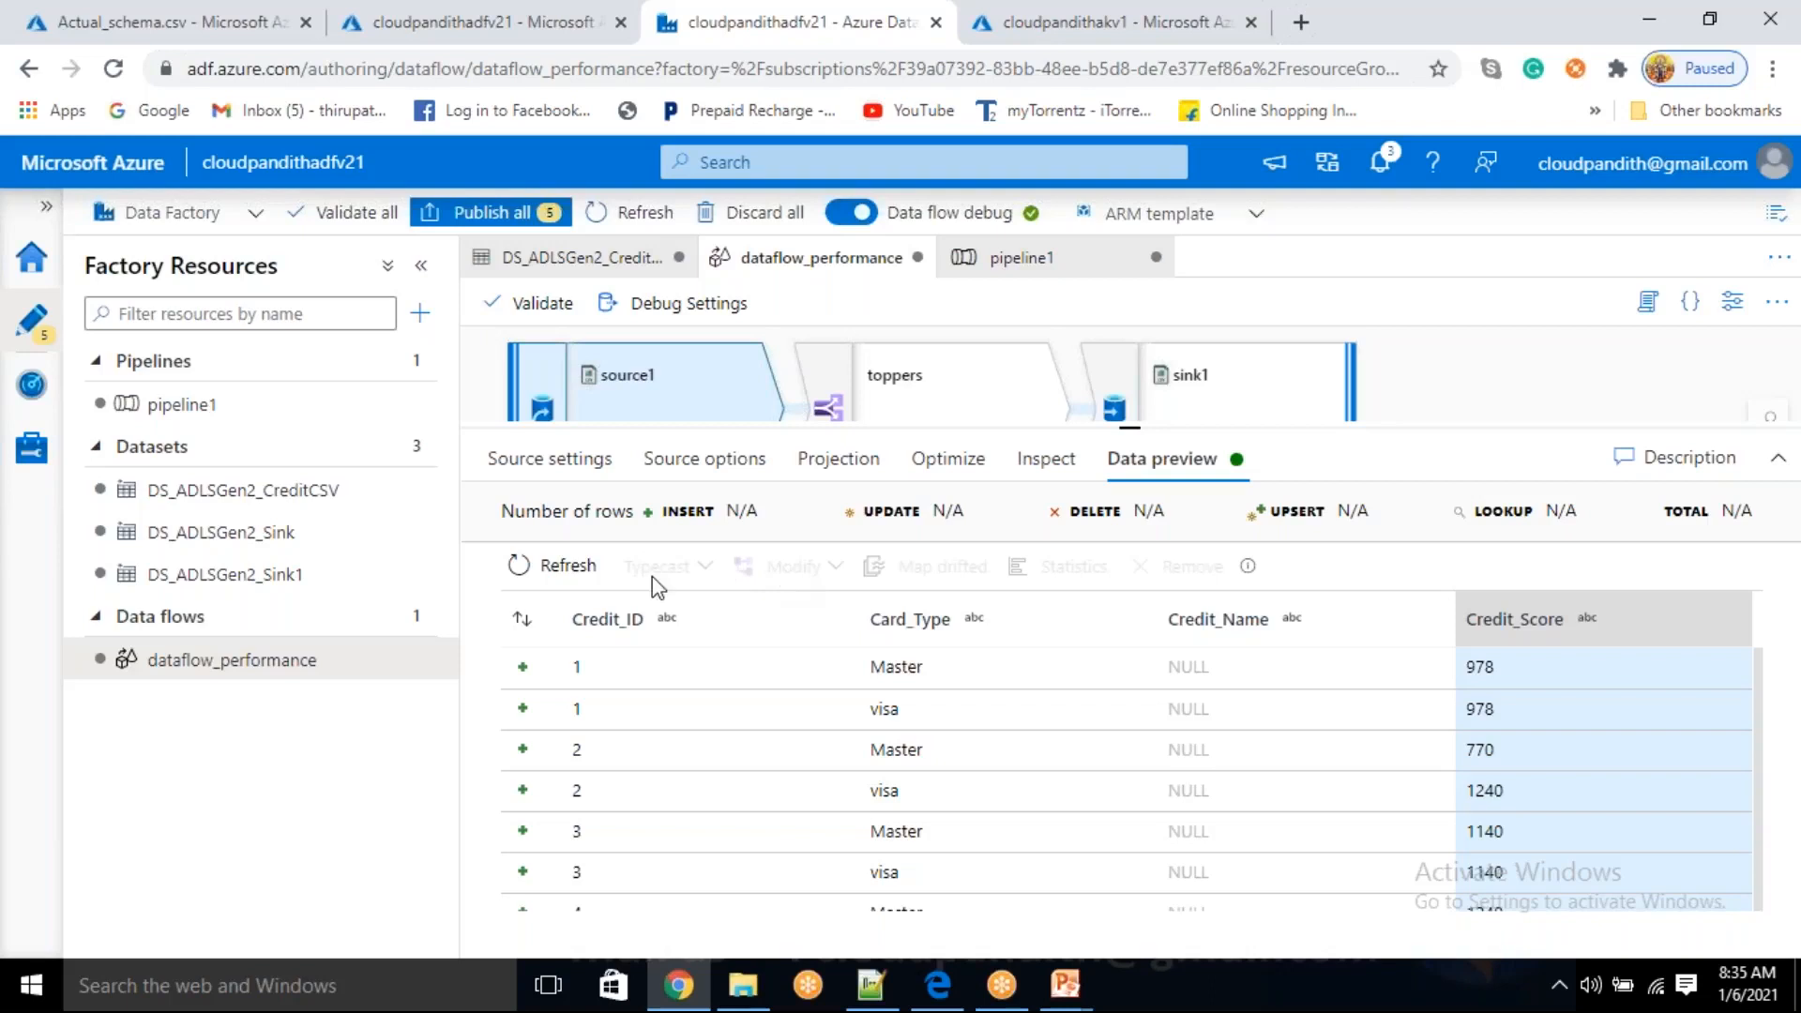
pyautogui.click(563, 568)
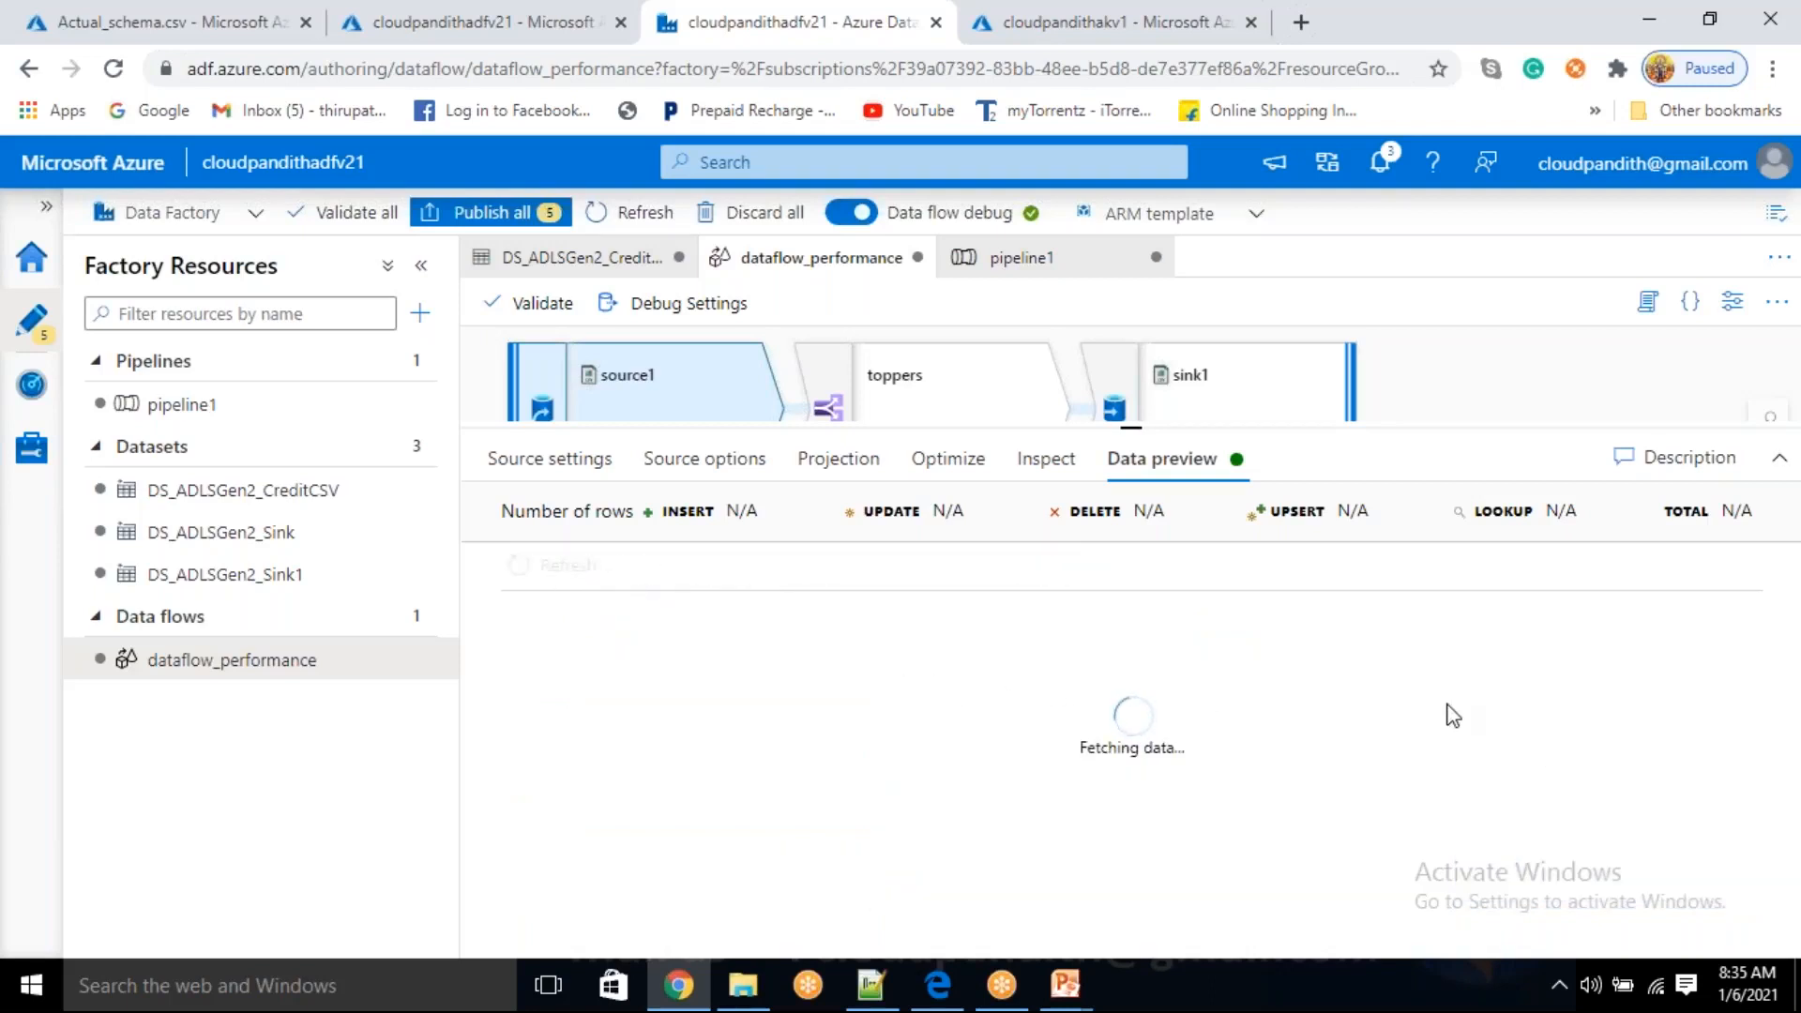
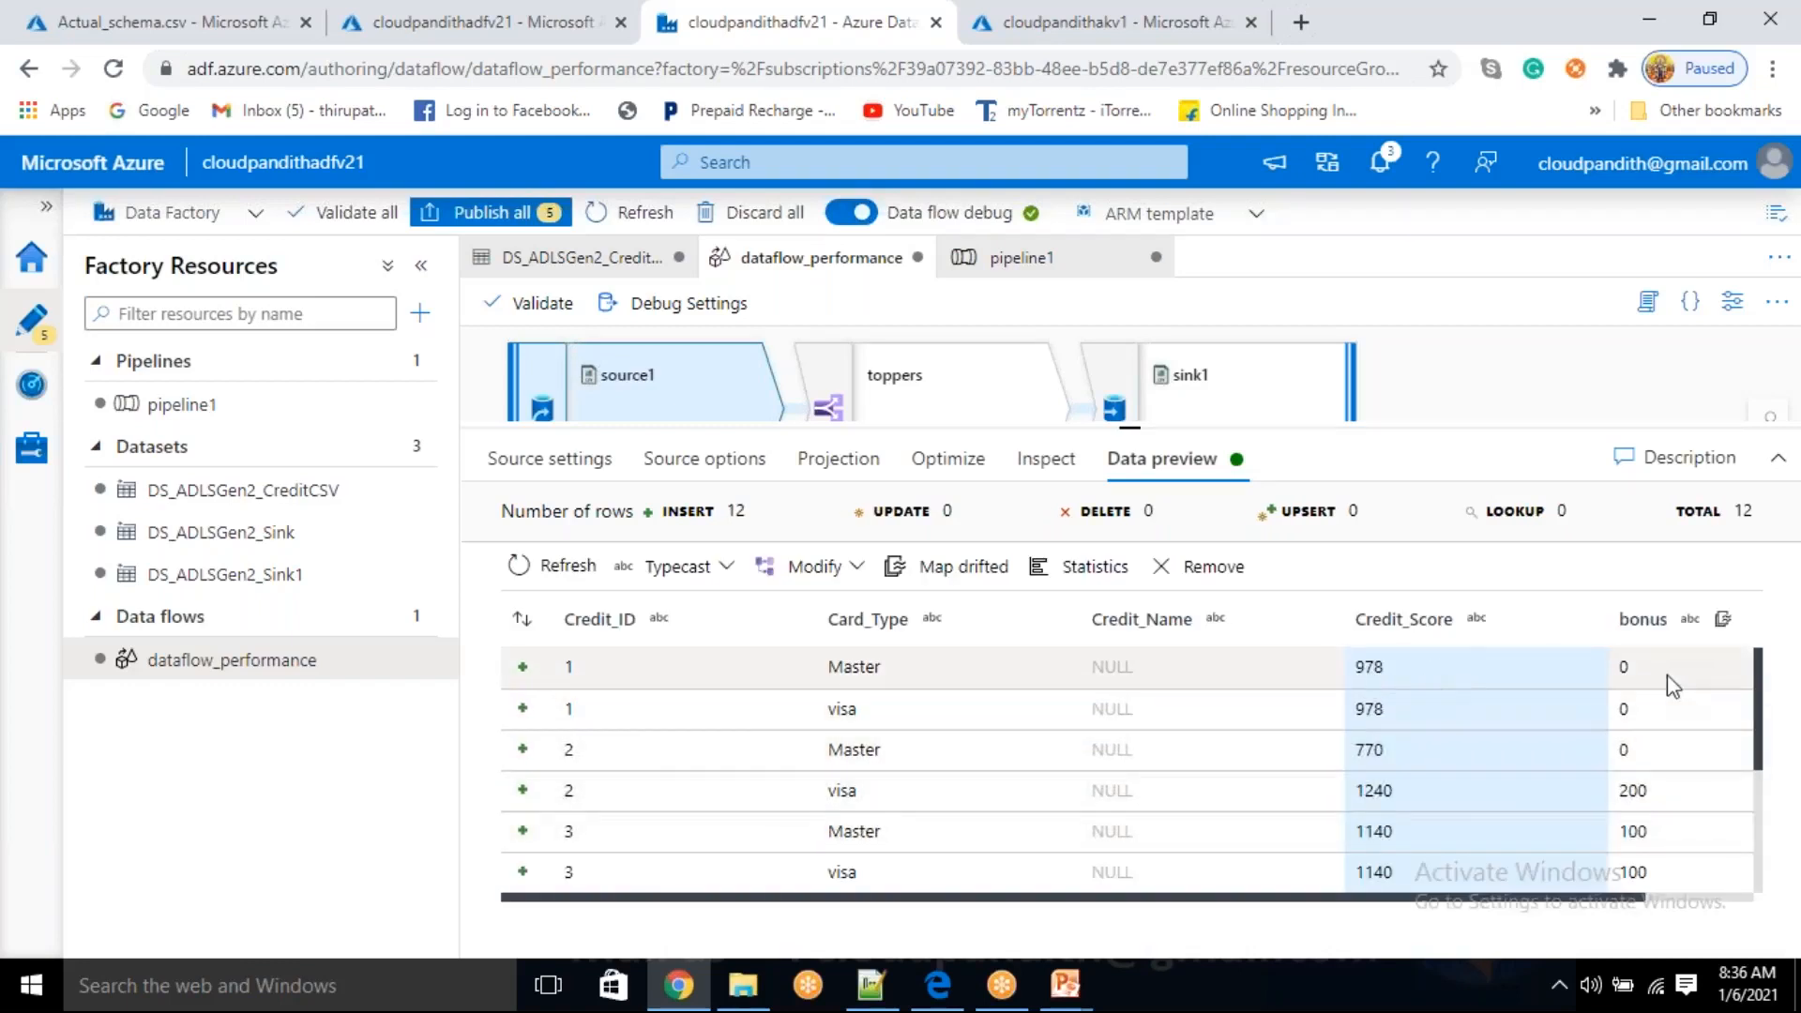
# - Turn off Allow schema drift for source1 and refresh its data preview again
pyautogui.click(610, 465)
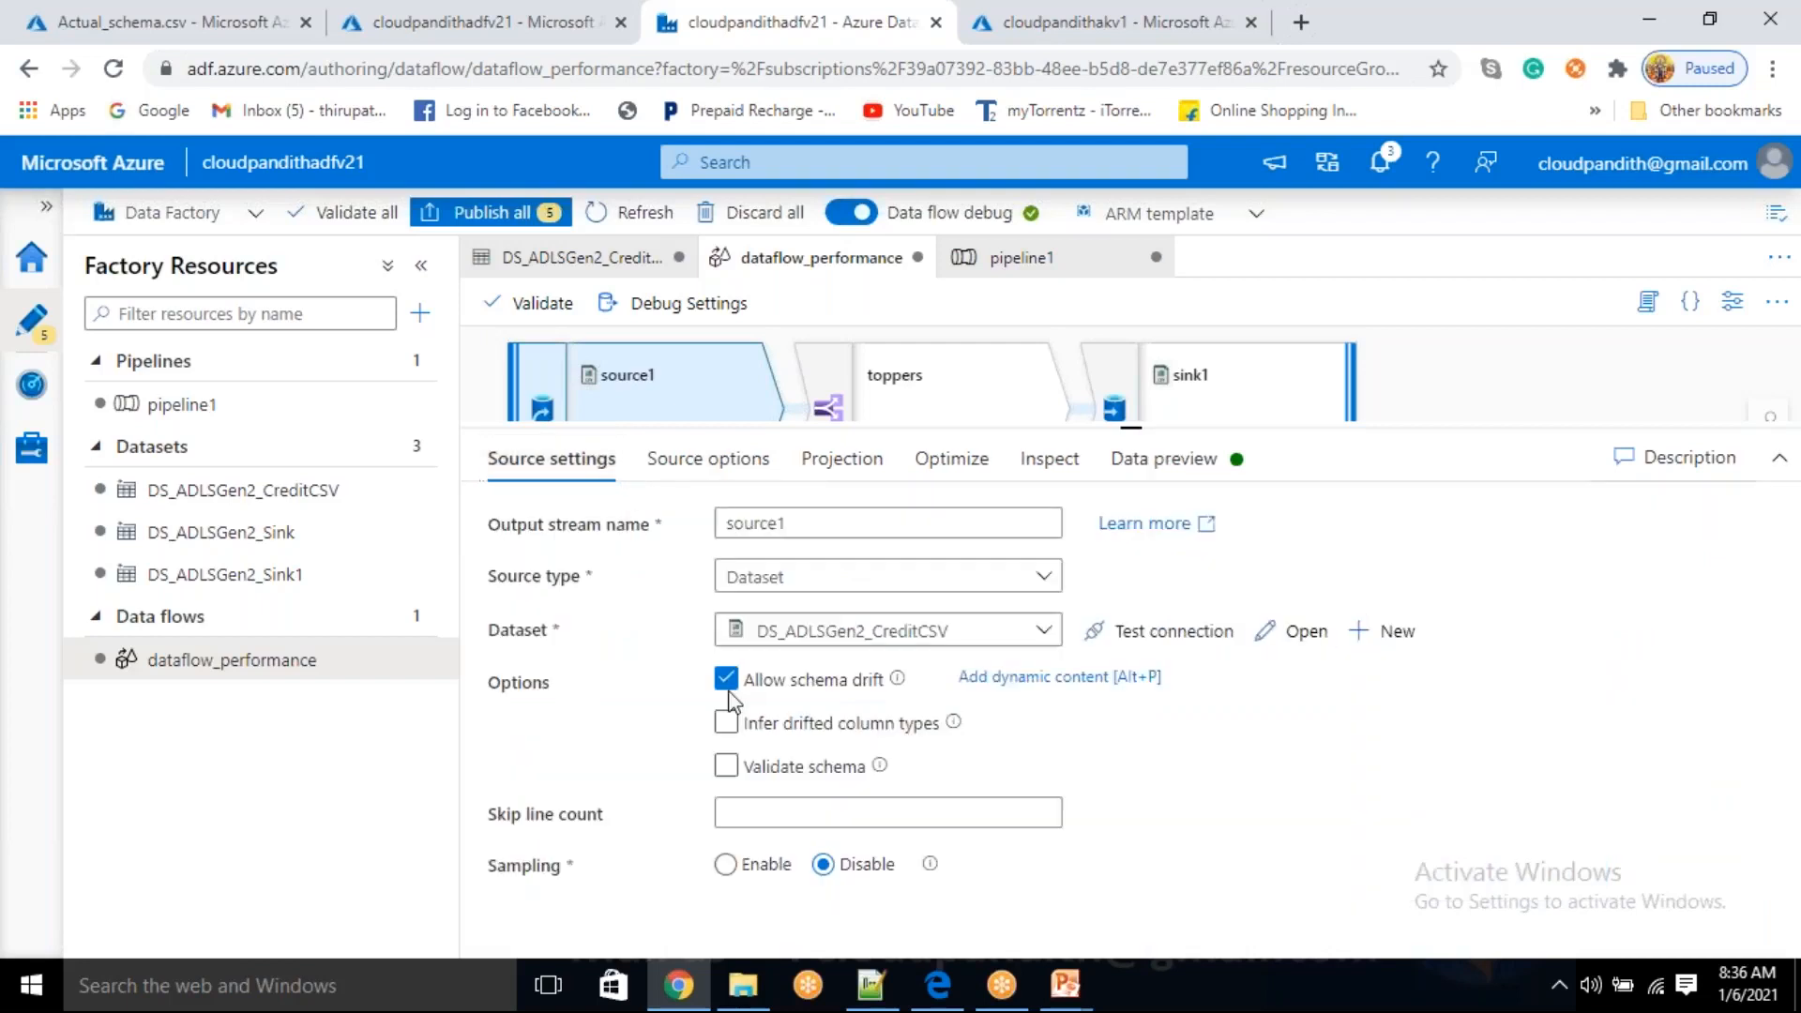
pyautogui.click(1176, 473)
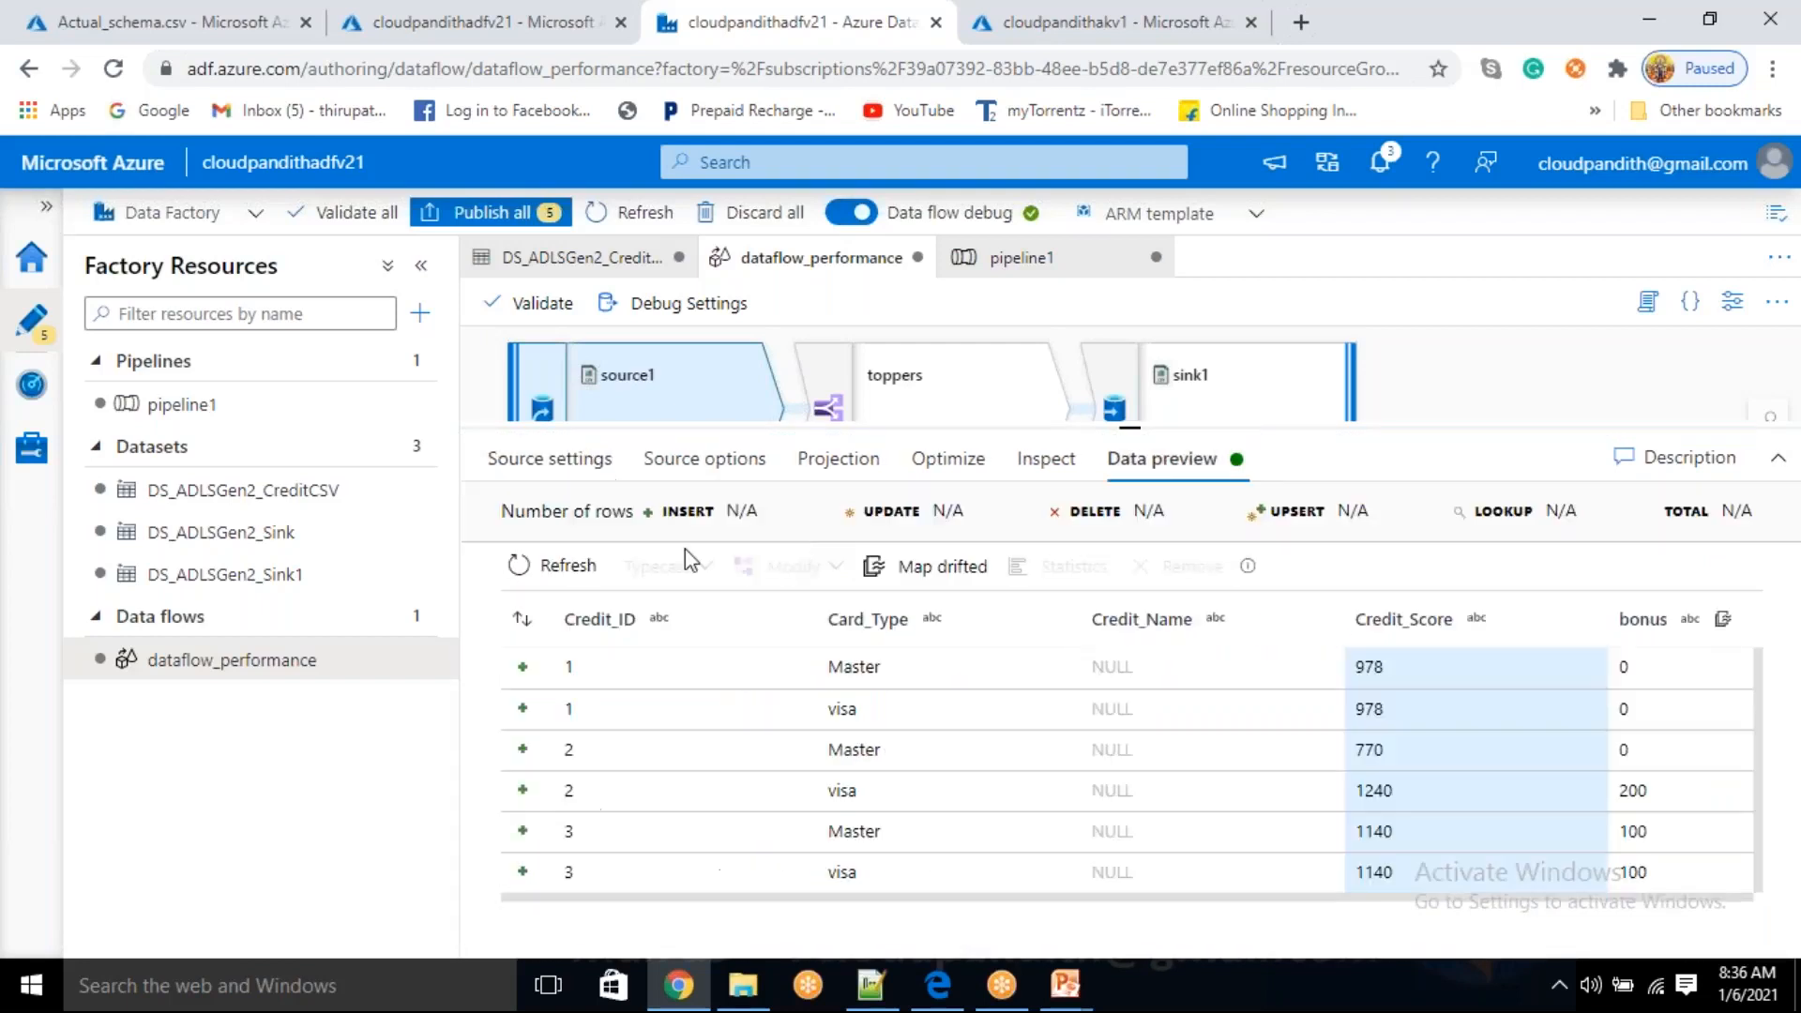
pyautogui.click(559, 565)
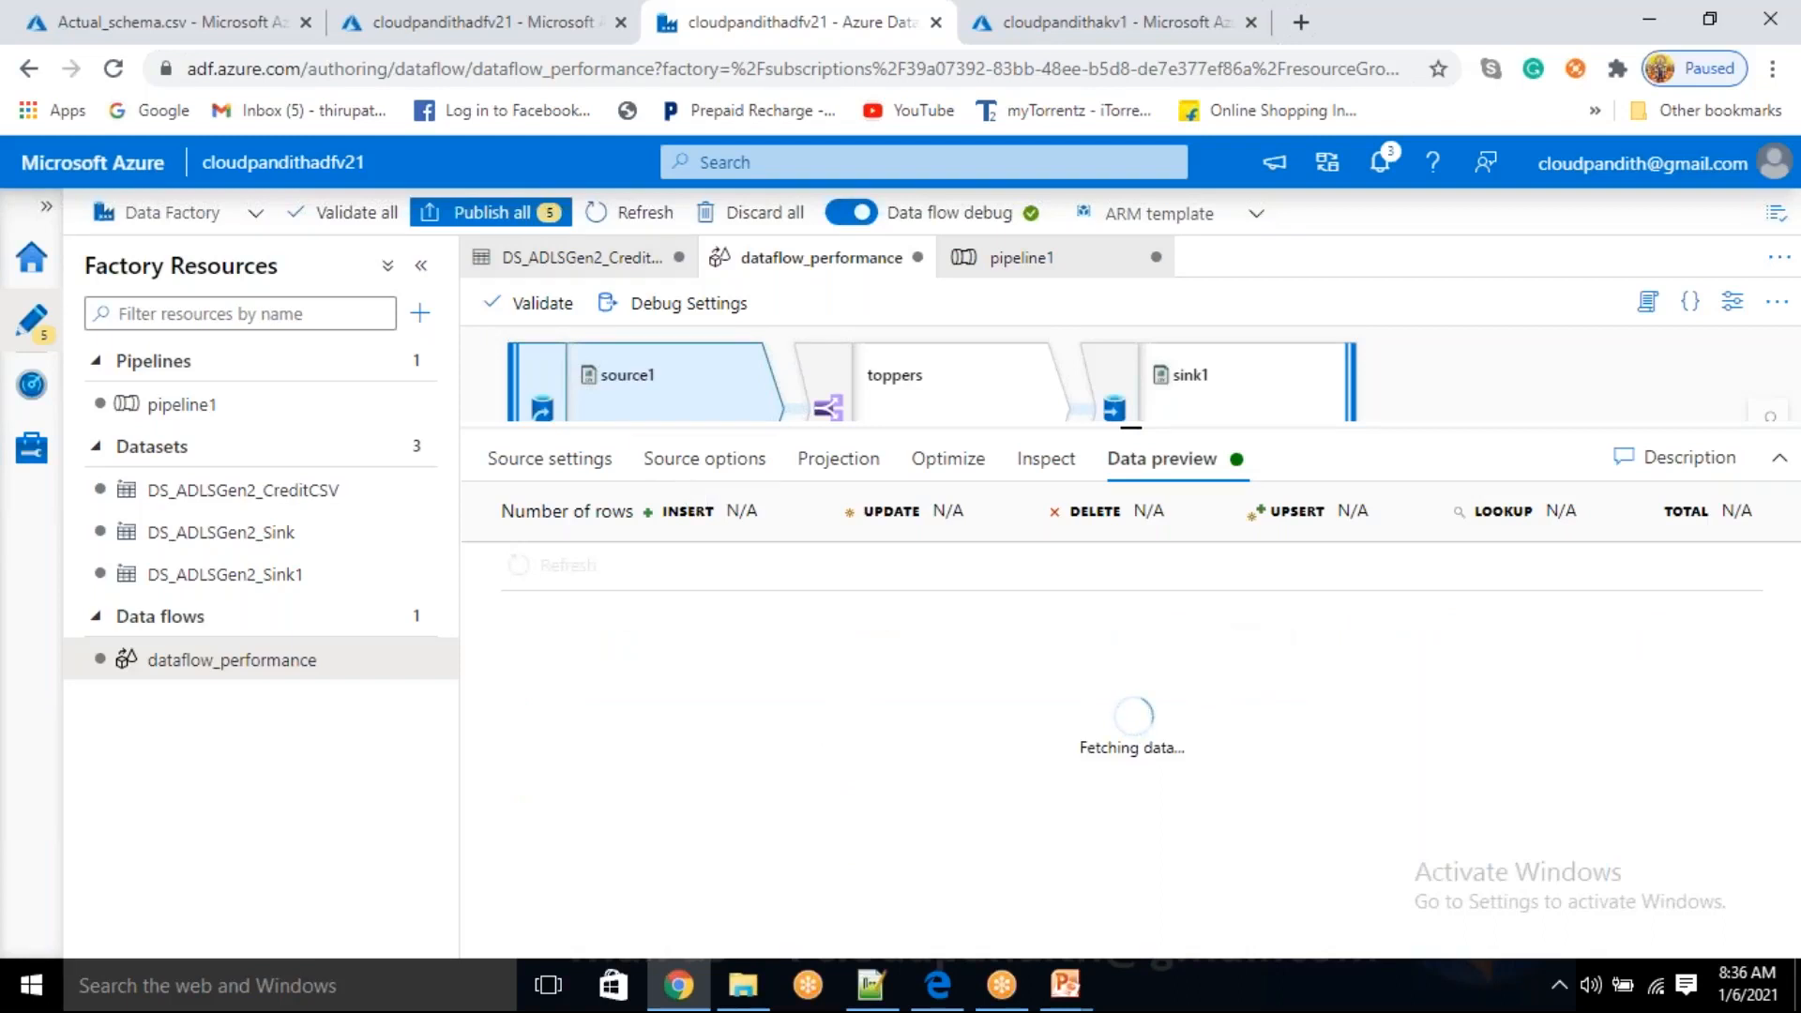
pyautogui.click(586, 462)
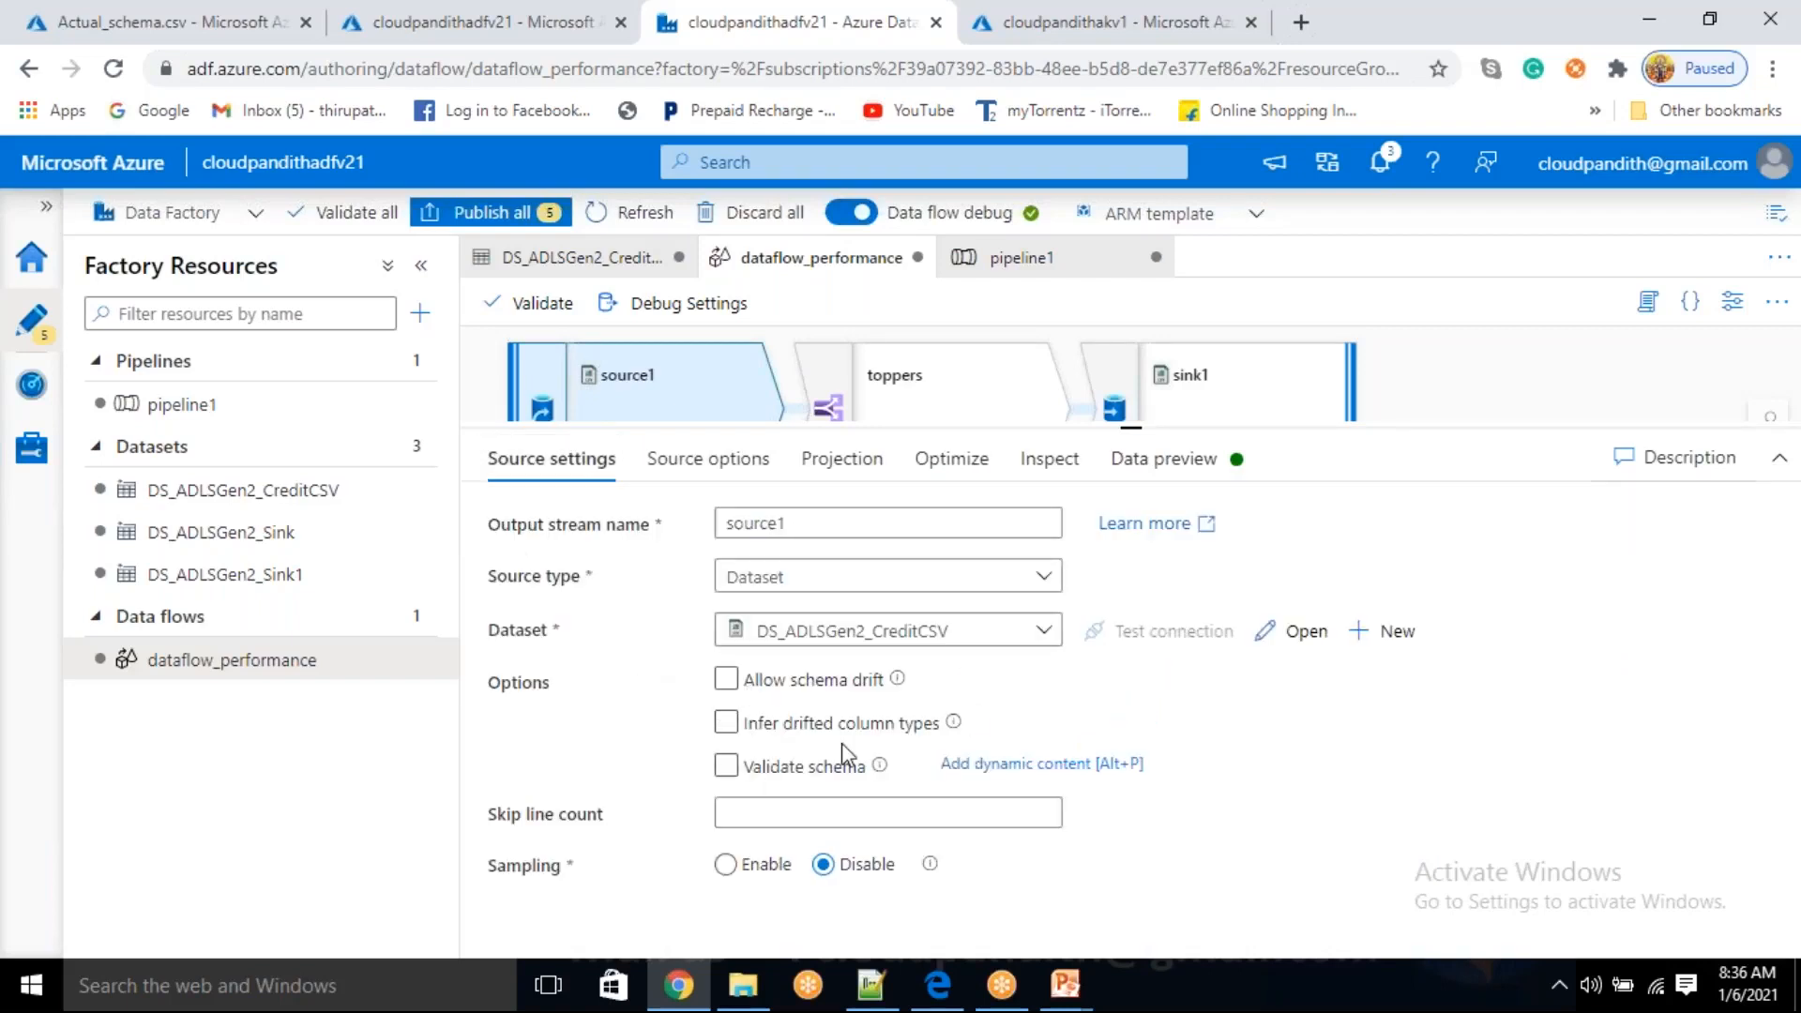
pyautogui.click(1178, 458)
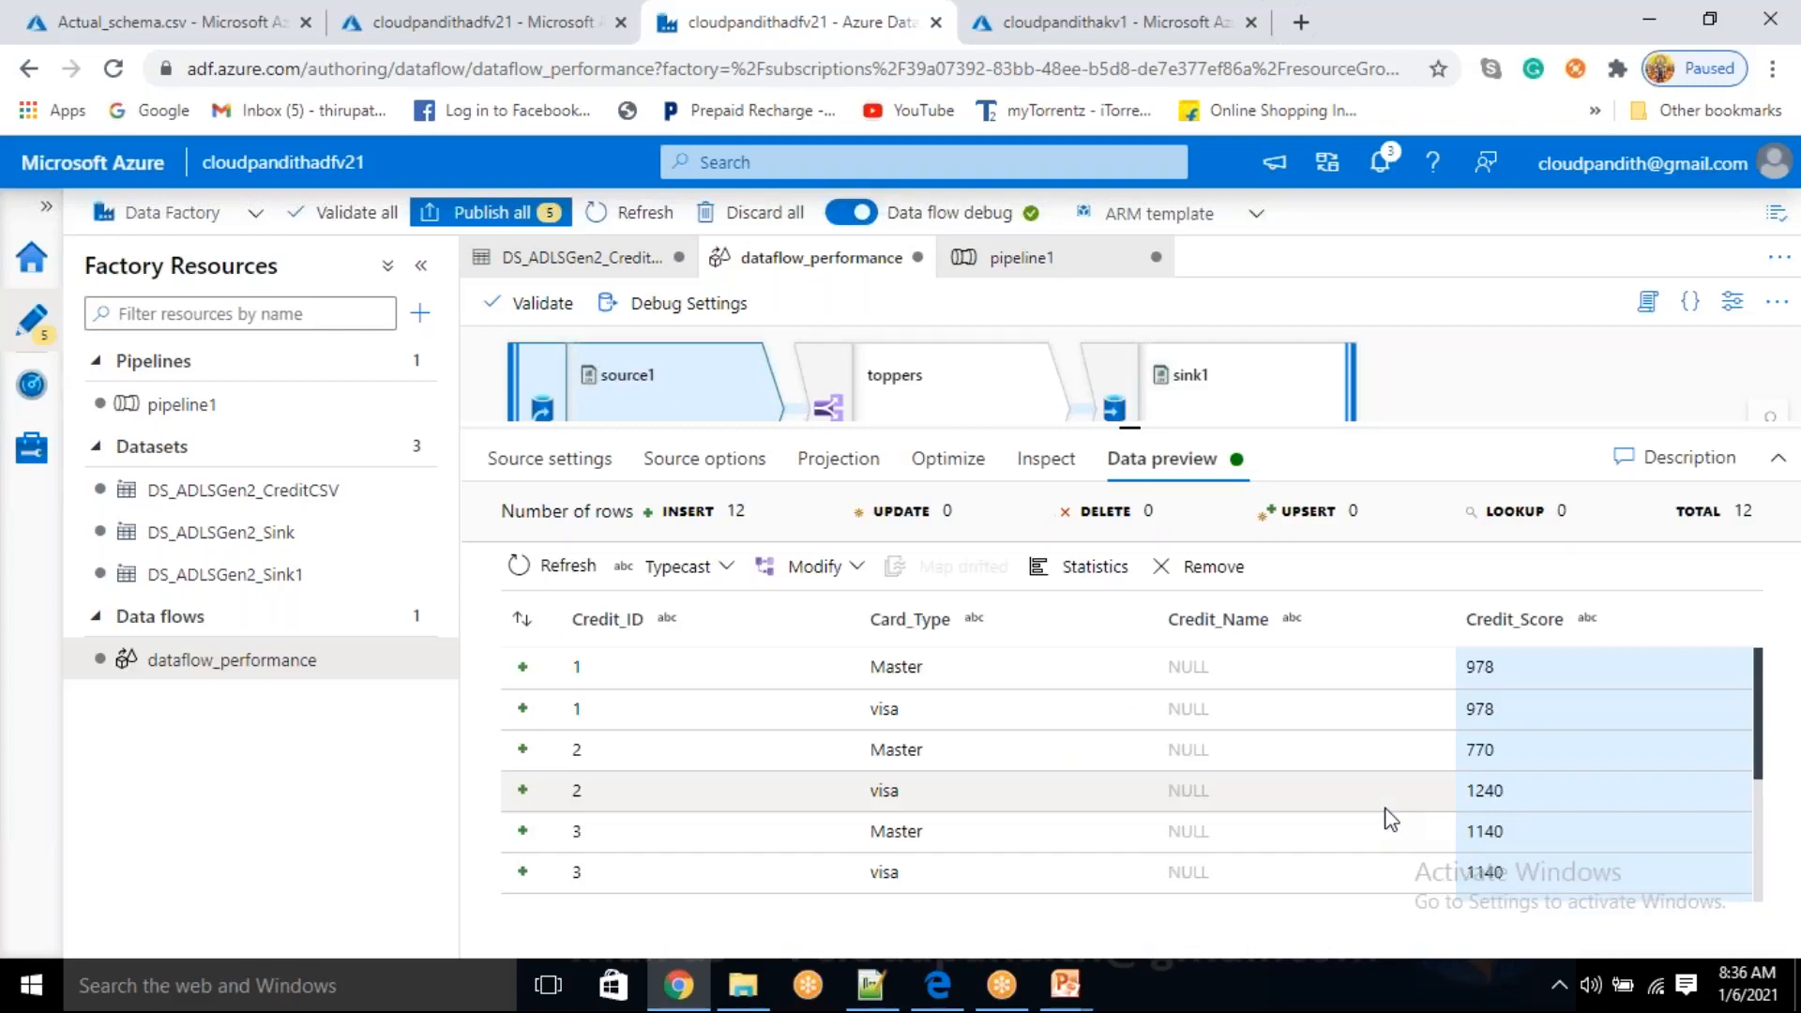
# - Examine the Credit_Name values down the rows of source1's data preview, recheck its source options and refresh the preview
pyautogui.scroll(-3, 1391, 809)
pyautogui.moveTo(1347, 804); pyautogui.dragTo(1599, 856)
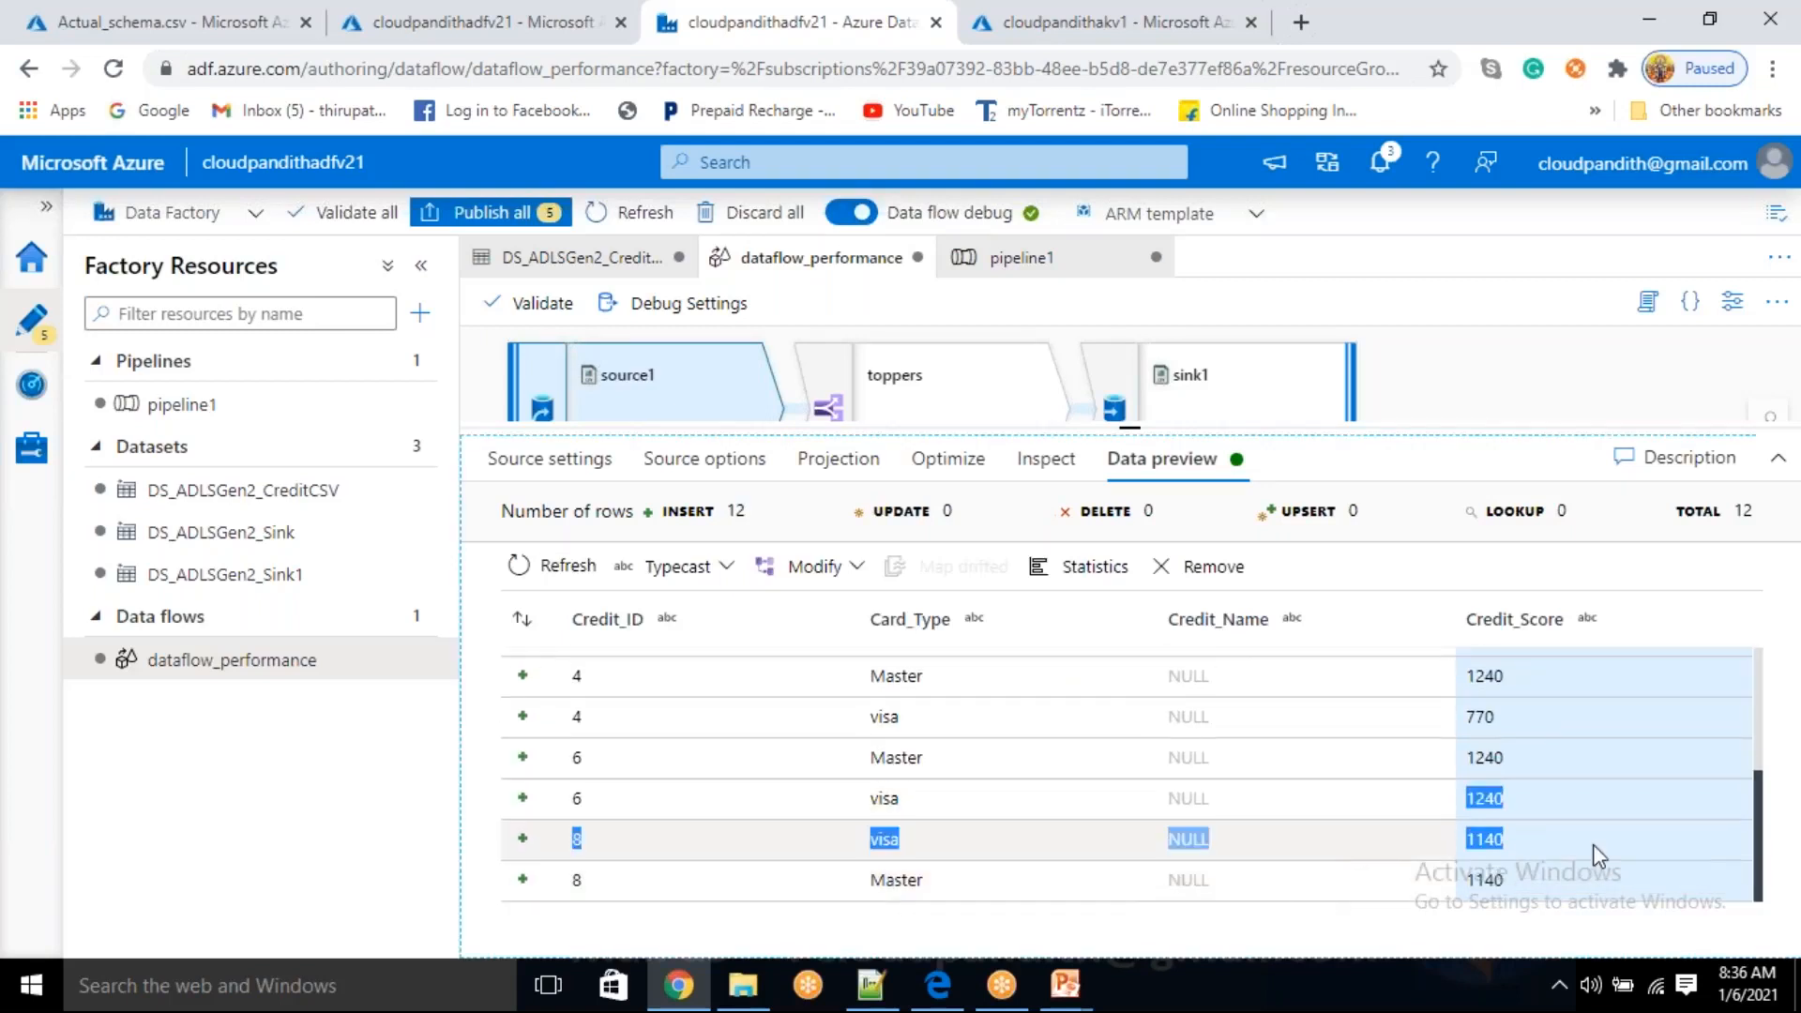
pyautogui.moveTo(1163, 718); pyautogui.dragTo(1591, 870)
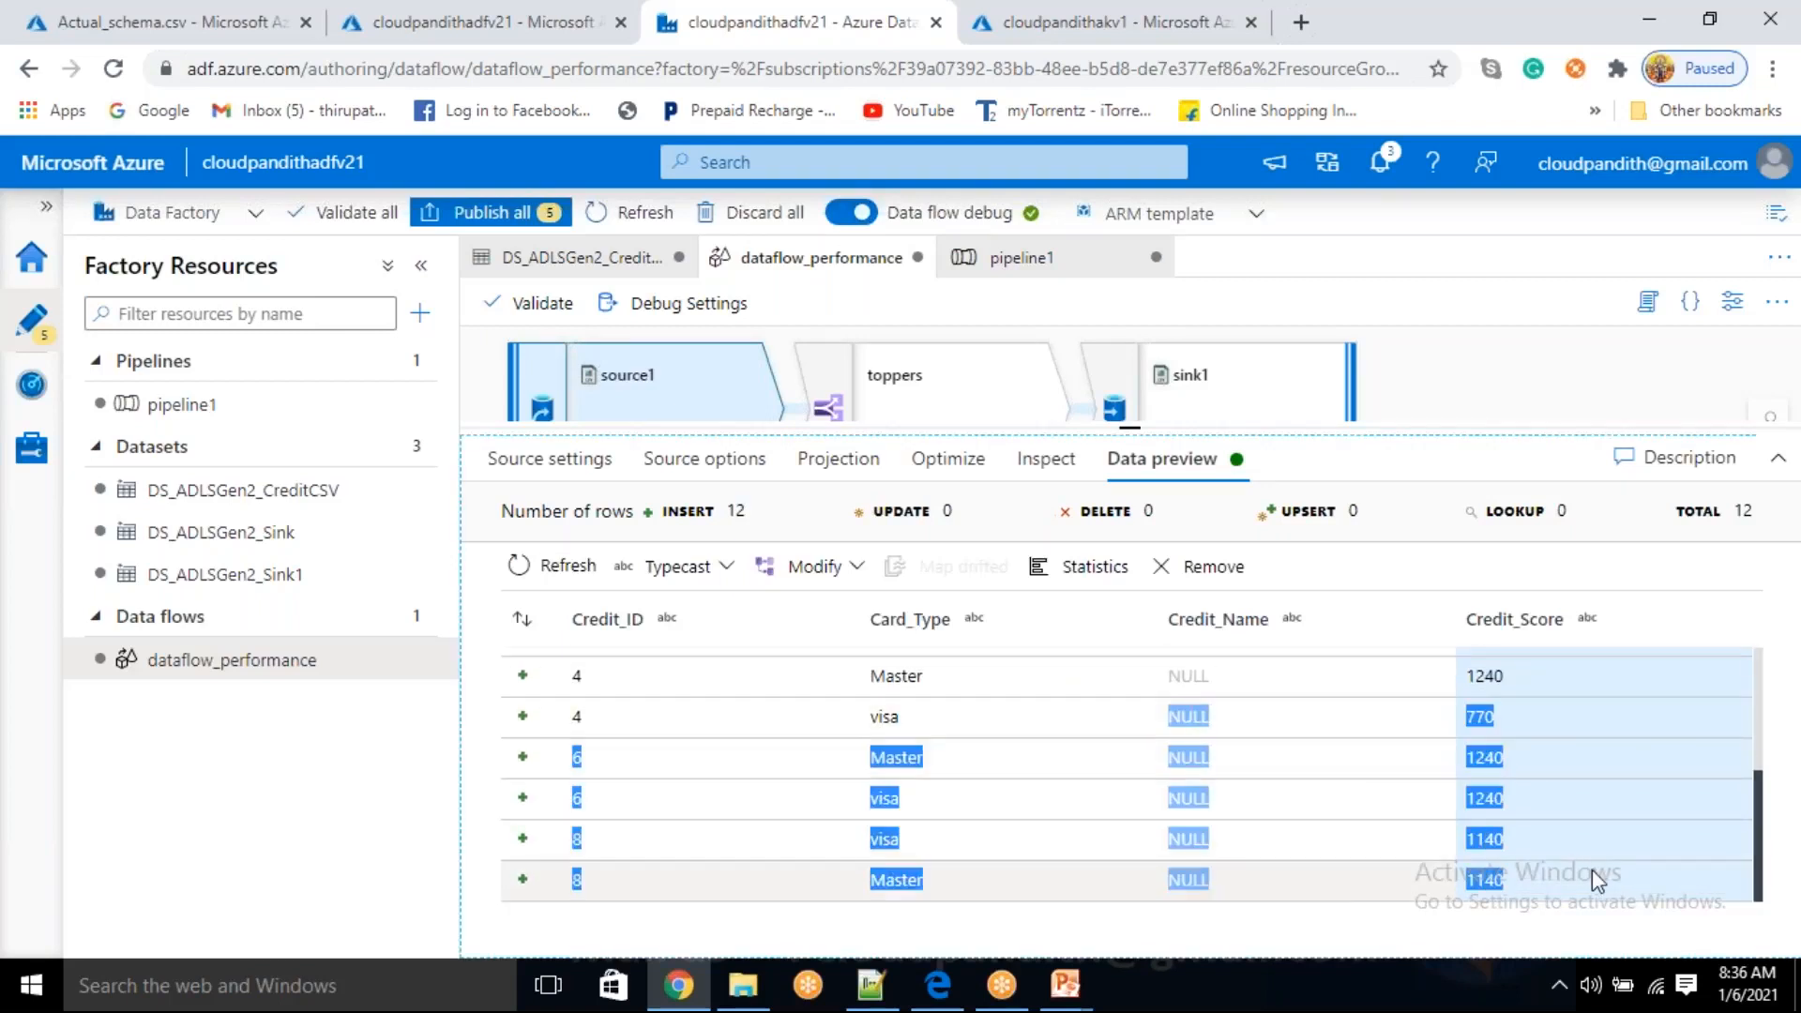
pyautogui.click(1637, 845)
pyautogui.moveTo(1231, 679); pyautogui.dragTo(1312, 813)
pyautogui.click(523, 475)
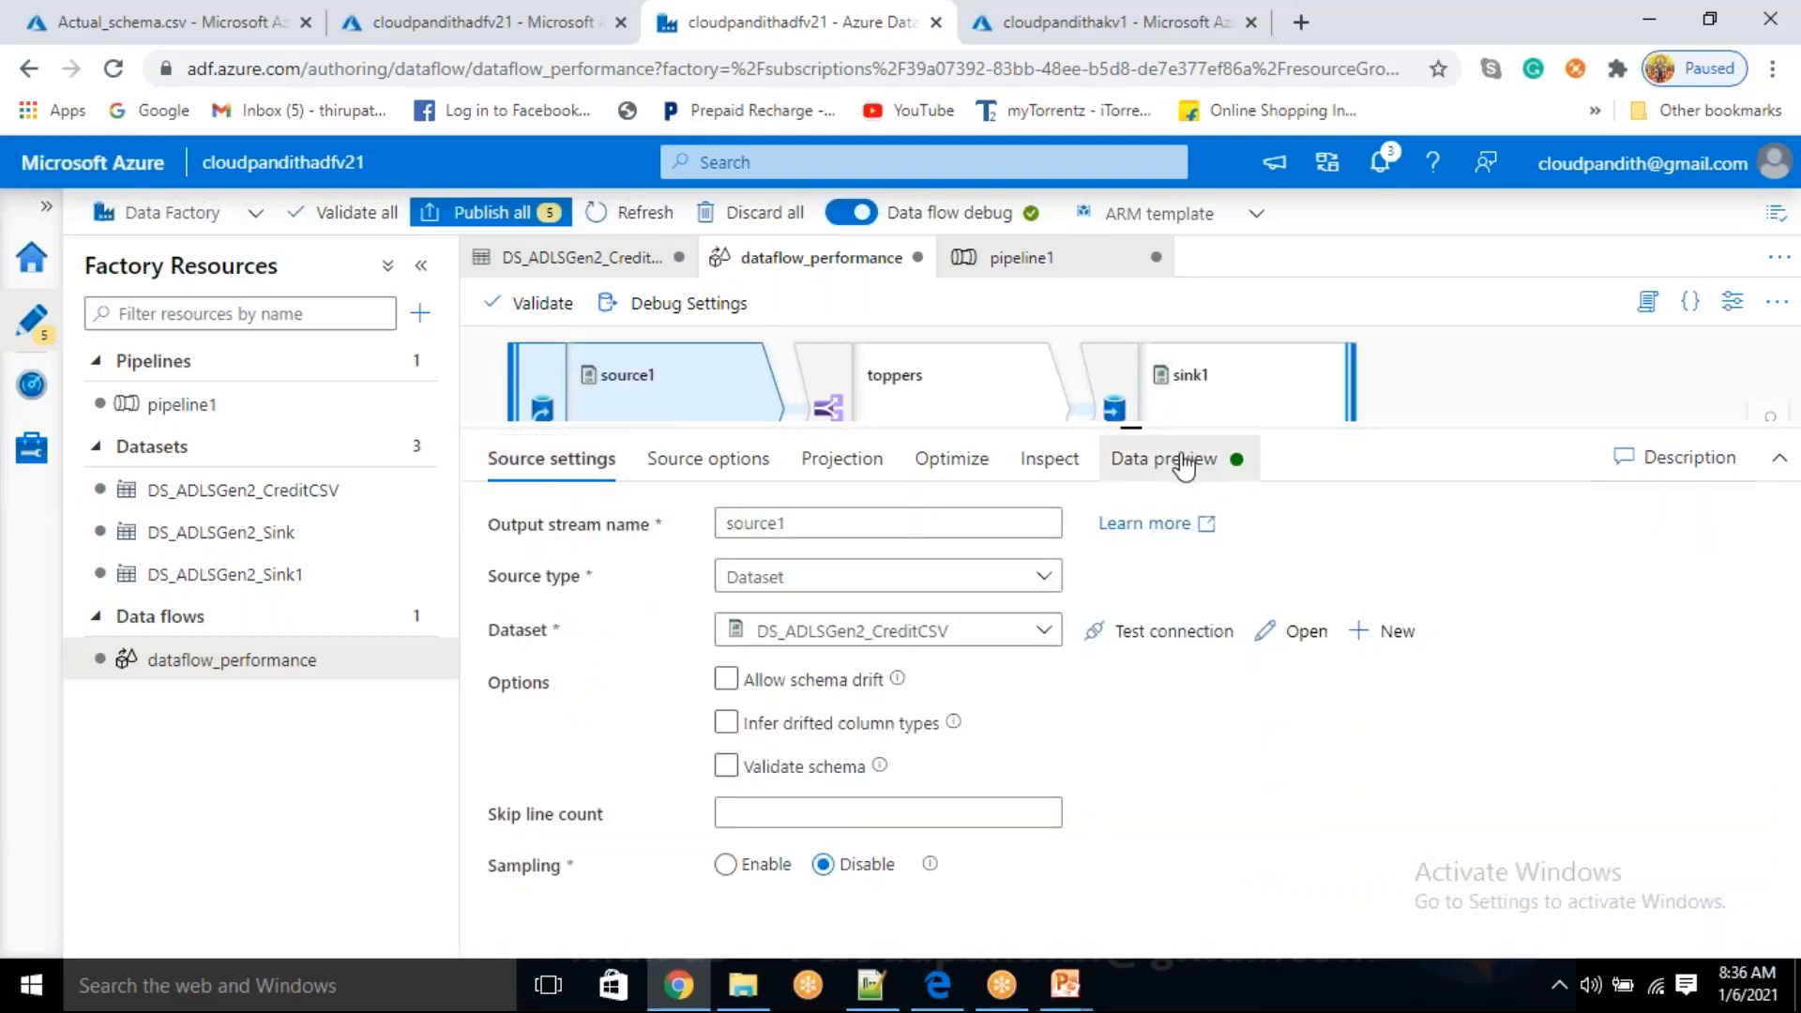
pyautogui.click(1184, 462)
pyautogui.moveTo(1247, 675); pyautogui.dragTo(1199, 674)
pyautogui.click(1205, 724)
pyautogui.moveTo(1200, 832); pyautogui.dragTo(1197, 842)
pyautogui.doubleClick(1188, 871)
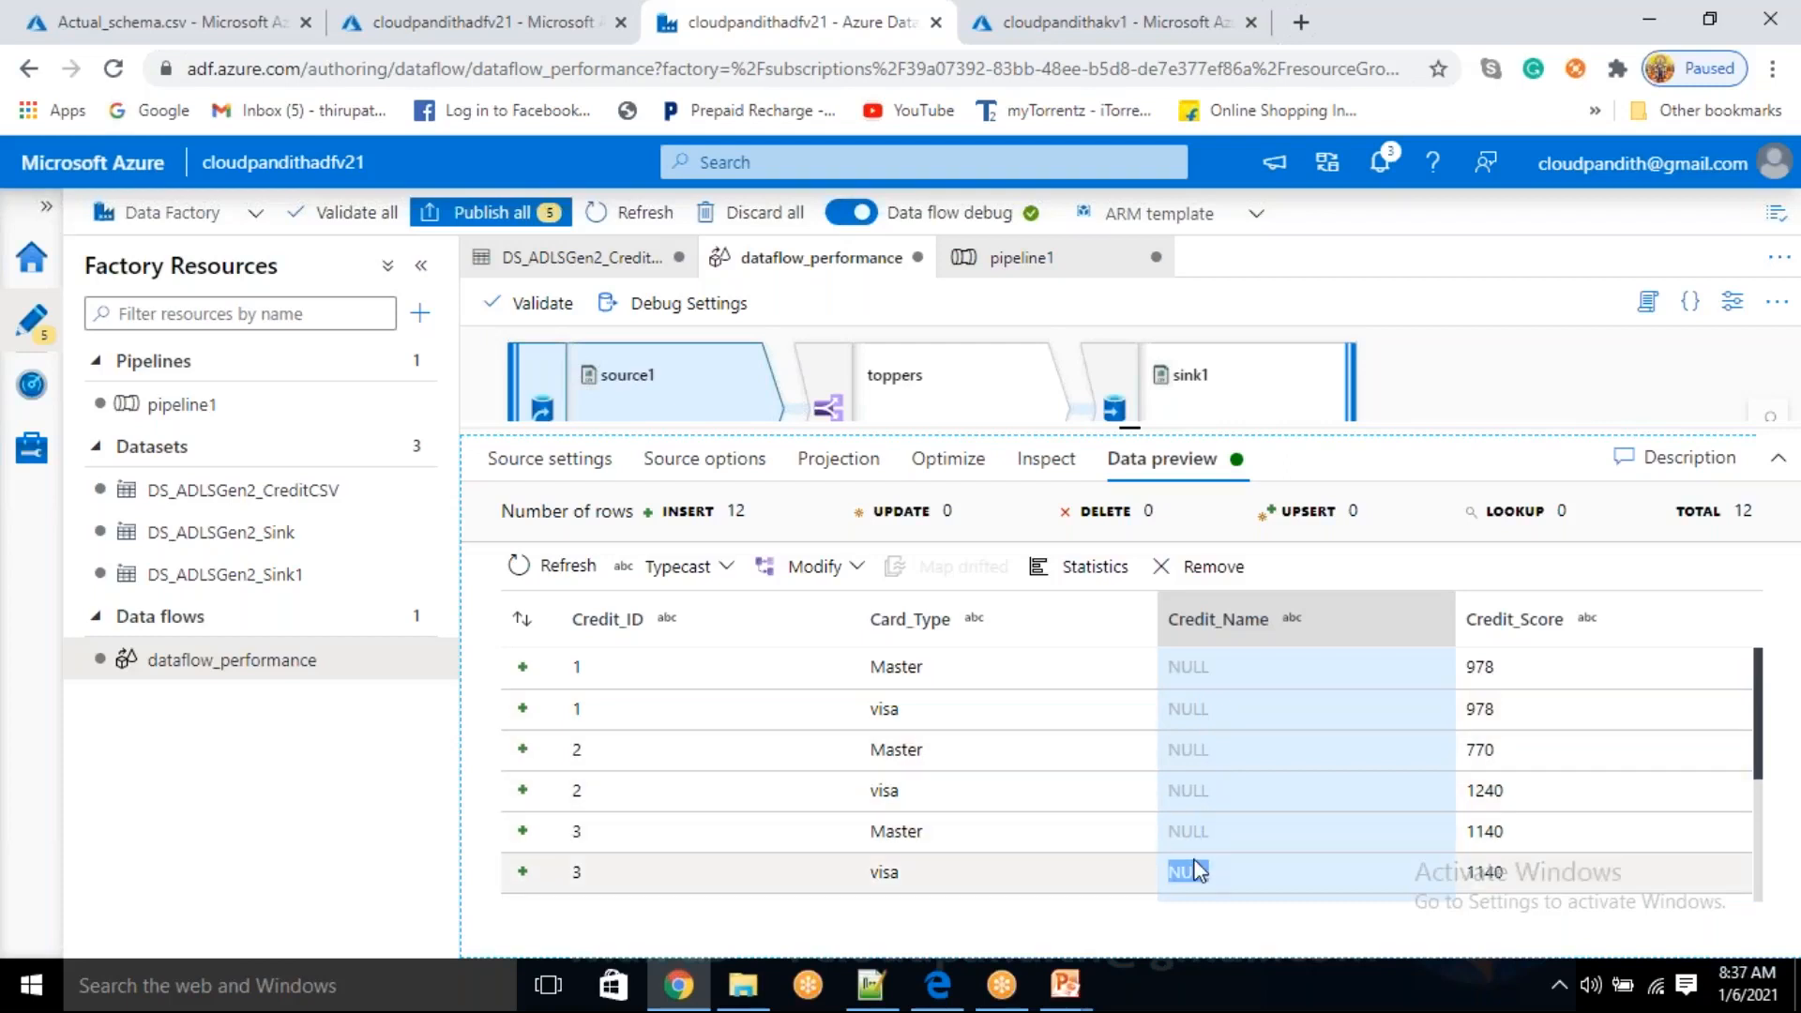
pyautogui.click(554, 564)
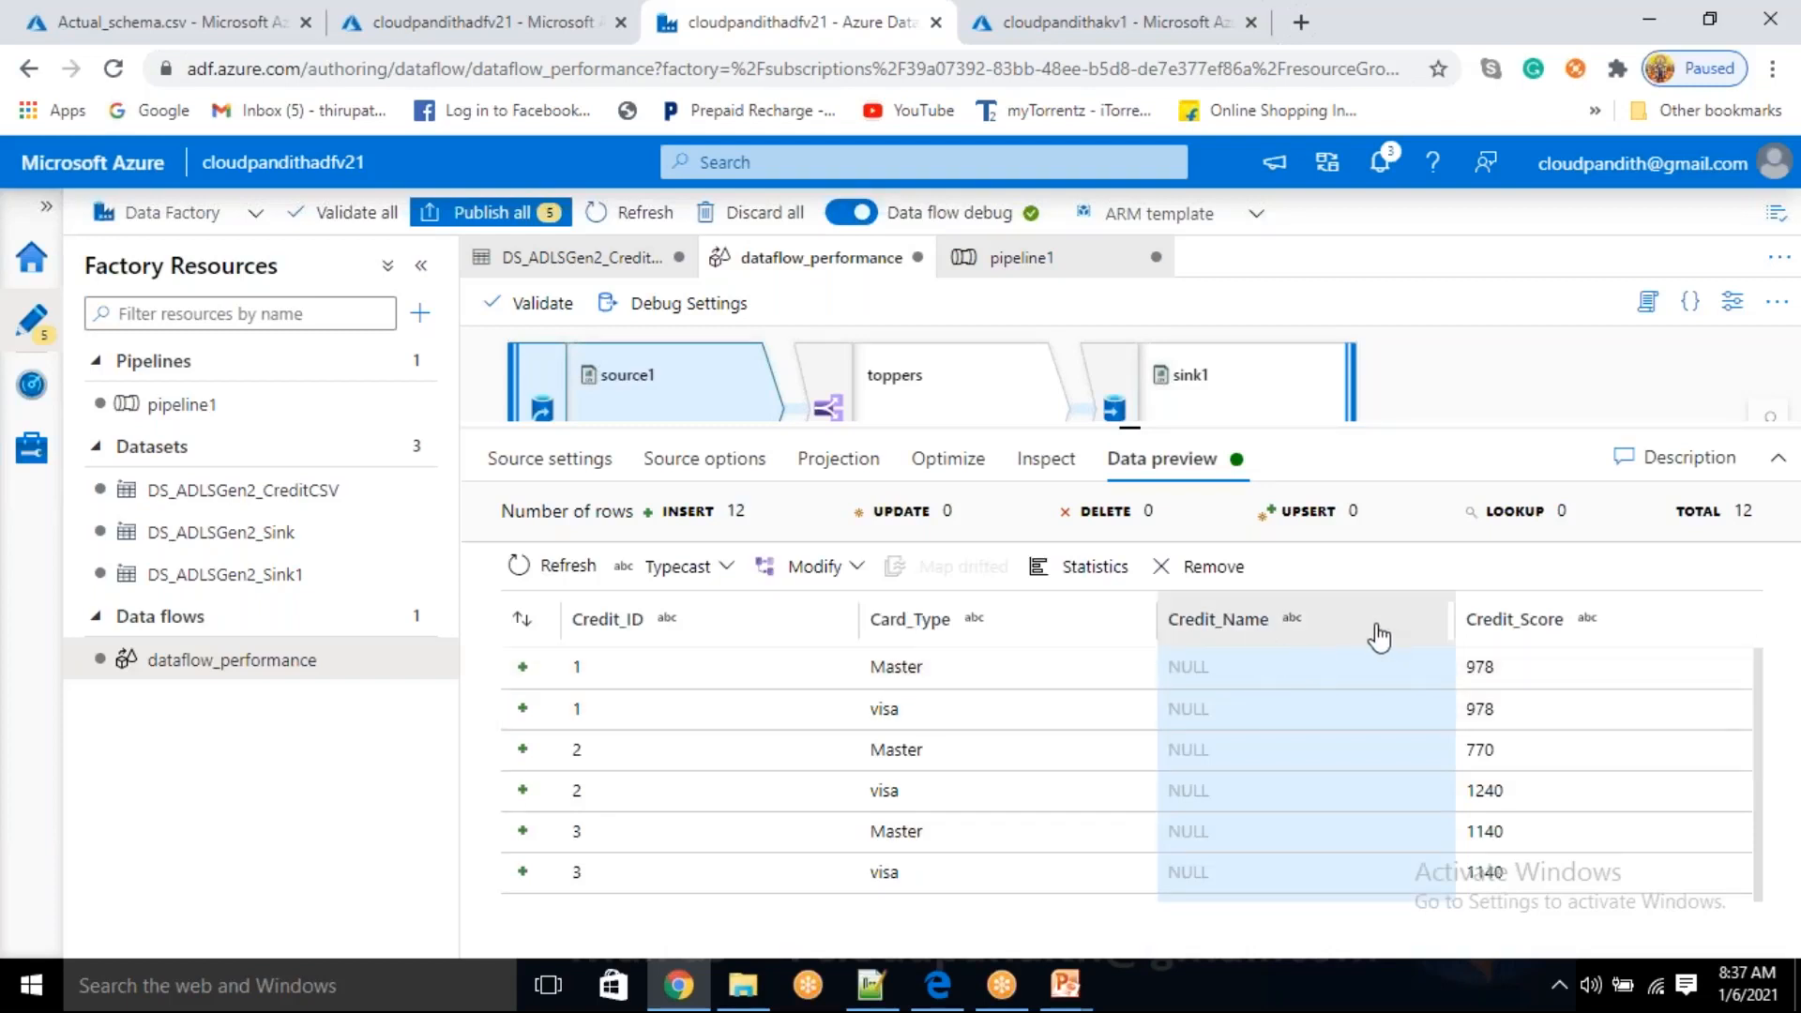
# - Review source1's settings and detect the data types of its columns in the projection
pyautogui.click(608, 466)
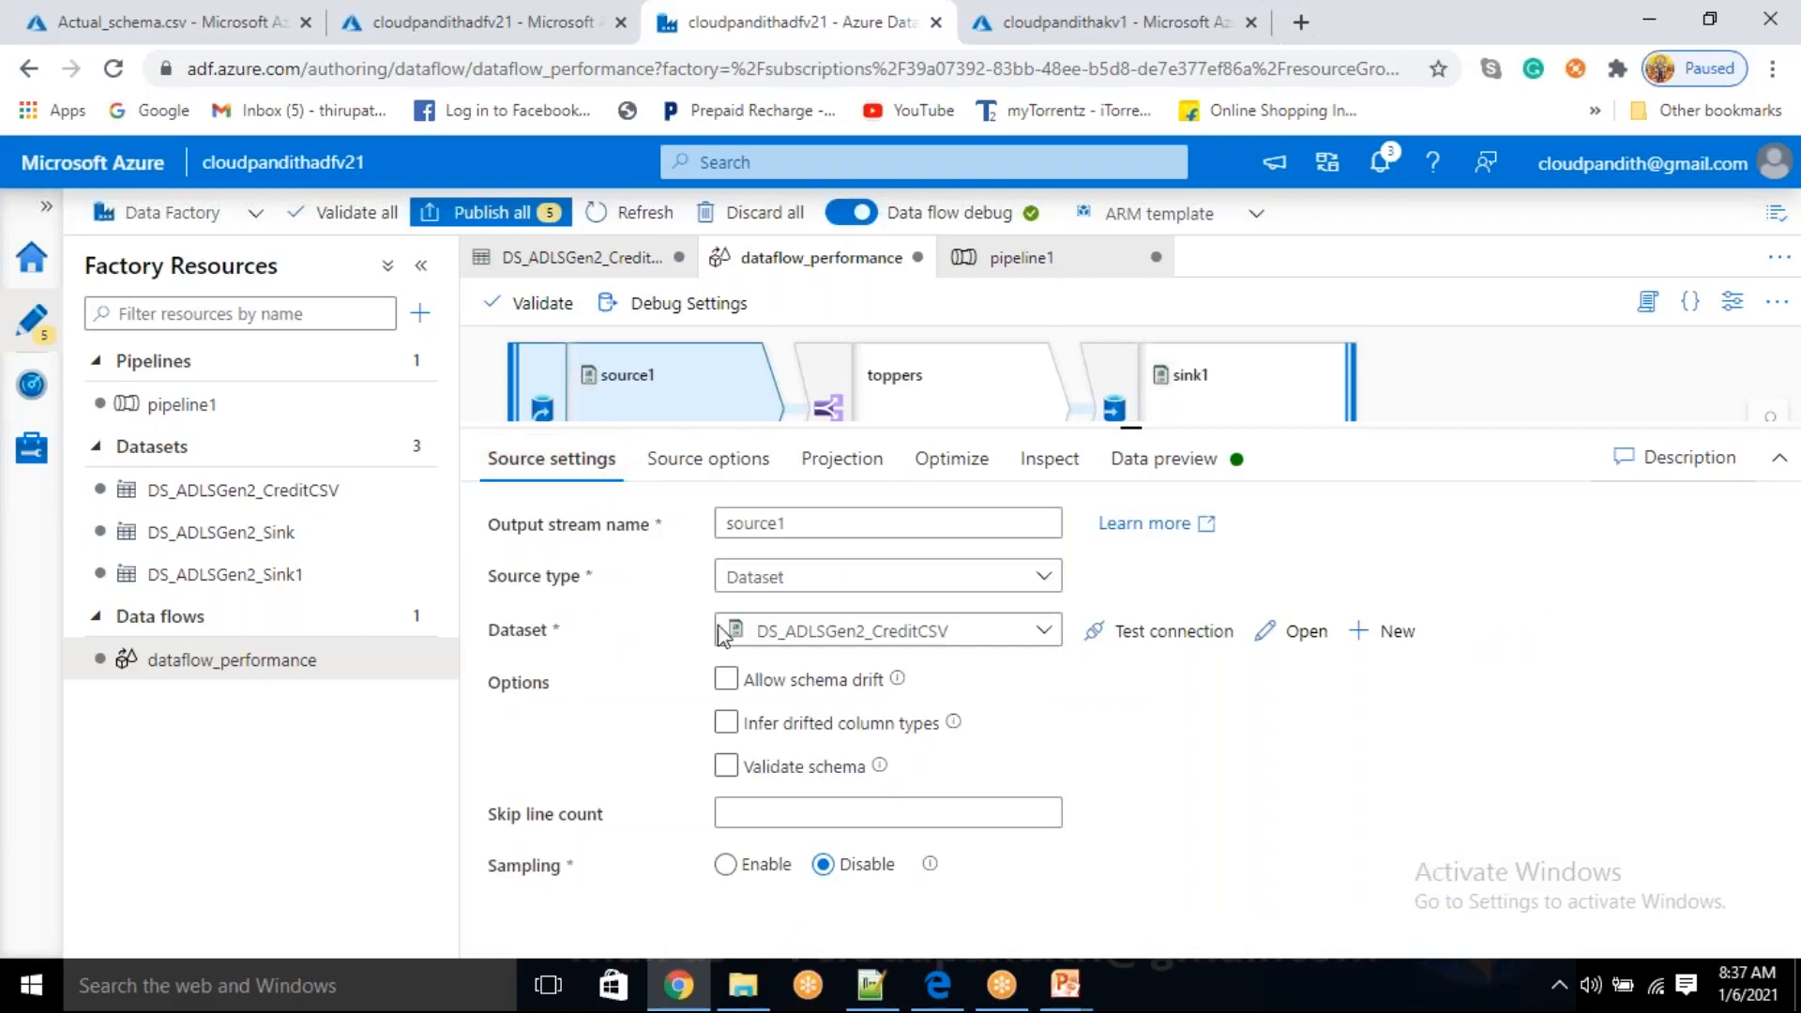
pyautogui.click(860, 481)
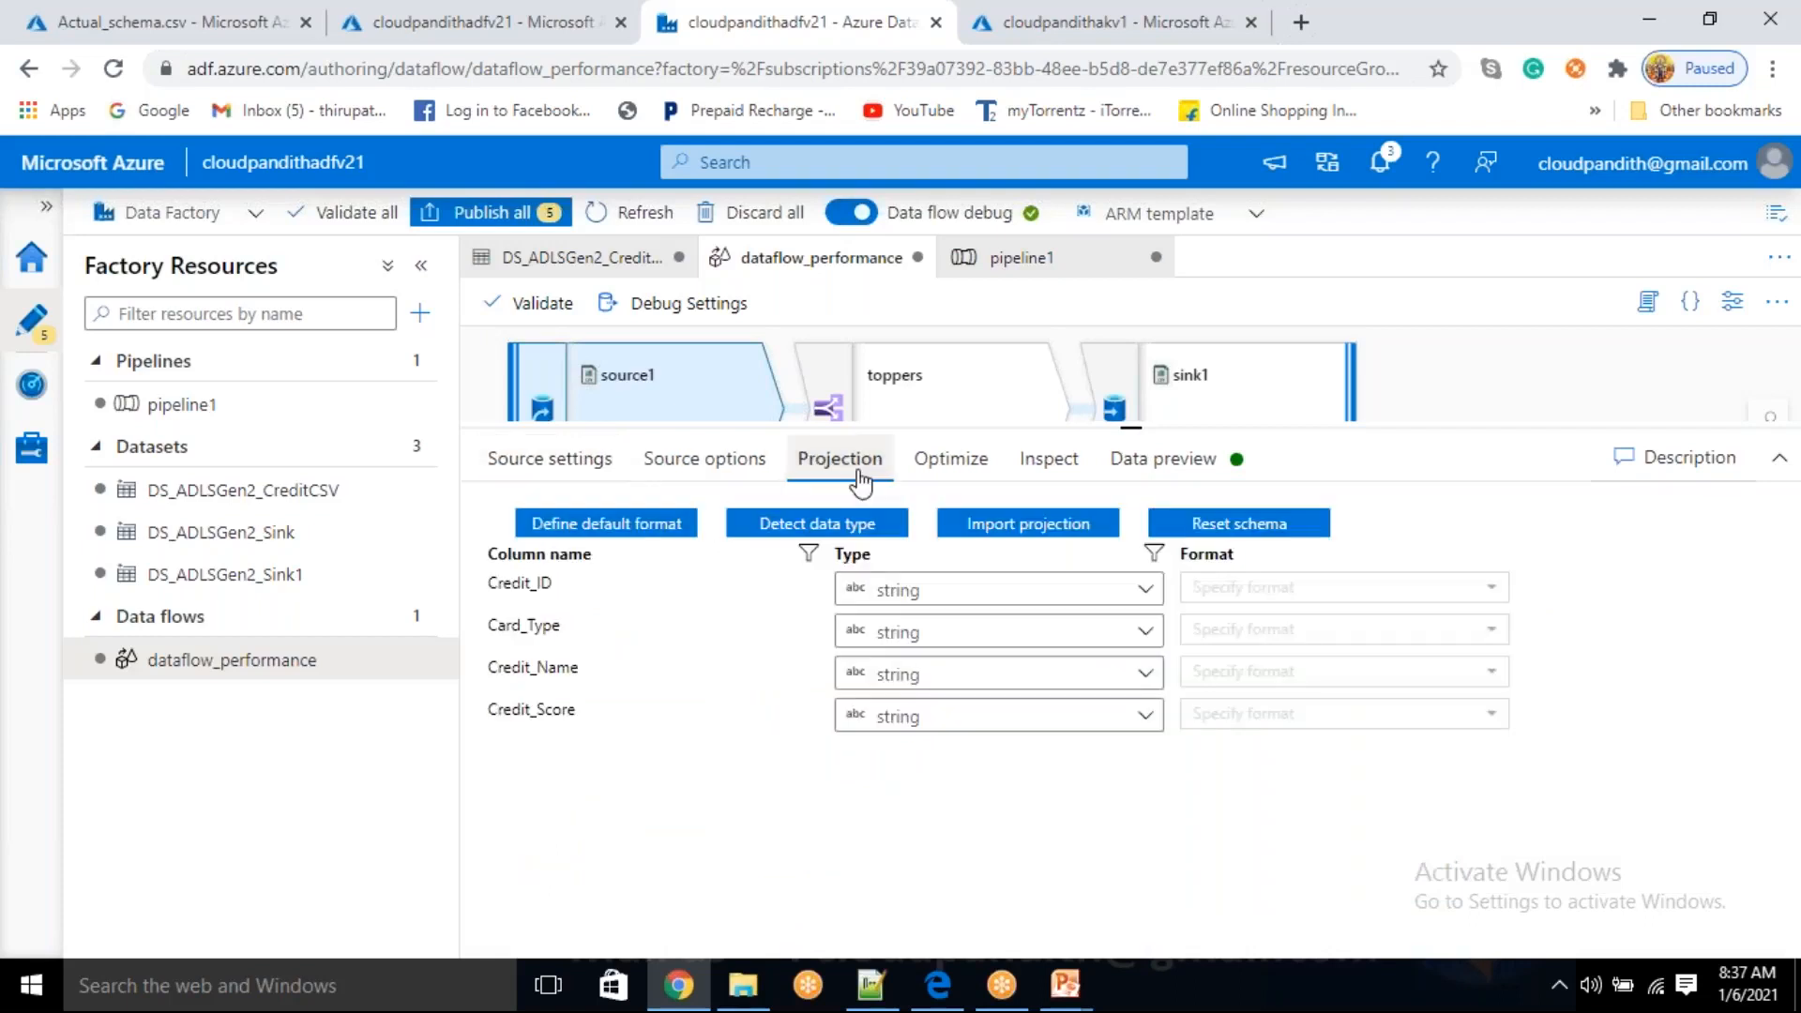
pyautogui.click(802, 526)
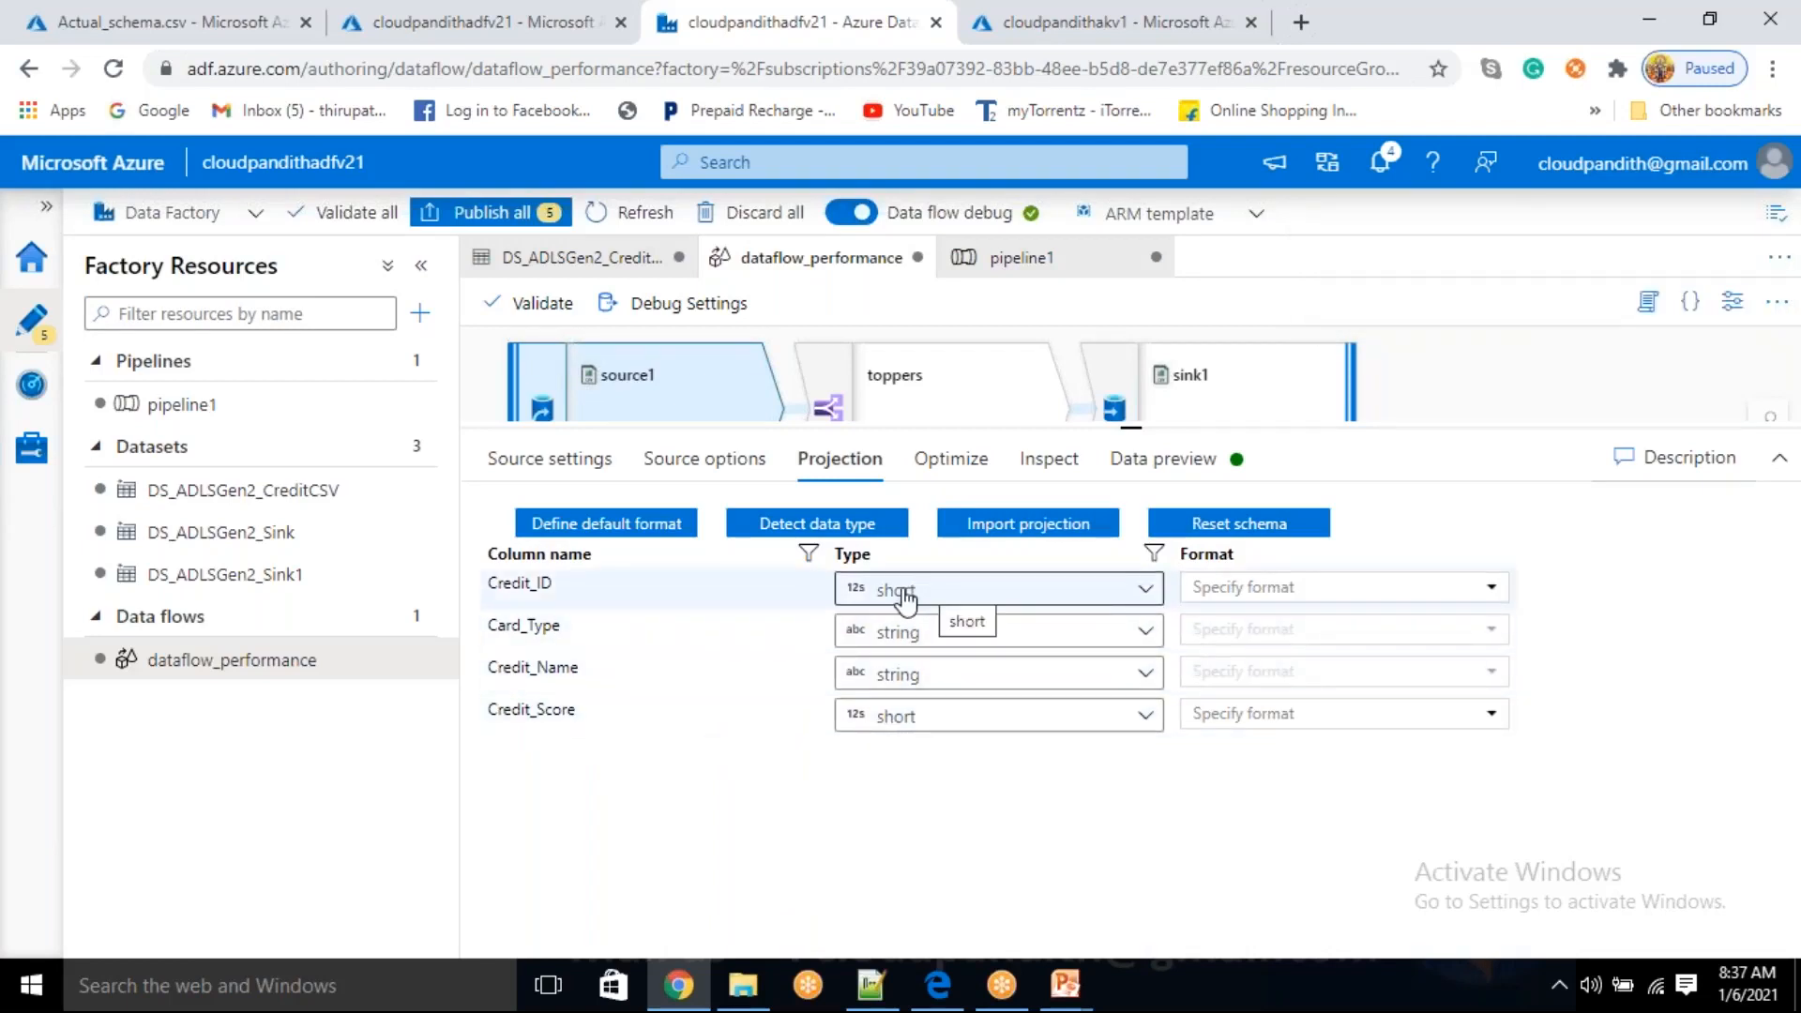
# - Set source1's default numerical whole number format to integer and detect the column data types again
pyautogui.click(612, 526)
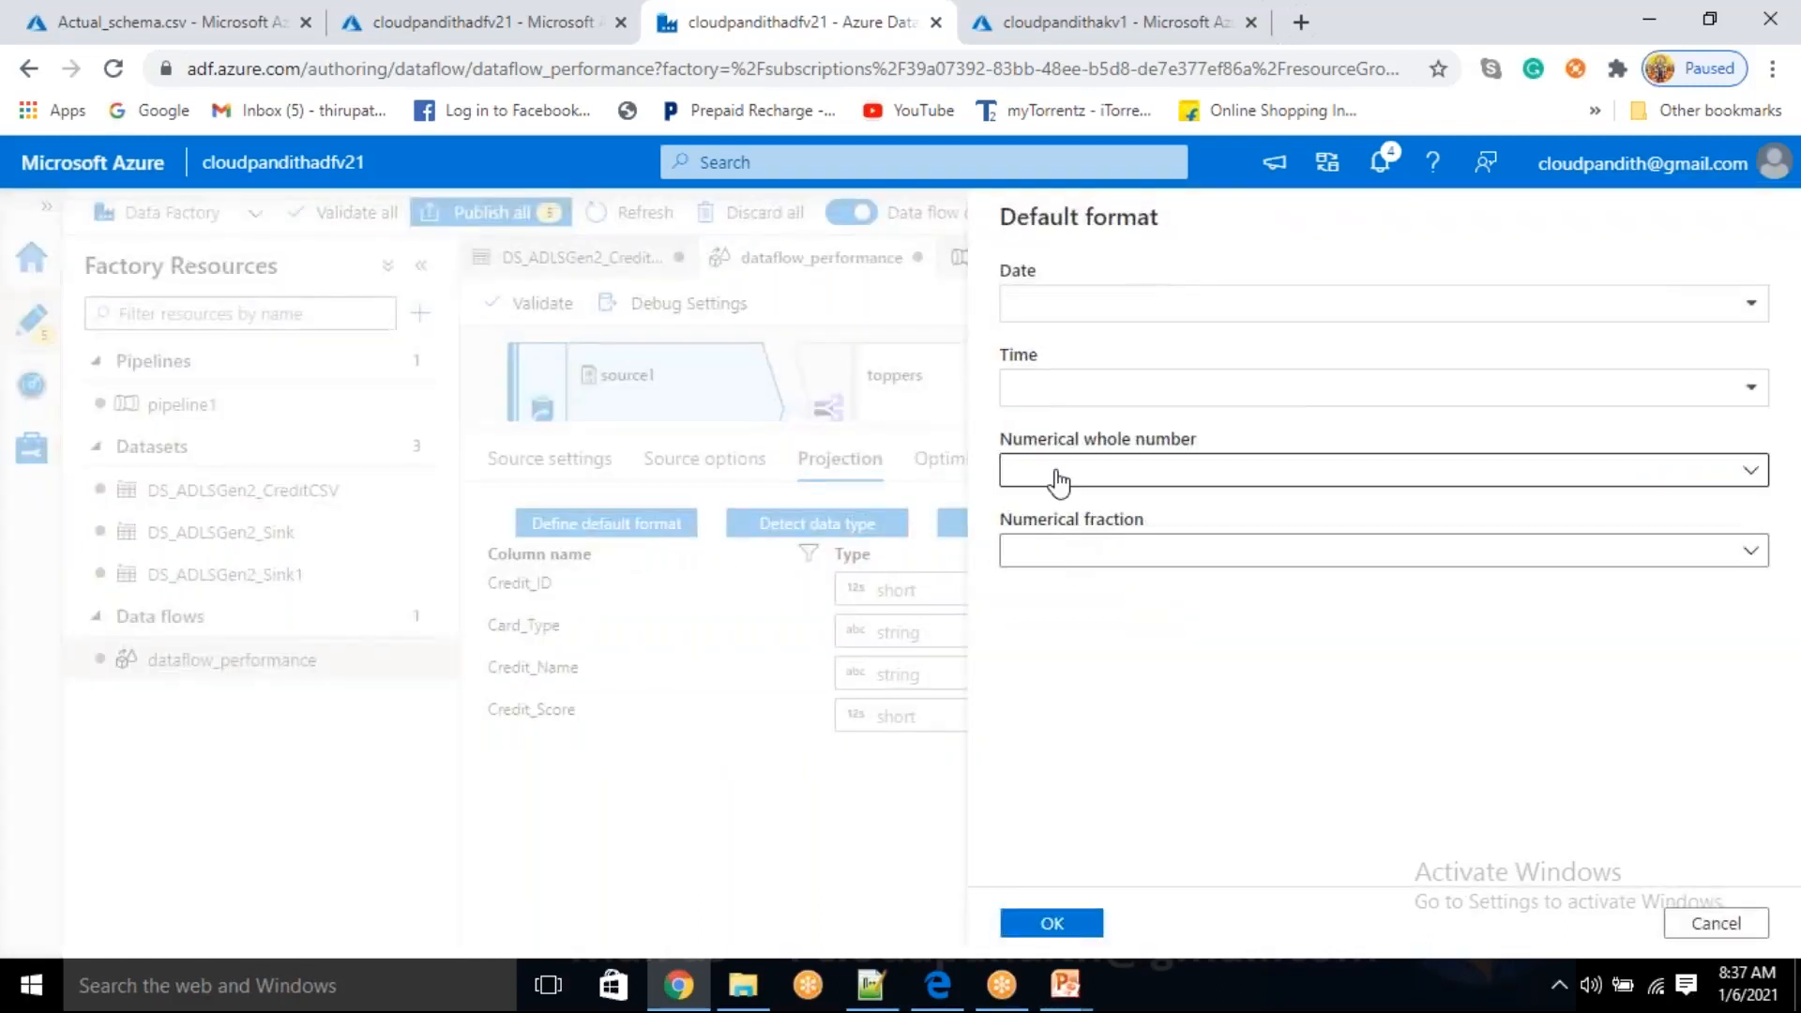
pyautogui.click(1056, 474)
pyautogui.click(1056, 557)
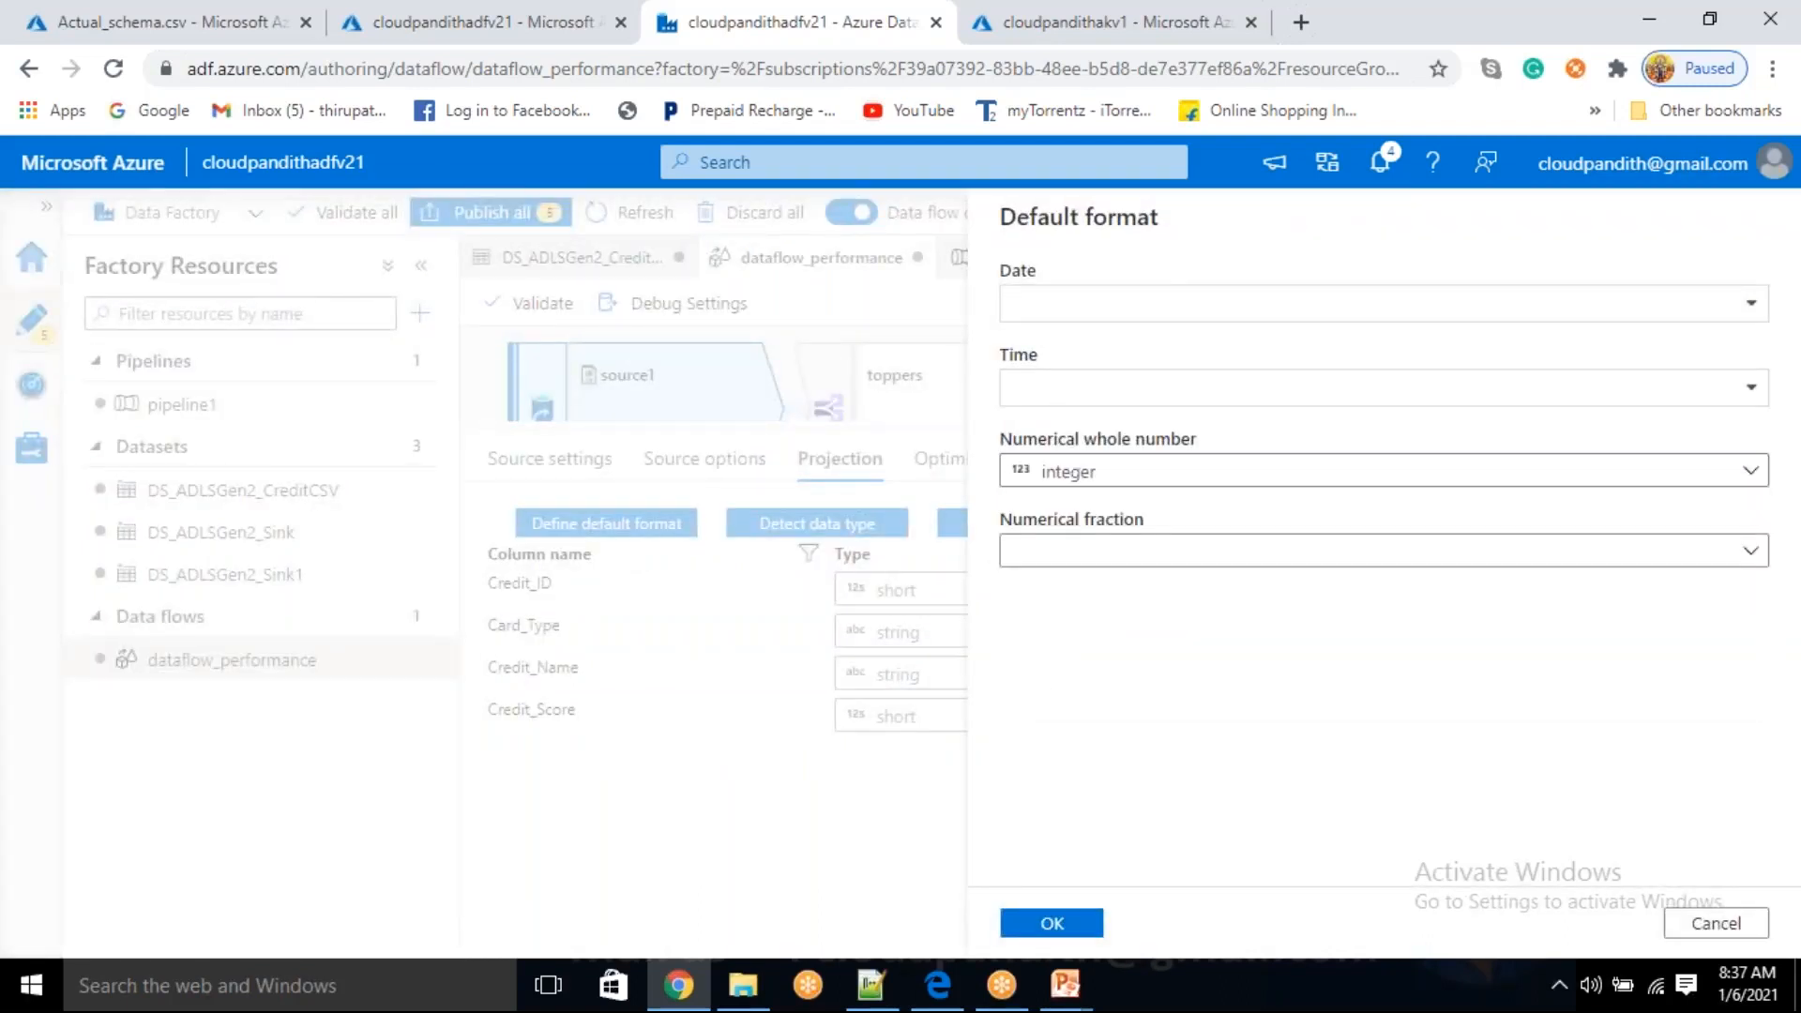
pyautogui.click(1074, 474)
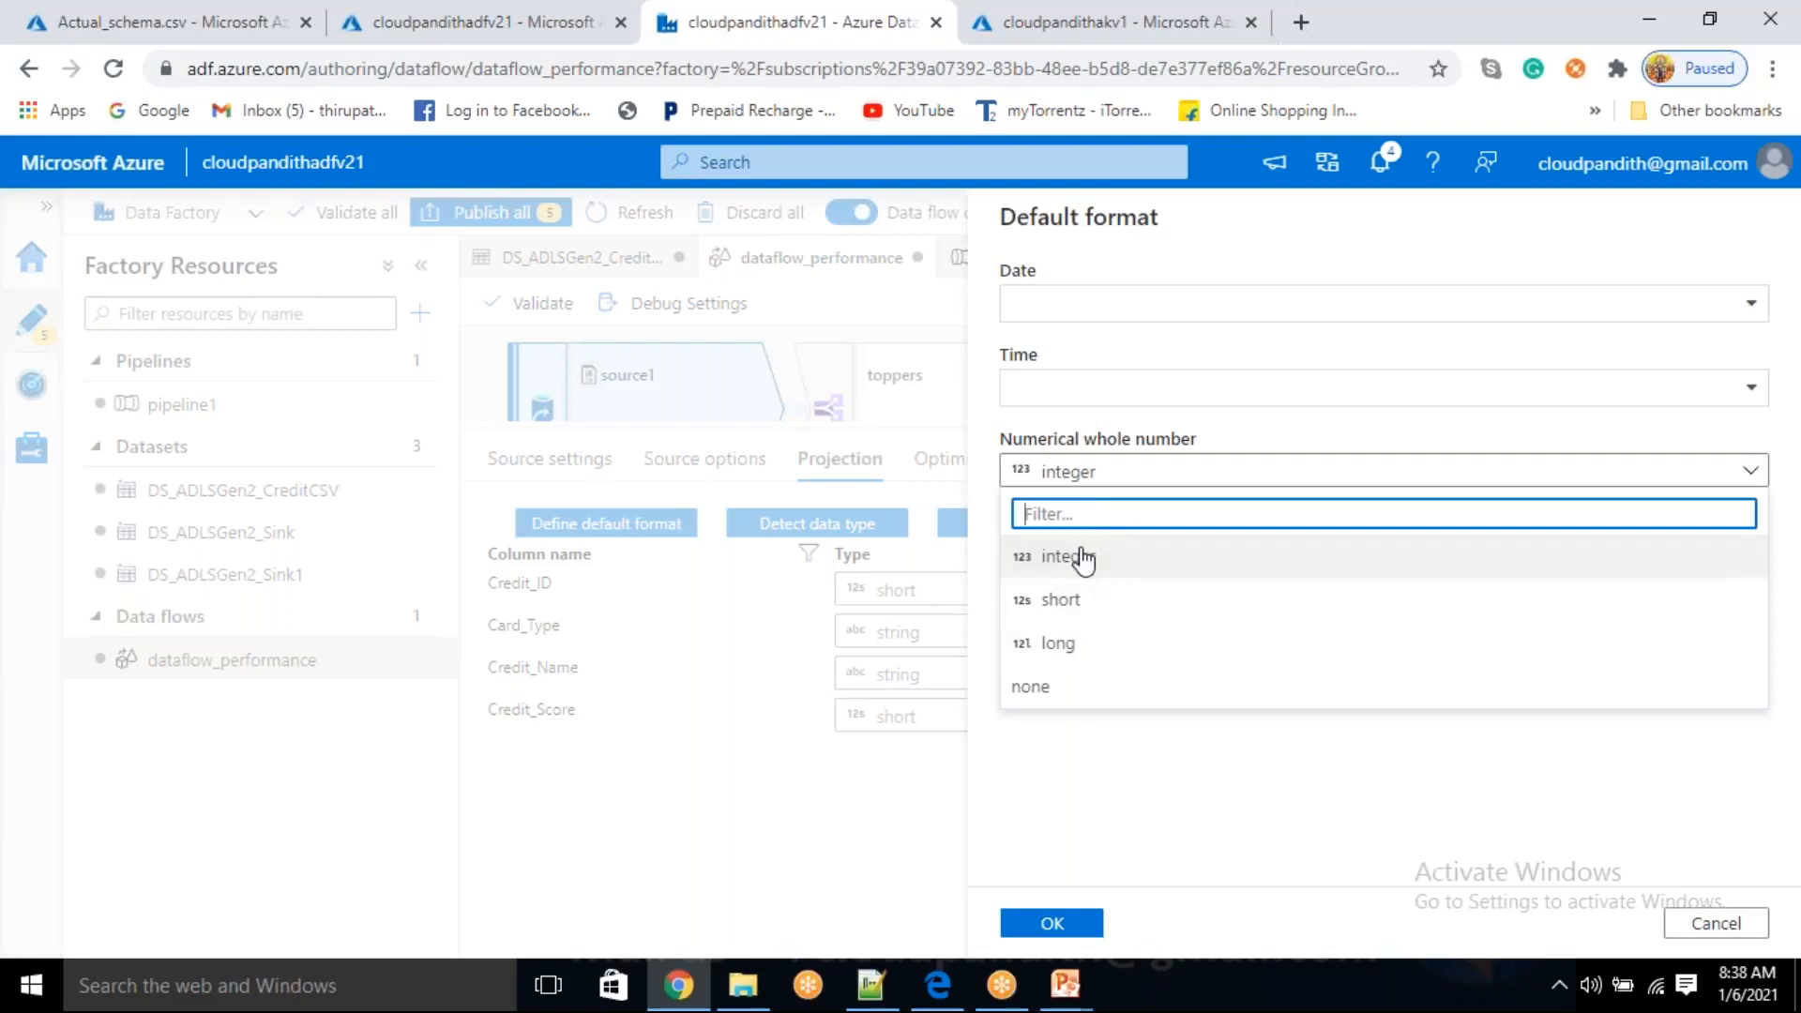
pyautogui.click(1079, 557)
pyautogui.click(1051, 923)
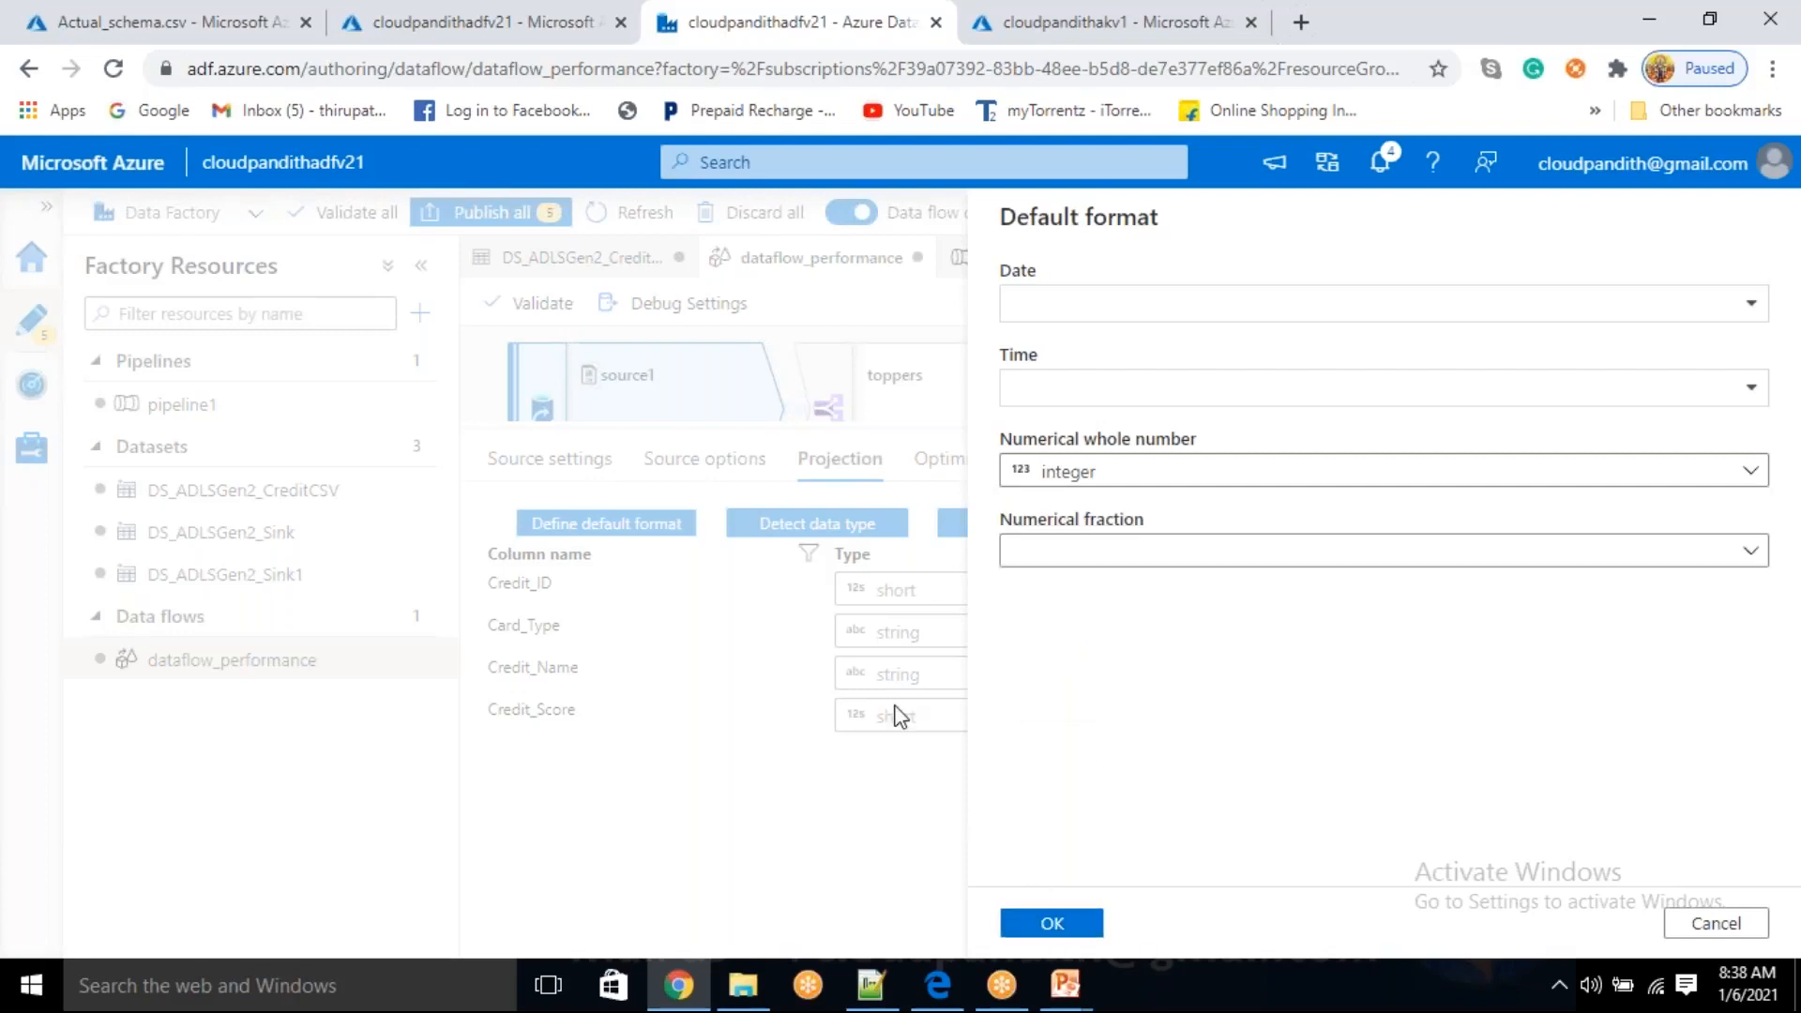
pyautogui.click(756, 523)
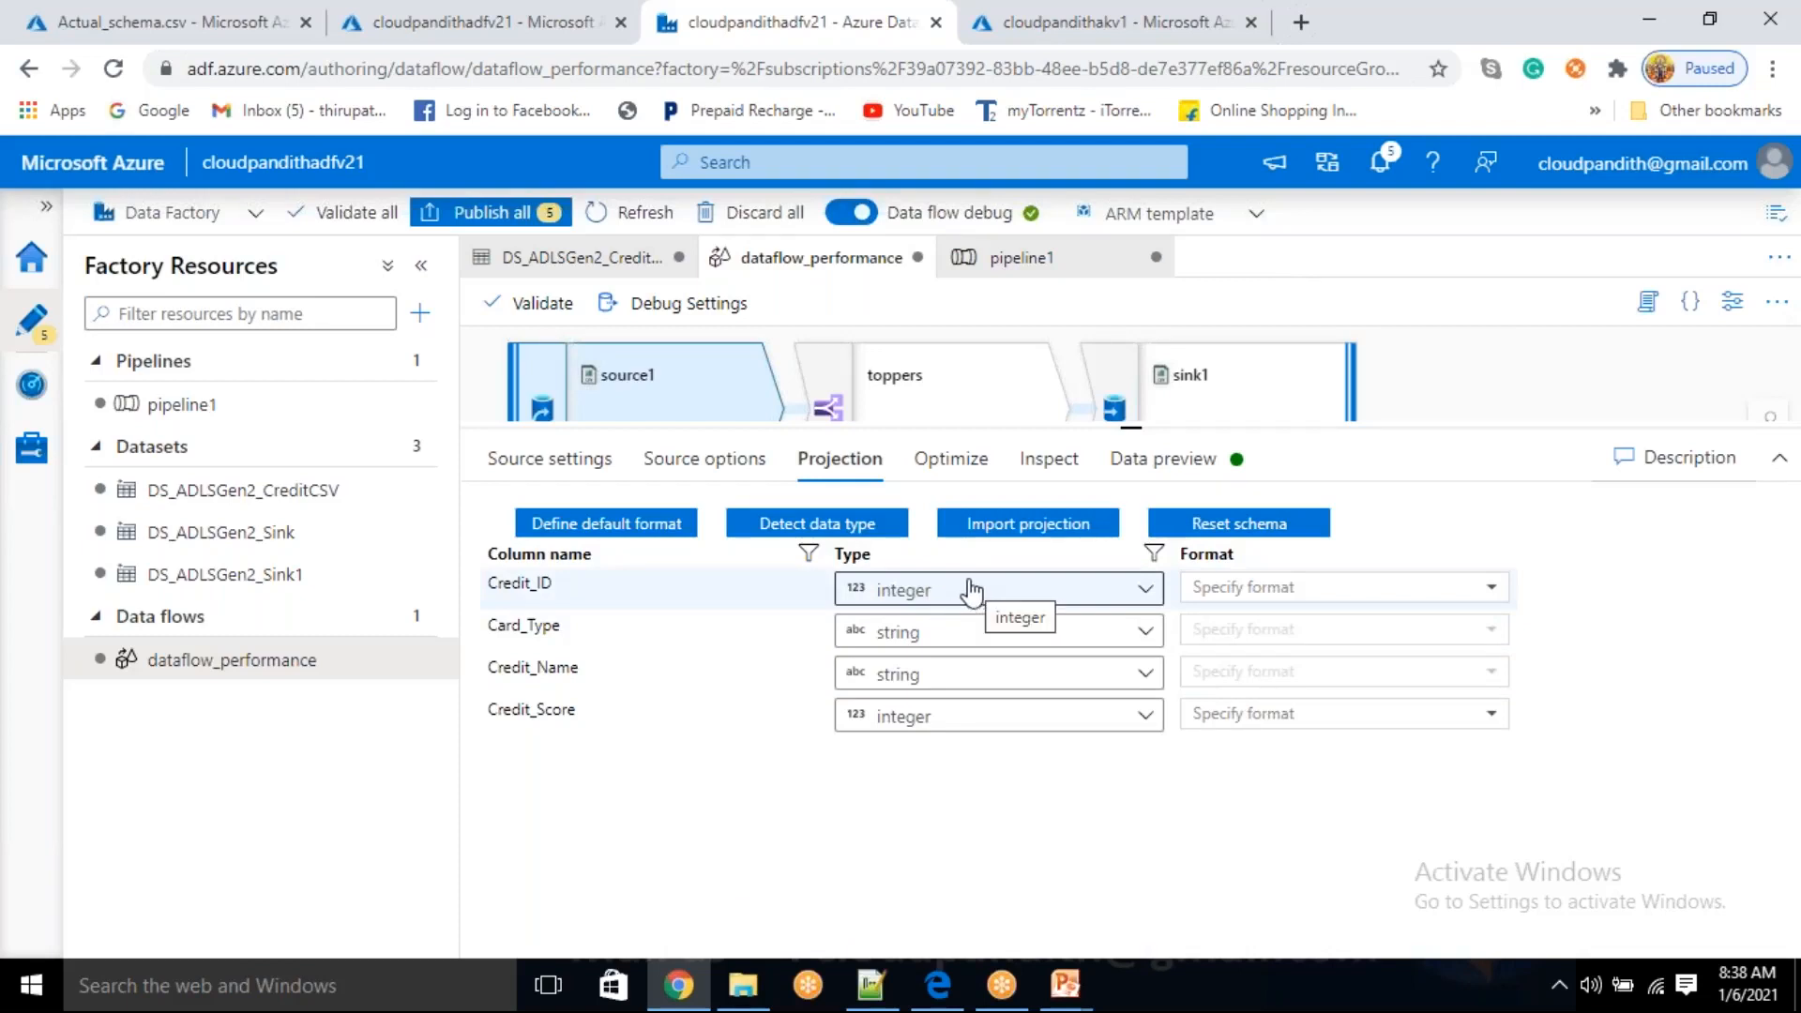
# - Check source1's schema options and refresh its data preview with the newly detected column types
pyautogui.click(579, 475)
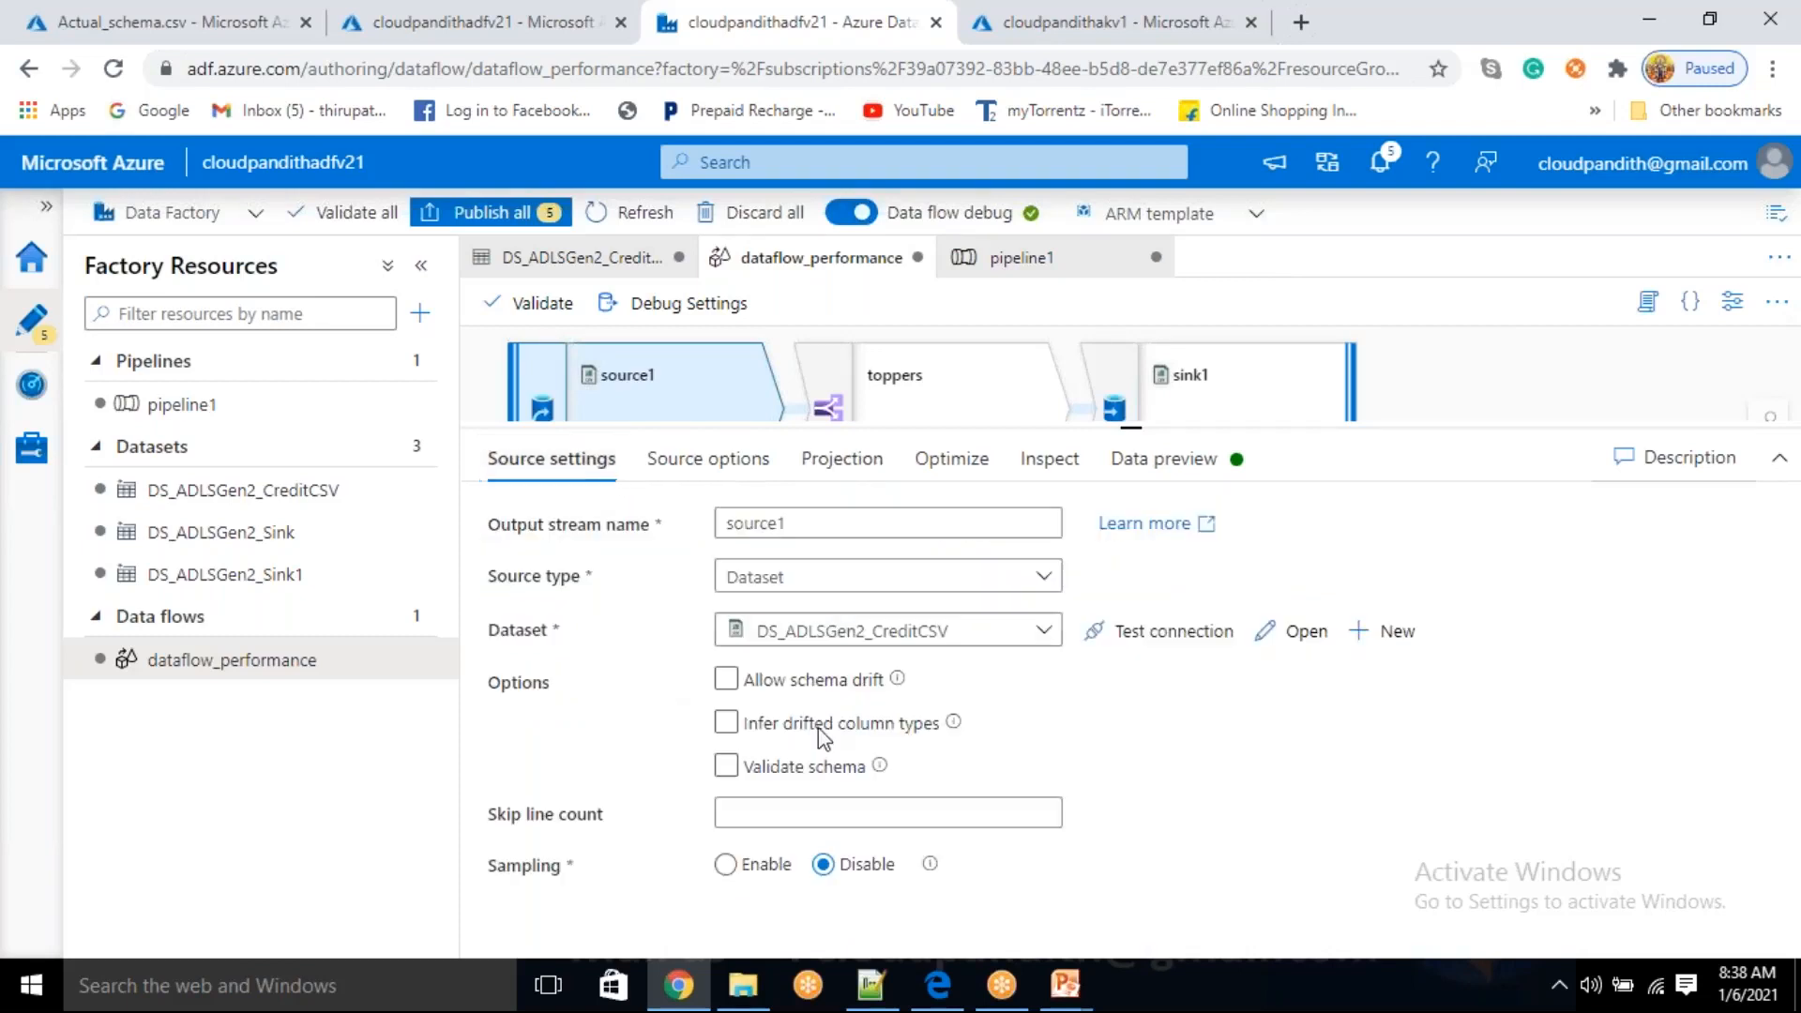
pyautogui.click(1141, 483)
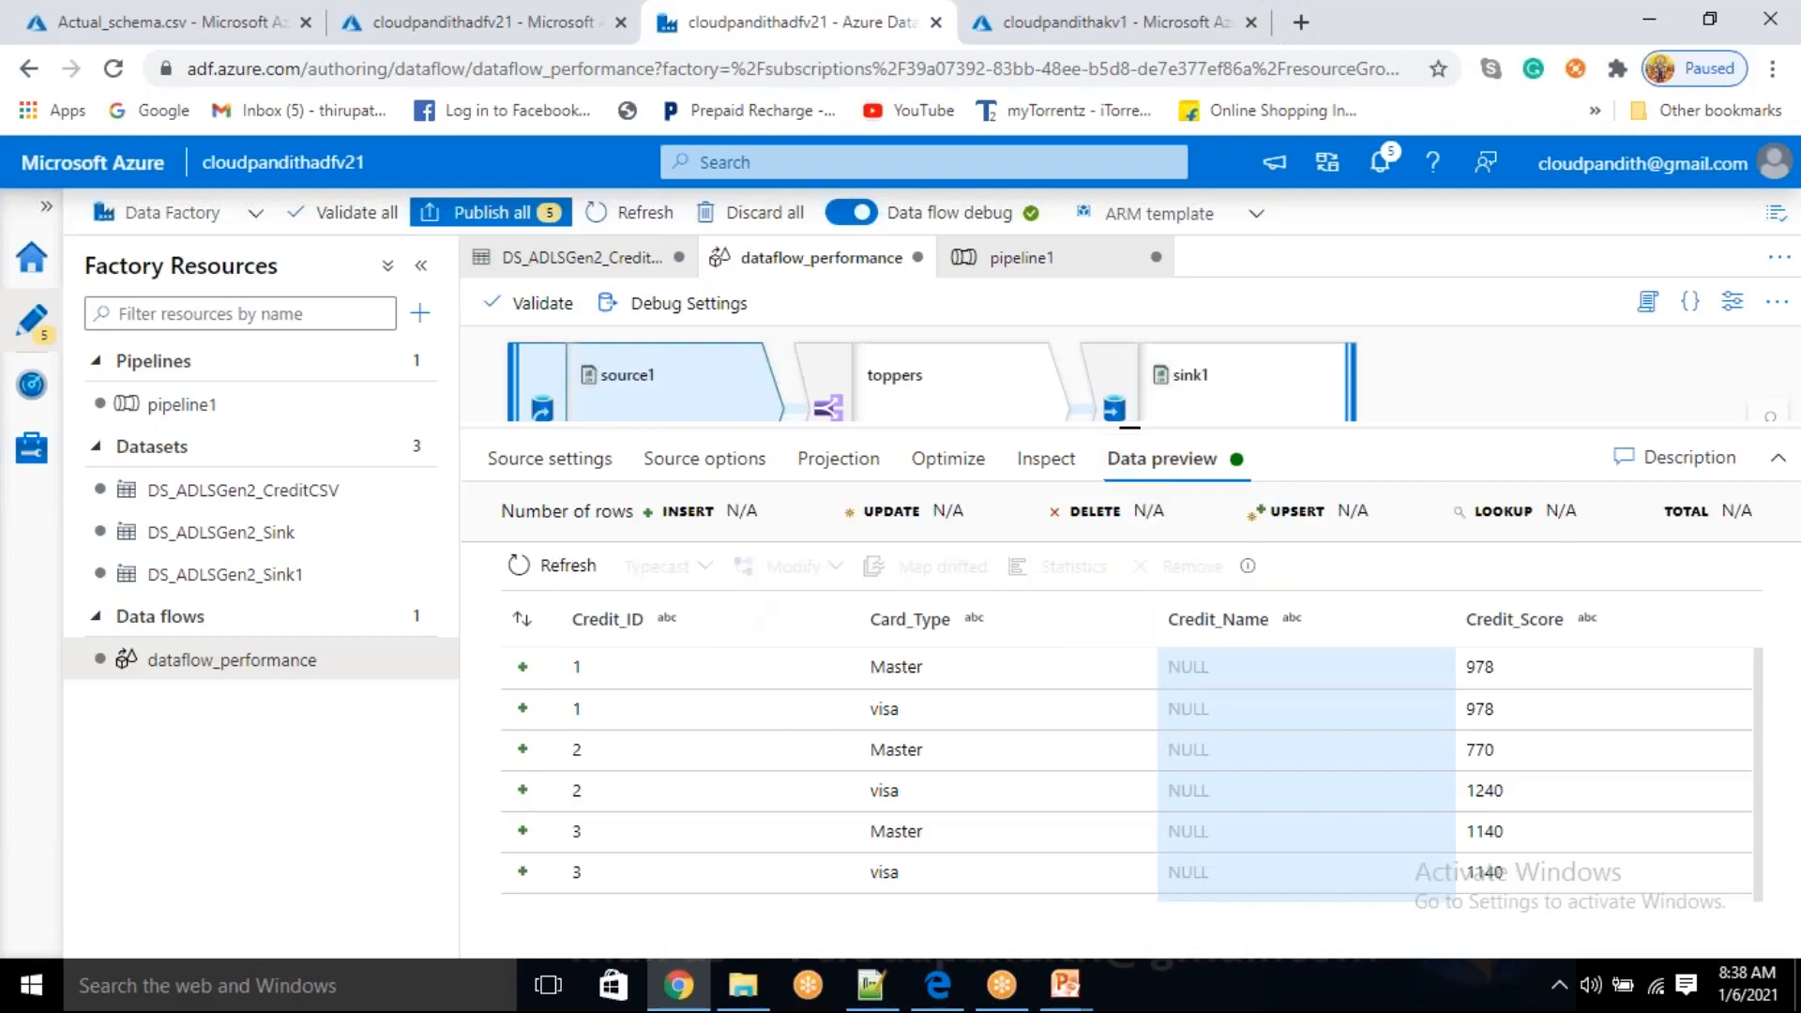
pyautogui.click(550, 565)
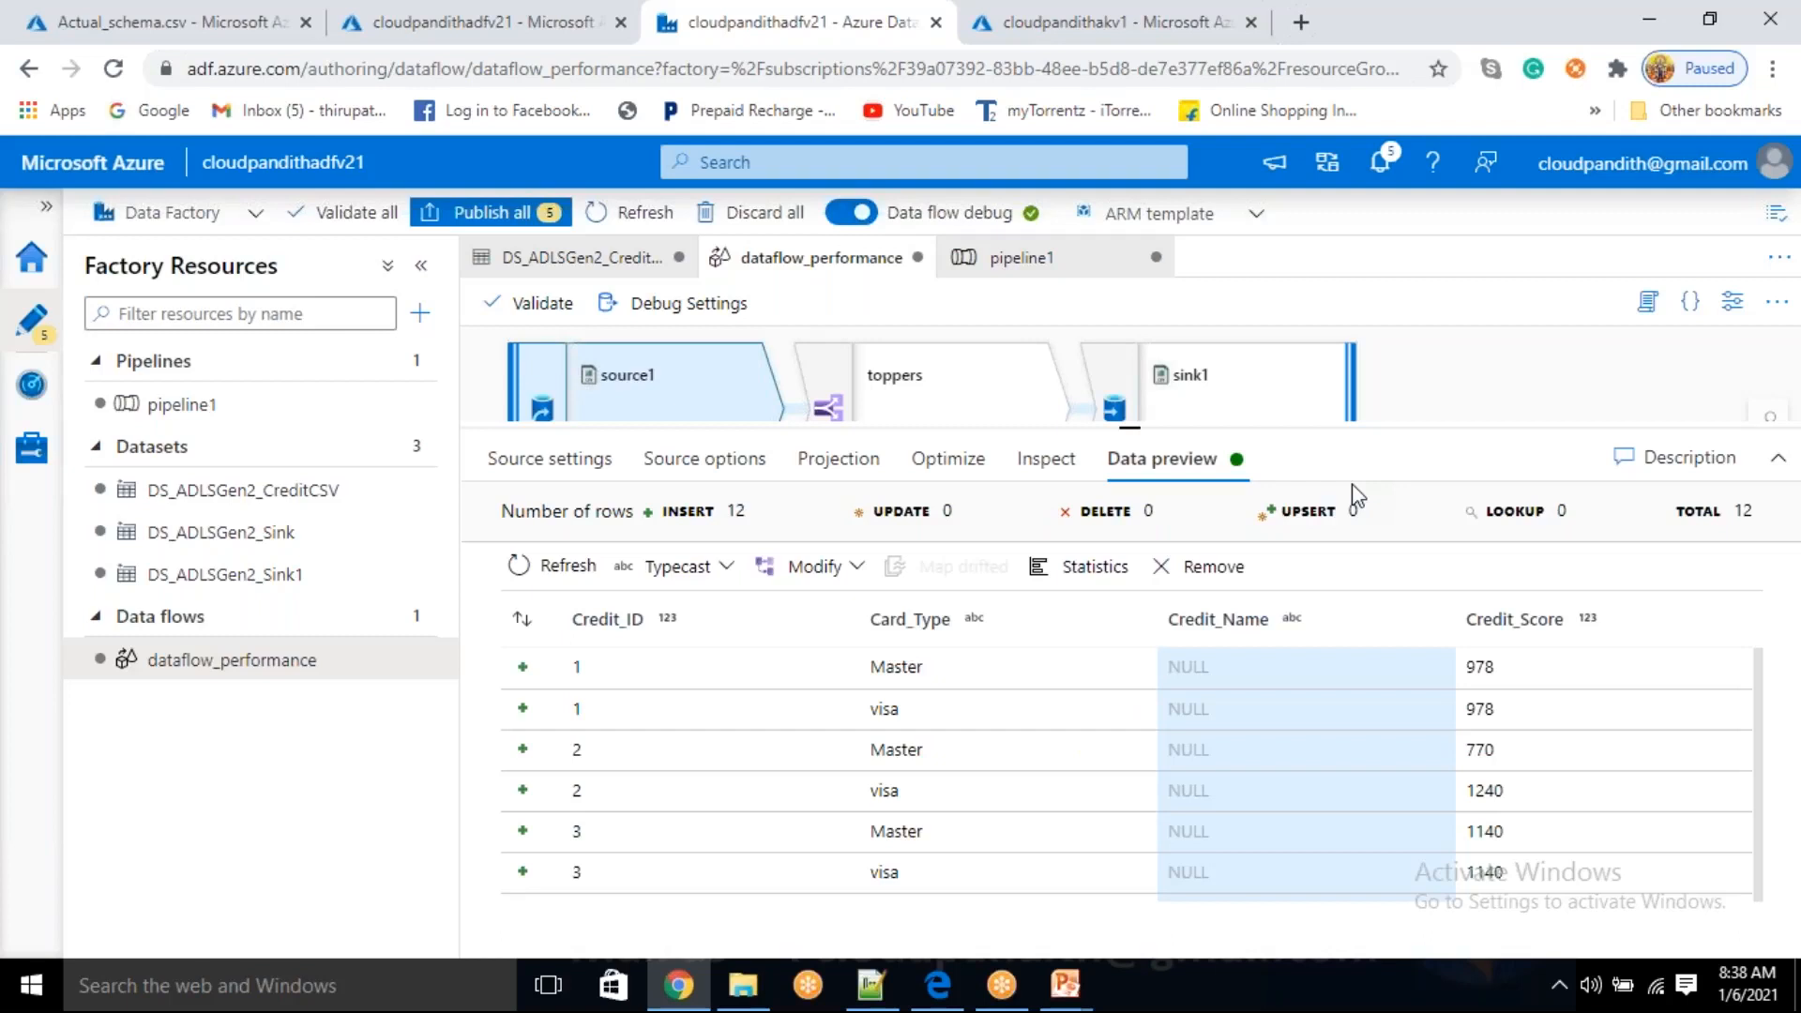
# - Turn on Allow schema drift for source1 and refresh the preview with the integer column types applied
pyautogui.click(605, 469)
pyautogui.click(762, 694)
pyautogui.click(760, 691)
pyautogui.click(1173, 459)
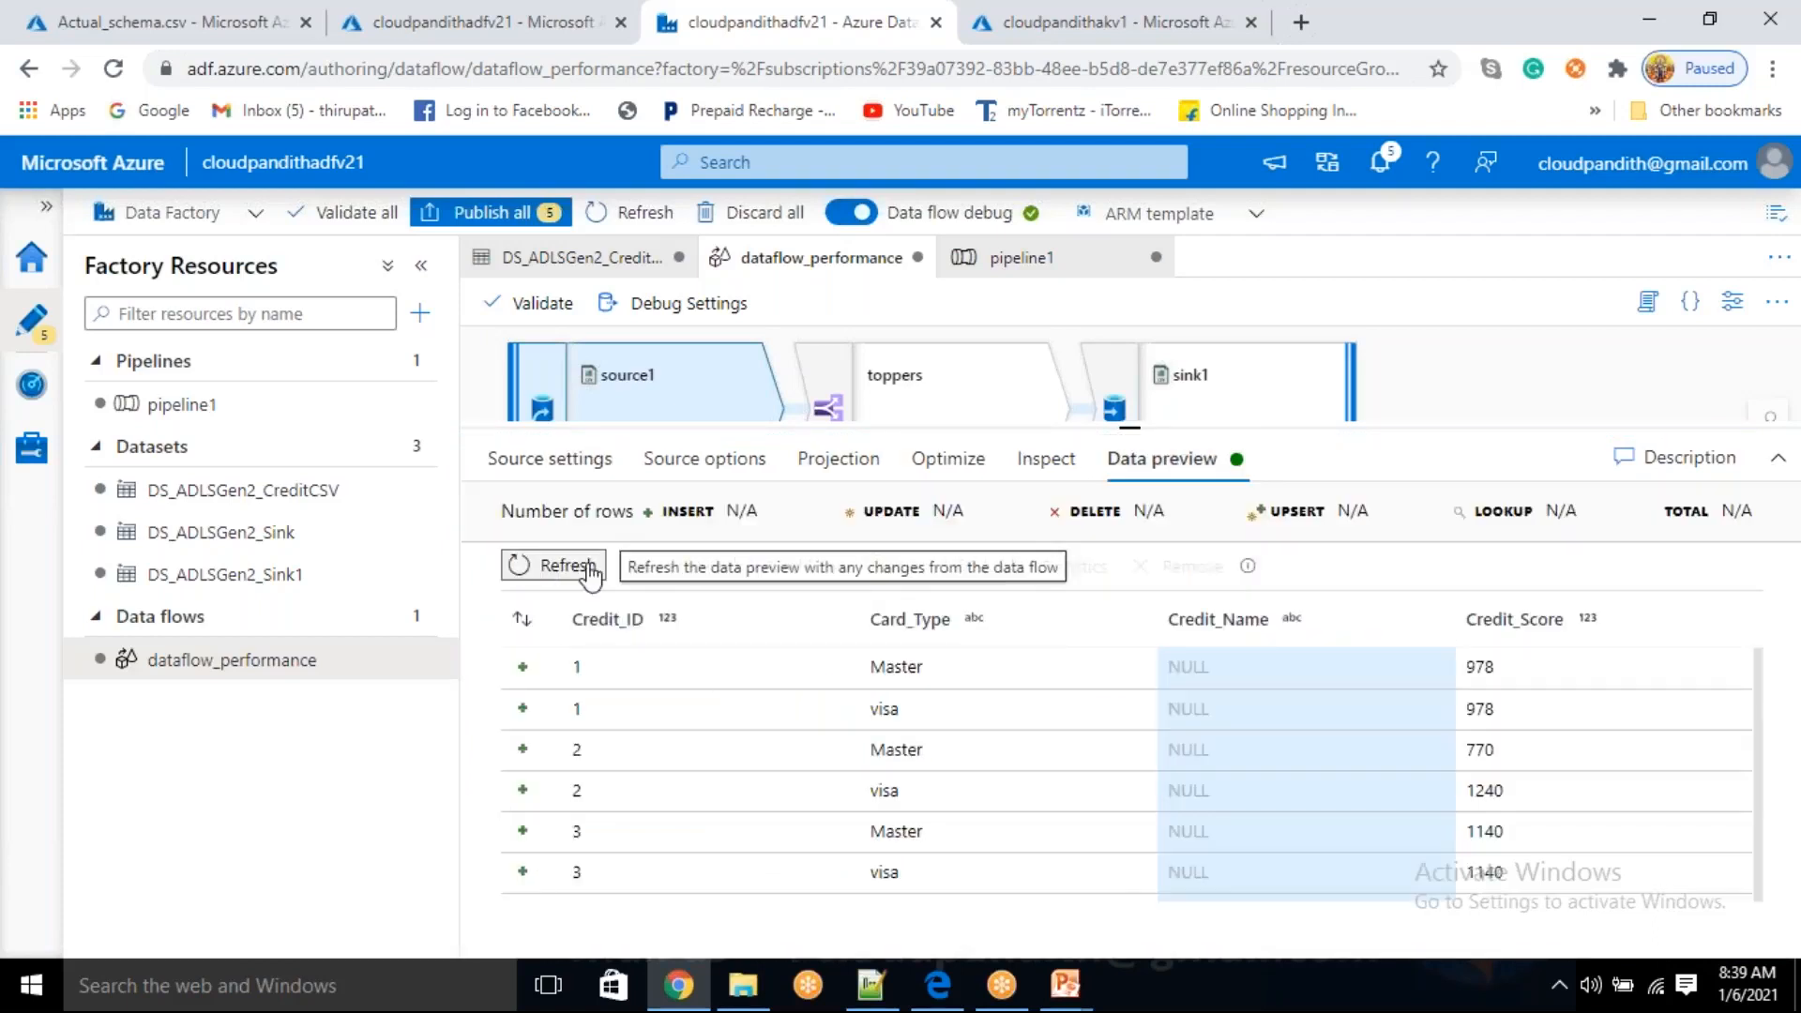
pyautogui.click(553, 566)
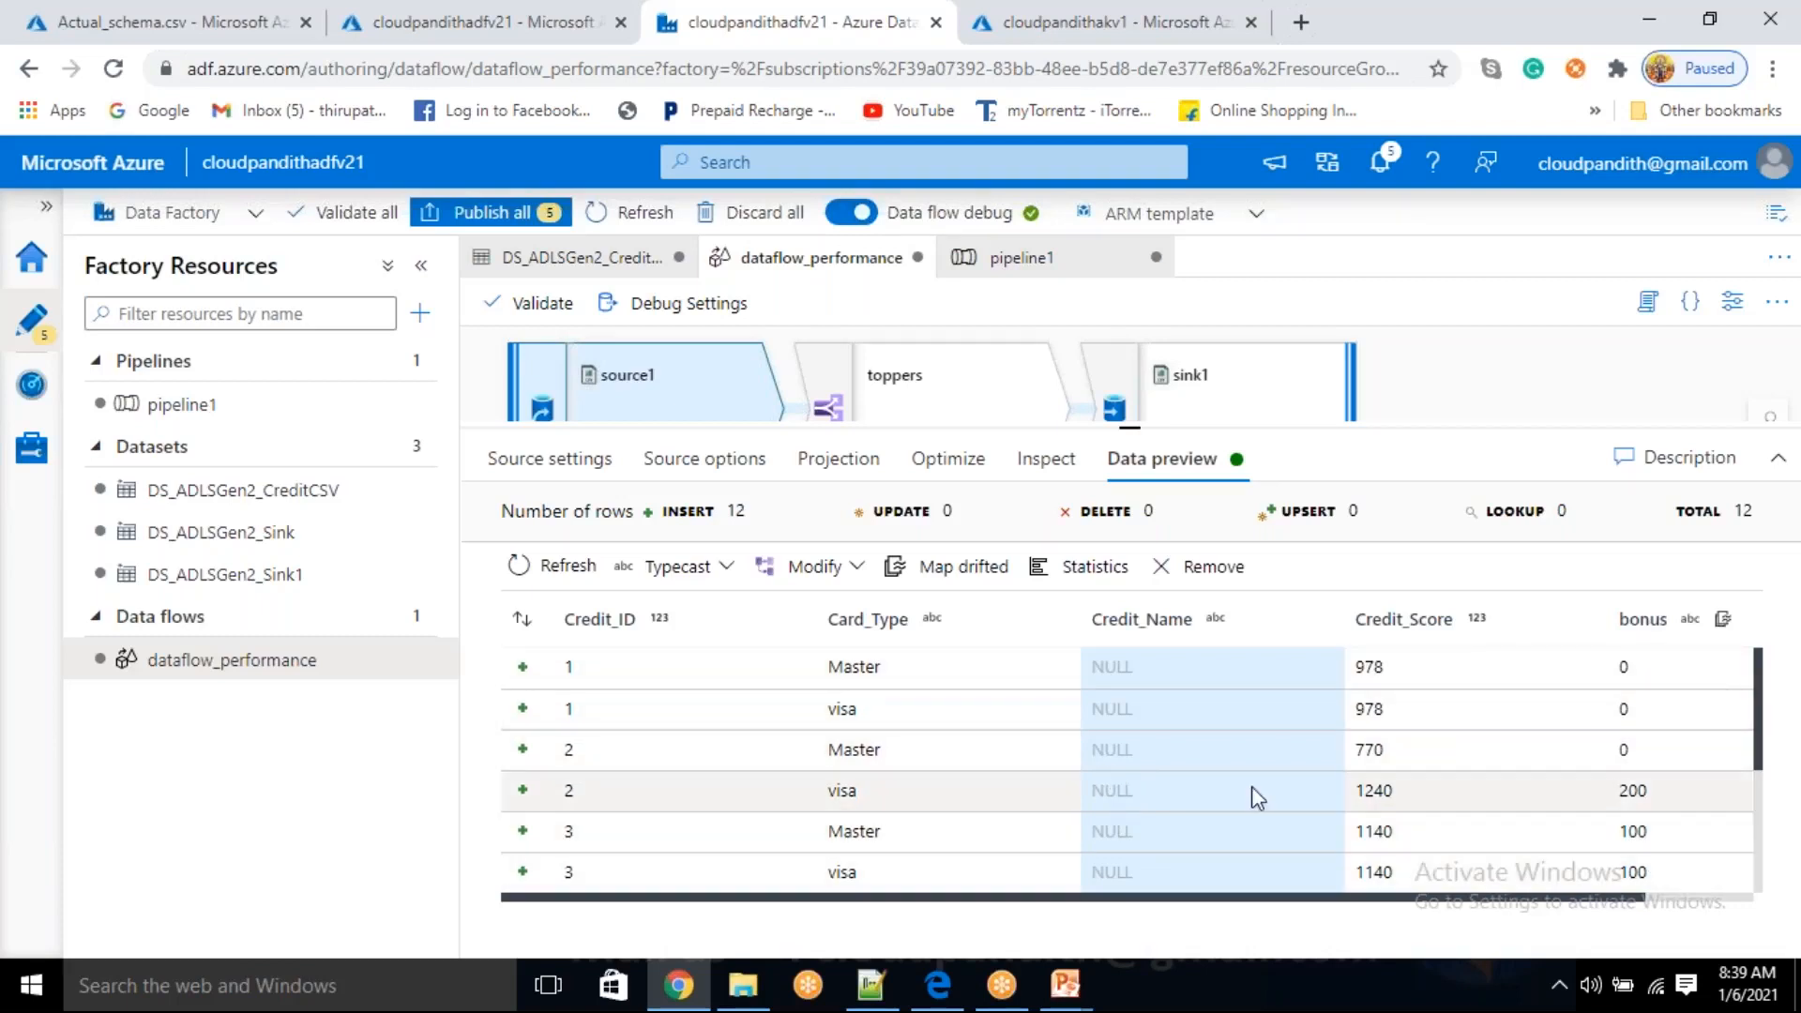
# - Turn Allow schema drift back off for source1, refresh the preview and examine its rows
pyautogui.click(514, 459)
pyautogui.click(726, 679)
pyautogui.click(1162, 459)
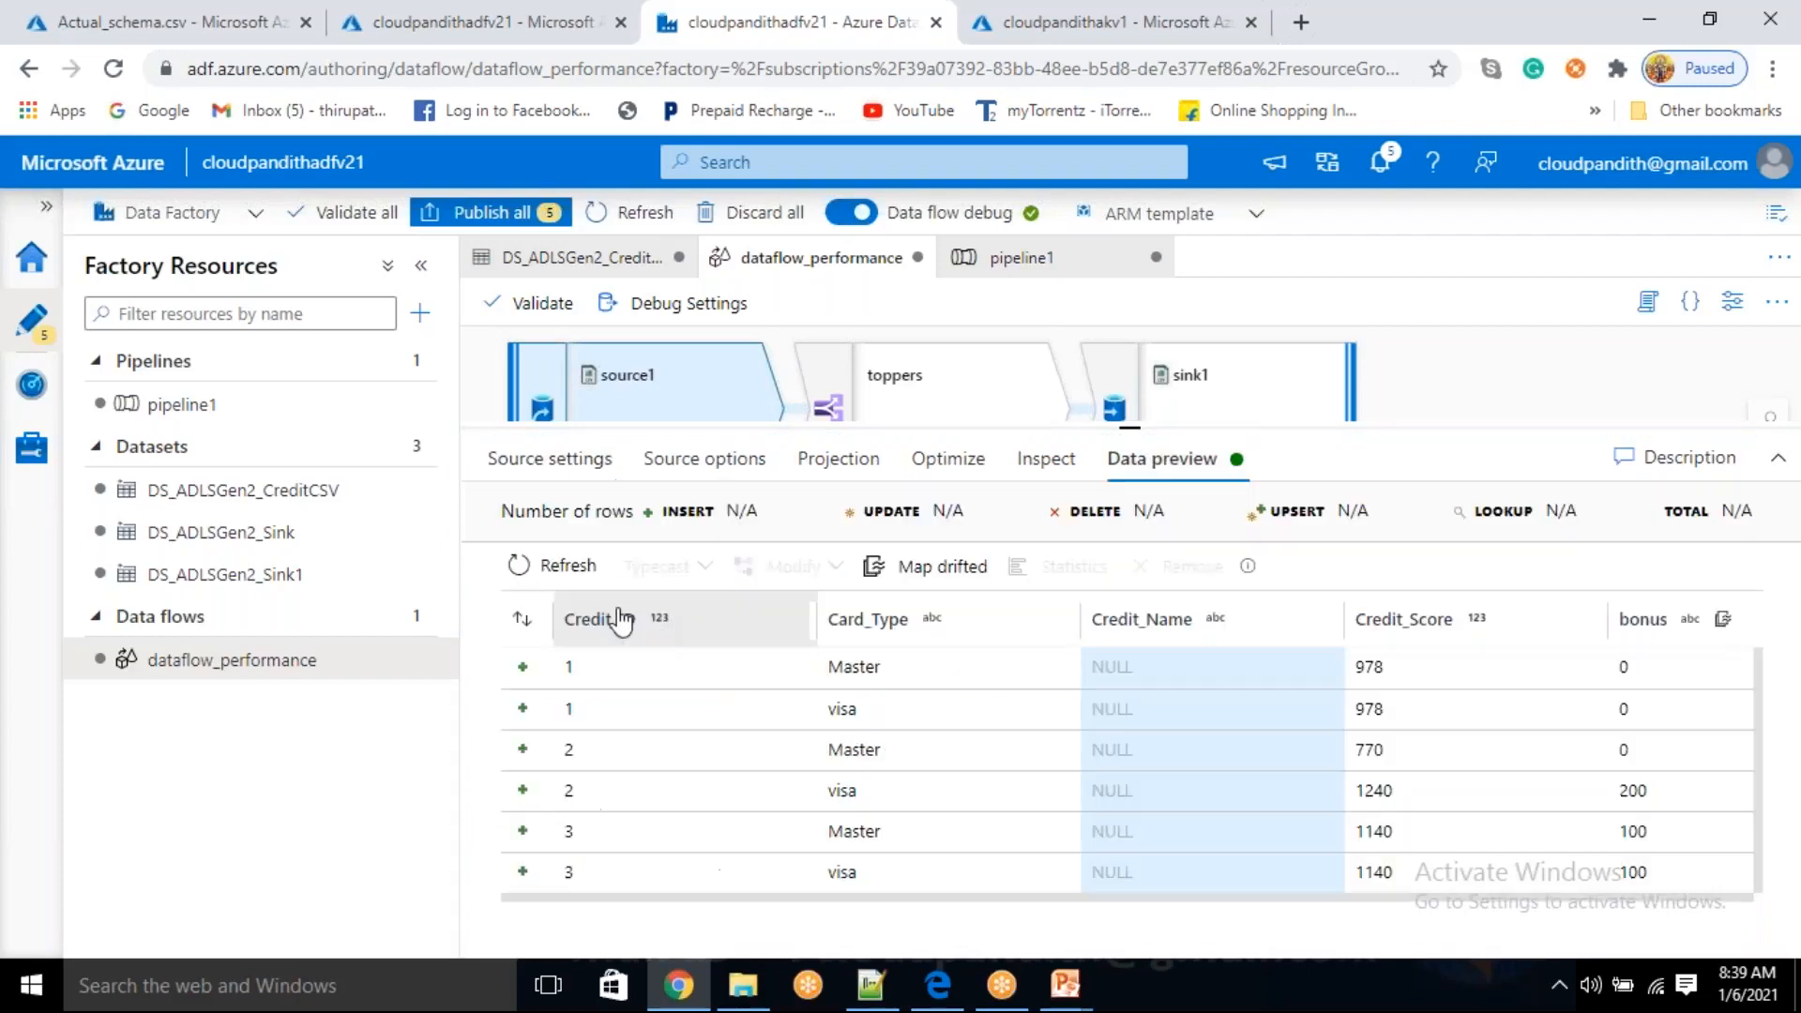
pyautogui.click(515, 566)
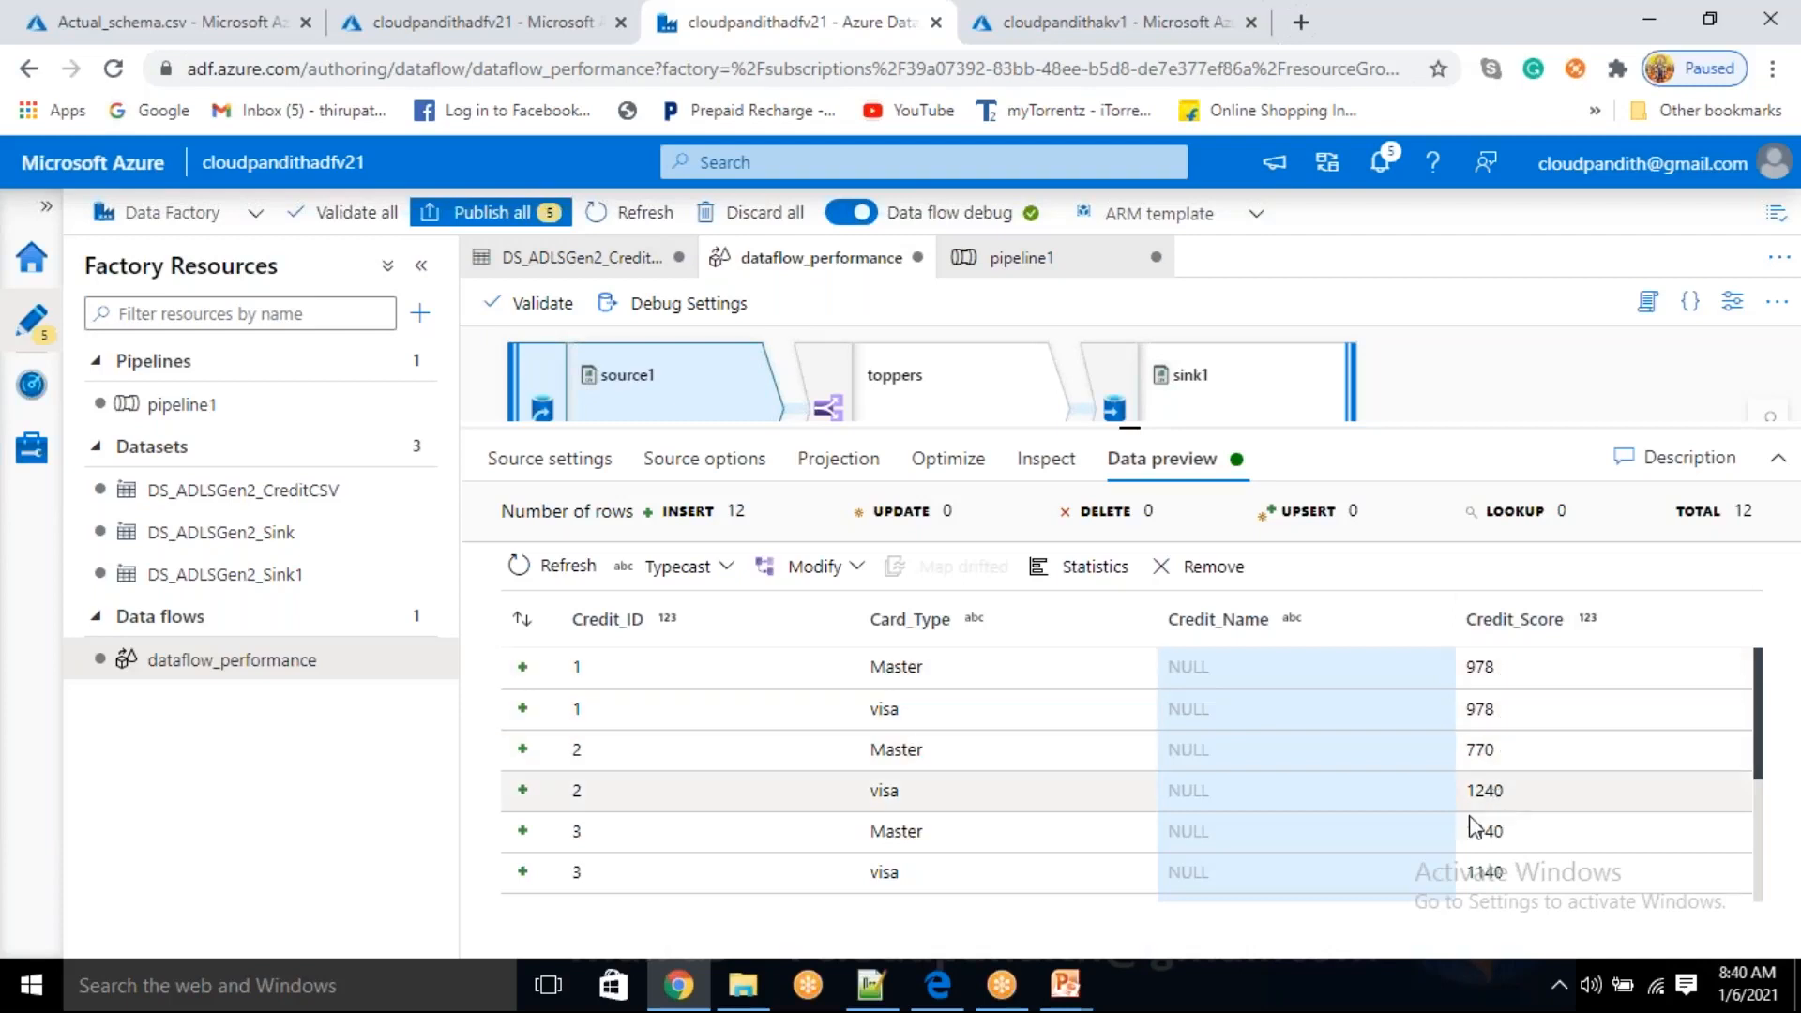
pyautogui.scroll(-3, 1492, 756)
pyautogui.scroll(3, 1499, 762)
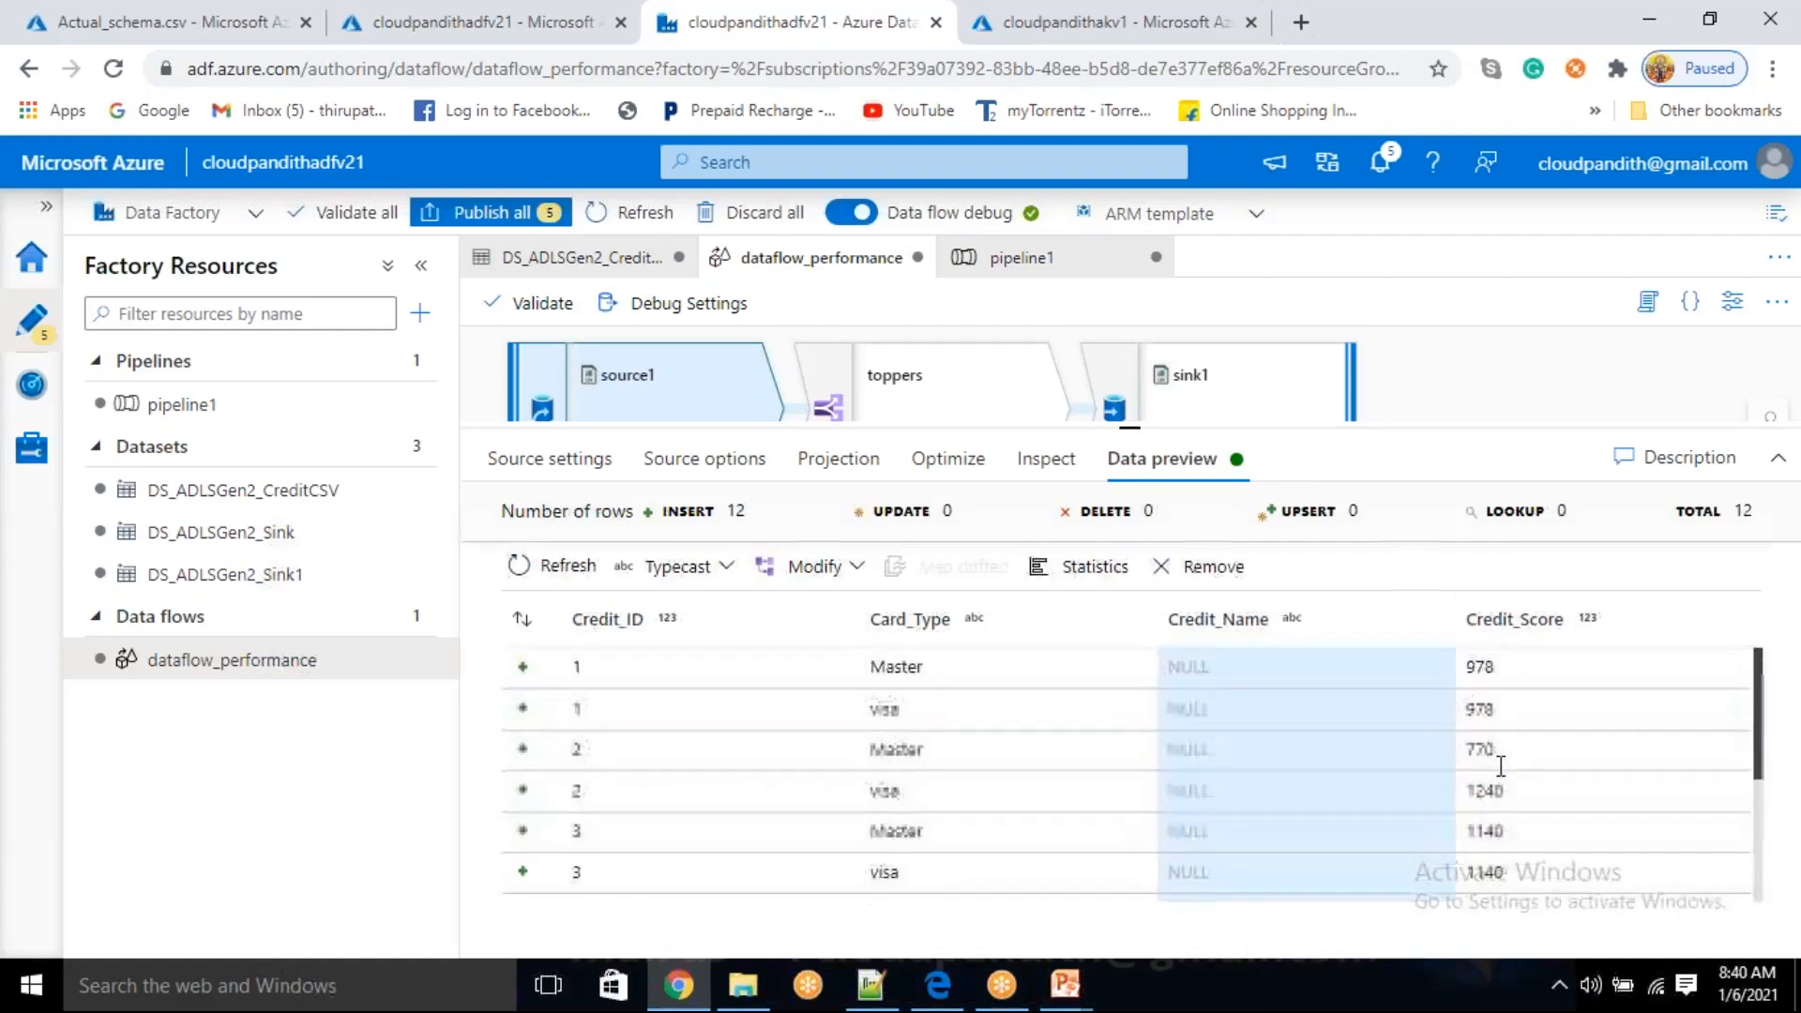
pyautogui.click(557, 486)
pyautogui.click(730, 679)
pyautogui.click(739, 683)
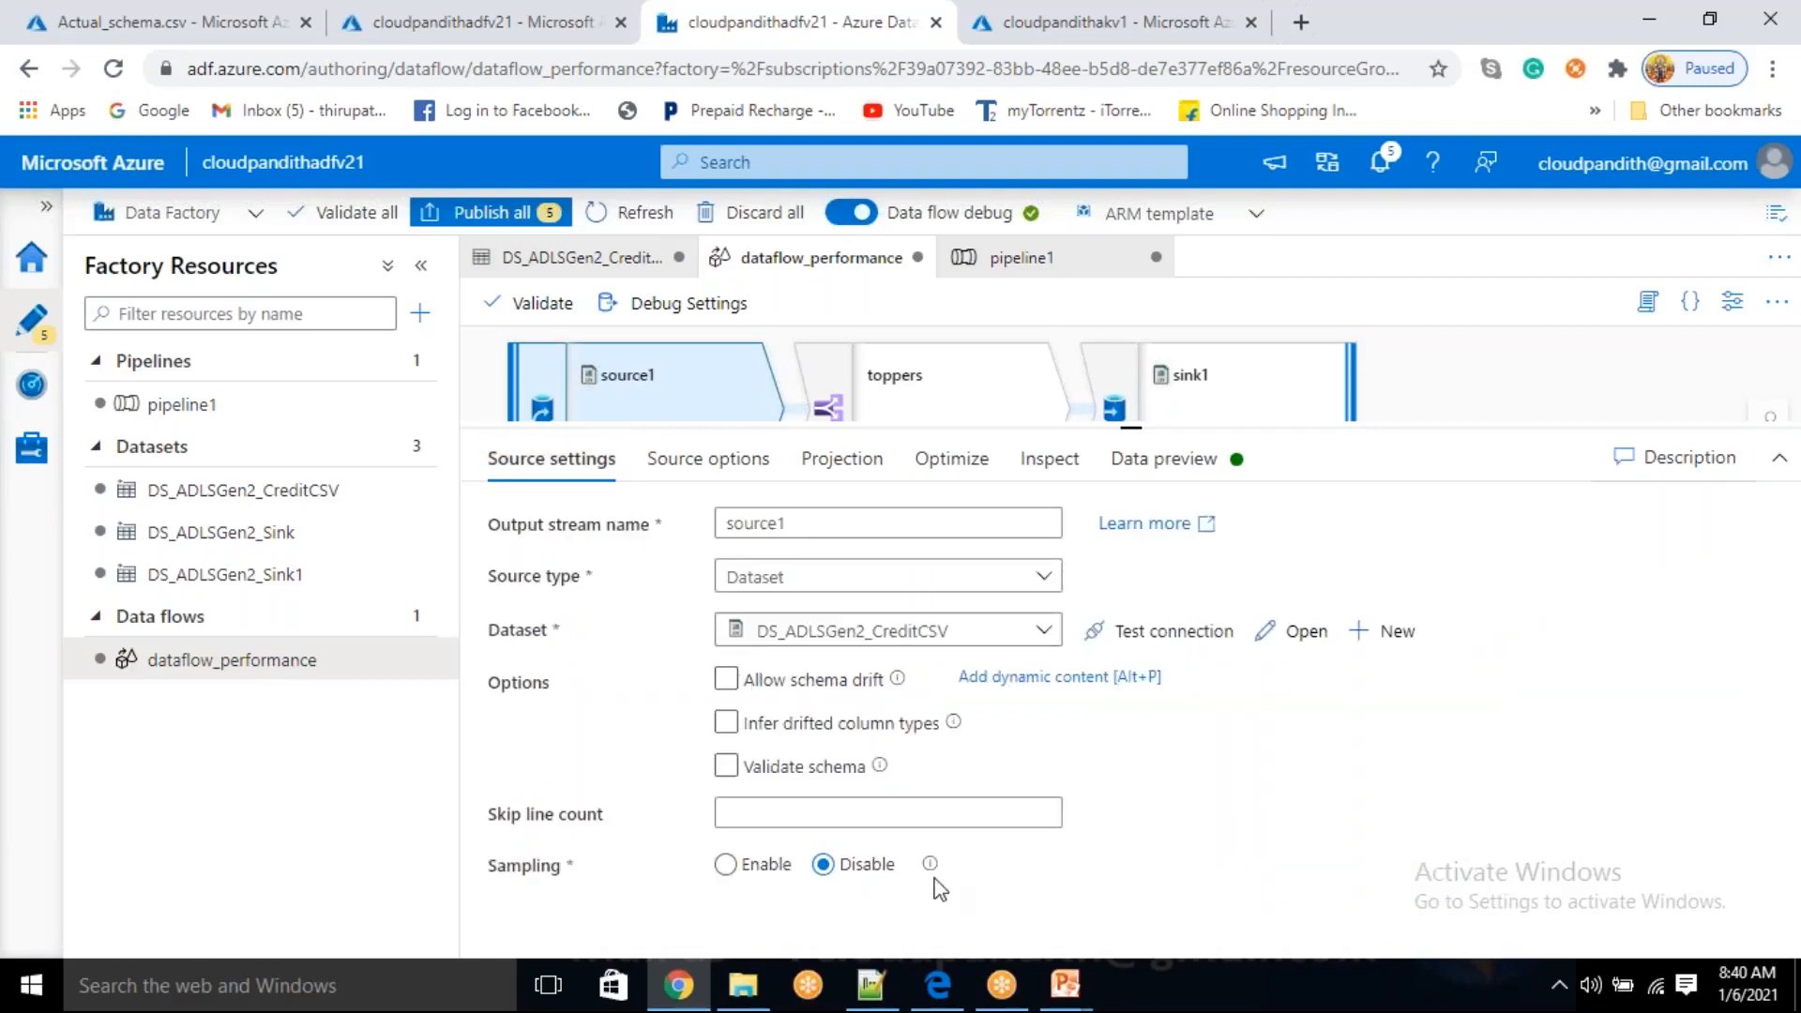
# - Switch to the Azure portal, open Actual_schema.csv for editing and delete all of its contents
pyautogui.click(169, 19)
pyautogui.scroll(-2, 1276, 566)
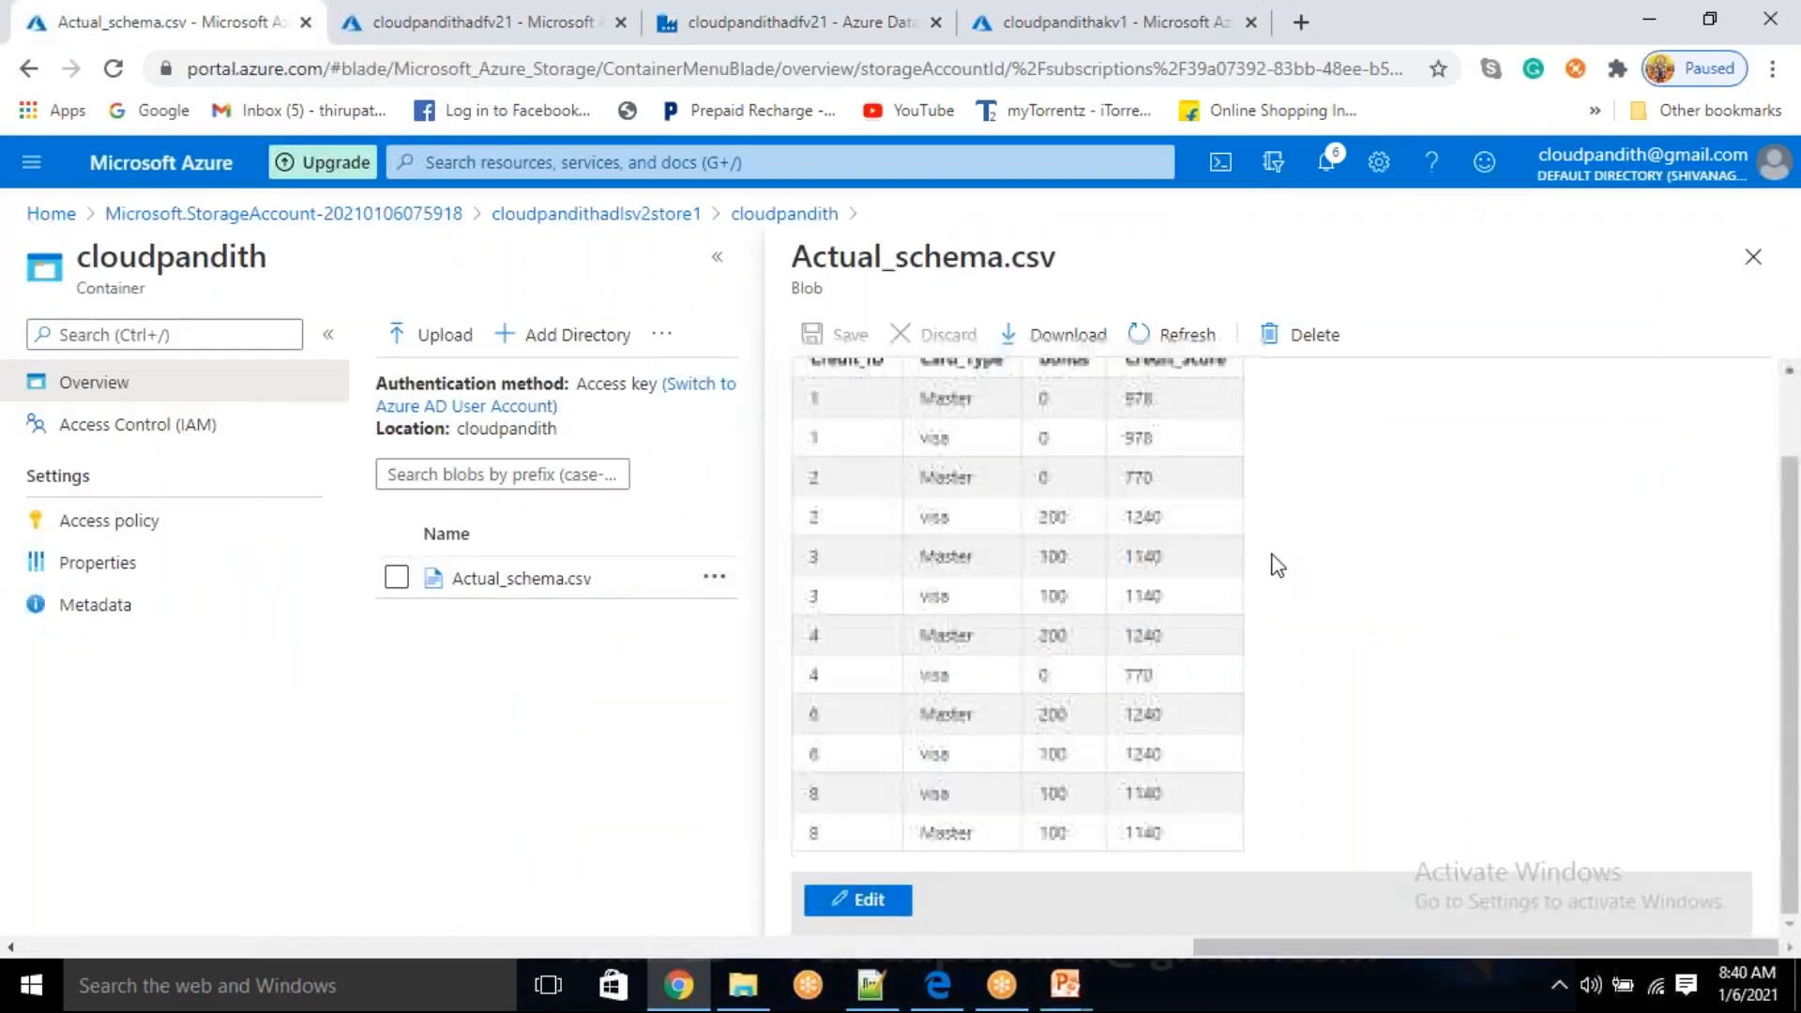
pyautogui.click(891, 903)
pyautogui.click(1001, 622)
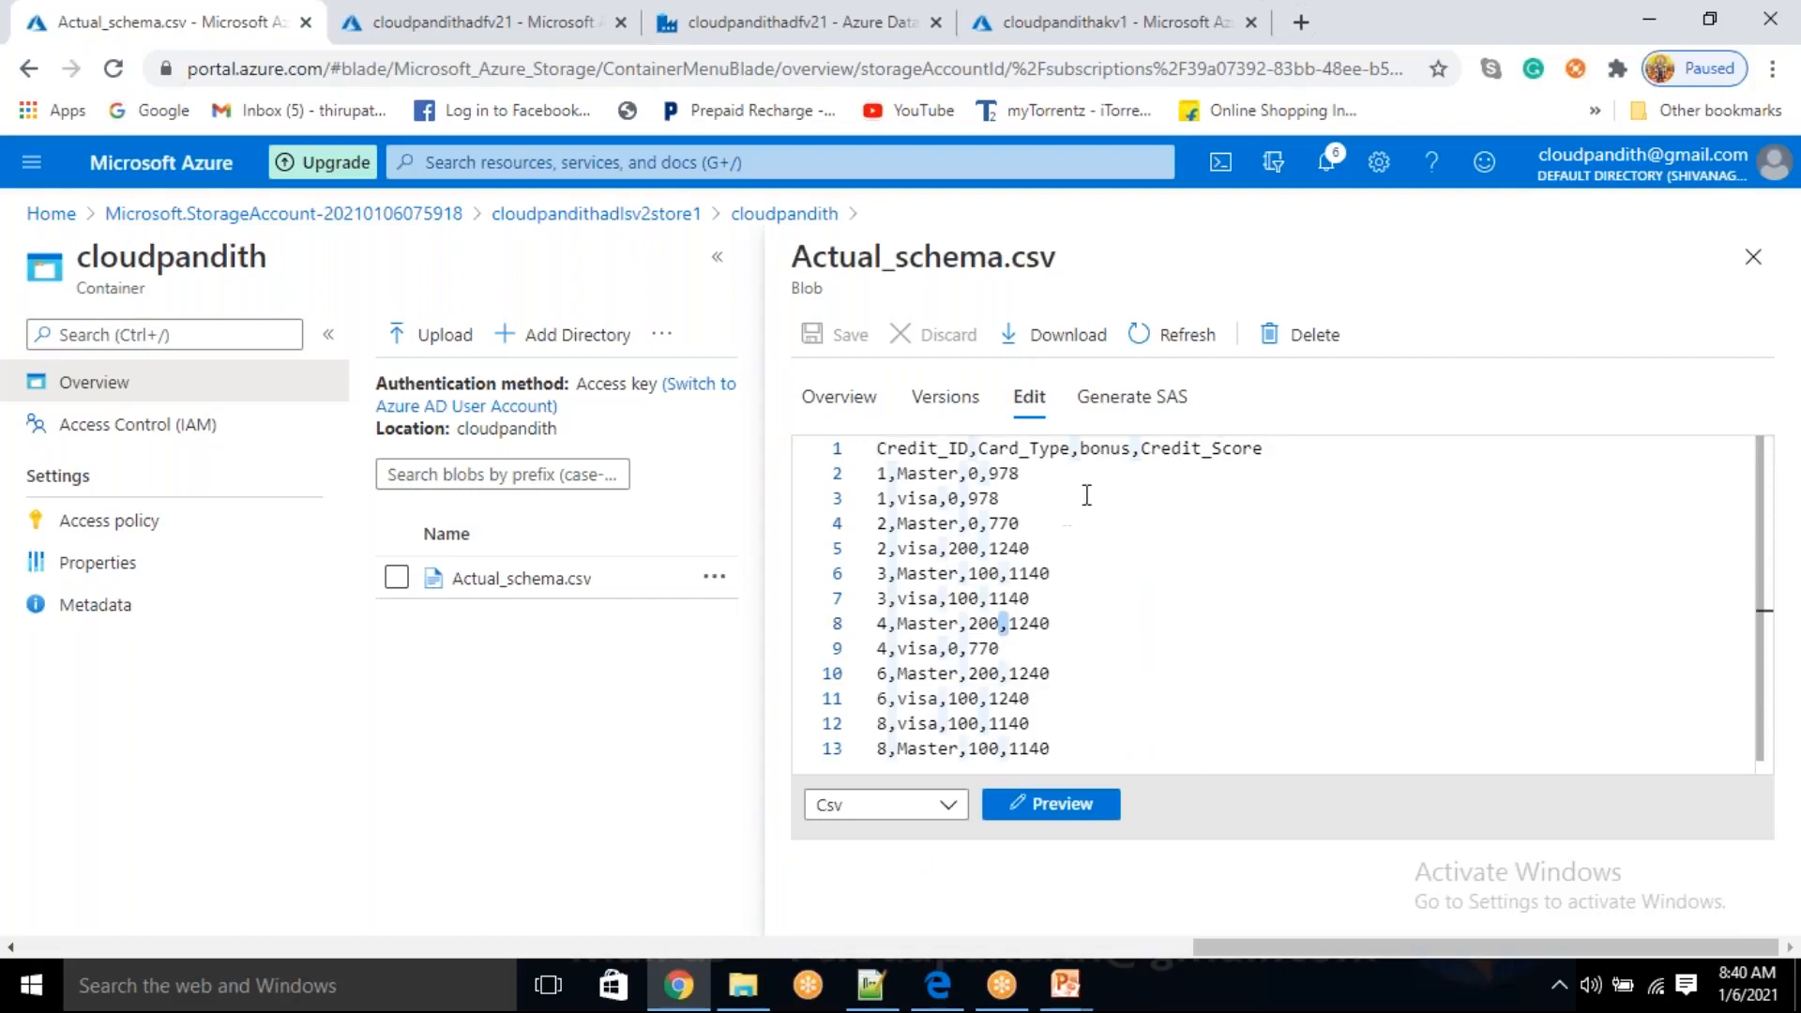
pyautogui.moveTo(1070, 748); pyautogui.dragTo(809, 459)
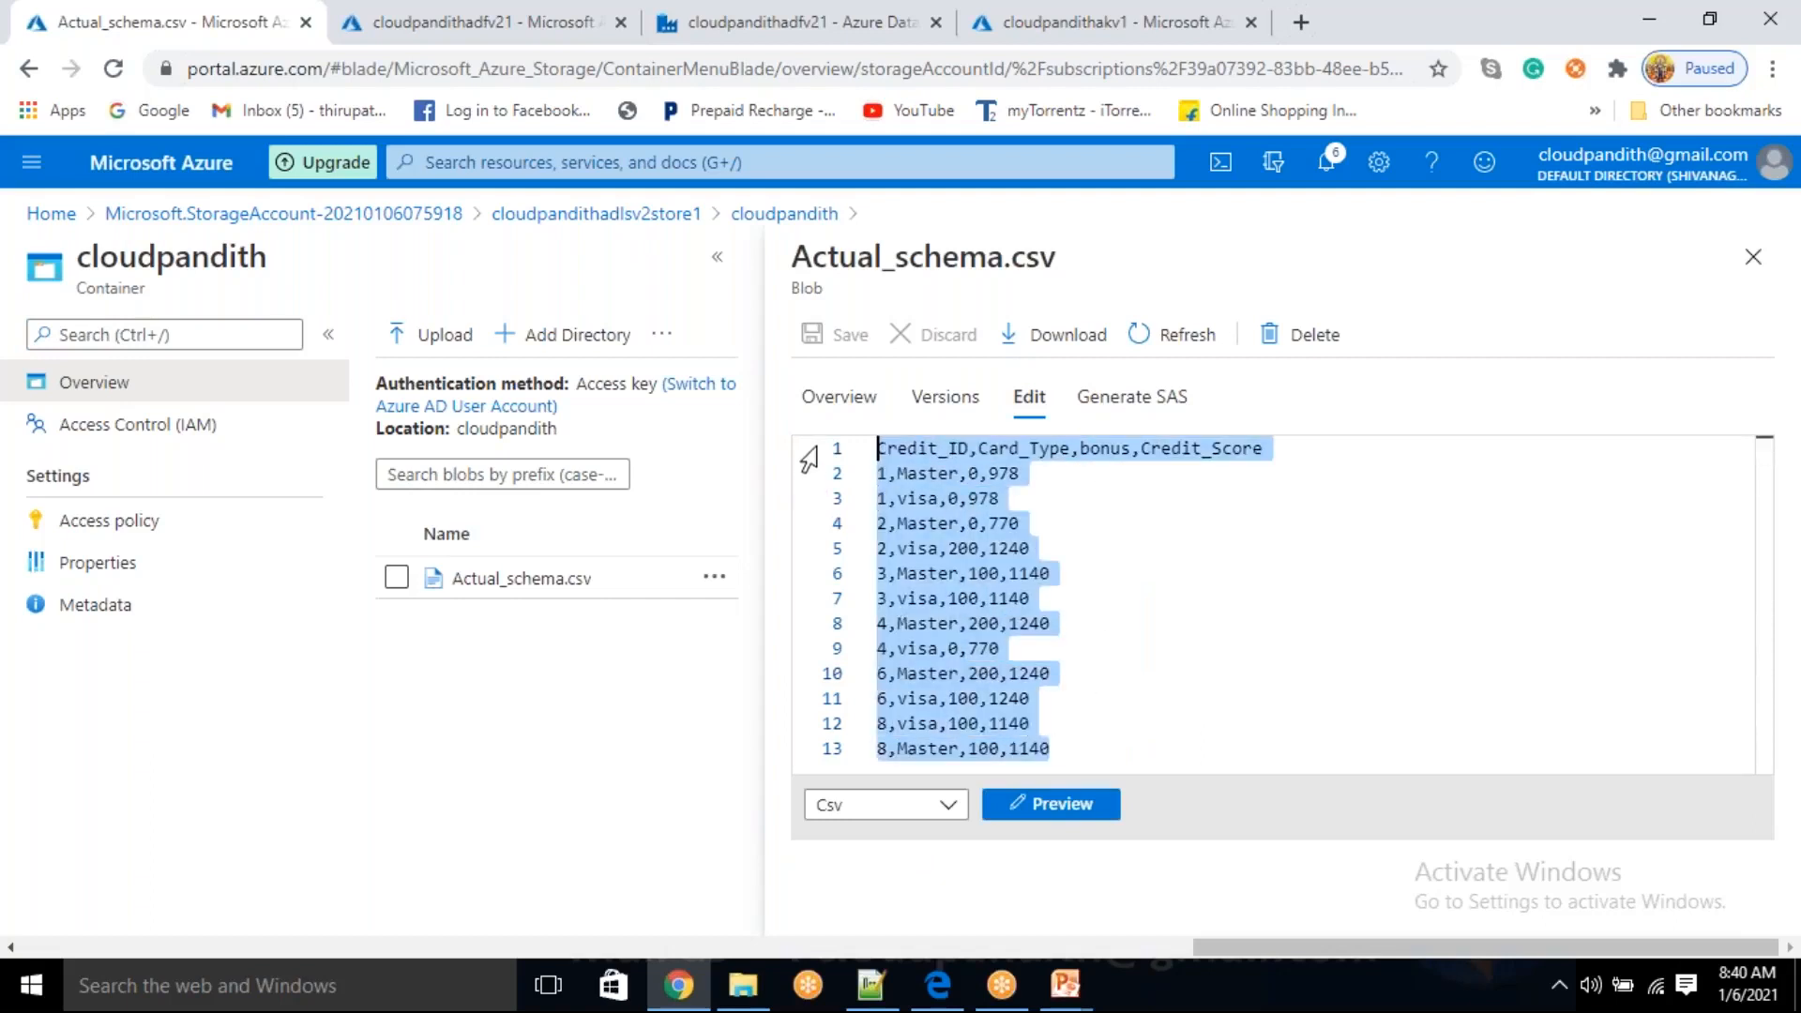
pyautogui.press('Delete')
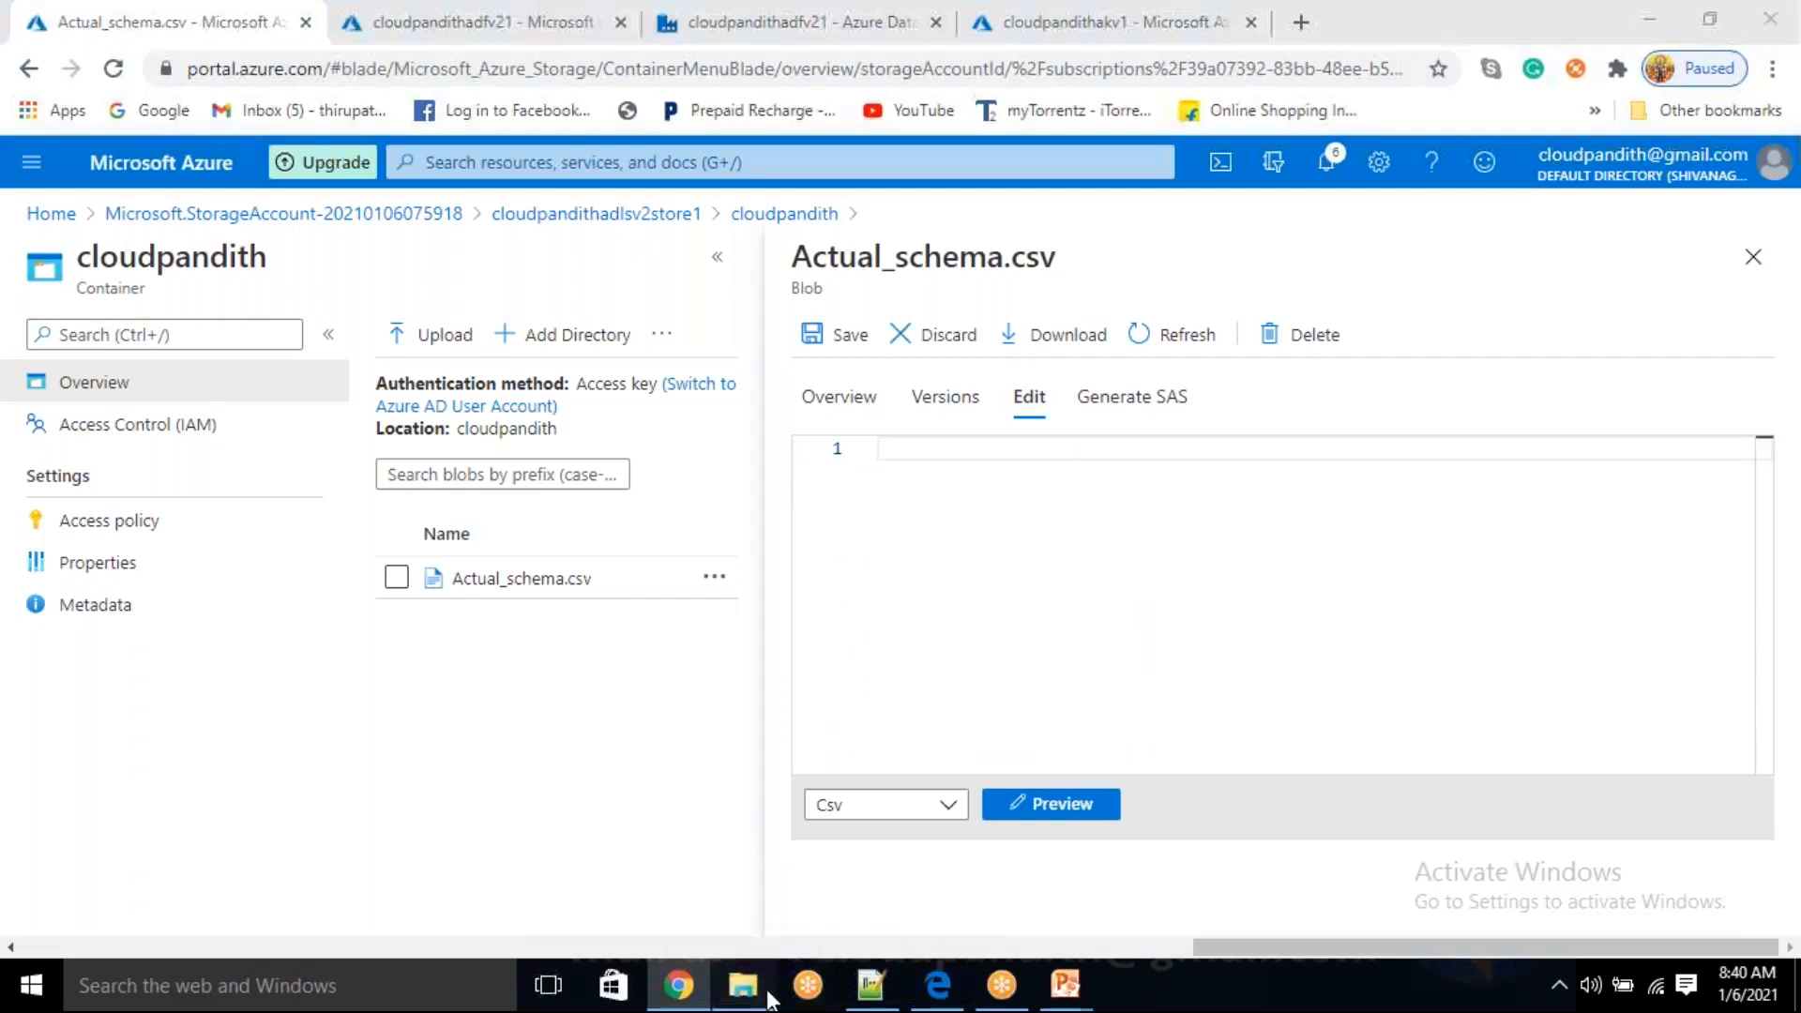
# - Open schema_drift.csv from the Data Flow Performance folder in Notepad++ and copy all of its rows
pyautogui.click(768, 996)
pyautogui.click(446, 230)
pyautogui.rightClick(446, 230)
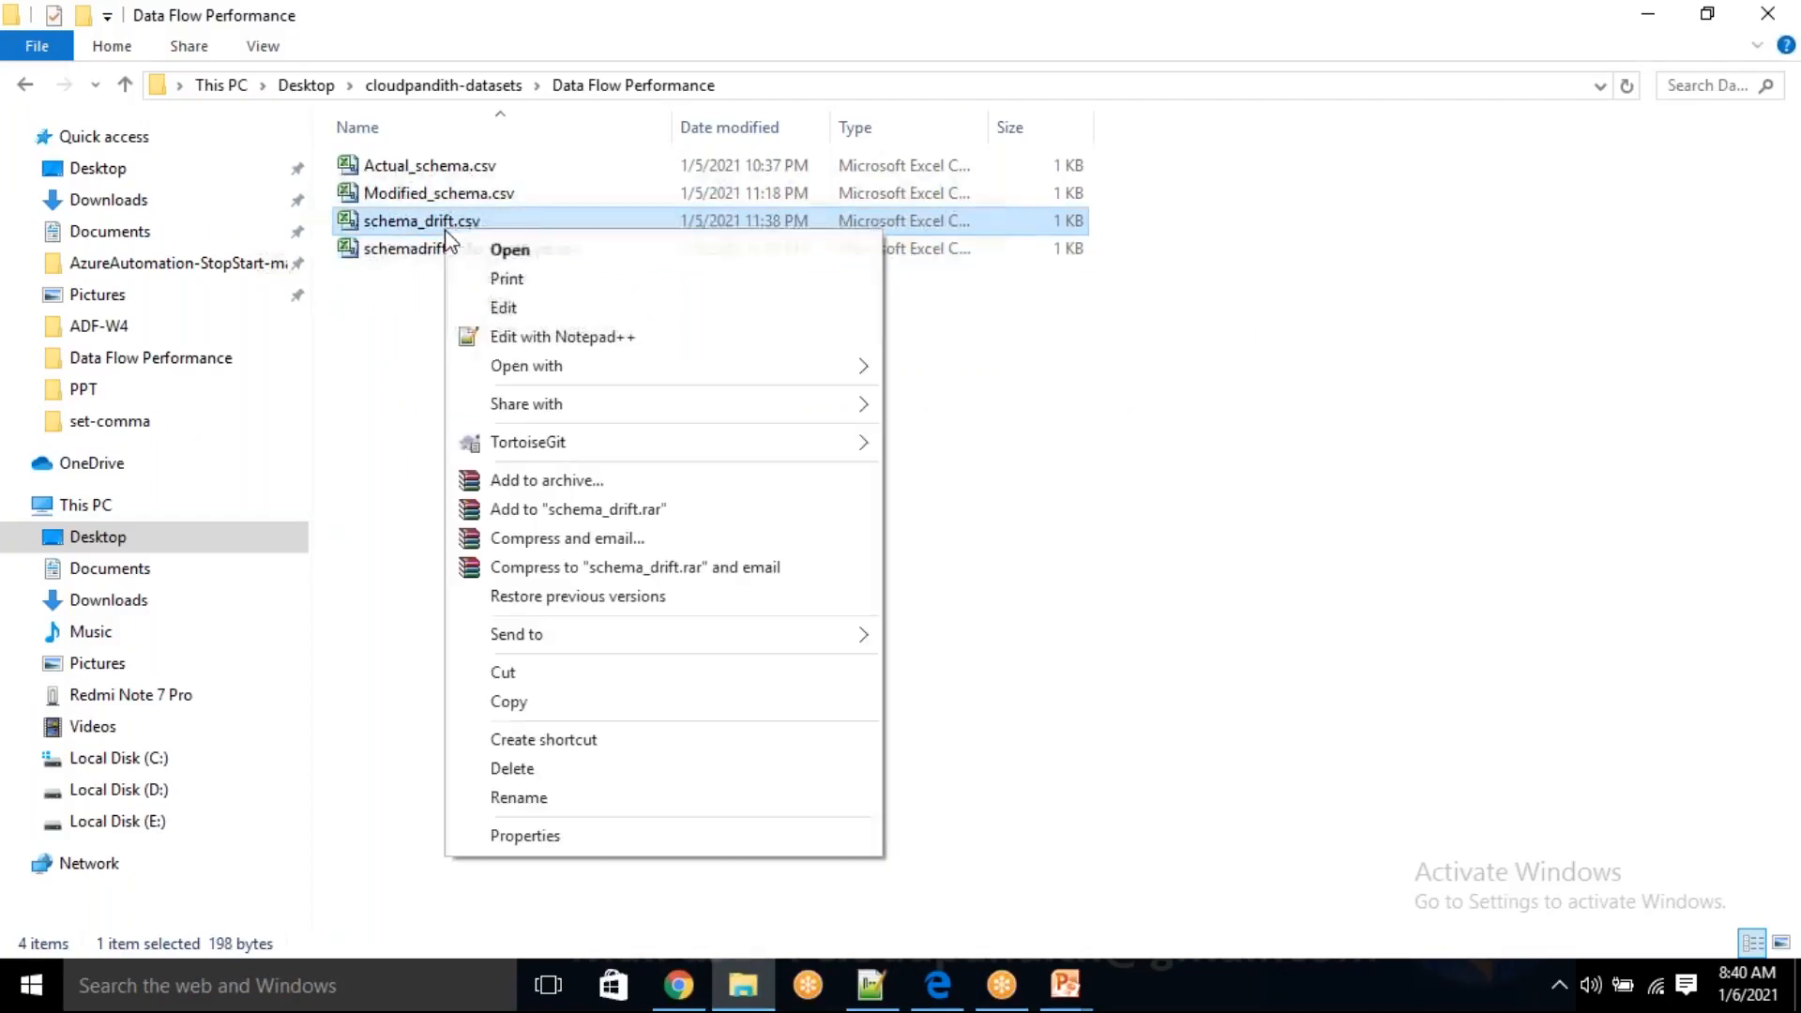
pyautogui.click(535, 337)
pyautogui.moveTo(353, 495); pyautogui.dragTo(90, 141)
pyautogui.hotkey('alt', 'Tab')
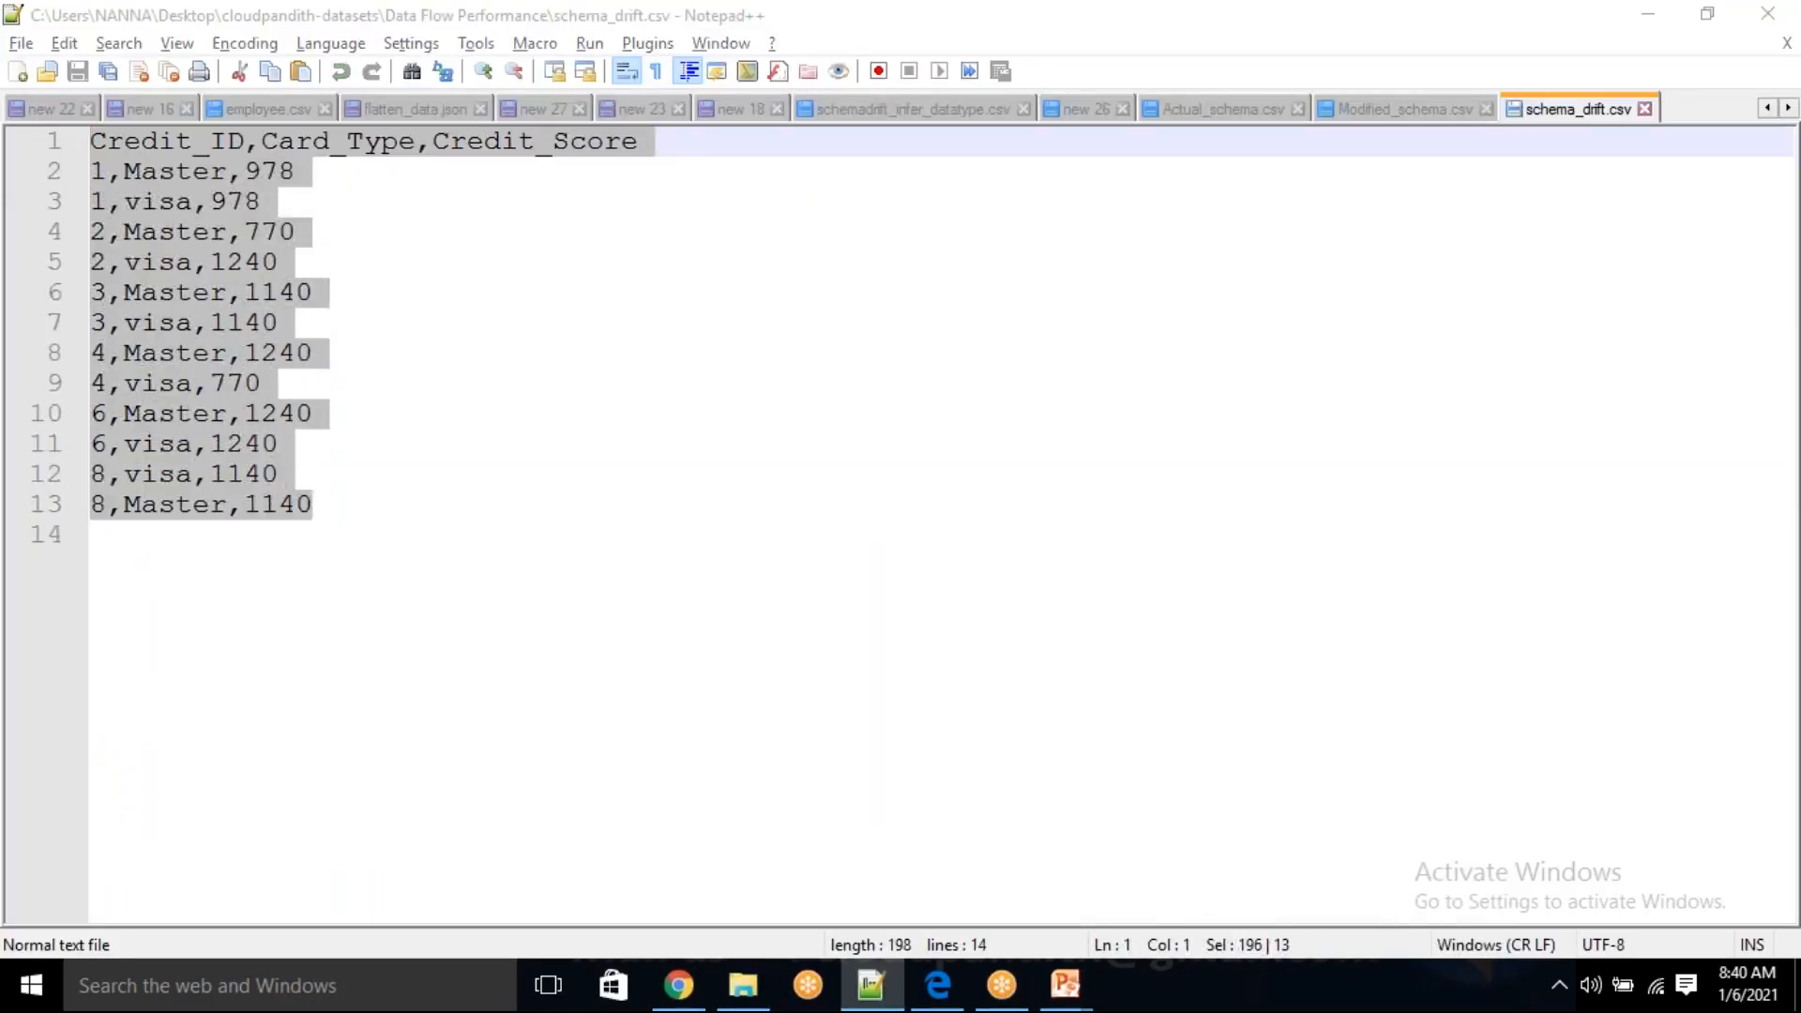
# - Paste the Credit_ID, Card_Type, Credit_Score data into the Actual_schema.csv blob in the Azure portal and save it
pyautogui.click(704, 990)
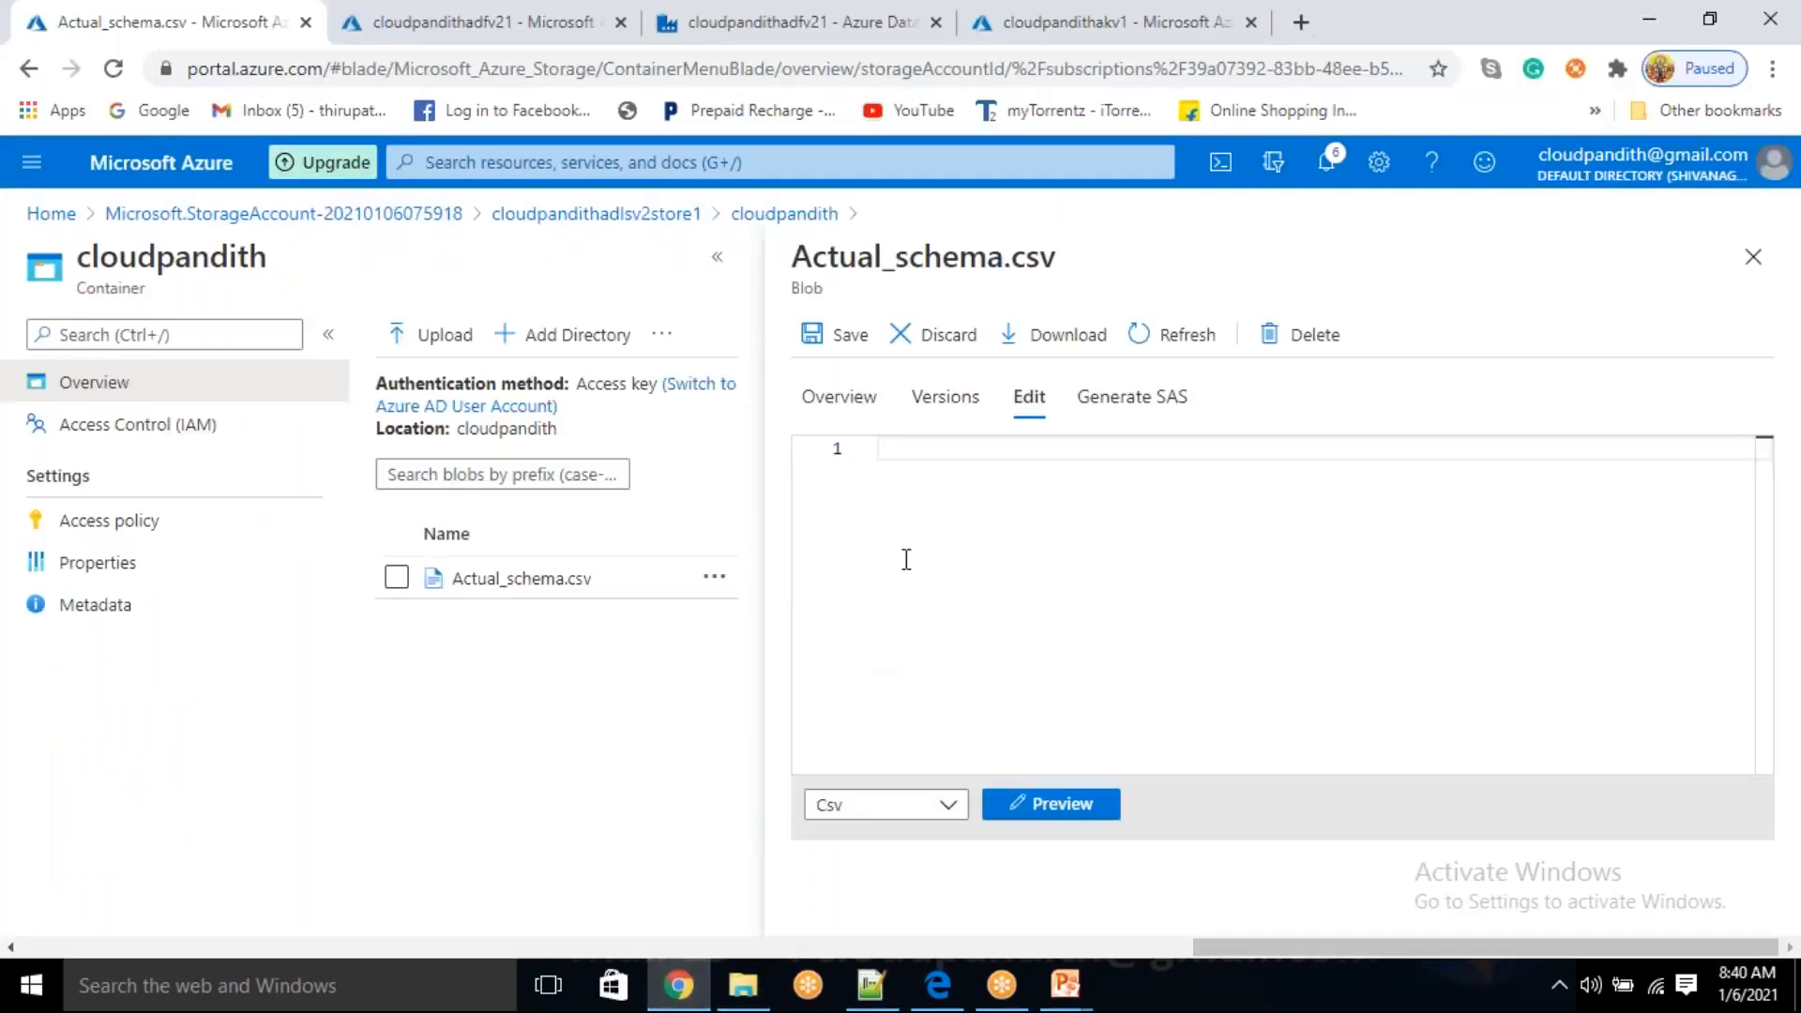
pyautogui.write('Credit_ID,Card_Type,Credit_Score 1,Master,978 1,visa,978 2,Master,770 2,visa,1240 3,Master,1140 3,visa,1140 4,Master,1240 4,visa,770 6,Master,1240 6,visa,1240 6,visa,1140 8,Master,1140')
pyautogui.click(834, 334)
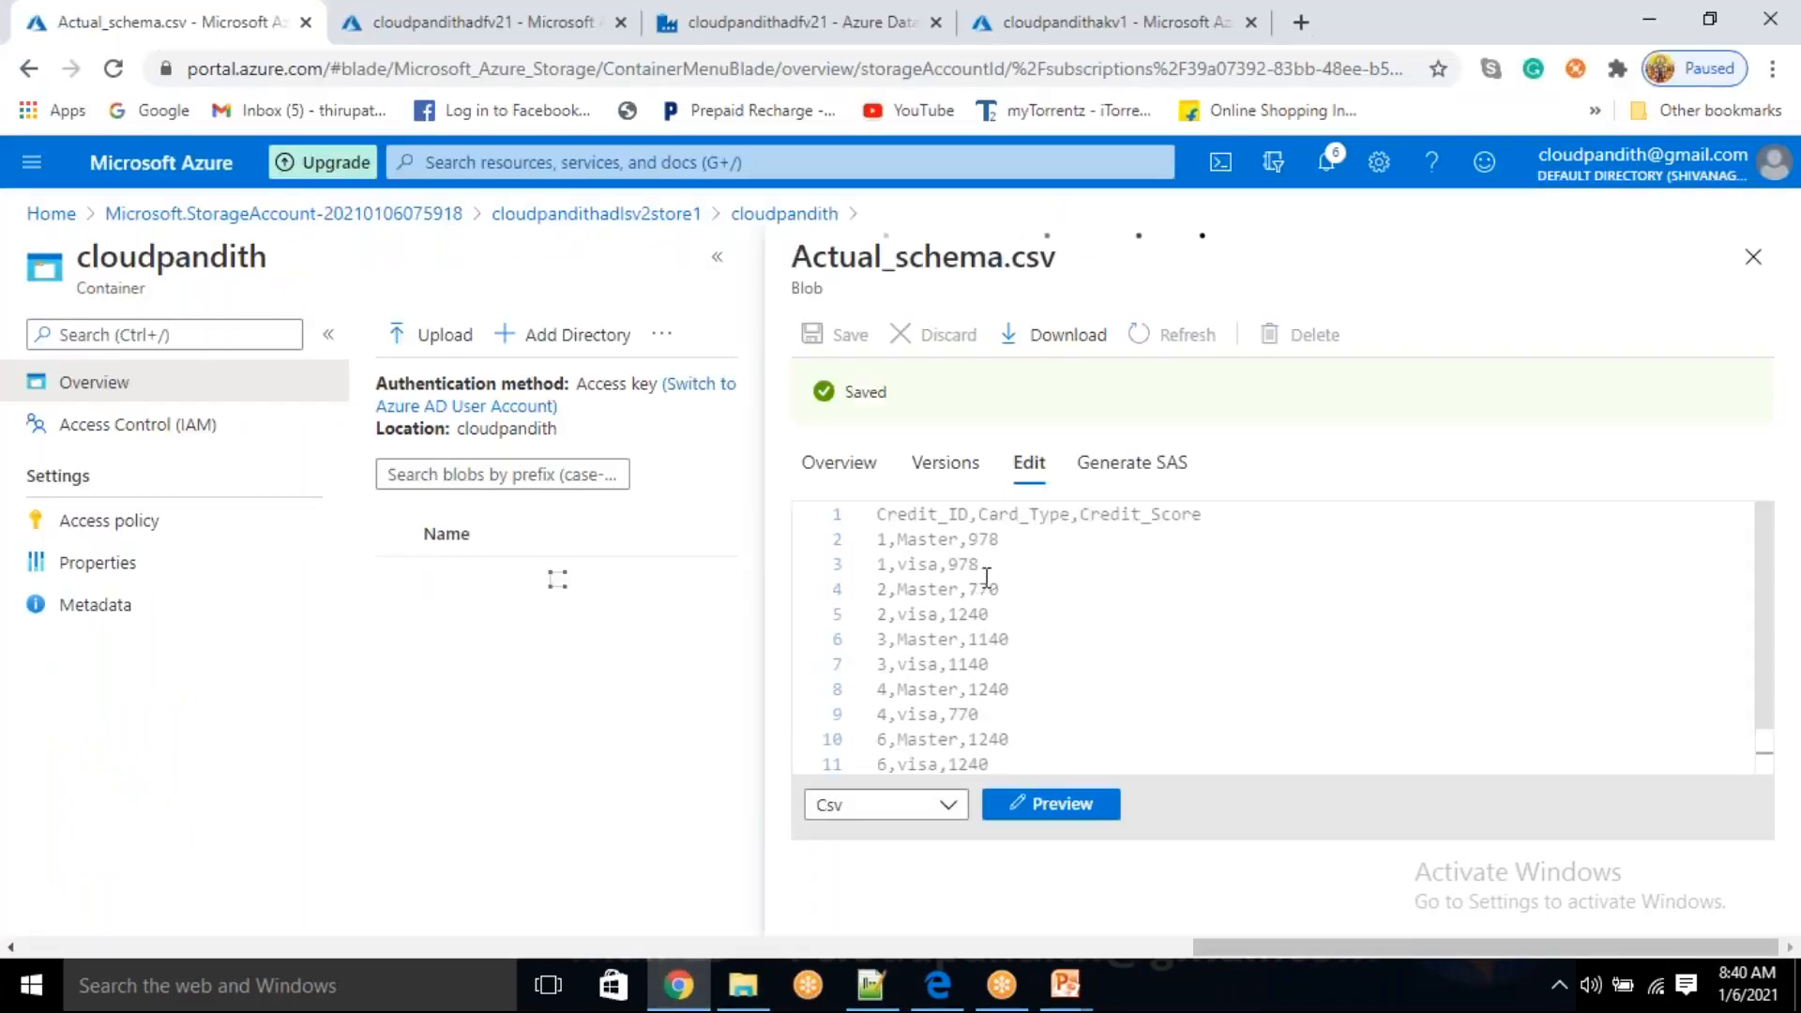
# - Switch to Data Factory, refresh source1's data preview and examine the Credit_Name and Credit_Score values
pyautogui.click(802, 22)
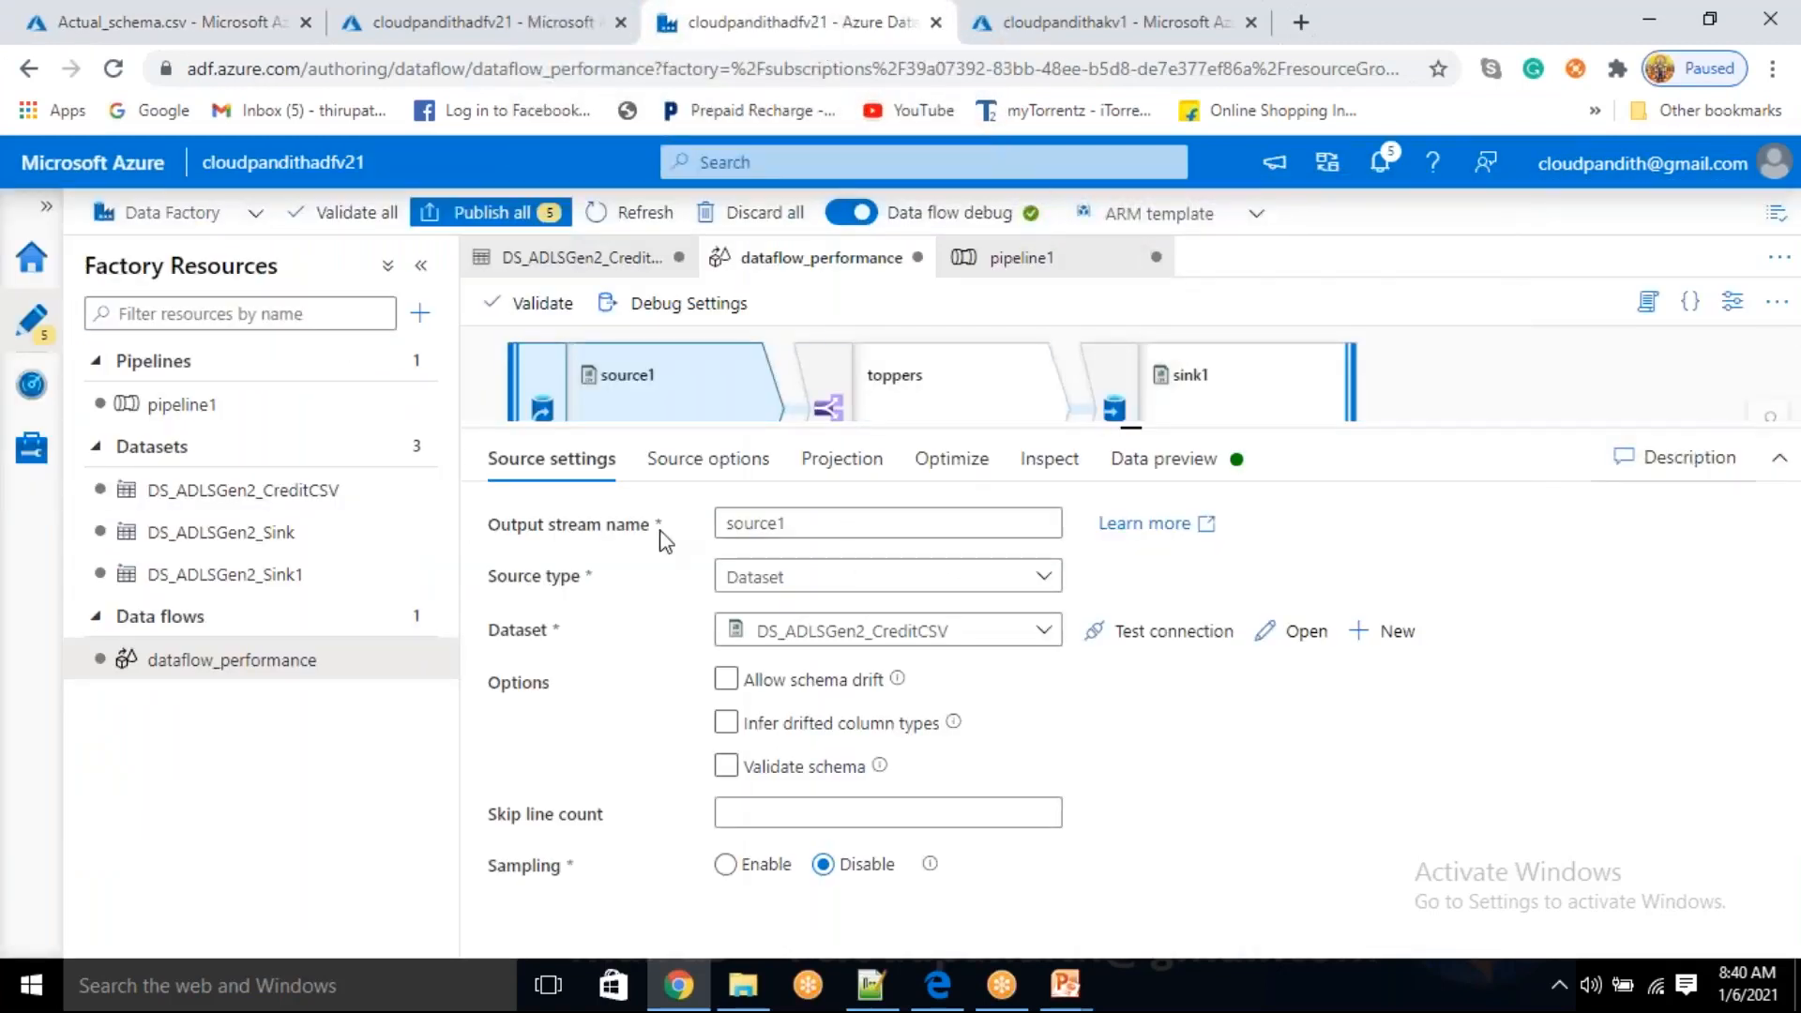
pyautogui.click(1205, 462)
pyautogui.click(544, 566)
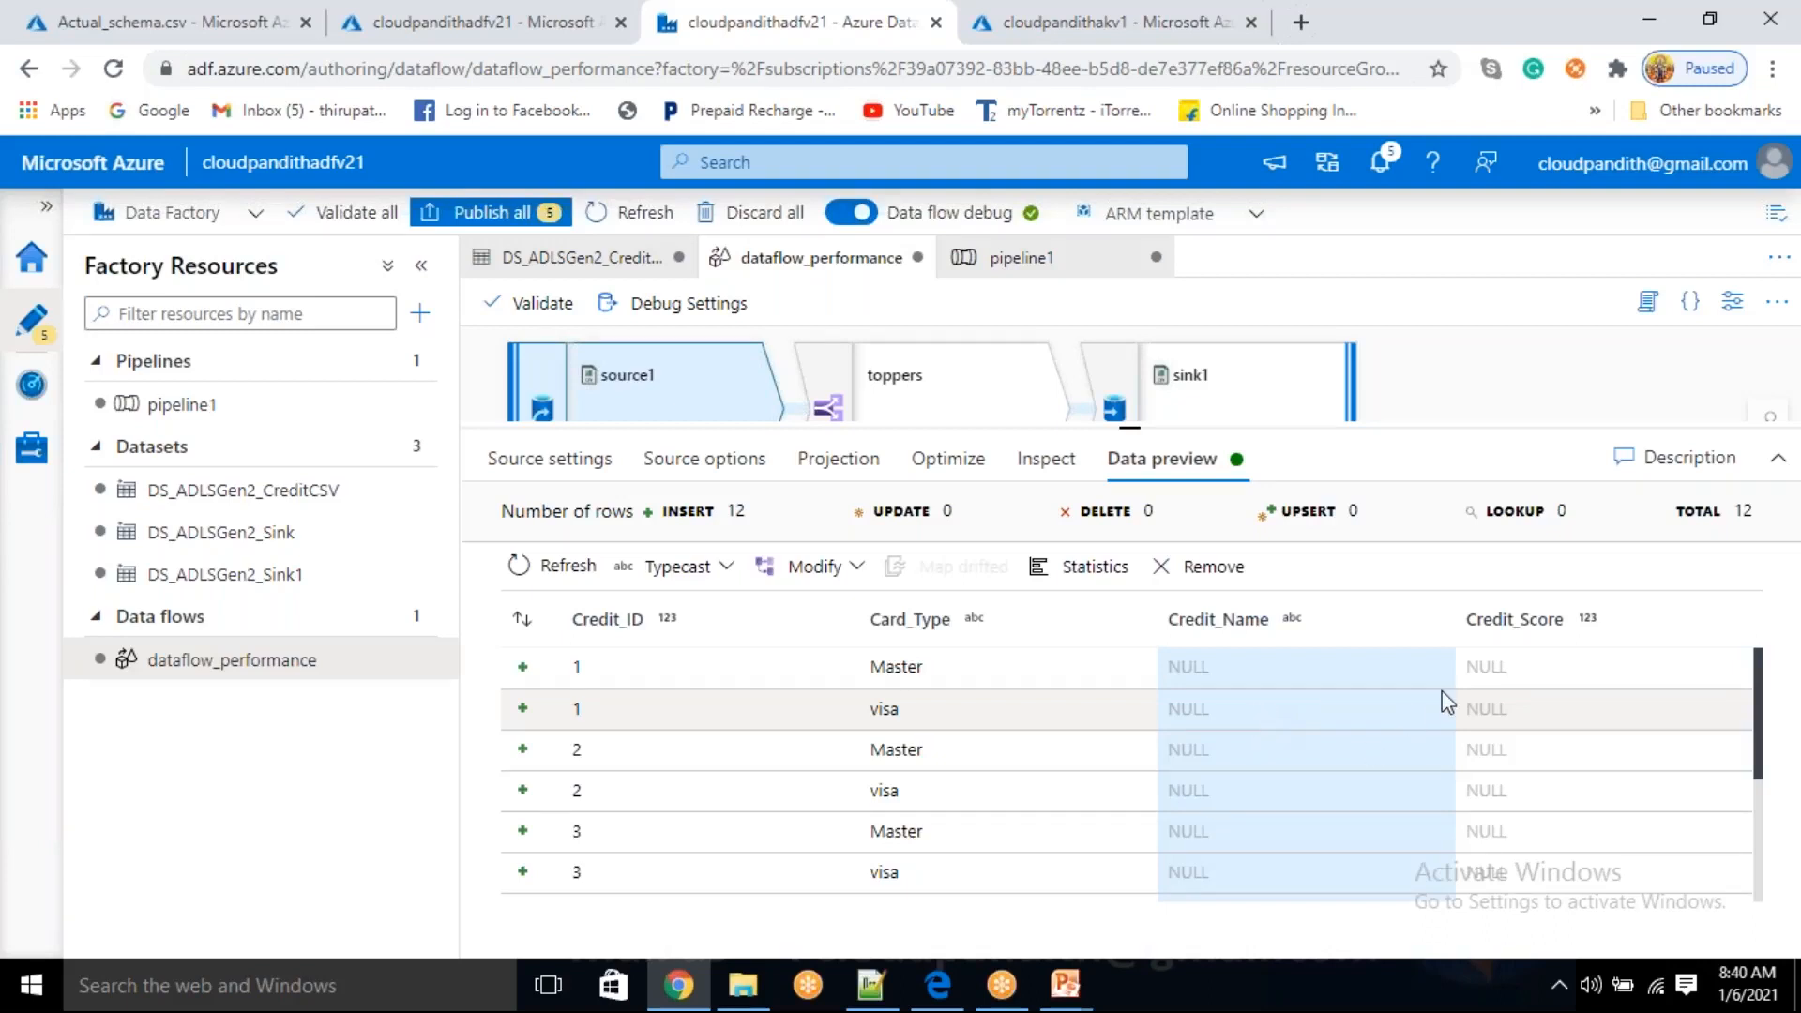
pyautogui.moveTo(1514, 664); pyautogui.dragTo(1700, 804)
pyautogui.click(1302, 797)
pyautogui.click(1557, 849)
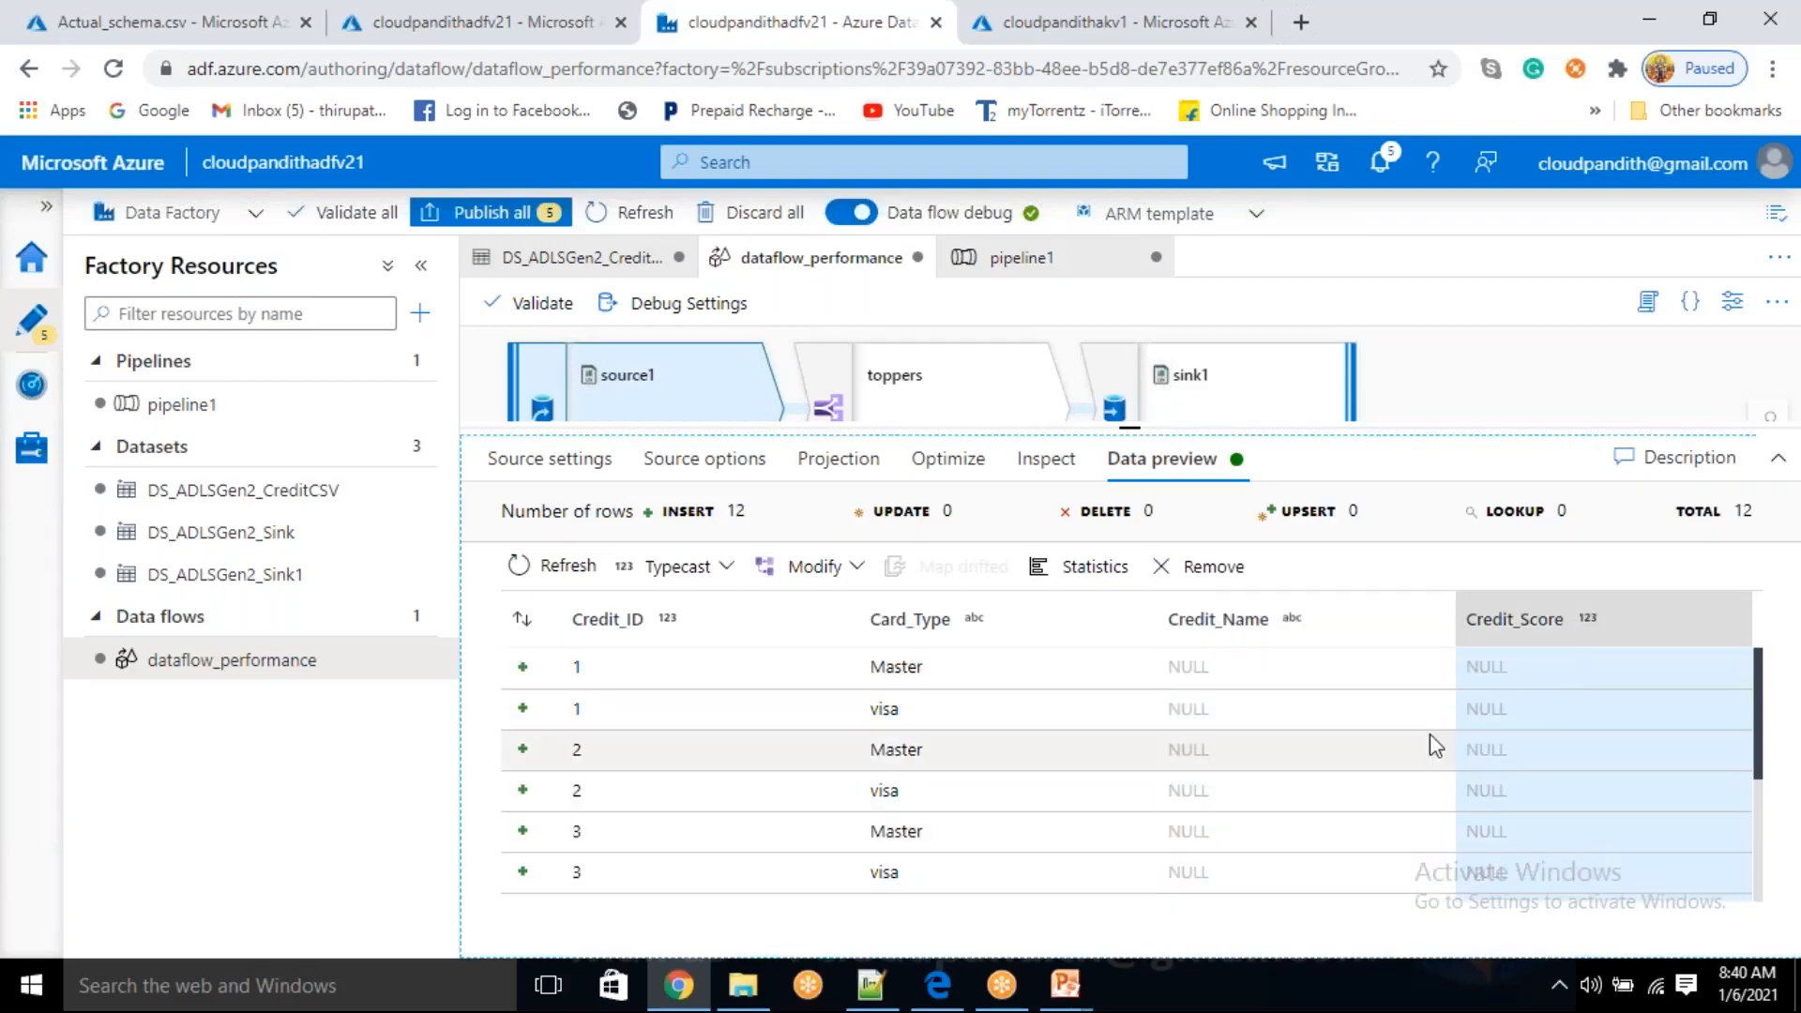
# - Check the Credit_Score header and values in the Actual_schema.csv blob in the Azure portal
pyautogui.click(244, 15)
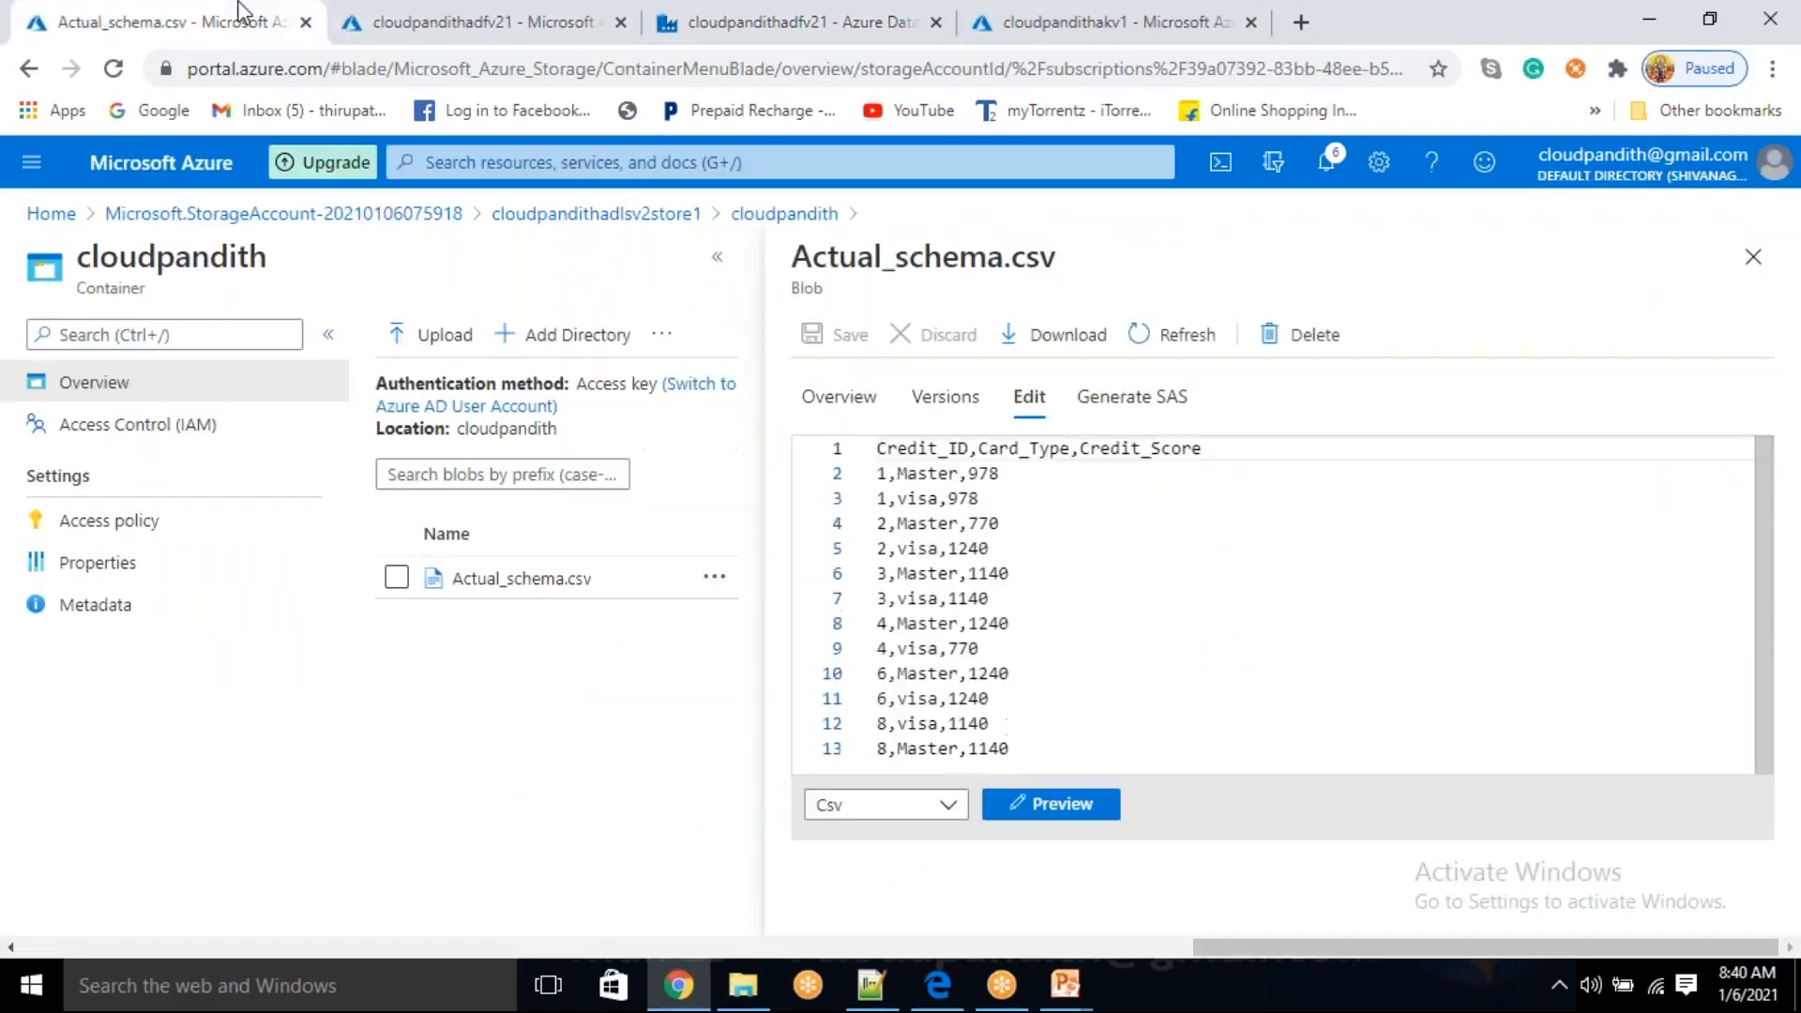
pyautogui.doubleClick(1130, 449)
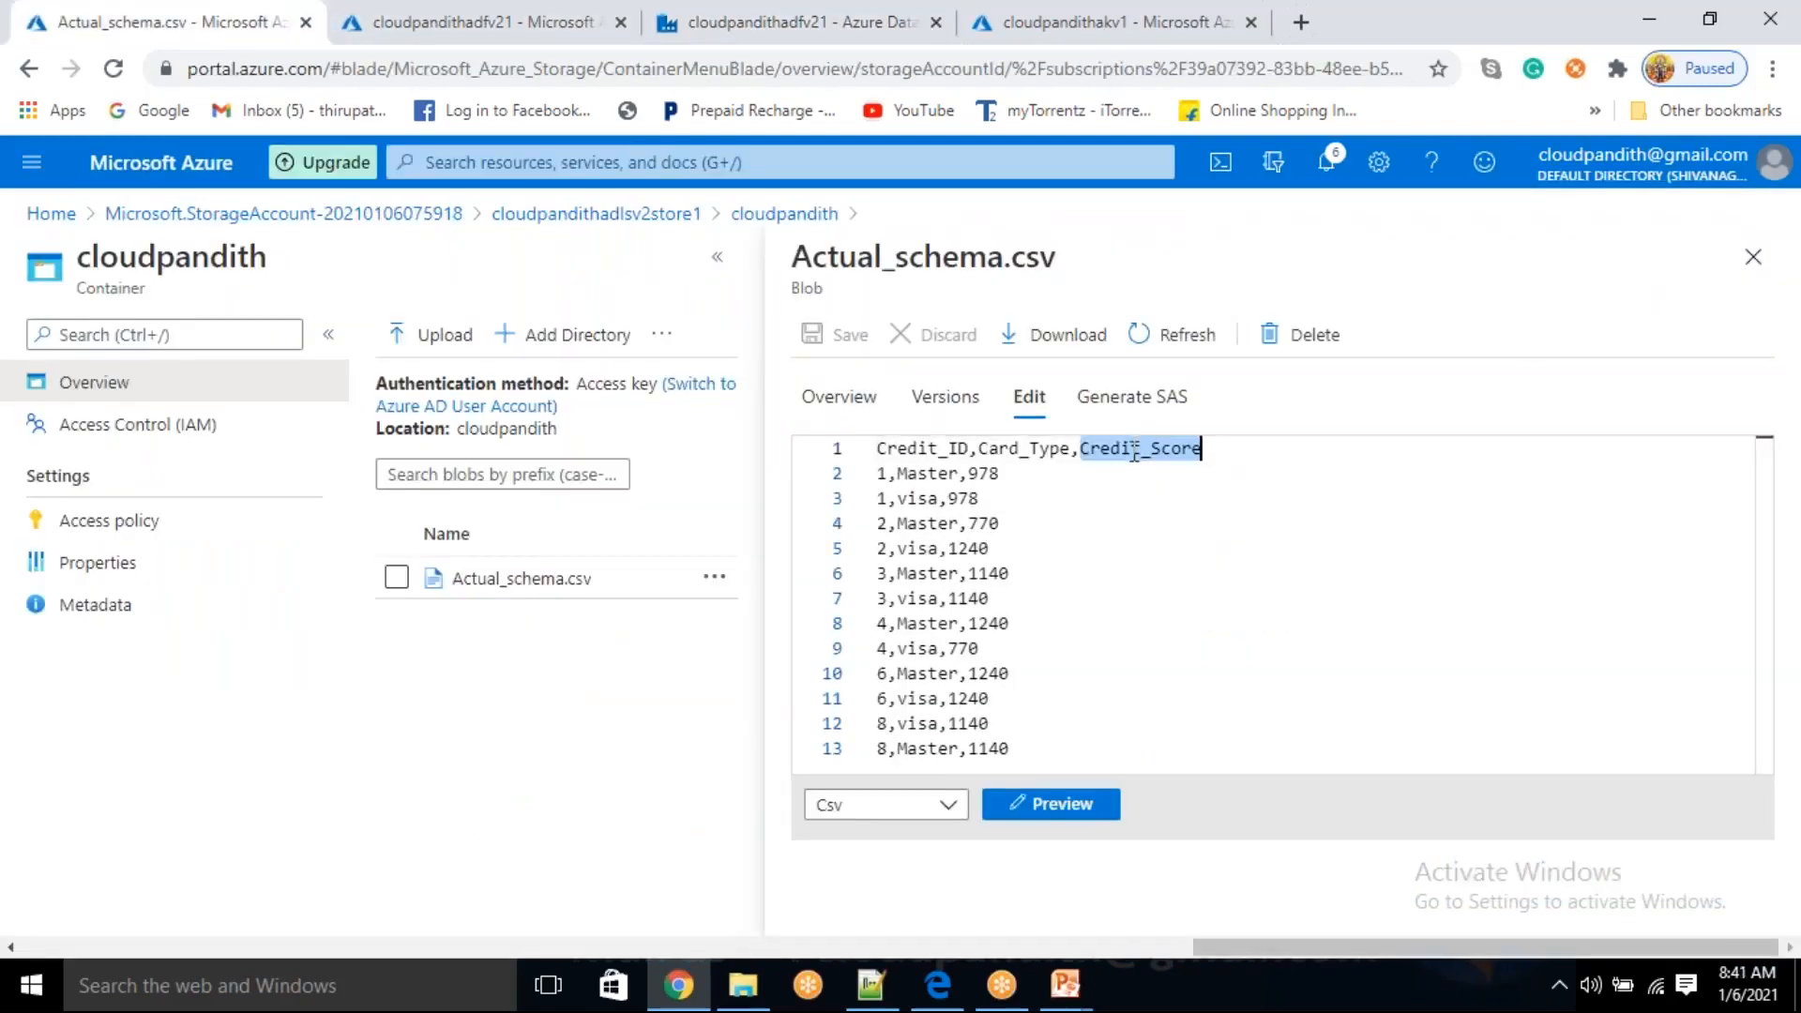
pyautogui.click(1013, 494)
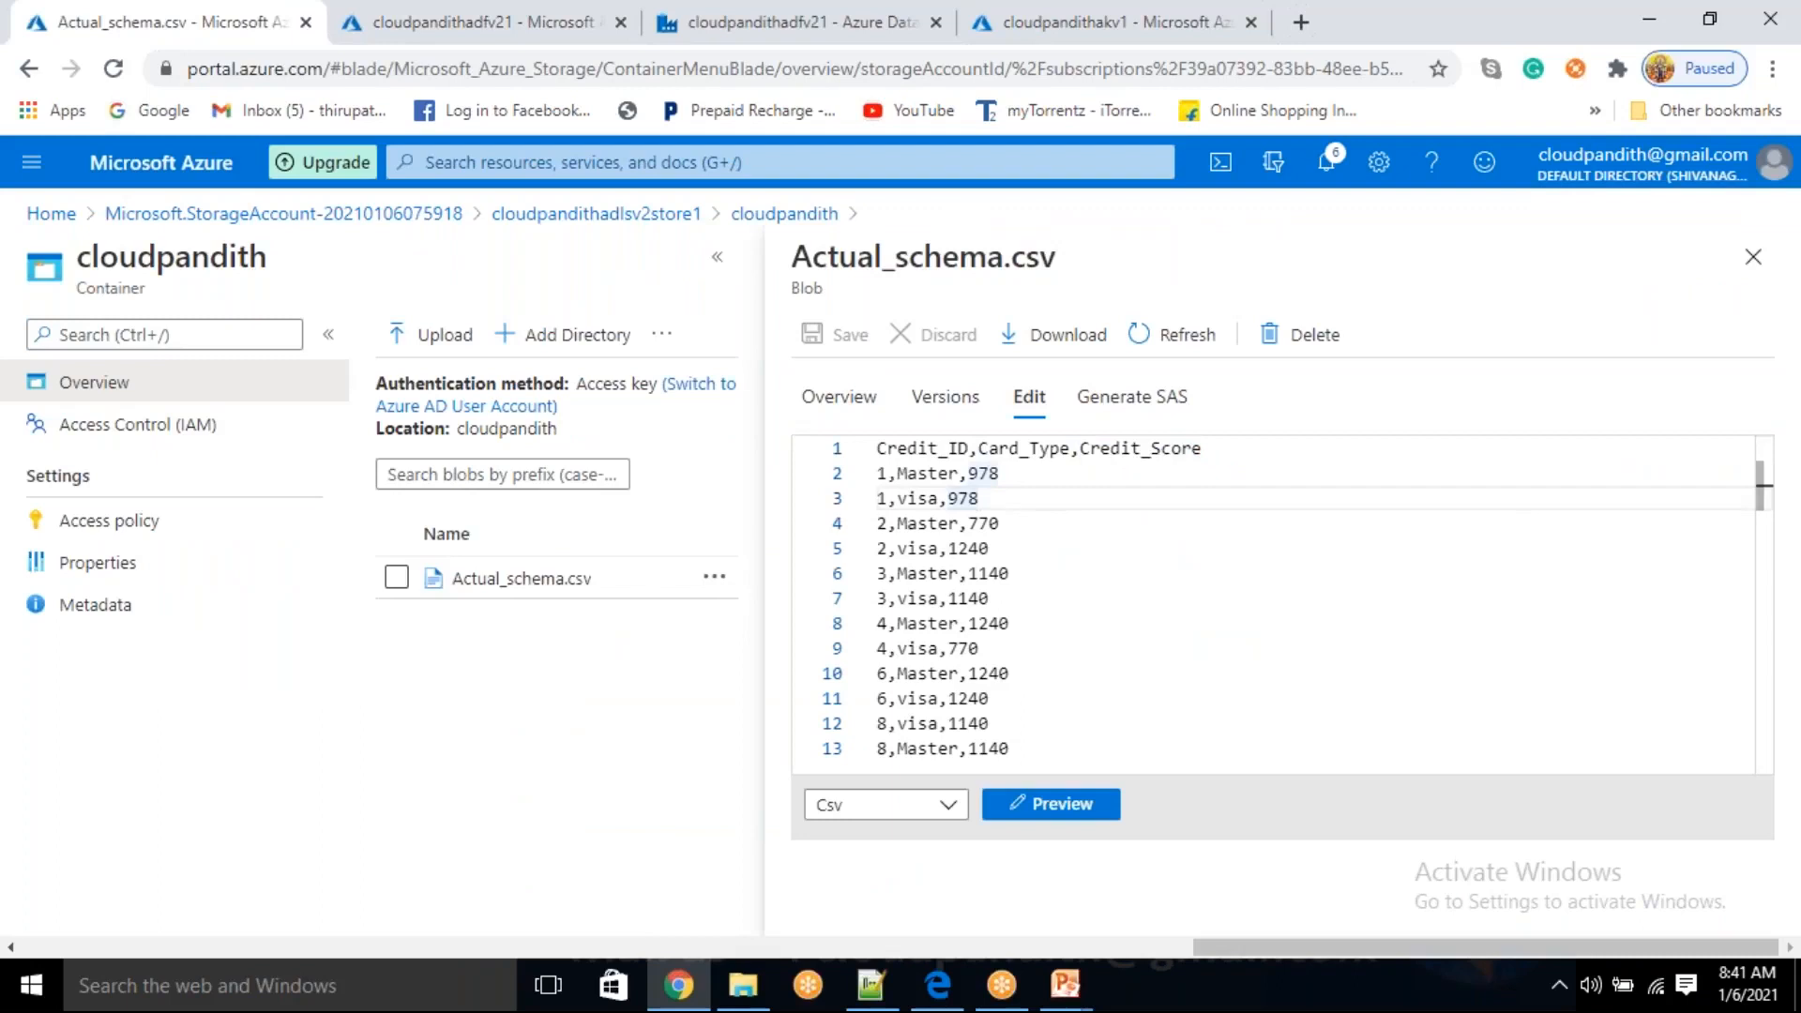
# - Return to Data Factory, recheck the Credit_Score rows in source1's refreshed preview and review the projection's column types
pyautogui.click(798, 22)
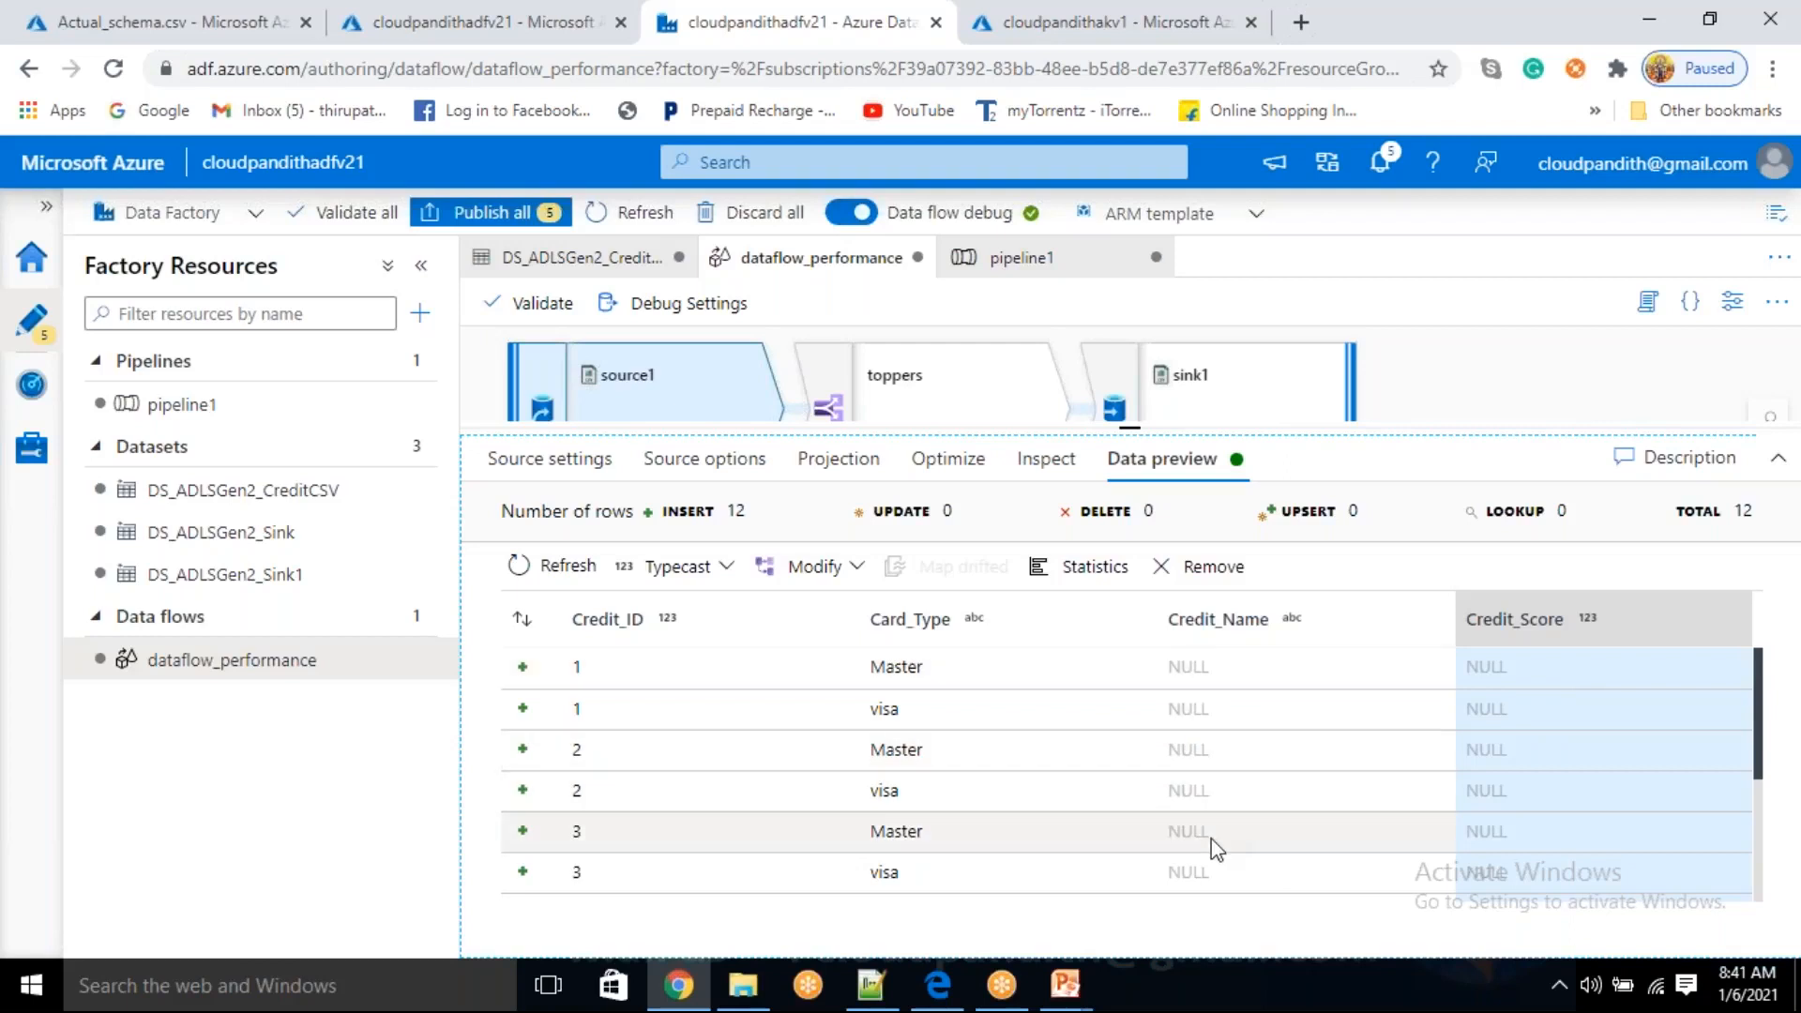
pyautogui.scroll(-3, 1257, 777)
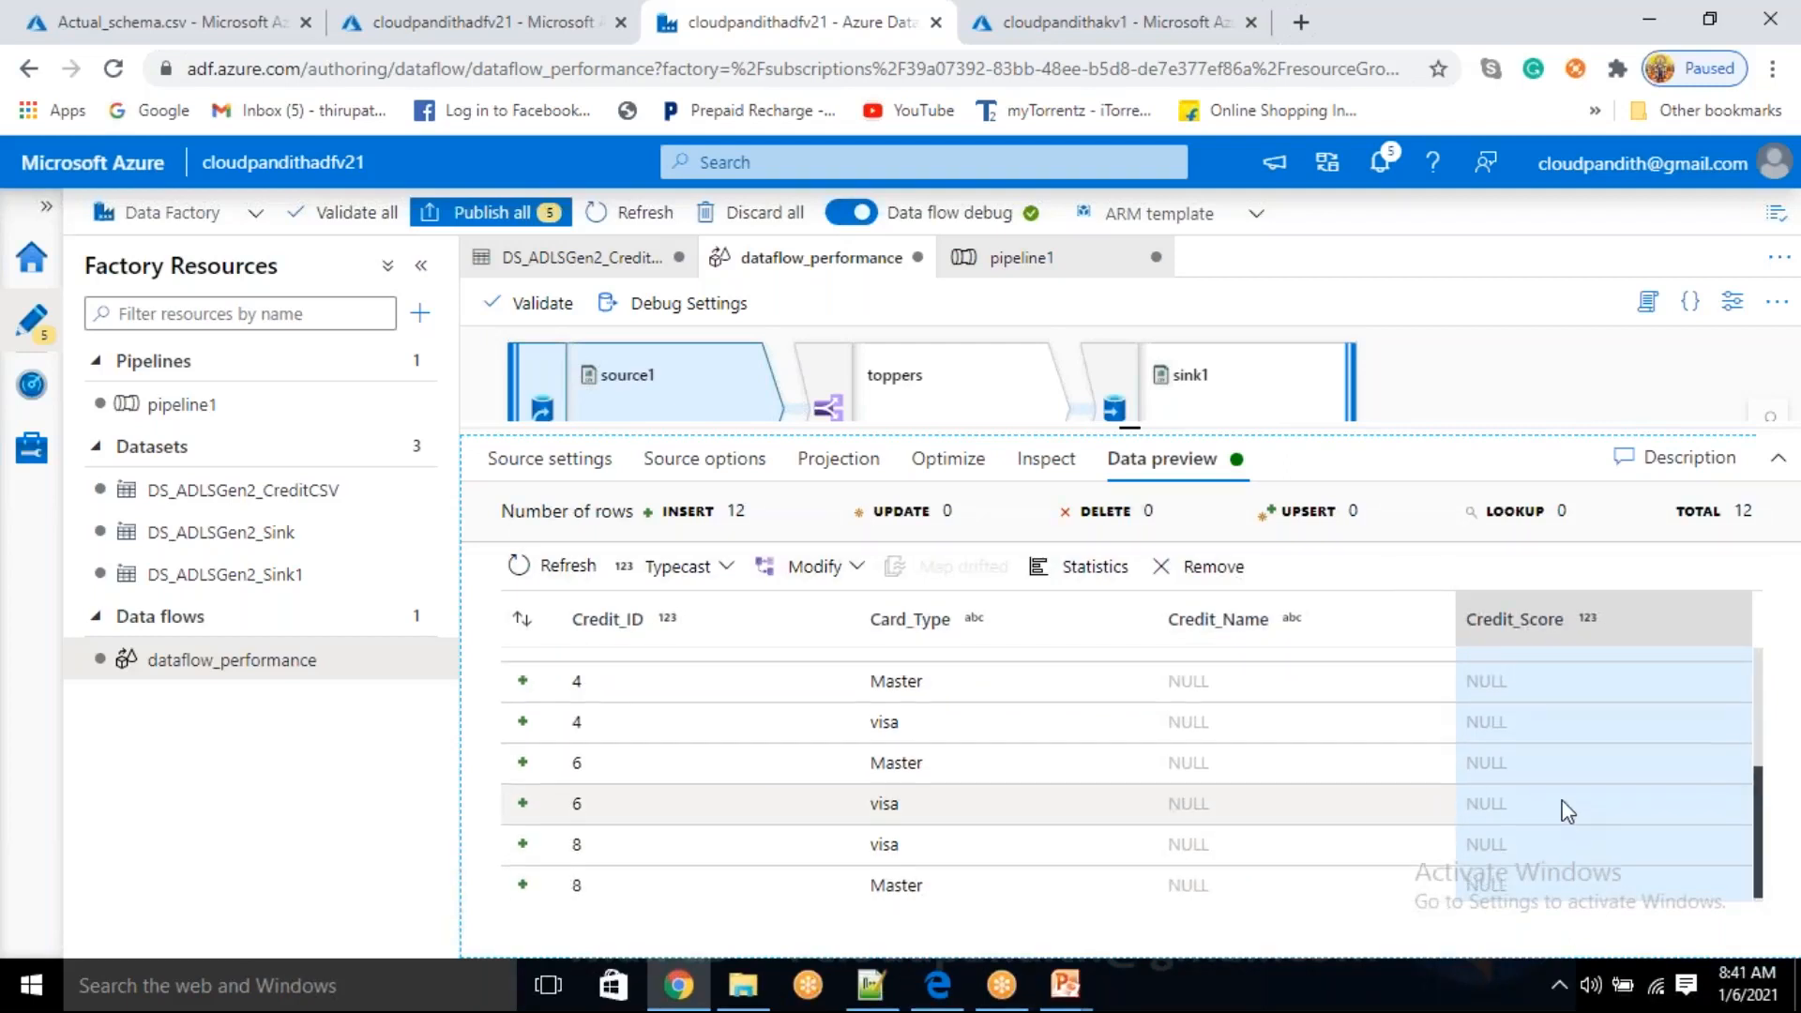
pyautogui.scroll(3, 1562, 812)
pyautogui.click(506, 567)
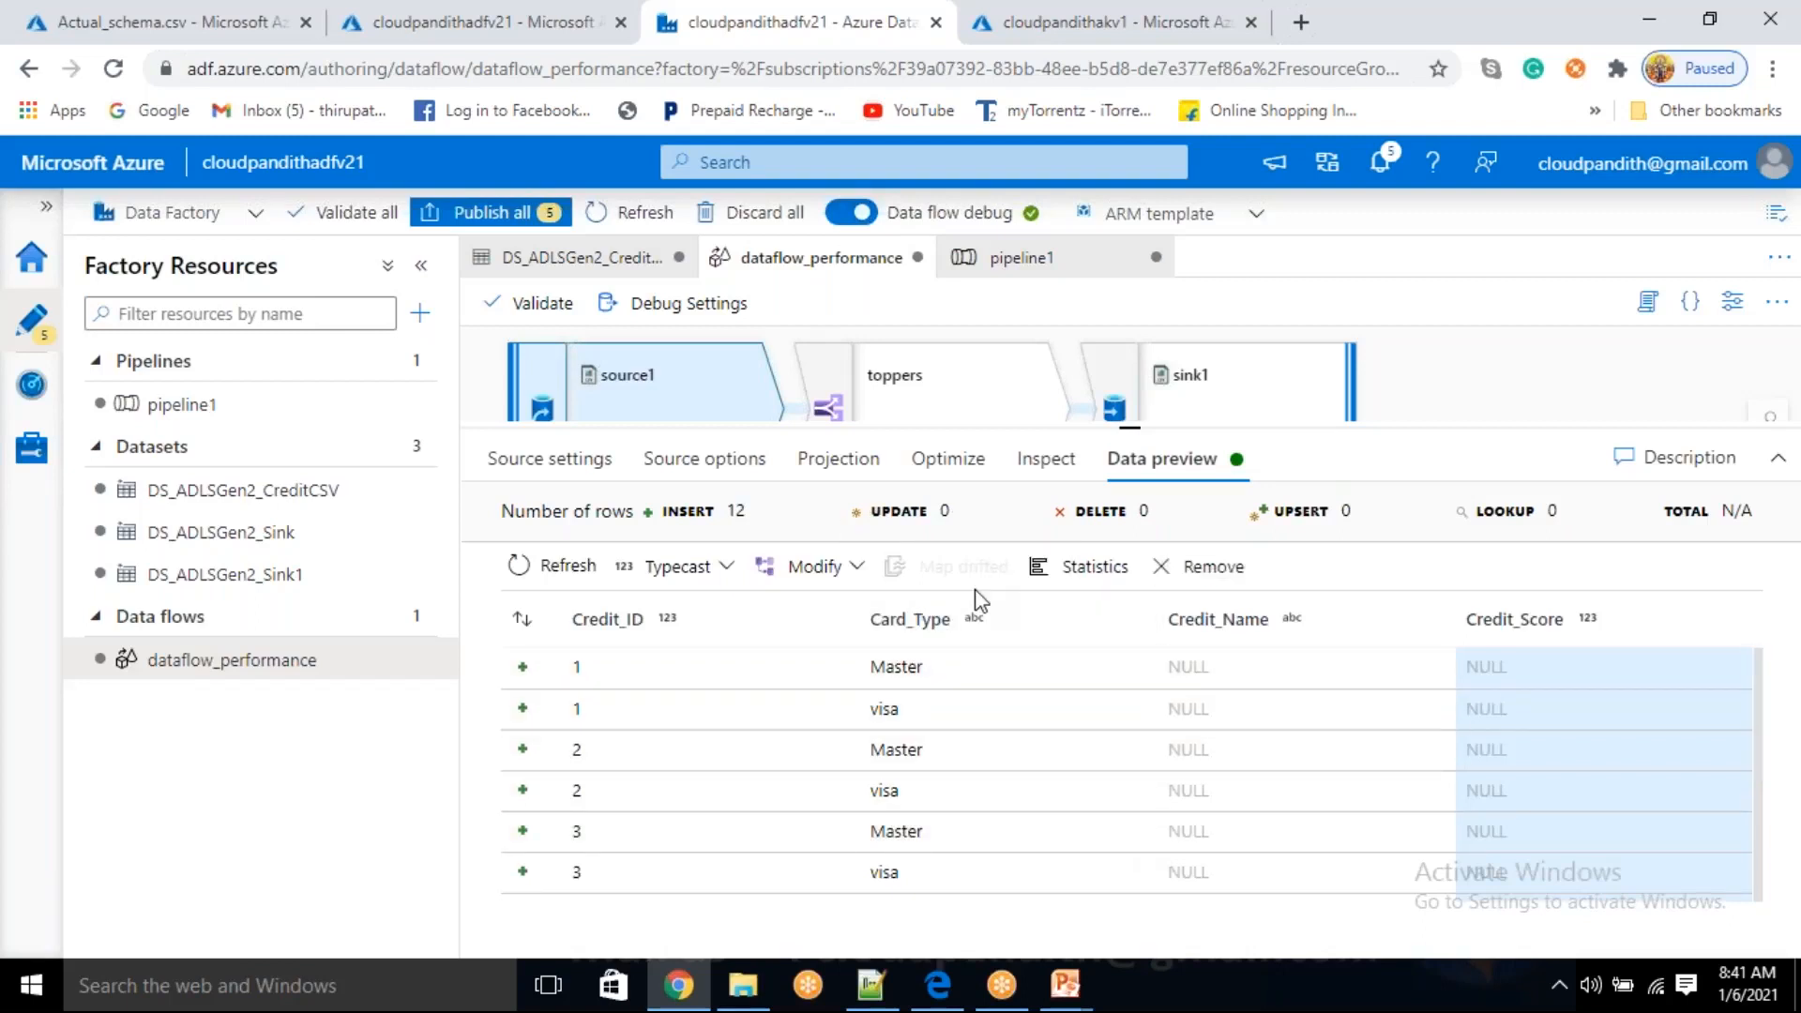
pyautogui.click(813, 465)
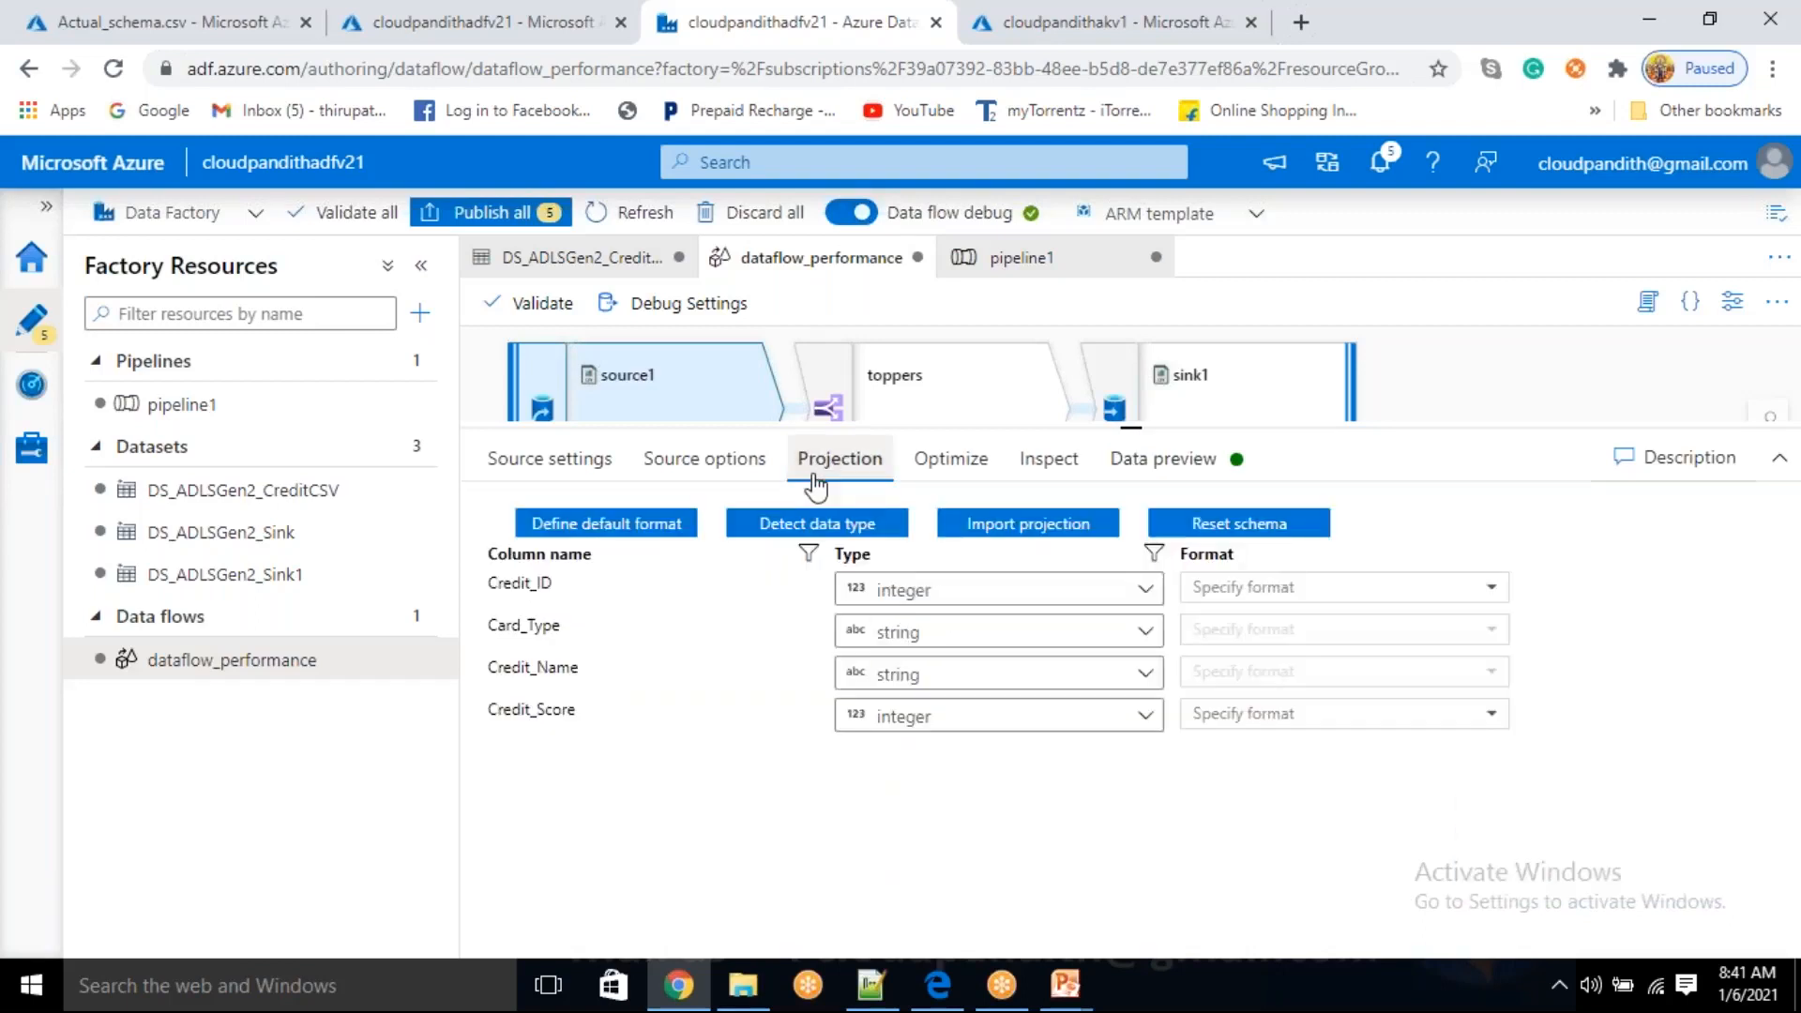
# - Detect the column data types of source1 again, refresh its data preview and check the schema options in its source settings
pyautogui.click(781, 529)
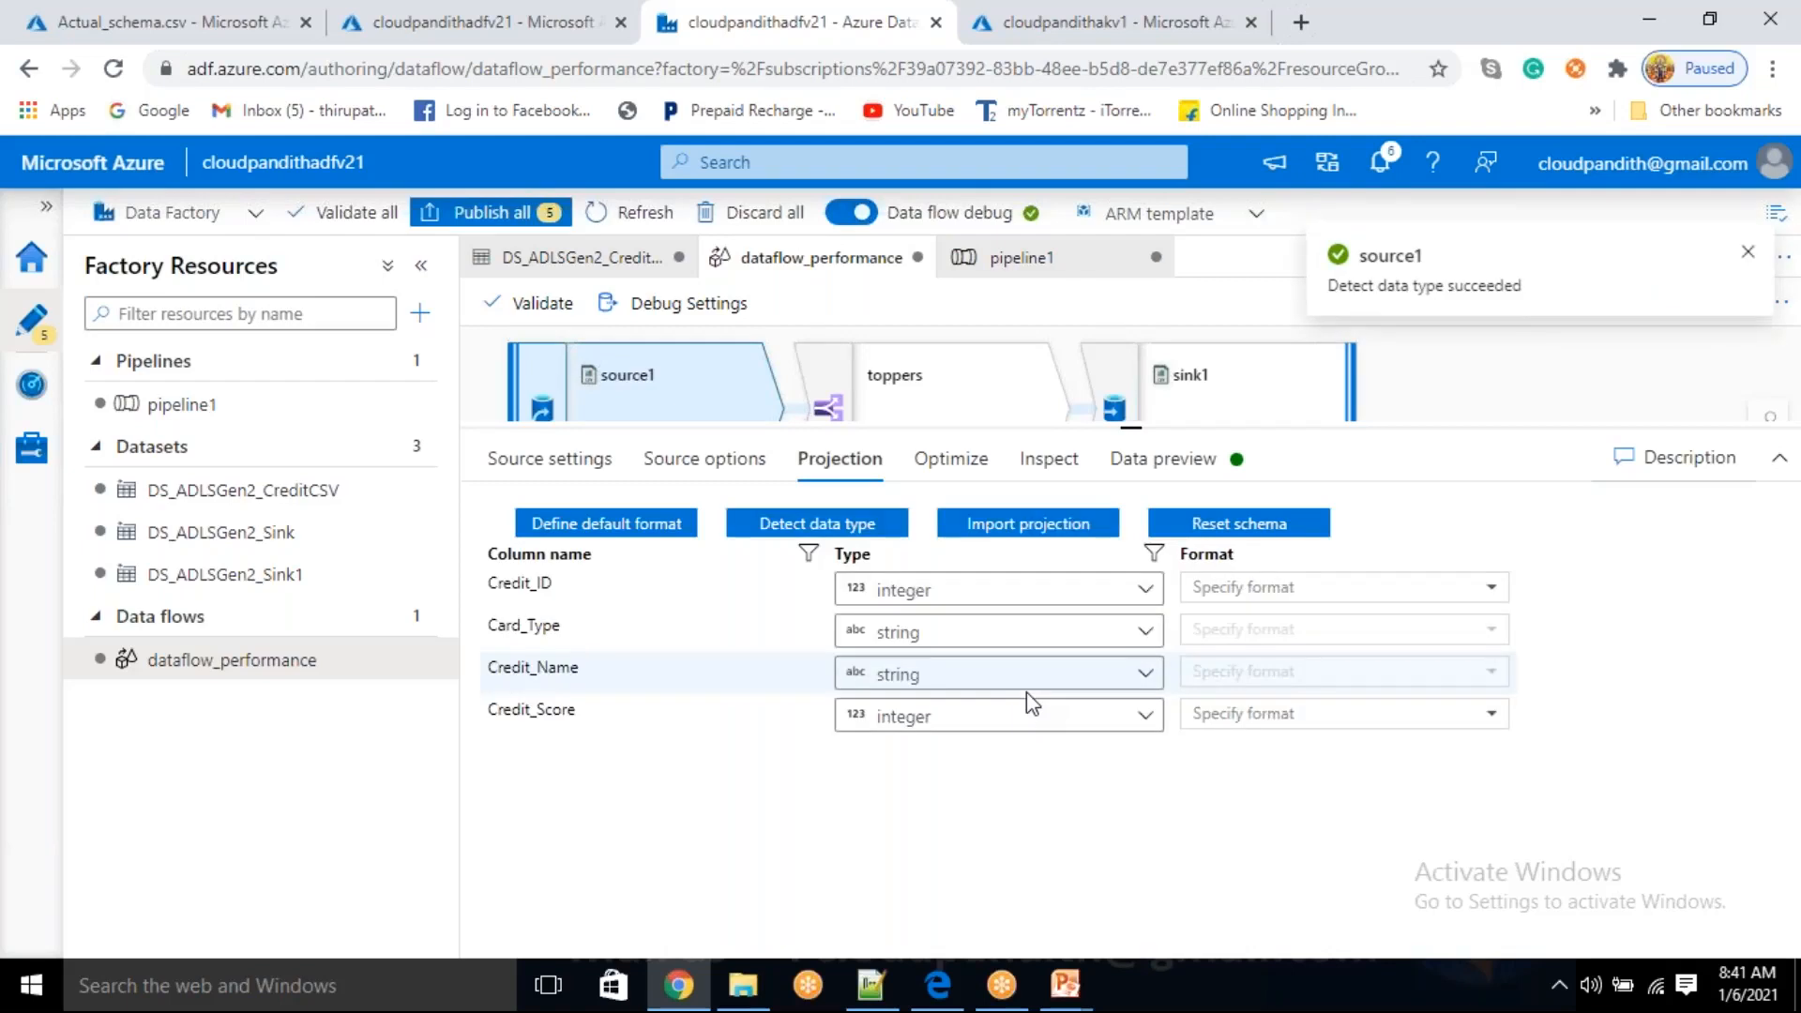
pyautogui.click(1183, 460)
pyautogui.click(522, 565)
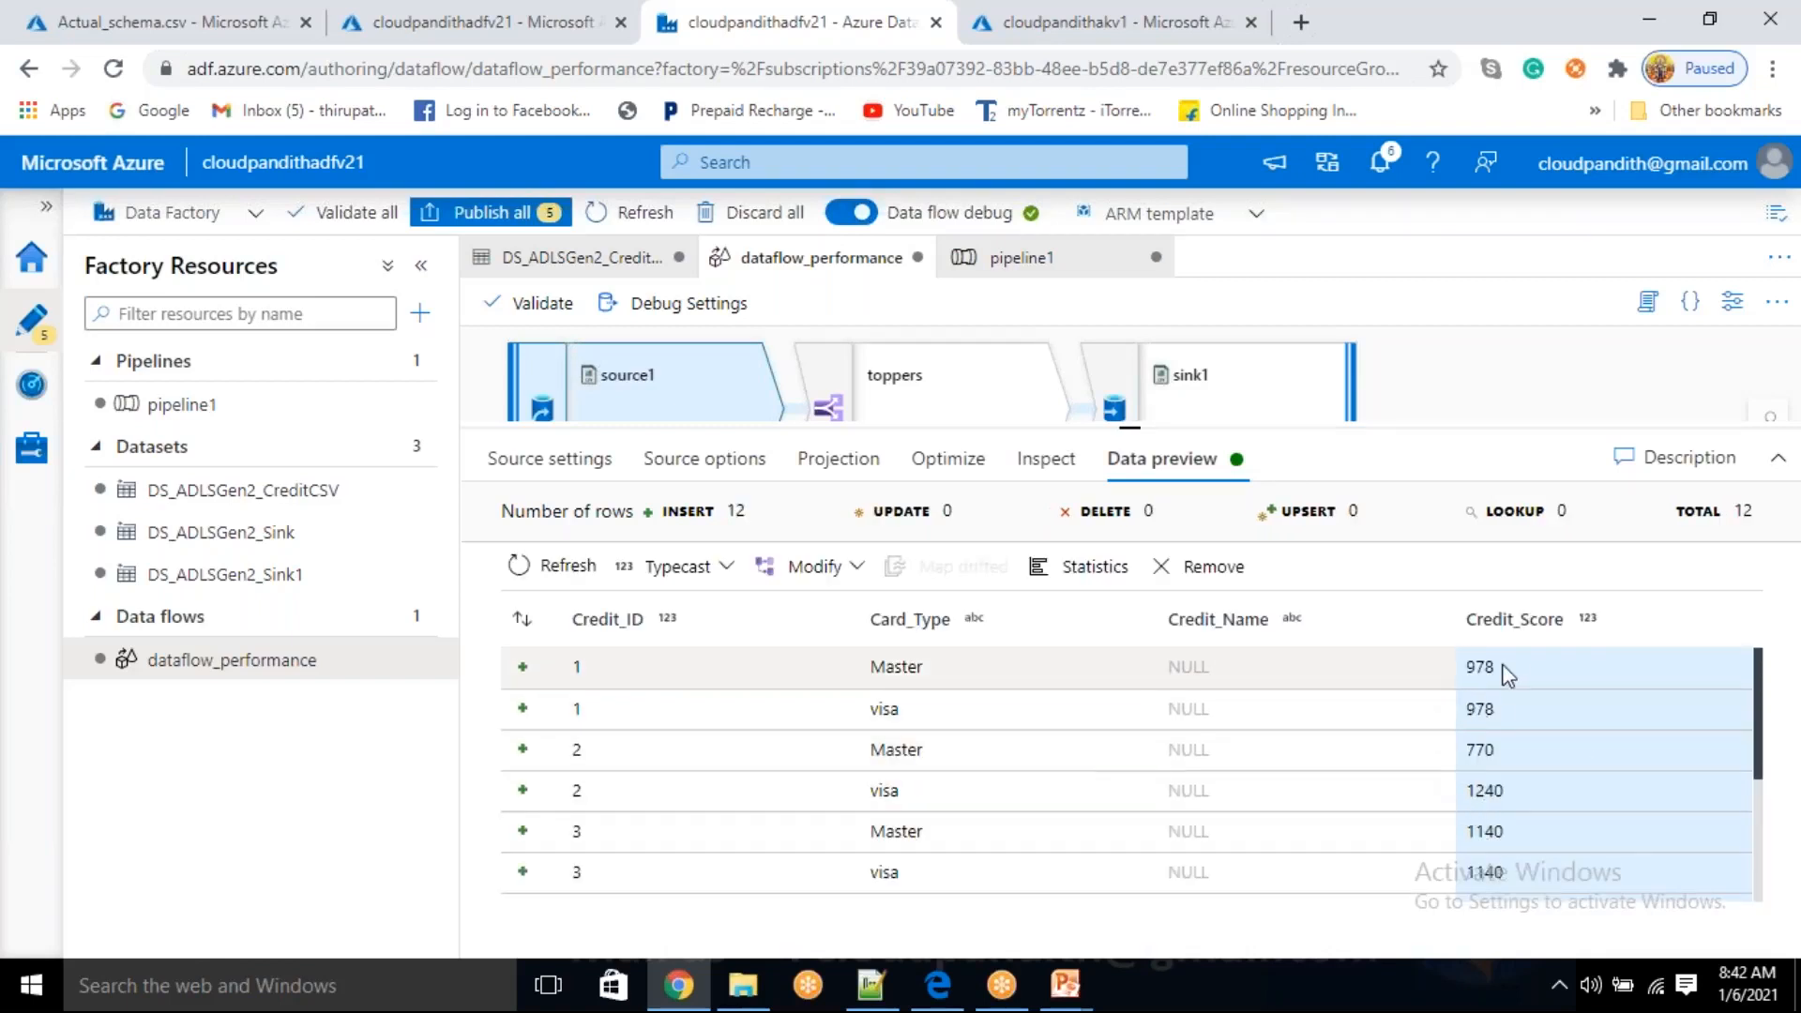
pyautogui.click(535, 469)
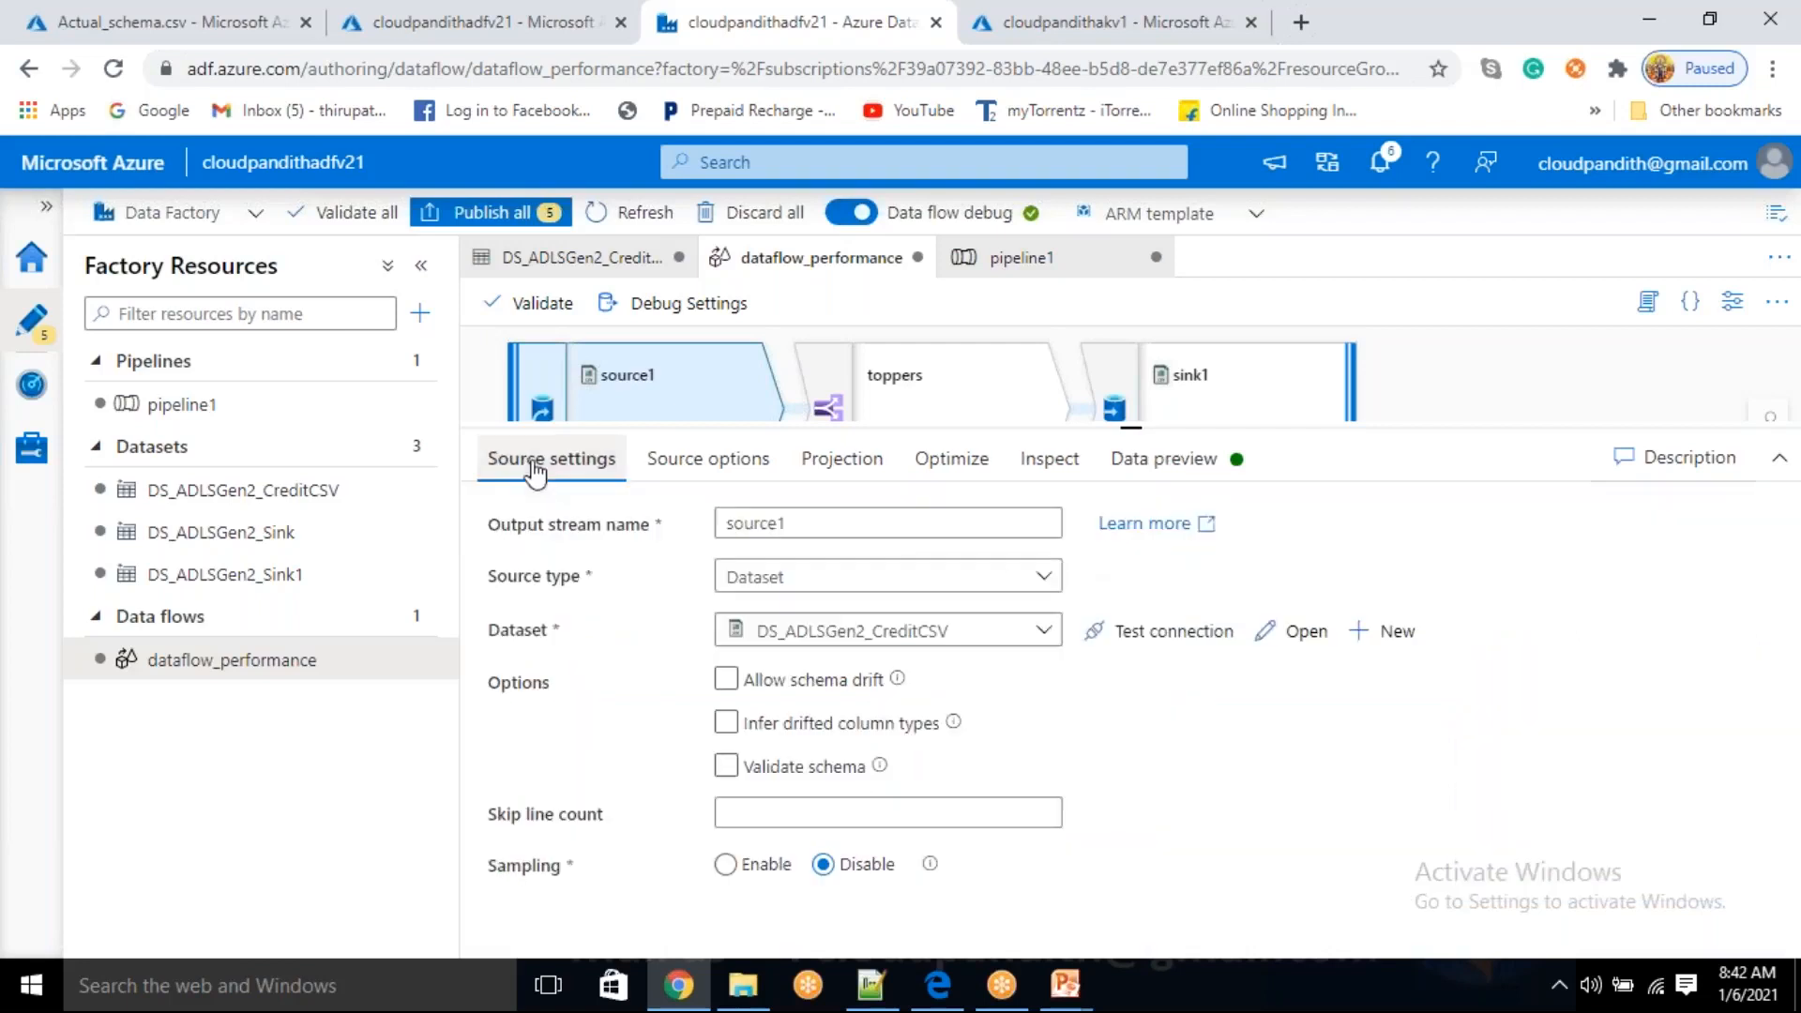
pyautogui.click(1146, 479)
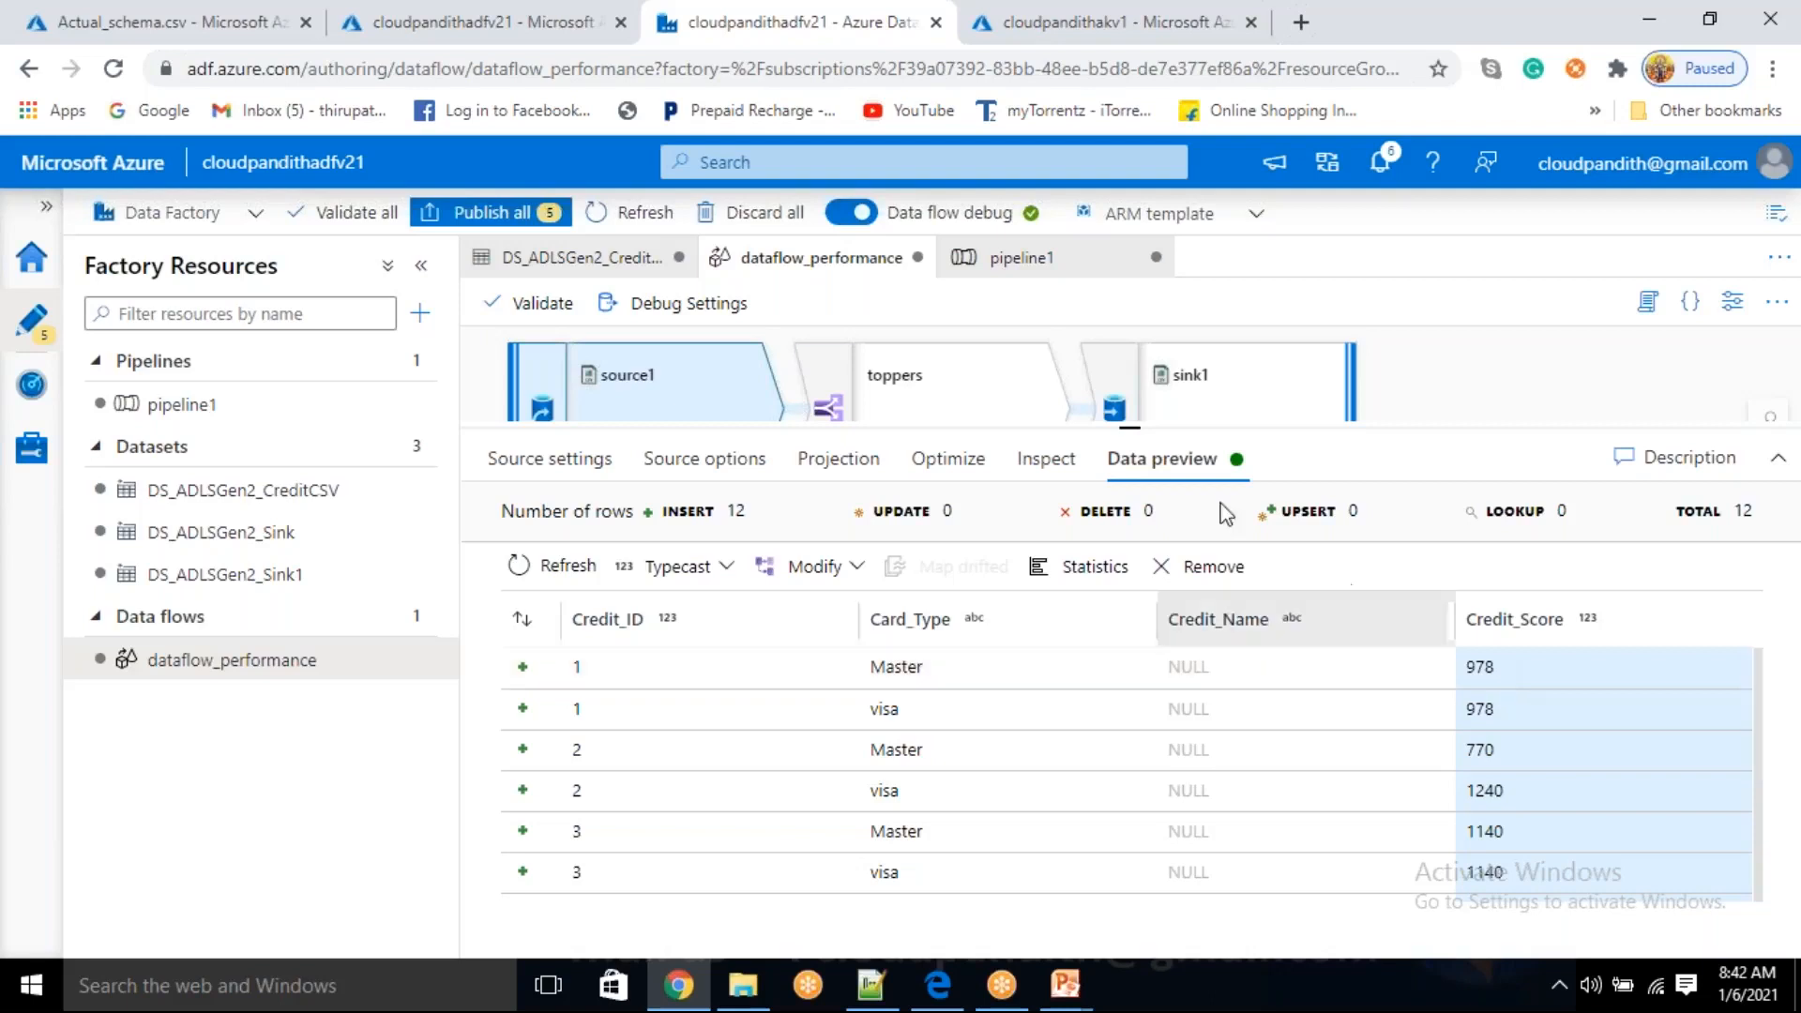
# - Switch to the Actual_schema.csv blob in the Azure portal and cut out its entire contents
pyautogui.click(178, 22)
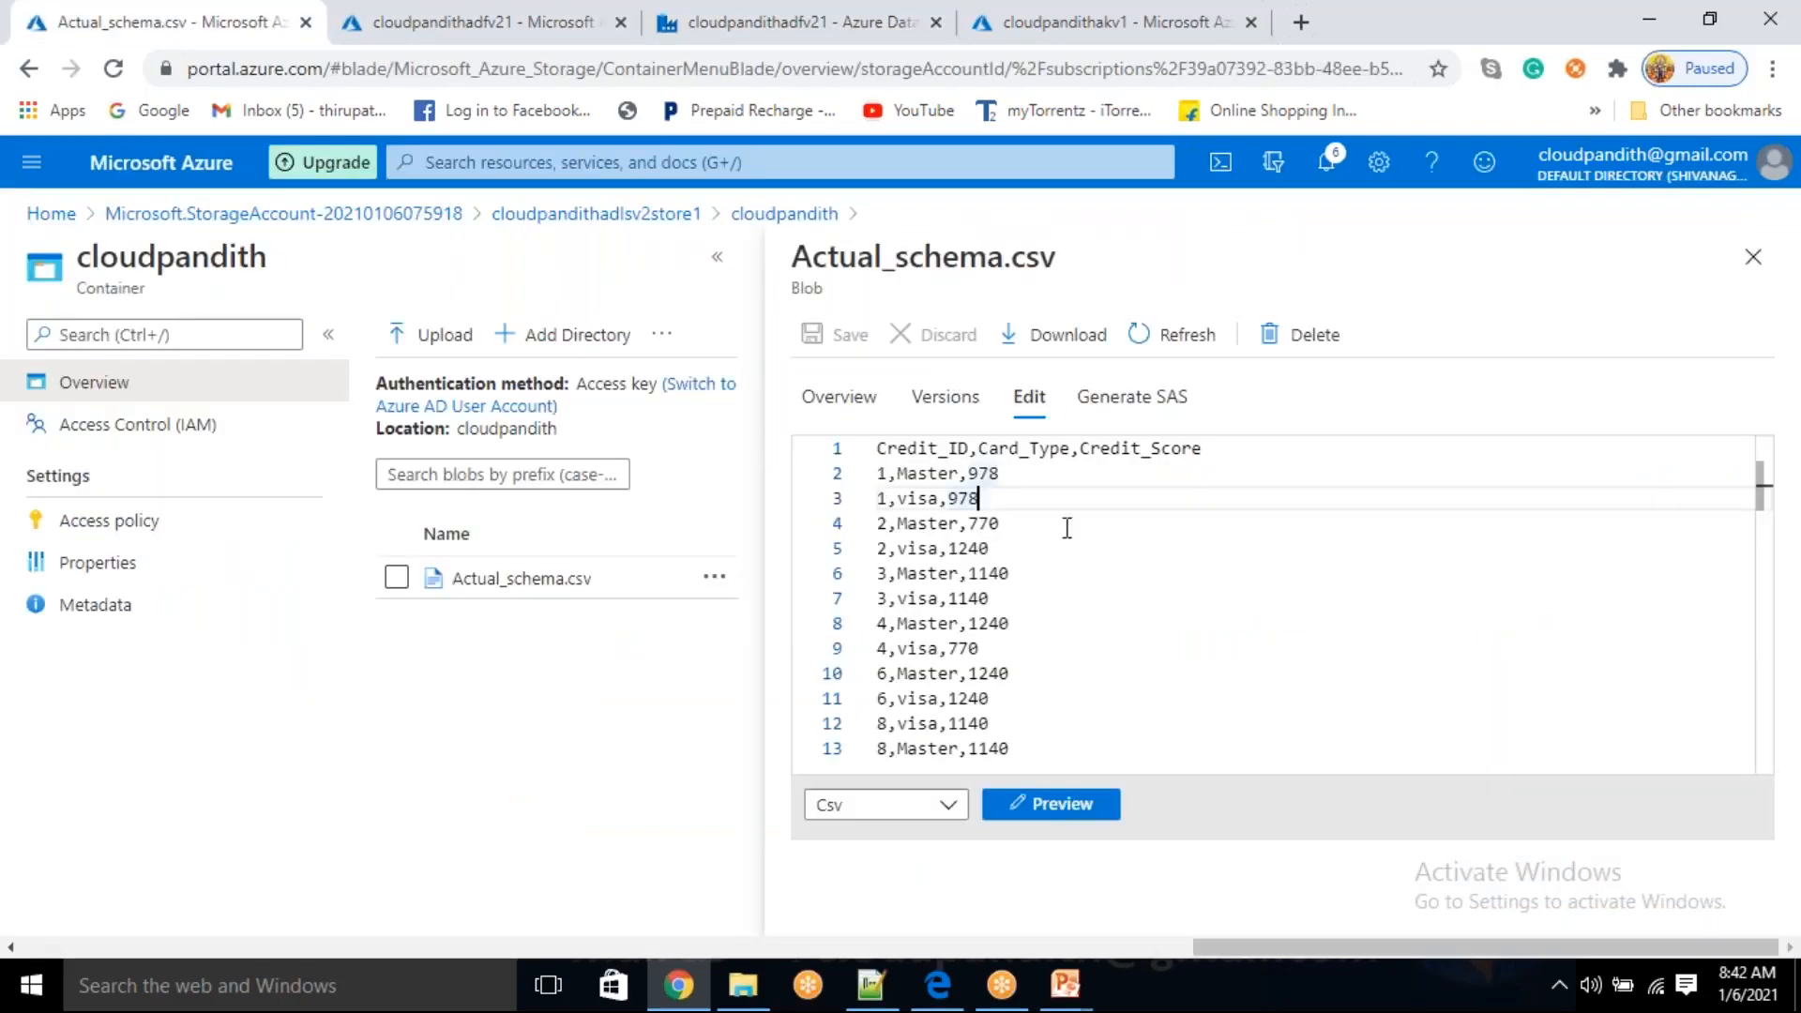
pyautogui.click(1129, 522)
pyautogui.click(1080, 447)
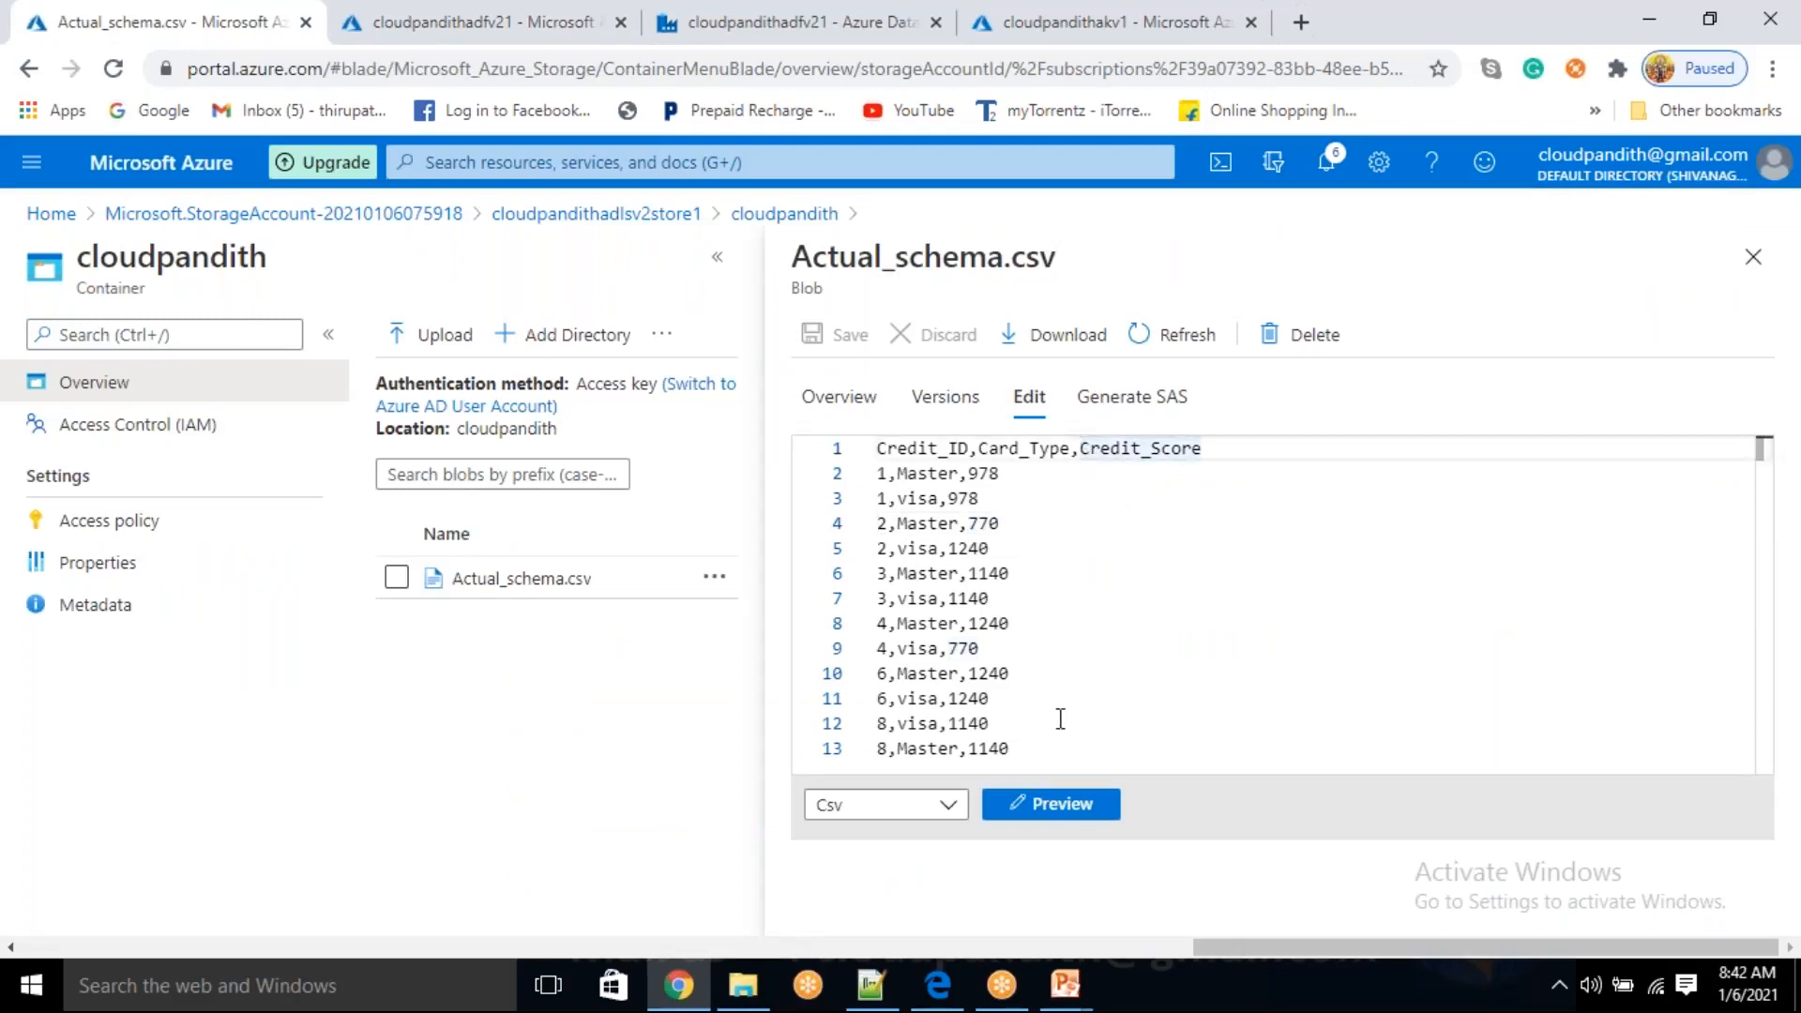
pyautogui.moveTo(1032, 745); pyautogui.dragTo(791, 466)
pyautogui.hotkey('ctrl', 'x')
# - Copy the Credit_ID, Card_Type, Credit_Name, Credit_Score data from Actual_schema.csv in Notepad++, paste it into the empty blob and save it
pyautogui.click(871, 985)
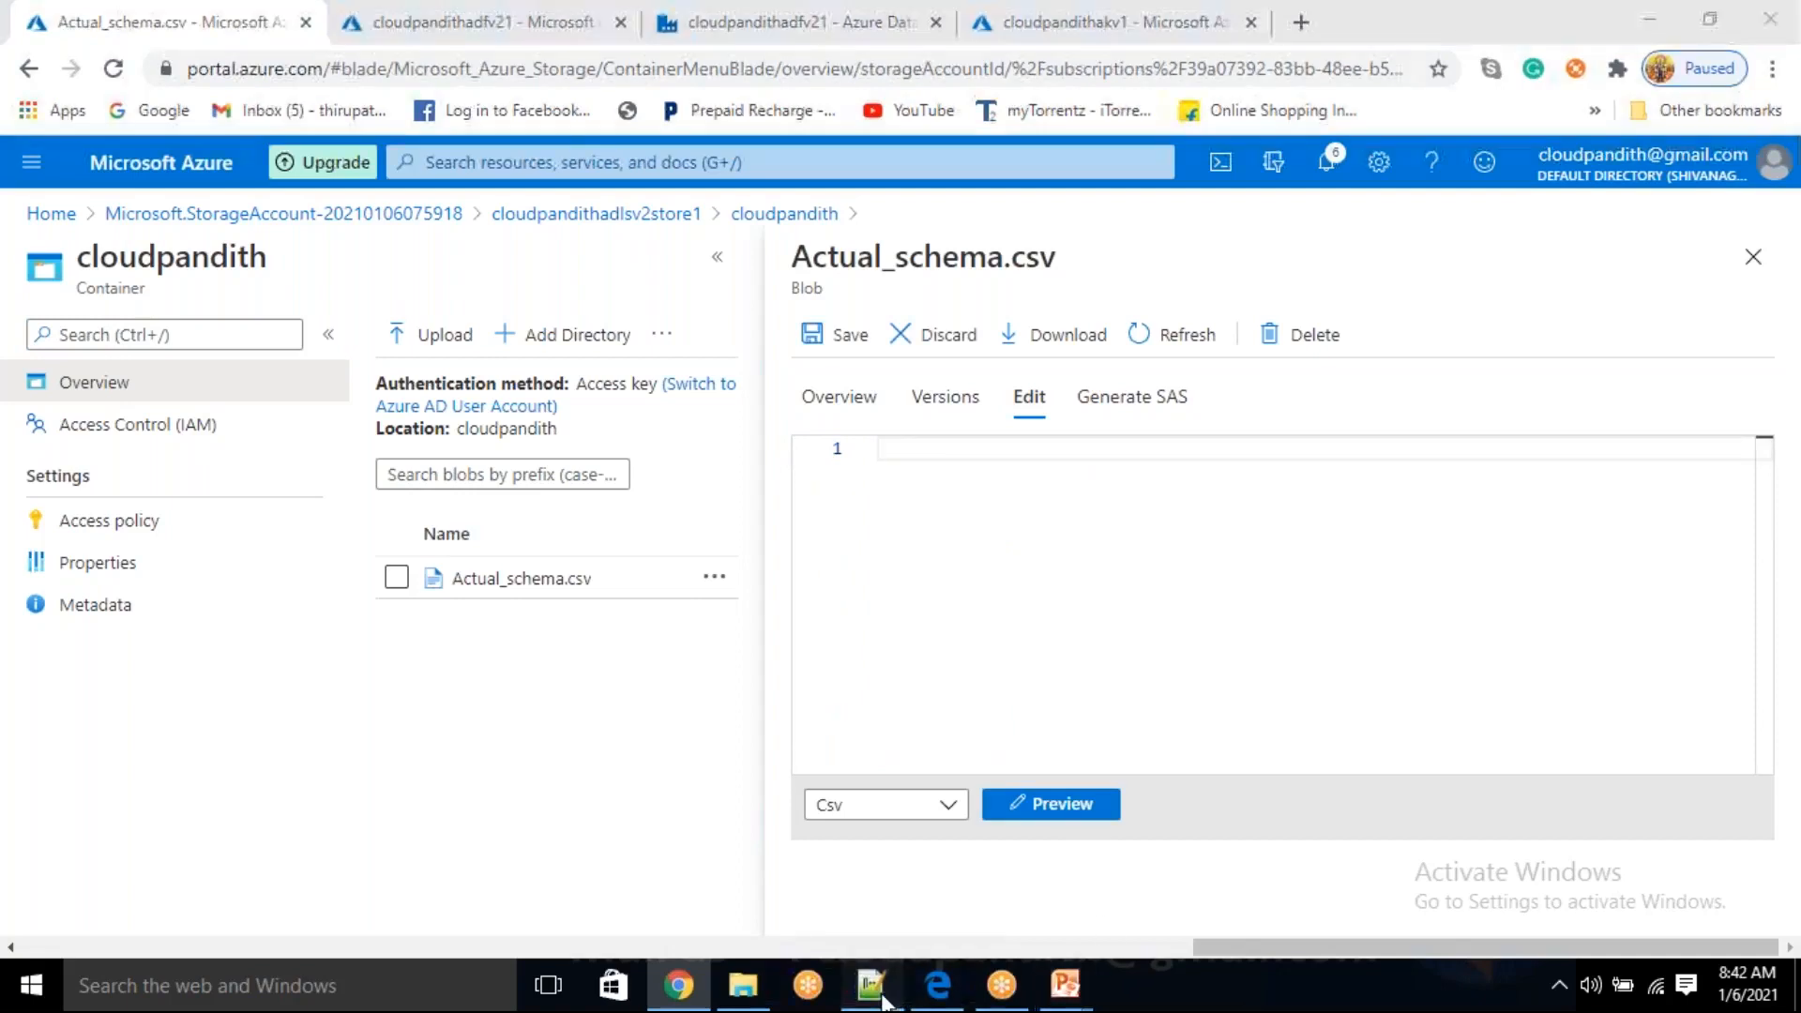
pyautogui.click(1384, 109)
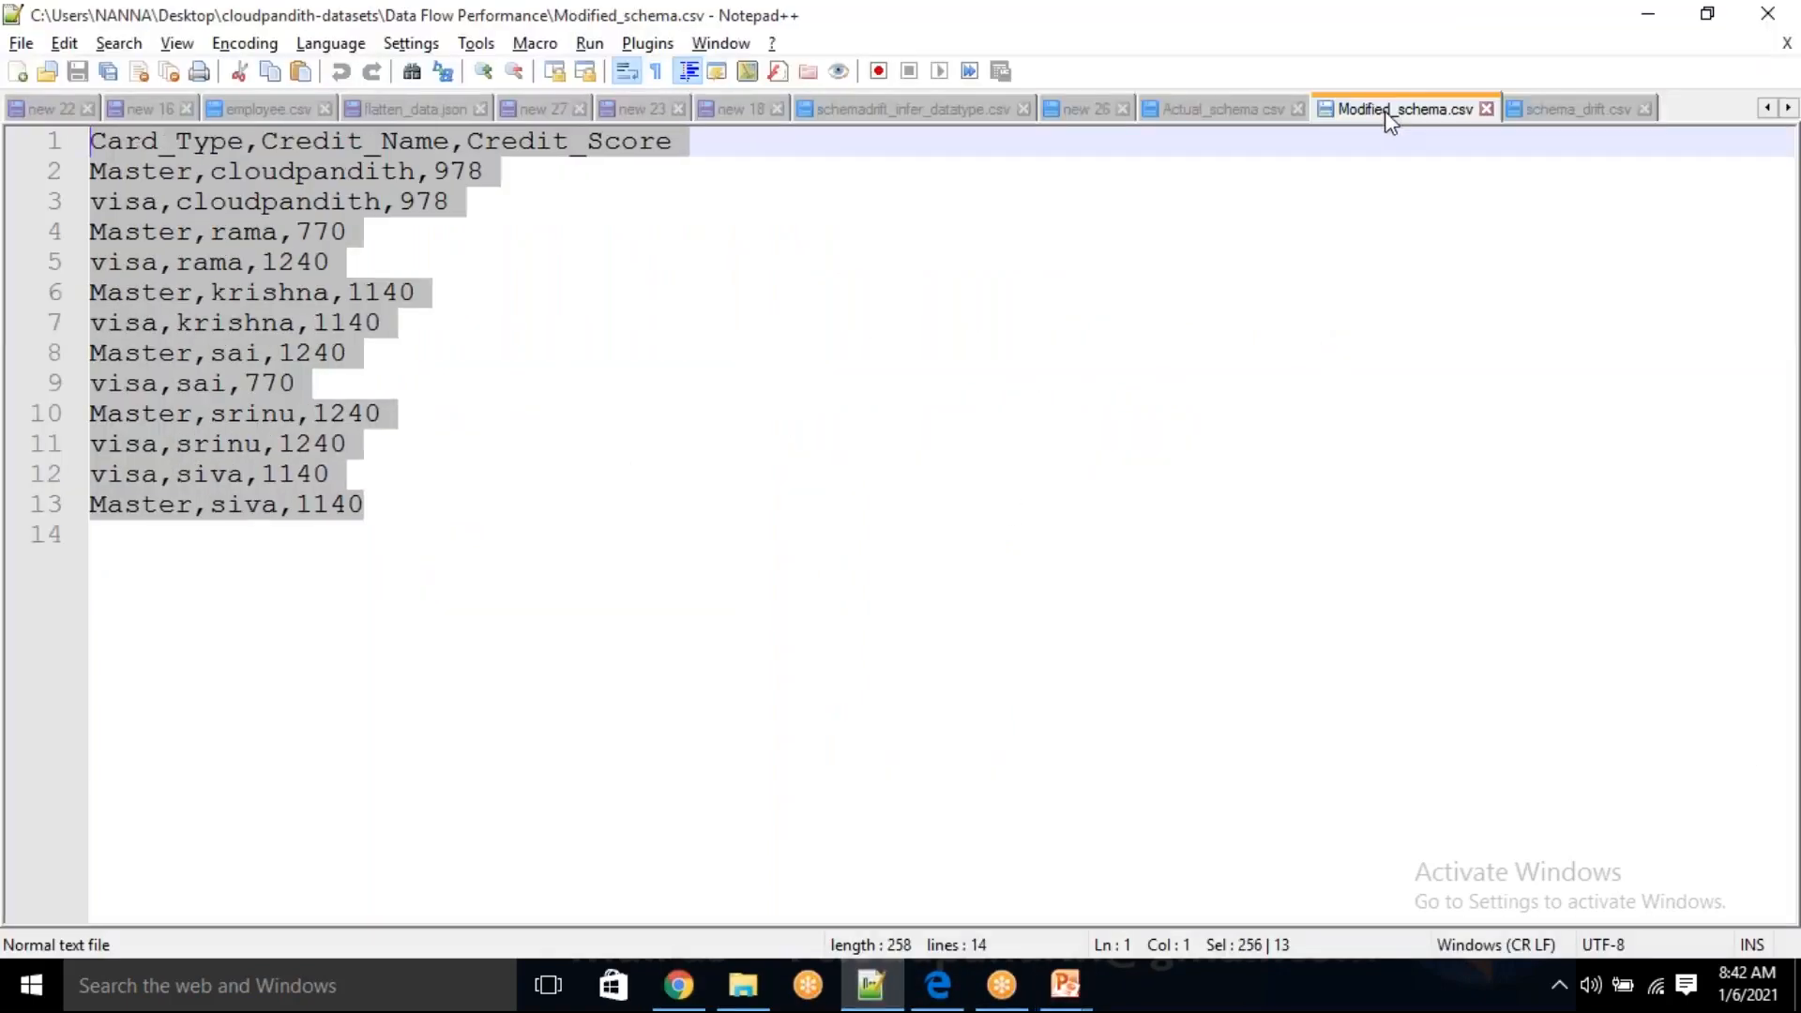
pyautogui.click(1222, 107)
pyautogui.moveTo(493, 539); pyautogui.dragTo(58, 169)
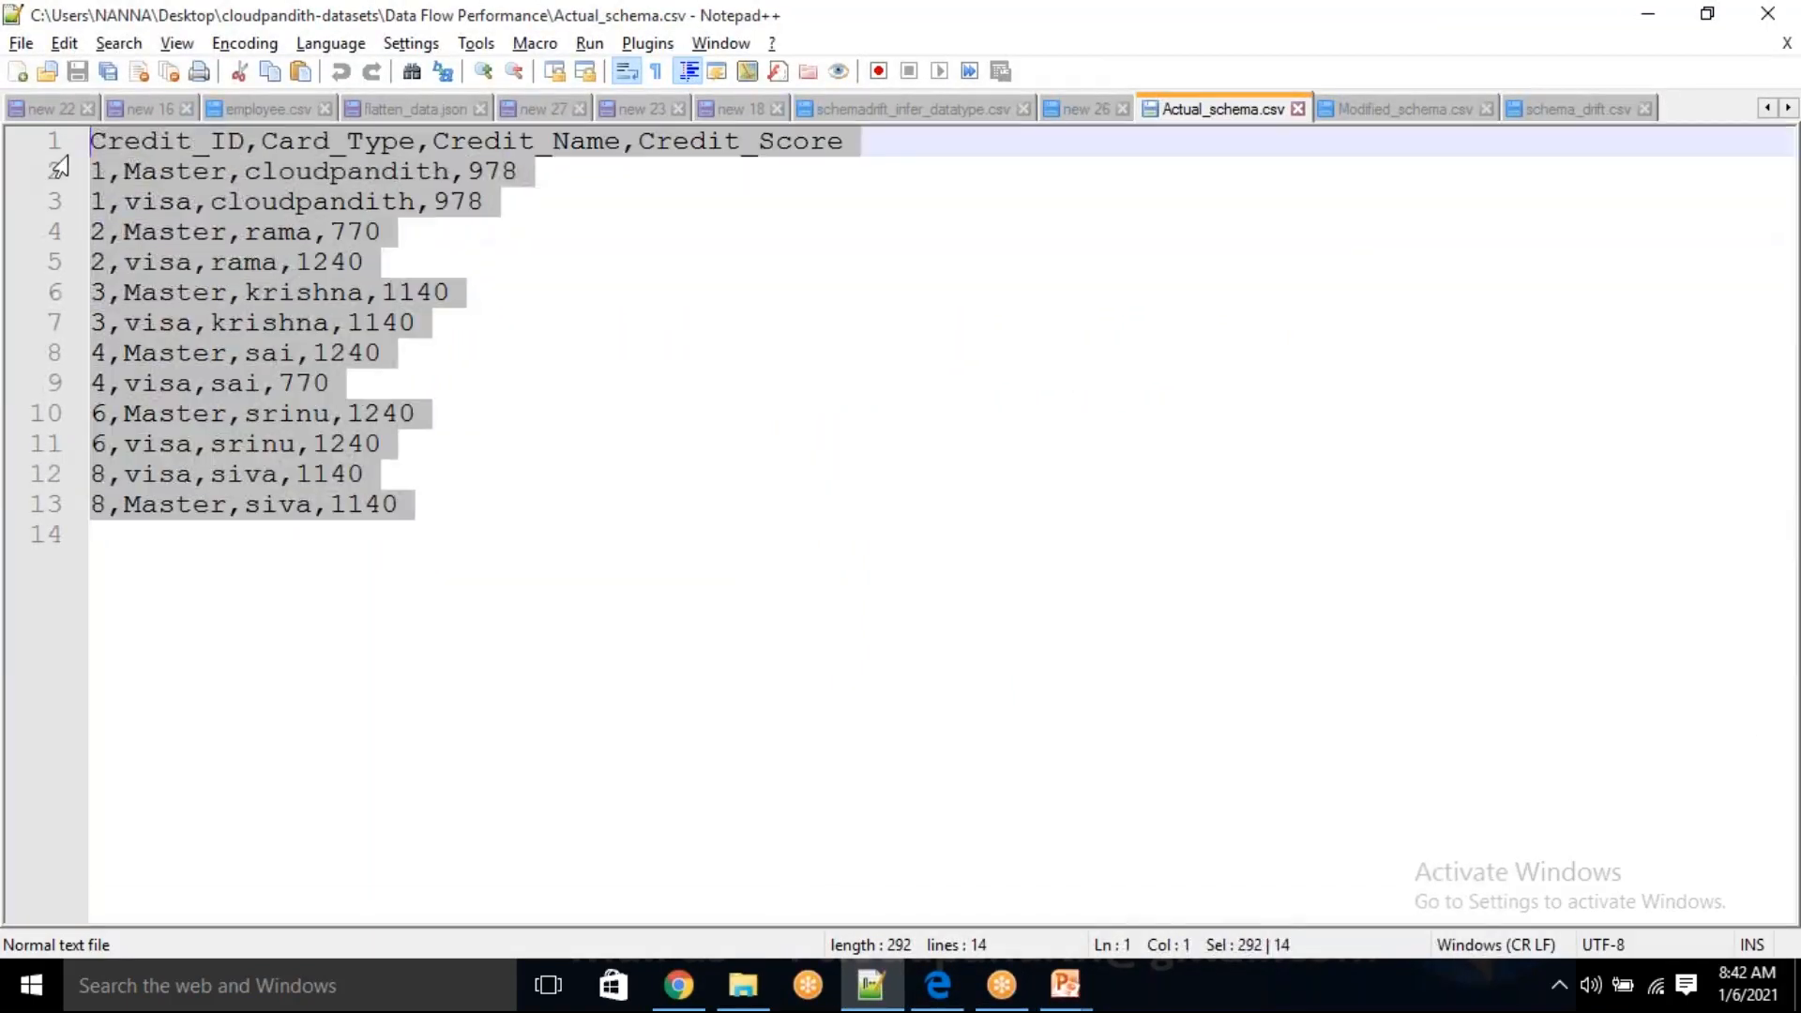
pyautogui.hotkey('alt', 'Tab')
pyautogui.hotkey('ctrl', 'v')
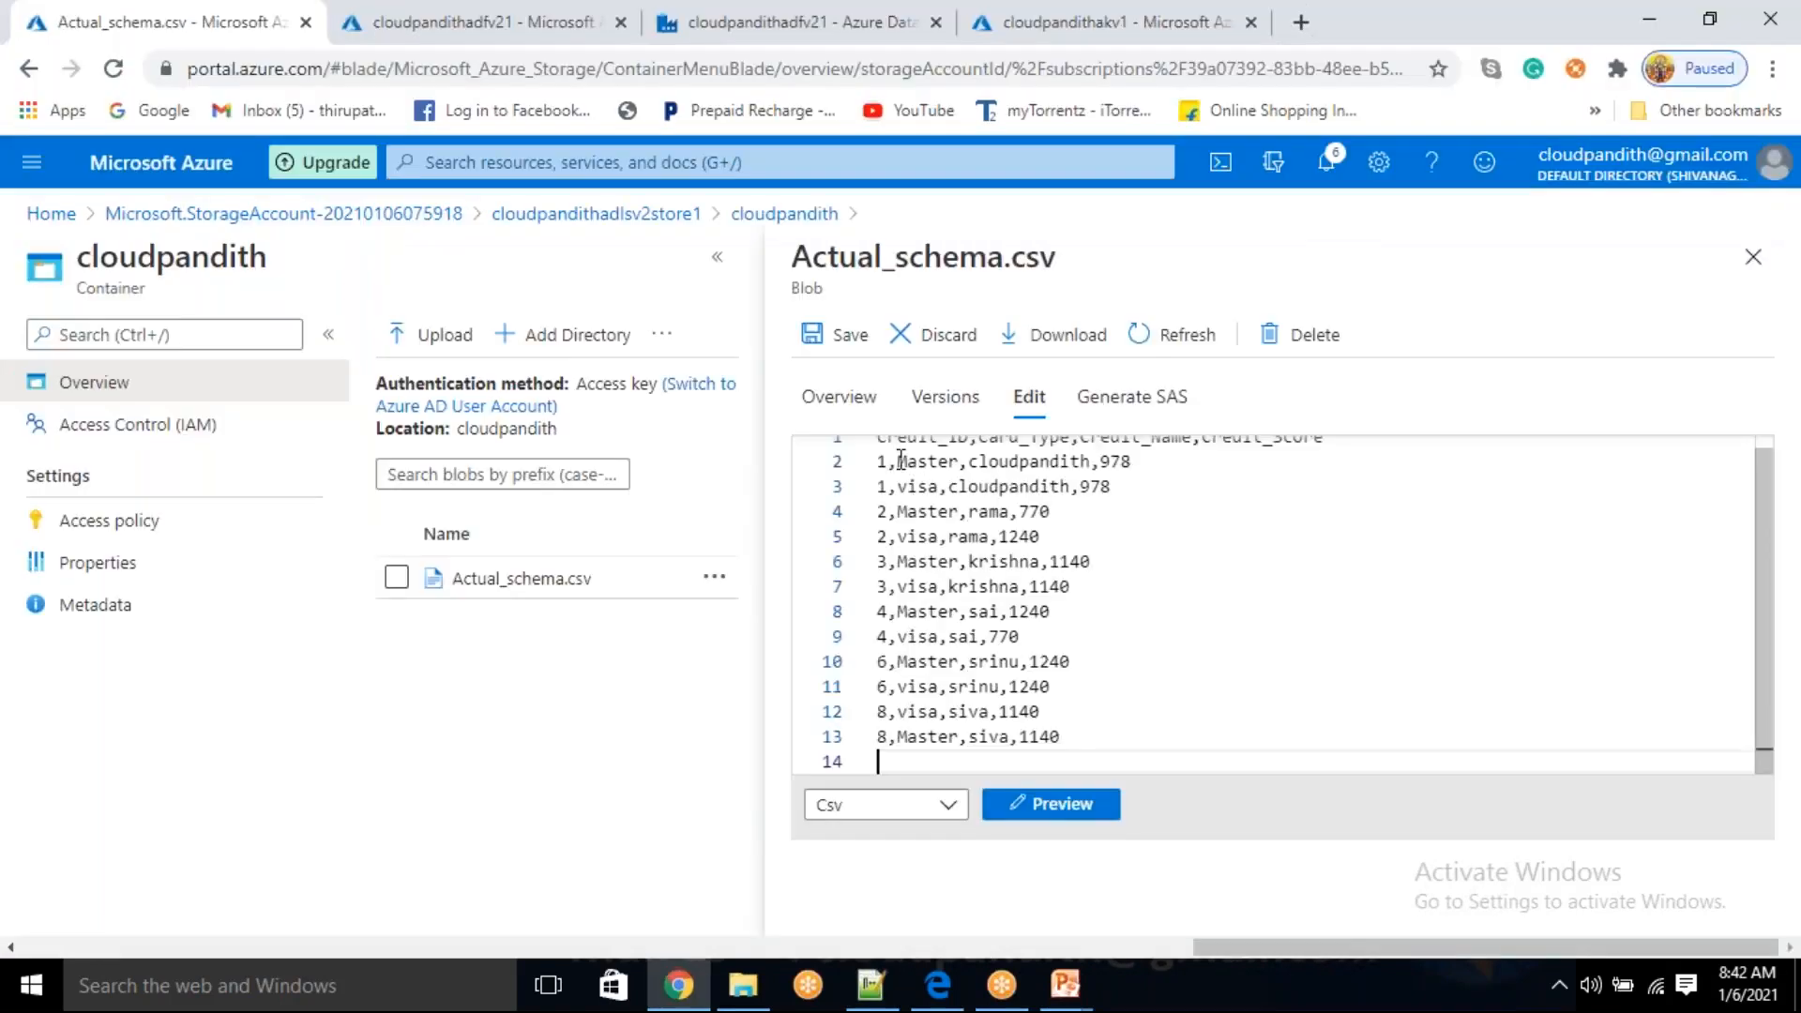
pyautogui.press('BackSpace')
pyautogui.click(842, 344)
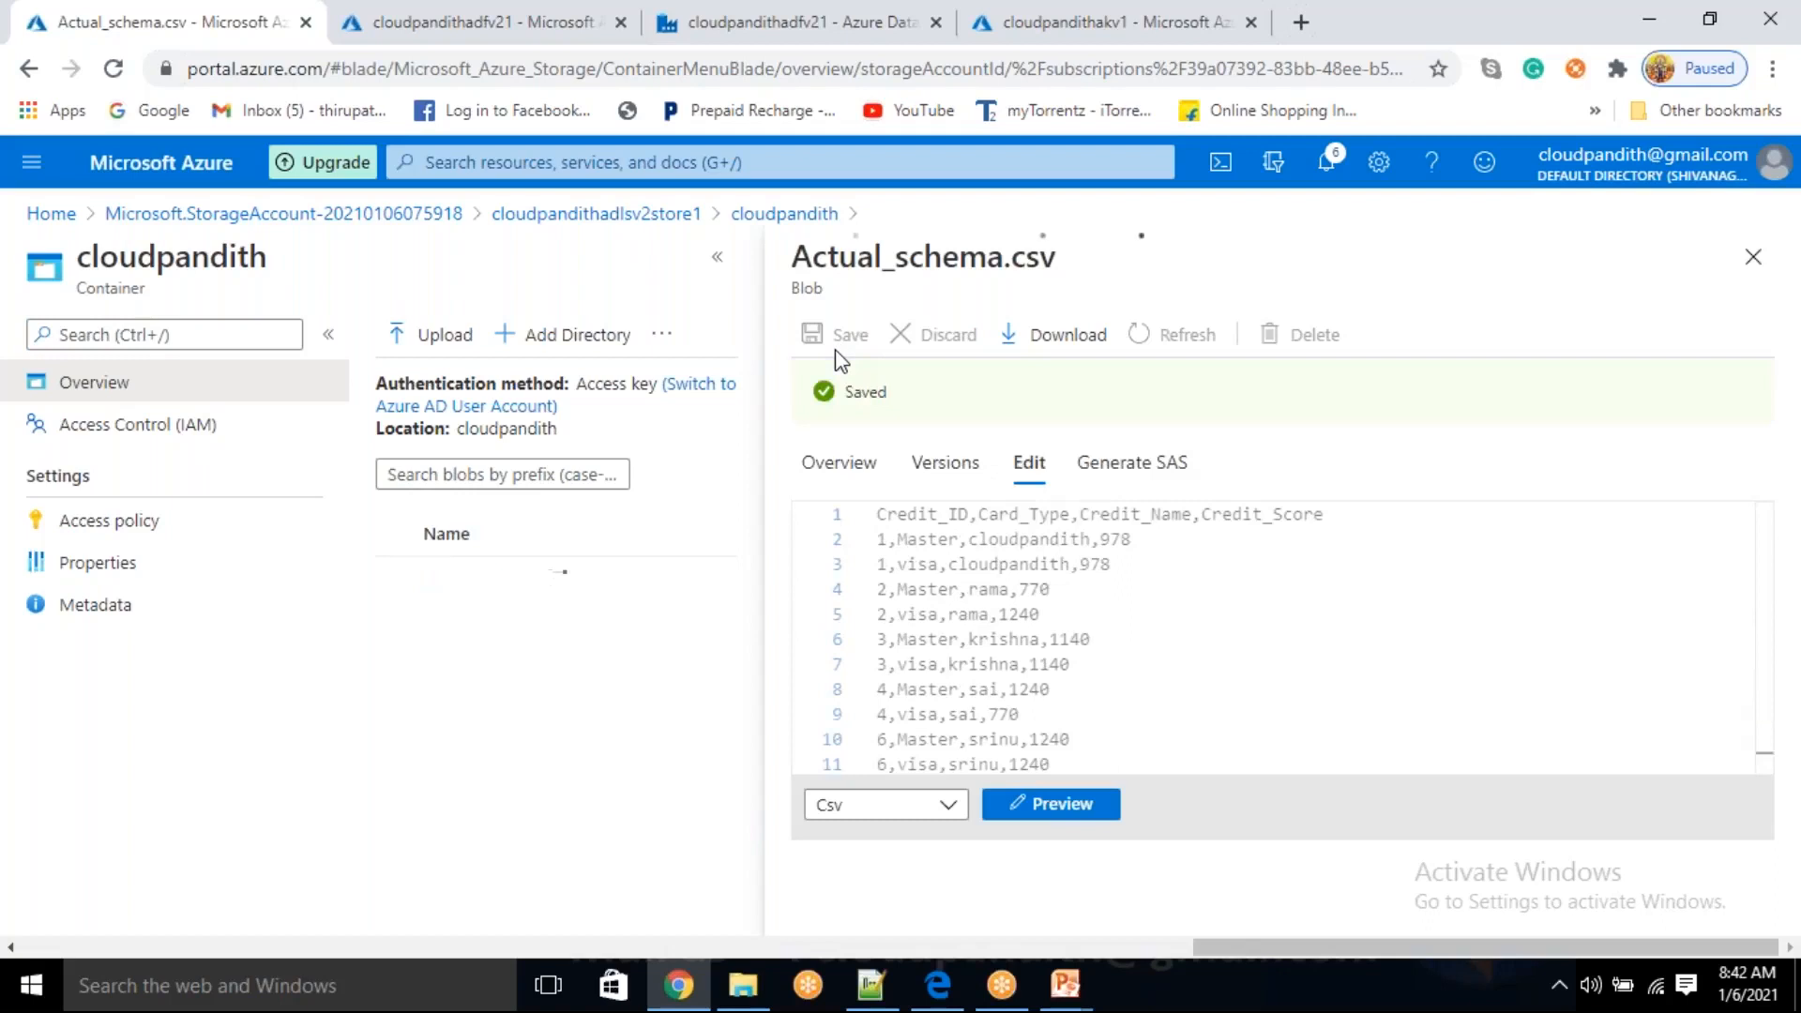
# - Switch to Data Factory, refresh source1's data preview and look through the rows for the restored Credit_Name and Credit_Score data
pyautogui.click(851, 15)
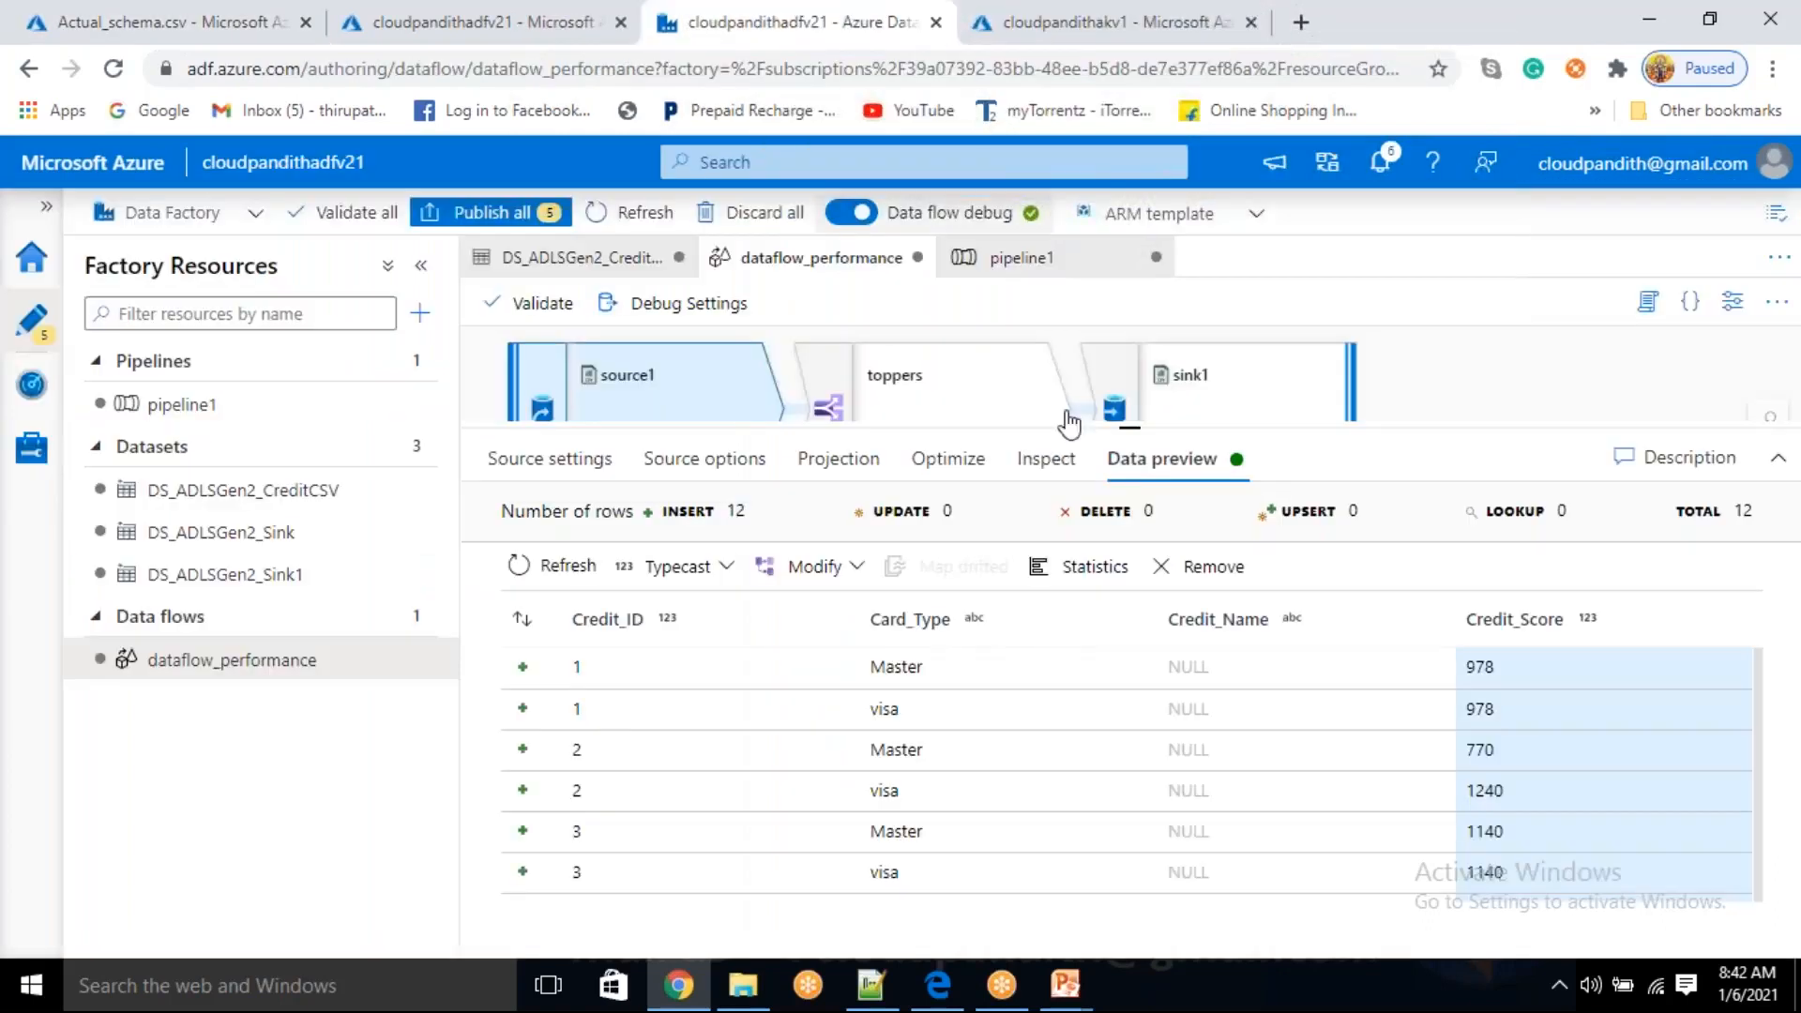
pyautogui.click(555, 566)
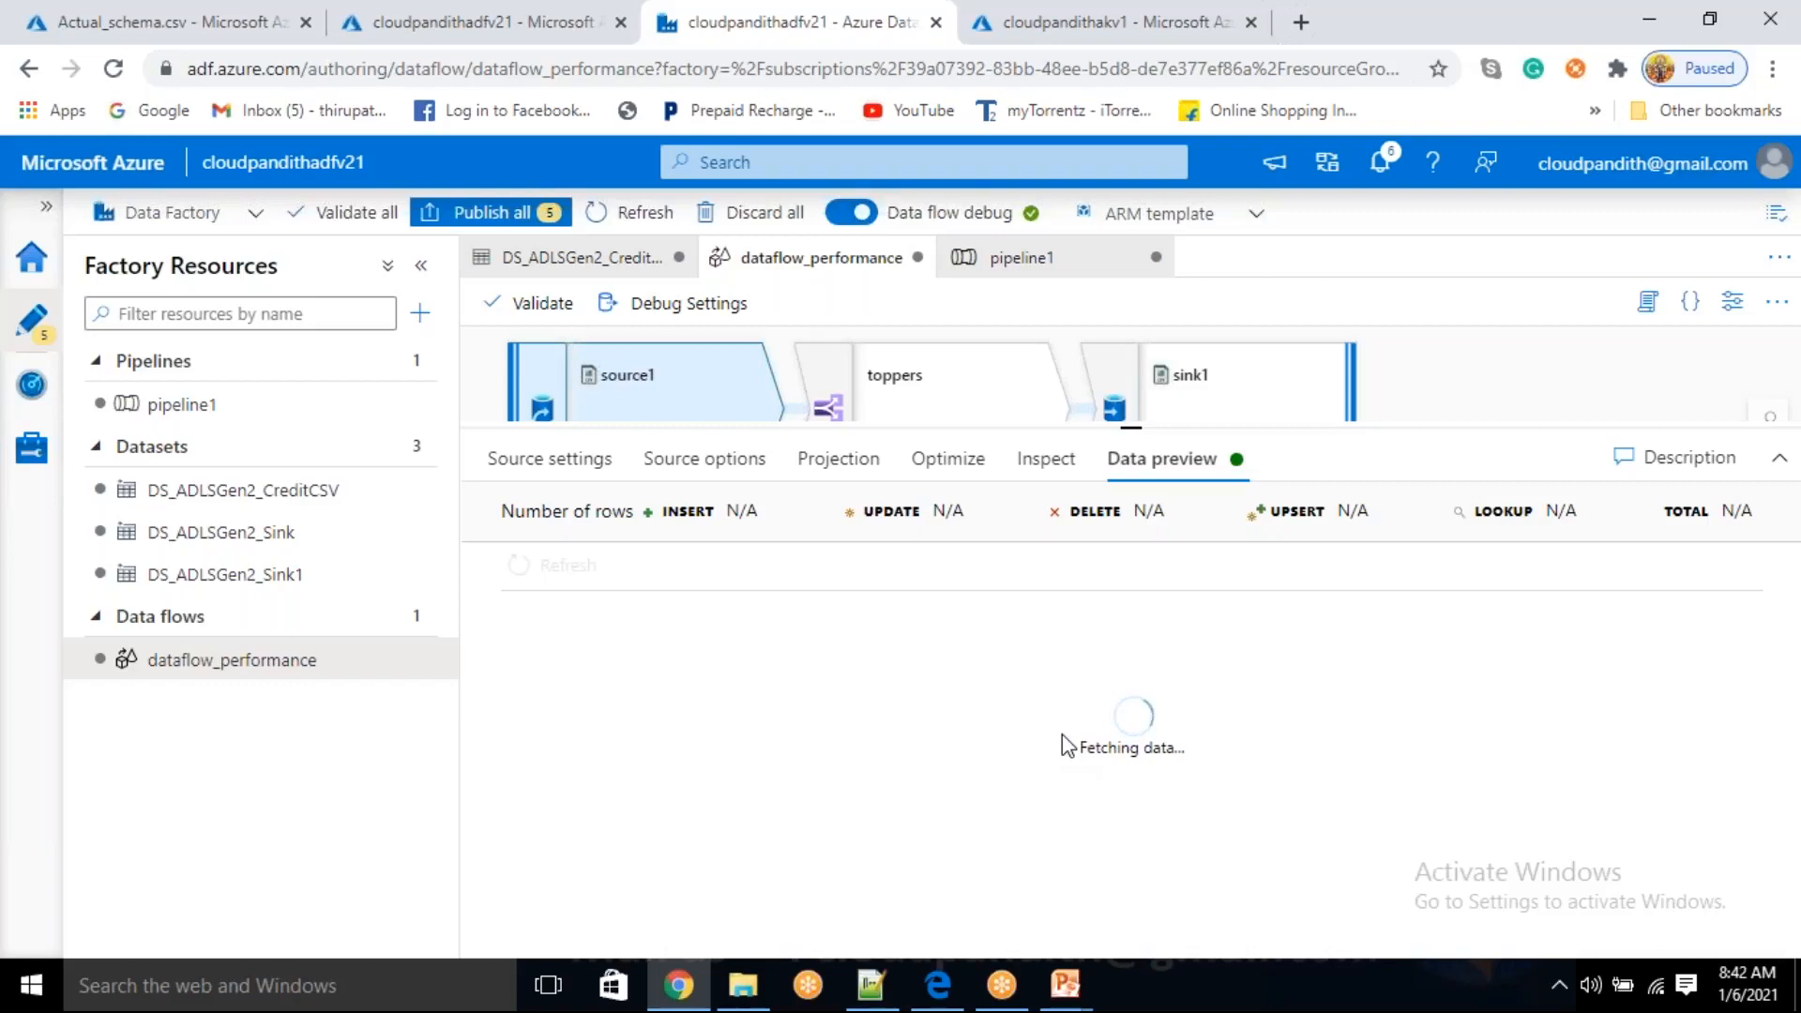
pyautogui.click(1347, 24)
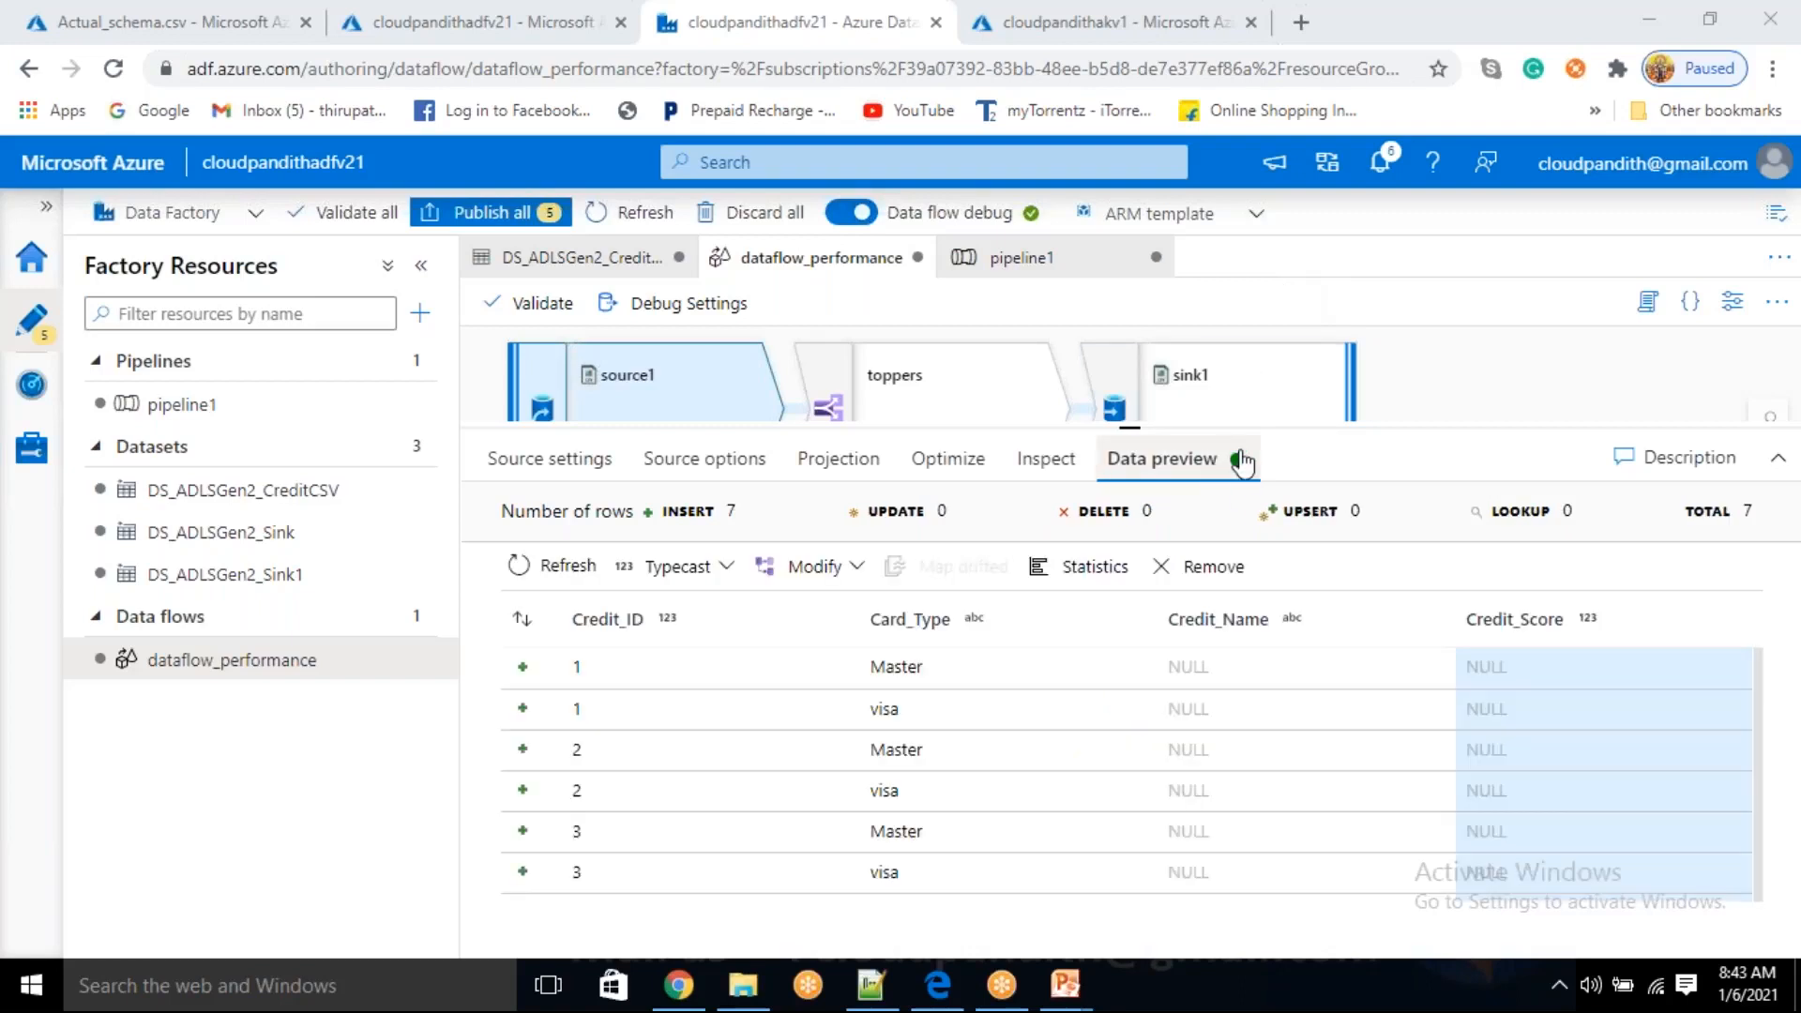
pyautogui.moveTo(1140, 434); pyautogui.dragTo(1137, 546)
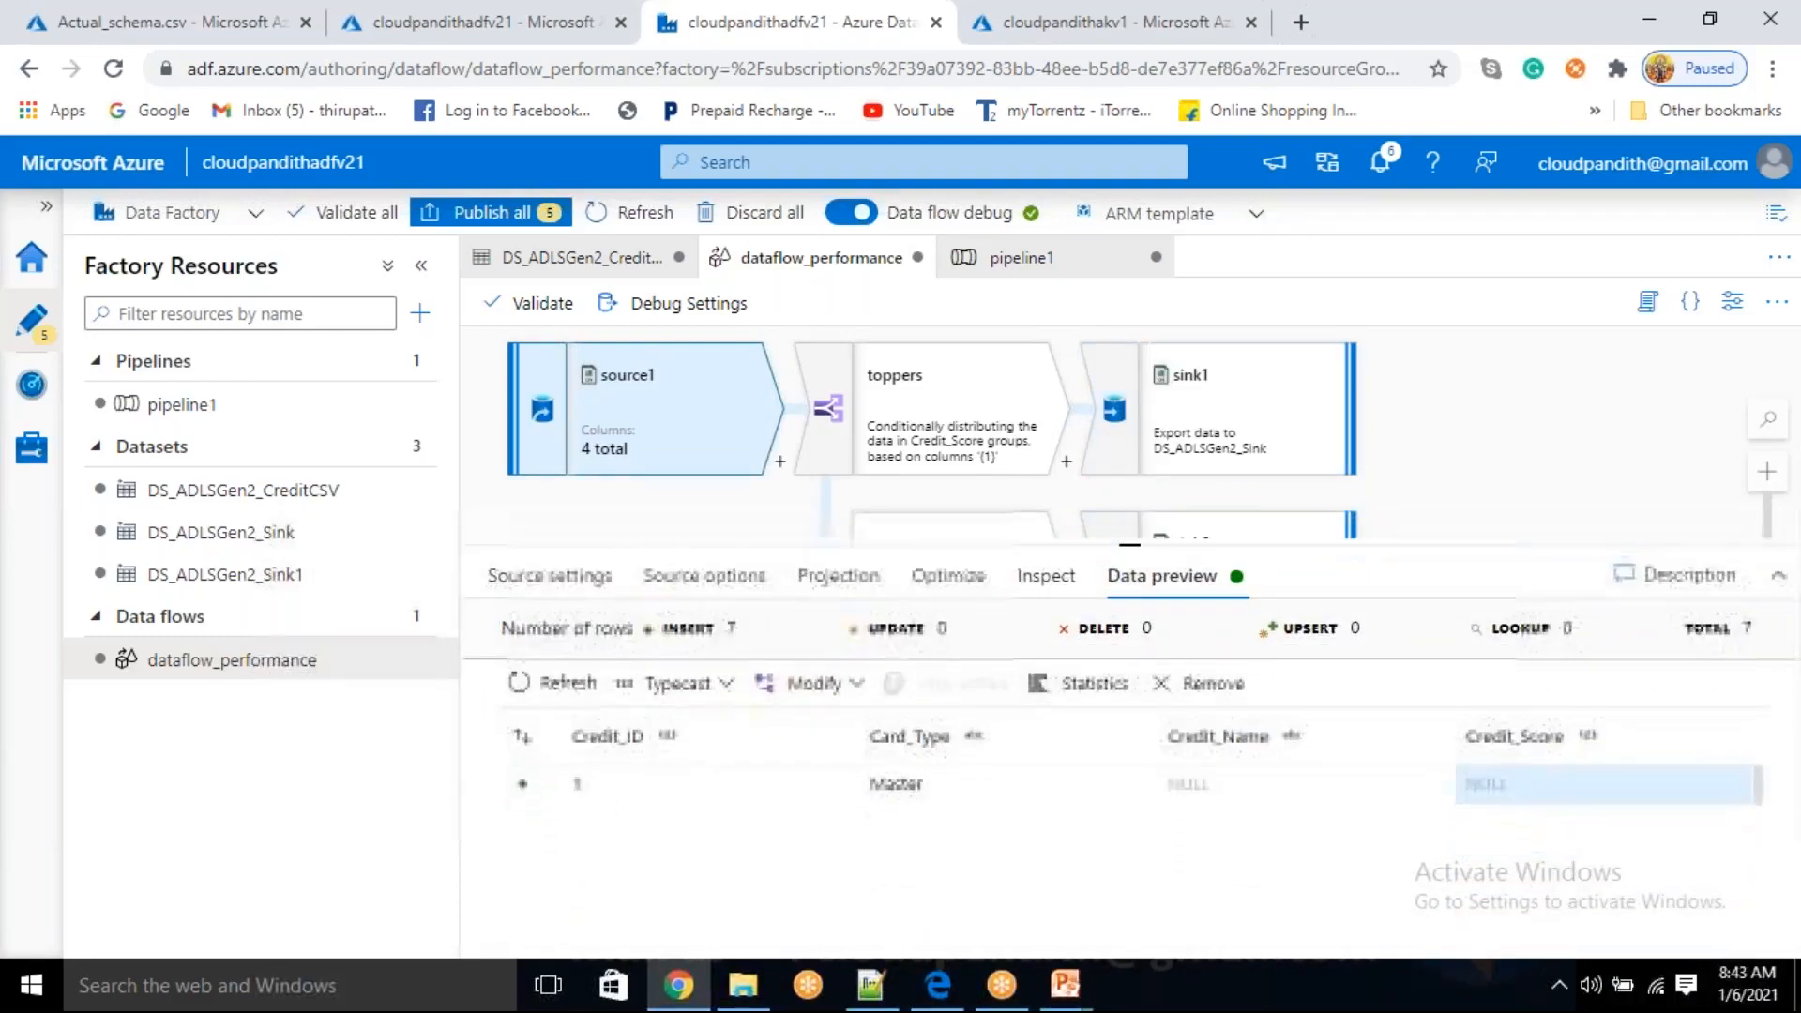
pyautogui.scroll(-3, 1039, 857)
pyautogui.scroll(3, 1042, 856)
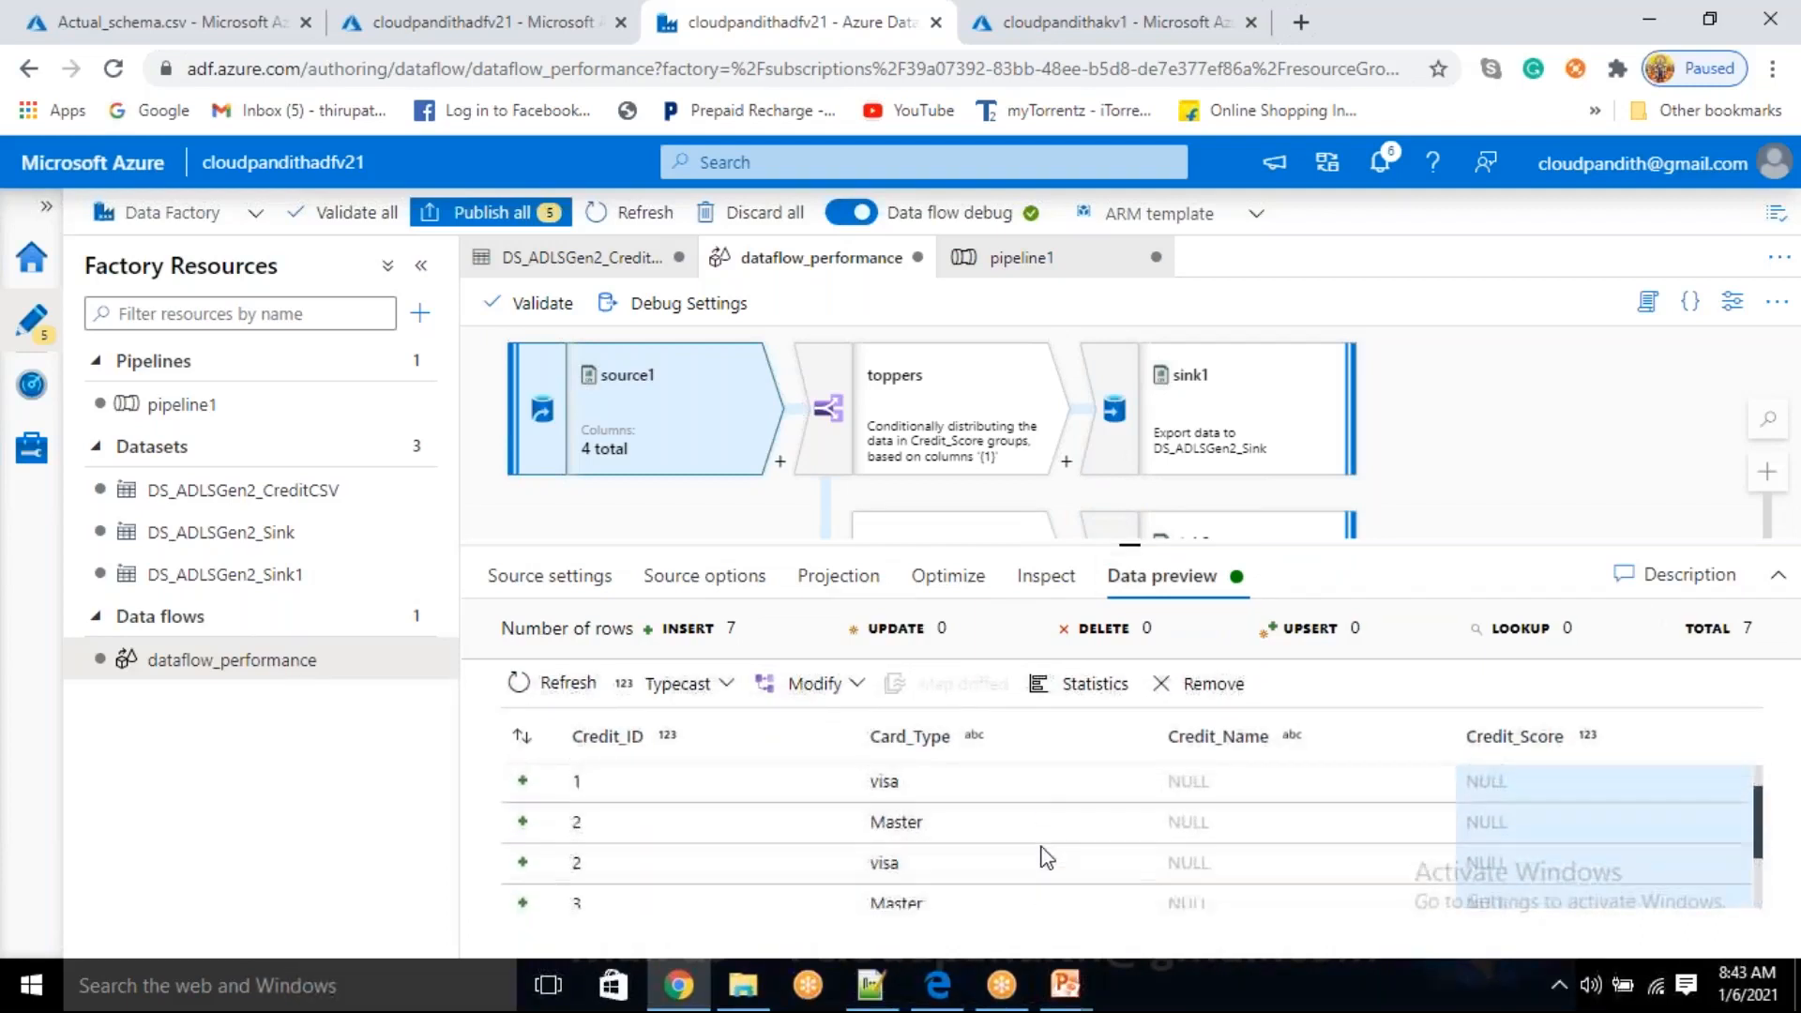
pyautogui.click(571, 685)
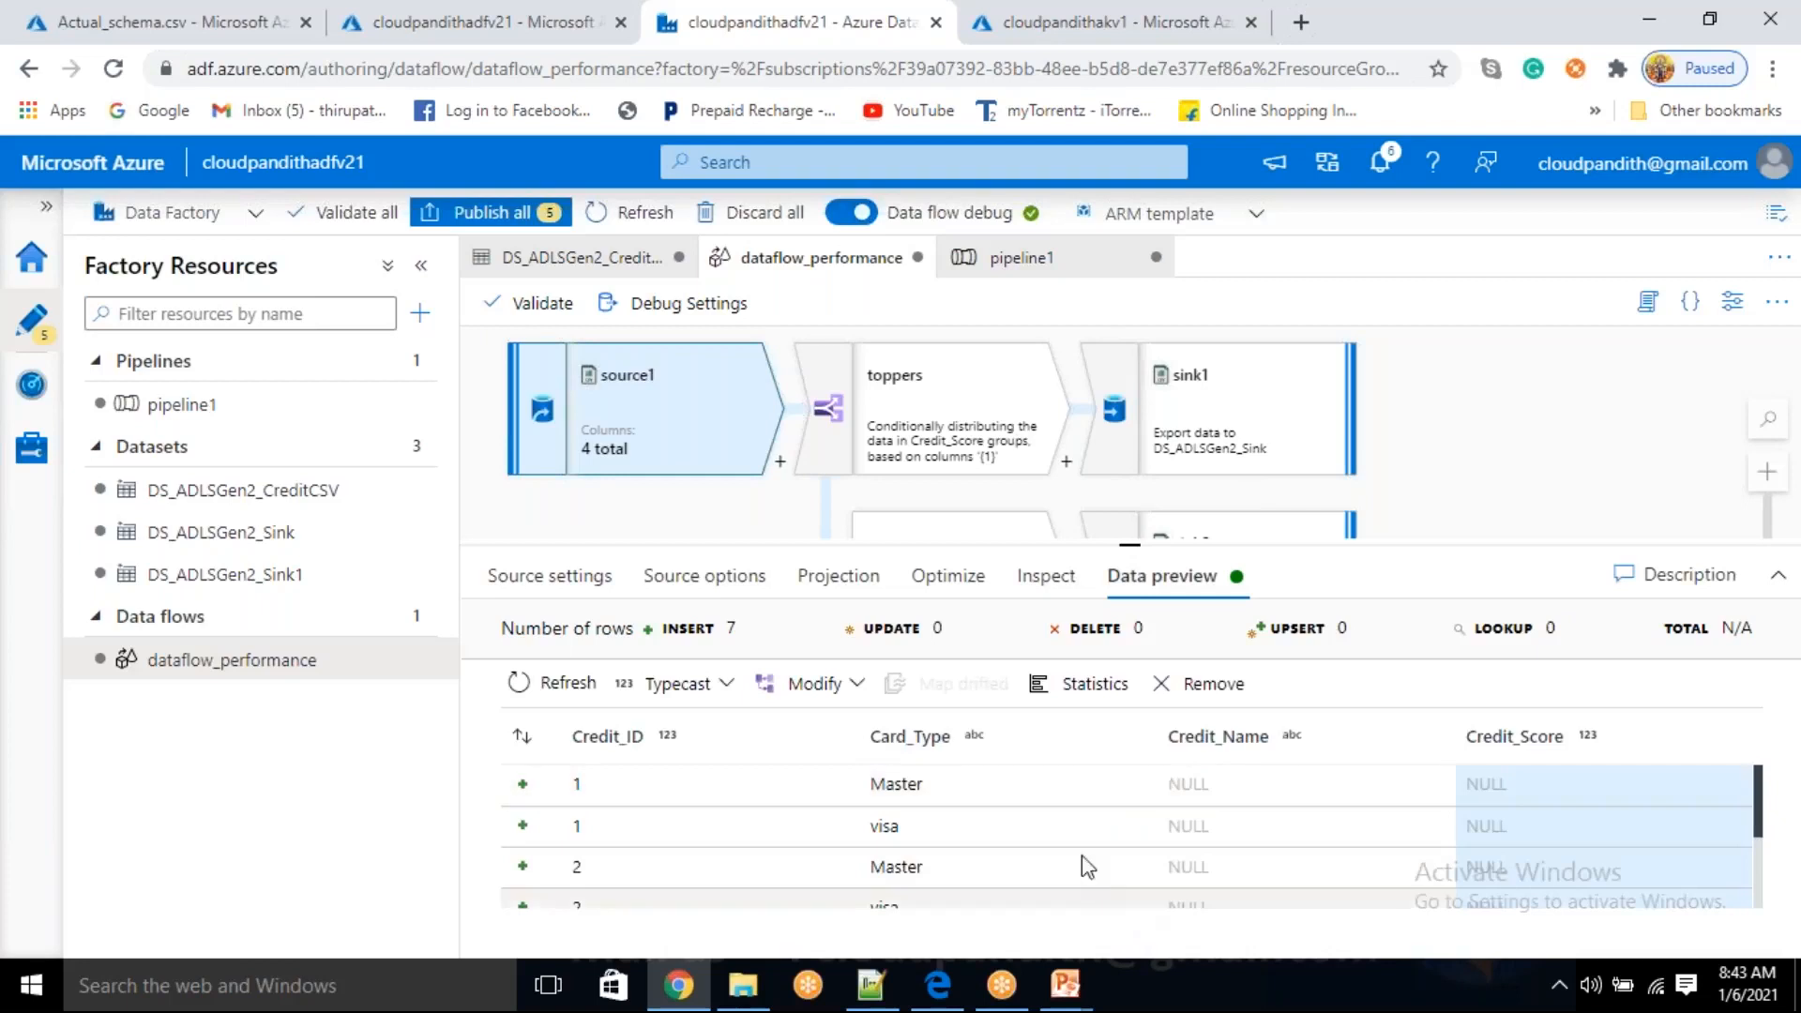
pyautogui.scroll(-2, 1258, 891)
pyautogui.scroll(2, 1259, 886)
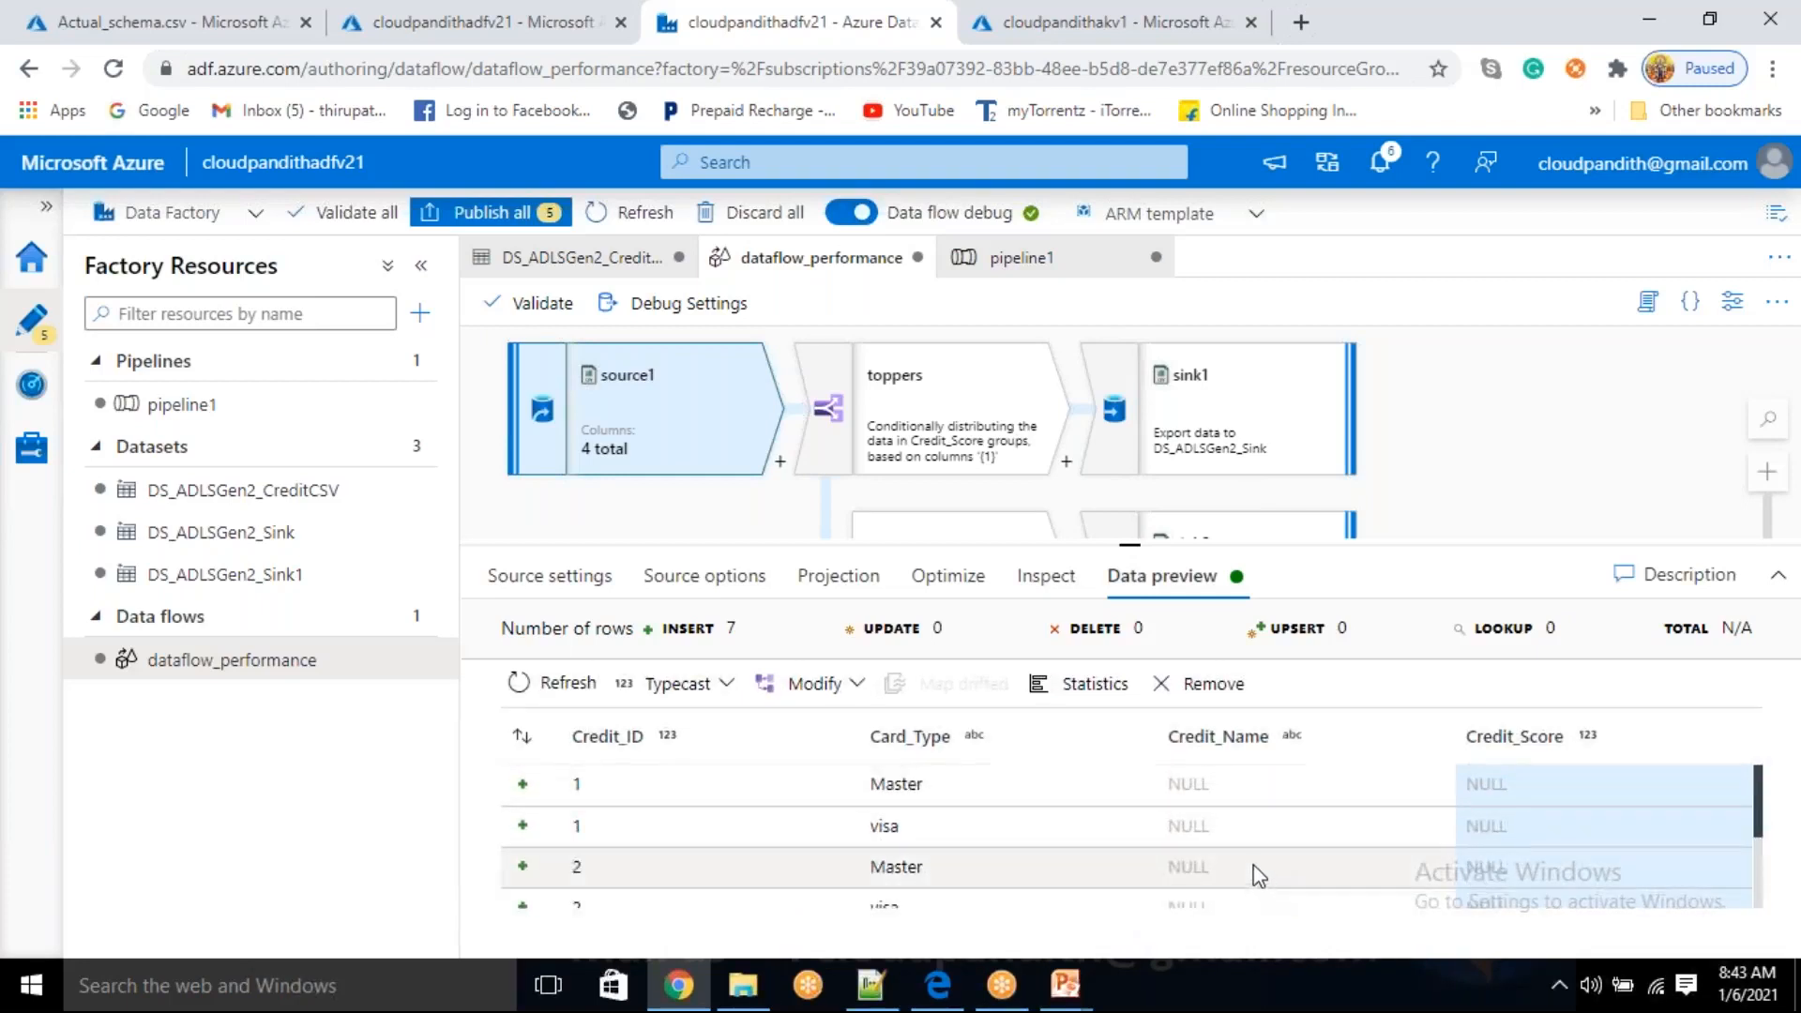
# - Reload the source1 data preview in a slightly taller pane and examine all rows of the four credit columns
pyautogui.click(579, 687)
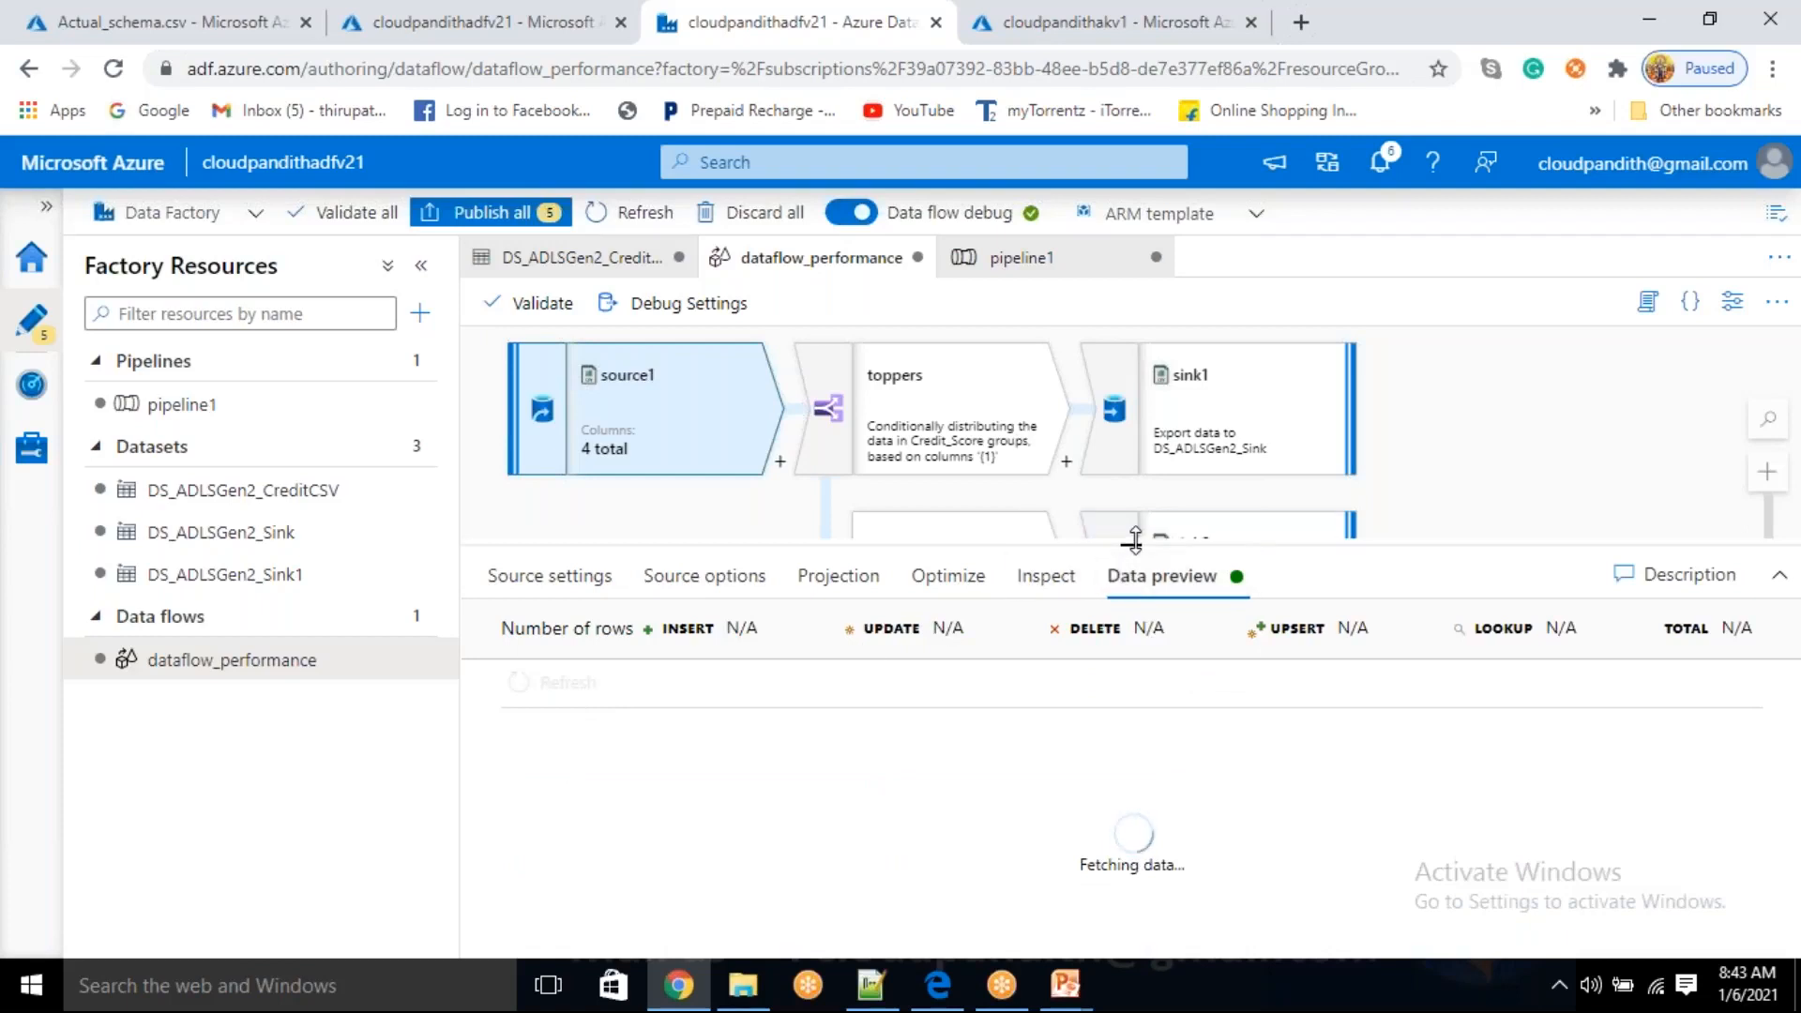
pyautogui.moveTo(1136, 544); pyautogui.dragTo(1138, 502)
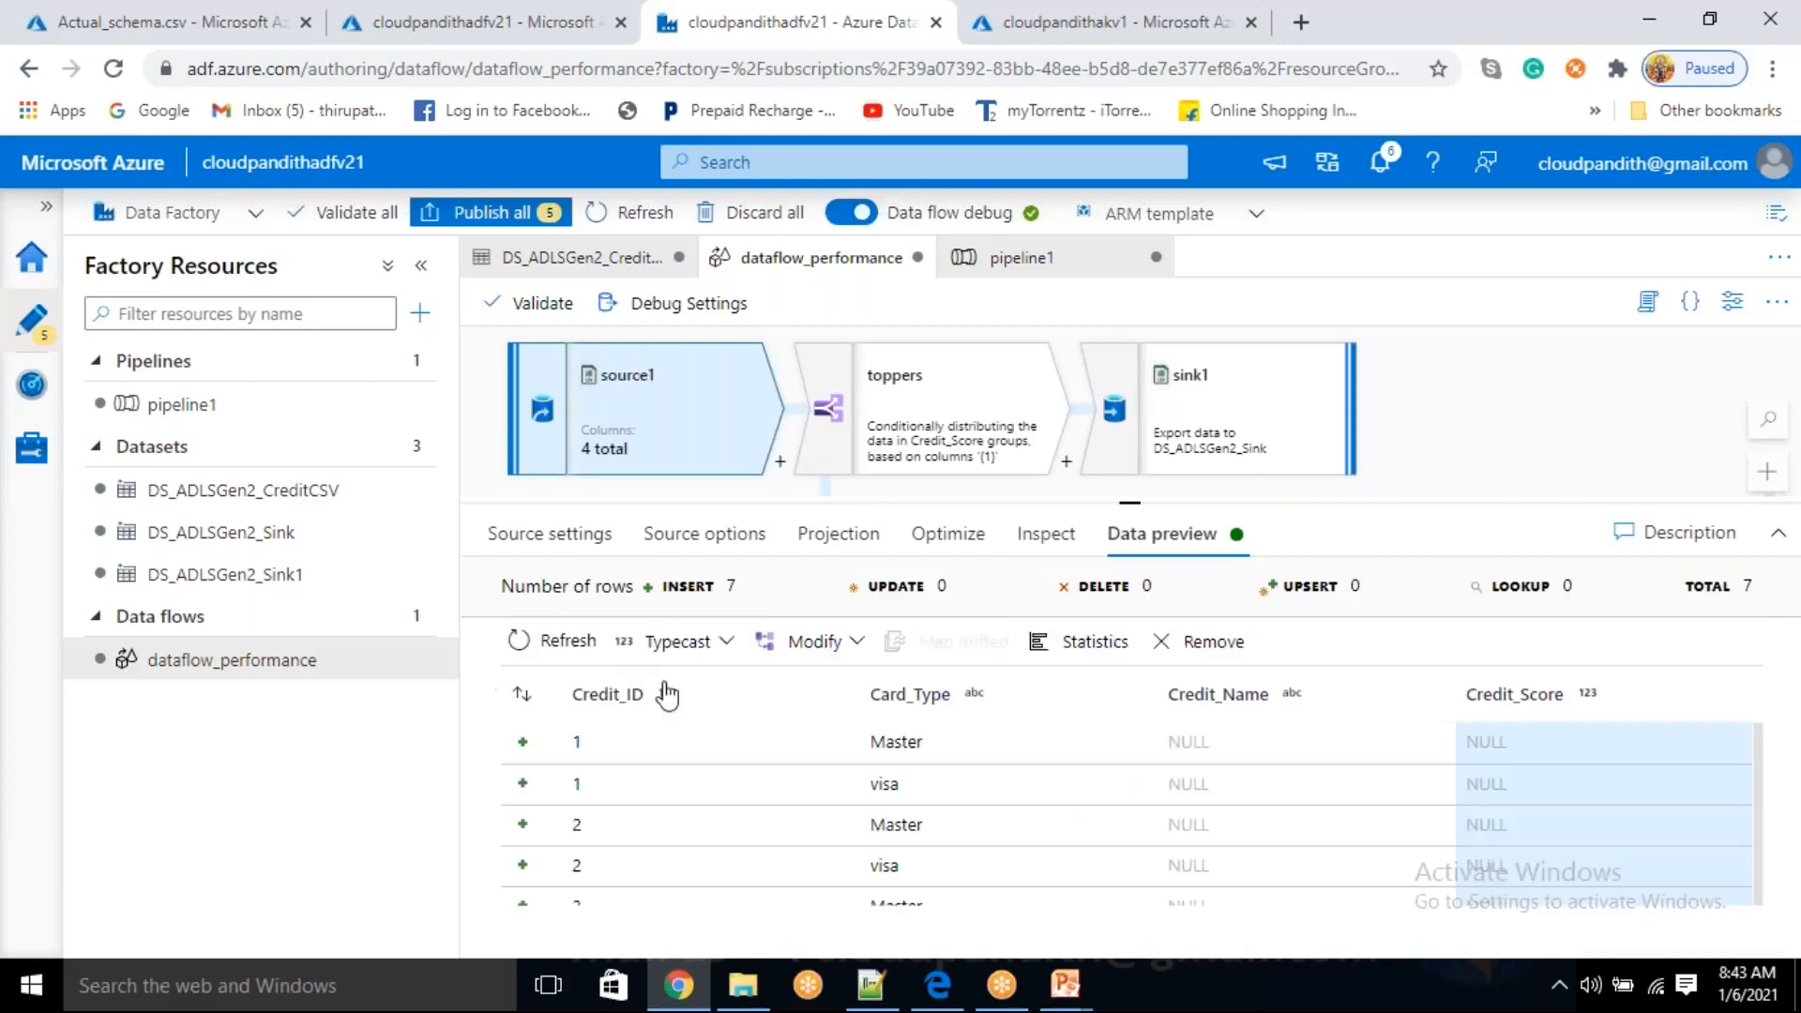
pyautogui.scroll(-2, 1206, 853)
pyautogui.scroll(2, 1206, 853)
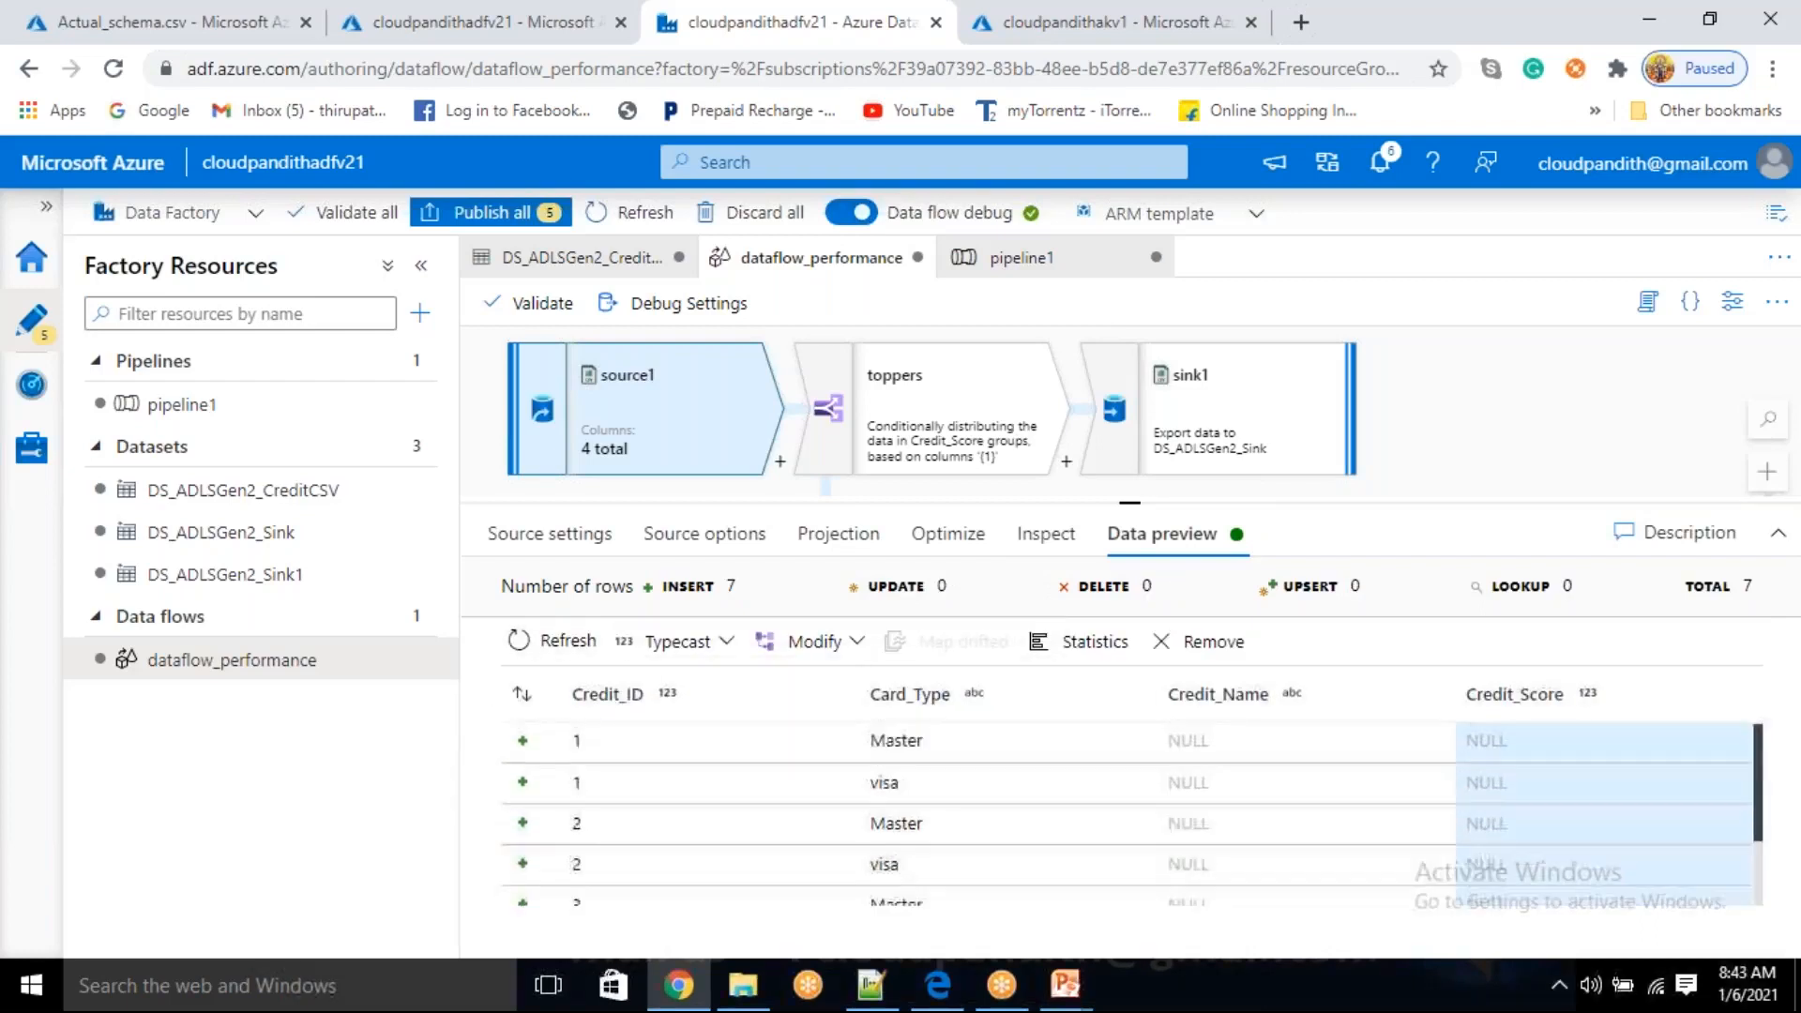
pyautogui.scroll(-2, 1125, 812)
pyautogui.scroll(2, 1208, 852)
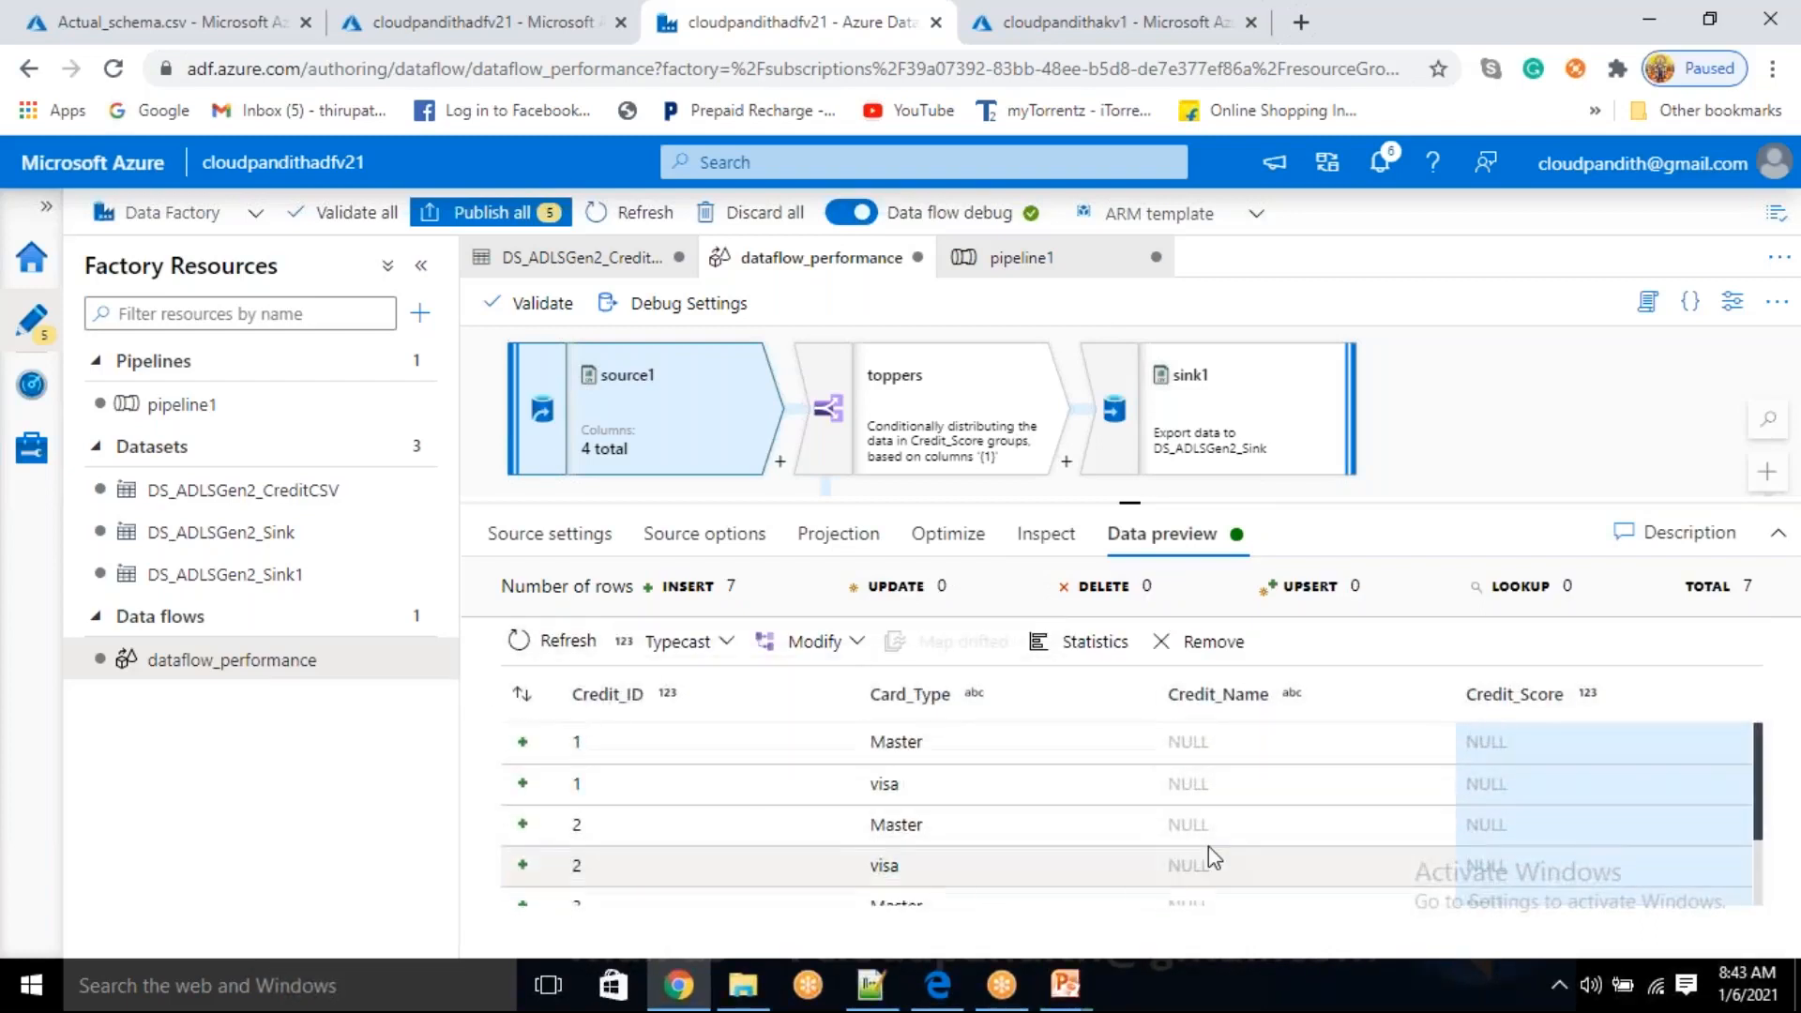
pyautogui.scroll(-1, 1209, 847)
pyautogui.scroll(1, 1209, 842)
pyautogui.scroll(-1, 1208, 841)
pyautogui.scroll(1, 1208, 840)
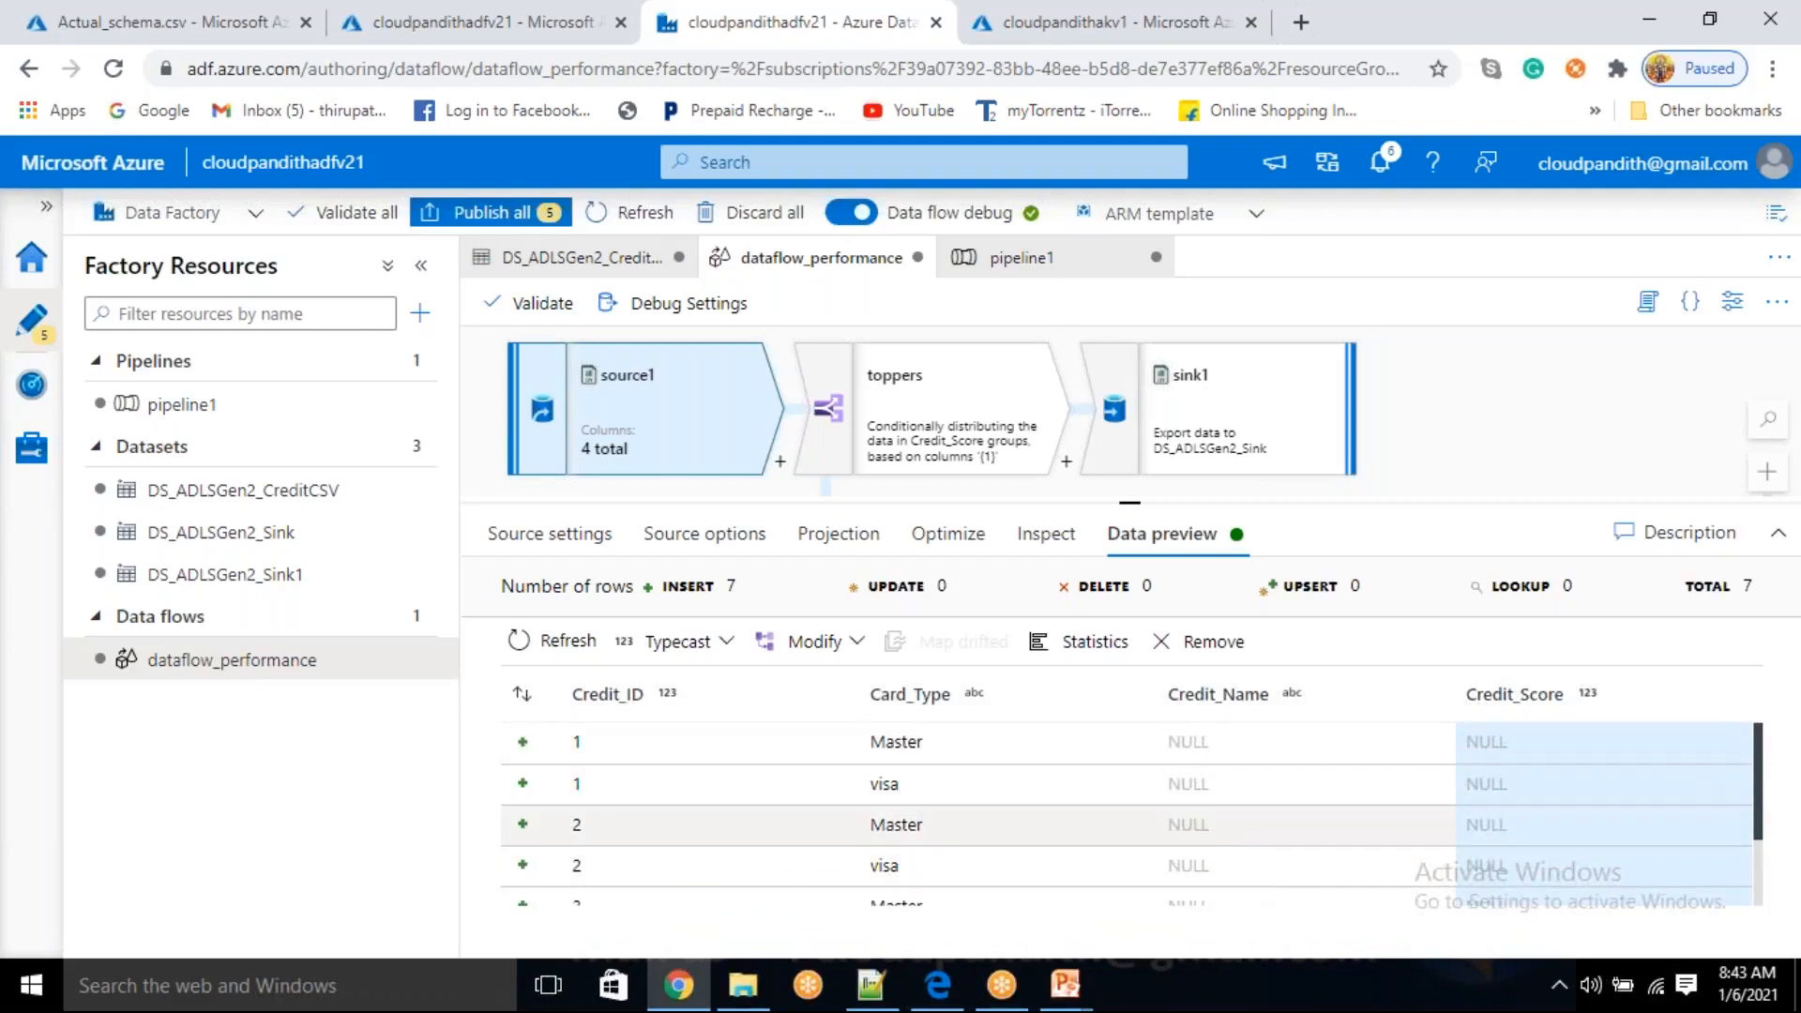
pyautogui.scroll(-1, 1182, 833)
pyautogui.scroll(1, 1229, 818)
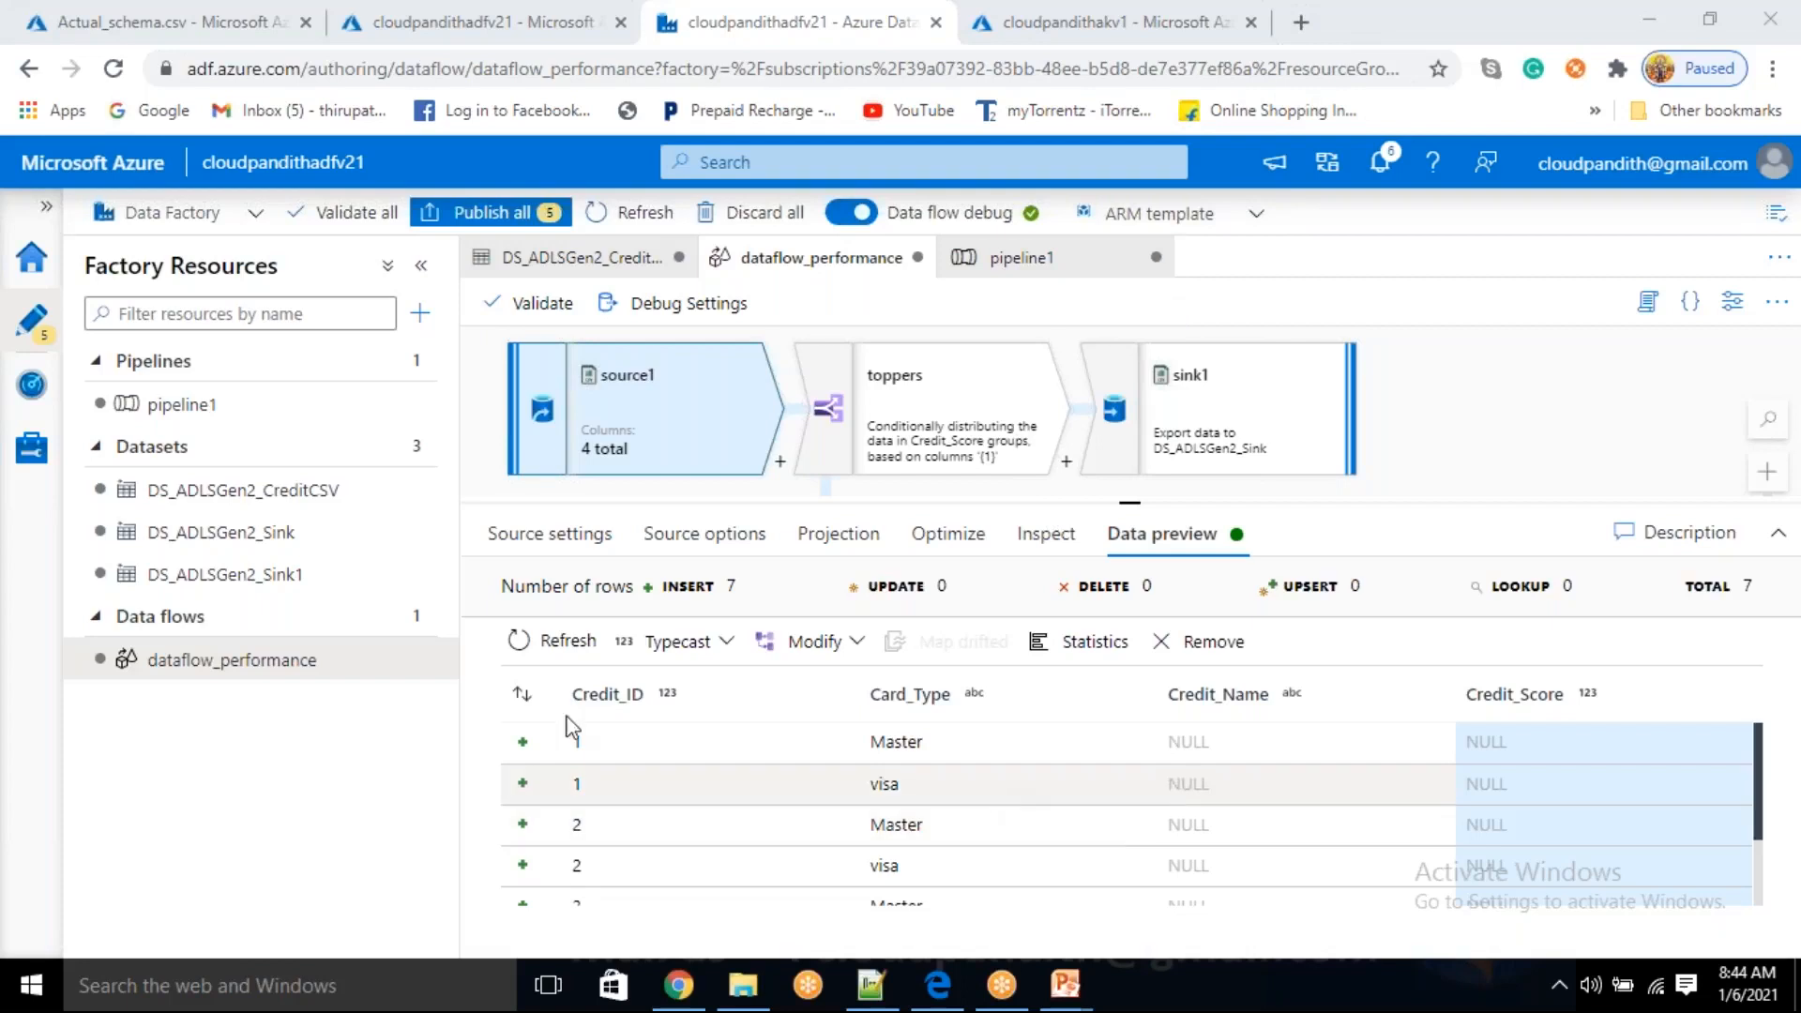
# - Run data type detection on source1's projection and check the Actual_schema.csv blob's contents in the Azure portal meanwhile
pyautogui.click(838, 533)
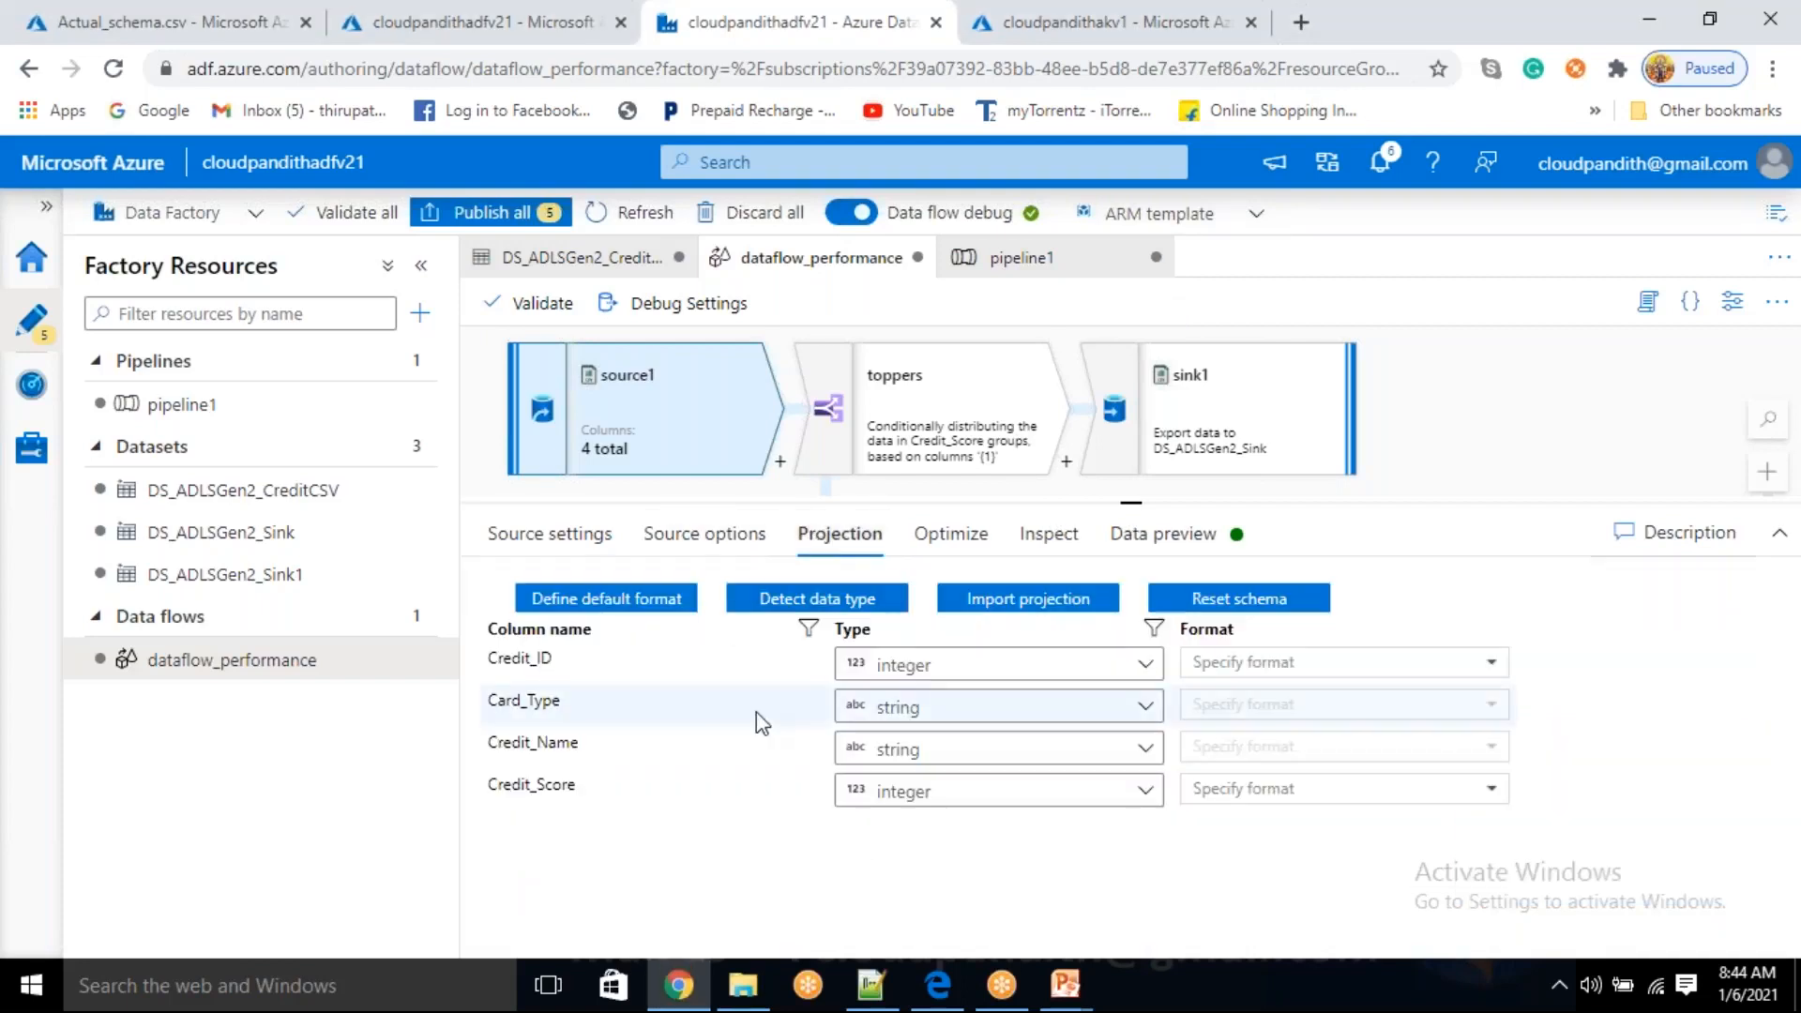
pyautogui.click(824, 598)
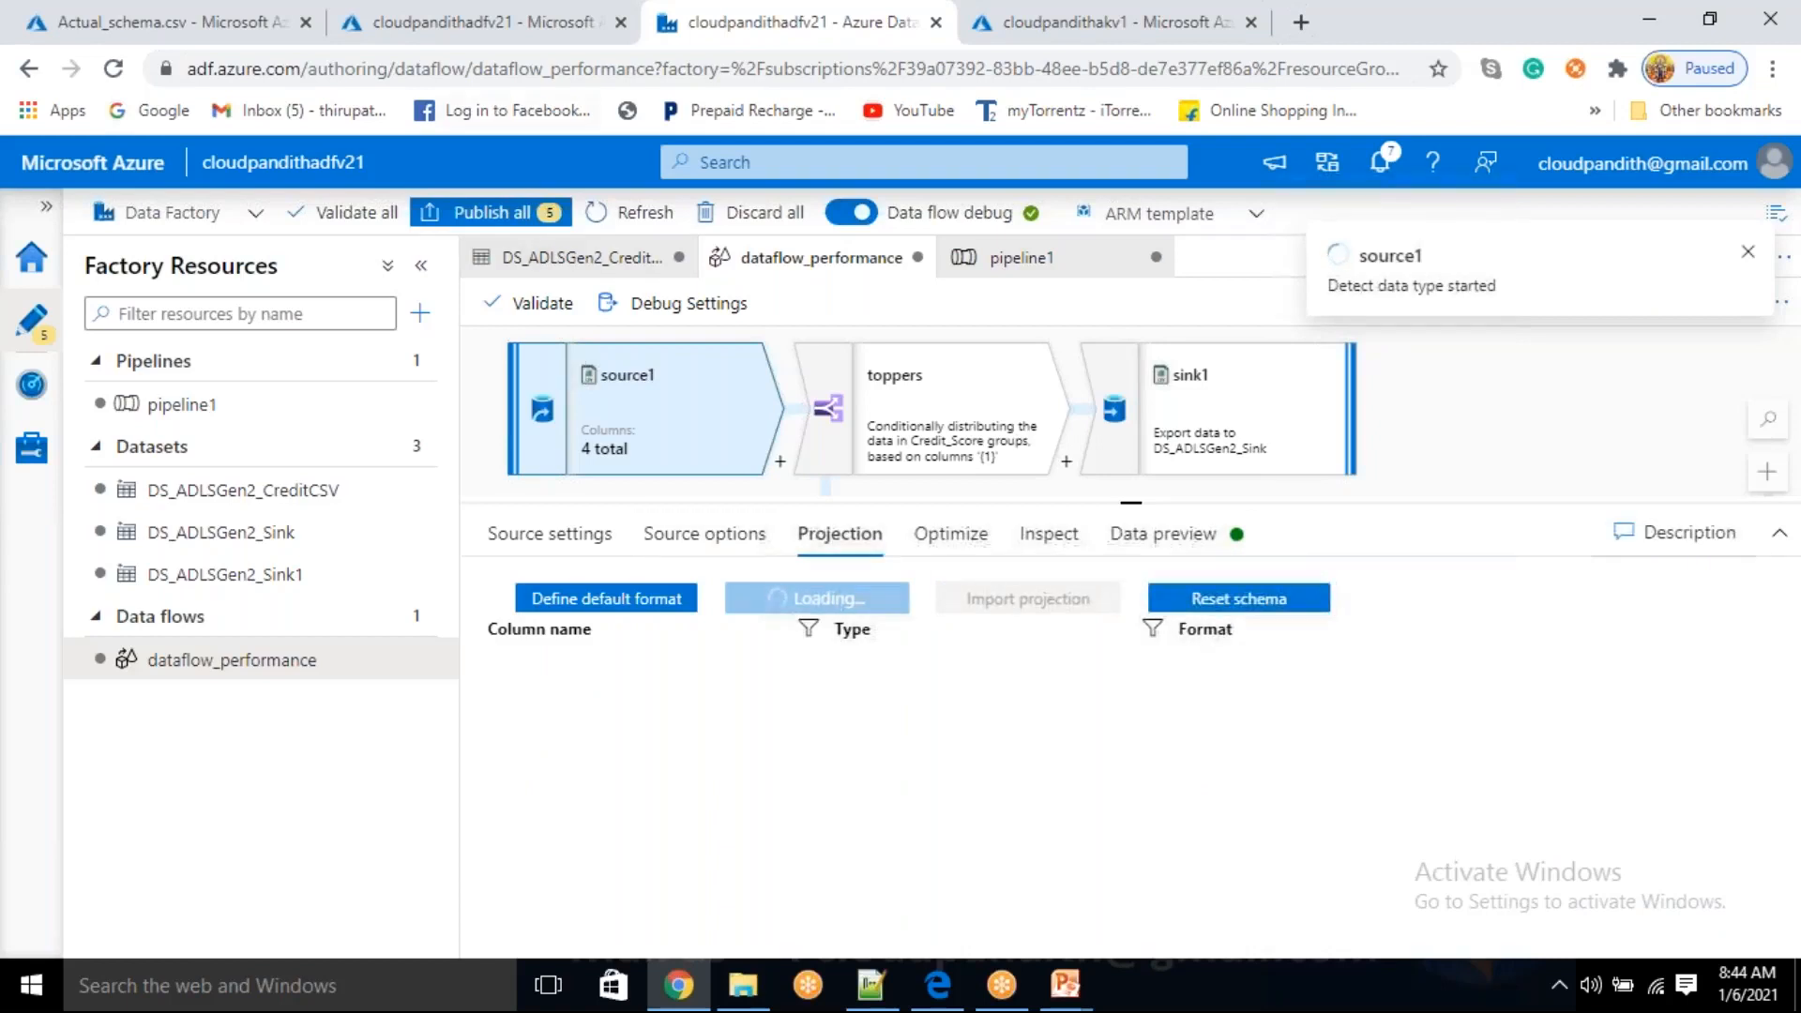
pyautogui.click(188, 21)
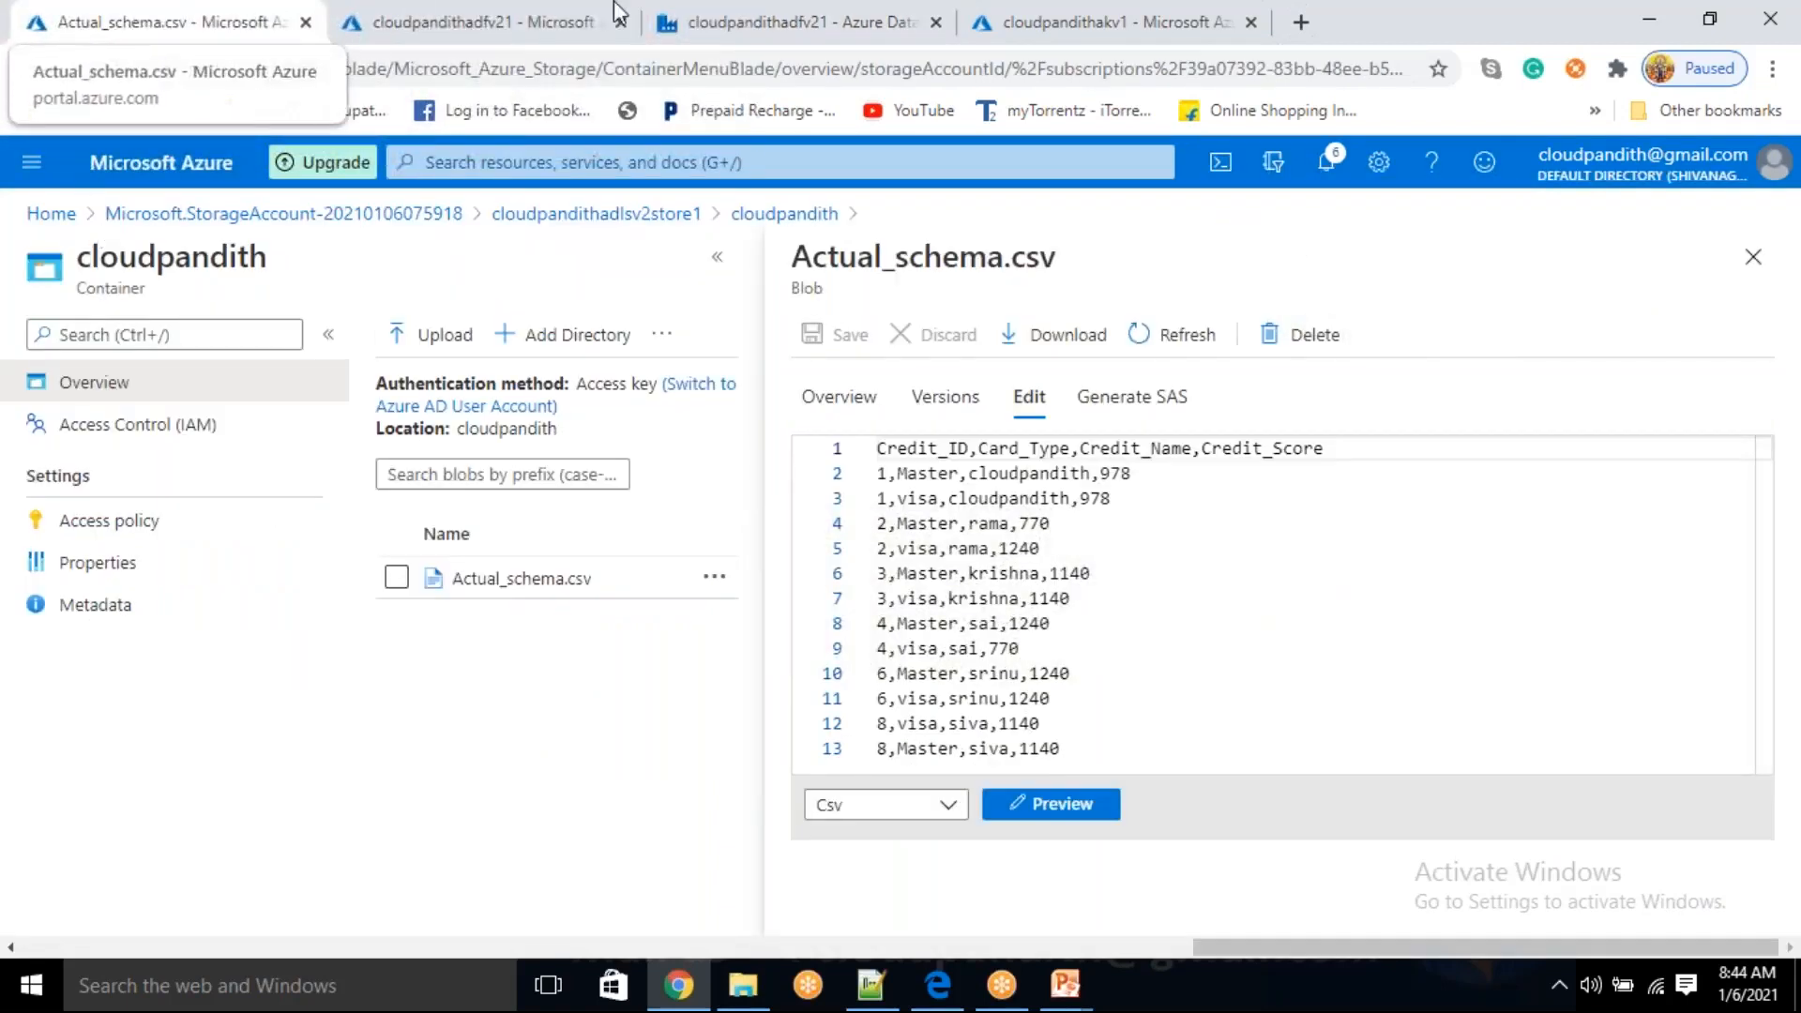
pyautogui.click(777, 14)
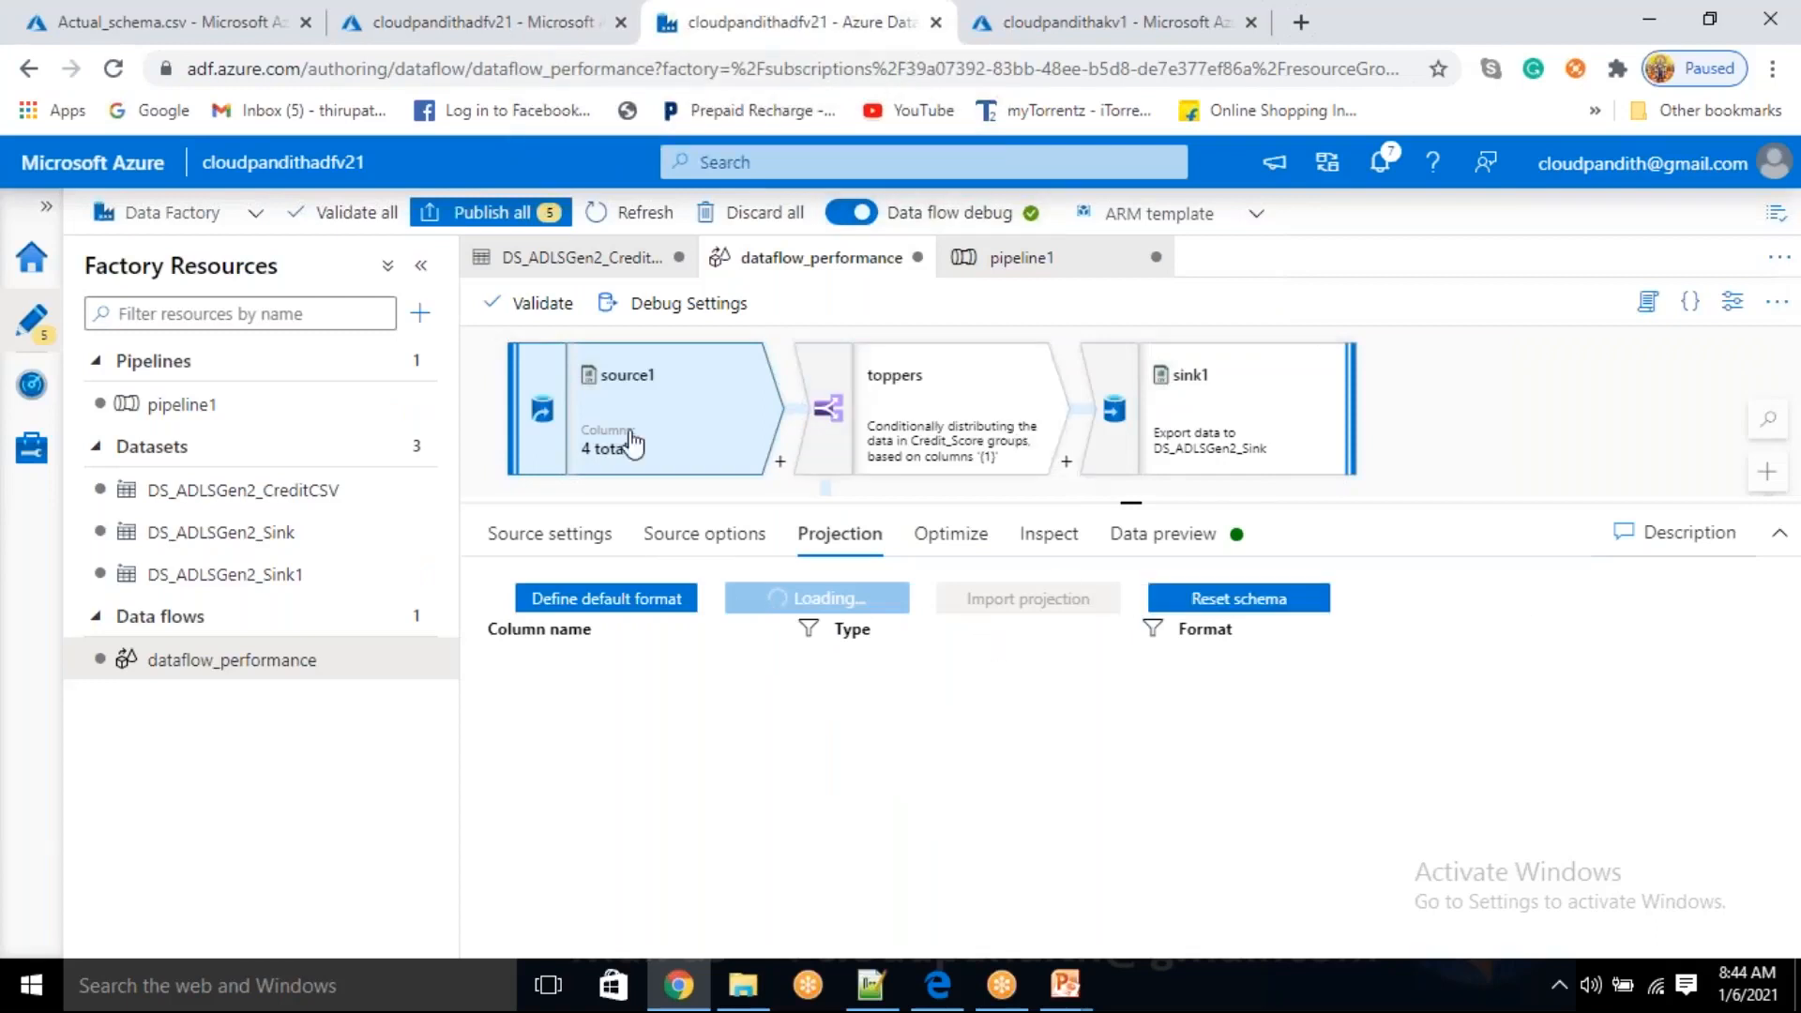
# - Review the data flow's debug parameters and save them with df_param_pass_score 1190 and dp_filename Actual_schema.csv
pyautogui.click(711, 315)
pyautogui.click(1145, 280)
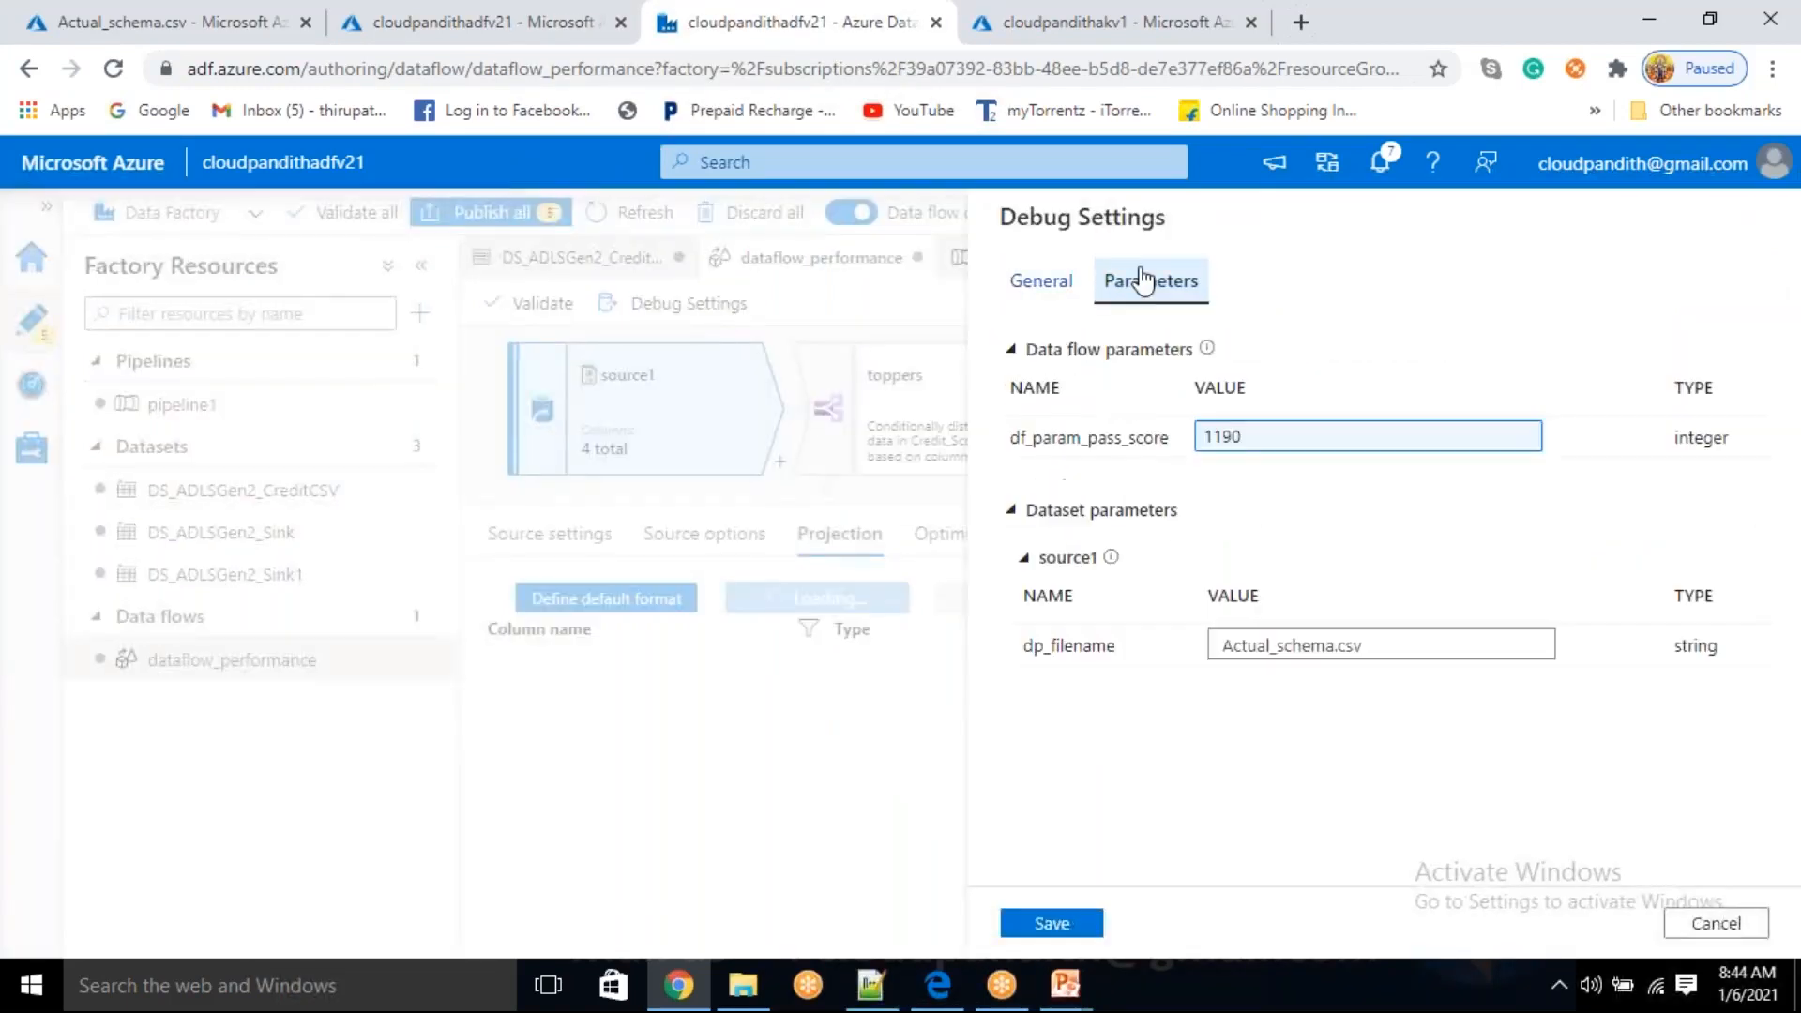
pyautogui.click(1060, 930)
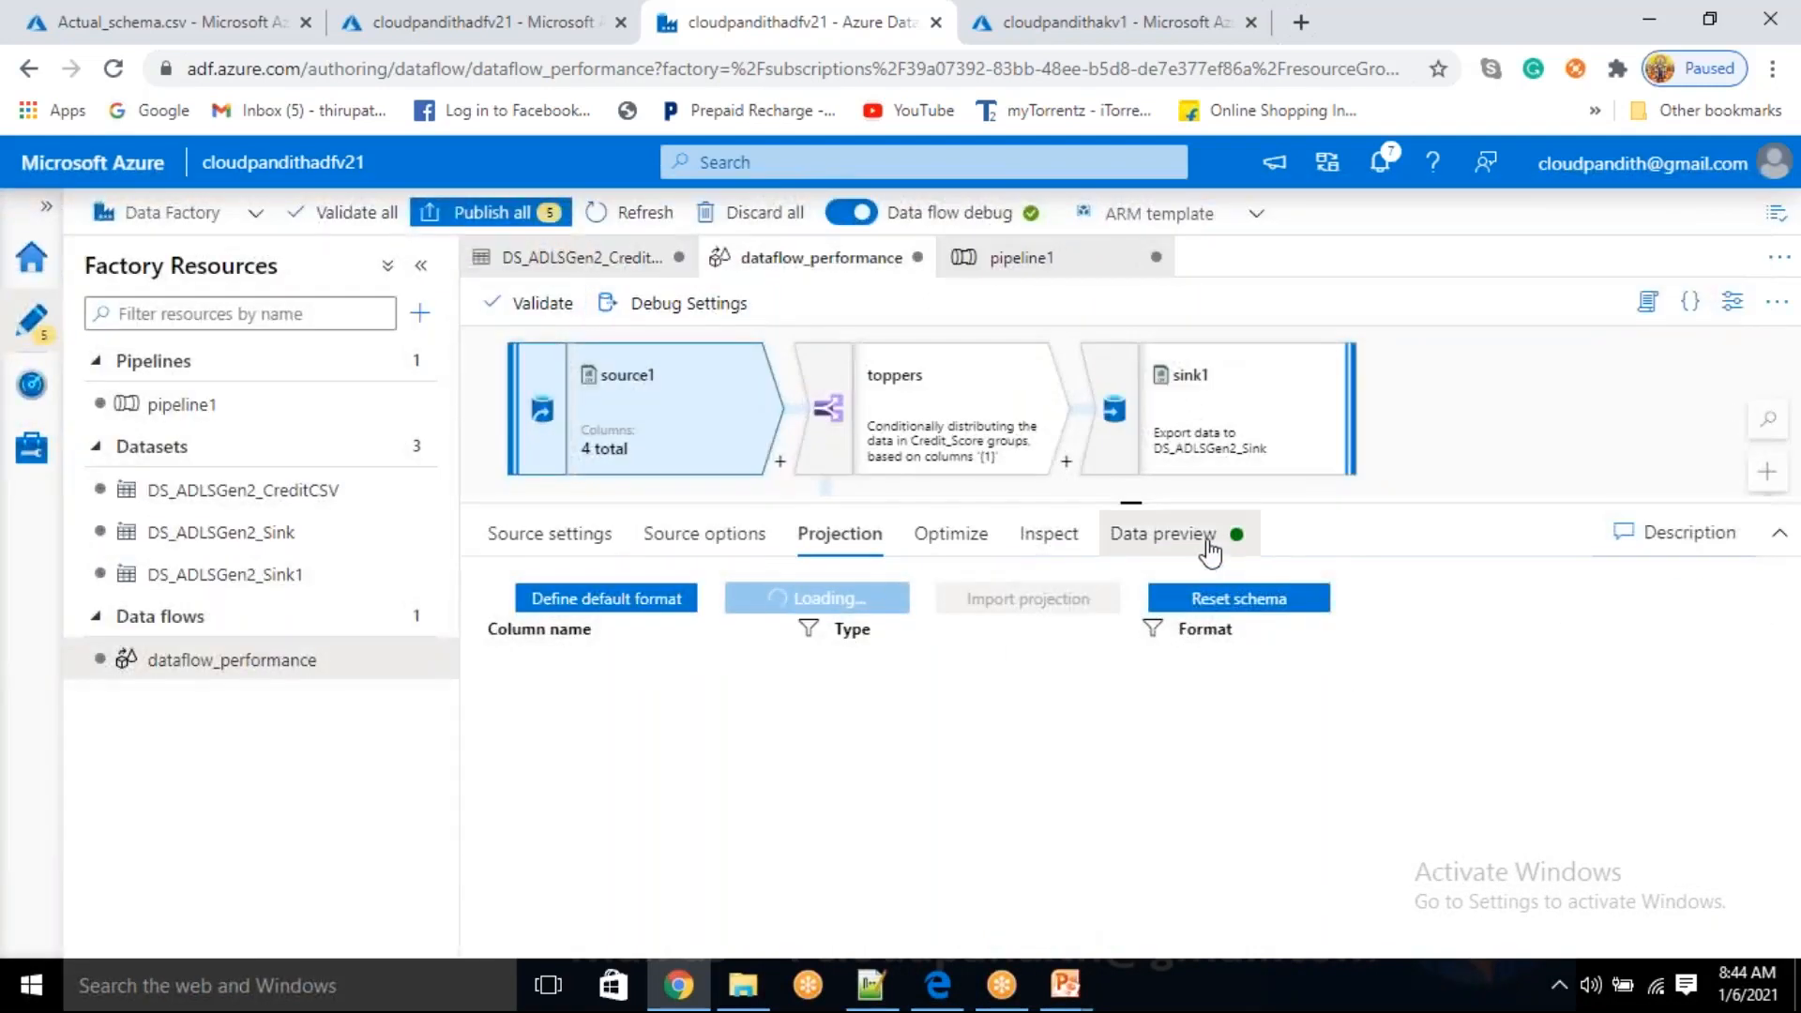
# - Recheck source1's projection, refresh its data preview and inspect the list of columns and their types
pyautogui.click(1210, 542)
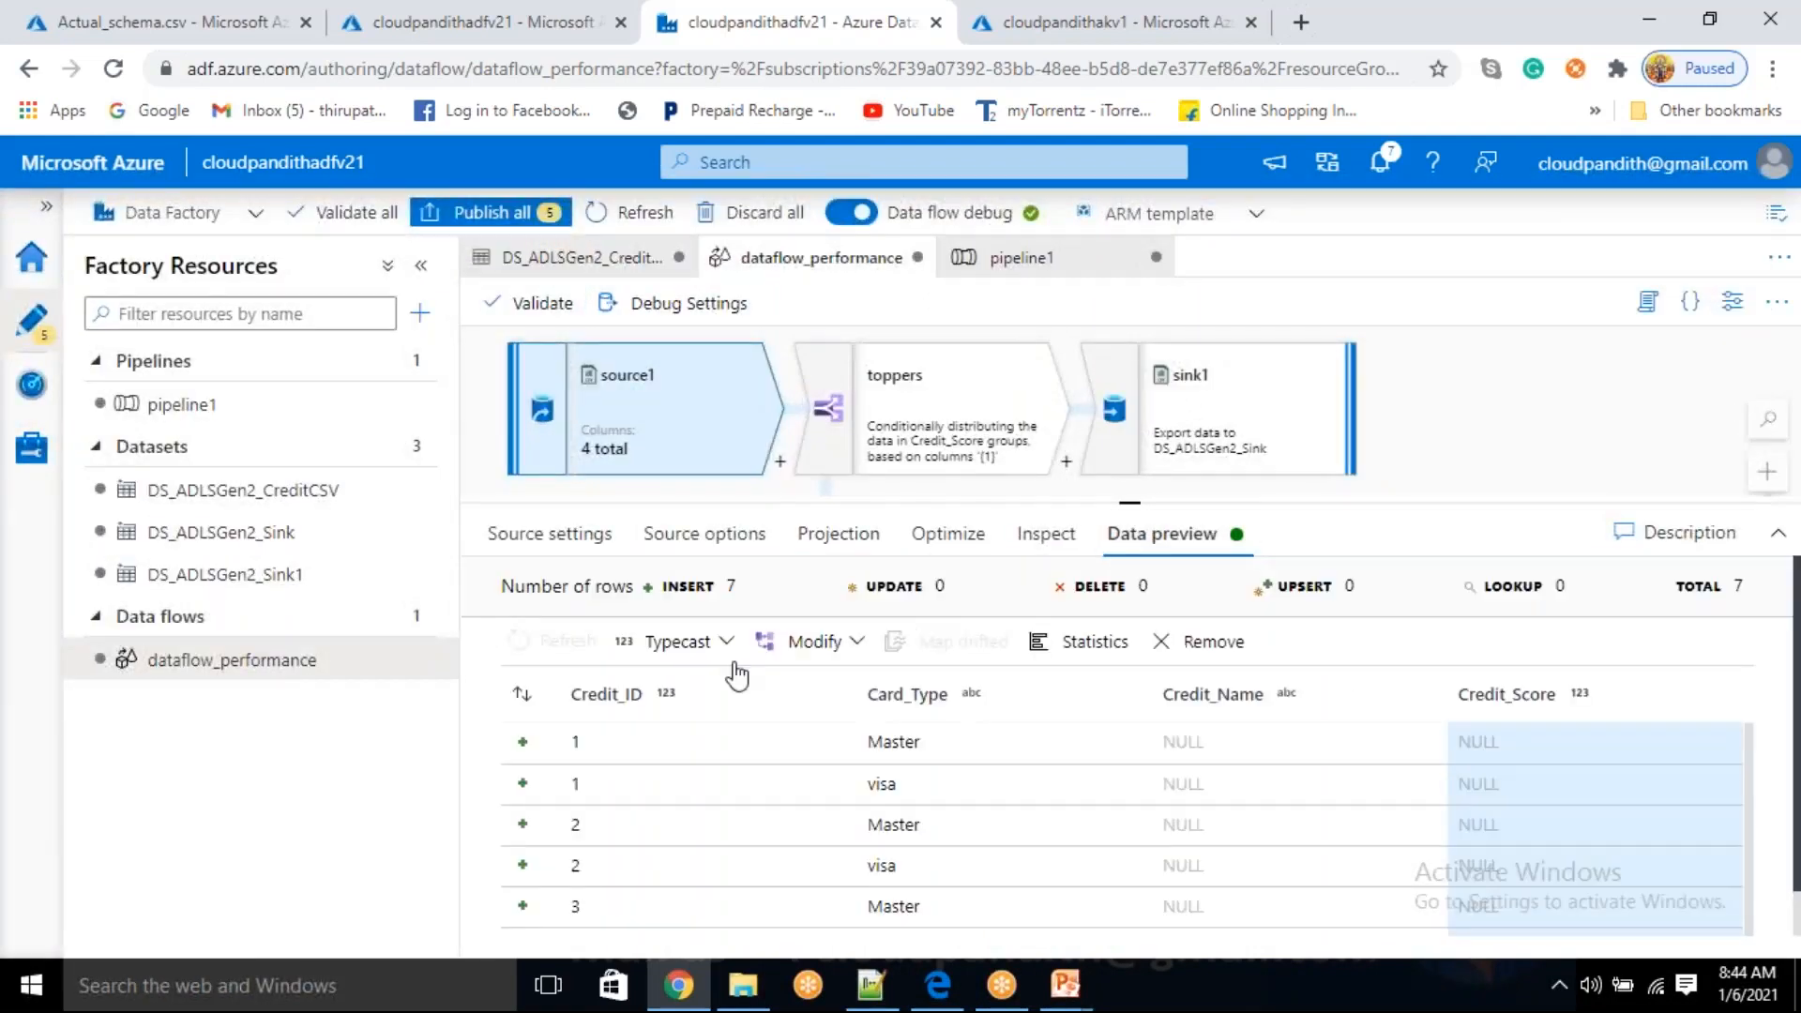
pyautogui.click(842, 536)
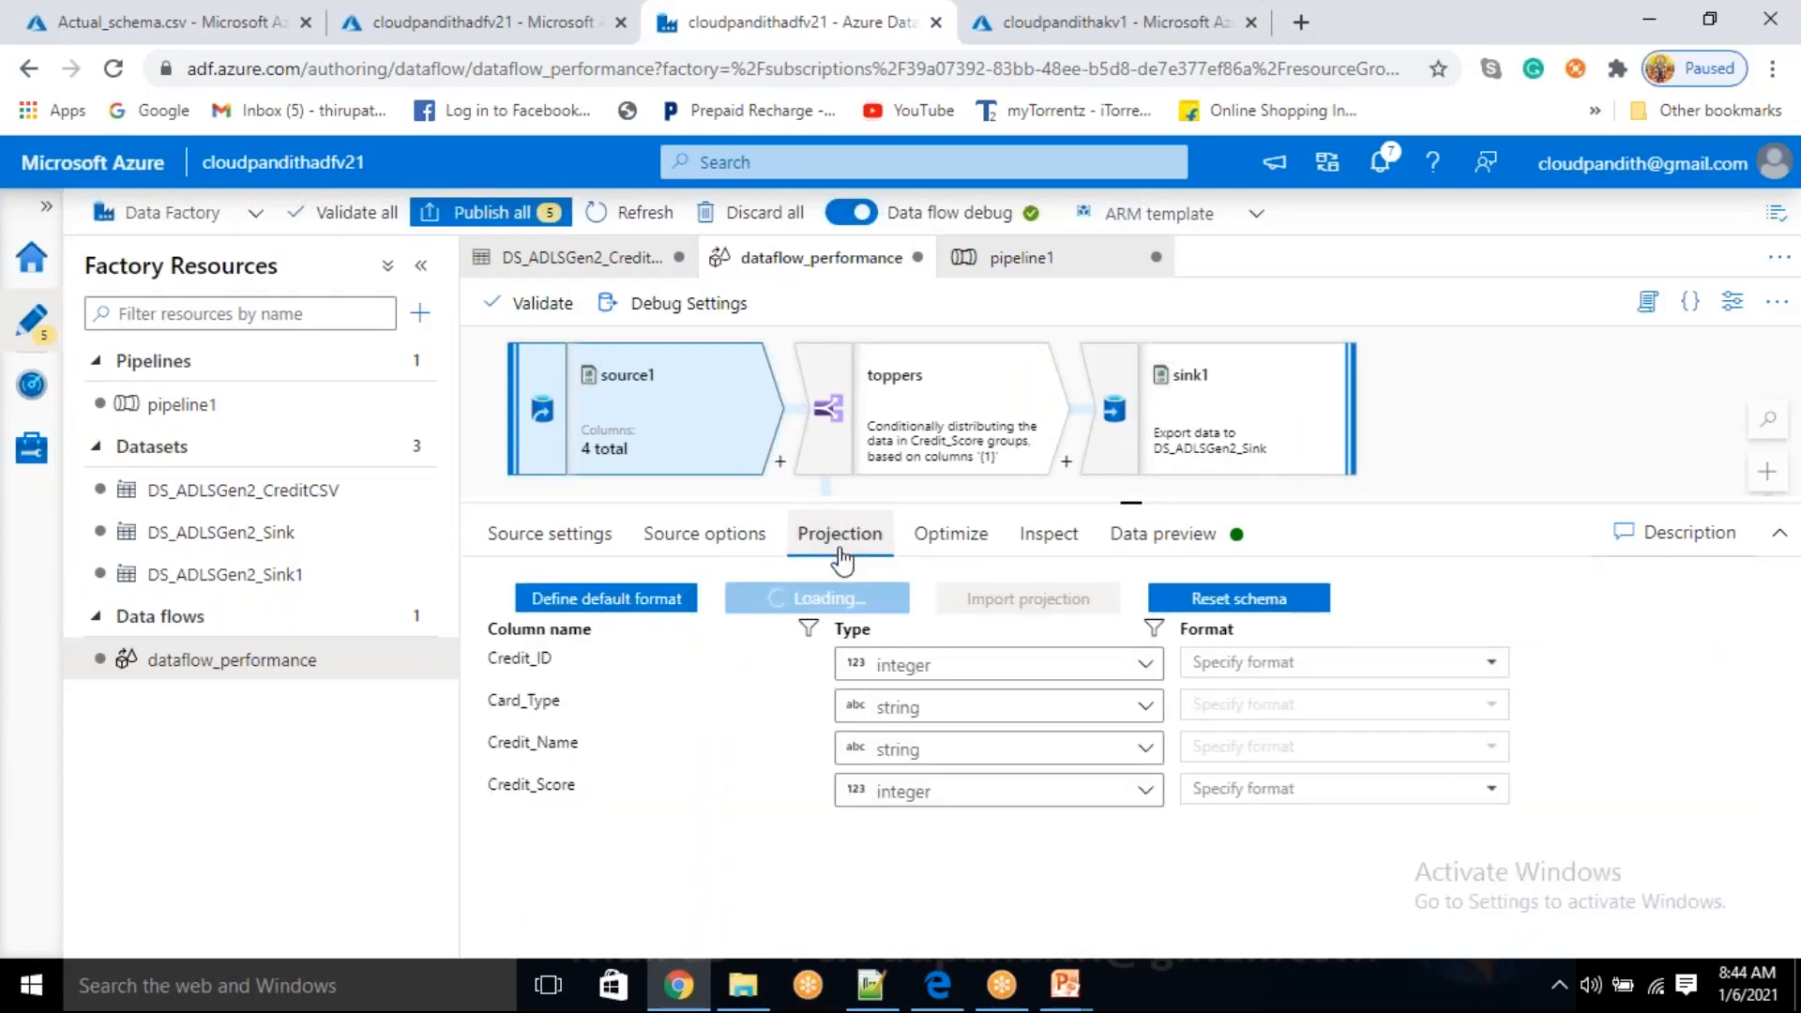
pyautogui.click(1219, 533)
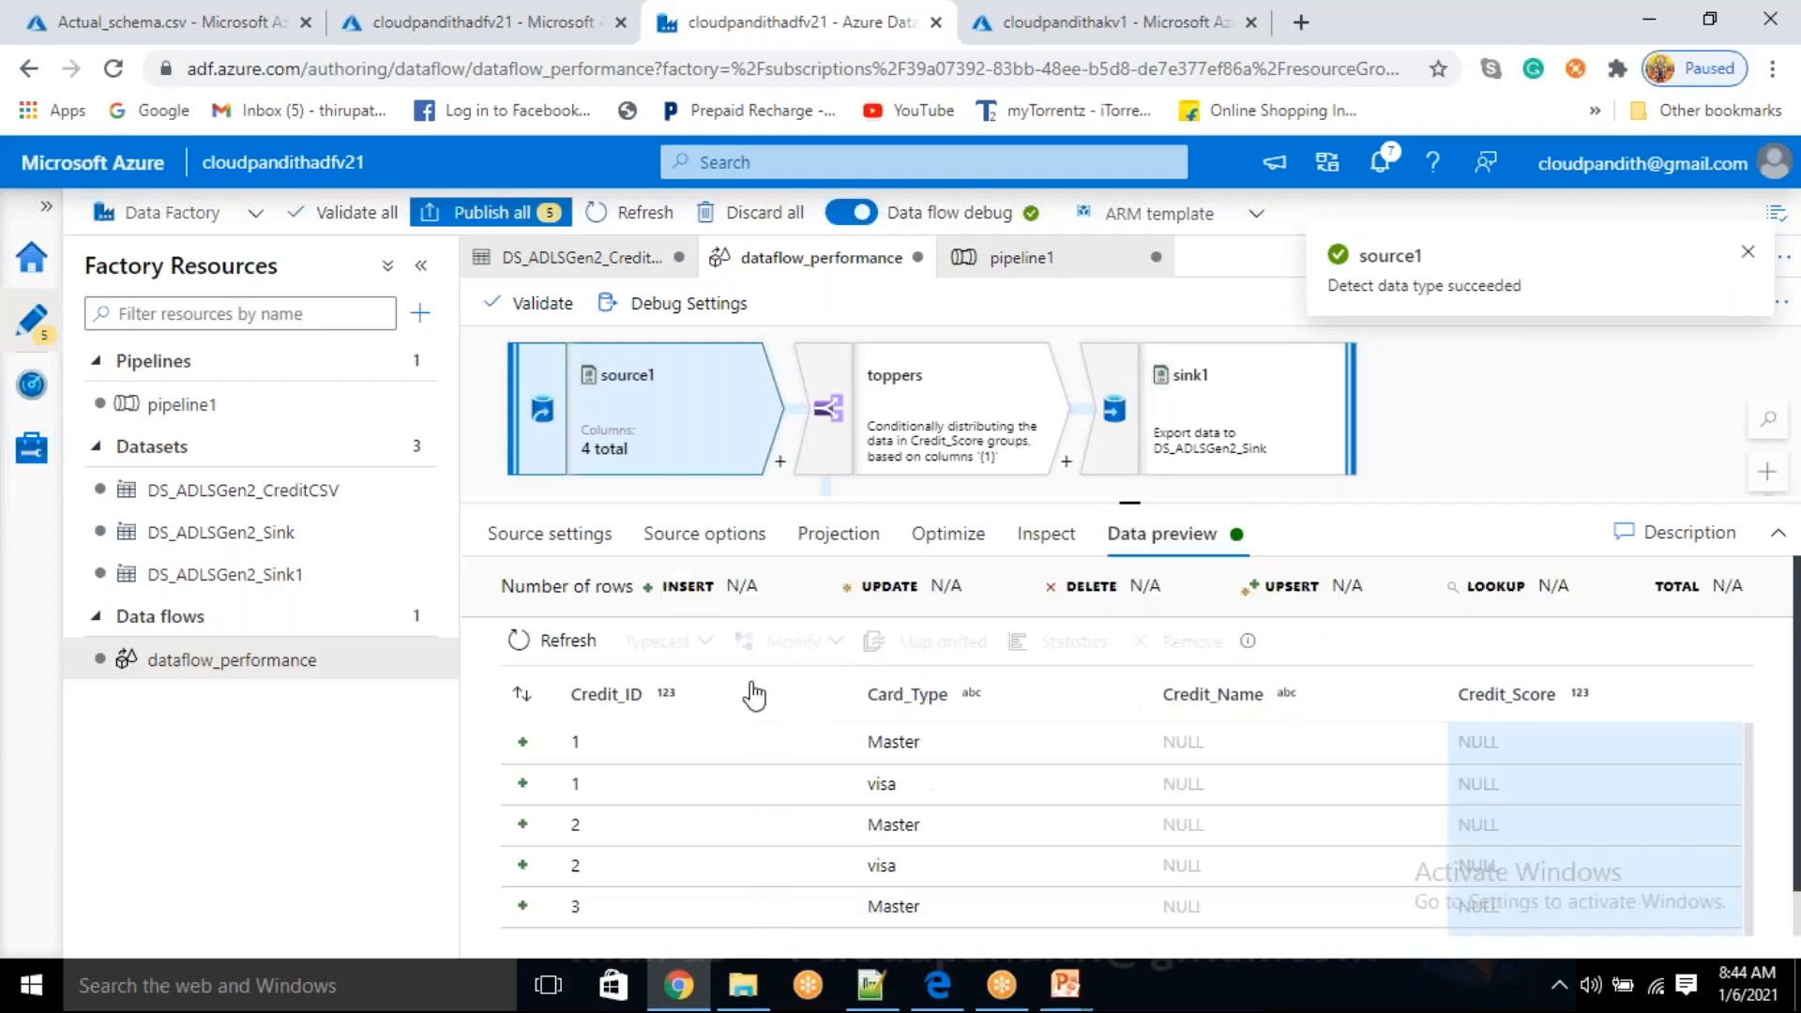
pyautogui.click(575, 641)
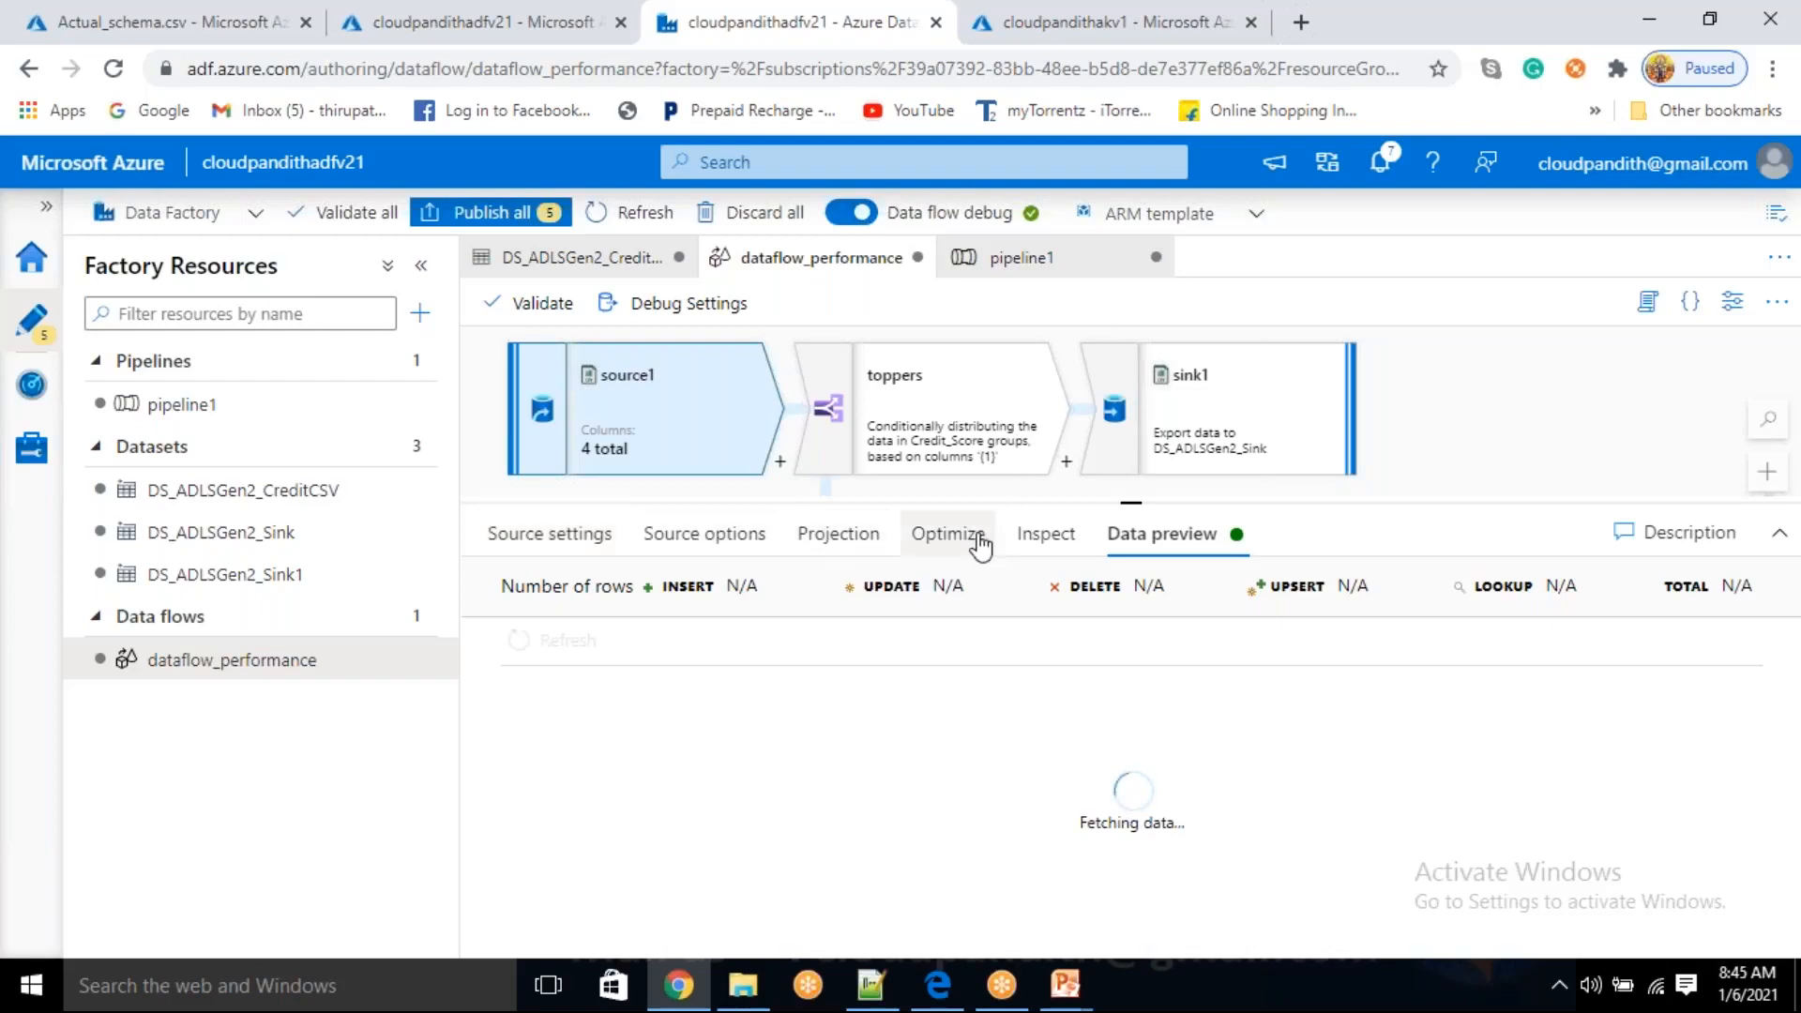
pyautogui.click(1027, 538)
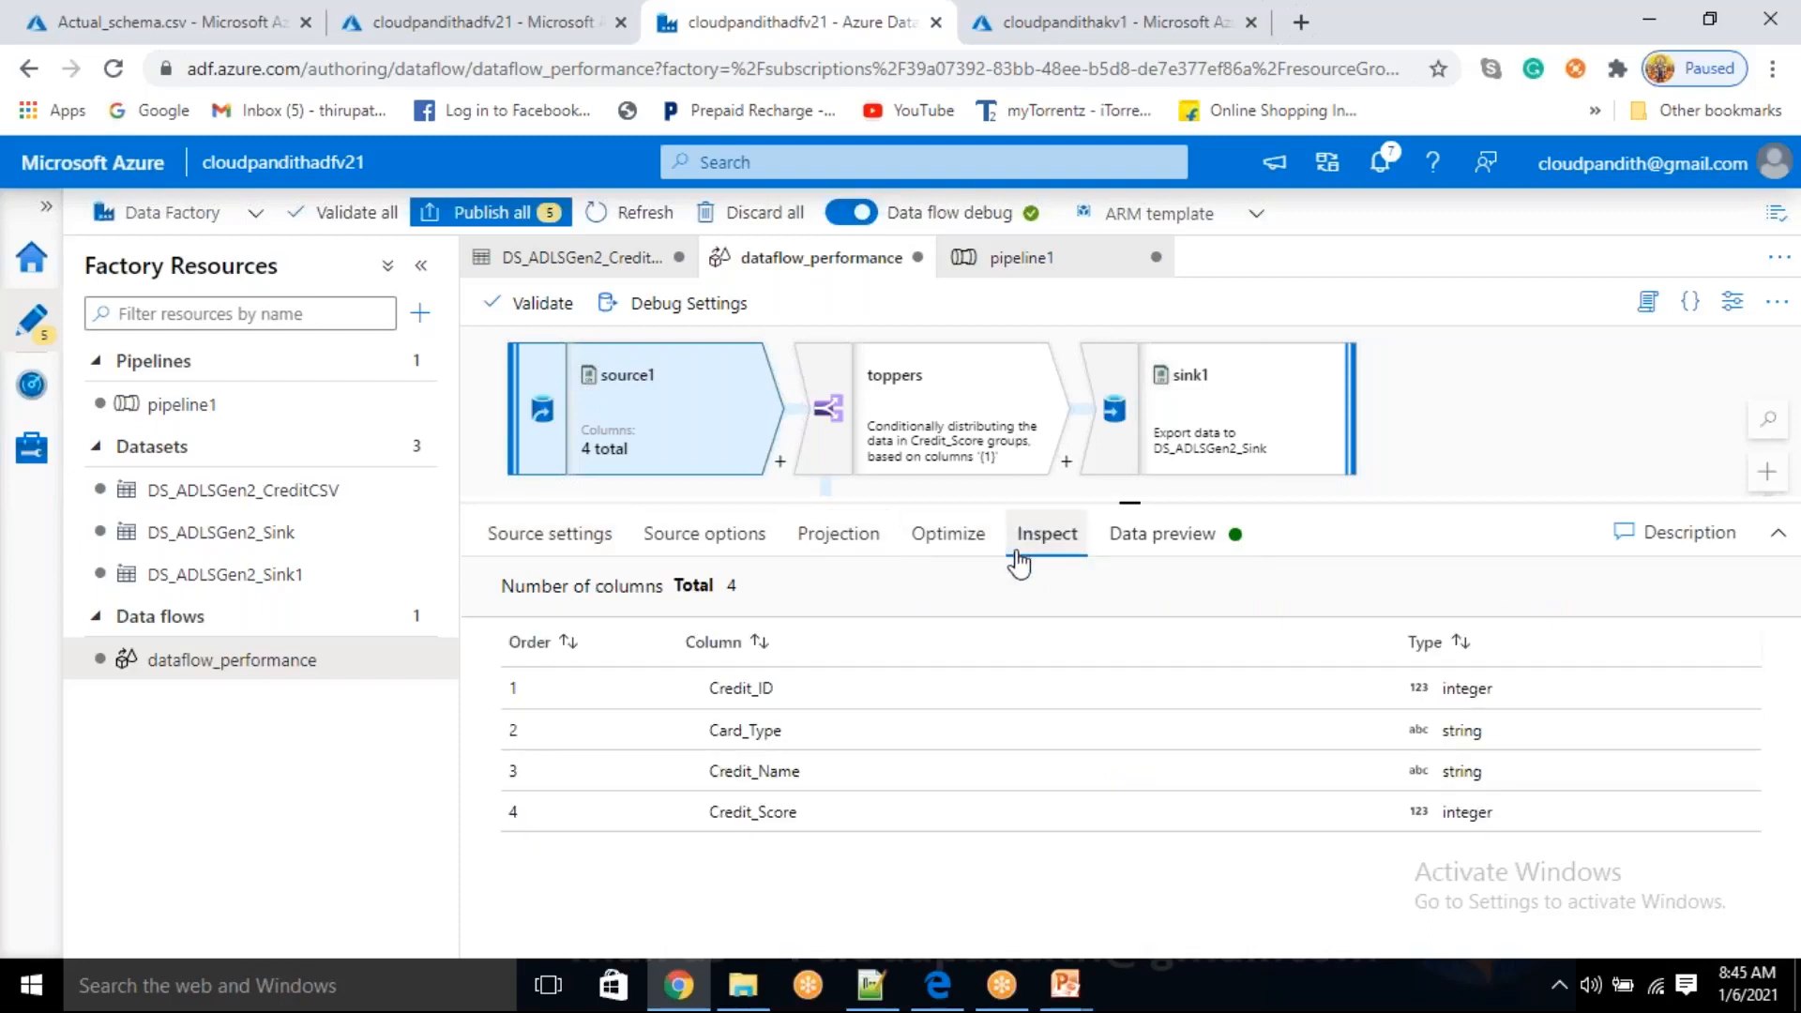
# - Review all rows of source1's data preview across the four credit columns
pyautogui.click(1142, 533)
pyautogui.scroll(-3, 1026, 784)
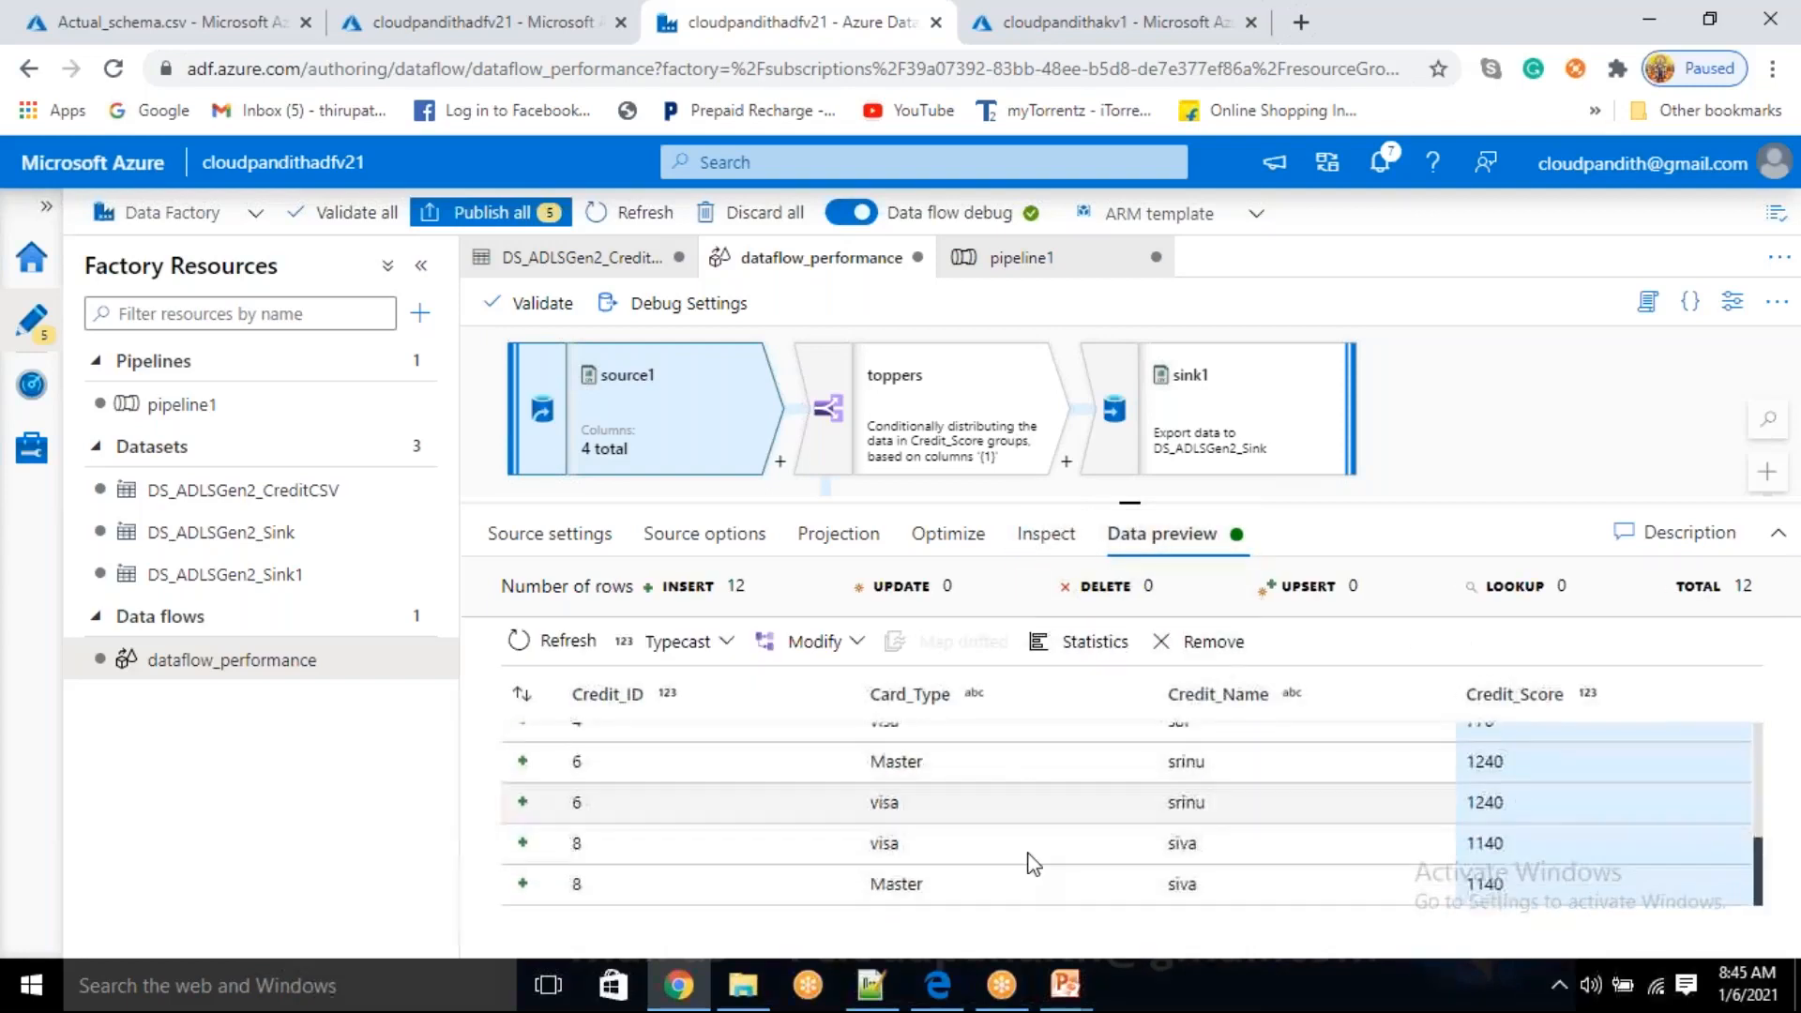
pyautogui.scroll(1, 1032, 859)
pyautogui.scroll(3, 1032, 859)
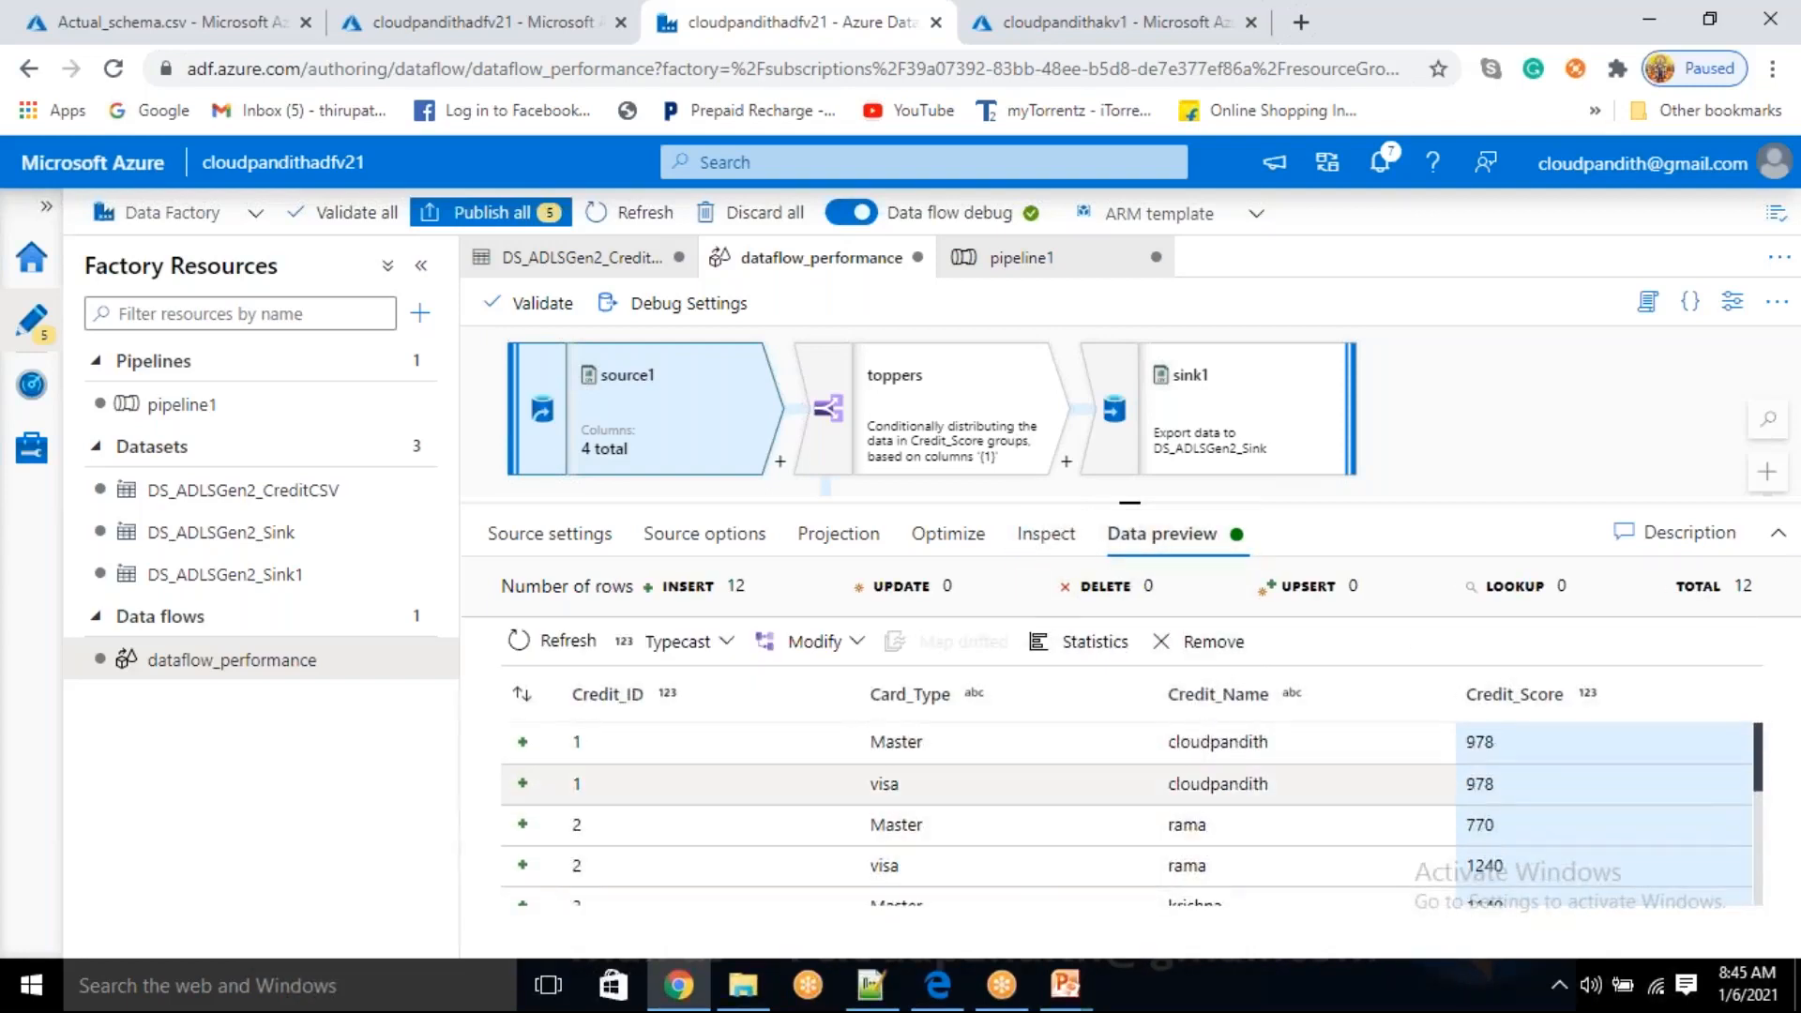
# - Copy all header and data rows of schema_drift.csv in Notepad++ and return to source1's source settings in the browser
pyautogui.click(870, 985)
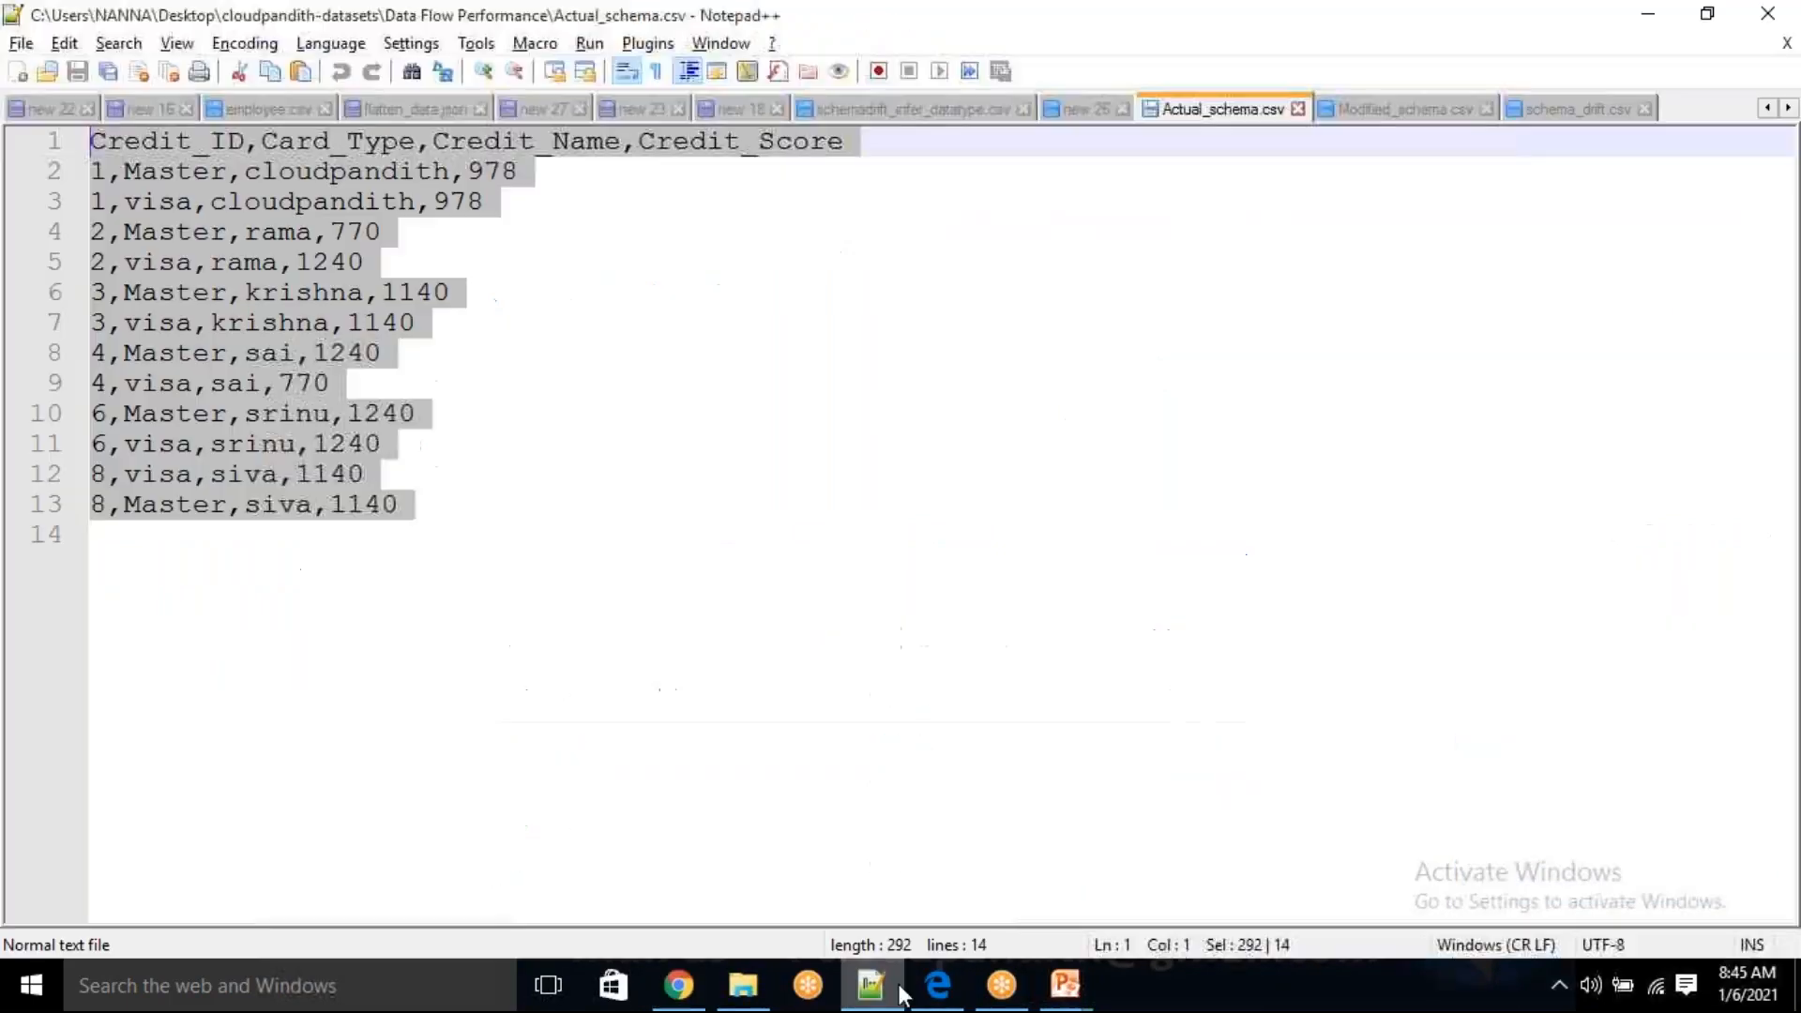
pyautogui.click(1576, 111)
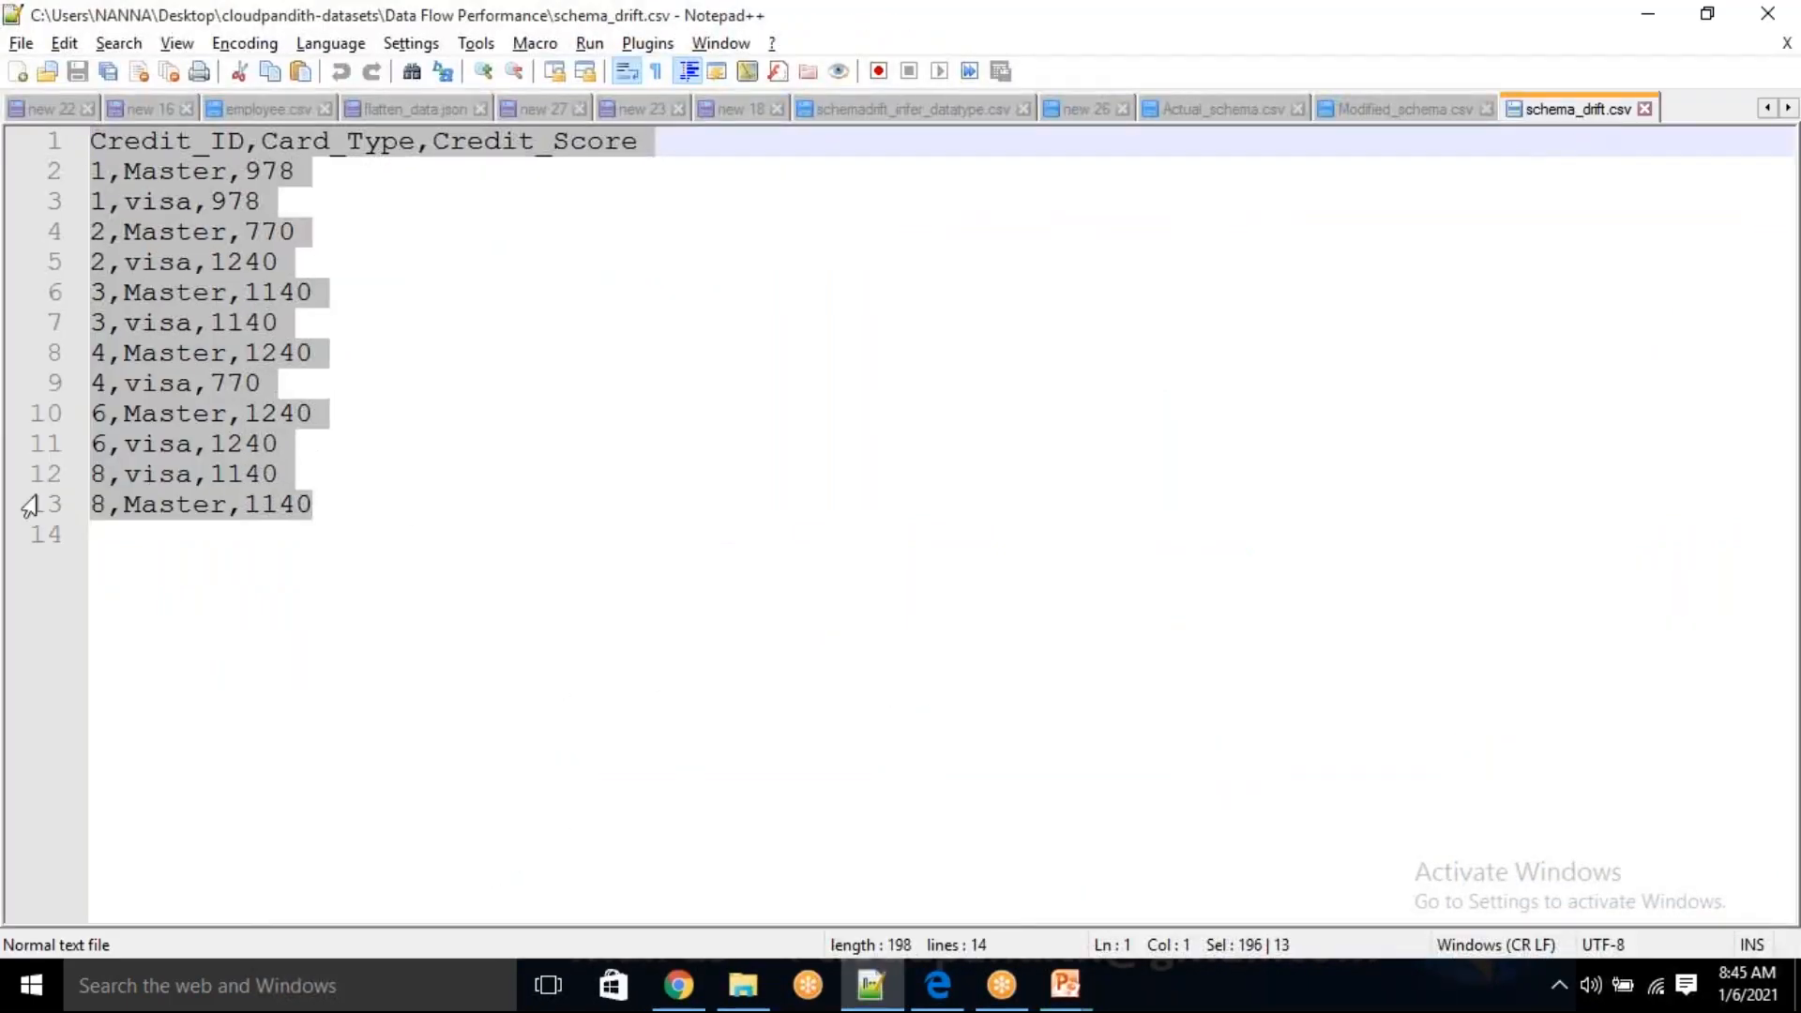
pyautogui.moveTo(319, 507); pyautogui.dragTo(282, 474)
pyautogui.moveTo(200, 389); pyautogui.dragTo(4, 148)
pyautogui.hotkey('ctrl', 'c')
pyautogui.click(679, 985)
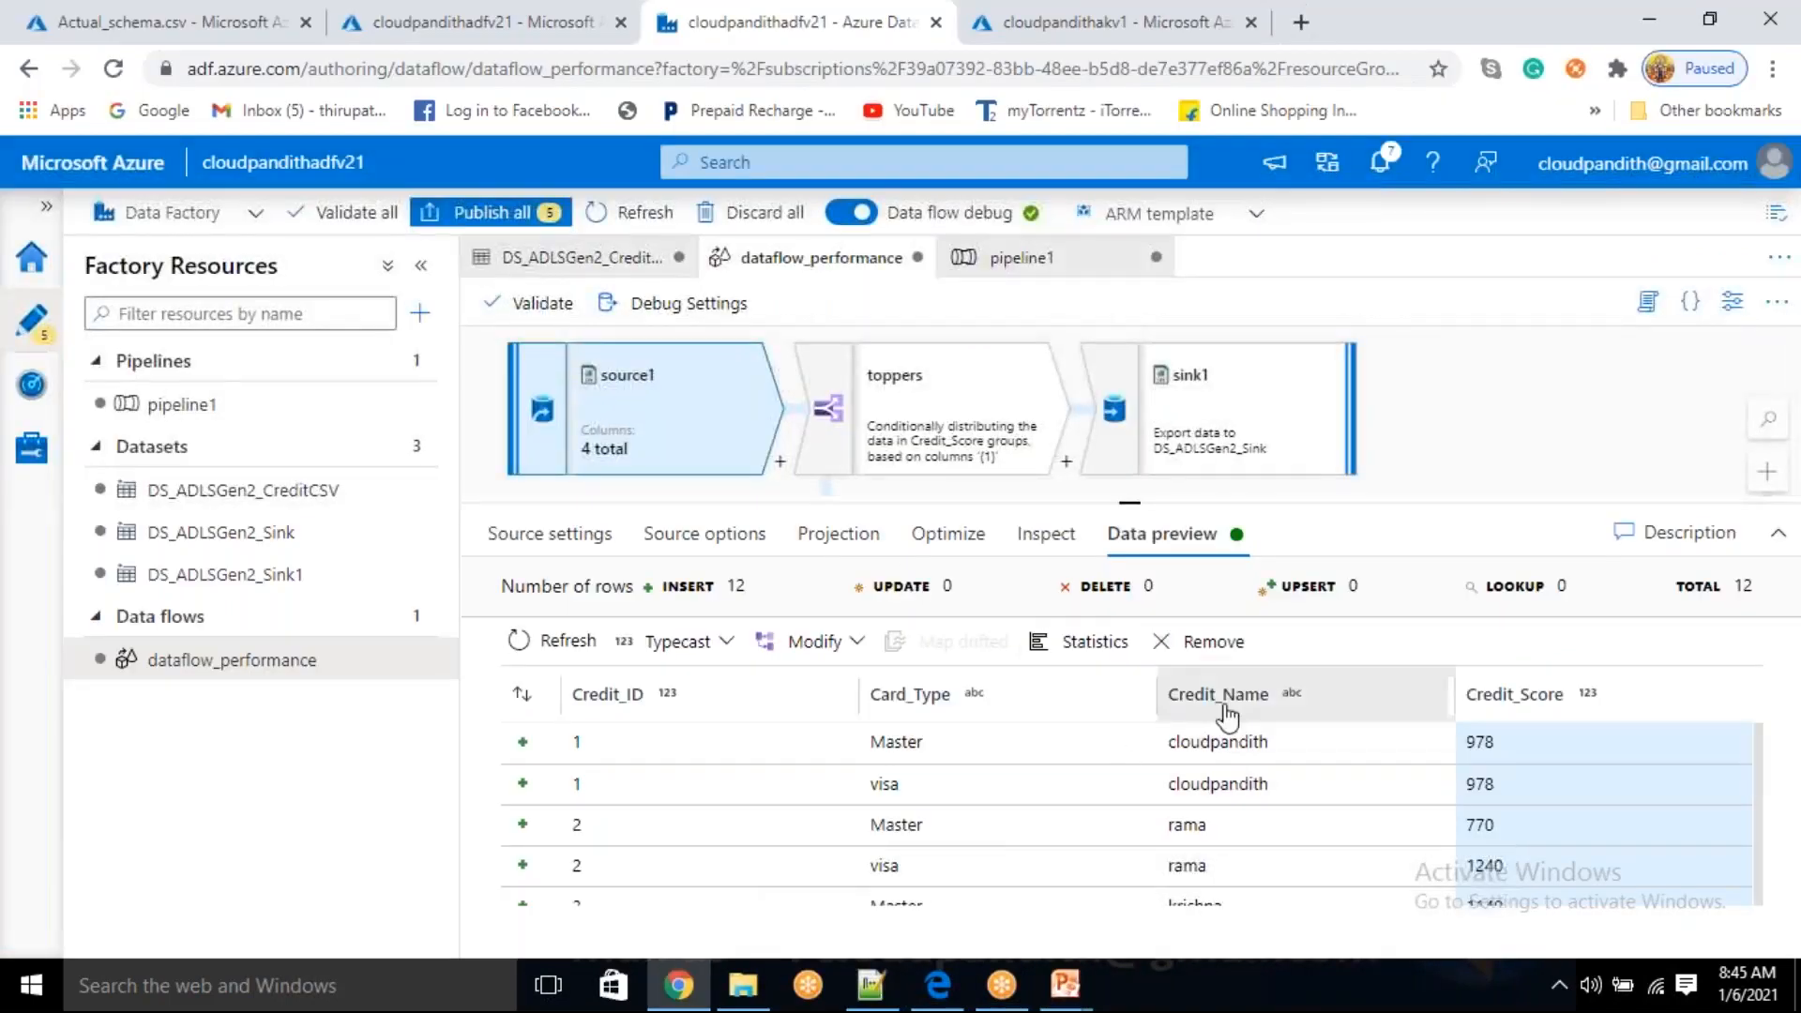
pyautogui.click(564, 553)
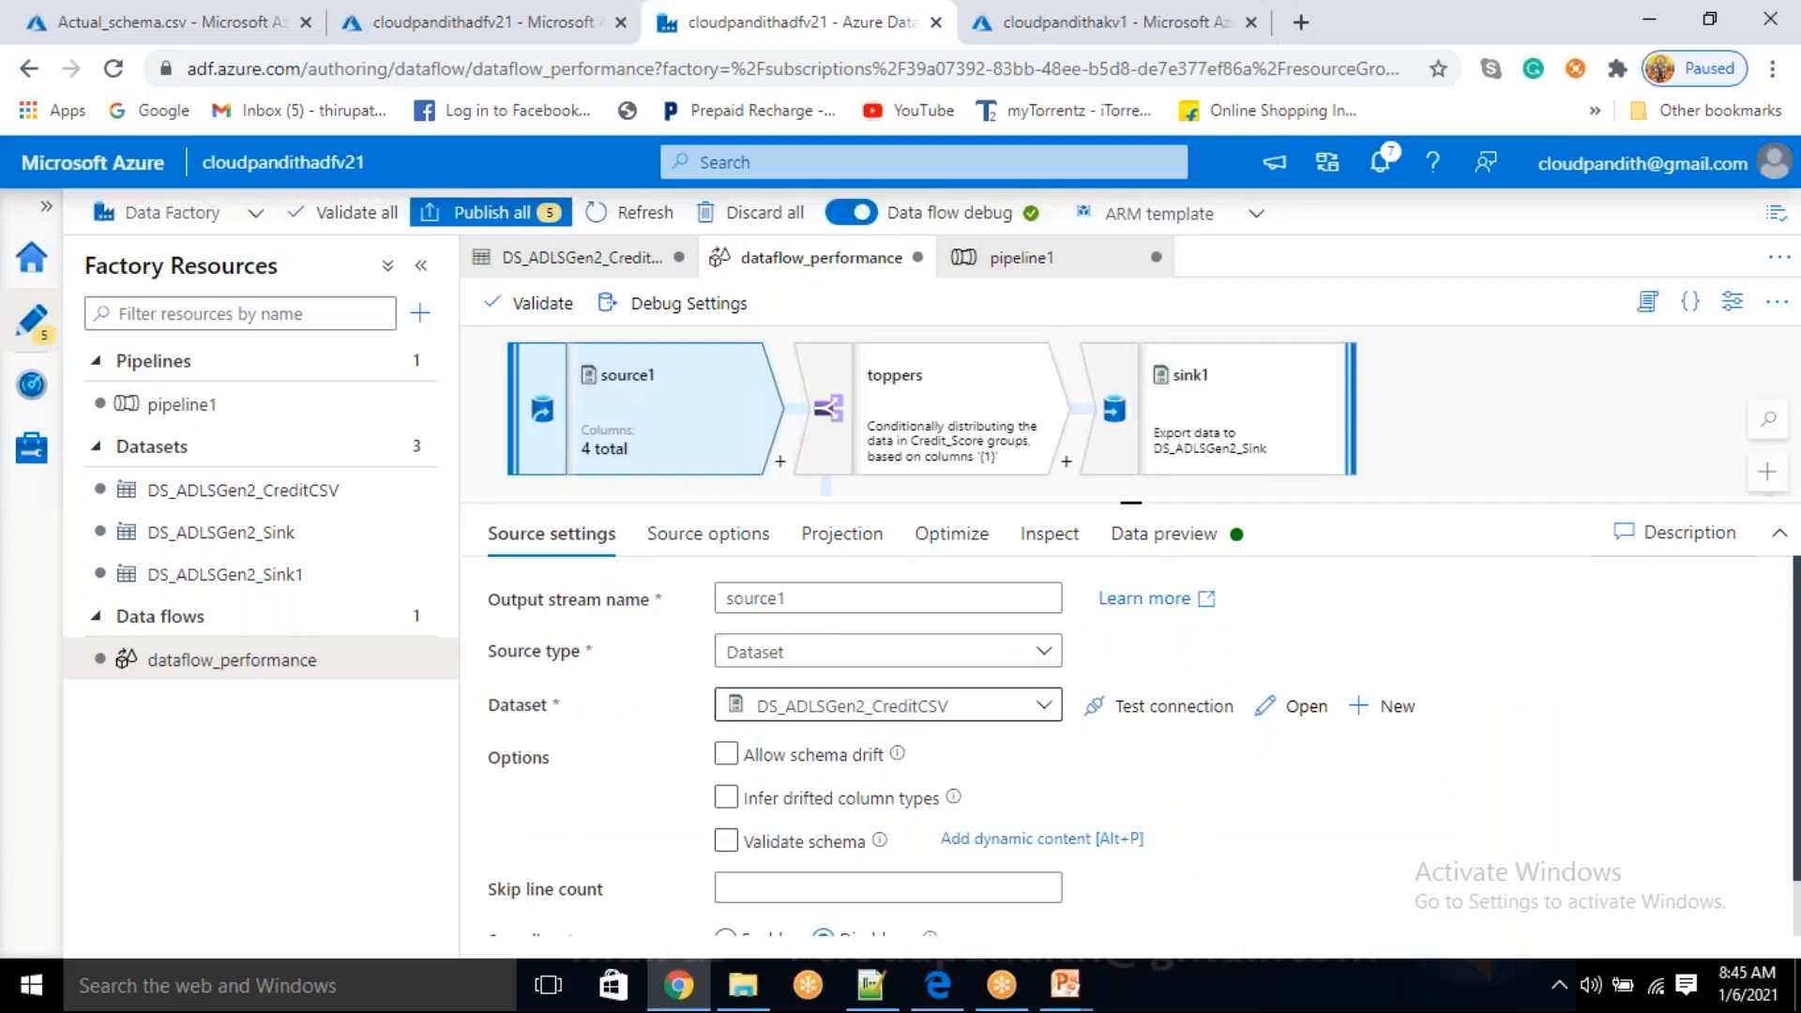
# - Replace the Actual_schema.csv blob's contents in the Azure portal with the copied three-column schema_drift.csv data and save the blob
pyautogui.click(176, 13)
pyautogui.click(1081, 709)
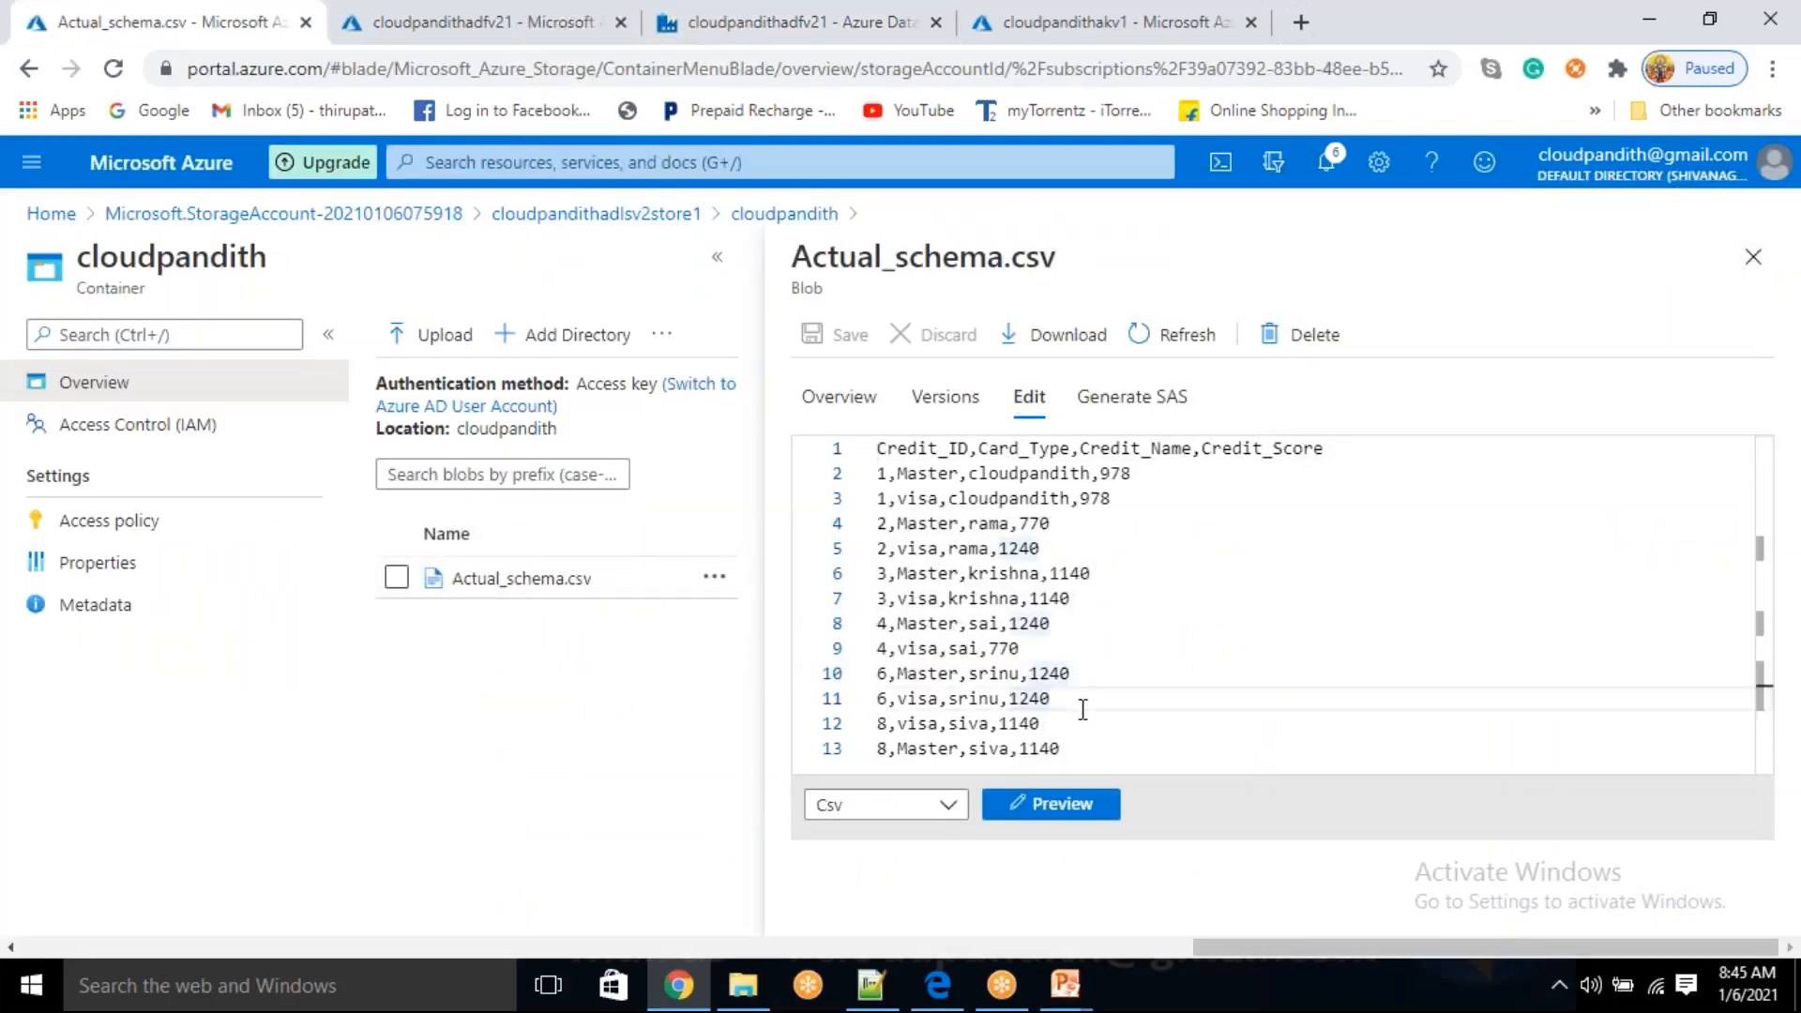
pyautogui.hotkey('ctrl', 'a')
pyautogui.press('Delete')
pyautogui.hotkey('ctrl', 'v')
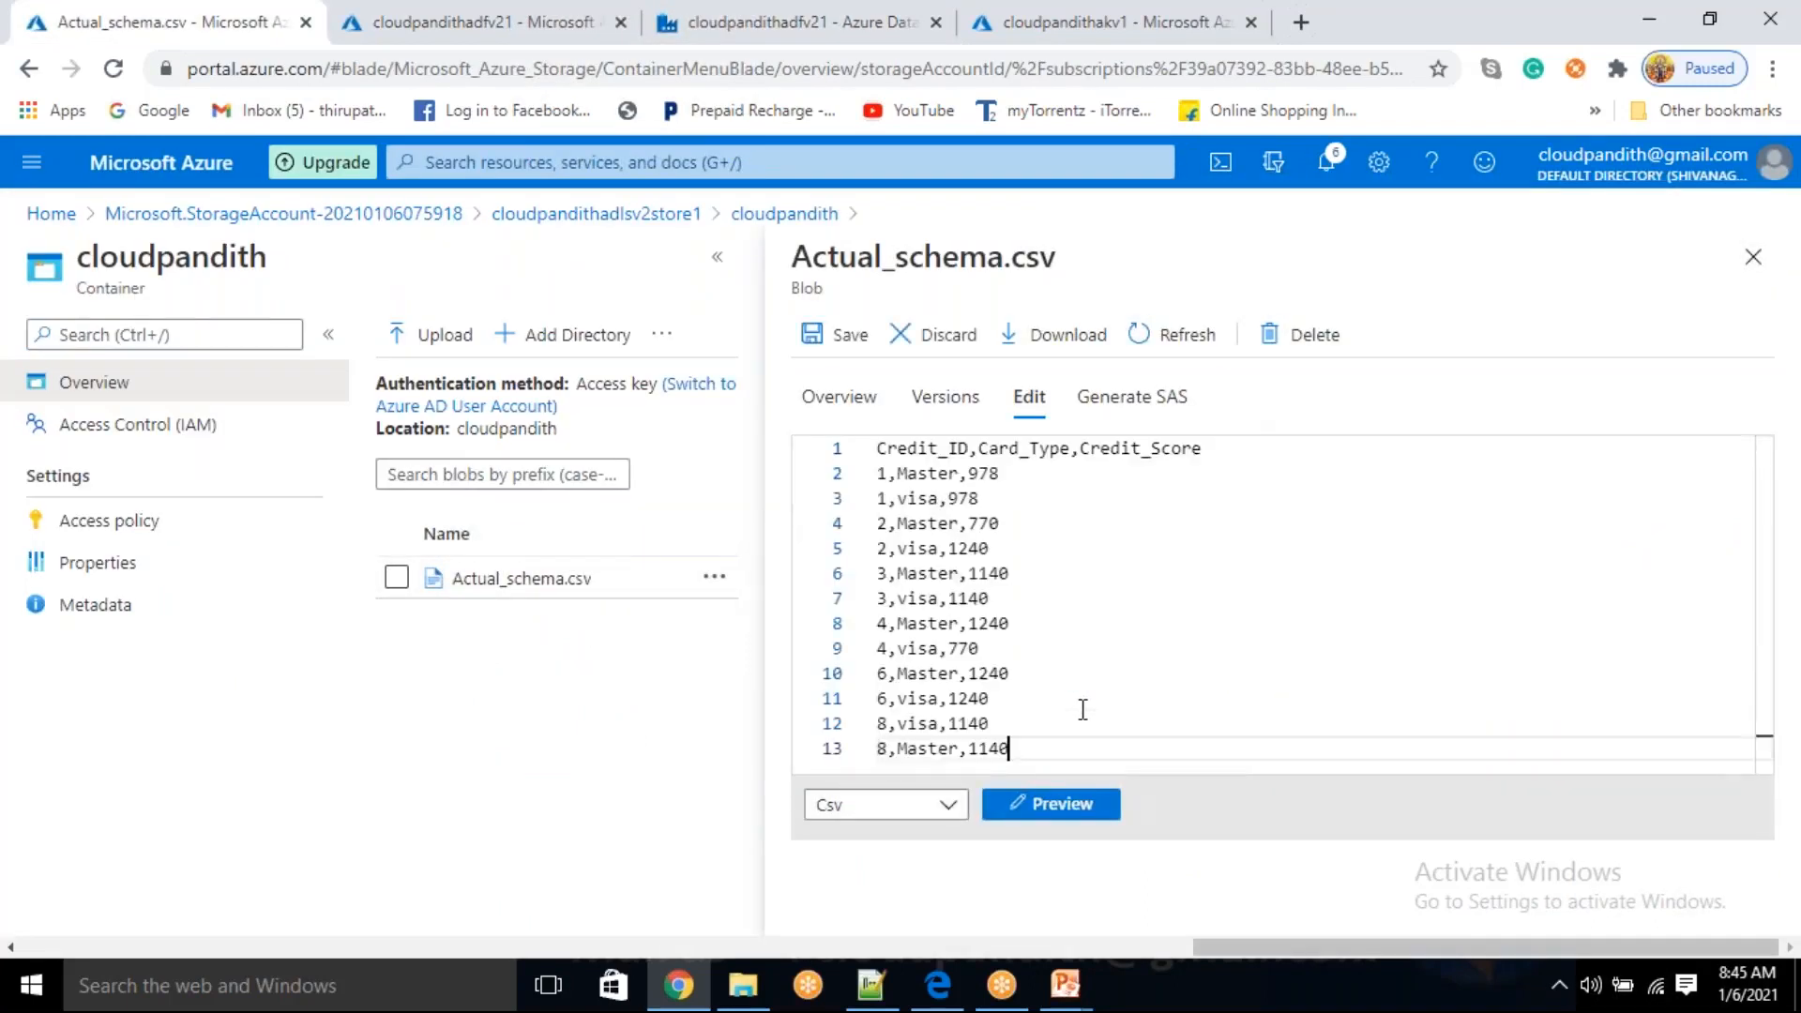
pyautogui.click(827, 330)
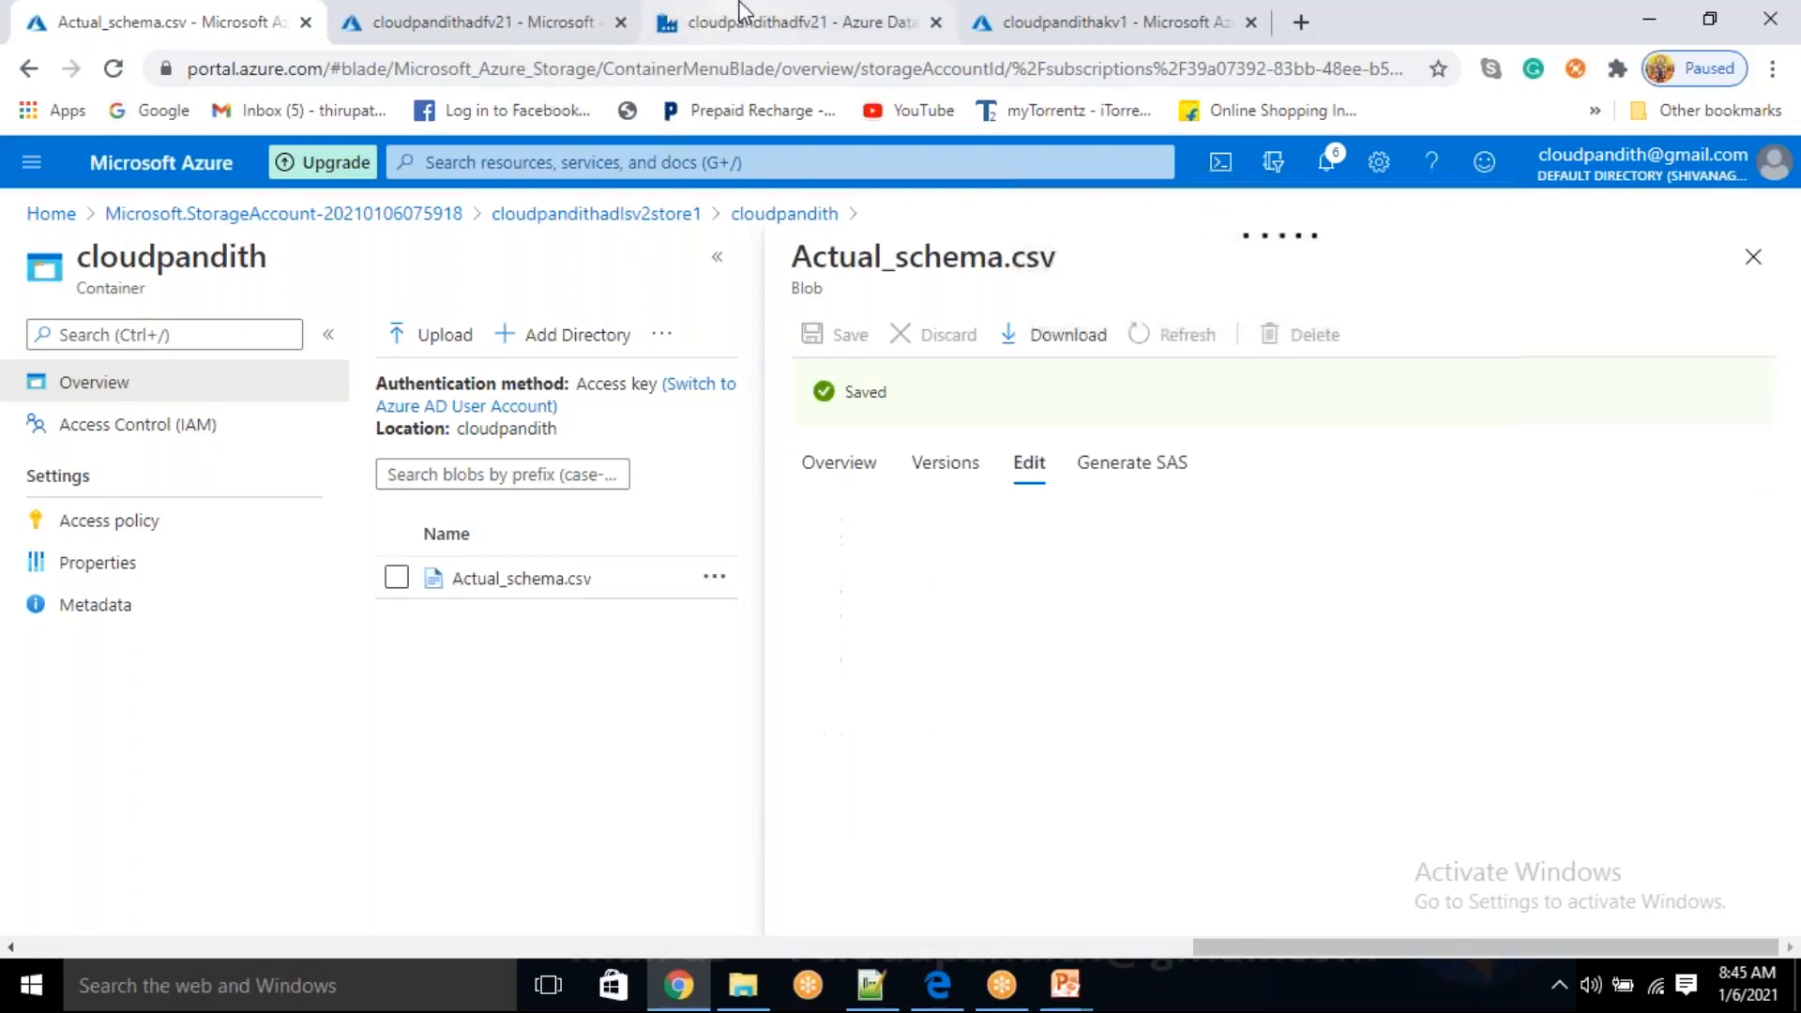
# - Return to the data flow, refresh source1's data preview and examine the resulting rows
pyautogui.click(829, 13)
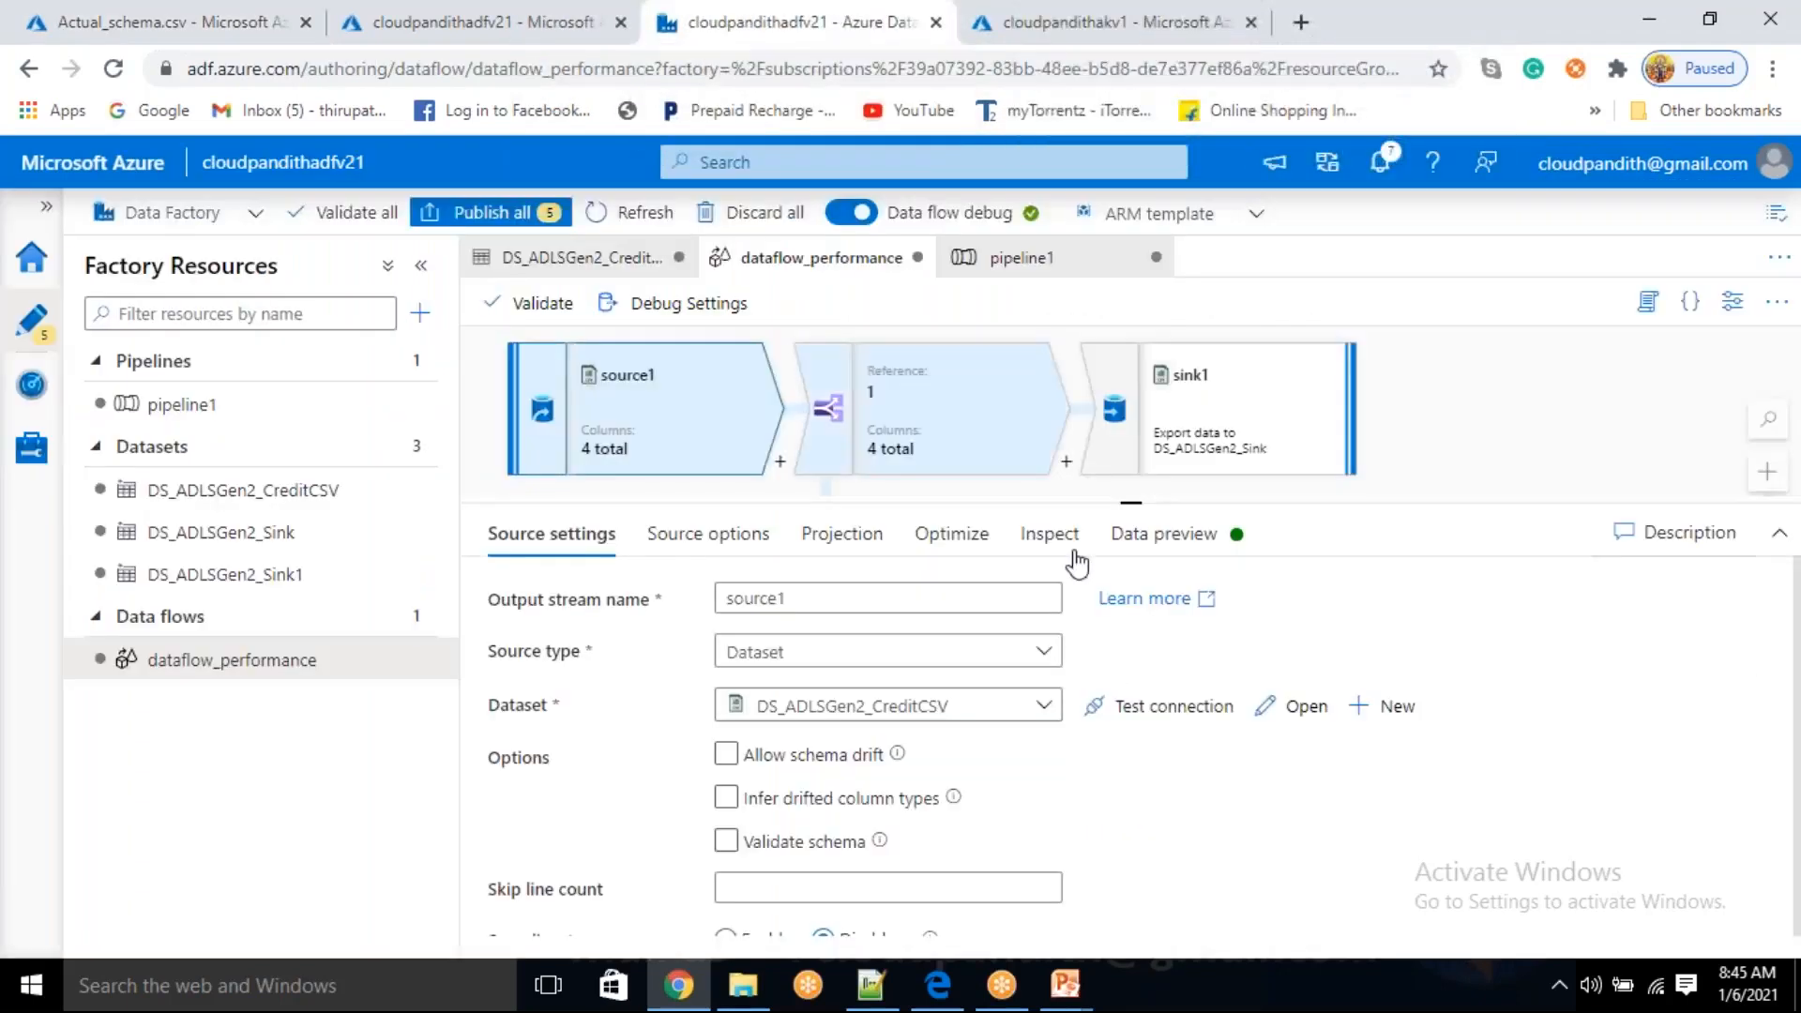
pyautogui.click(1164, 534)
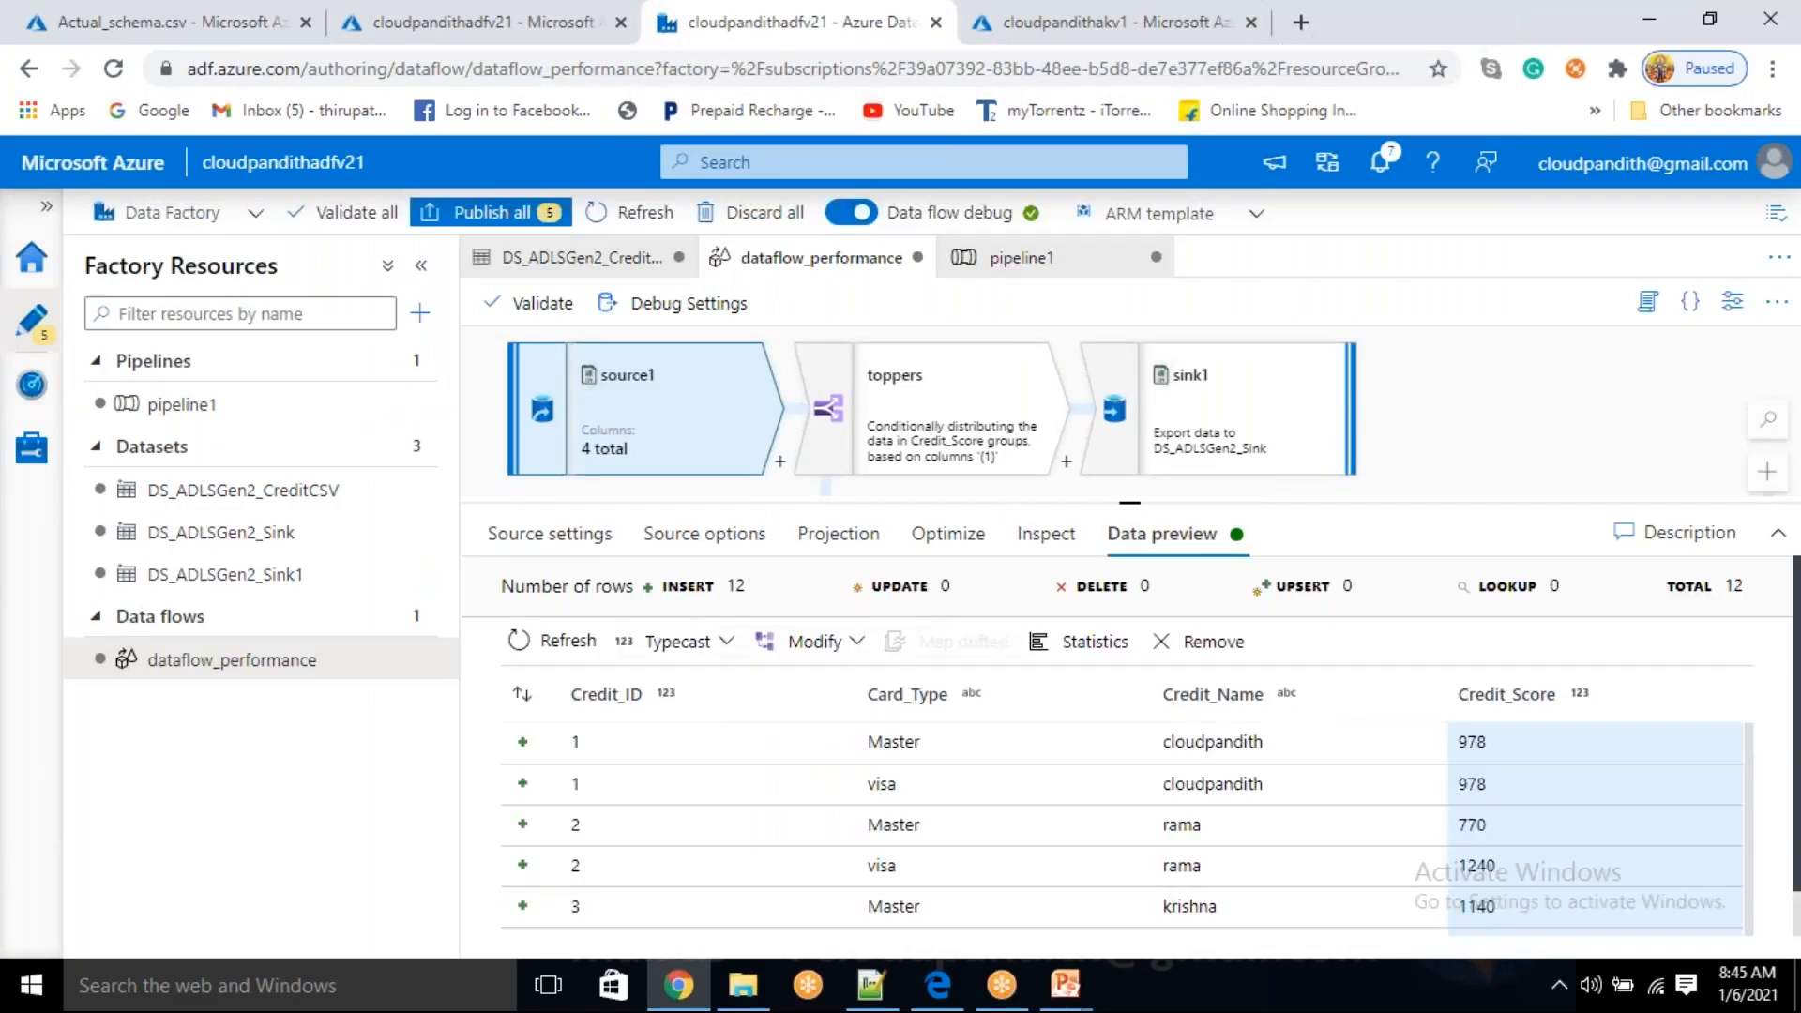
pyautogui.click(542, 641)
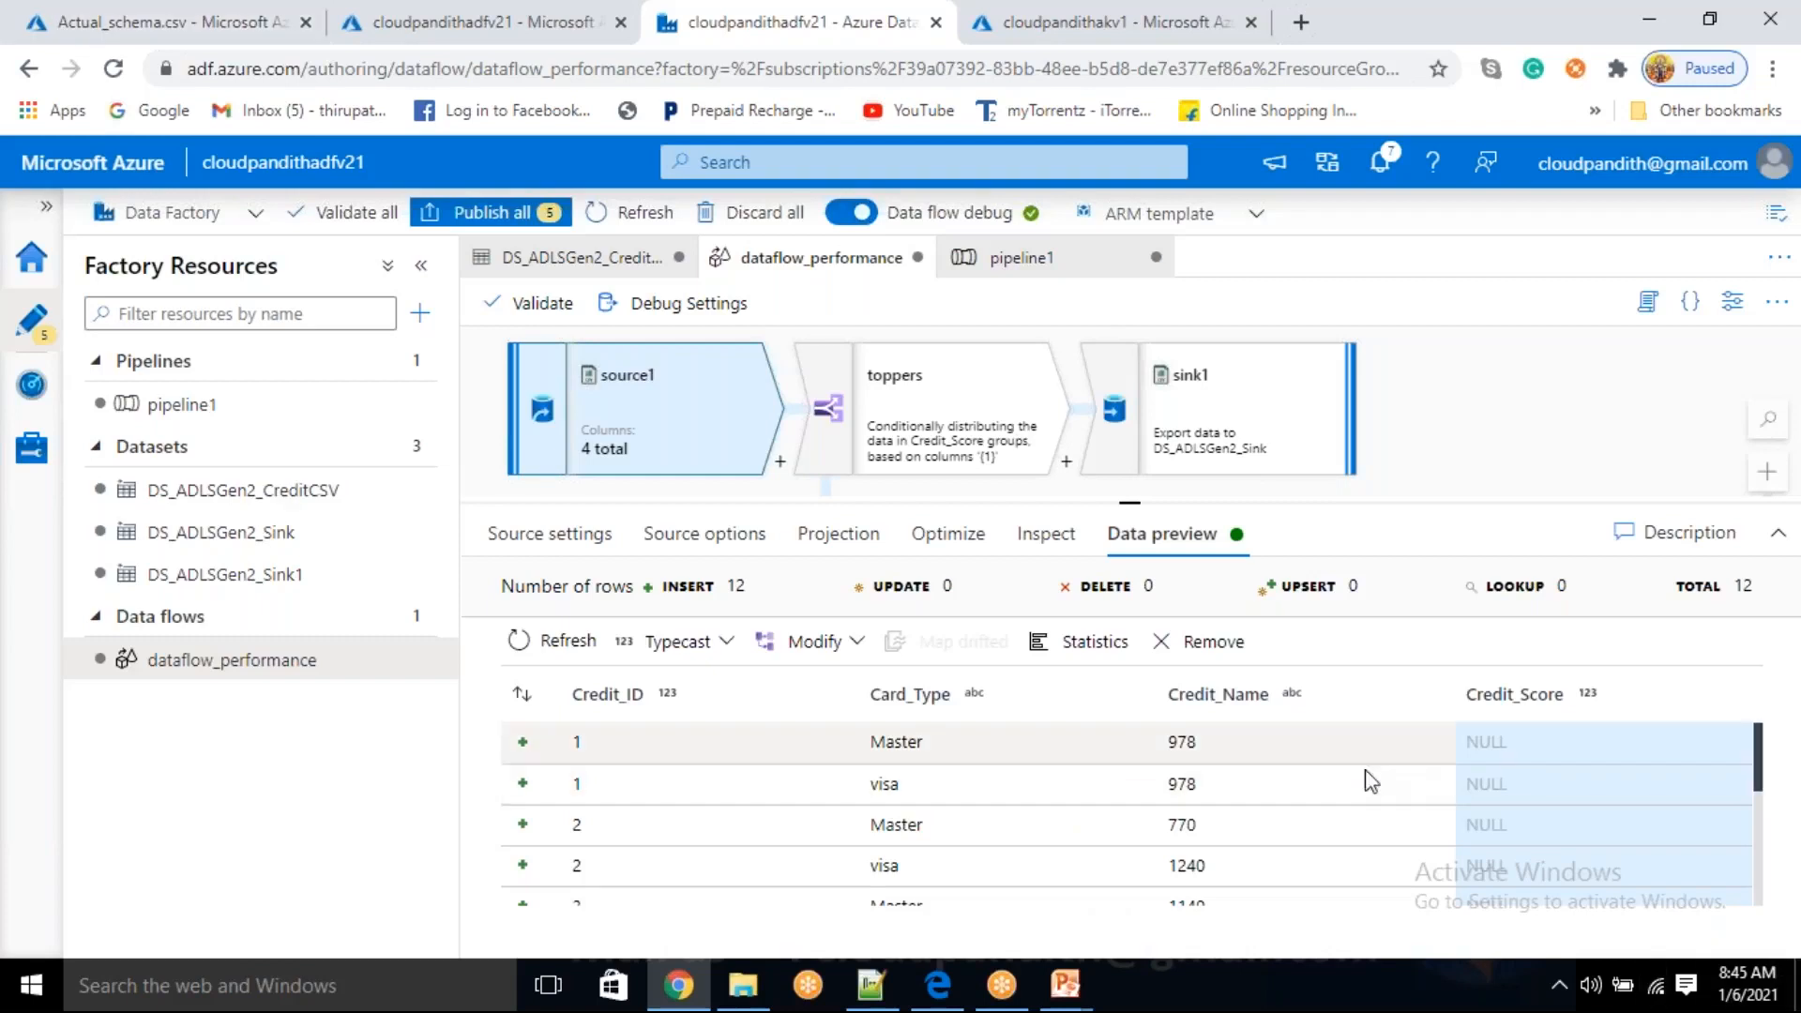
pyautogui.scroll(-3, 1297, 824)
pyautogui.scroll(3, 1298, 823)
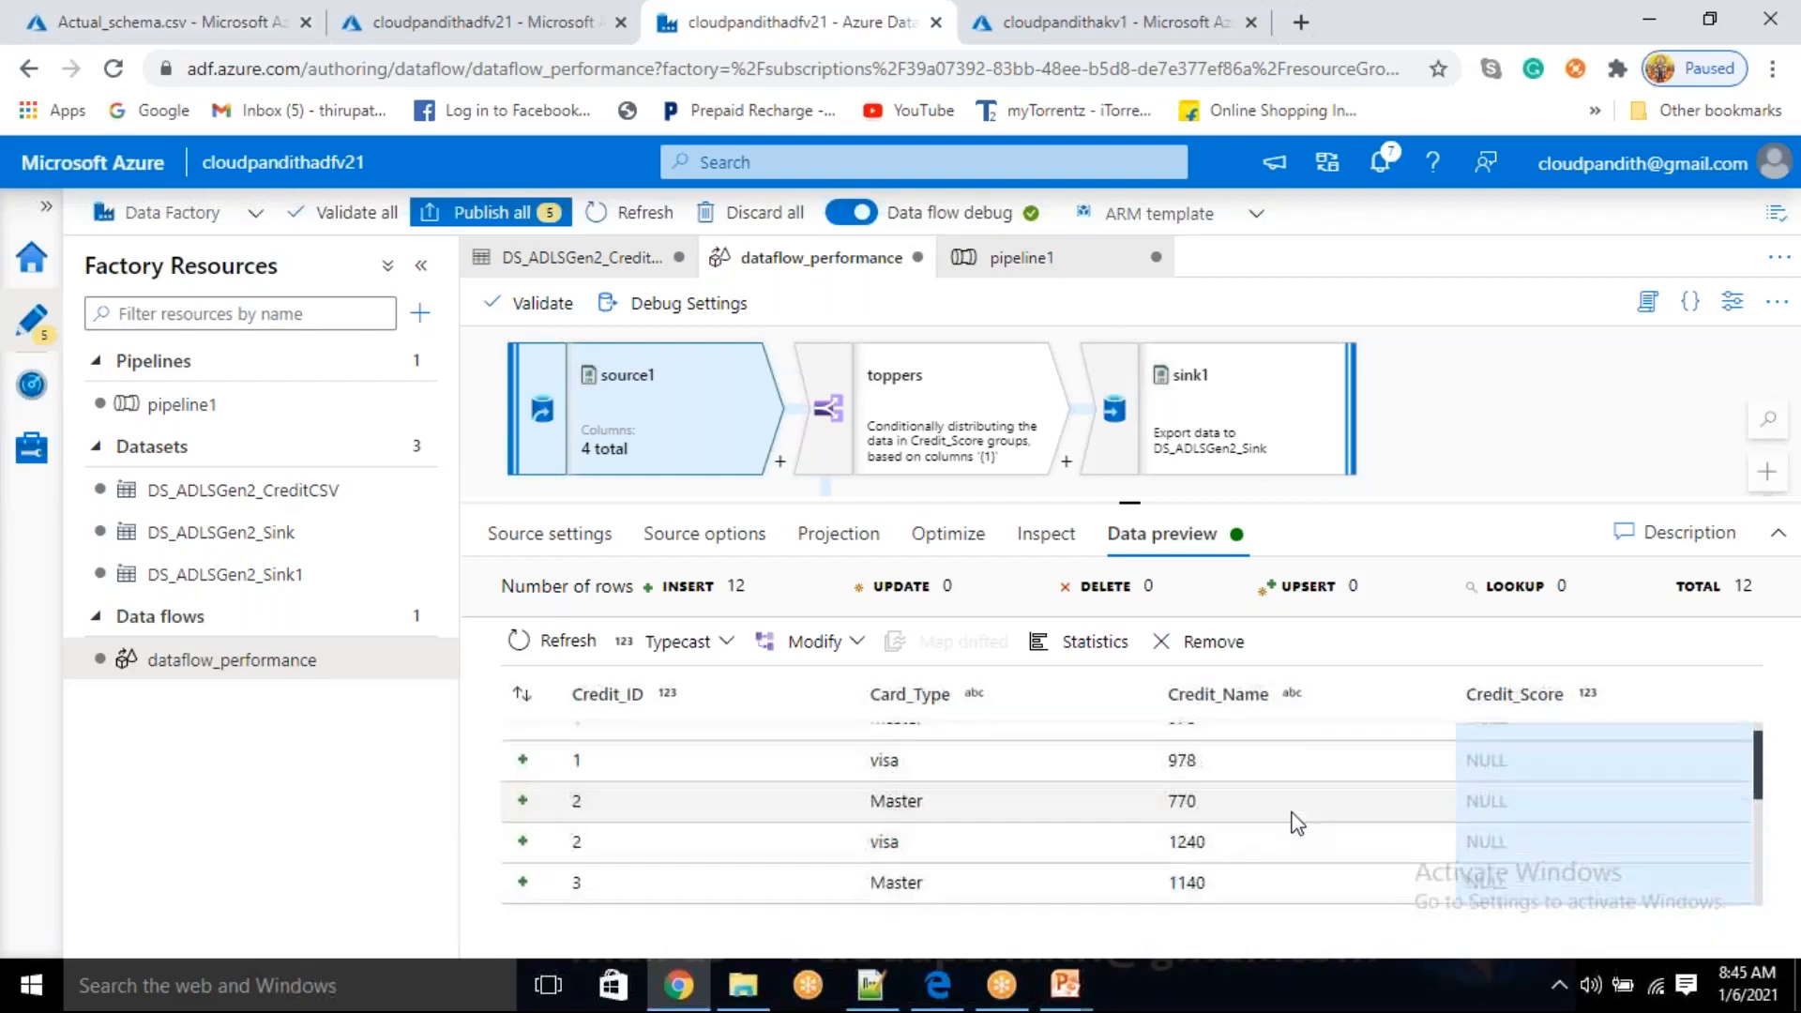
# - Check source1's schema drift option and compare the Credit_Name and Credit_Score values throughout the data preview
pyautogui.click(574, 537)
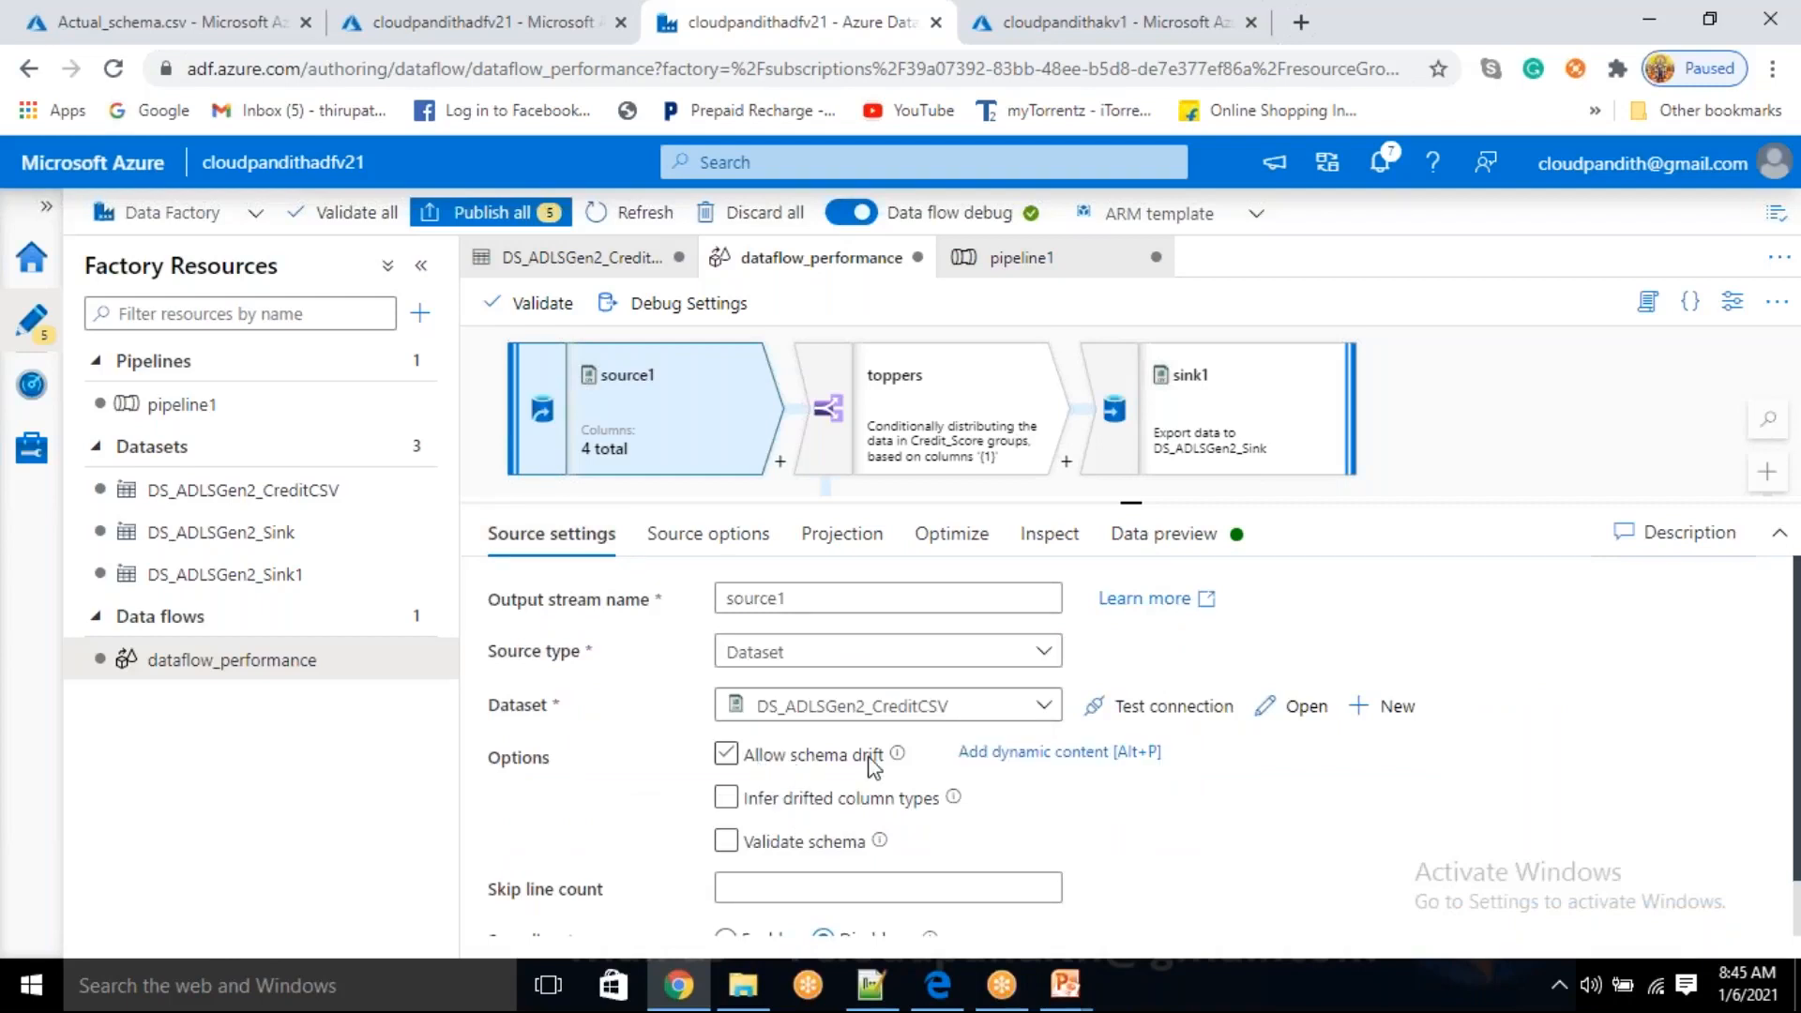
pyautogui.click(1164, 533)
pyautogui.scroll(-3, 1229, 752)
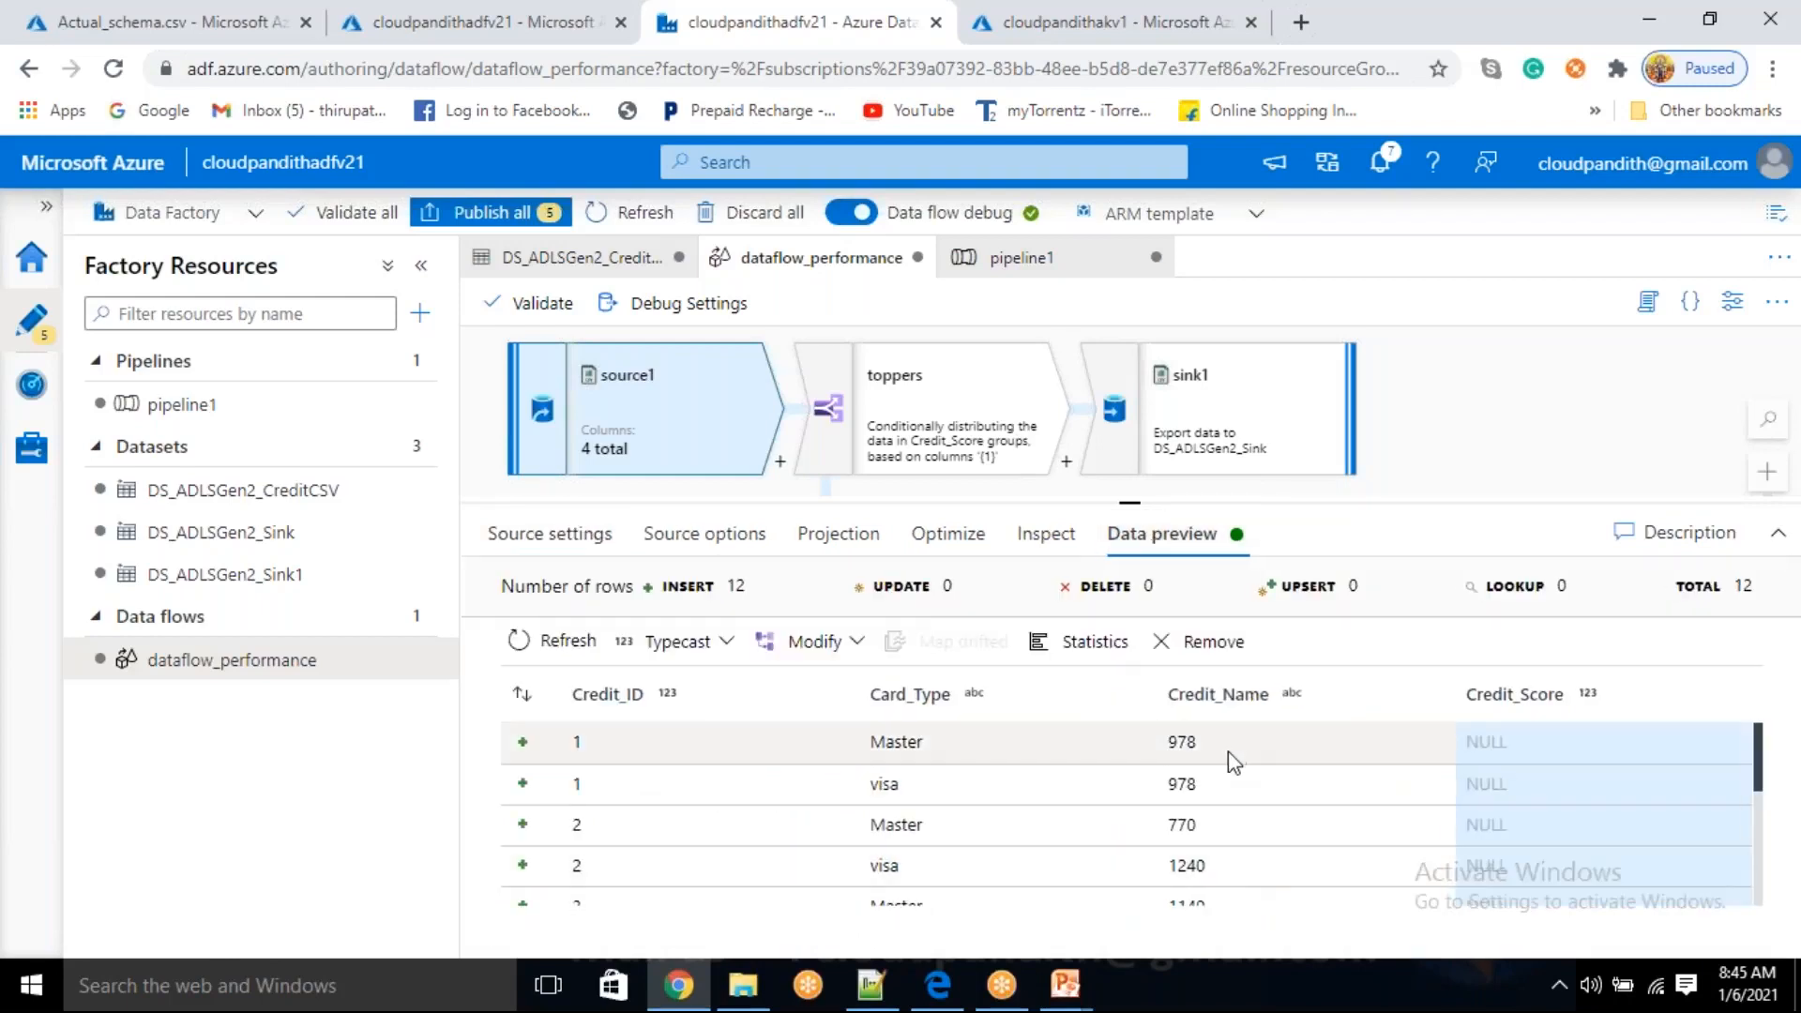
pyautogui.scroll(5, 1229, 777)
pyautogui.doubleClick(1213, 696)
pyautogui.click(1298, 715)
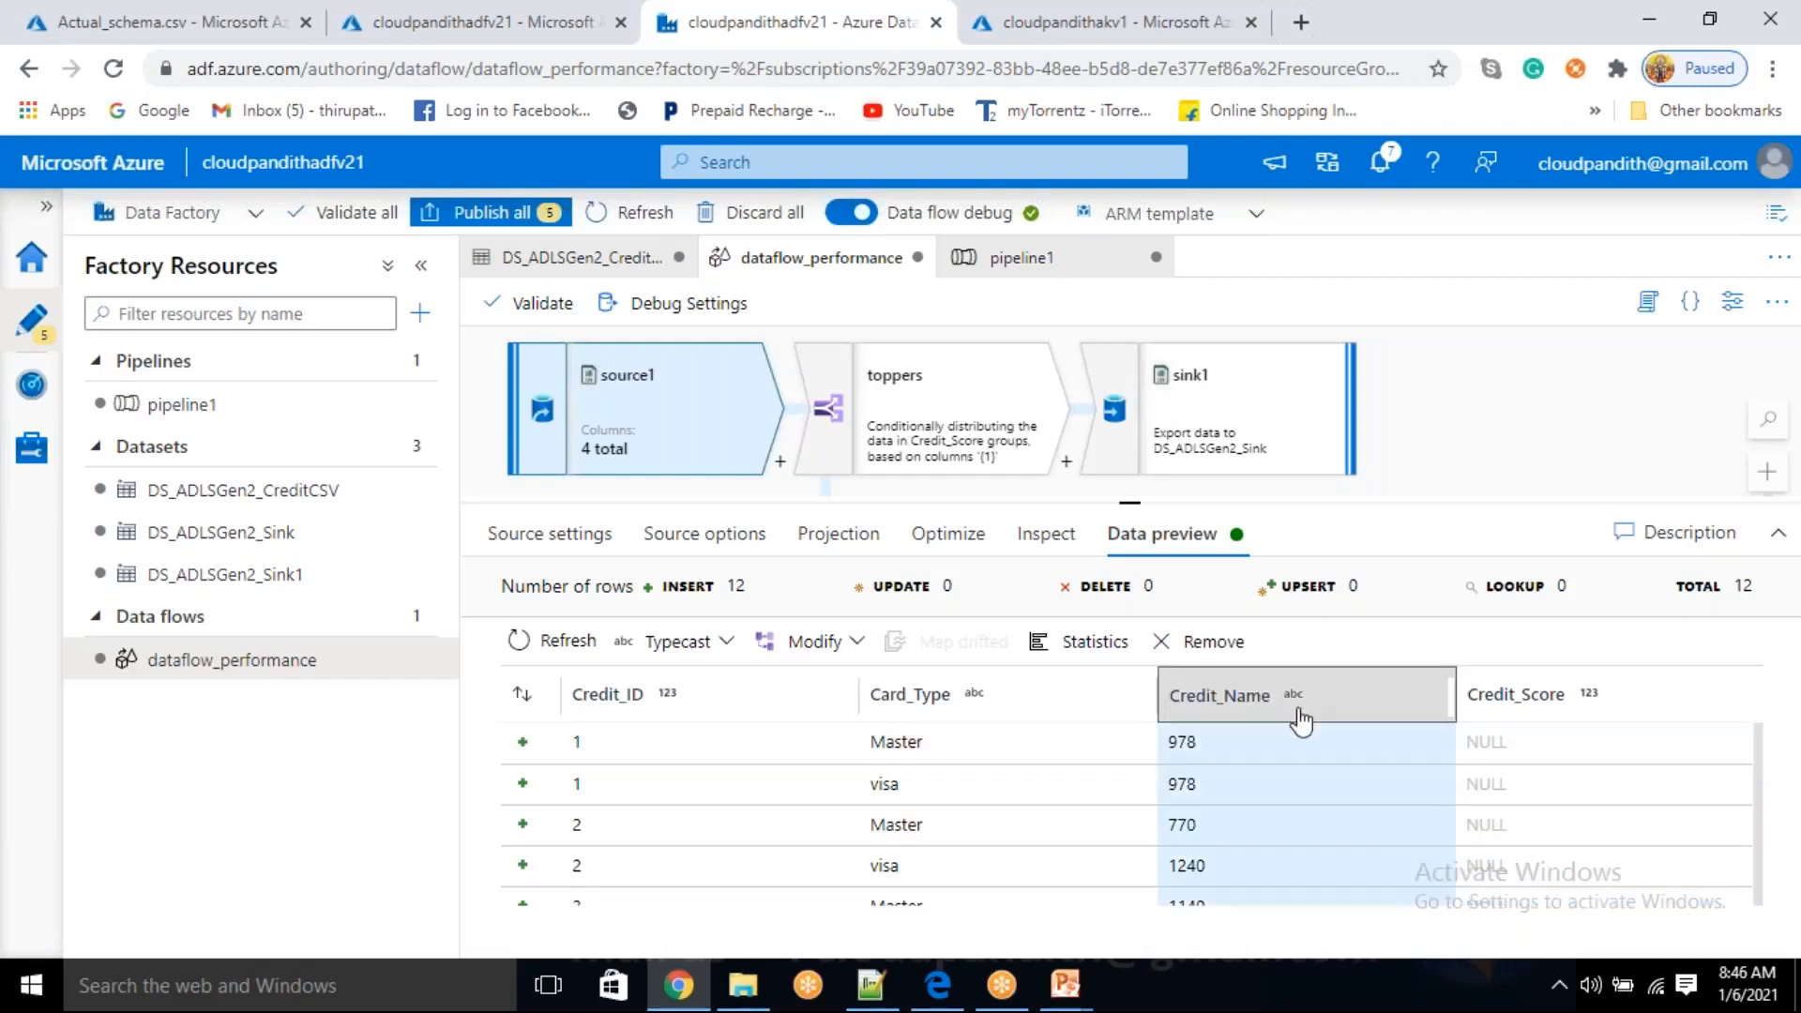
pyautogui.scroll(-3, 1260, 805)
pyautogui.scroll(3, 1260, 805)
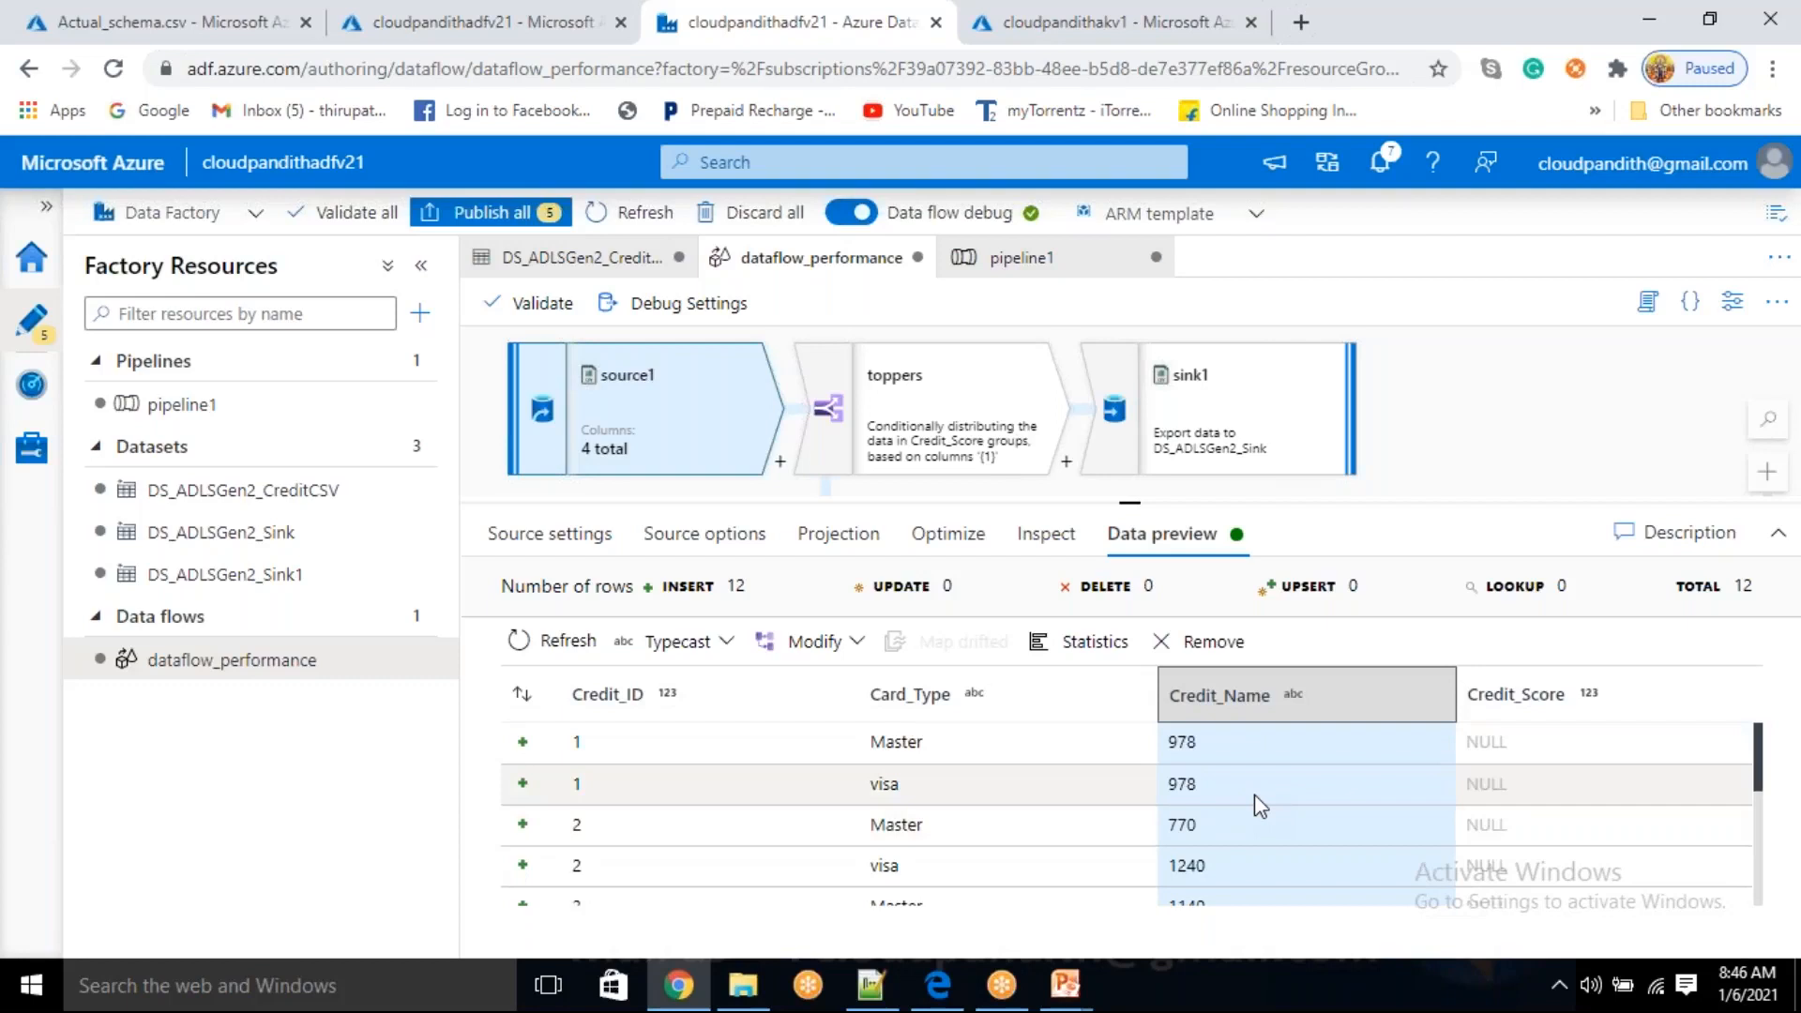
pyautogui.scroll(-3, 1253, 796)
pyautogui.scroll(3, 1254, 796)
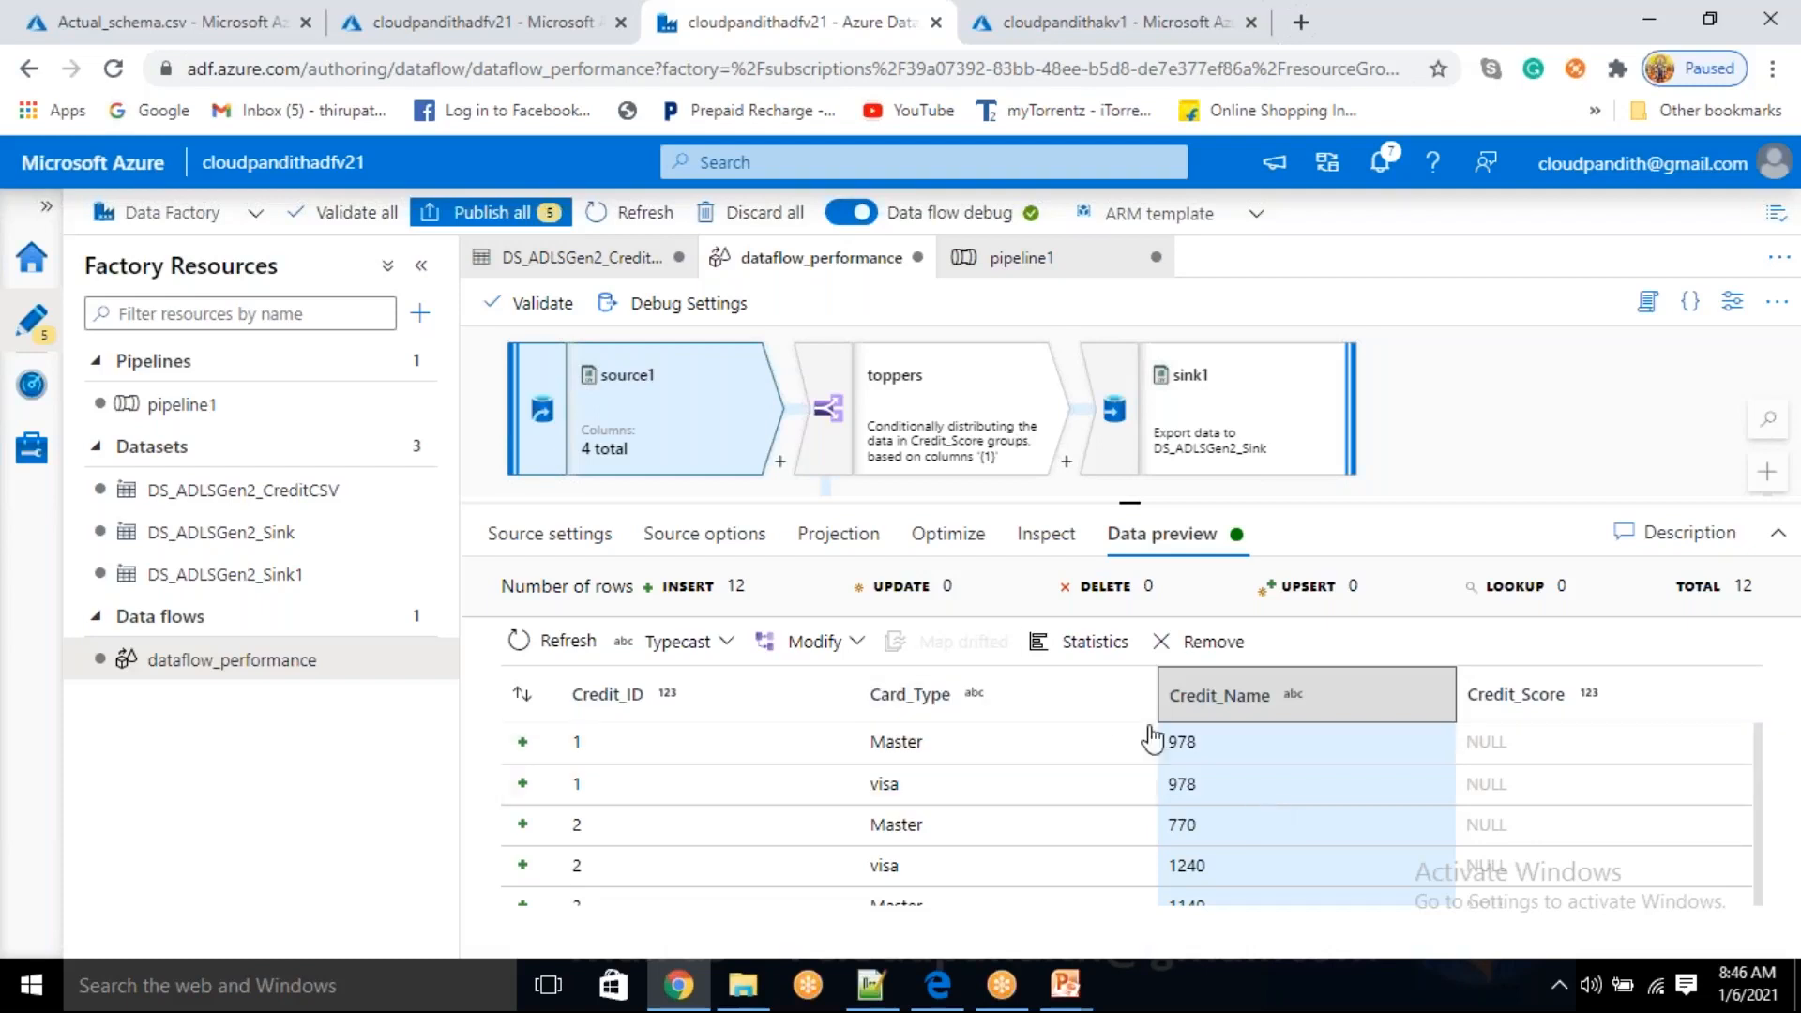
pyautogui.scroll(-5, 1243, 728)
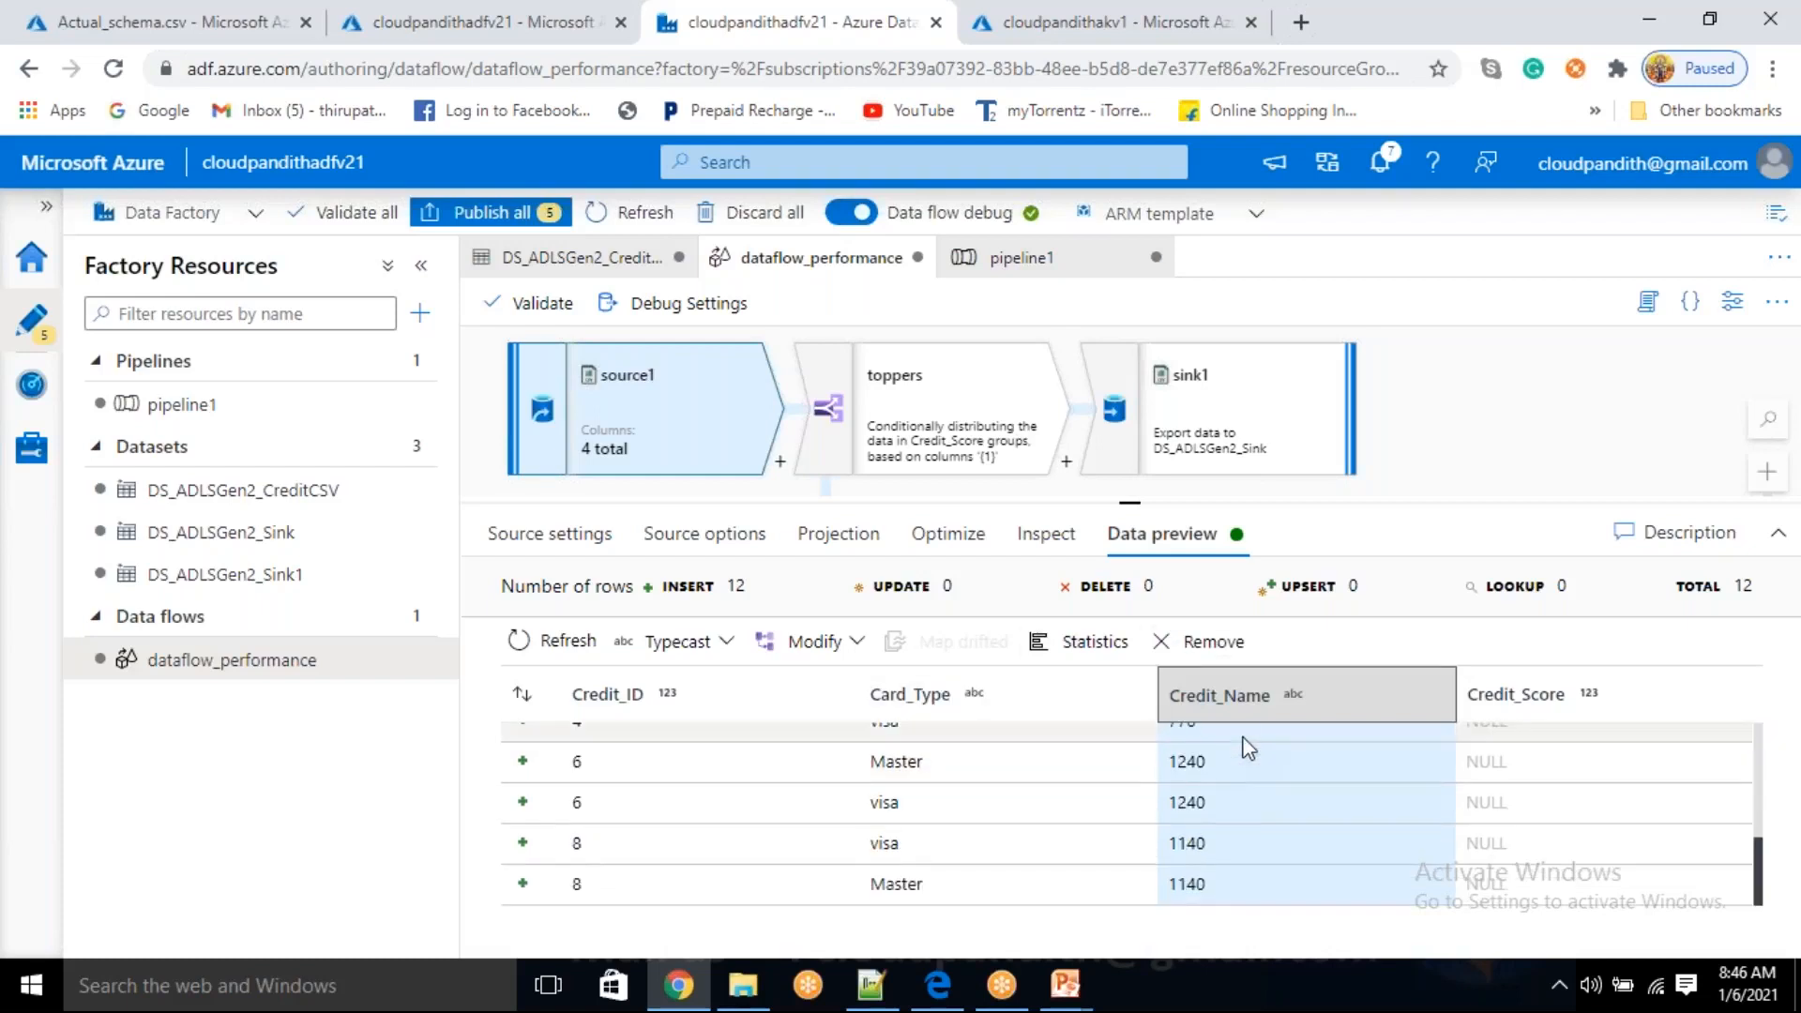
pyautogui.scroll(5, 1246, 745)
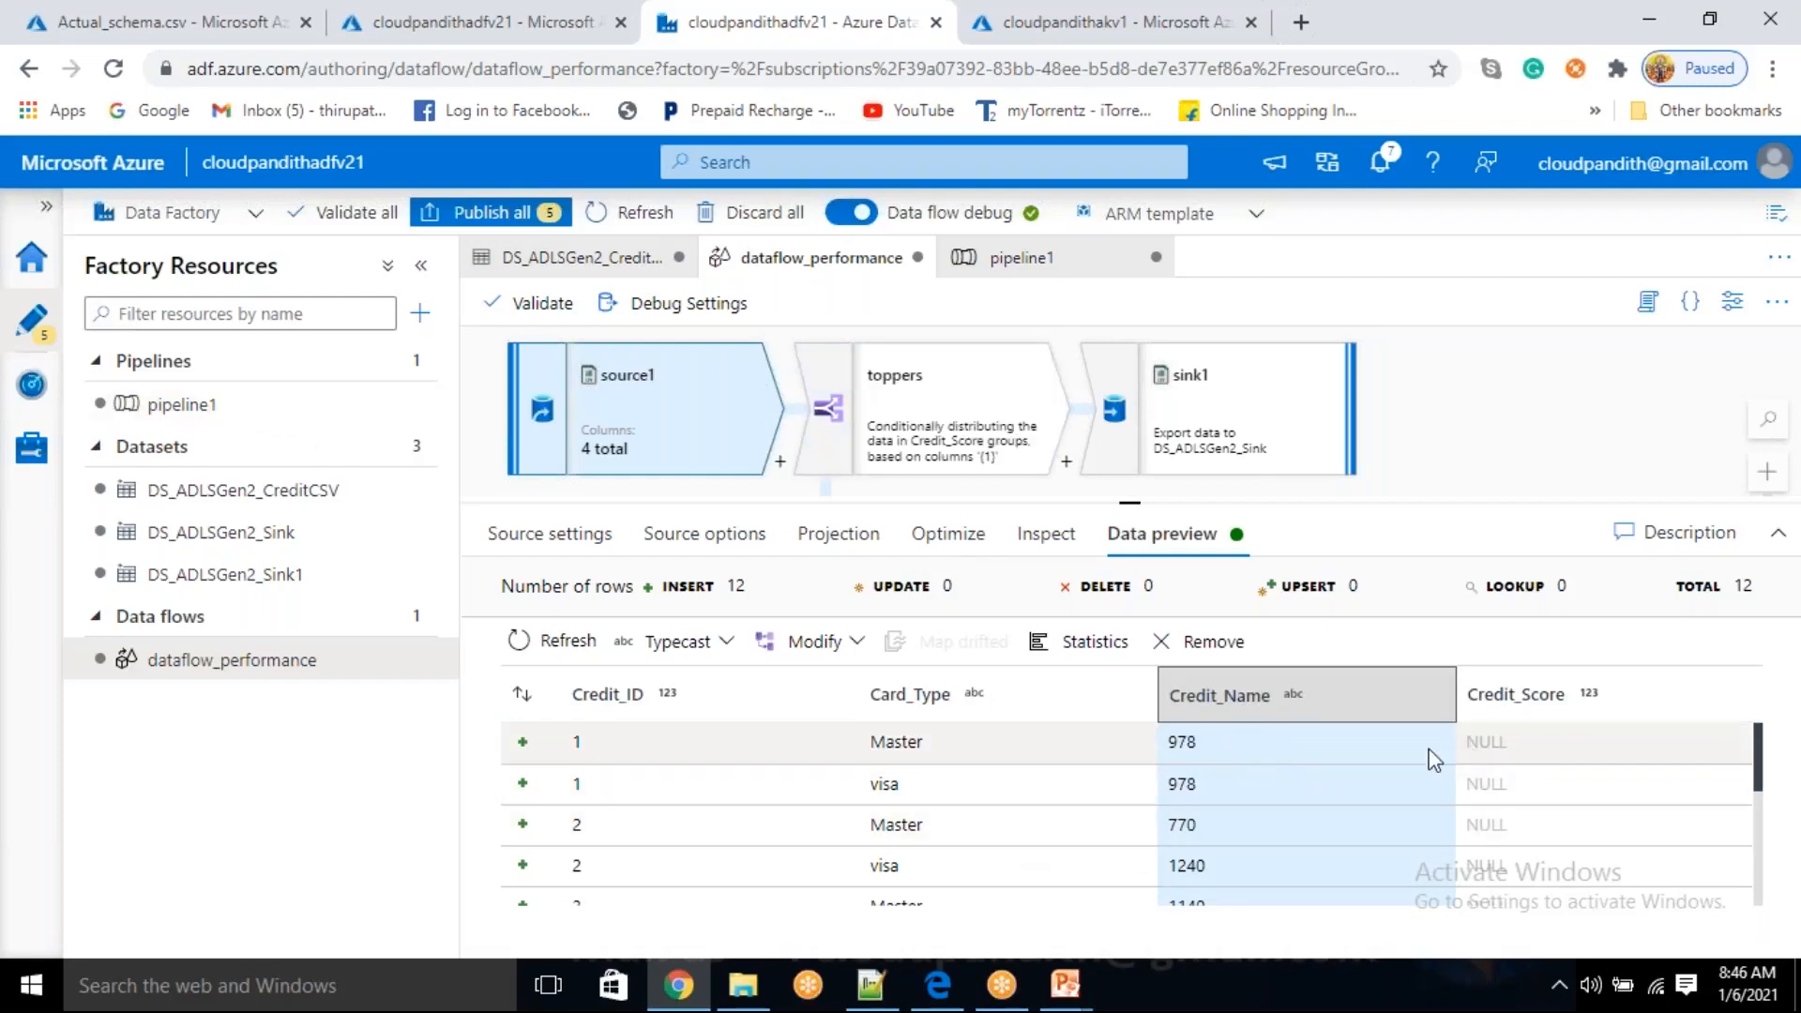
pyautogui.scroll(-1, 1244, 798)
pyautogui.scroll(-3, 1242, 812)
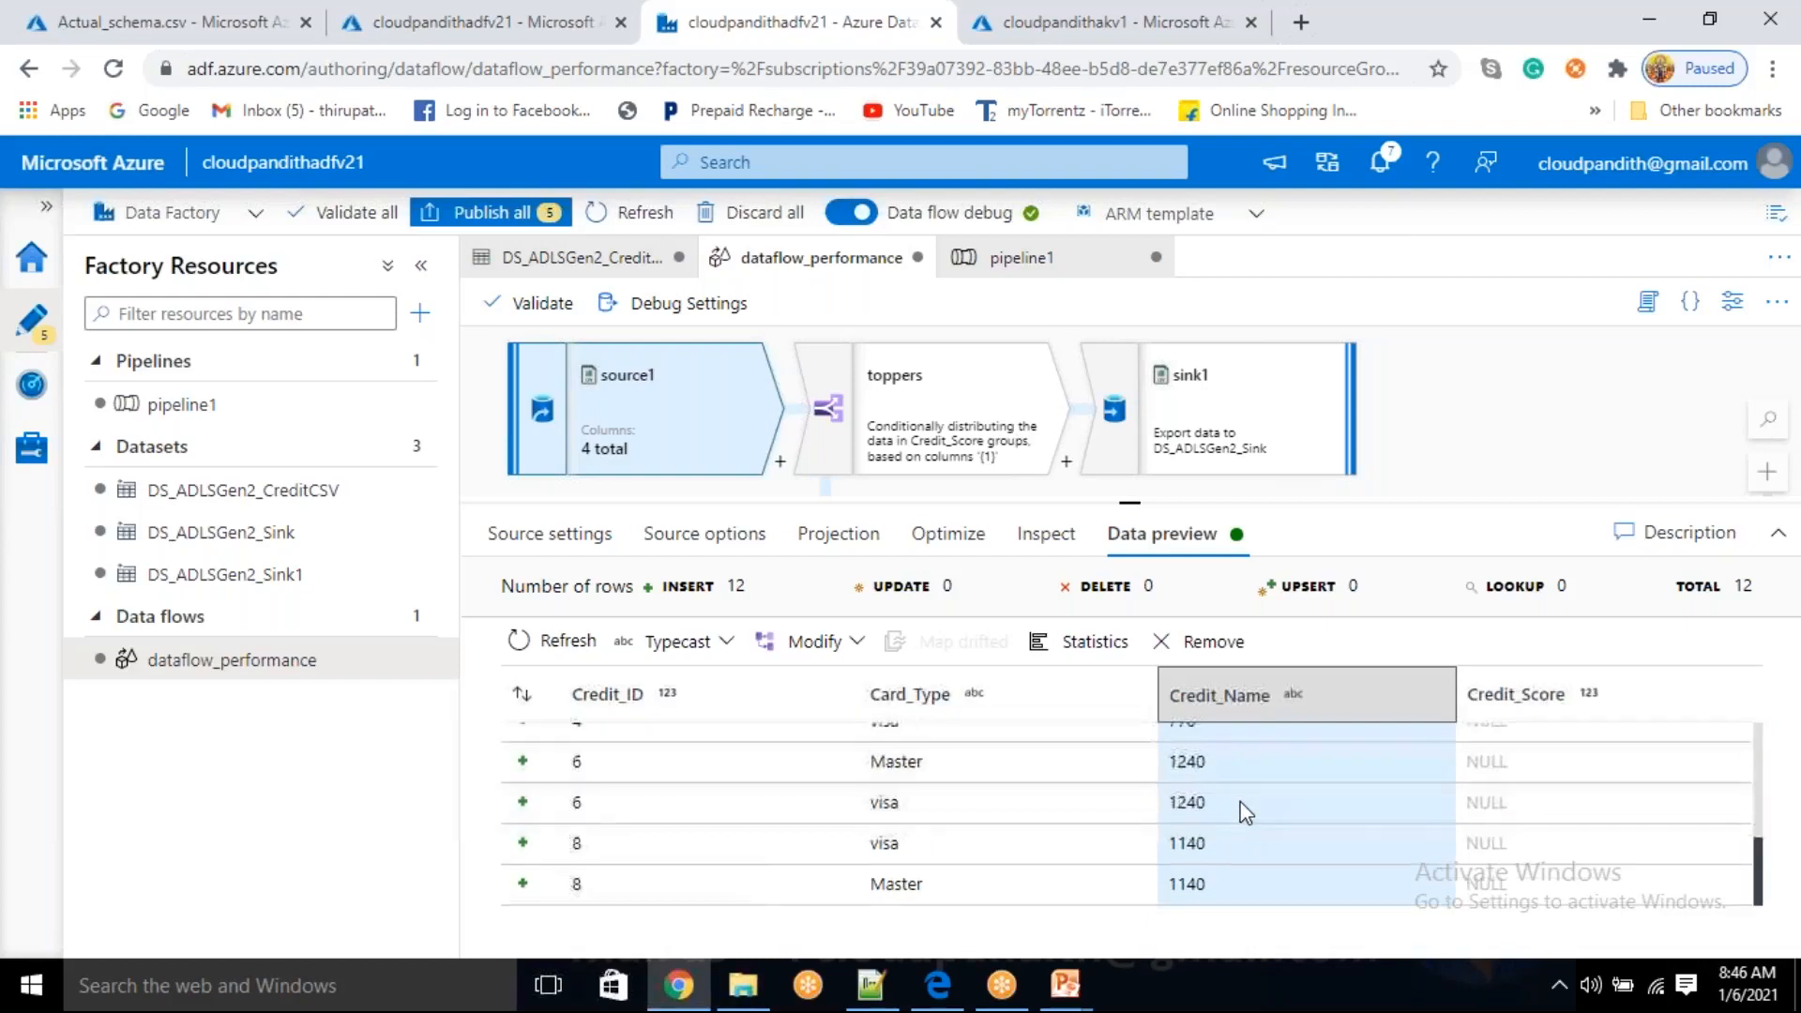
pyautogui.scroll(4, 1240, 808)
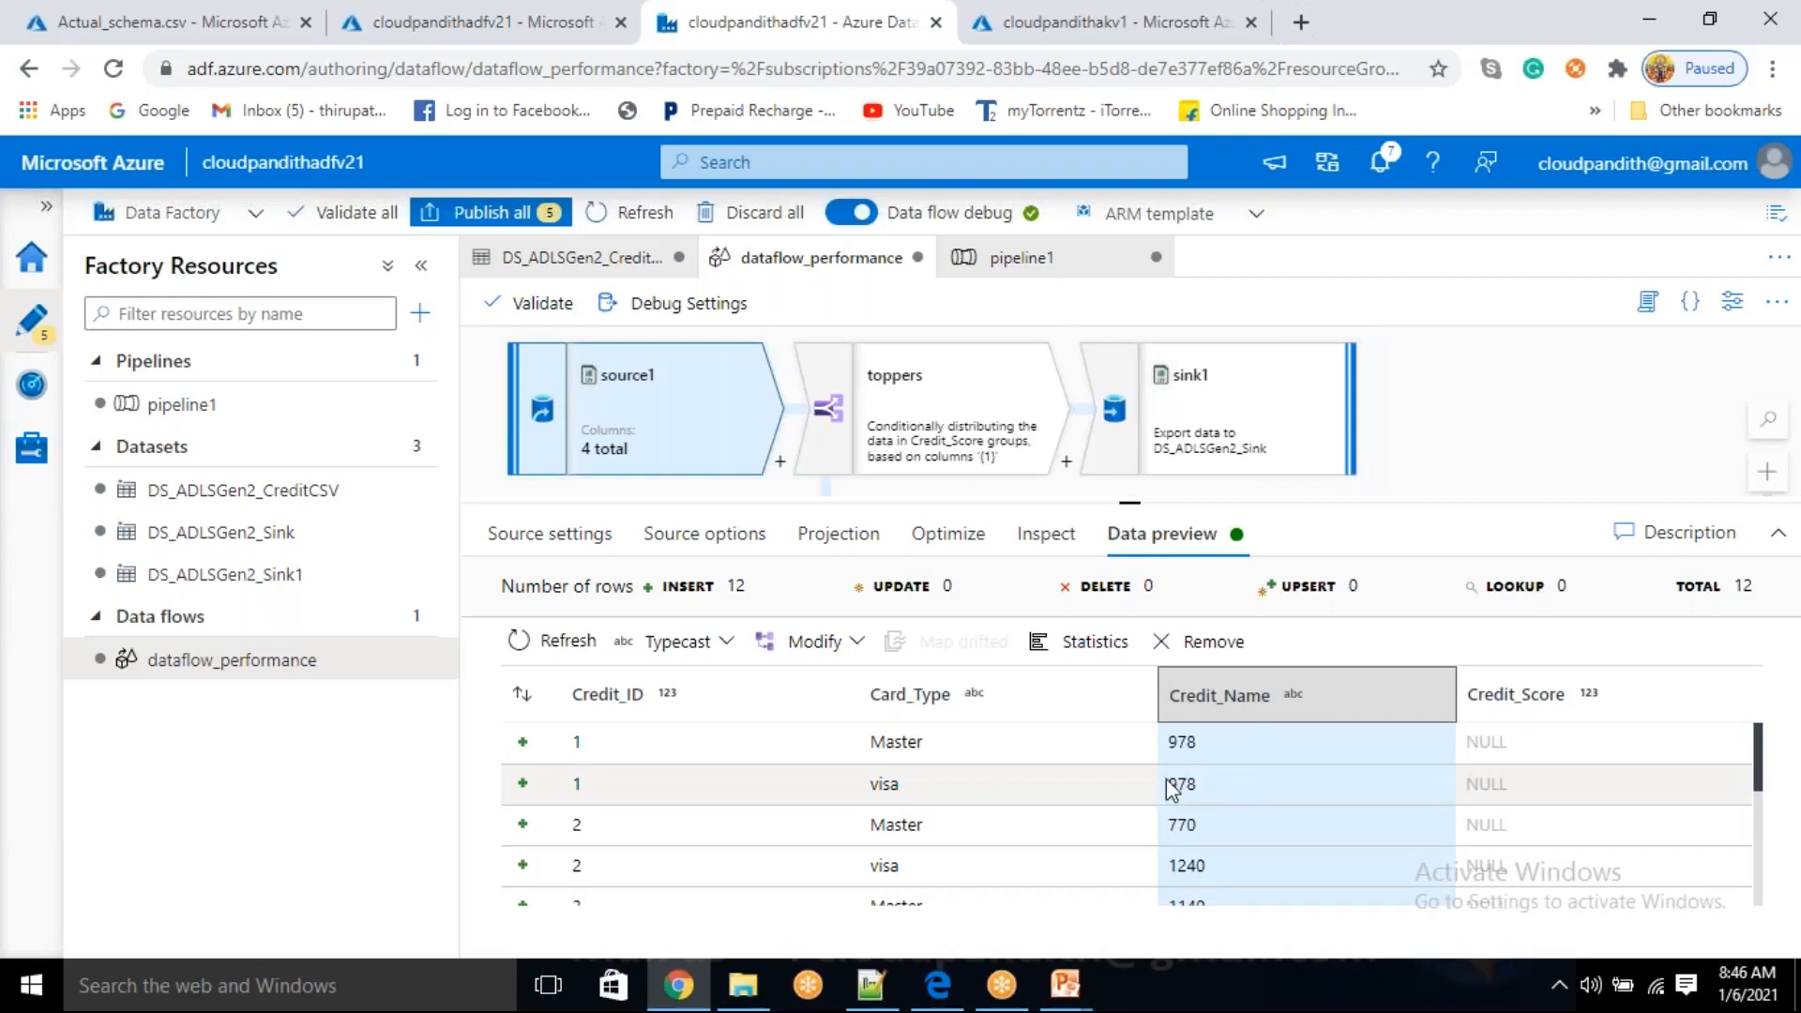
pyautogui.scroll(-3, 1244, 786)
pyautogui.scroll(3, 1244, 786)
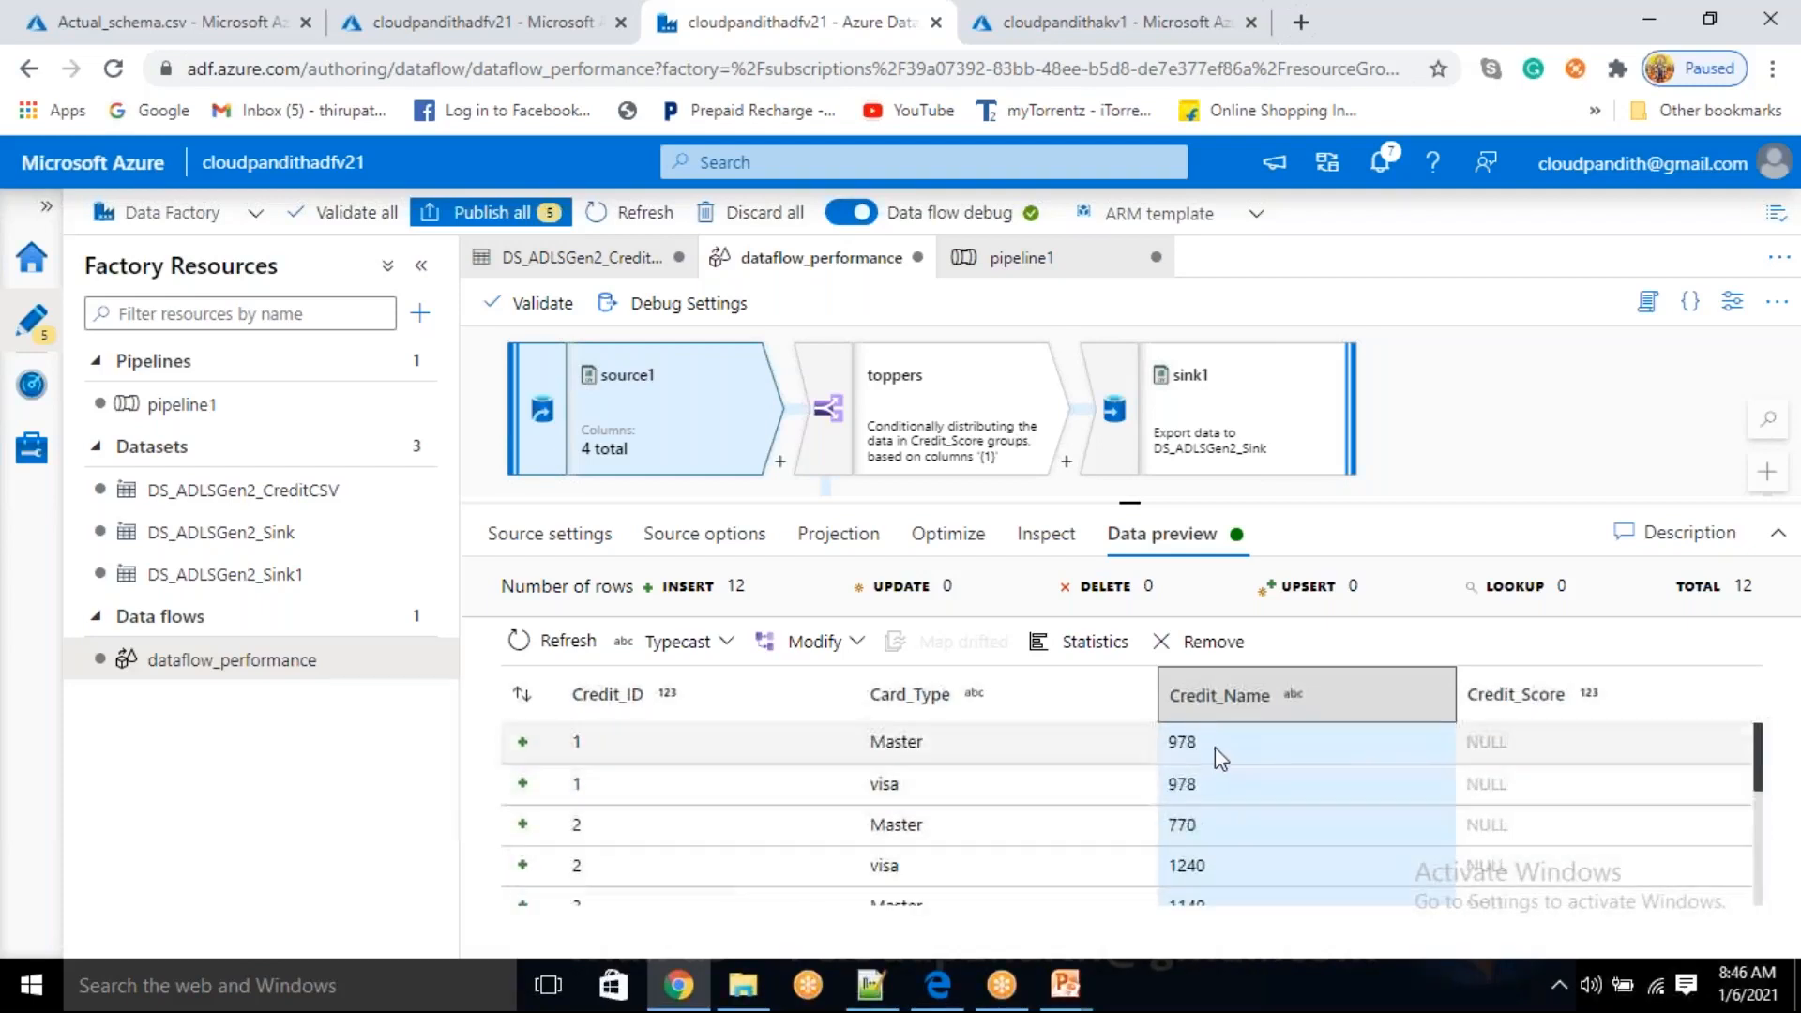
# - Enable Allow schema drift on source1, then refresh its data preview and examine the rows
pyautogui.click(519, 534)
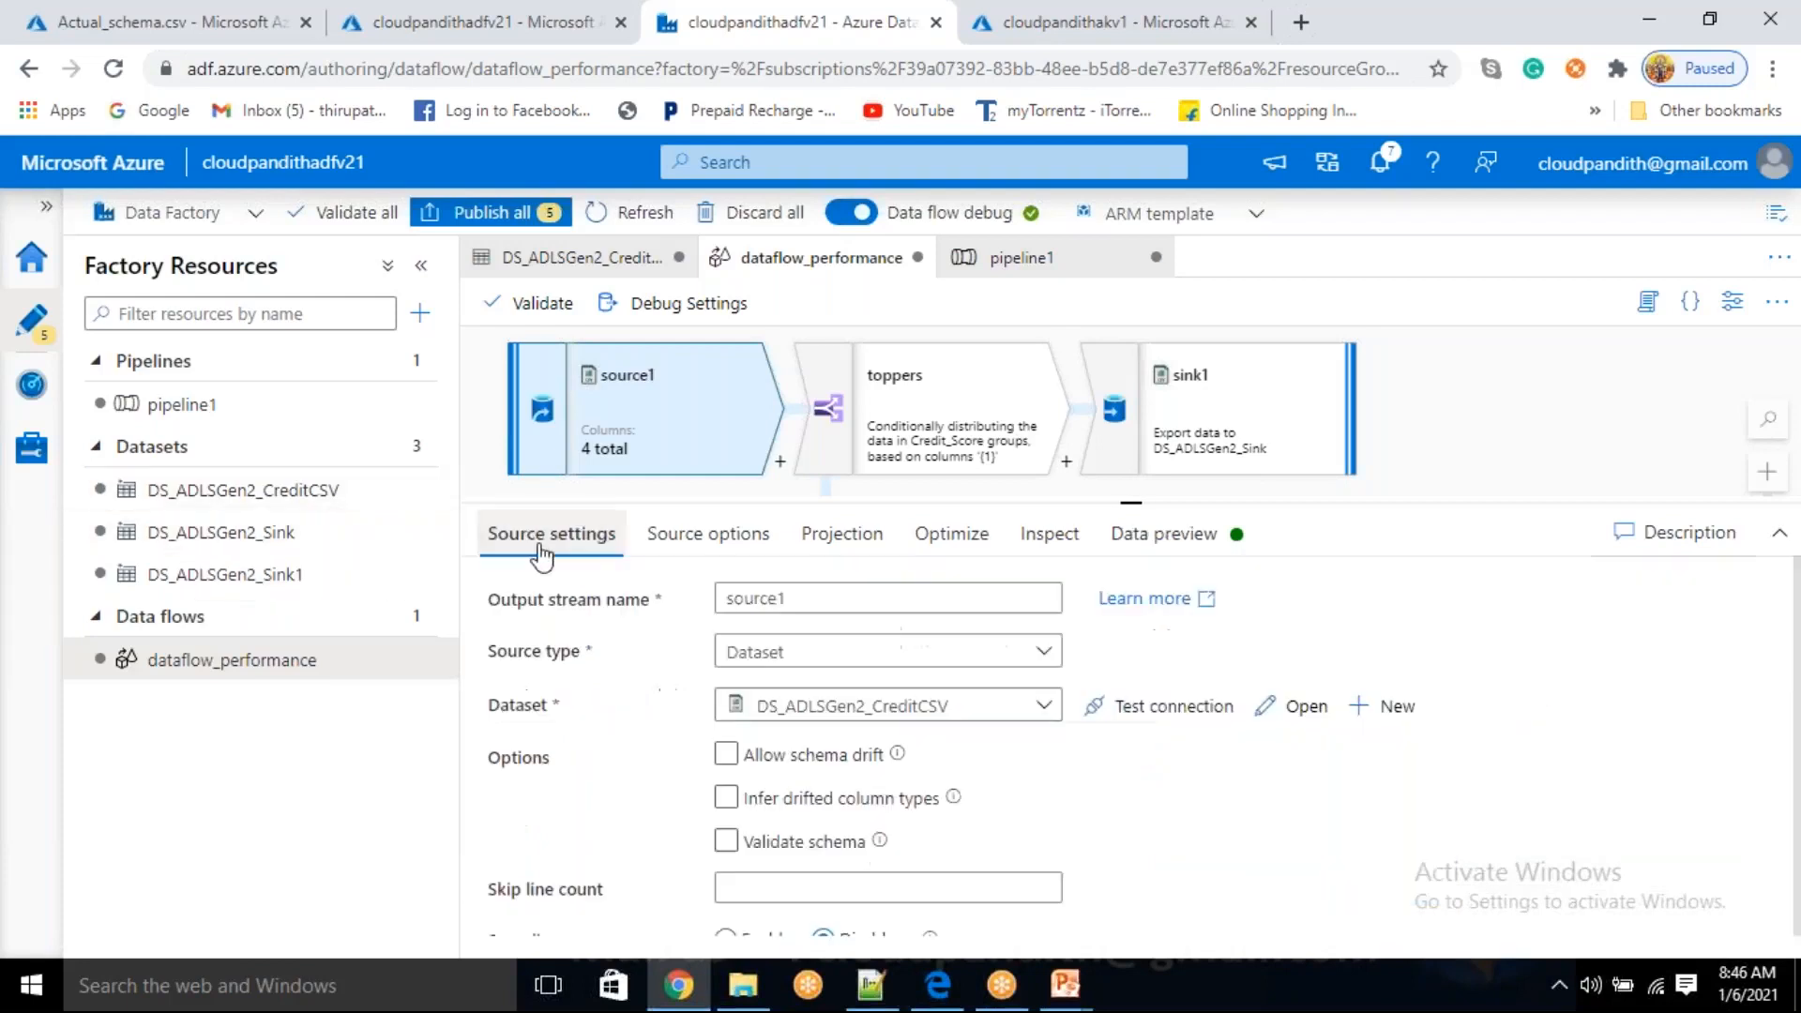
pyautogui.click(726, 754)
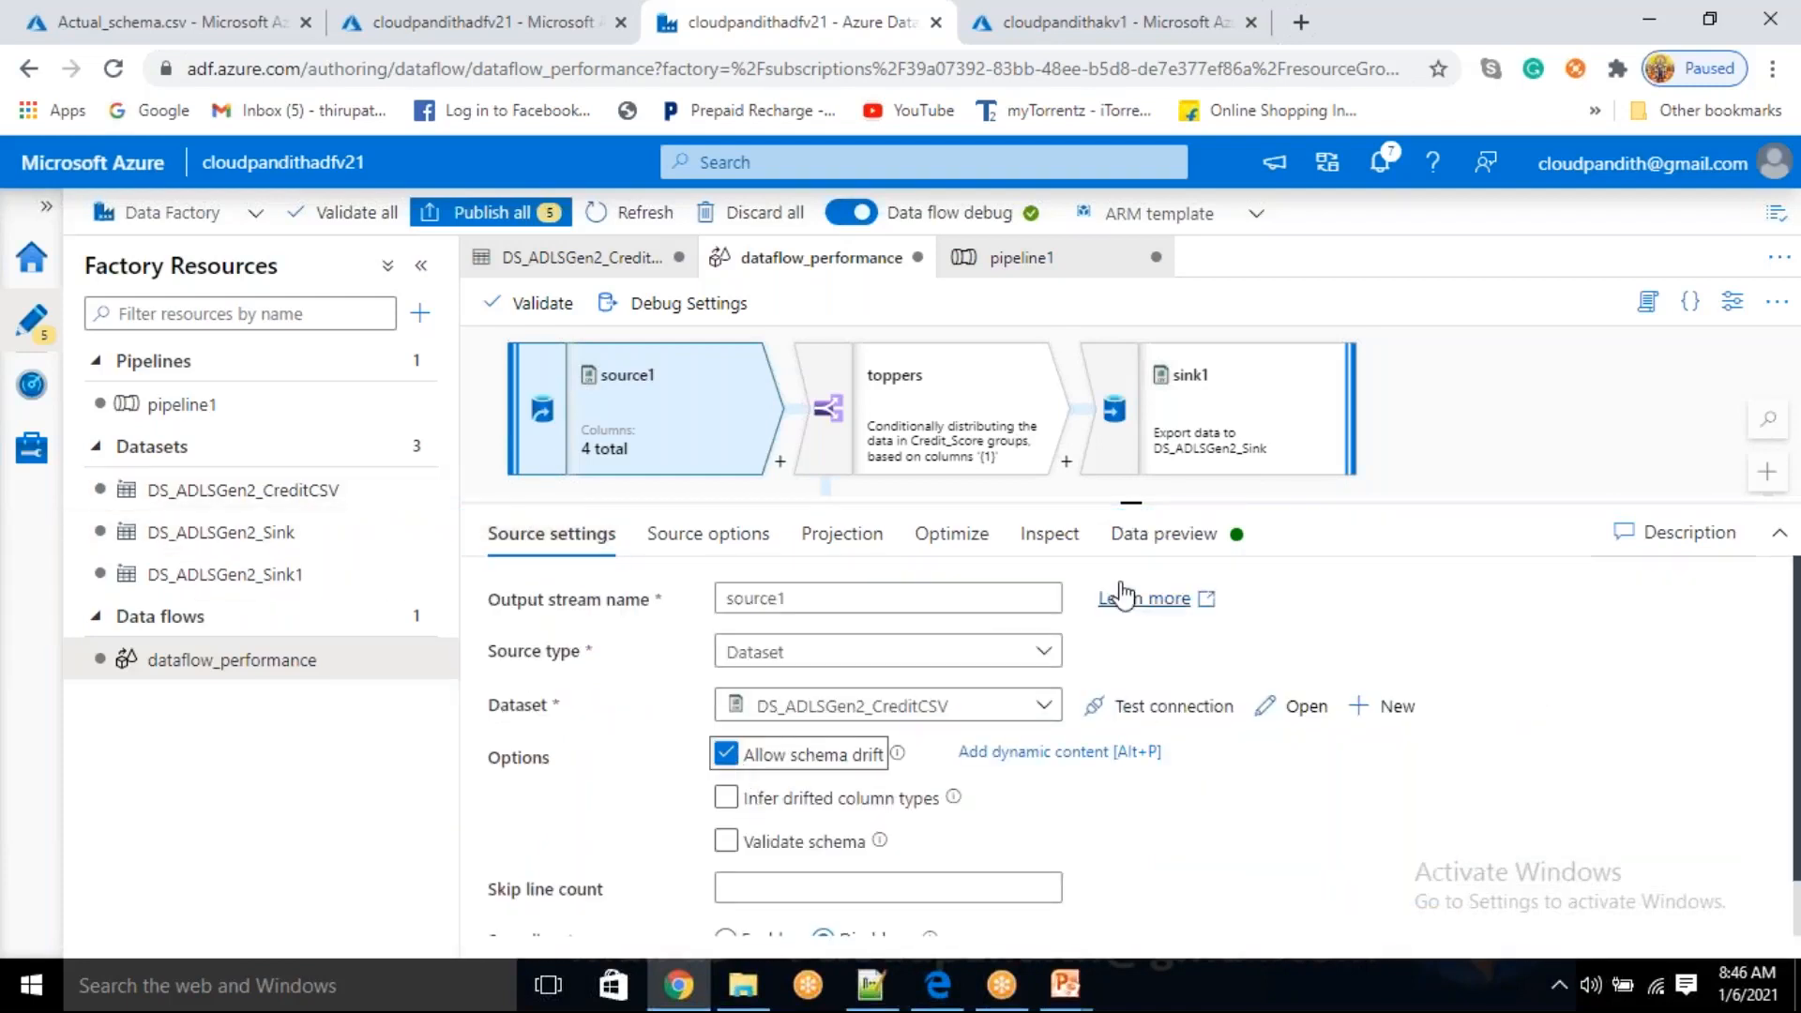
pyautogui.click(1170, 537)
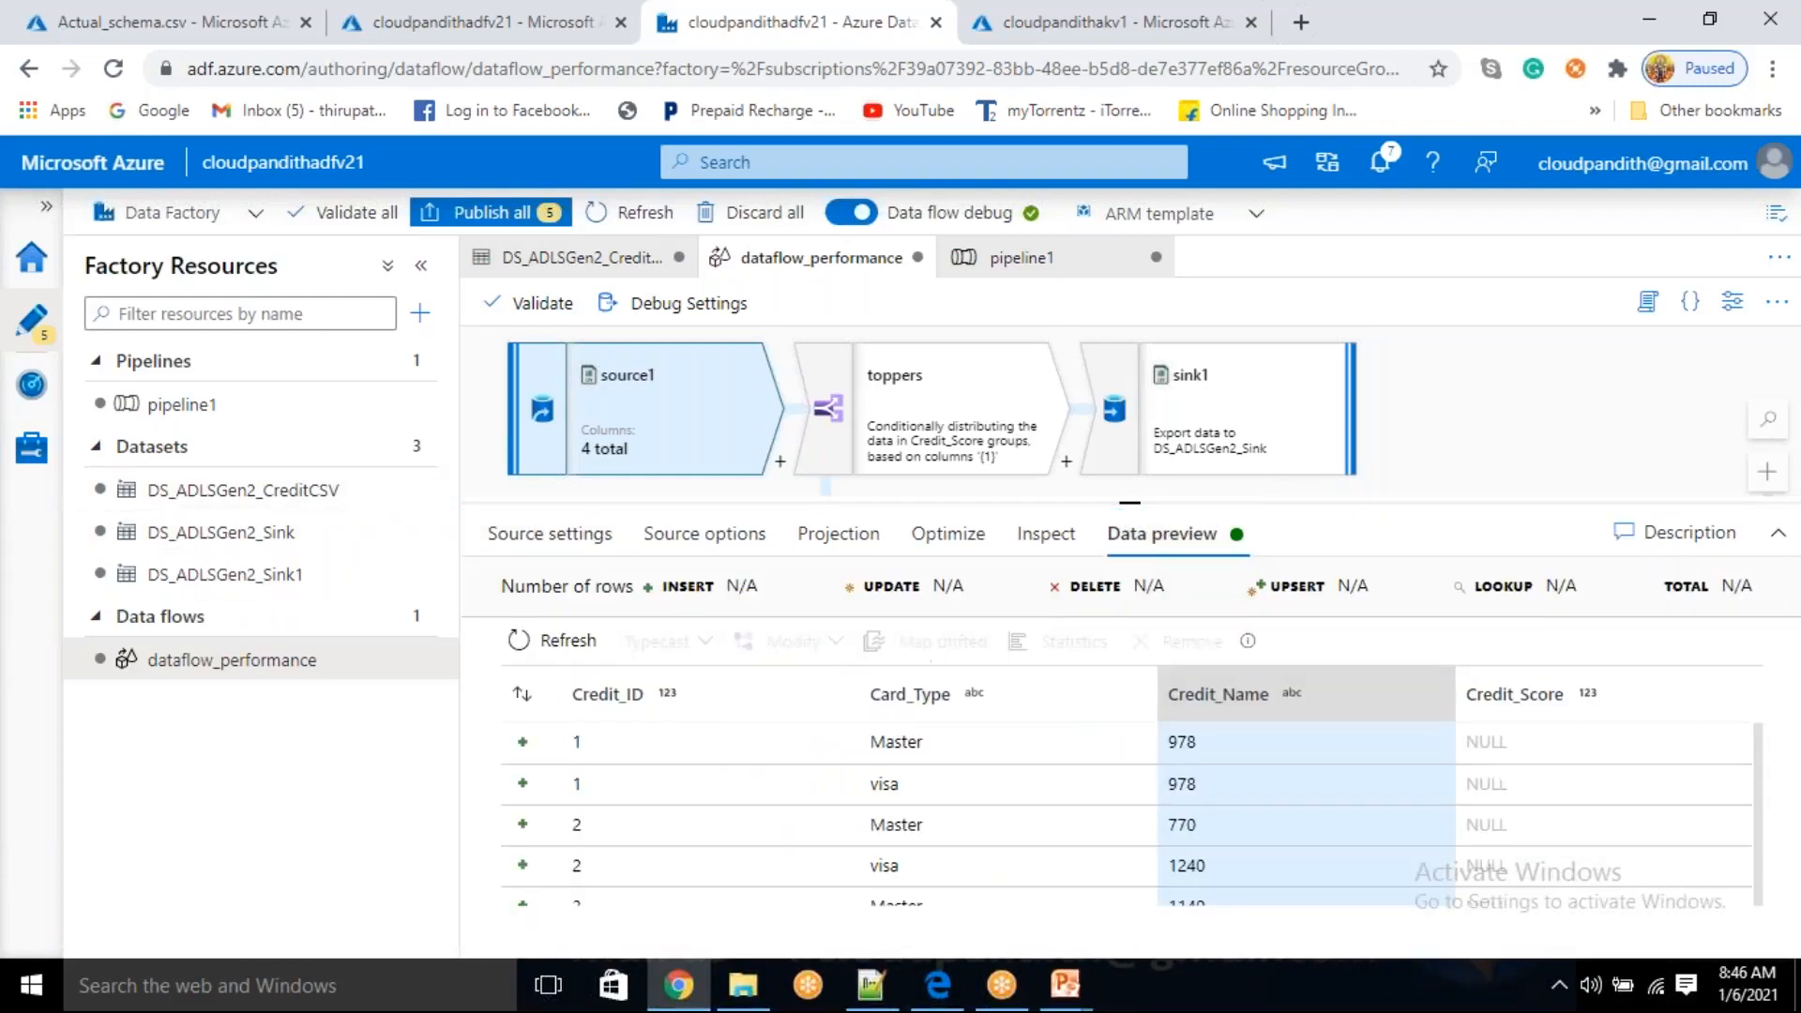
pyautogui.click(563, 638)
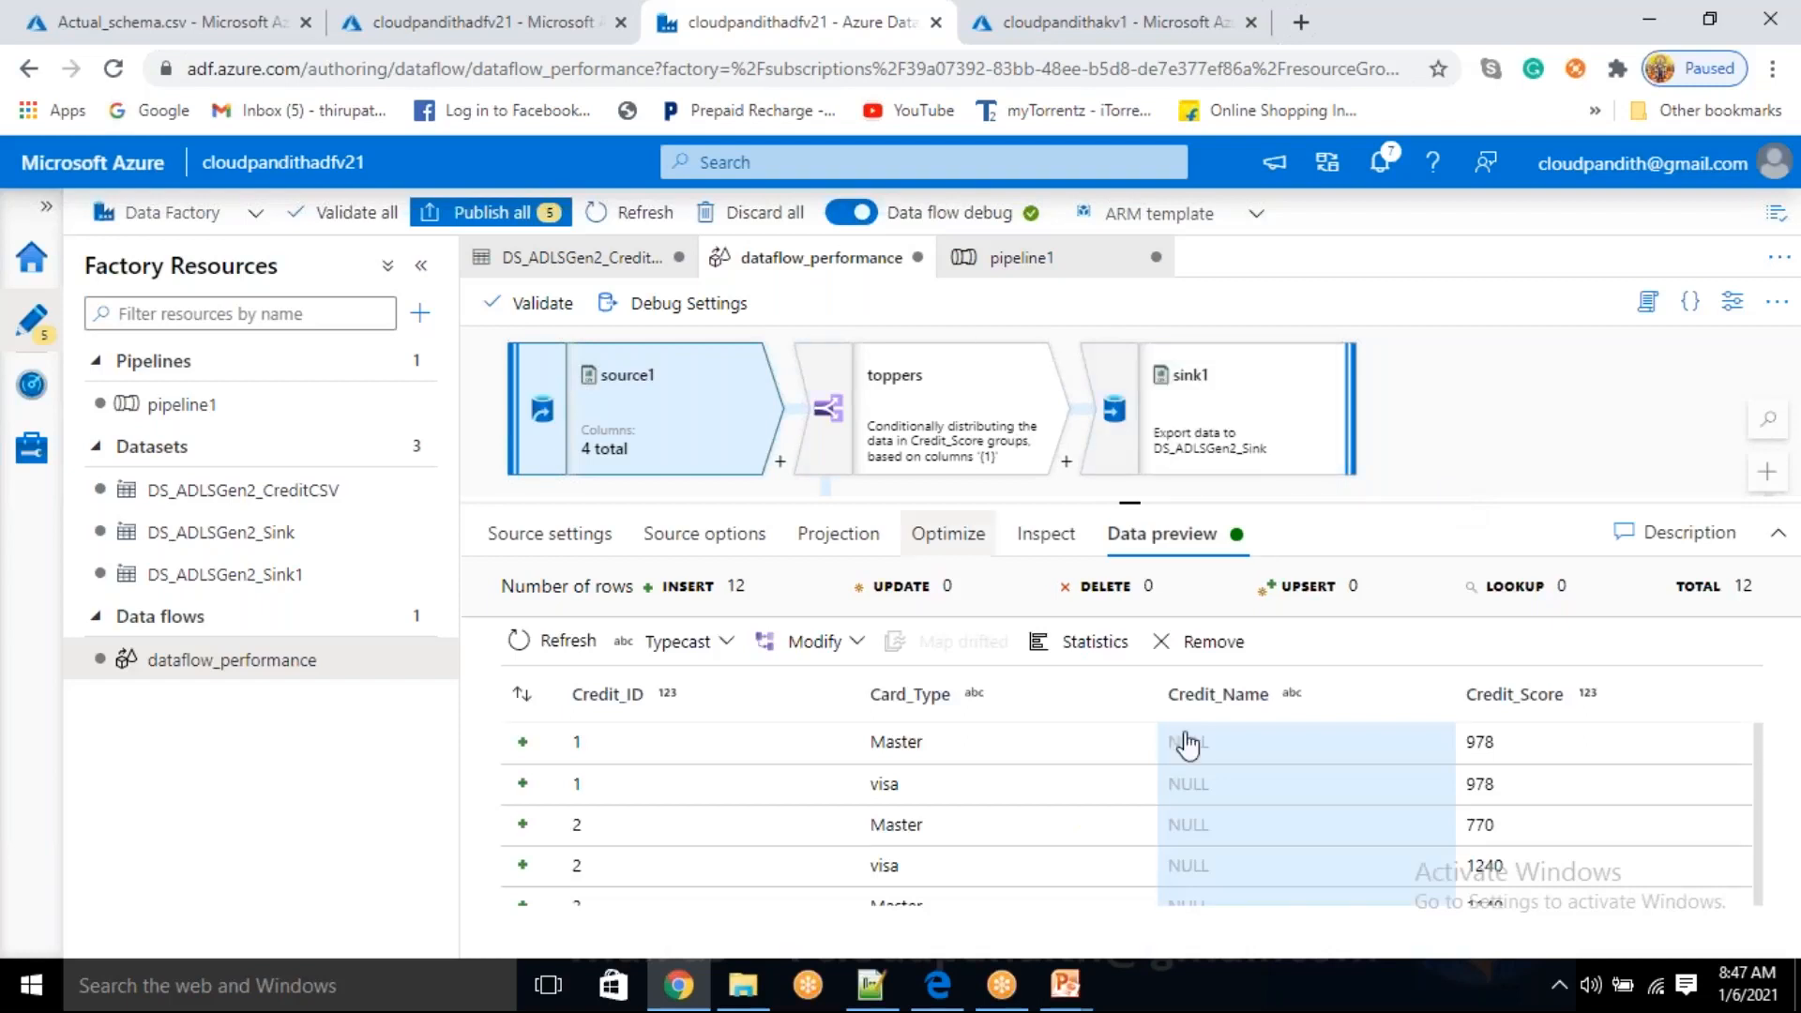
pyautogui.scroll(-5, 1549, 755)
pyautogui.scroll(5, 1550, 762)
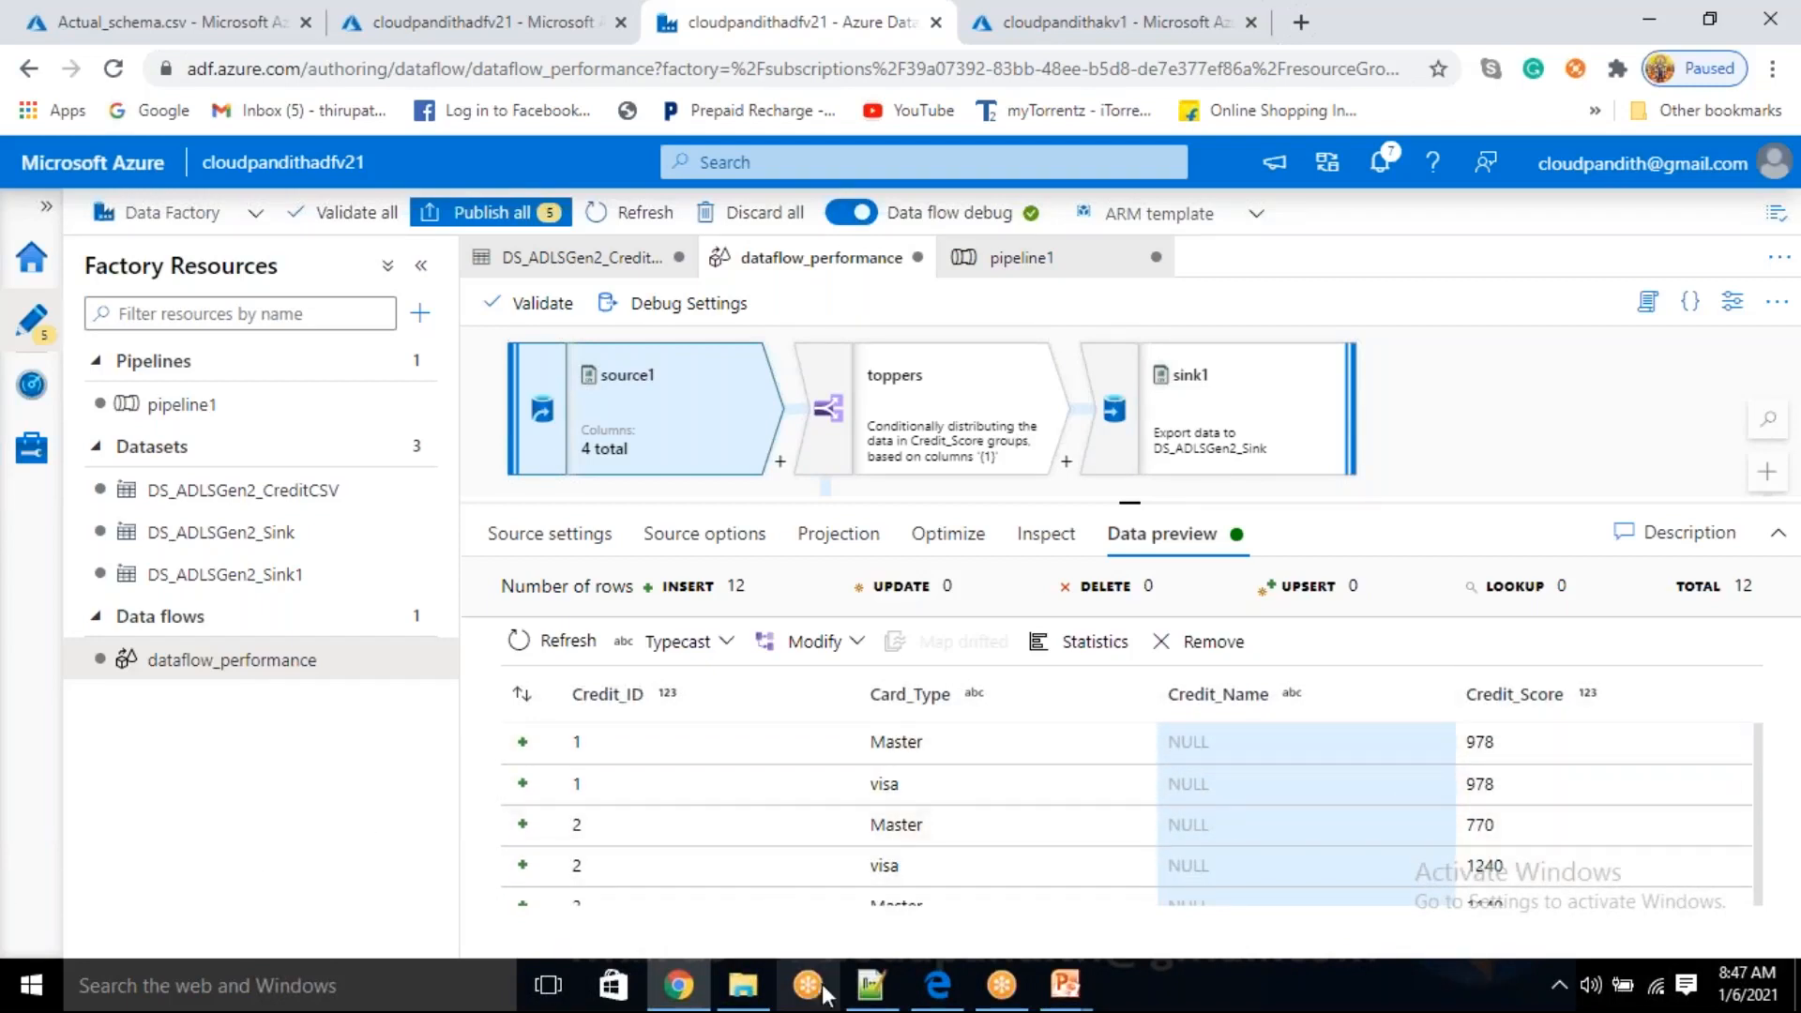
# - Open schemadrift_infer_datatype.csv from the Data Flow Performance folder in Notepad++ and copy all its rows
pyautogui.click(892, 1002)
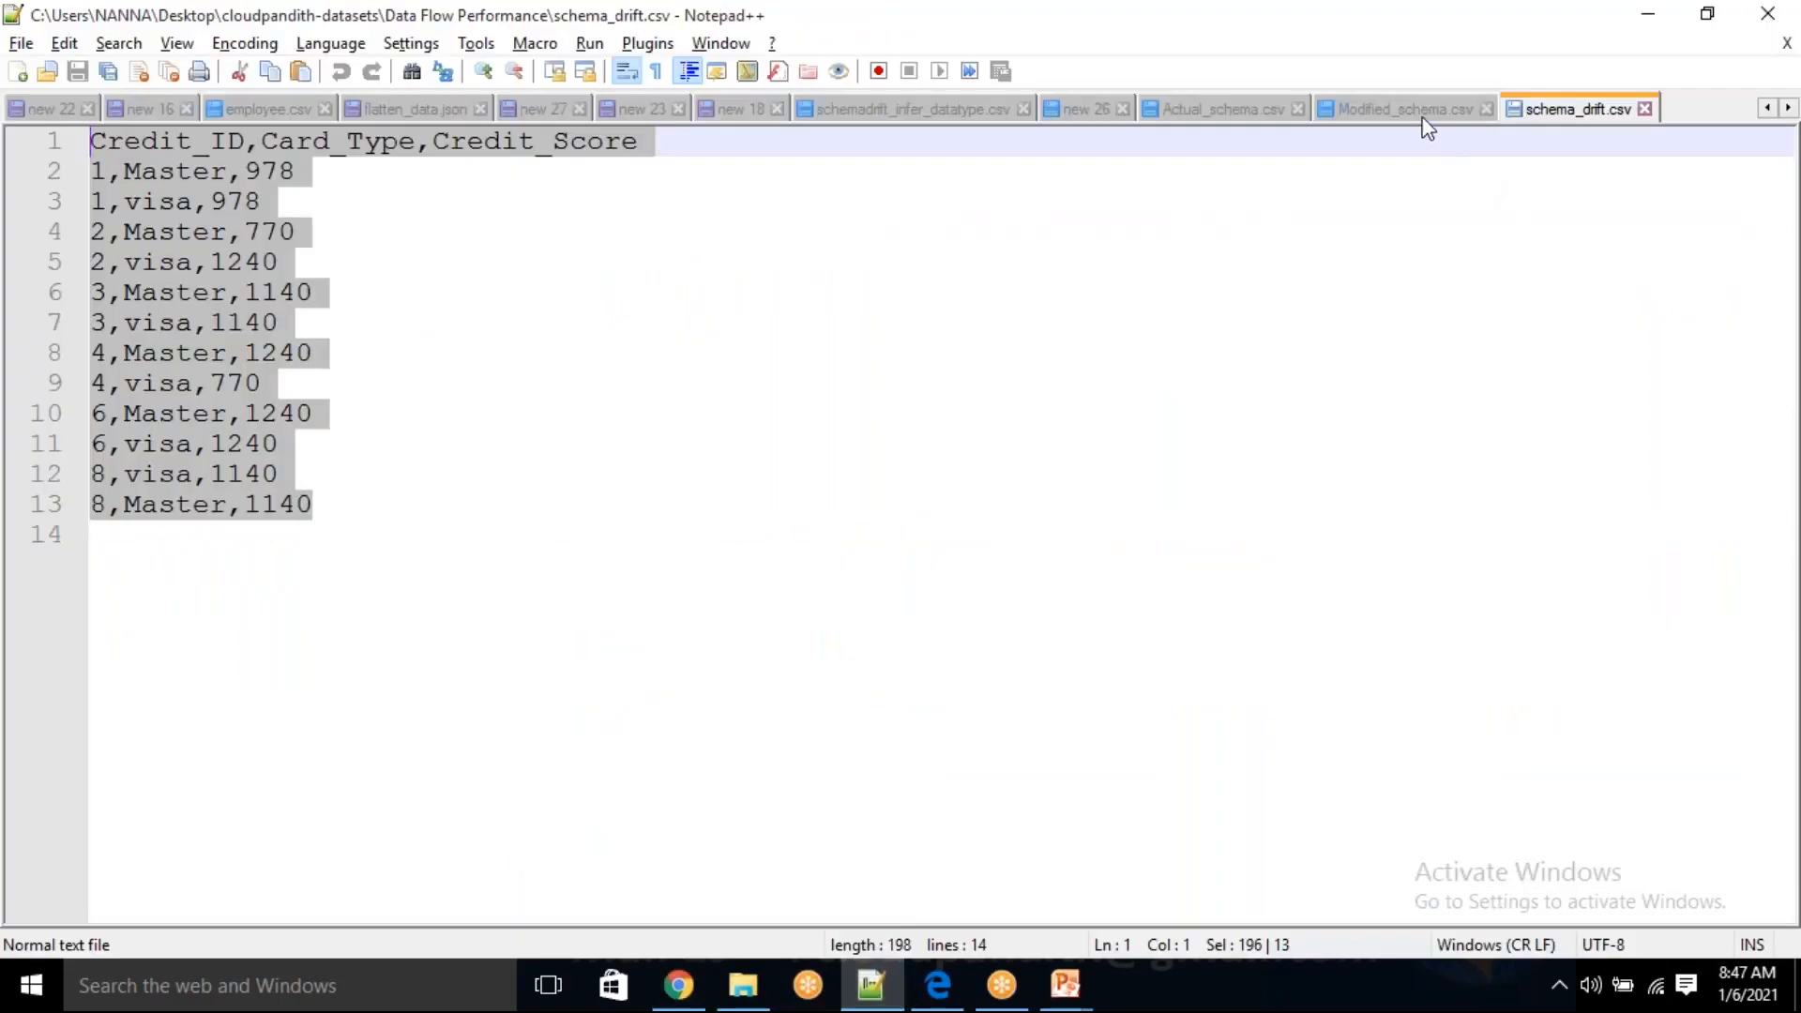
pyautogui.click(741, 985)
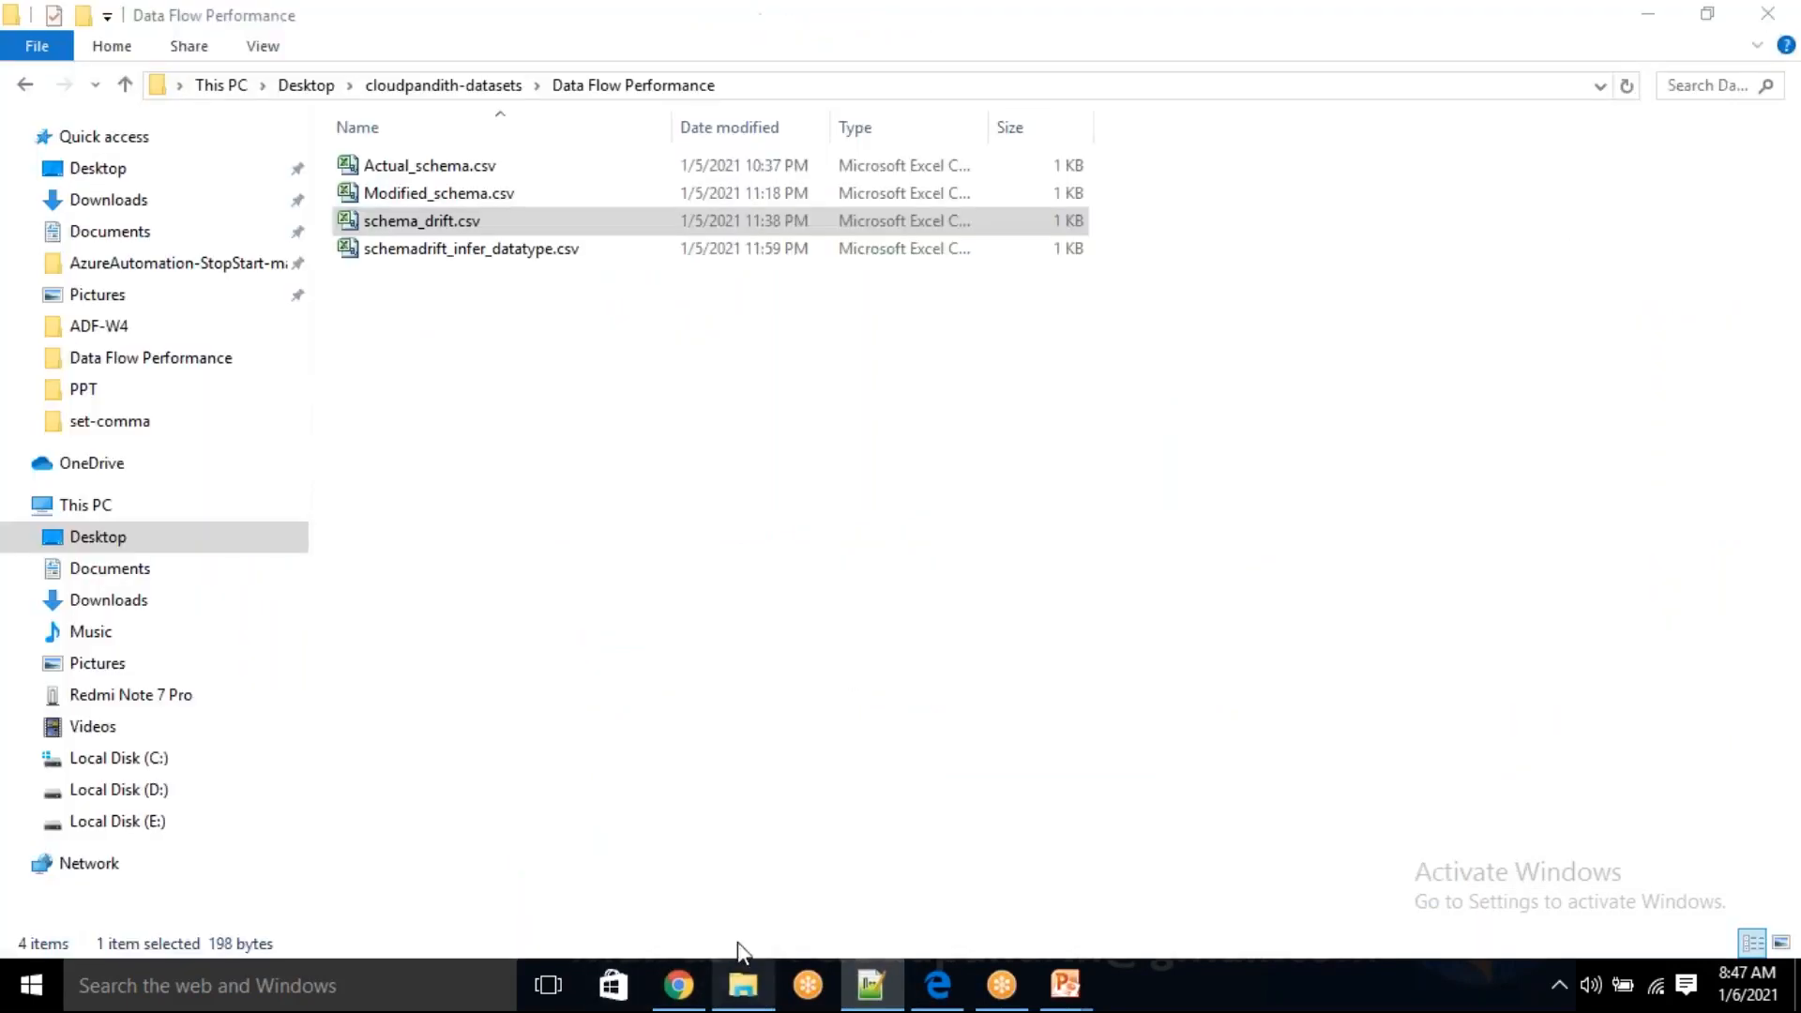
pyautogui.click(488, 249)
pyautogui.rightClick(486, 251)
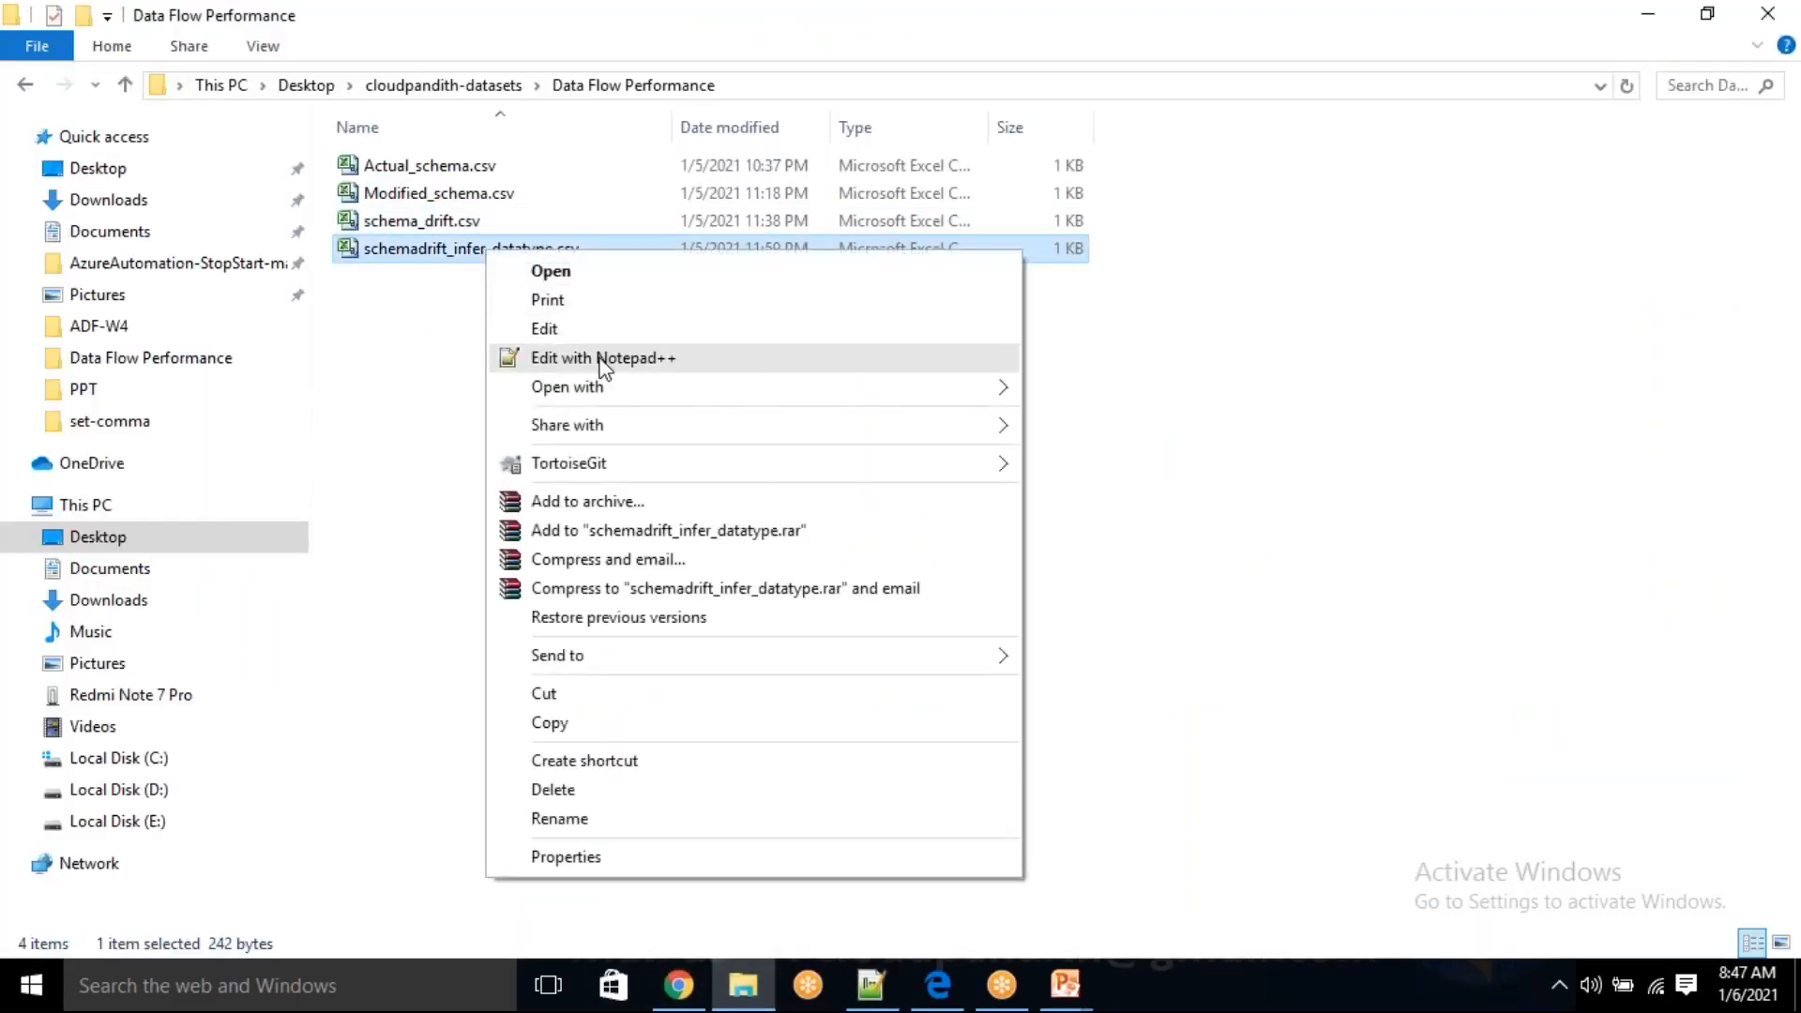
pyautogui.click(603, 356)
pyautogui.moveTo(406, 504); pyautogui.dragTo(78, 166)
pyautogui.hotkey('ctrl', 'c')
pyautogui.click(679, 983)
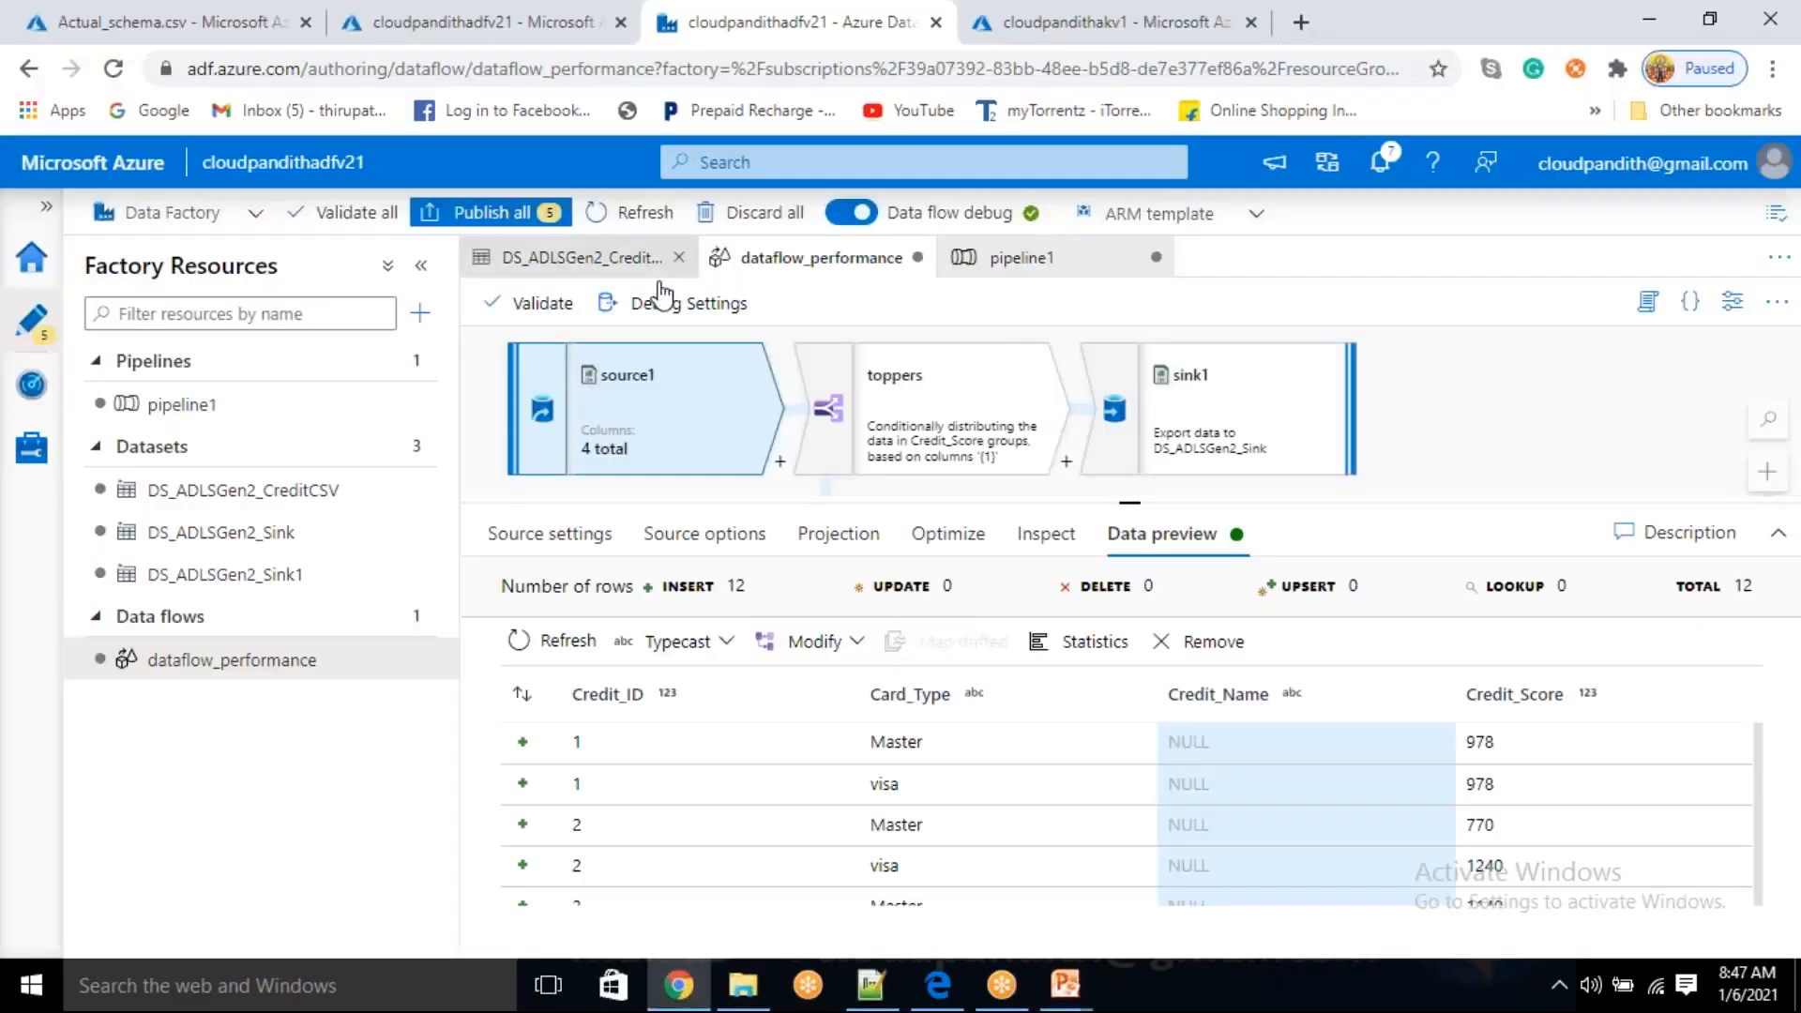
# - Replace the Actual_schema.csv blob's contents with the copied data including the bonus column, save it and return to the data flow
pyautogui.click(150, 22)
pyautogui.click(981, 549)
pyautogui.hotkey('ctrl', 'a')
pyautogui.press('Delete')
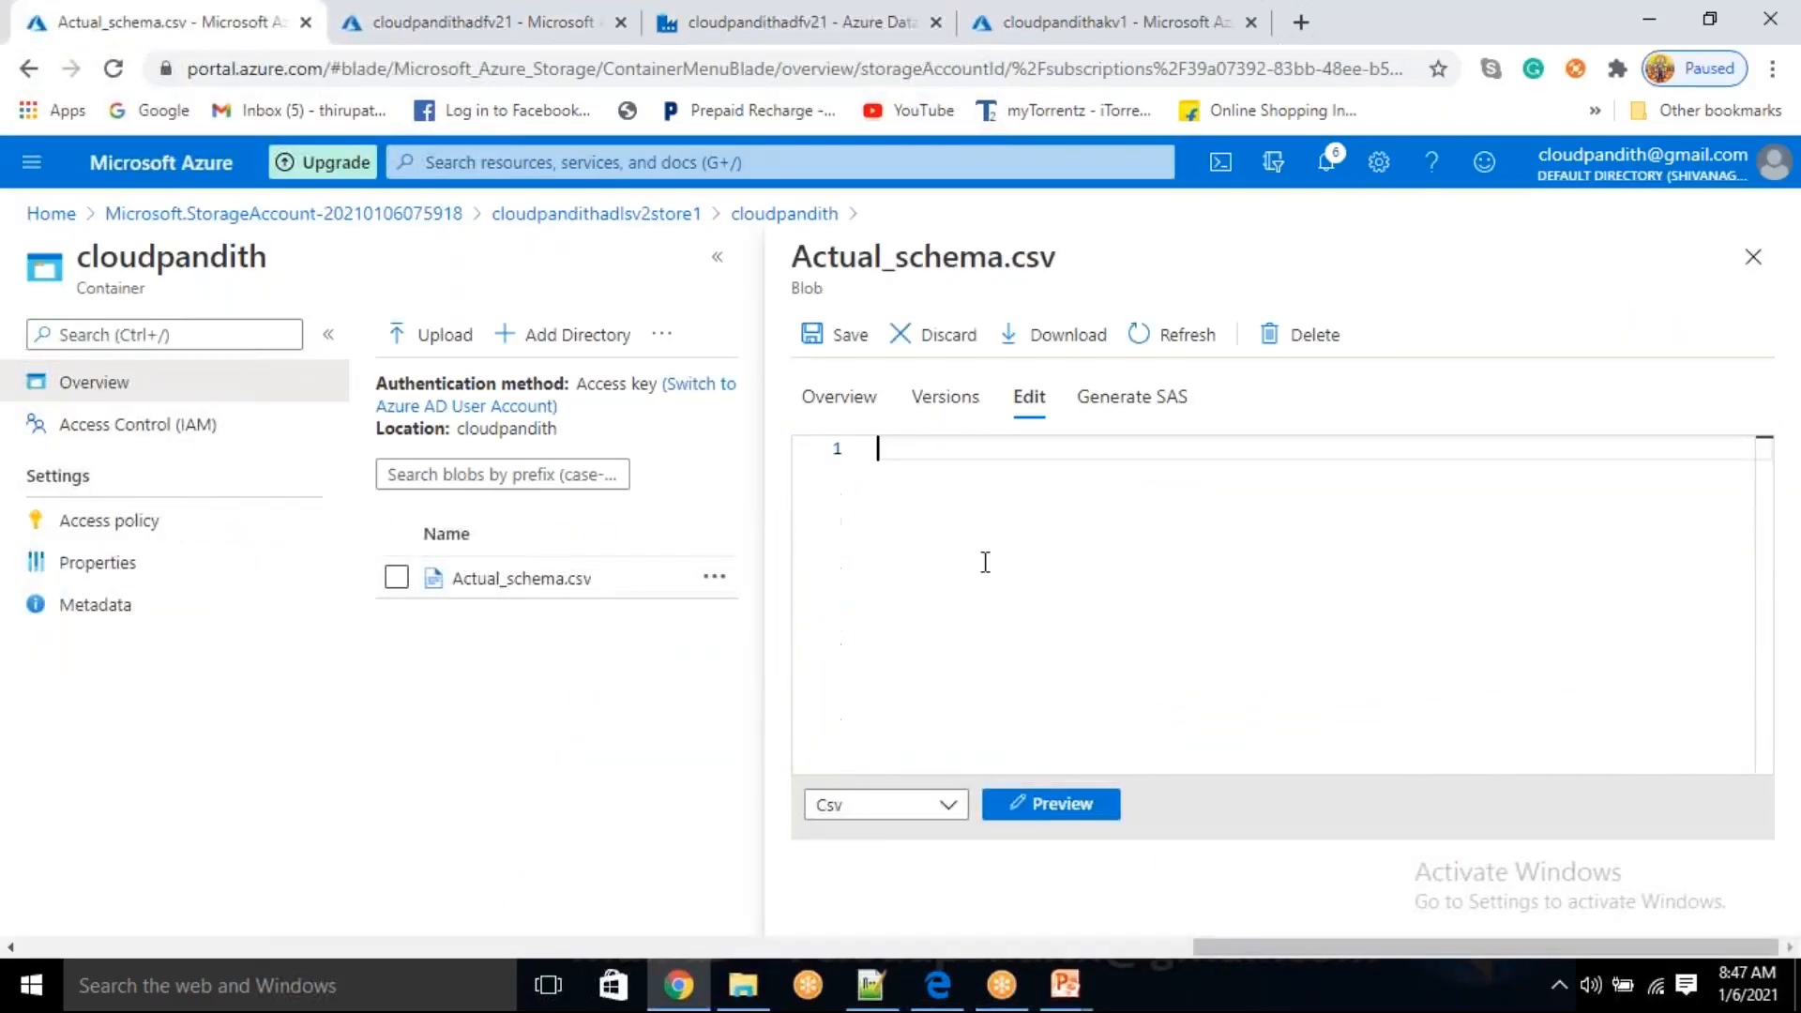
pyautogui.hotkey('ctrl', 'v')
pyautogui.click(850, 335)
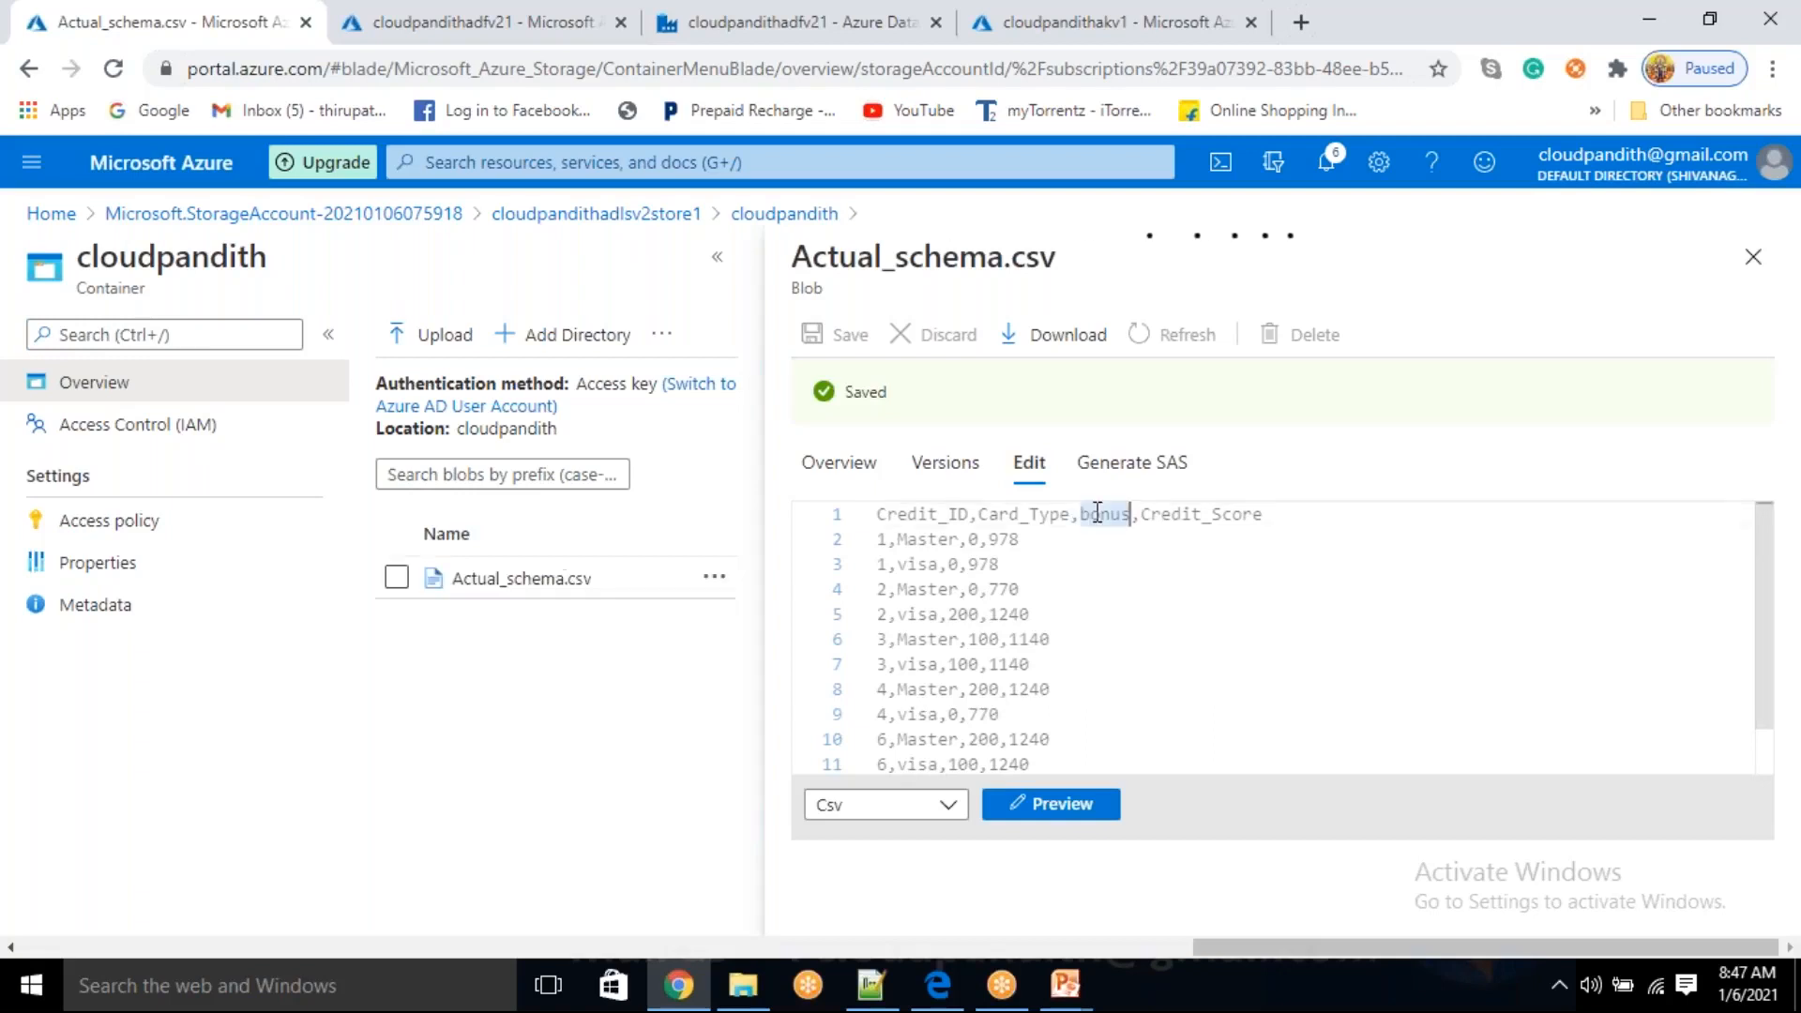
pyautogui.click(845, 13)
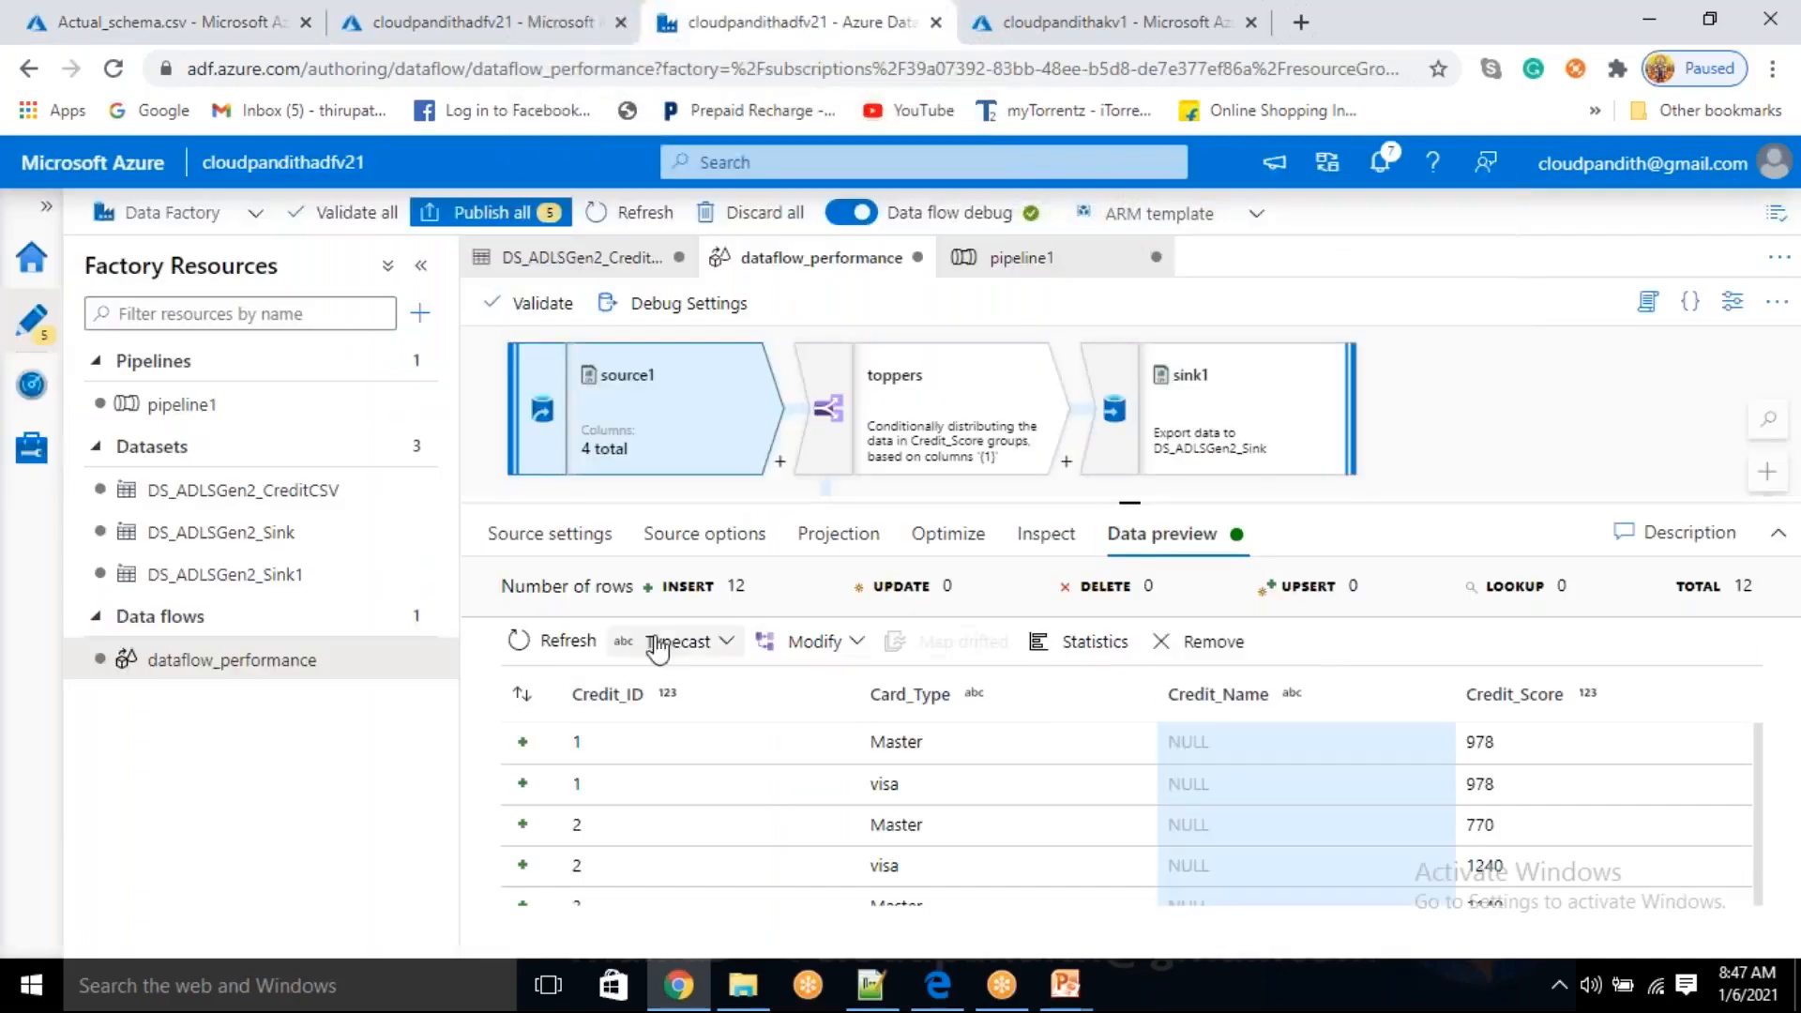
# - Refresh source1's data preview, enlarge the preview area and examine all its rows
pyautogui.click(530, 641)
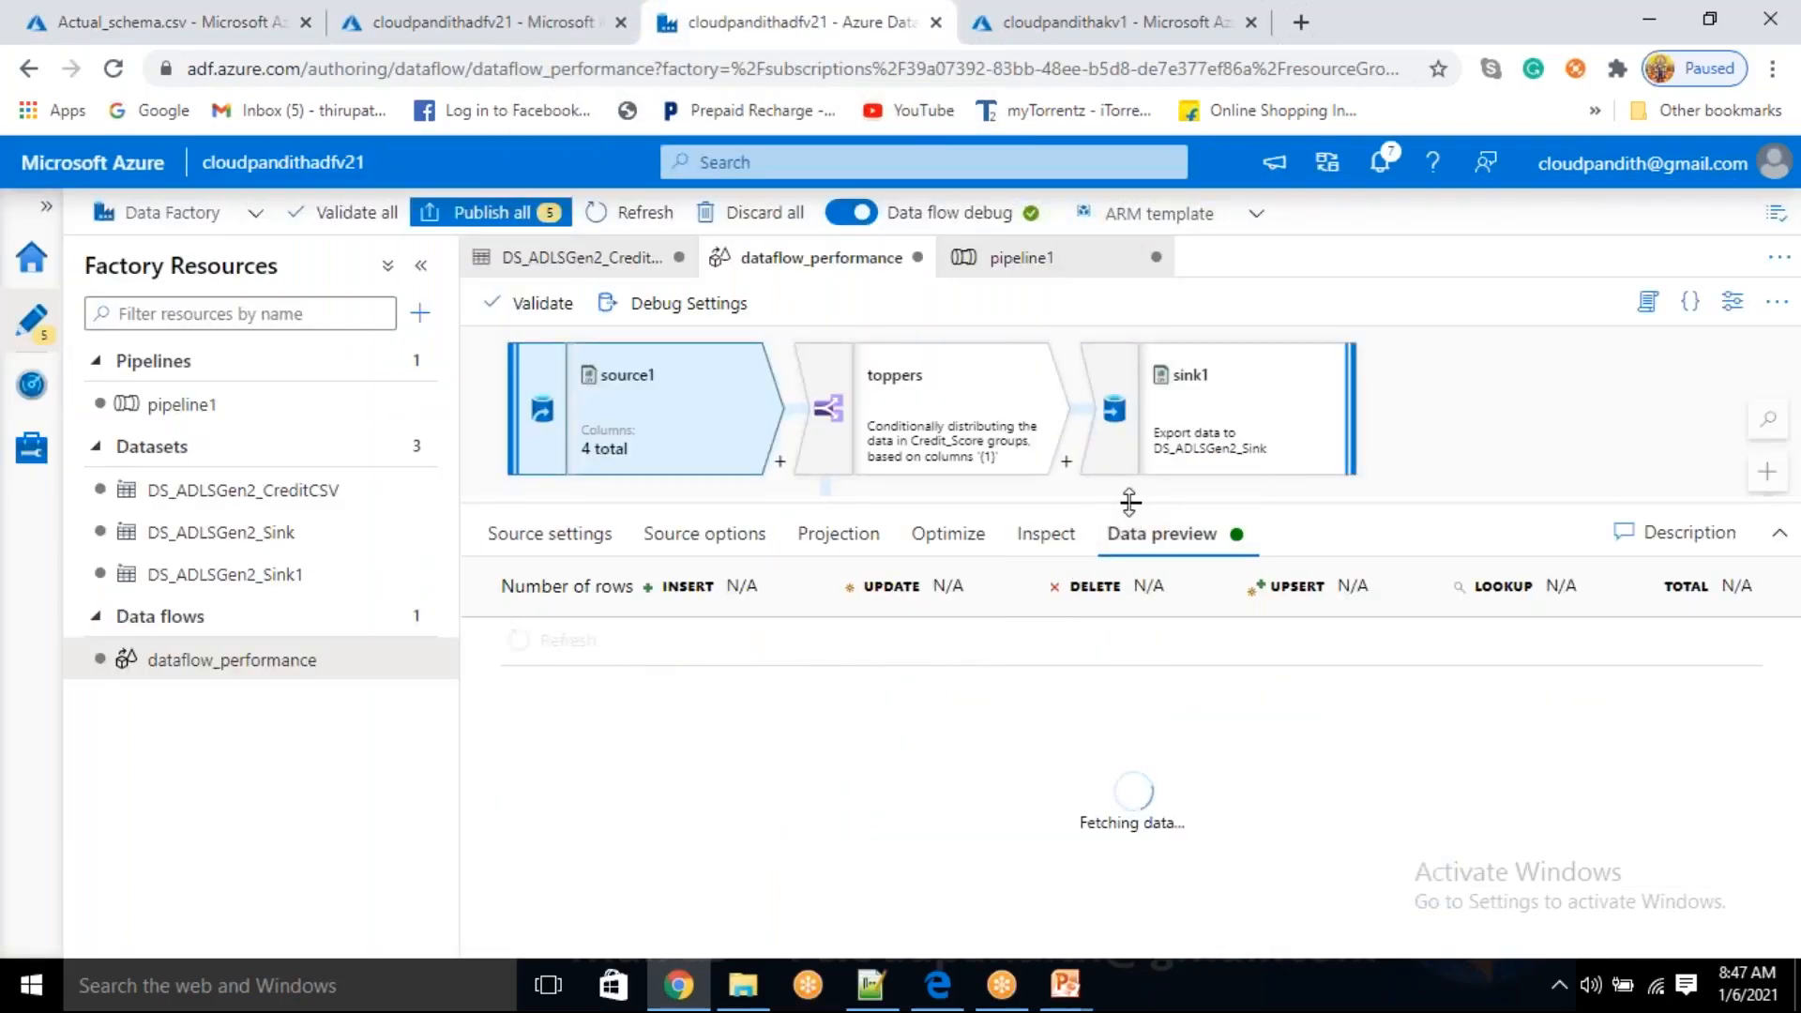
pyautogui.moveTo(1130, 502); pyautogui.dragTo(1144, 434)
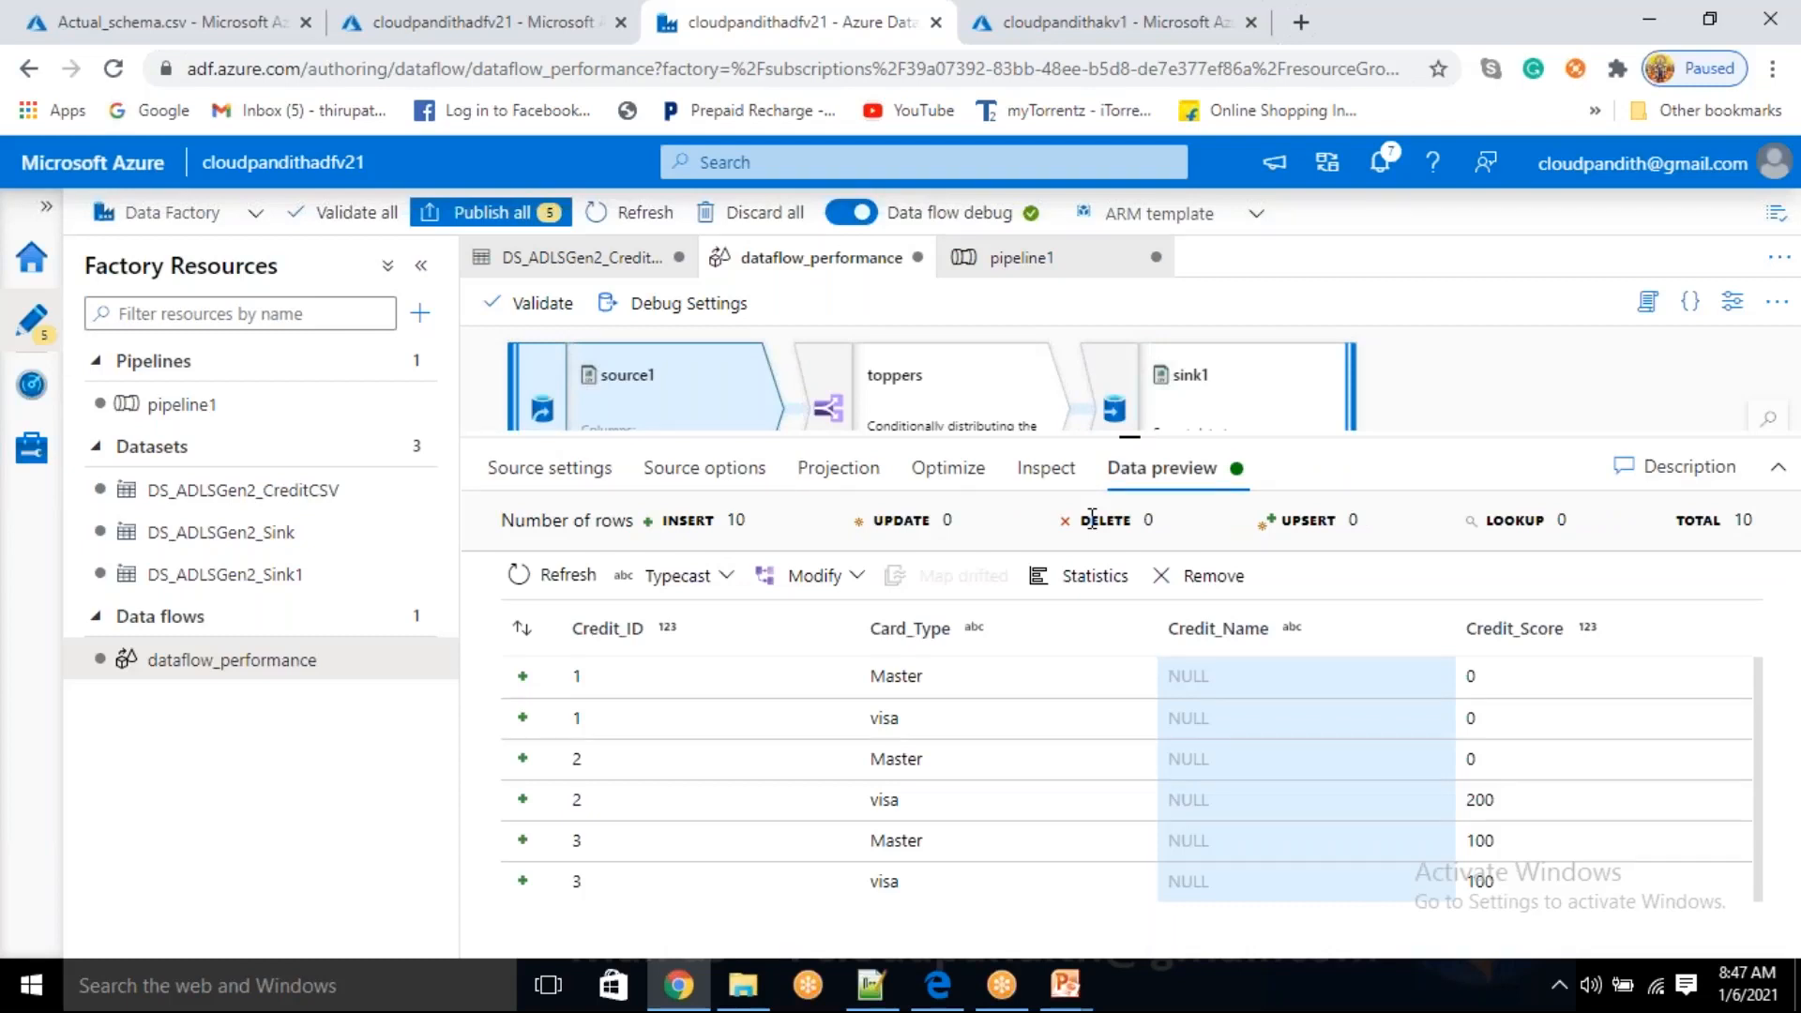
pyautogui.scroll(-2, 1379, 816)
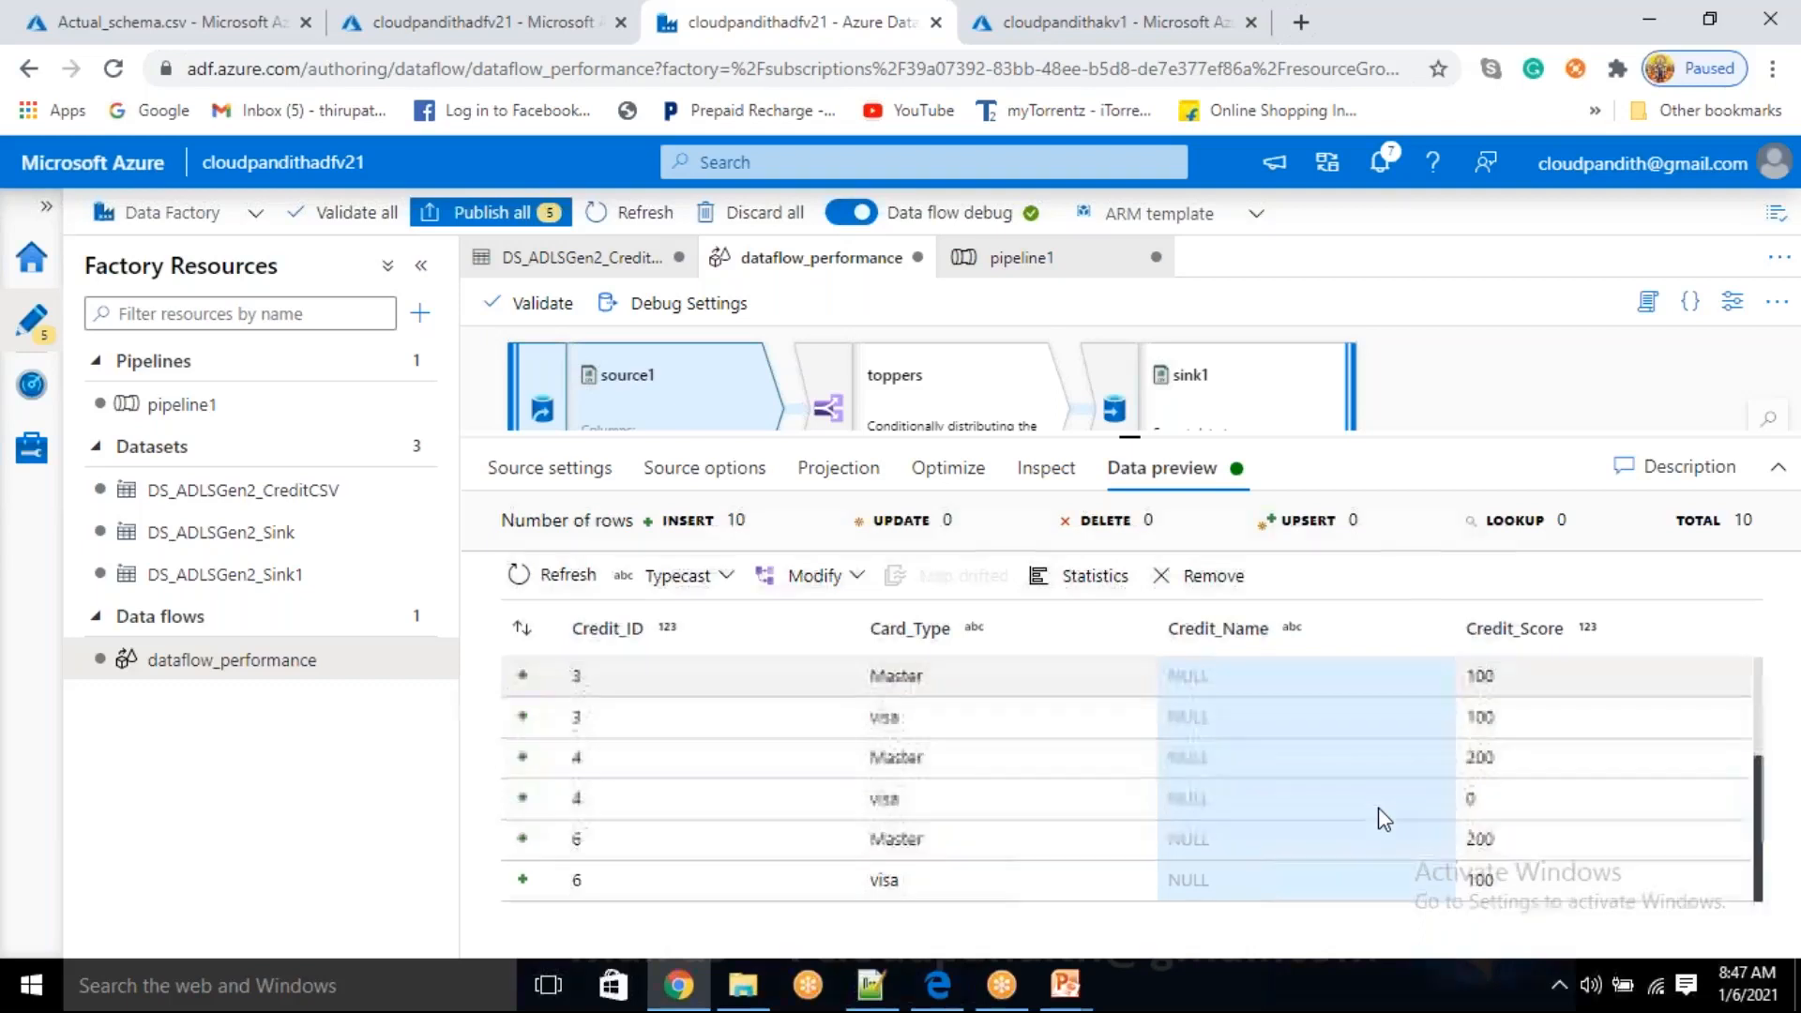
pyautogui.scroll(2, 1219, 797)
pyautogui.moveTo(1061, 784); pyautogui.dragTo(1628, 825)
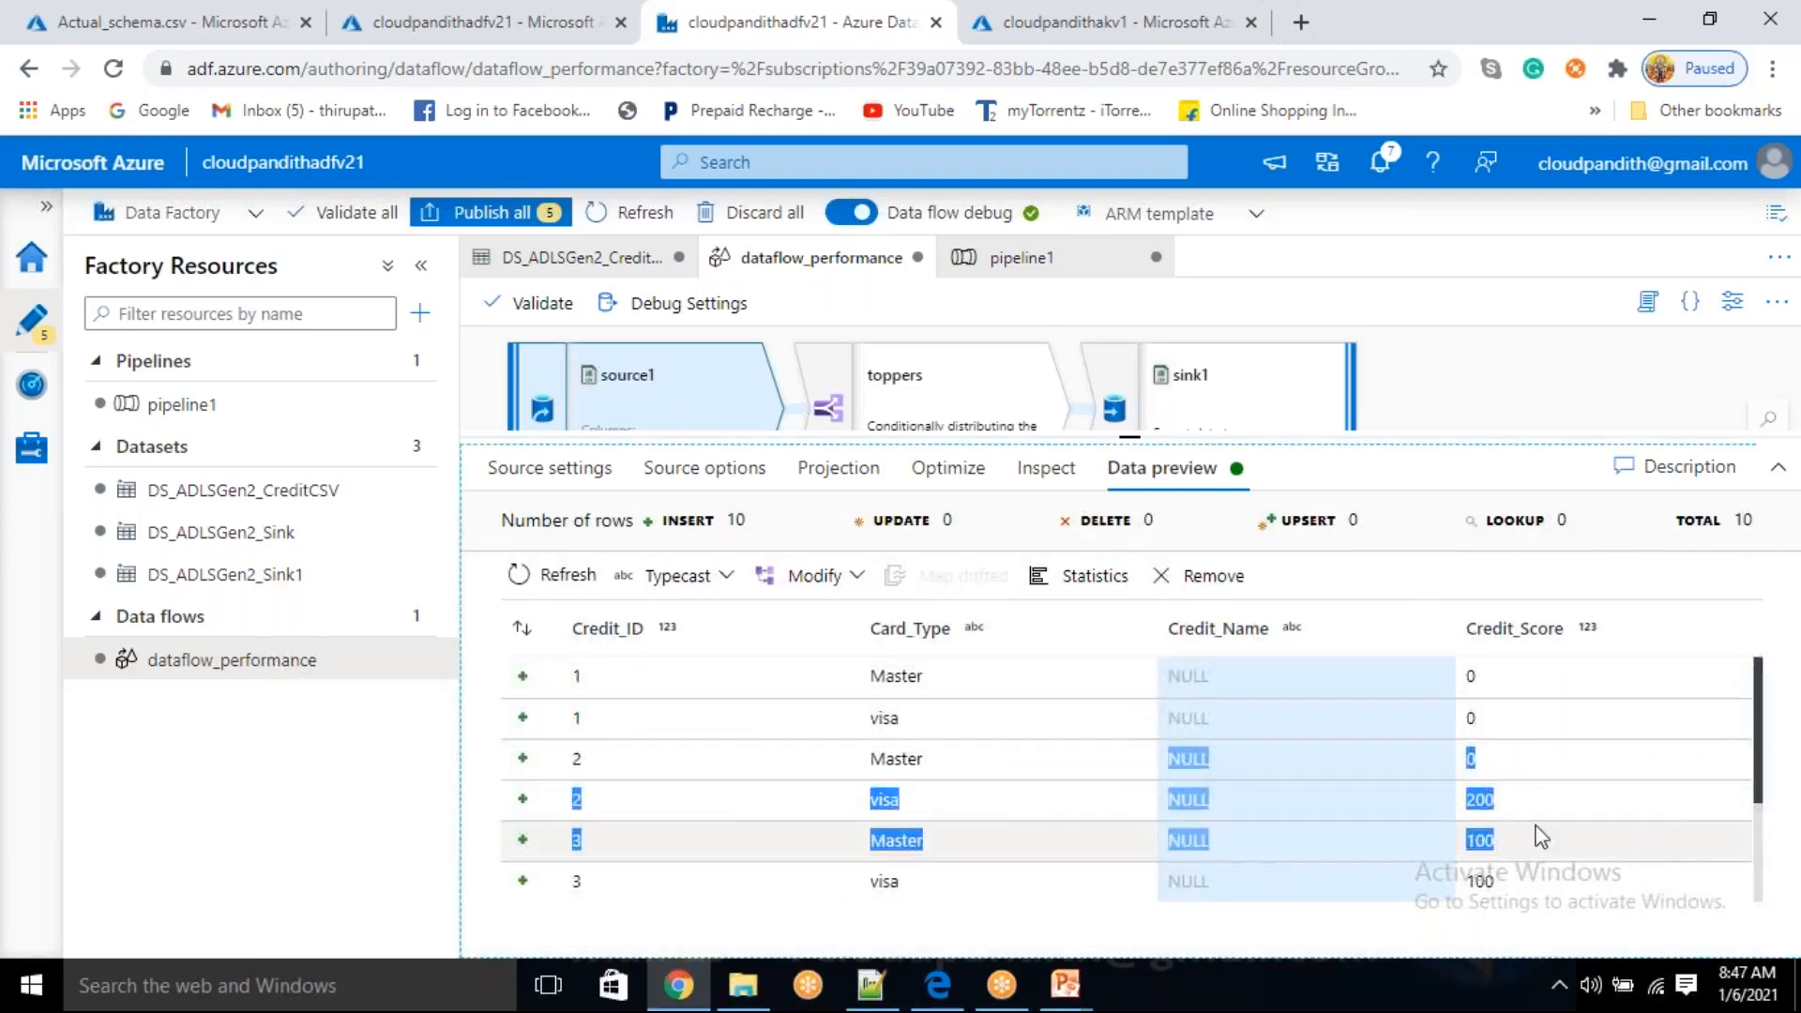
# - Refresh source1's data preview again and inspect the Credit_Score values throughout the rows
pyautogui.click(549, 576)
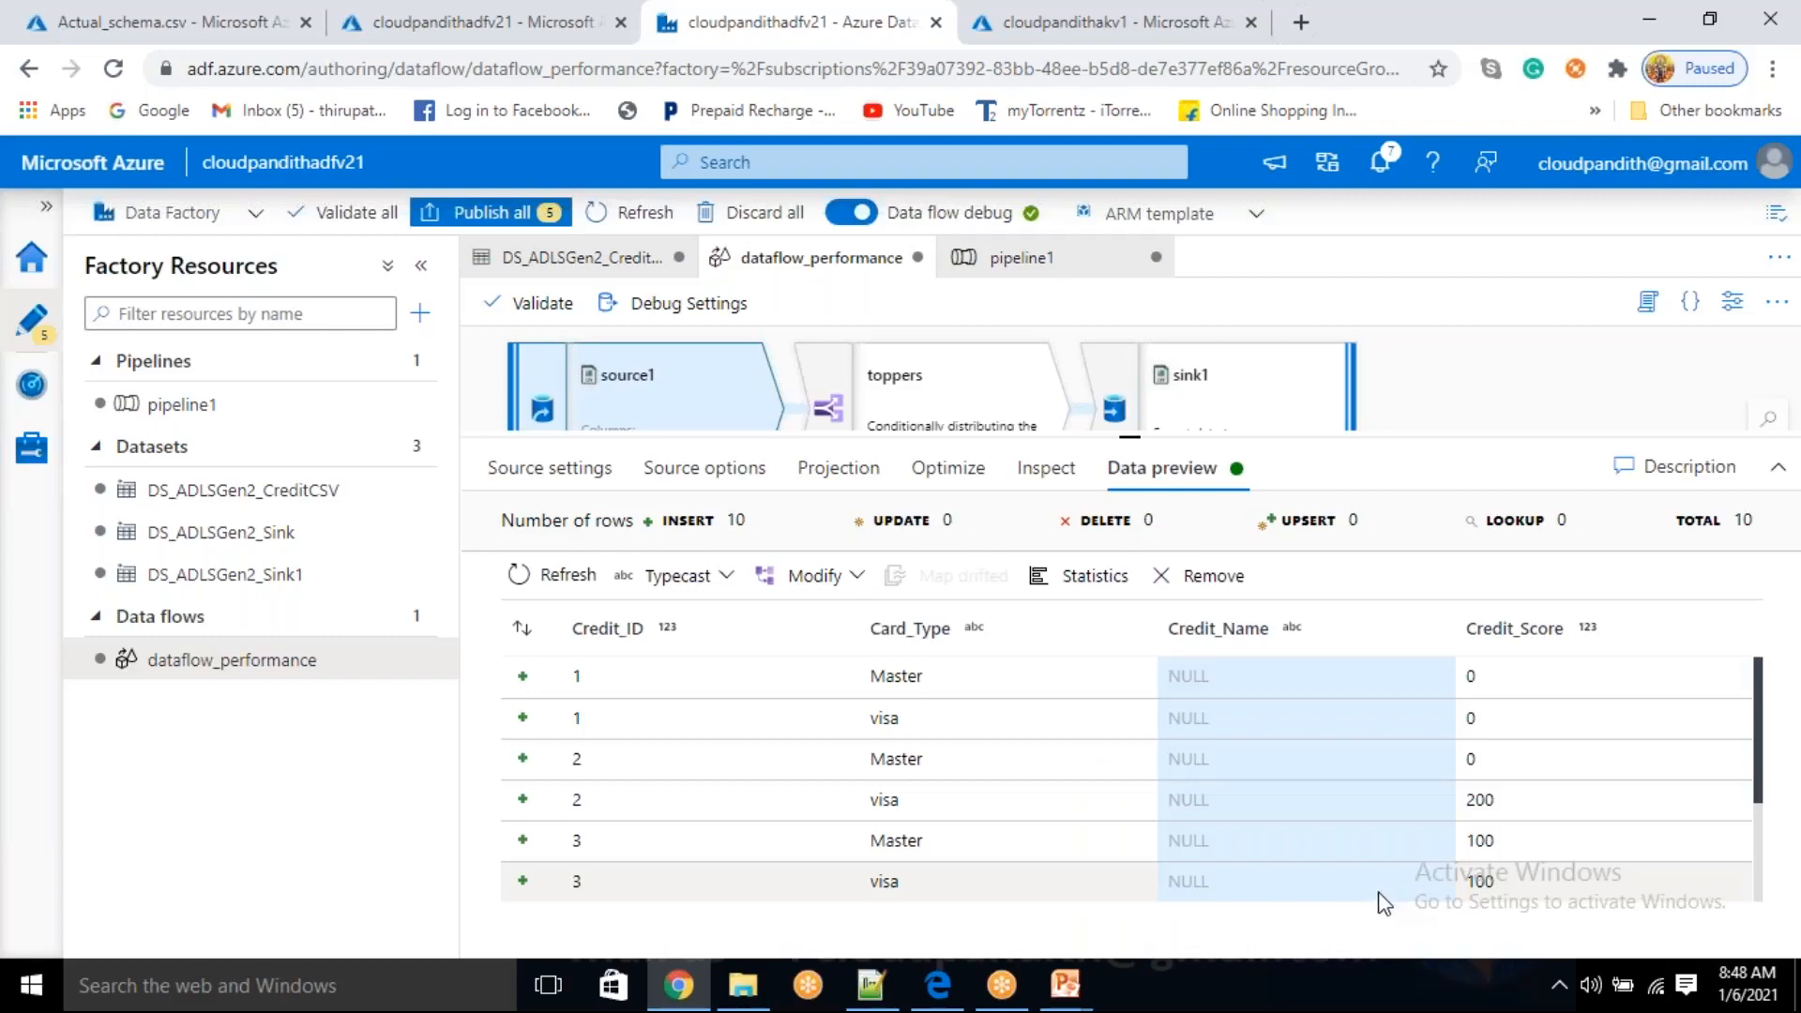
pyautogui.scroll(-2, 1524, 802)
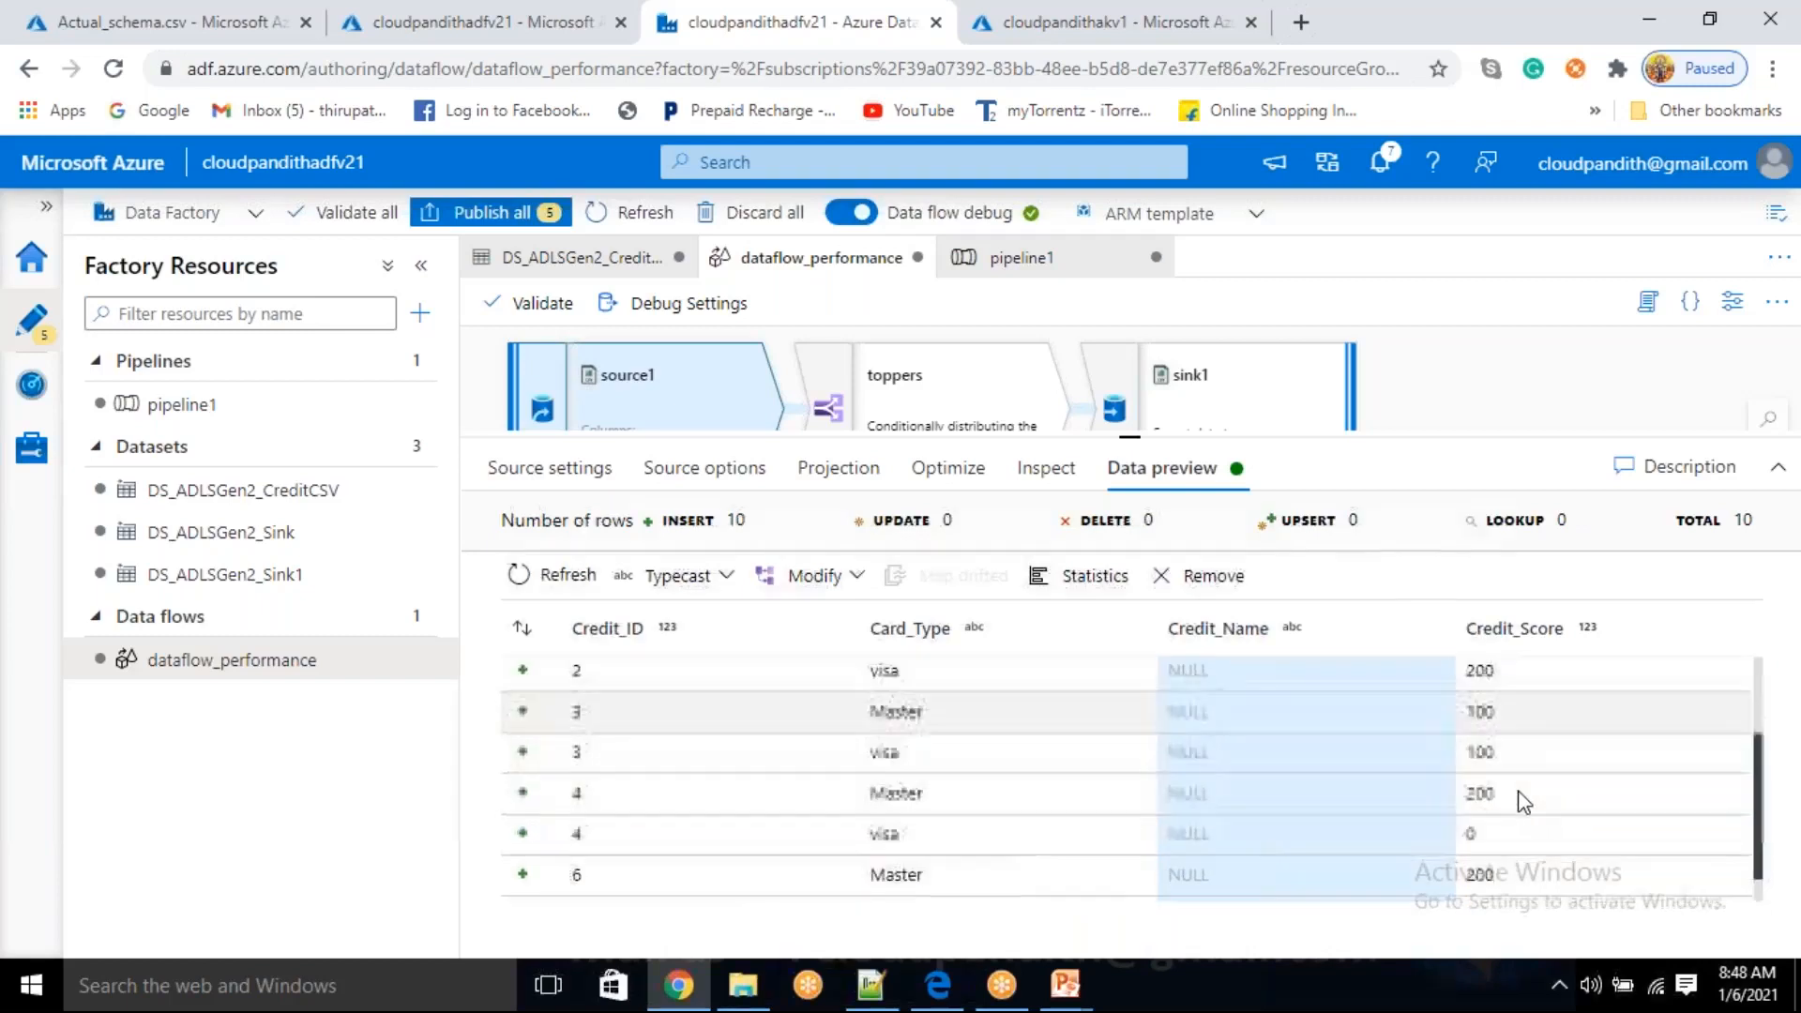
pyautogui.scroll(2, 1520, 792)
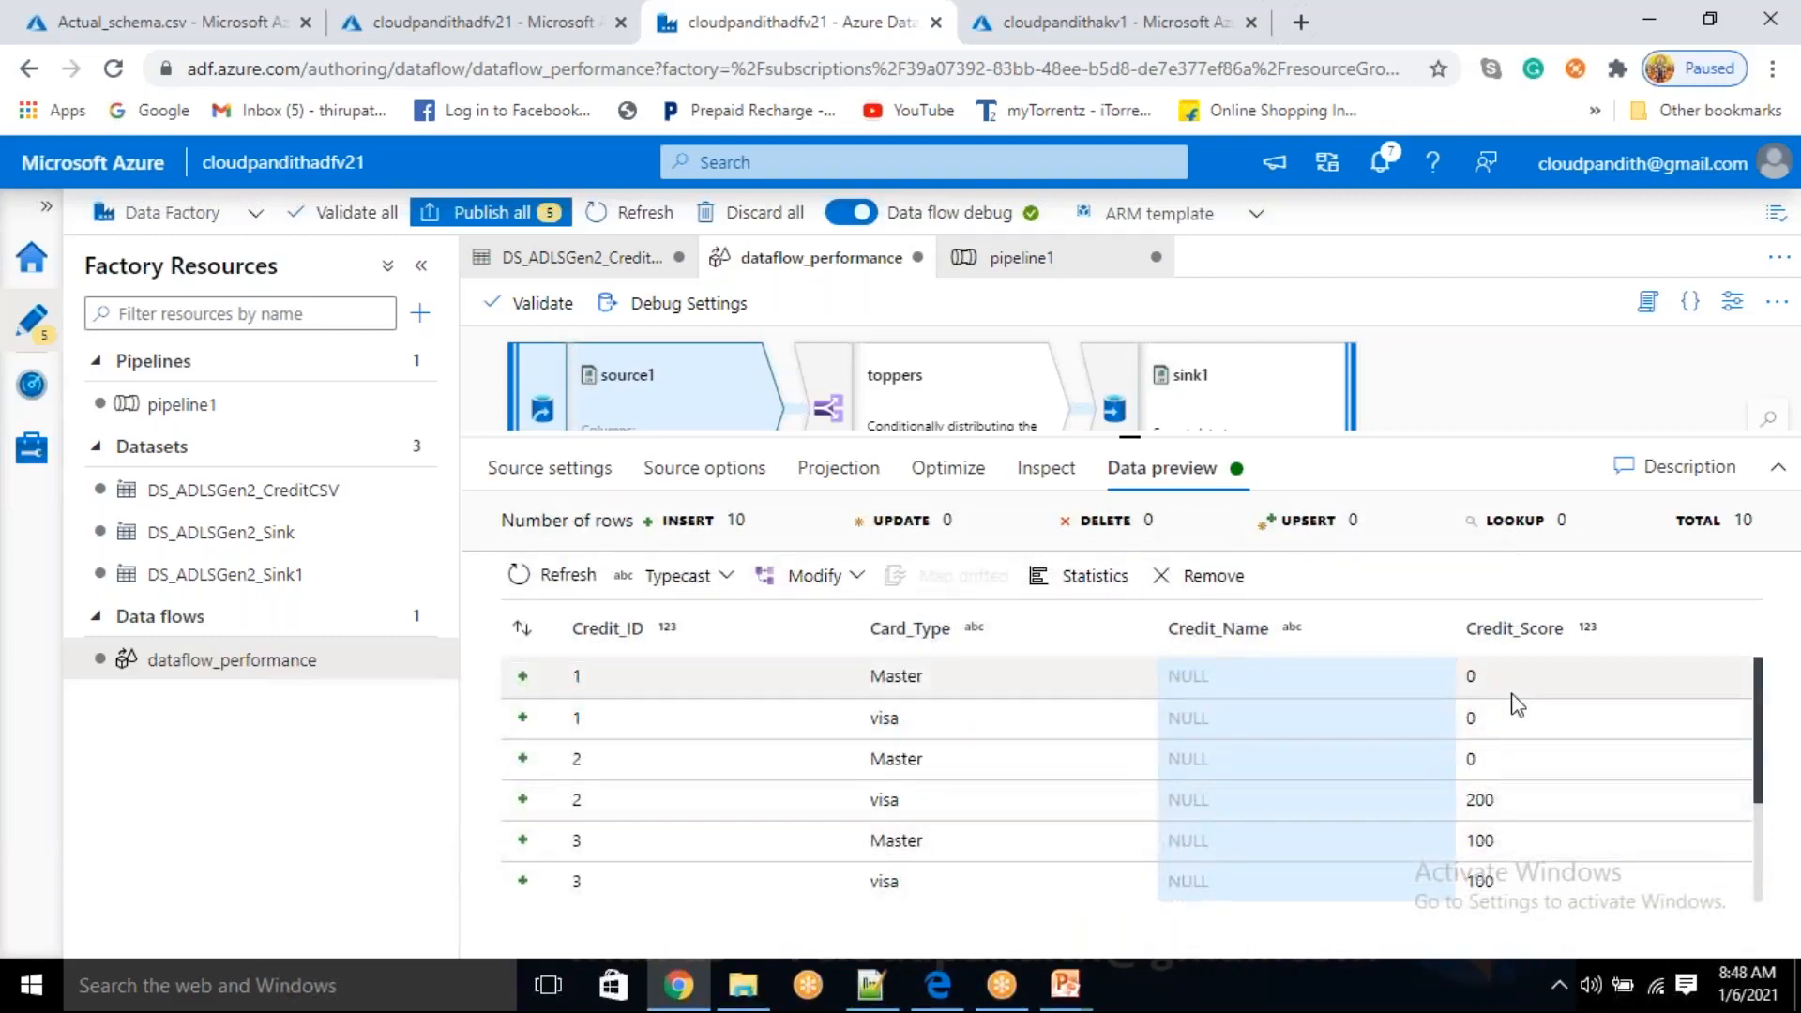
pyautogui.doubleClick(1471, 676)
pyautogui.moveTo(1502, 690); pyautogui.dragTo(1502, 899)
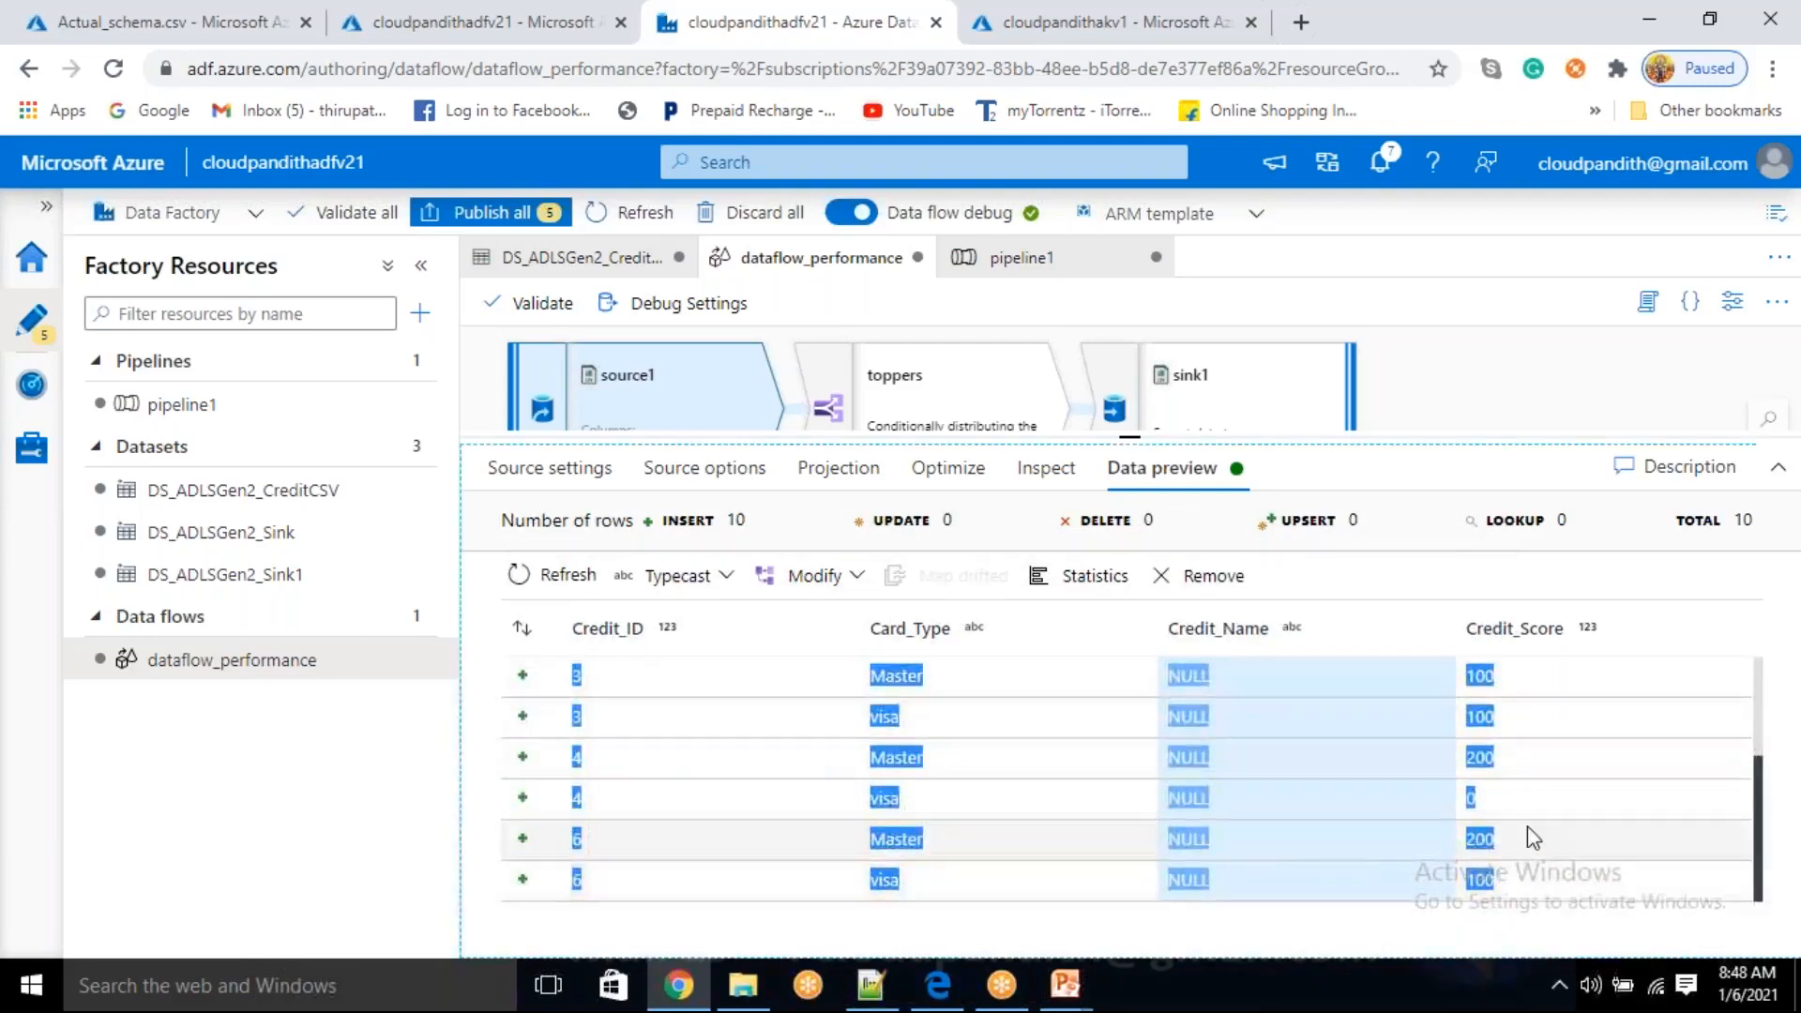
pyautogui.click(1540, 812)
pyautogui.scroll(2, 1544, 808)
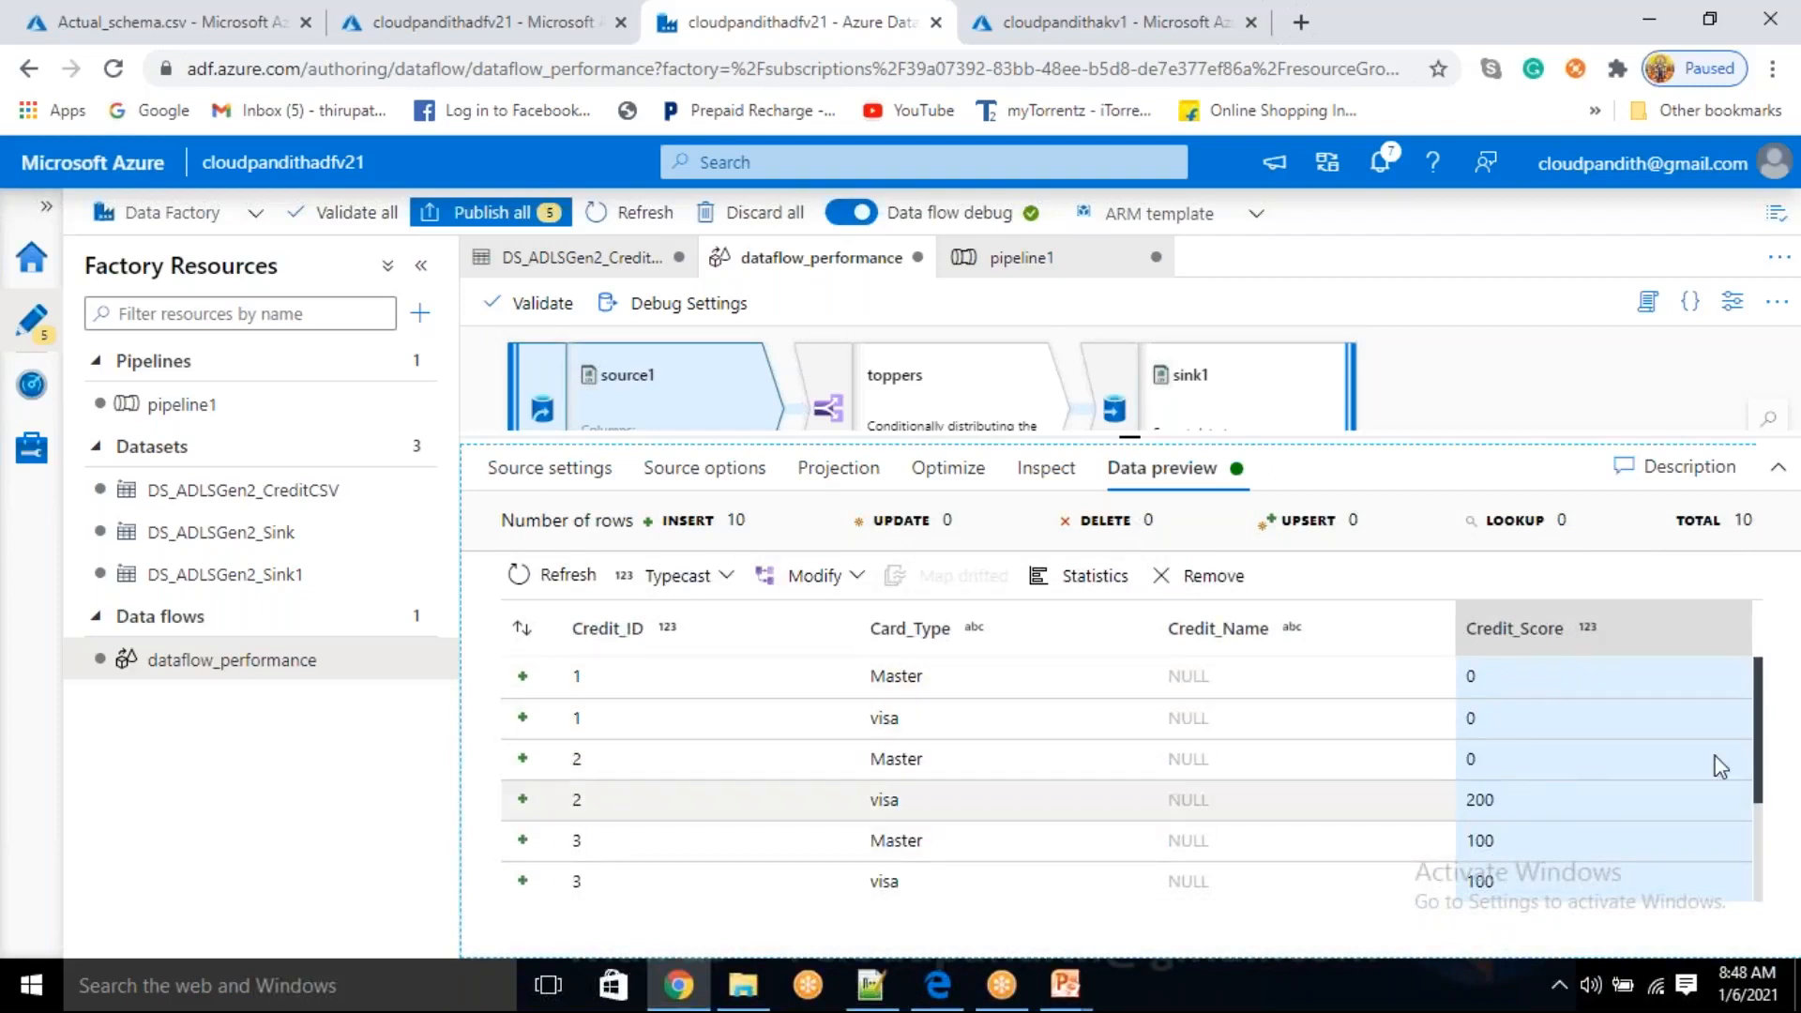
# - Check the bonus and Credit_Score columns of schemadrift_infer_datatype.csv in Notepad++, then return to the data flow
pyautogui.click(881, 972)
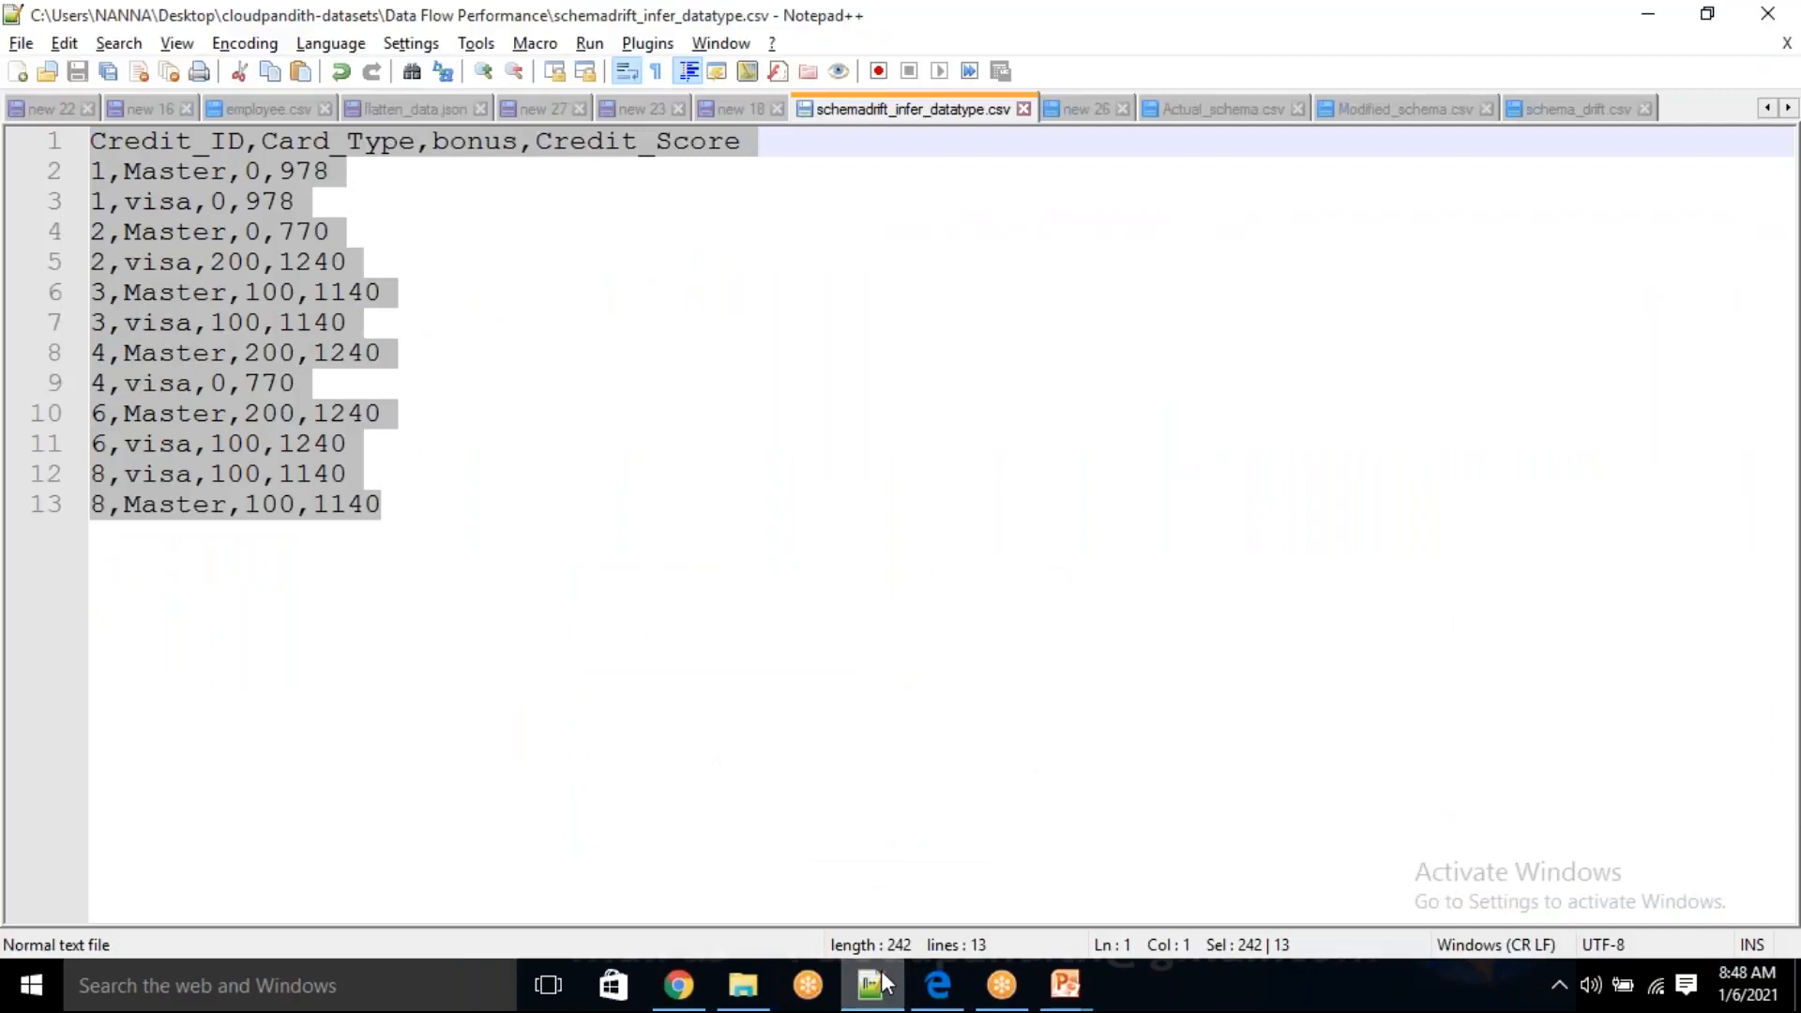
pyautogui.click(692, 411)
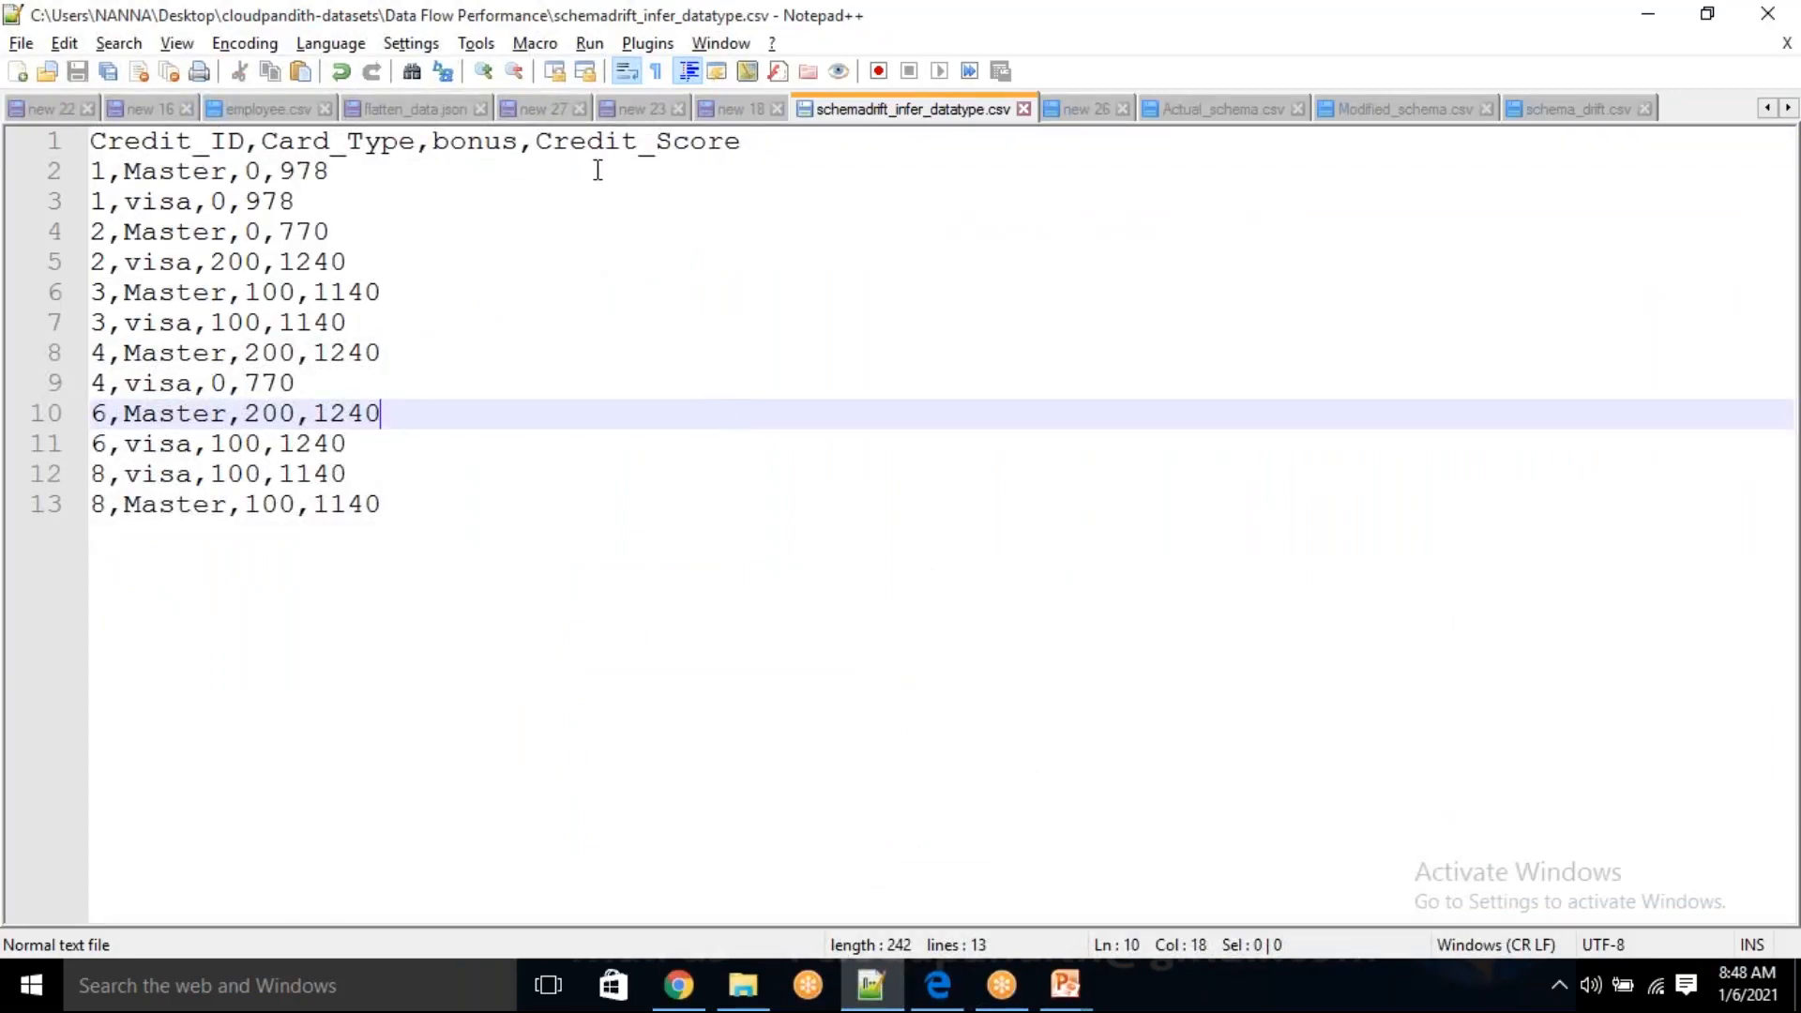
pyautogui.hotkey('alt', 'Tab')
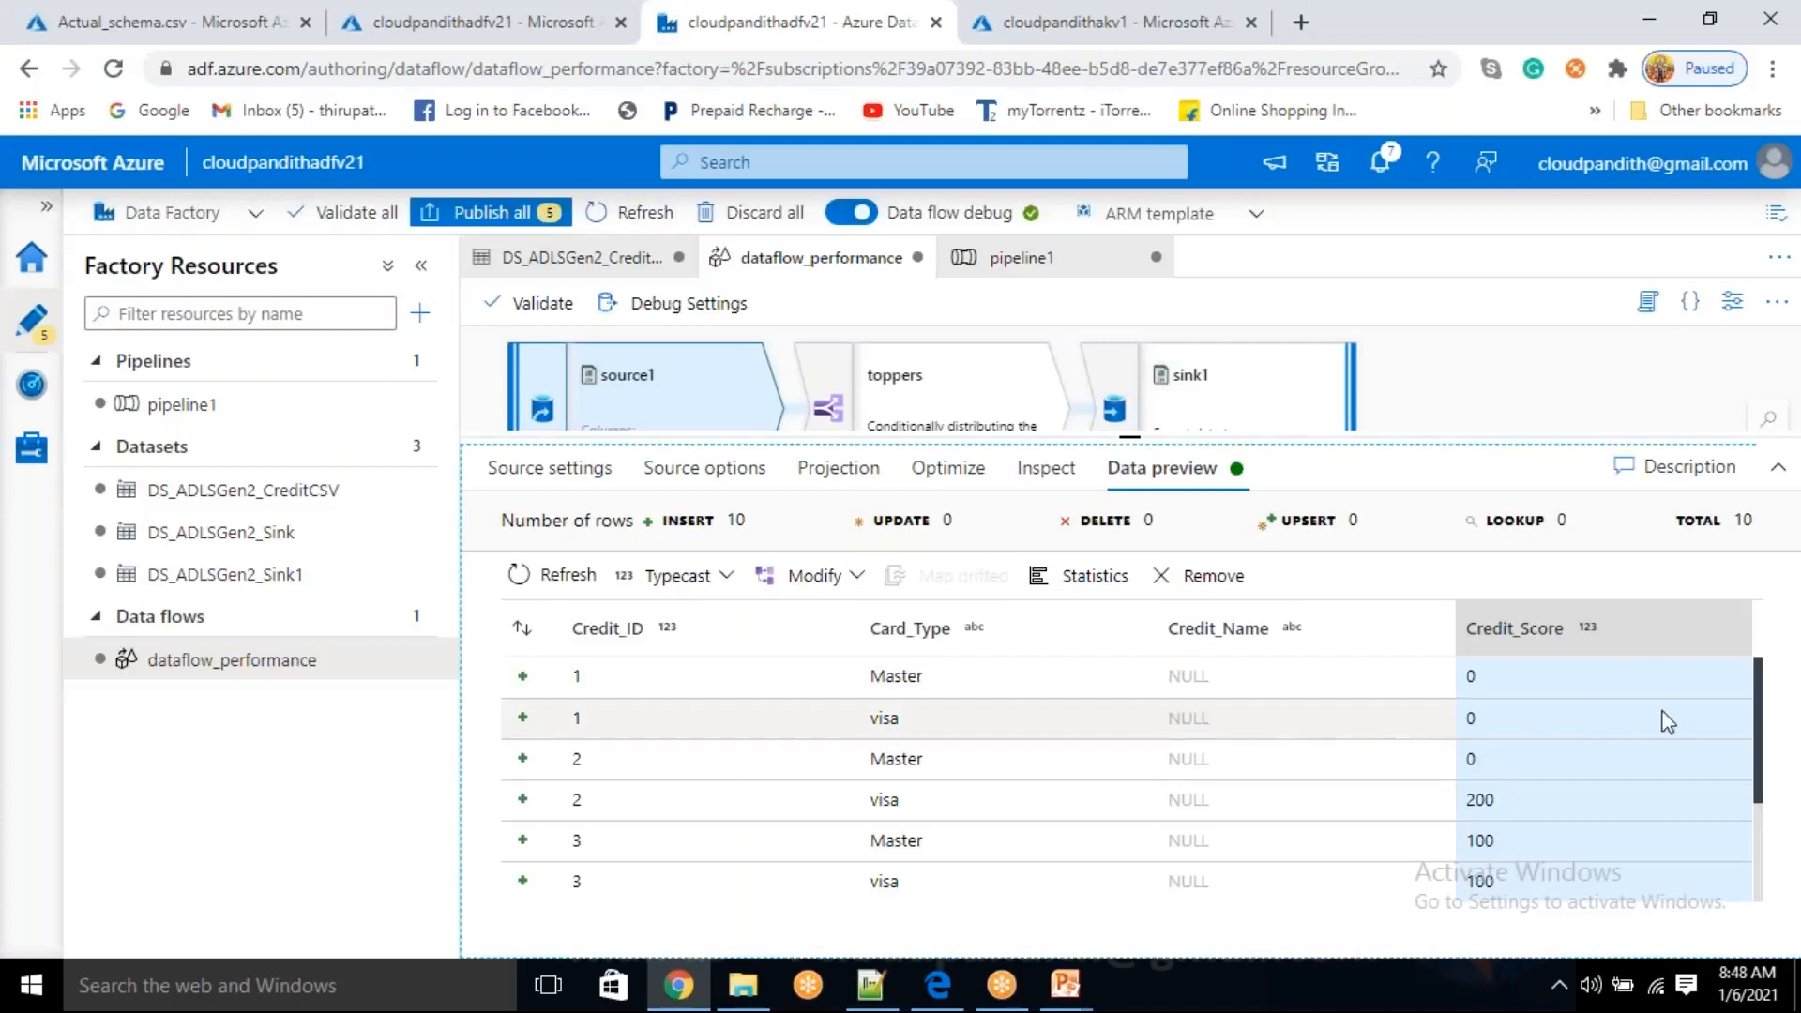
# - Check source1's schema options in its source settings and refresh its data preview
pyautogui.click(591, 468)
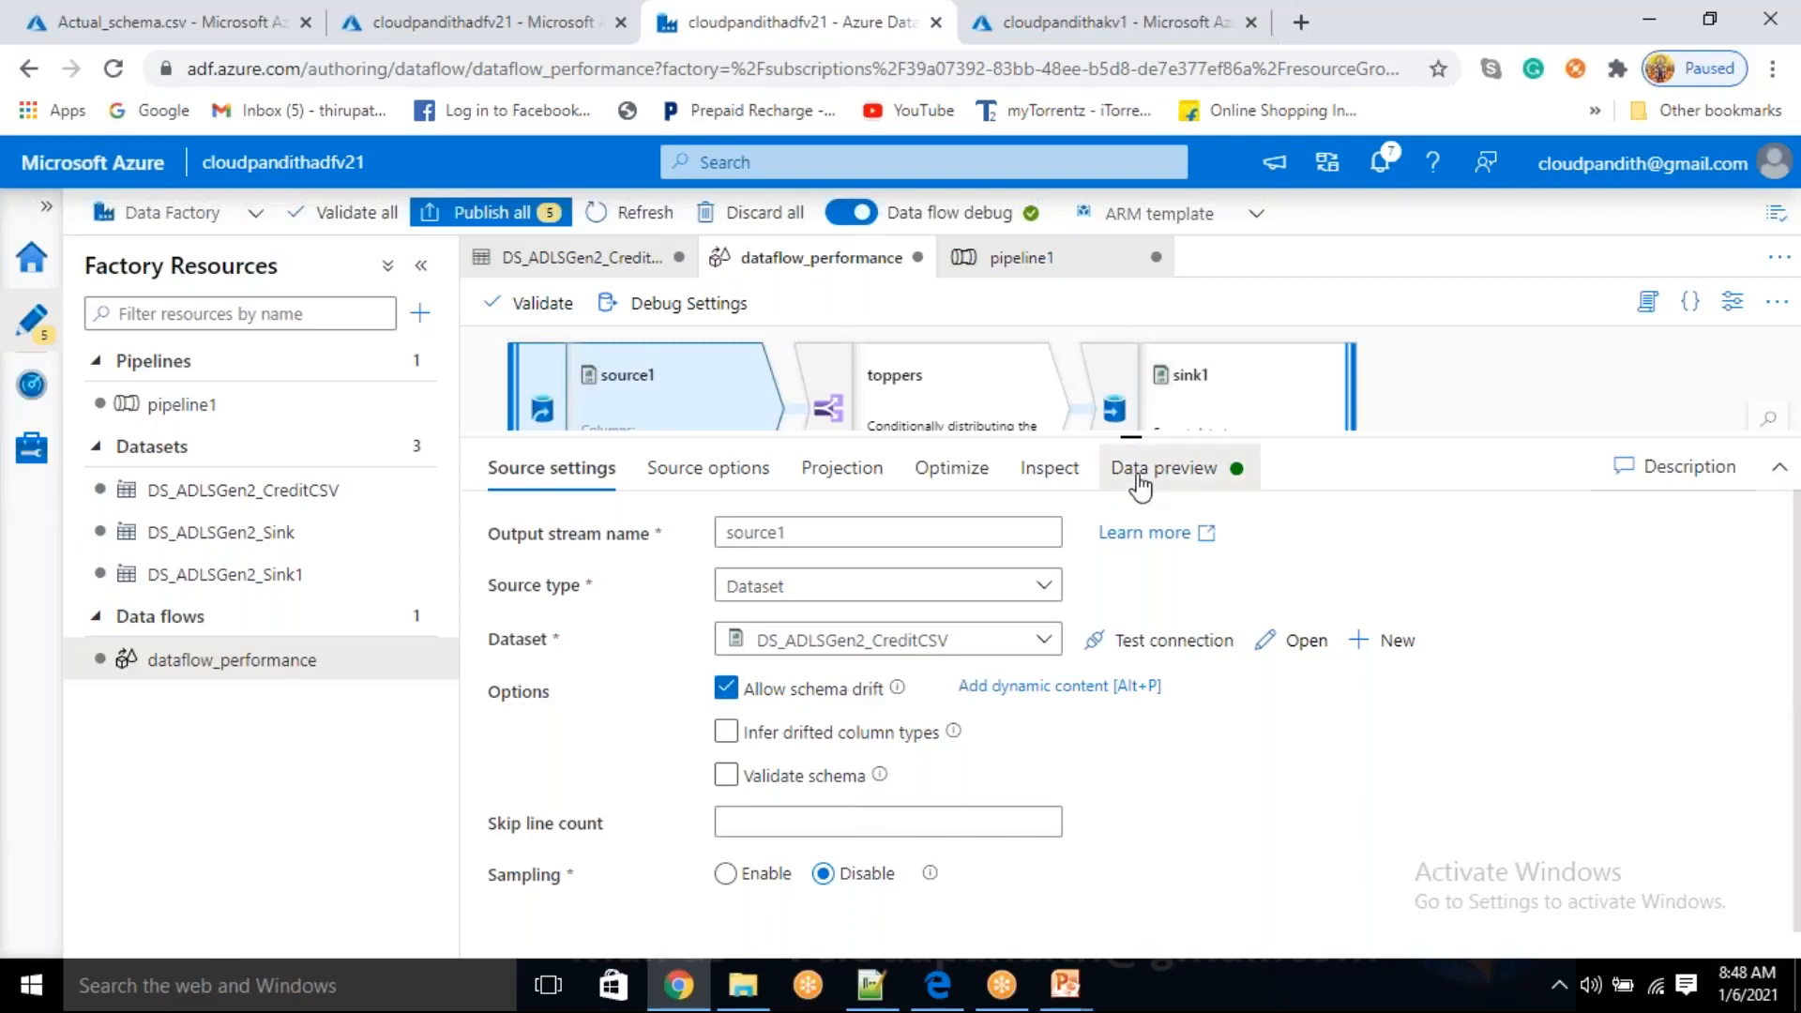
pyautogui.click(1139, 473)
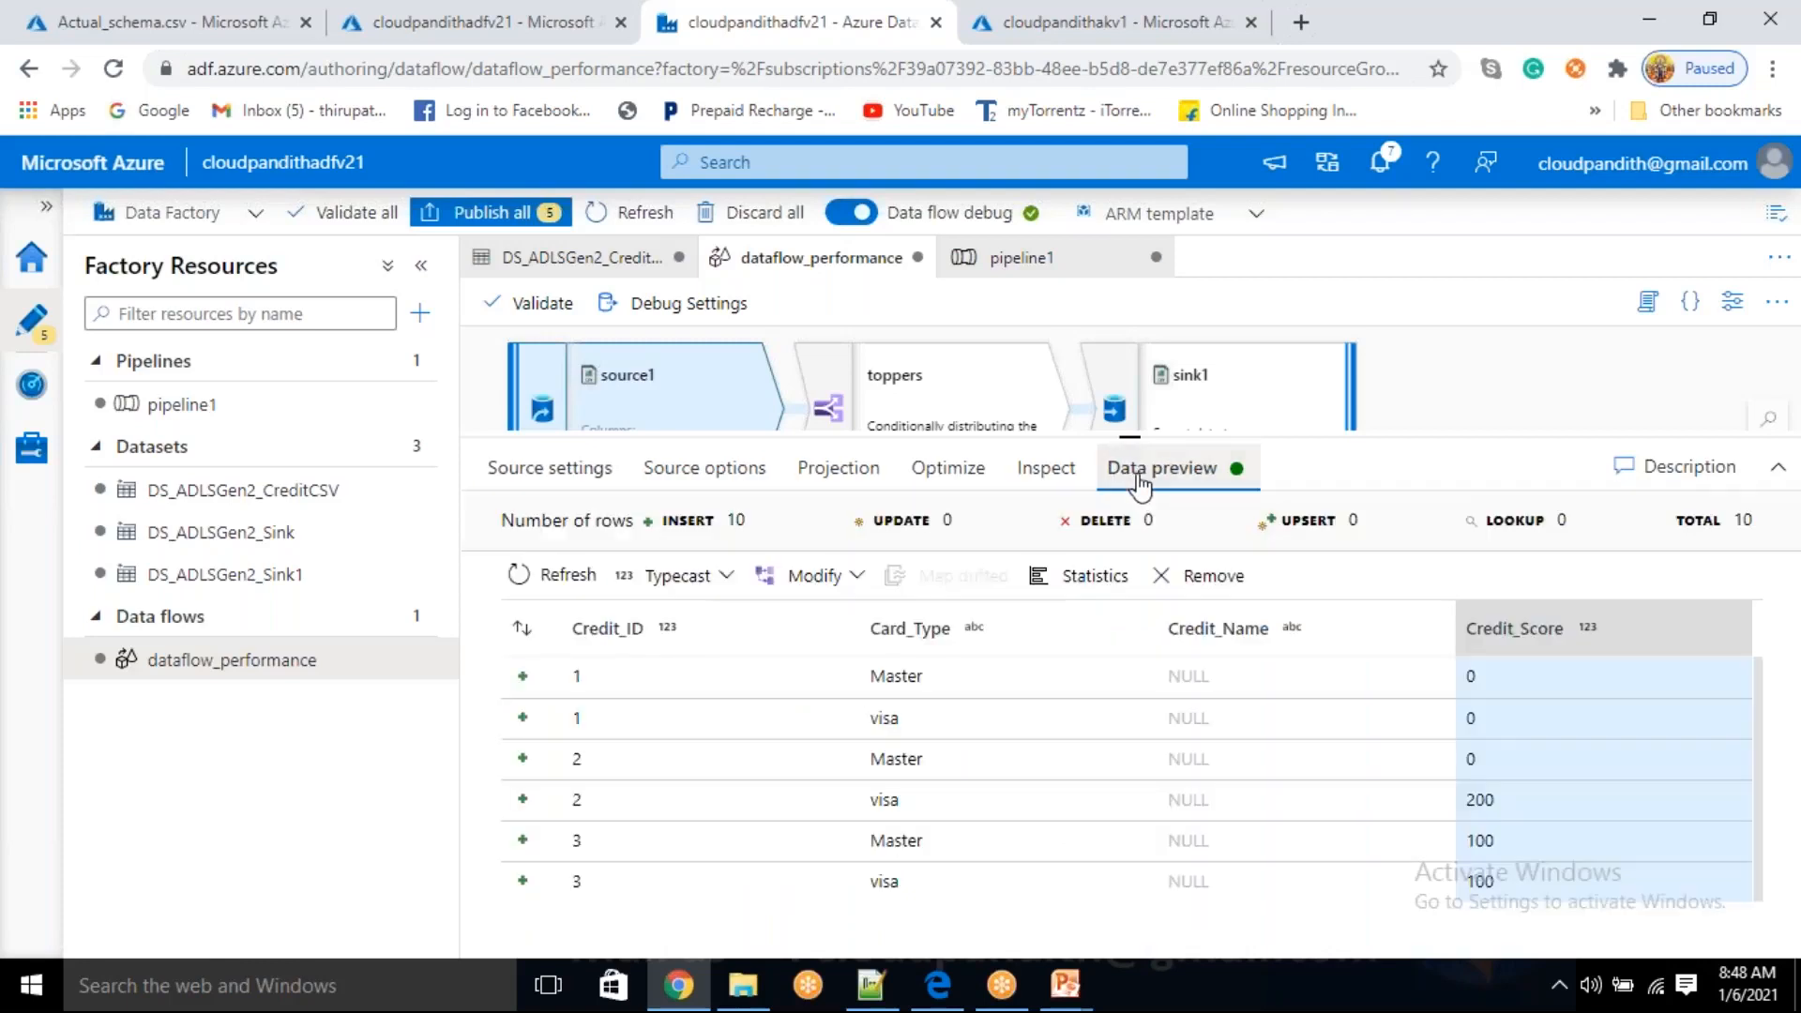
pyautogui.click(549, 575)
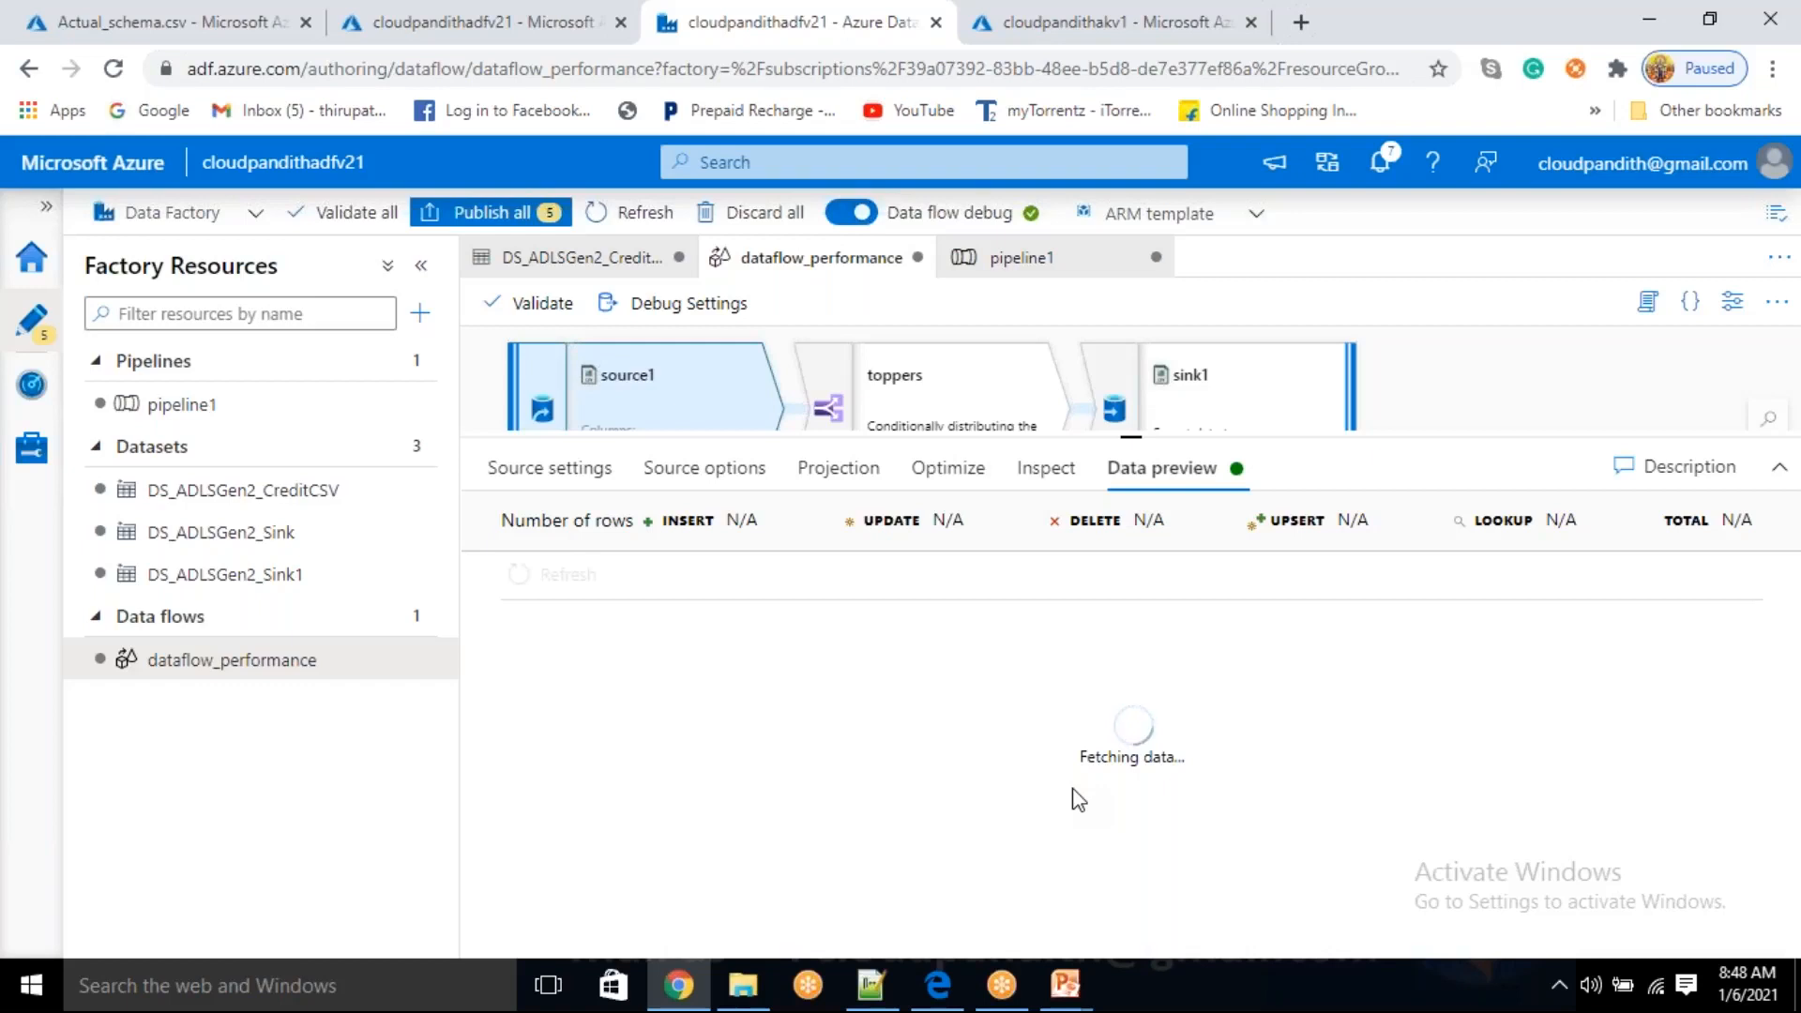
# - Disable Allow schema drift on source1, then refresh its data preview and examine the Credit_Score values
pyautogui.click(552, 468)
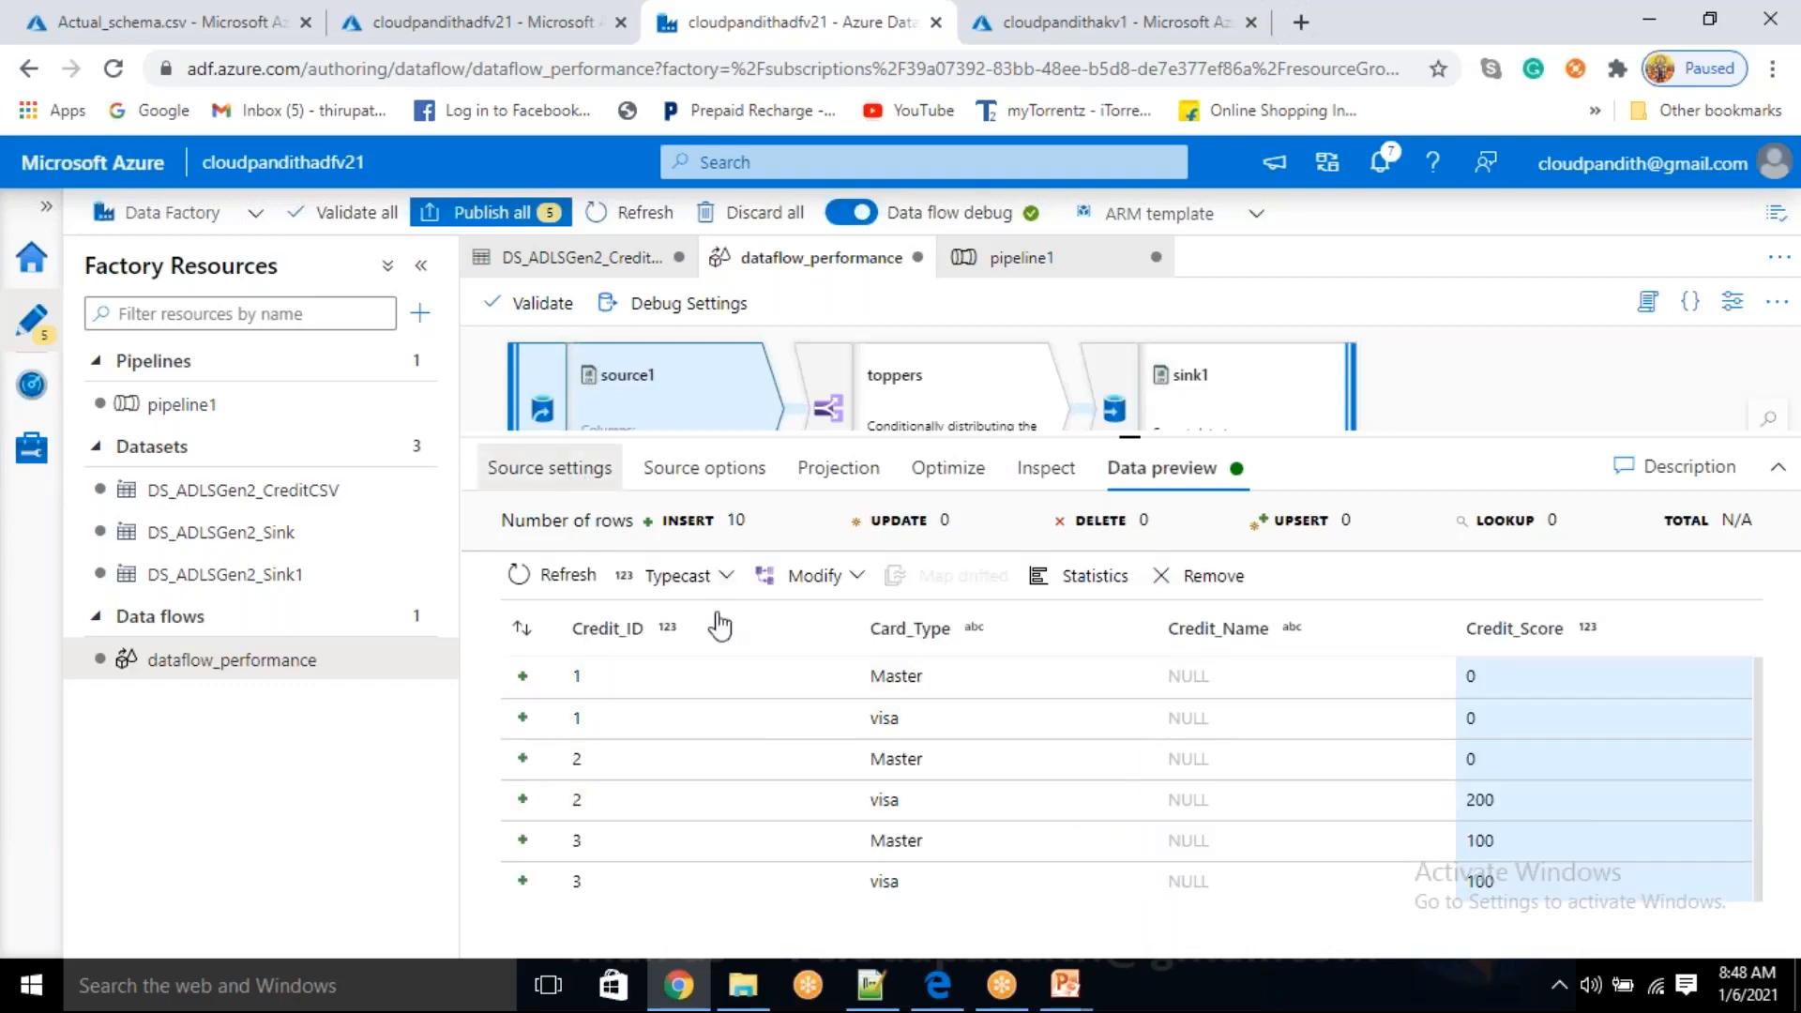
pyautogui.click(732, 687)
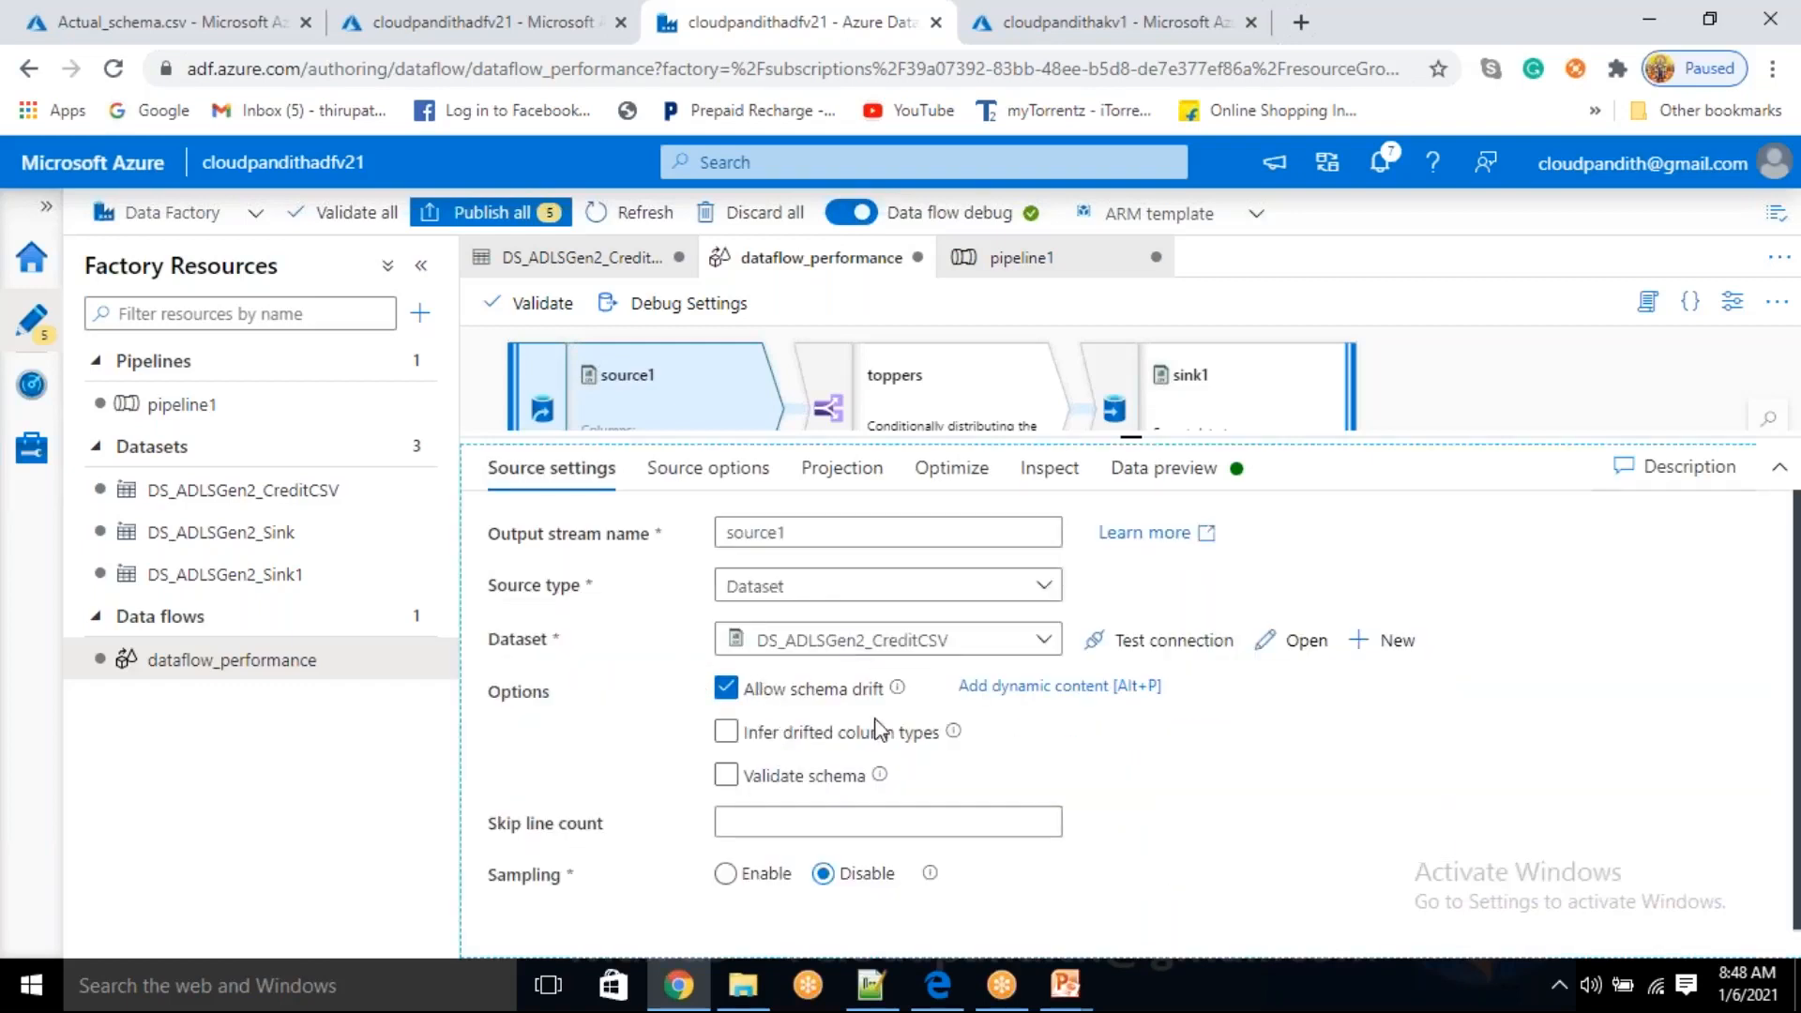
pyautogui.click(809, 699)
pyautogui.click(1163, 467)
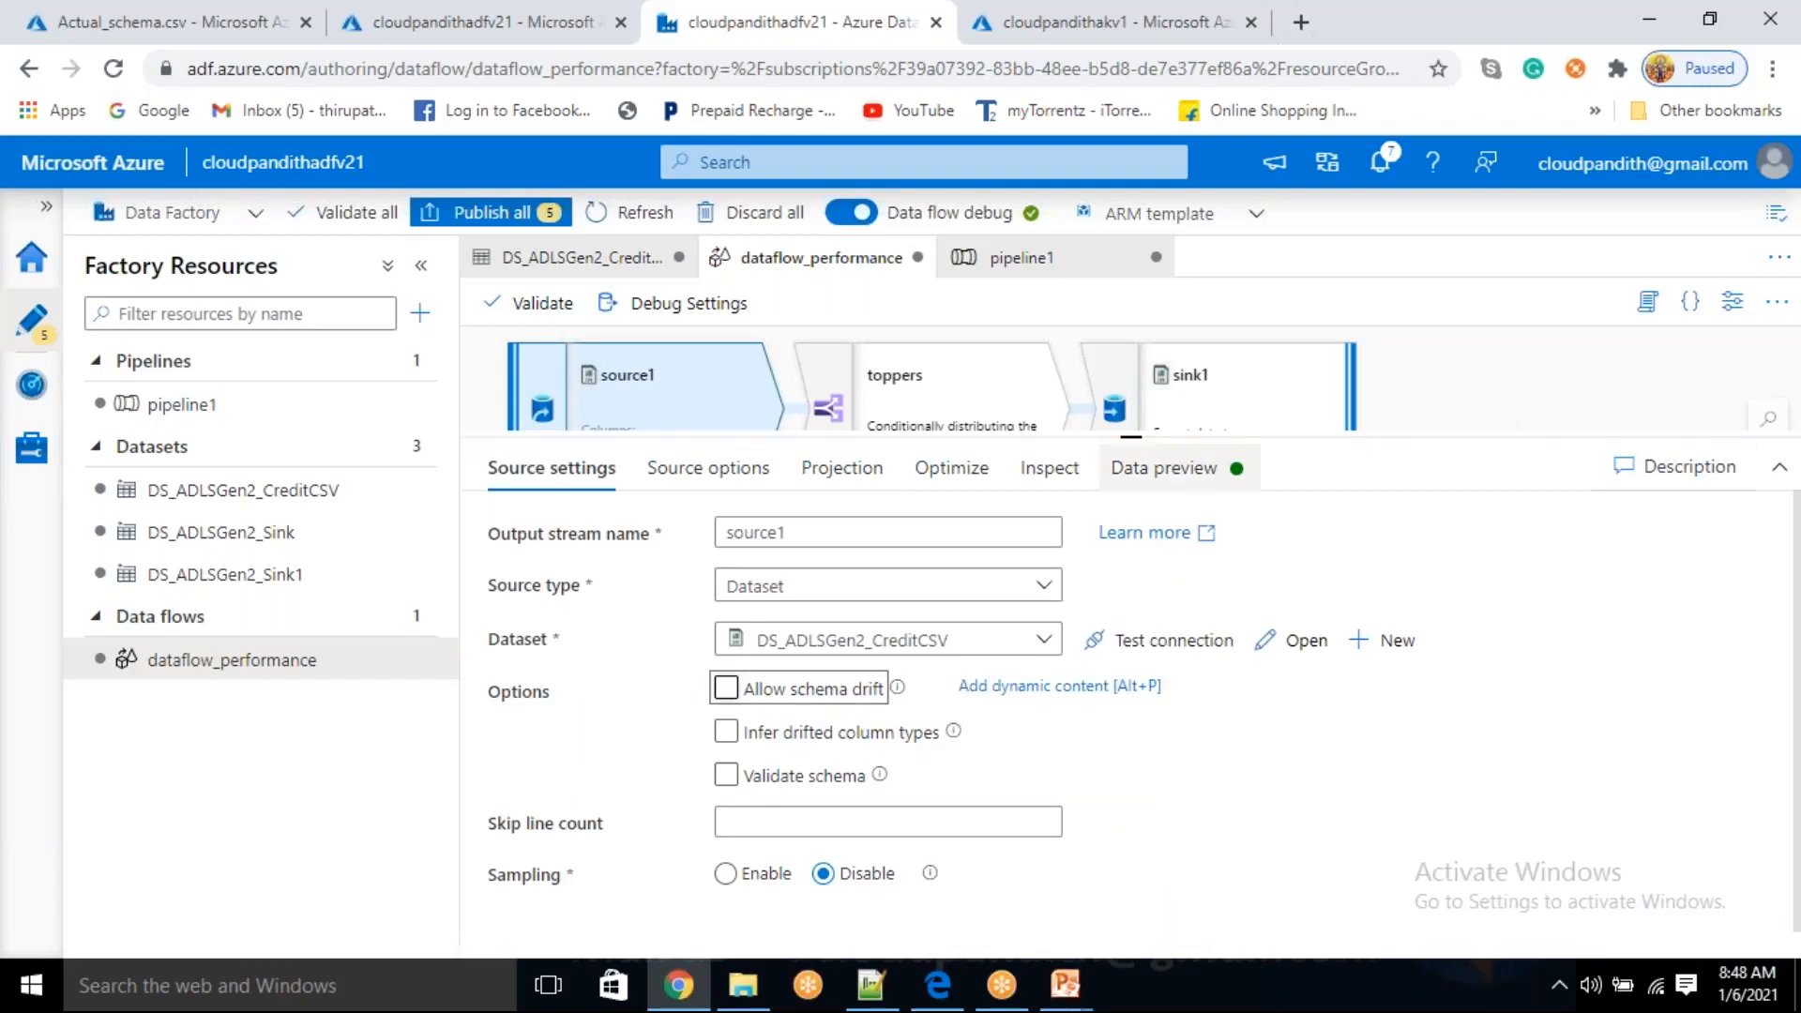
pyautogui.click(564, 574)
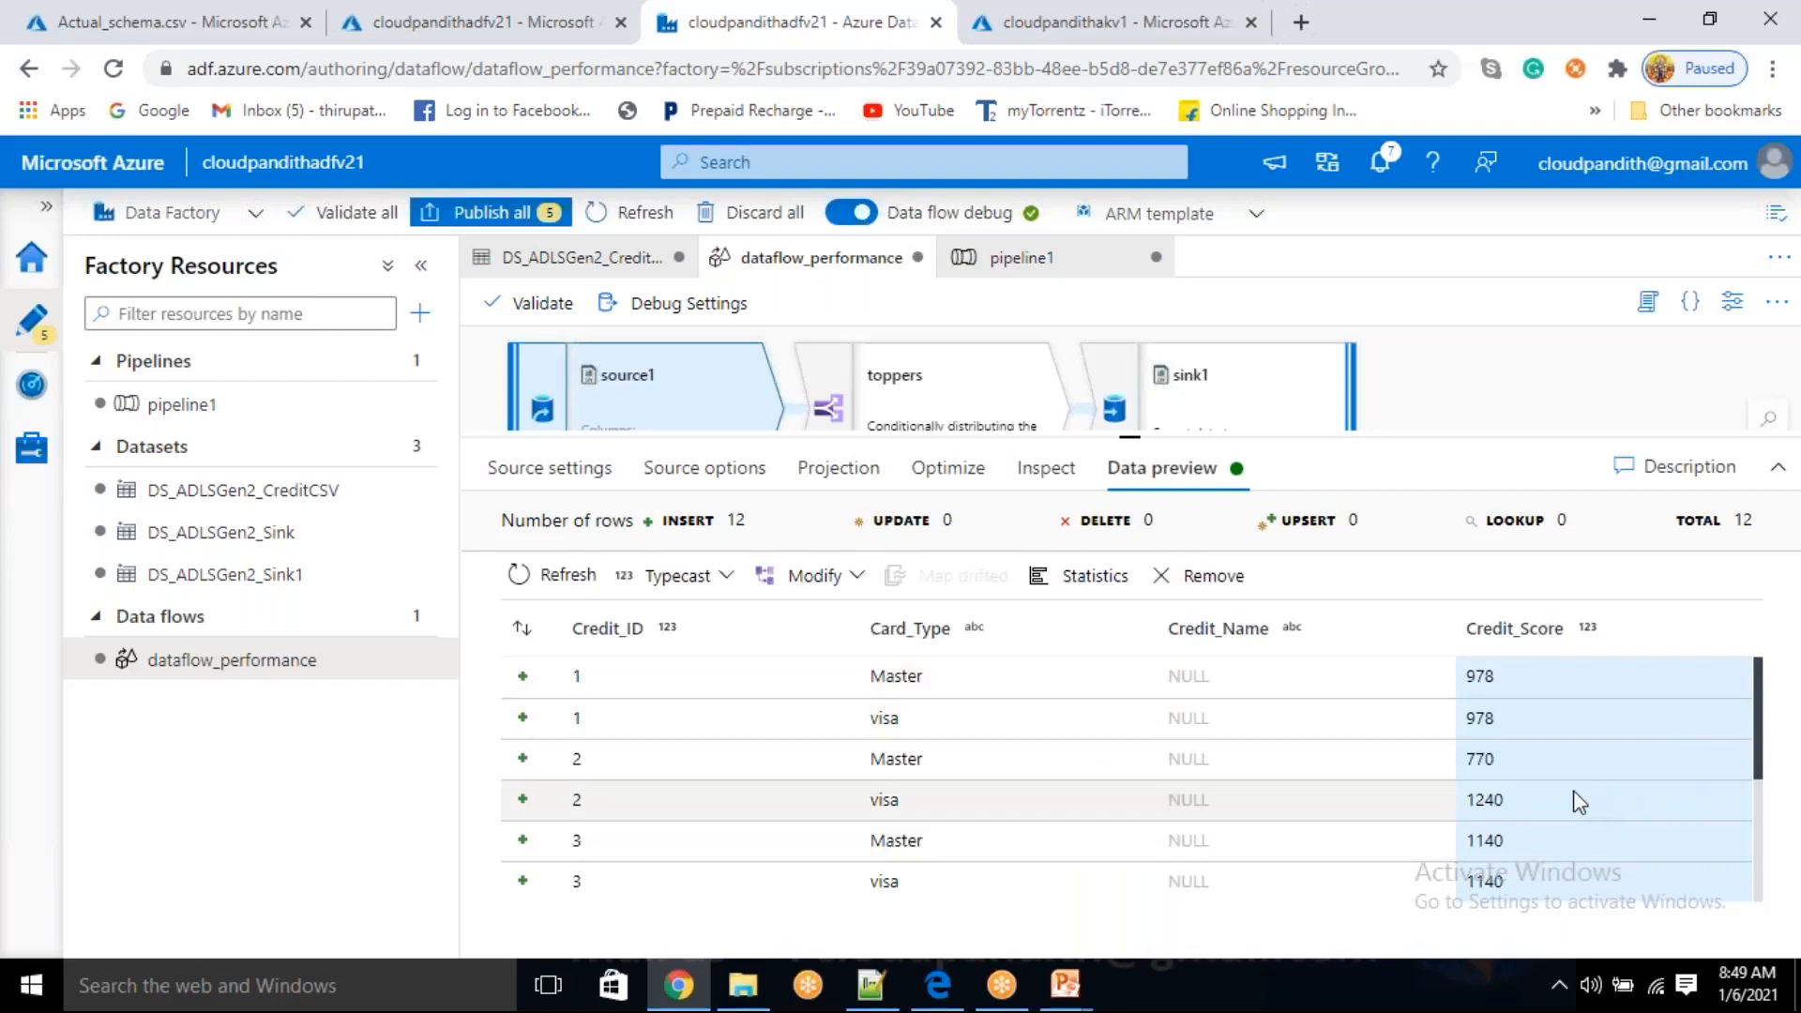
pyautogui.scroll(-3, 1576, 798)
pyautogui.scroll(3, 1576, 798)
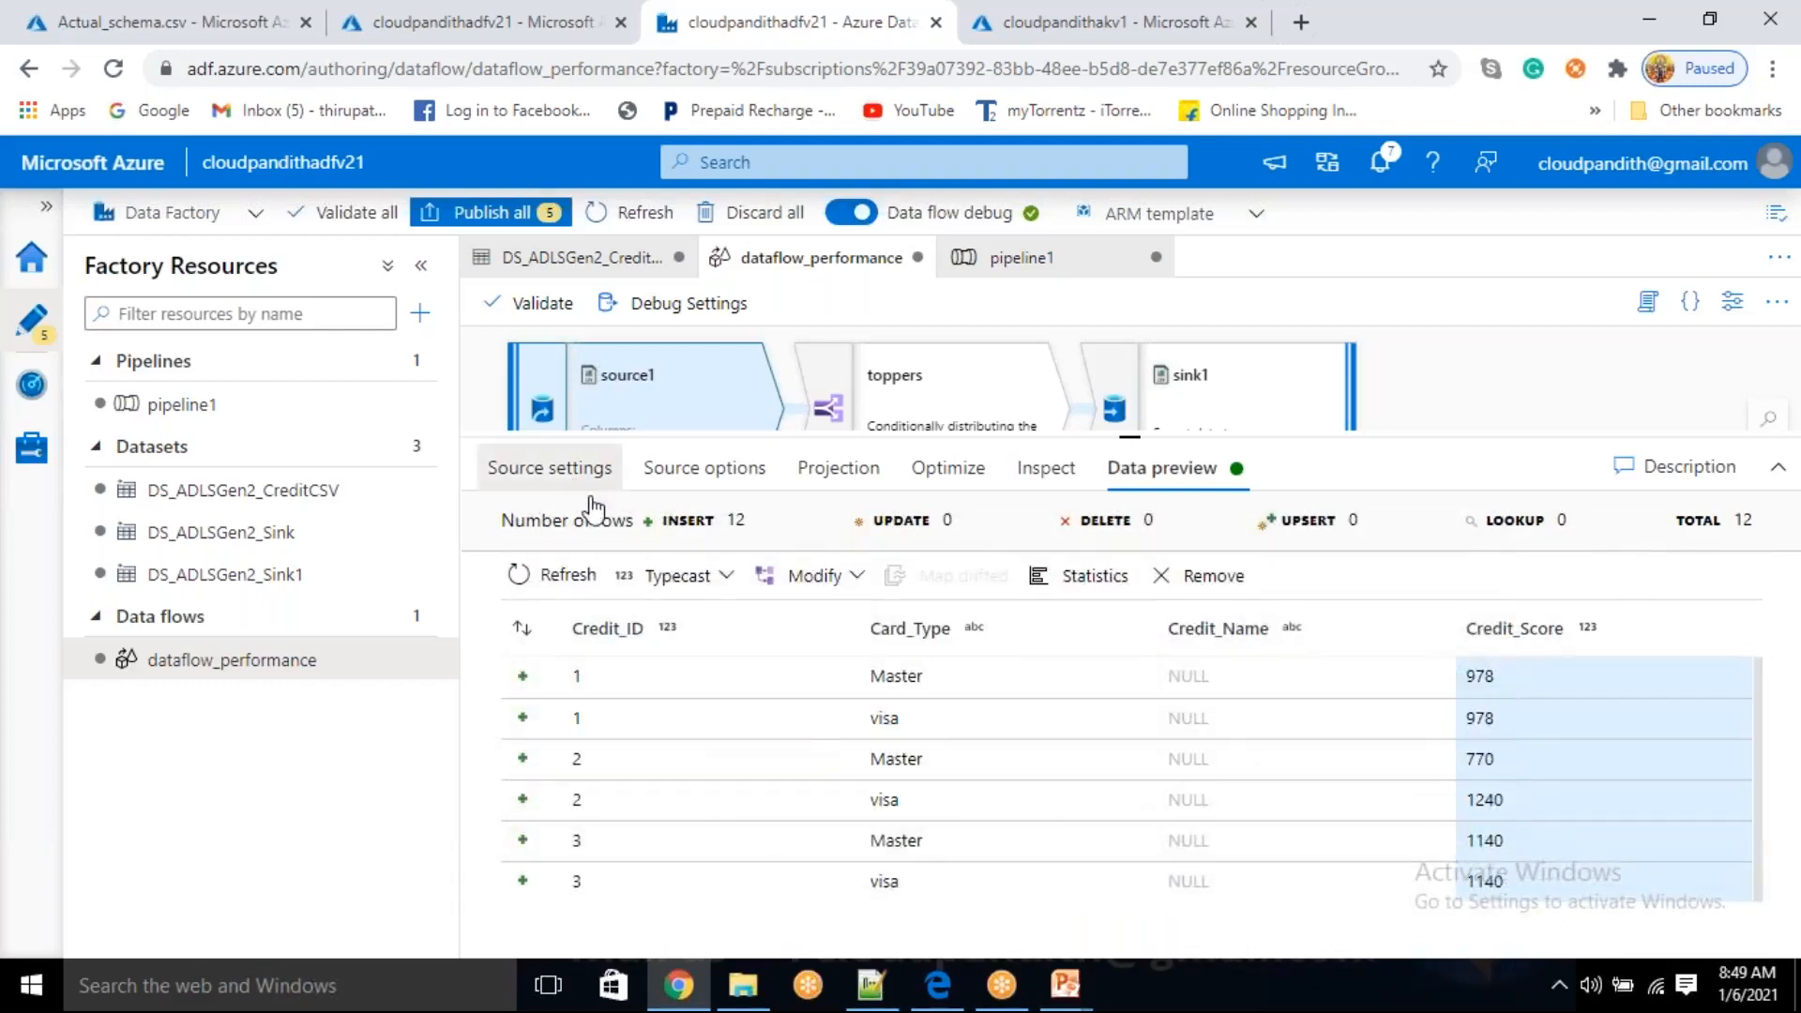
# - Re-enable Allow schema drift on source1, refresh its data preview and examine the drifted bonus column
pyautogui.click(550, 467)
pyautogui.click(725, 690)
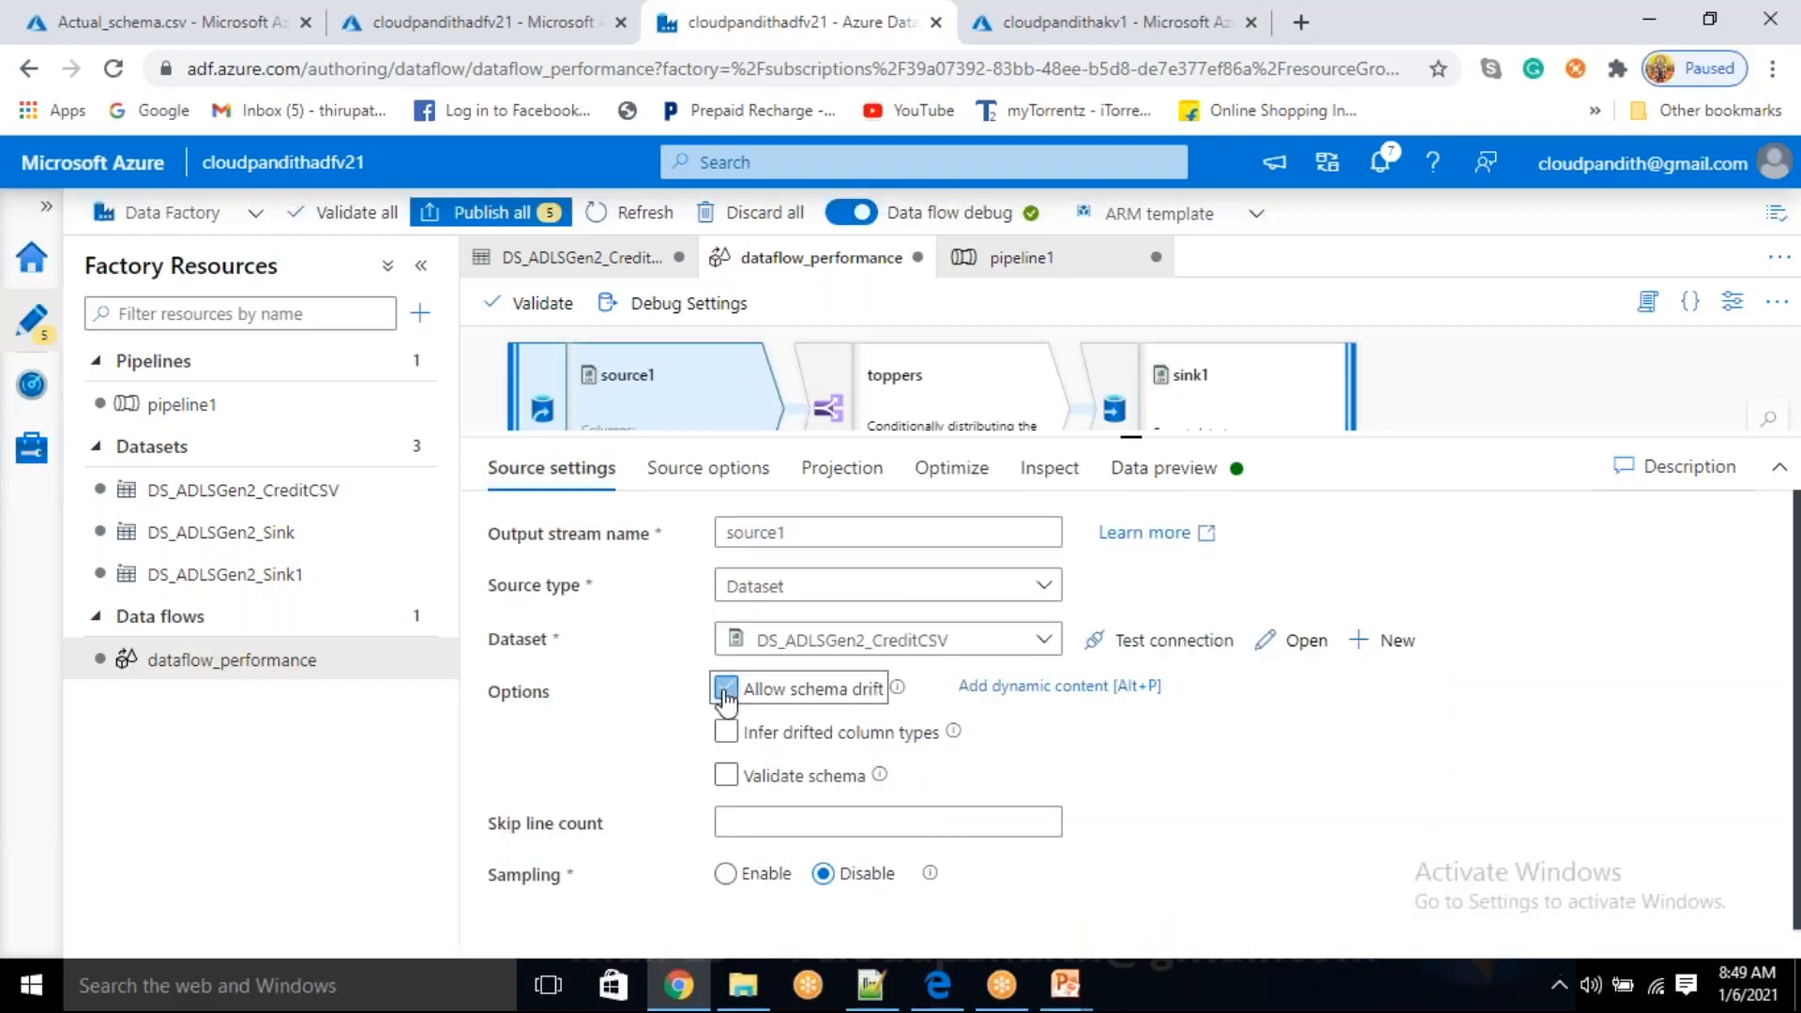
pyautogui.click(1166, 469)
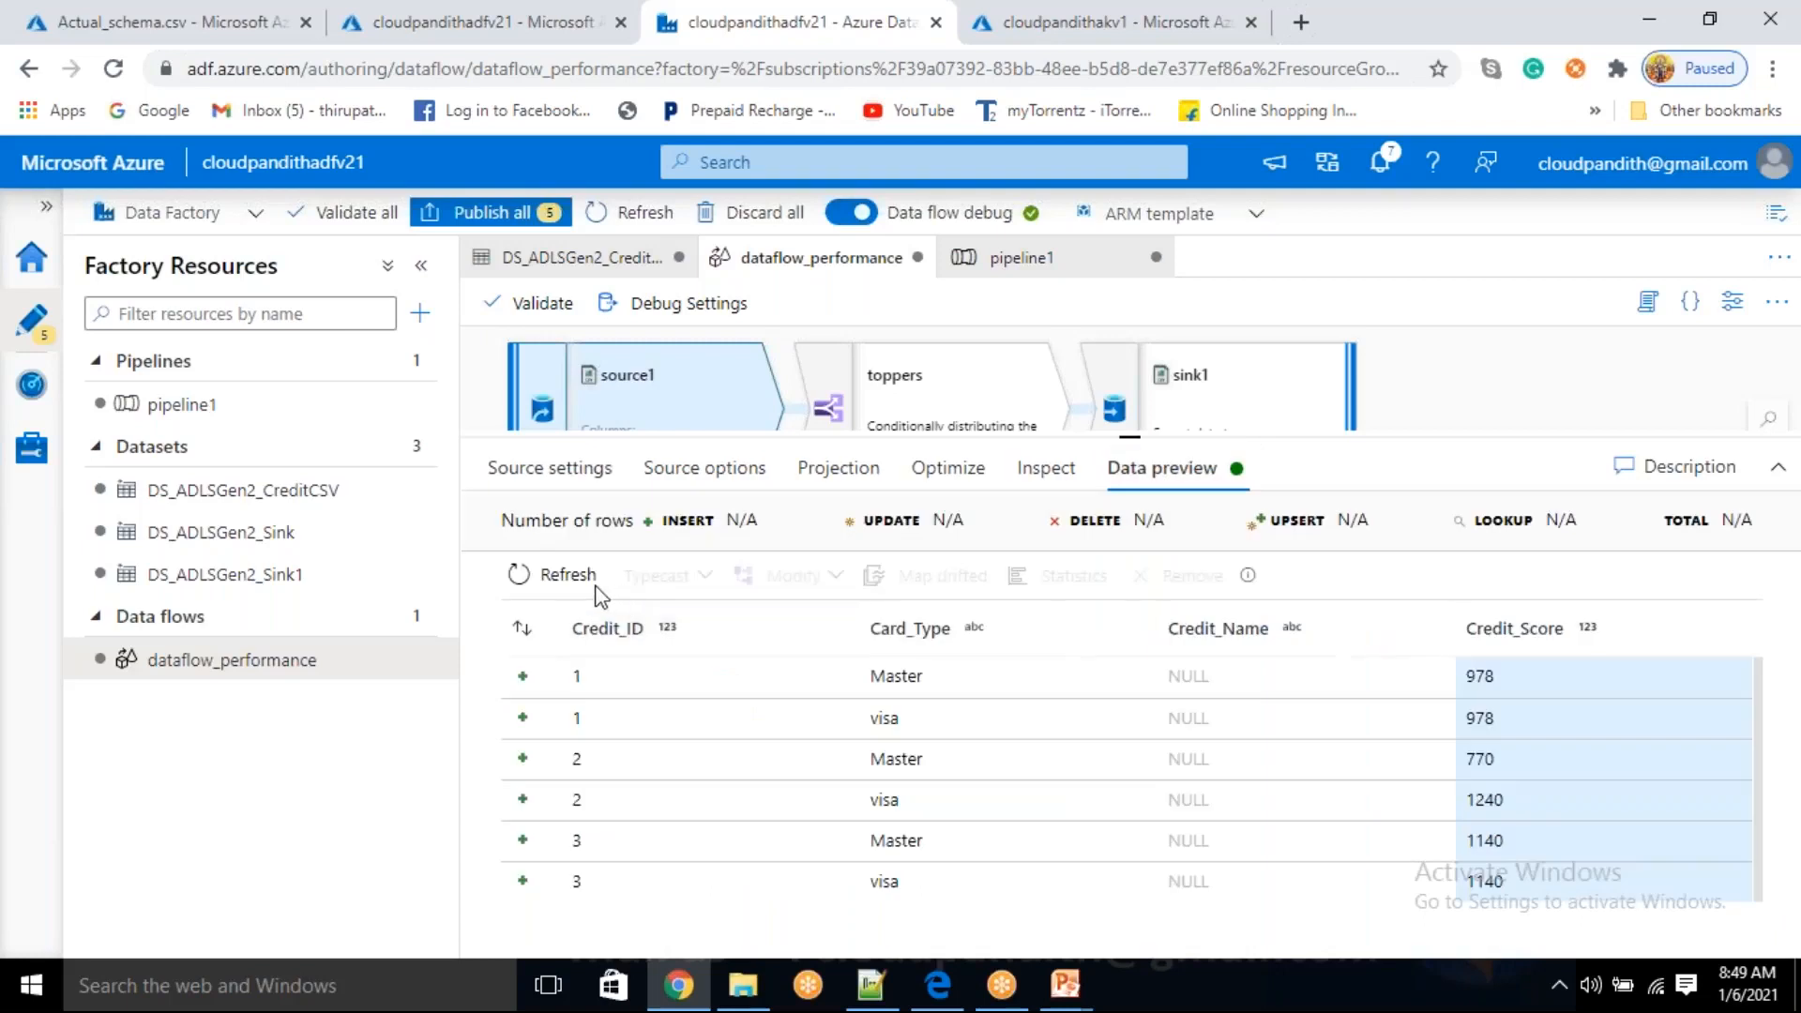
pyautogui.click(580, 574)
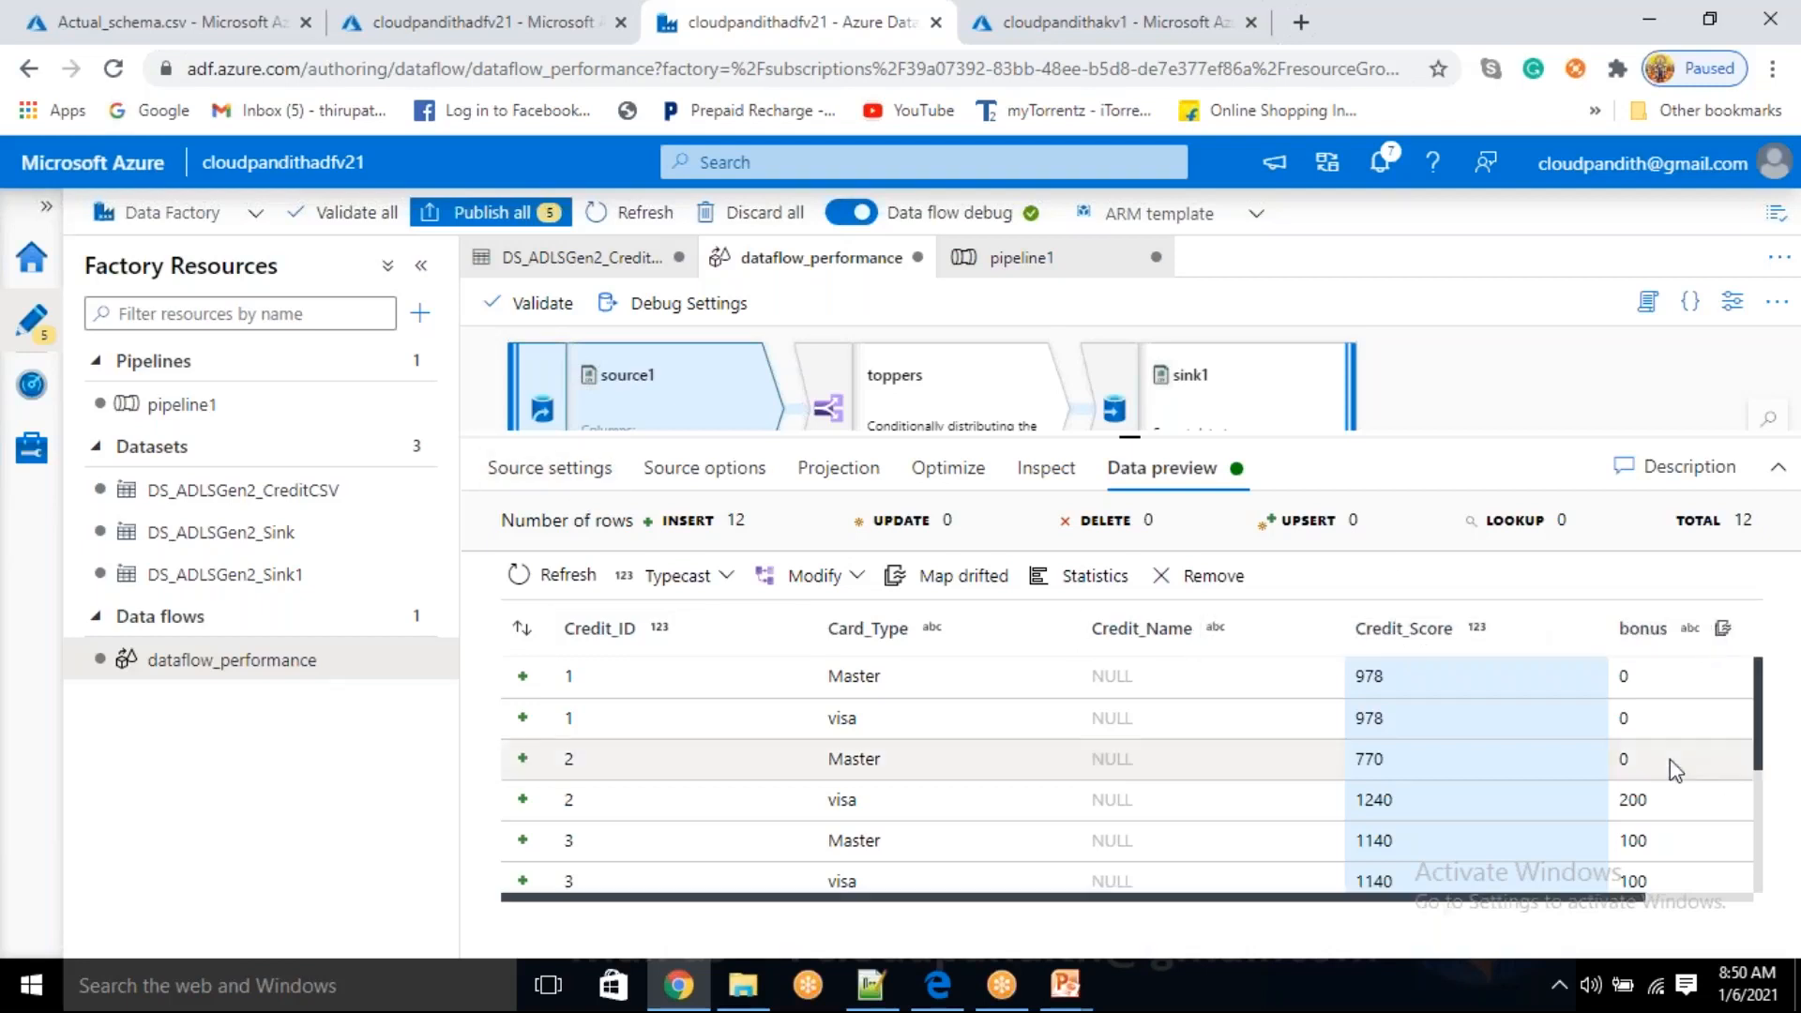
pyautogui.scroll(-3, 1641, 713)
pyautogui.scroll(3, 1661, 744)
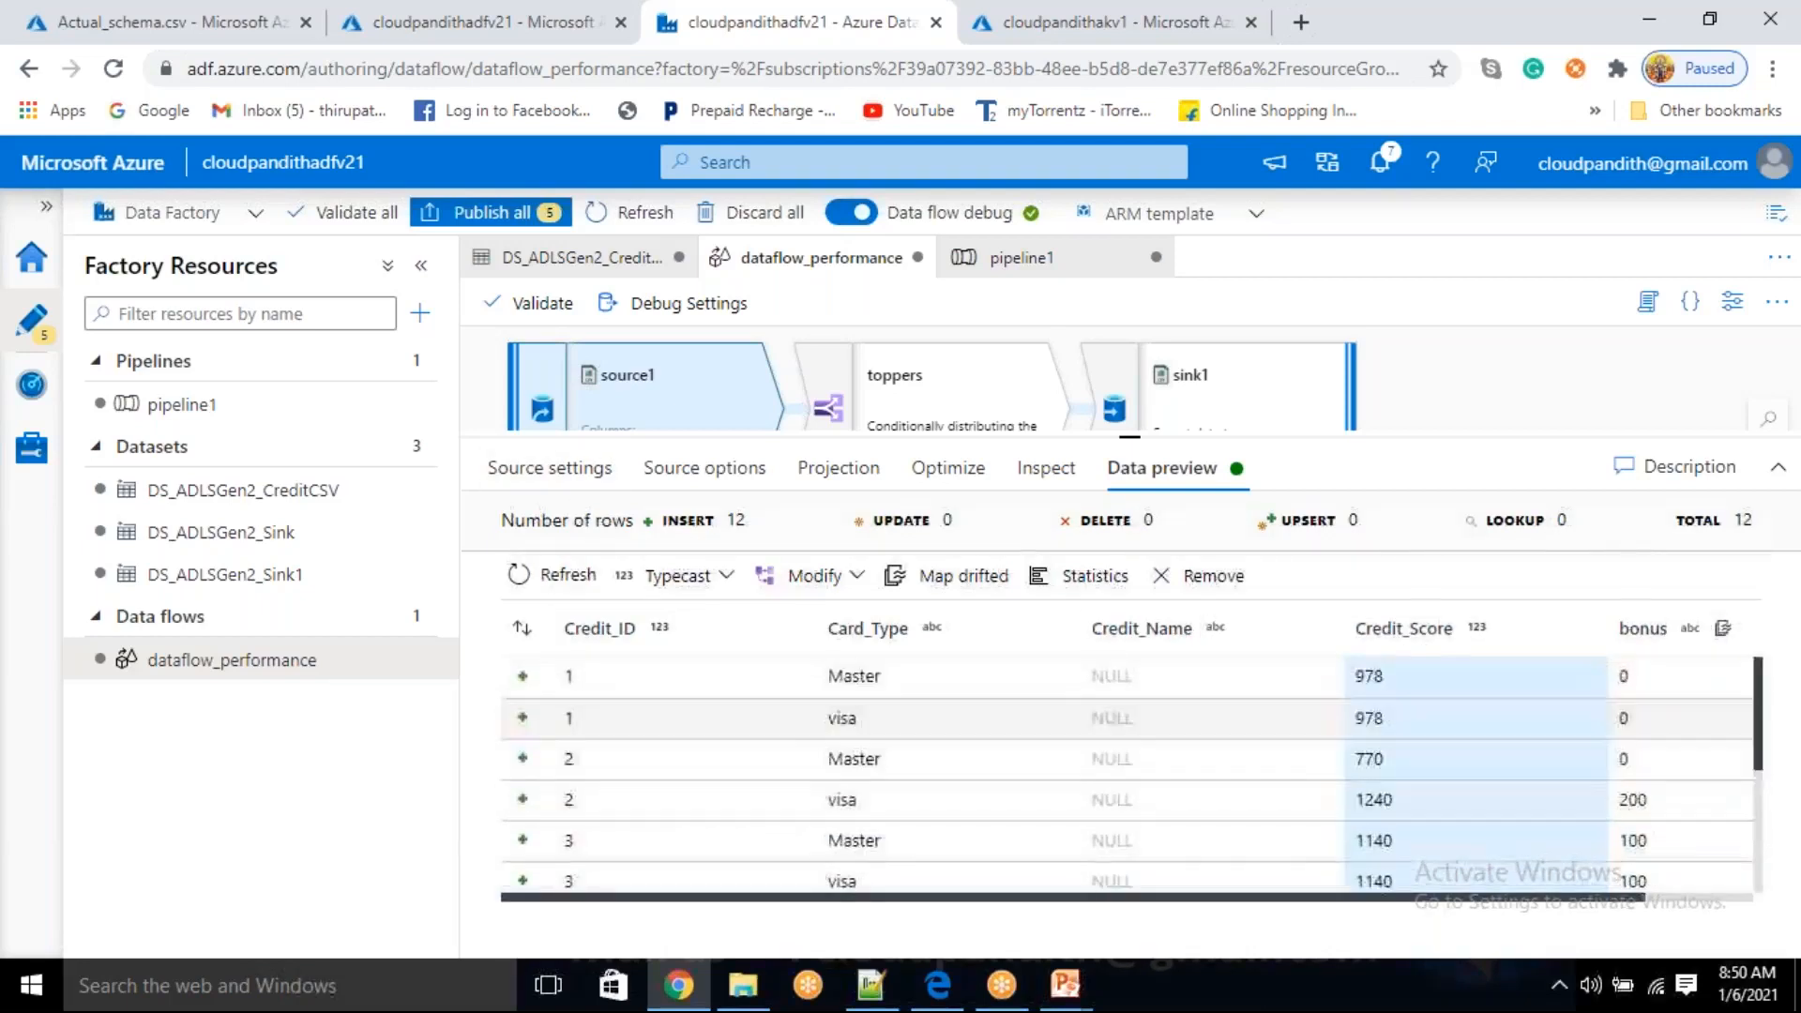
# - Enable Infer drifted column types on source1, then refresh its data preview and check the bonus column's data type
pyautogui.click(584, 470)
pyautogui.click(726, 733)
pyautogui.click(1154, 474)
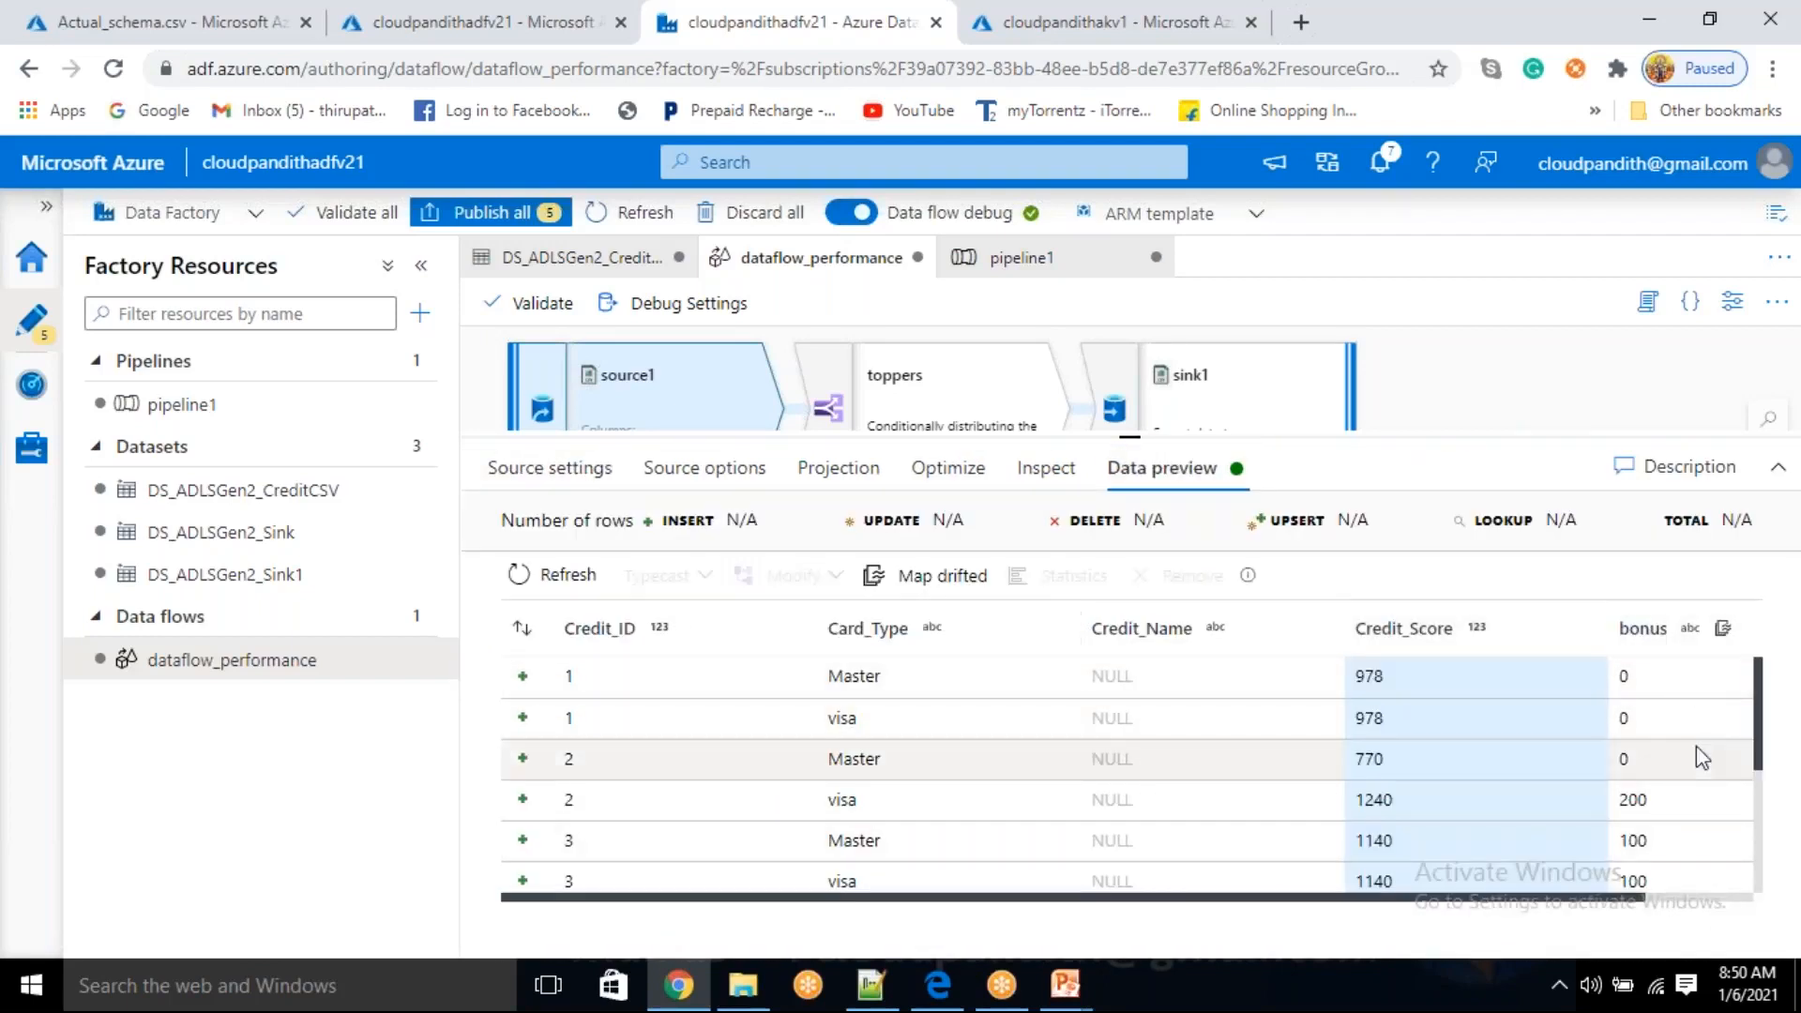
pyautogui.click(567, 575)
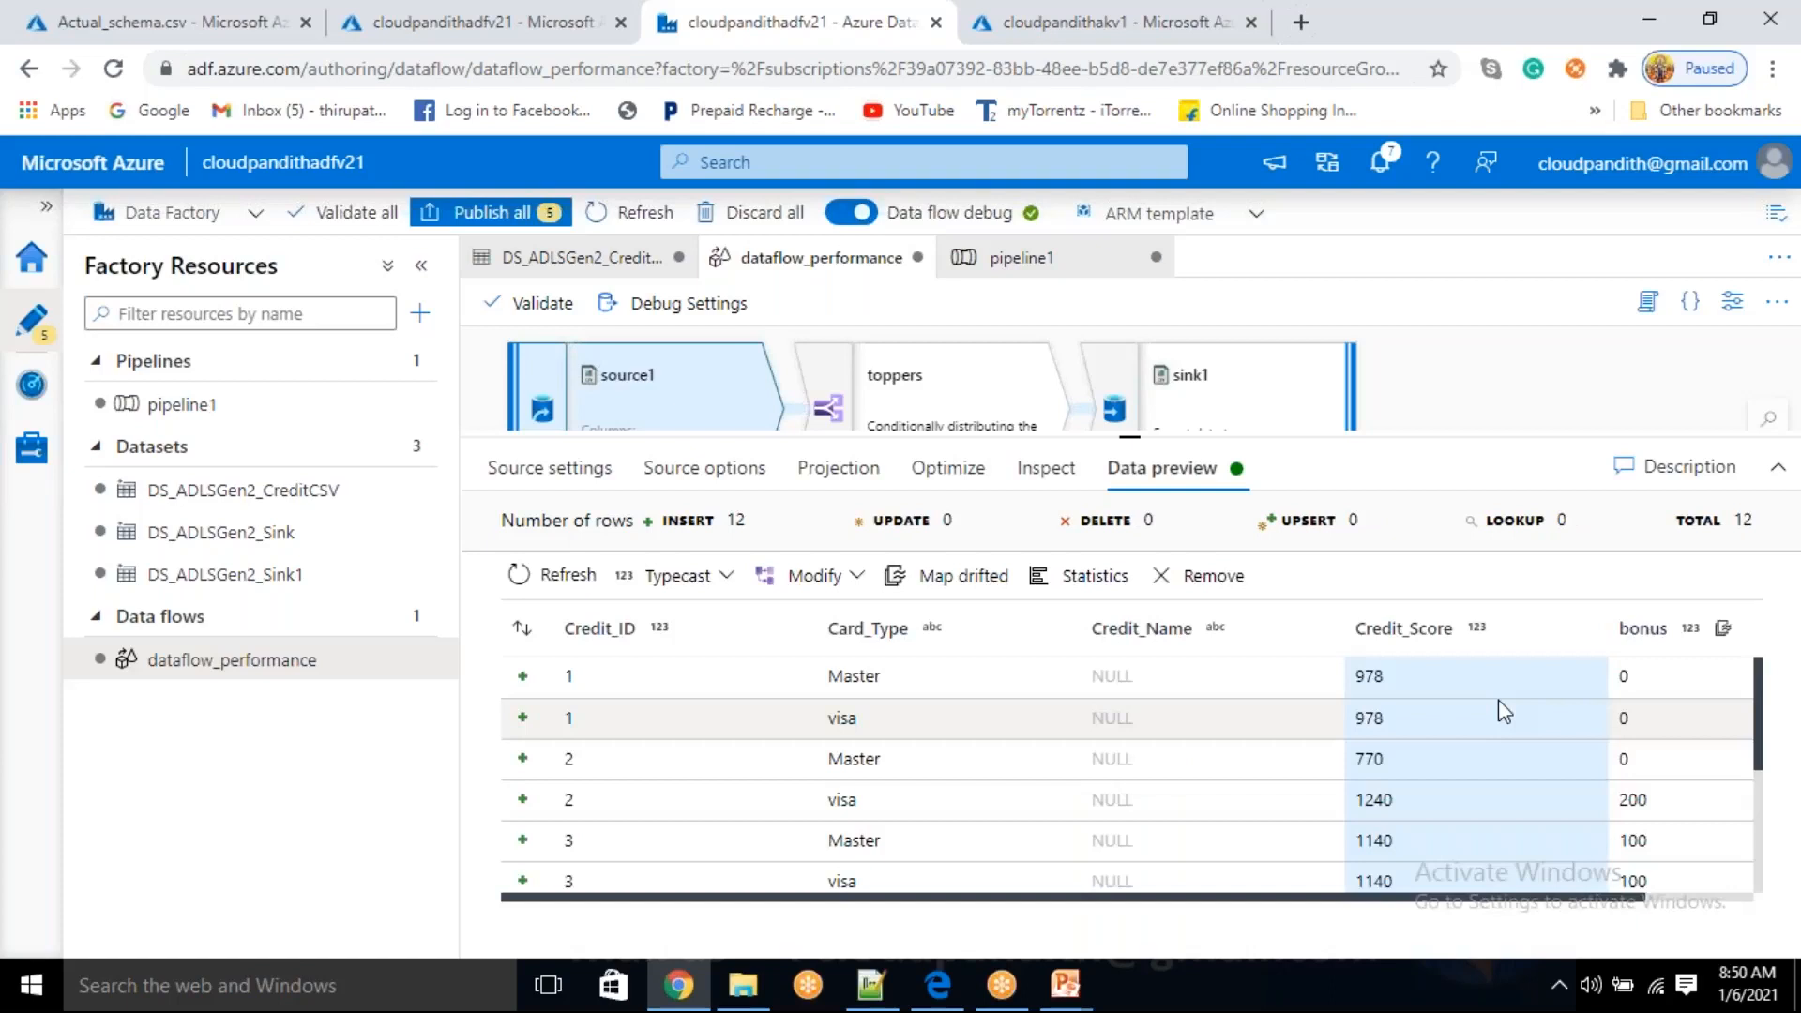
pyautogui.moveTo(1720, 628)
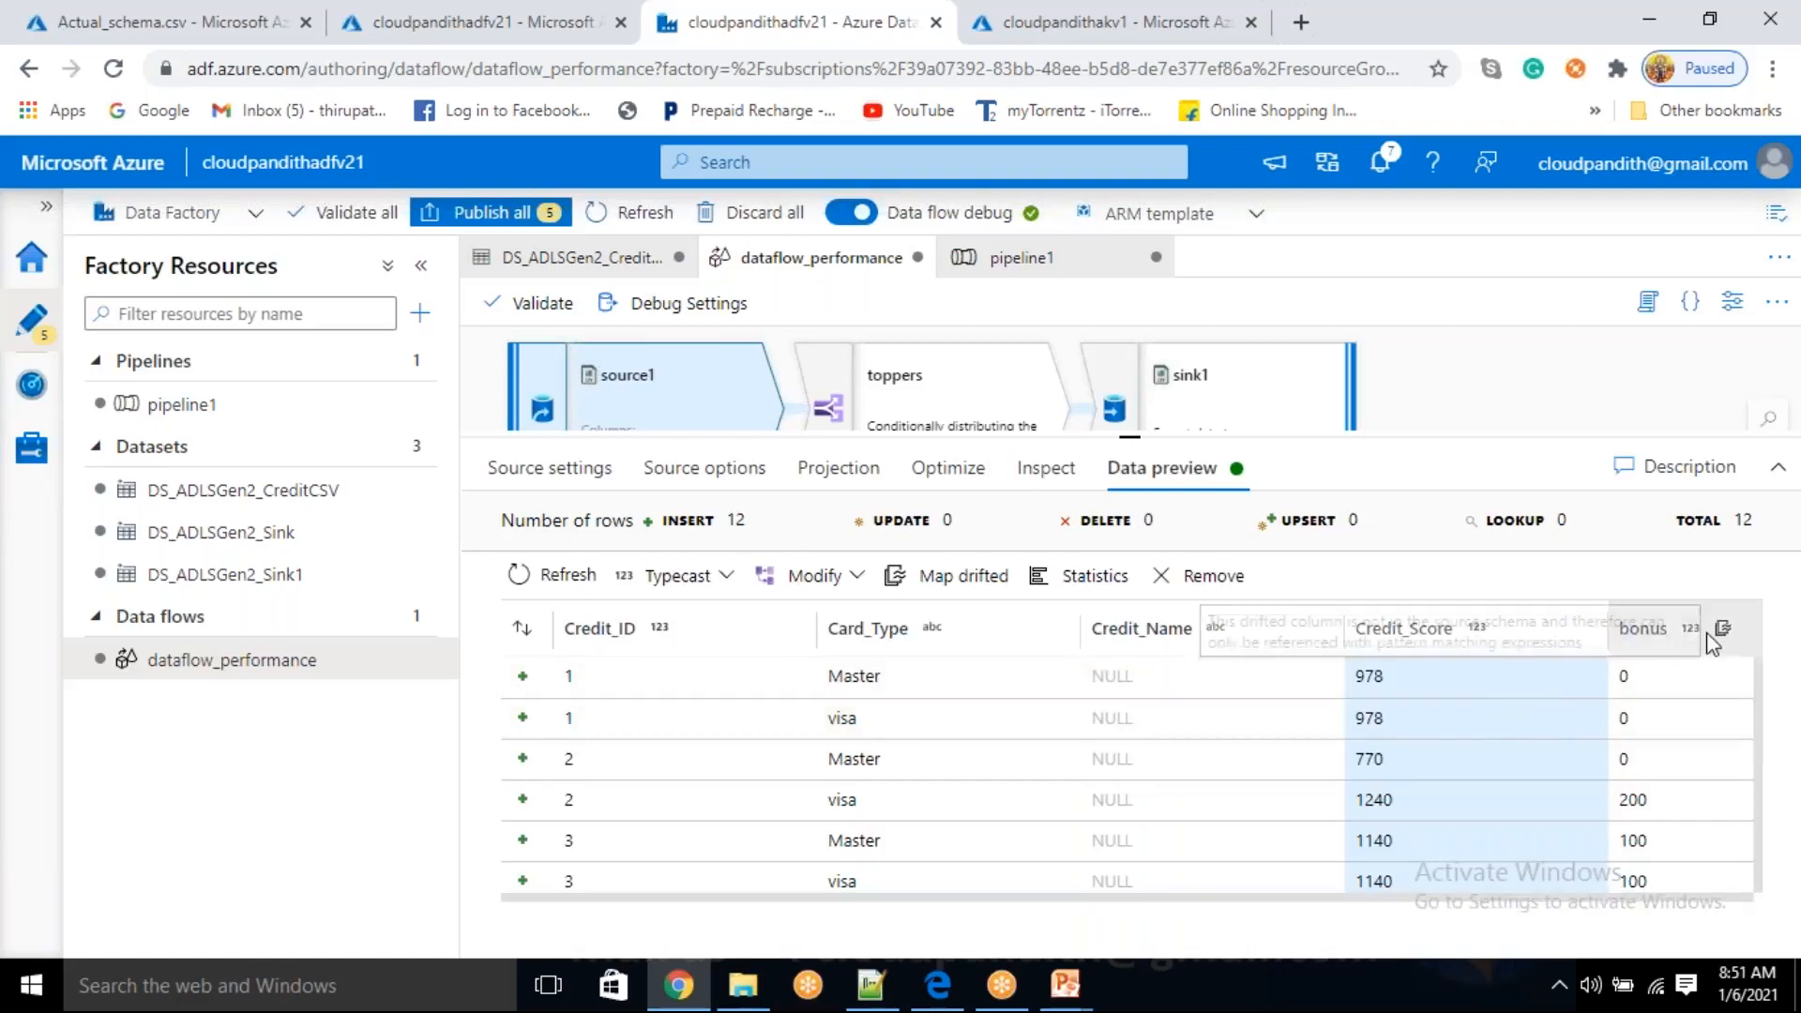
pyautogui.scroll(-2, 1695, 699)
pyautogui.scroll(2, 1691, 686)
pyautogui.scroll(-2, 1689, 656)
pyautogui.scroll(3, 1670, 708)
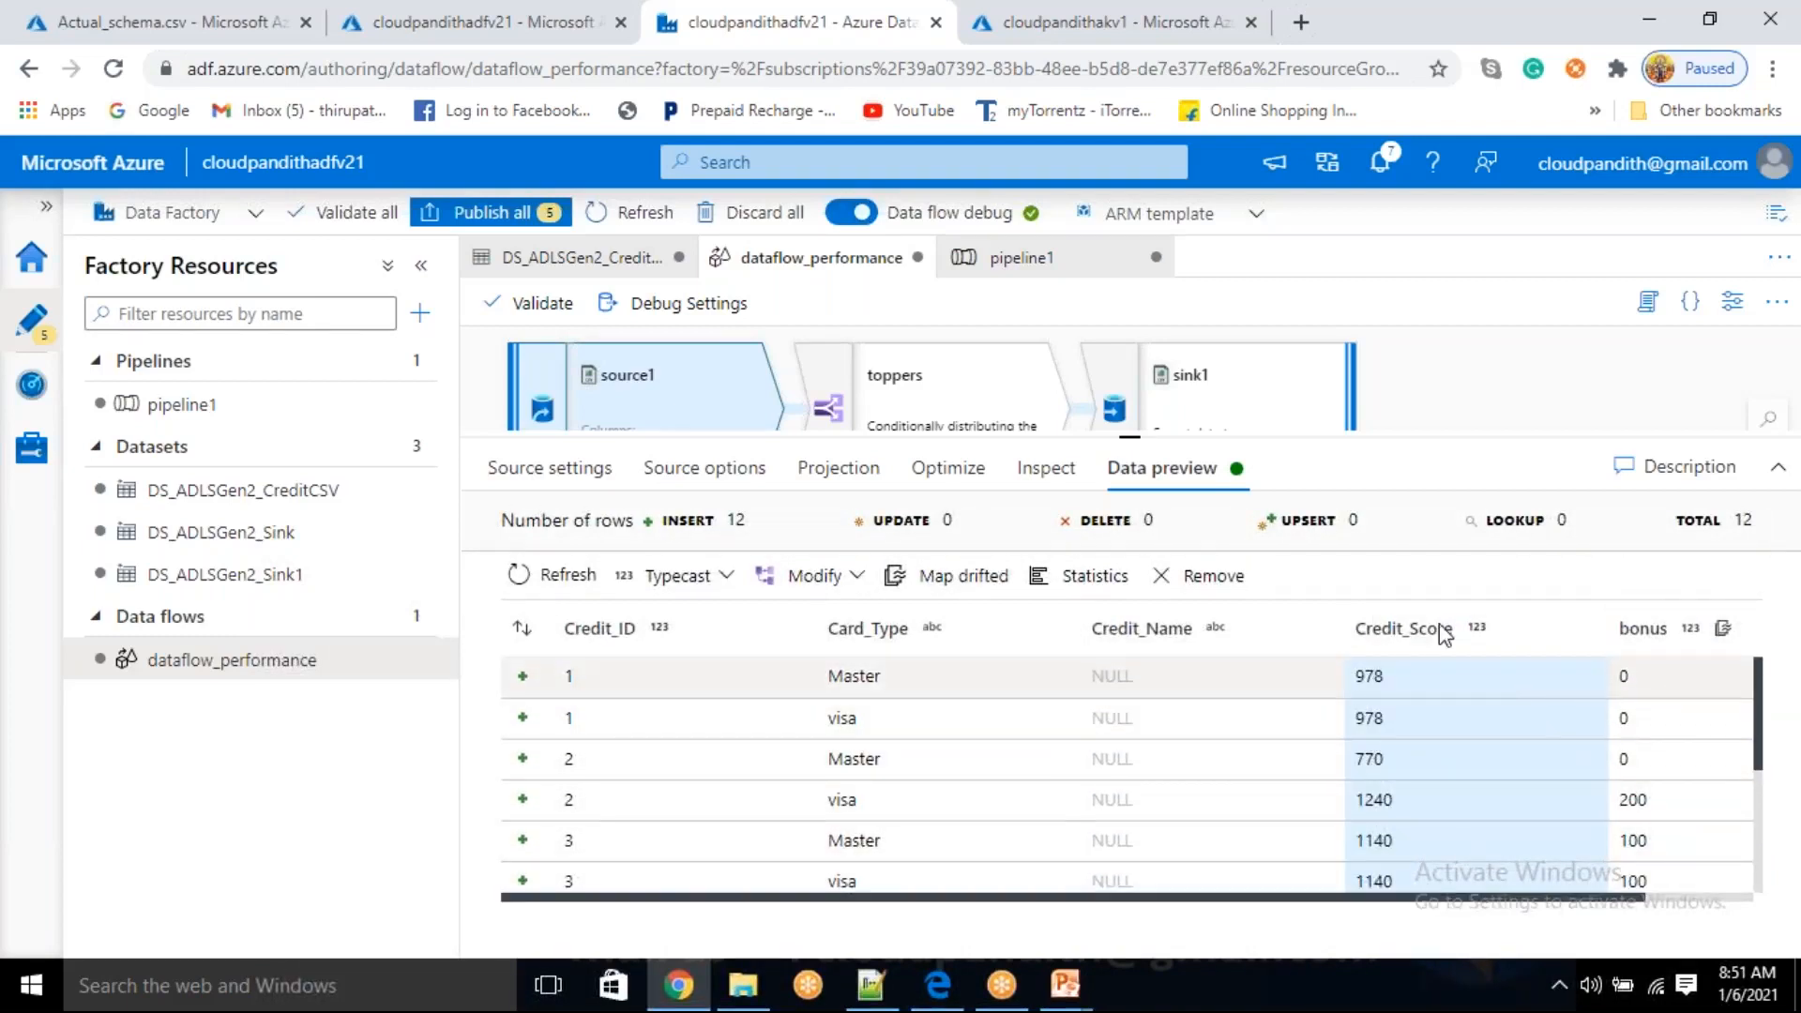
# - Compare source1's schema drift, type inference and schema validation options with its data preview, and enlarge the data flow diagram area
pyautogui.click(553, 468)
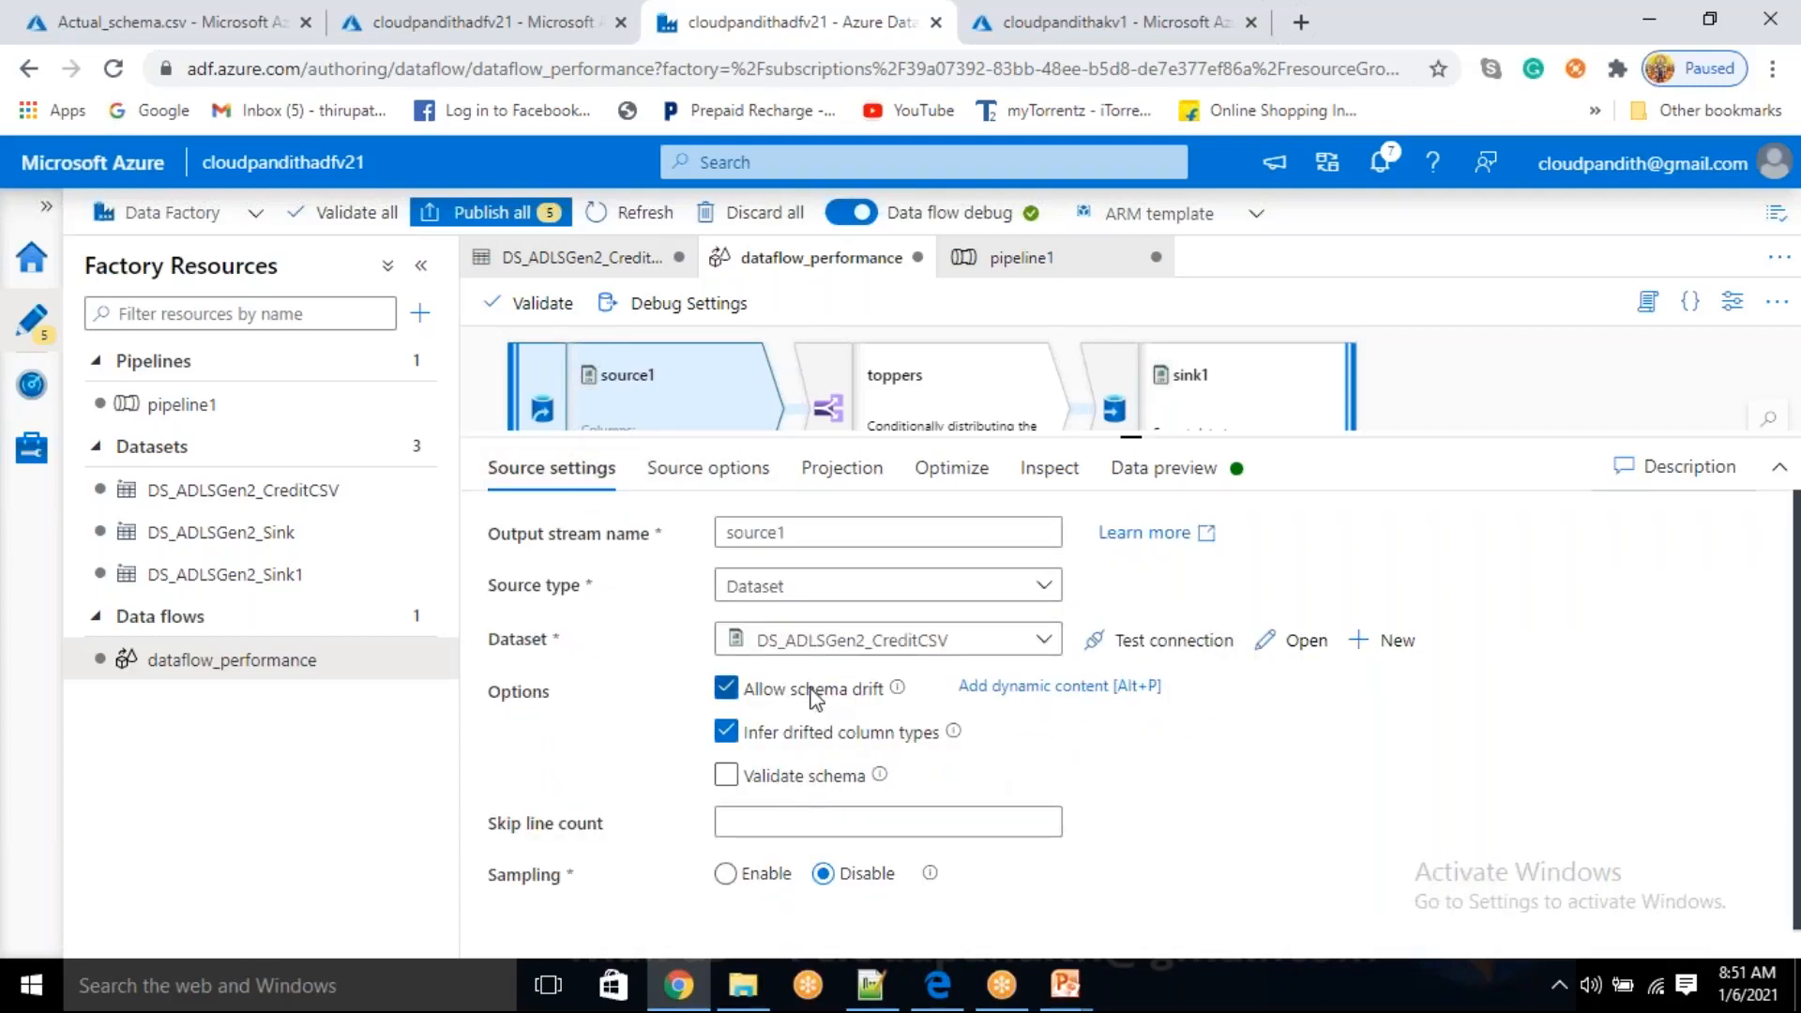
pyautogui.click(1196, 474)
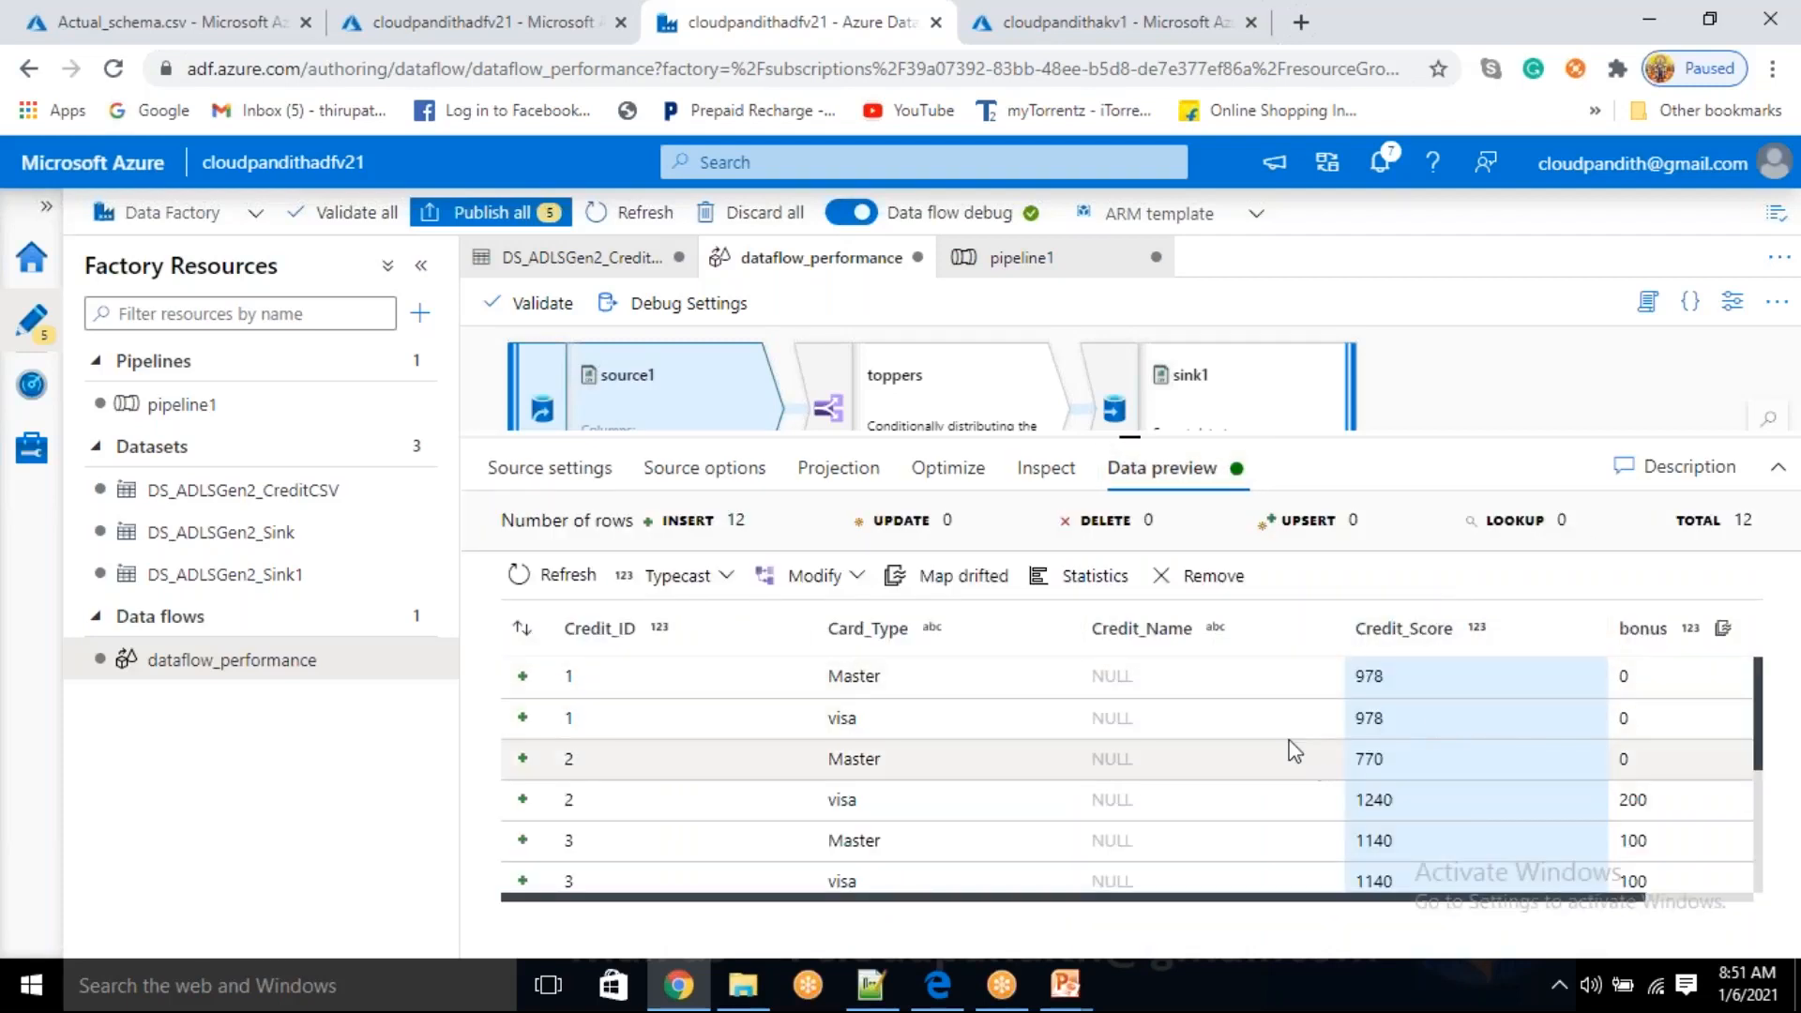
pyautogui.click(567, 472)
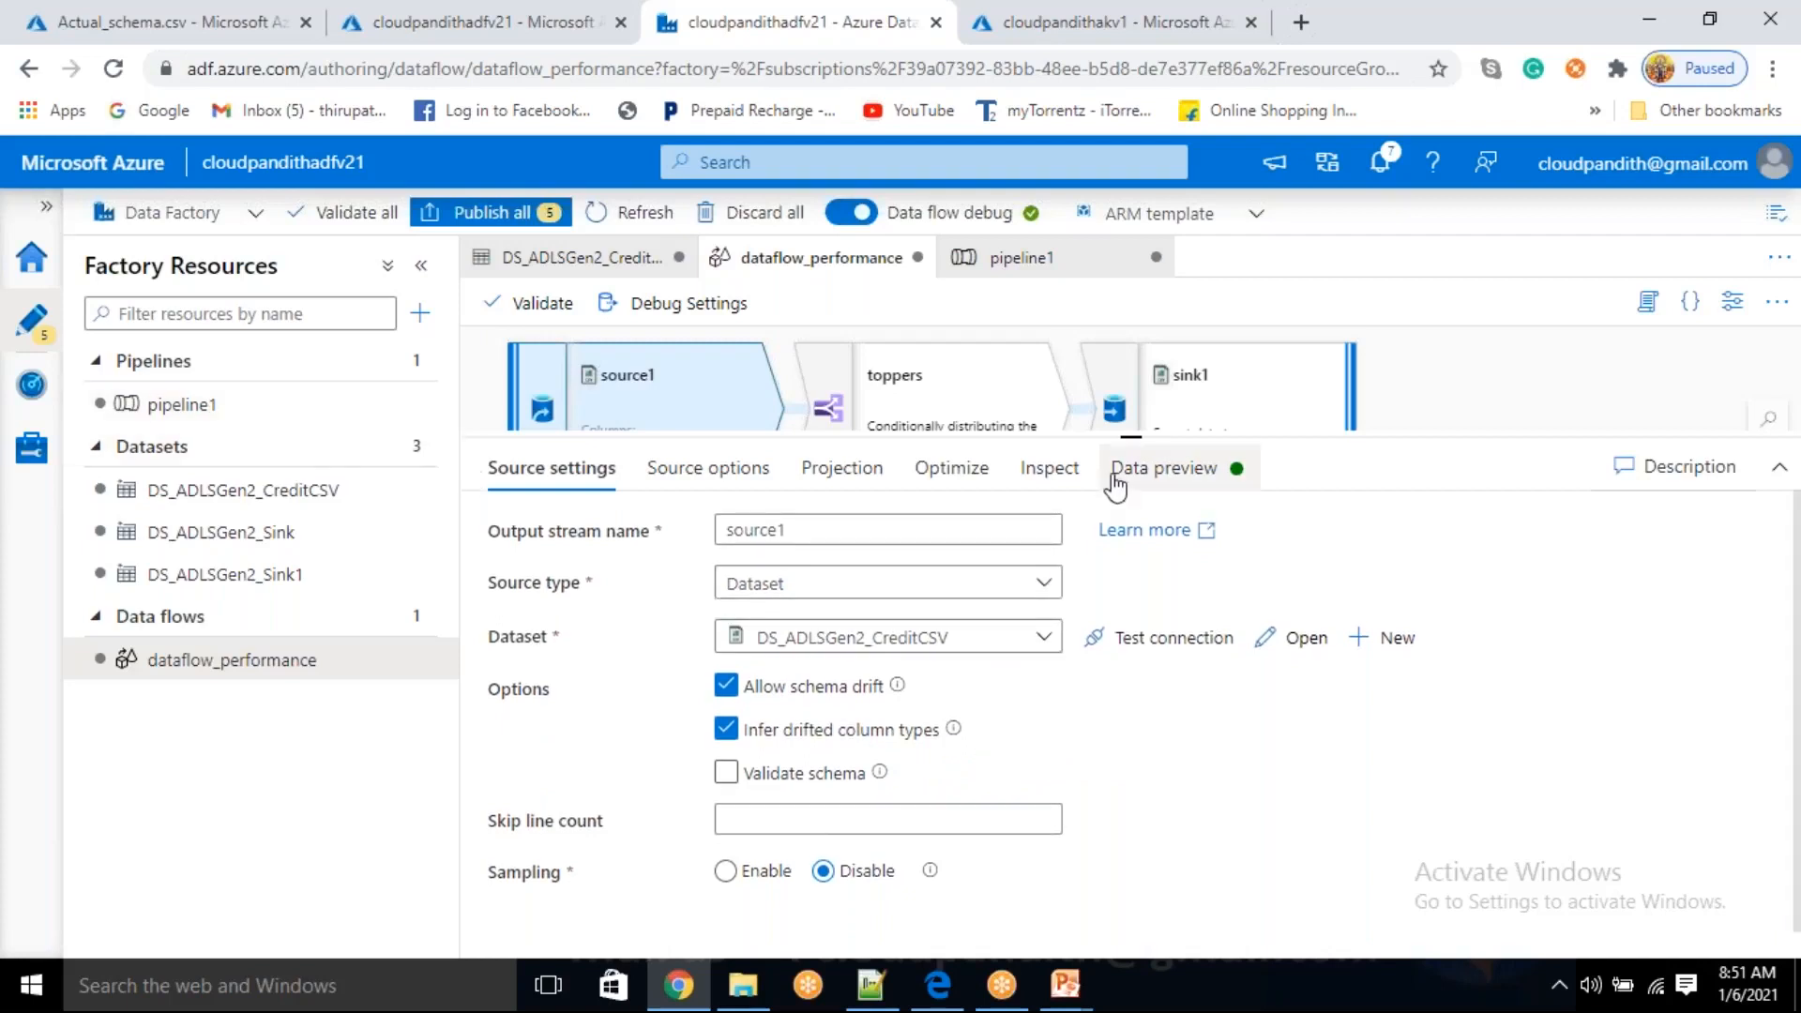
pyautogui.moveTo(1133, 439); pyautogui.dragTo(1132, 620)
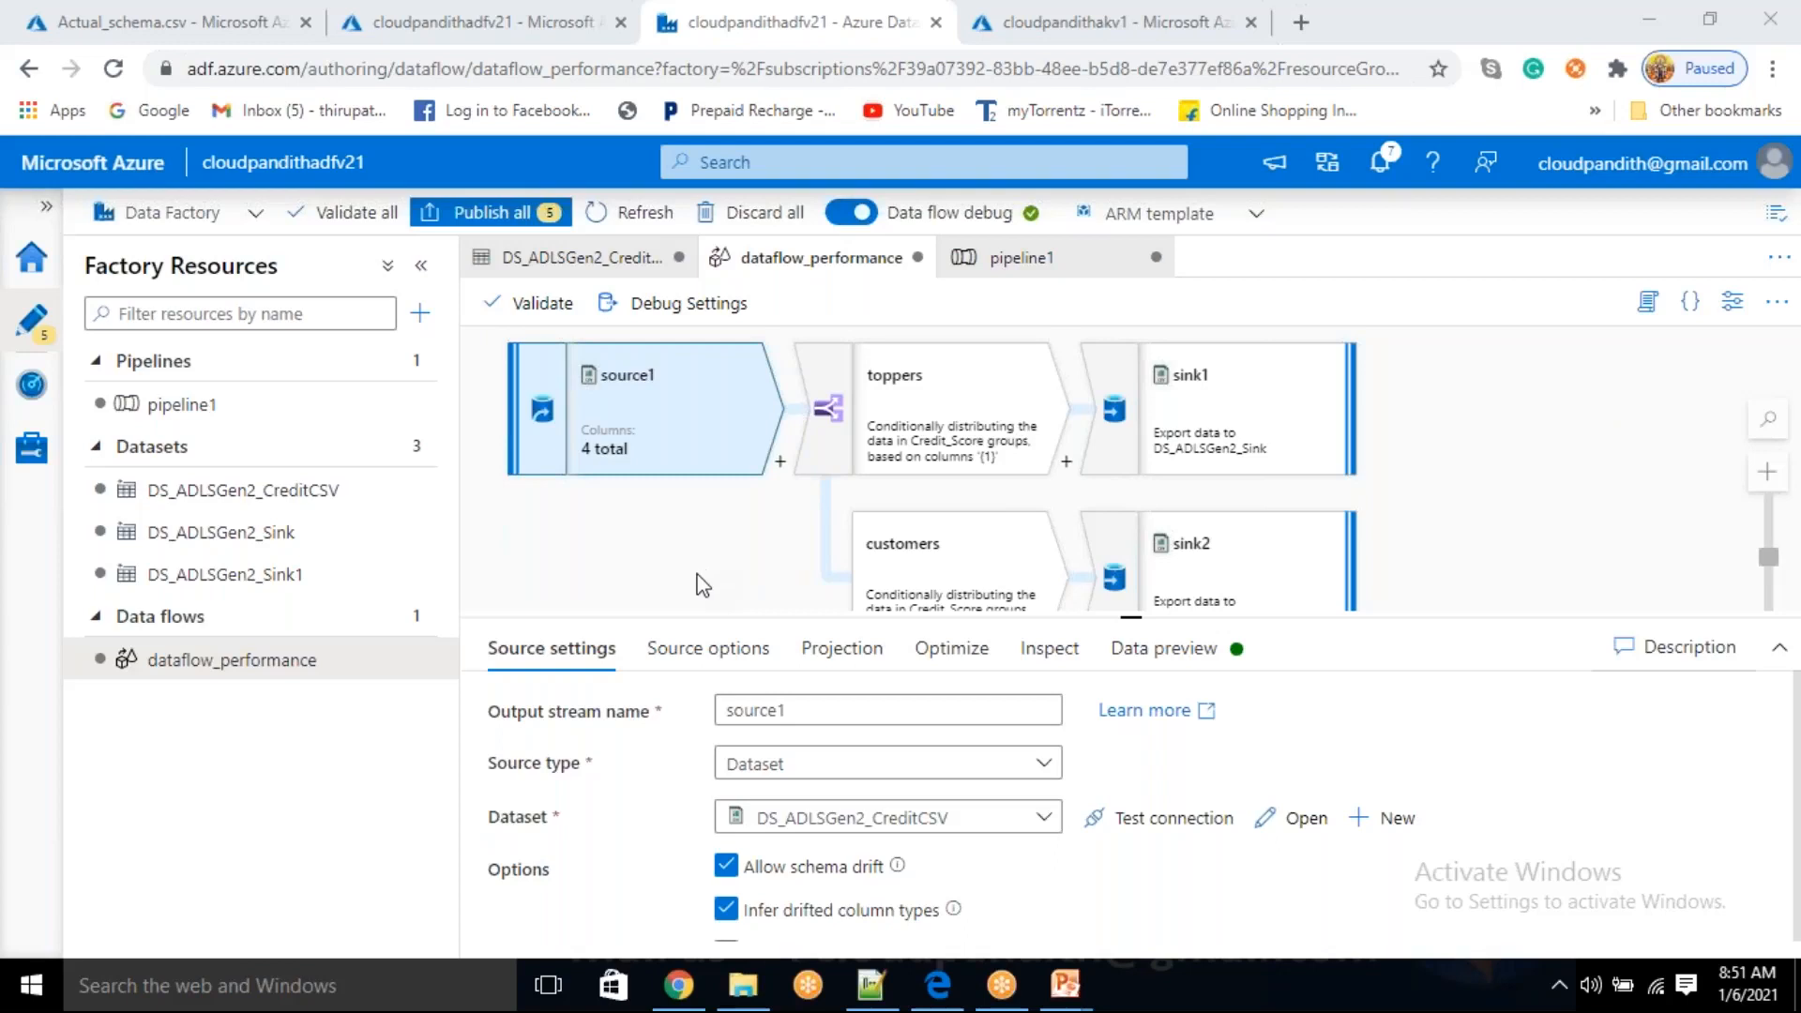
pyautogui.scroll(-2, 750, 828)
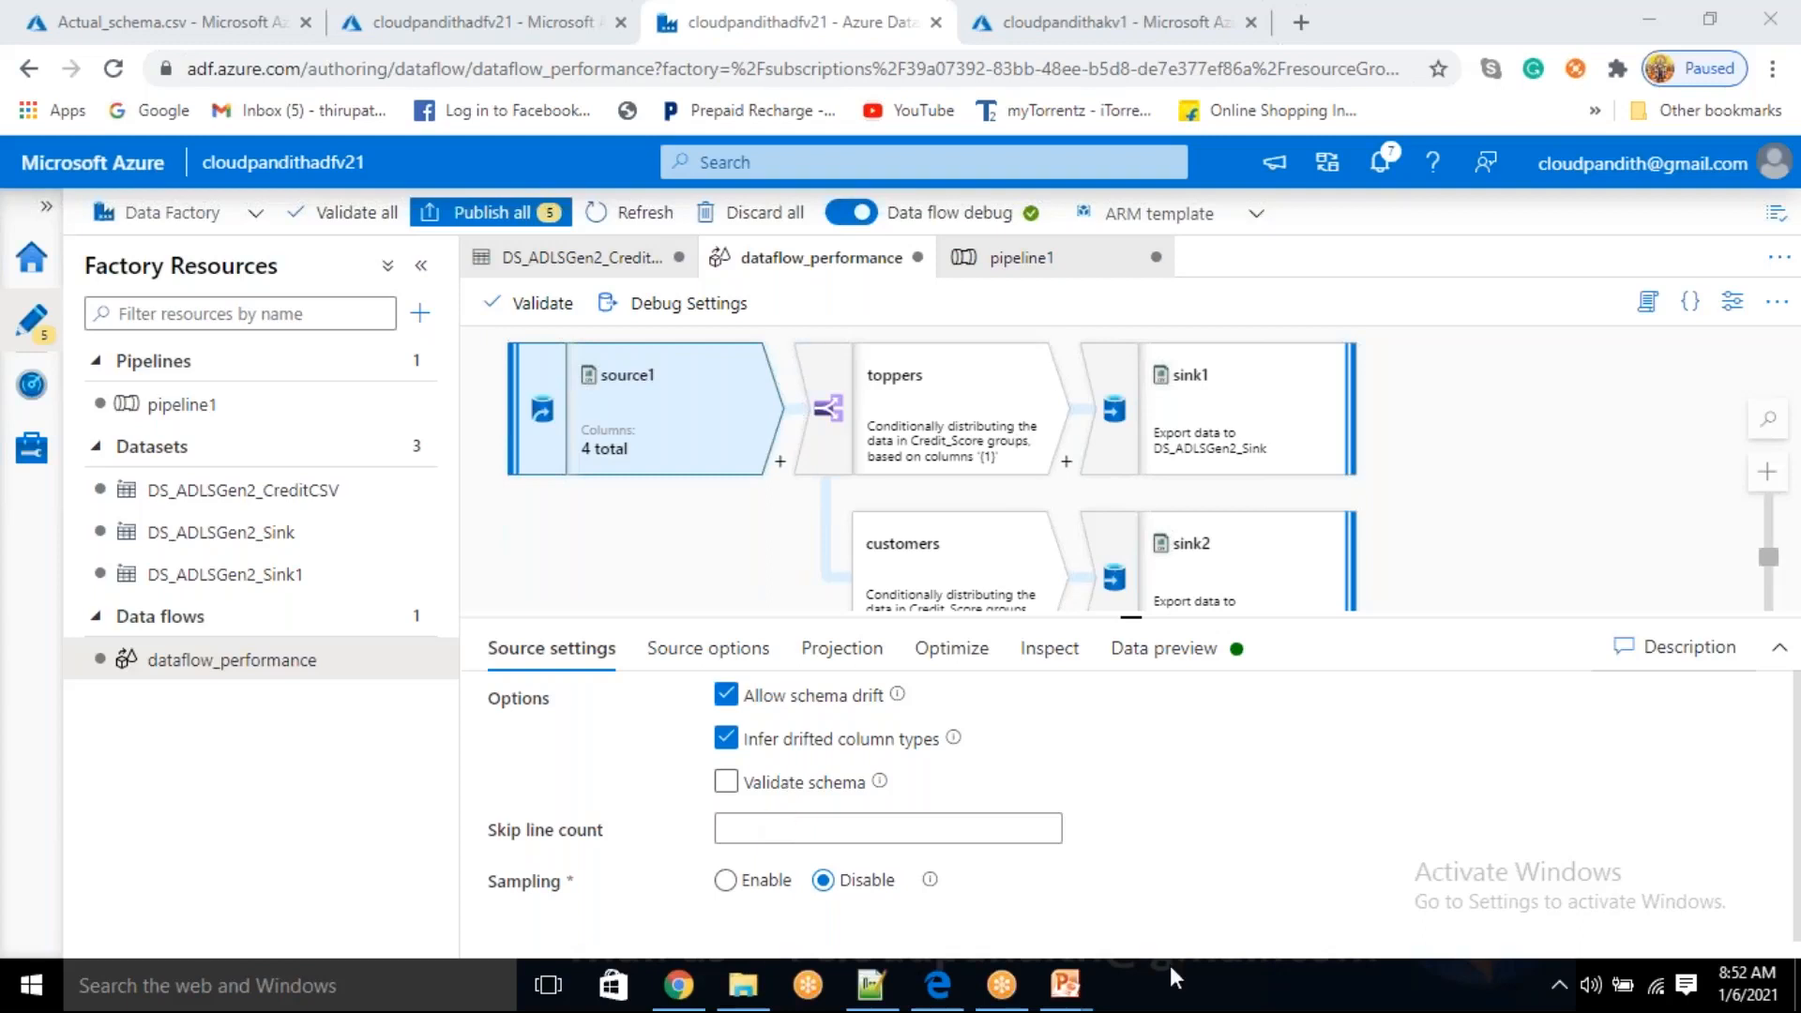
pyautogui.scroll(1, 1050, 797)
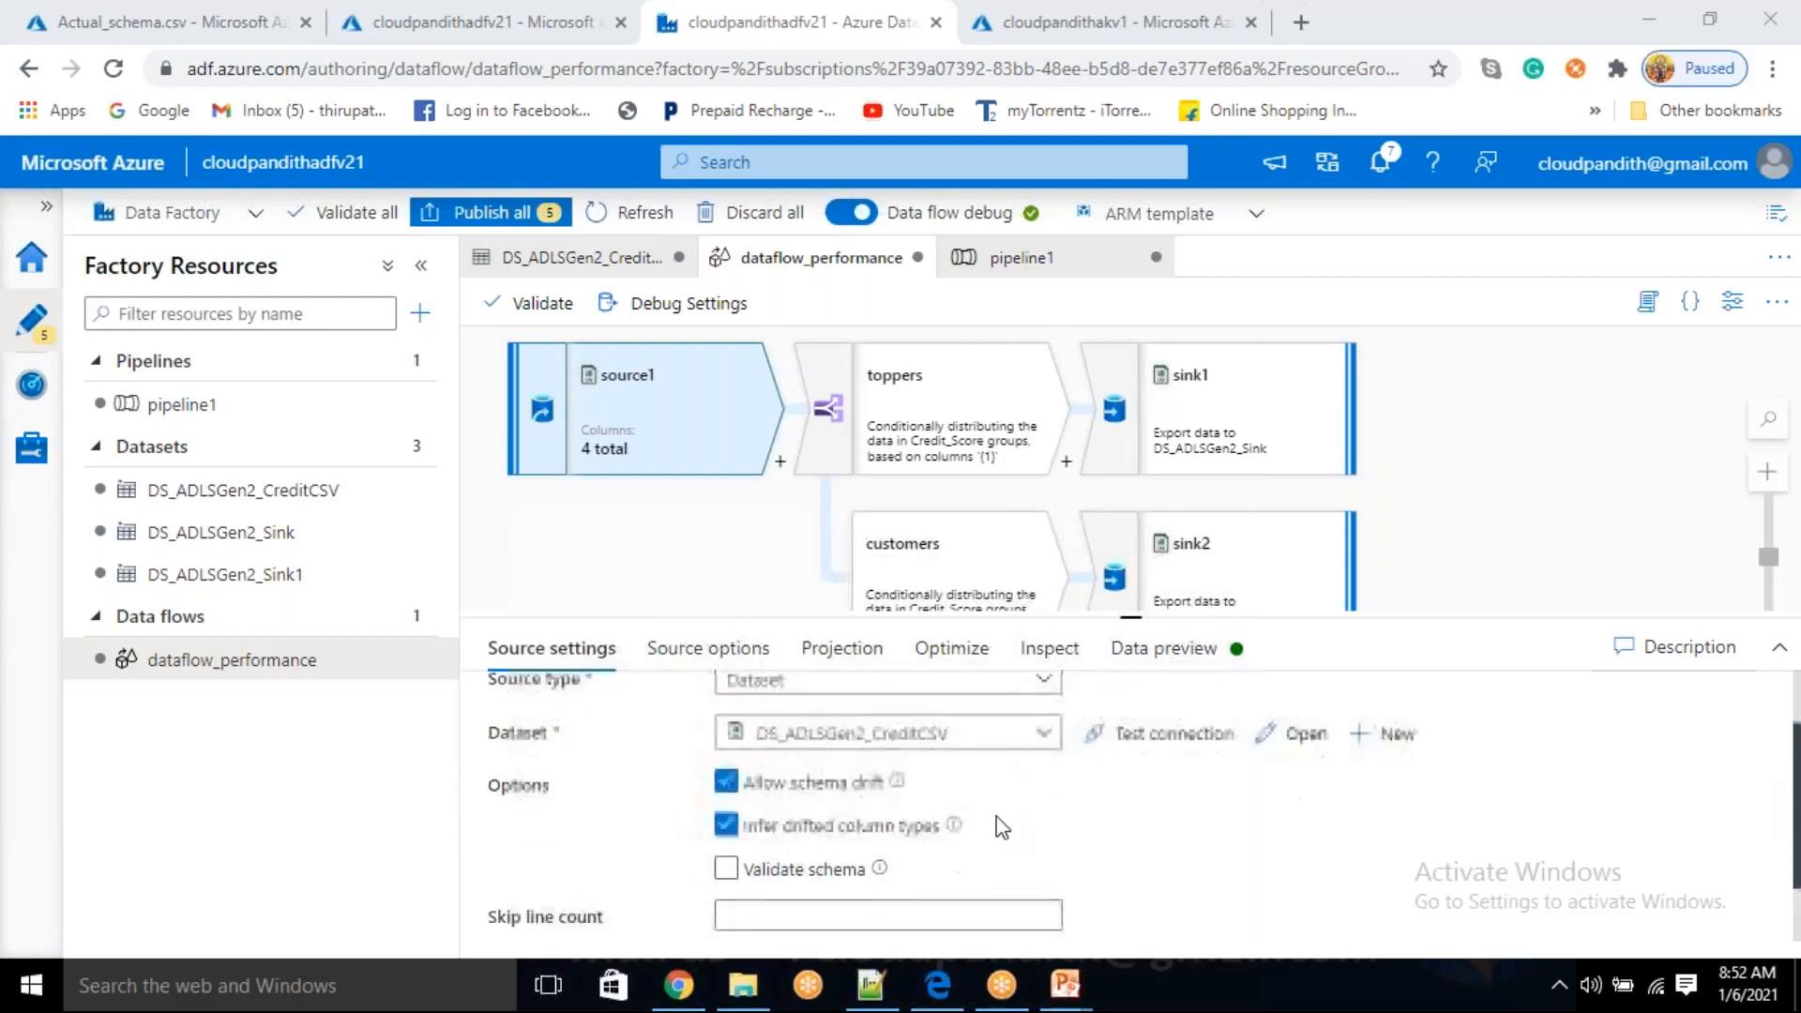
pyautogui.scroll(-1, 1002, 828)
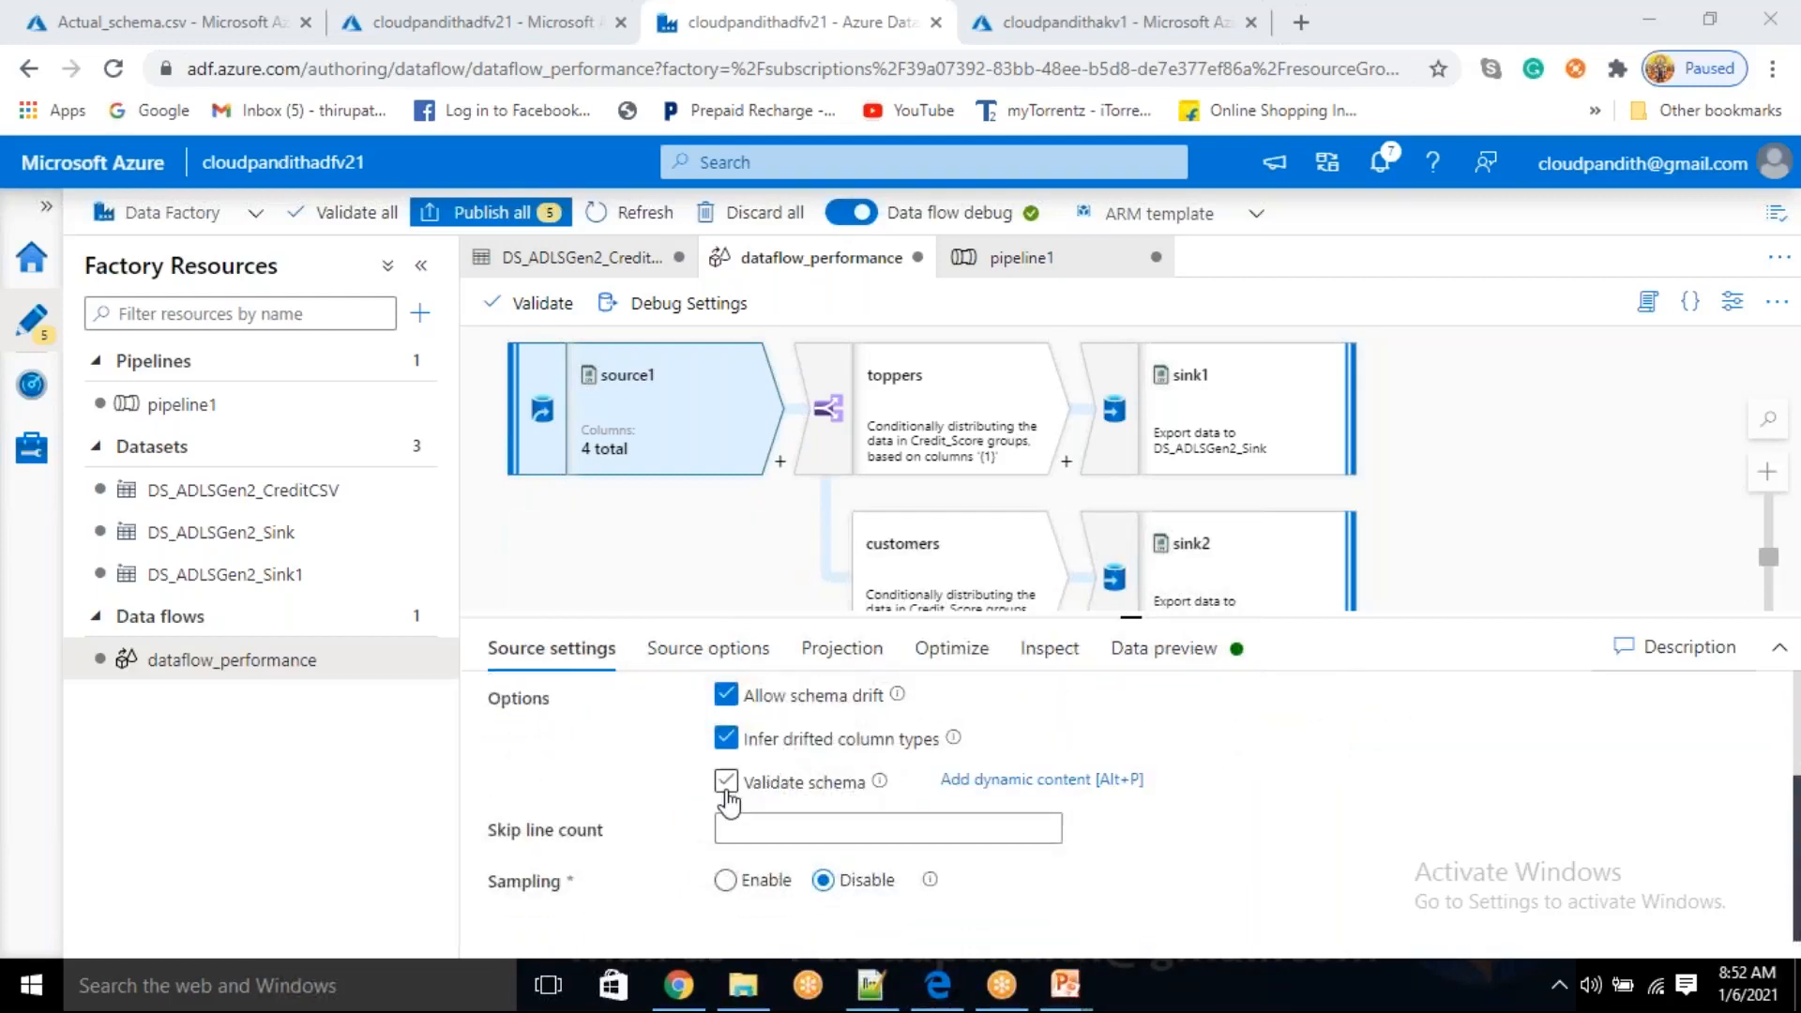